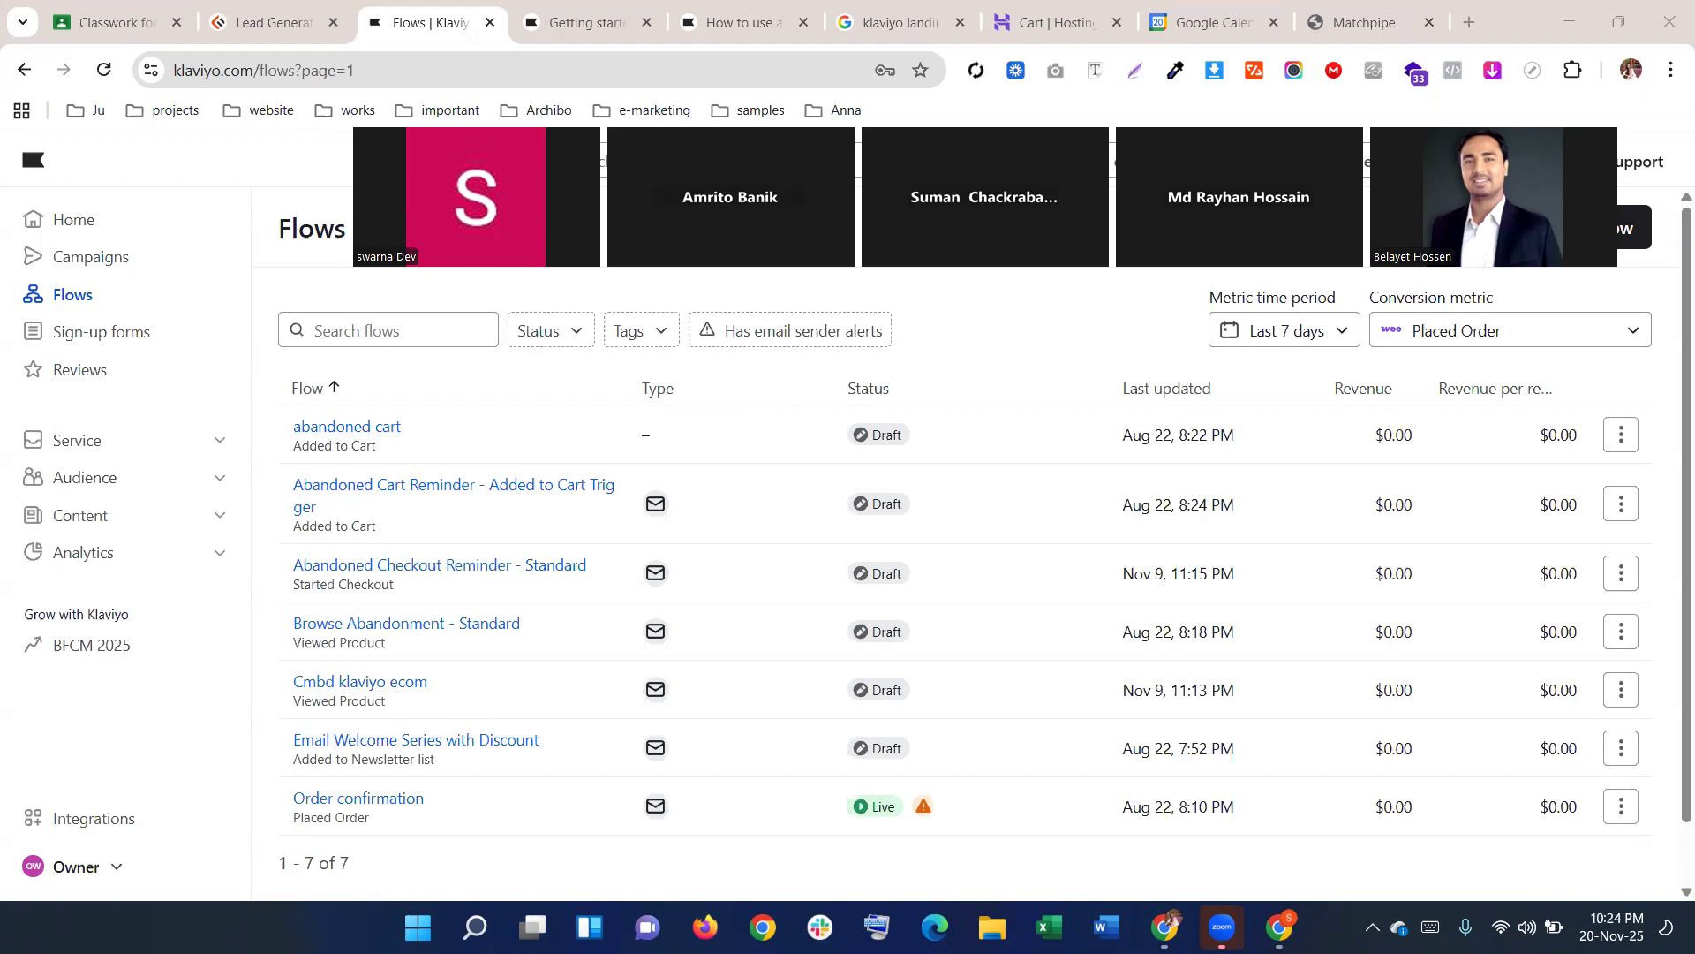
# Go from the Flows list to the Sign-up forms page in the left sidebar
pyautogui.click(159, 340)
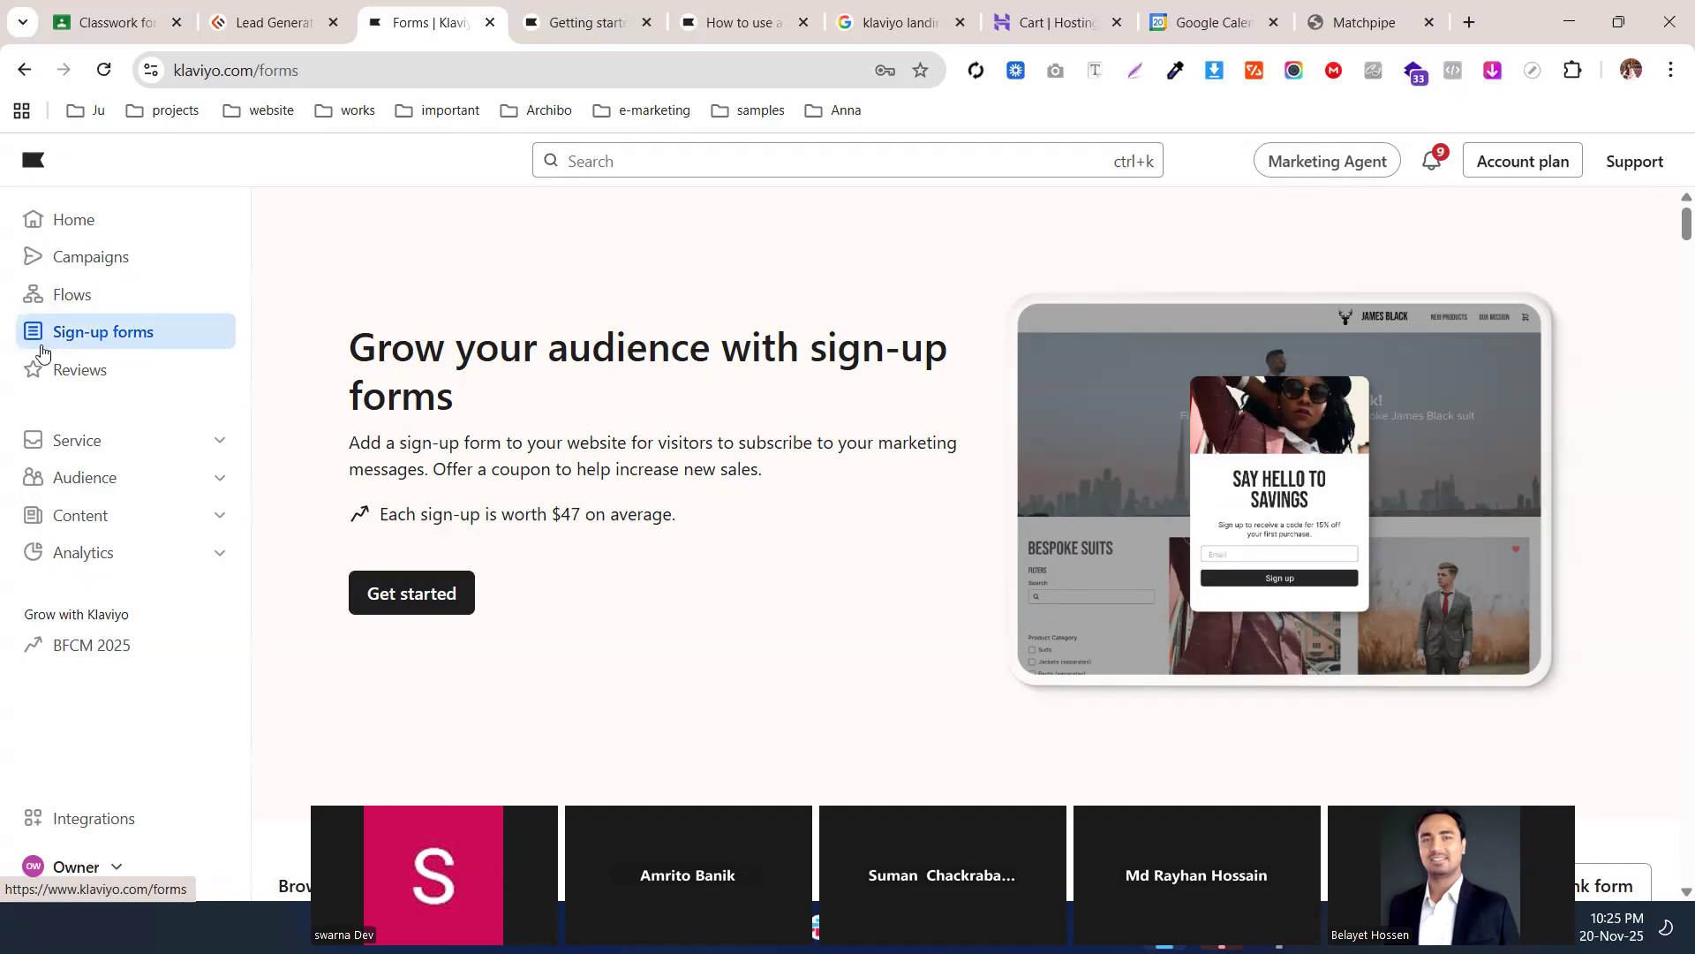
# Close the extra 'klaviyo landi…' search tab among the help article tabs
pyautogui.click(585, 22)
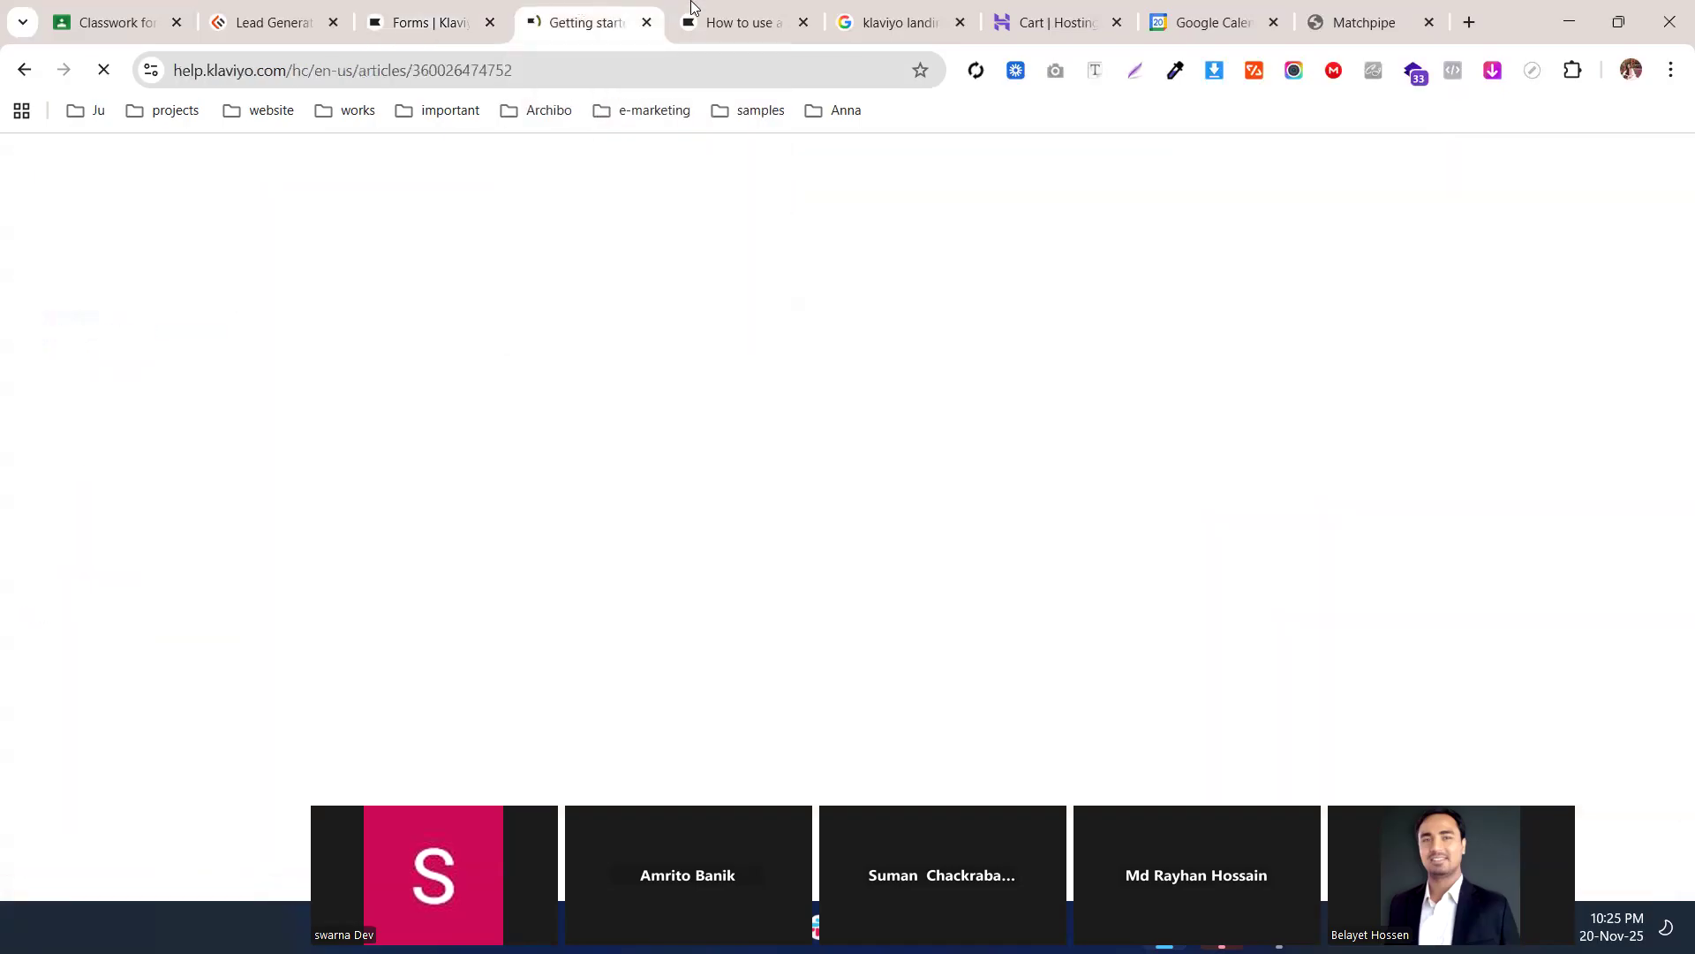
pyautogui.click(727, 8)
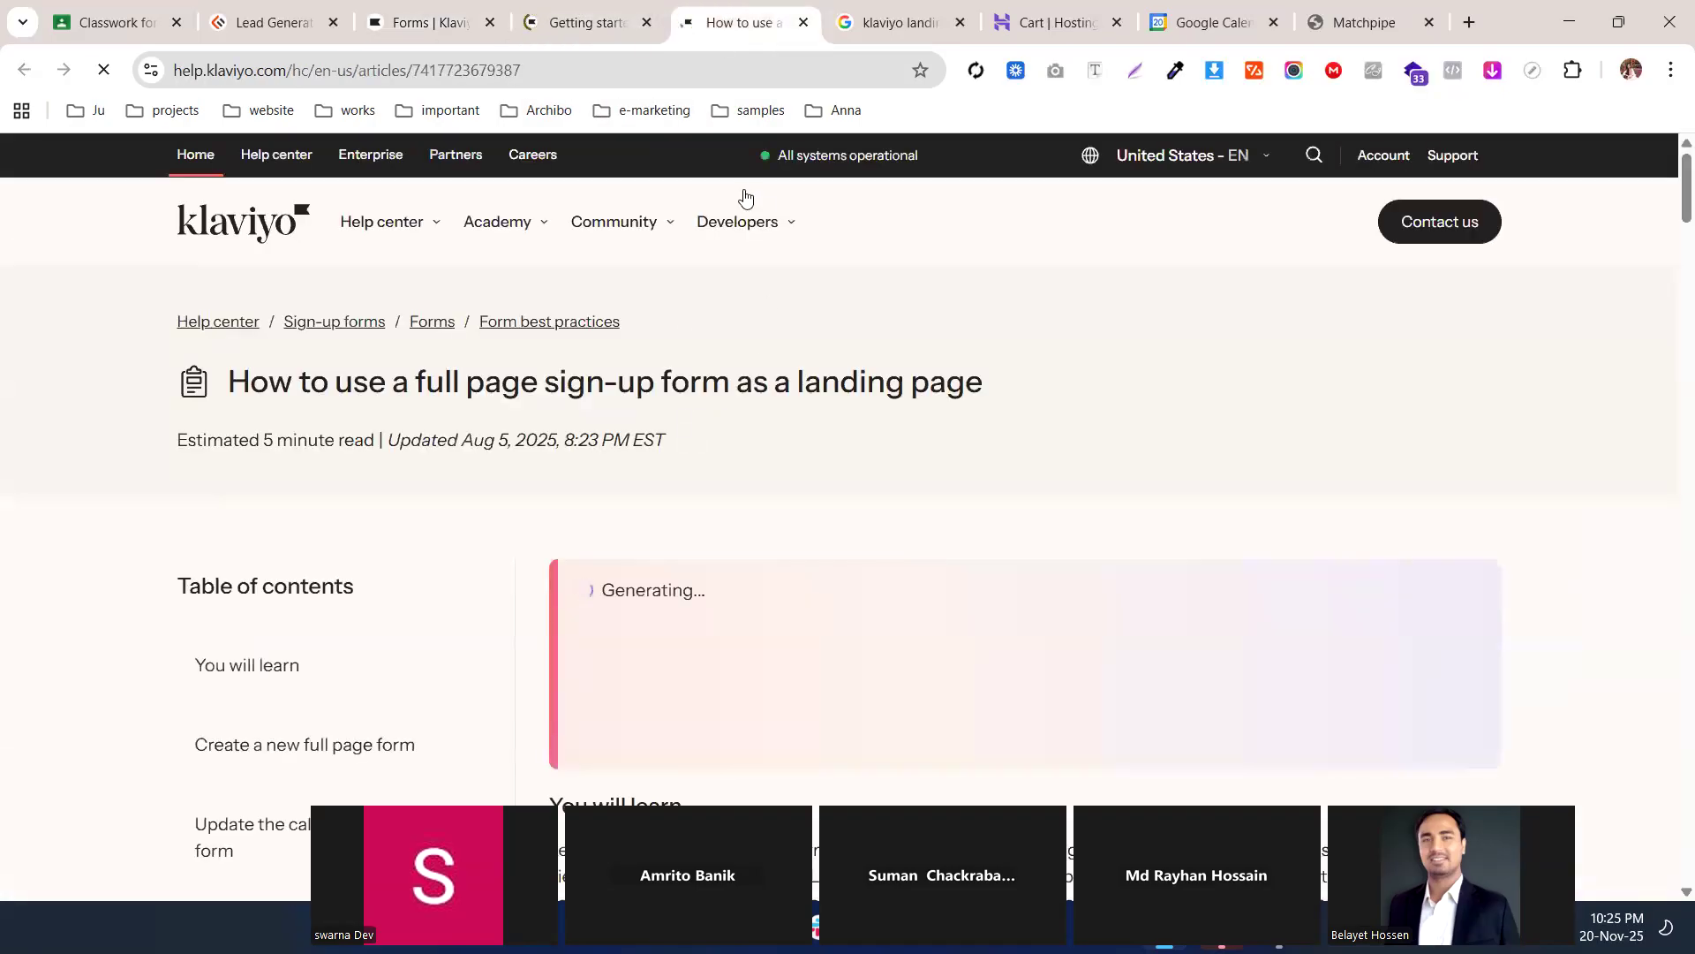
pyautogui.click(960, 22)
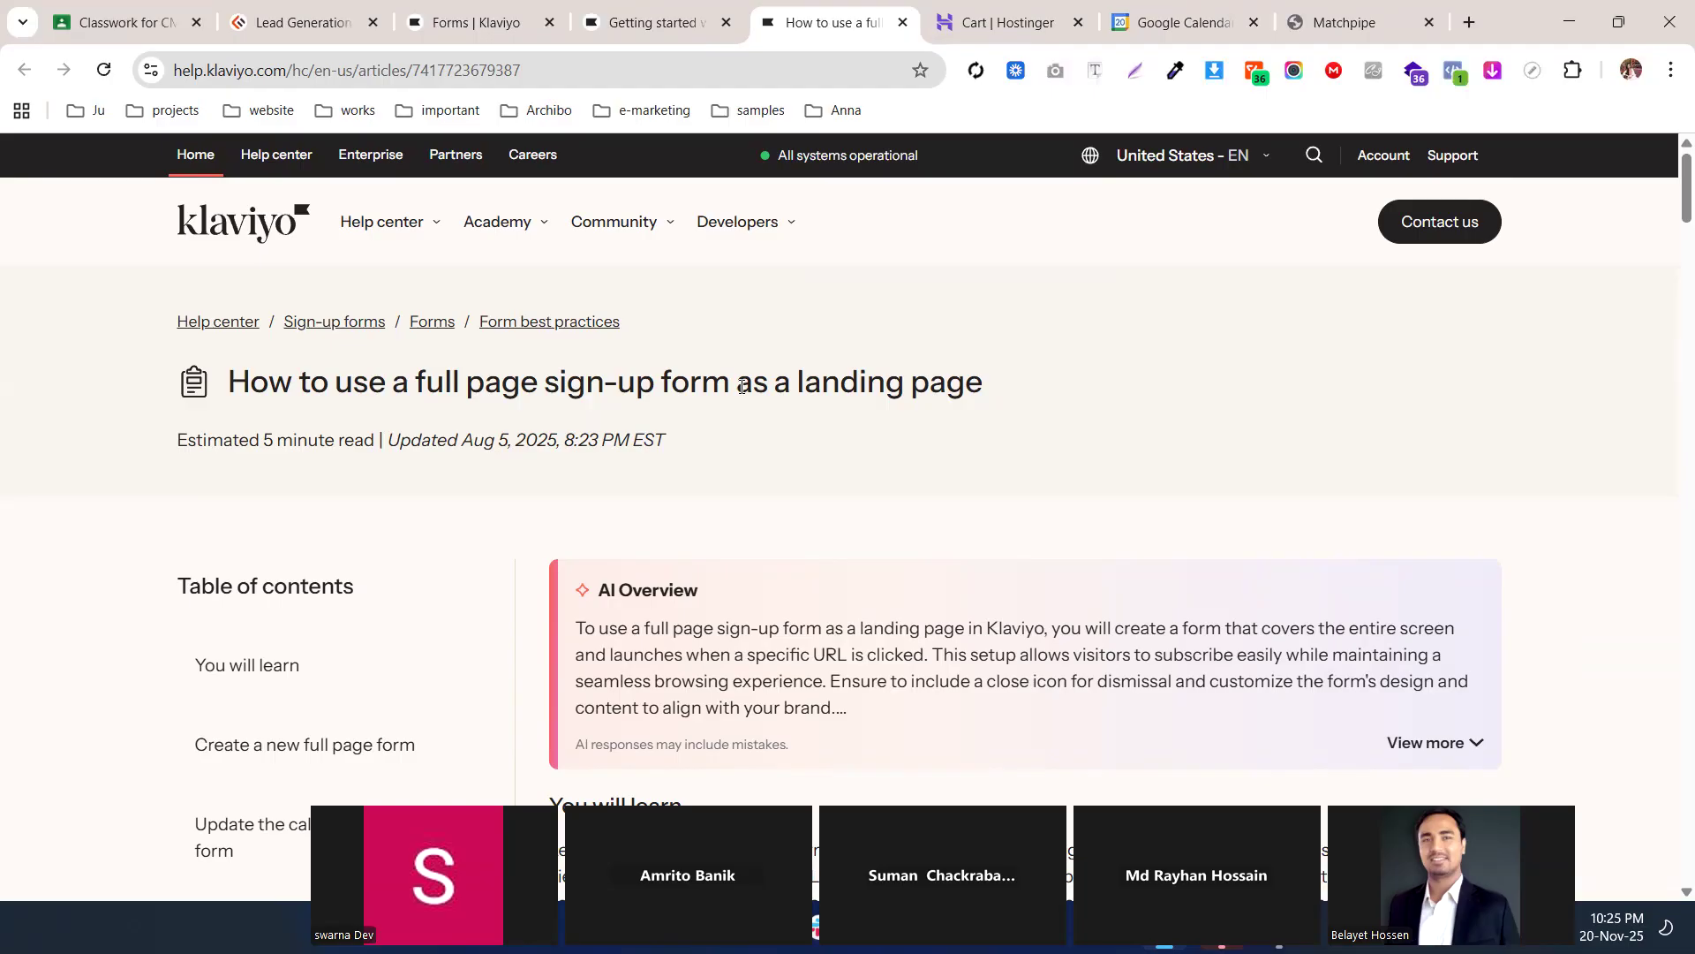
pyautogui.scroll(-10, 744, 408)
pyautogui.scroll(1, 735, 462)
pyautogui.scroll(10, 731, 470)
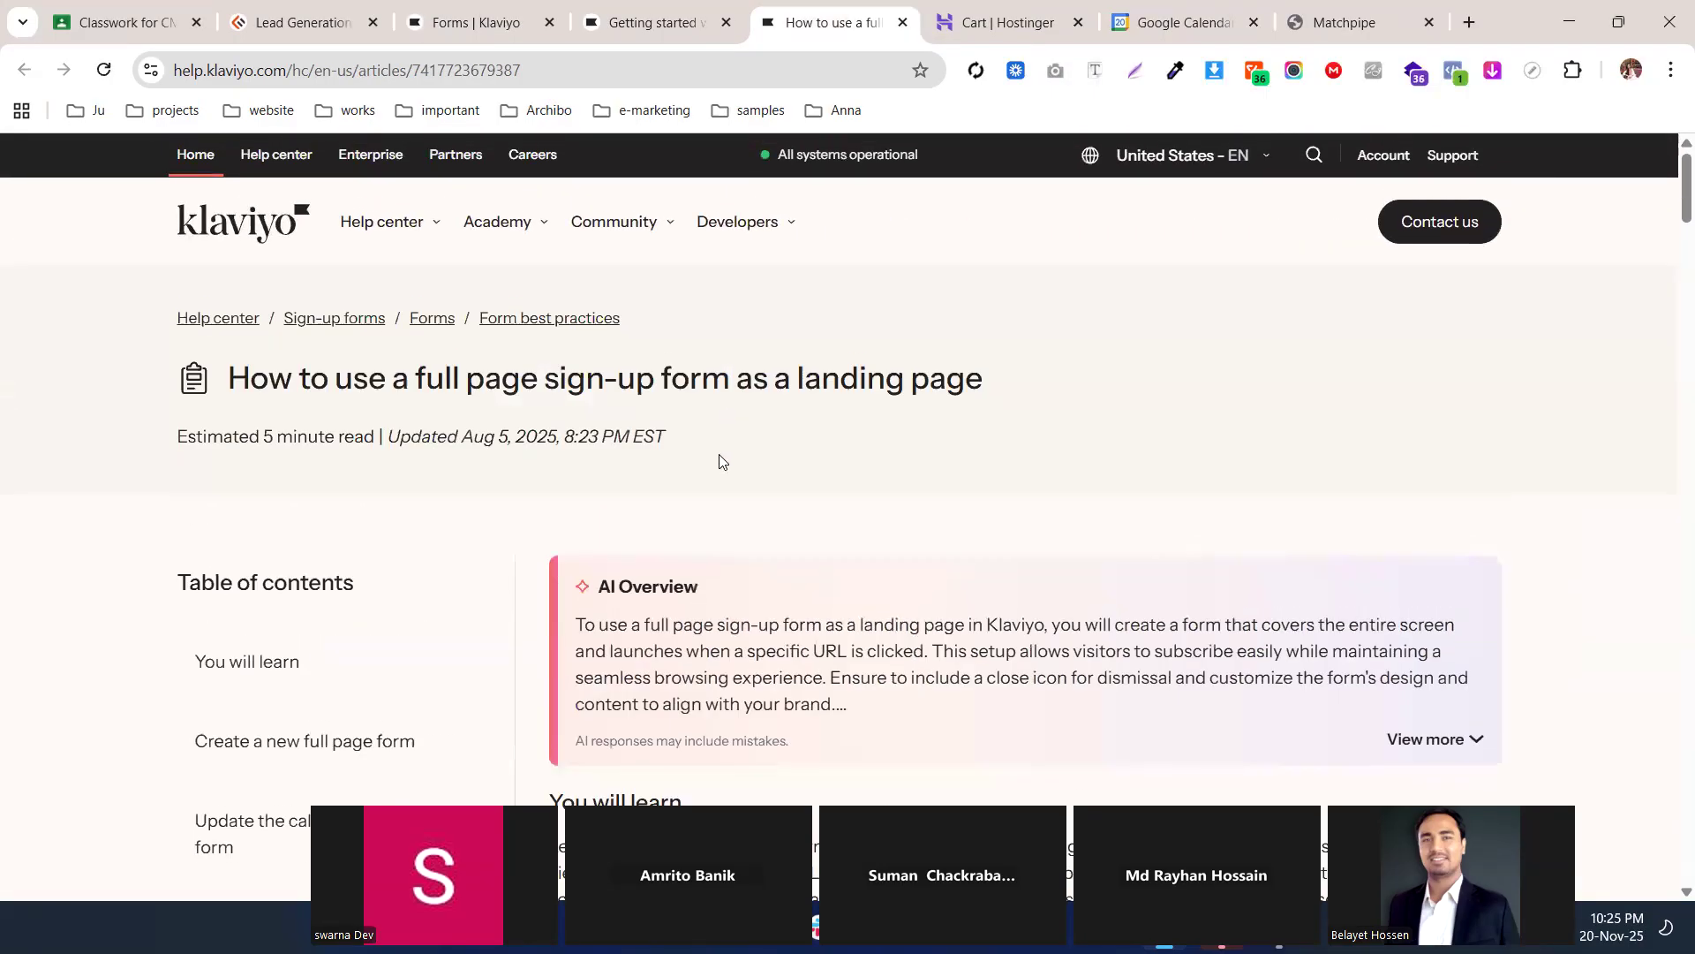
# Return to the Getting started with sign-up forms article and scroll to its top
pyautogui.click(653, 22)
pyautogui.scroll(5, 697, 318)
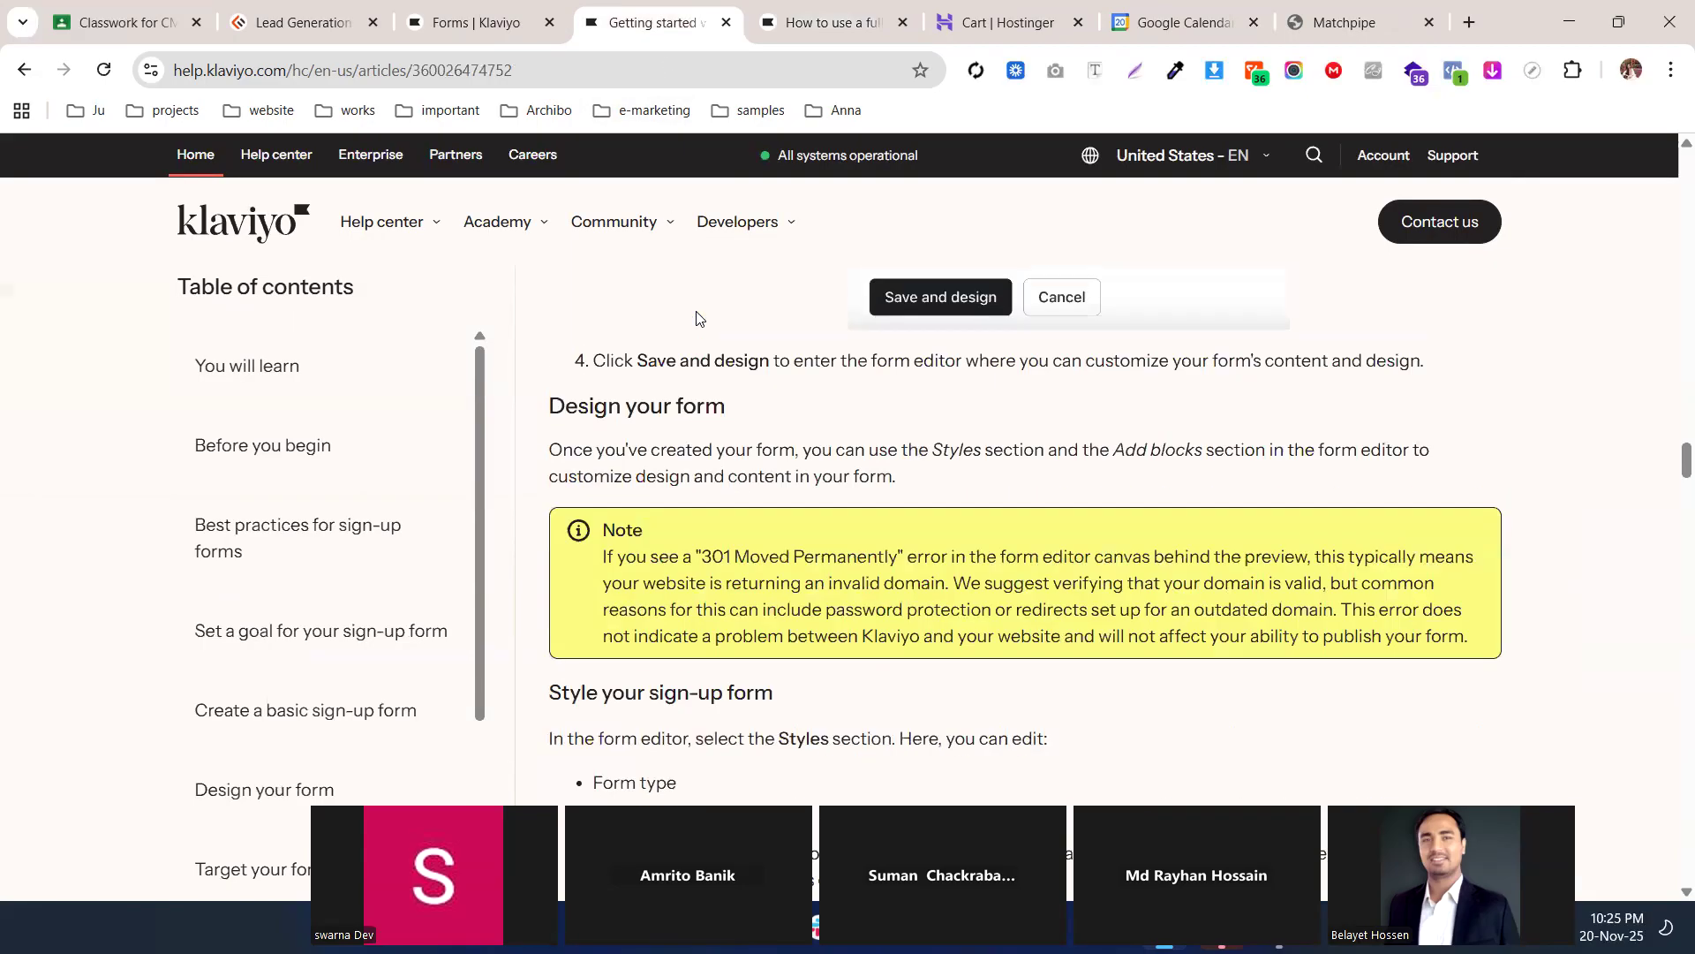
pyautogui.click(549, 13)
pyautogui.click(698, 27)
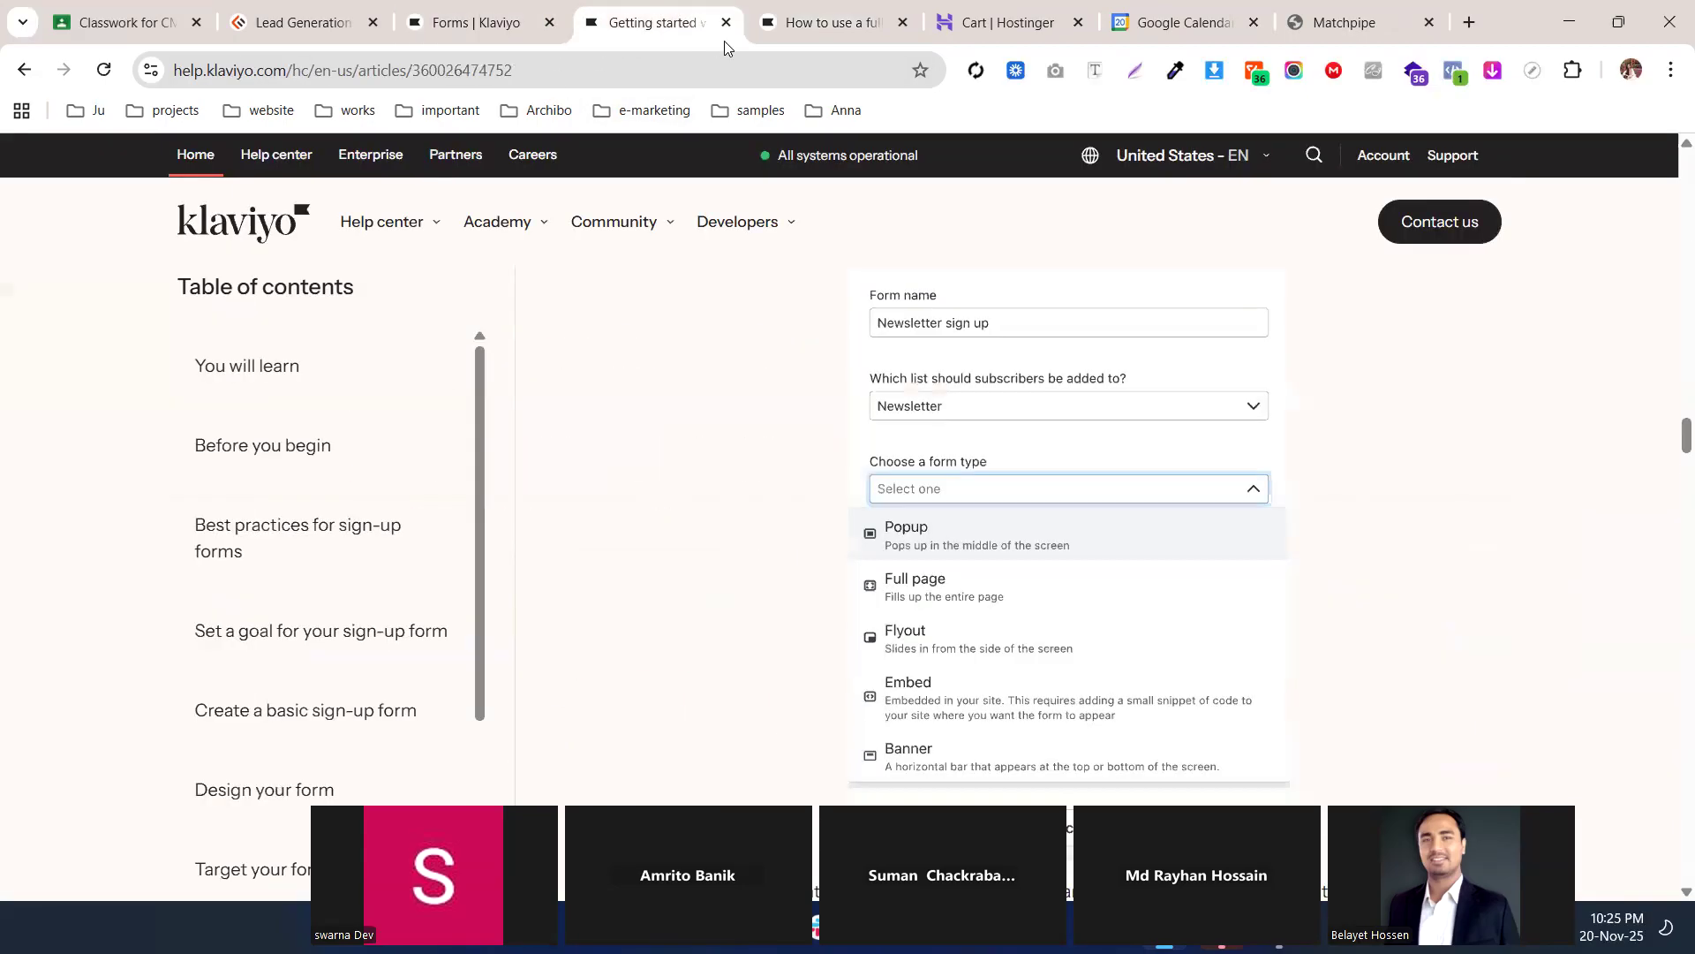
pyautogui.scroll(5, 731, 248)
pyautogui.scroll(15, 731, 247)
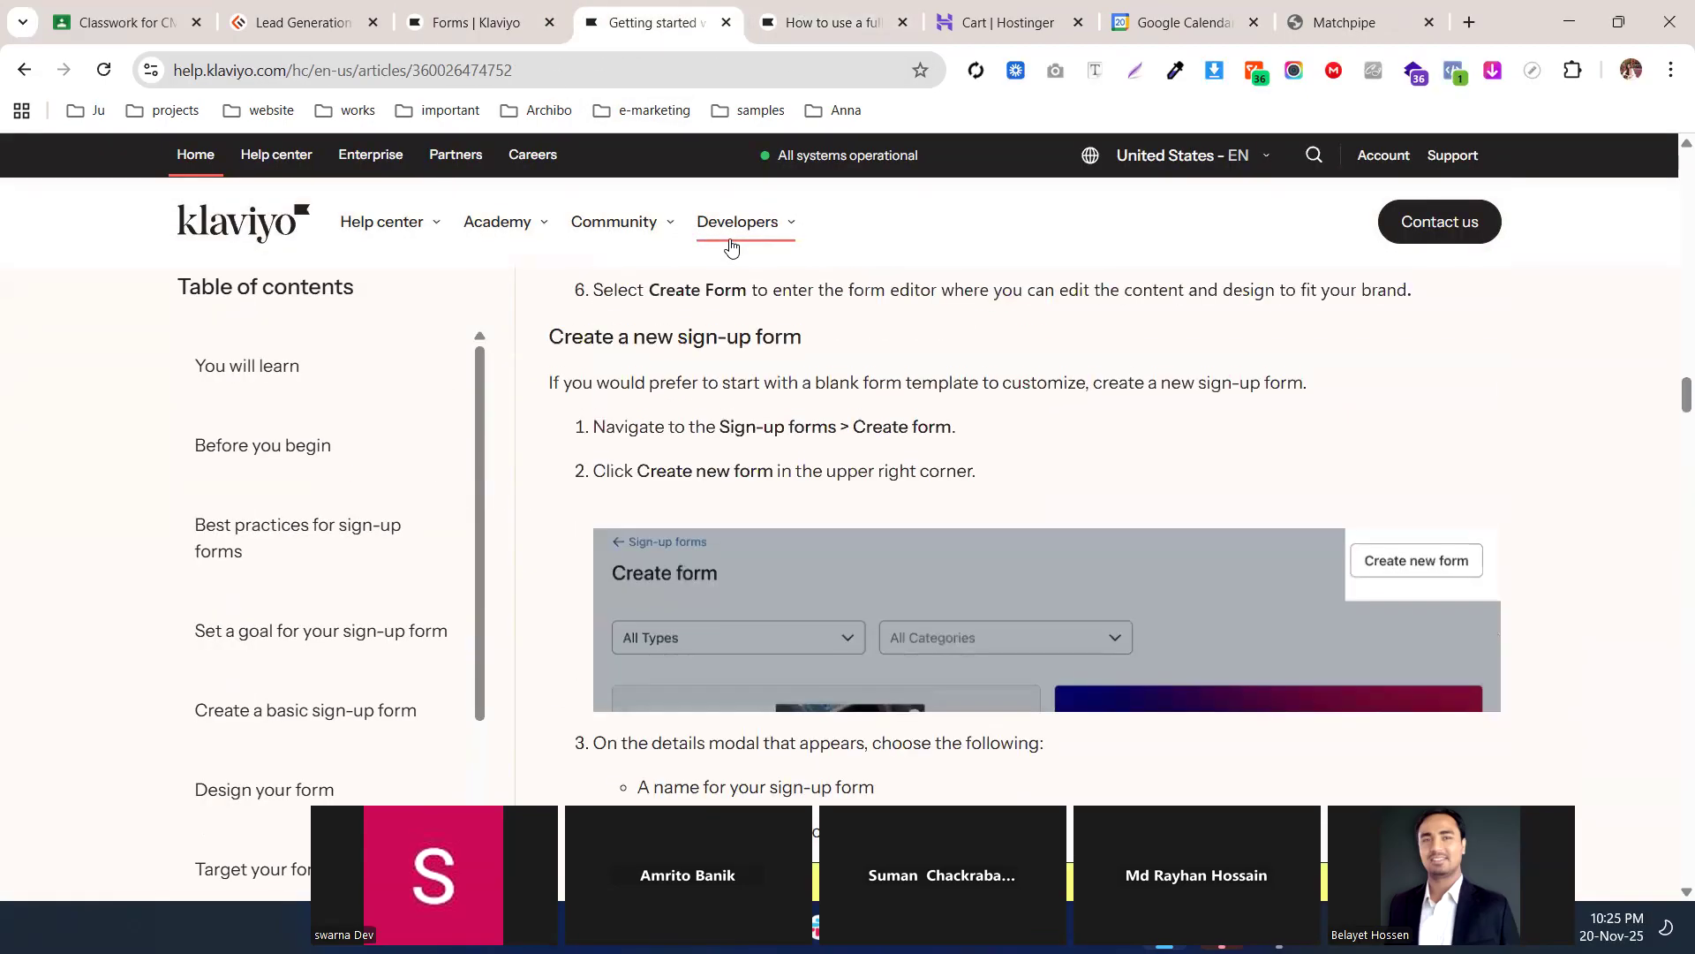
pyautogui.scroll(15, 732, 247)
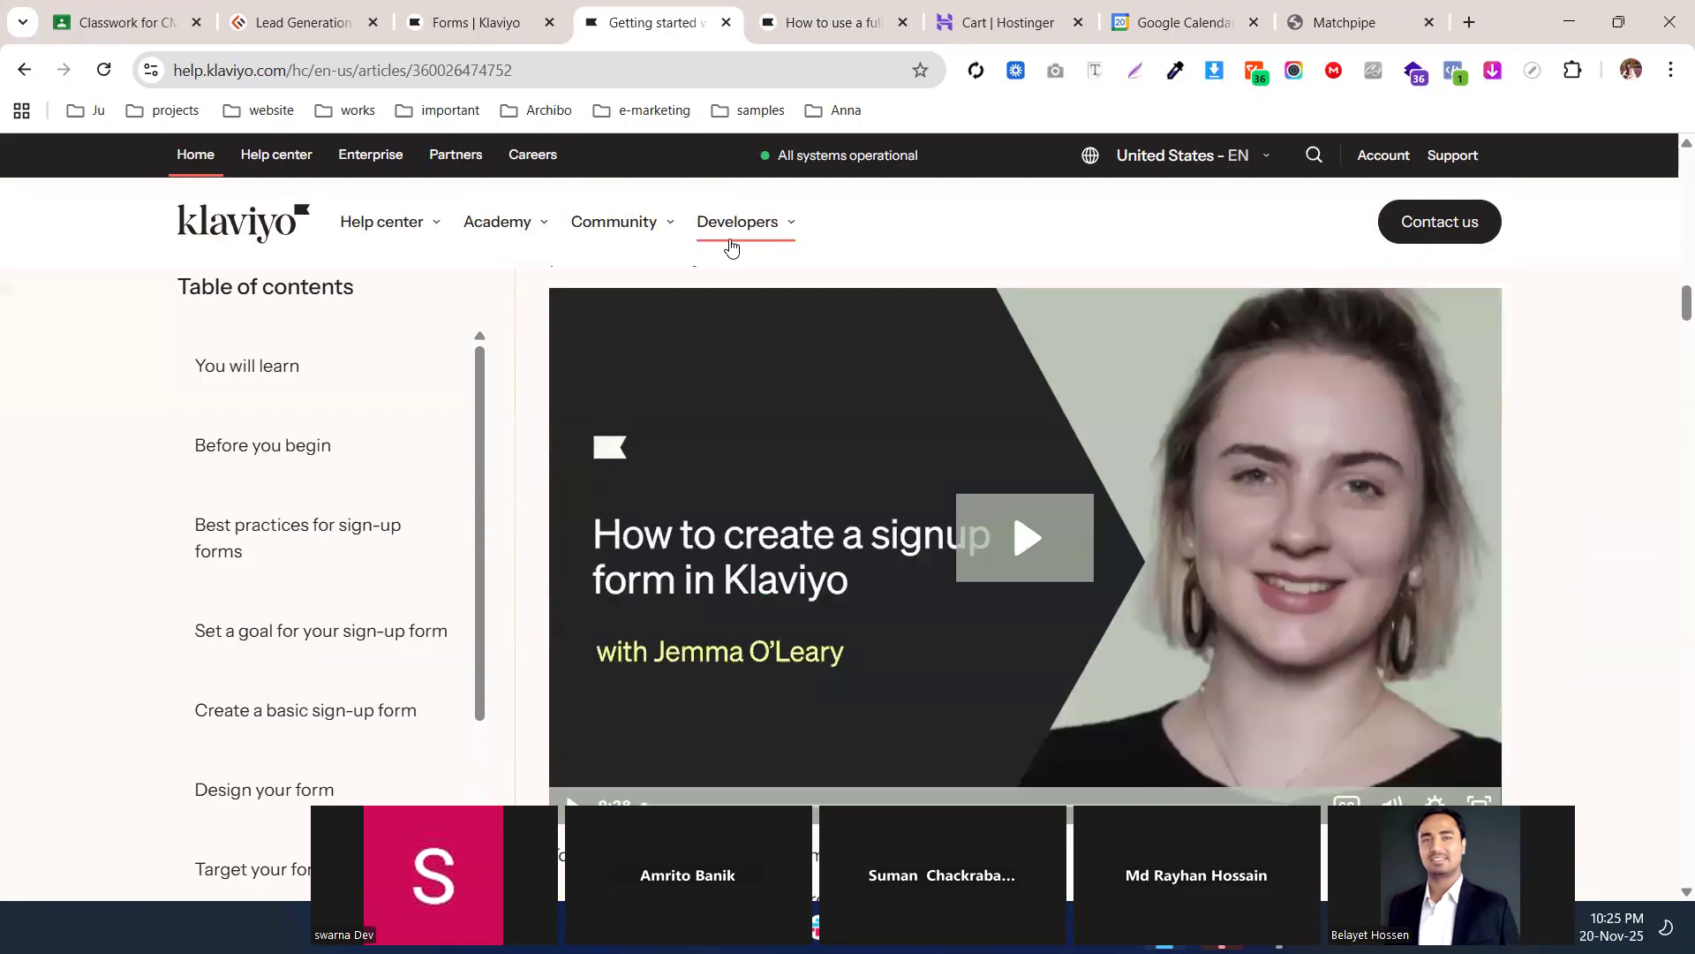
pyautogui.scroll(4, 728, 352)
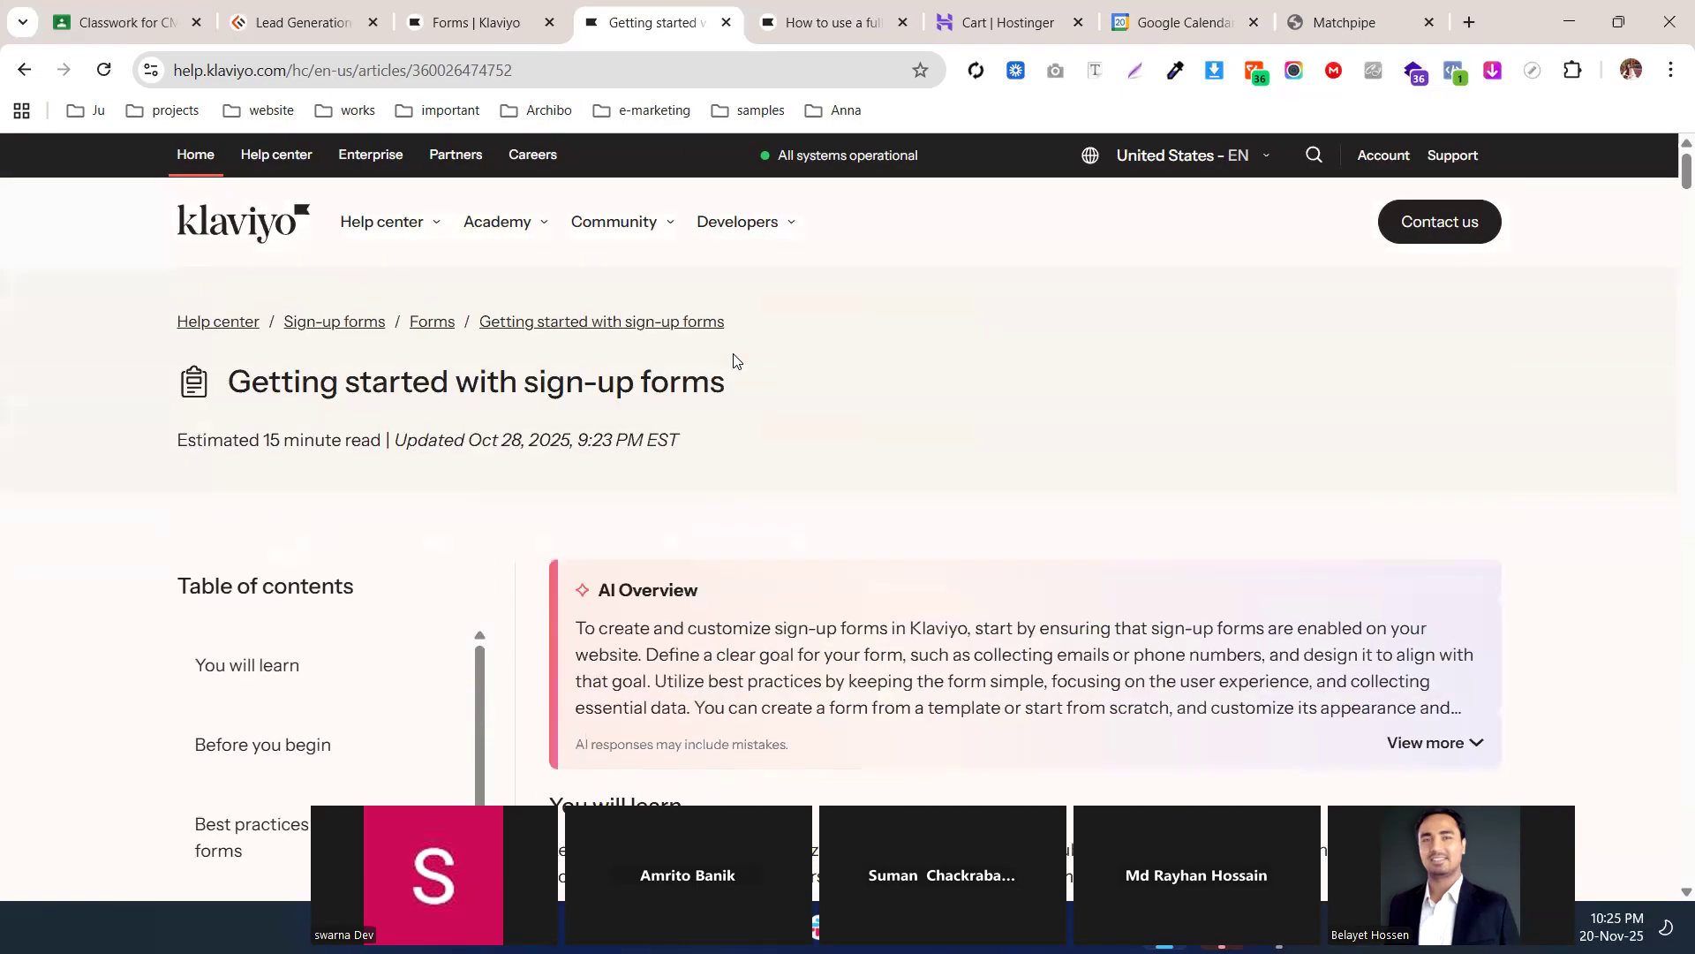
pyautogui.moveTo(231, 381); pyautogui.dragTo(760, 386)
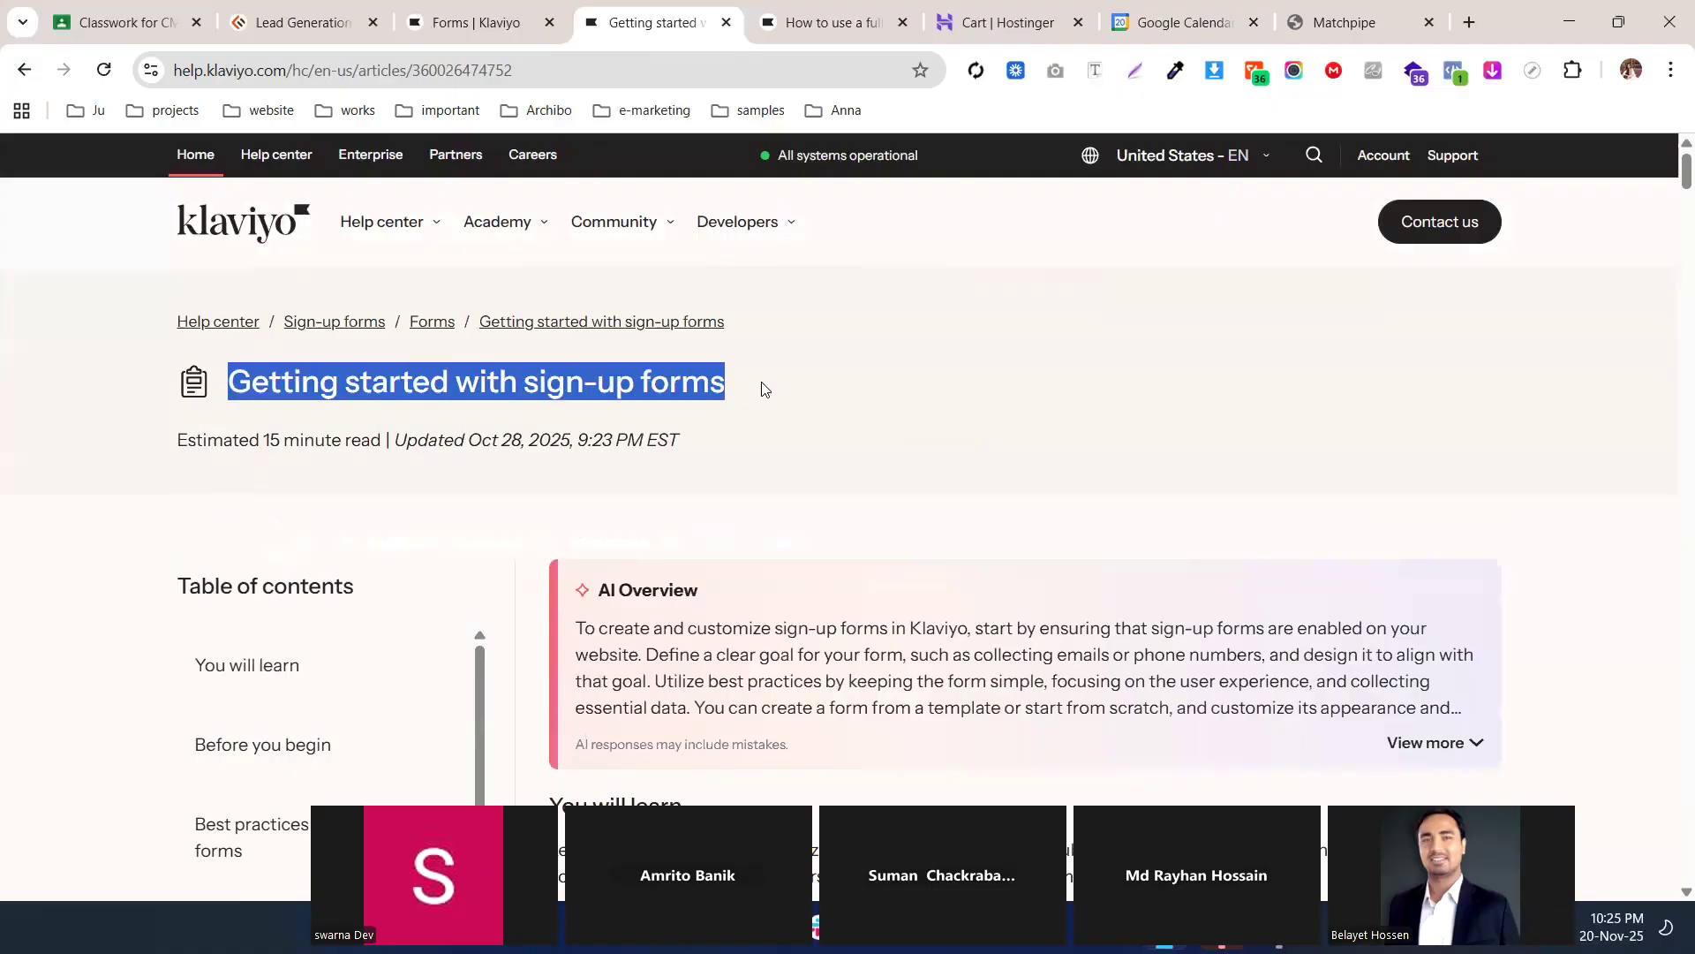
pyautogui.click(793, 421)
pyautogui.scroll(-1, 793, 420)
pyautogui.scroll(-4, 793, 420)
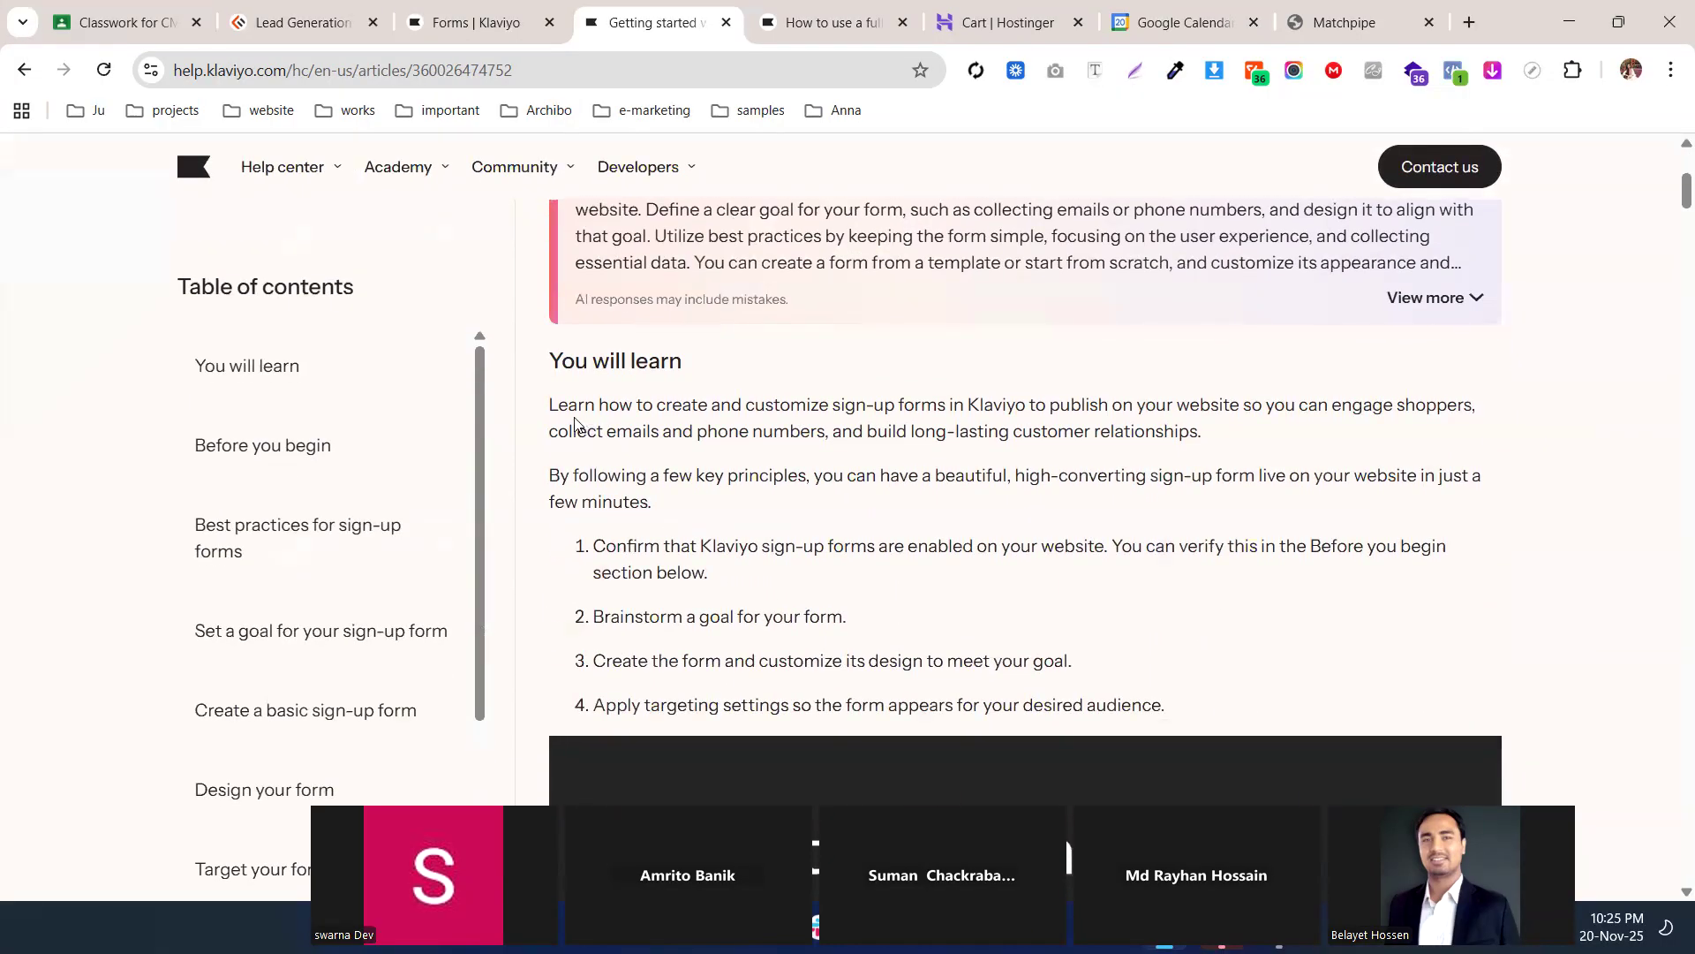
pyautogui.moveTo(535, 403); pyautogui.dragTo(965, 505)
pyautogui.scroll(-9, 965, 503)
pyautogui.scroll(2, 998, 320)
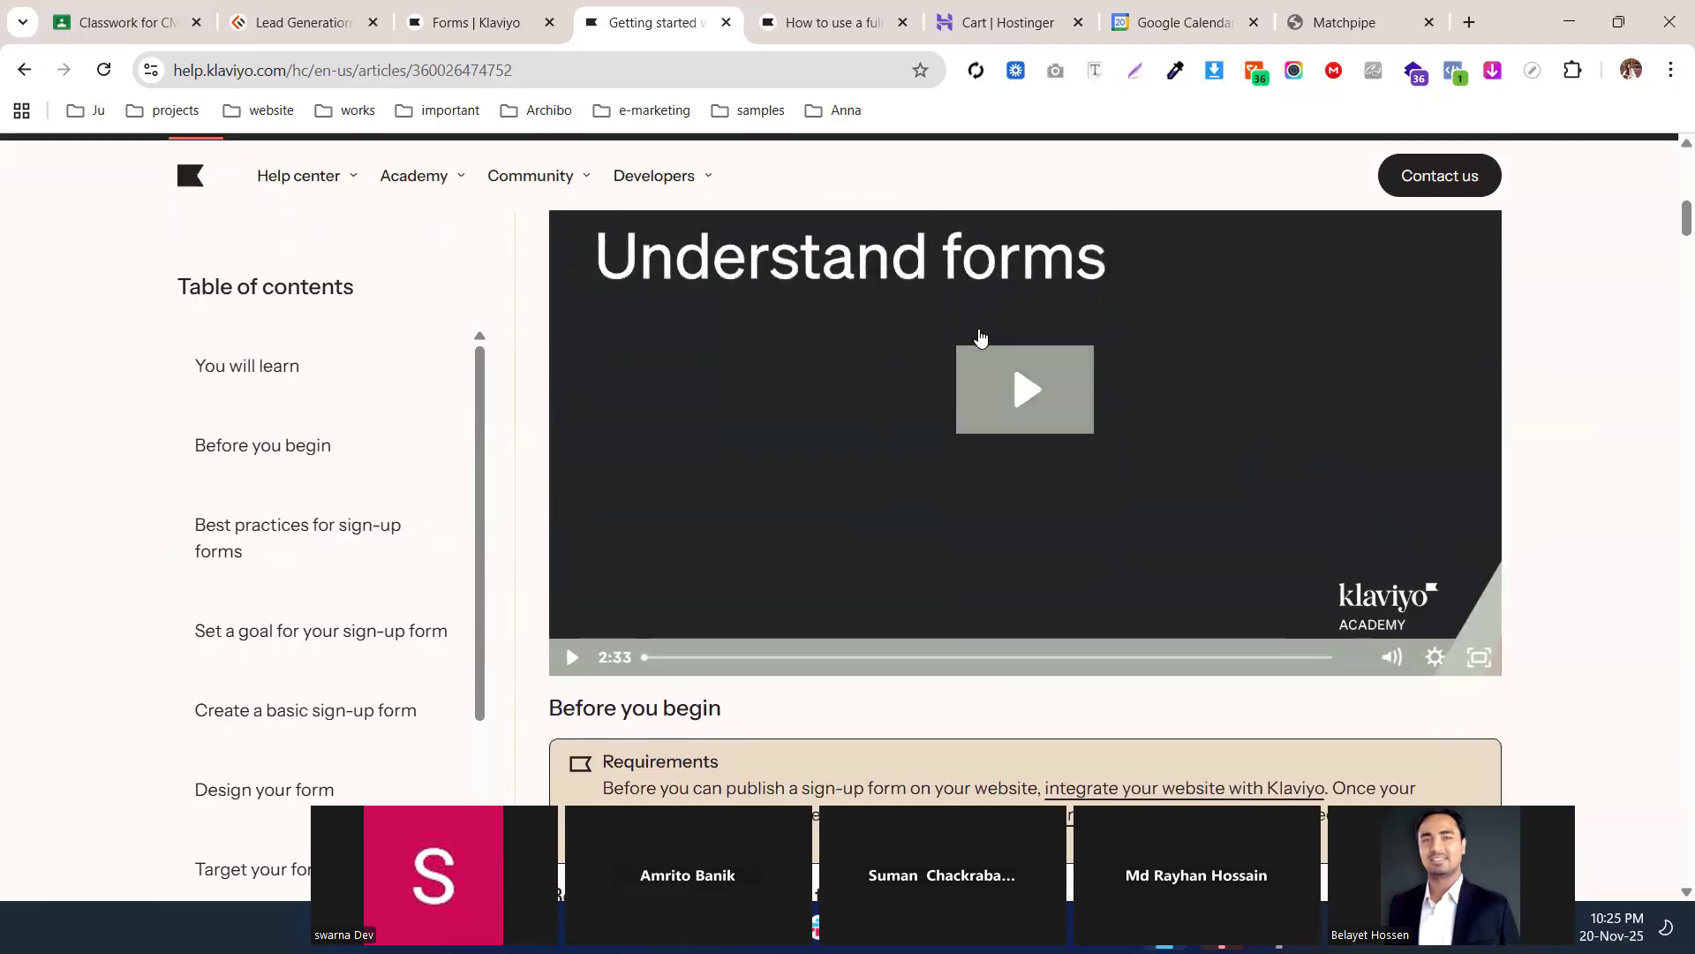
pyautogui.scroll(2, 1016, 427)
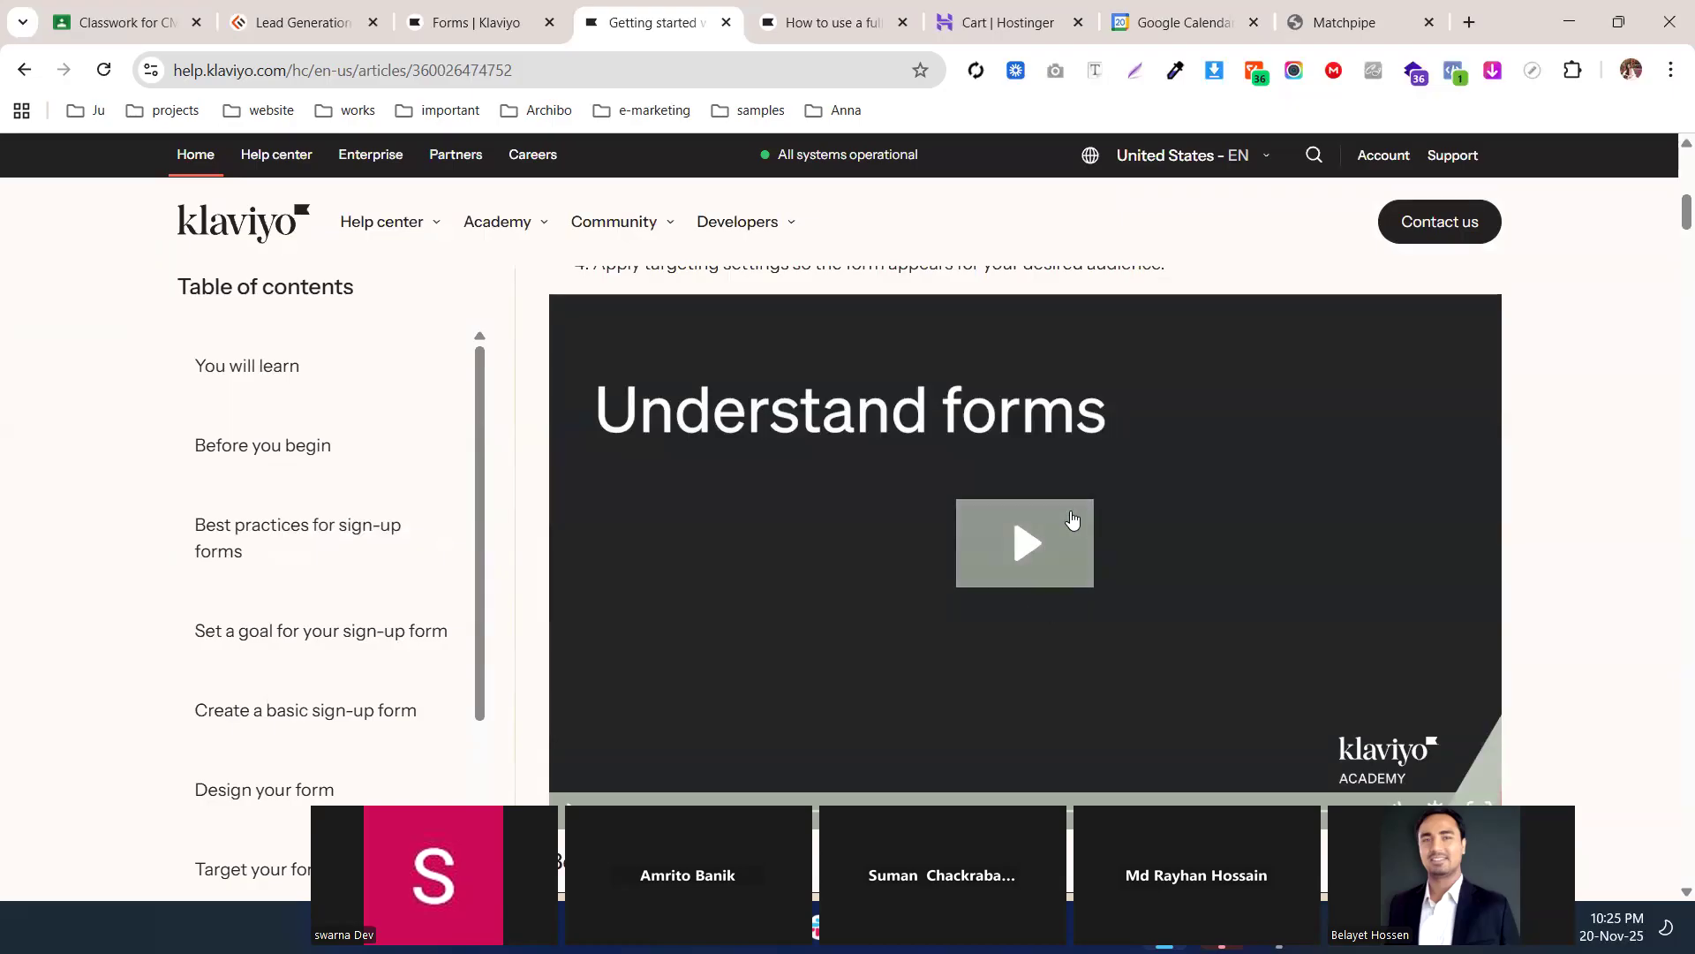
pyautogui.scroll(-1, 1065, 519)
pyautogui.scroll(-1, 1065, 519)
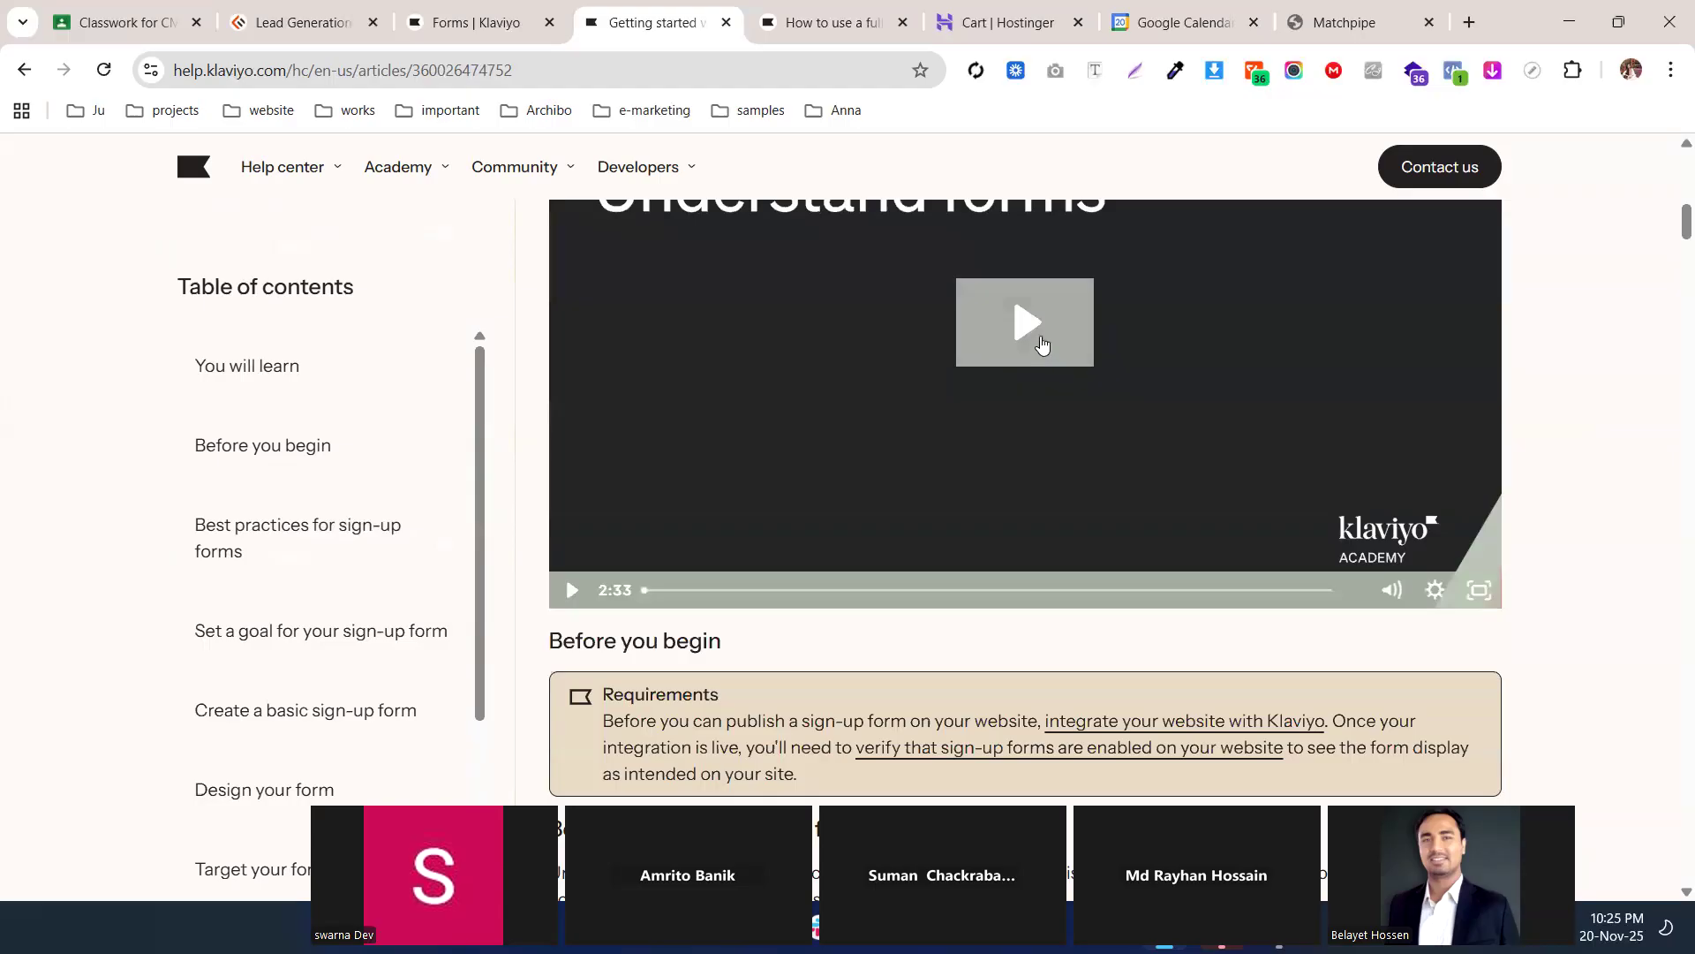
pyautogui.scroll(-5, 1041, 382)
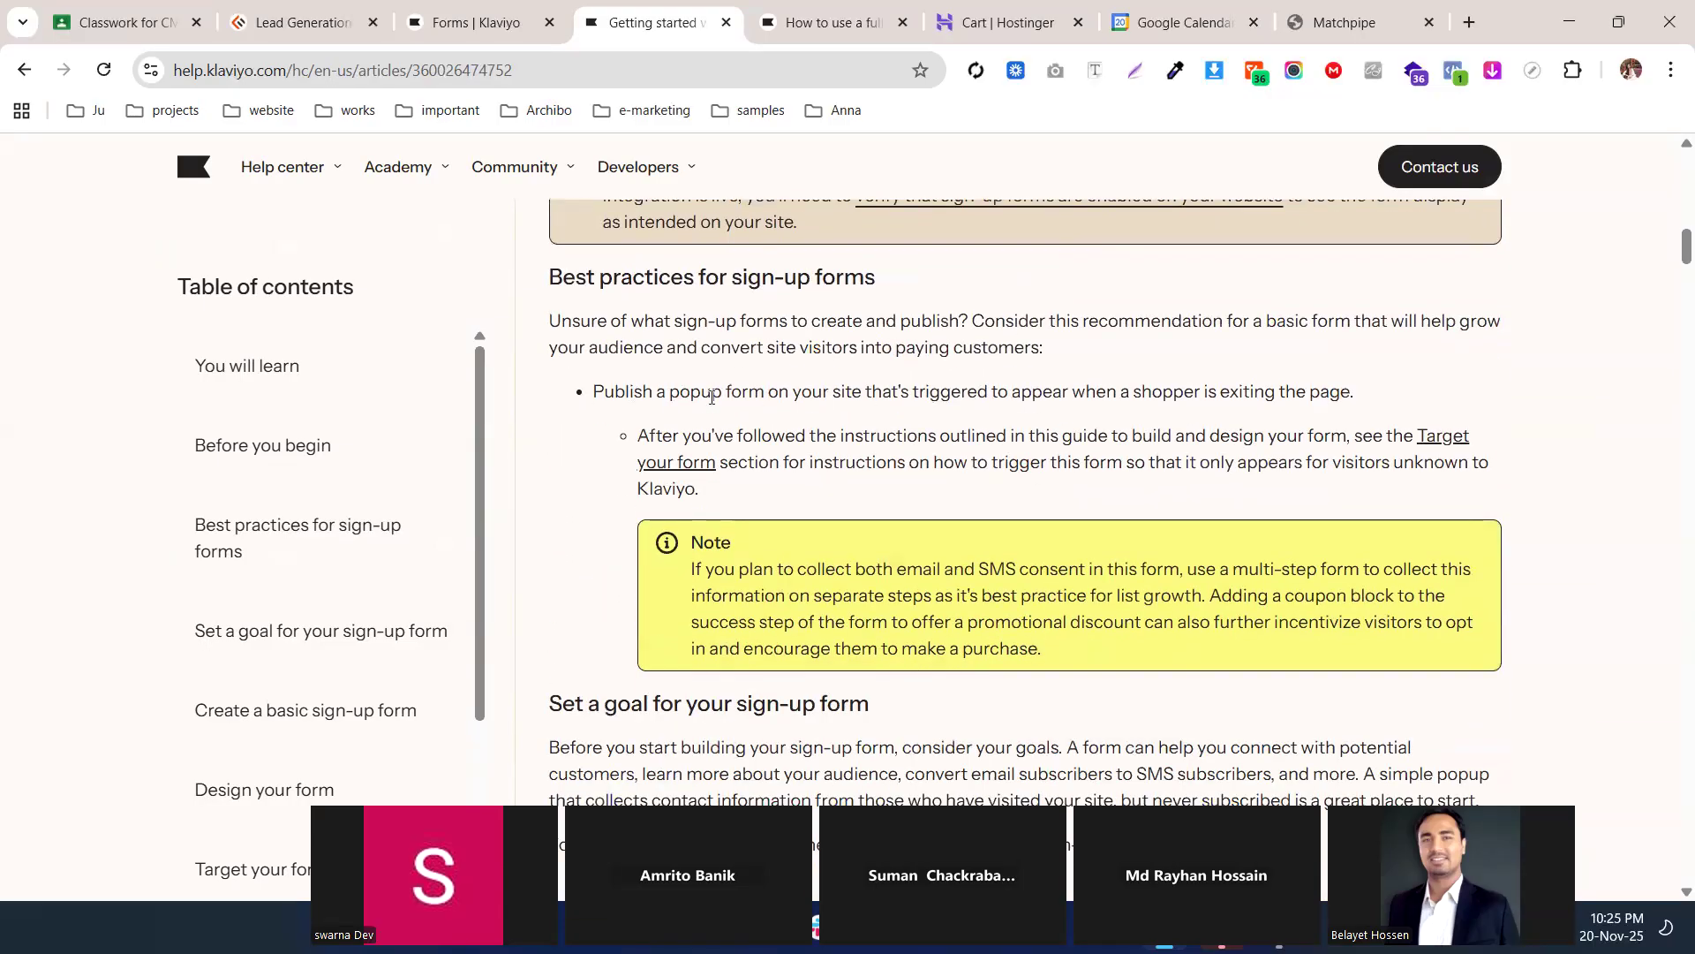
pyautogui.doubleClick(548, 395)
pyautogui.moveTo(548, 395); pyautogui.dragTo(486, 394)
pyautogui.click(763, 405)
pyautogui.scroll(-4, 795, 395)
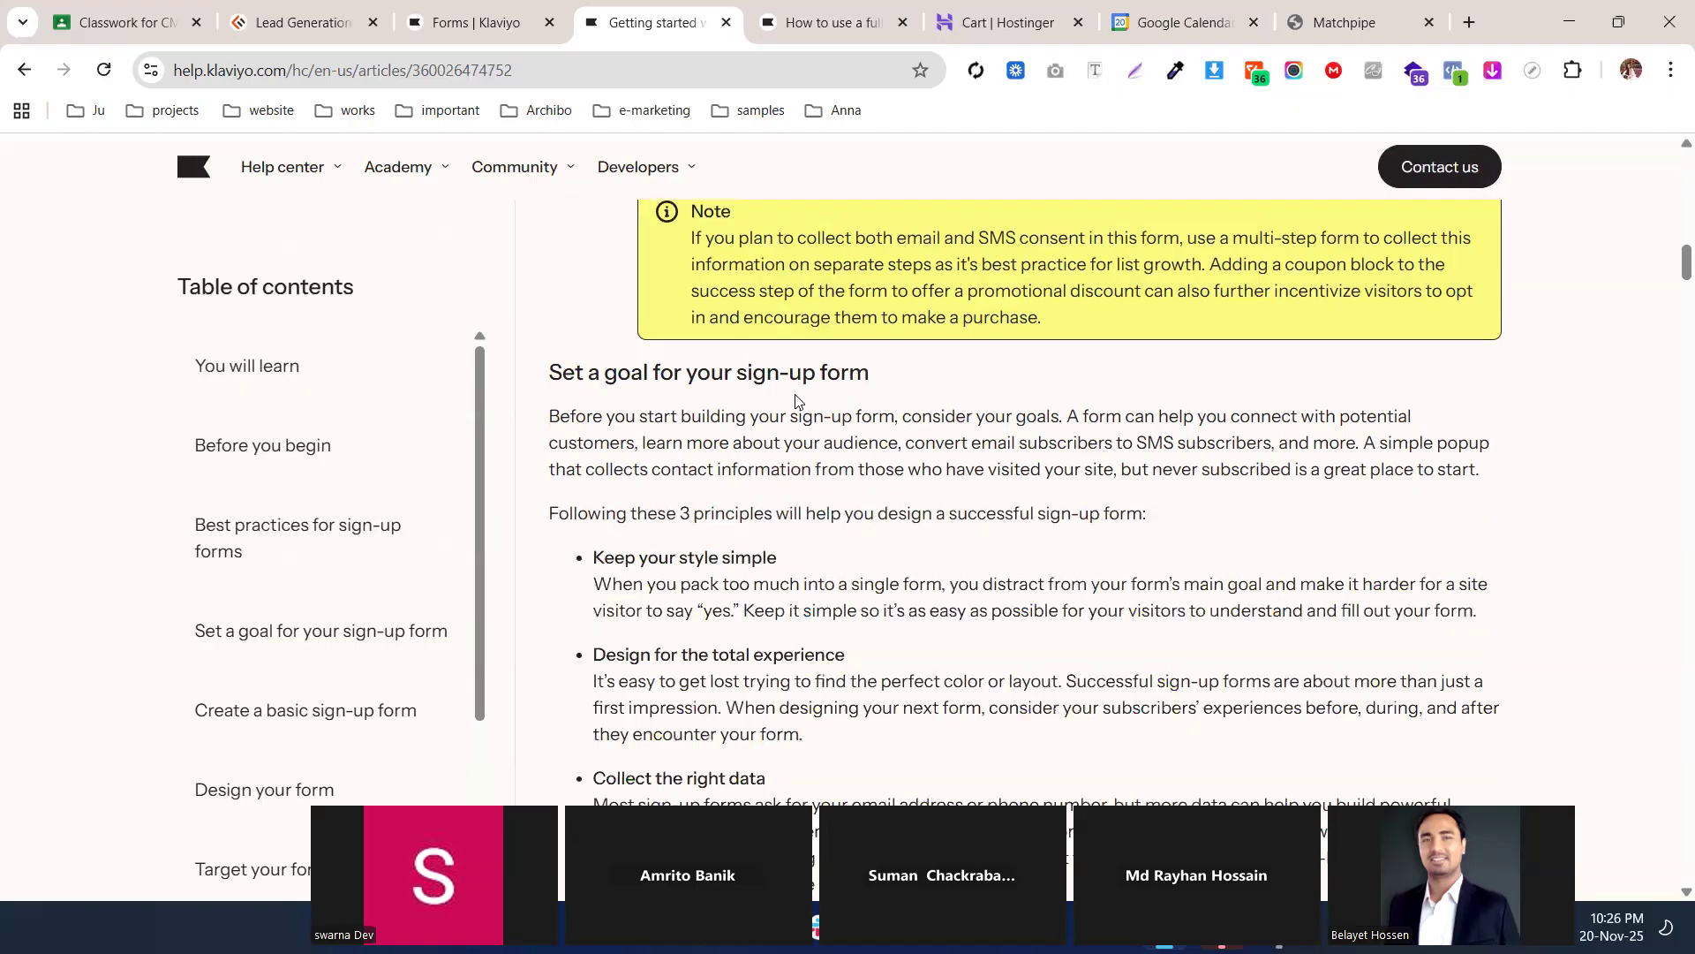
pyautogui.scroll(-1, 650, 508)
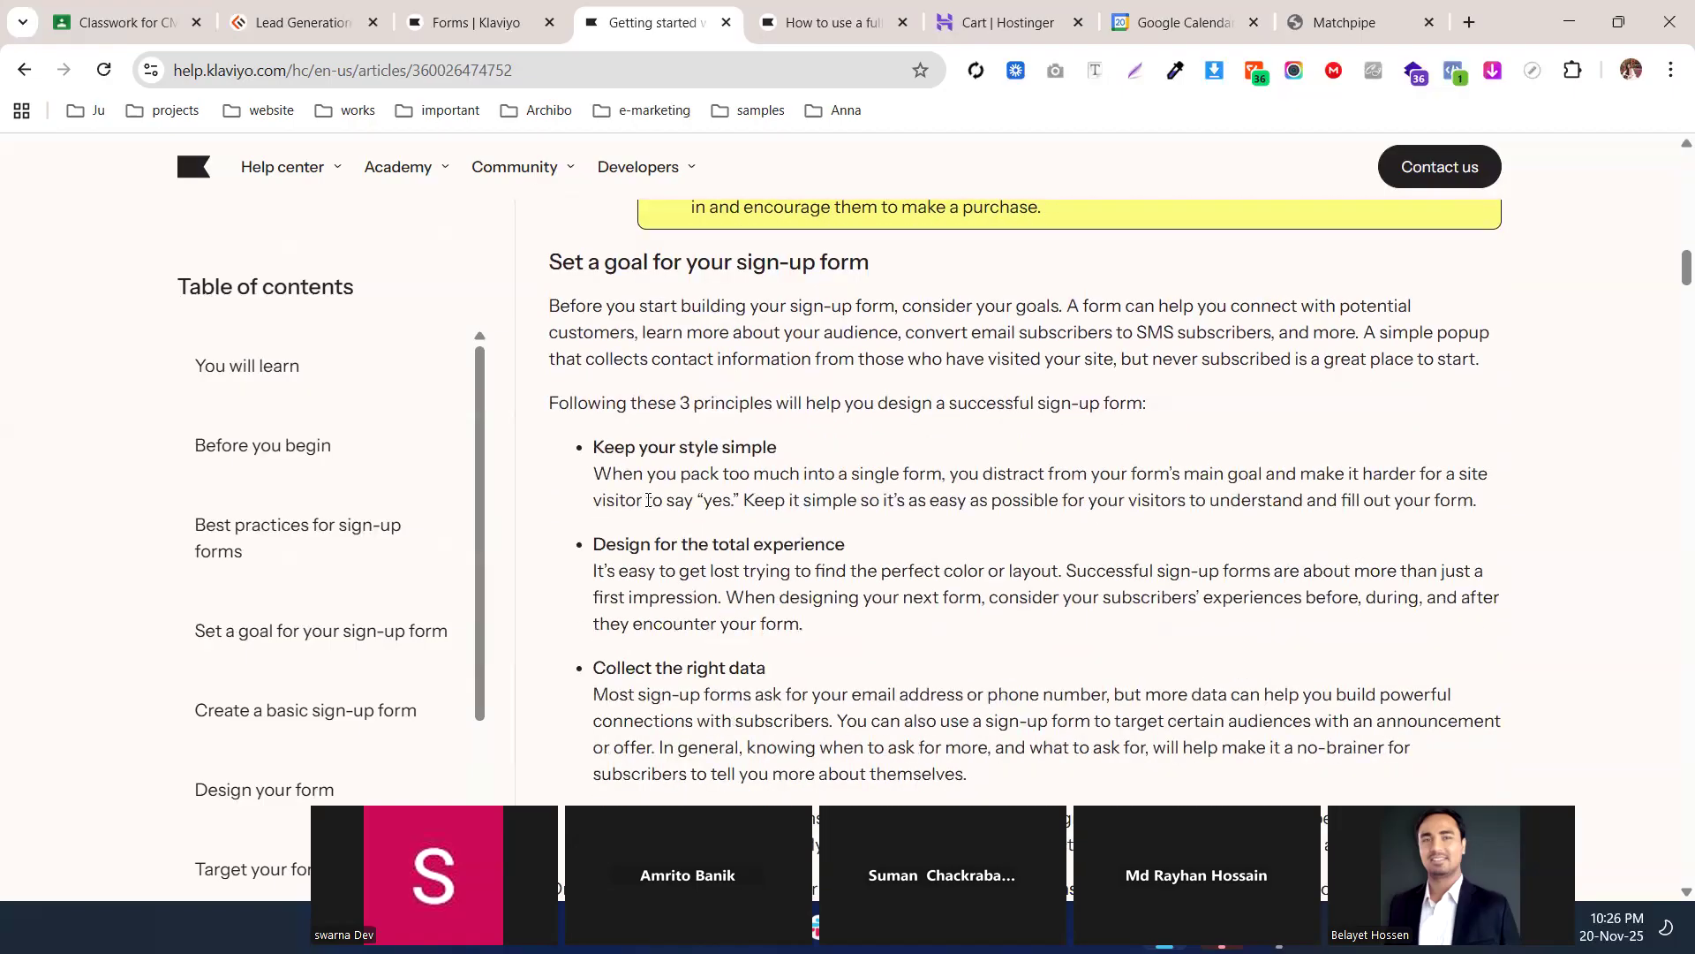
pyautogui.moveTo(594, 447); pyautogui.dragTo(802, 452)
pyautogui.moveTo(846, 552); pyautogui.dragTo(591, 547)
pyautogui.scroll(-2, 591, 547)
pyautogui.moveTo(595, 447); pyautogui.dragTo(732, 449)
pyautogui.click(732, 448)
pyautogui.scroll(-4, 731, 449)
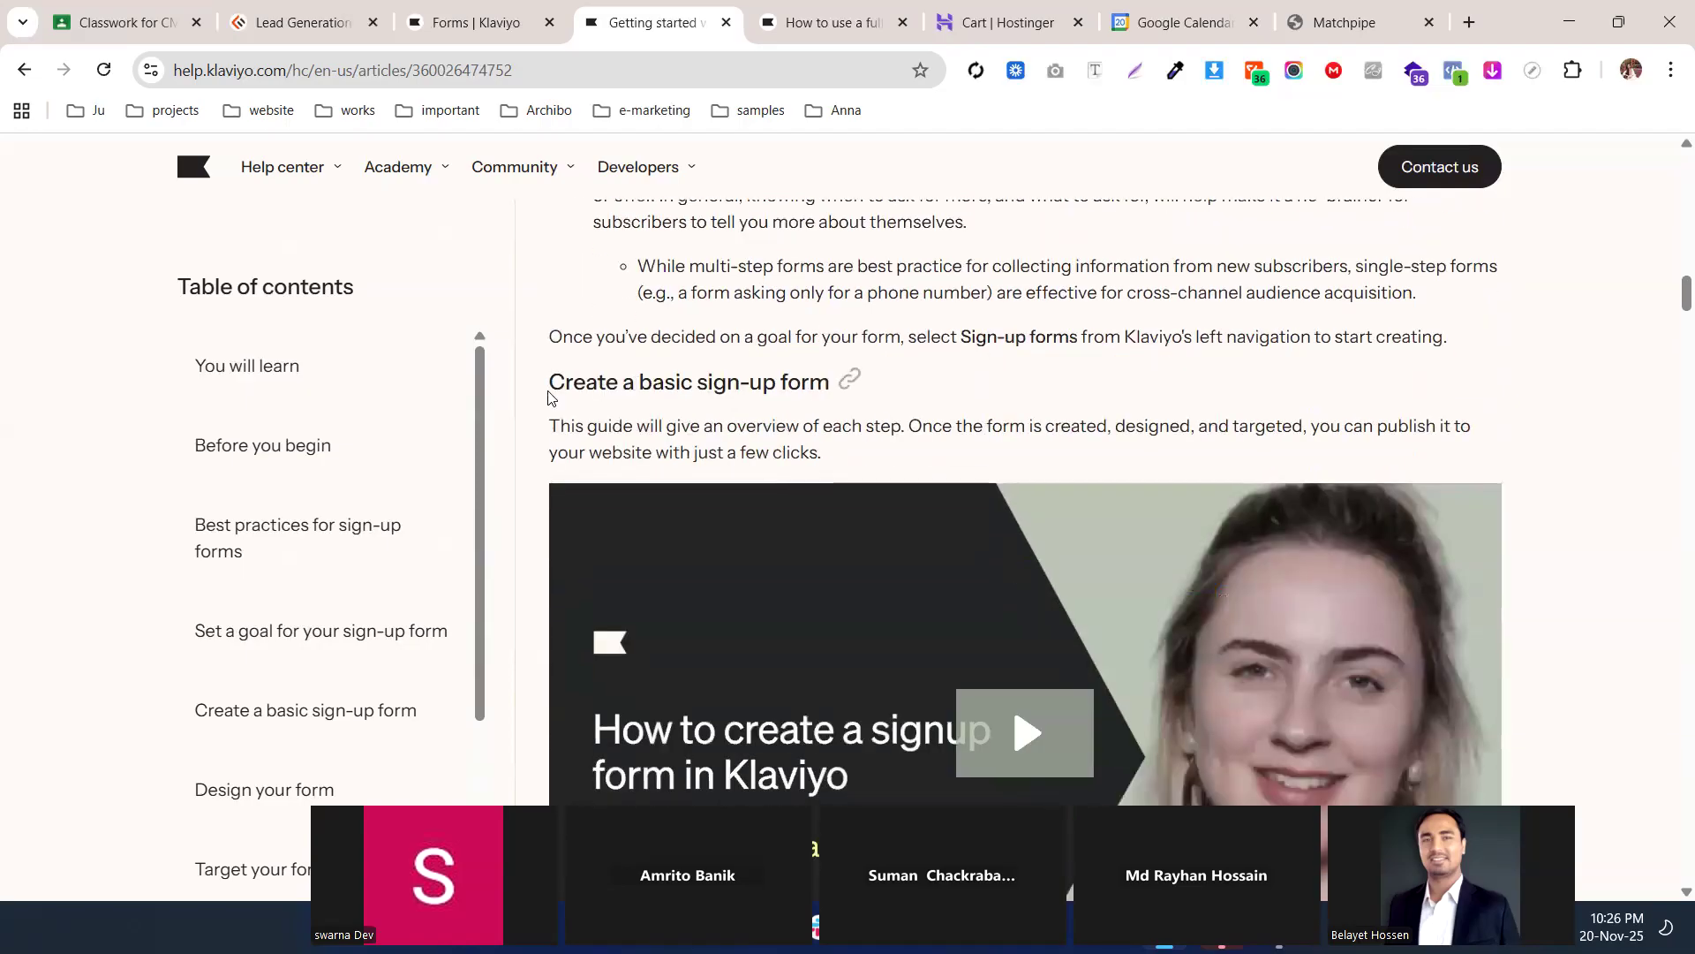
pyautogui.moveTo(548, 389); pyautogui.dragTo(539, 306)
pyautogui.scroll(-1, 820, 385)
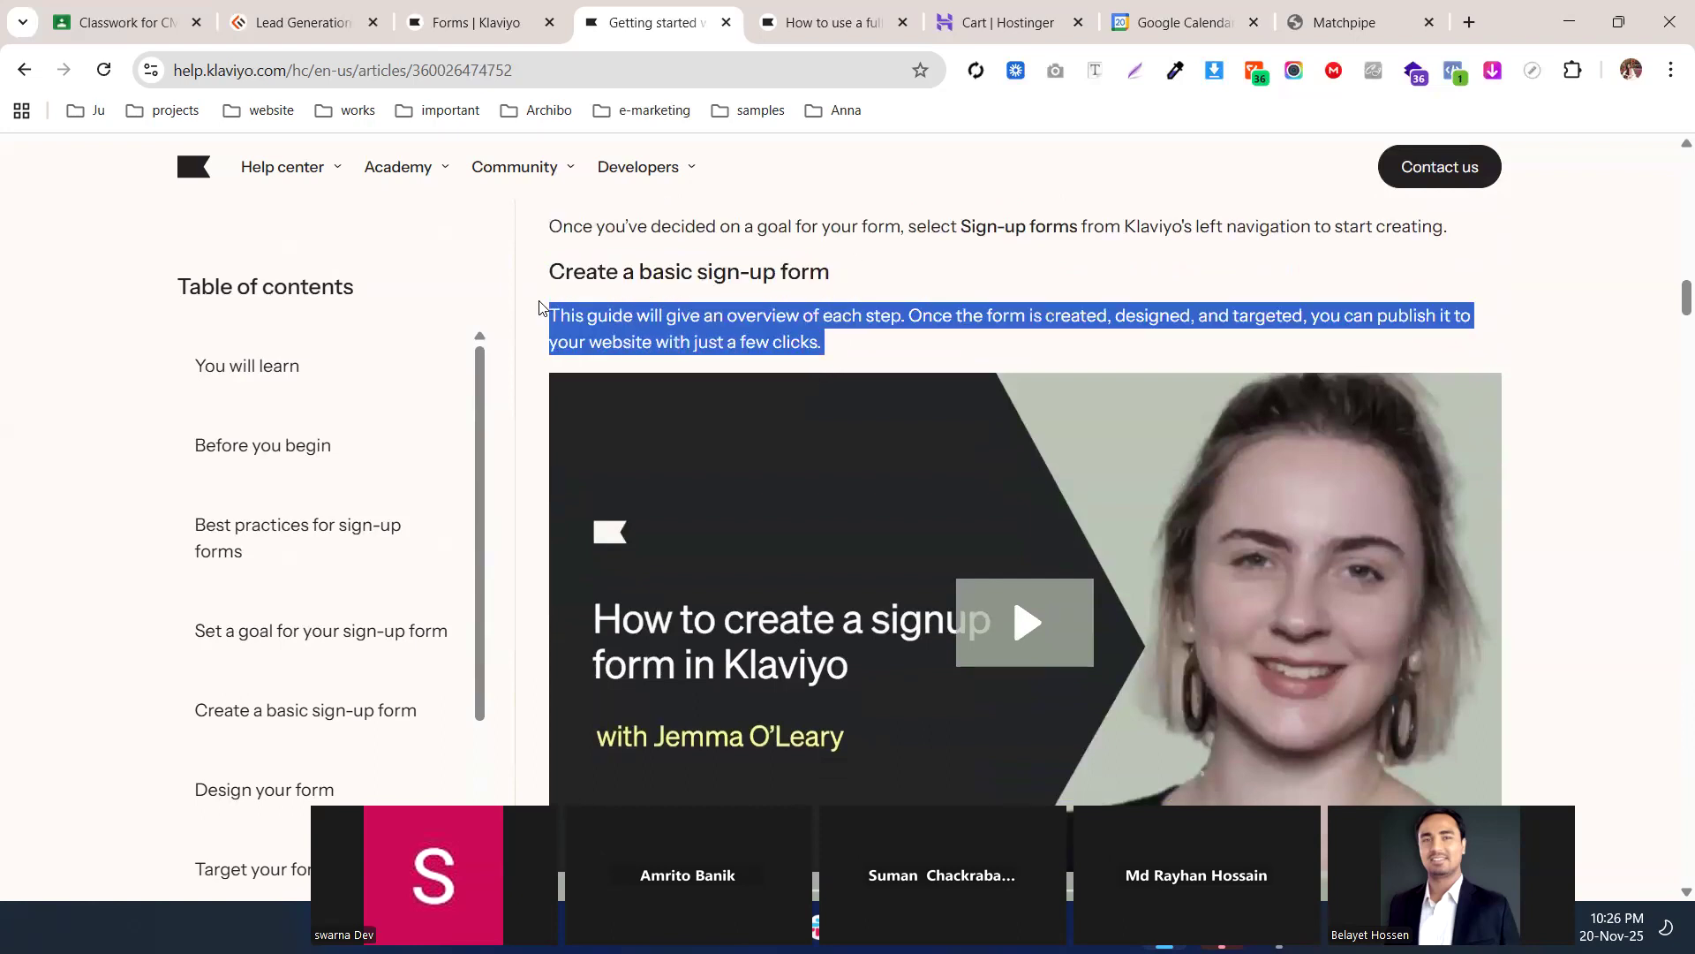
# Scroll through the article's form creation steps
pyautogui.scroll(-2, 758, 353)
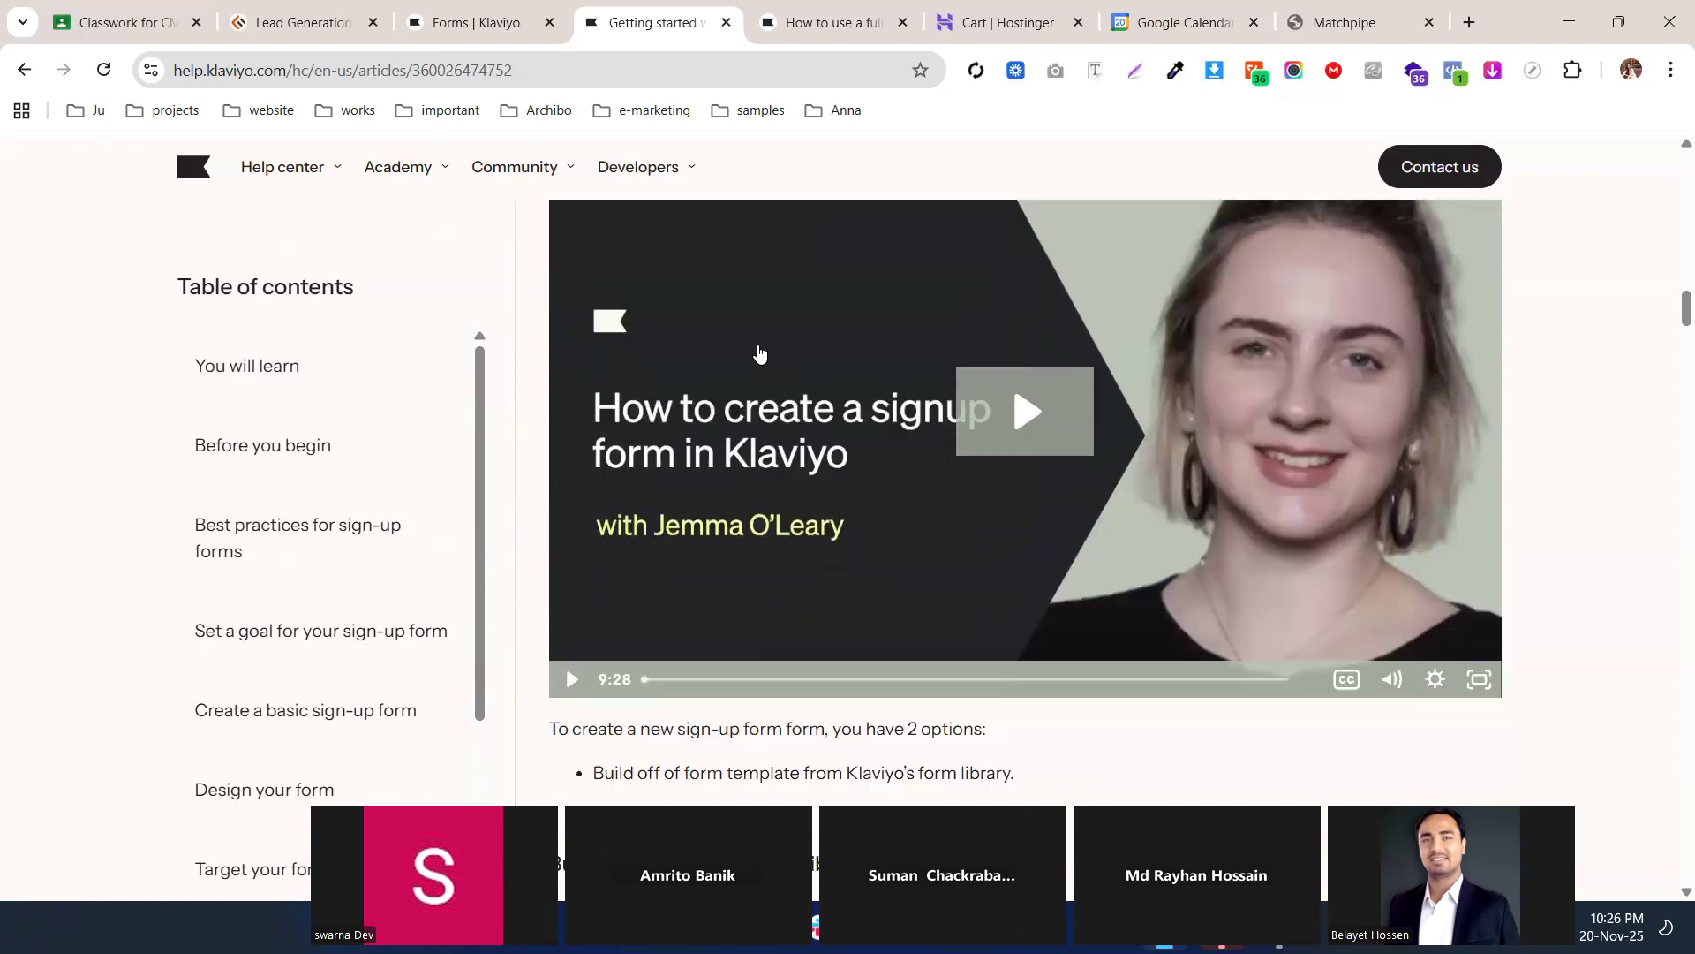
pyautogui.scroll(-1, 758, 353)
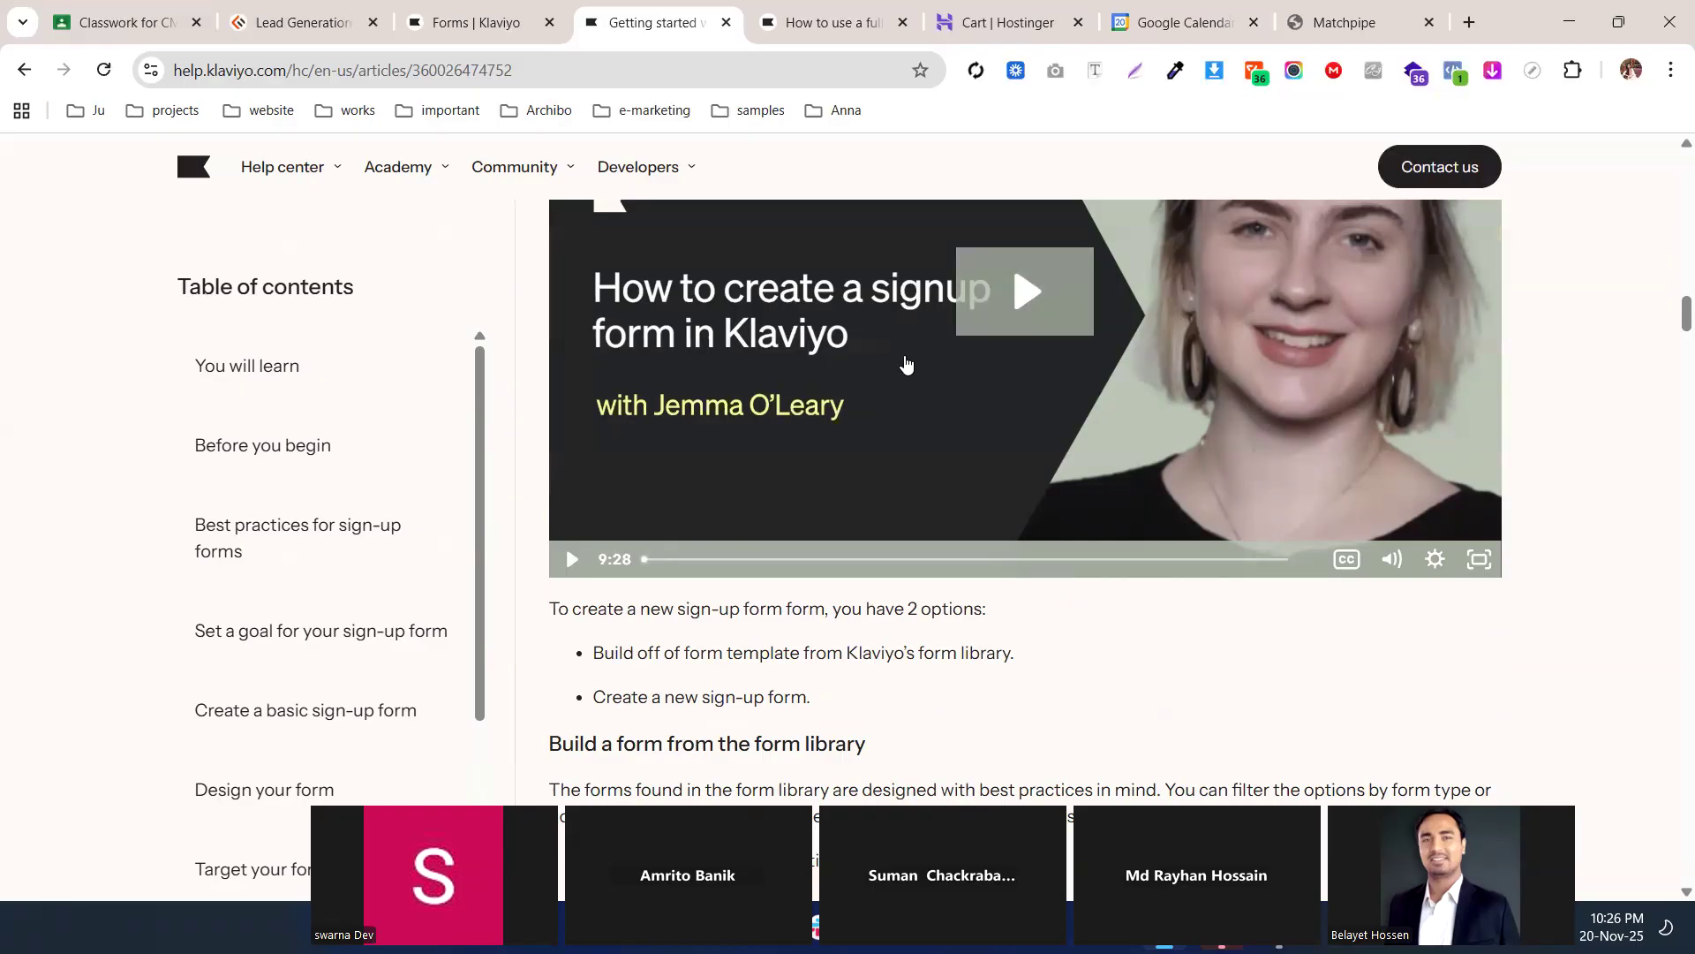
pyautogui.scroll(-3, 941, 474)
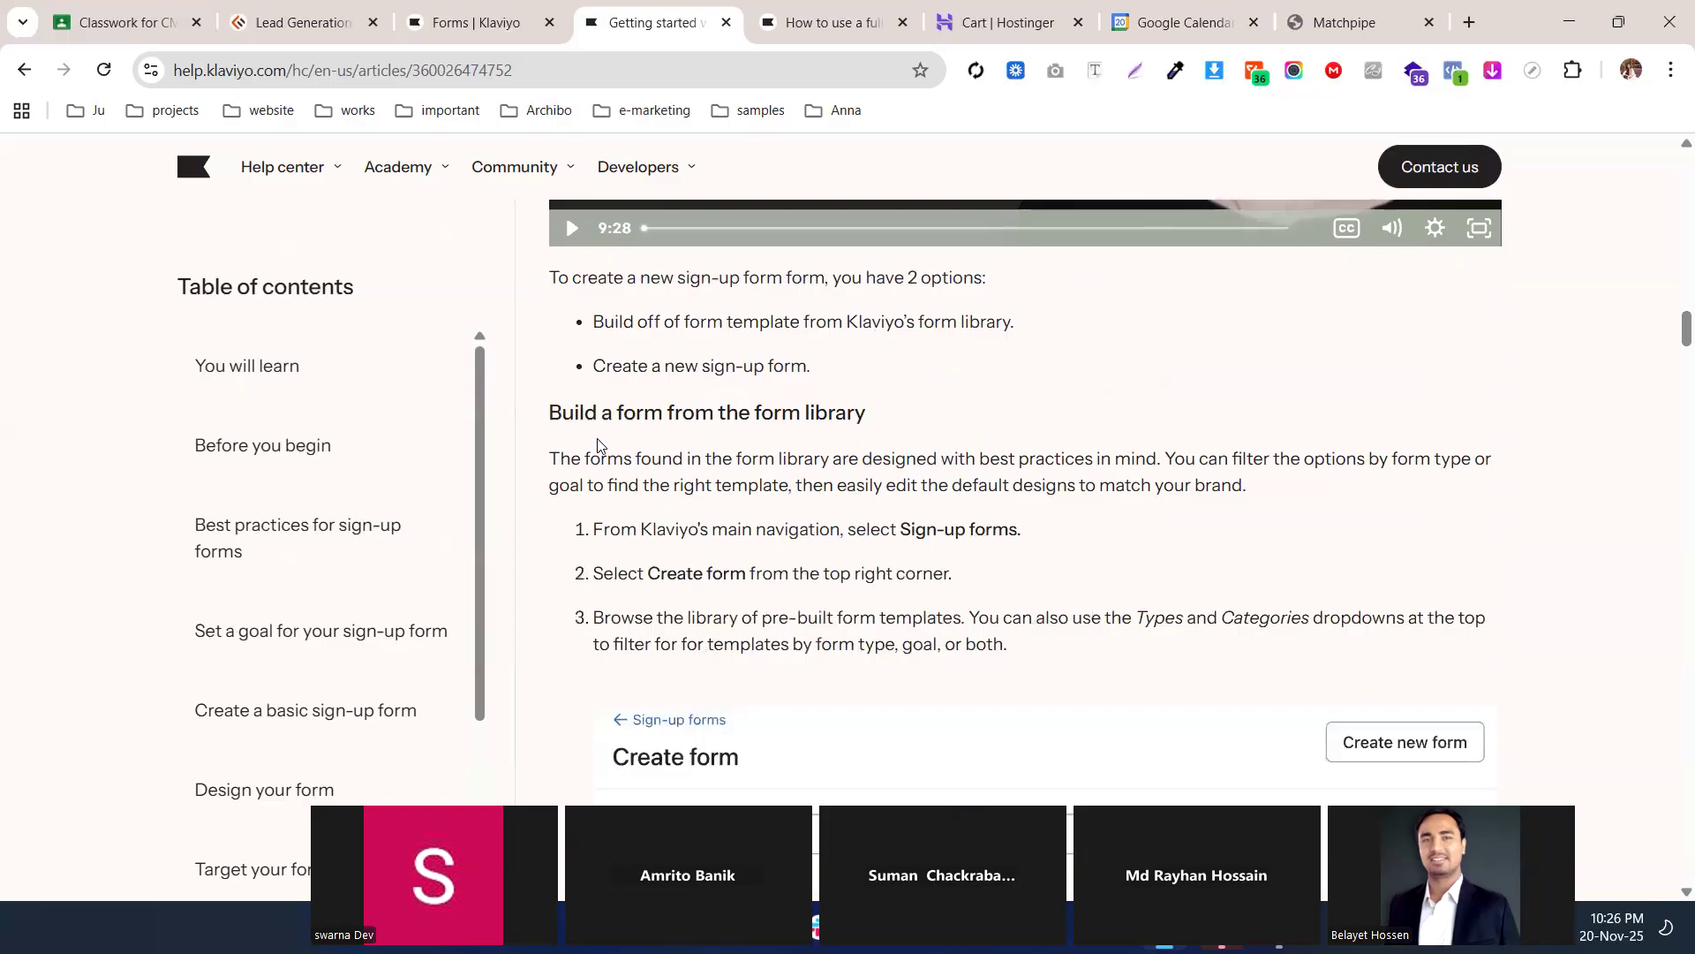
pyautogui.scroll(-2, 597, 446)
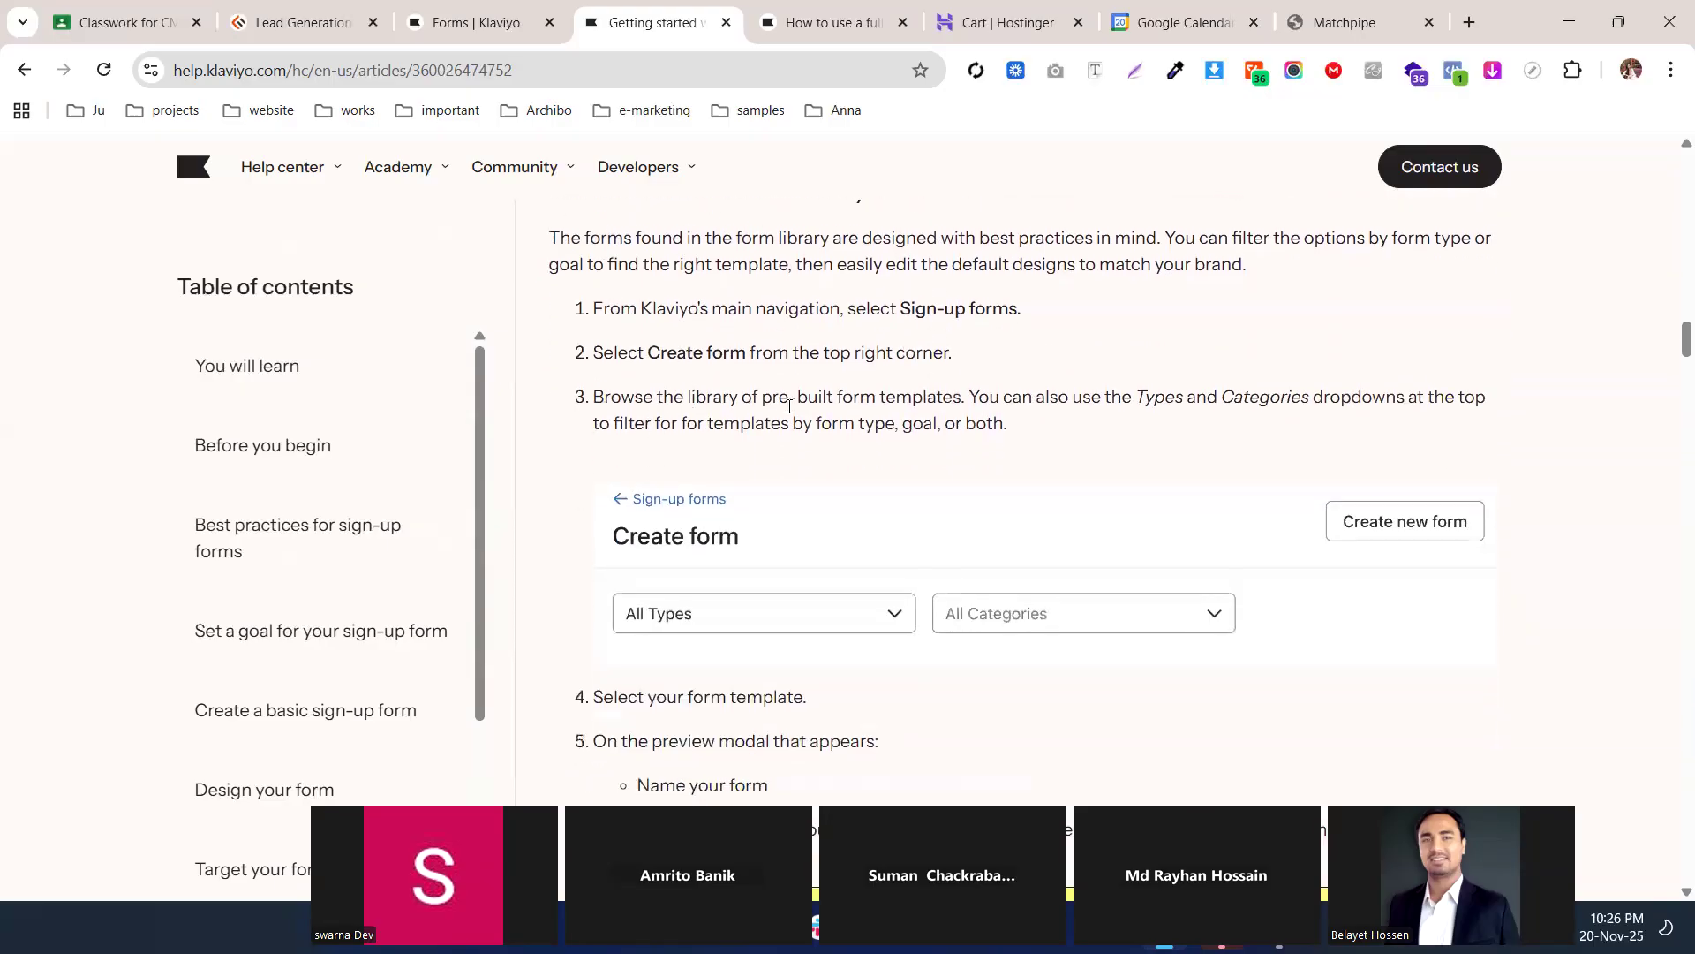
pyautogui.scroll(3, 774, 342)
pyautogui.scroll(-1, 795, 379)
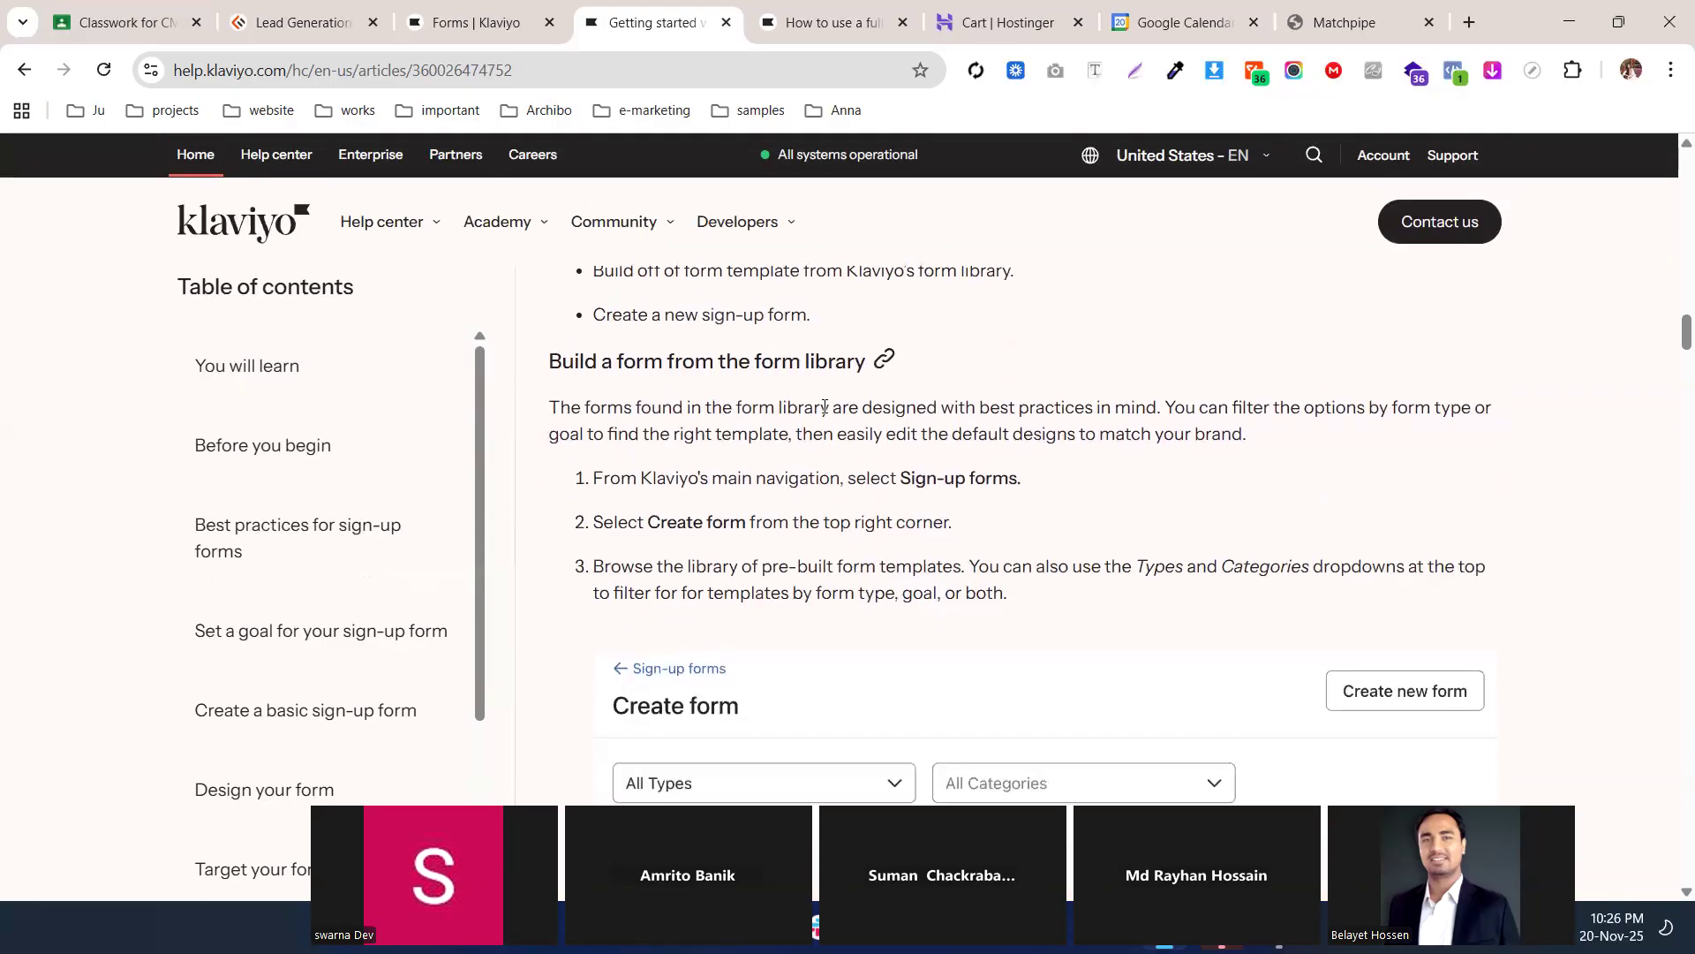
pyautogui.scroll(-2, 978, 475)
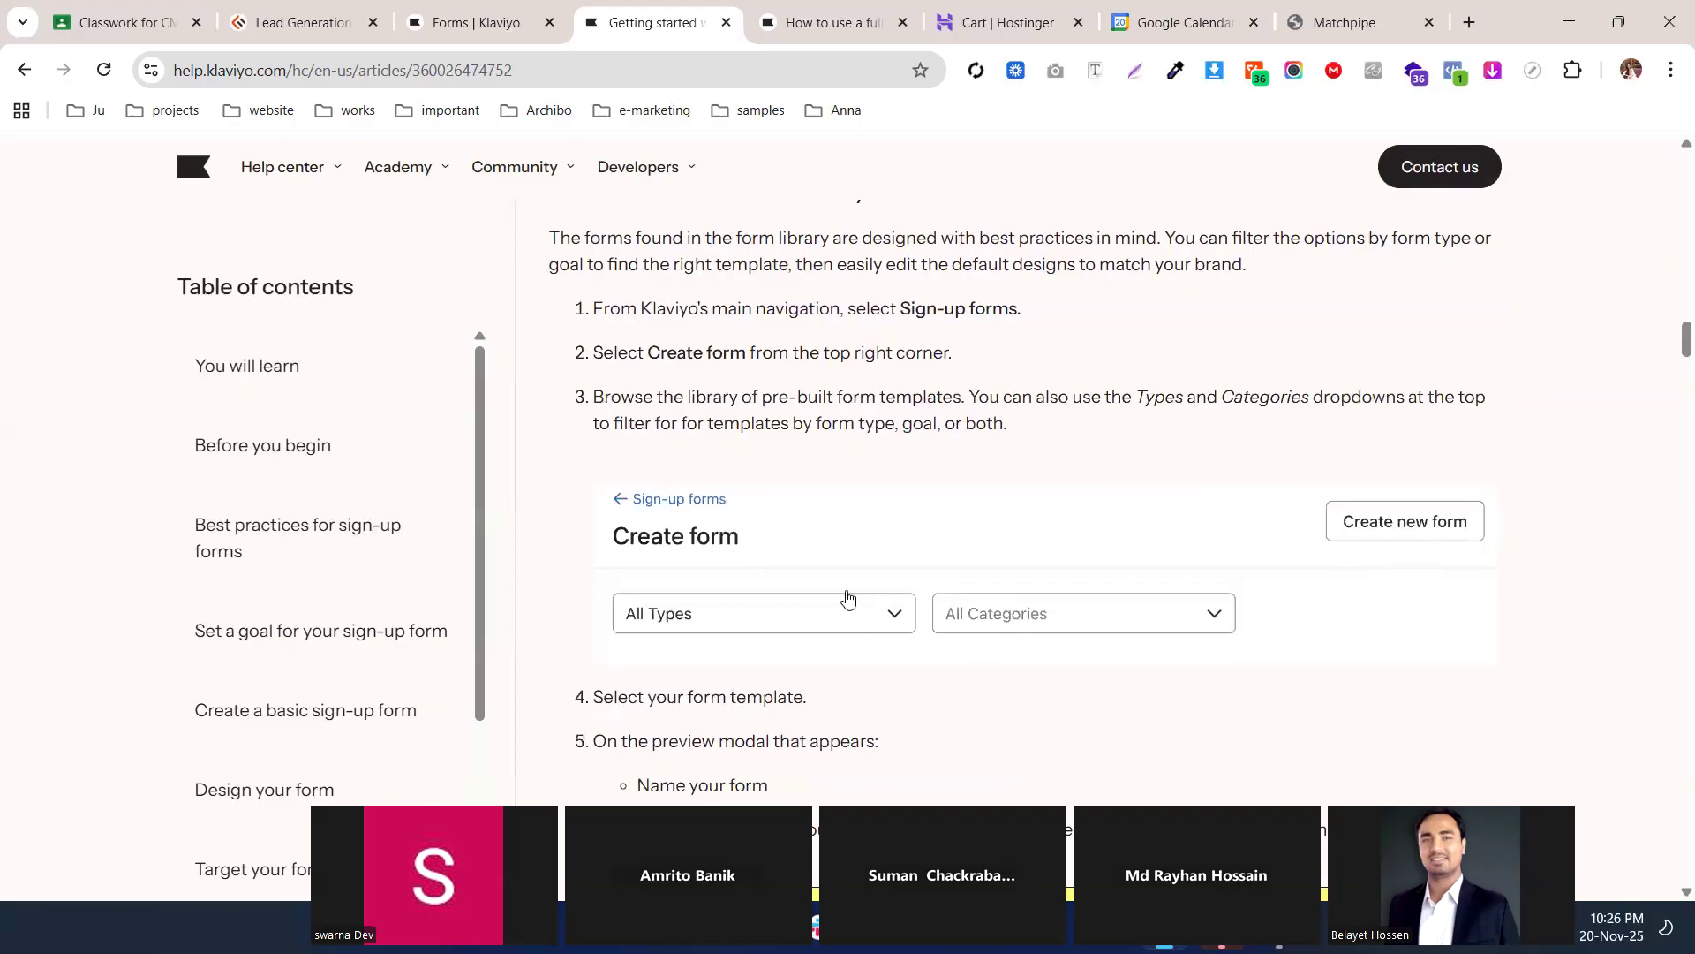
# Read the remaining design sections, then go back to the Forms | Klaviyo tab
pyautogui.scroll(-3, 848, 596)
pyautogui.scroll(-8, 848, 593)
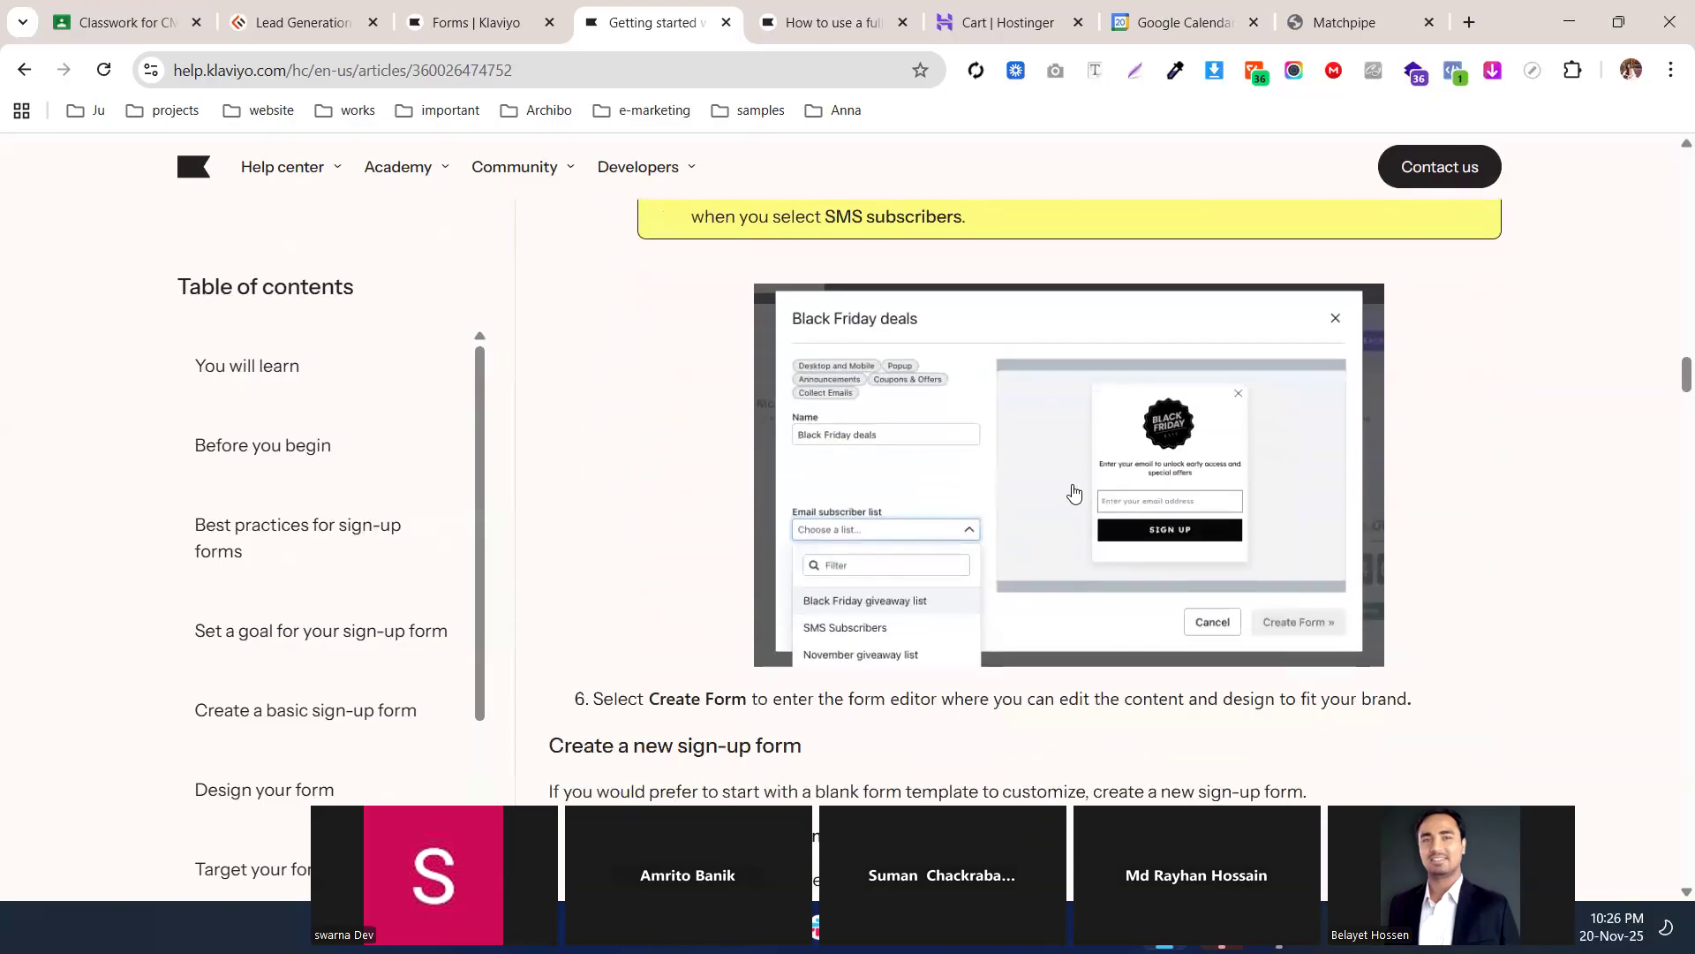
pyautogui.scroll(-10, 898, 468)
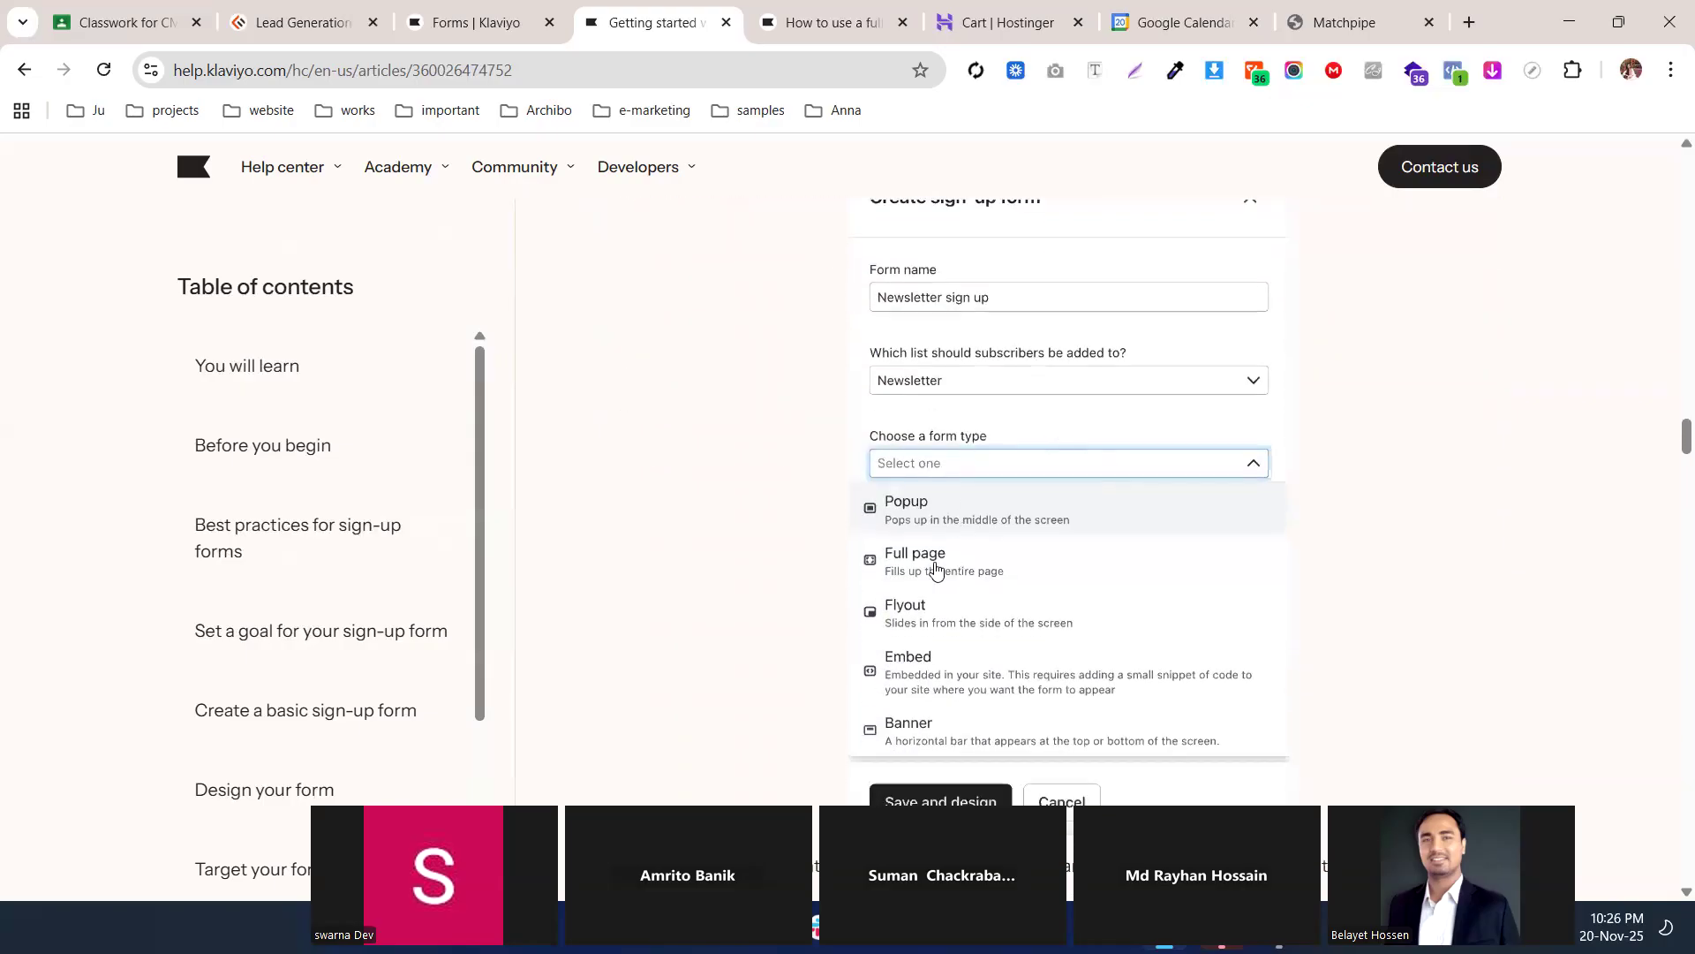
pyautogui.scroll(-20, 958, 601)
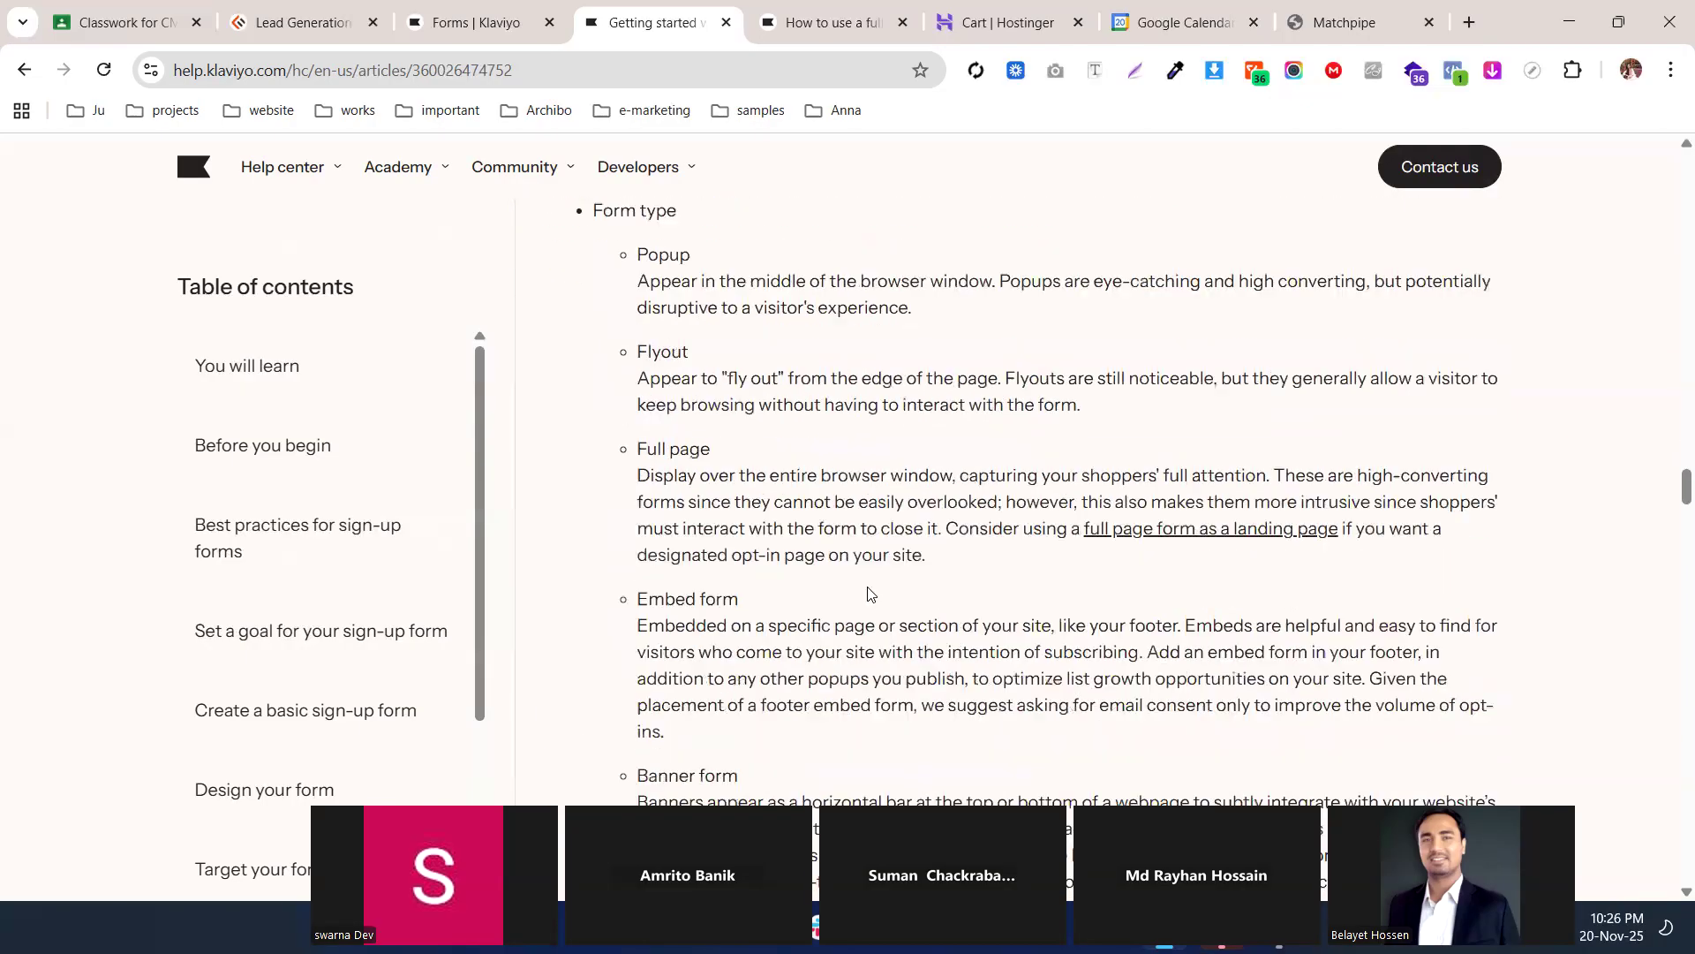
pyautogui.scroll(-5, 875, 557)
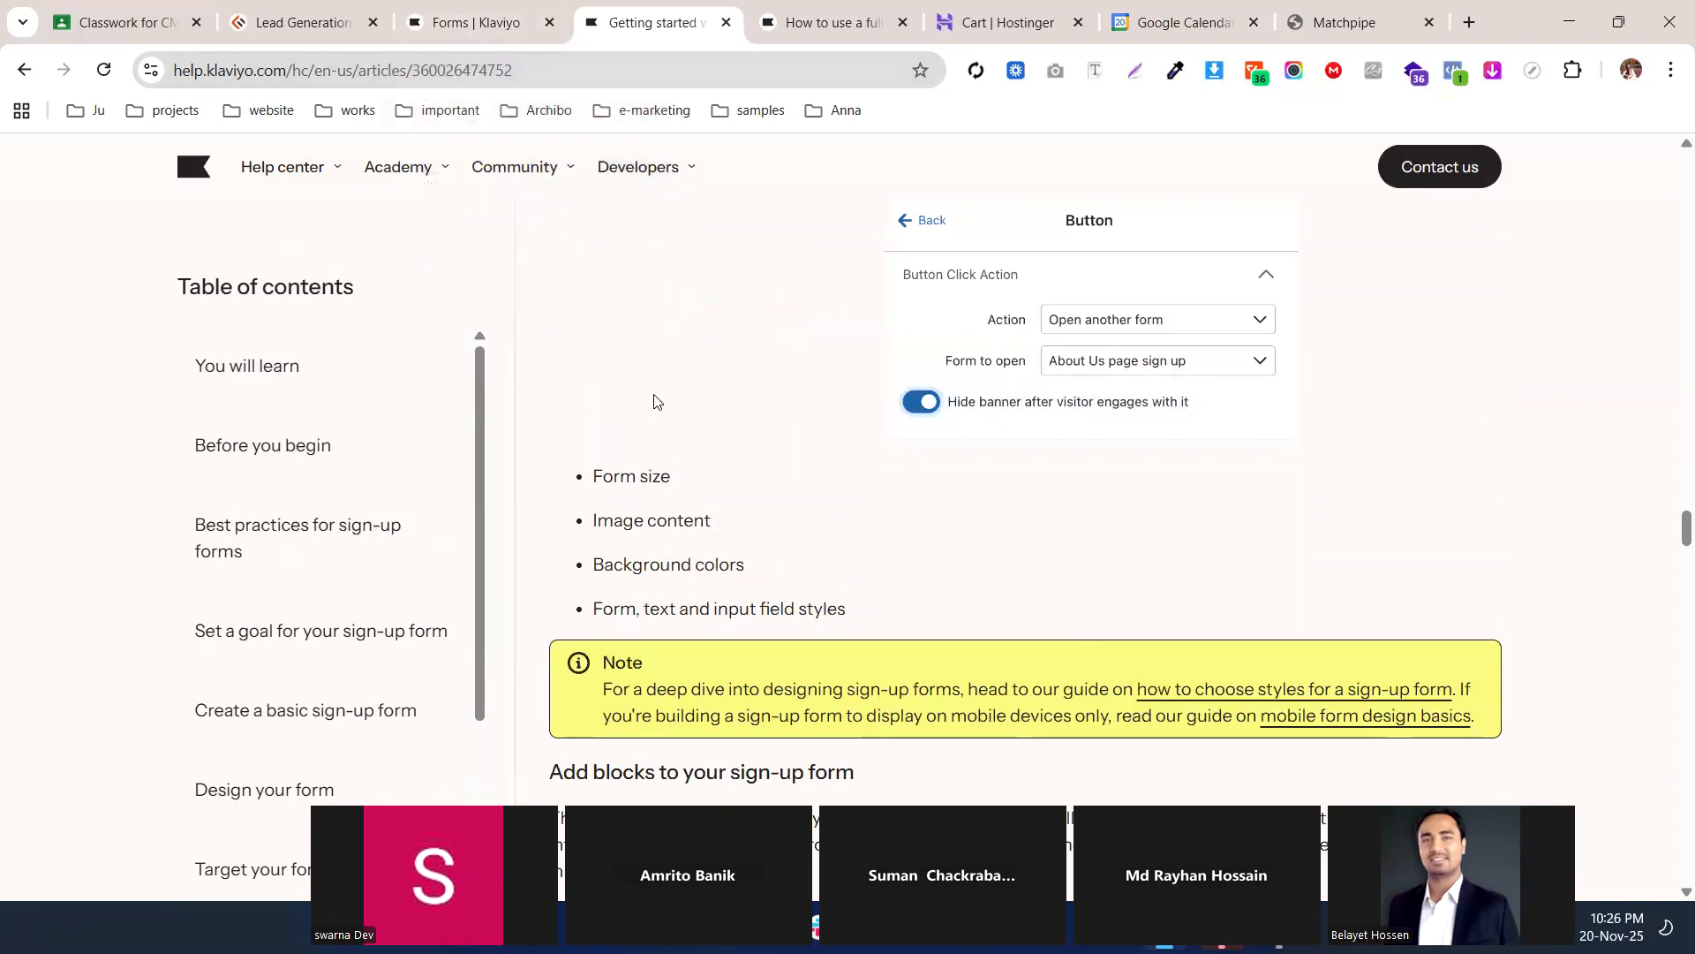
pyautogui.scroll(-5, 655, 402)
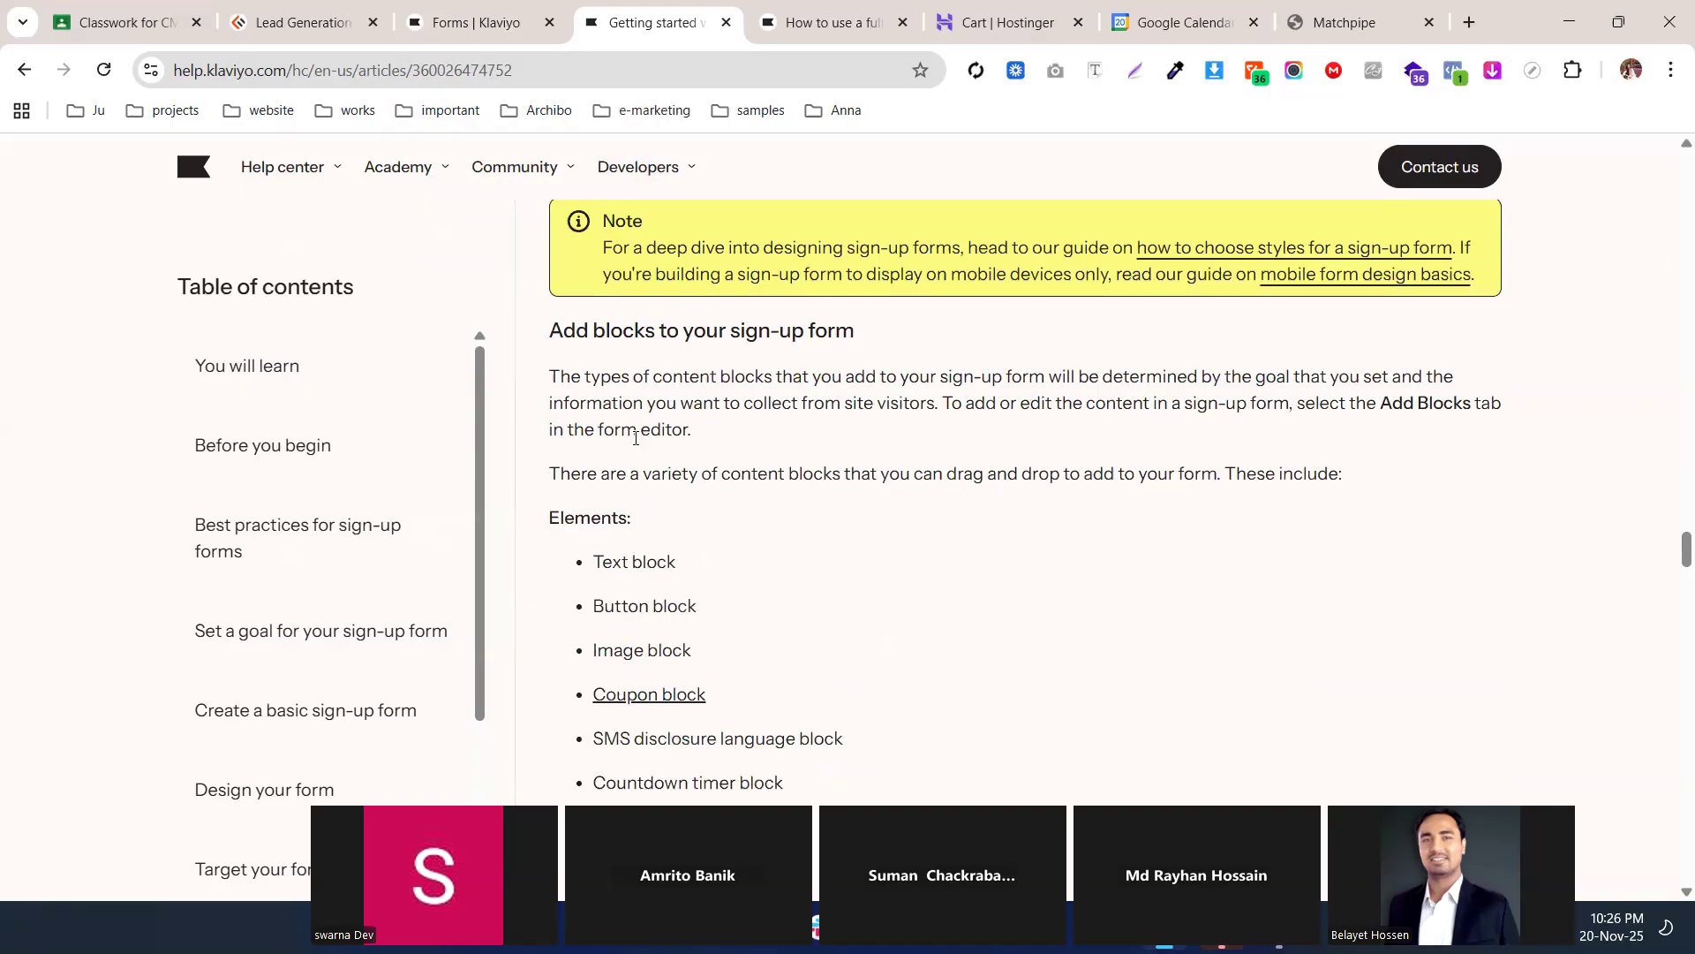
pyautogui.click(472, 22)
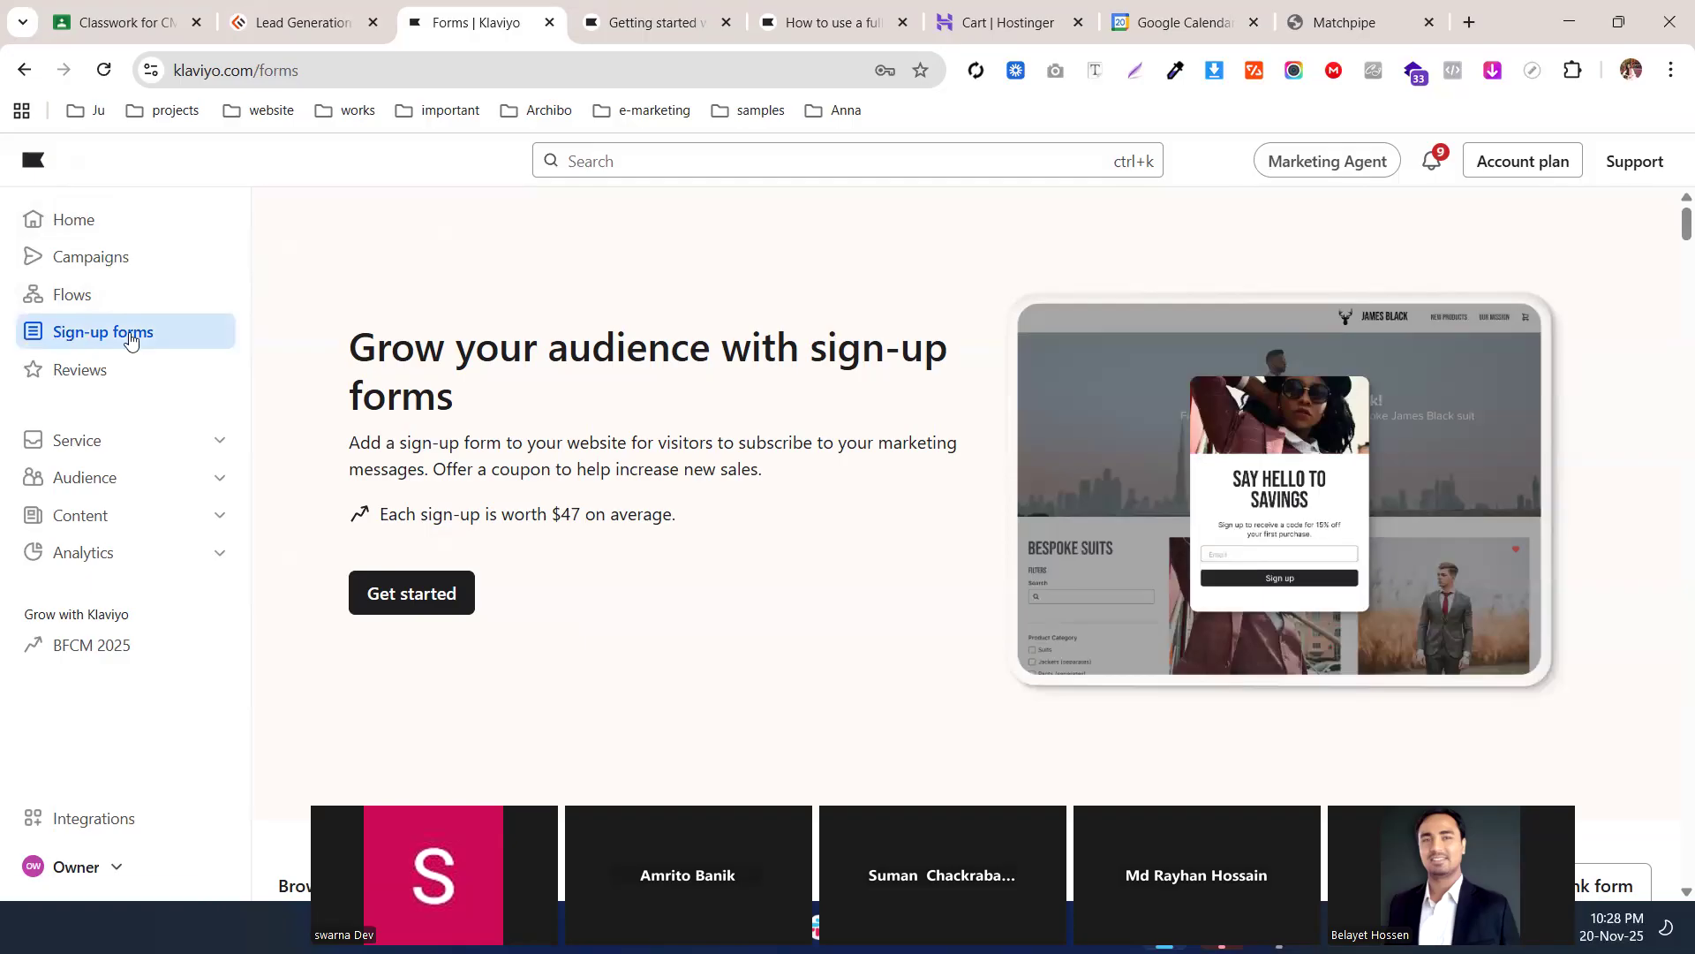
pyautogui.scroll(-3, 845, 415)
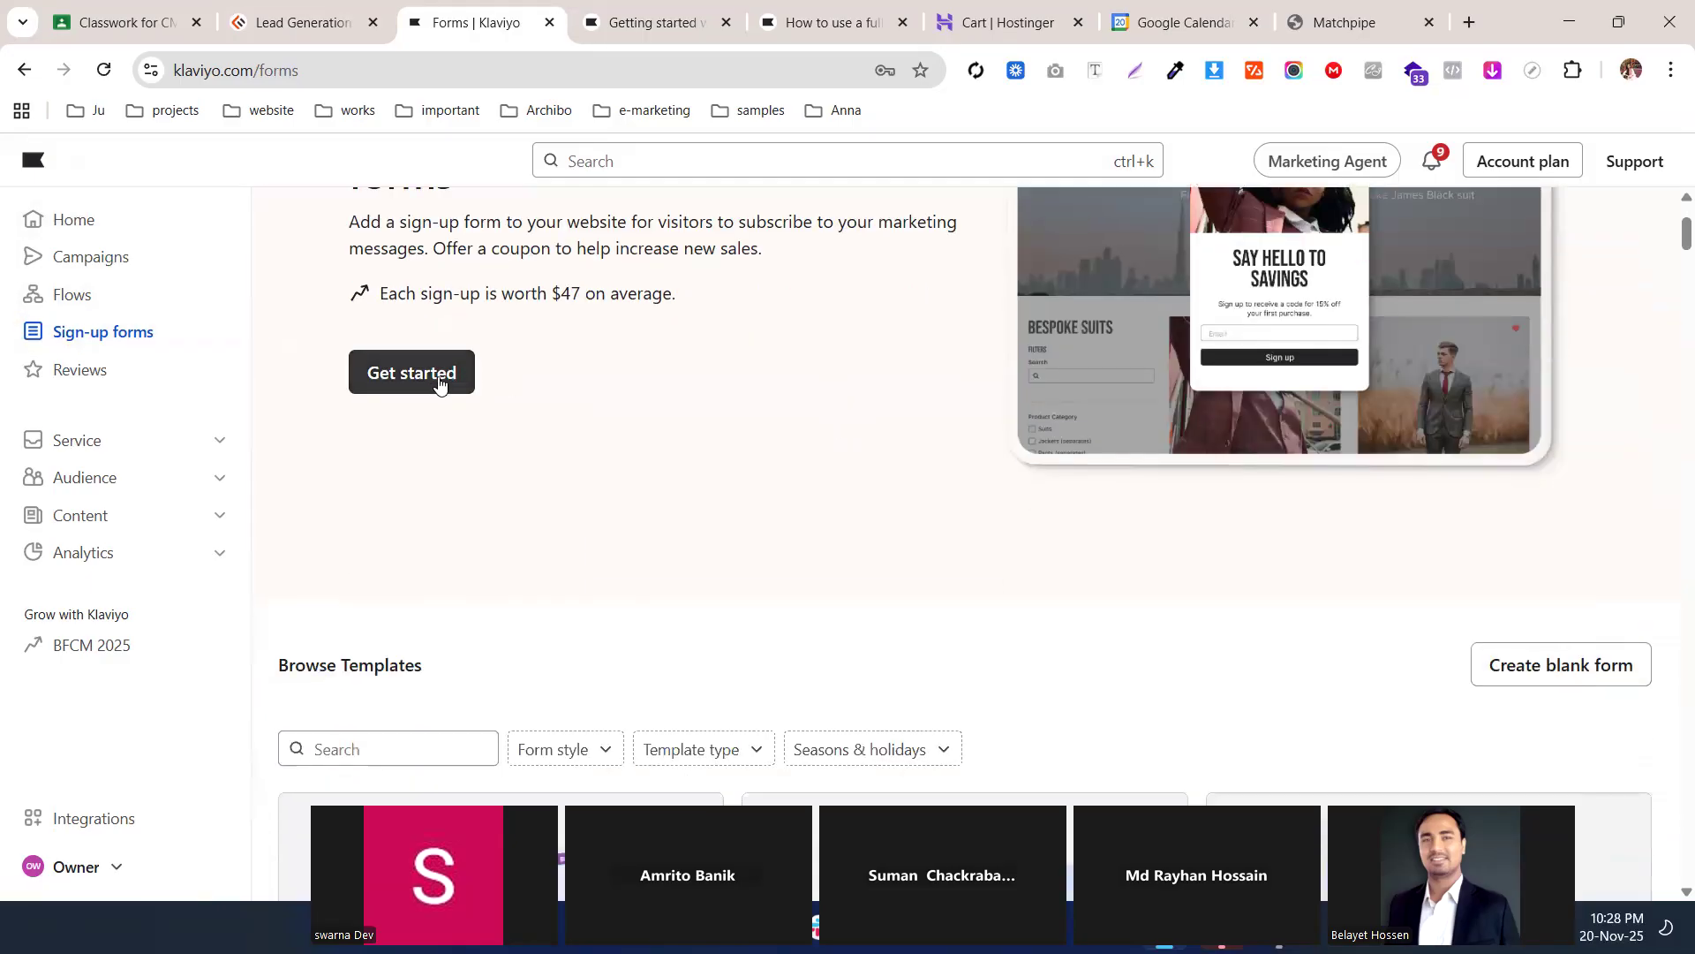
pyautogui.scroll(-5, 1618, 644)
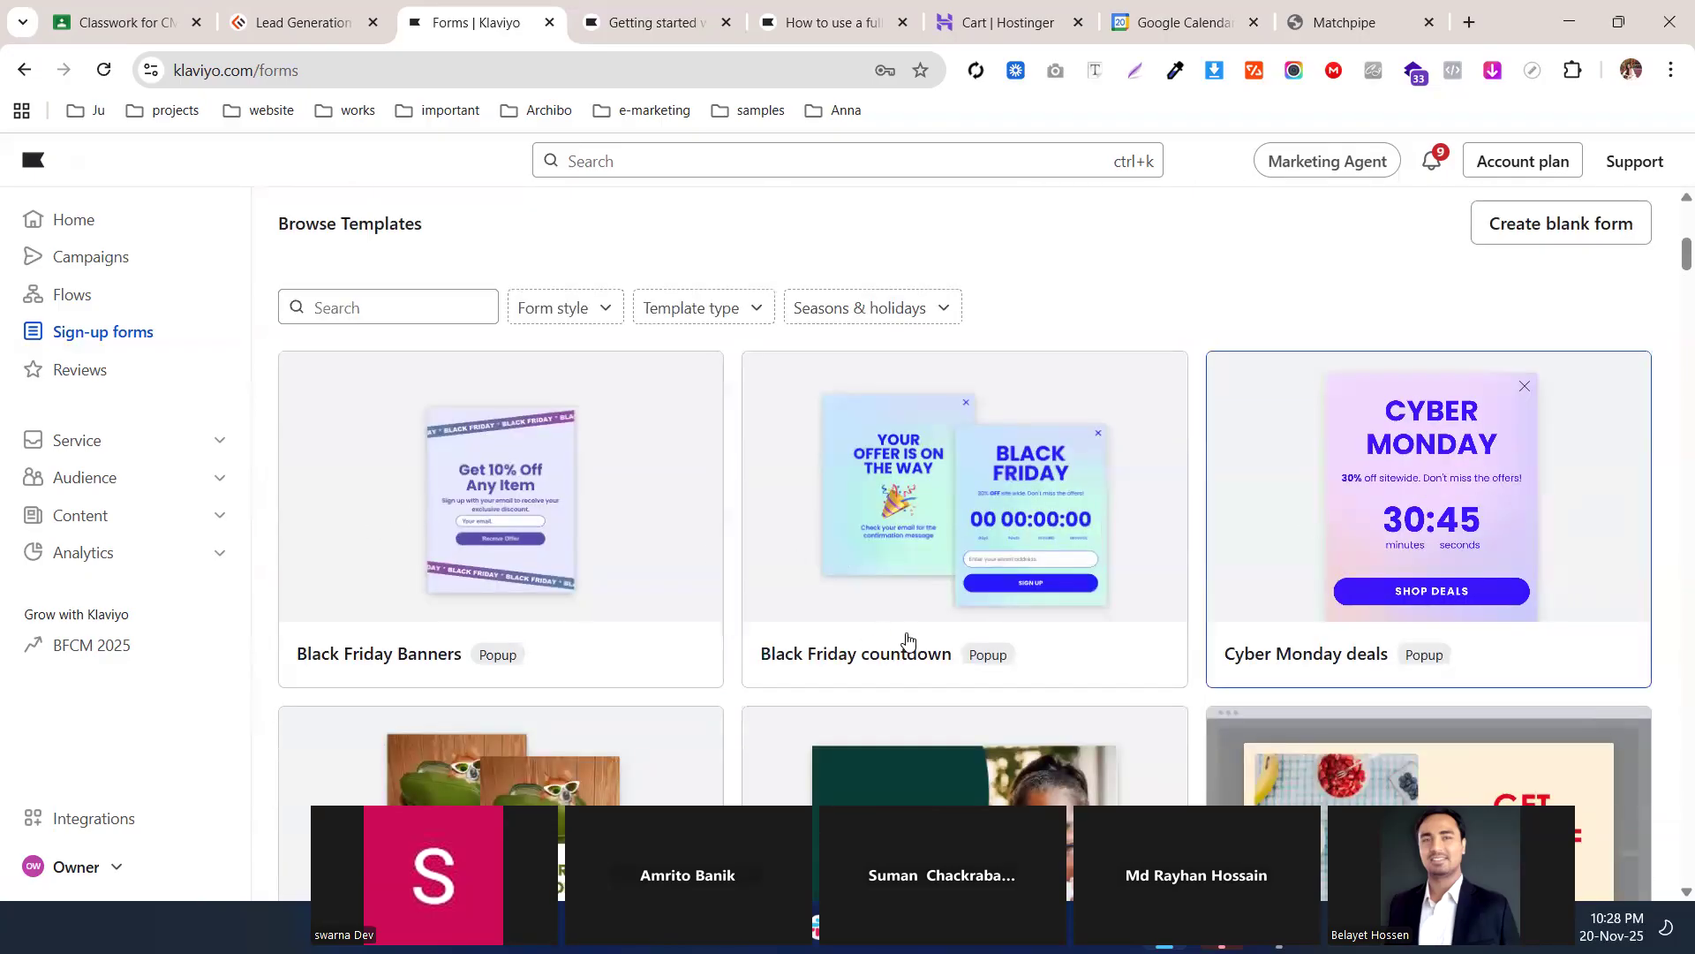
pyautogui.scroll(-5, 568, 415)
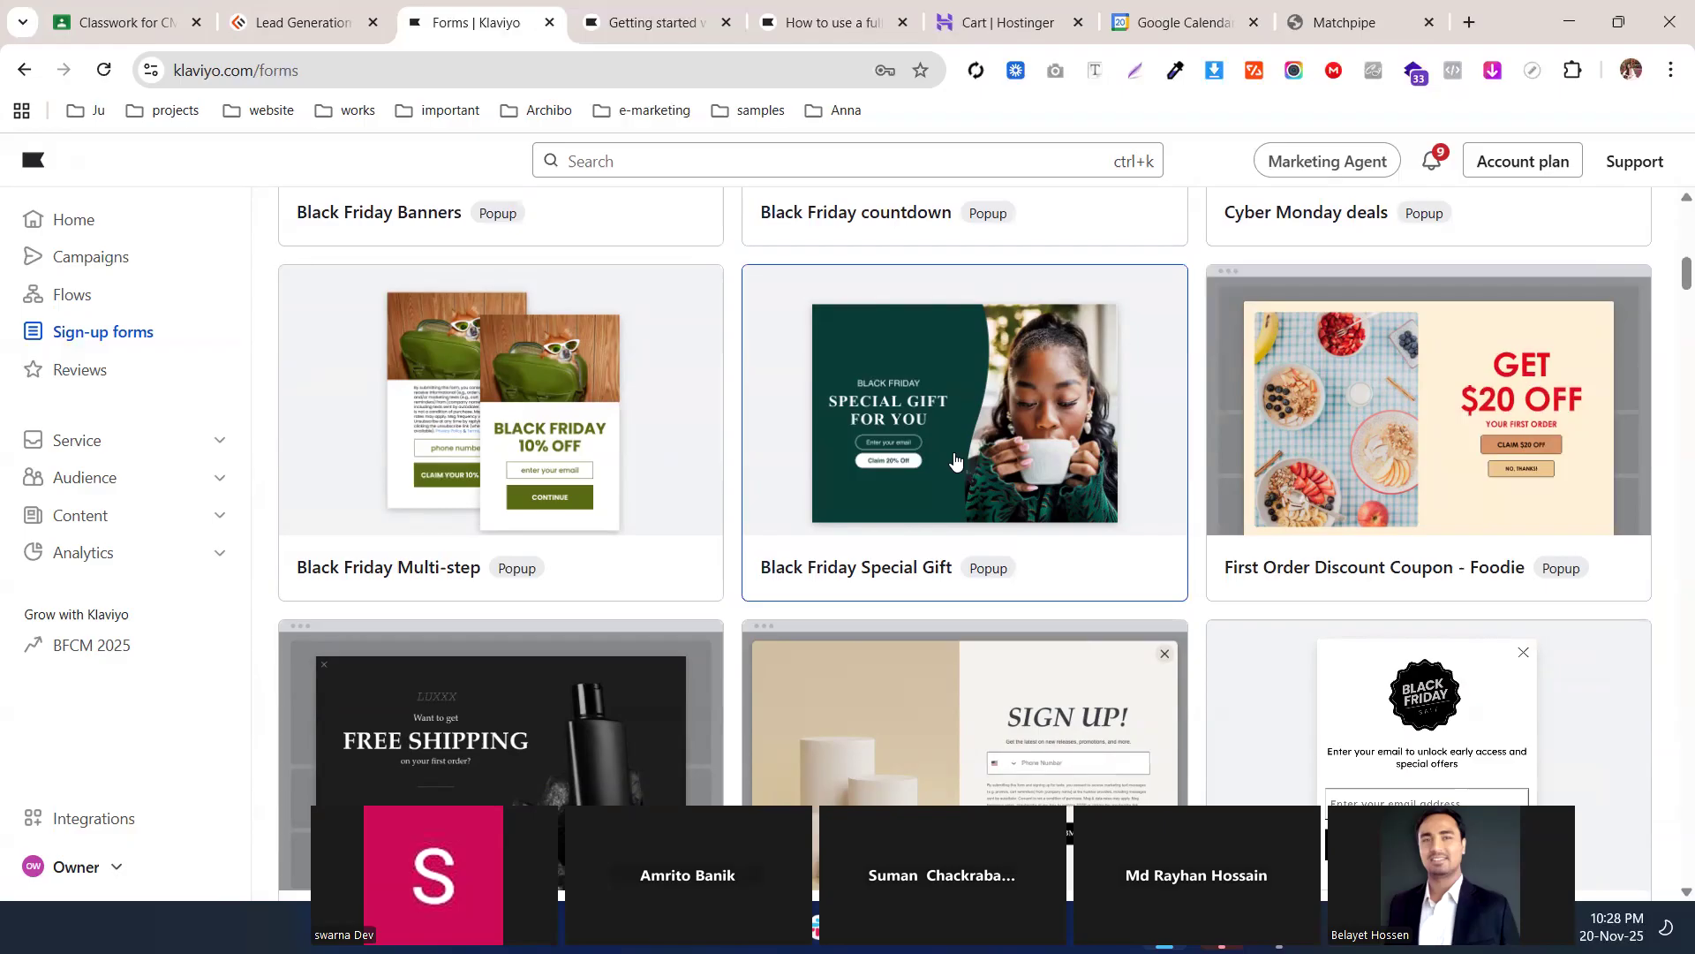
pyautogui.scroll(2, 946, 459)
pyautogui.scroll(-1, 951, 460)
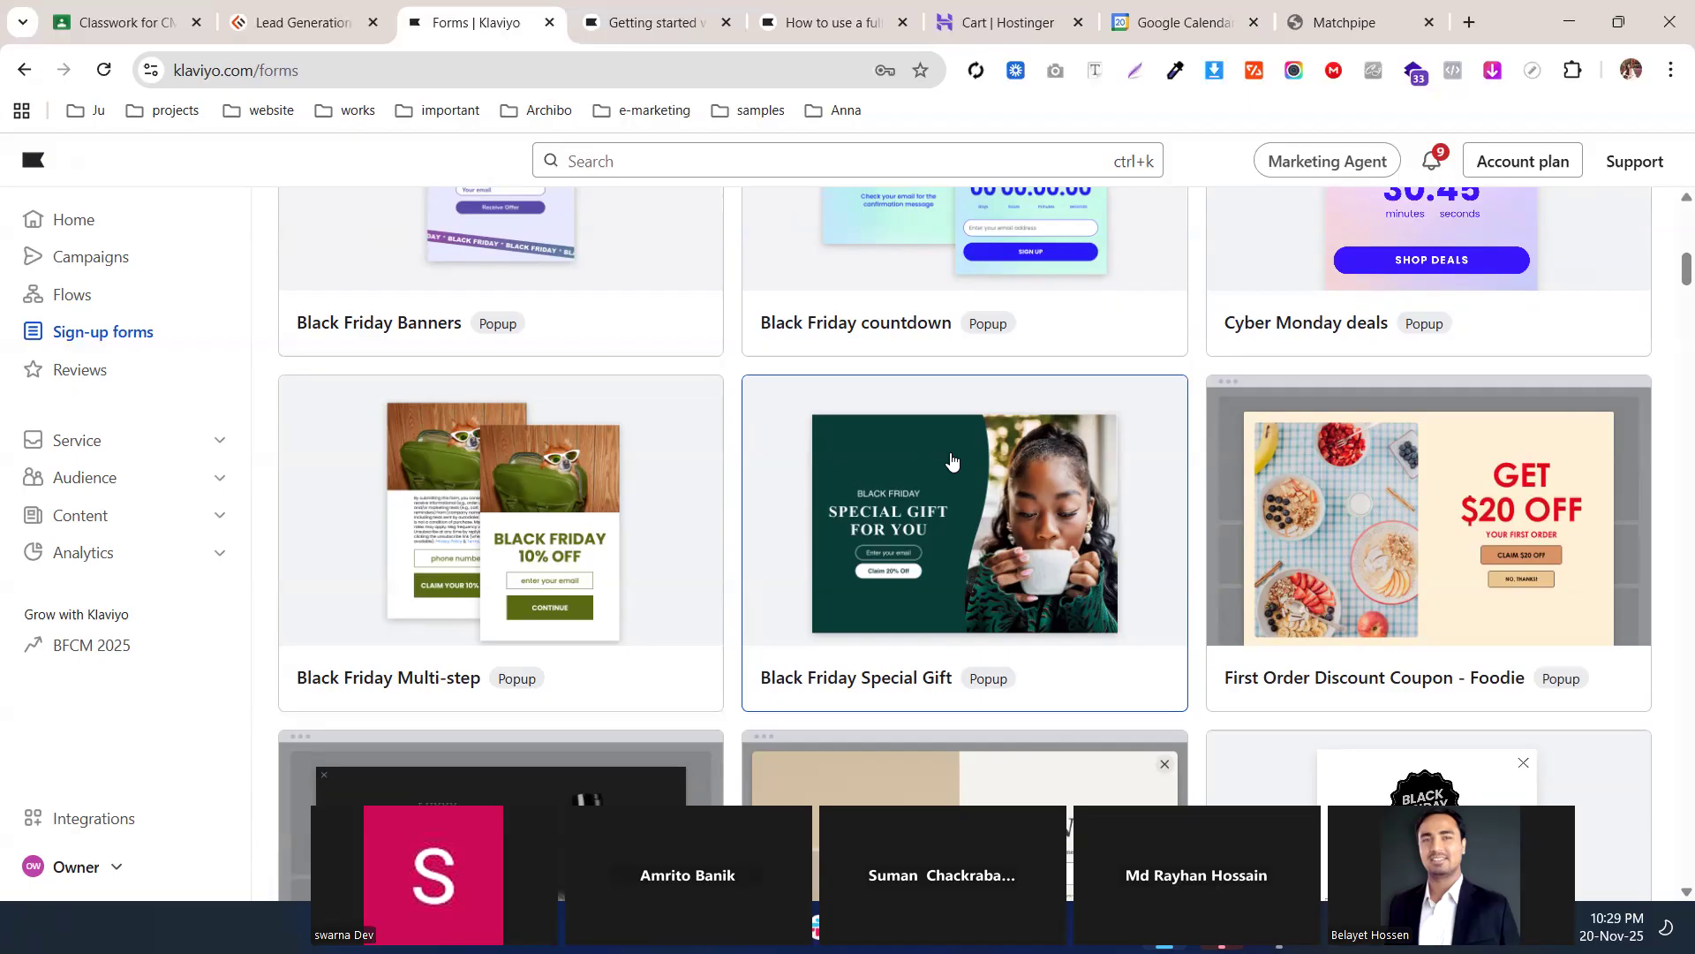
pyautogui.scroll(5, 952, 459)
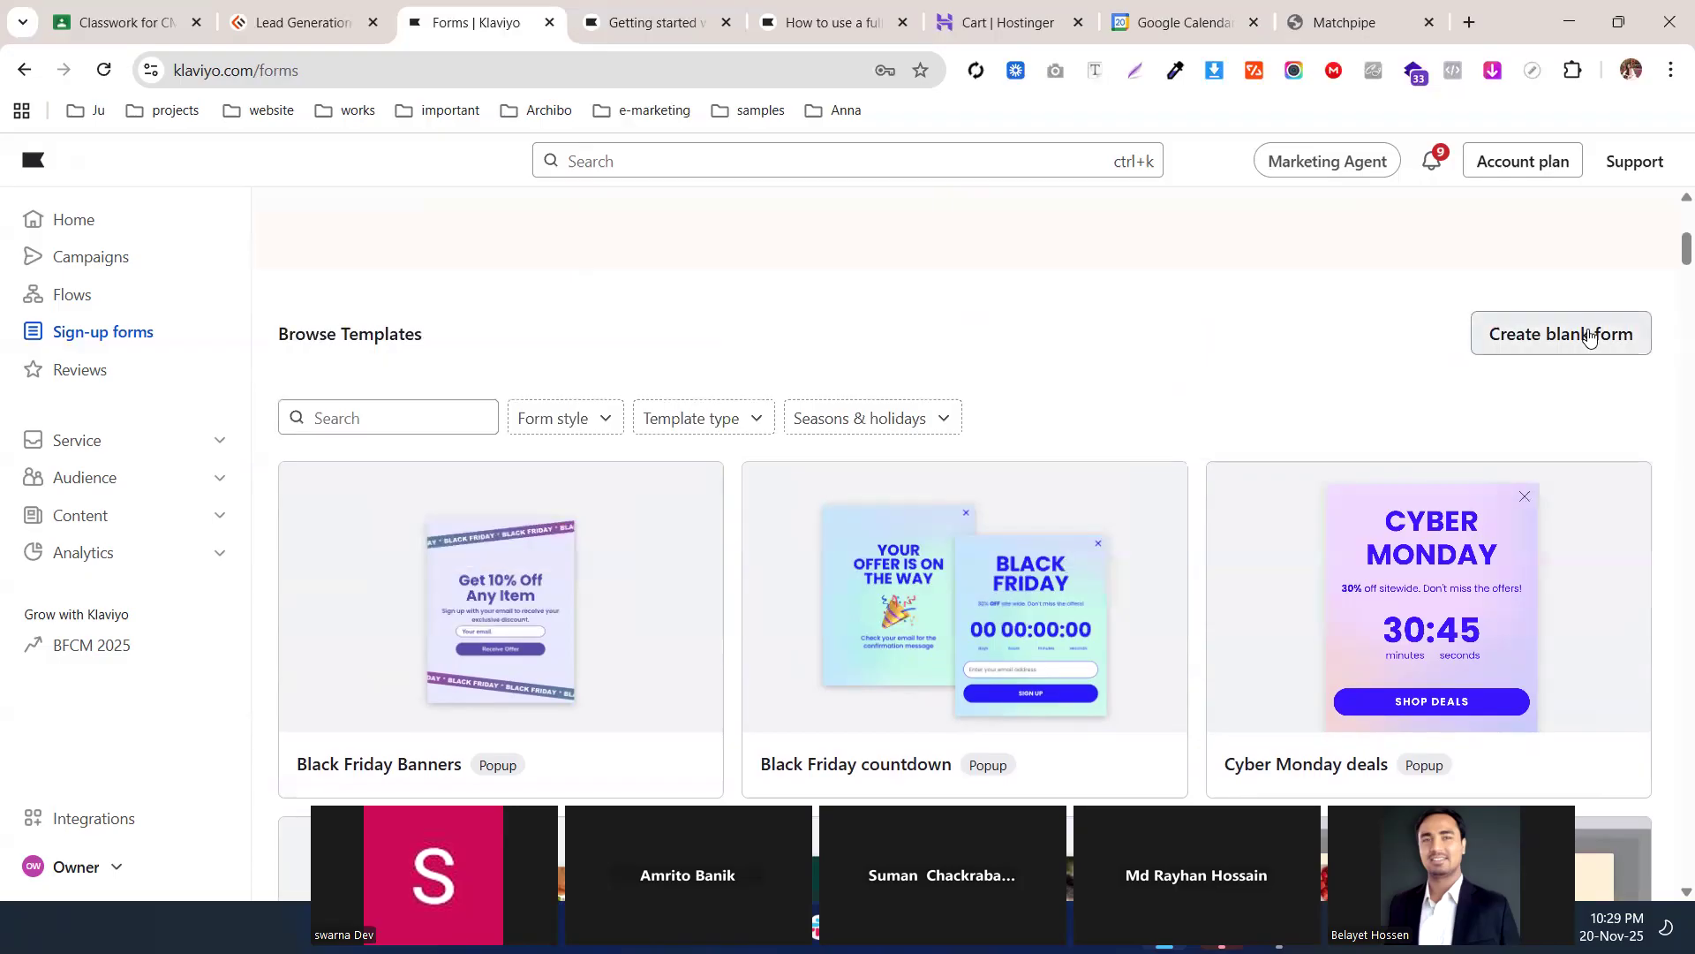
pyautogui.scroll(-8, 883, 353)
pyautogui.scroll(3, 530, 344)
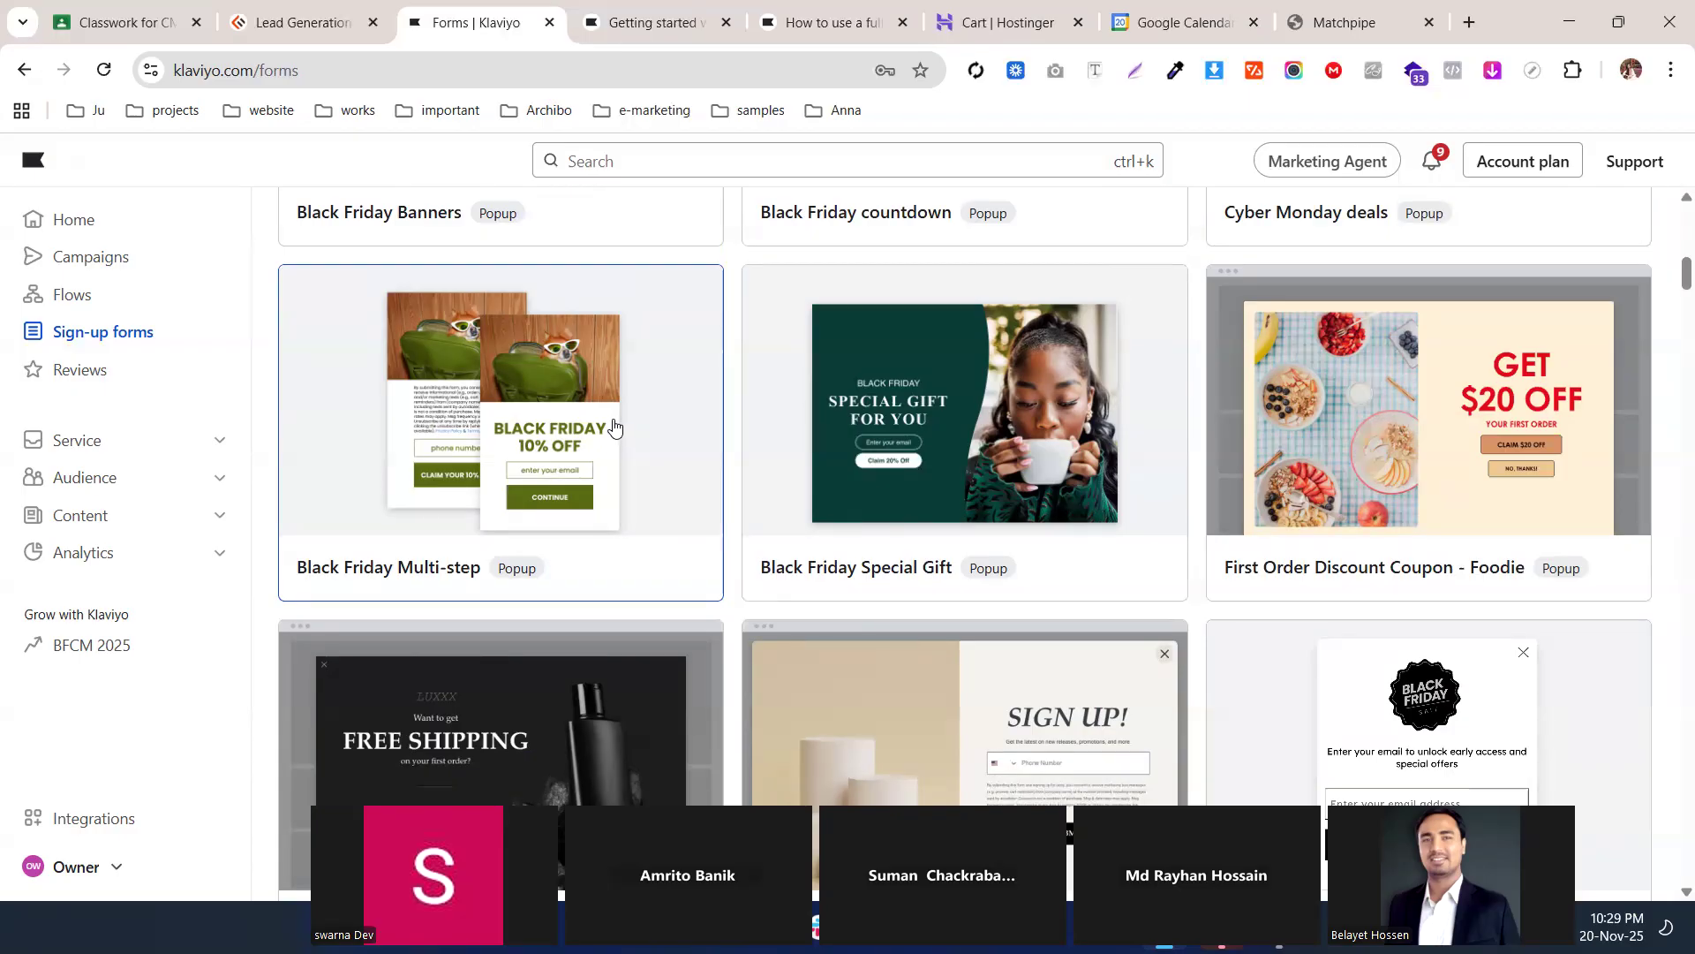
pyautogui.scroll(2, 615, 493)
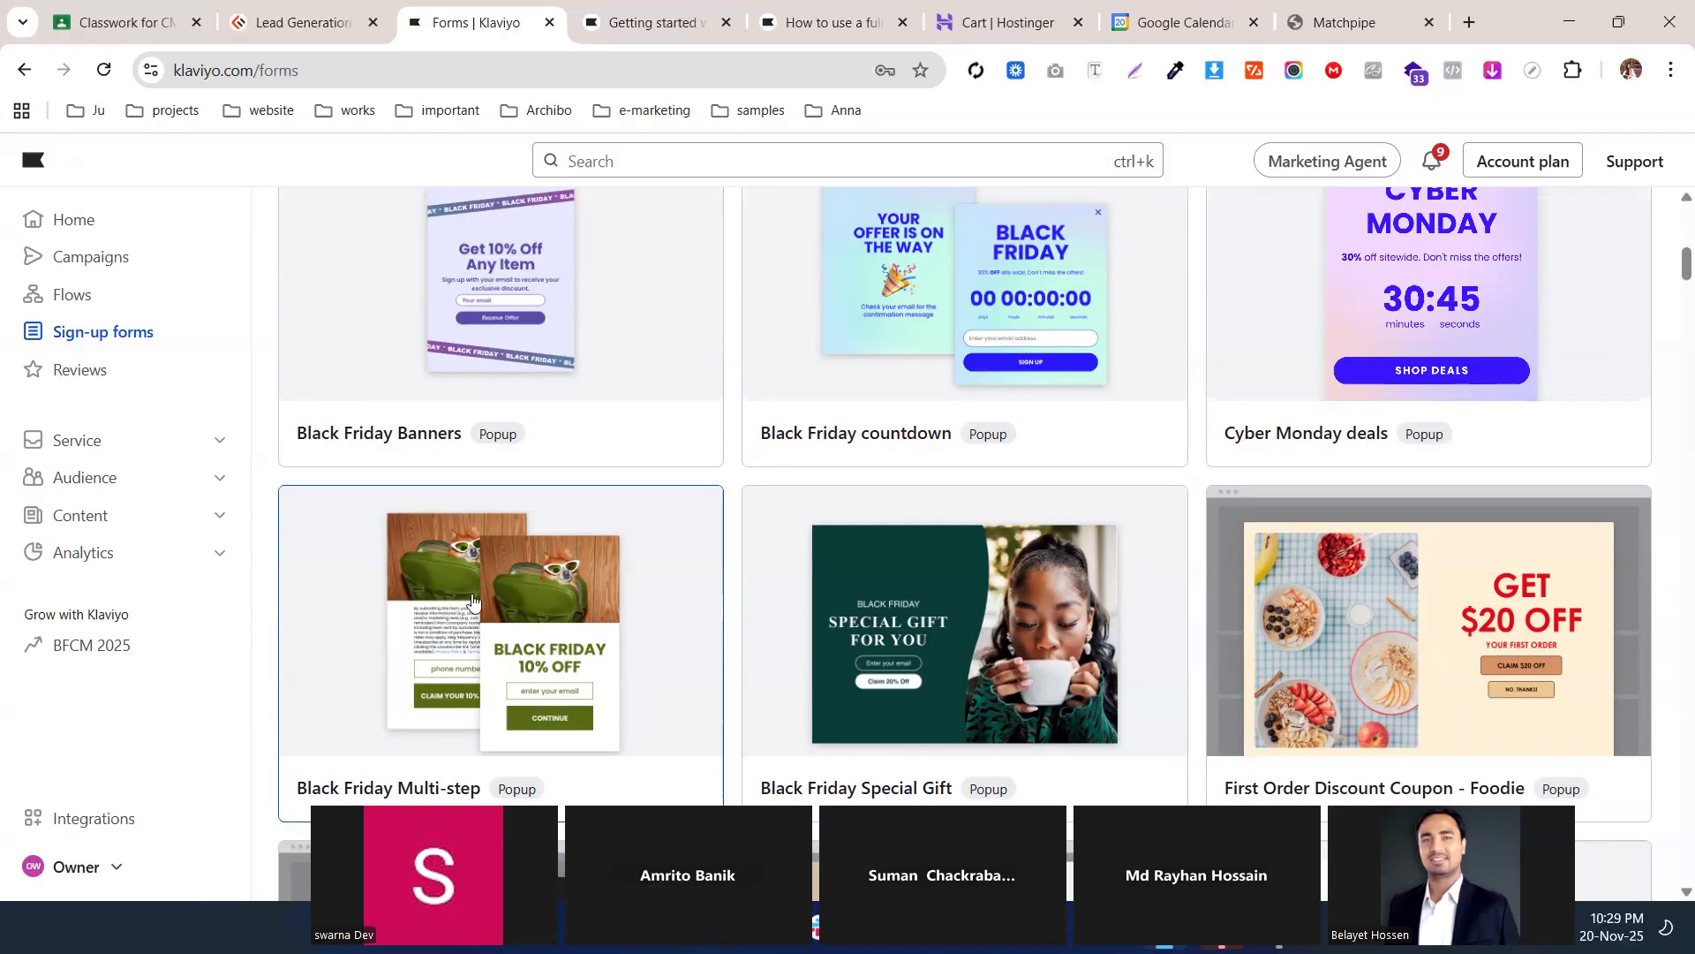
pyautogui.scroll(-1, 406, 487)
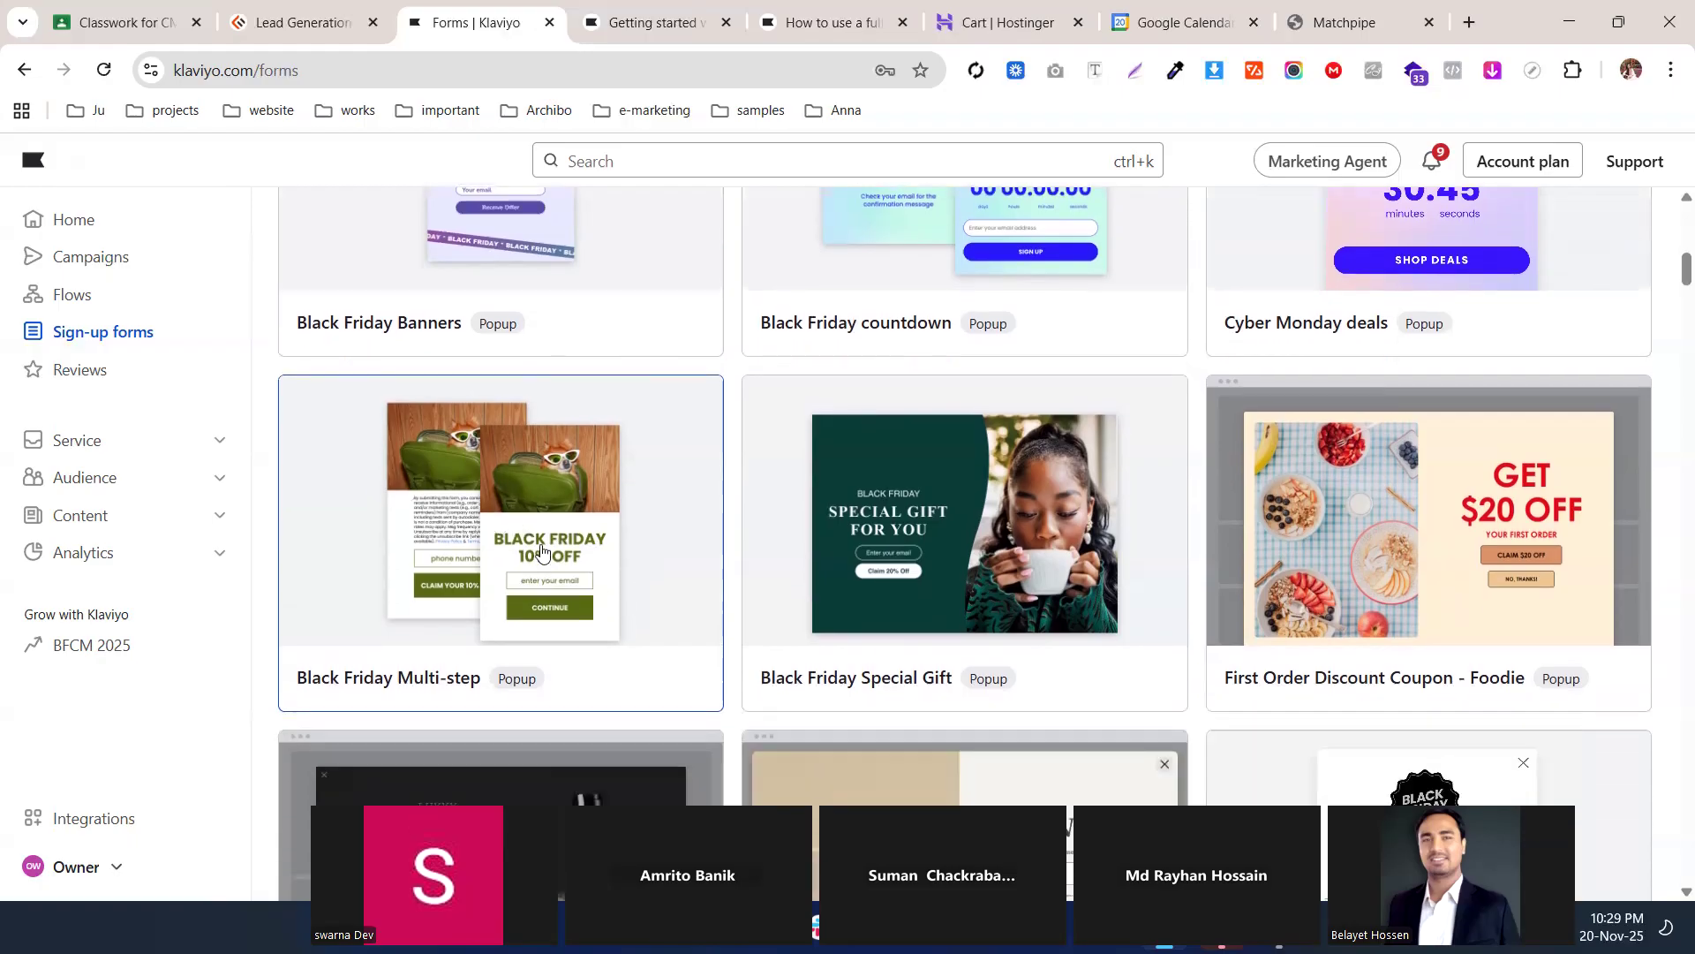
# Open the Black Friday Multi-step template's setup panel after comparing with the Matchpipe popup
pyautogui.click(522, 572)
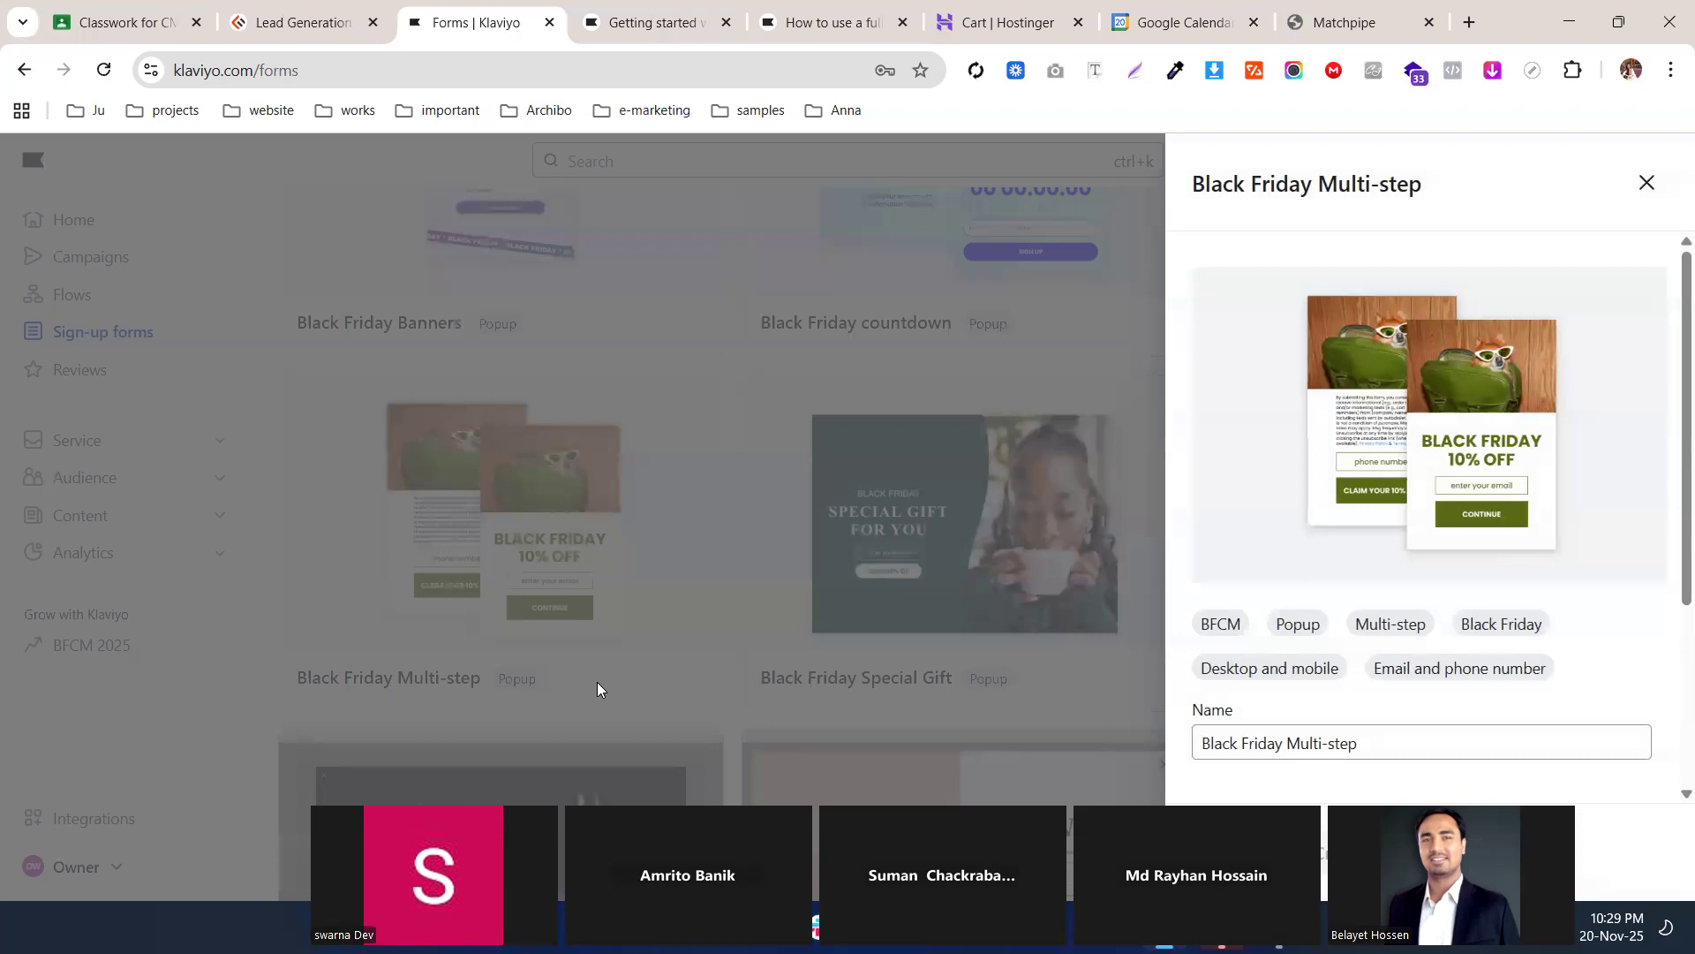
pyautogui.click(1343, 26)
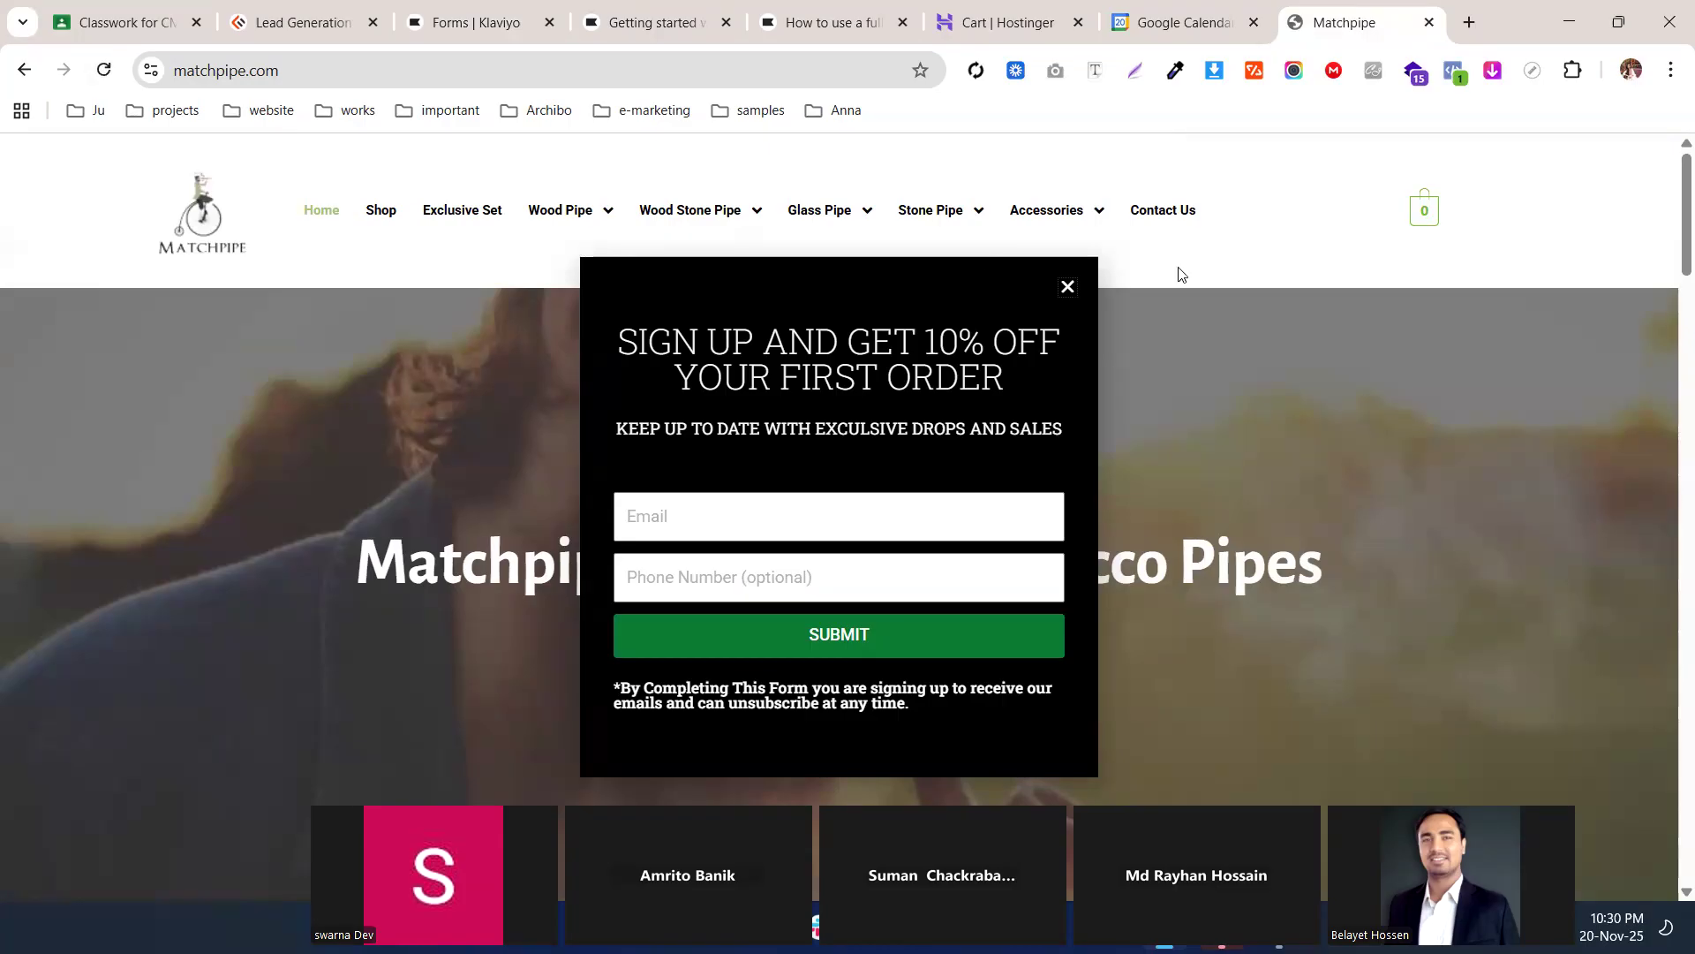
pyautogui.click(482, 19)
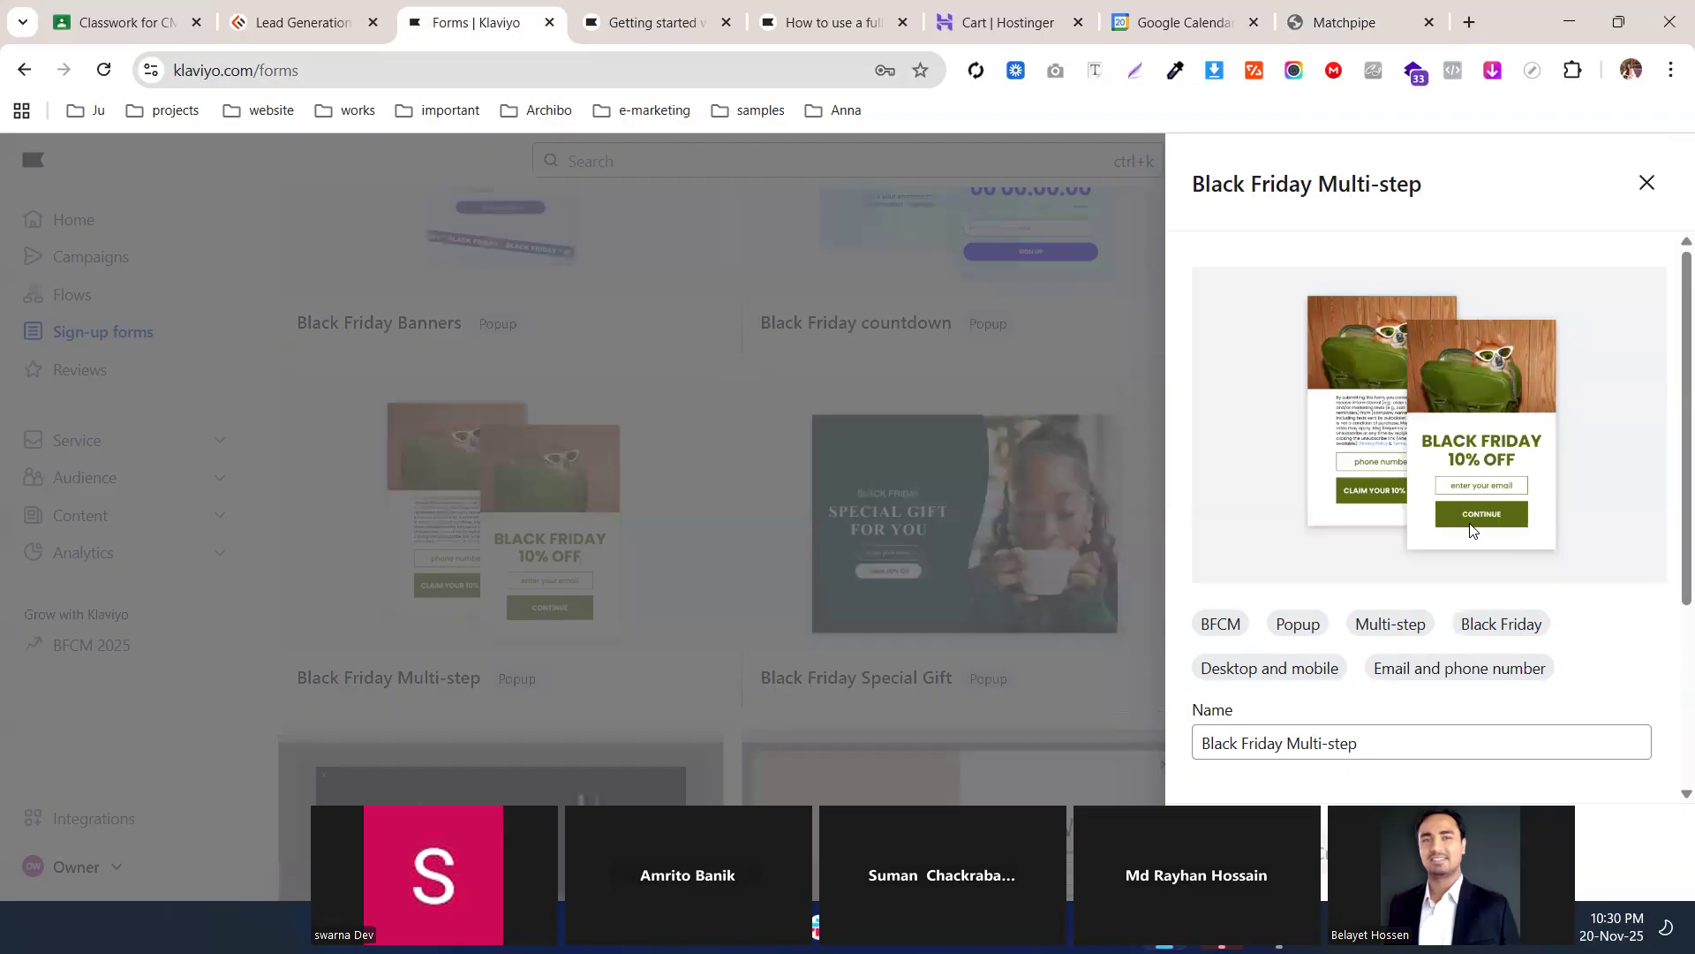
pyautogui.scroll(-4, 1360, 243)
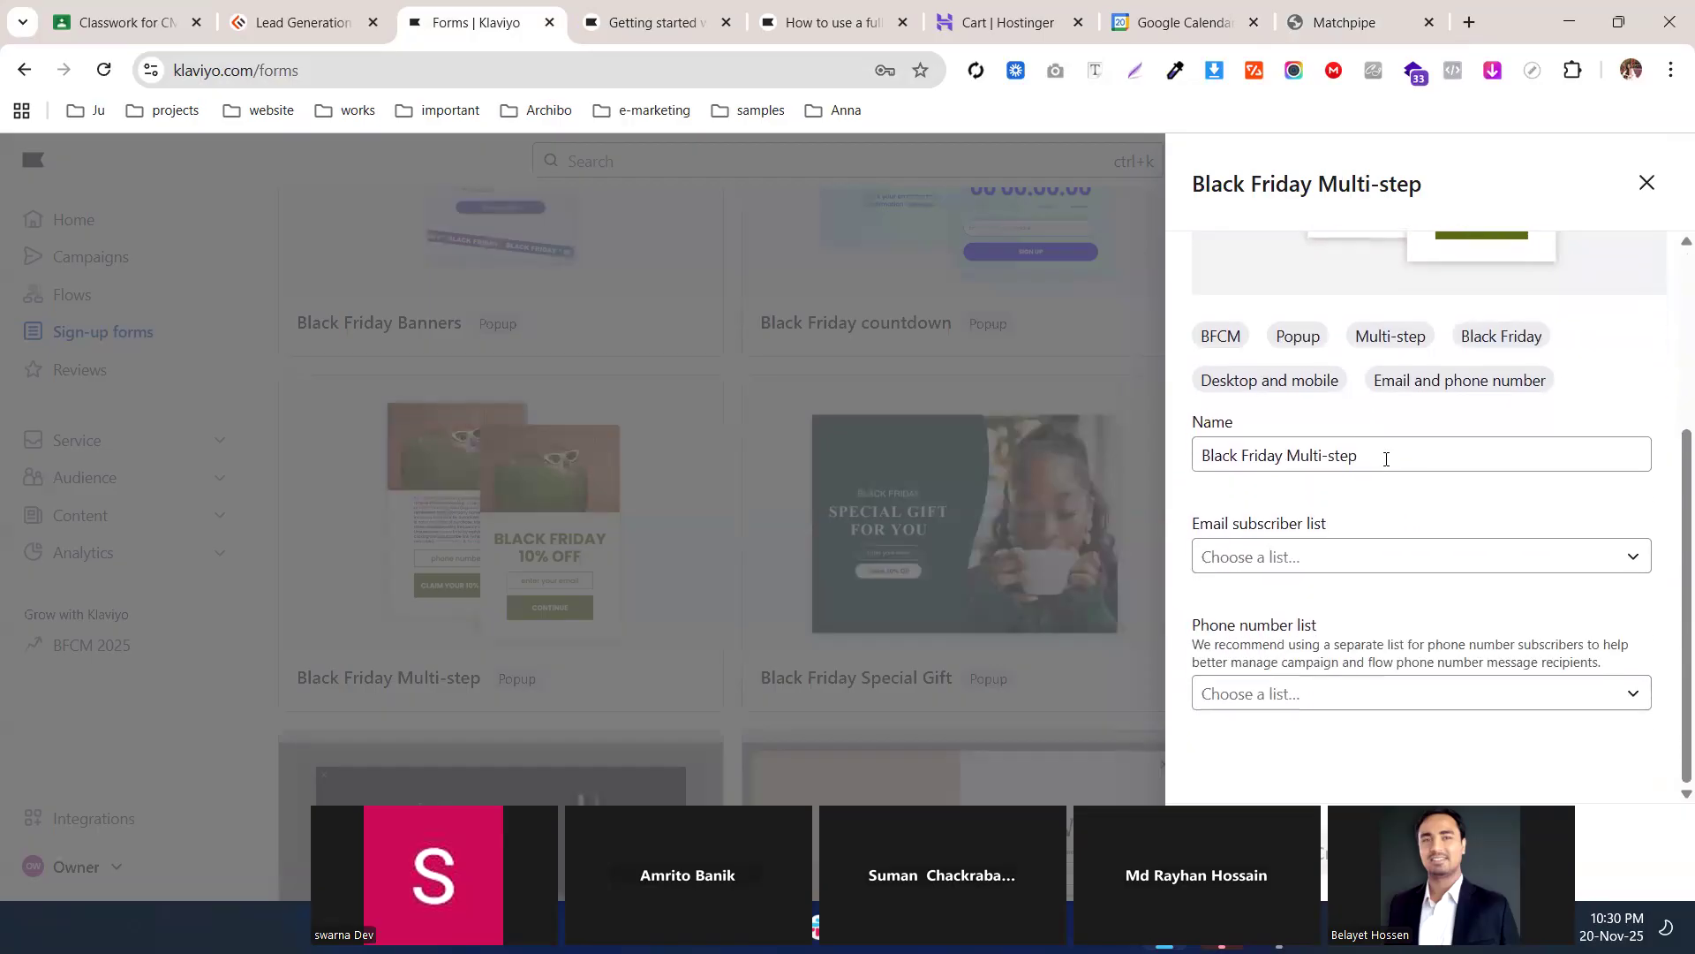
# Rename the form to 'Popup Form'
pyautogui.moveTo(1386, 459); pyautogui.dragTo(982, 466)
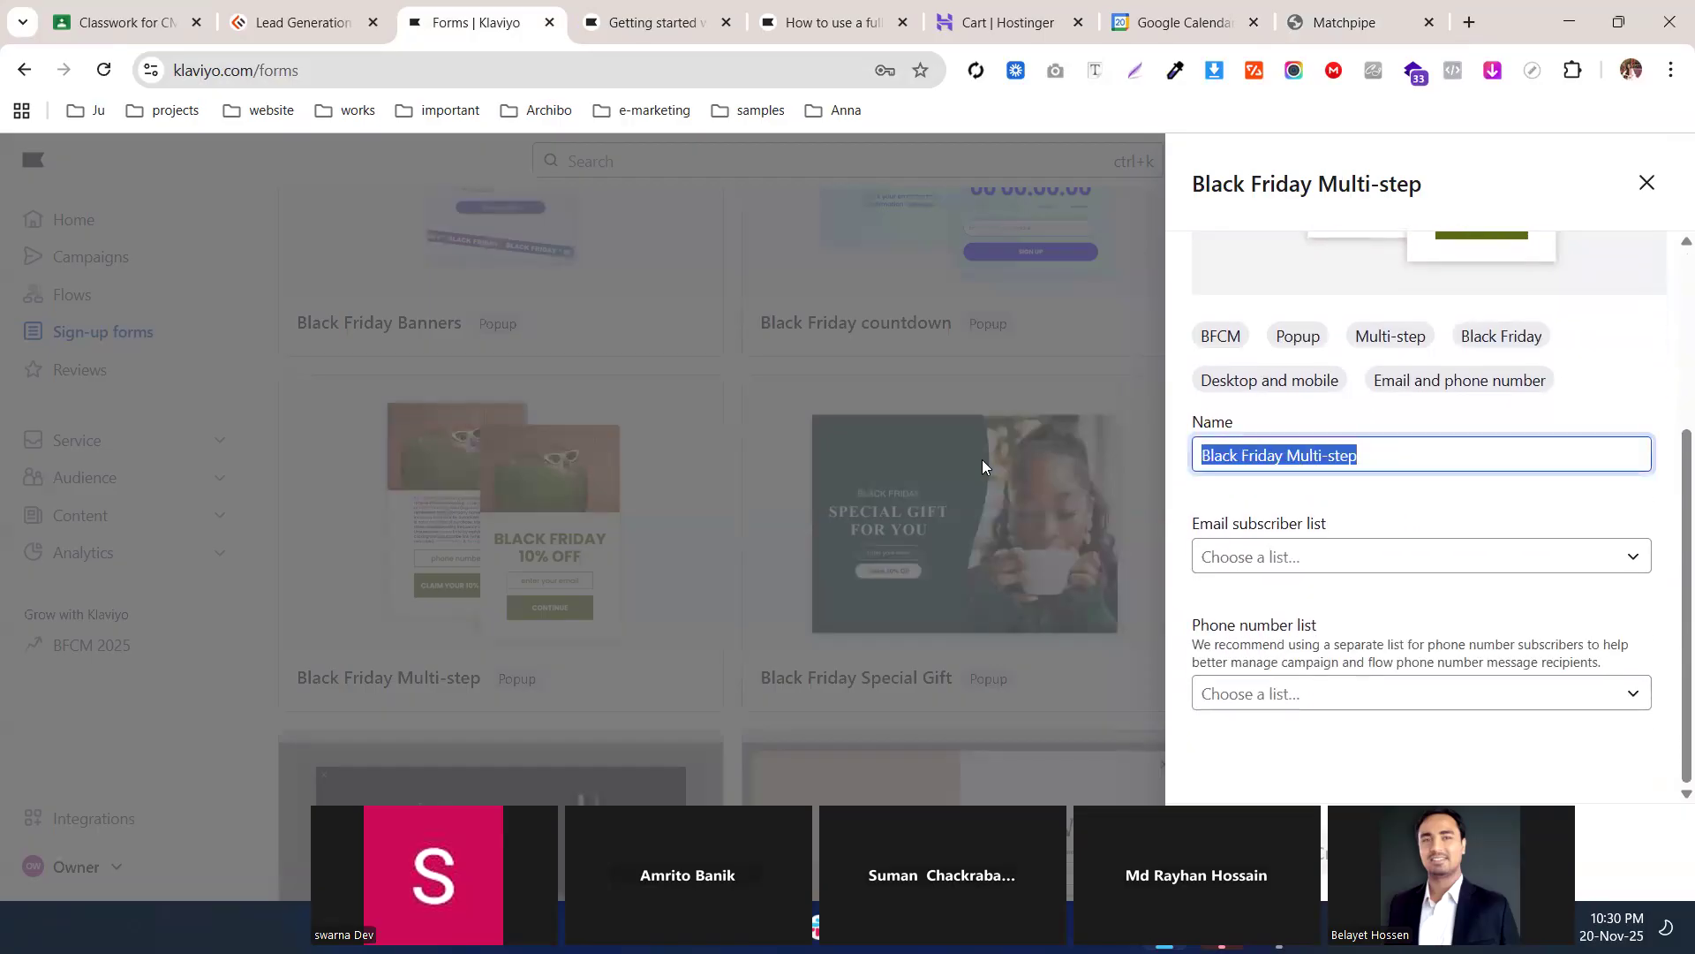
pyautogui.write('Popup ')
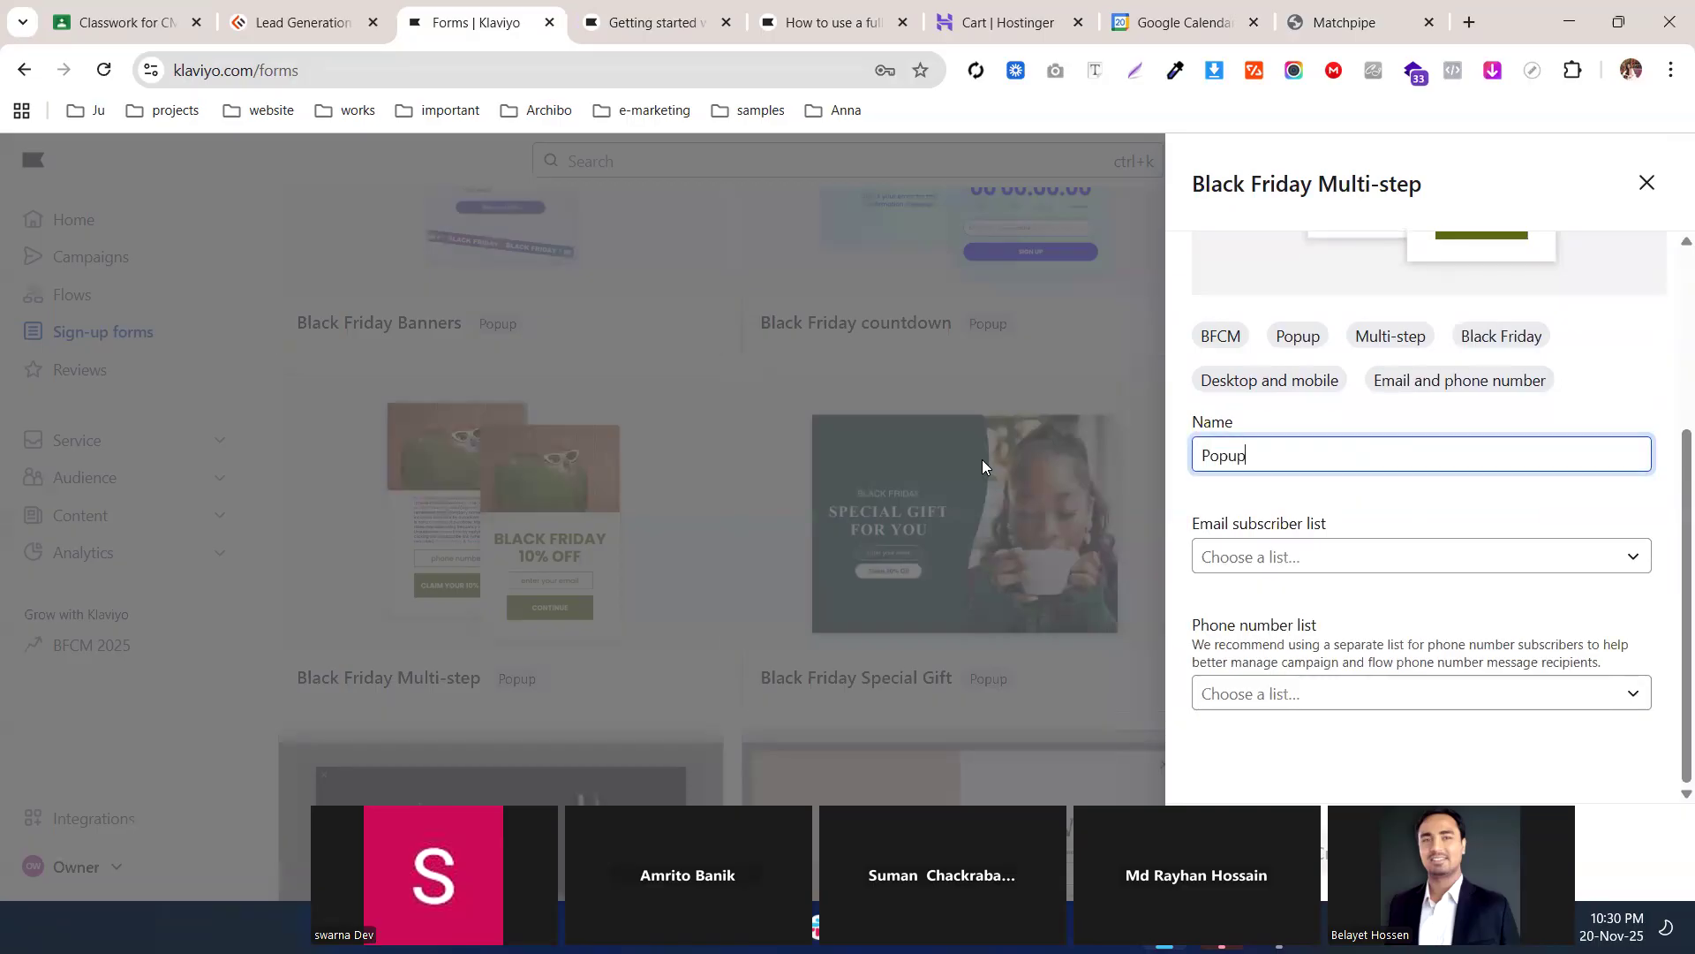
pyautogui.write('o')
pyautogui.press('BackSpace')
pyautogui.write('Form')
# Choose Newsletter as the email subscriber list
pyautogui.click(1327, 558)
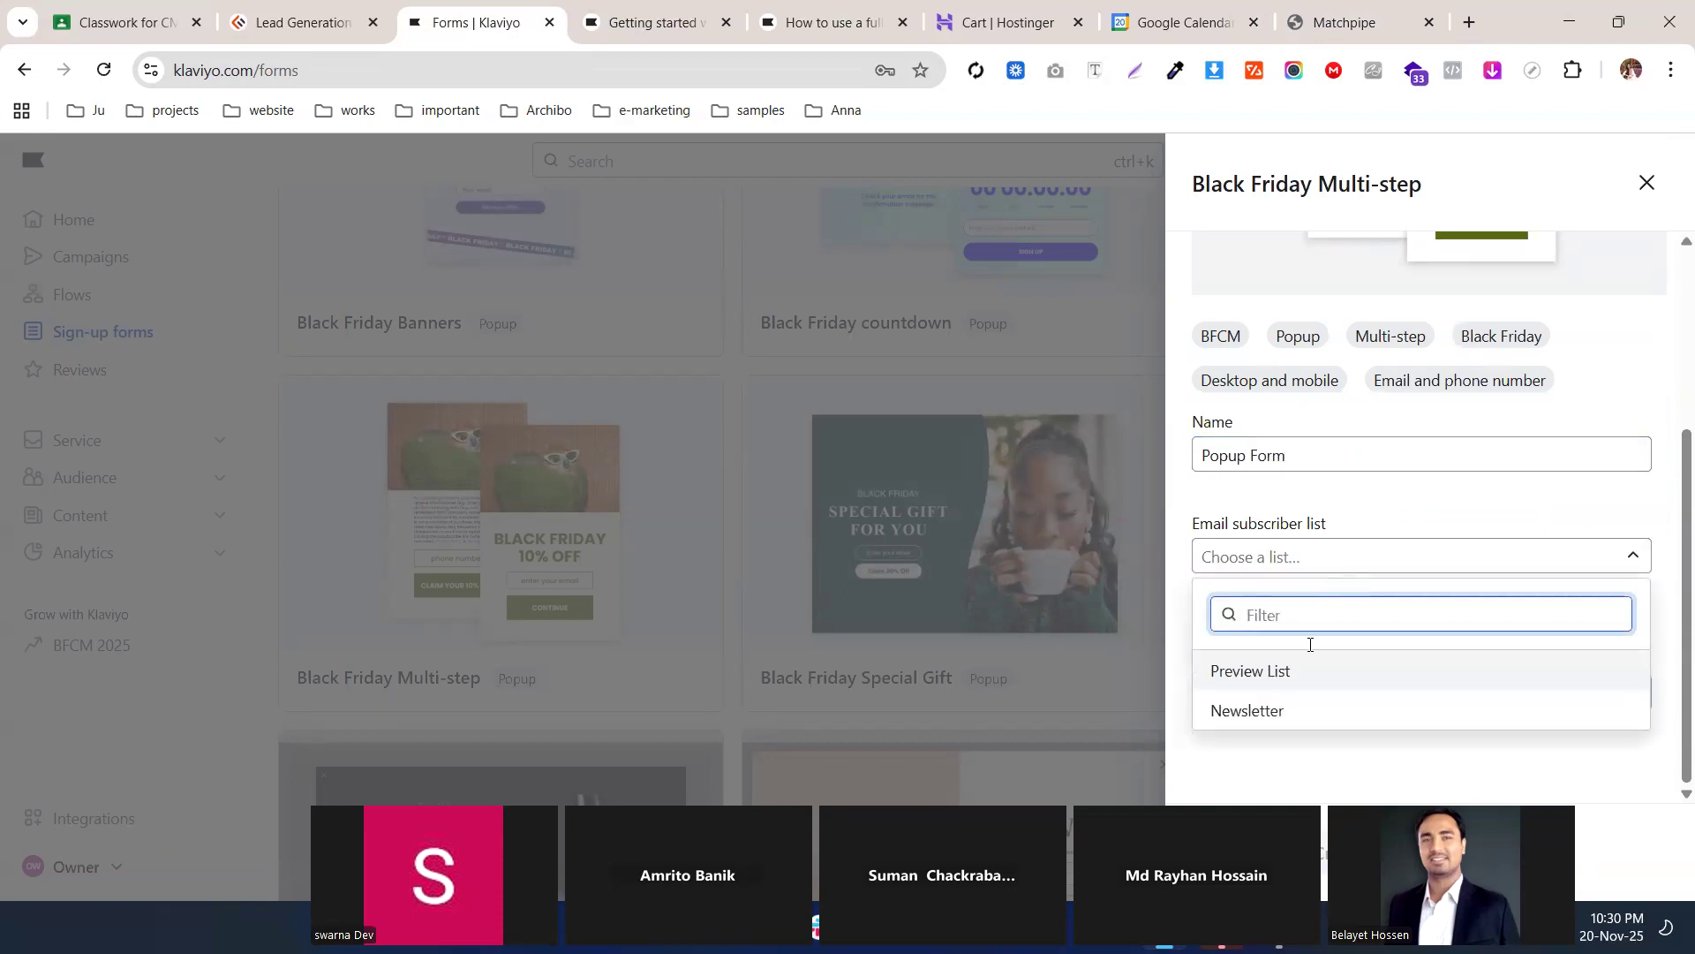
pyautogui.press('Down')
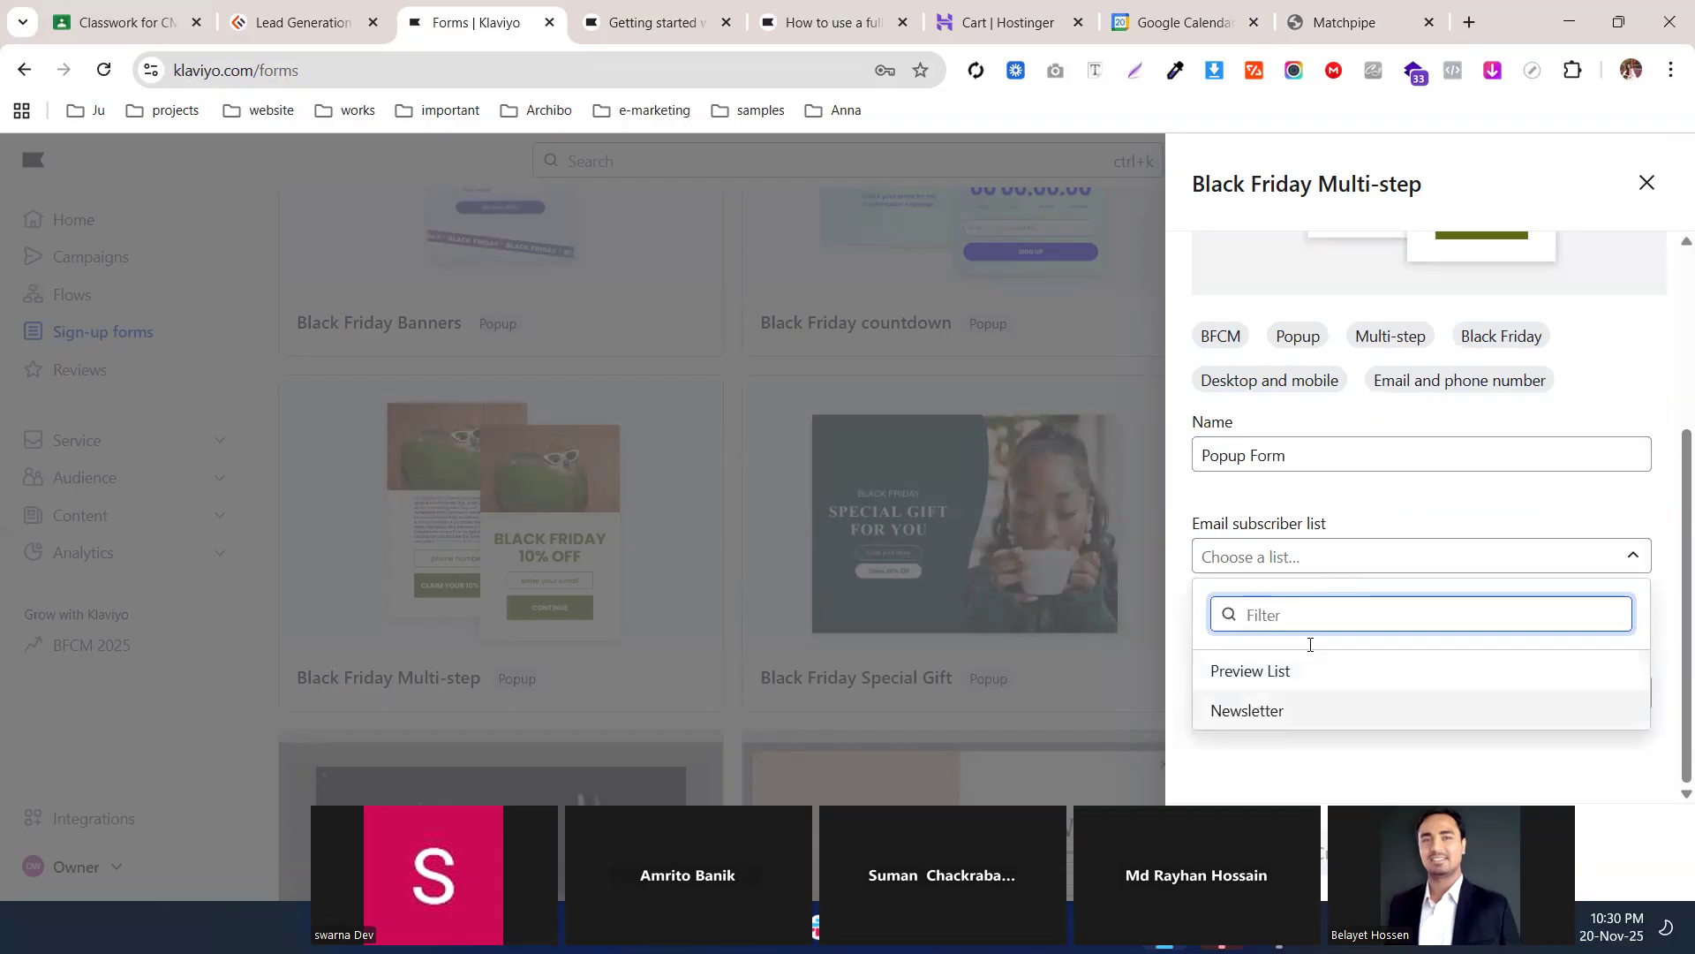
pyautogui.press('Up')
pyautogui.press('Down')
pyautogui.press('Up')
pyautogui.press('Down')
pyautogui.press('Up')
pyautogui.press('Down')
pyautogui.press('Return')
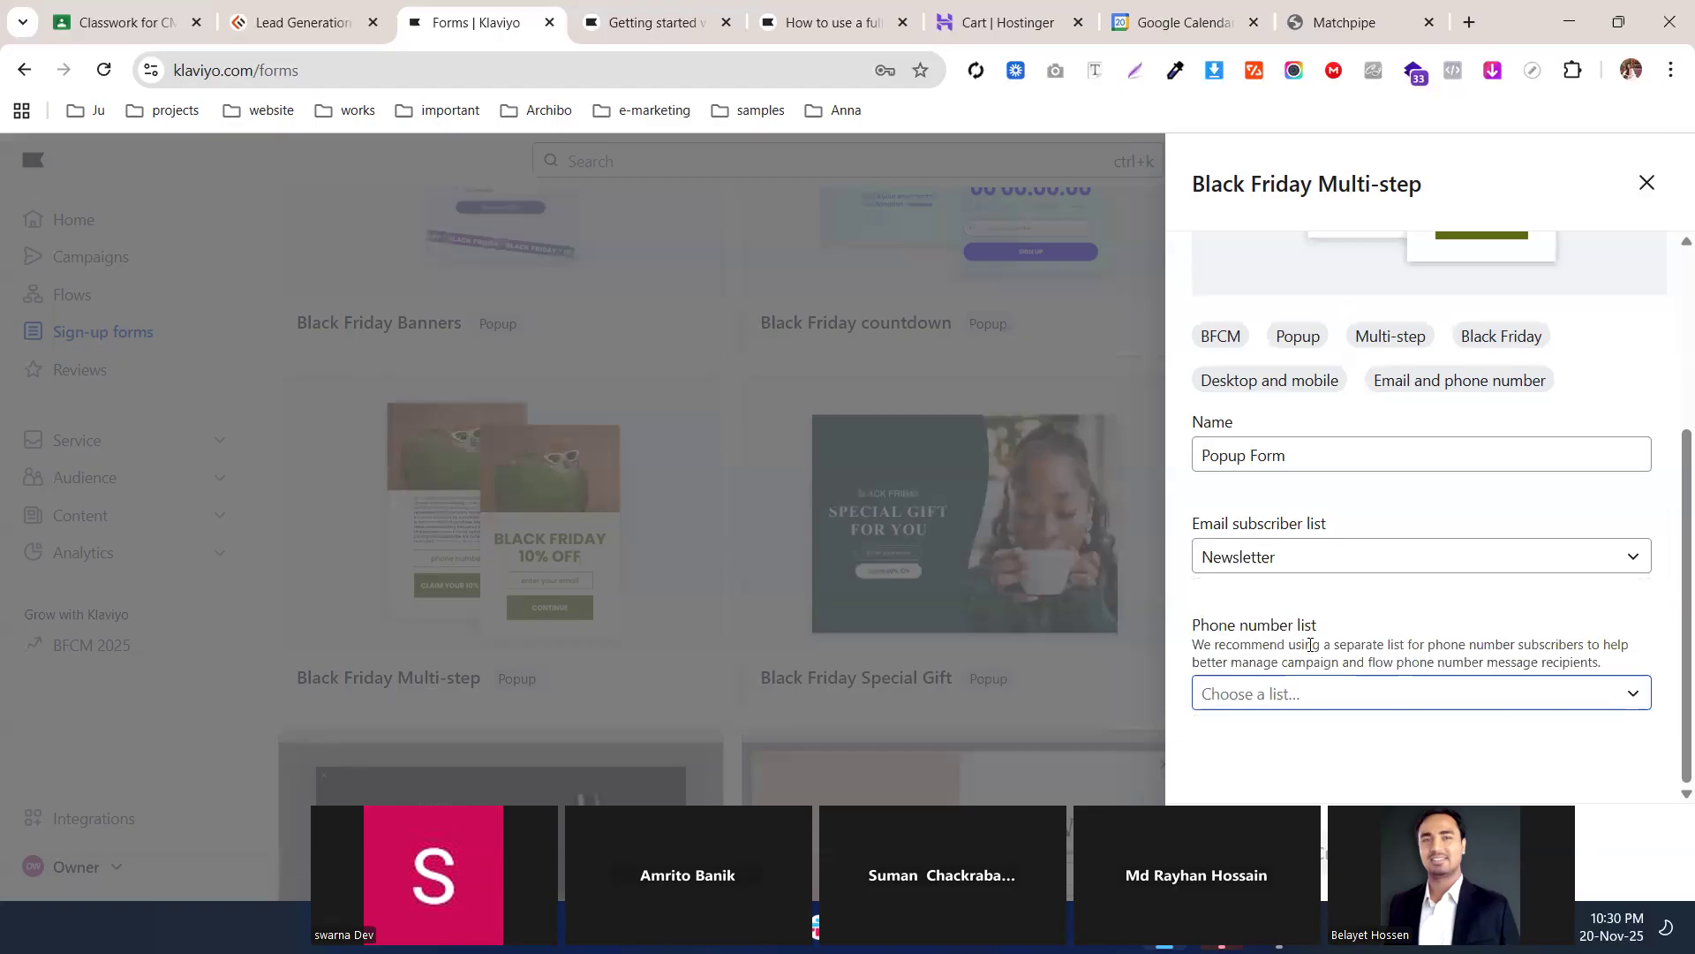
# Choose Newsletter as the phone number list too
pyautogui.moveTo(1604, 663); pyautogui.dragTo(1357, 662)
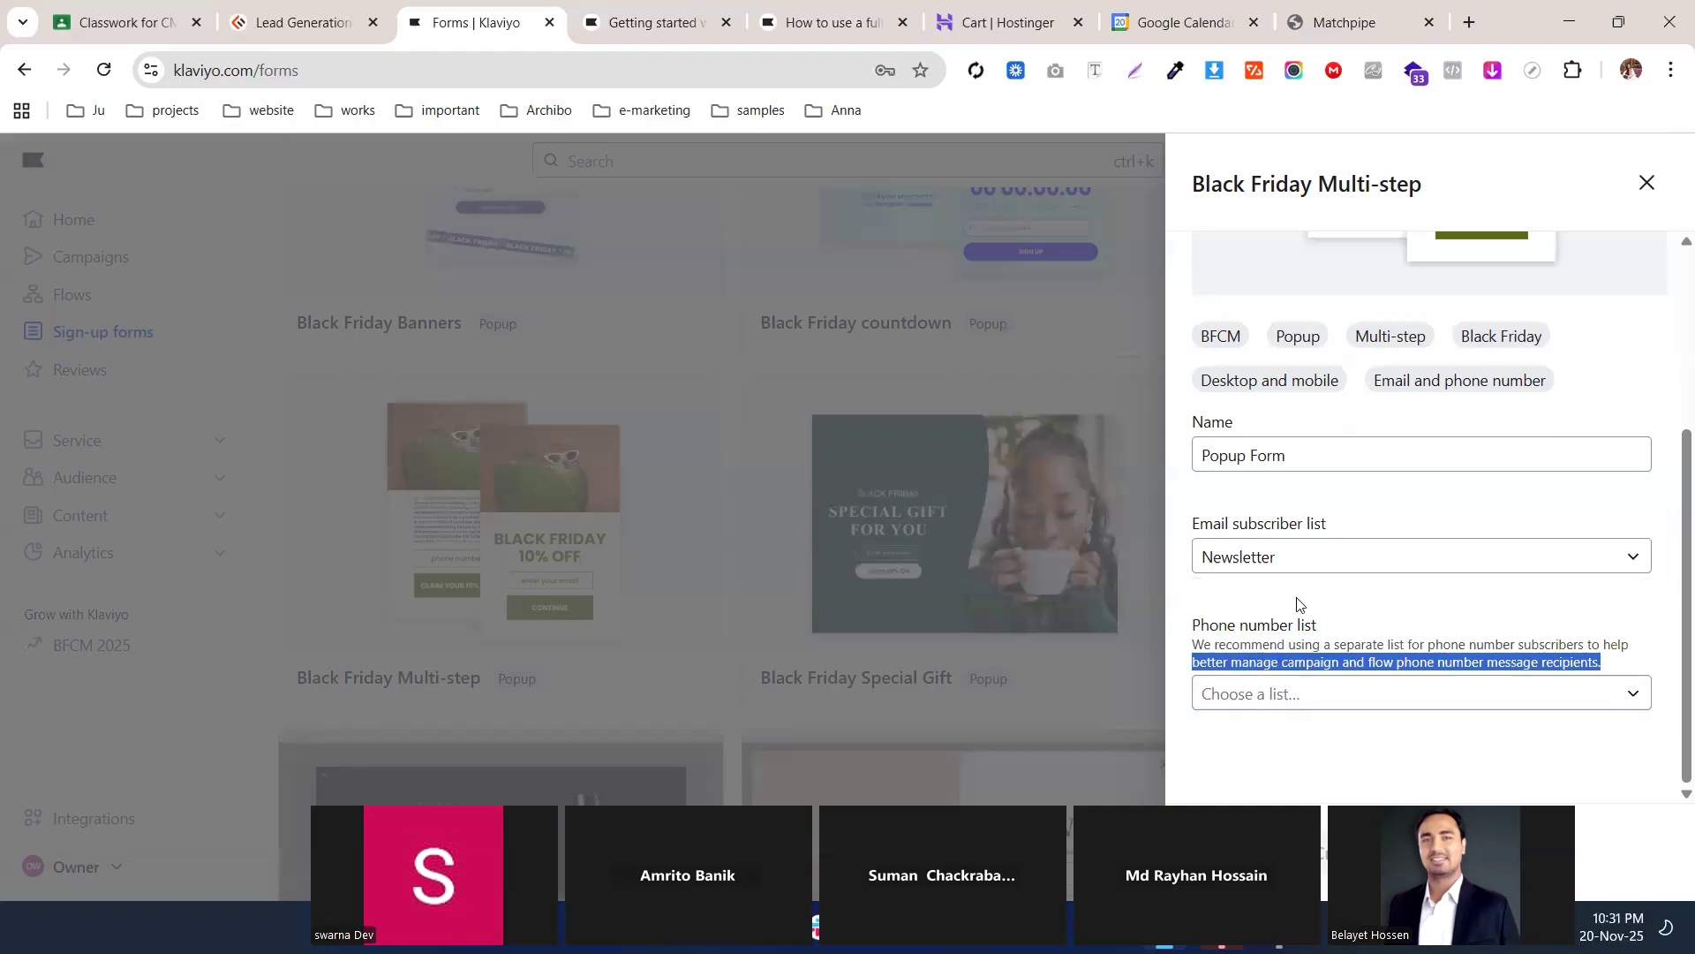
pyautogui.scroll(3, 1349, 524)
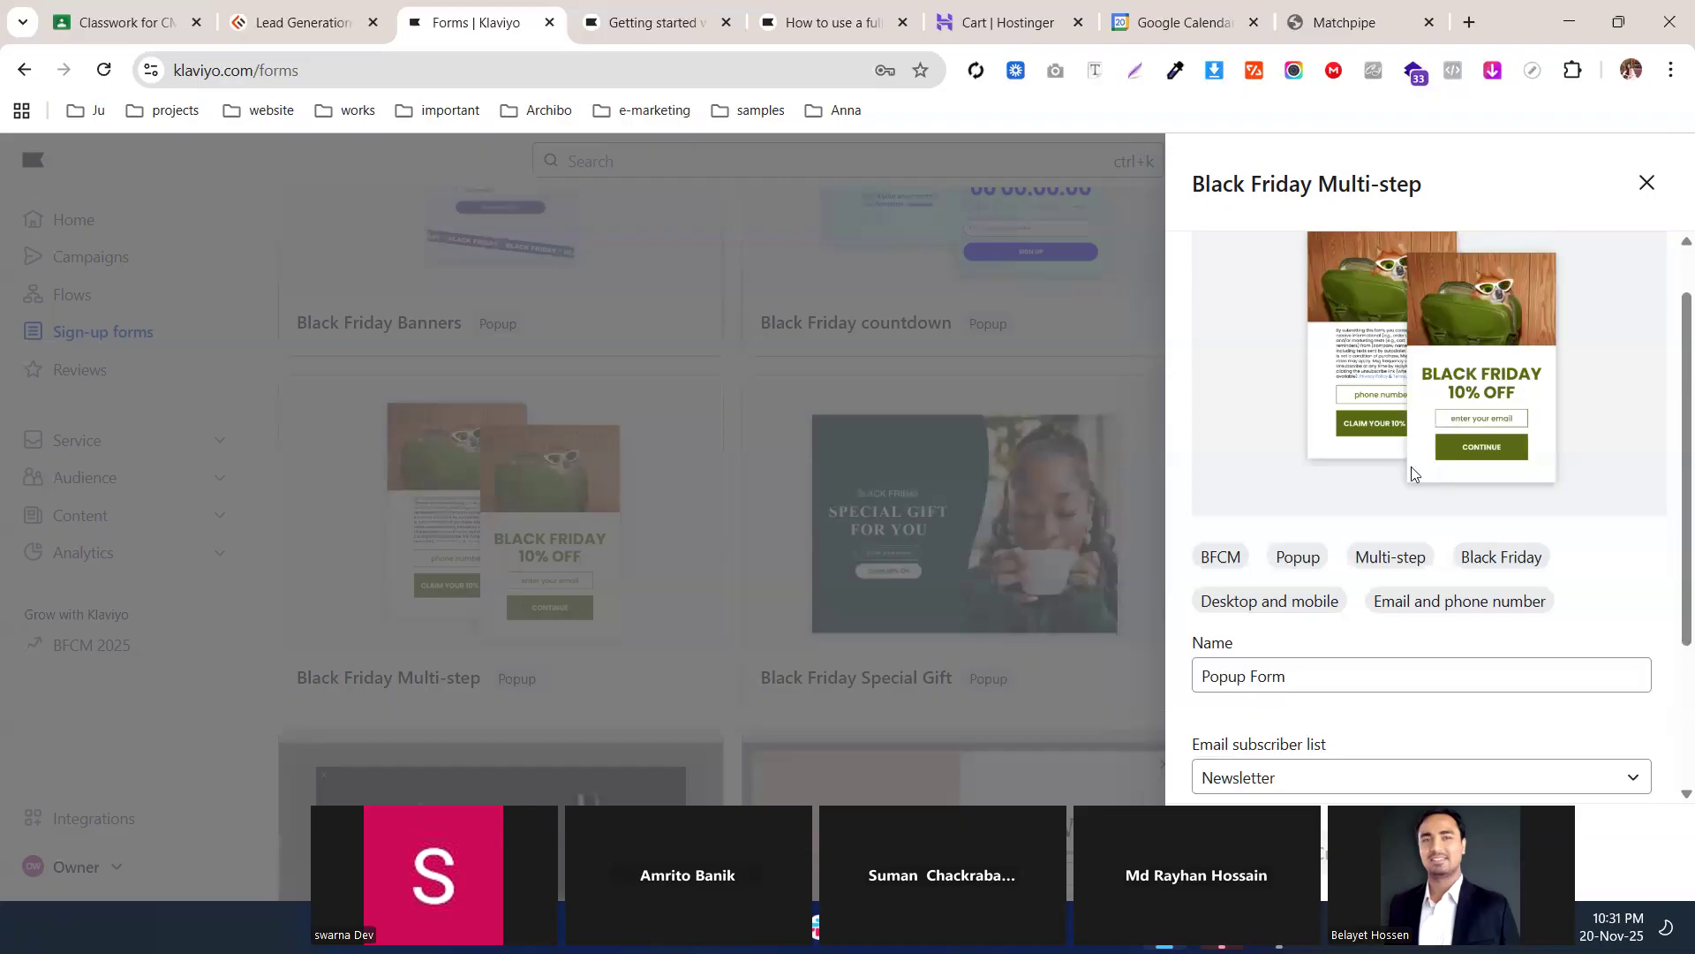
pyautogui.scroll(-3, 1411, 477)
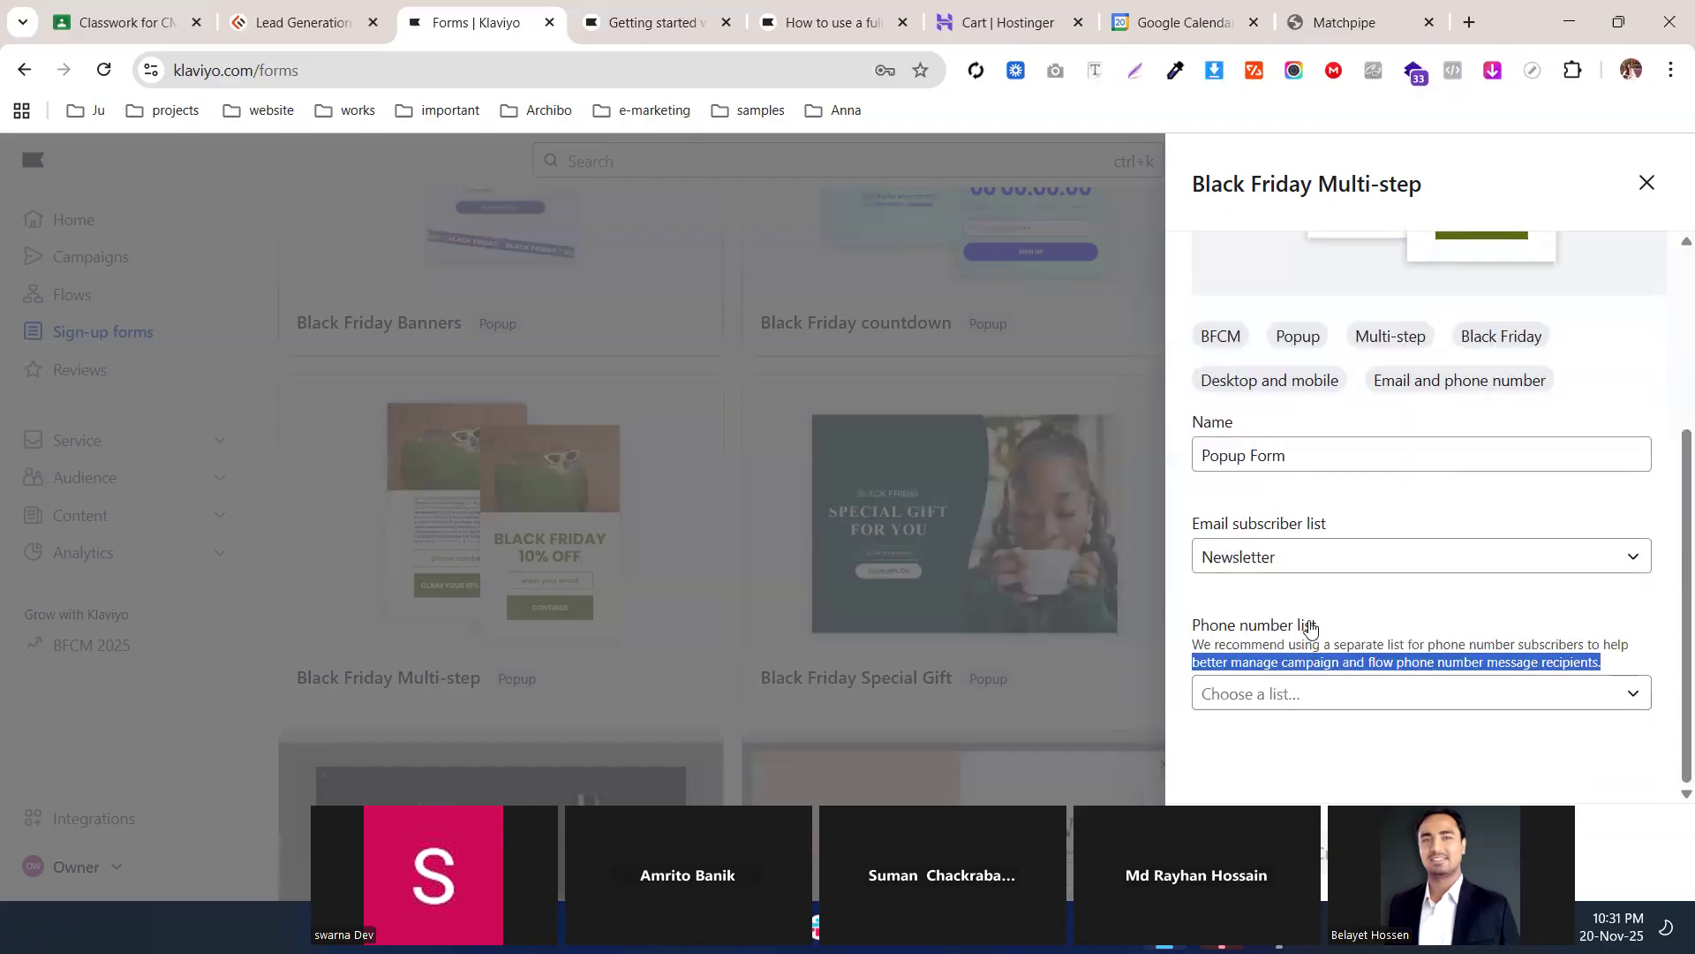
pyautogui.click(1310, 628)
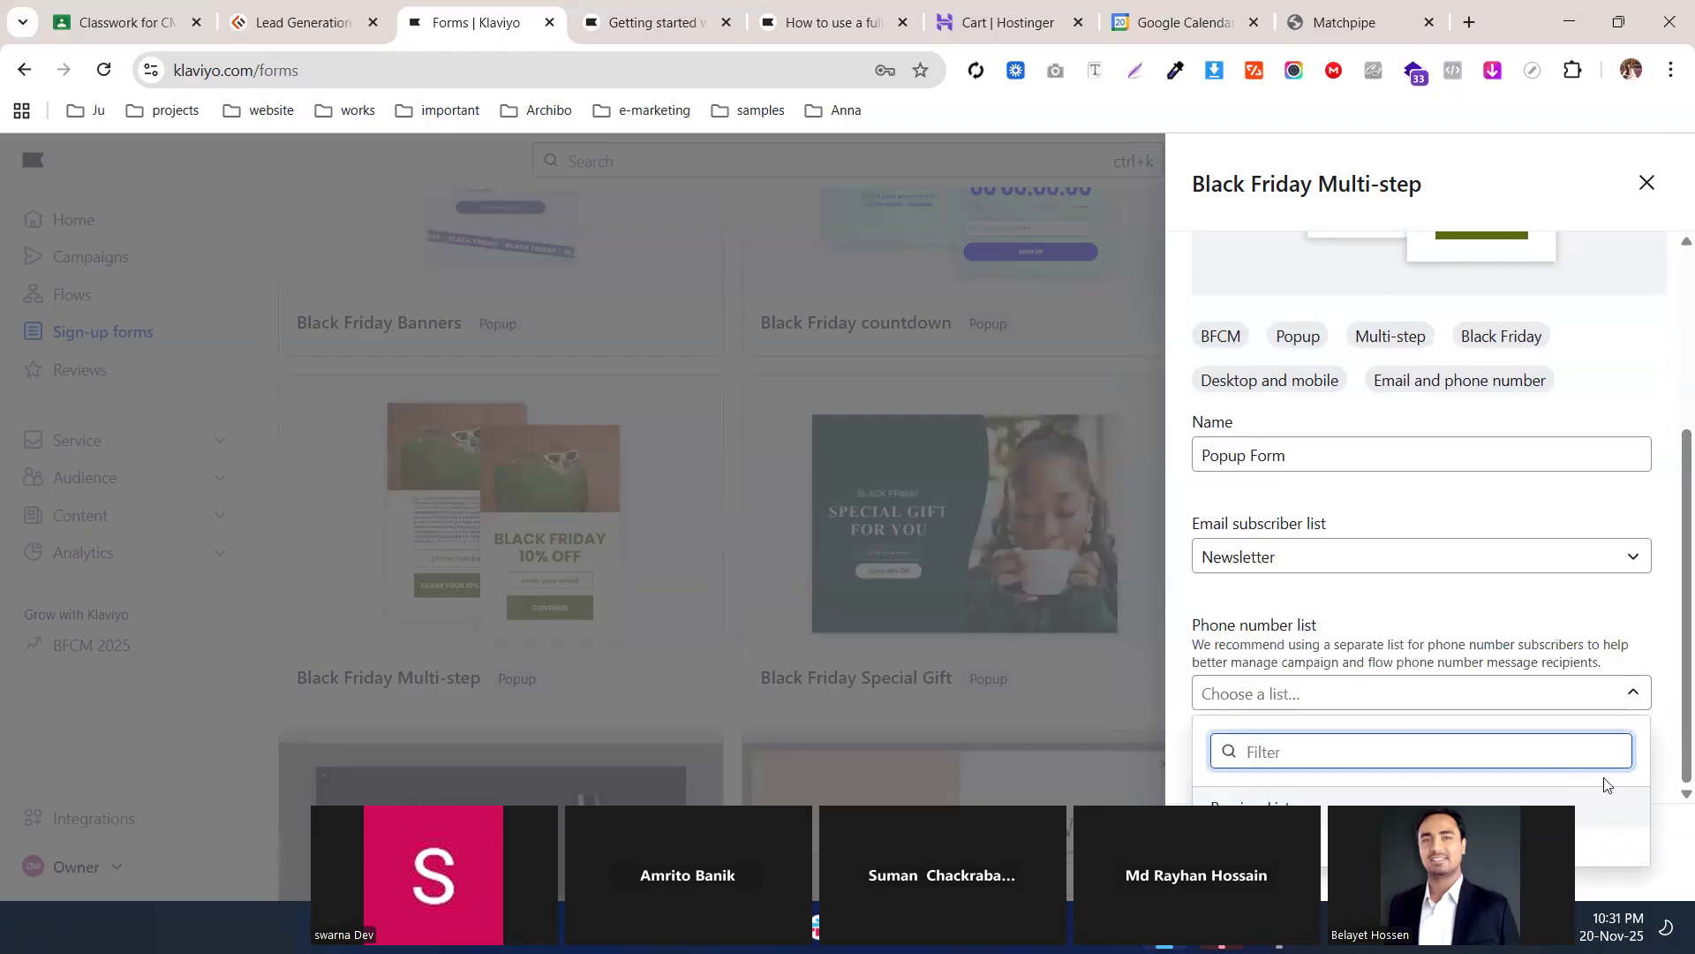
pyautogui.click(1616, 846)
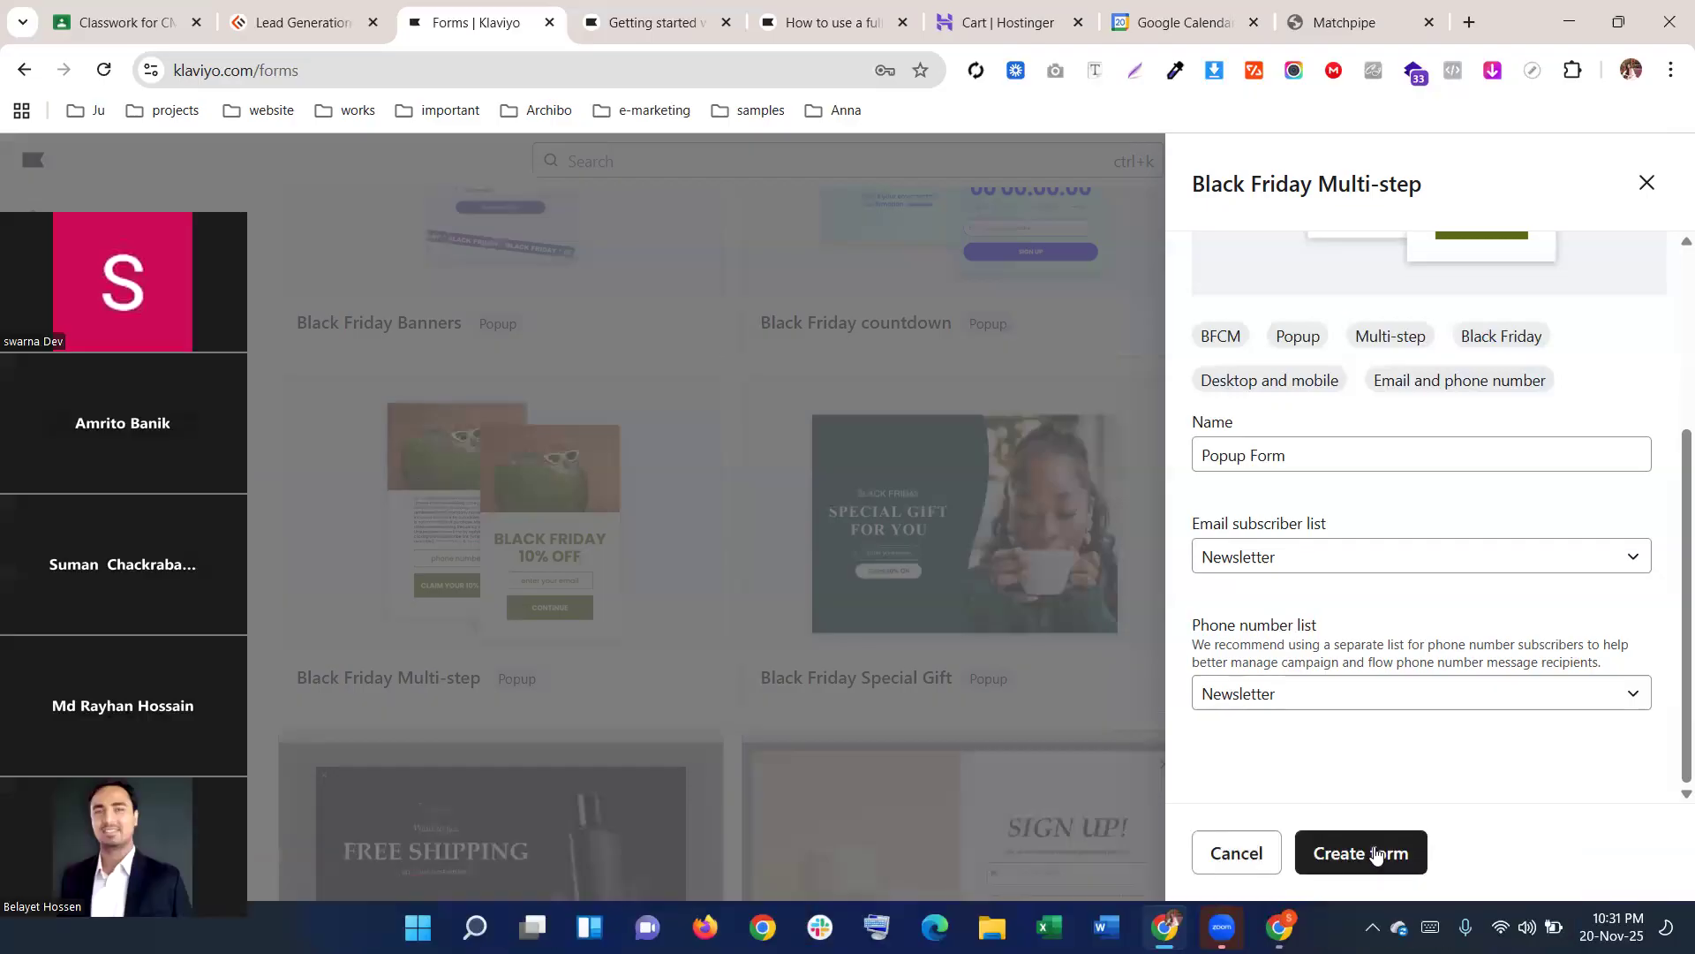
# Create the Popup Form and open the Image settings for the top dog image
pyautogui.click(1384, 855)
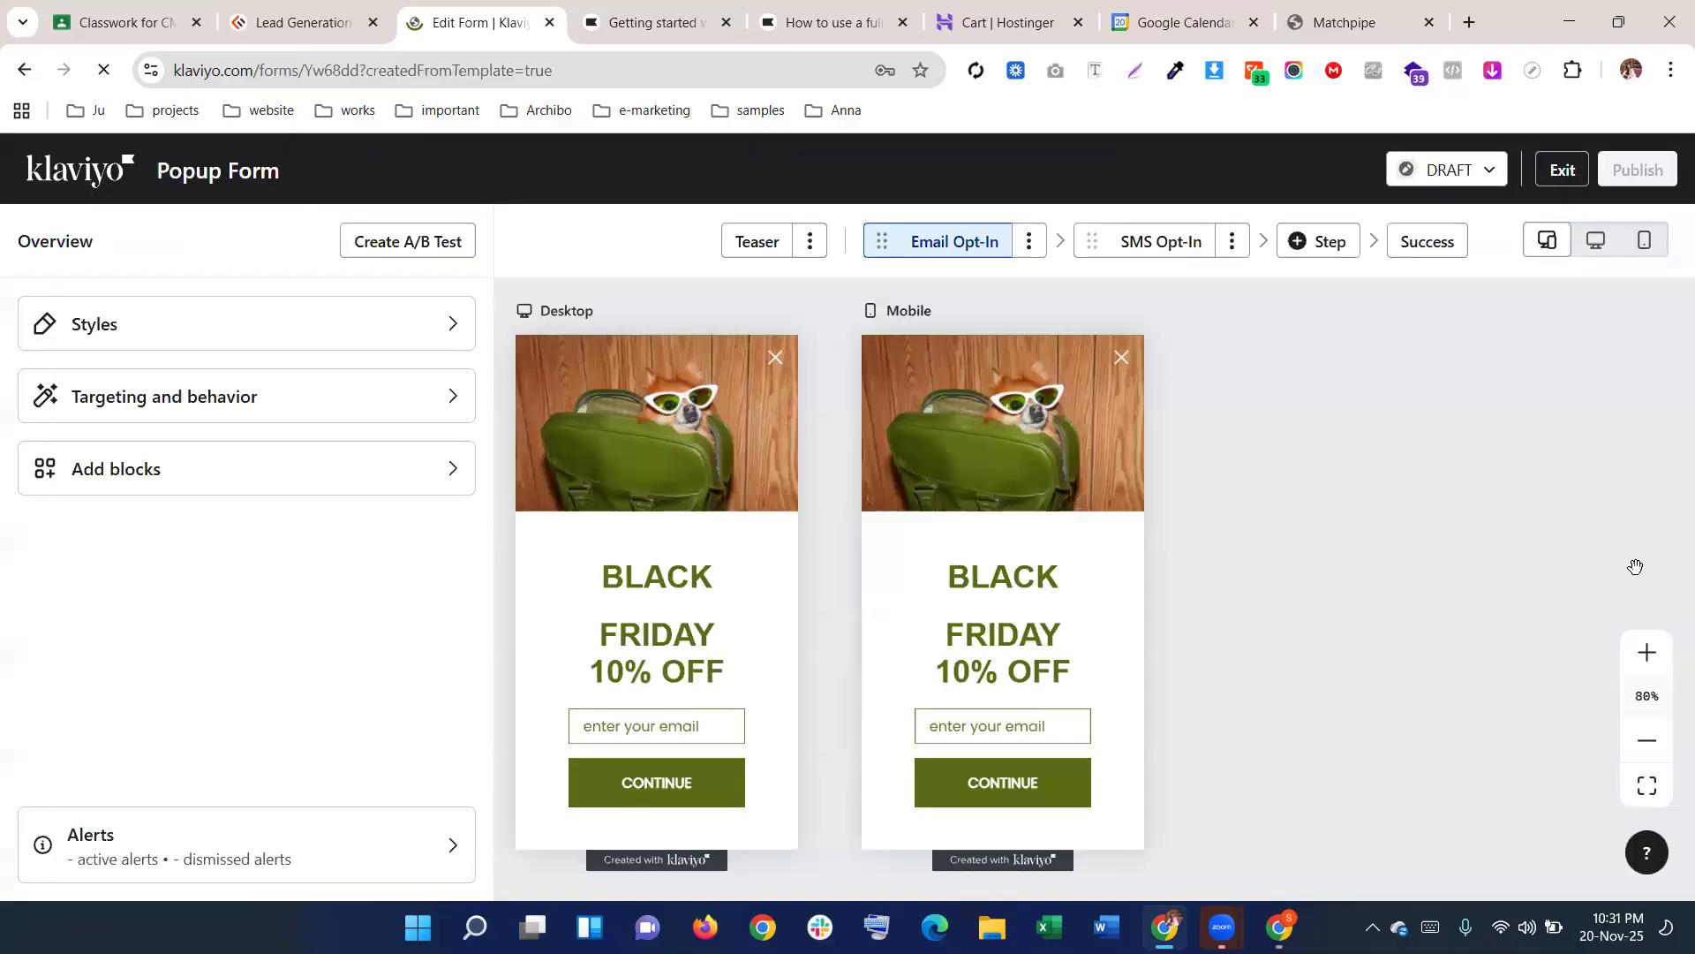
pyautogui.click(587, 435)
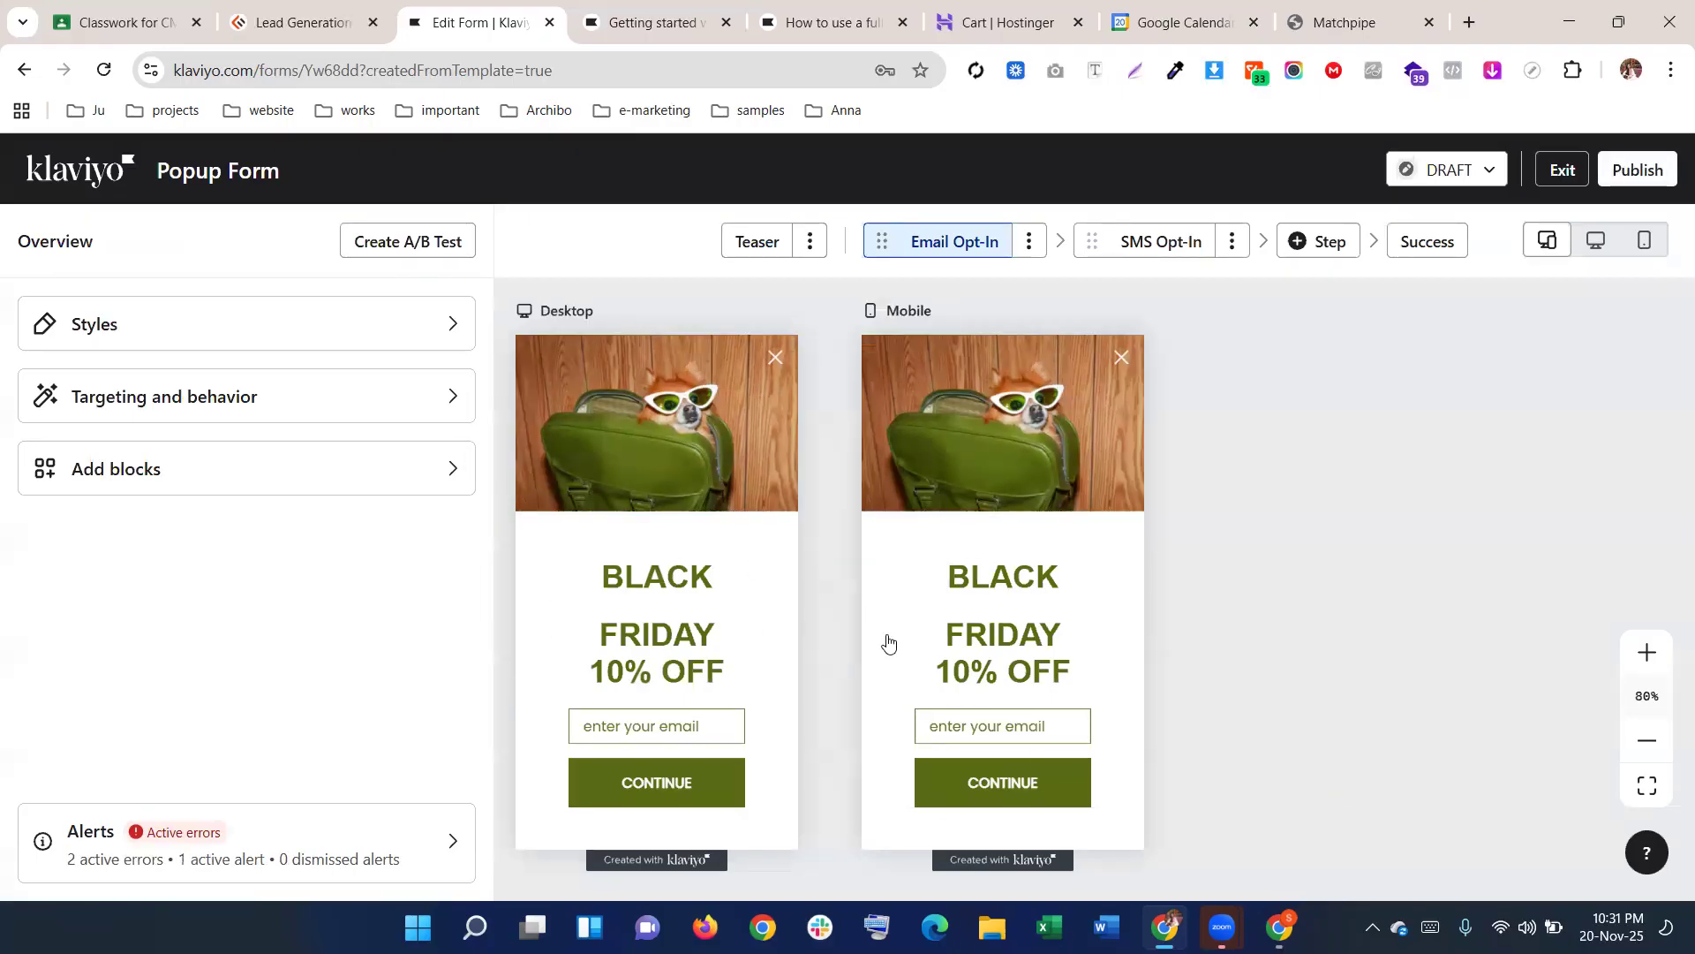
pyautogui.scroll(-3, 886, 644)
pyautogui.scroll(2, 786, 625)
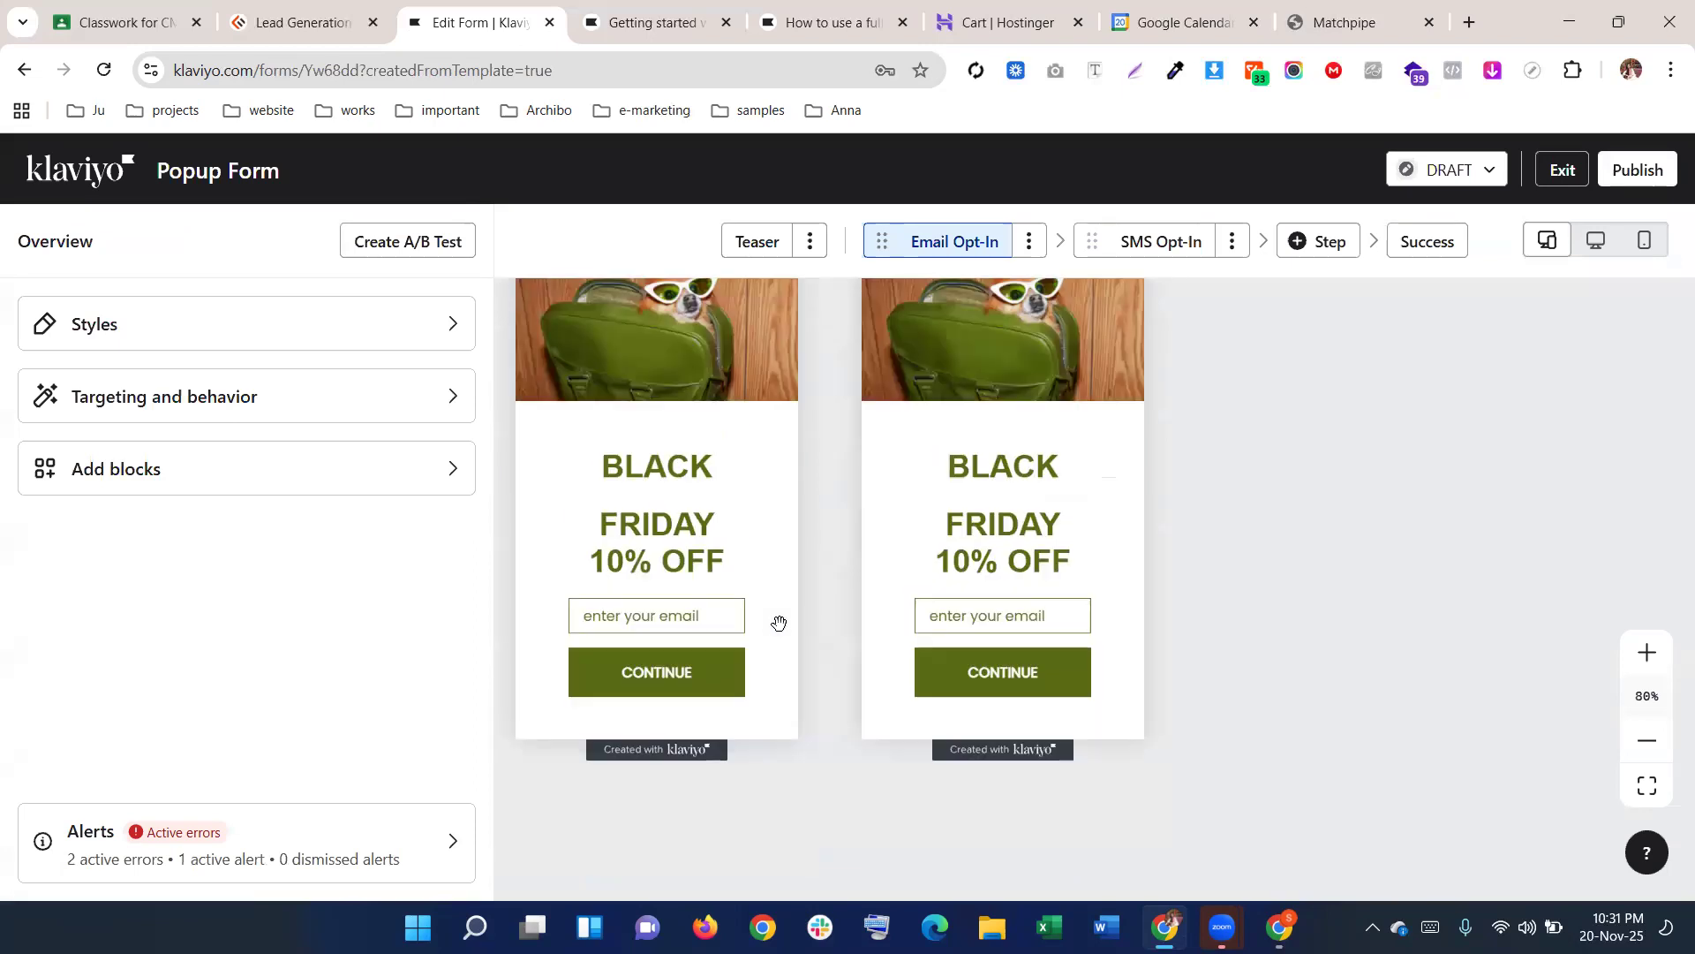
pyautogui.scroll(2, 747, 610)
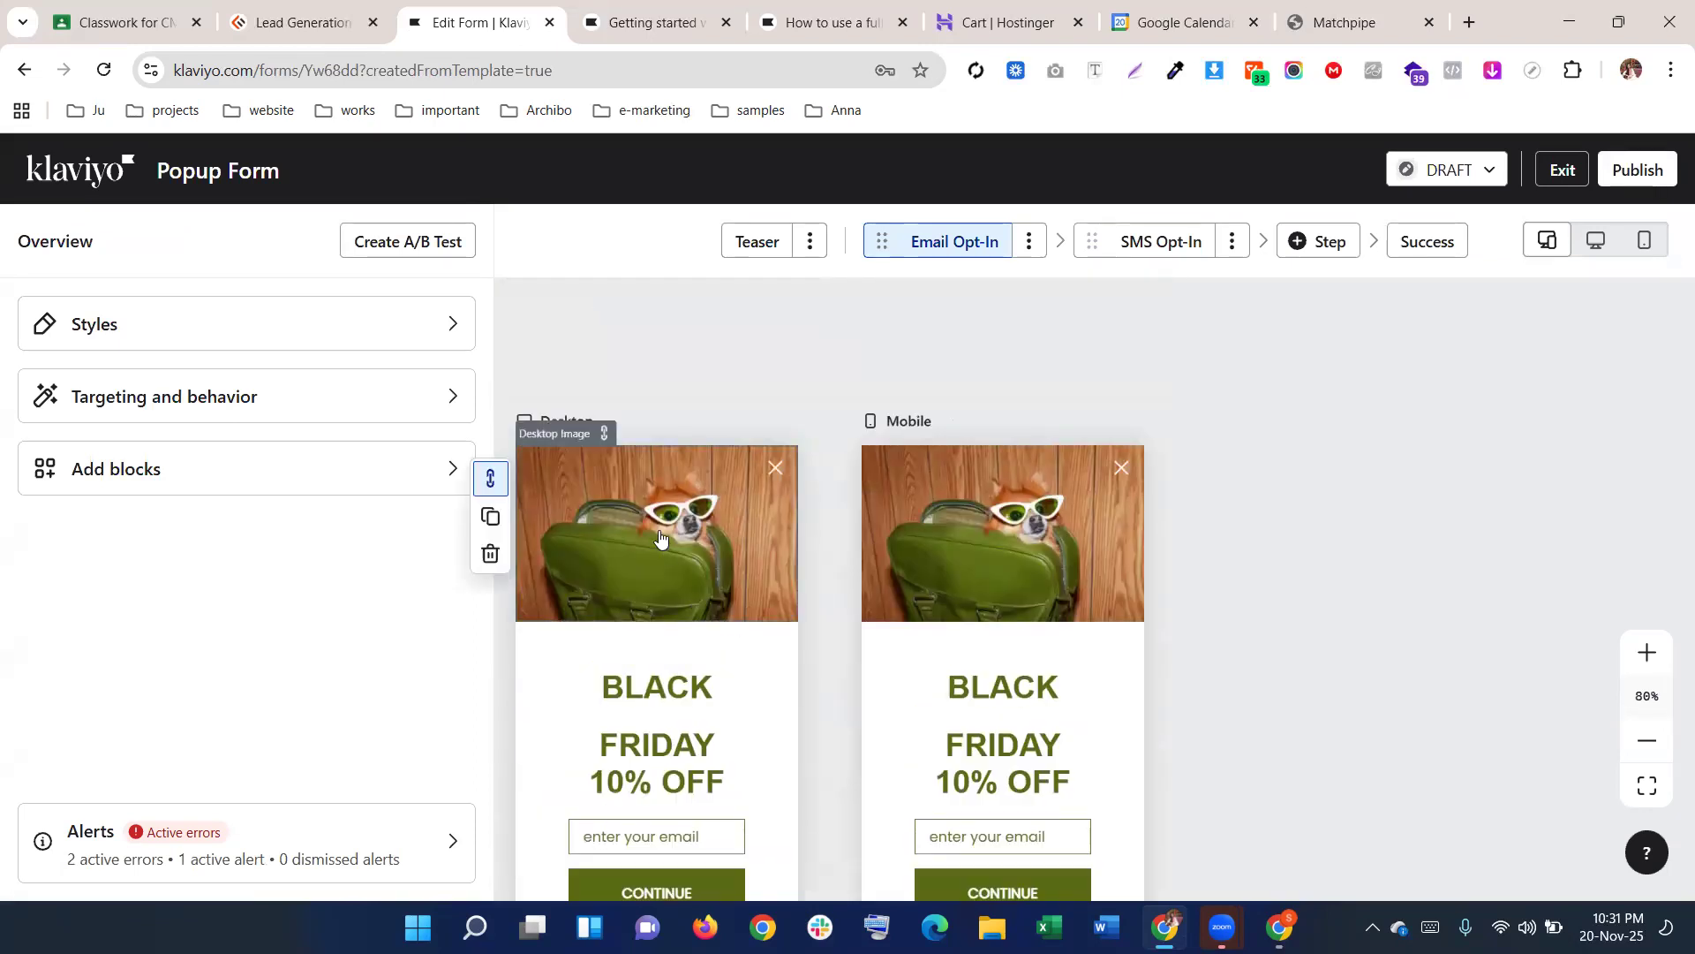
pyautogui.click(563, 479)
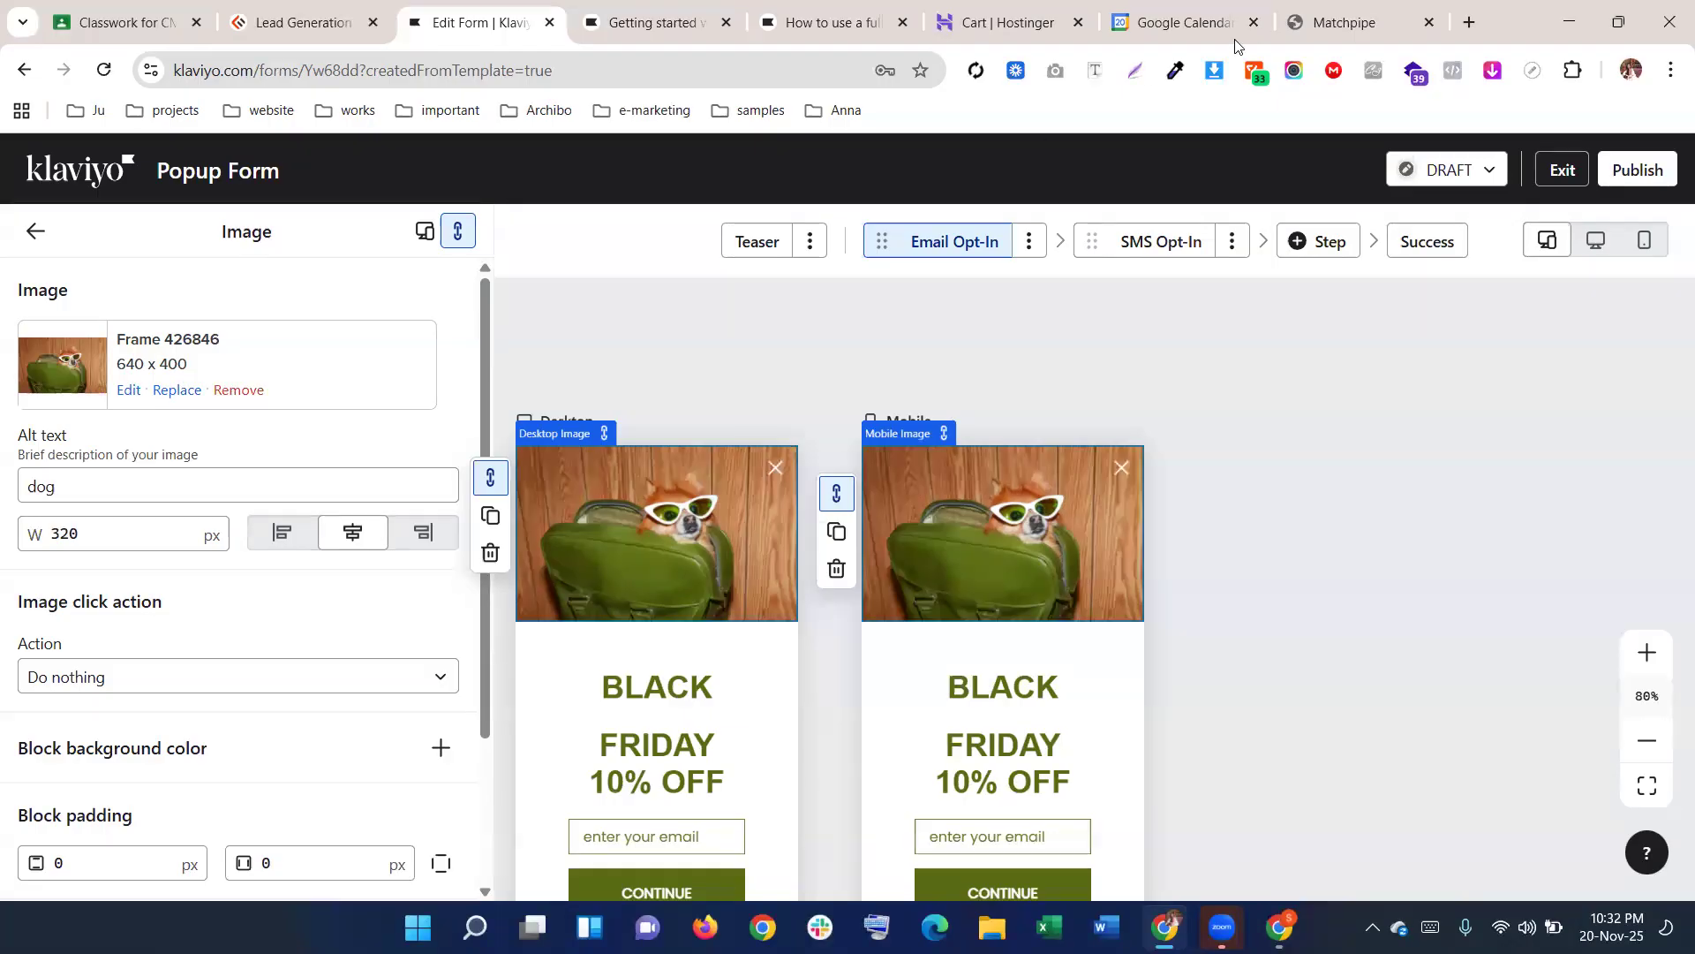
# Replace the dog image with the Matchpipe logo PNG from Downloads, uploaded as original
pyautogui.click(1289, 27)
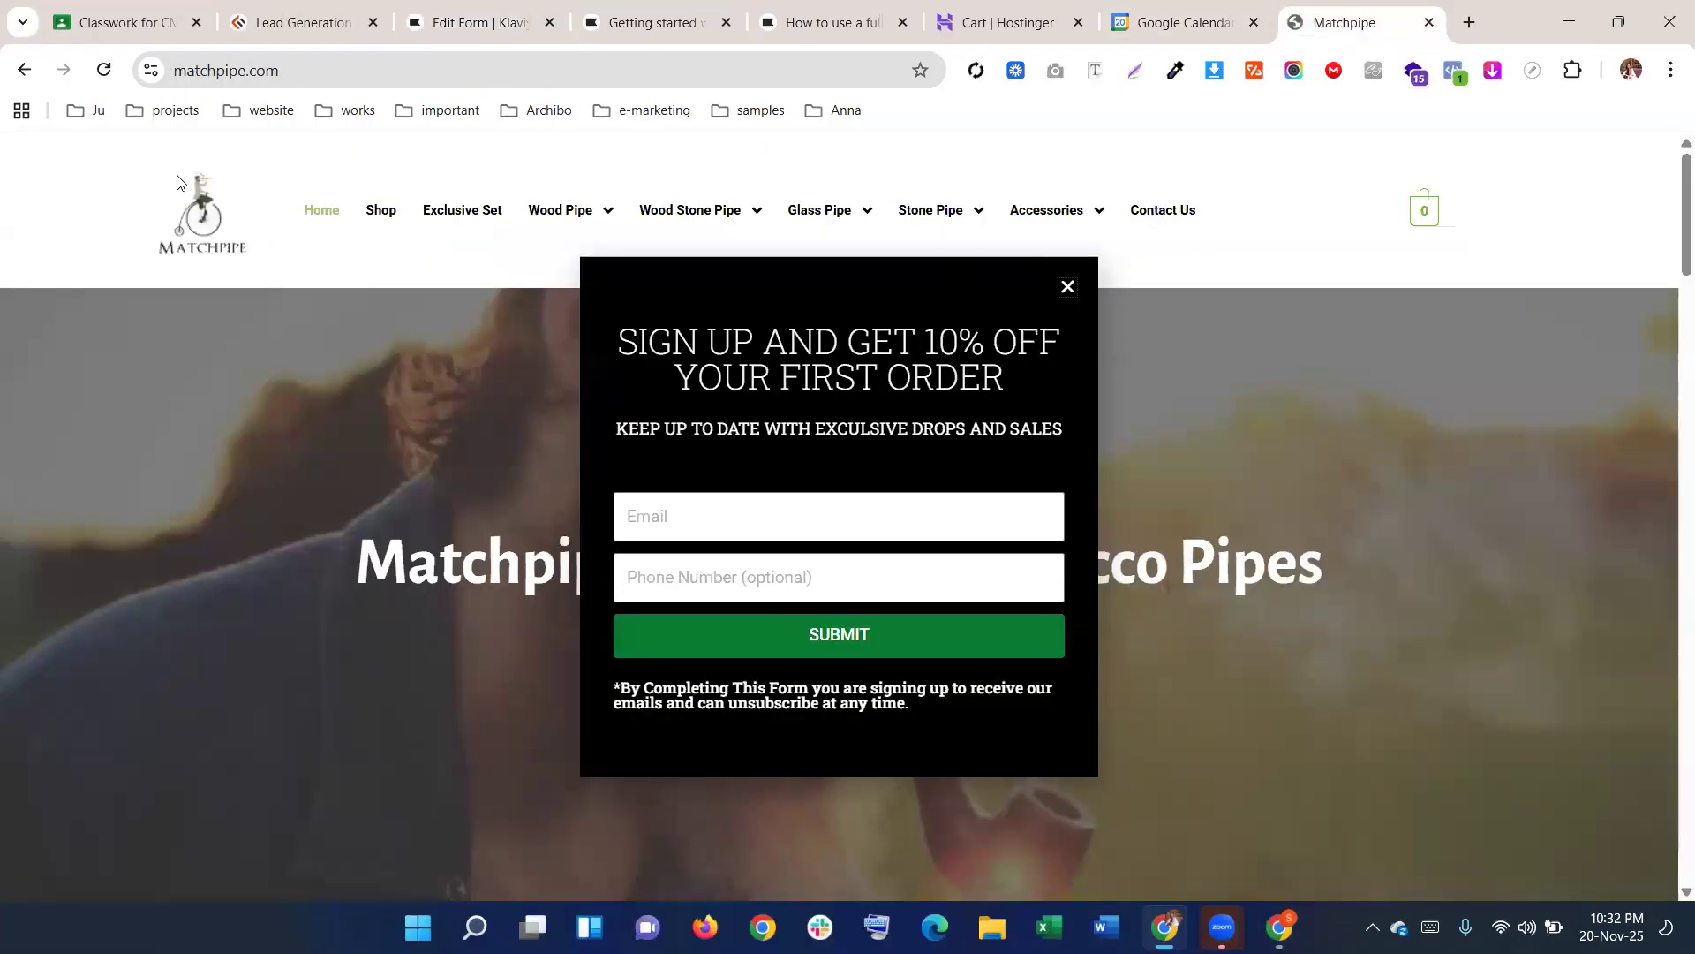
pyautogui.click(1214, 71)
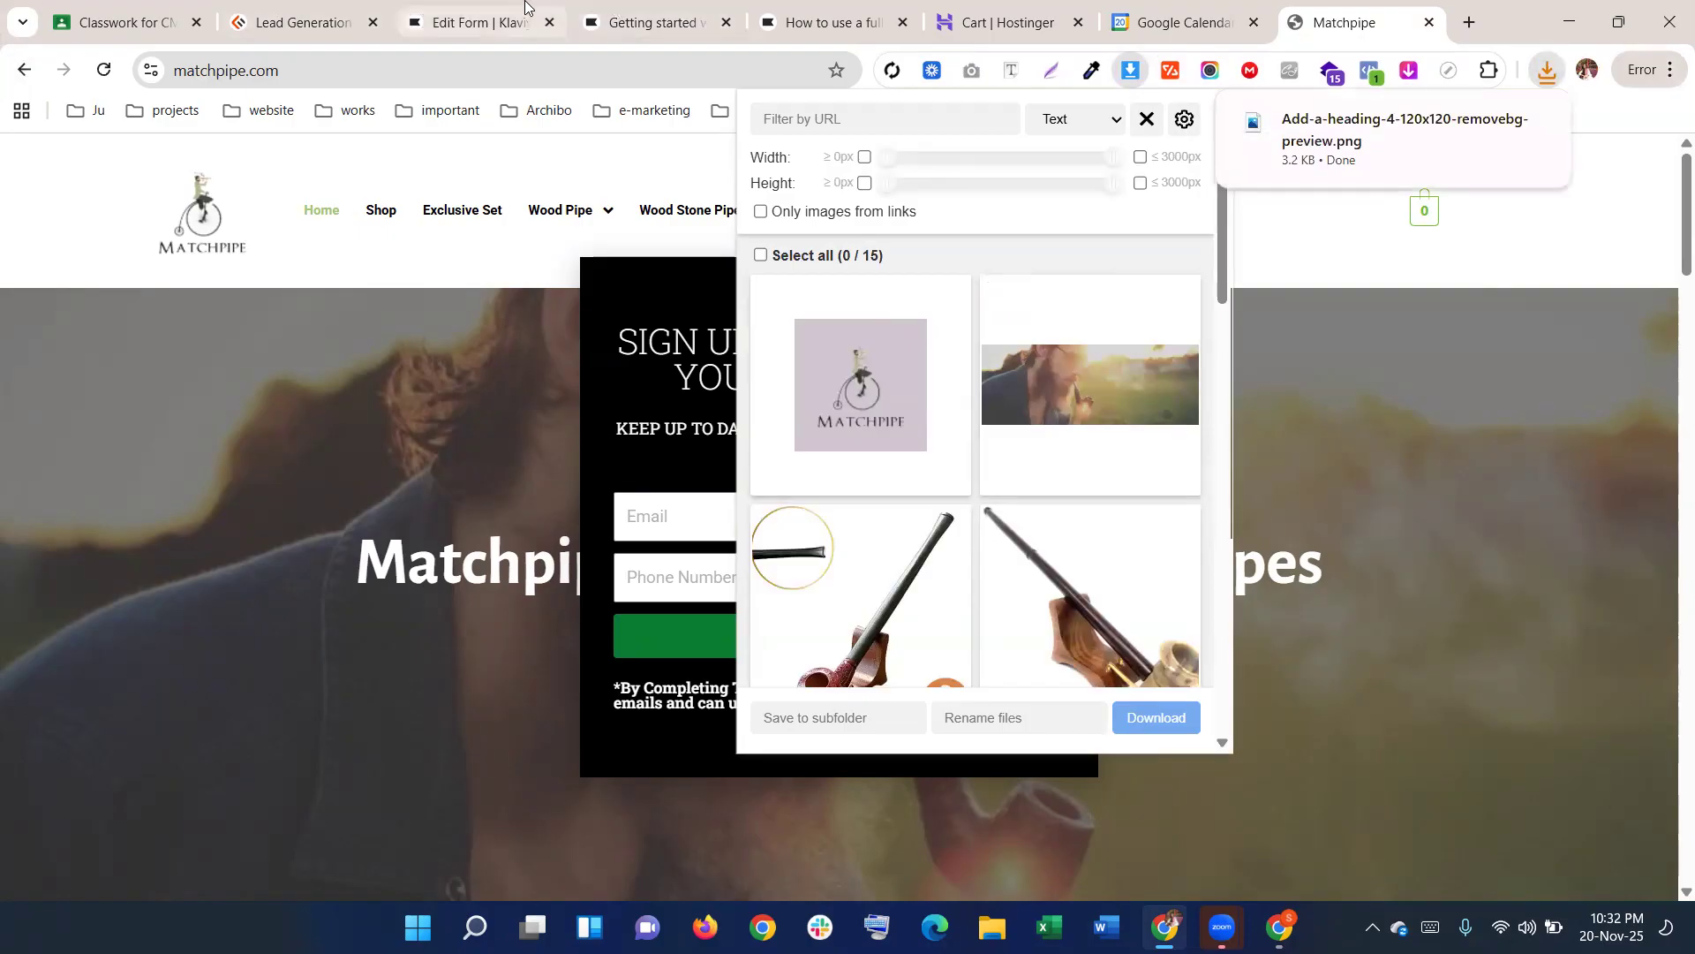
pyautogui.click(468, 22)
pyautogui.click(176, 389)
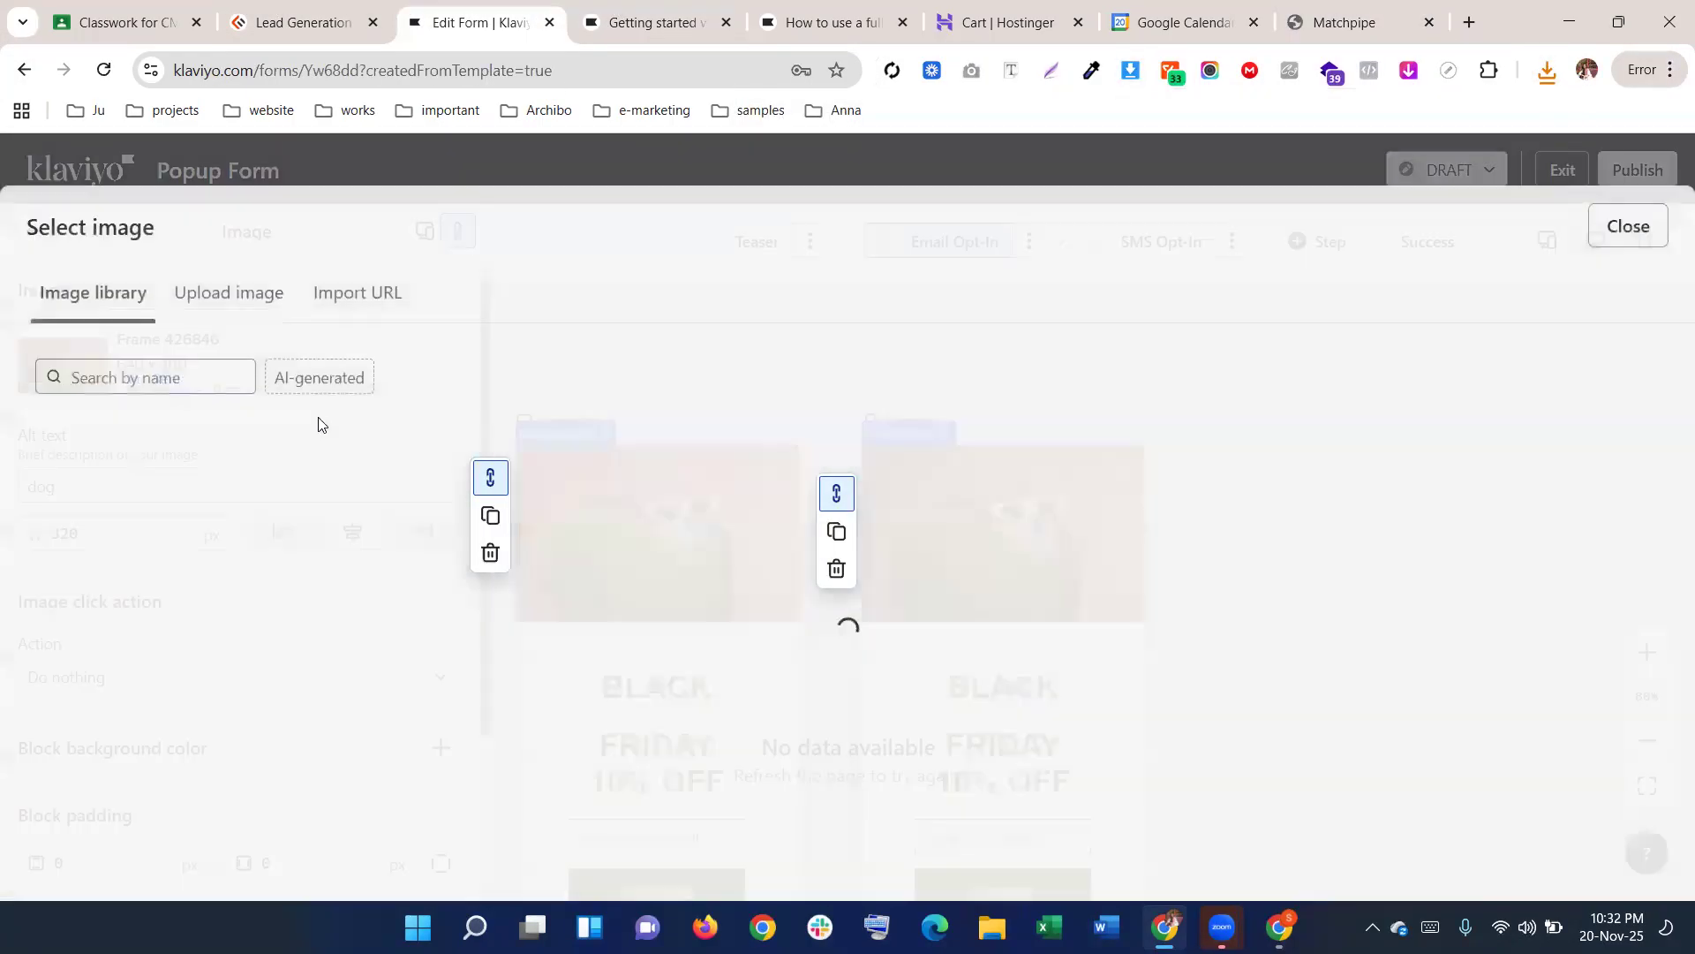
pyautogui.click(270, 325)
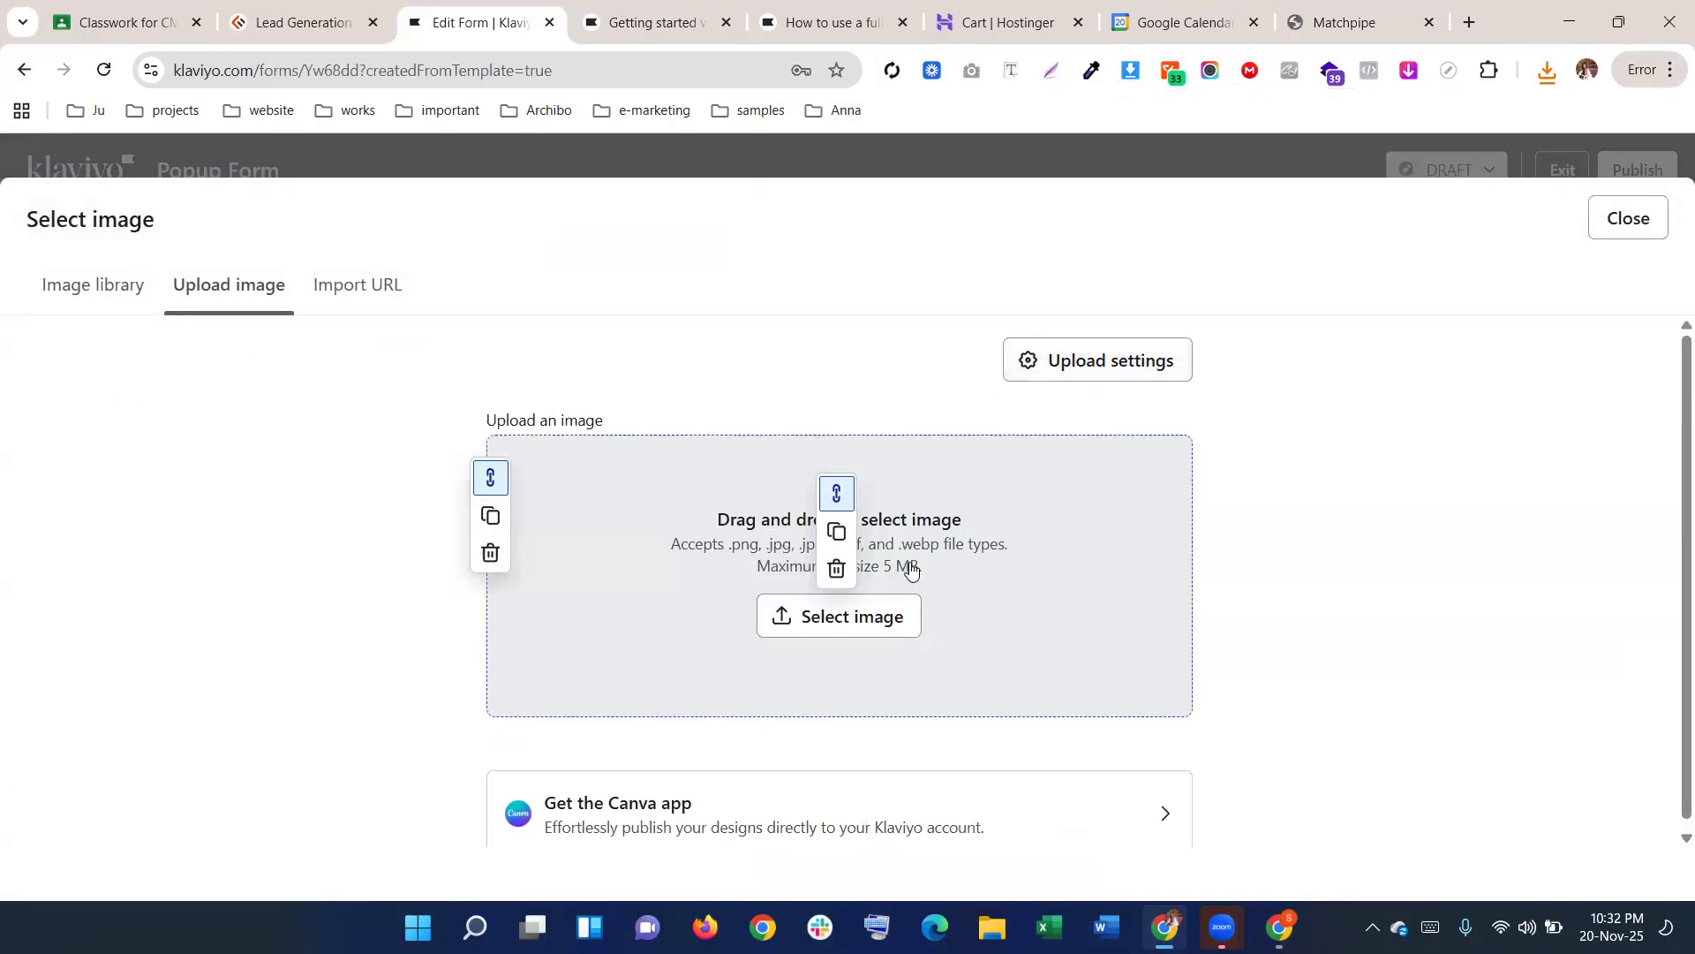
pyautogui.click(657, 456)
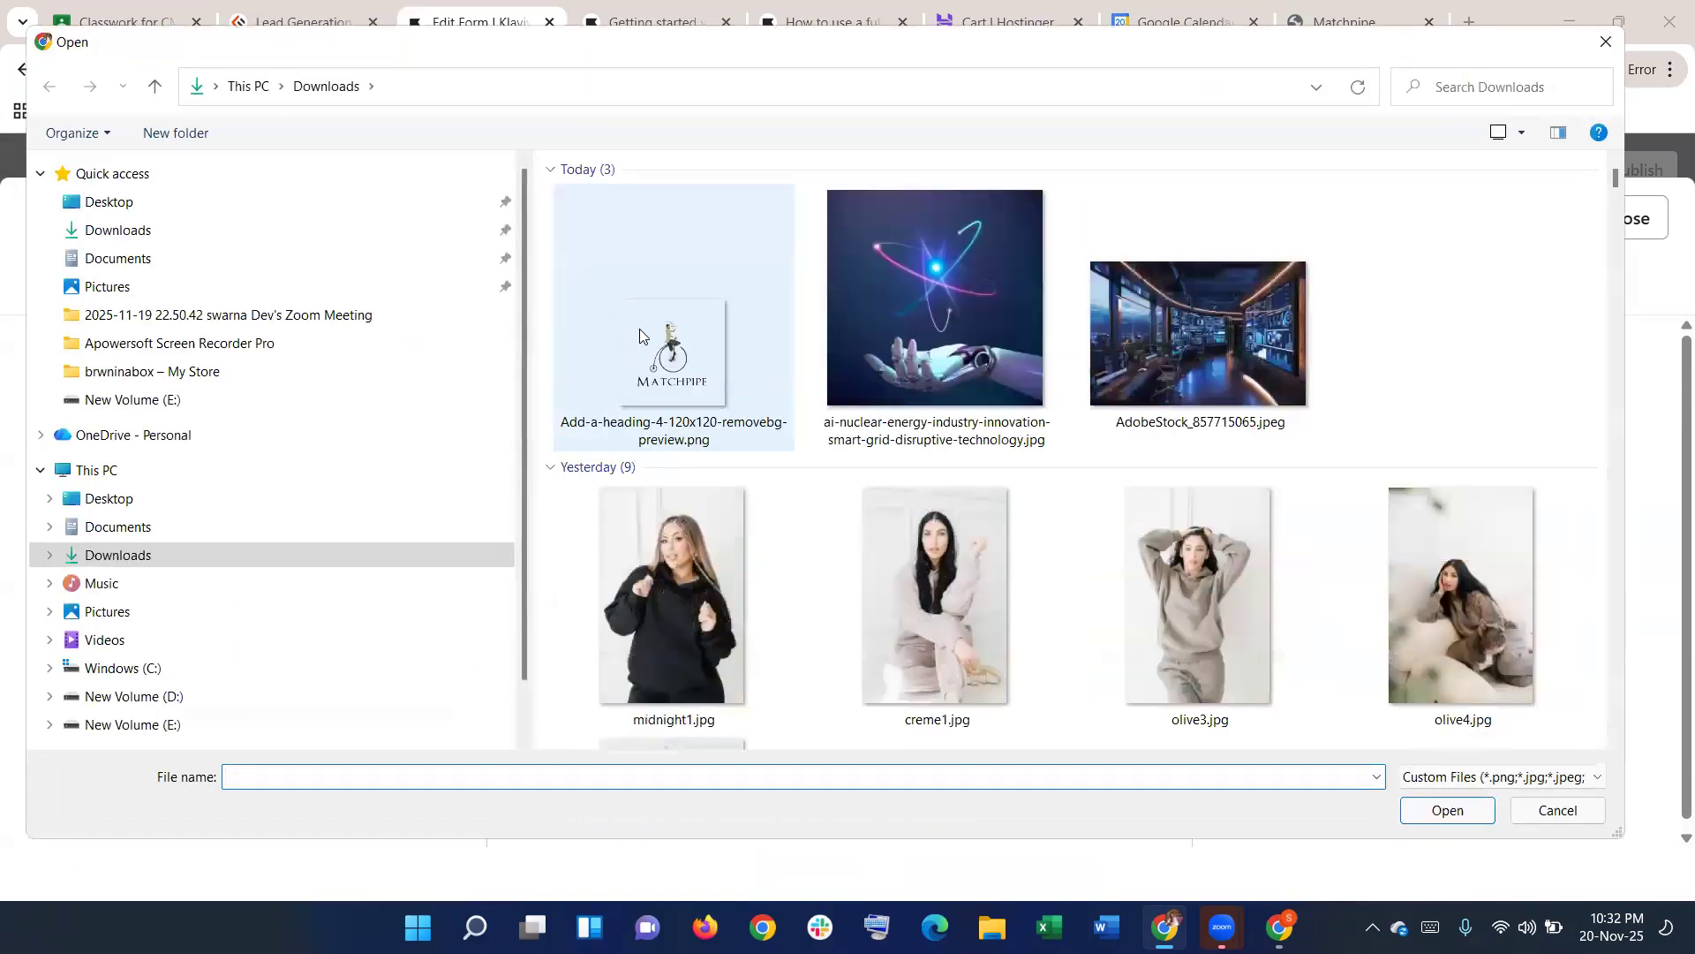
pyautogui.click(656, 354)
pyautogui.doubleClick(657, 355)
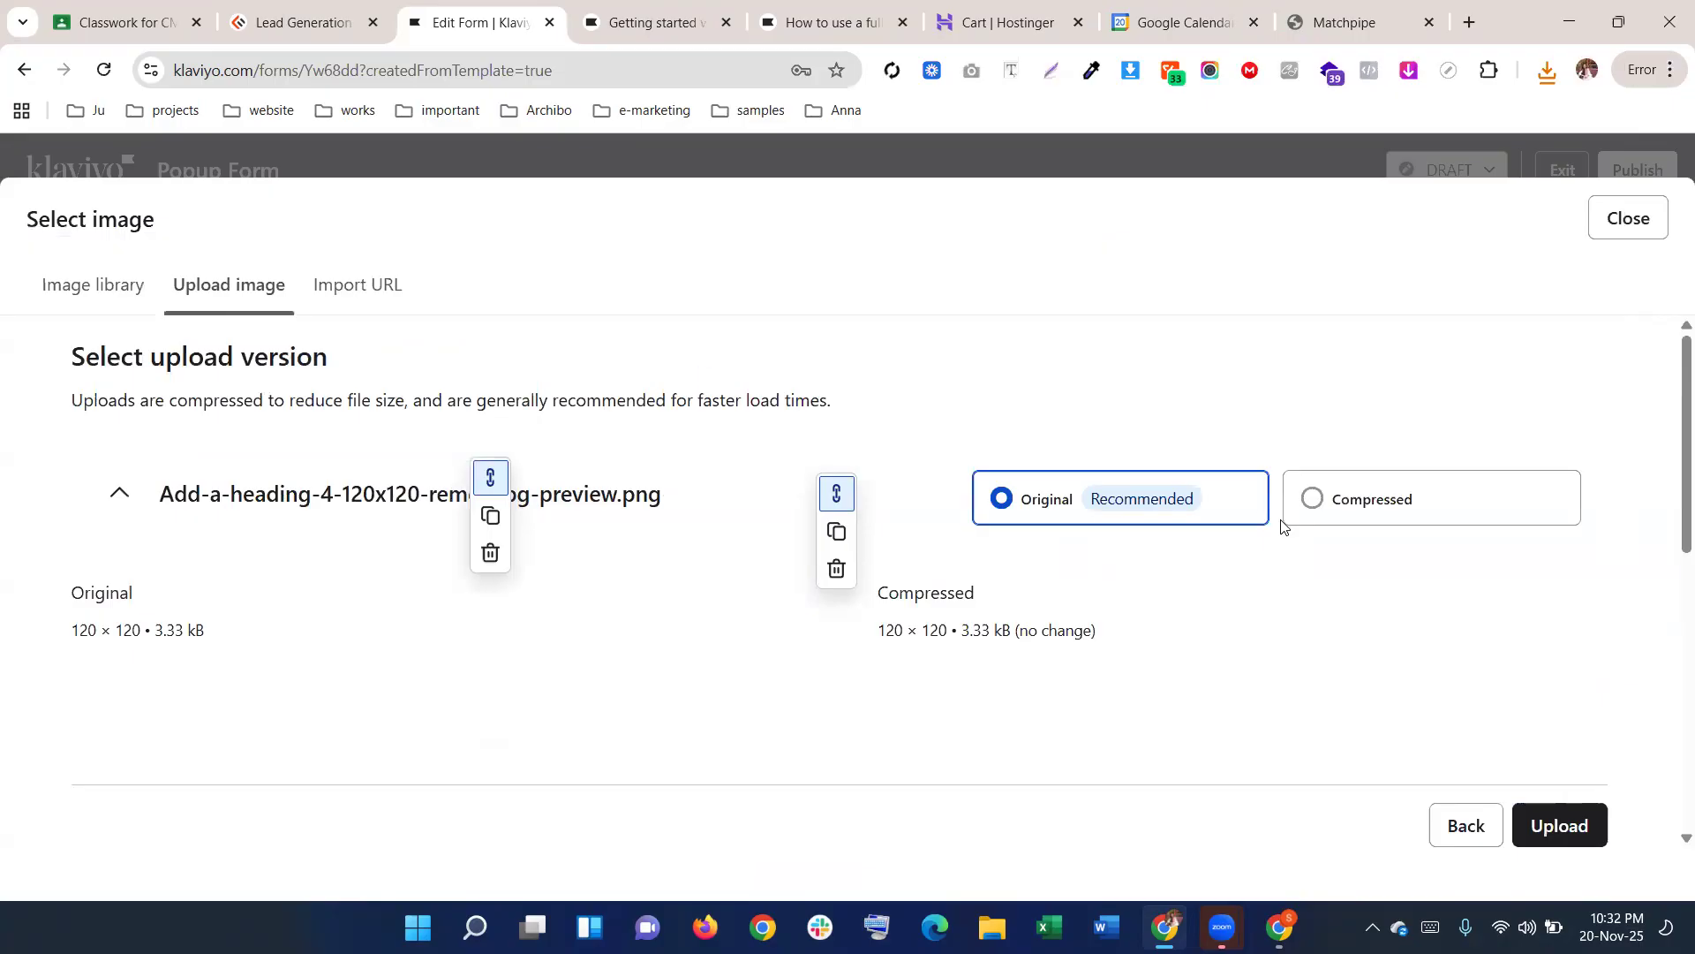
pyautogui.click(1541, 824)
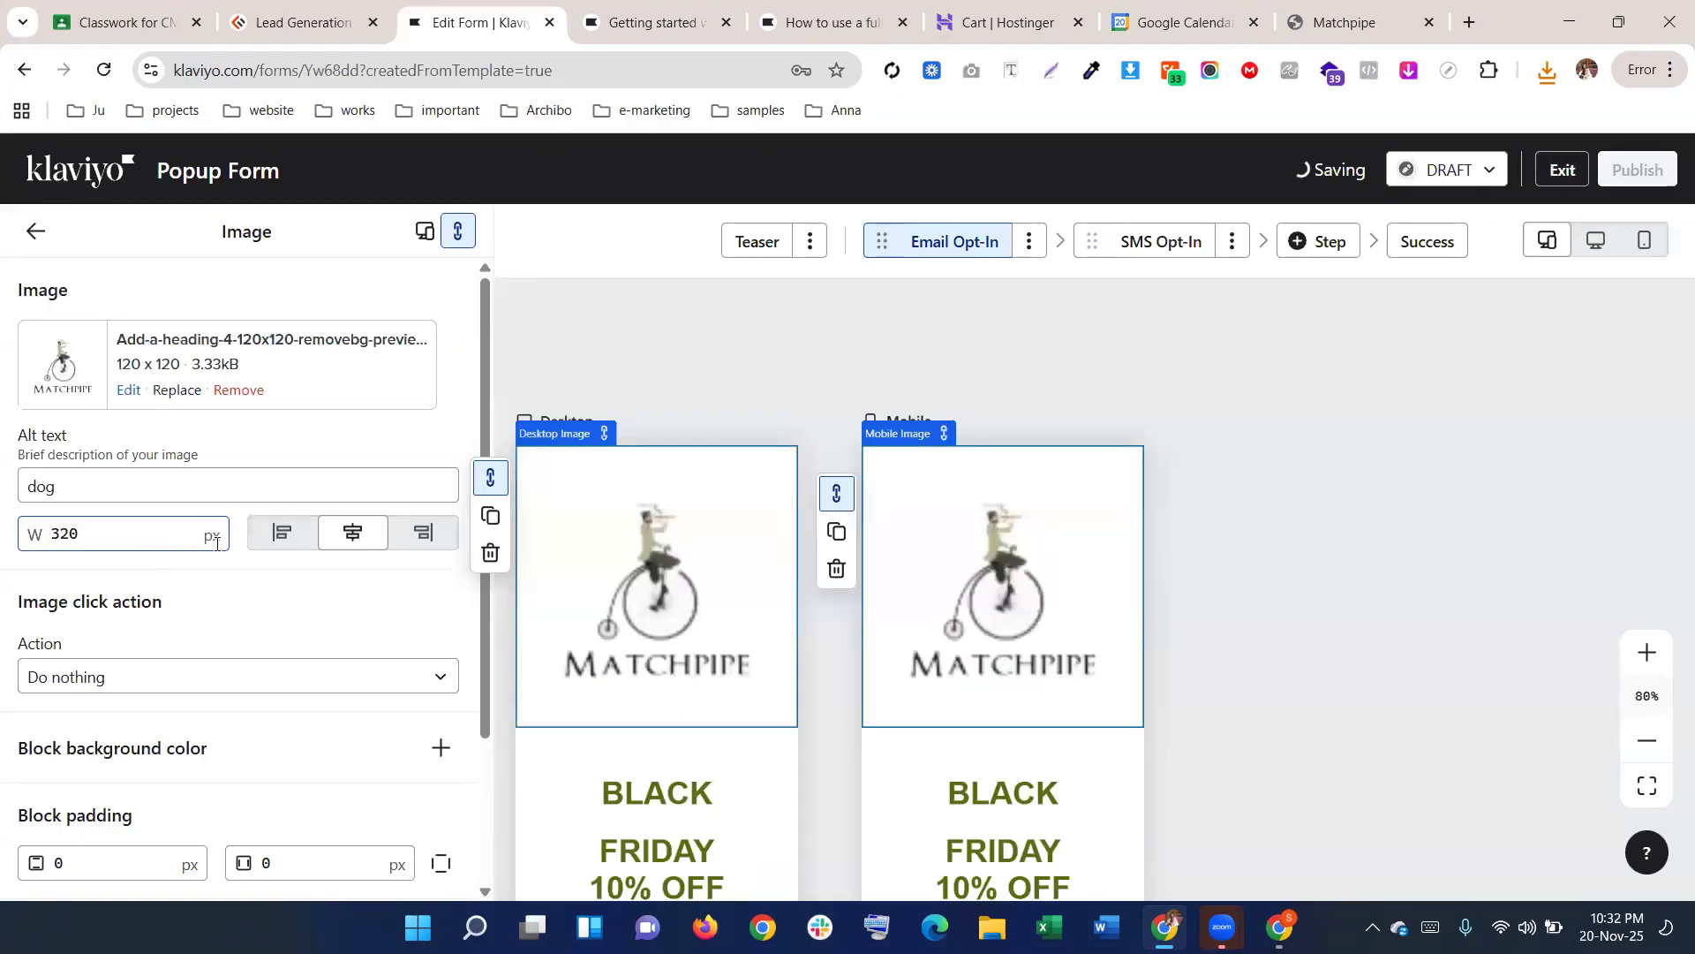
# Try the logo at 150 px wide, then remove it from the image block
pyautogui.click(125, 530)
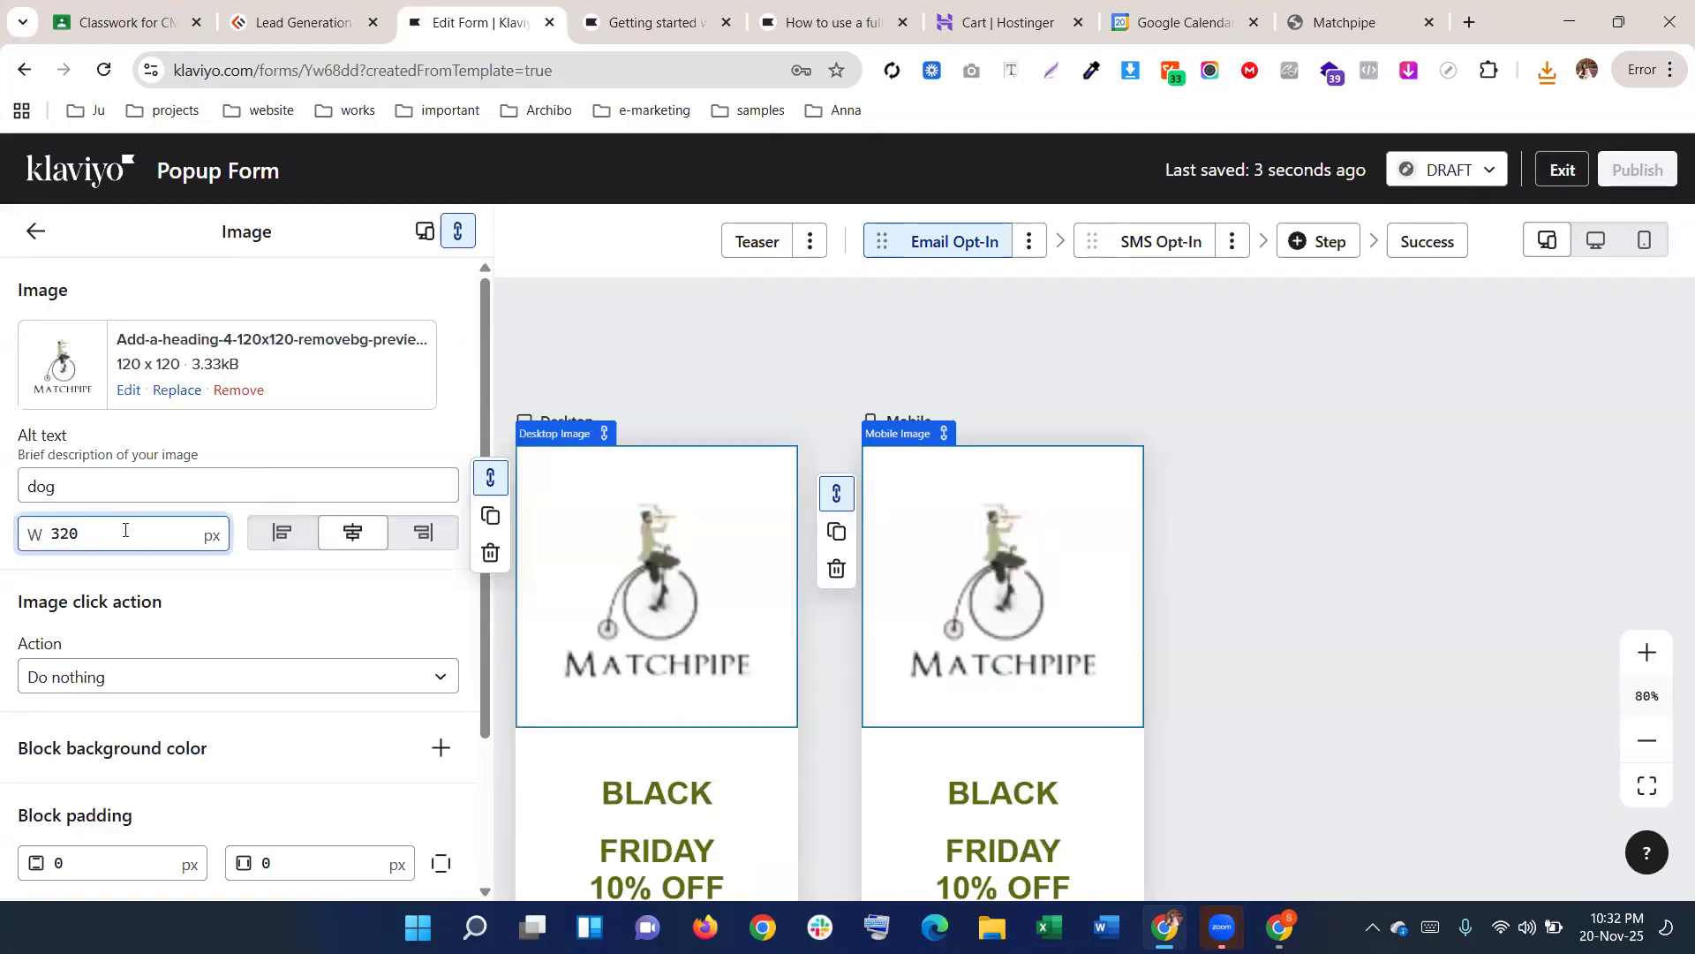
pyautogui.doubleClick(58, 526)
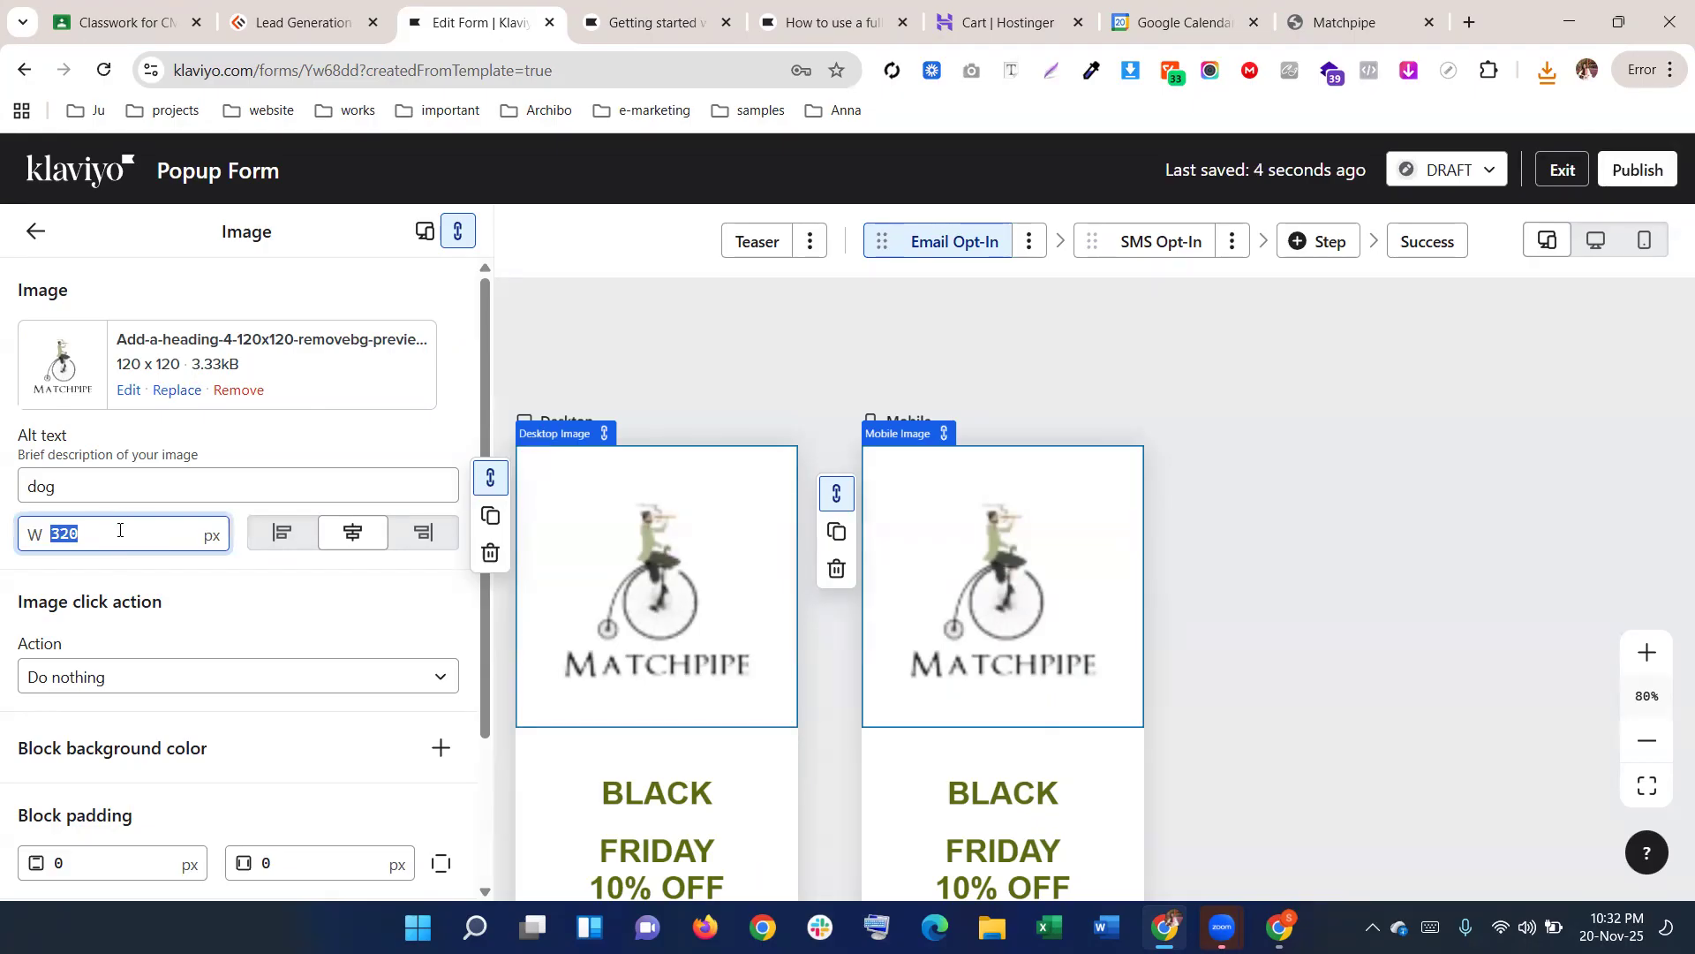
pyautogui.write('150')
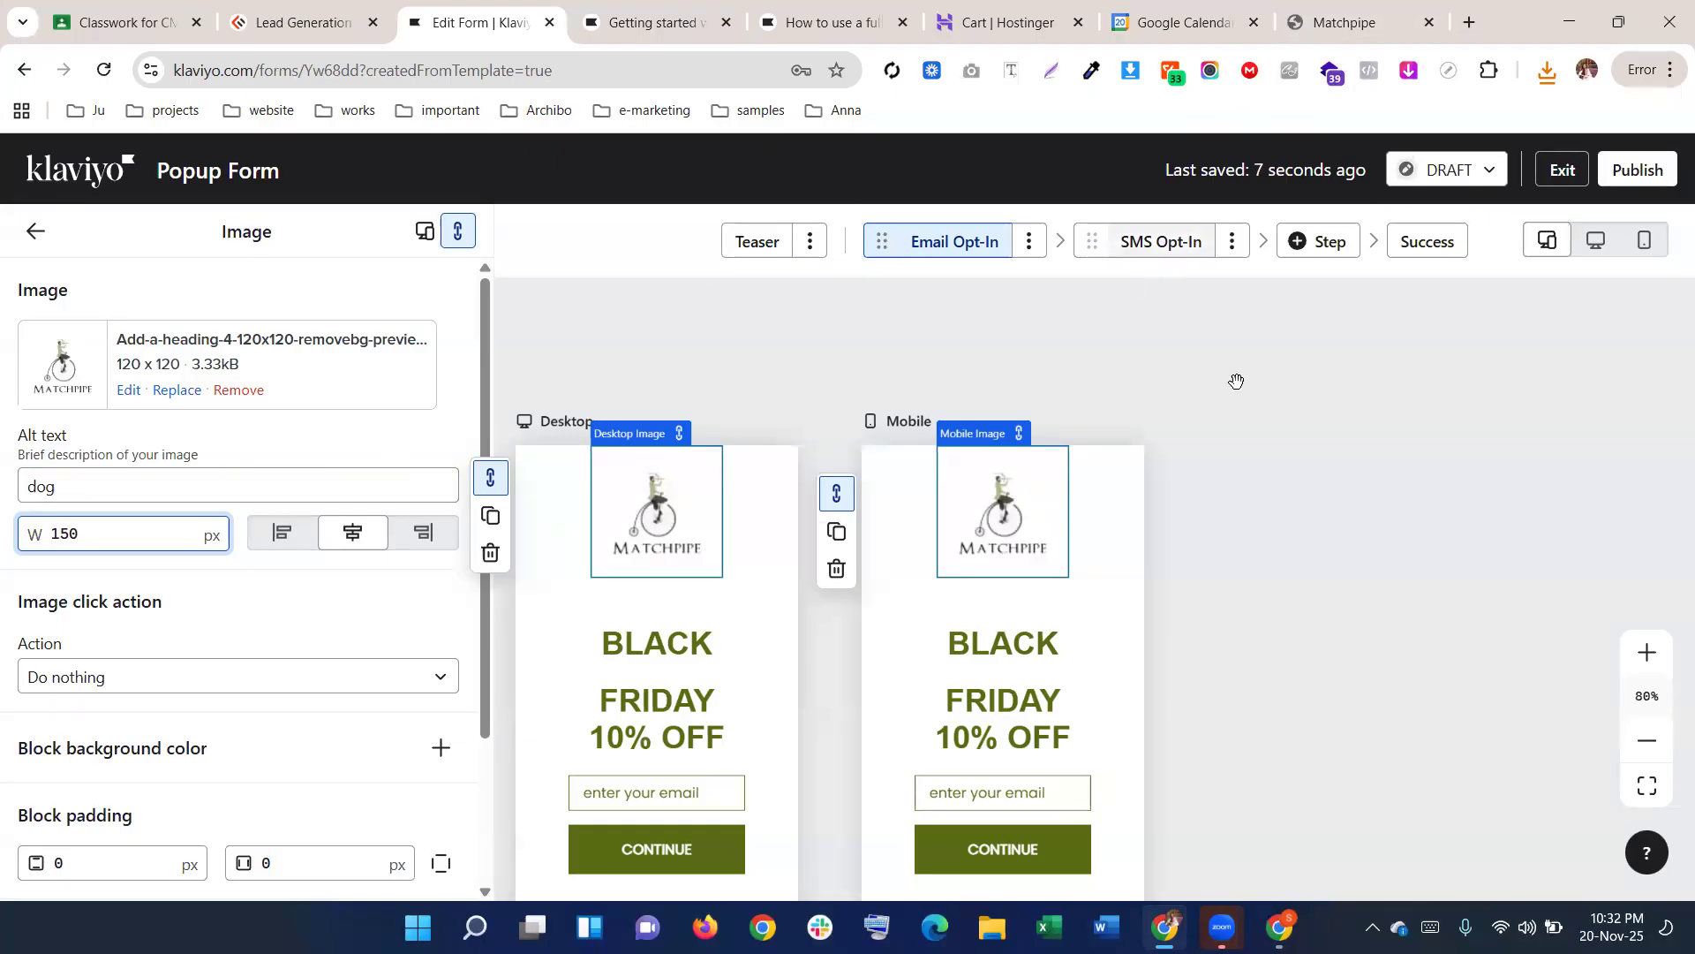
pyautogui.click(239, 389)
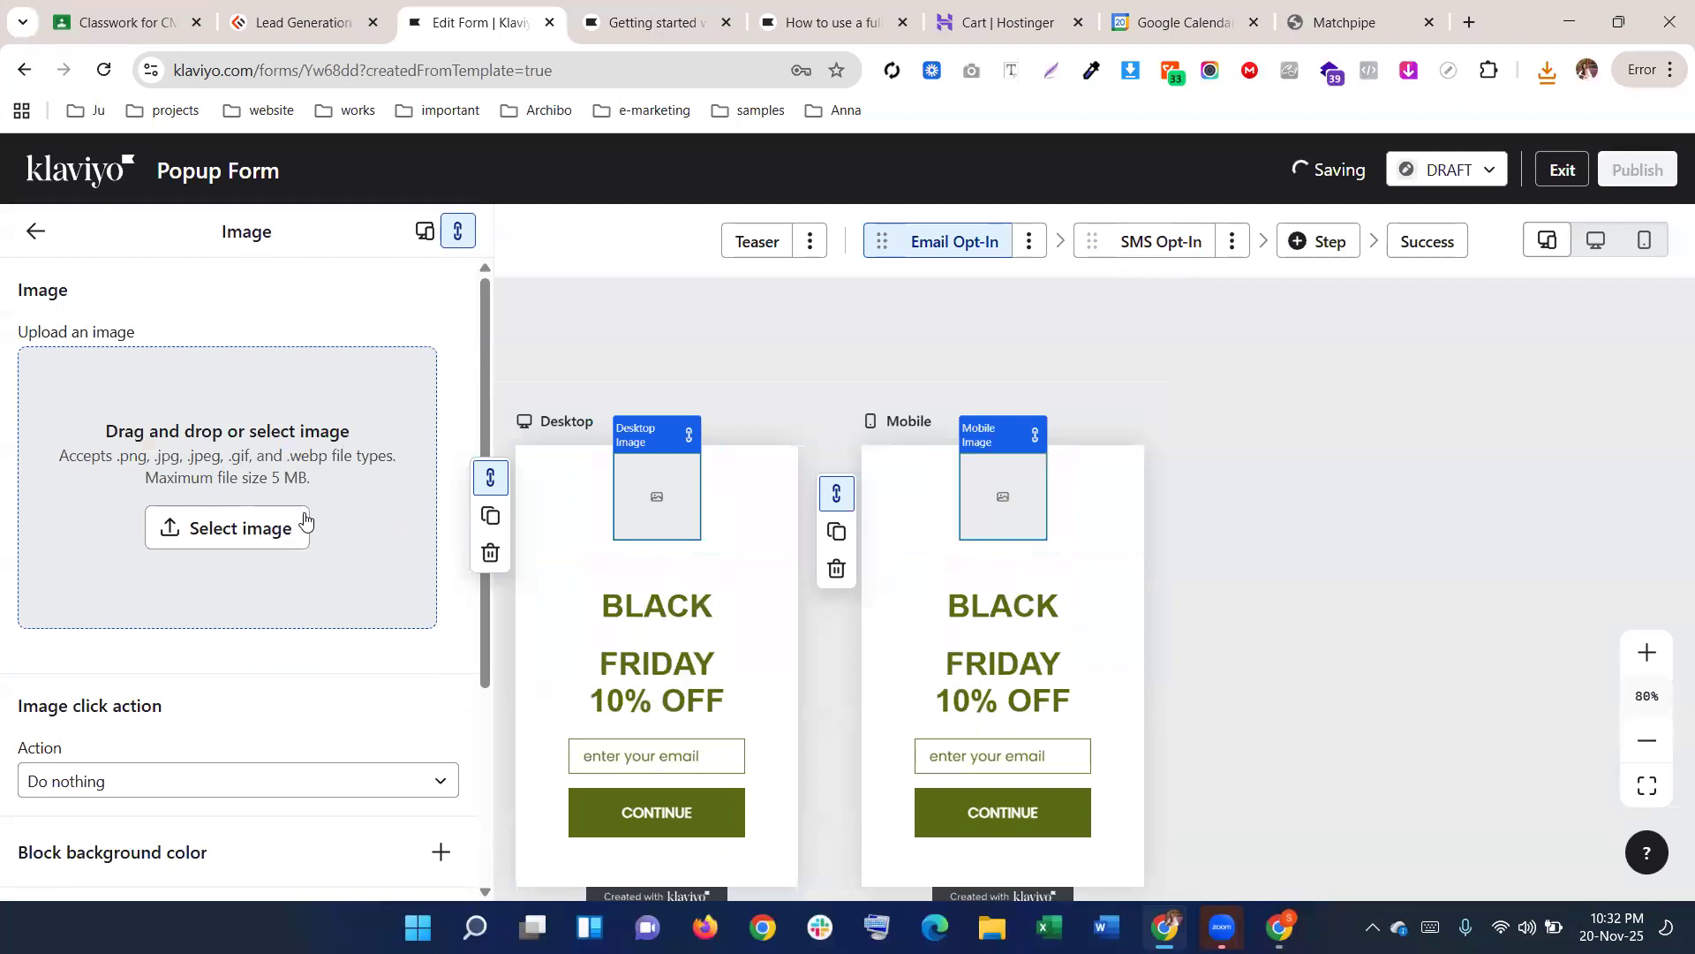
# Delete the empty image block
pyautogui.scroll(-3, 309, 565)
pyautogui.click(491, 554)
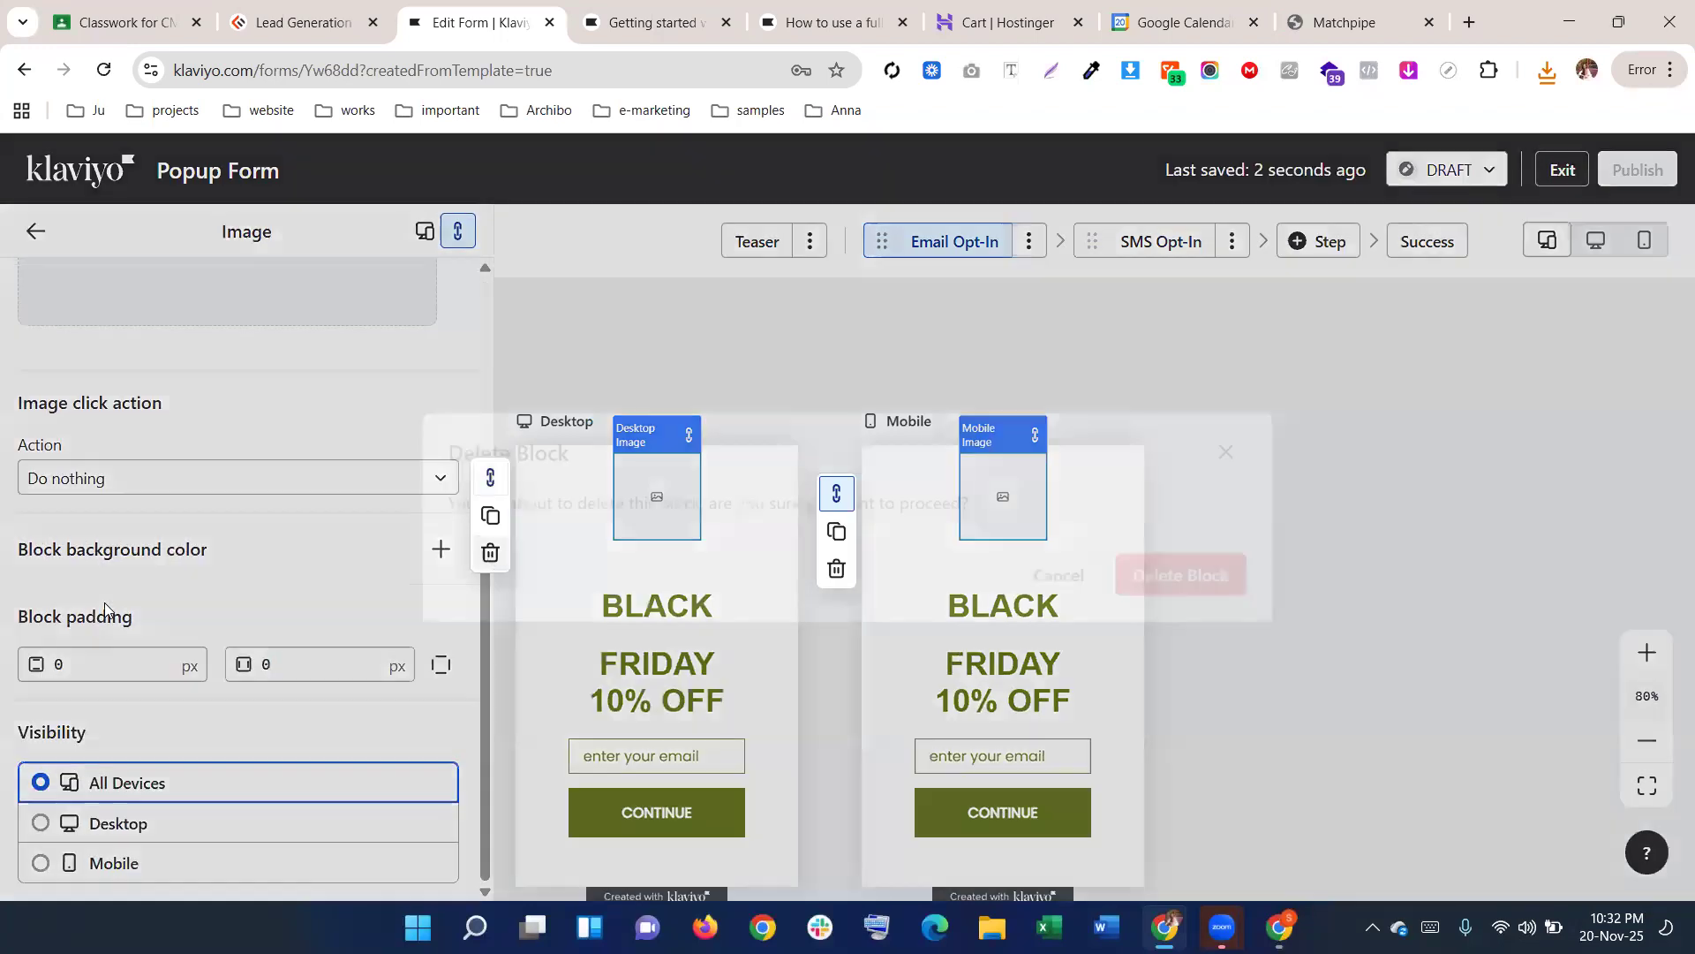
pyautogui.press('Return')
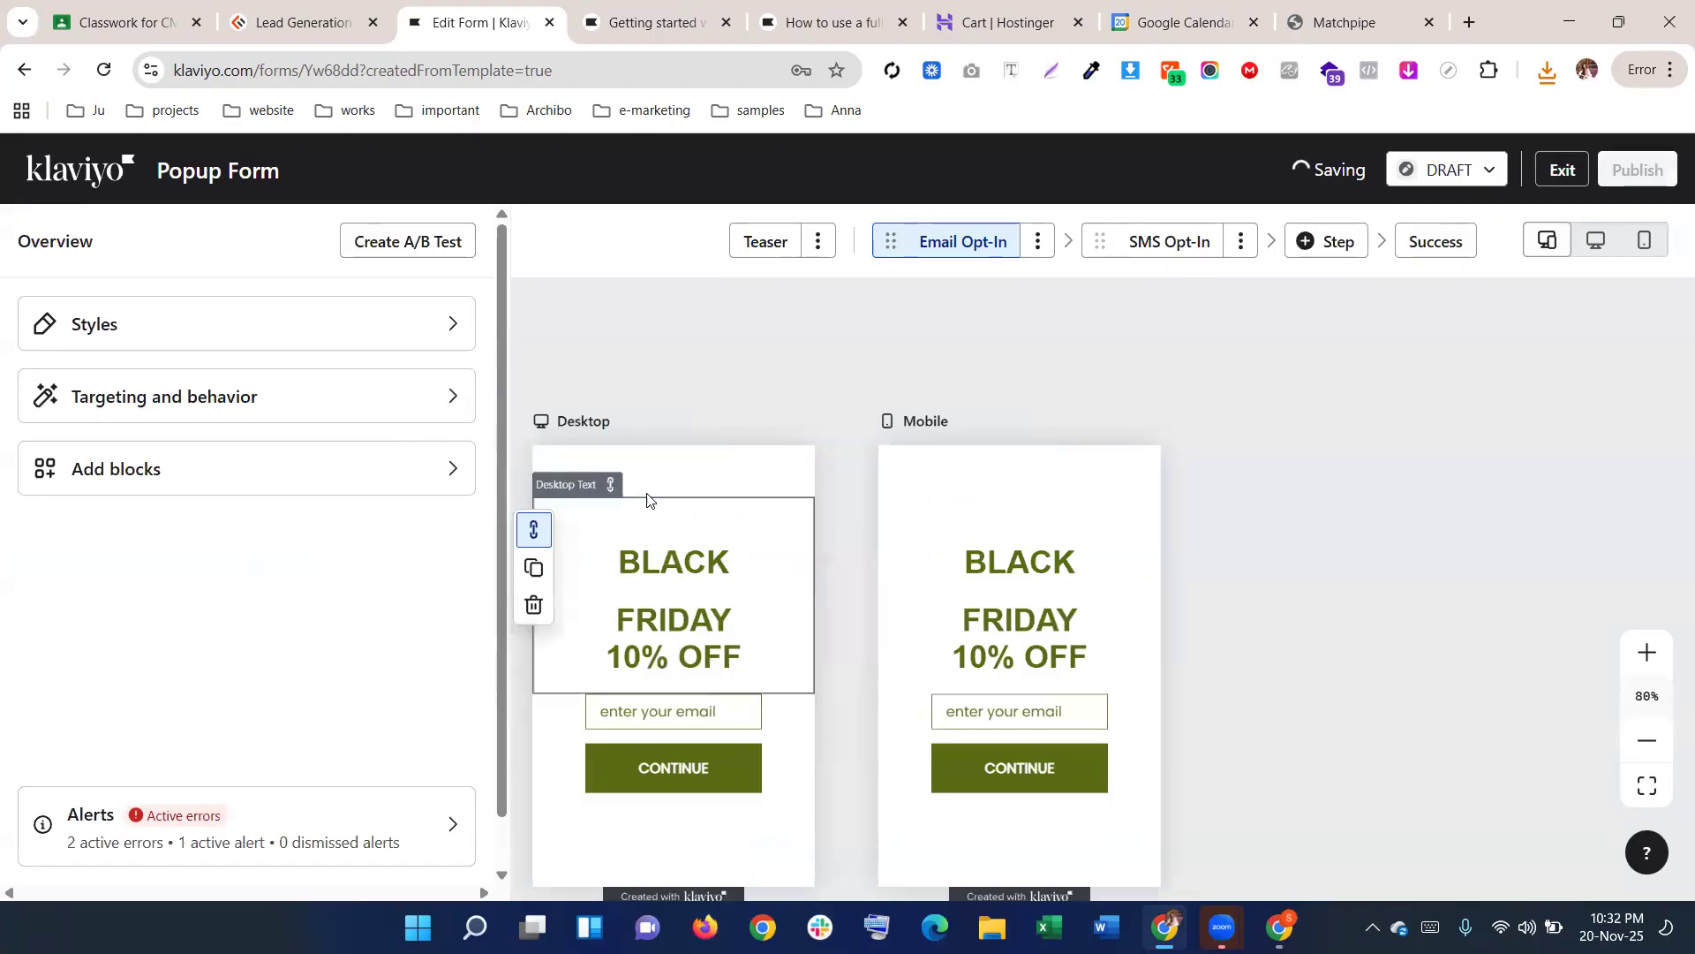
# In Styles, change the form width from 320 to 450 px
pyautogui.click(308, 344)
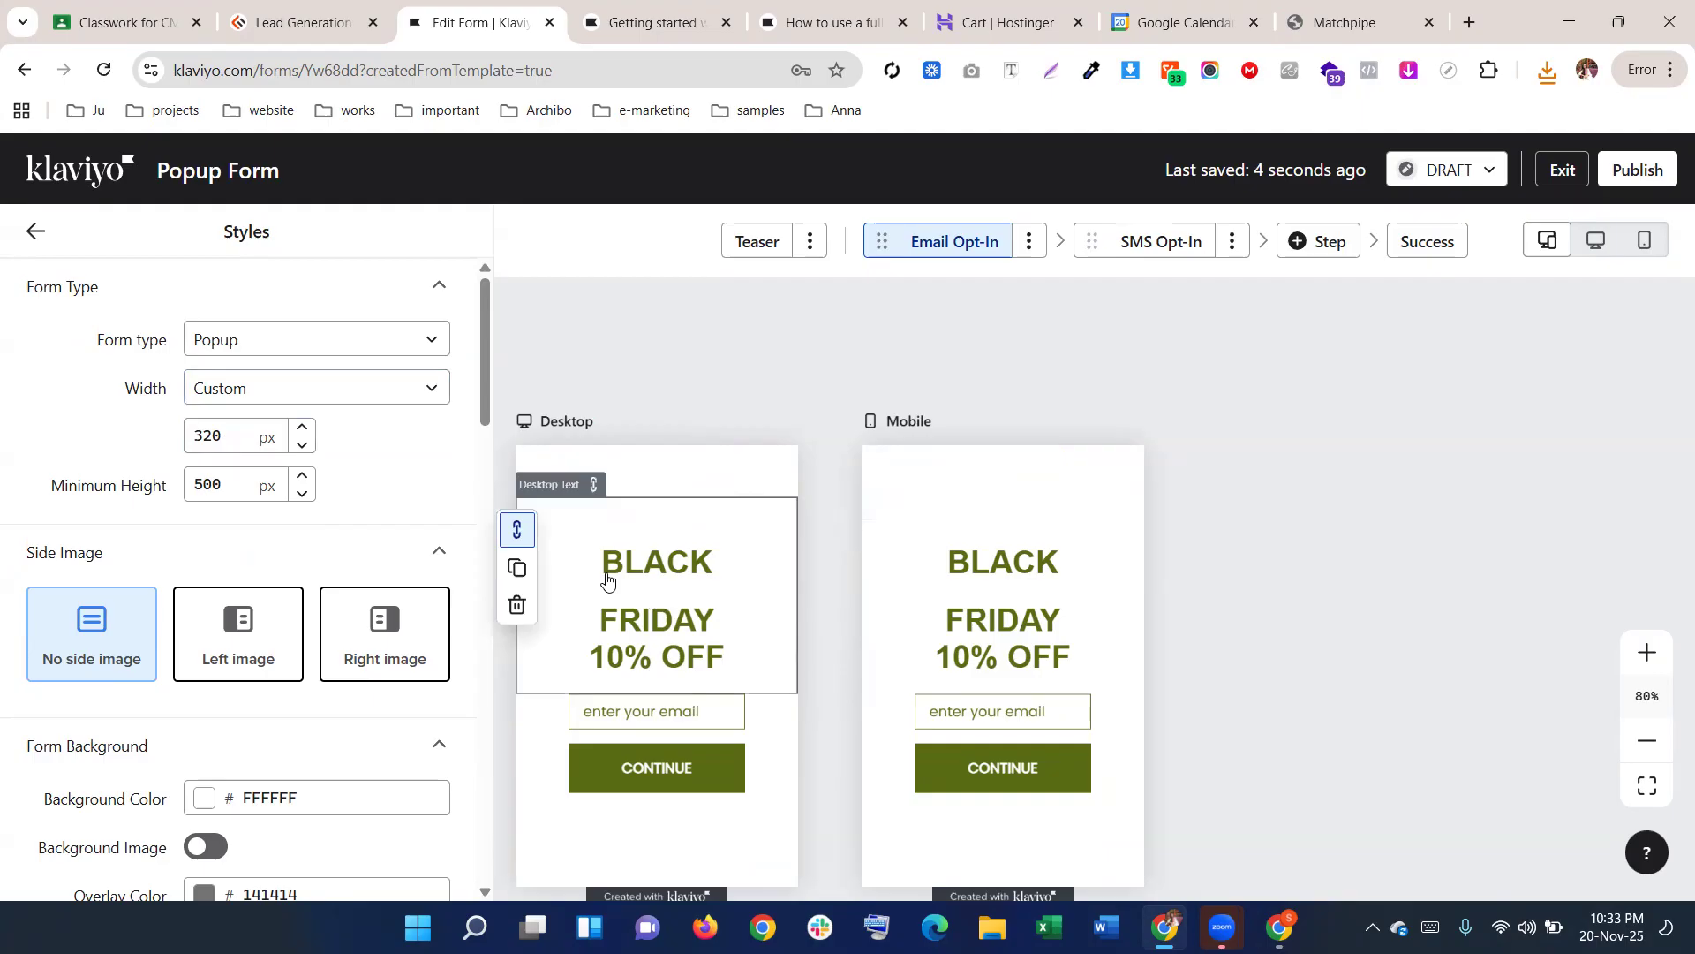
pyautogui.doubleClick(226, 430)
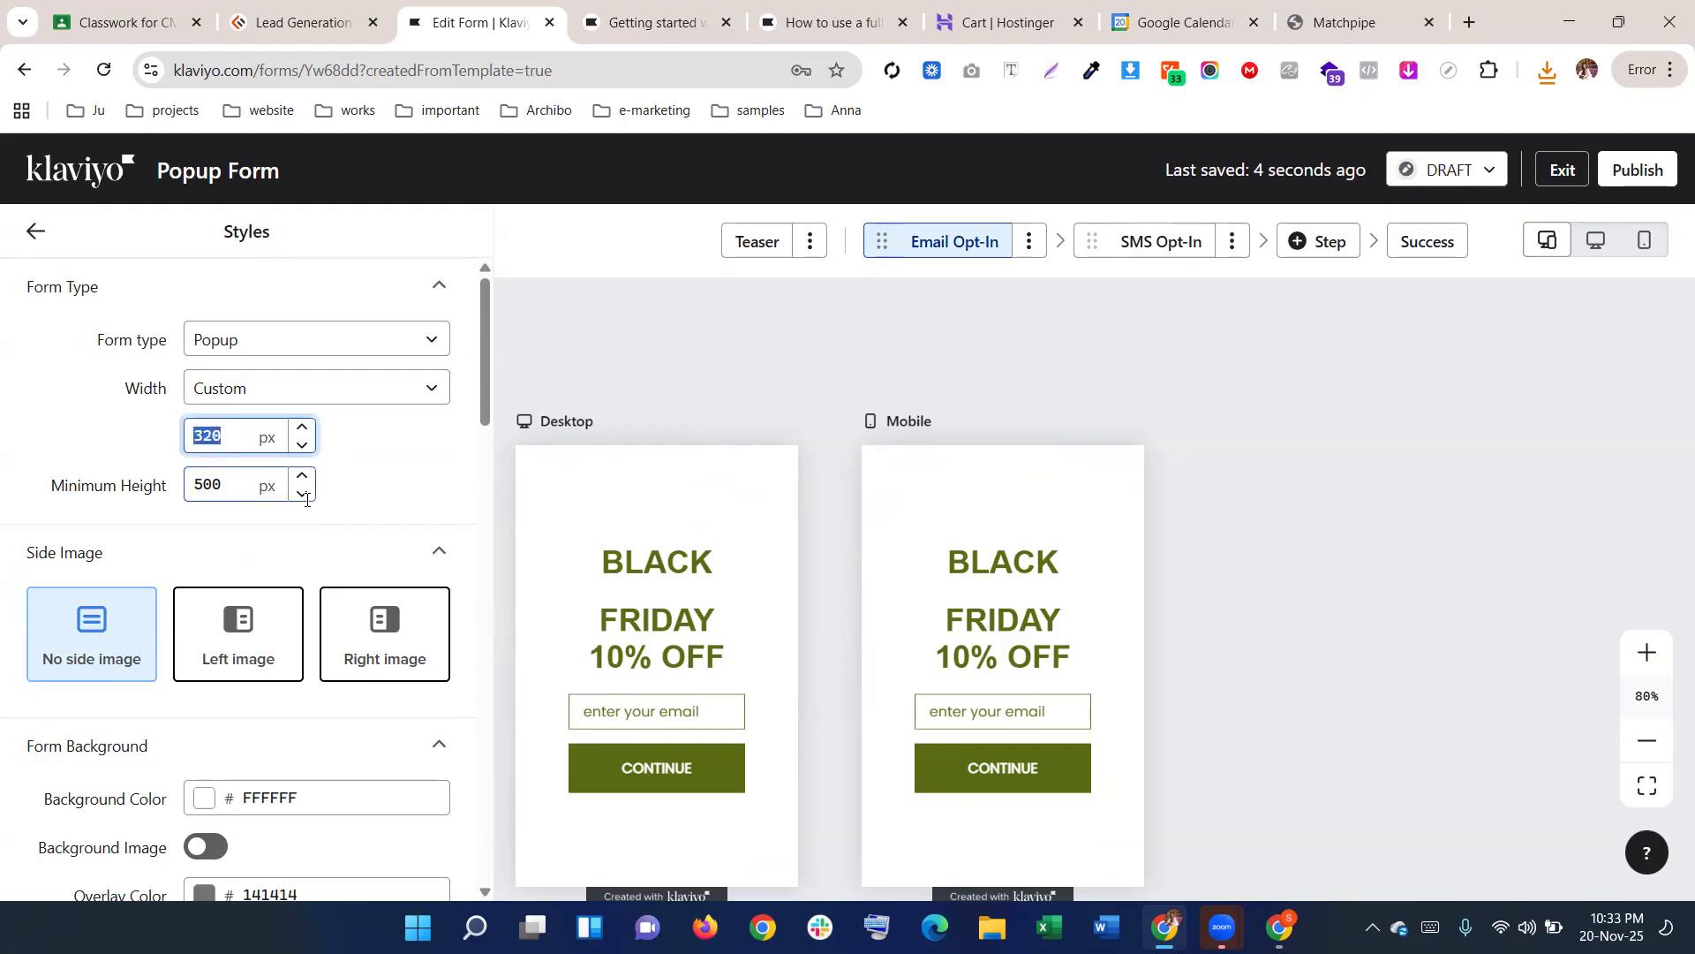
pyautogui.scroll(-3, 610, 459)
pyautogui.scroll(1, 600, 453)
pyautogui.scroll(1, 600, 459)
pyautogui.scroll(-2, 606, 529)
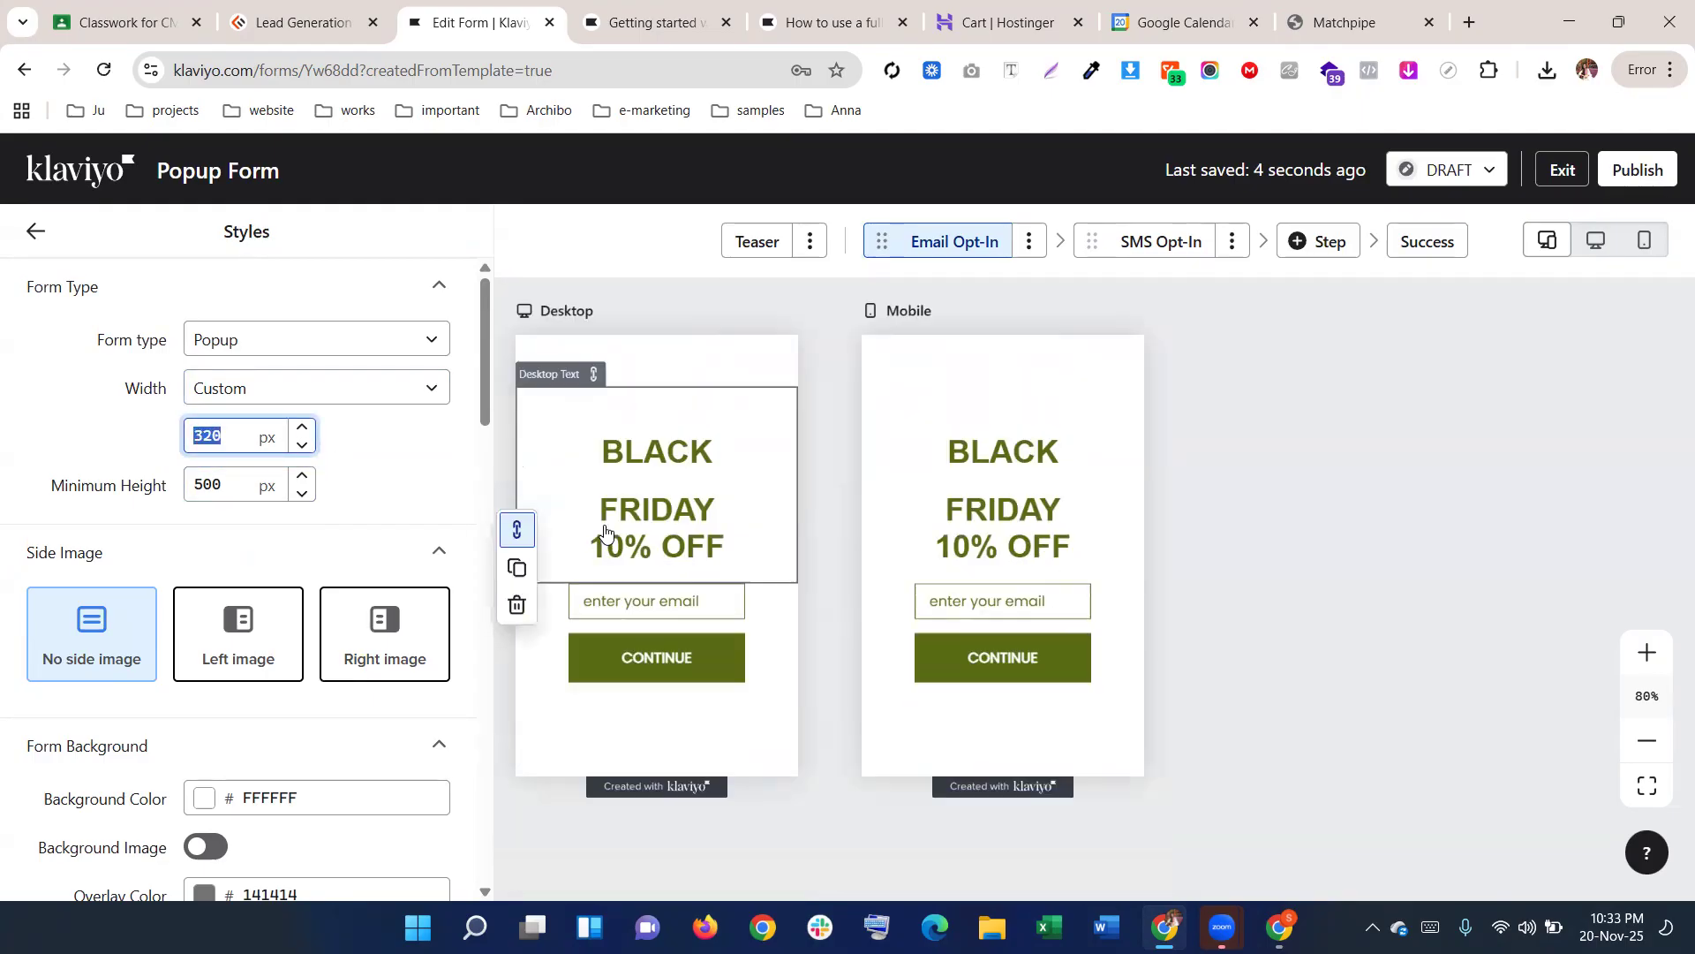
pyautogui.moveTo(1367, 7); pyautogui.dragTo(658, 14)
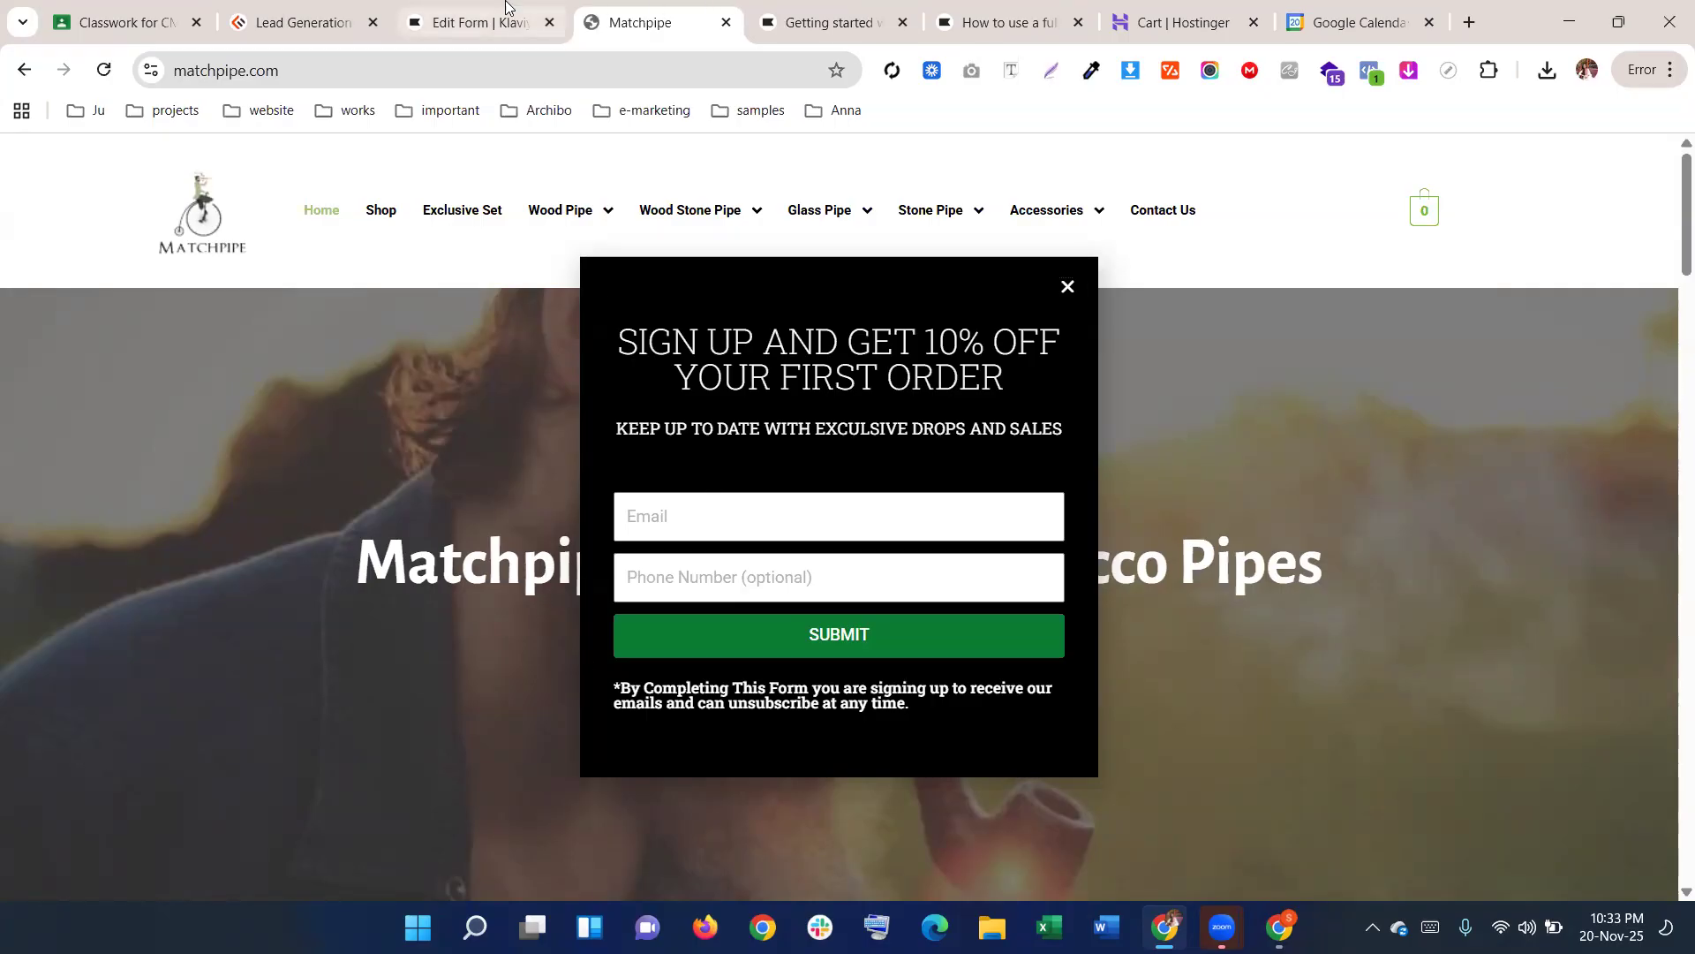
pyautogui.click(476, 22)
pyautogui.moveTo(239, 430); pyautogui.dragTo(169, 409)
pyautogui.write('450')
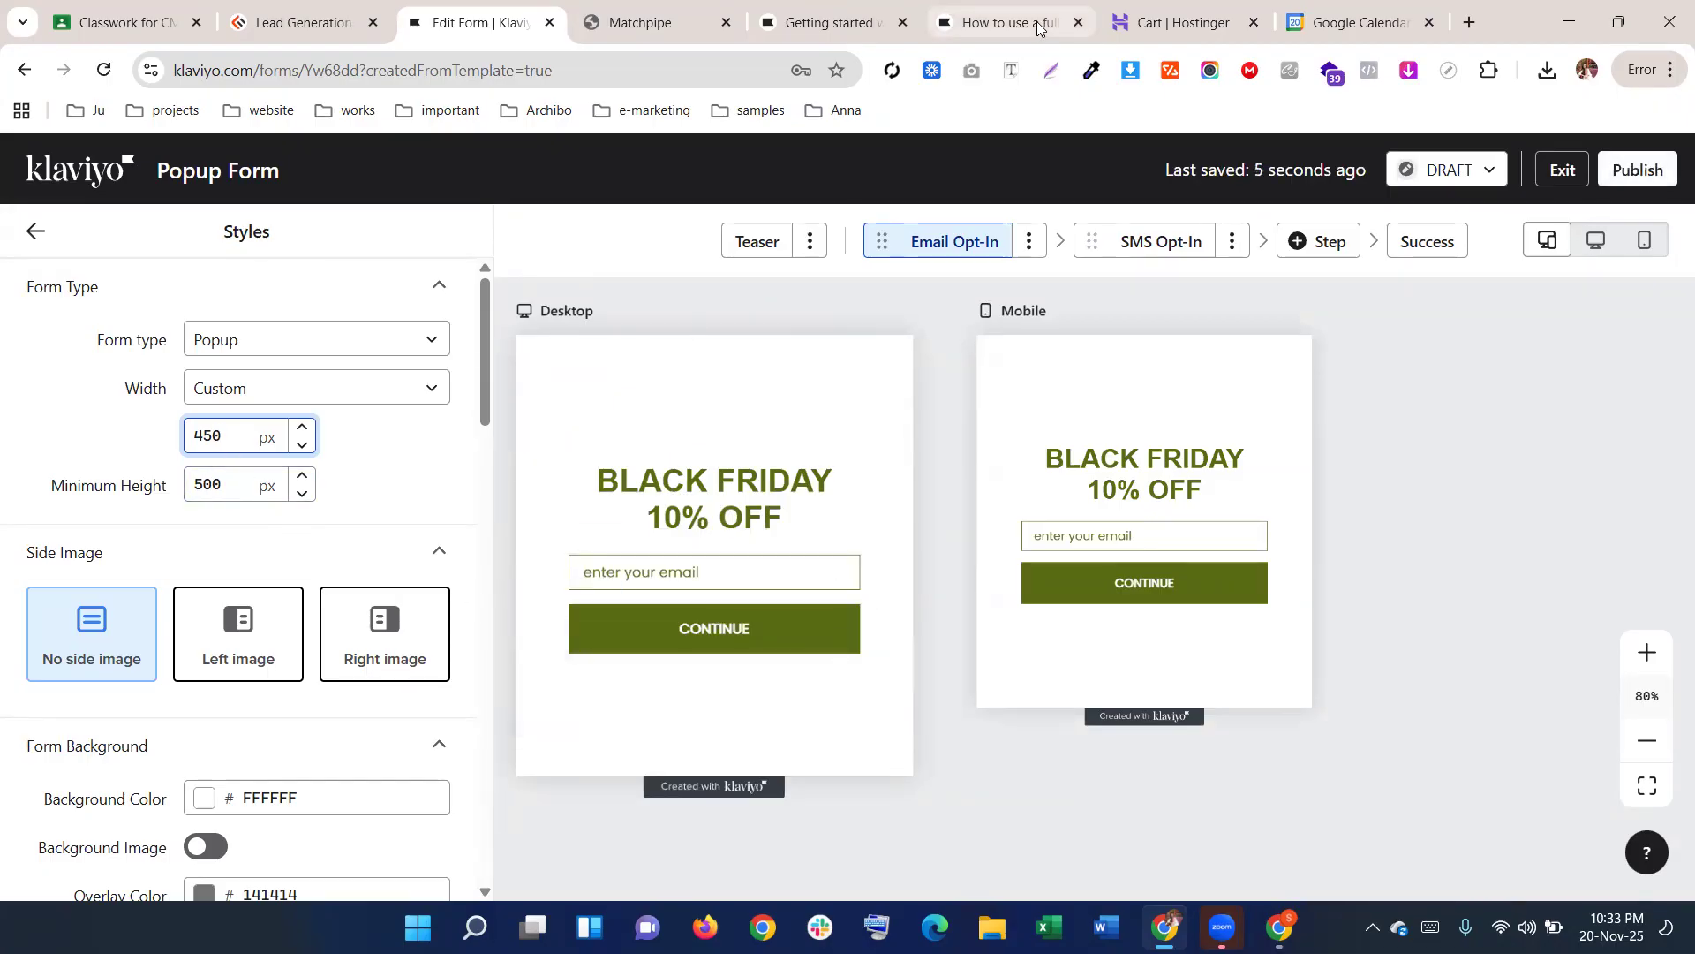
# Search 'ruler chrome', check the Page Ruler extension listing, then return to the Matchpipe tab
pyautogui.click(1470, 21)
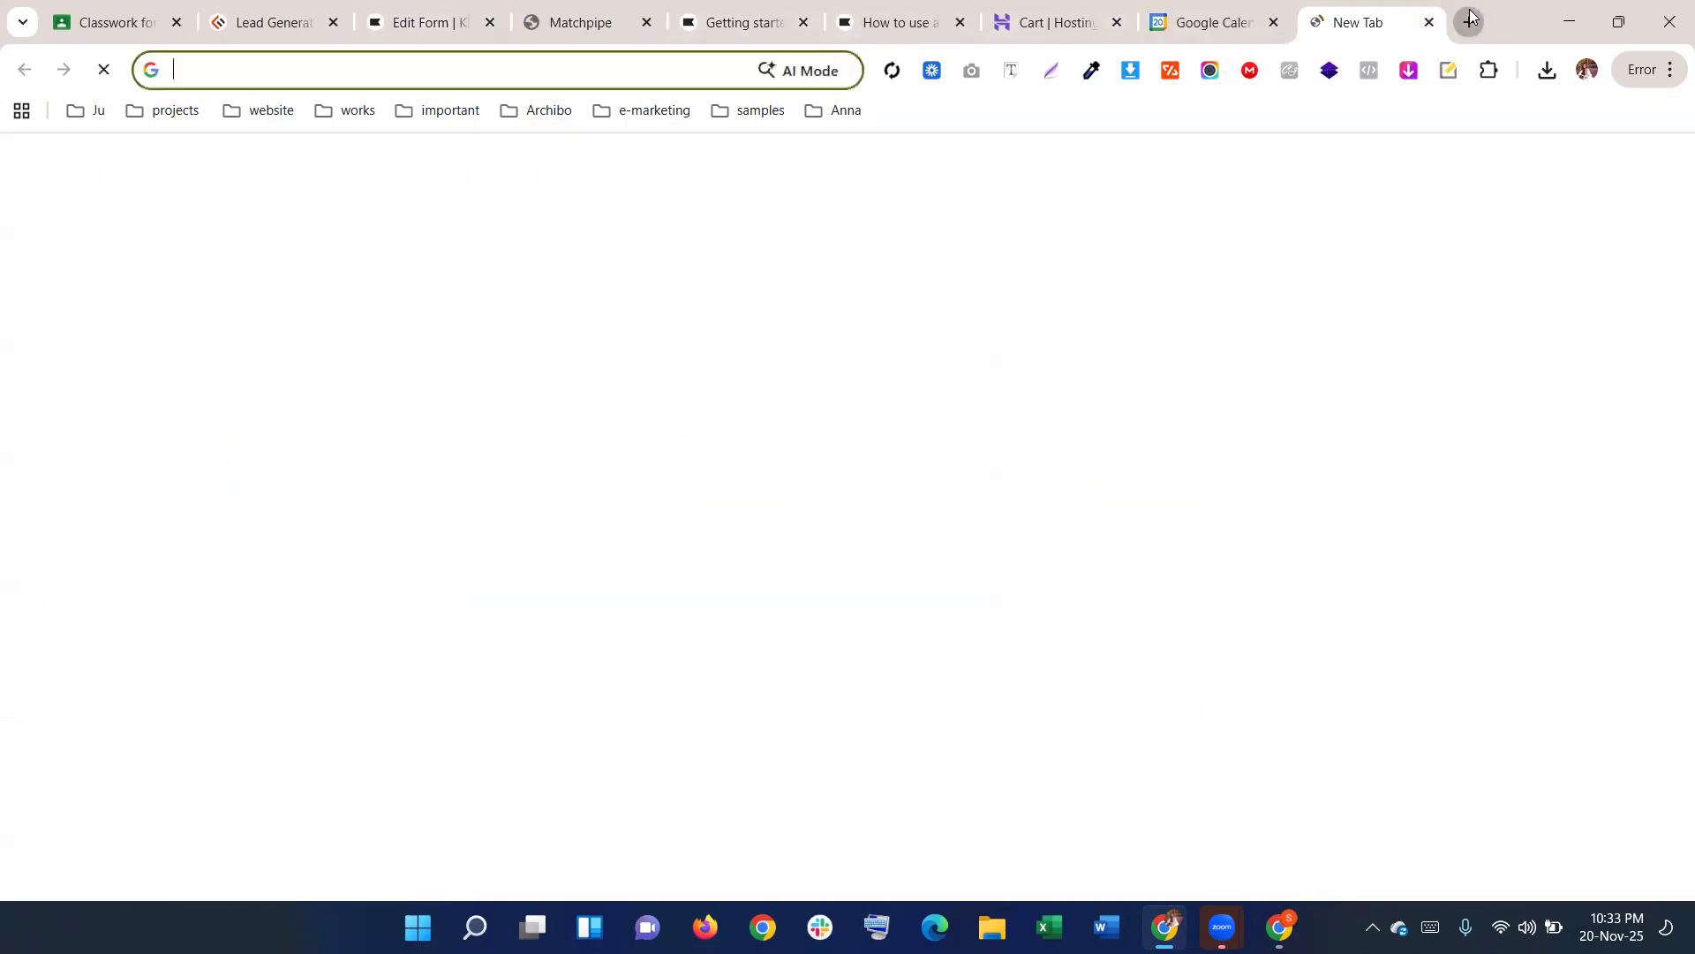
pyautogui.write('ru')
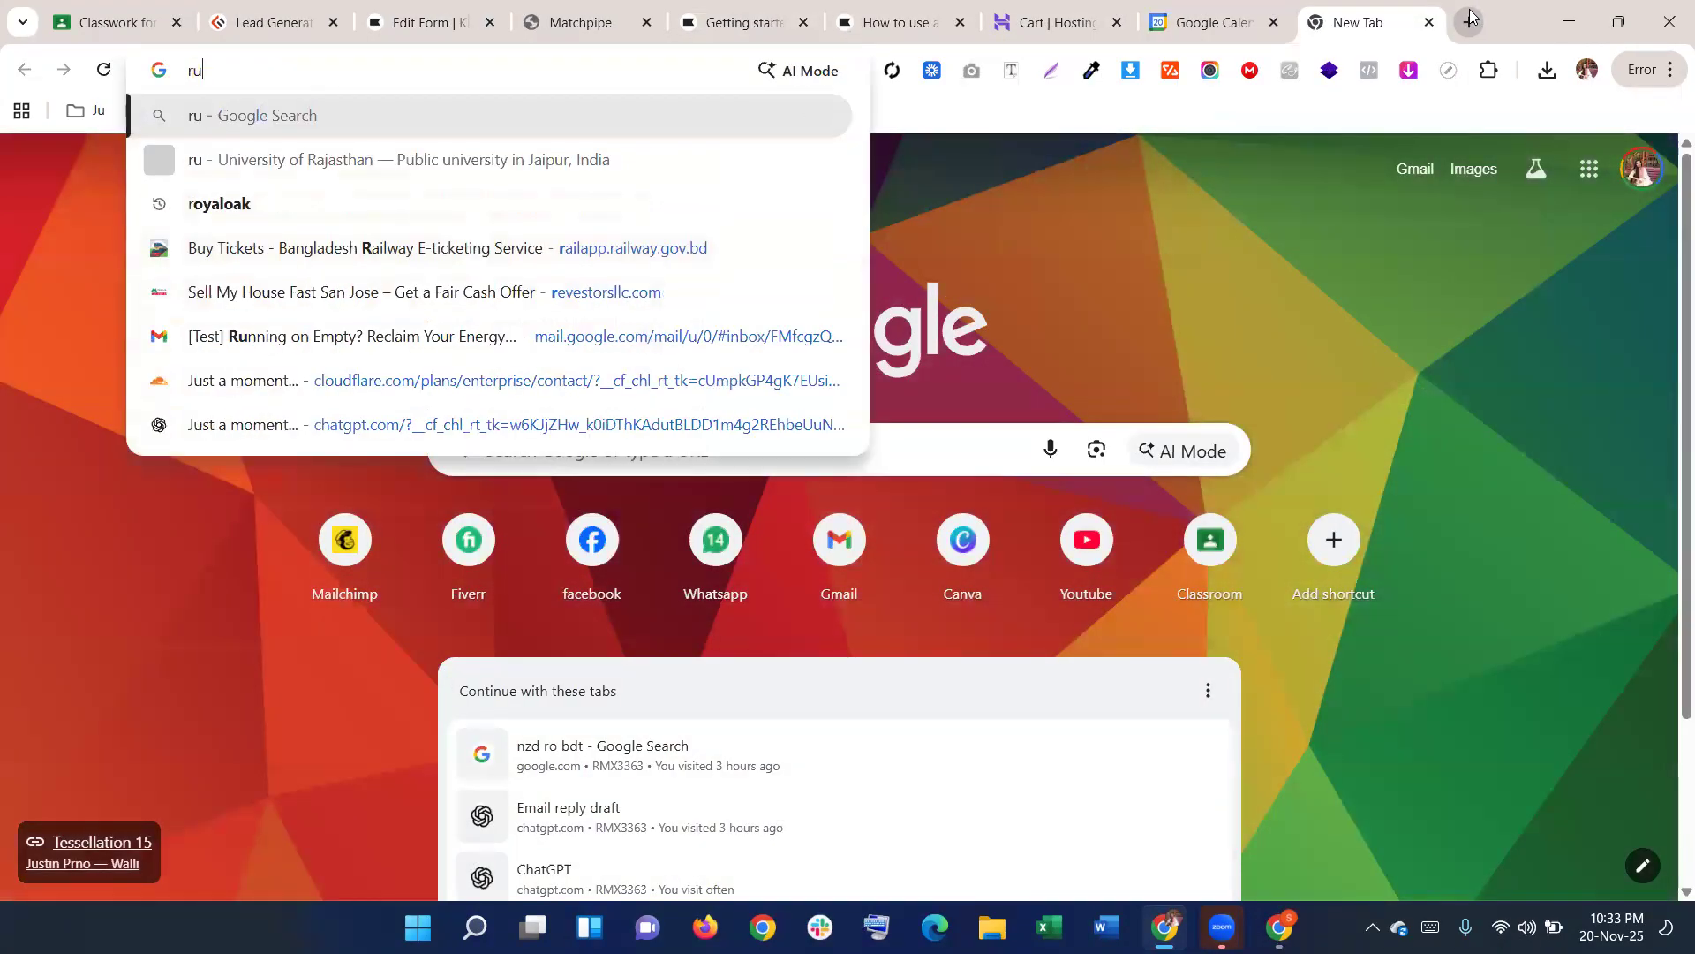
pyautogui.write('ler chrome')
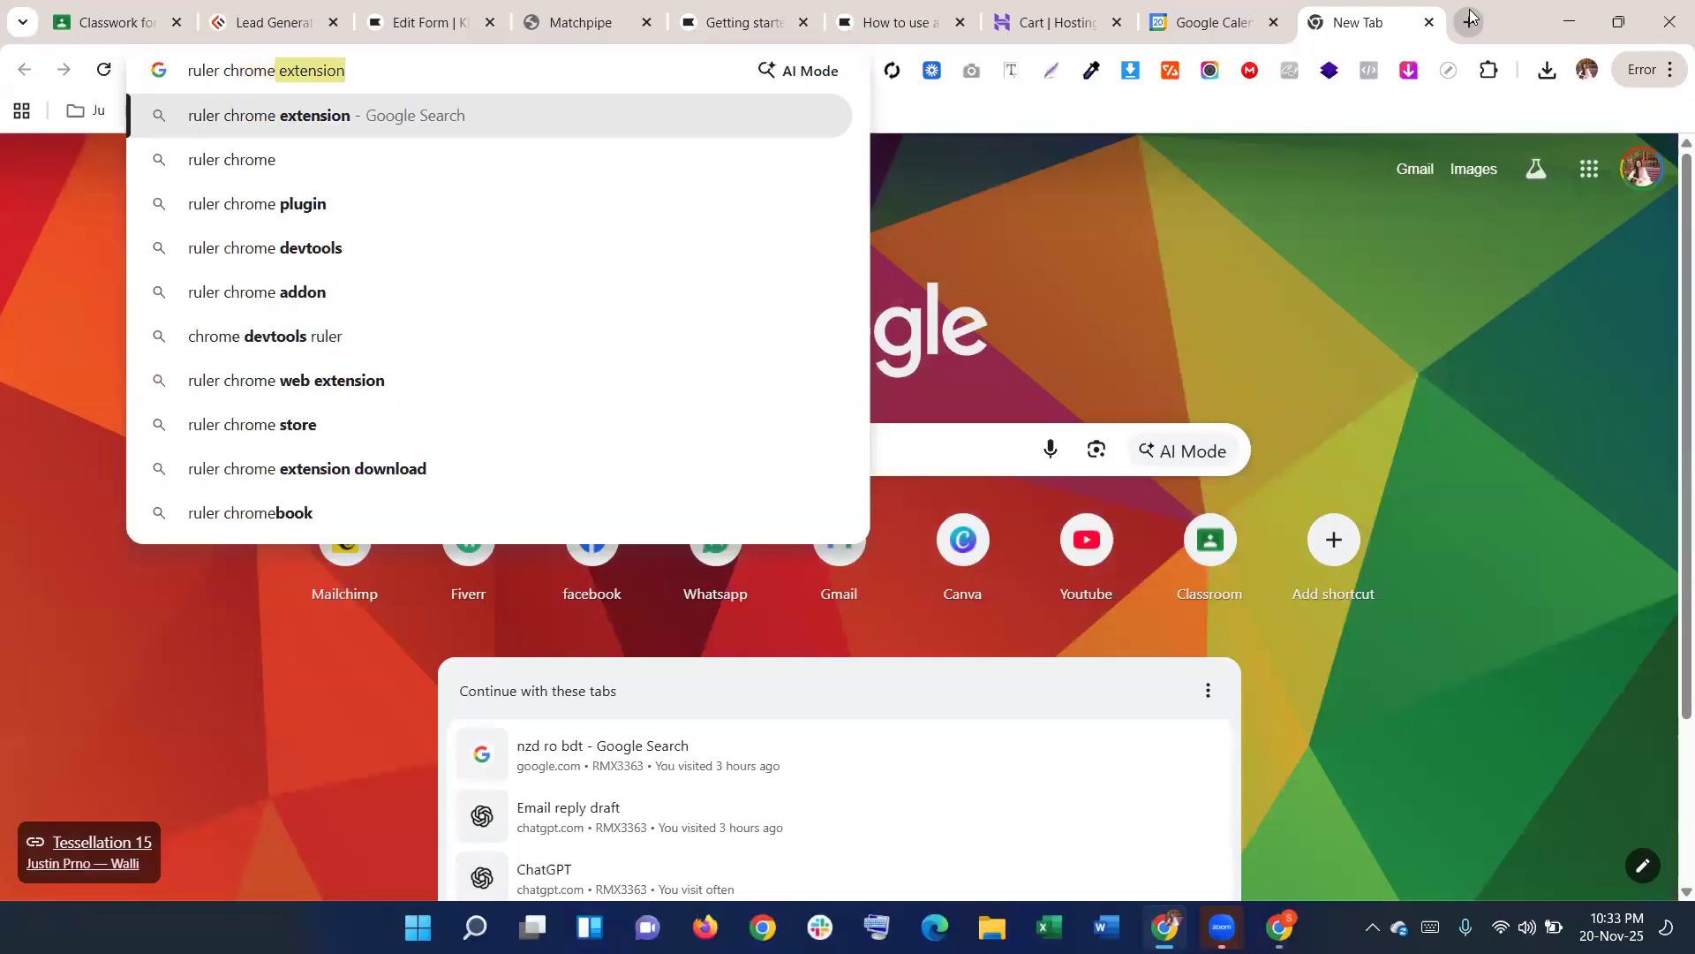
pyautogui.press('Return')
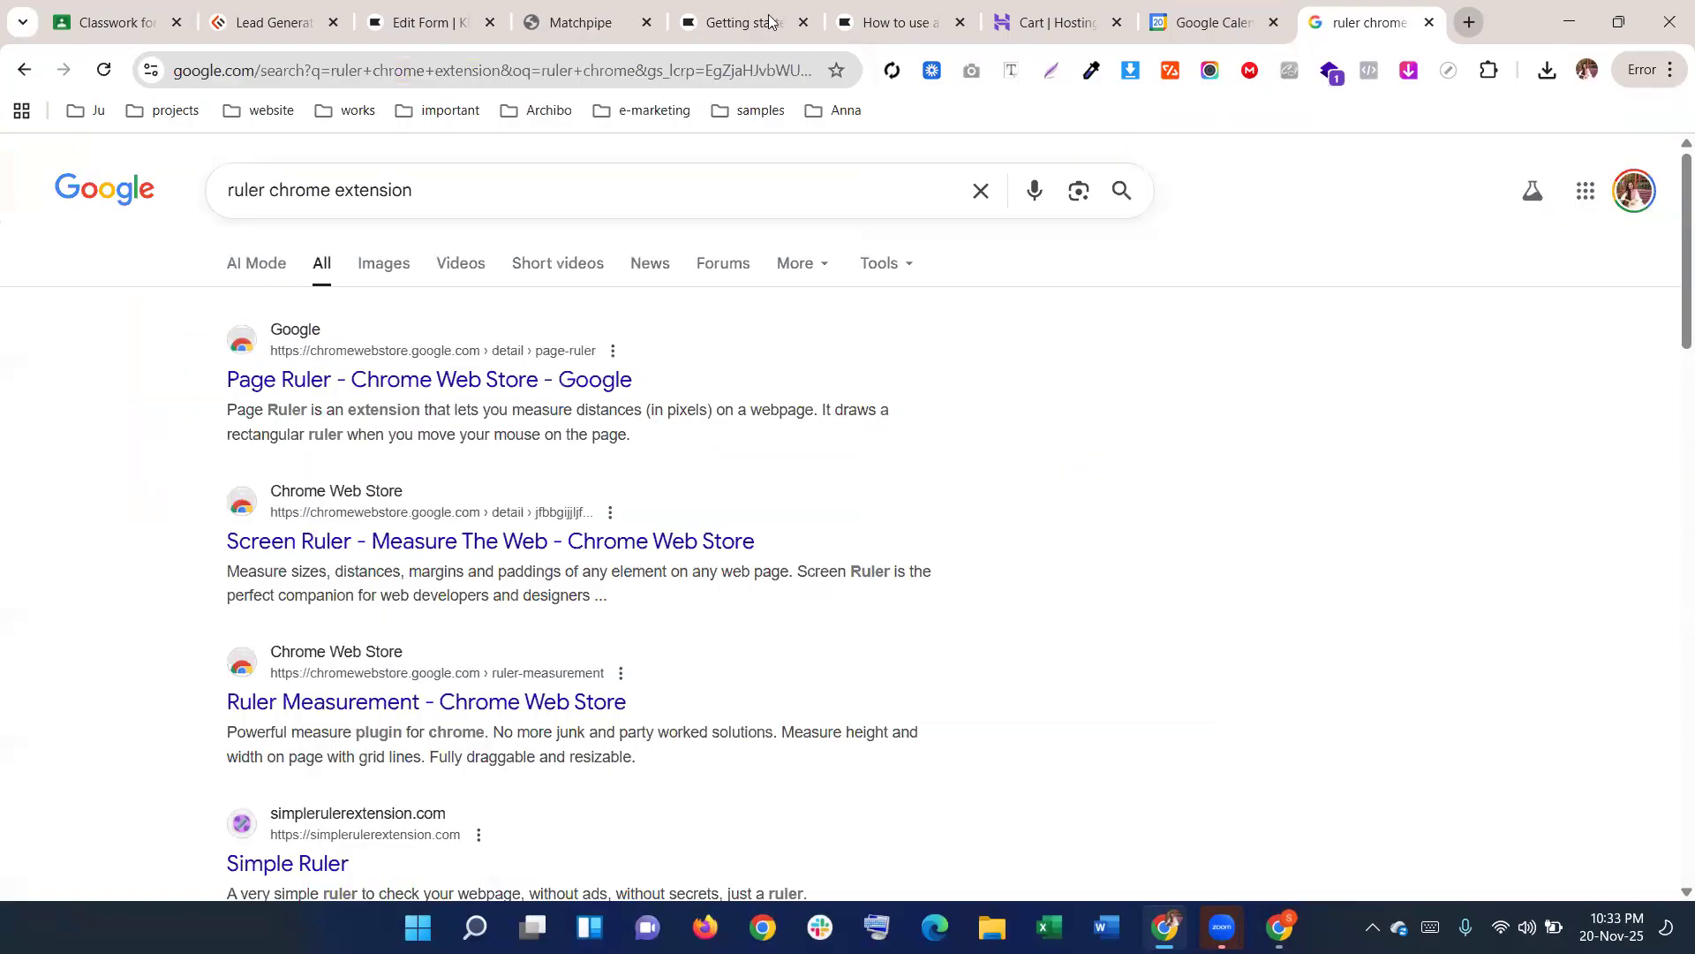
pyautogui.click(321, 392)
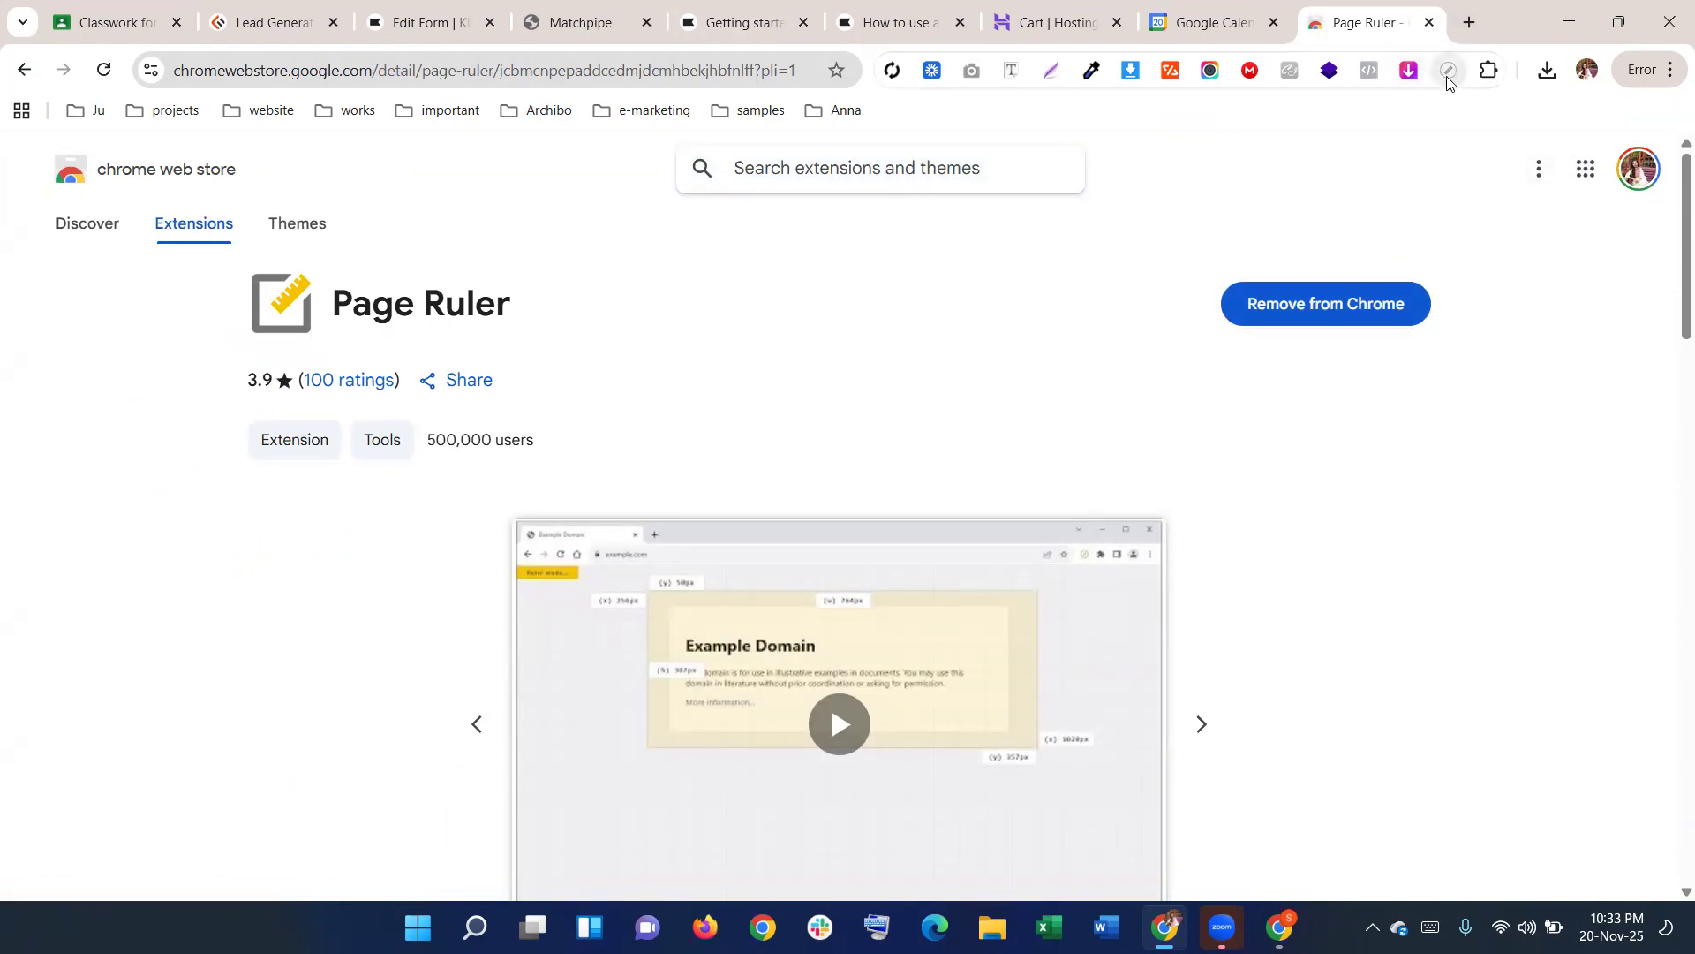
pyautogui.click(1429, 22)
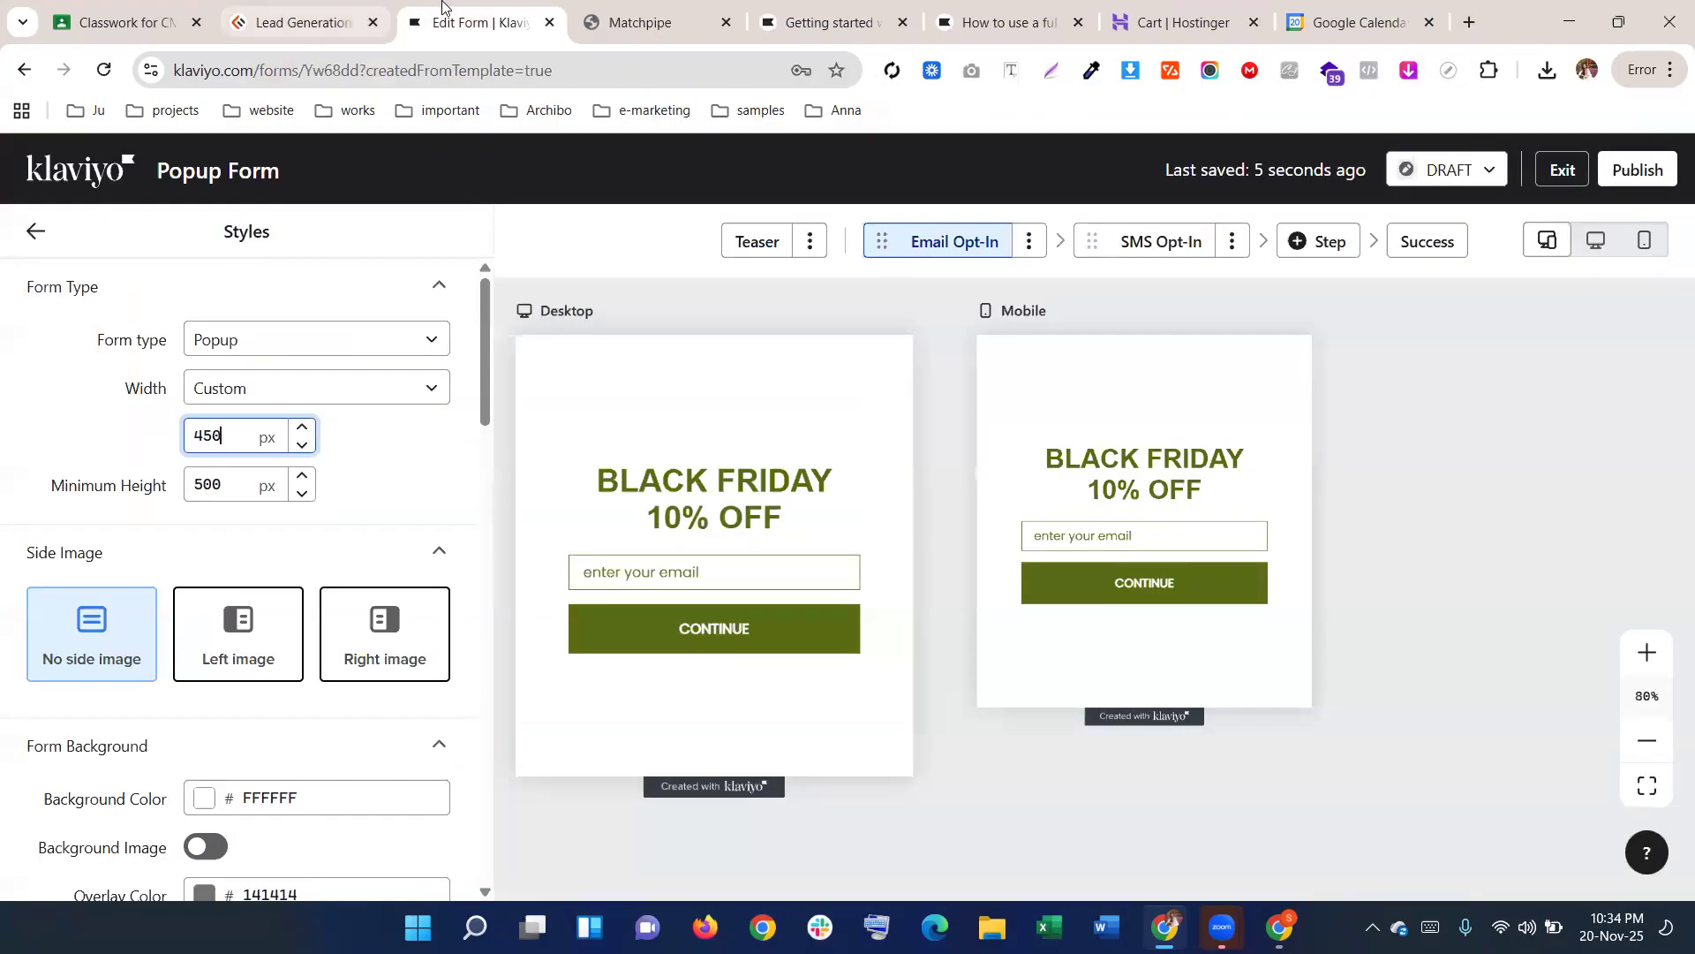
pyautogui.click(693, 9)
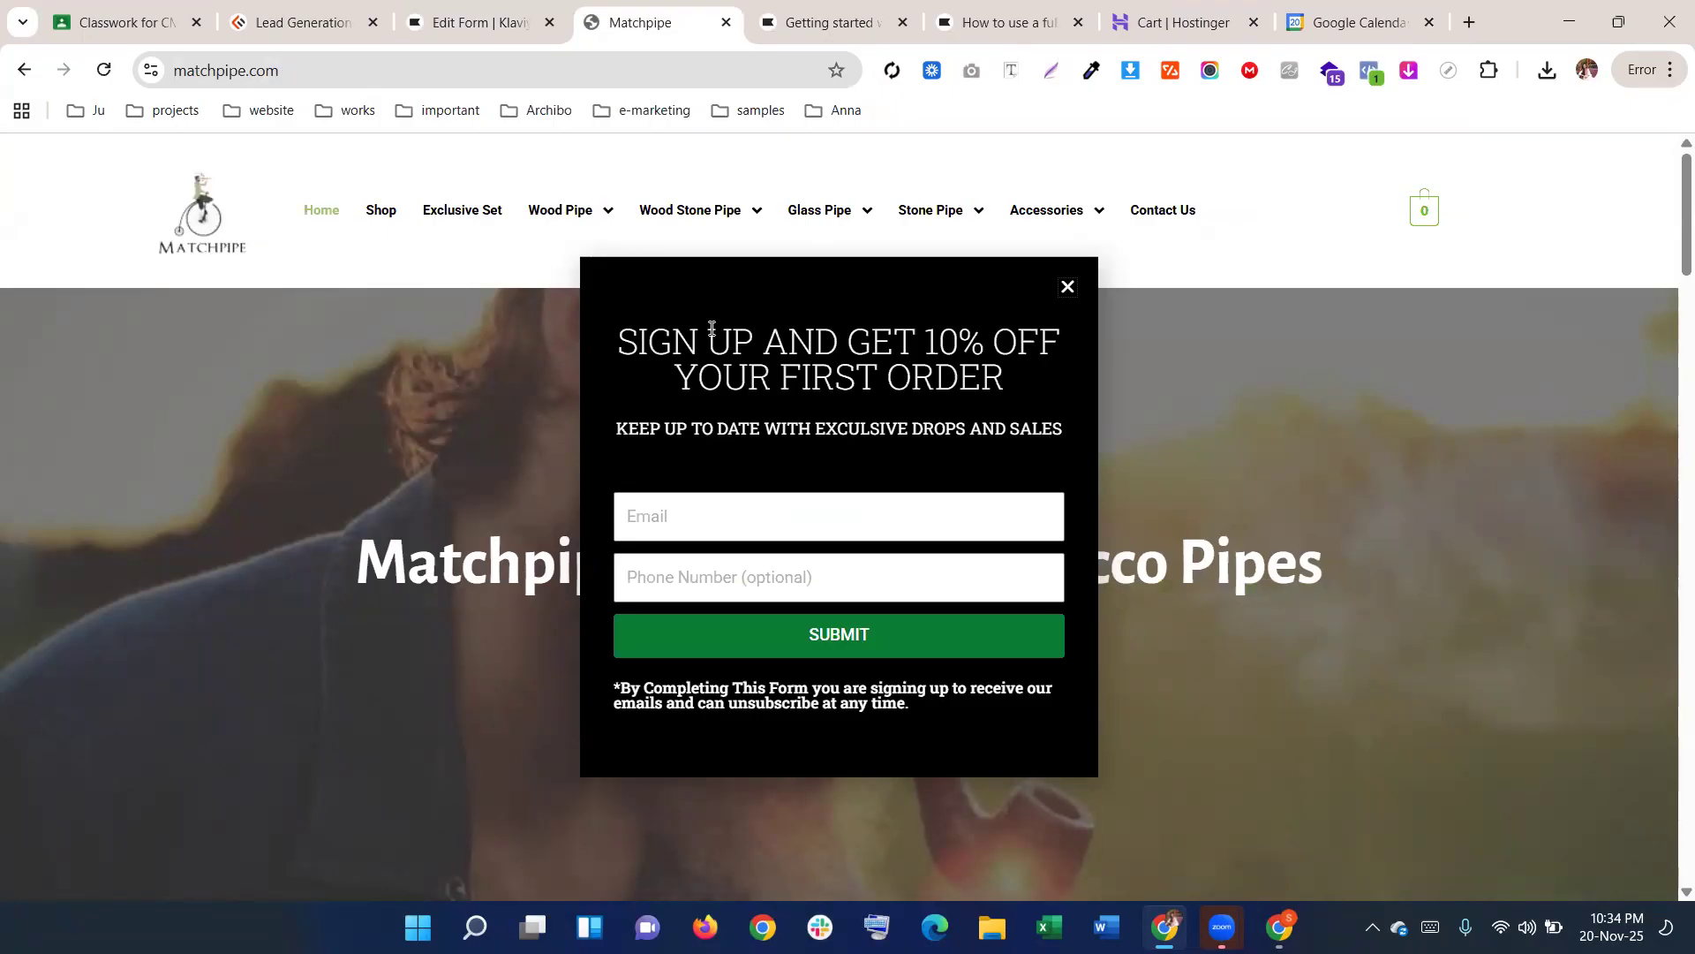
# Measure the Matchpipe popup as 468 px wide and set the Klaviyo form width to 468
pyautogui.click(1448, 69)
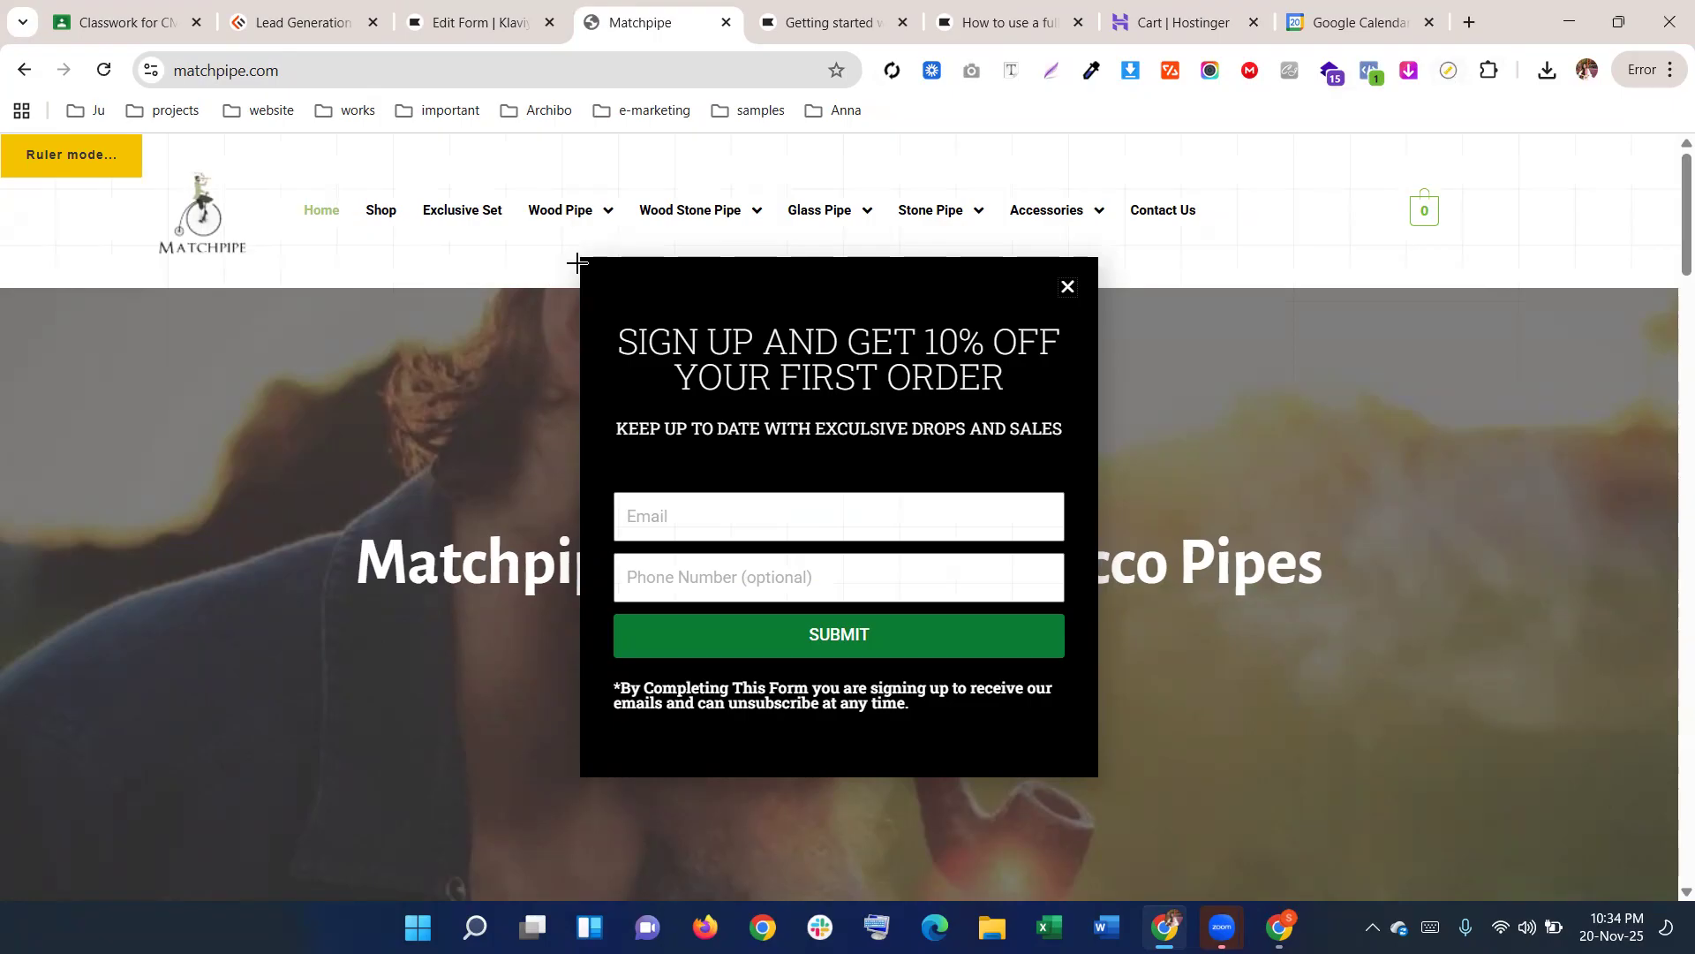
pyautogui.moveTo(580, 261); pyautogui.dragTo(1094, 263)
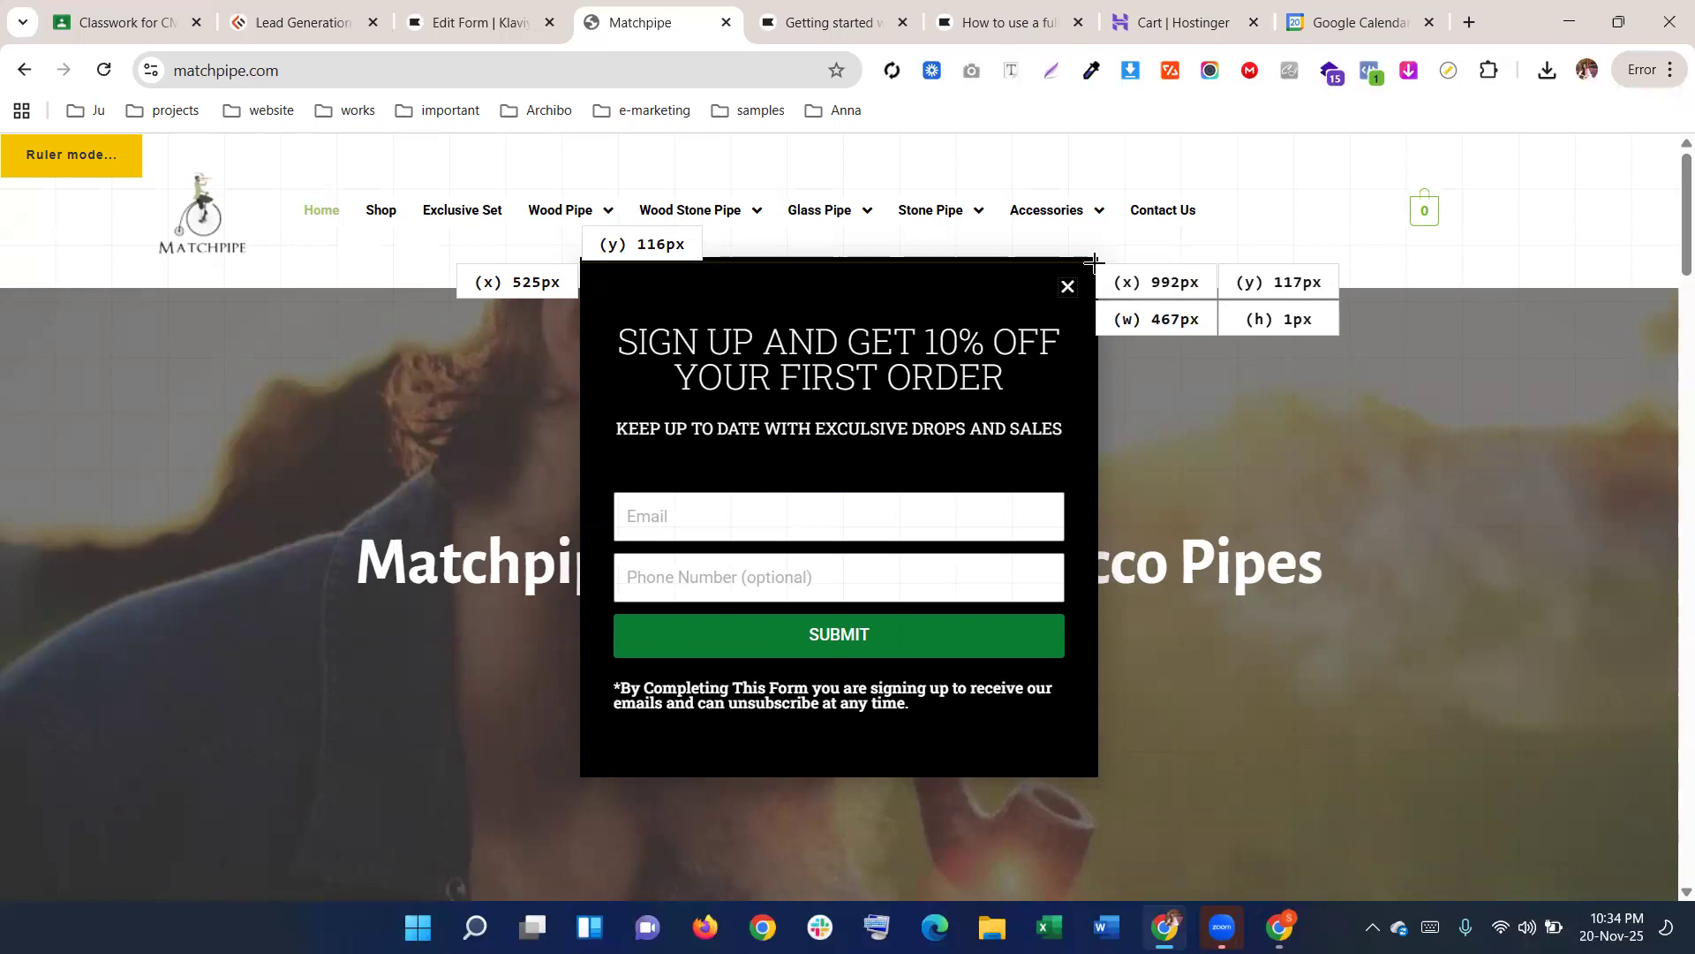
pyautogui.moveTo(1094, 263); pyautogui.dragTo(1095, 263)
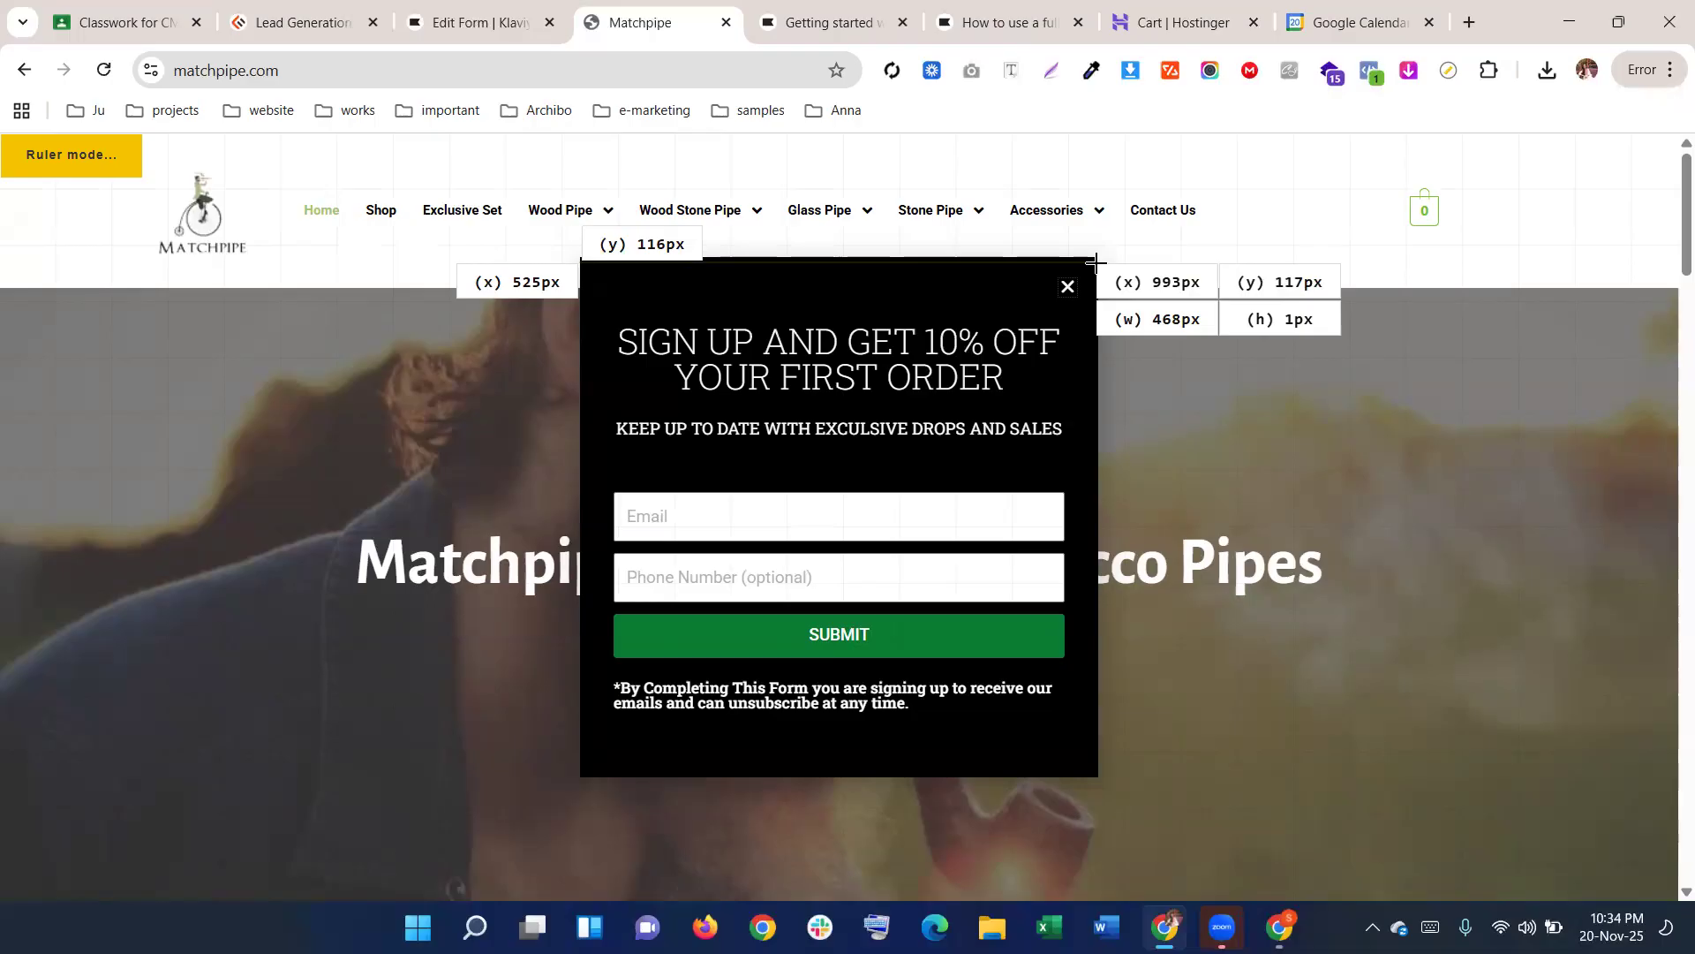
pyautogui.moveTo(1096, 263); pyautogui.dragTo(1096, 263)
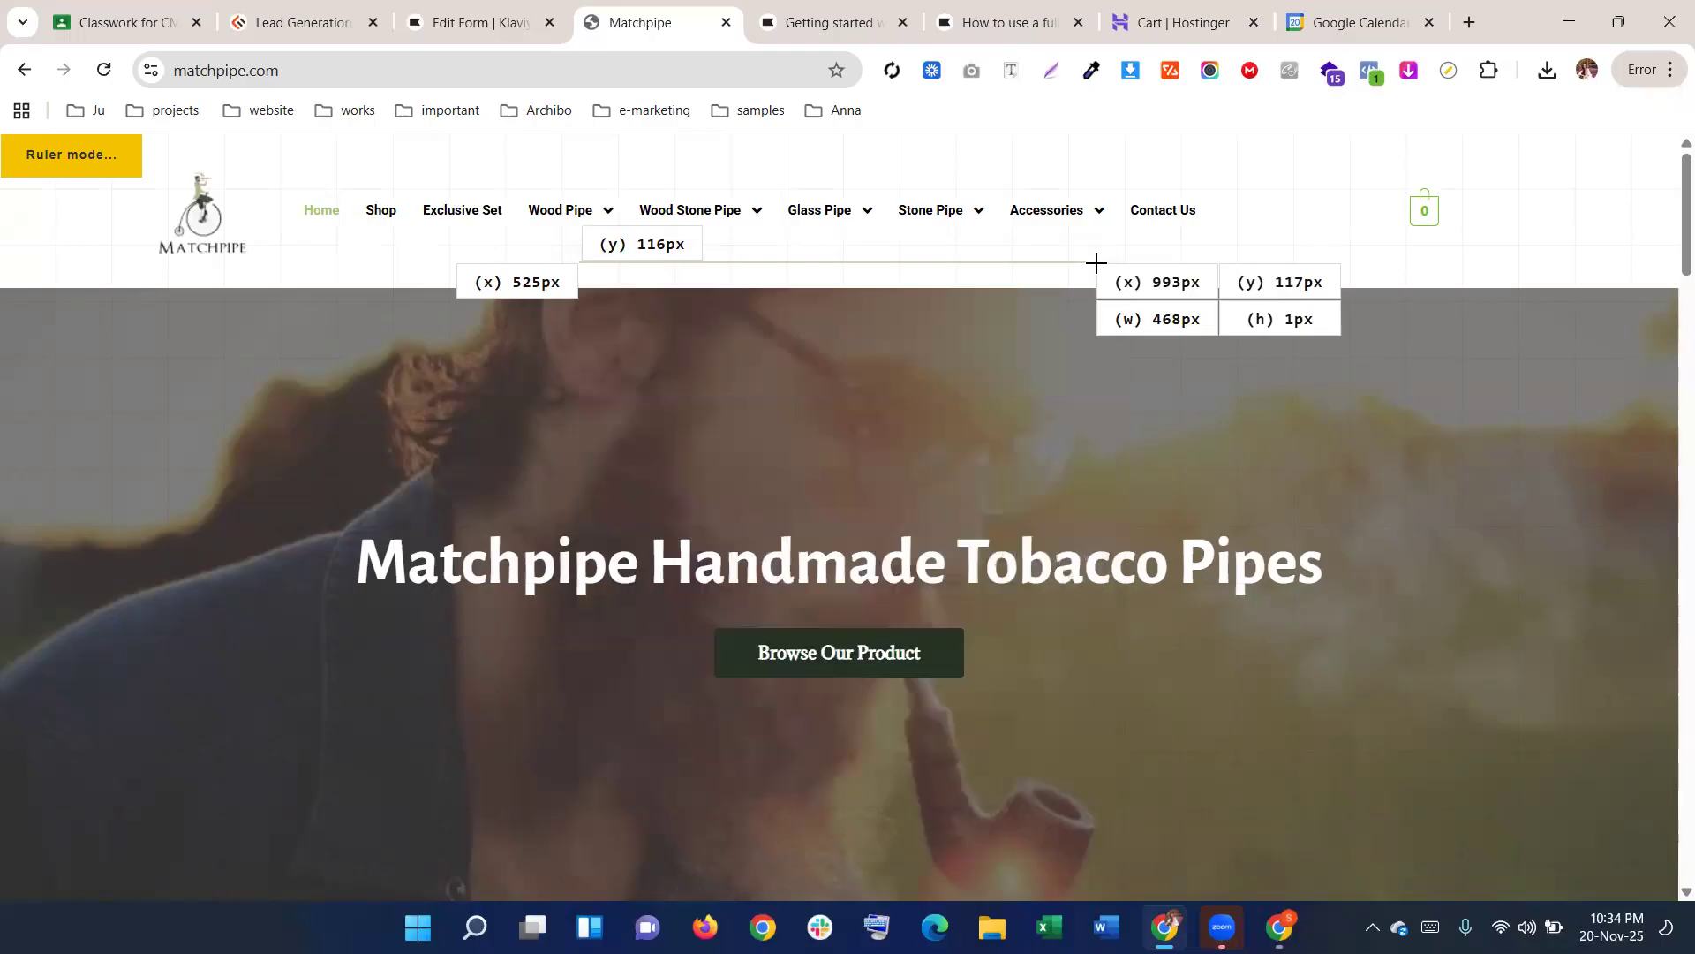
pyautogui.click(495, 20)
pyautogui.moveTo(249, 433); pyautogui.dragTo(208, 433)
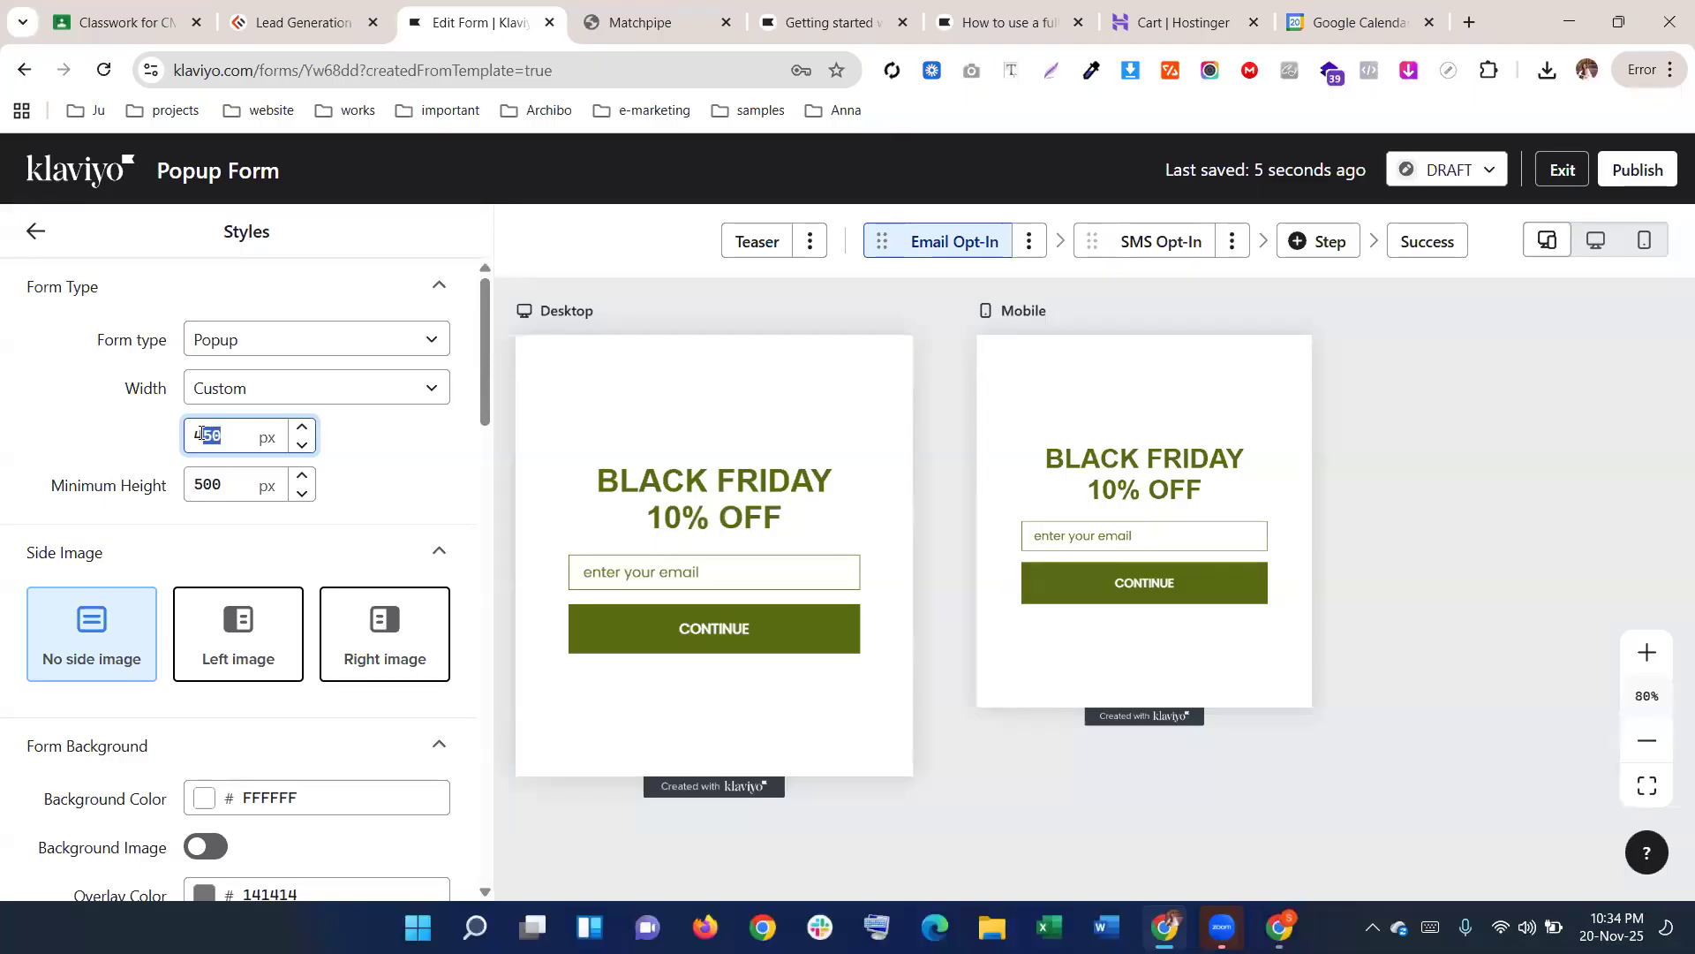
pyautogui.write('68')
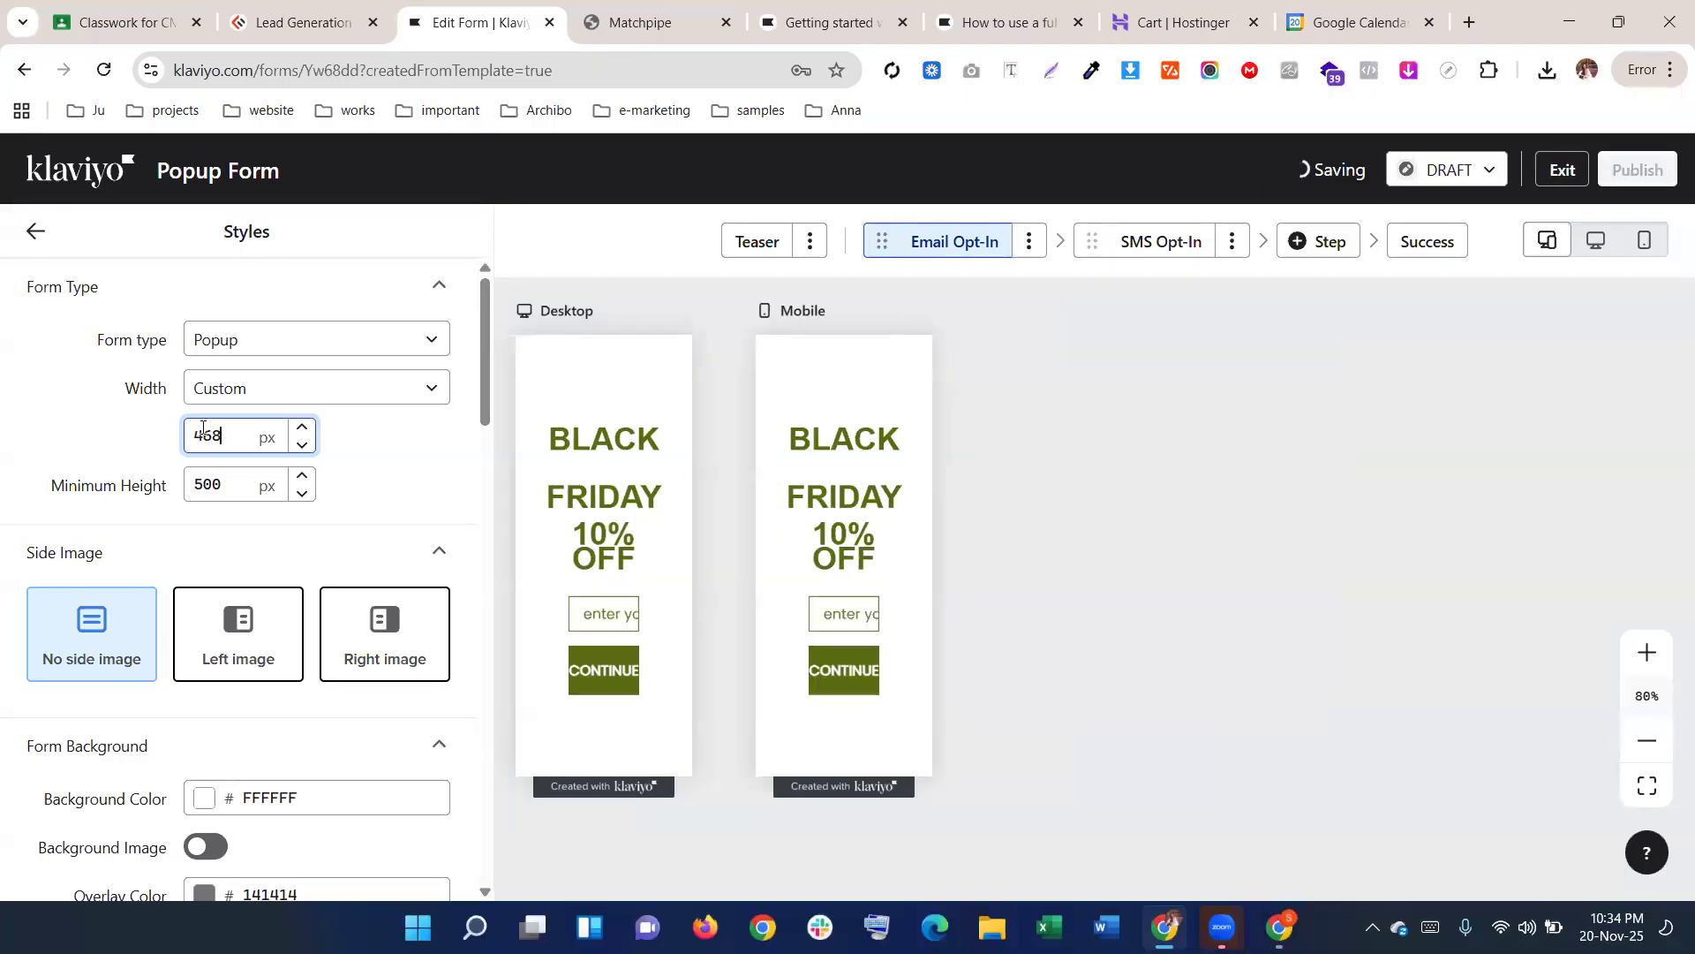
# Measure the Matchpipe popup's height with the page ruler
pyautogui.click(649, 21)
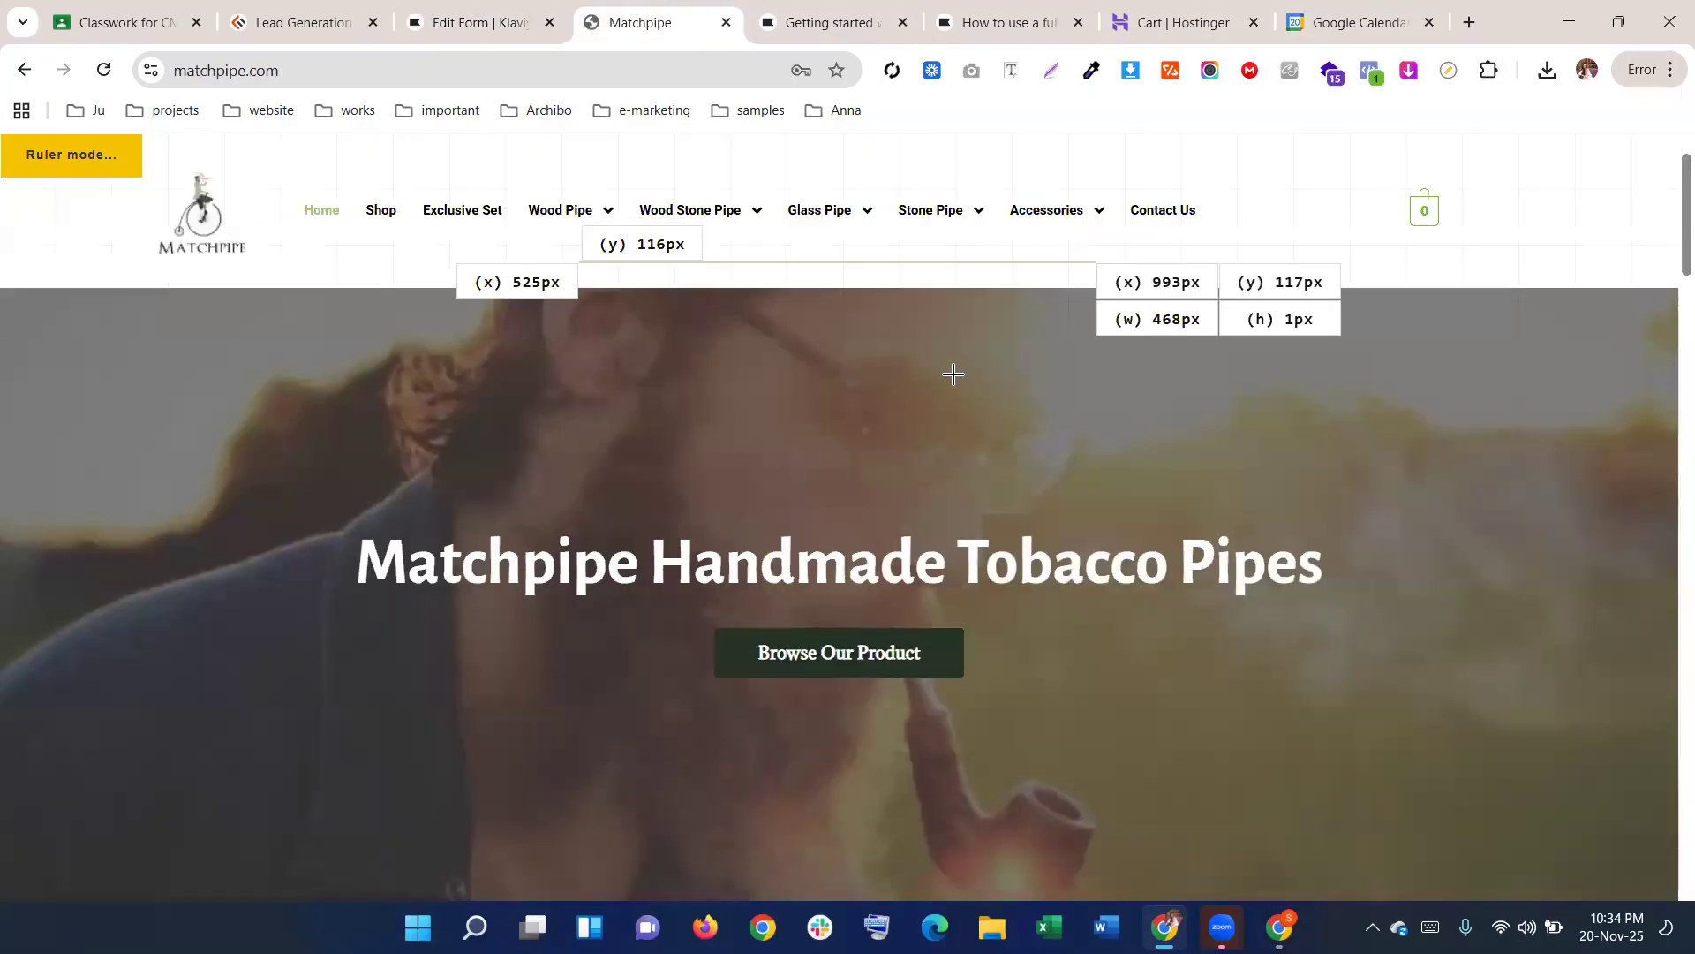
pyautogui.click(1277, 159)
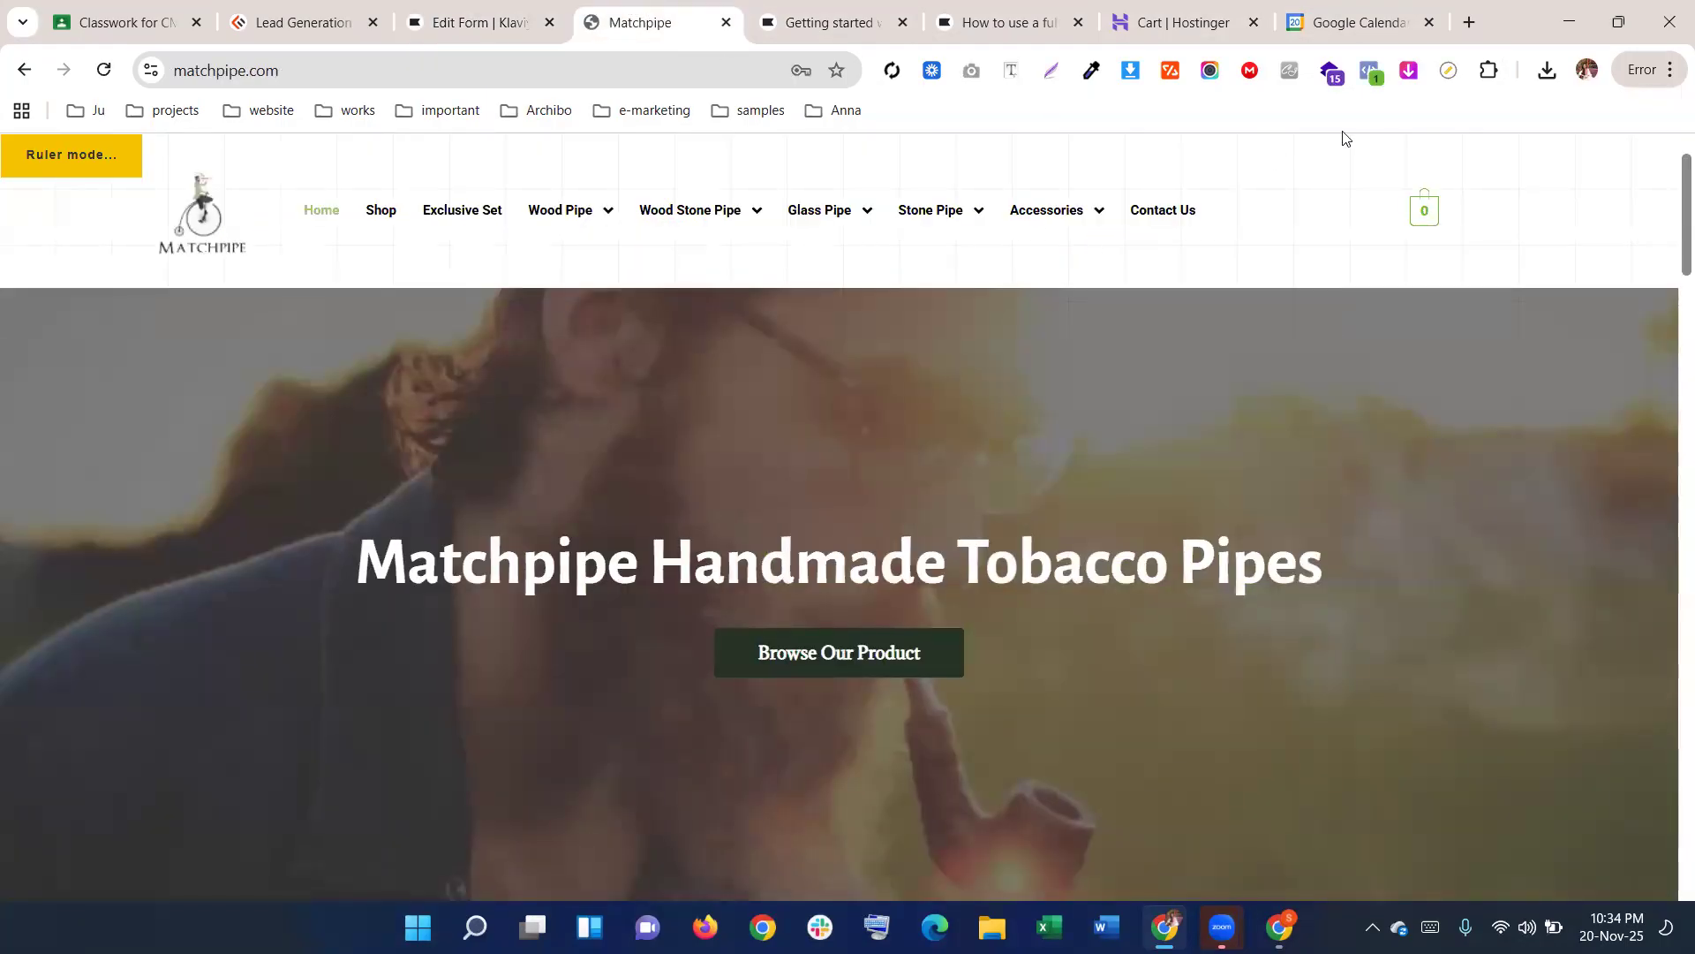
pyautogui.scroll(-5, 318, 236)
pyautogui.scroll(5, 435, 378)
pyautogui.press('Escape')
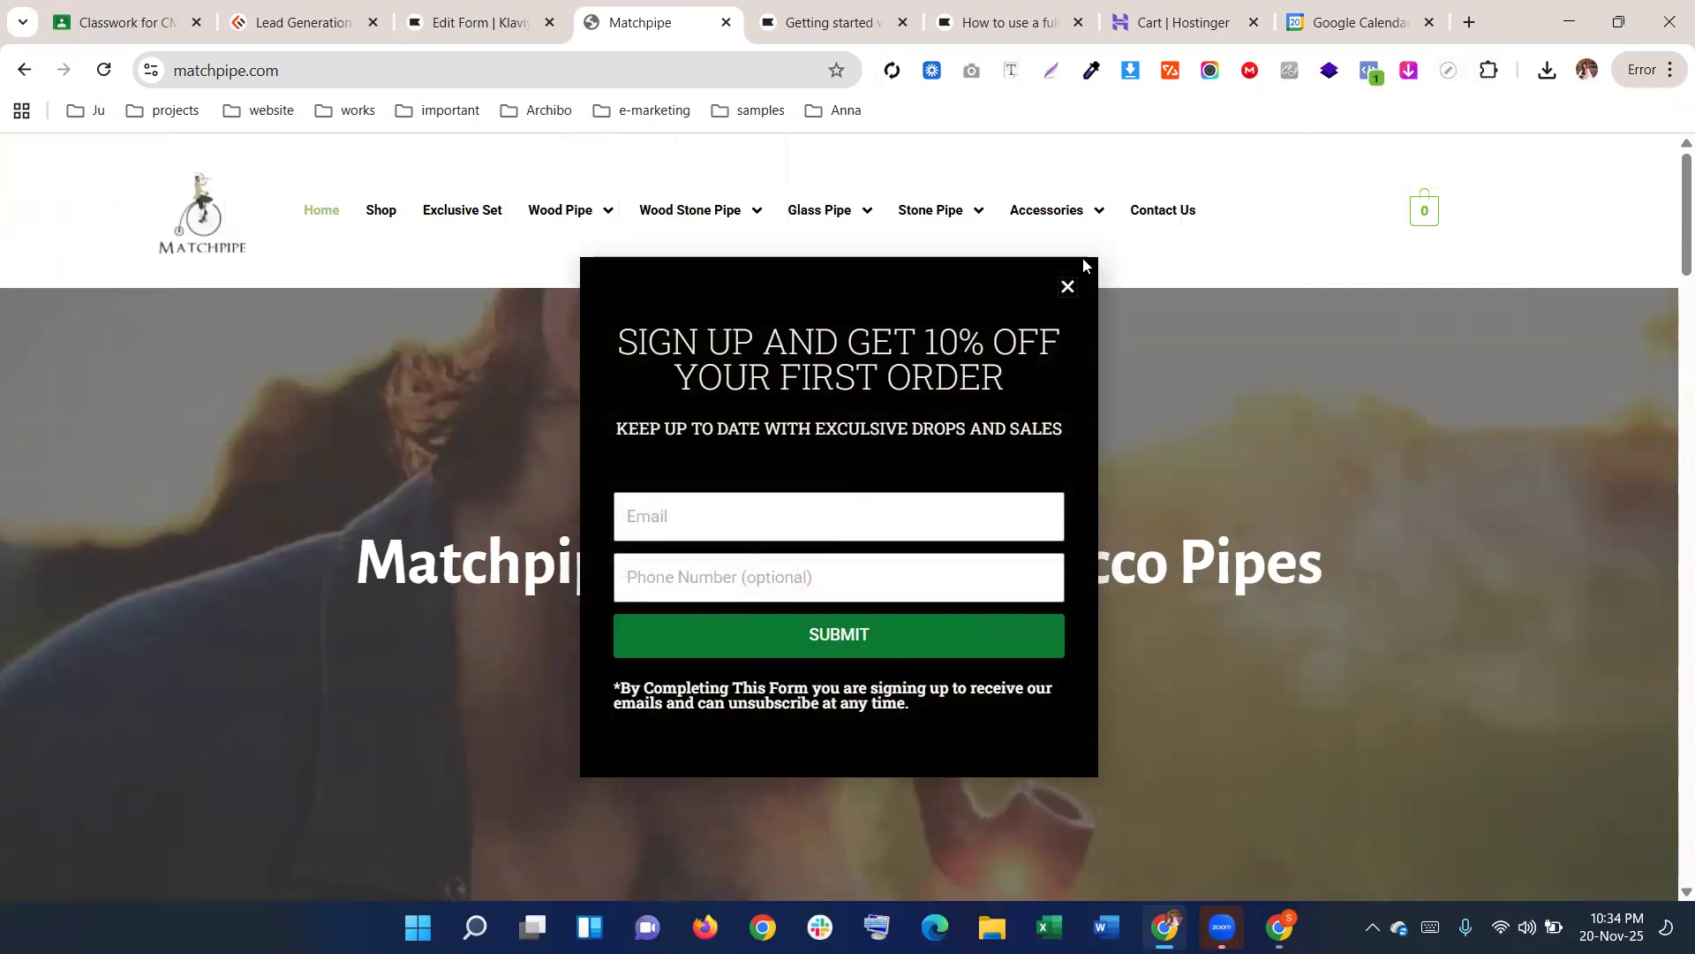
pyautogui.click(1448, 71)
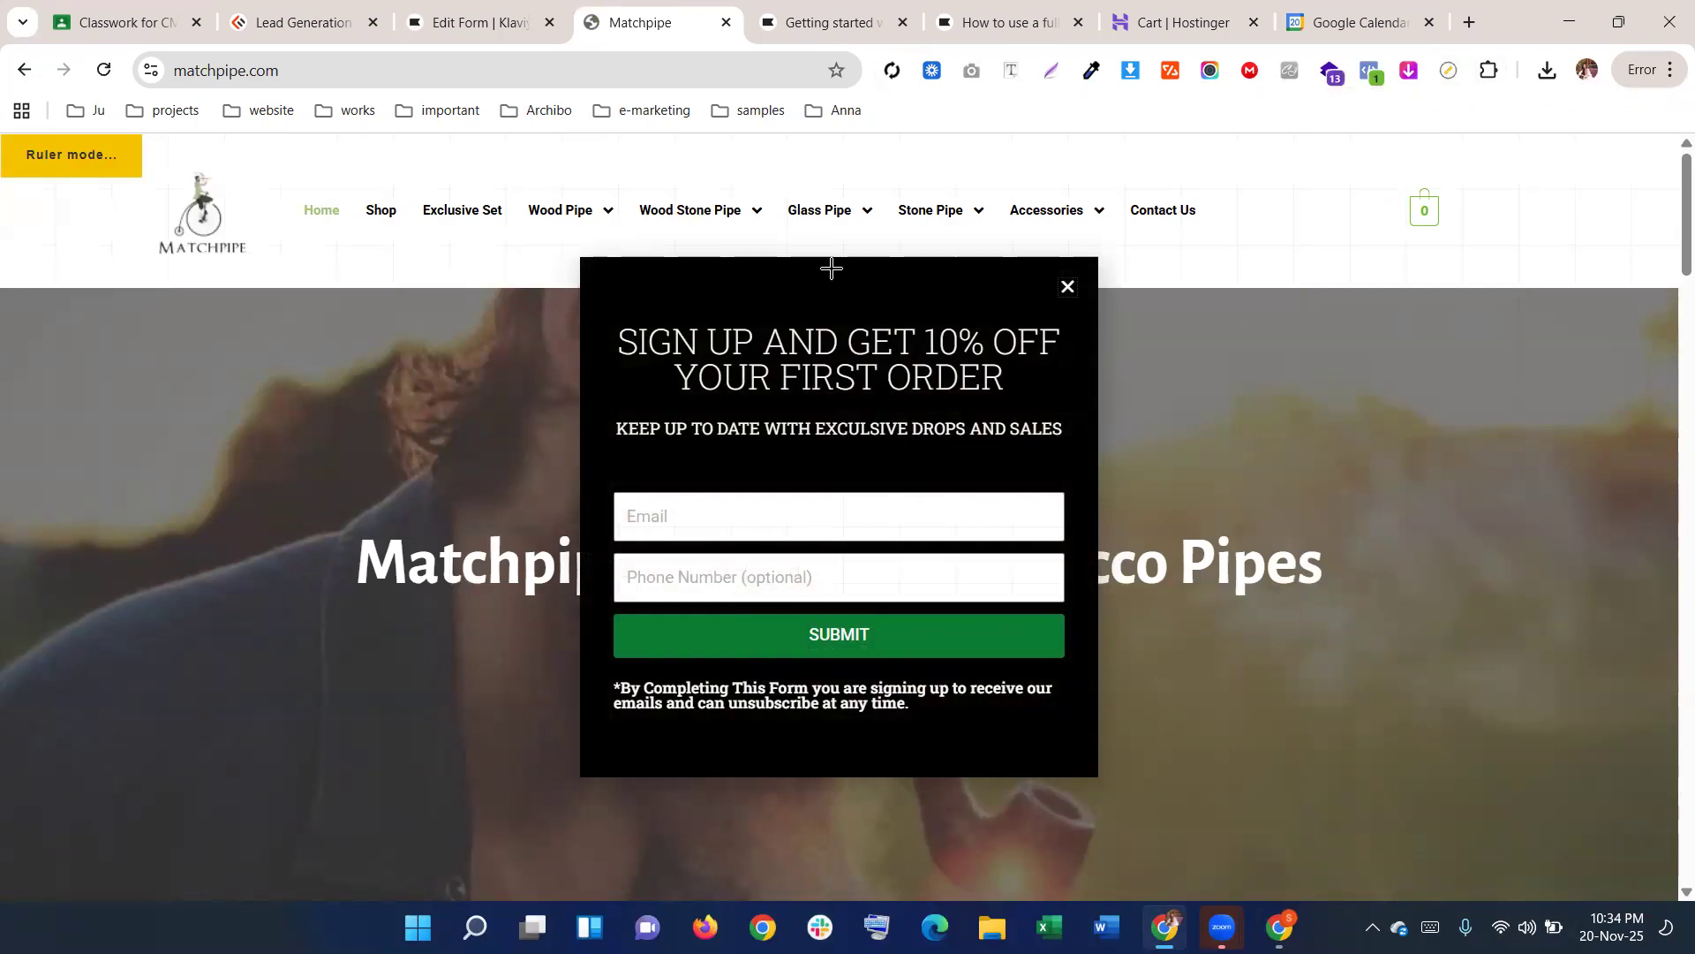
pyautogui.moveTo(830, 257)
pyautogui.mouseDown()
pyautogui.moveTo(849, 642)
pyautogui.moveTo(833, 777)
pyautogui.mouseUp()
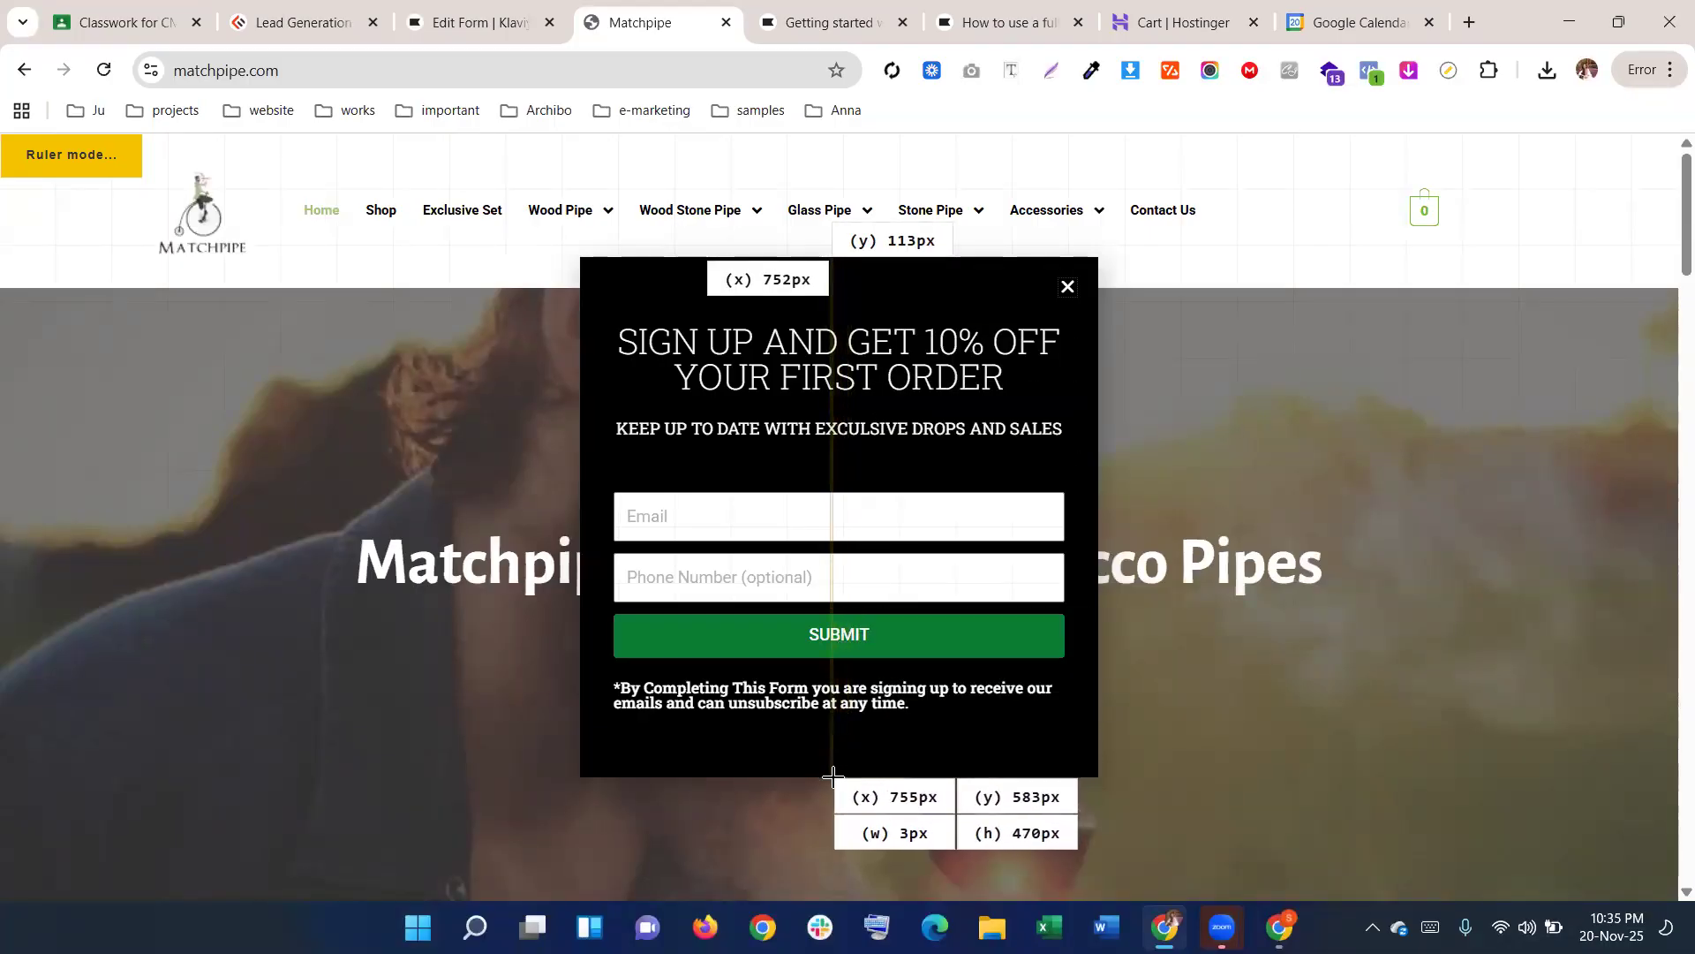
pyautogui.press('Escape')
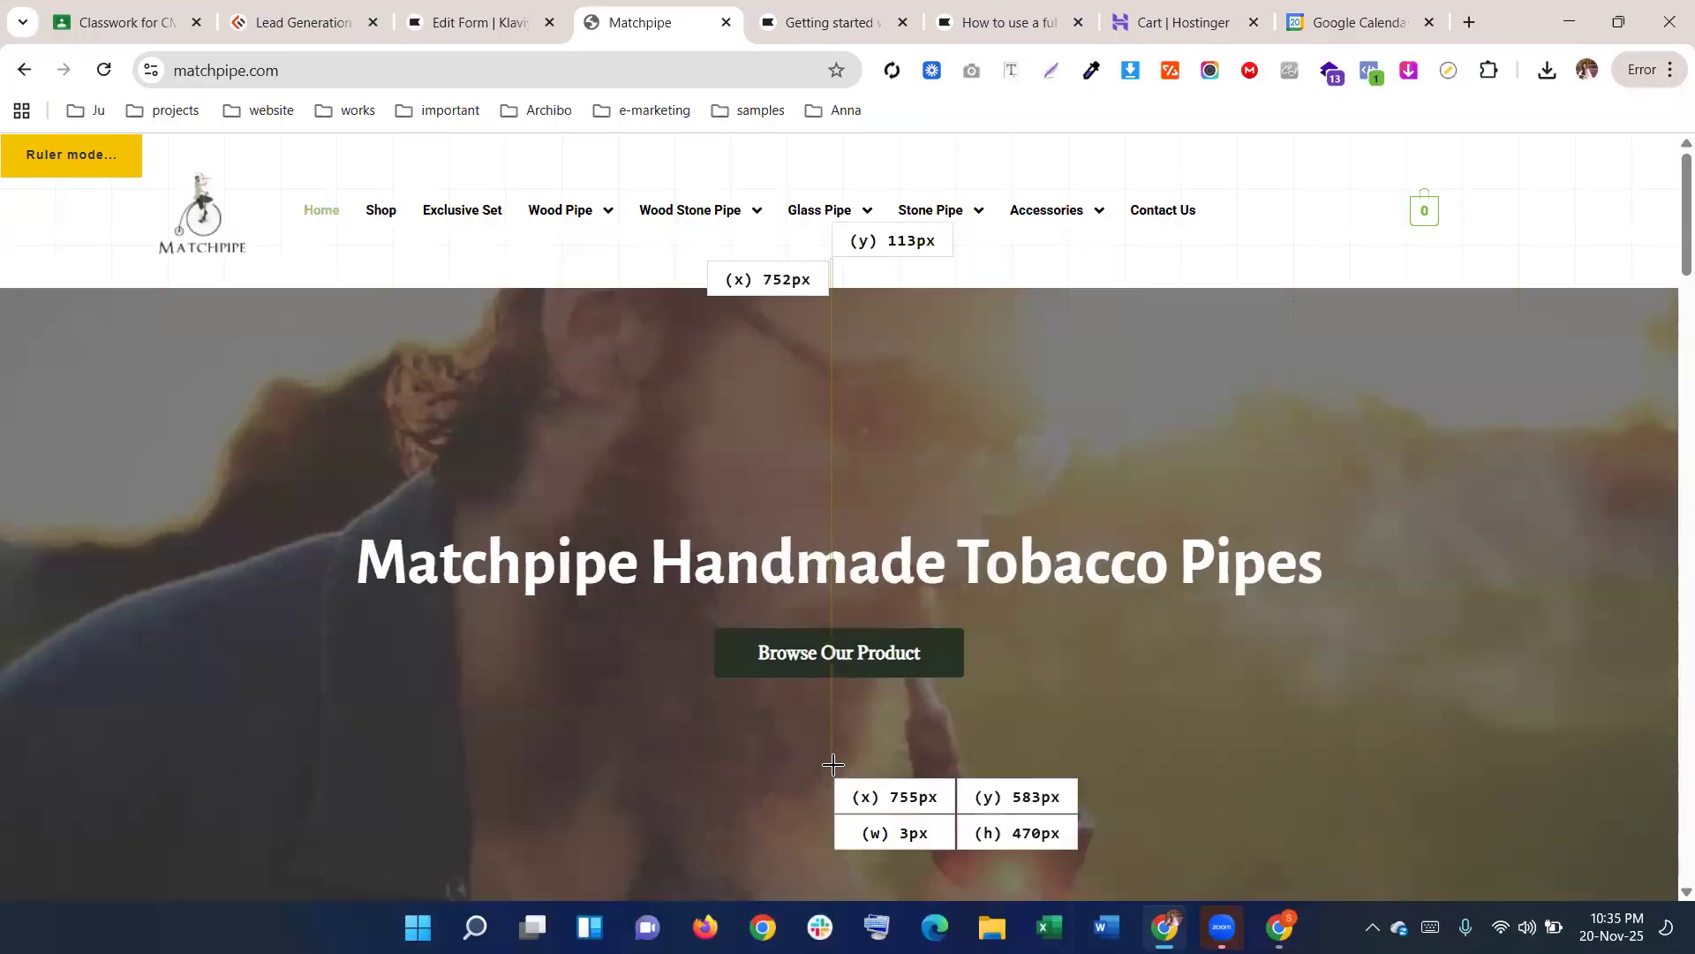
# Set the form's minimum height from 500 to 470 px and reload Matchpipe to show its popup
pyautogui.click(482, 16)
pyautogui.moveTo(250, 478); pyautogui.dragTo(130, 491)
pyautogui.write('470')
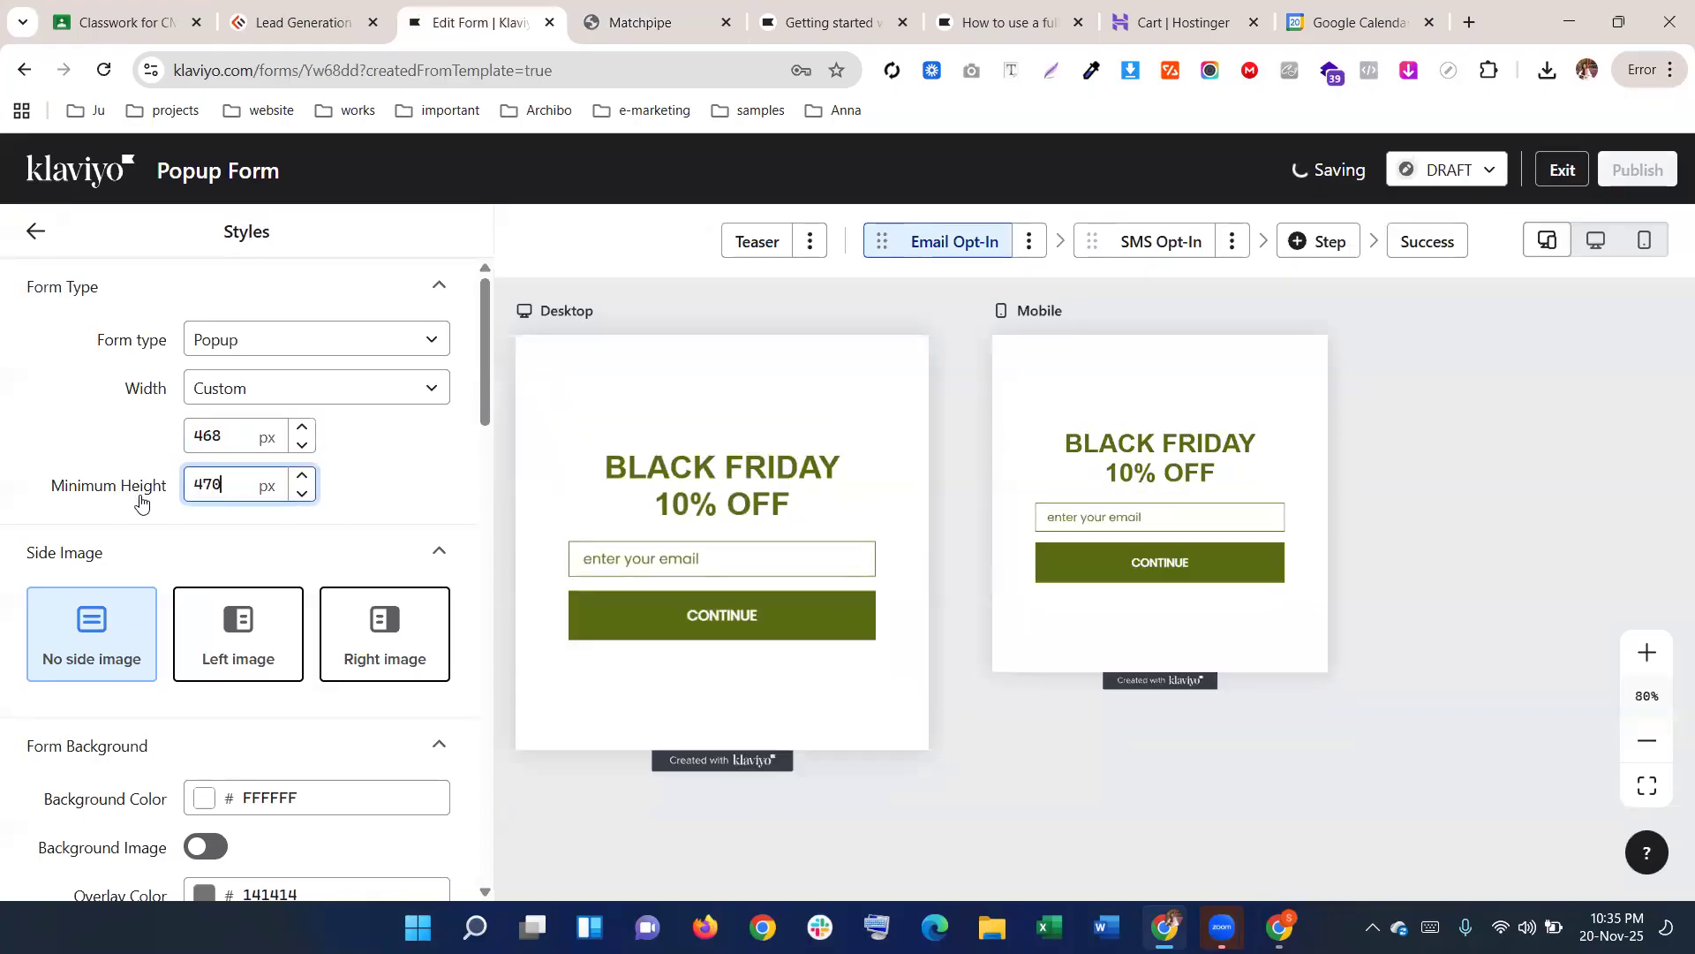
pyautogui.click(672, 19)
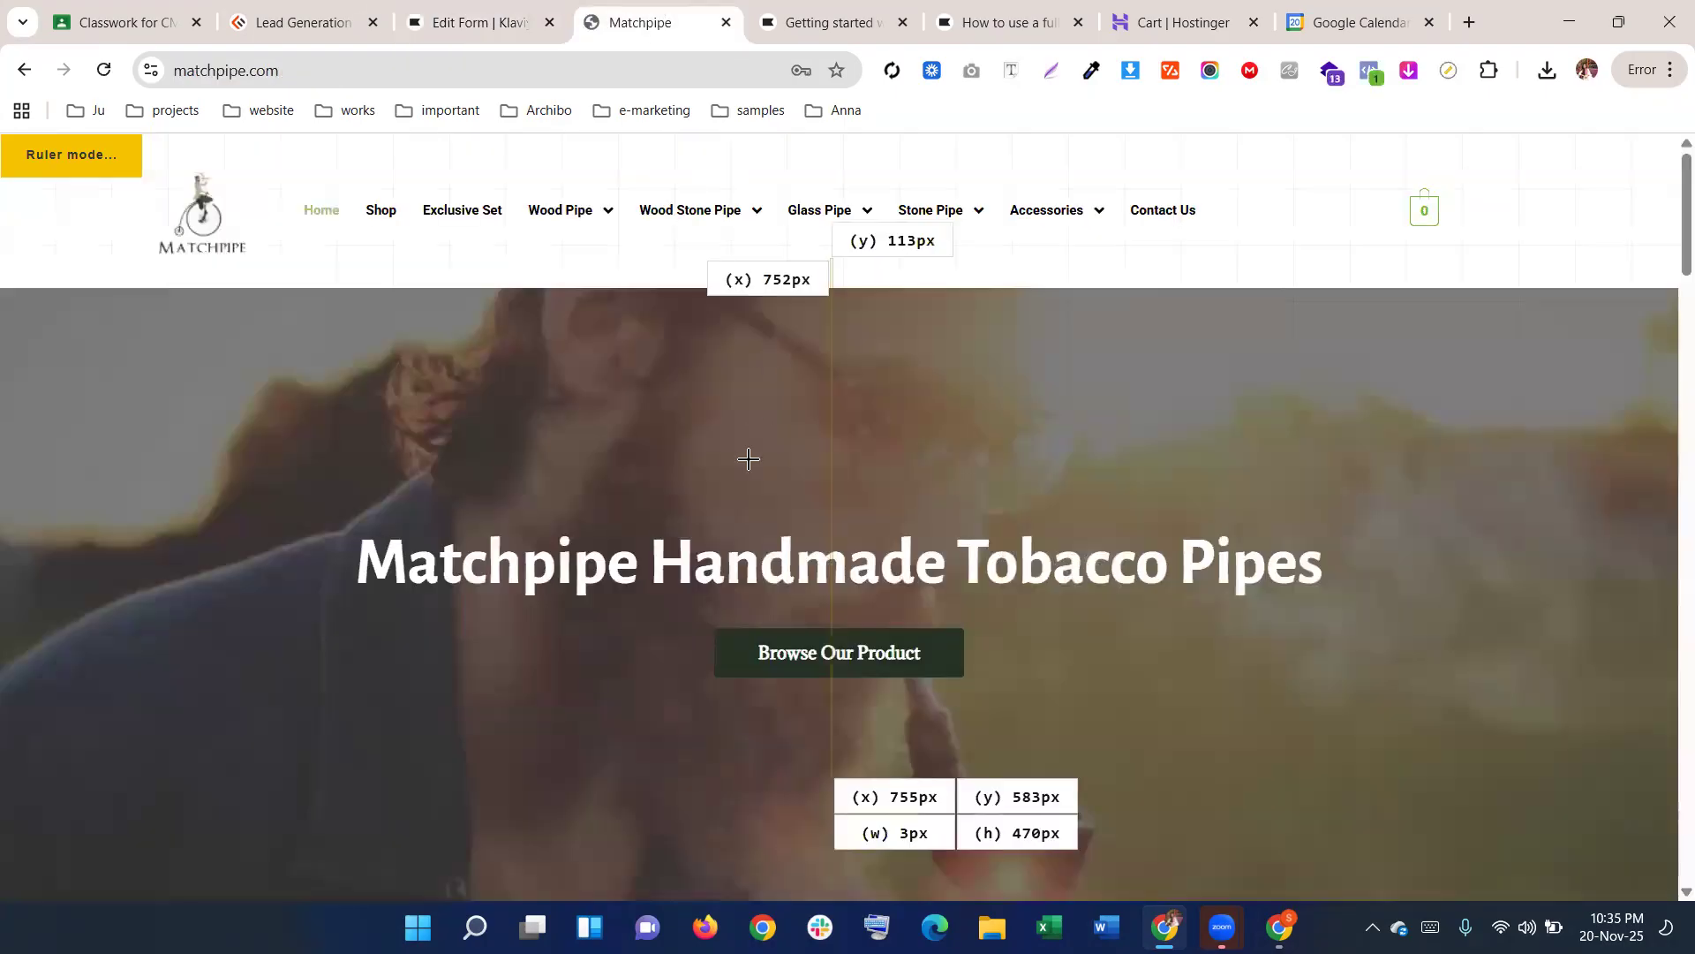
pyautogui.click(103, 70)
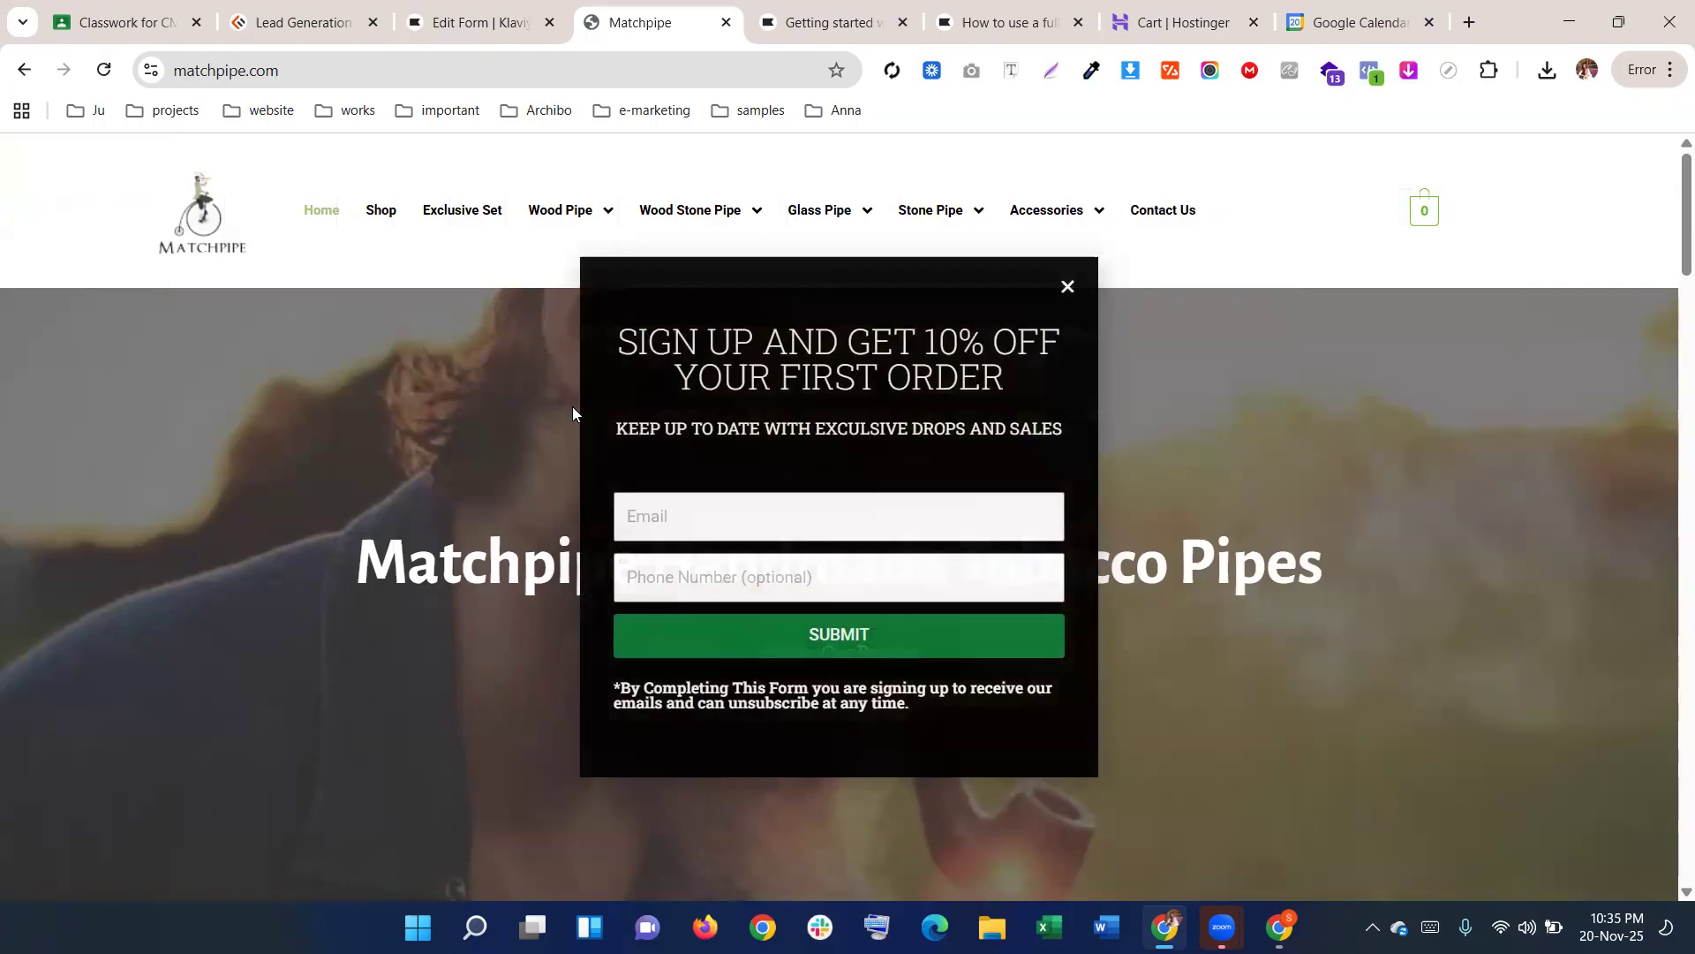
pyautogui.click(501, 10)
# Sample the signup popup's colour on the Matchpipe site, then reload the site to restore the popup
pyautogui.click(693, 16)
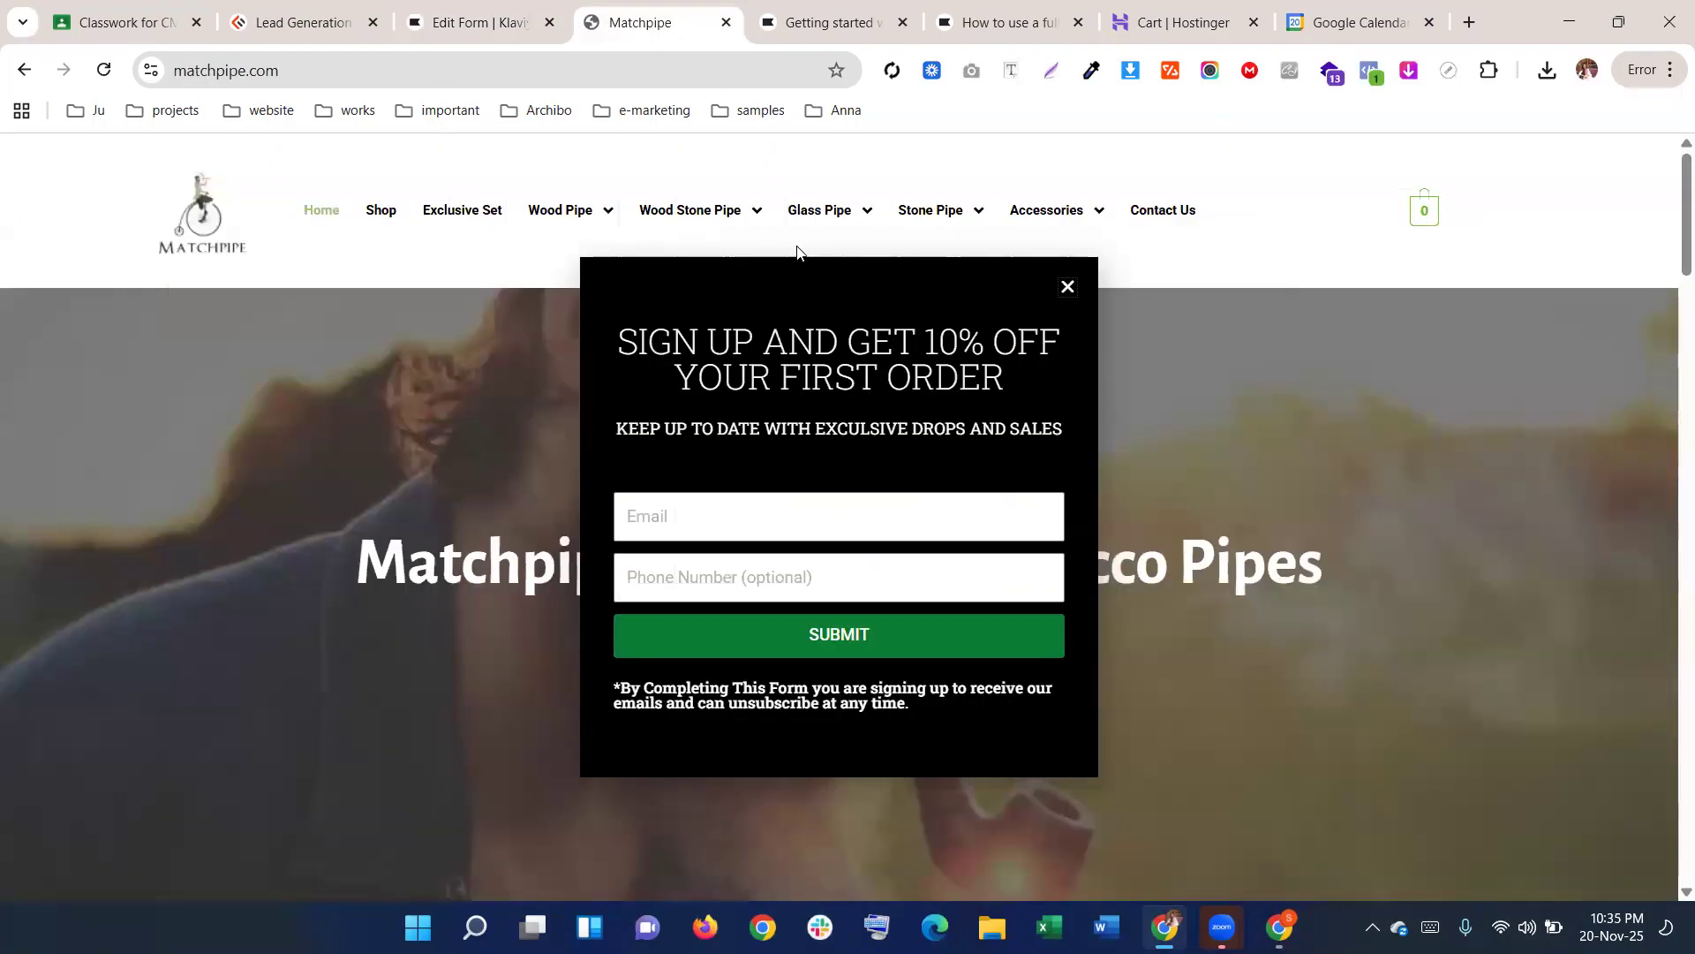
pyautogui.click(1091, 70)
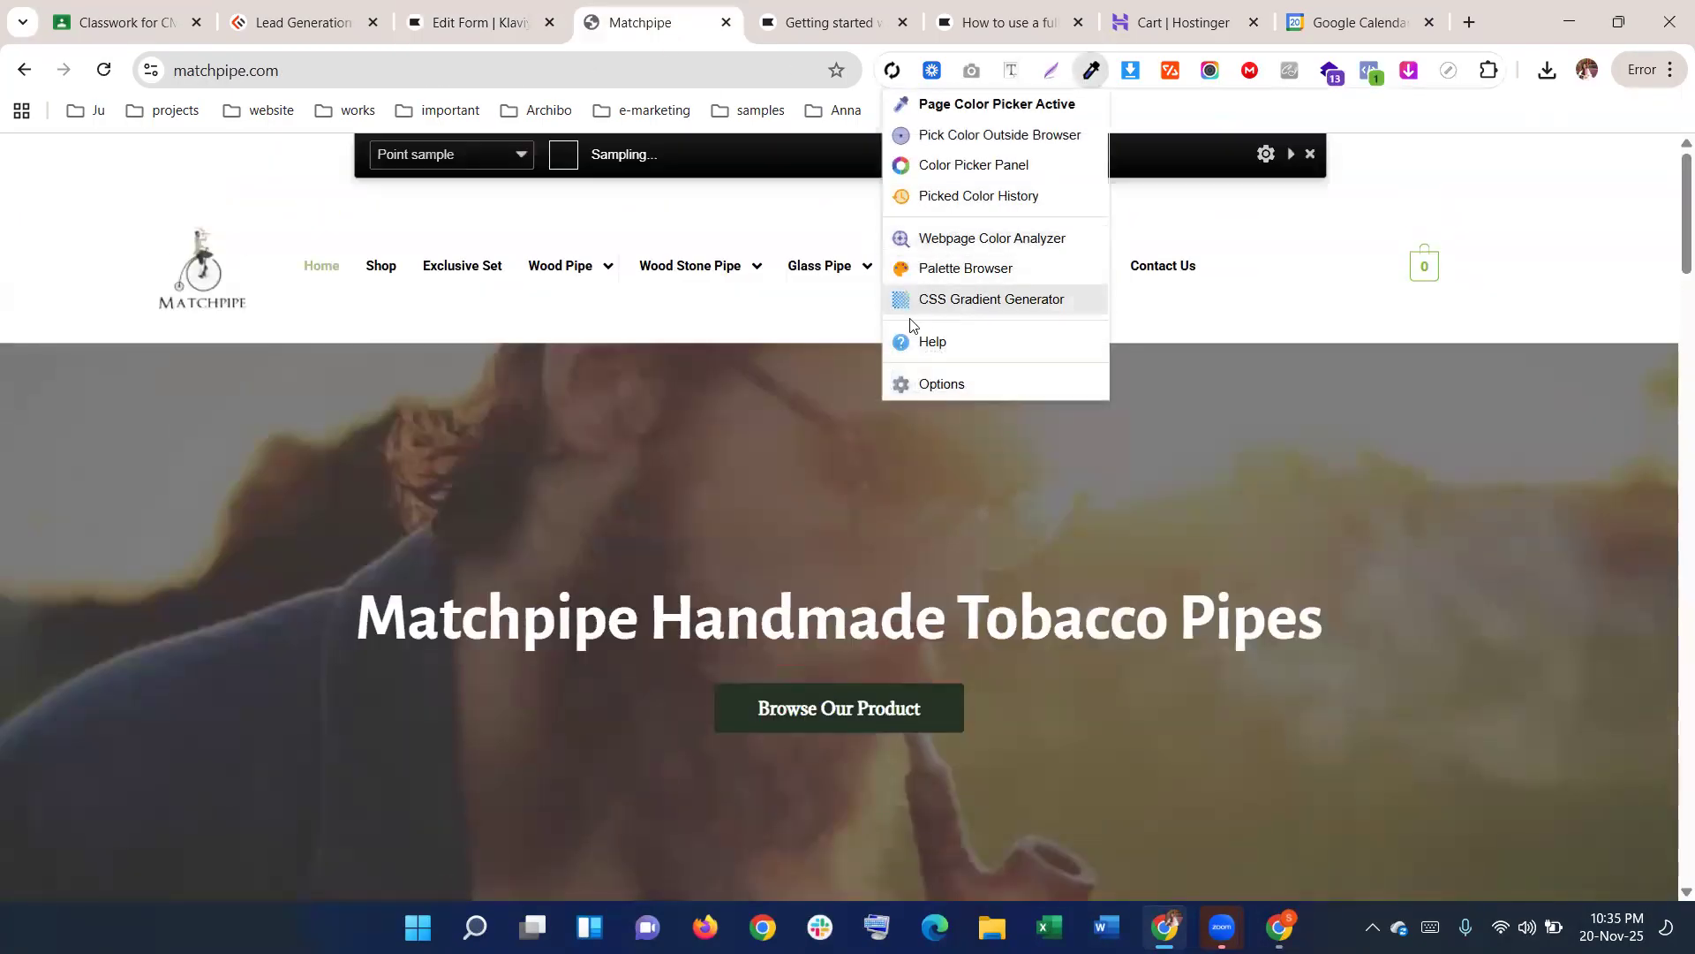
pyautogui.click(791, 332)
pyautogui.click(103, 70)
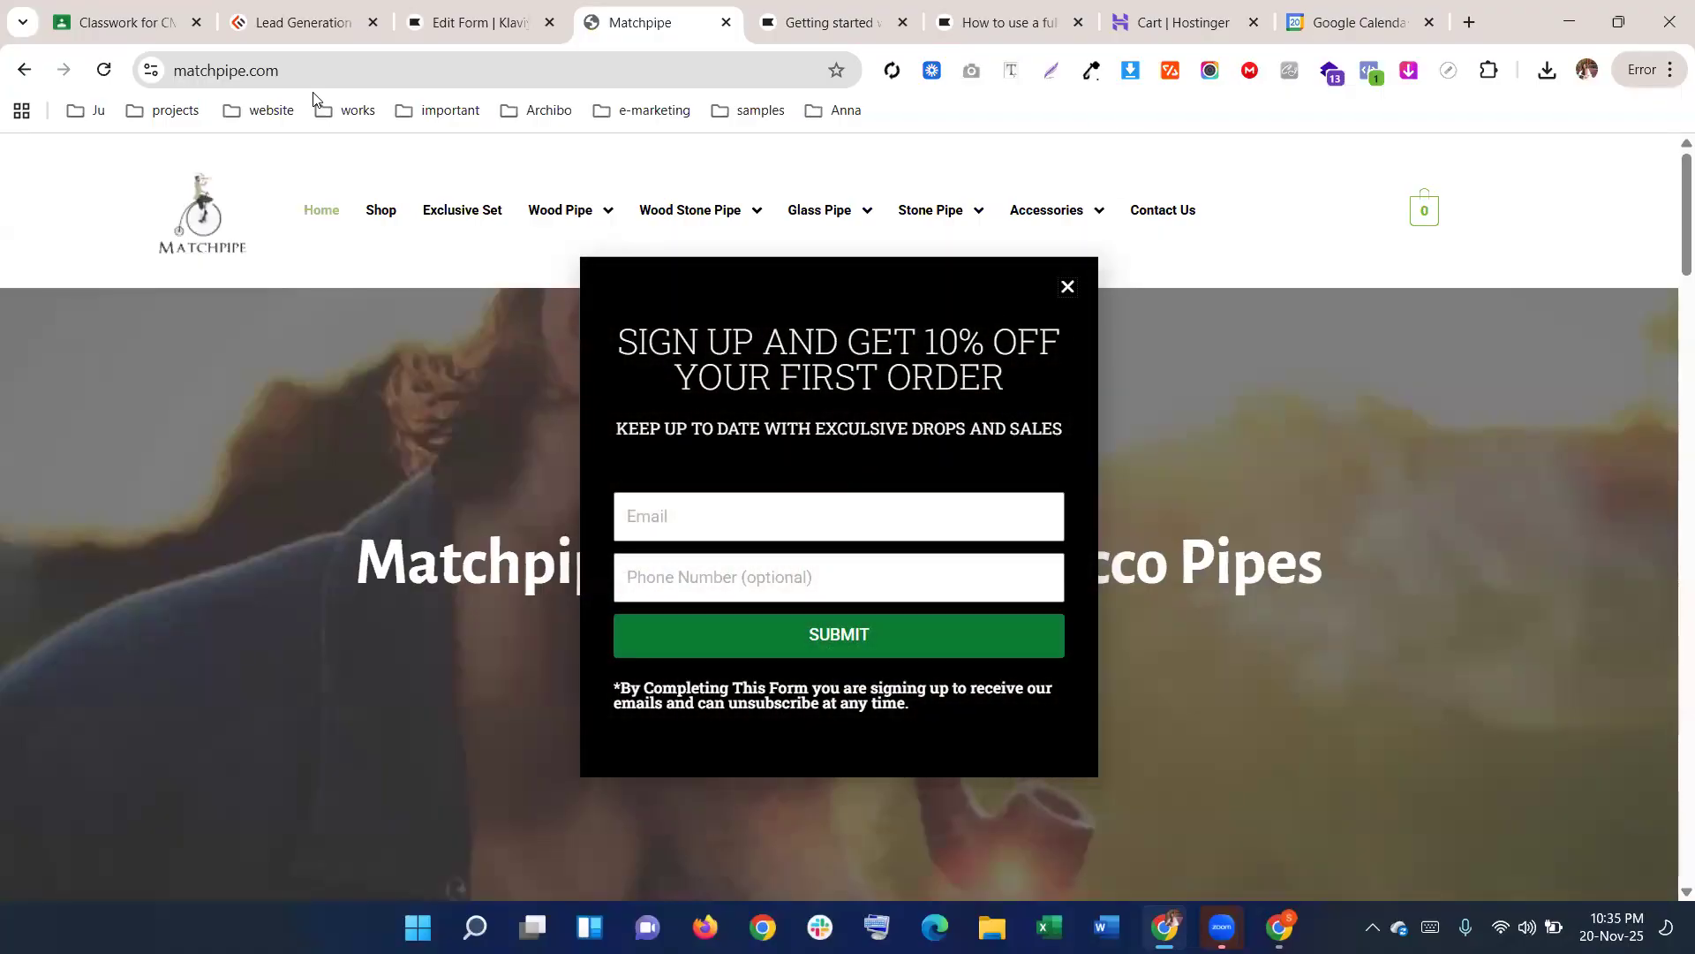
# Set the Klaviyo form background to black (000000), then select the site popup's heading text
pyautogui.click(503, 15)
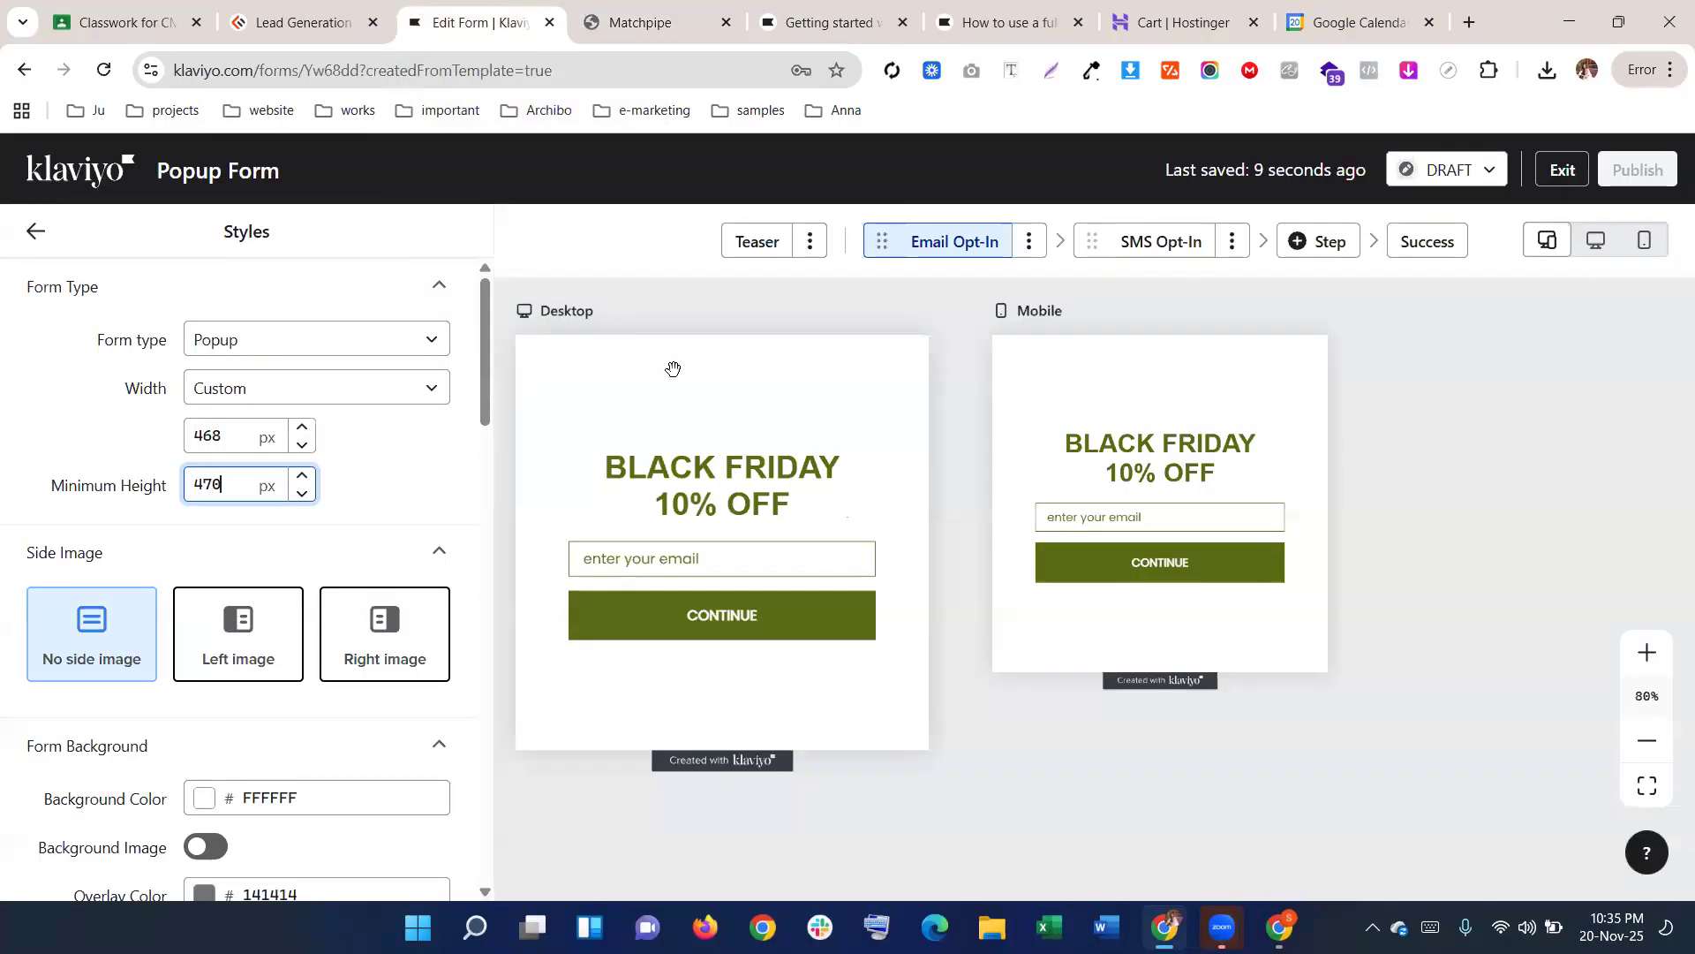
pyautogui.scroll(-4, 333, 478)
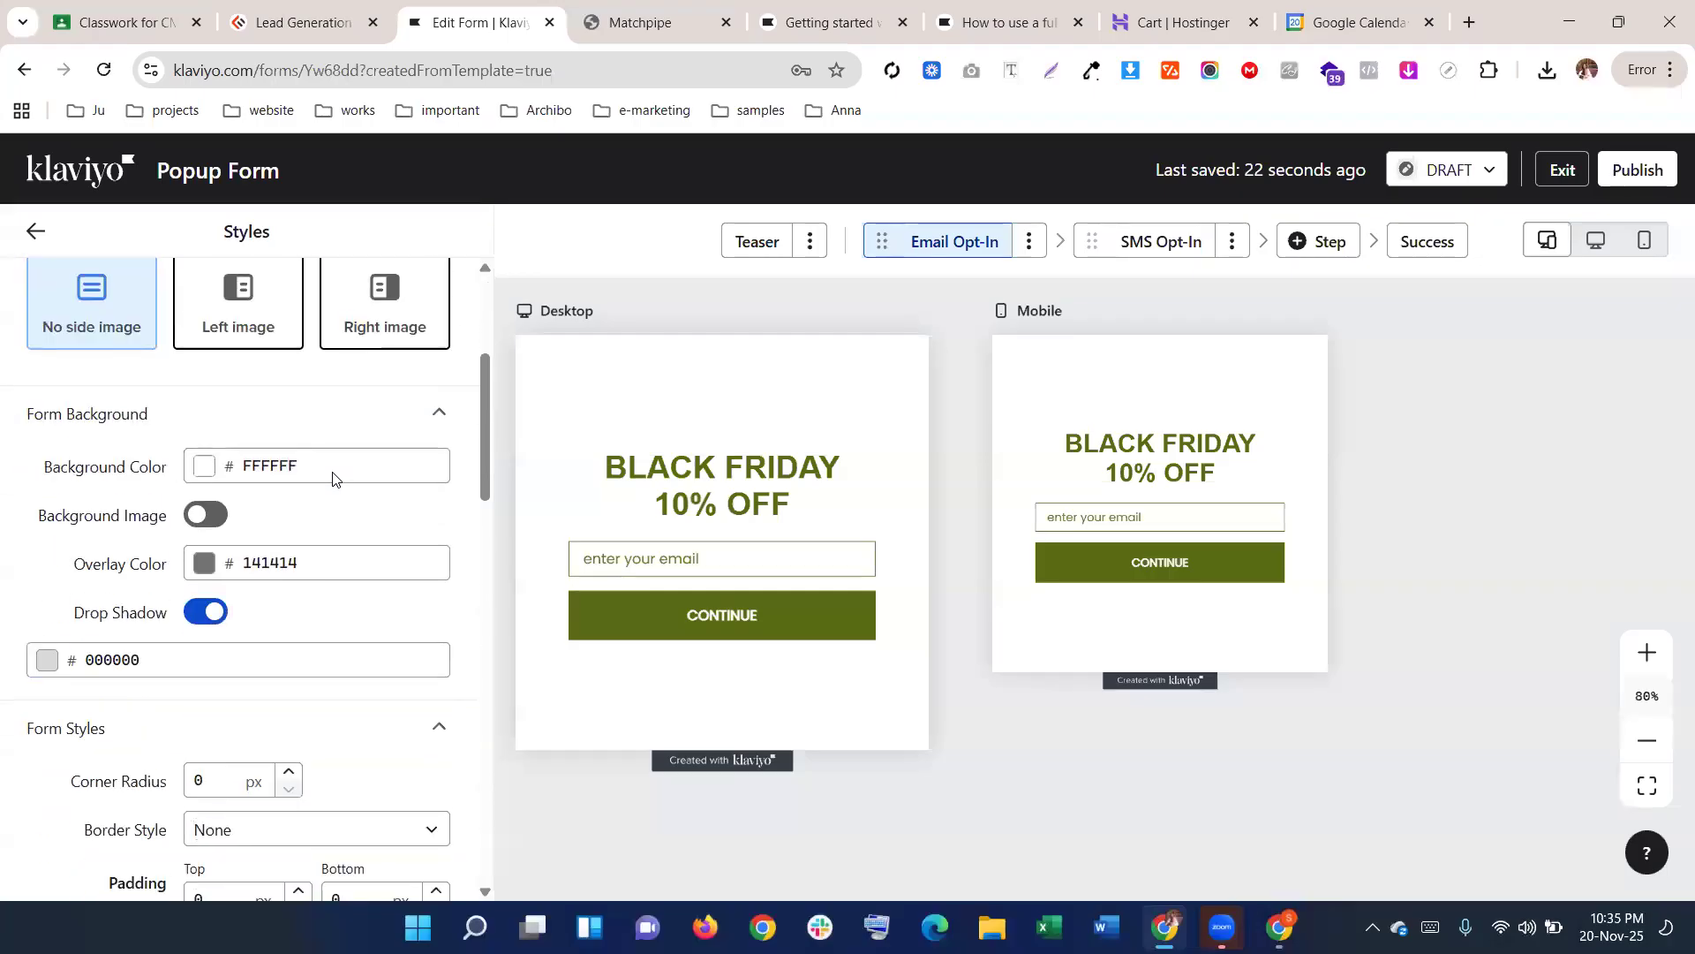
pyautogui.scroll(1, 334, 477)
pyautogui.click(317, 575)
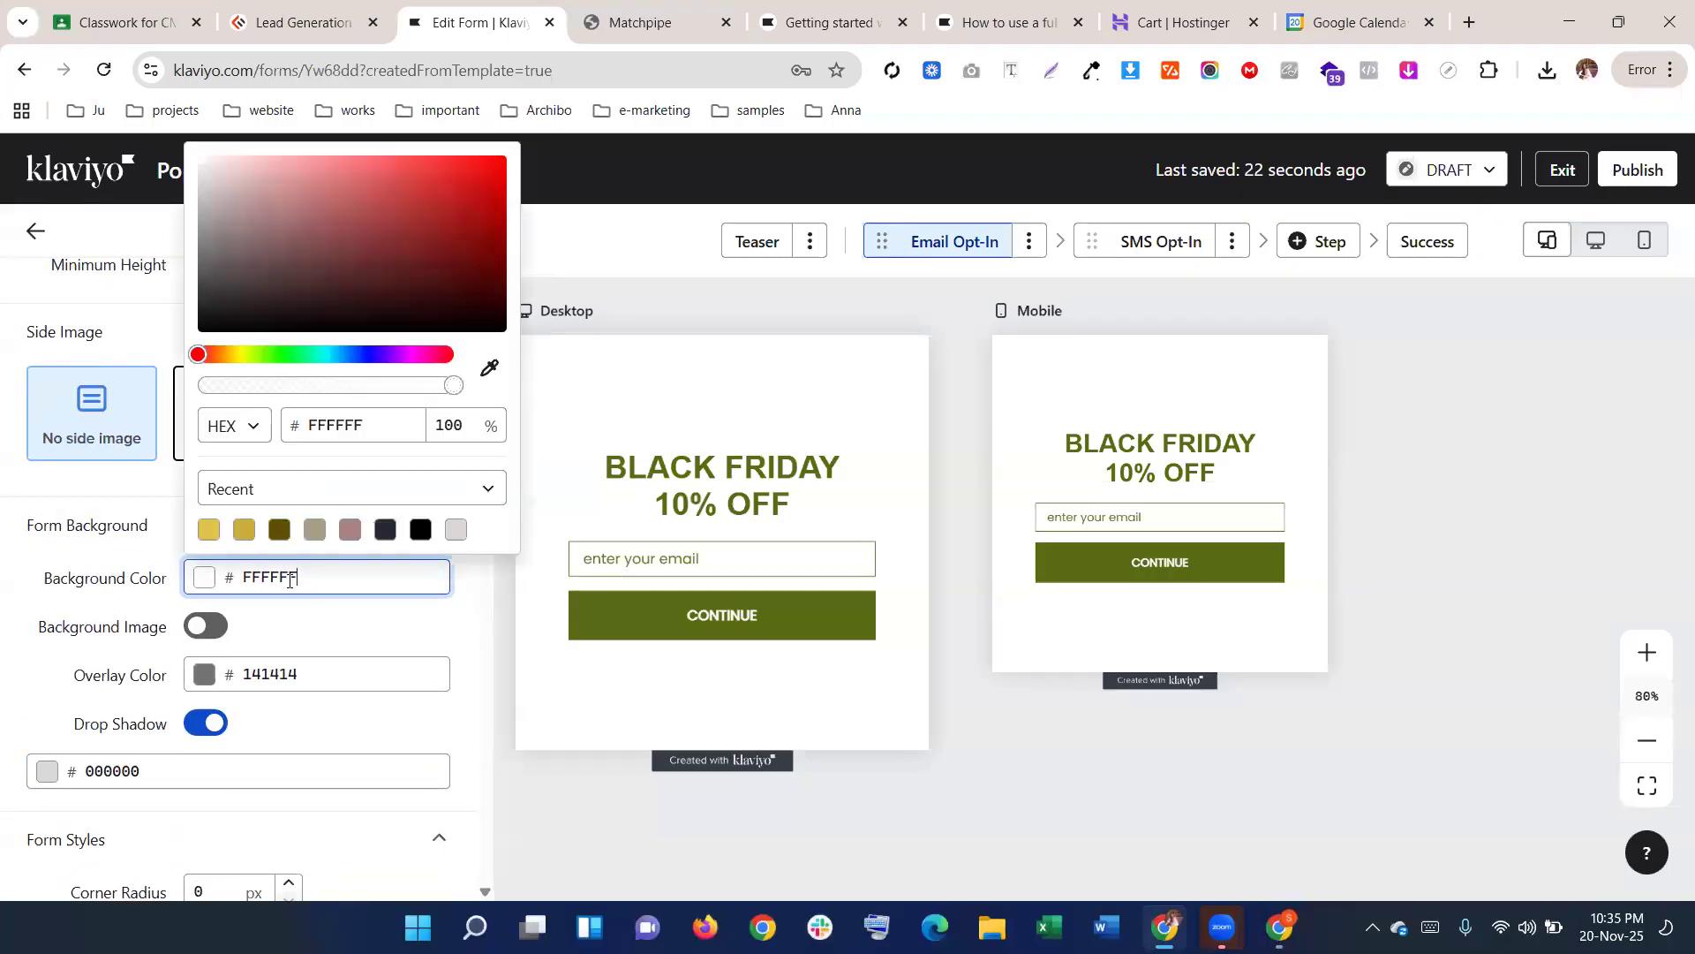
pyautogui.click(421, 529)
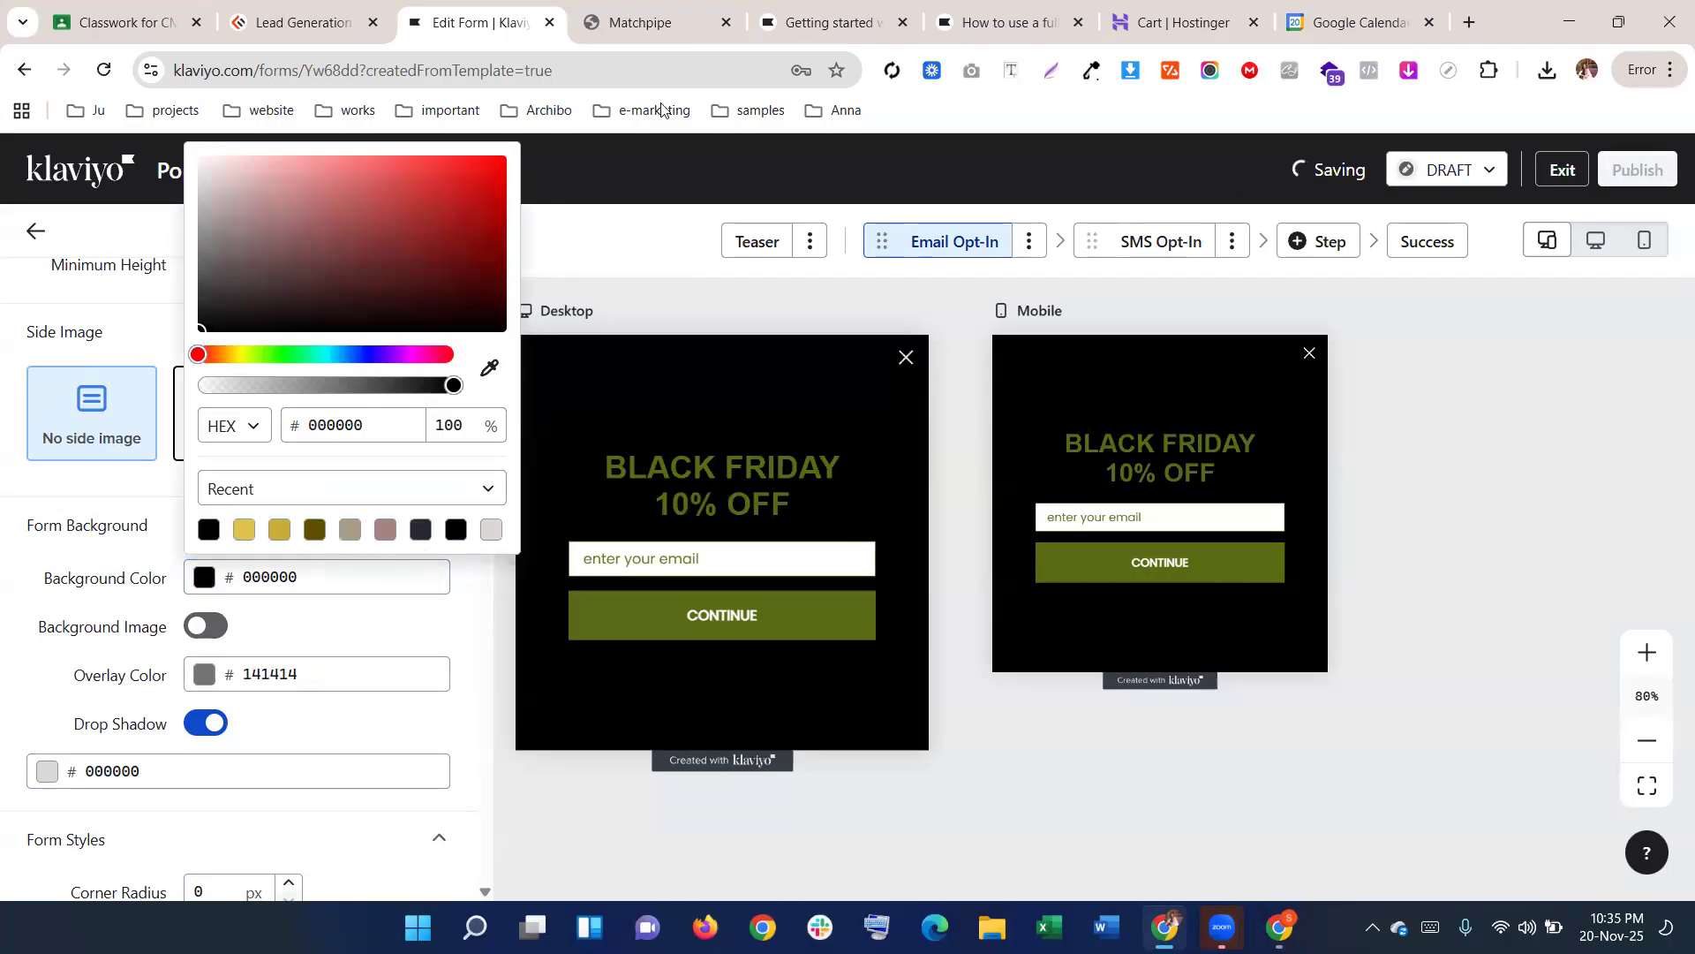
pyautogui.click(671, 22)
pyautogui.moveTo(1007, 379); pyautogui.dragTo(618, 336)
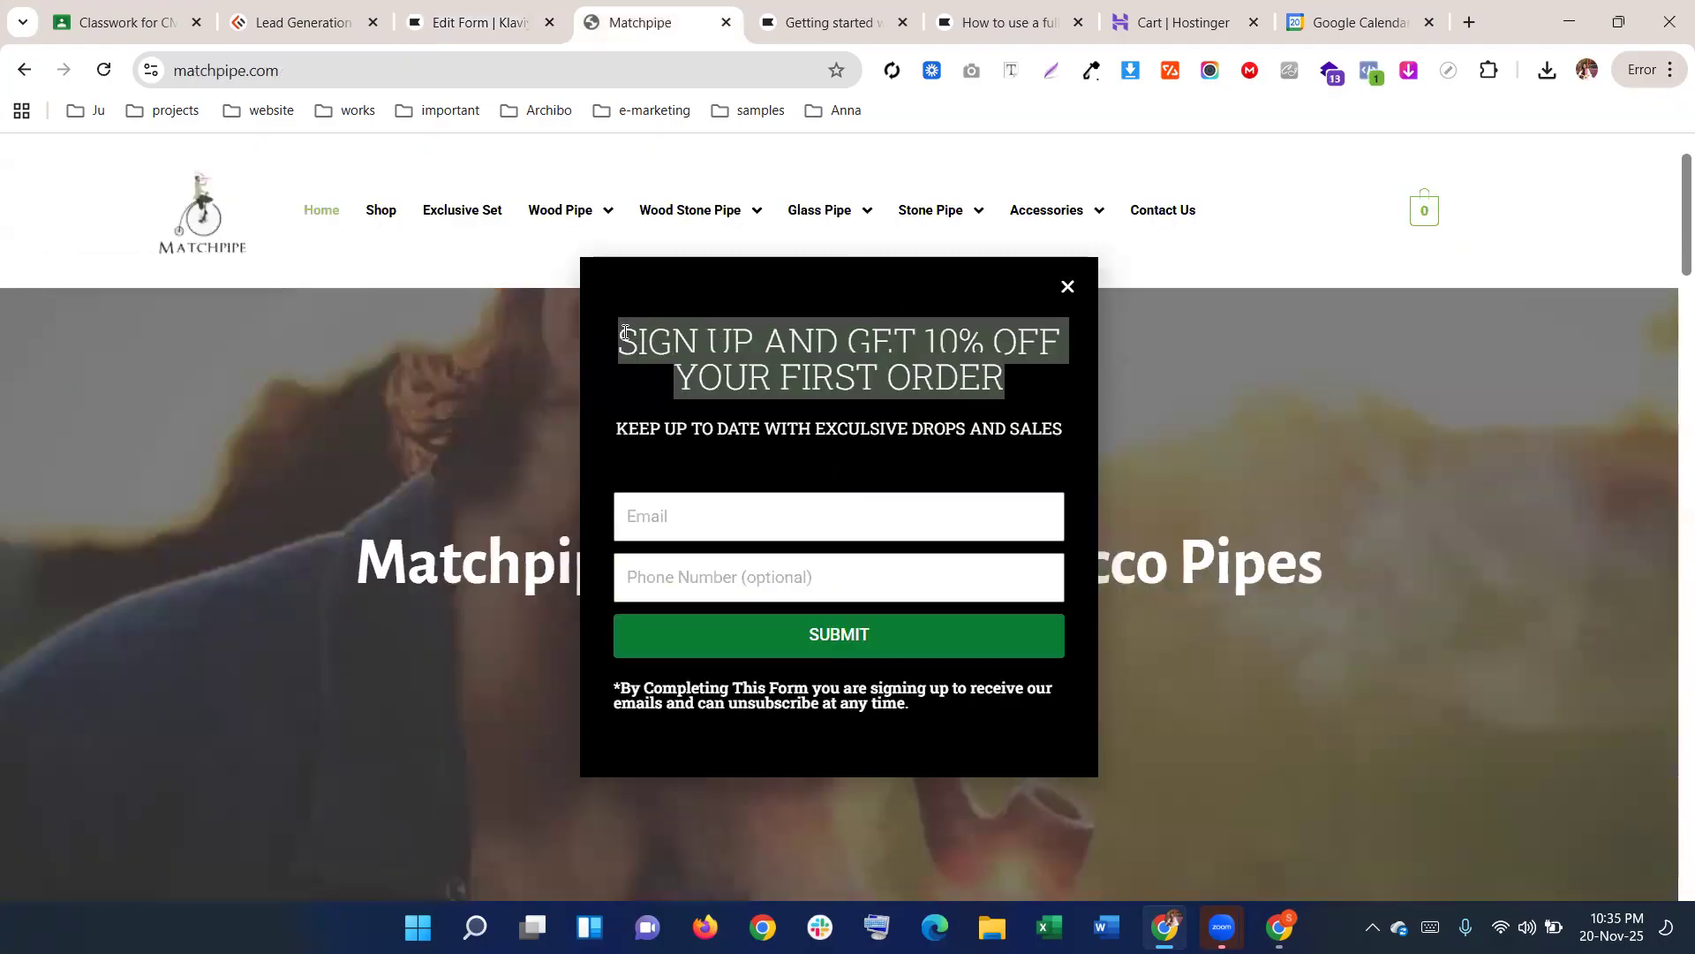
# Check the font of the Matchpipe popup heading with the font inspector
pyautogui.click(1011, 78)
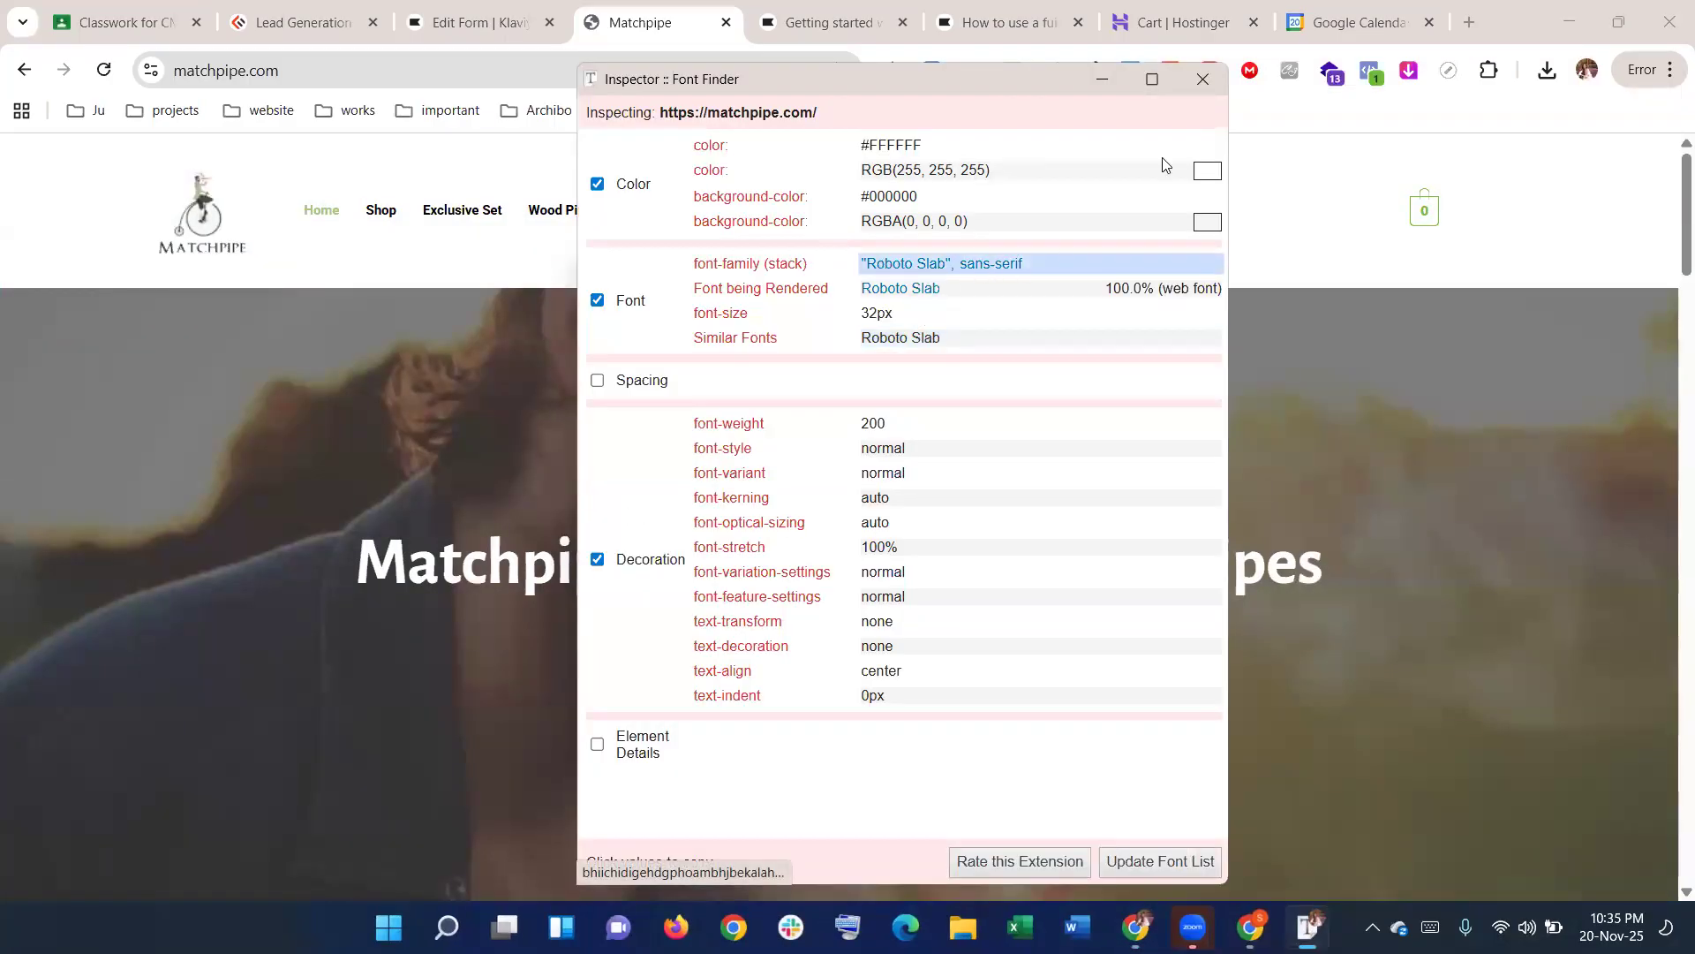
pyautogui.click(1199, 92)
pyautogui.click(456, 16)
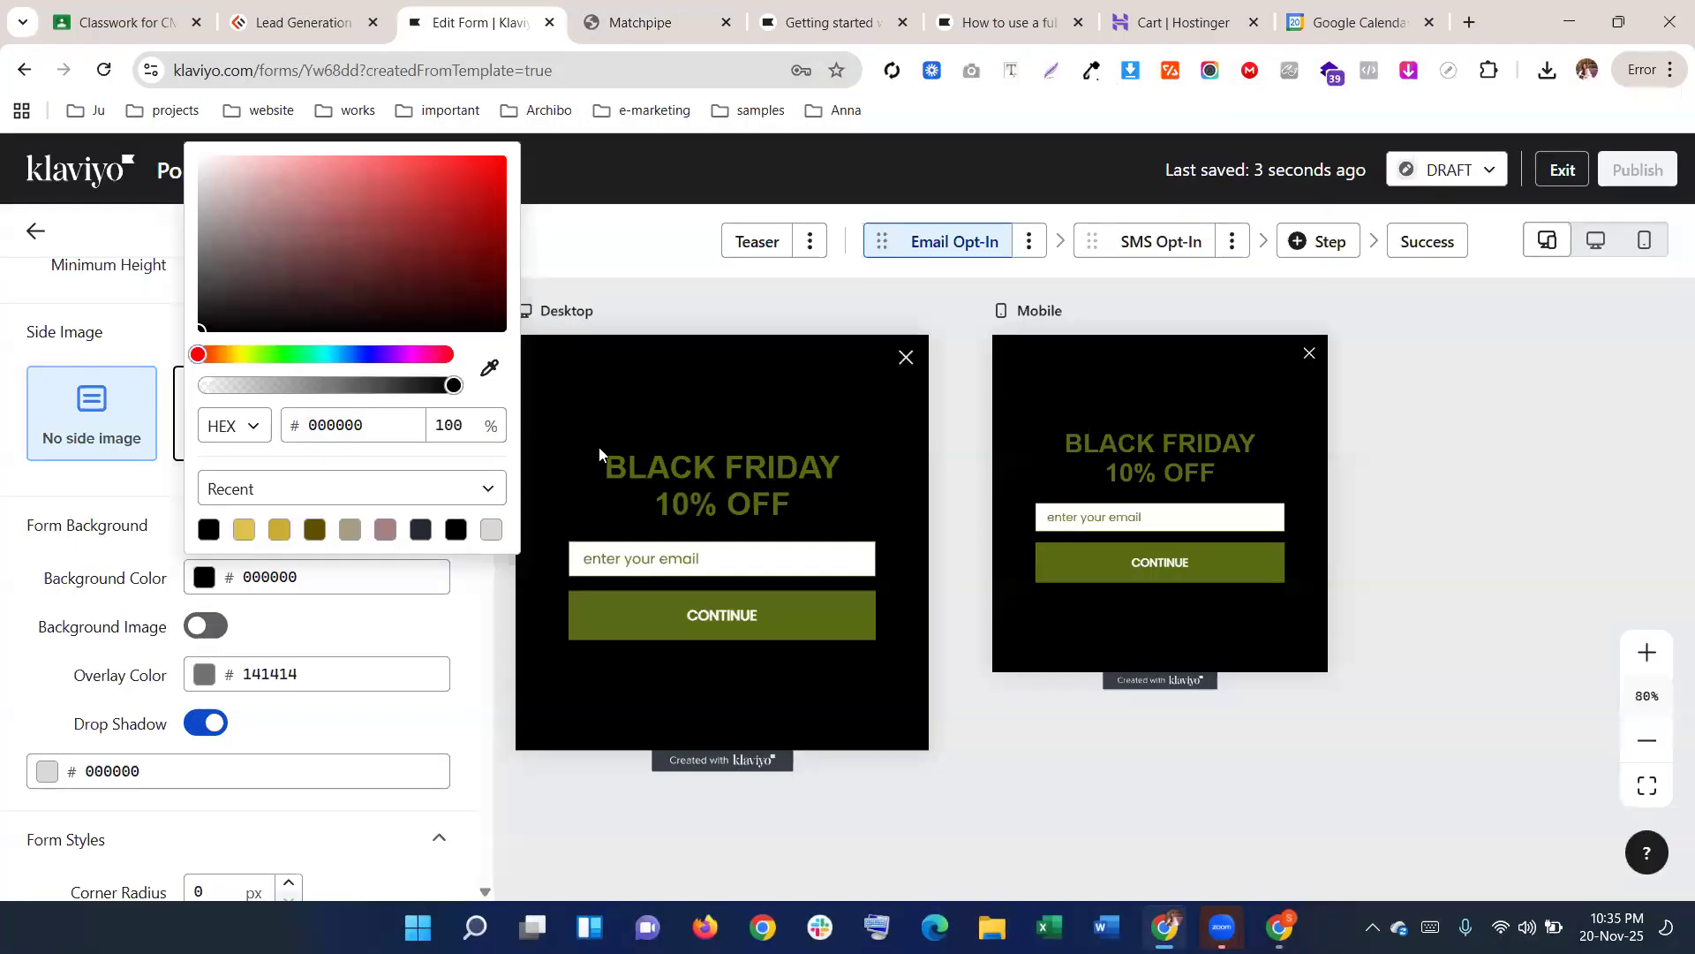
# Replace the BLACK FRIDAY heading text with the copied site heading
pyautogui.click(698, 488)
pyautogui.click(191, 484)
pyautogui.hotkey('ctrl', 'a')
pyautogui.hotkey('ctrl', 'v')
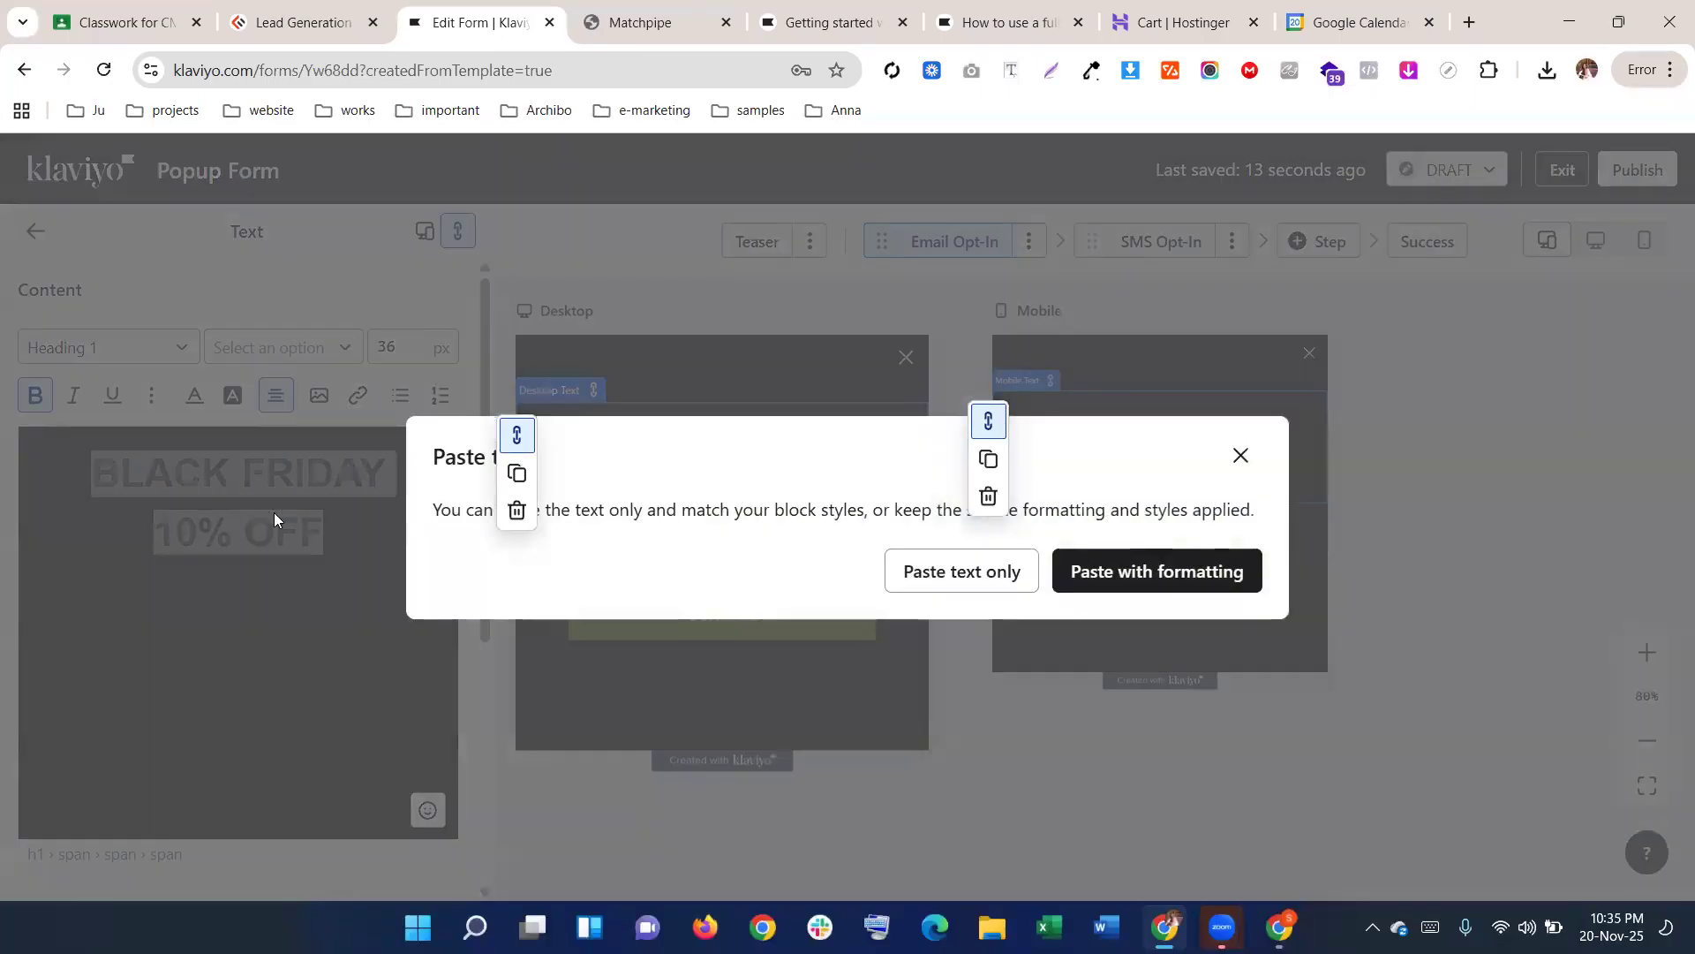
pyautogui.click(919, 571)
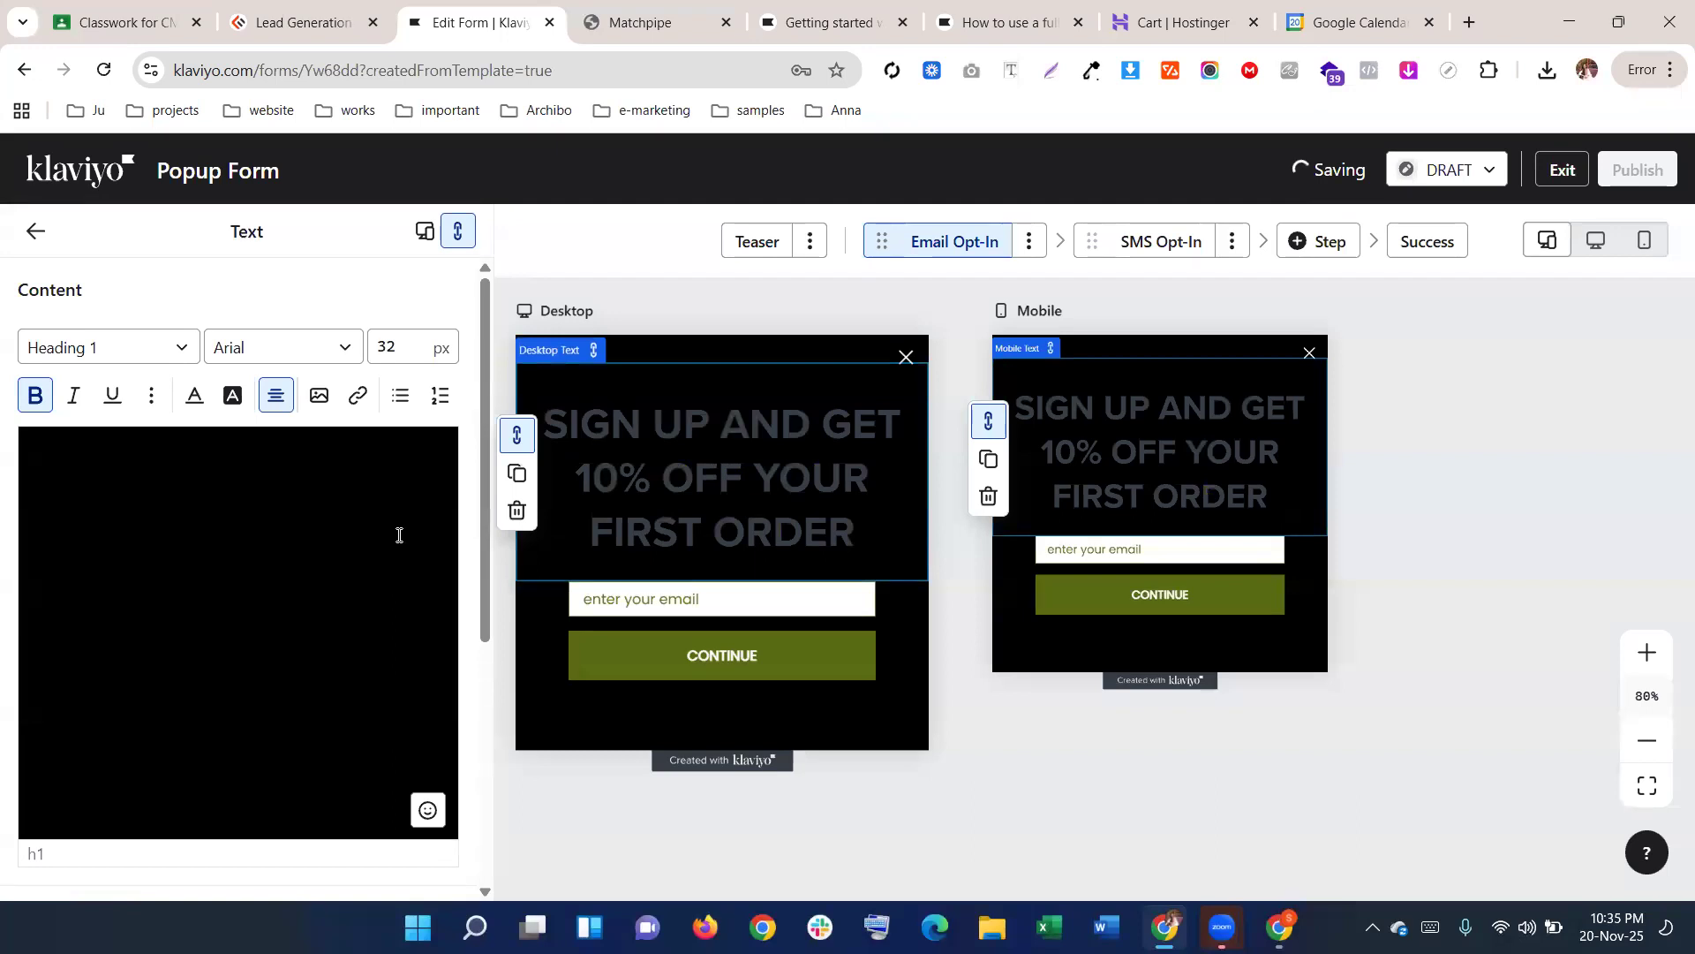
pyautogui.click(279, 353)
# Search 'po' in the font list, apply Poppins Normal 400, and try the Heading 2 style
pyautogui.write('r')
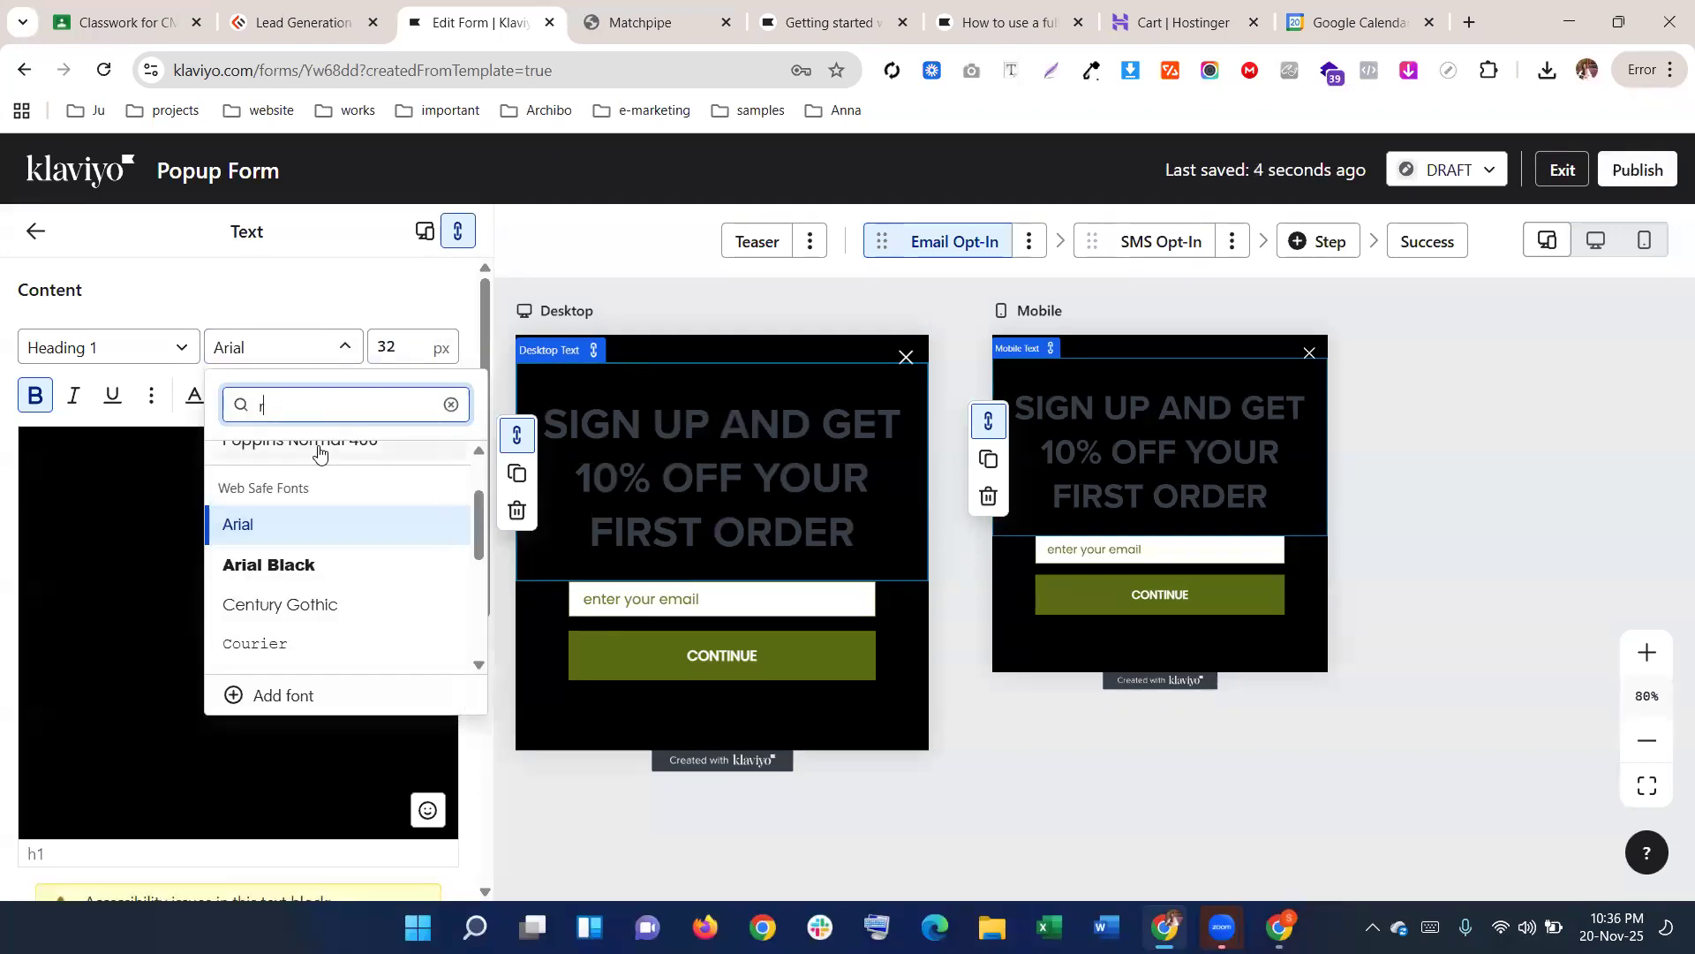
pyautogui.write('oboto')
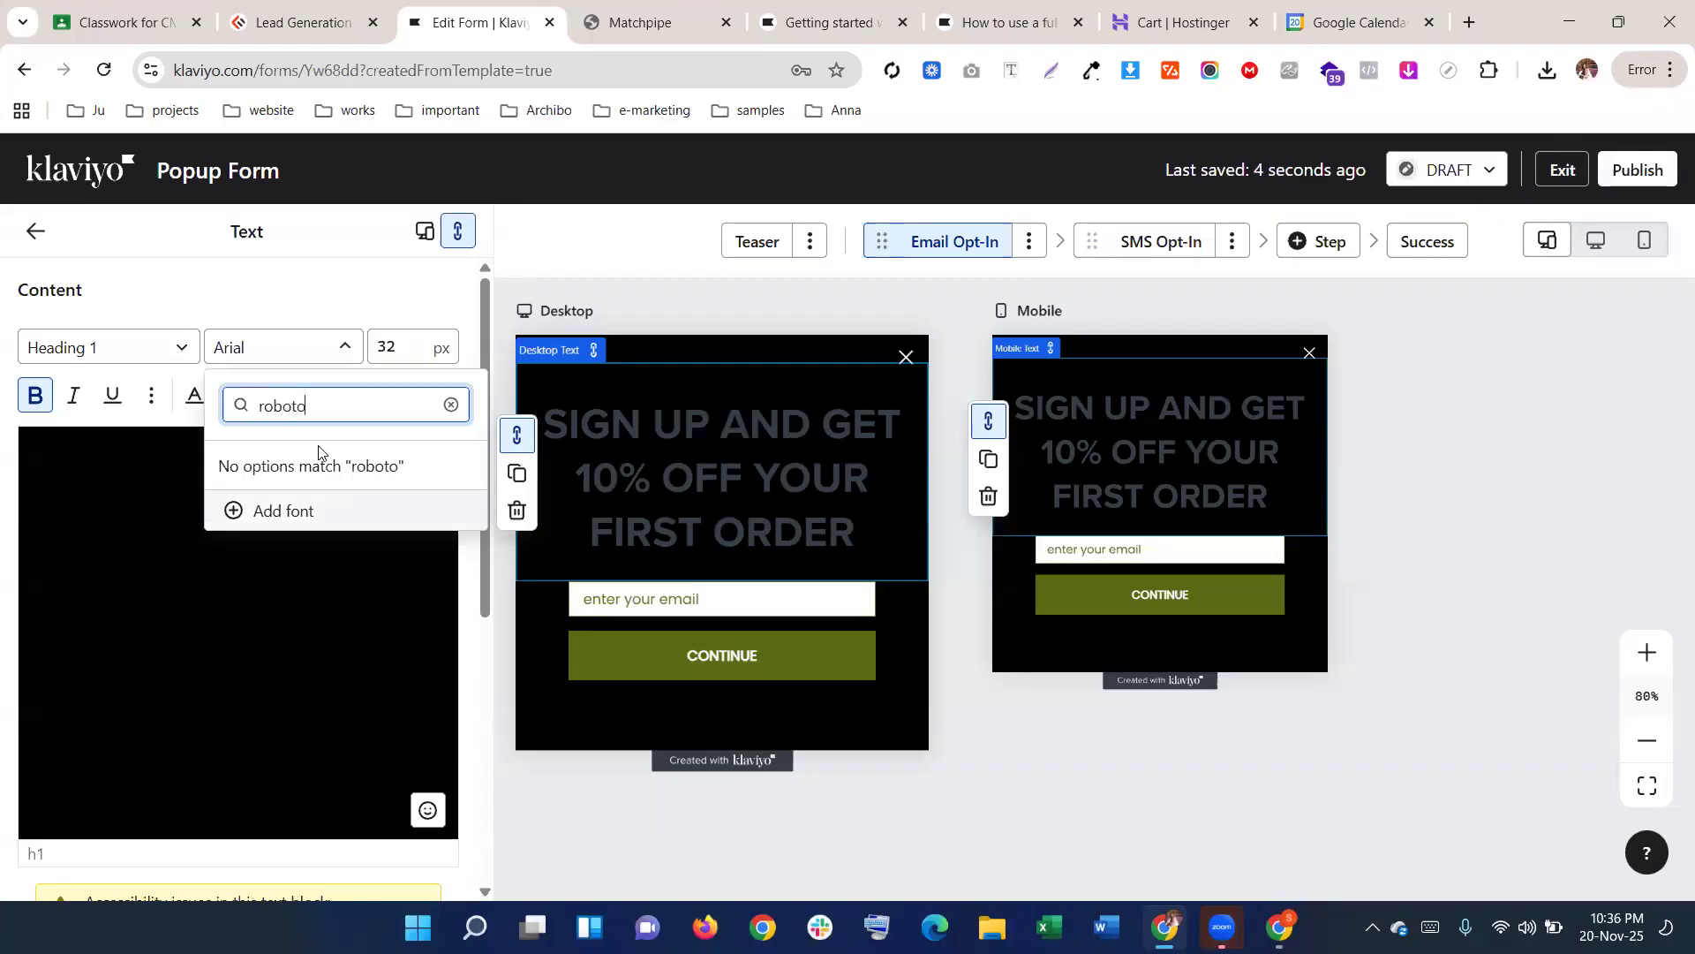
pyautogui.moveTo(322, 400); pyautogui.dragTo(152, 400)
pyautogui.click(360, 408)
pyautogui.moveTo(360, 408); pyautogui.dragTo(235, 403)
pyautogui.write('po')
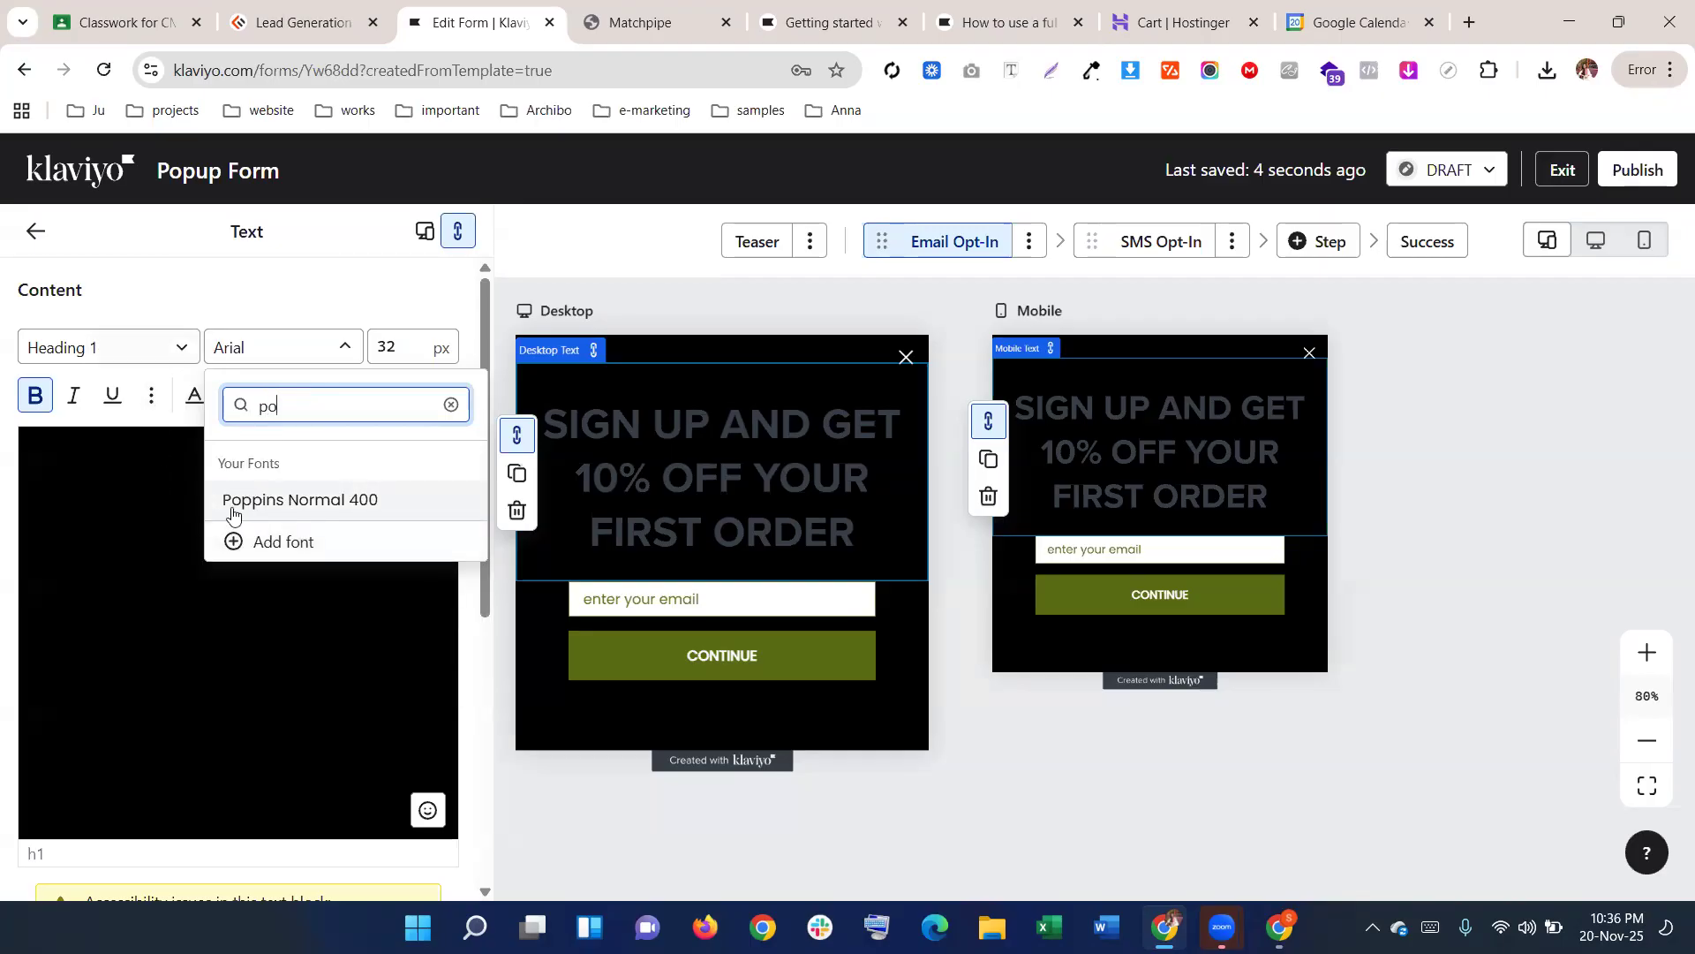
pyautogui.click(272, 500)
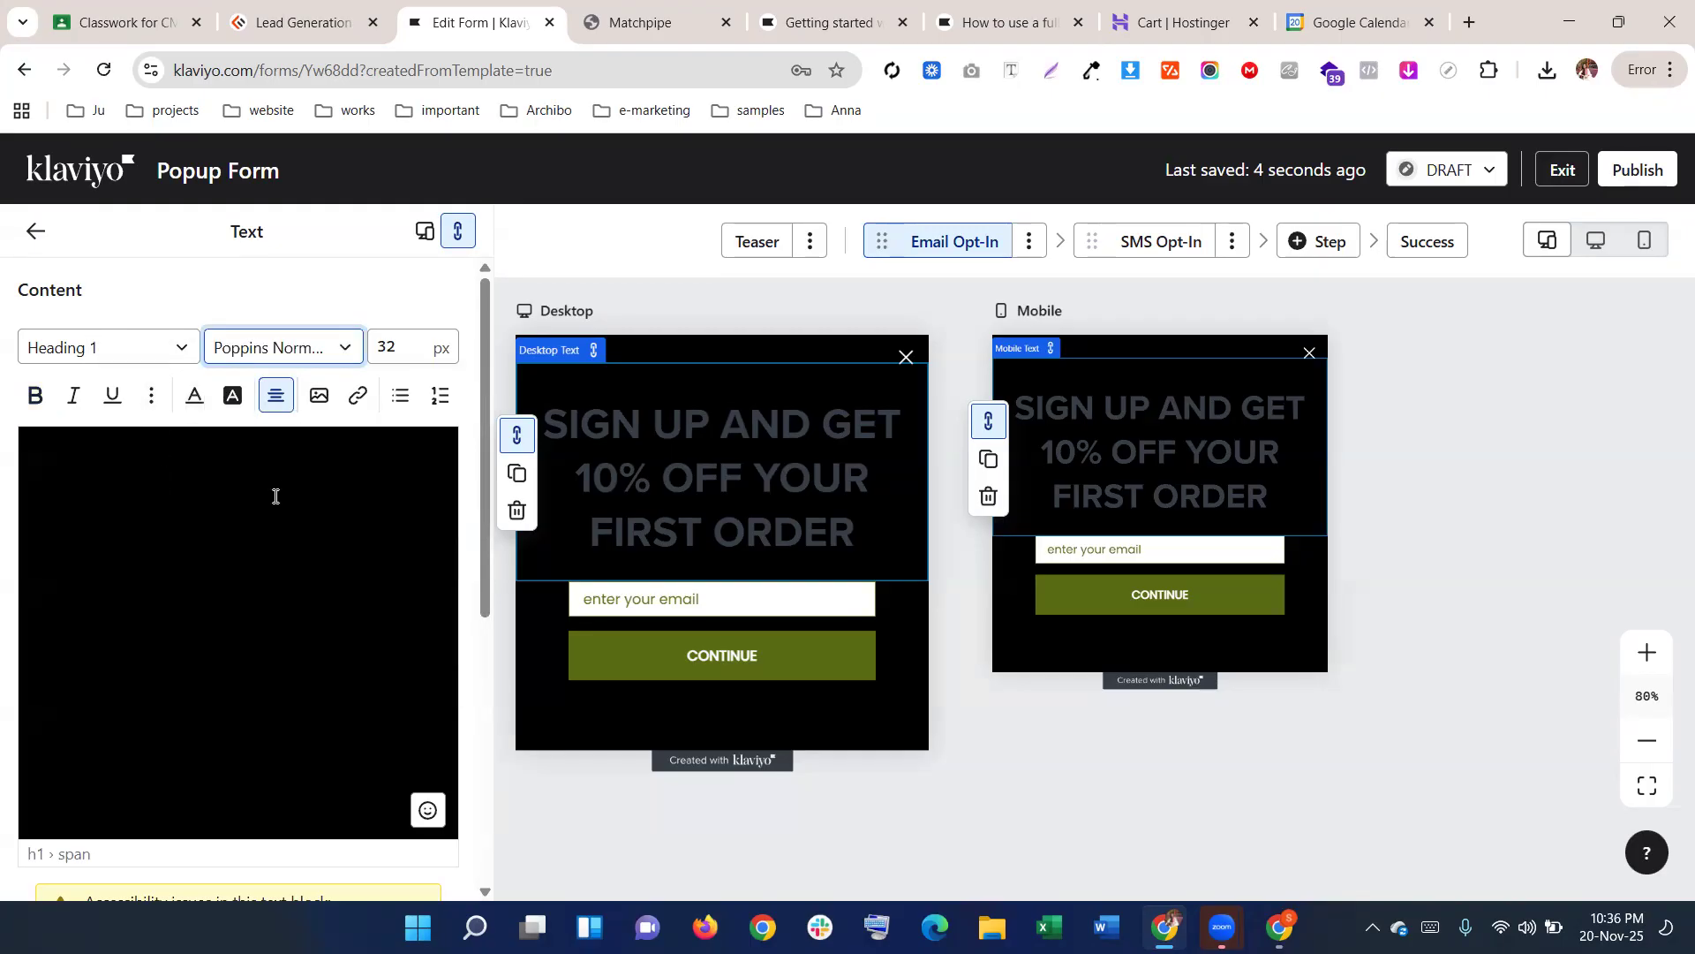
pyautogui.click(175, 348)
pyautogui.click(137, 466)
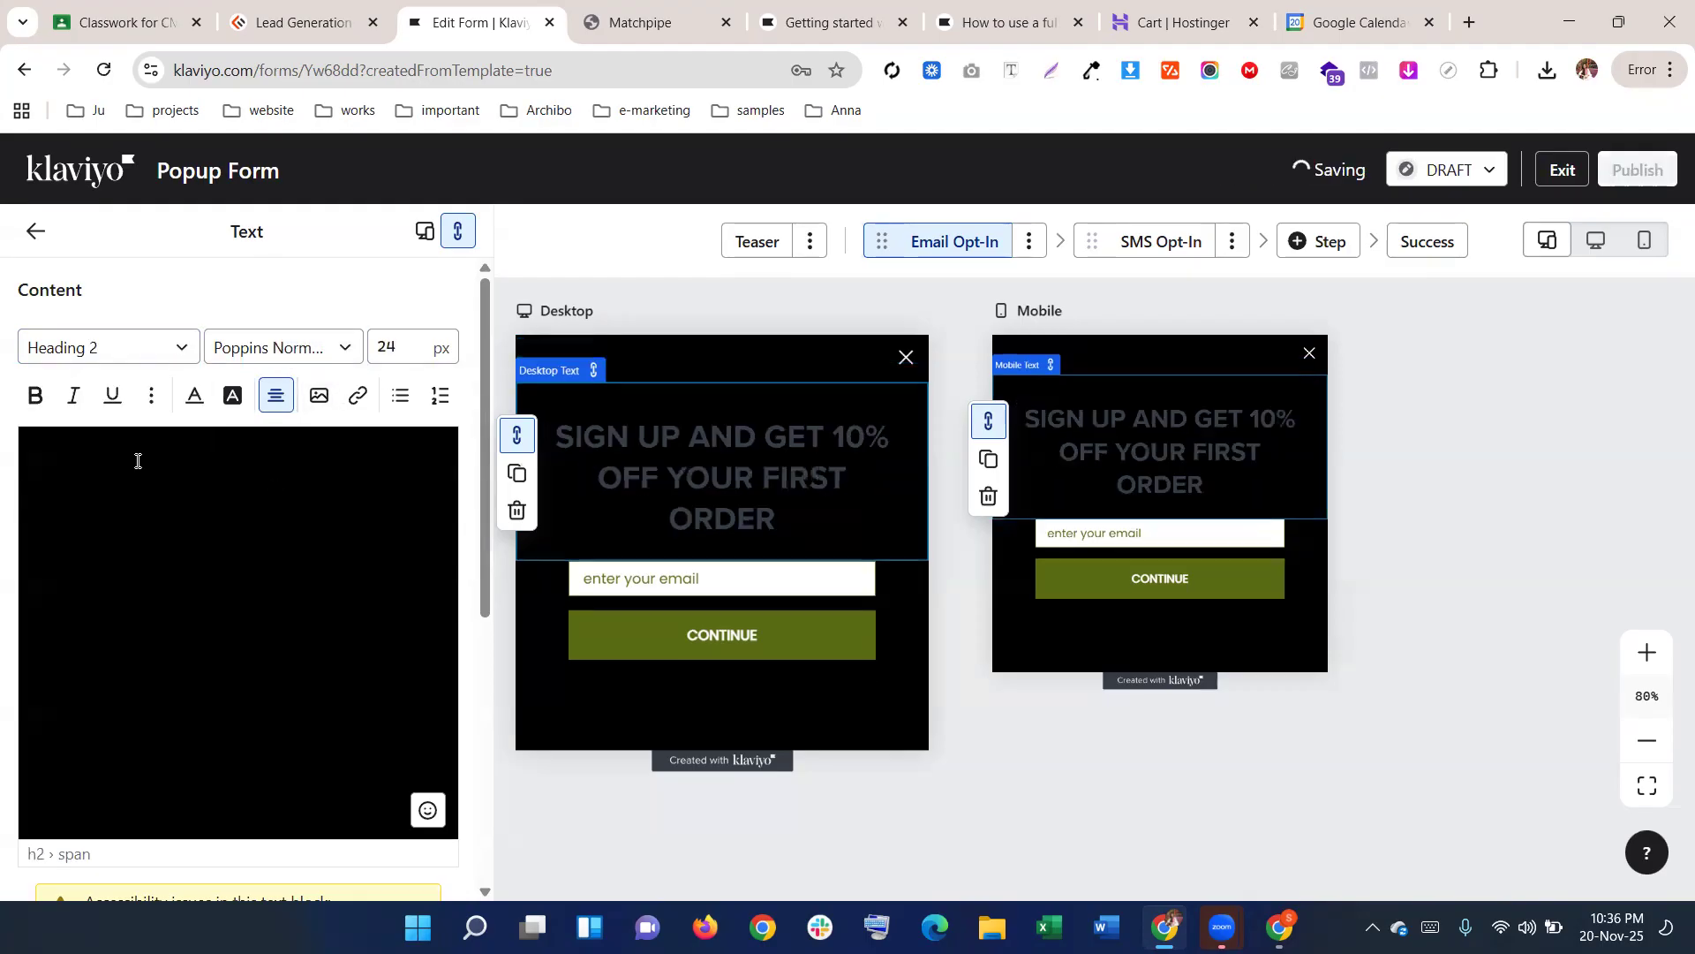
# Inspect the Matchpipe popup heading and copy its 32px font size
pyautogui.click(645, 23)
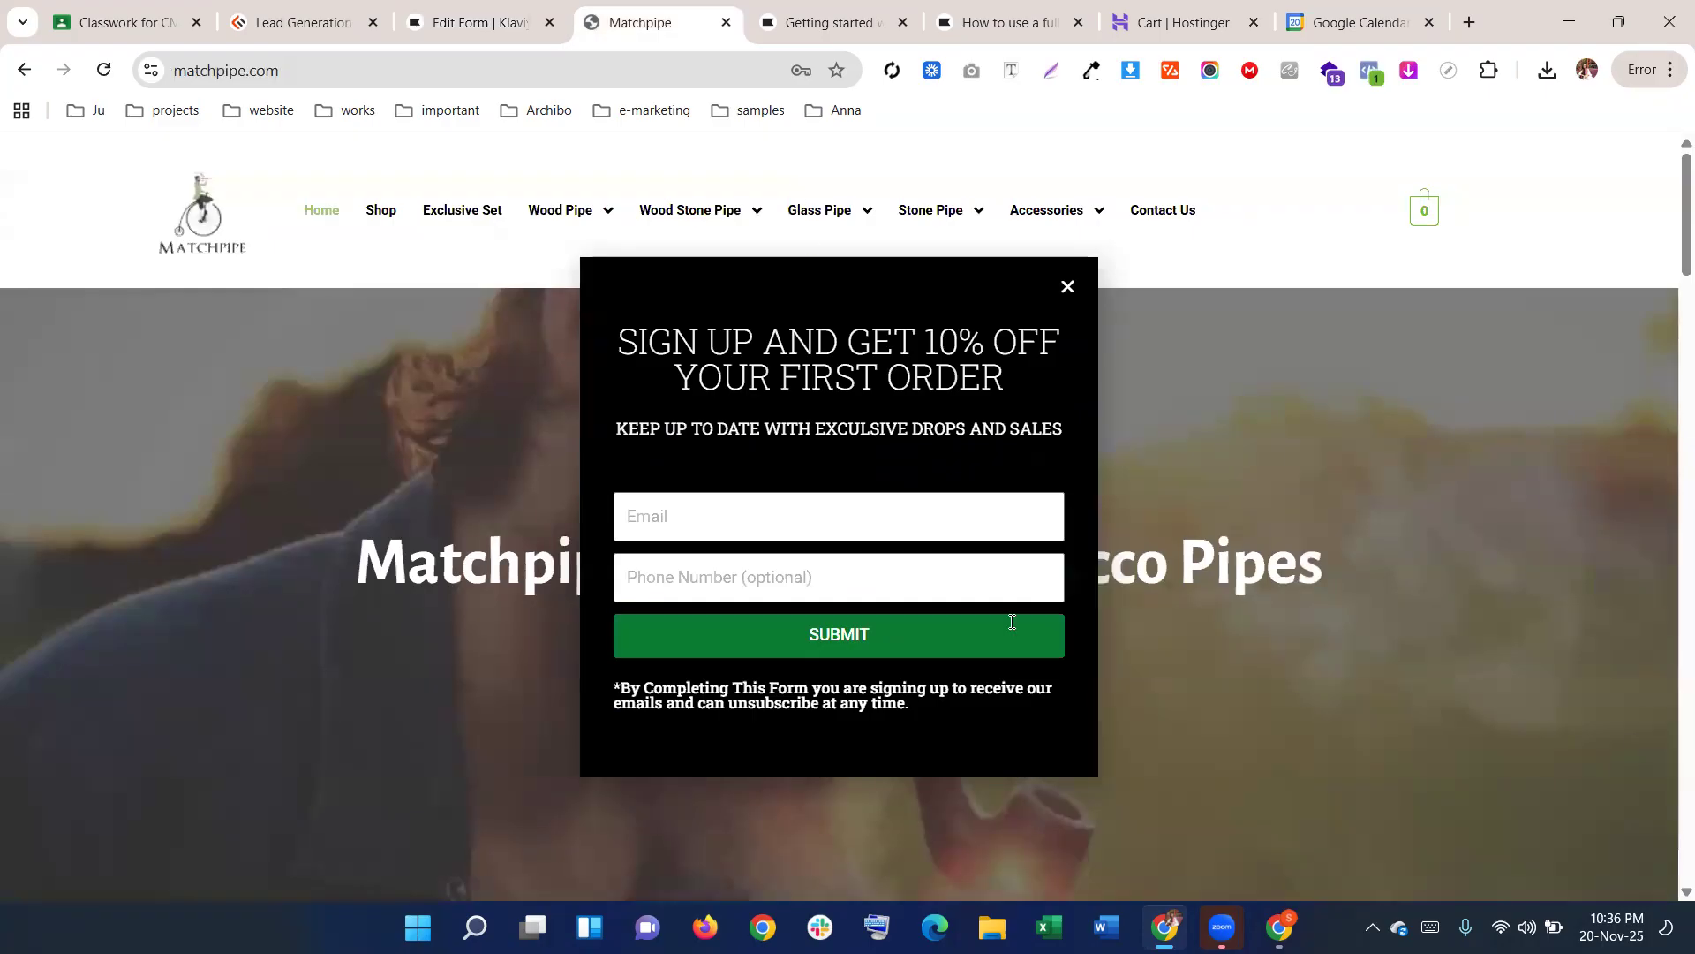
pyautogui.click(1011, 70)
pyautogui.click(887, 336)
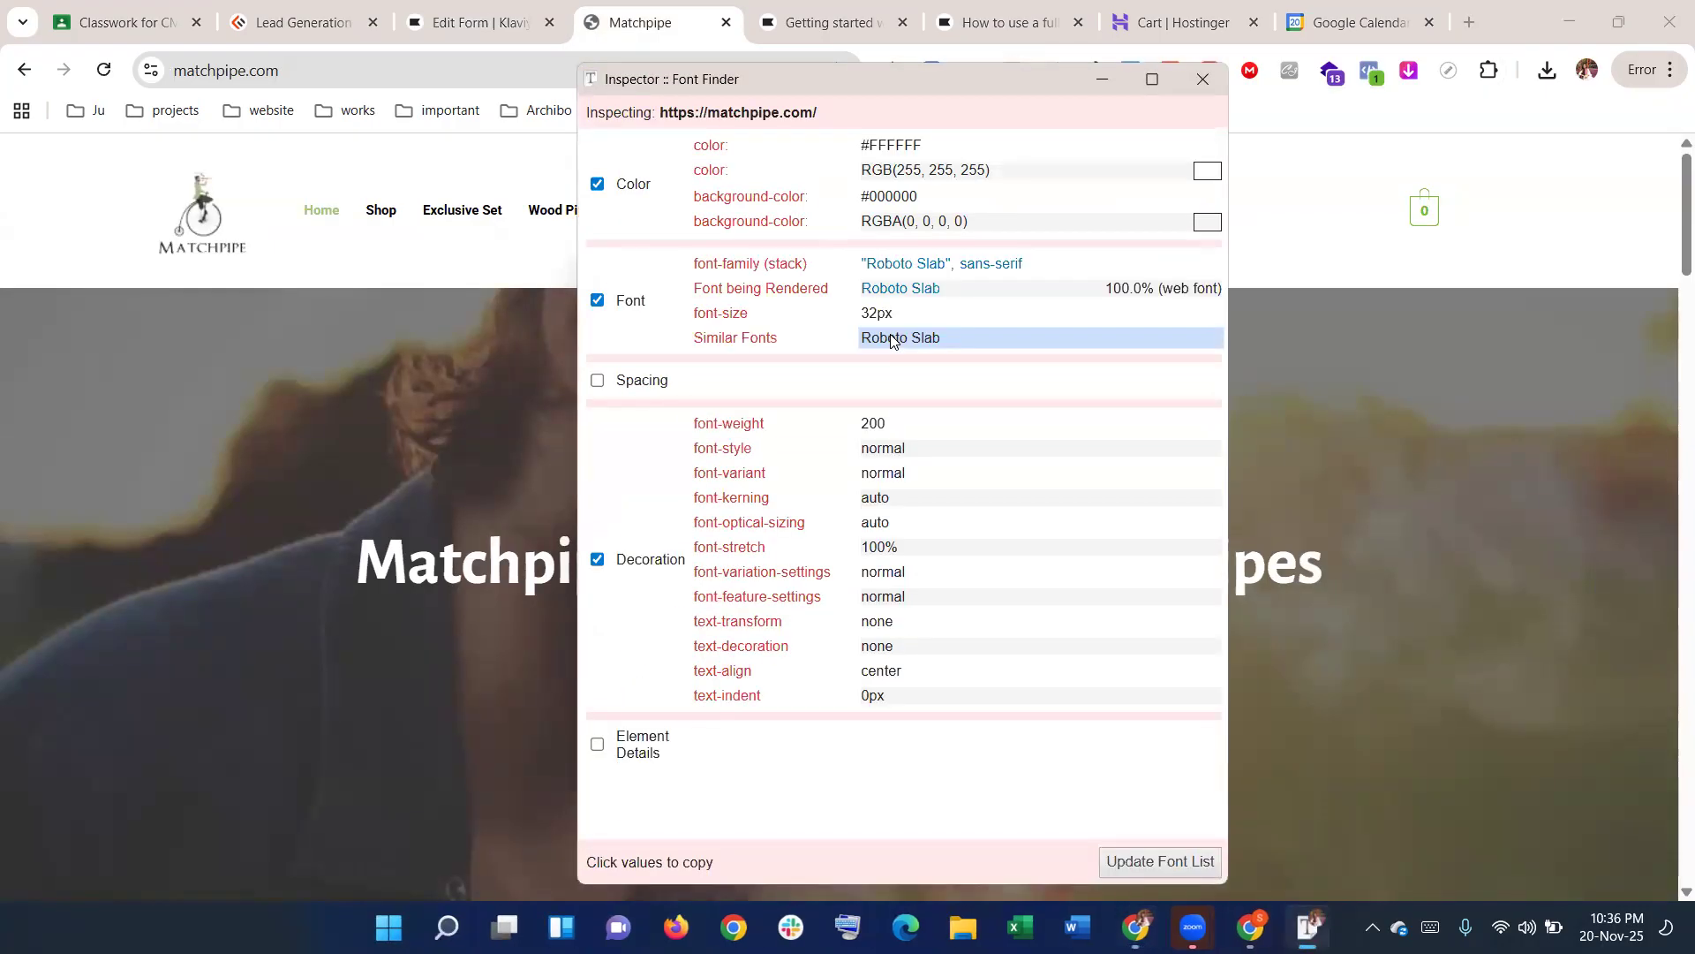
pyautogui.click(889, 313)
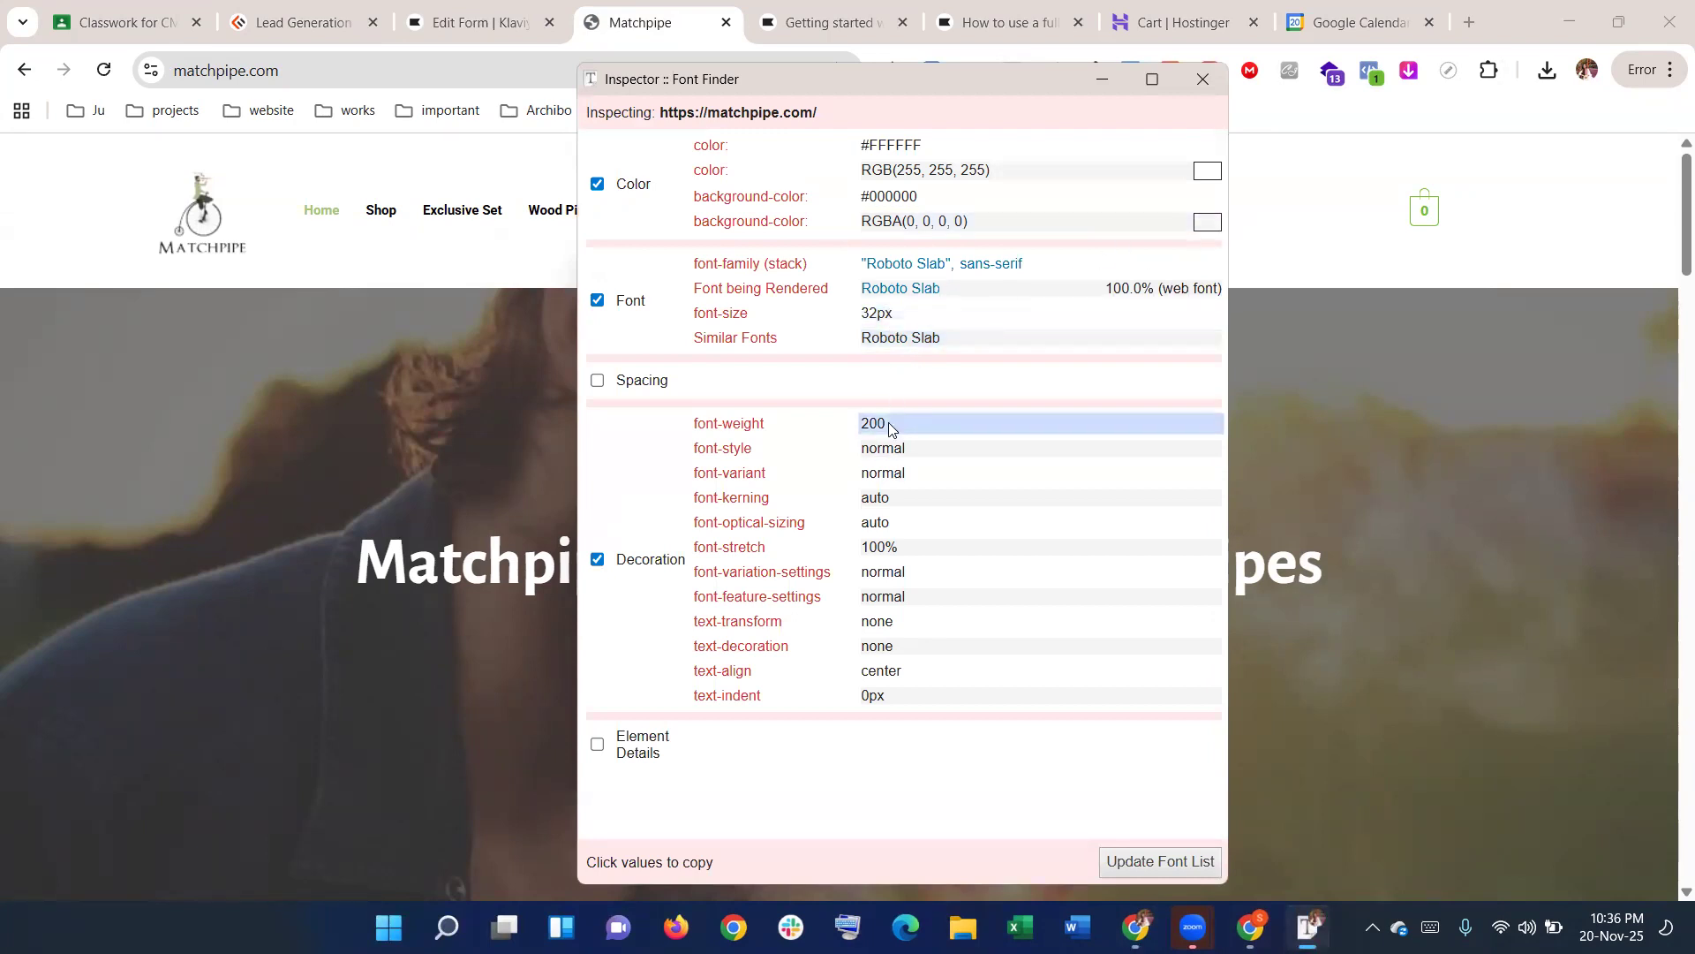
pyautogui.click(1201, 85)
# Switch the Klaviyo heading back to the Heading 1 style at 32 px
pyautogui.click(495, 22)
pyautogui.click(395, 342)
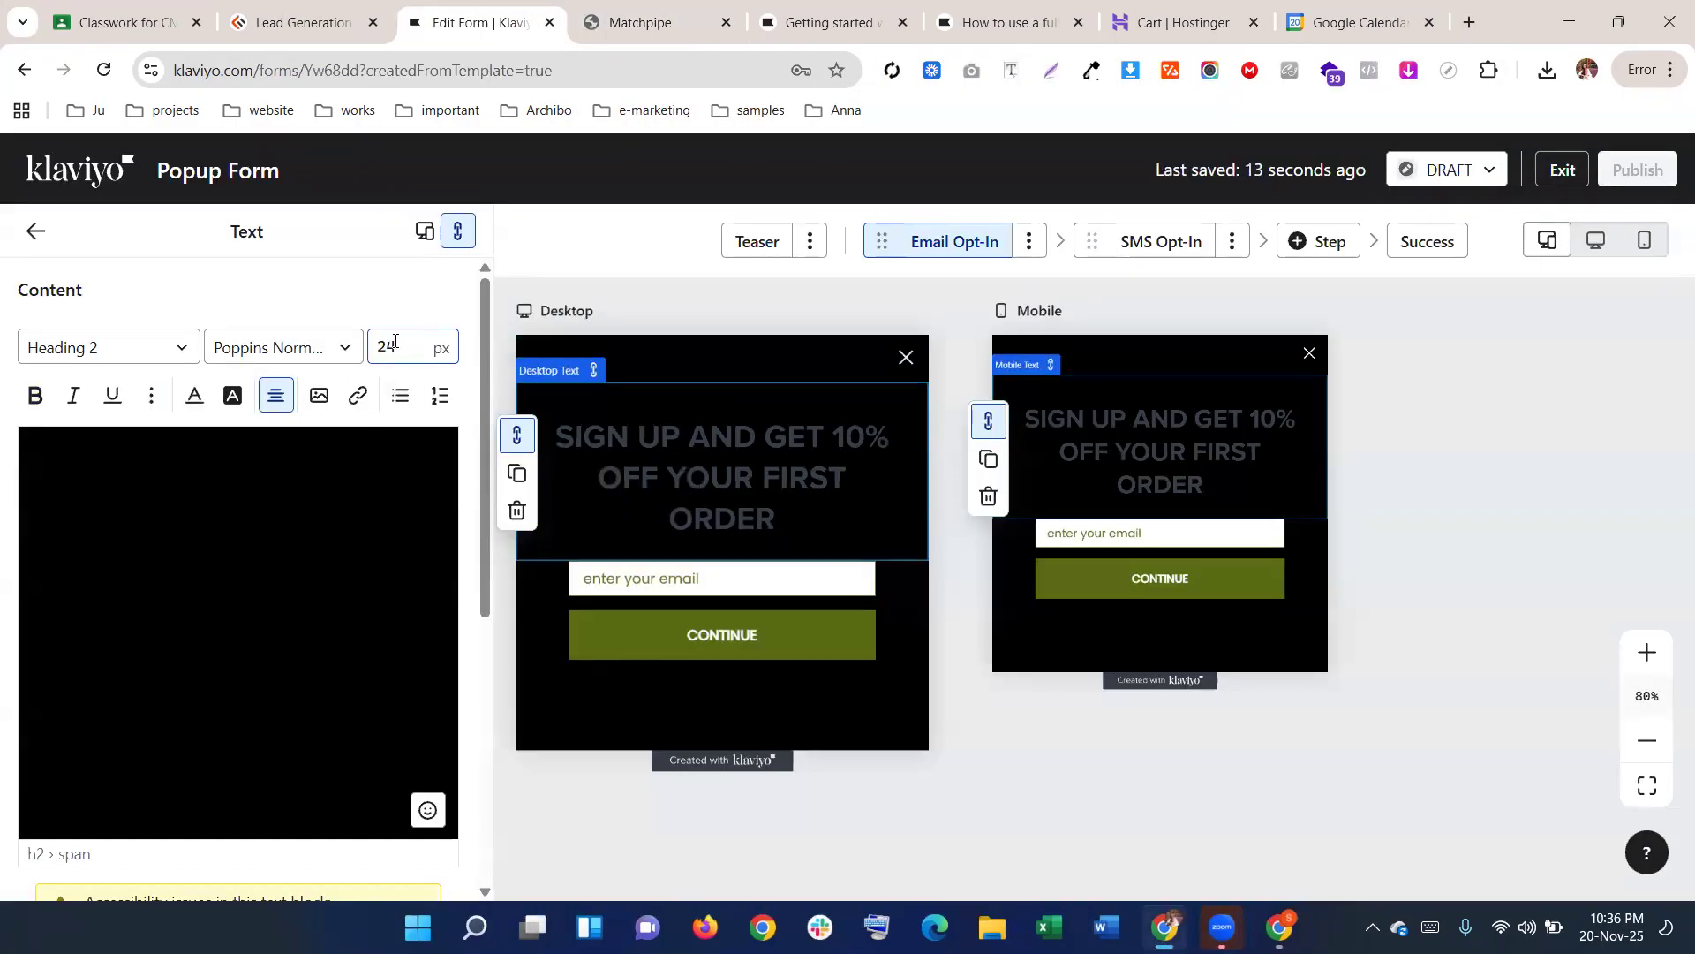
pyautogui.click(76, 347)
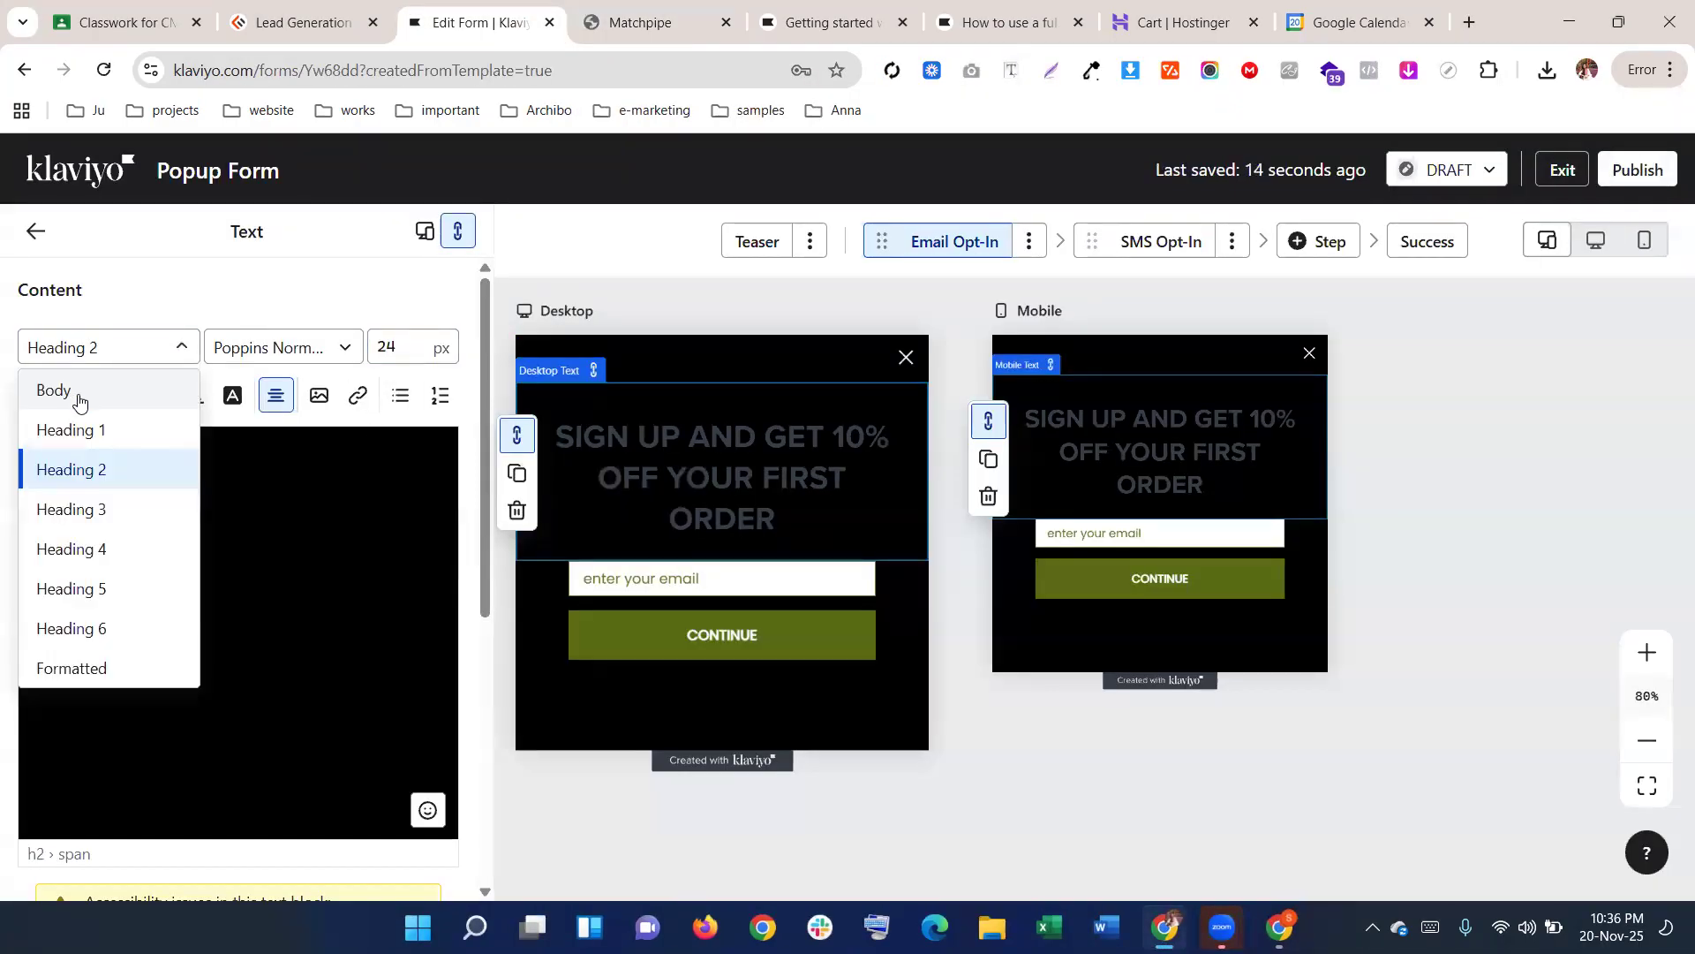
pyautogui.click(82, 429)
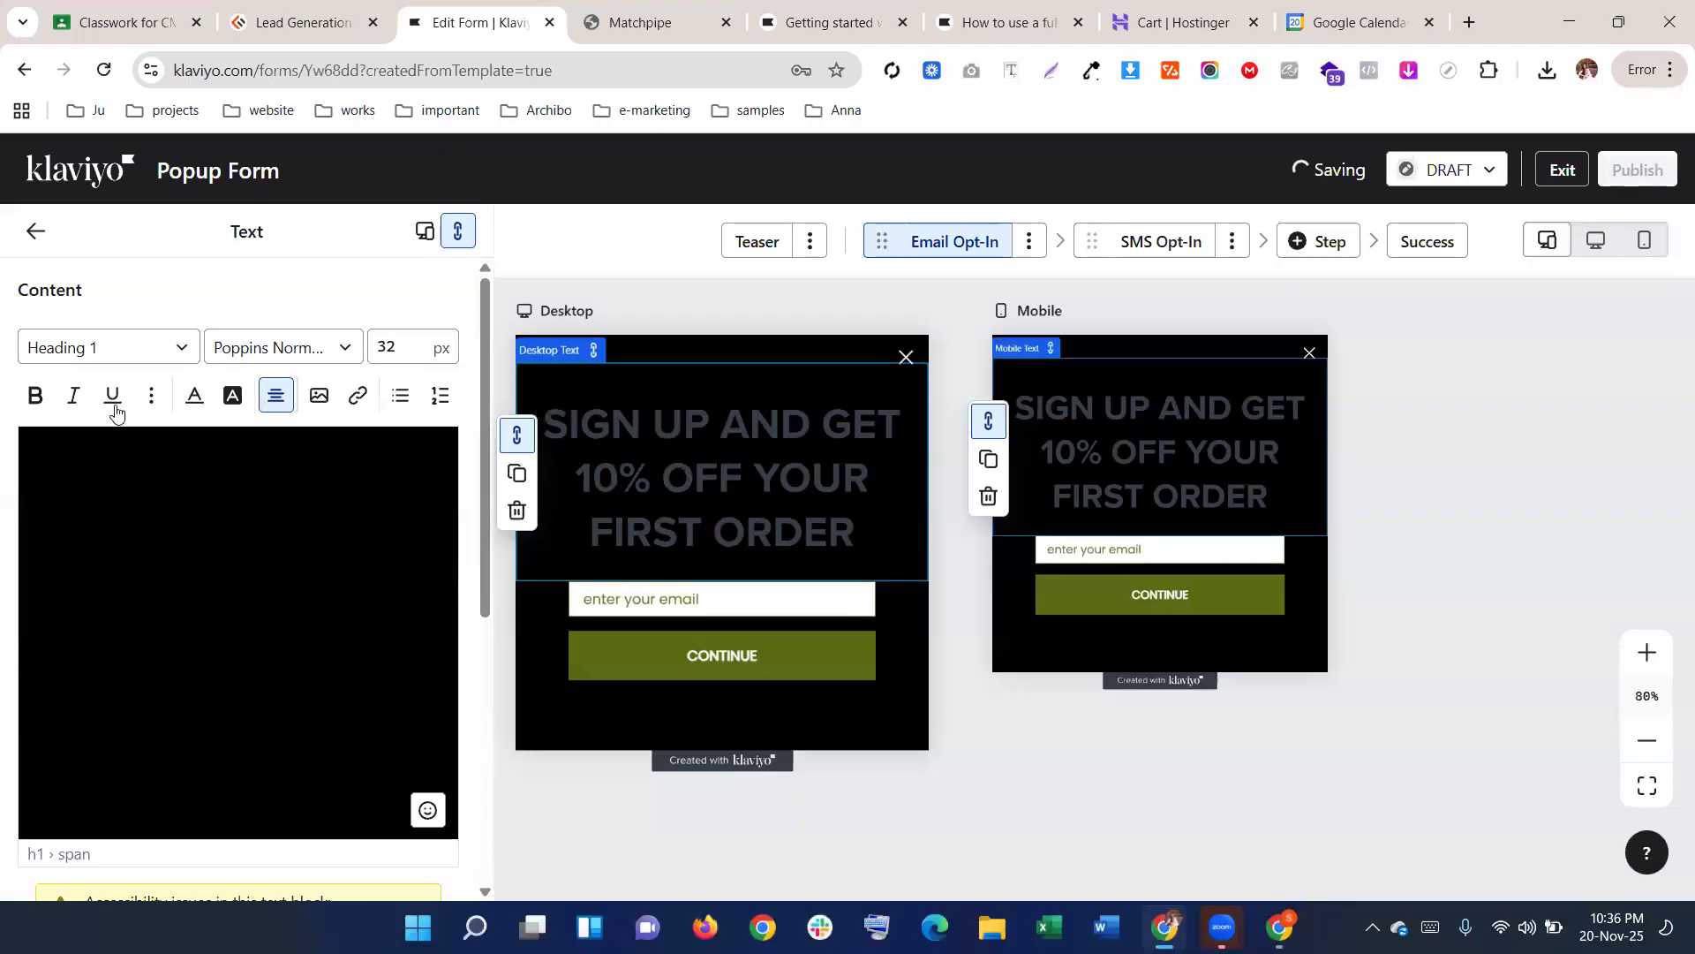
pyautogui.click(329, 347)
pyautogui.click(329, 347)
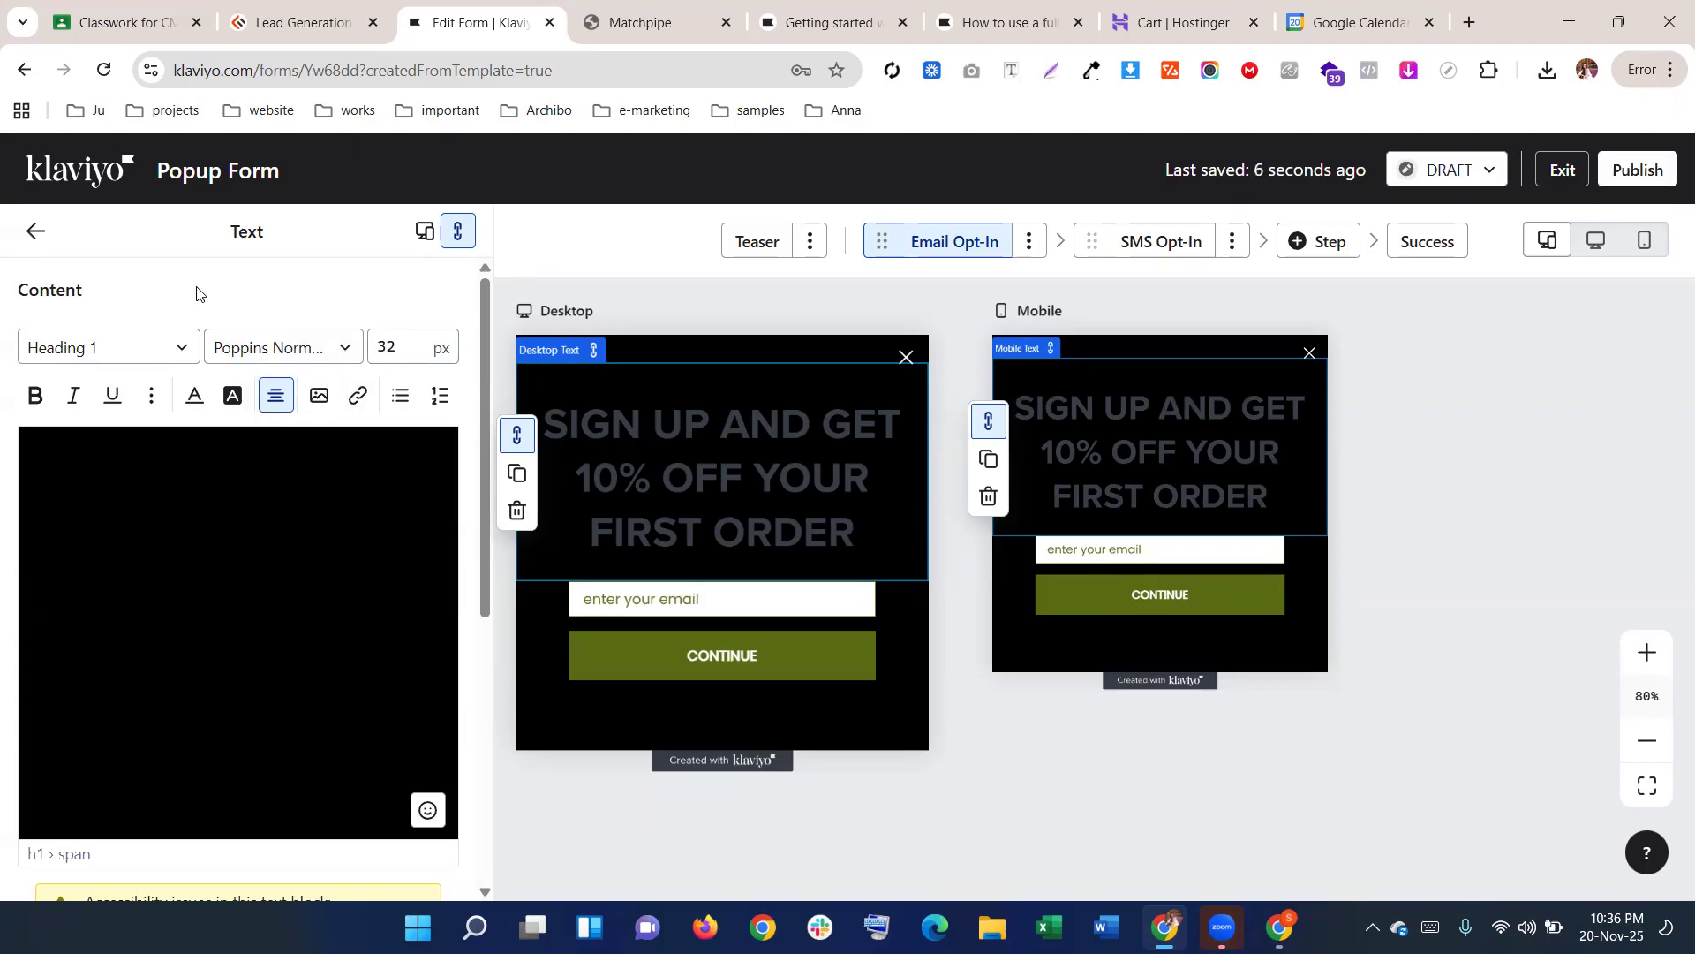
# In the form's Text and headings styles, set Heading 1's font to Montserrat
pyautogui.click(40, 247)
pyautogui.click(113, 325)
pyautogui.scroll(-7, 236, 465)
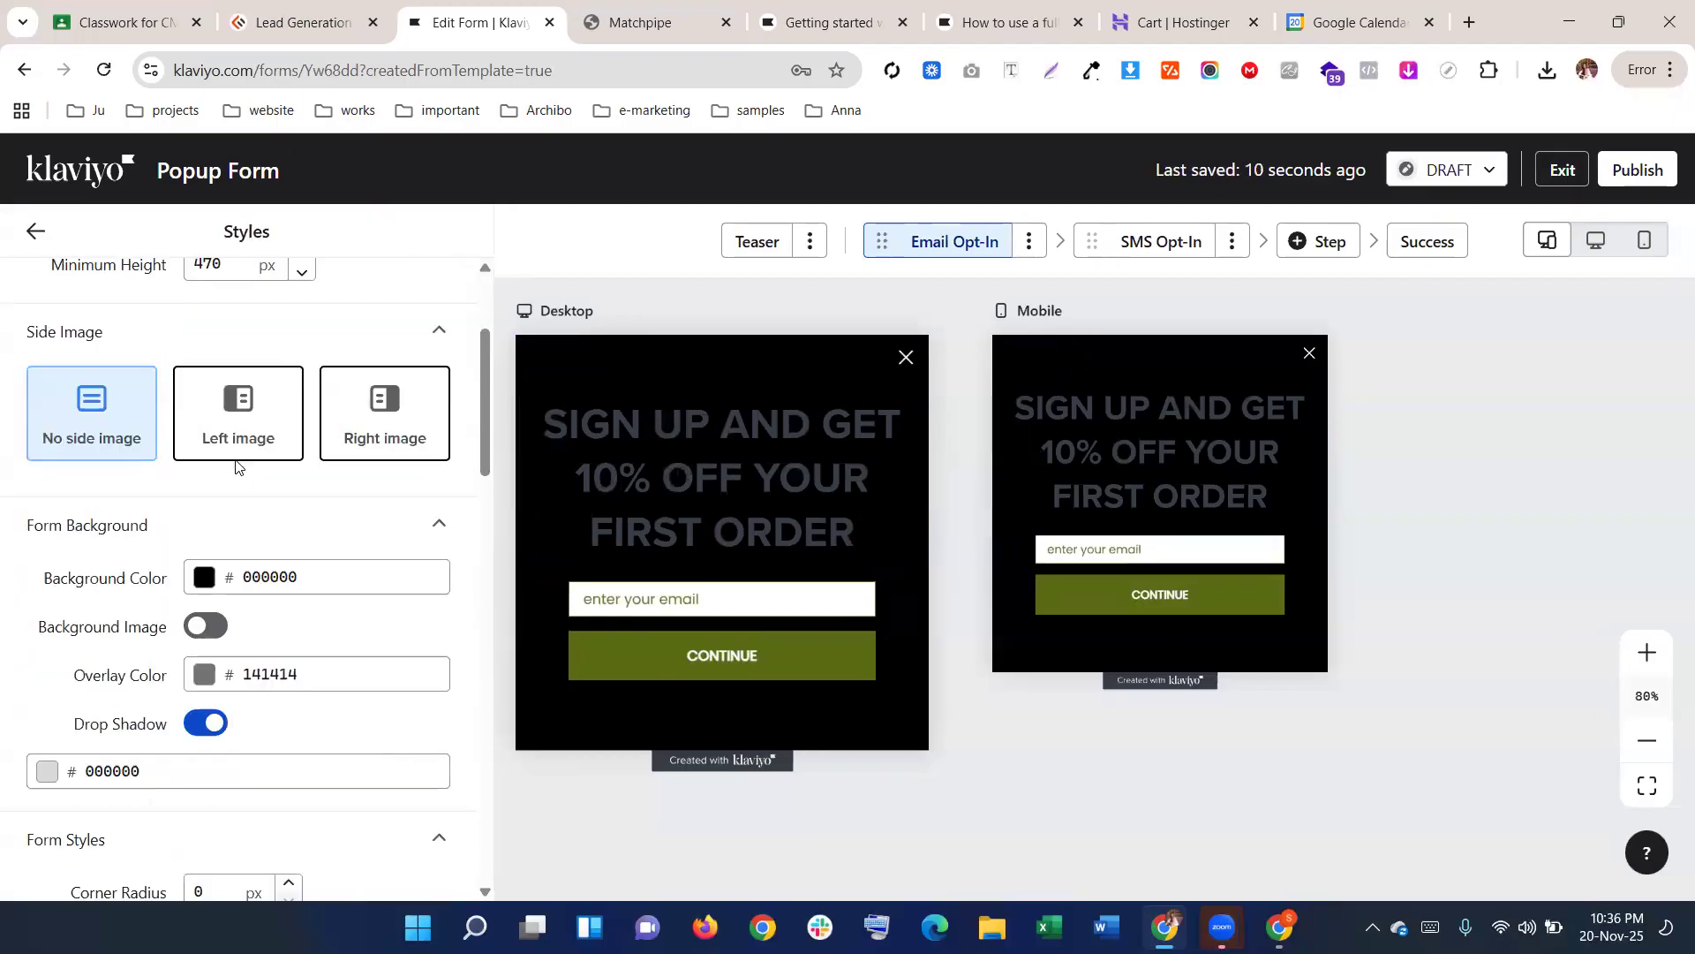
pyautogui.scroll(-5, 237, 466)
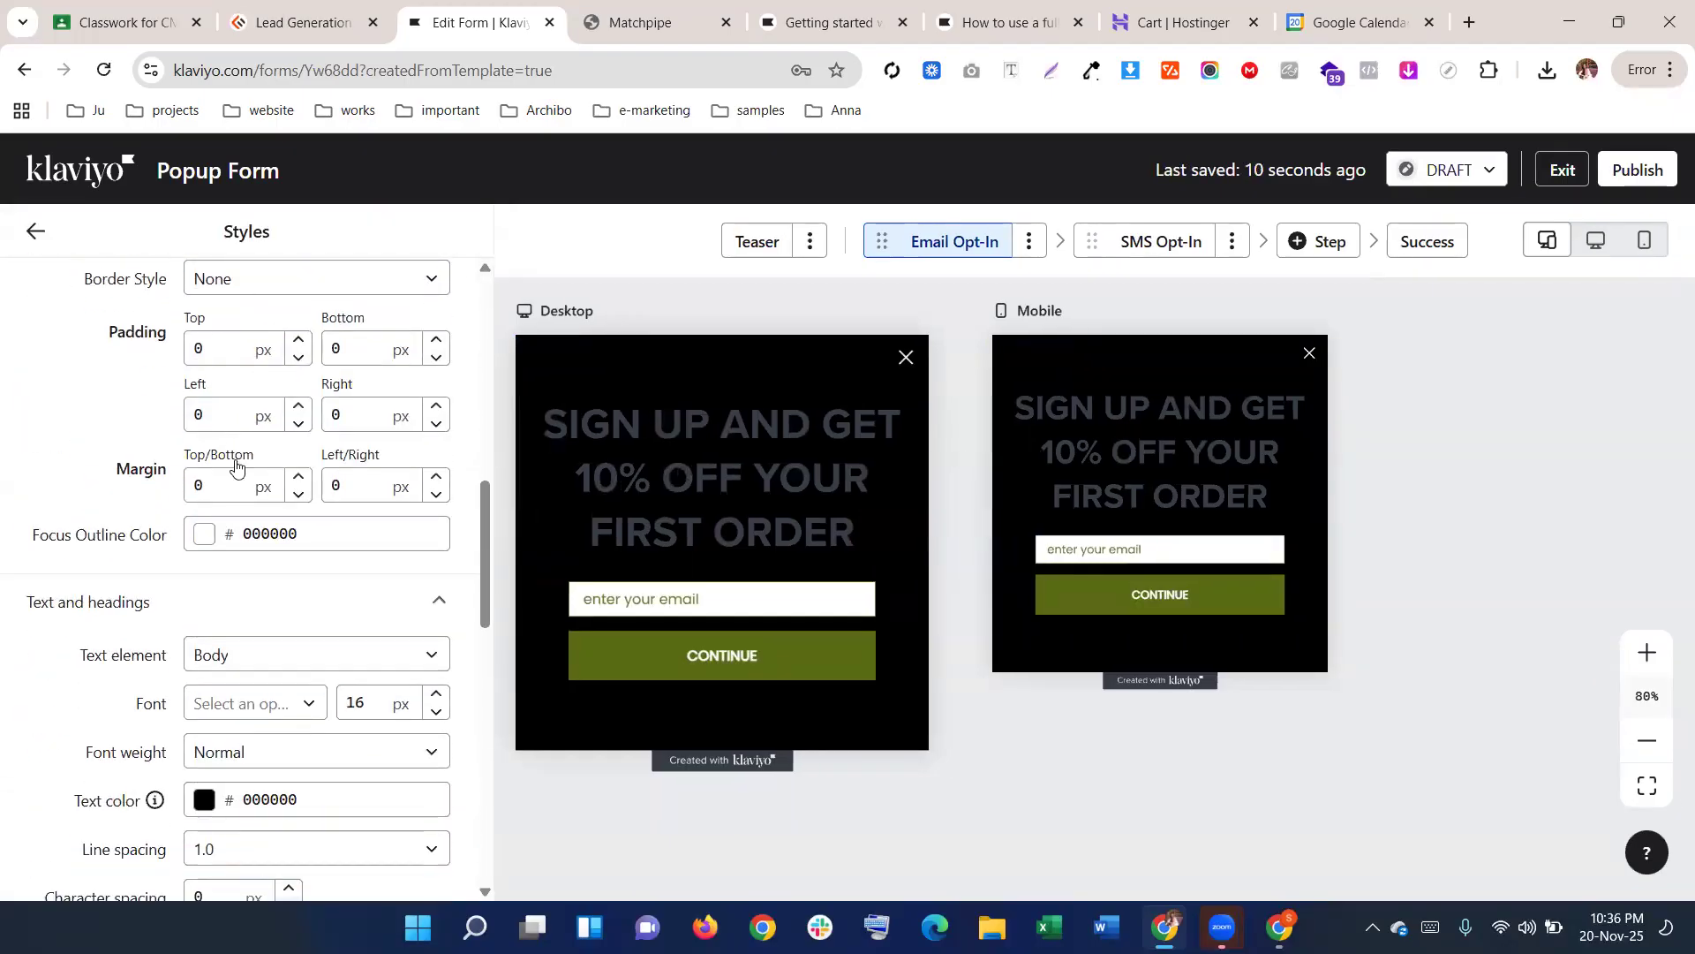
pyautogui.click(240, 442)
pyautogui.click(250, 511)
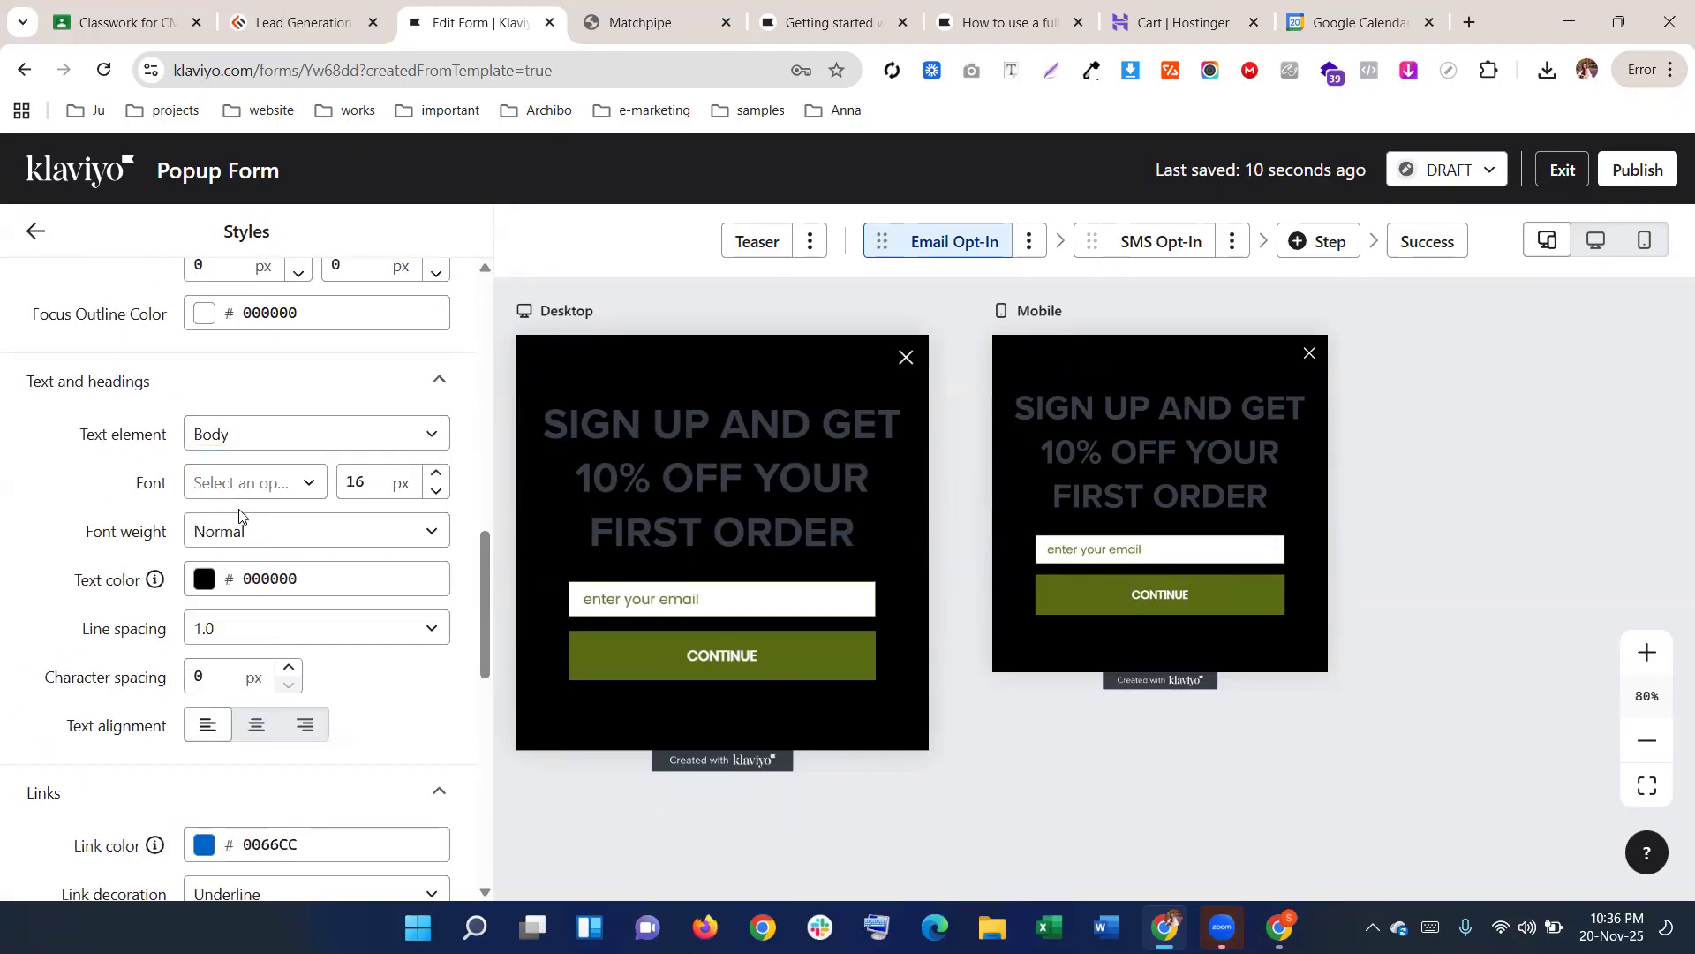
pyautogui.click(264, 492)
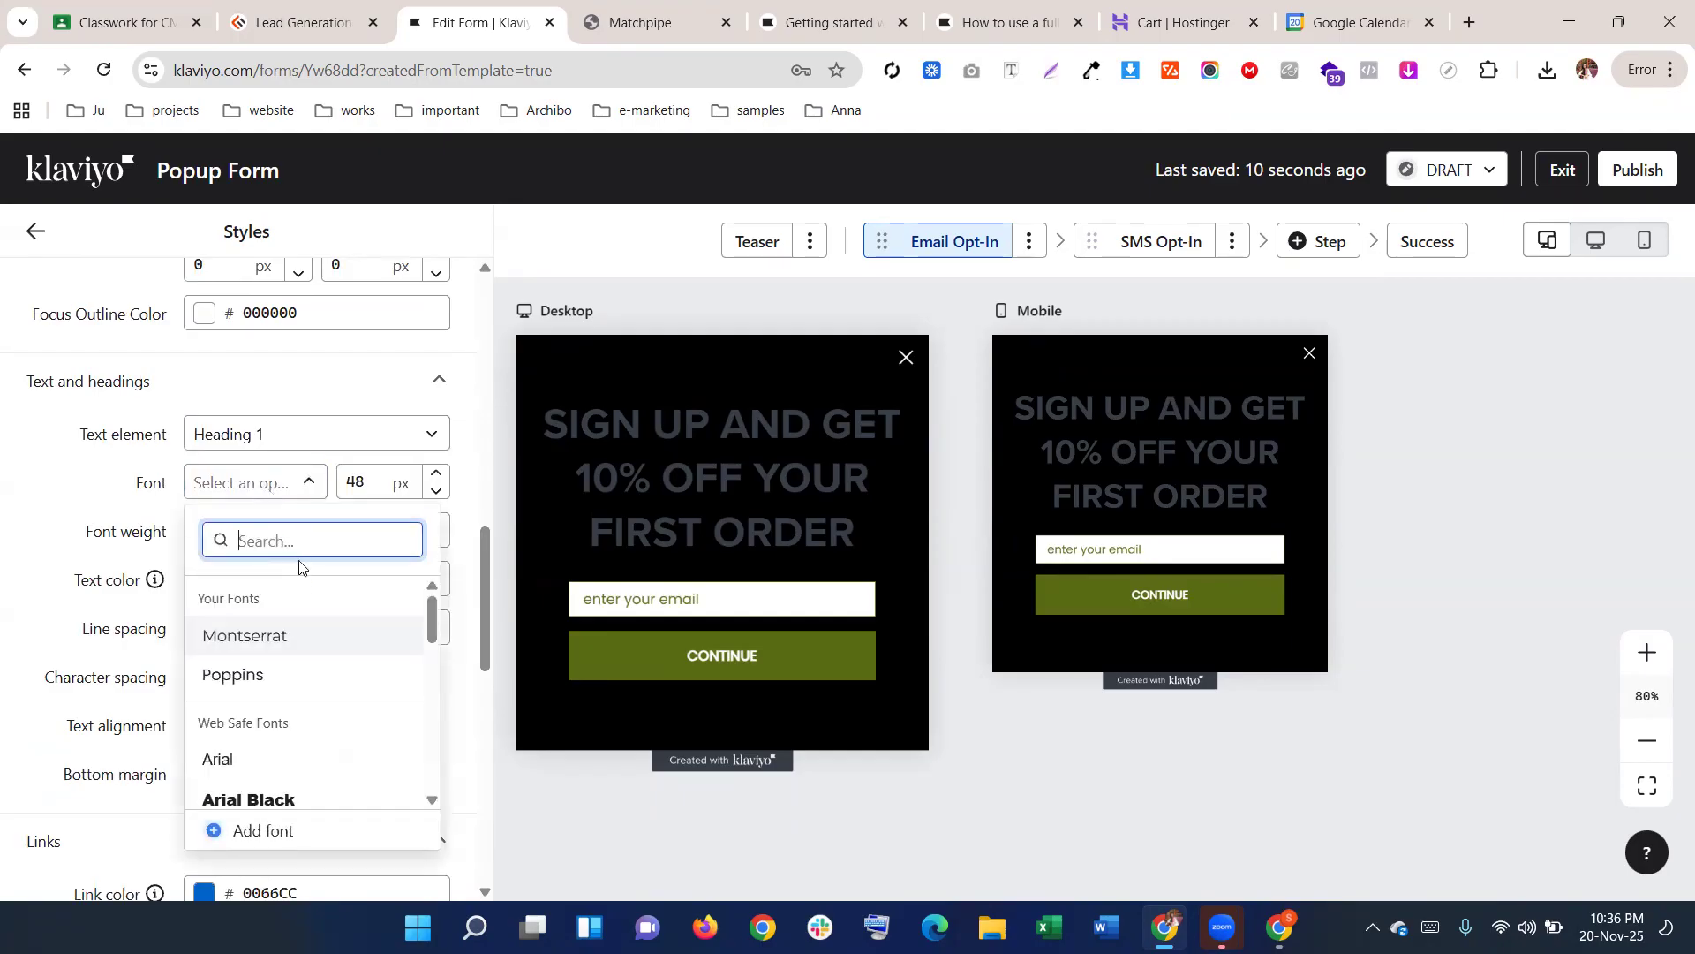
pyautogui.click(285, 637)
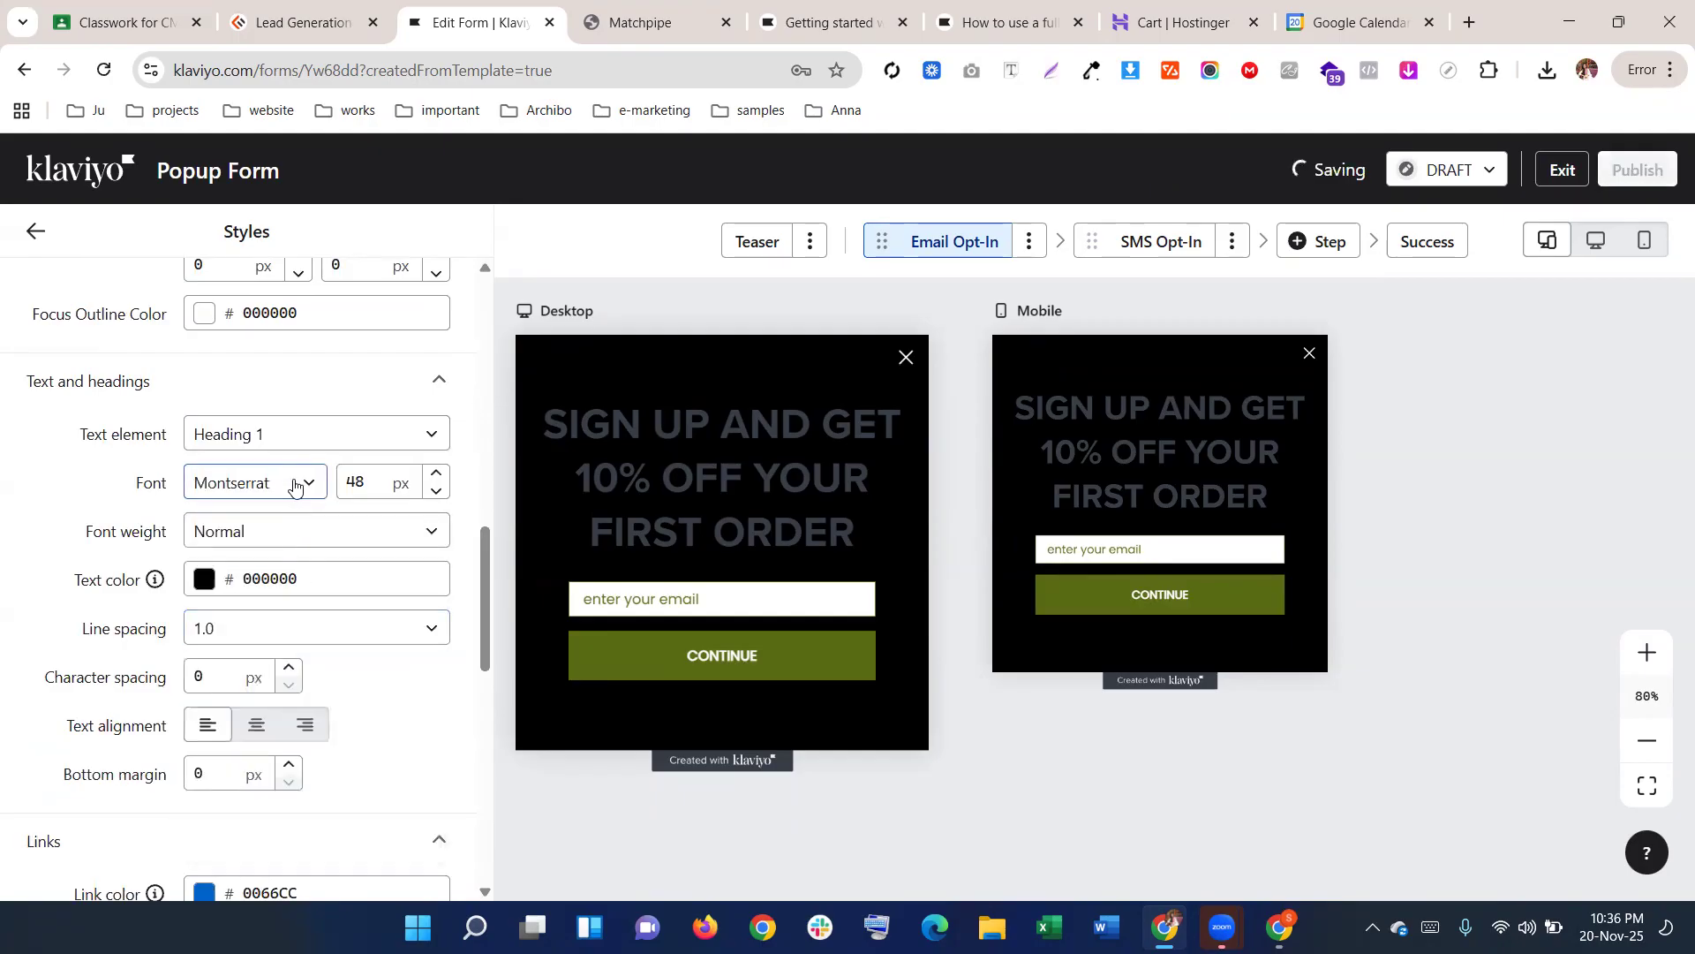
# Change Heading 1's font to Poppins via a 'po' search, then select the popup heading
pyautogui.click(294, 486)
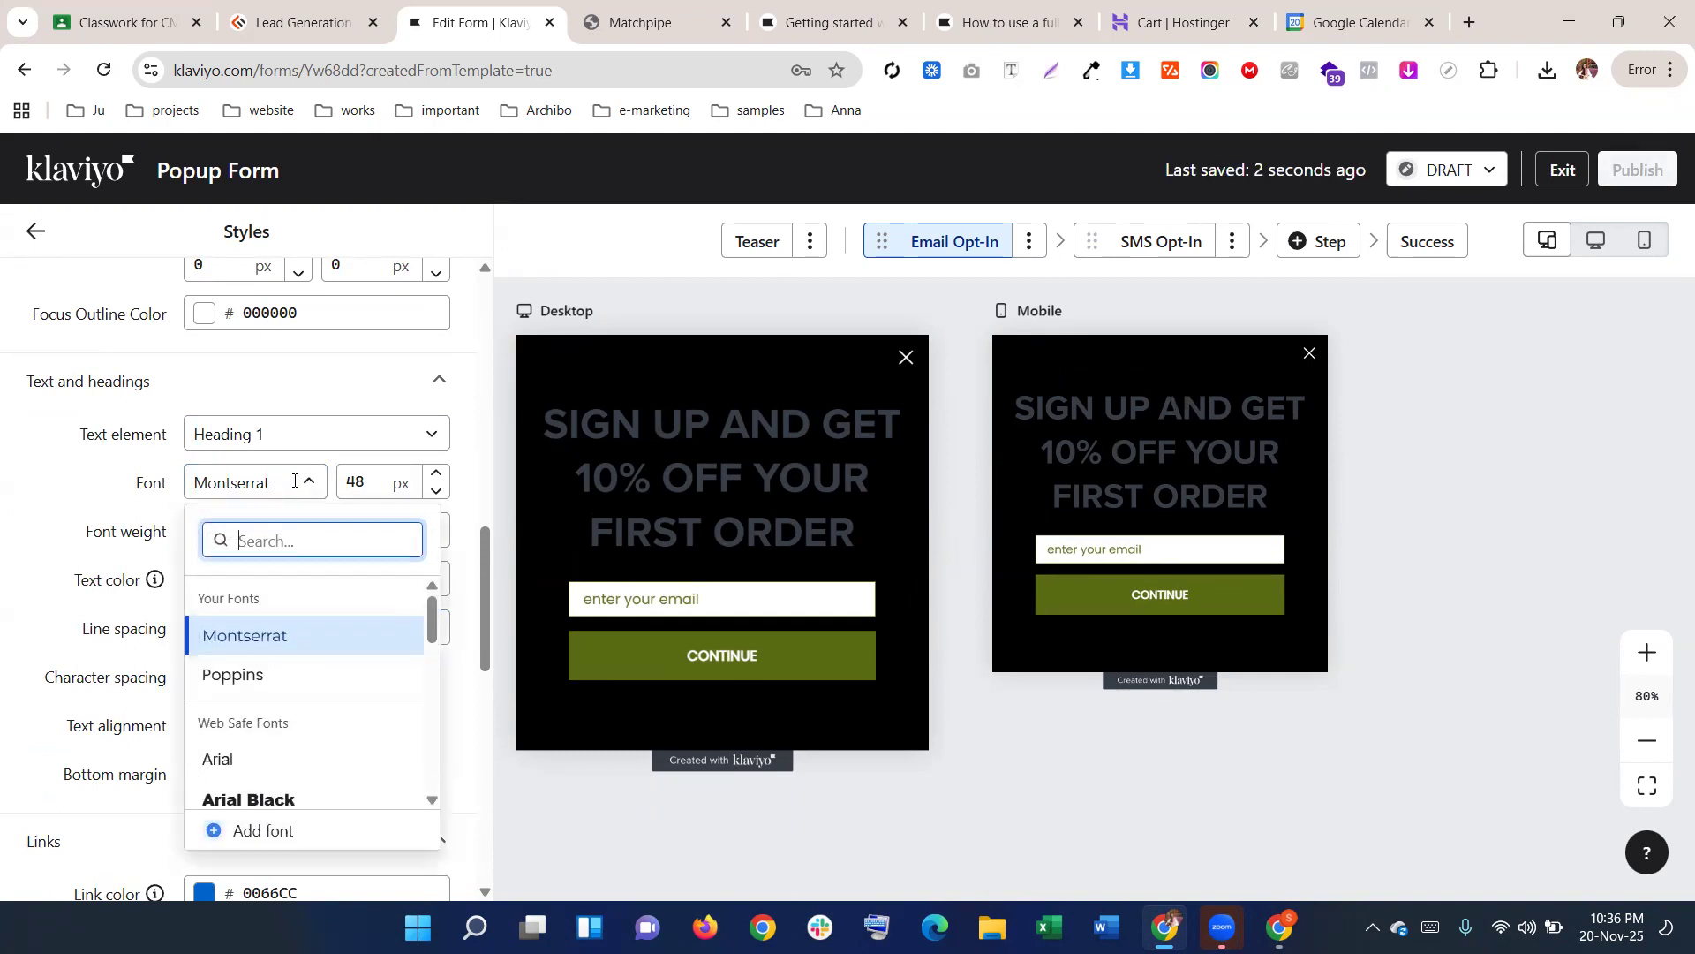
pyautogui.write('pop')
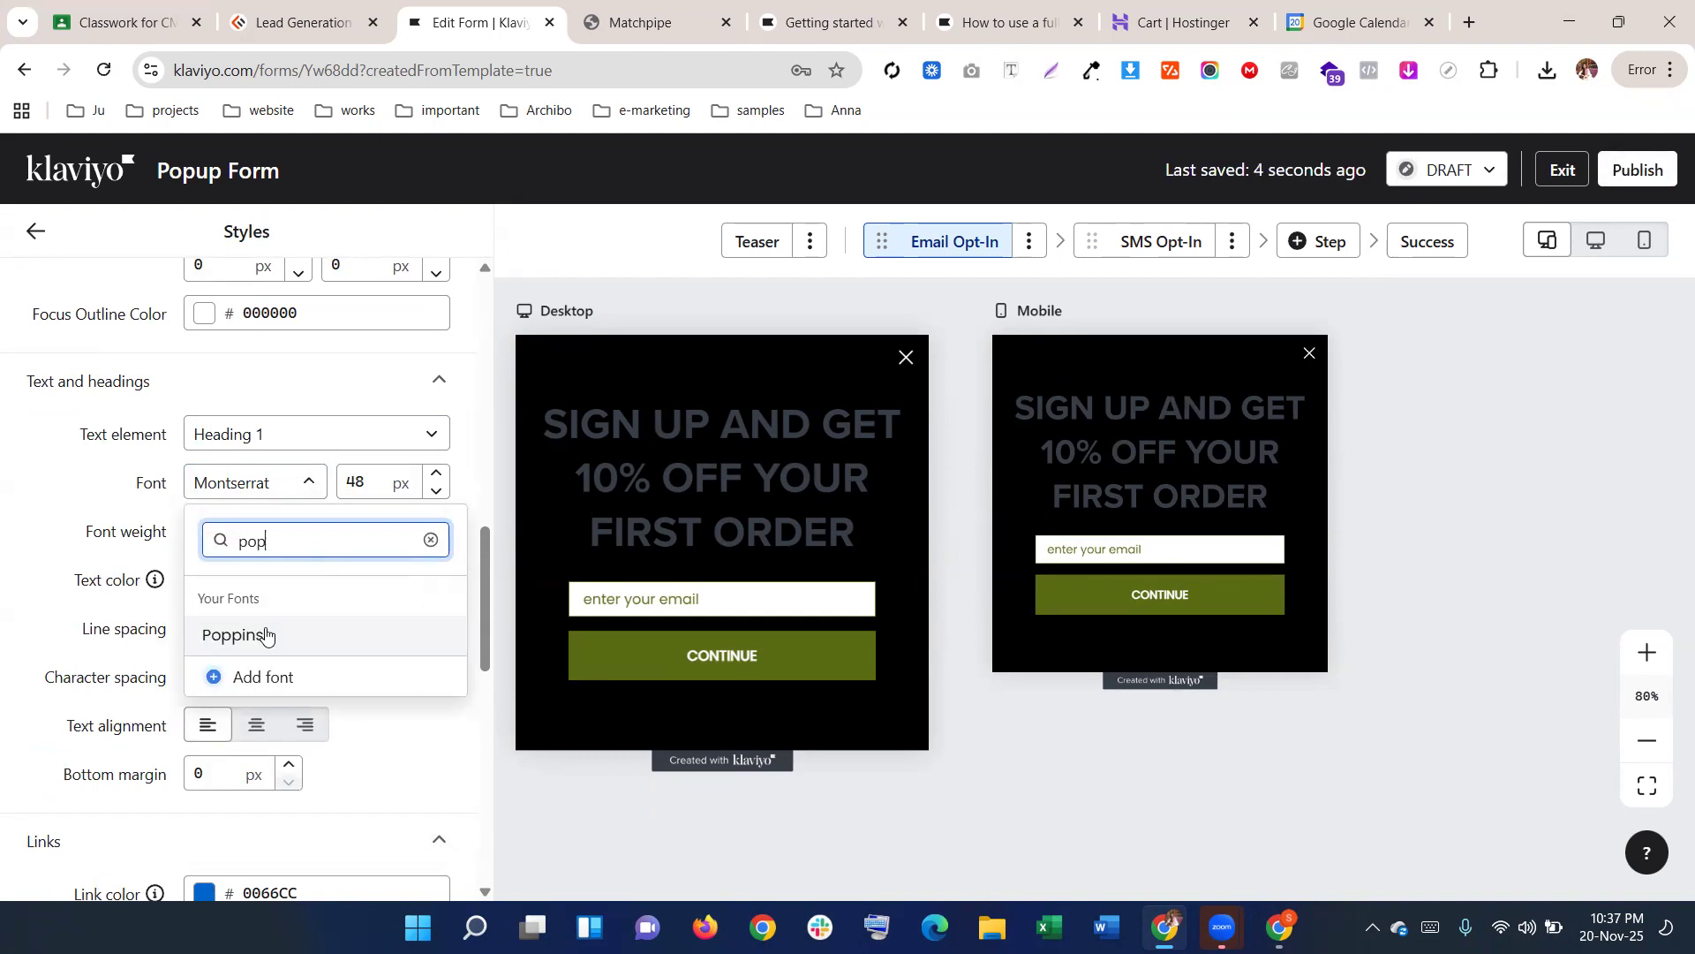
pyautogui.click(265, 635)
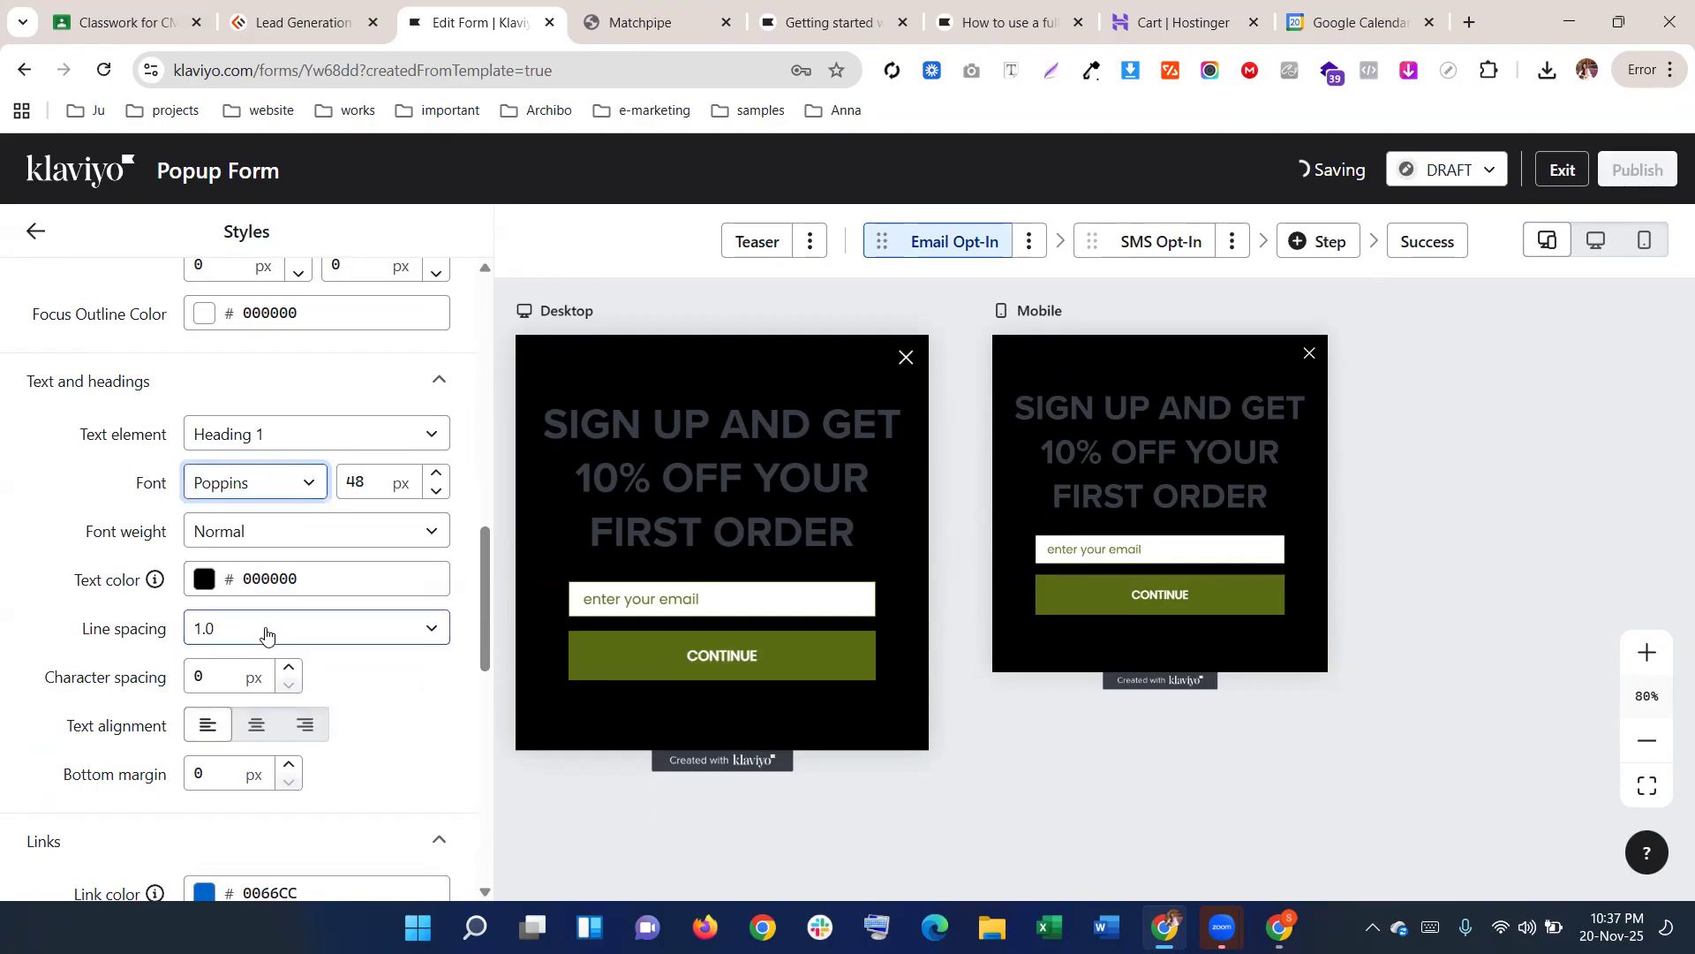
pyautogui.click(698, 462)
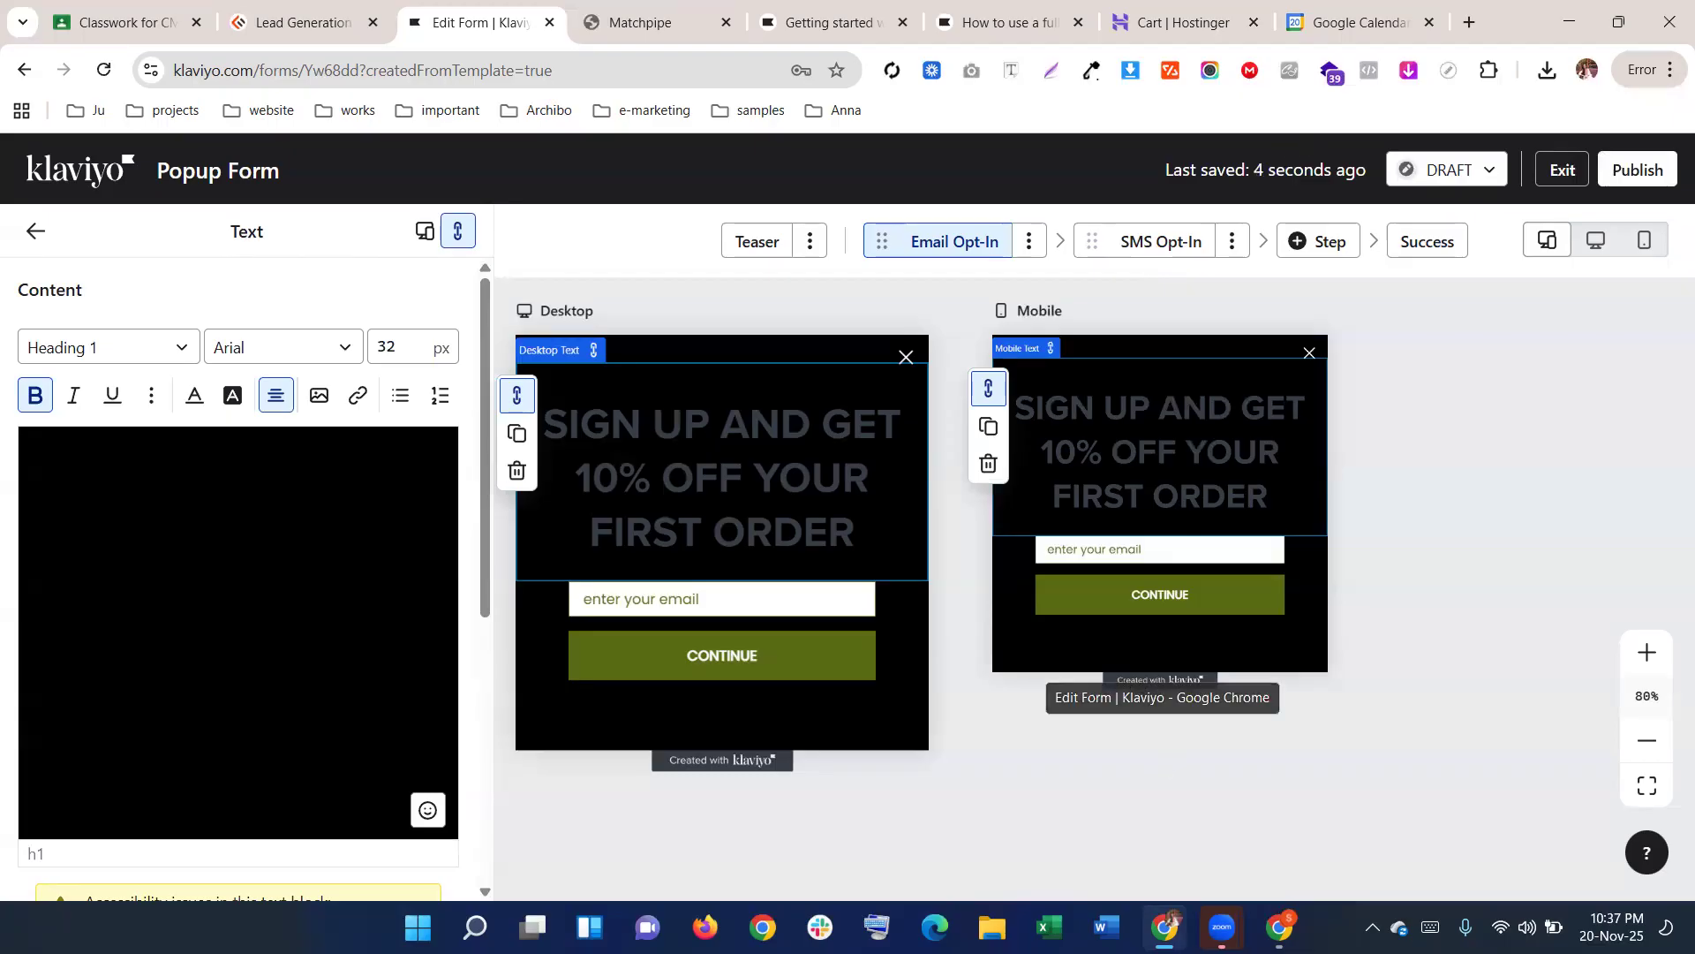
# Unbold the whole heading, set it to Poppins Normal 400, then bring up the Matchpipe popup
pyautogui.moveTo(1279, 927)
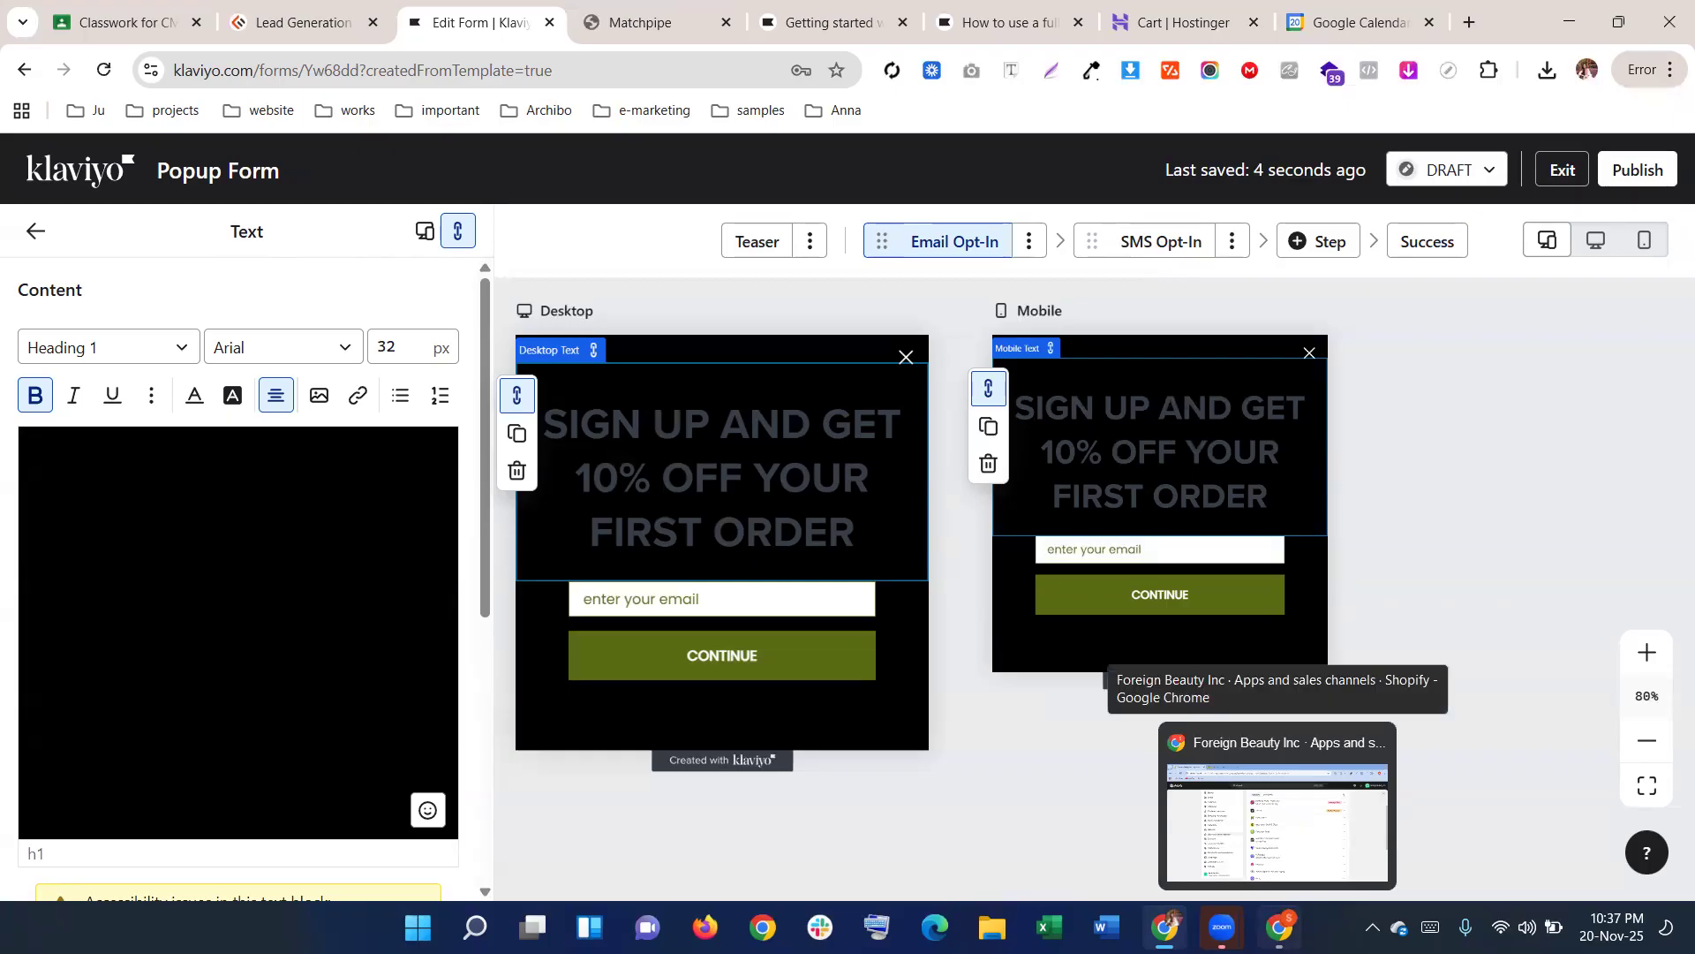
pyautogui.moveTo(1223, 919)
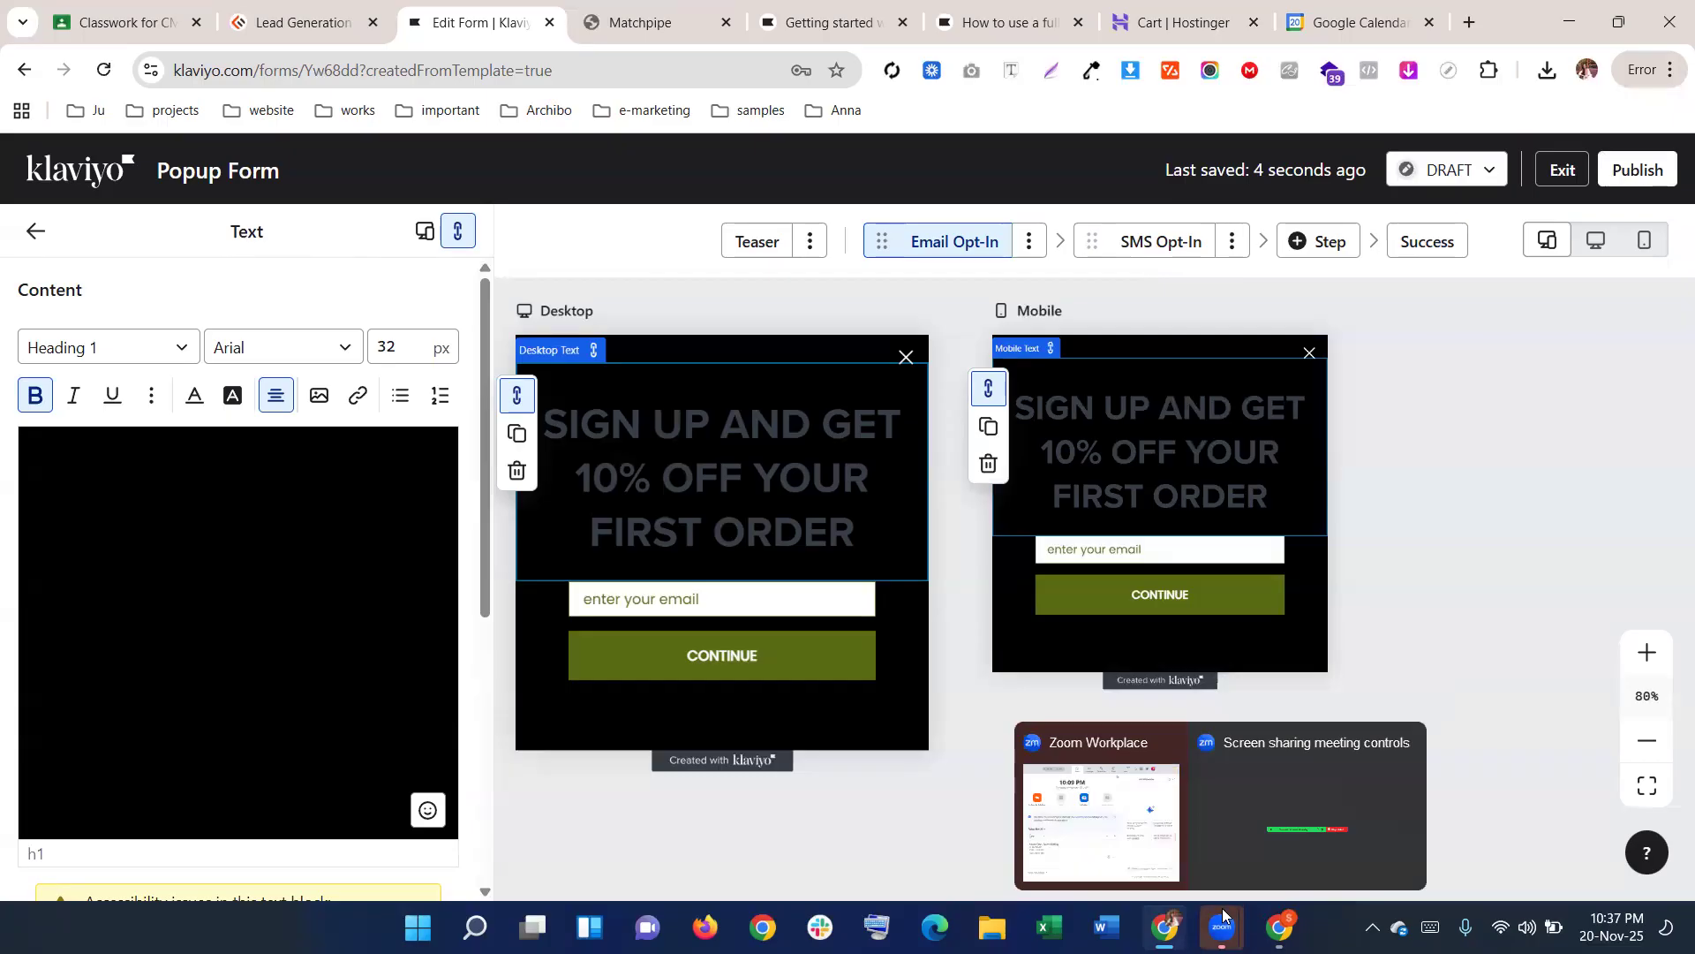
pyautogui.tripleClick(297, 522)
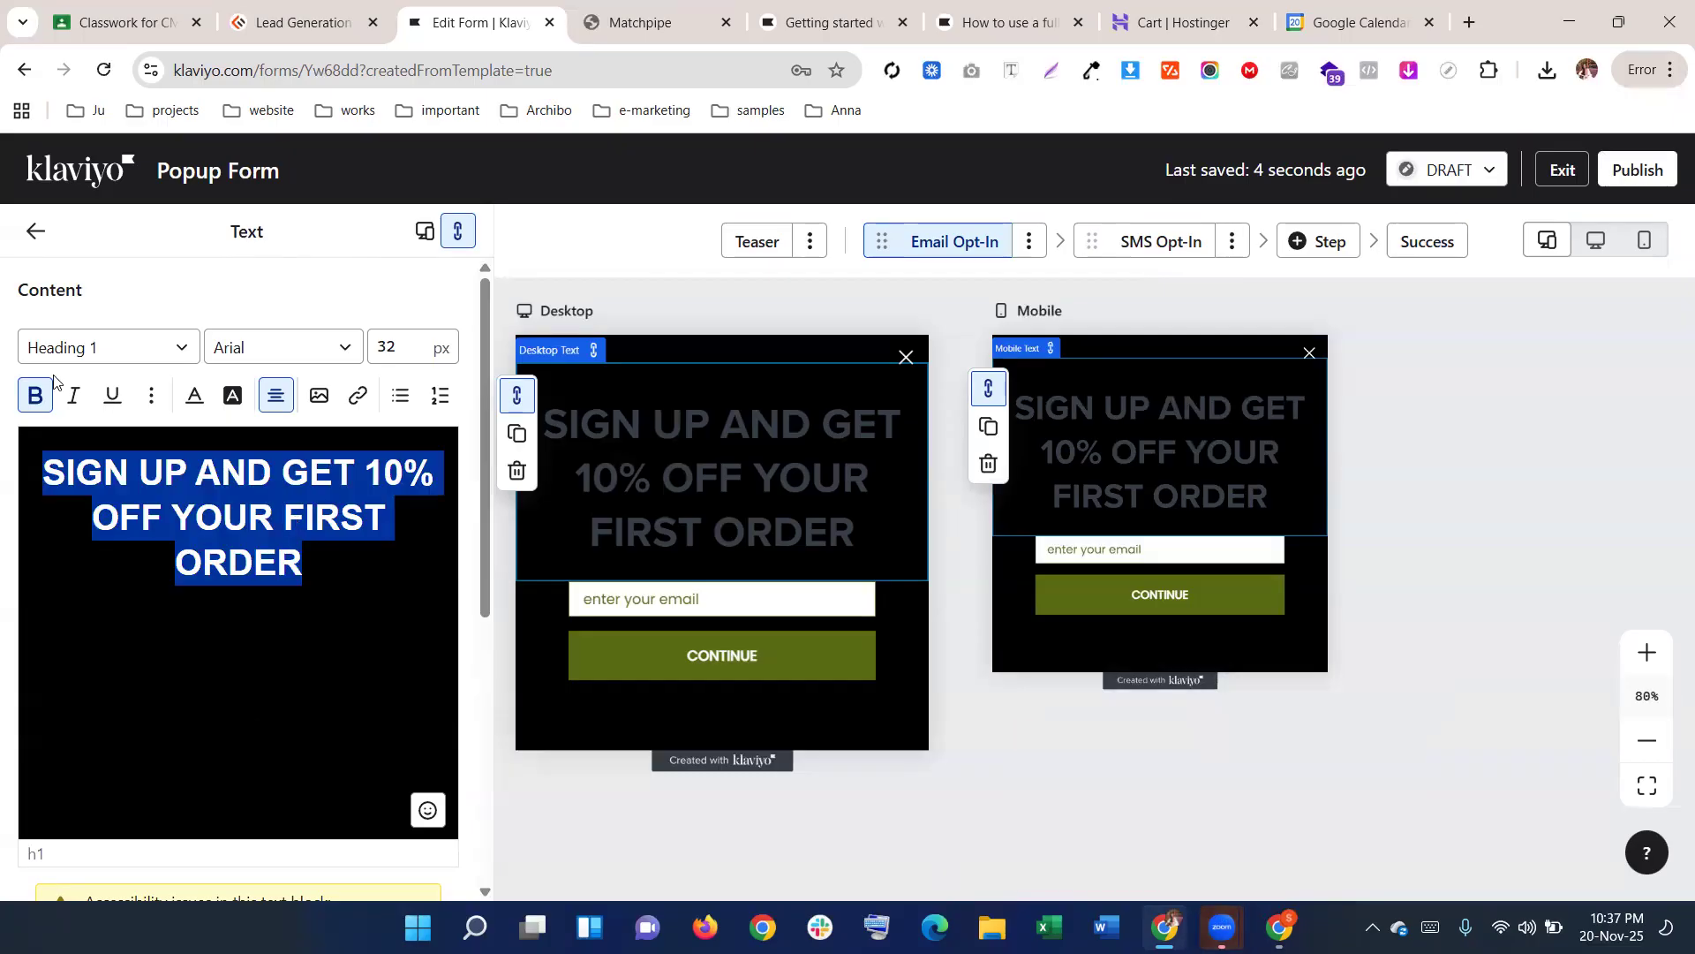
pyautogui.click(36, 395)
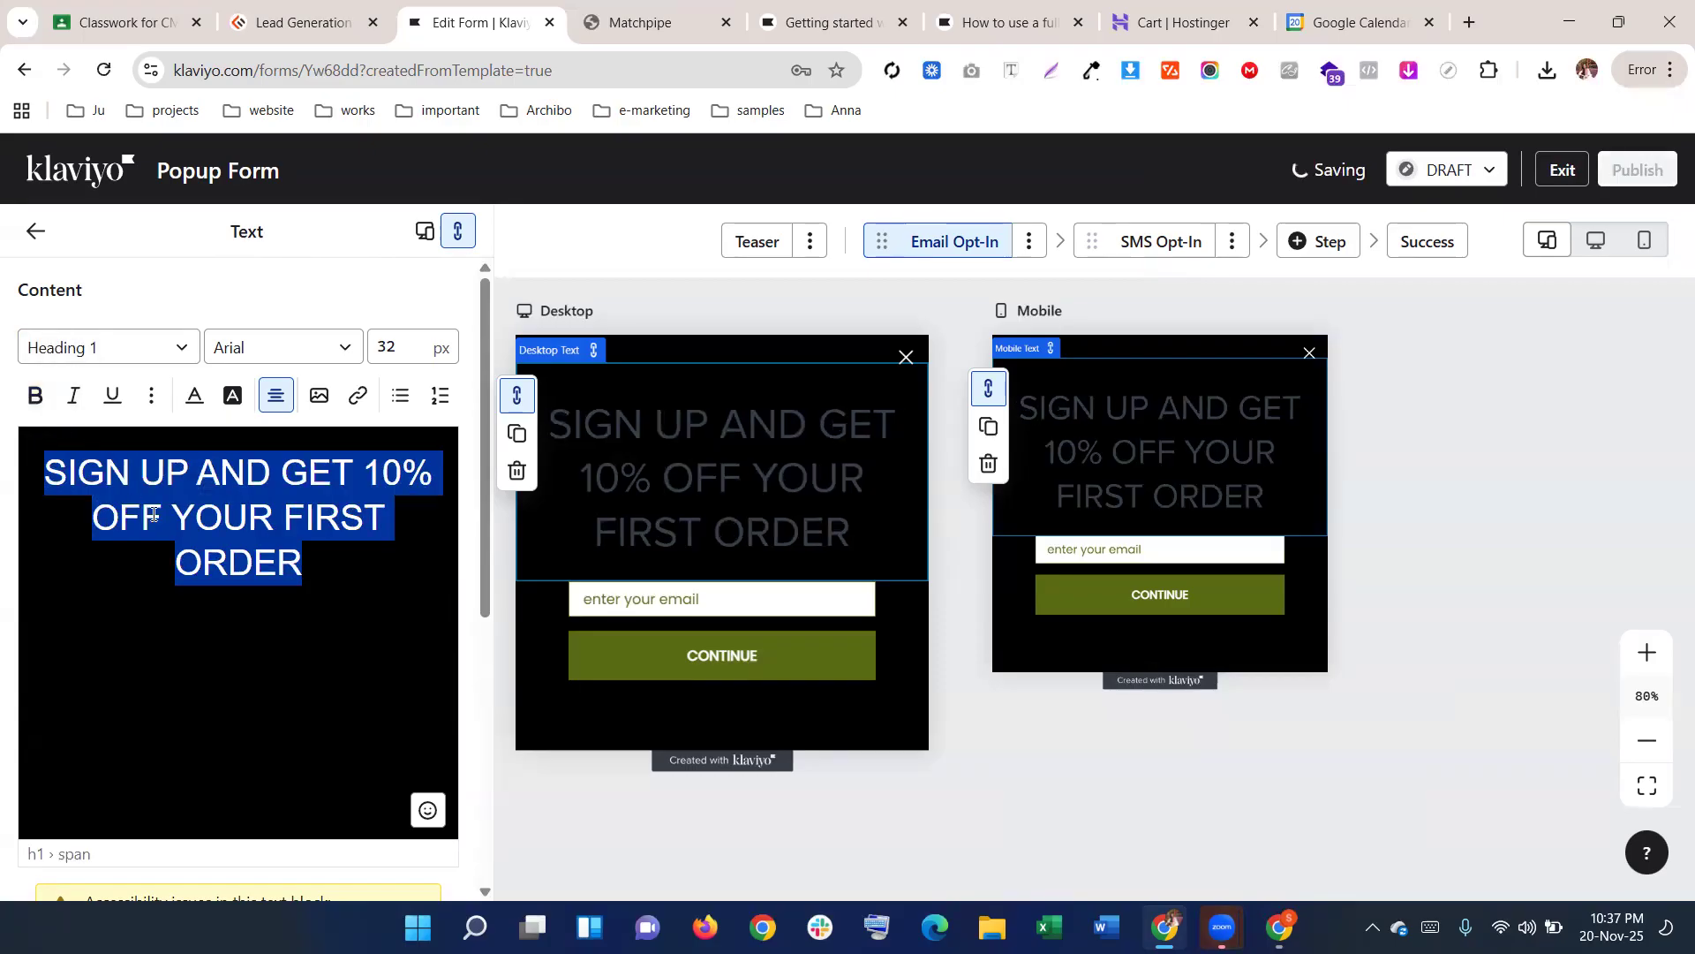
pyautogui.click(263, 355)
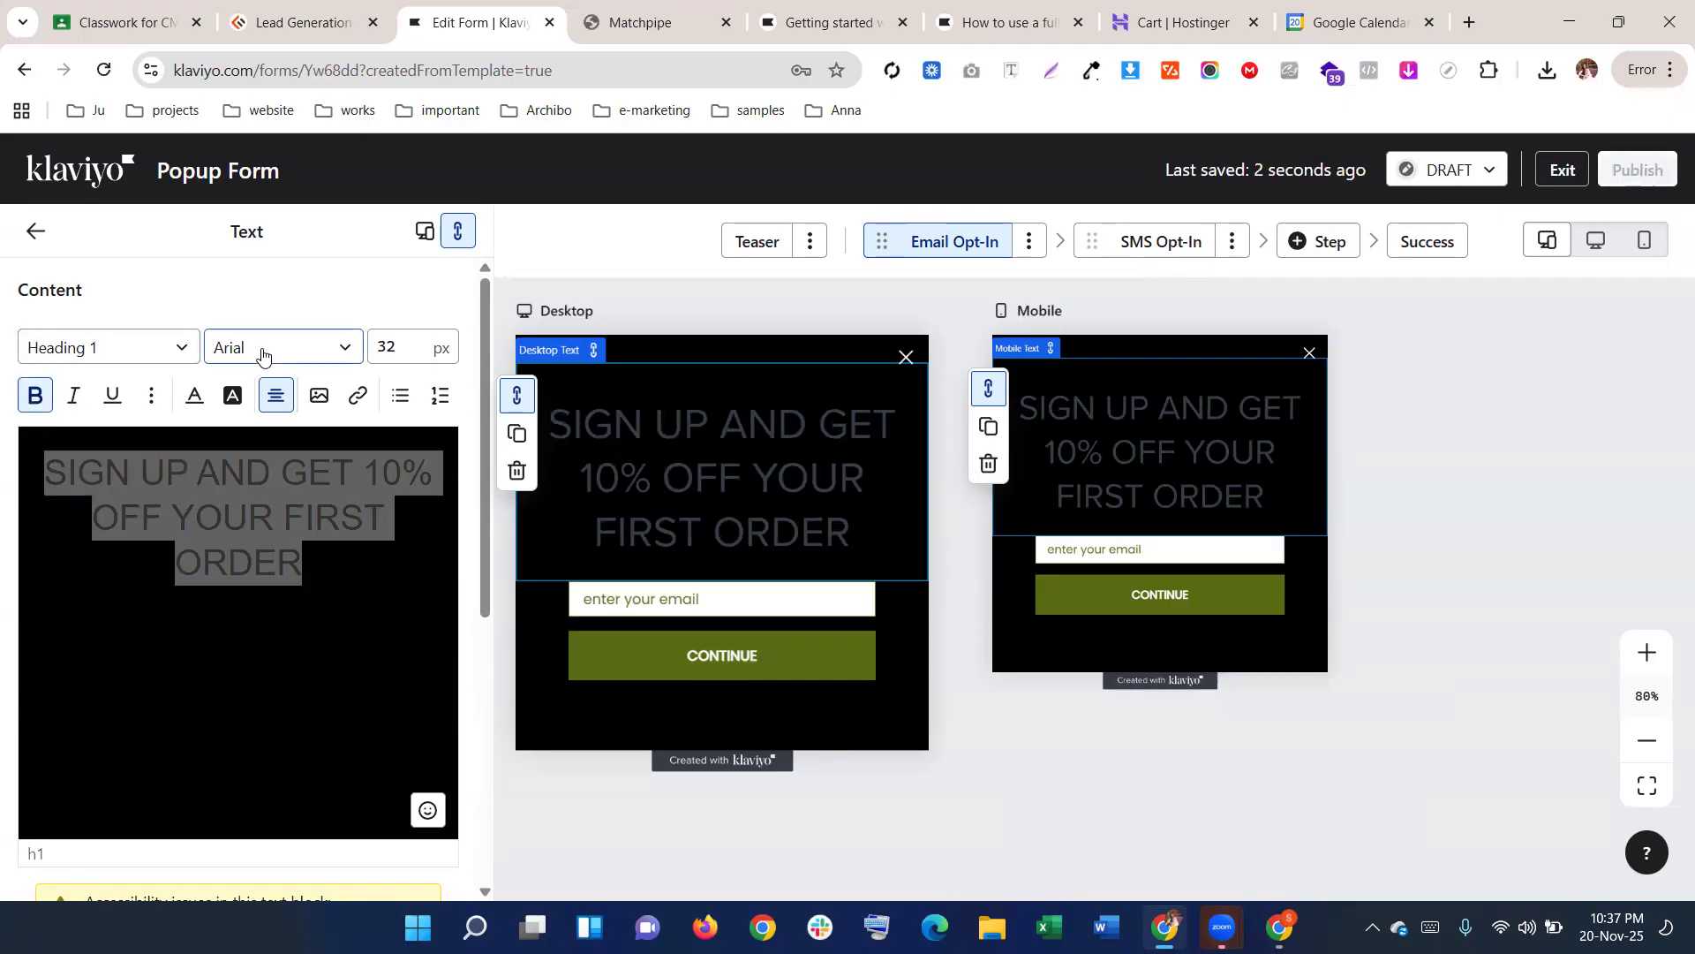
pyautogui.click(262, 355)
pyautogui.scroll(1, 294, 494)
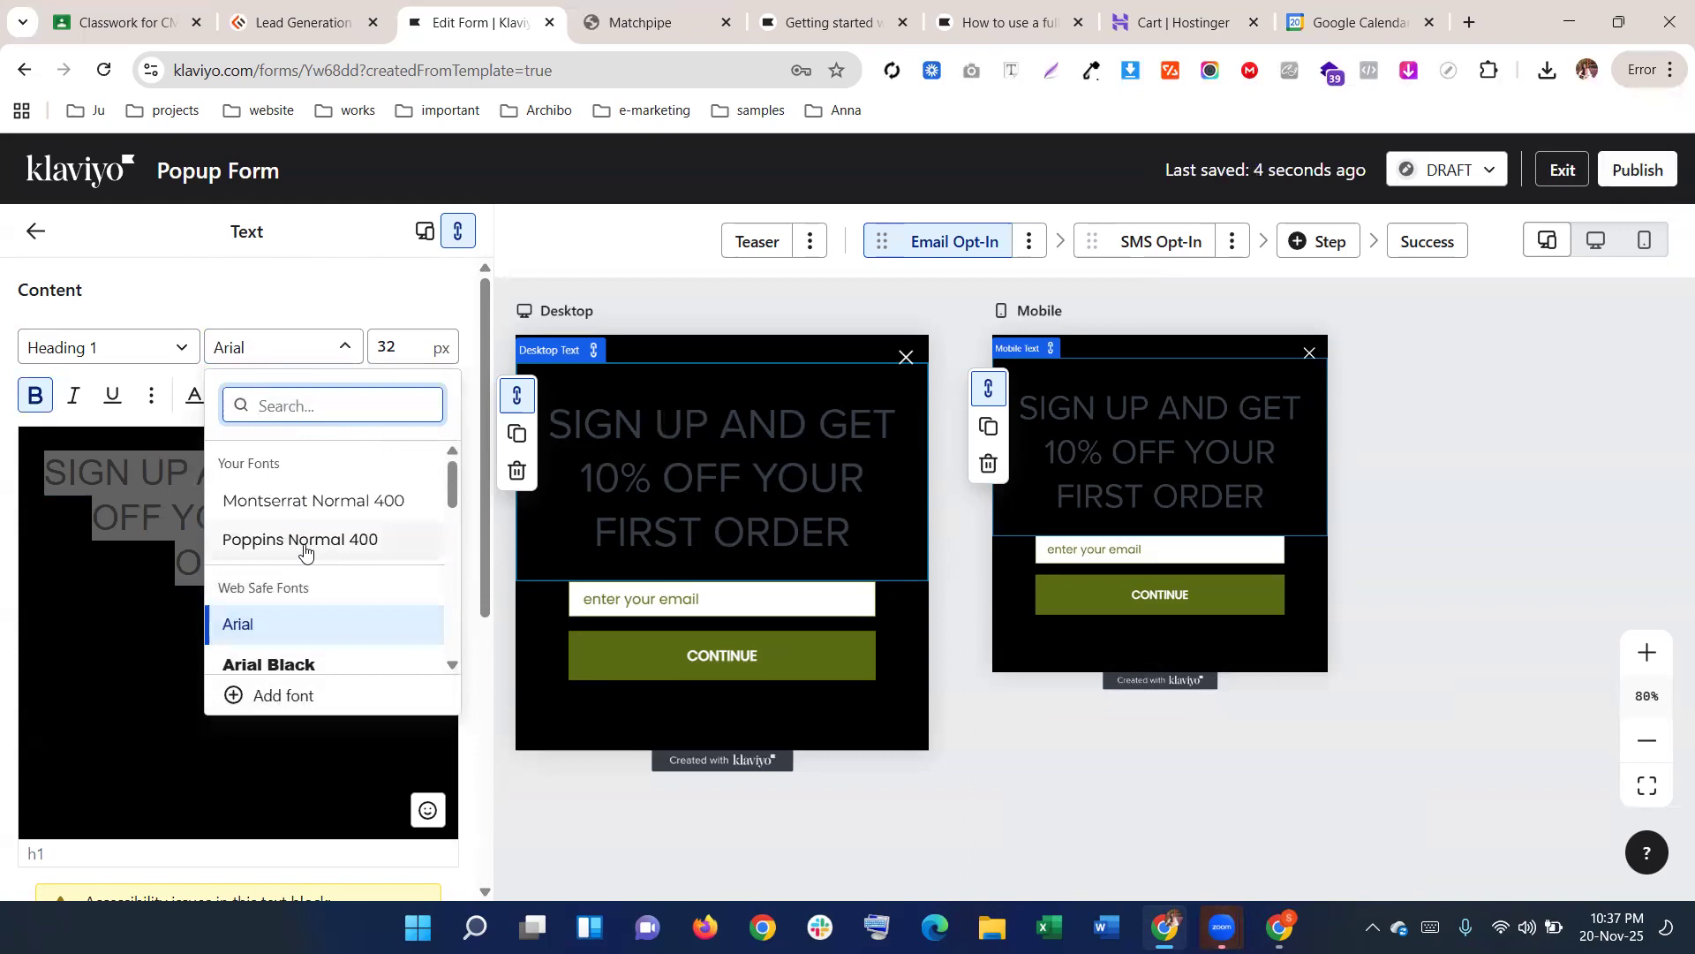
pyautogui.click(304, 538)
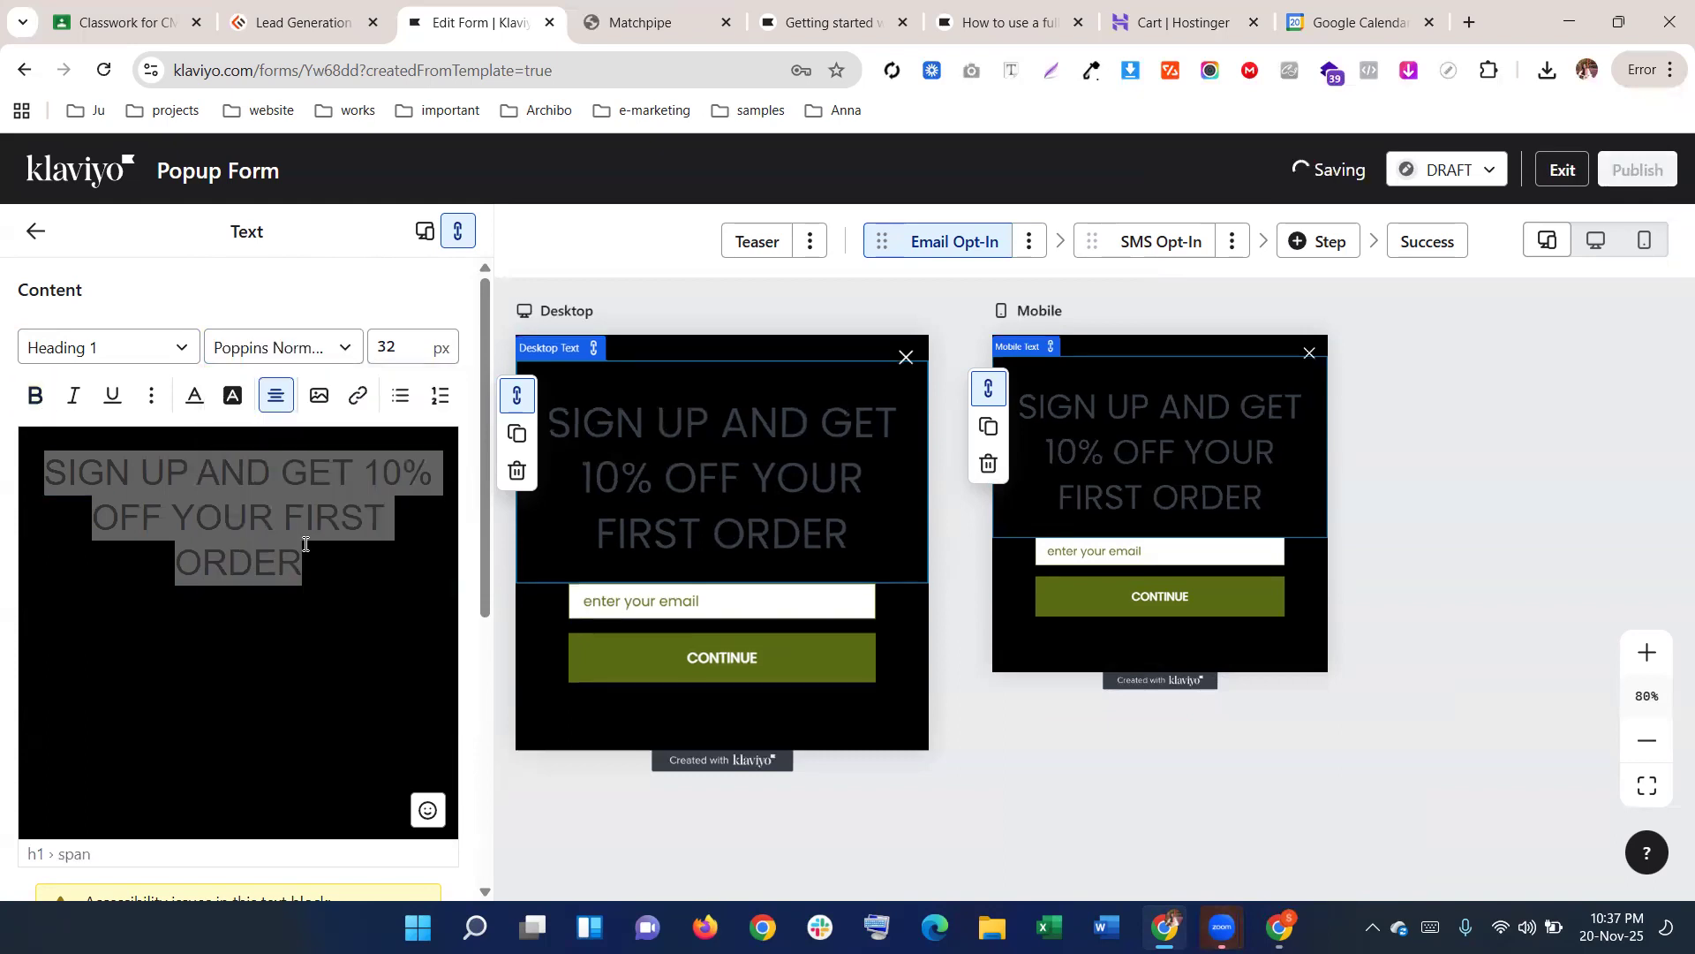
pyautogui.click(302, 349)
pyautogui.click(717, 7)
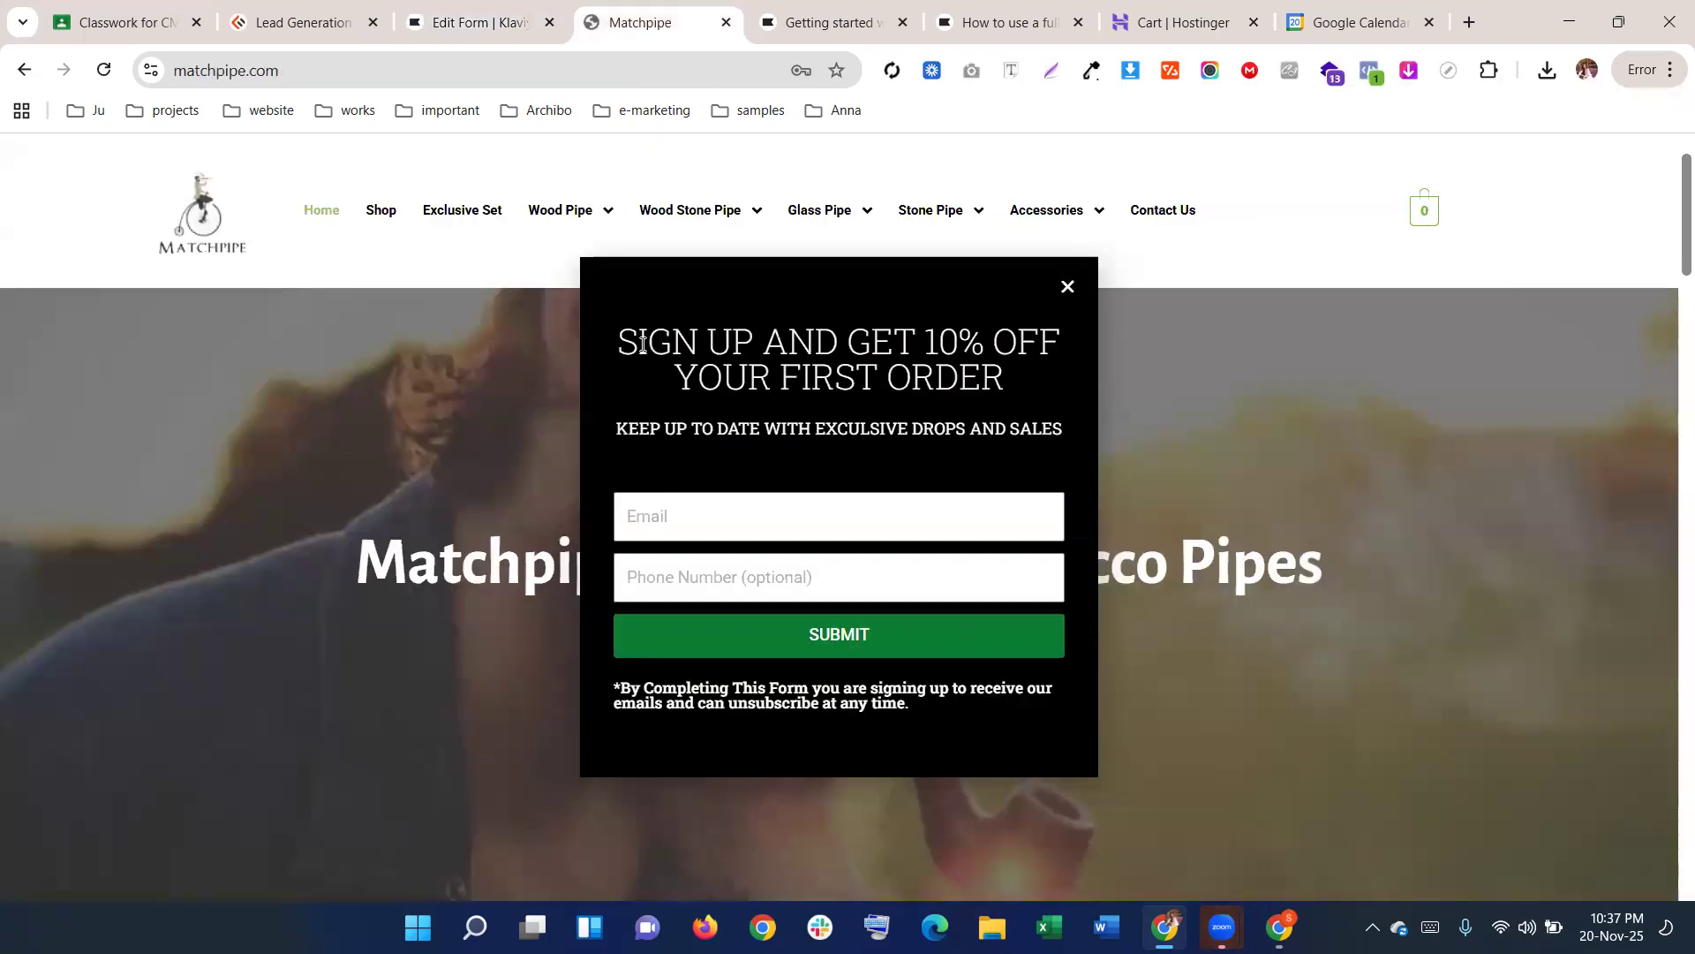
pyautogui.click(482, 12)
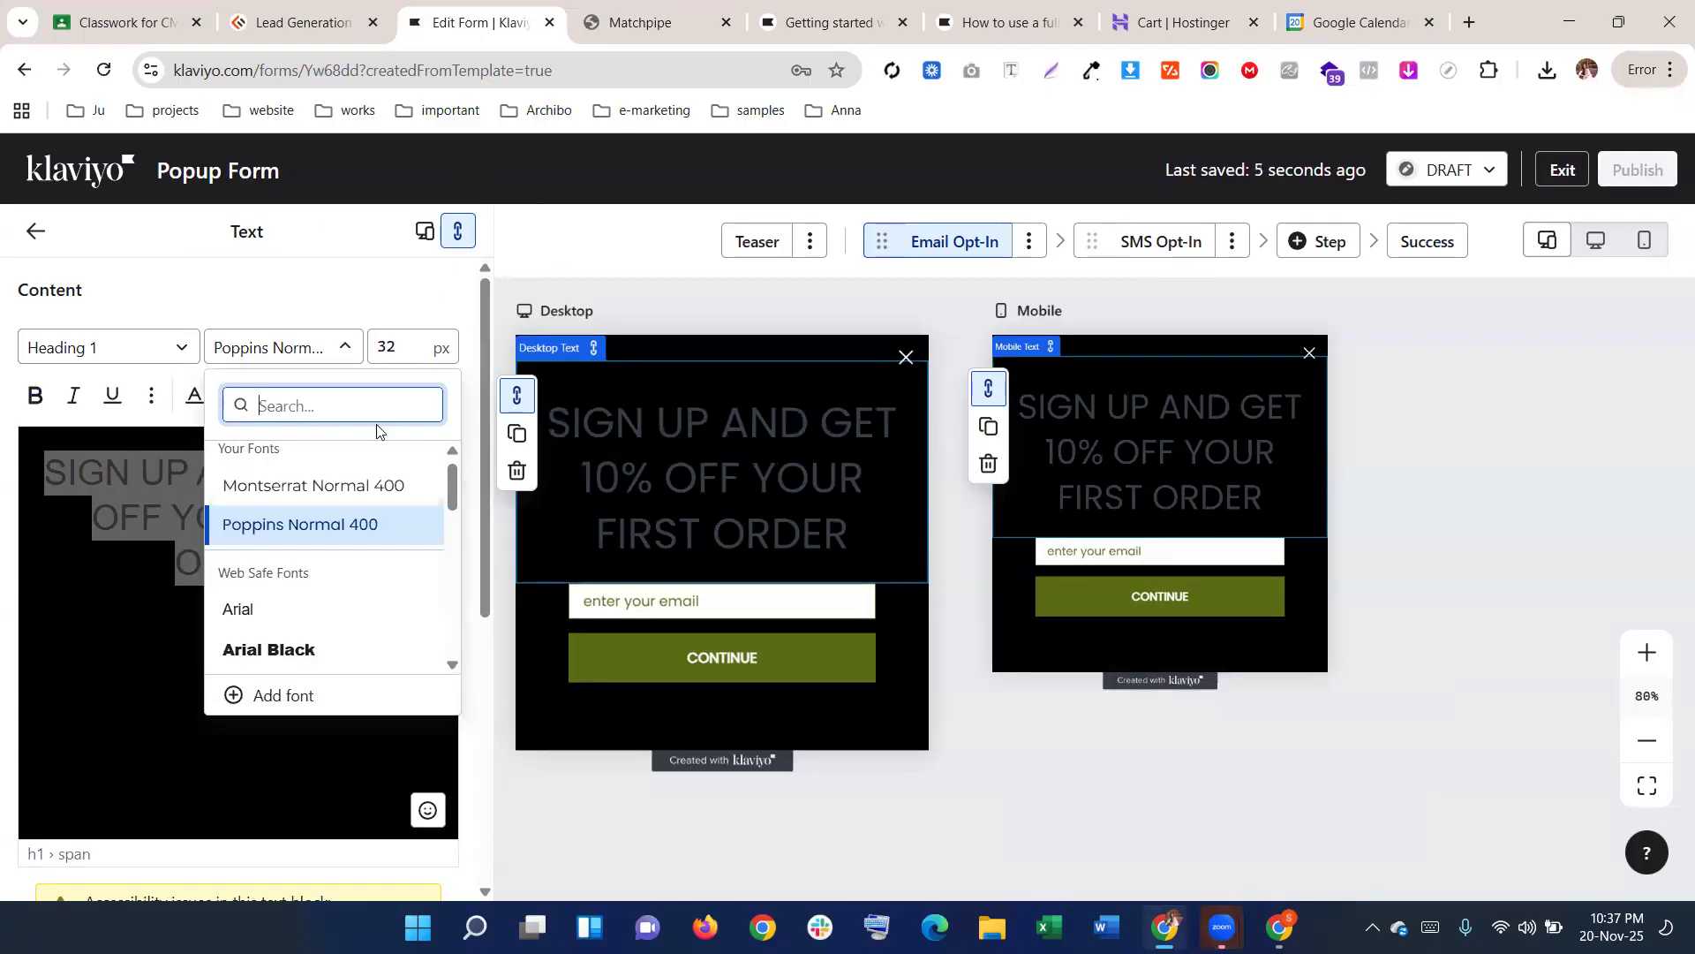
pyautogui.scroll(-5, 354, 543)
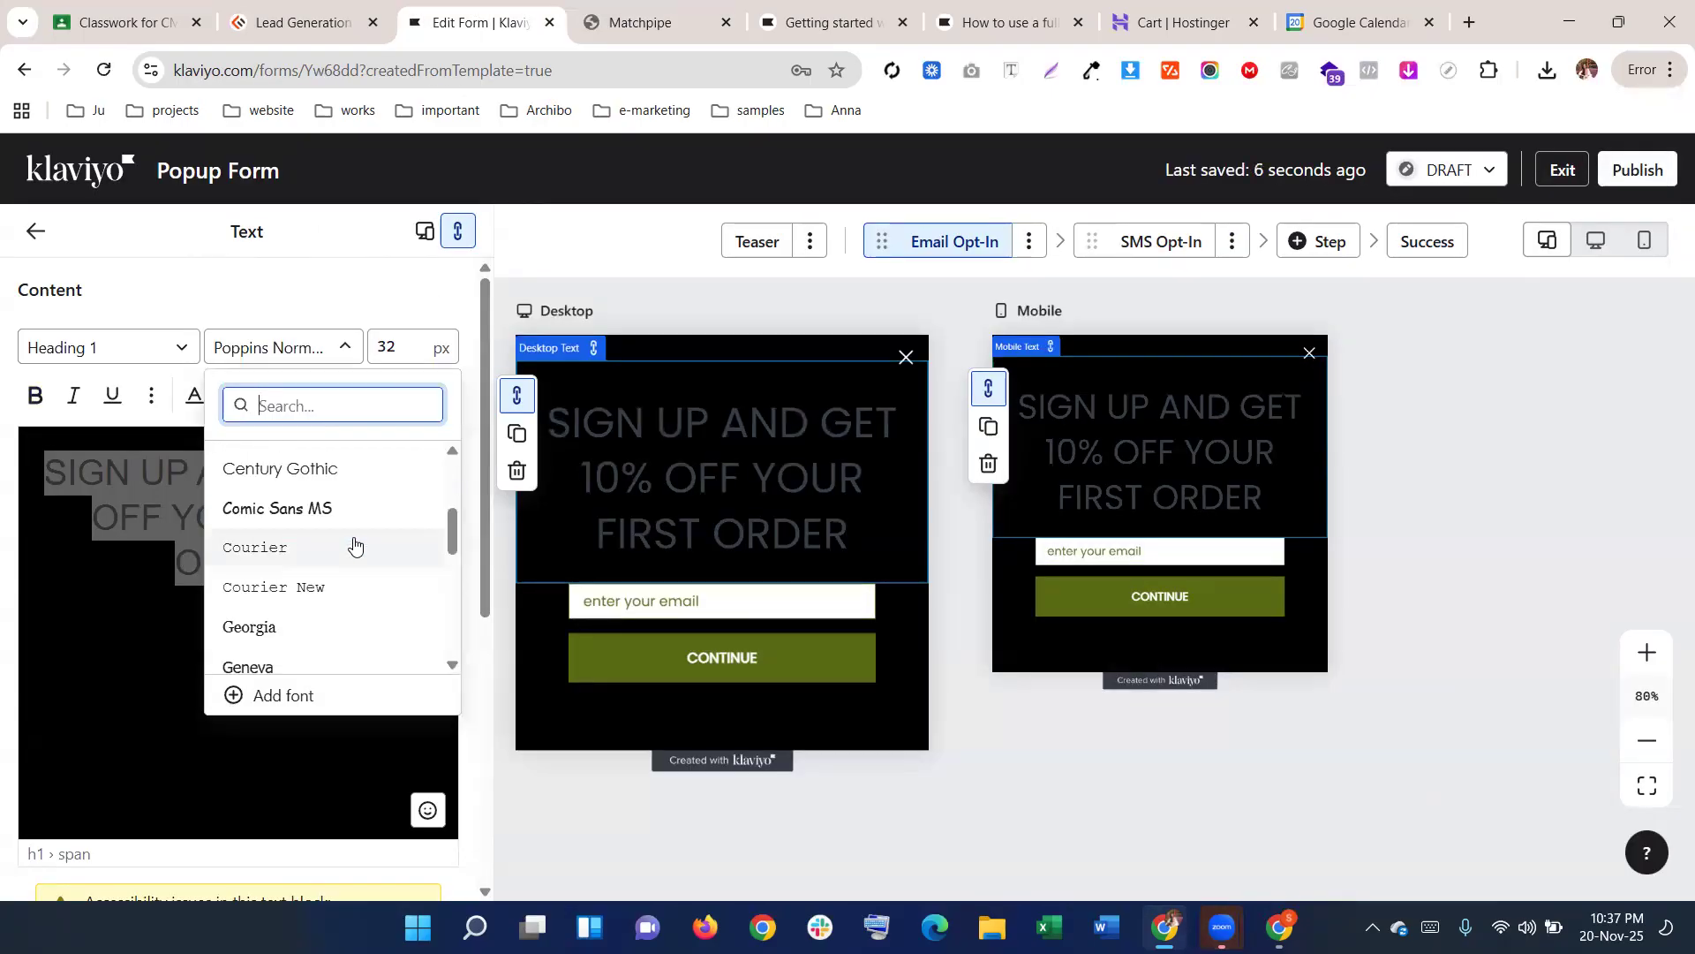
pyautogui.scroll(-1, 335, 578)
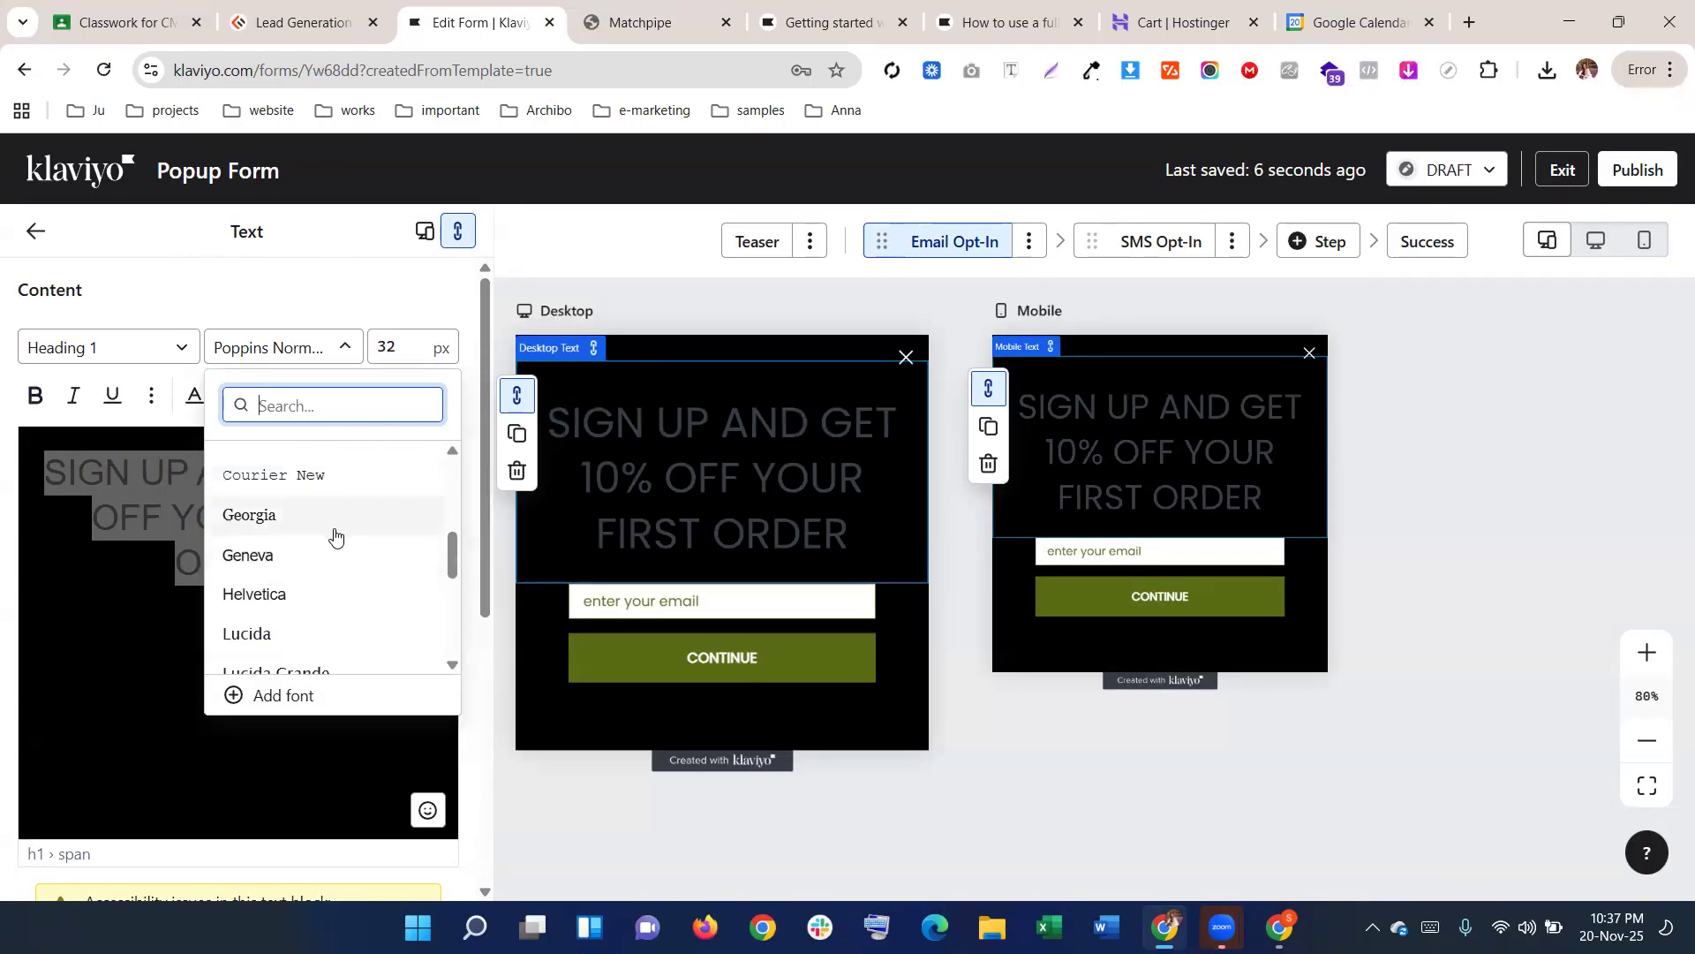
pyautogui.scroll(-3, 334, 529)
pyautogui.write('ns')
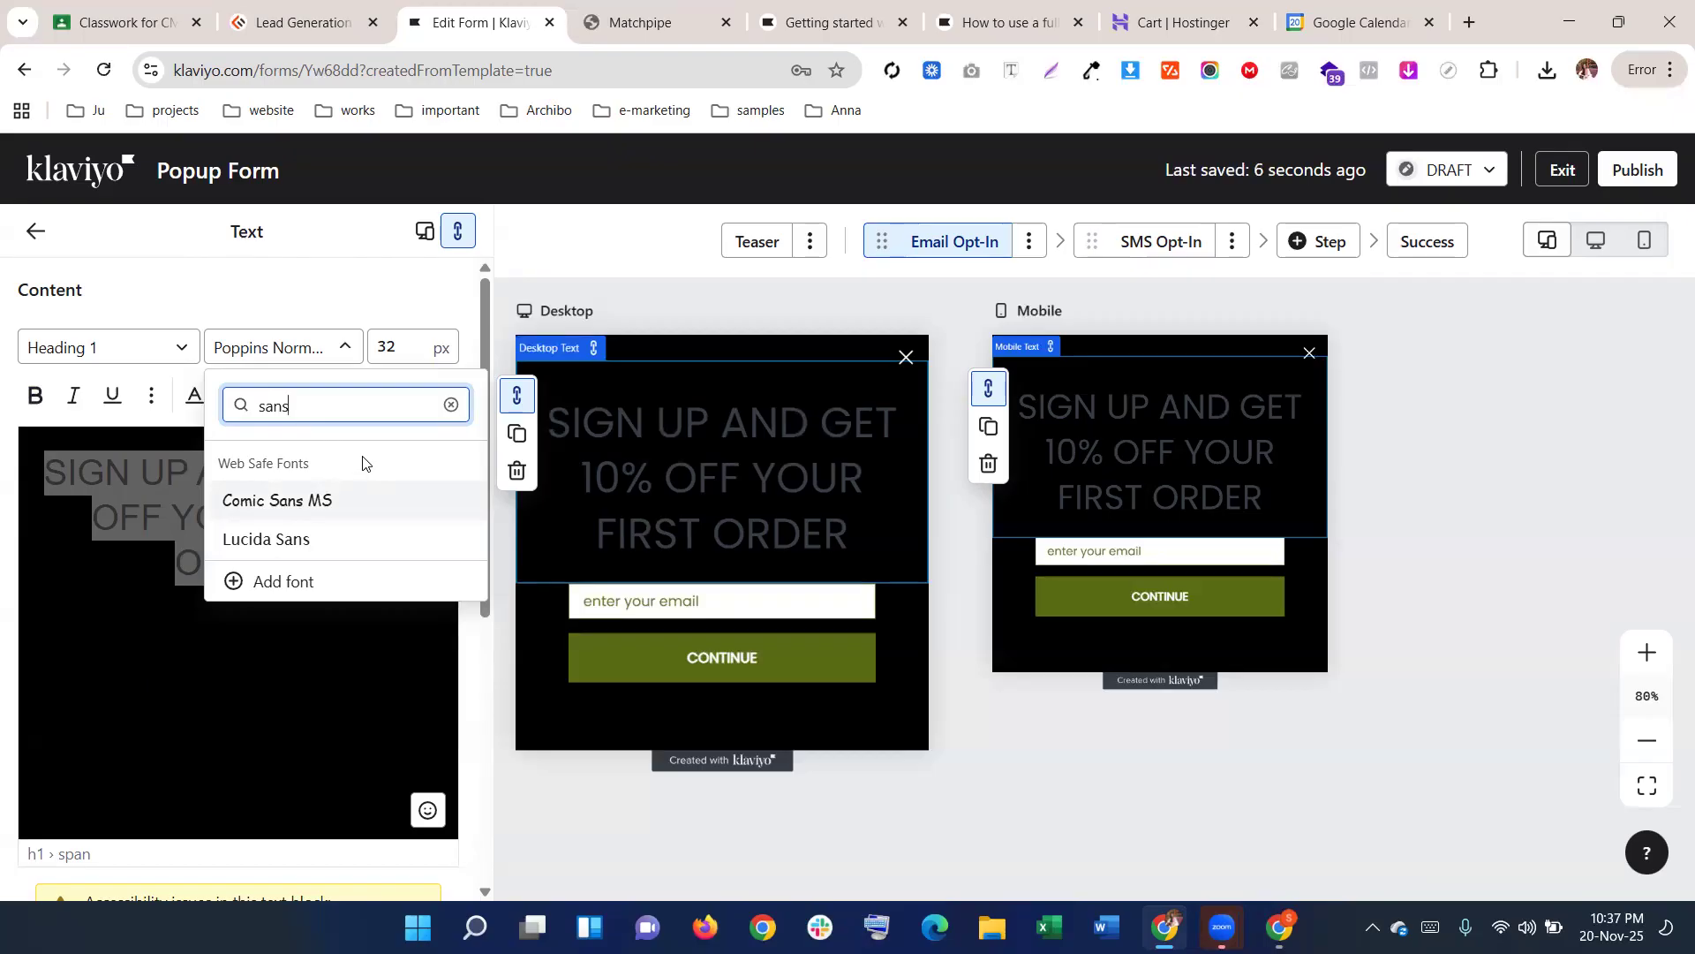
pyautogui.press('BackSpace')
pyautogui.press('BackSpace')
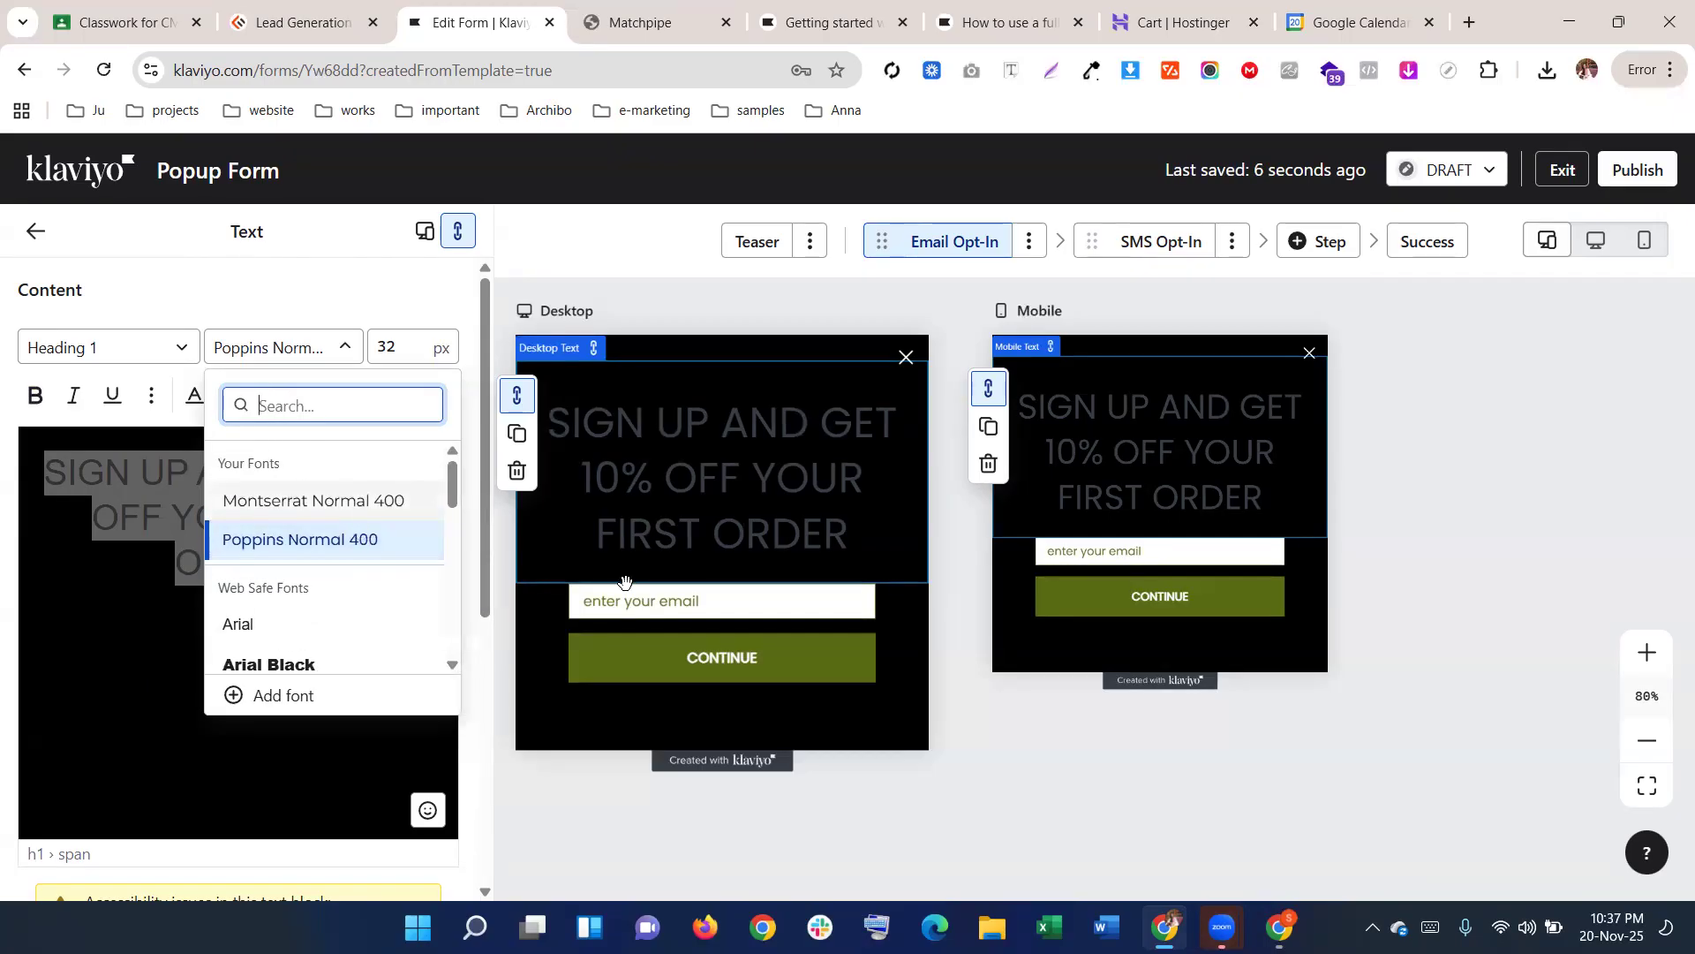
# Identify the Matchpipe popup heading's font as Roboto Slab, 32px, weight 200, using Font Finder
pyautogui.click(664, 9)
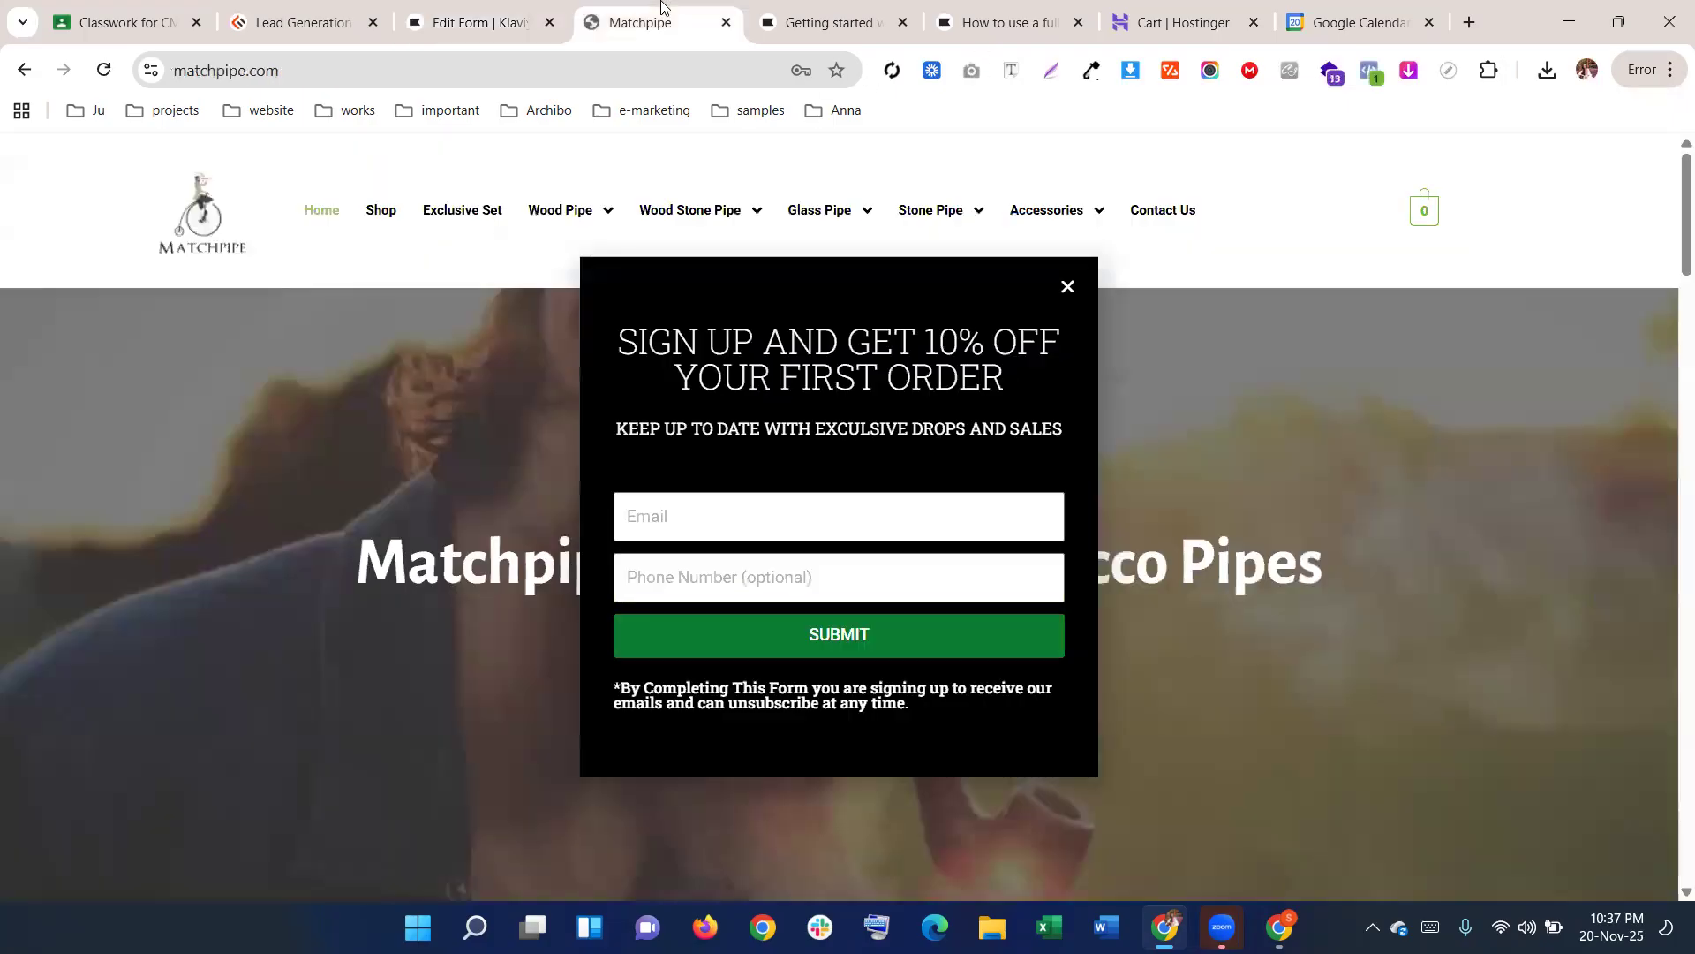
pyautogui.click(1011, 69)
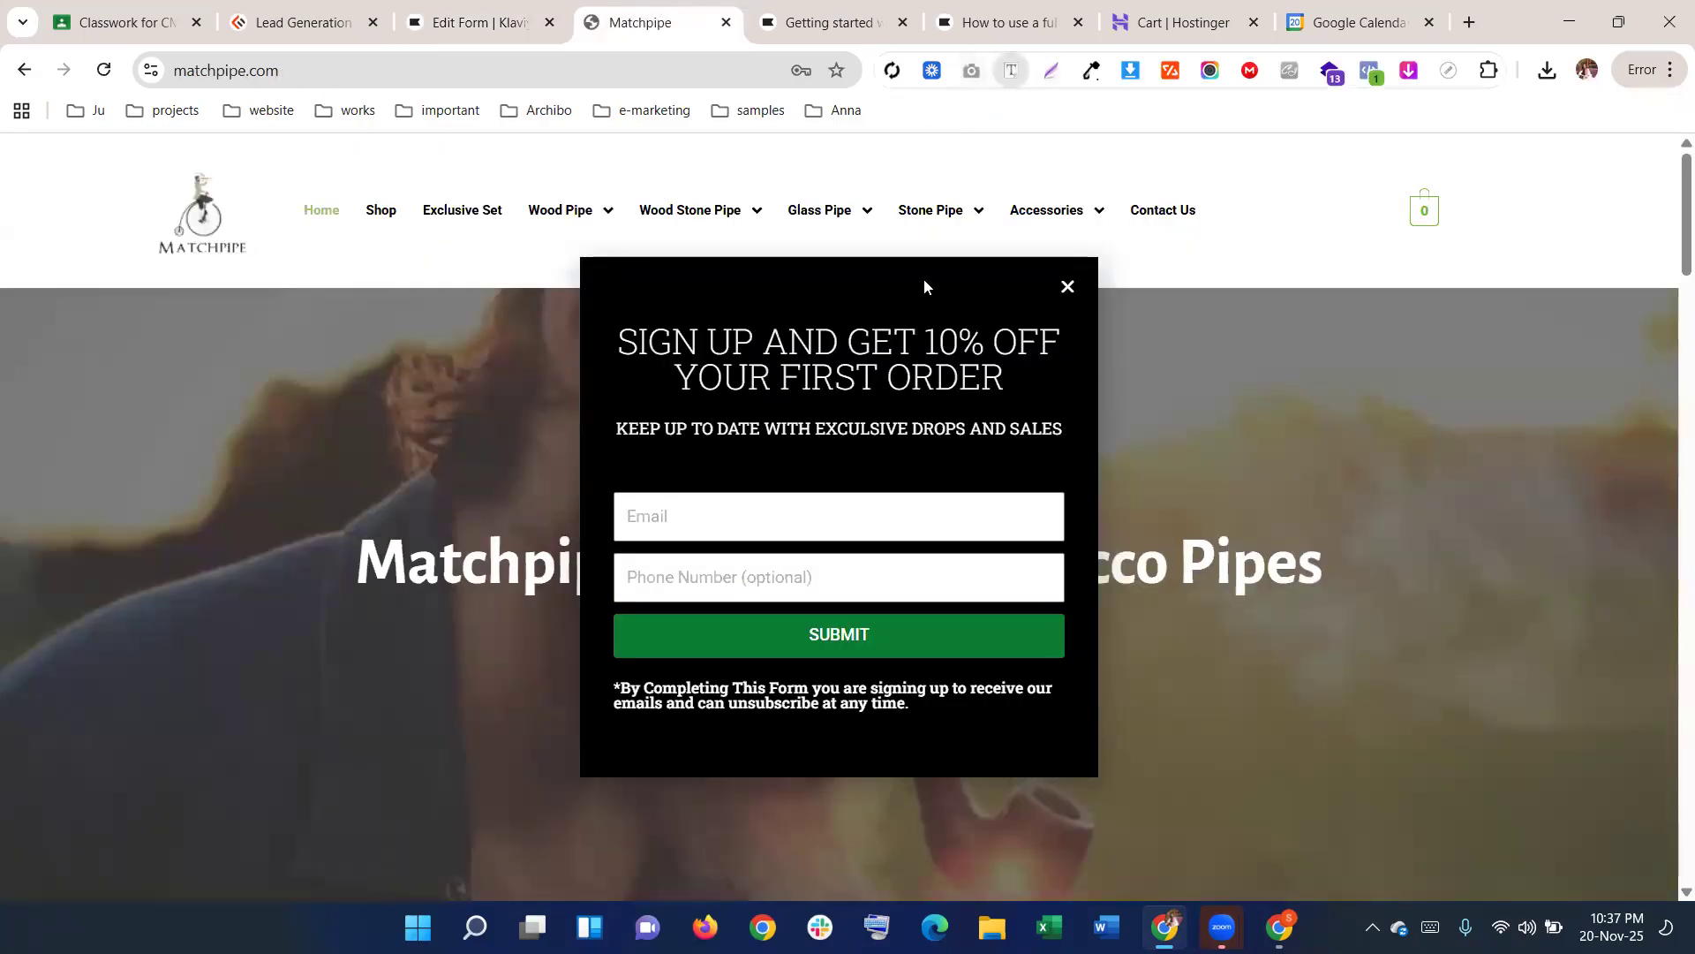
pyautogui.click(897, 356)
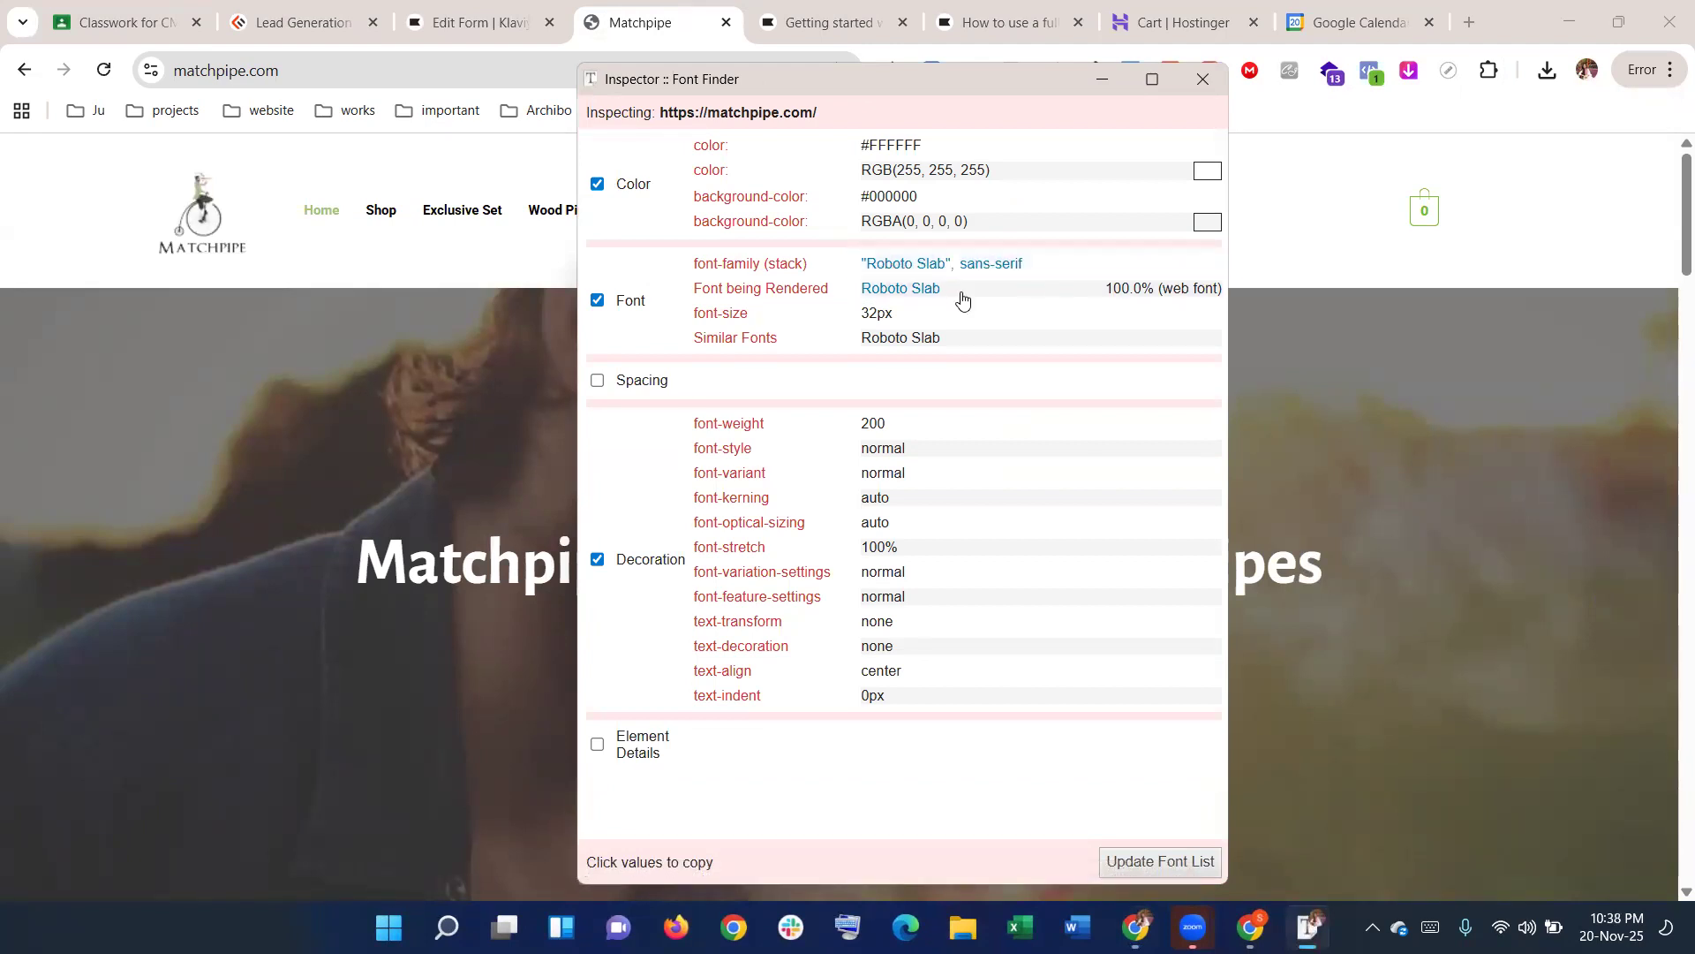
pyautogui.click(897, 261)
pyautogui.moveTo(694, 288); pyautogui.dragTo(931, 284)
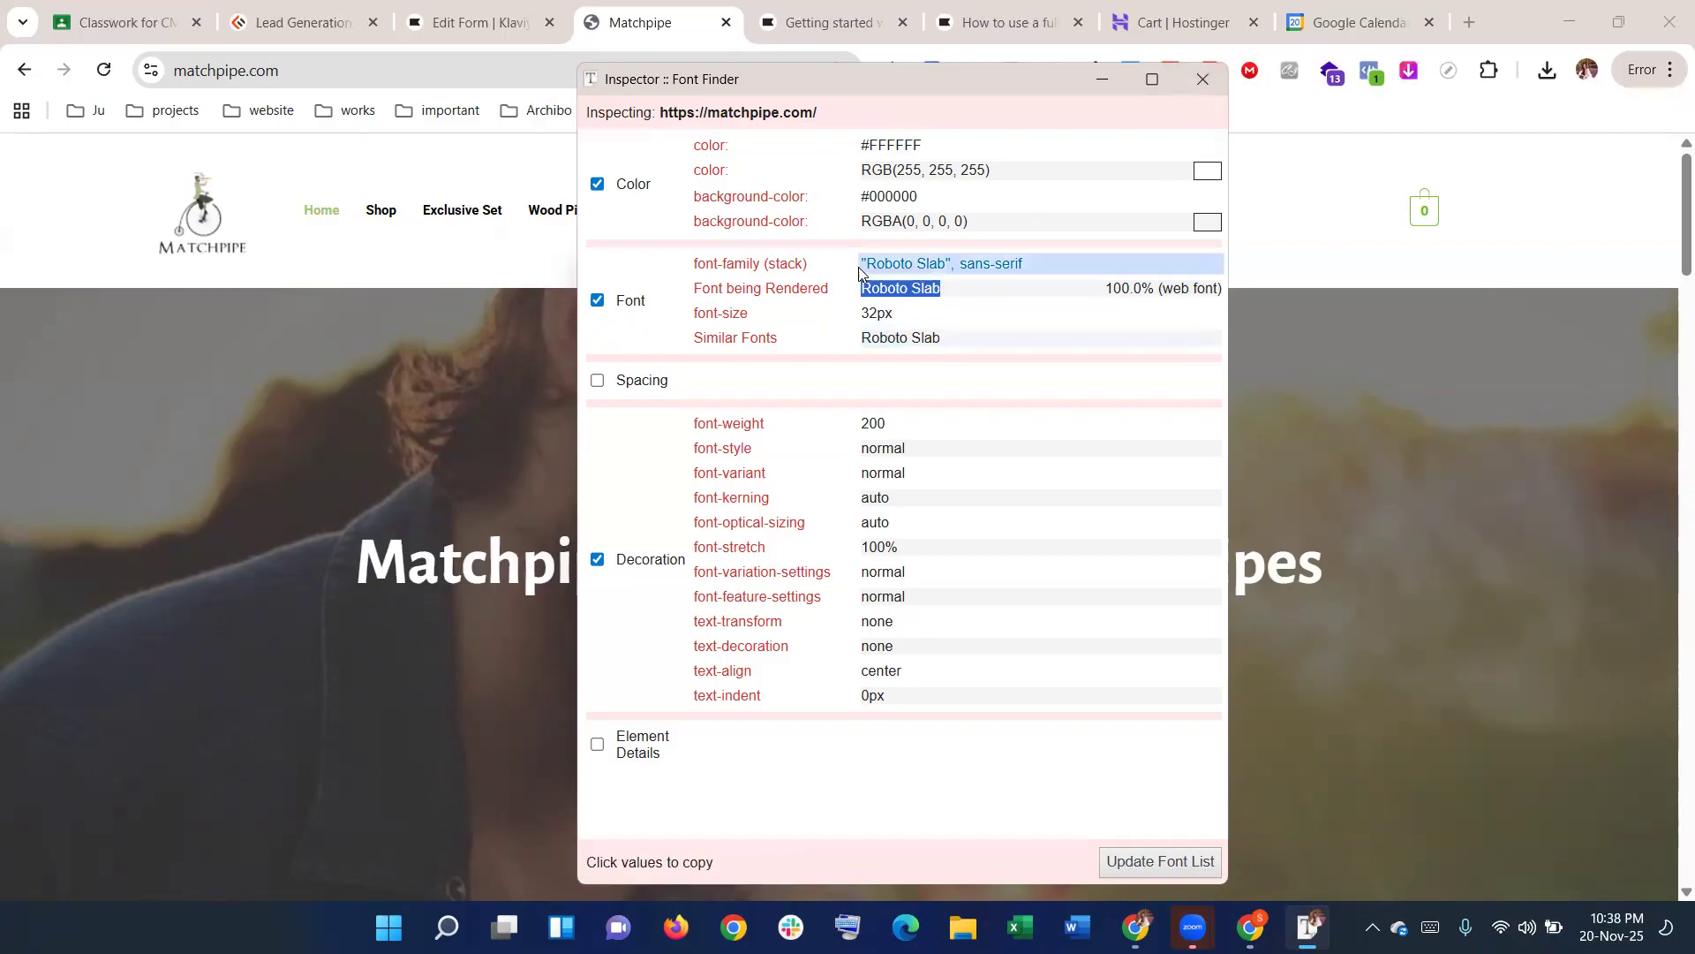
pyautogui.click(860, 291)
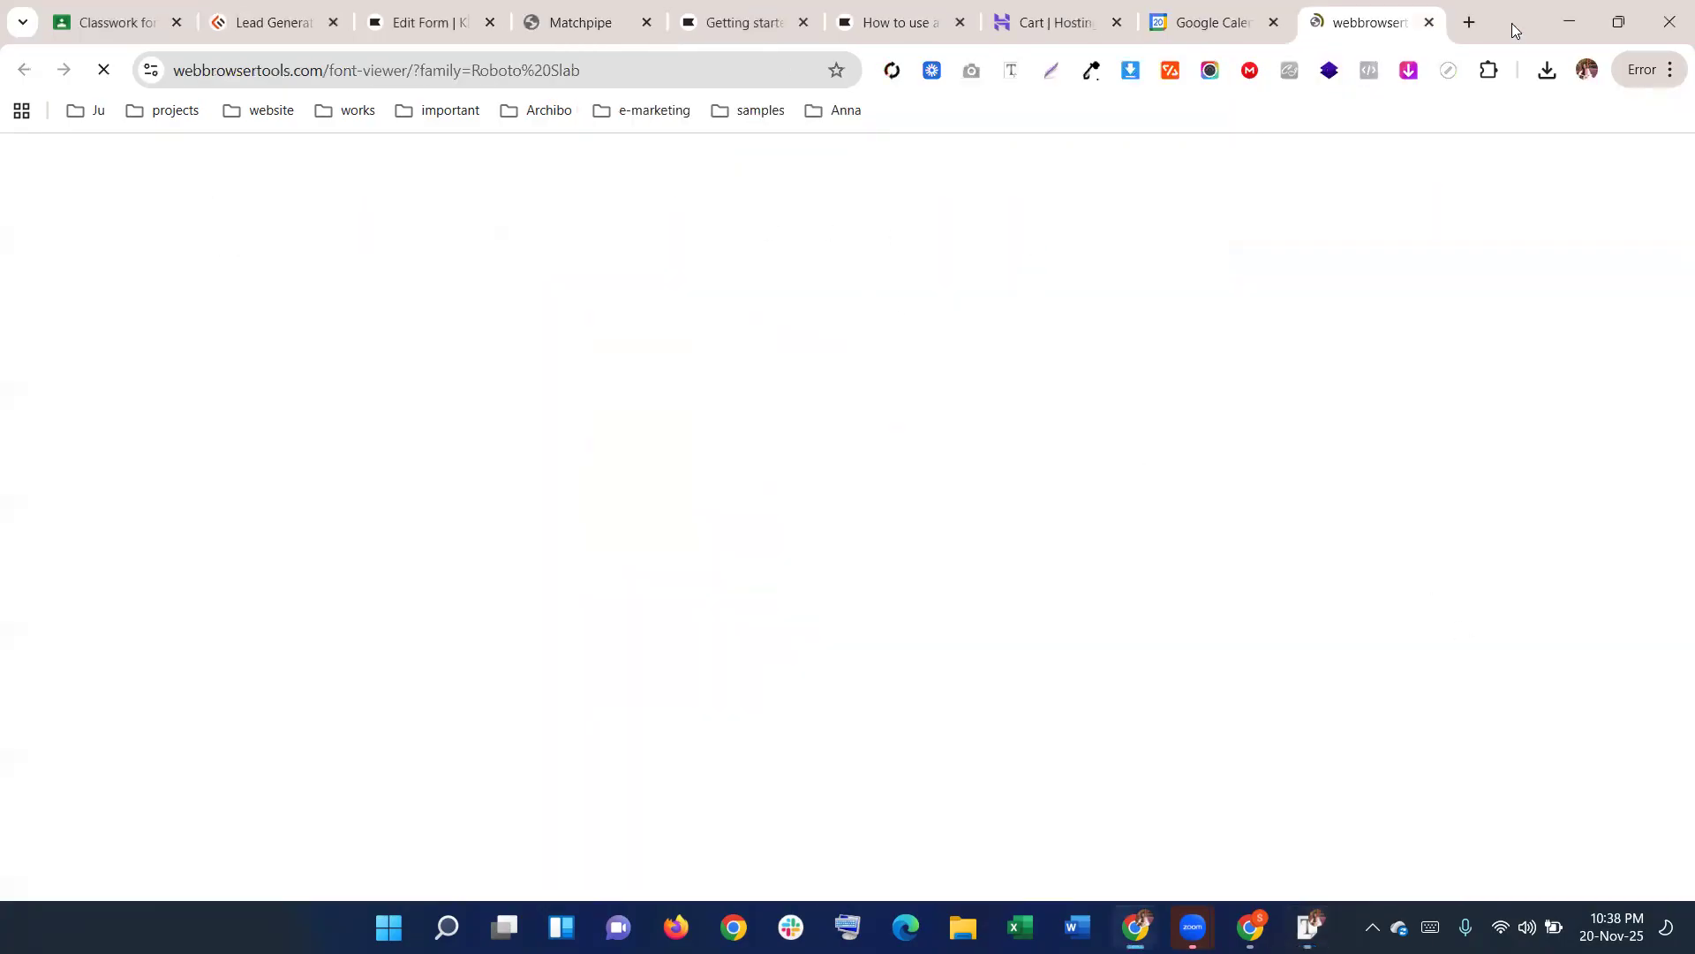
pyautogui.hotkey('ctrl', 'w')
pyautogui.click(456, 26)
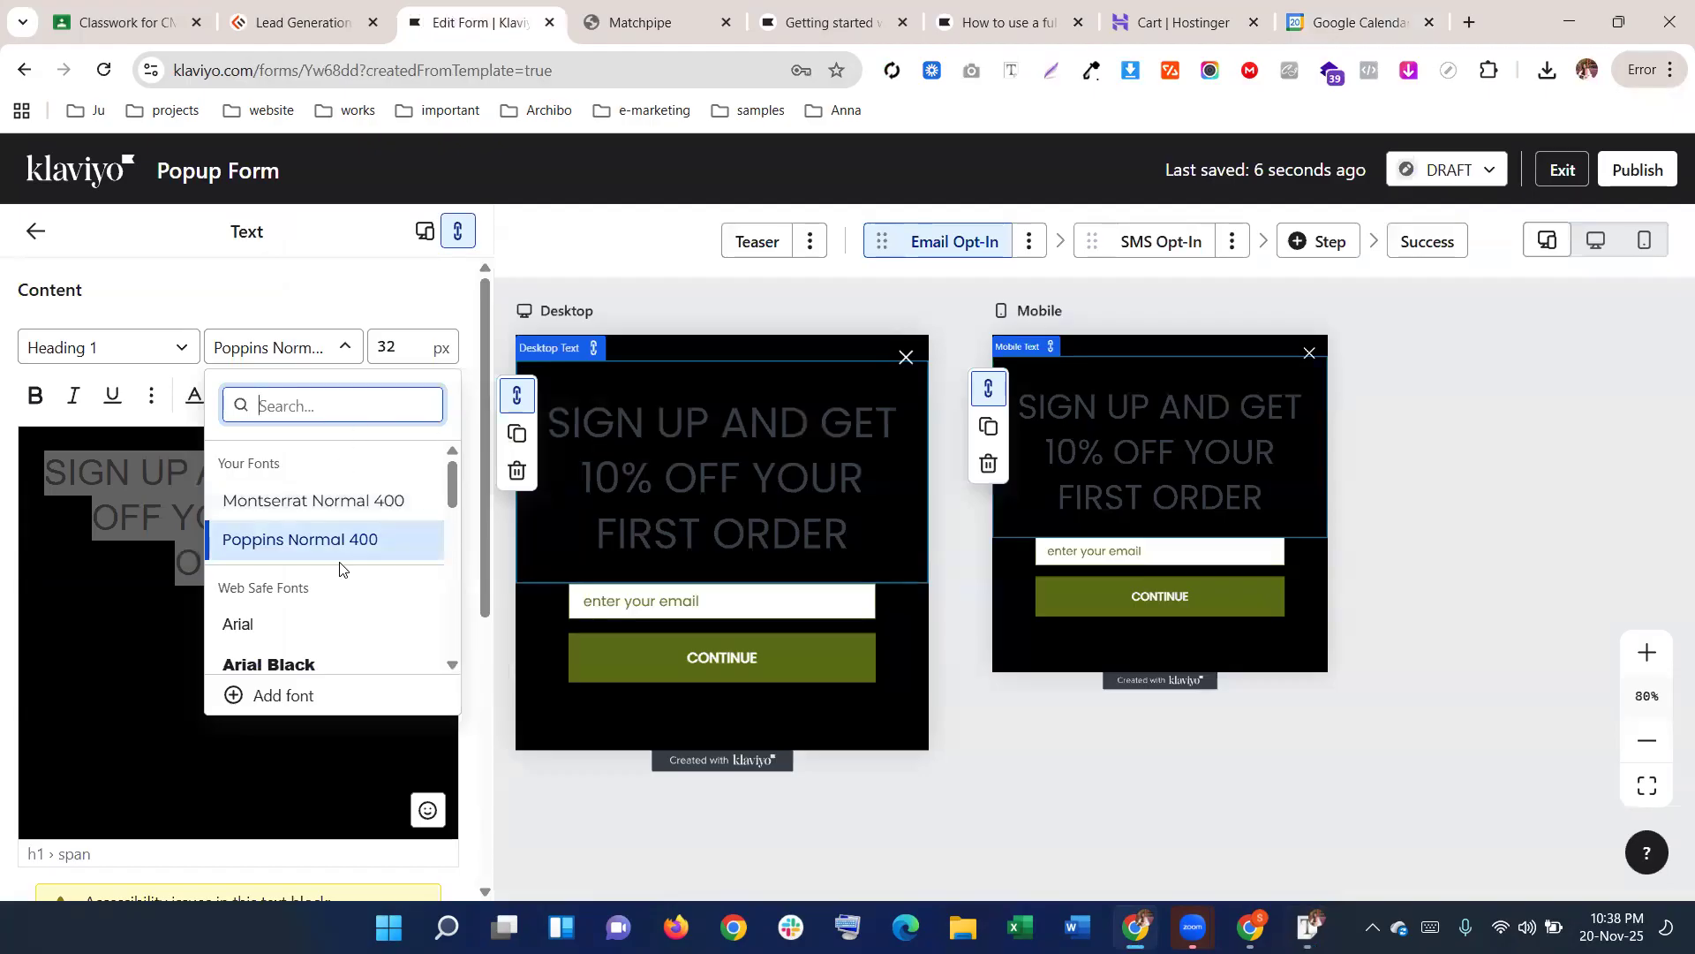
# Try MS Serif and Times New Roman on the heading, settling on MS Serif
pyautogui.scroll(-6, 341, 569)
pyautogui.scroll(-4, 341, 570)
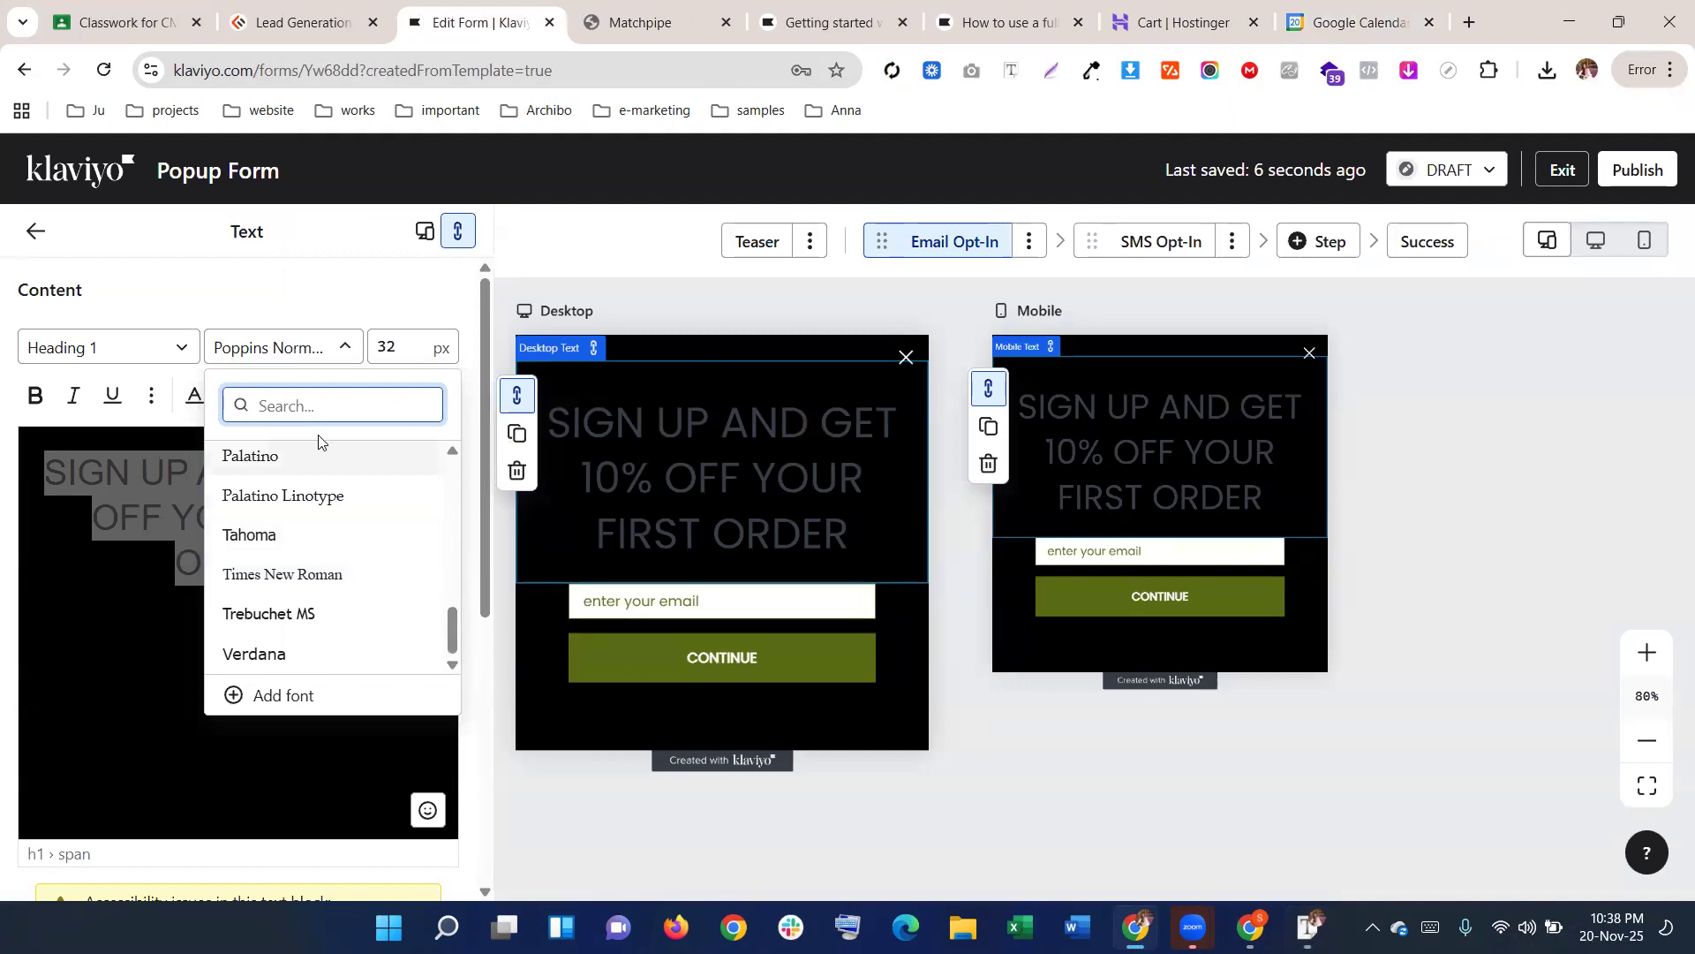
pyautogui.write('sans')
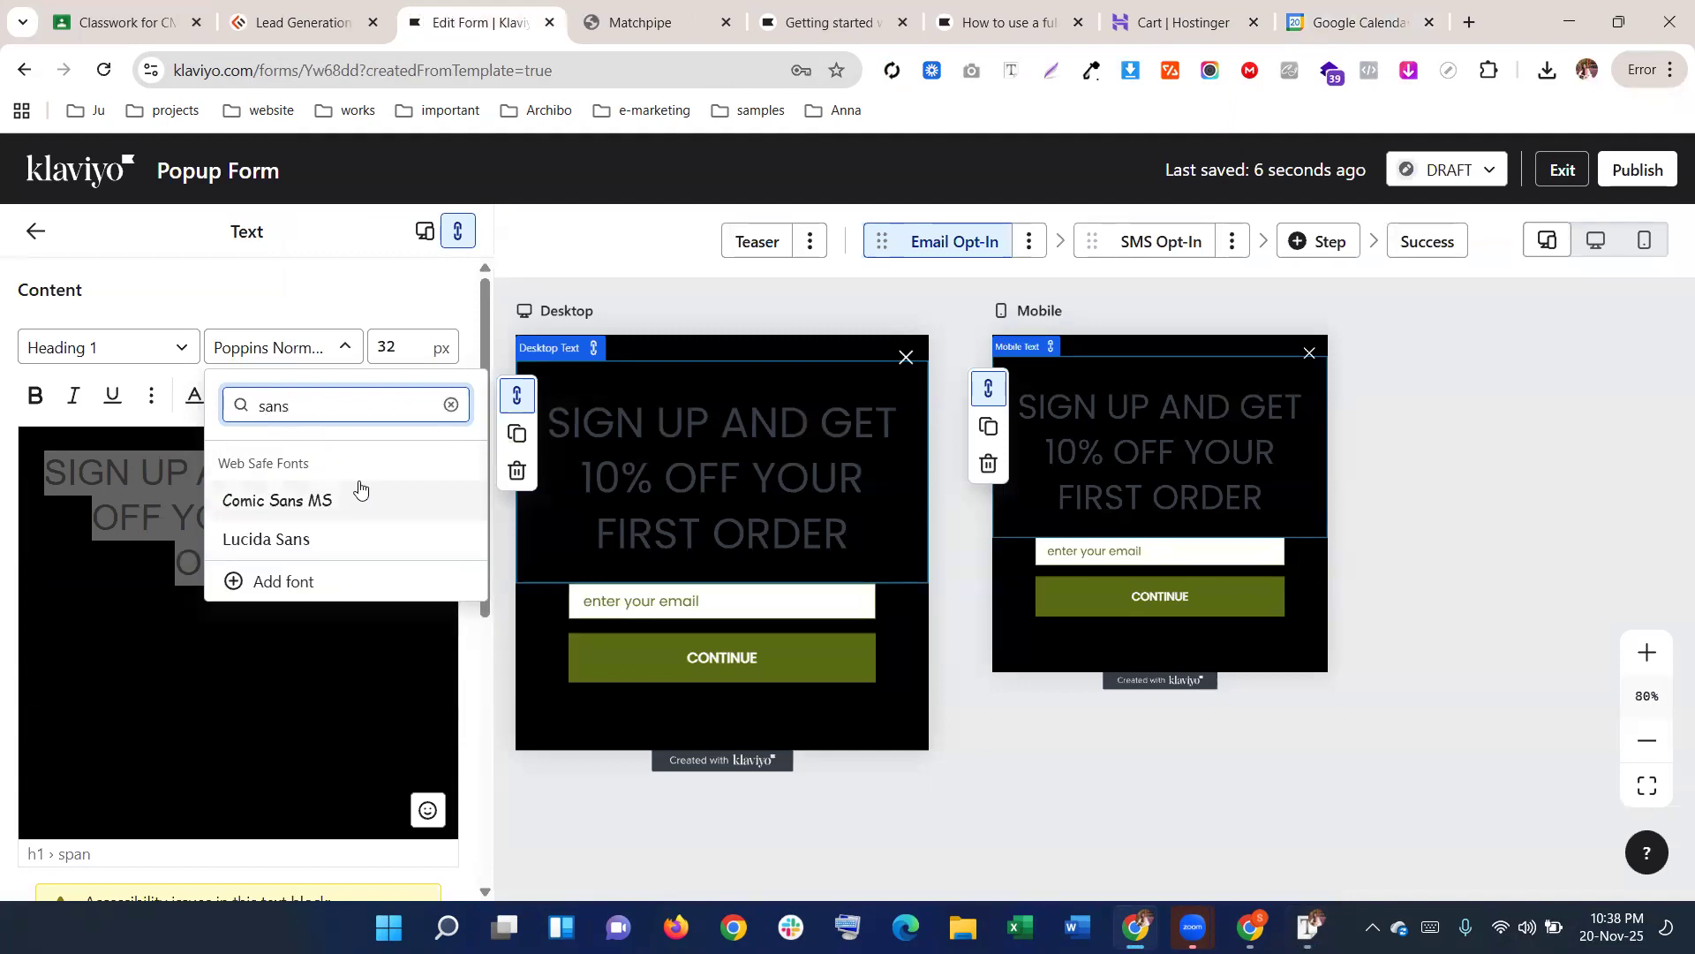
pyautogui.press('BackSpace')
pyautogui.press('BackSpace')
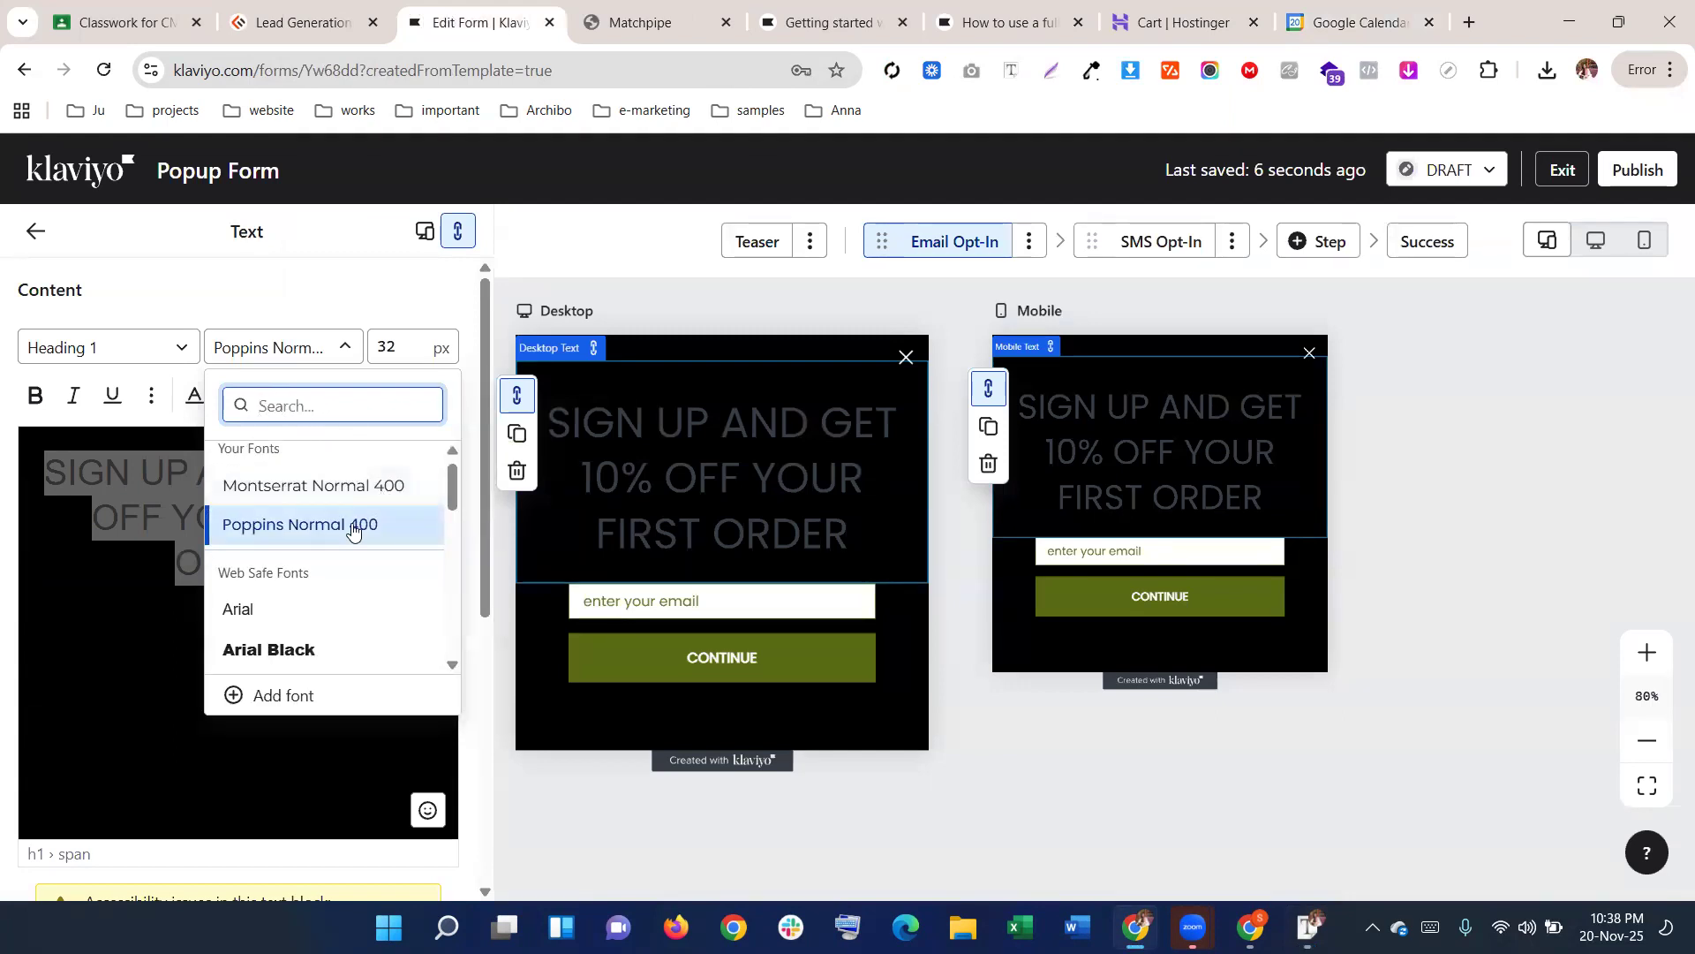
pyautogui.scroll(-5, 352, 526)
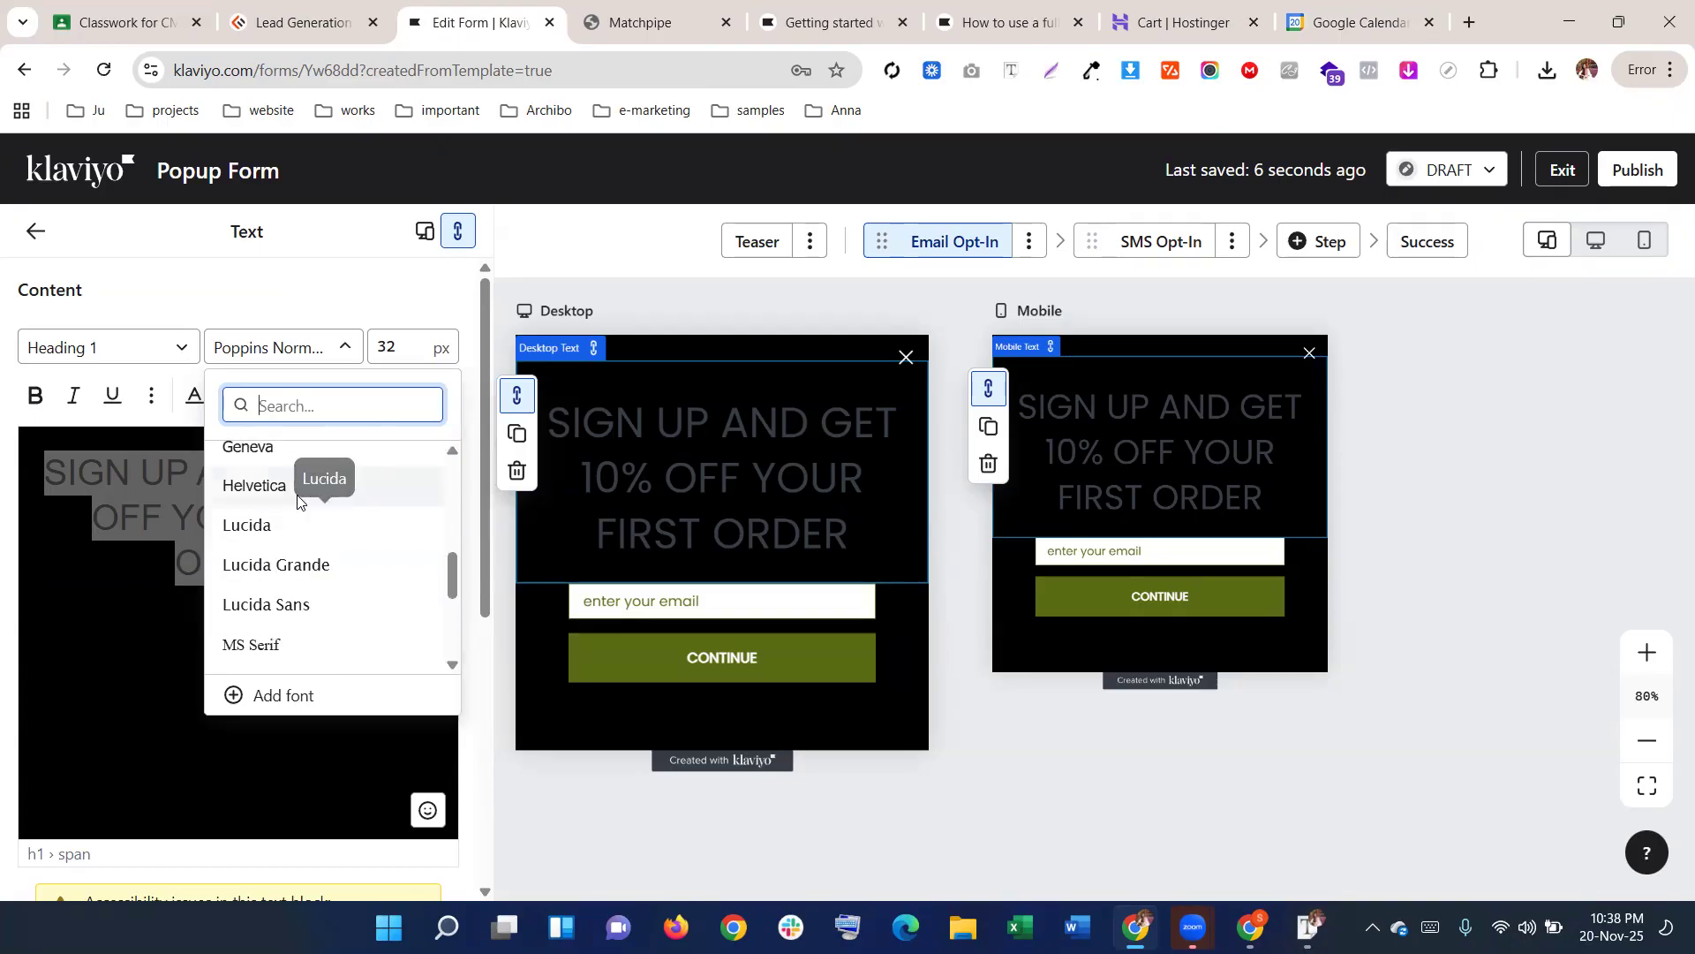
pyautogui.scroll(-1, 300, 539)
pyautogui.click(296, 535)
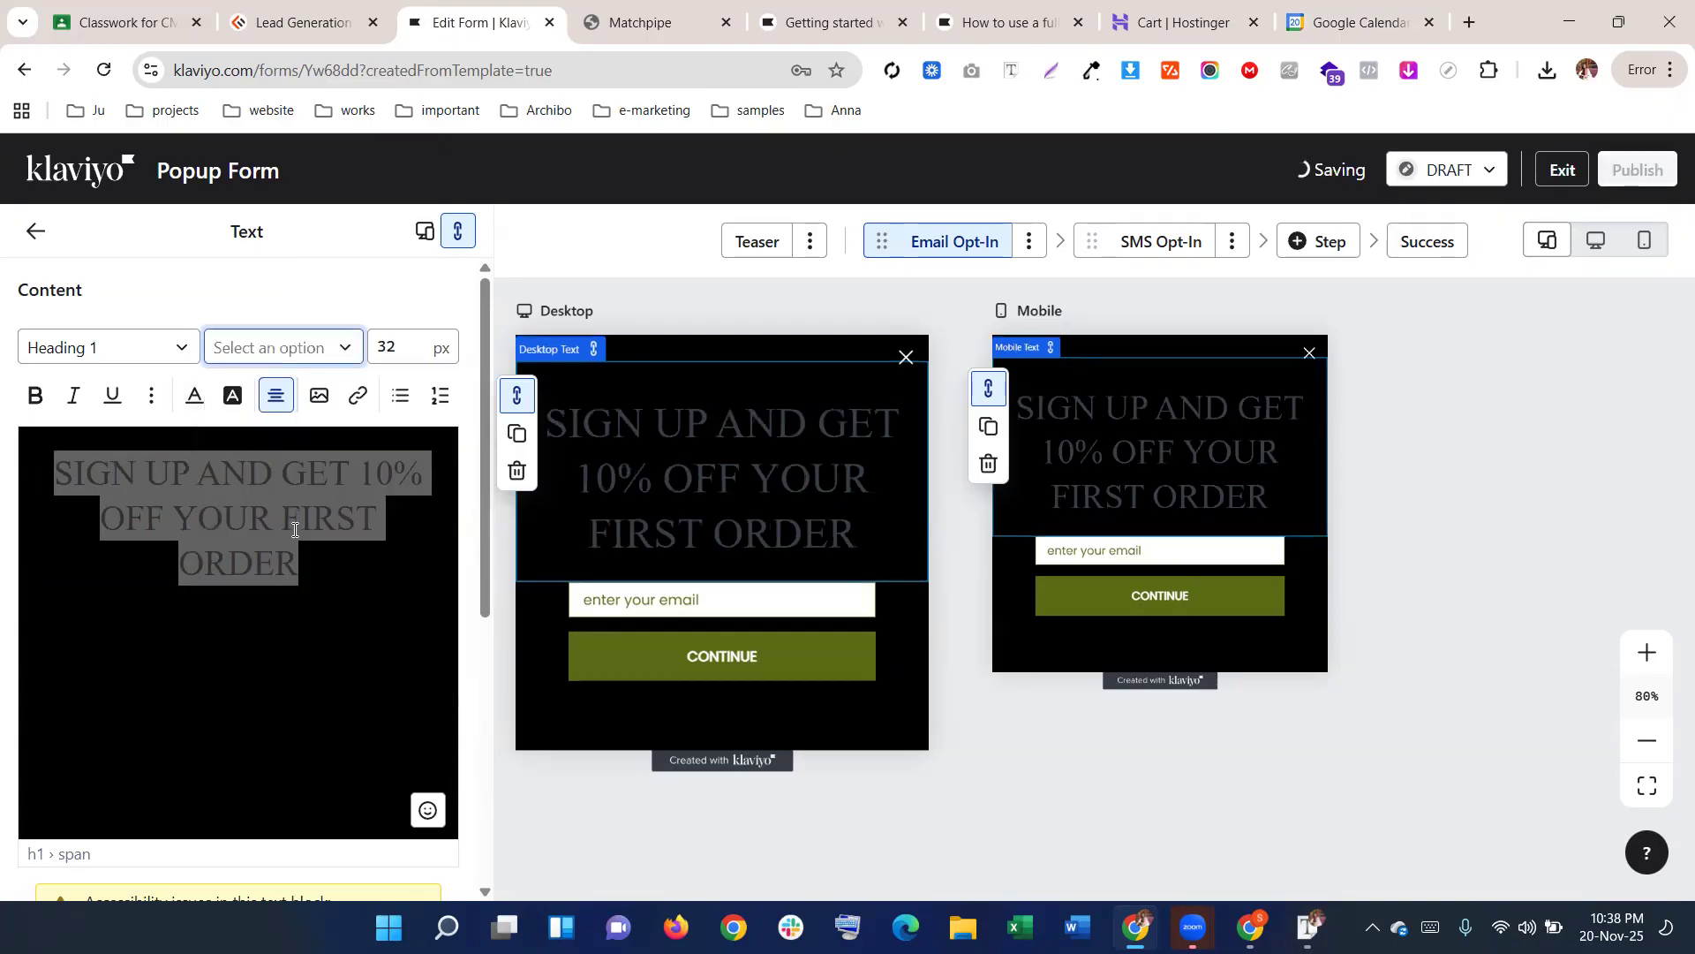
pyautogui.click(344, 347)
pyautogui.scroll(-10, 300, 582)
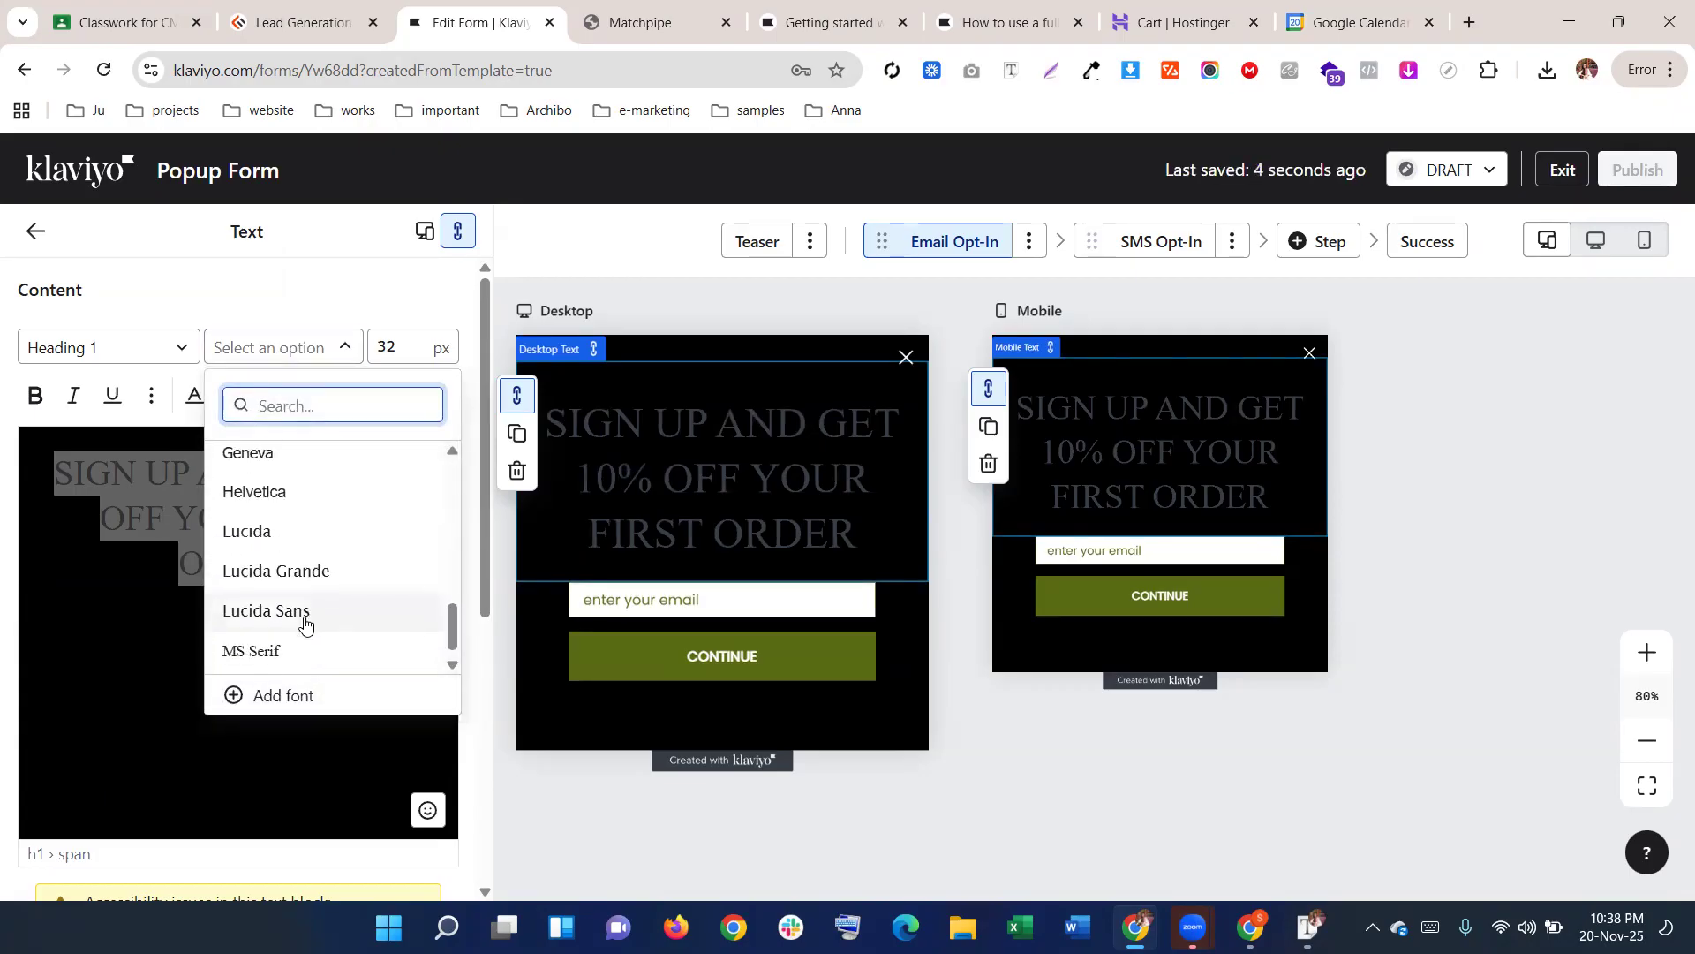
pyautogui.click(283, 575)
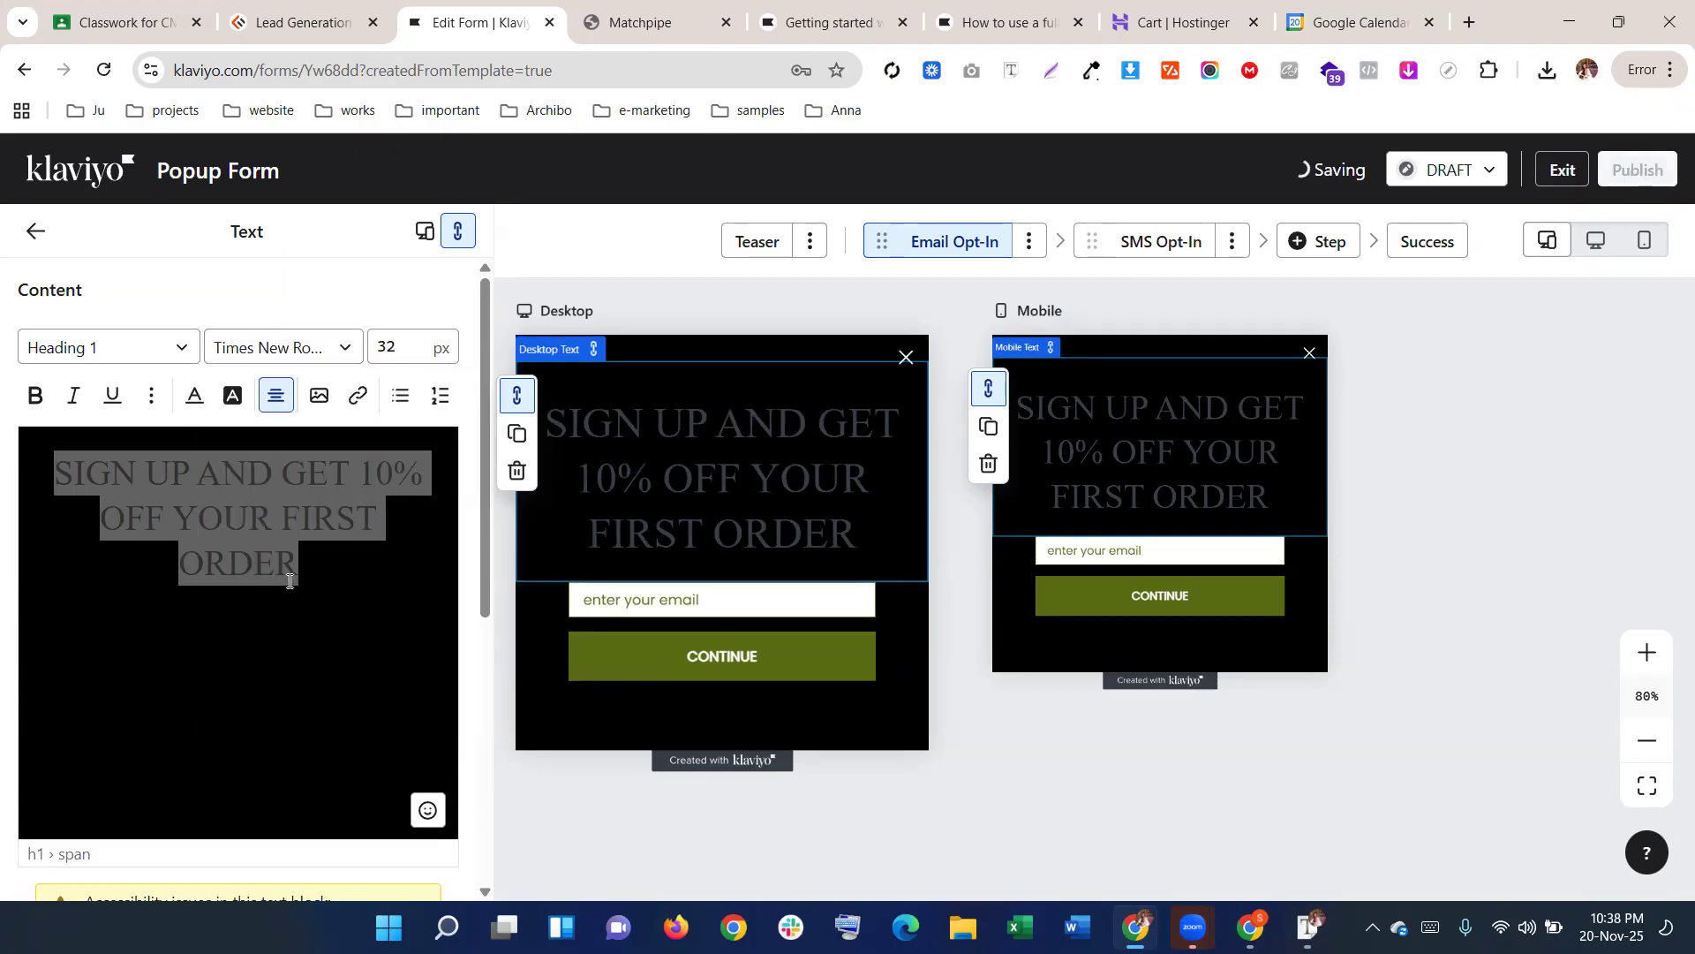
pyautogui.click(297, 355)
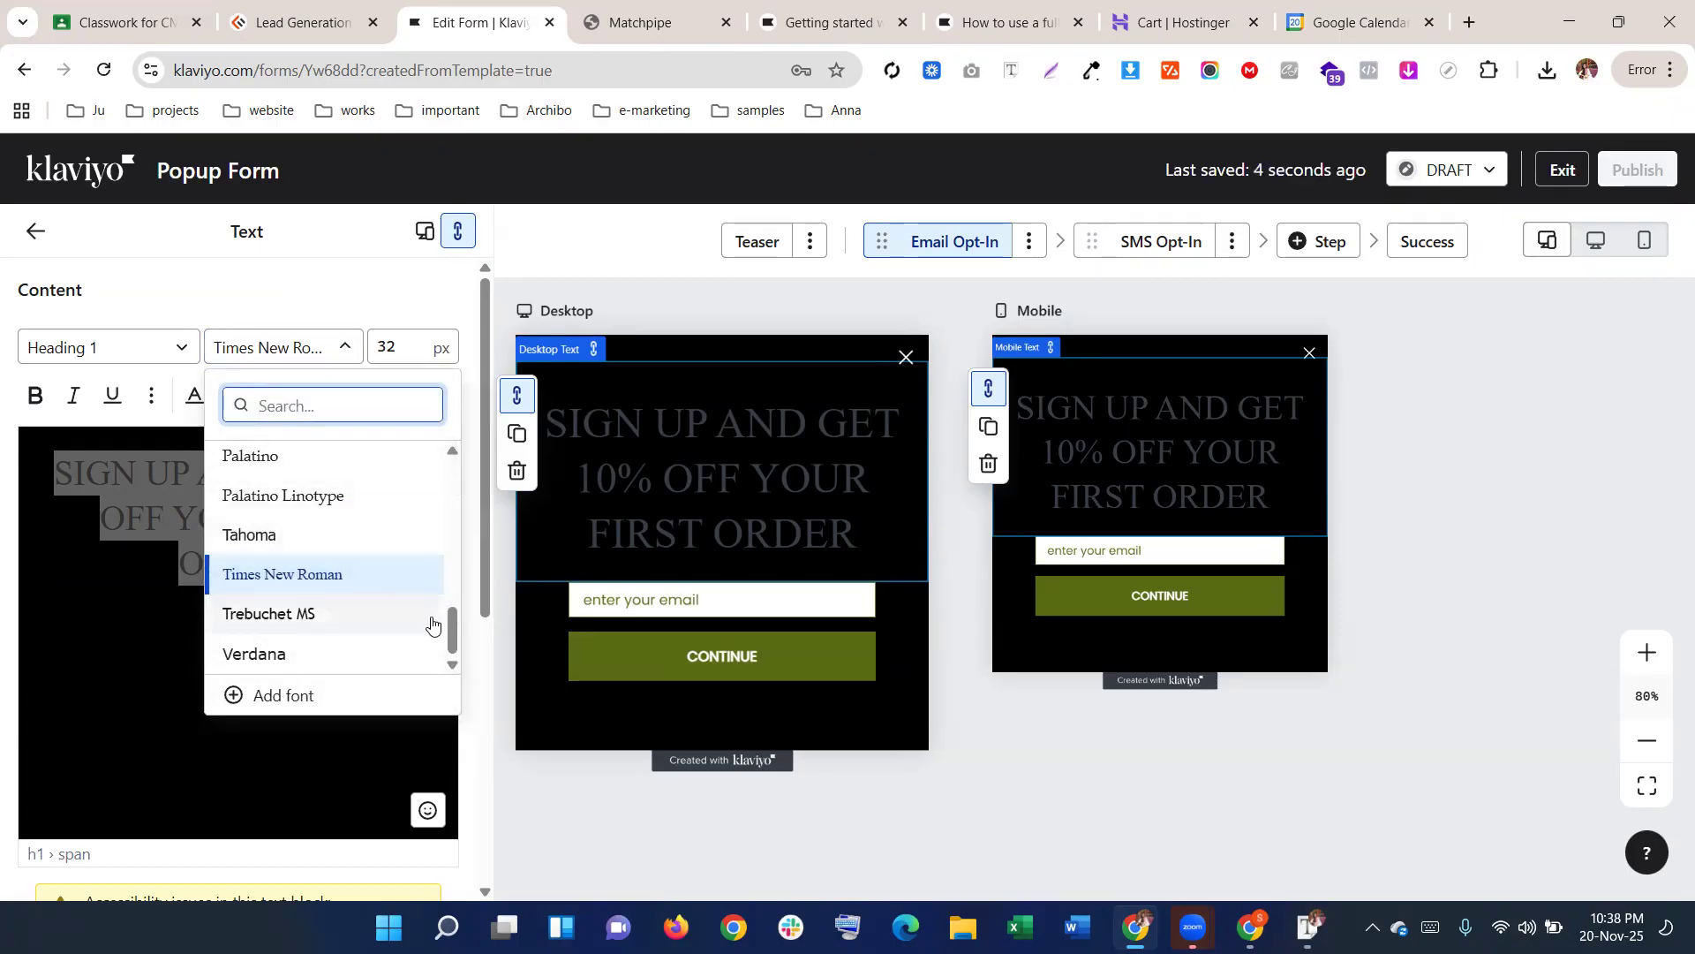
pyautogui.scroll(2, 389, 592)
pyautogui.scroll(1, 323, 593)
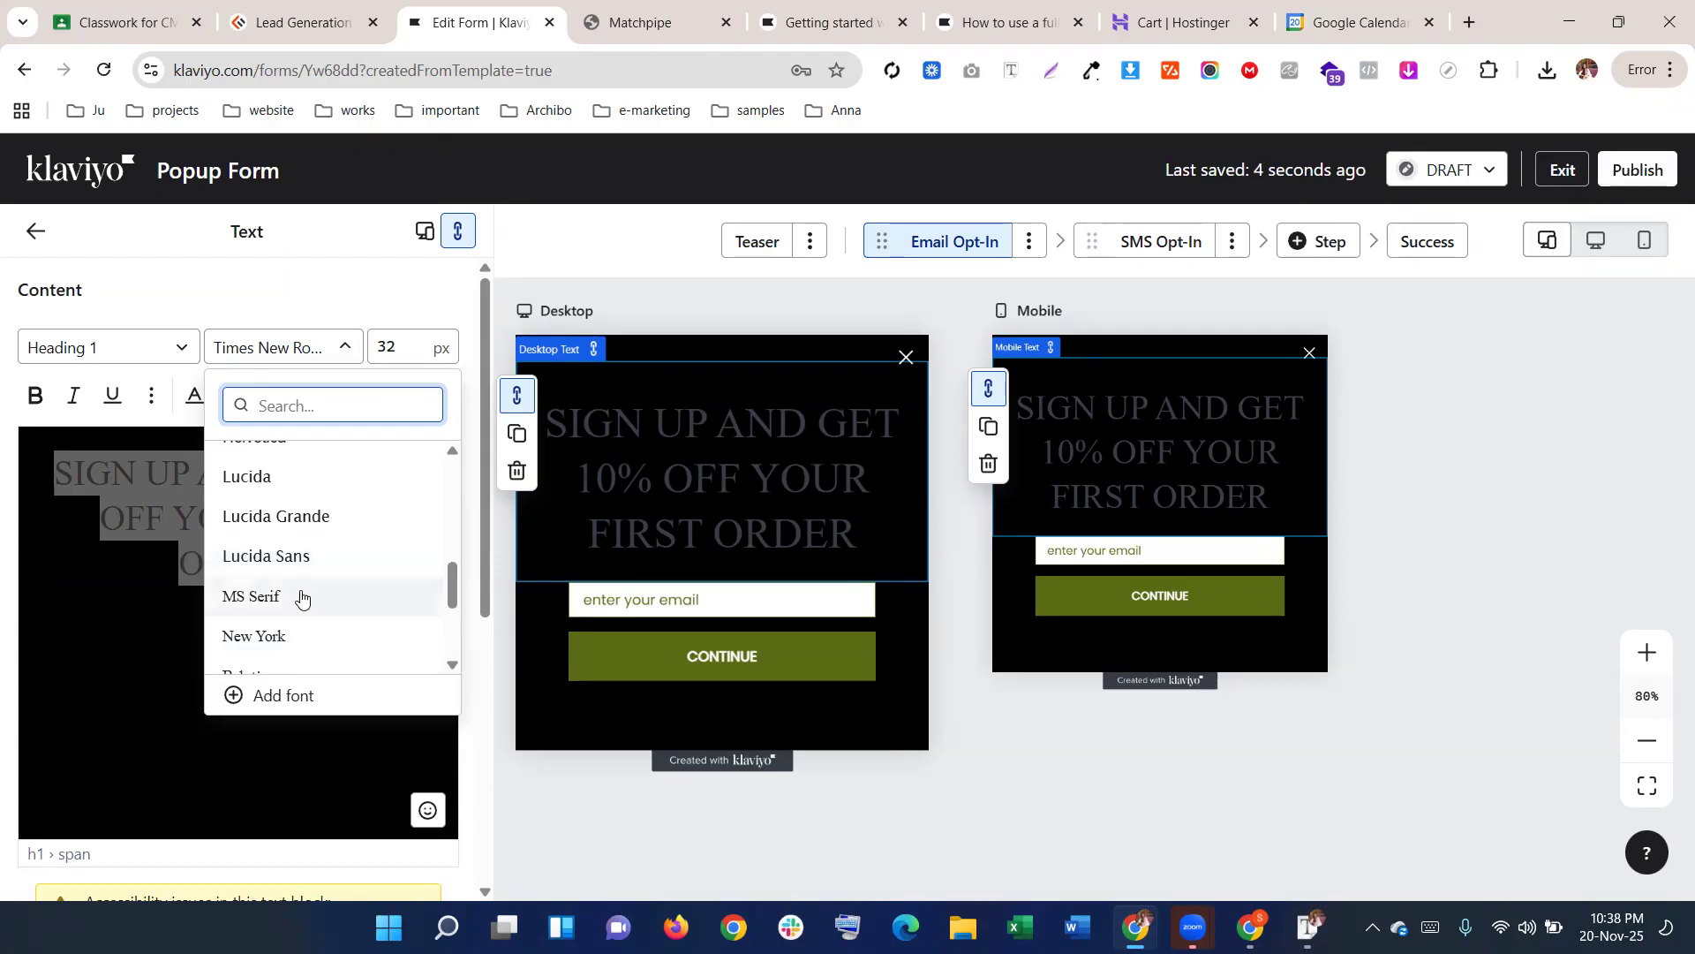
pyautogui.click(300, 597)
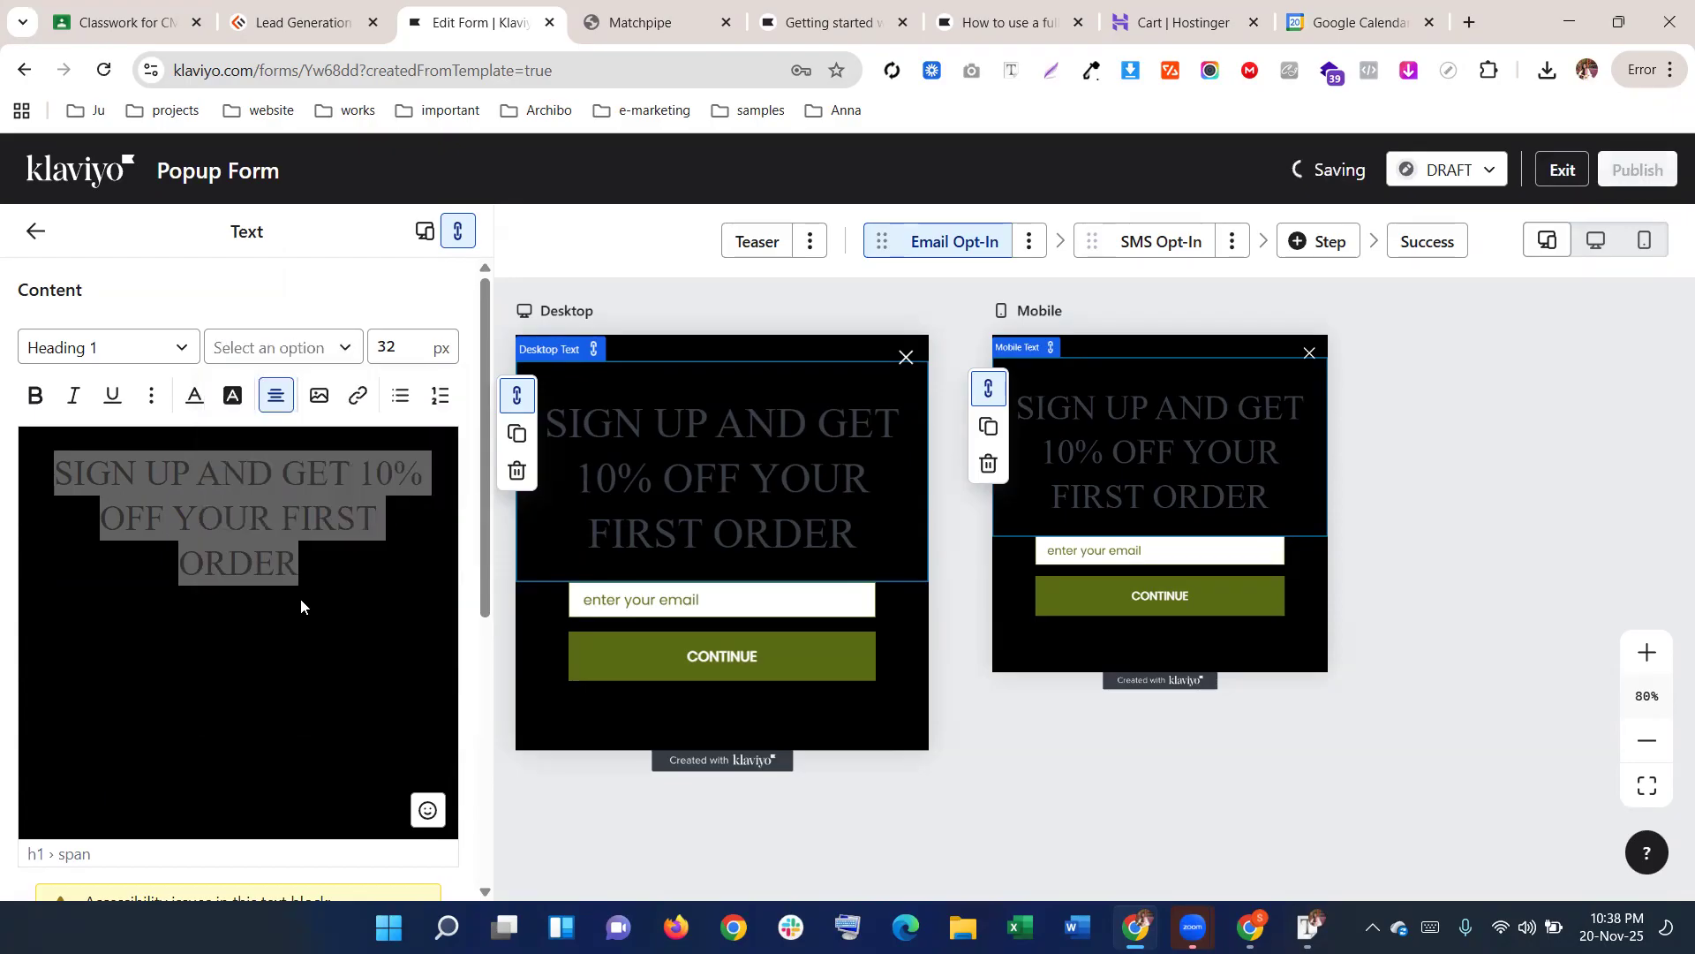
# Apply MS Serif to the entire selected heading, undoing an accidental text deletion
pyautogui.click(347, 556)
pyautogui.hotkey('ctrl', 'a')
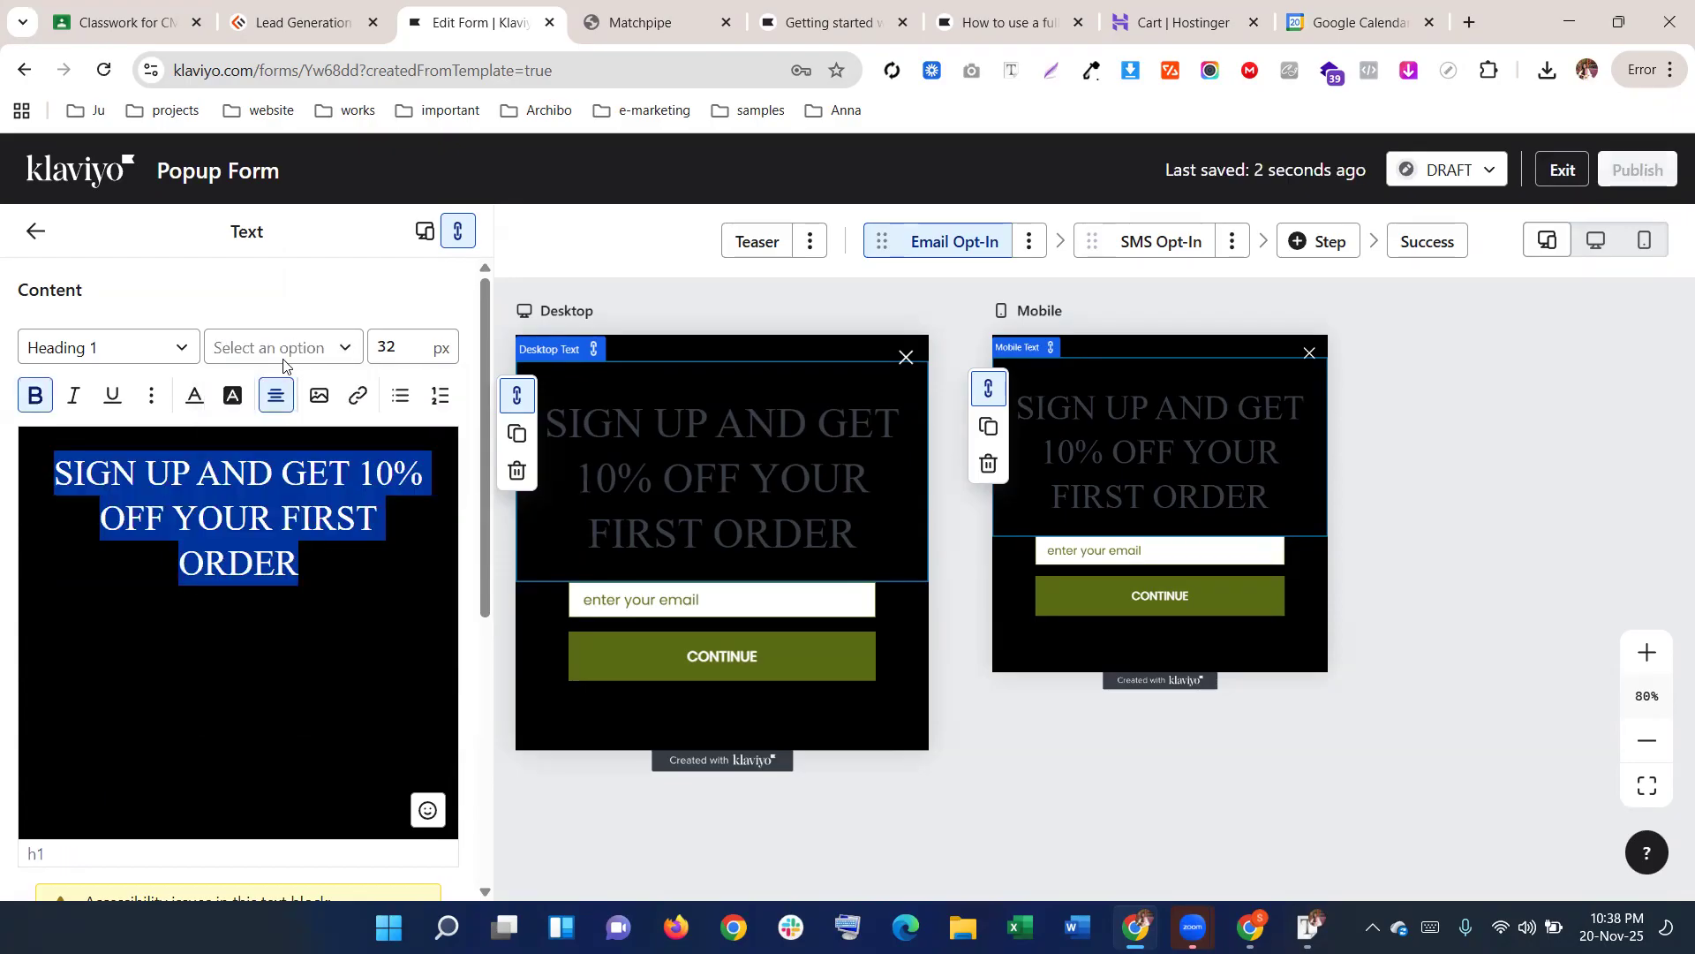
pyautogui.click(340, 347)
pyautogui.scroll(-5, 302, 598)
pyautogui.scroll(-2, 301, 598)
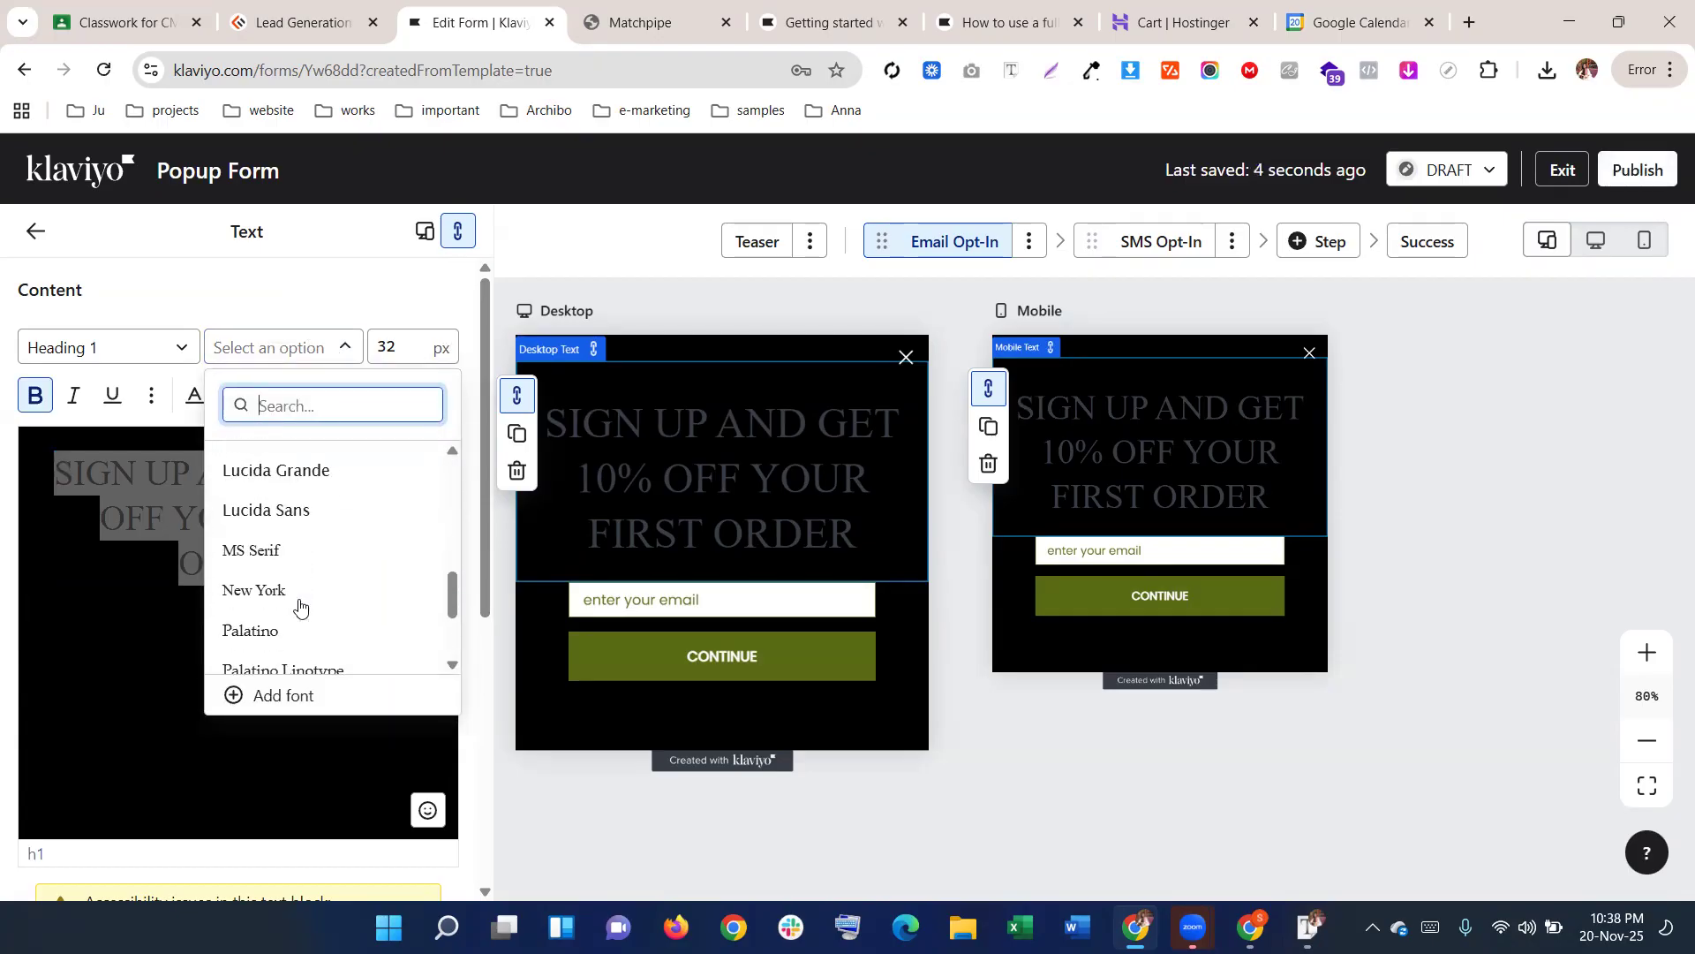
pyautogui.click(277, 554)
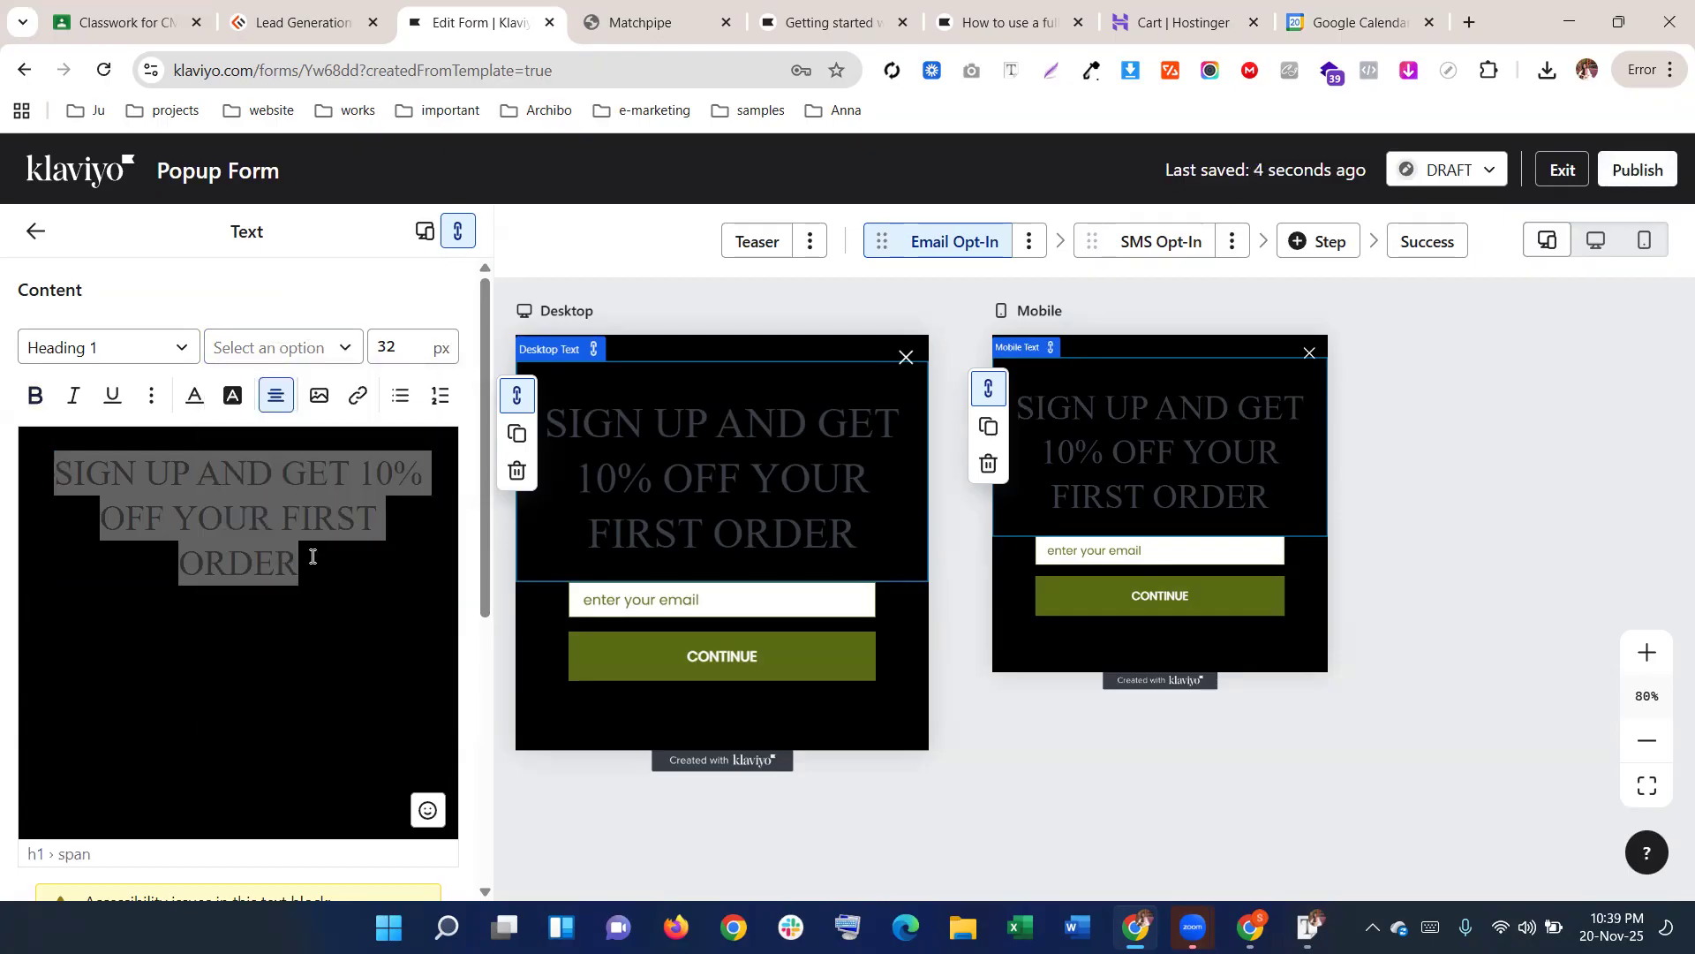
pyautogui.press('BackSpace')
pyautogui.hotkey('ctrl', 'z')
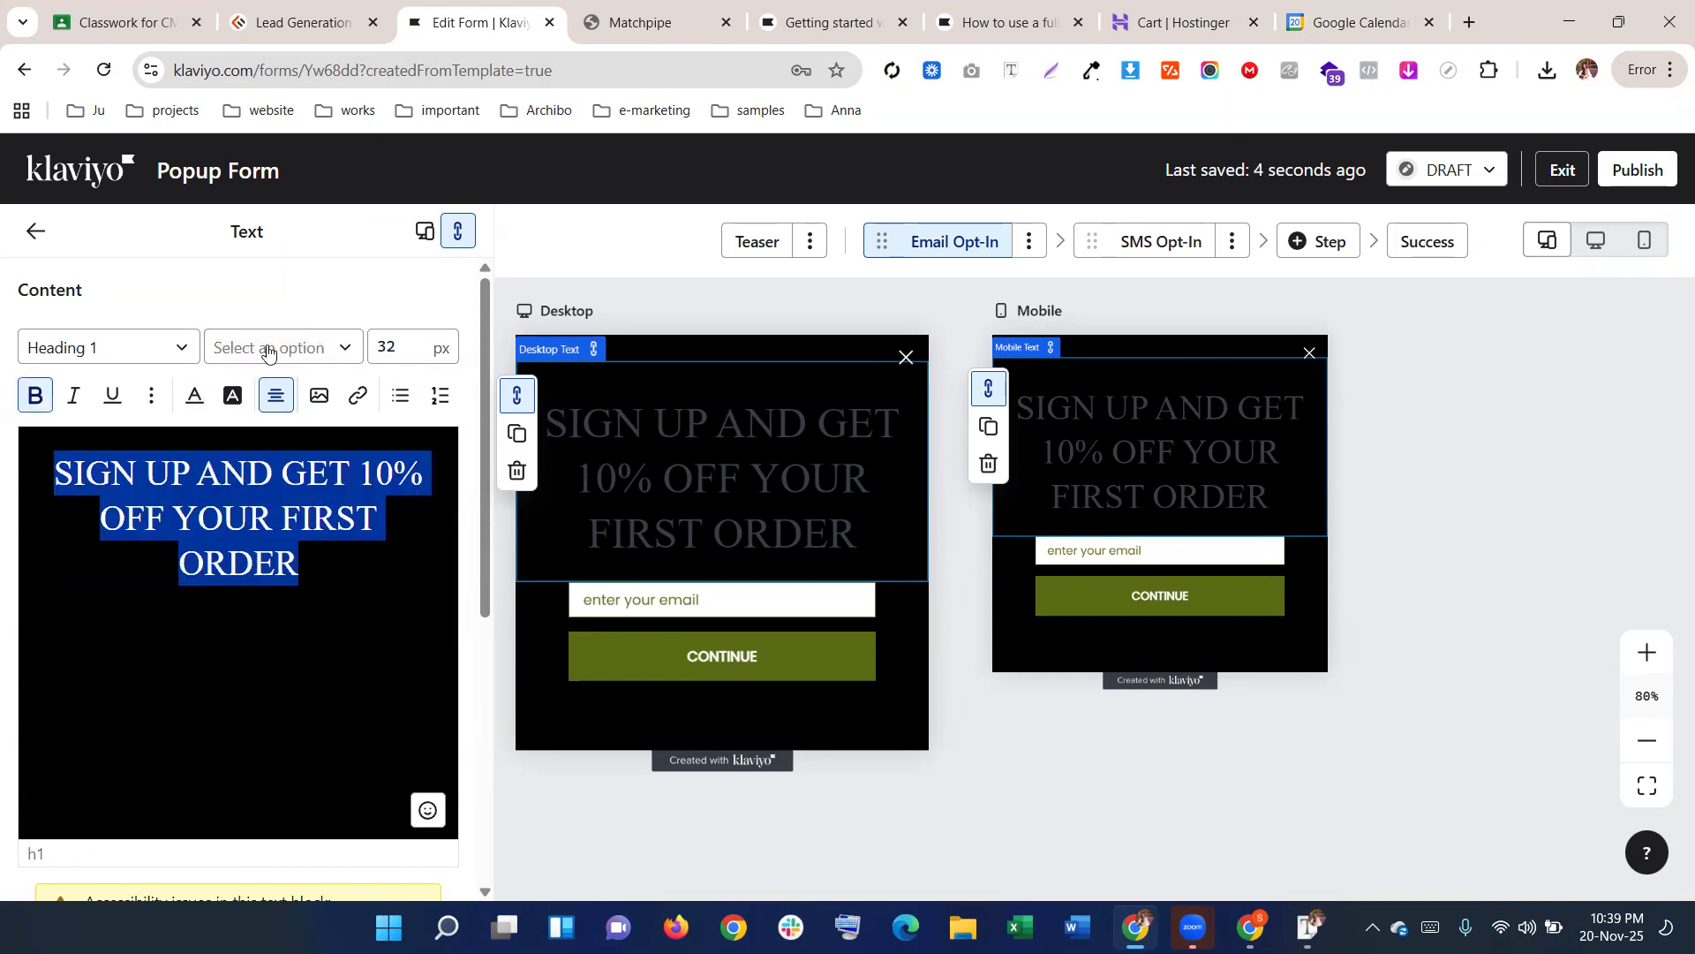
# Try Arial and Courier New on the heading, then return to a serif font and compare with Matchpipe
pyautogui.click(269, 347)
pyautogui.click(279, 620)
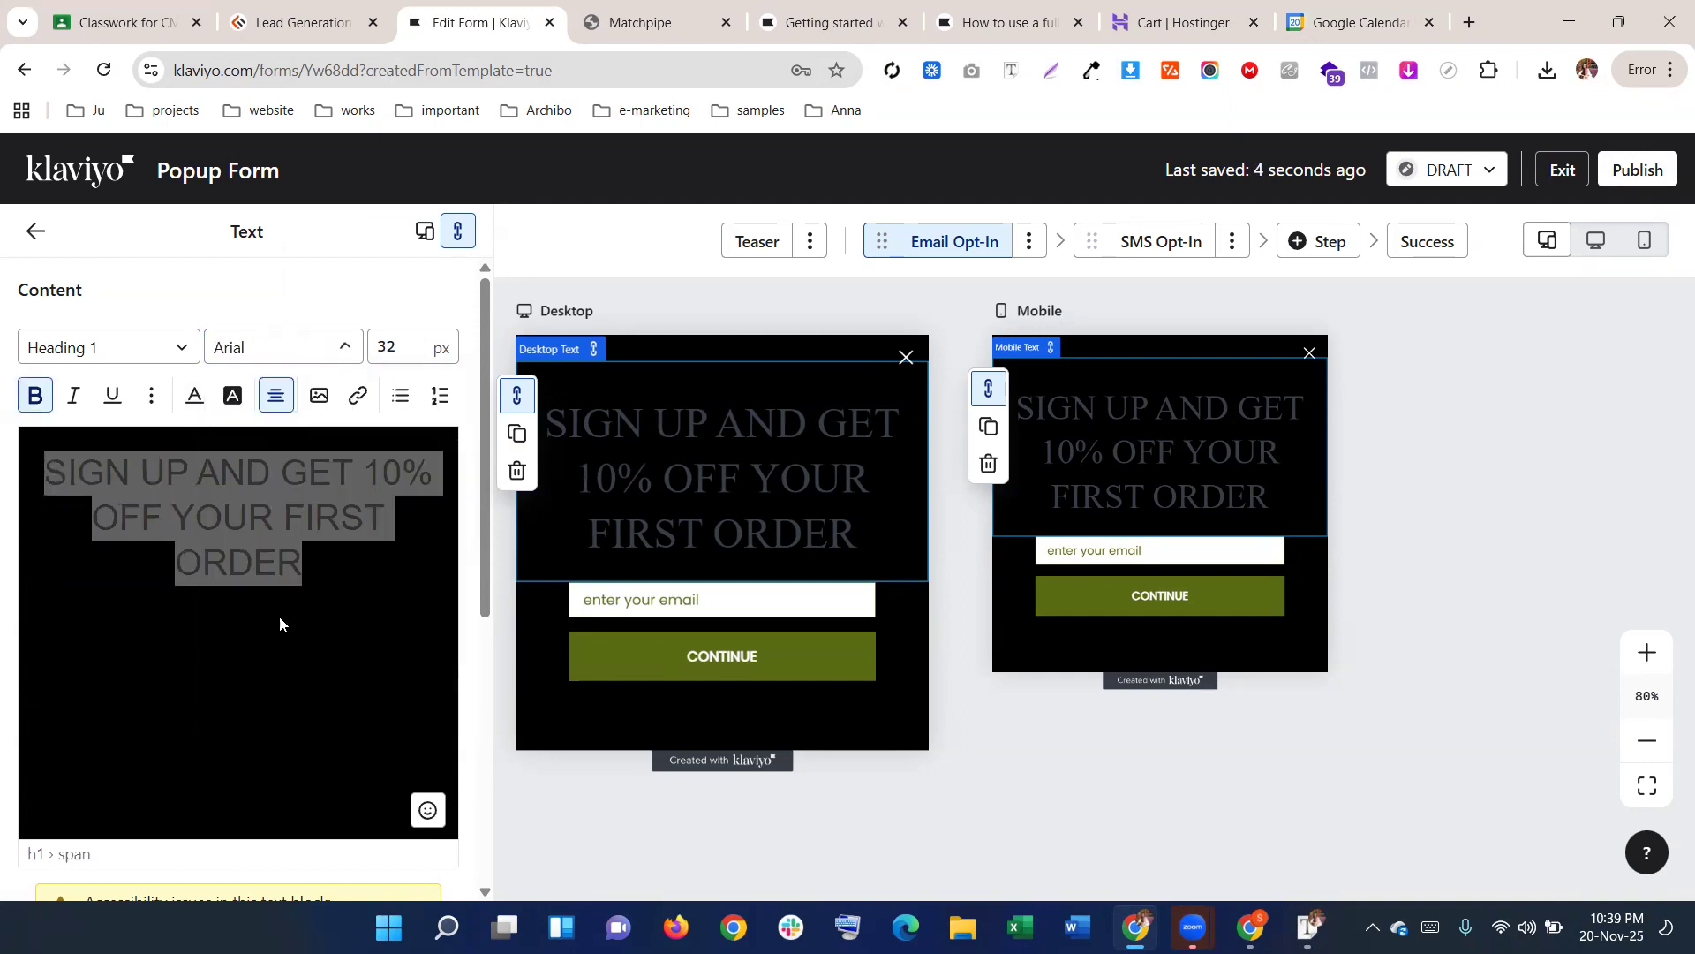
pyautogui.click(296, 351)
pyautogui.scroll(-3, 296, 529)
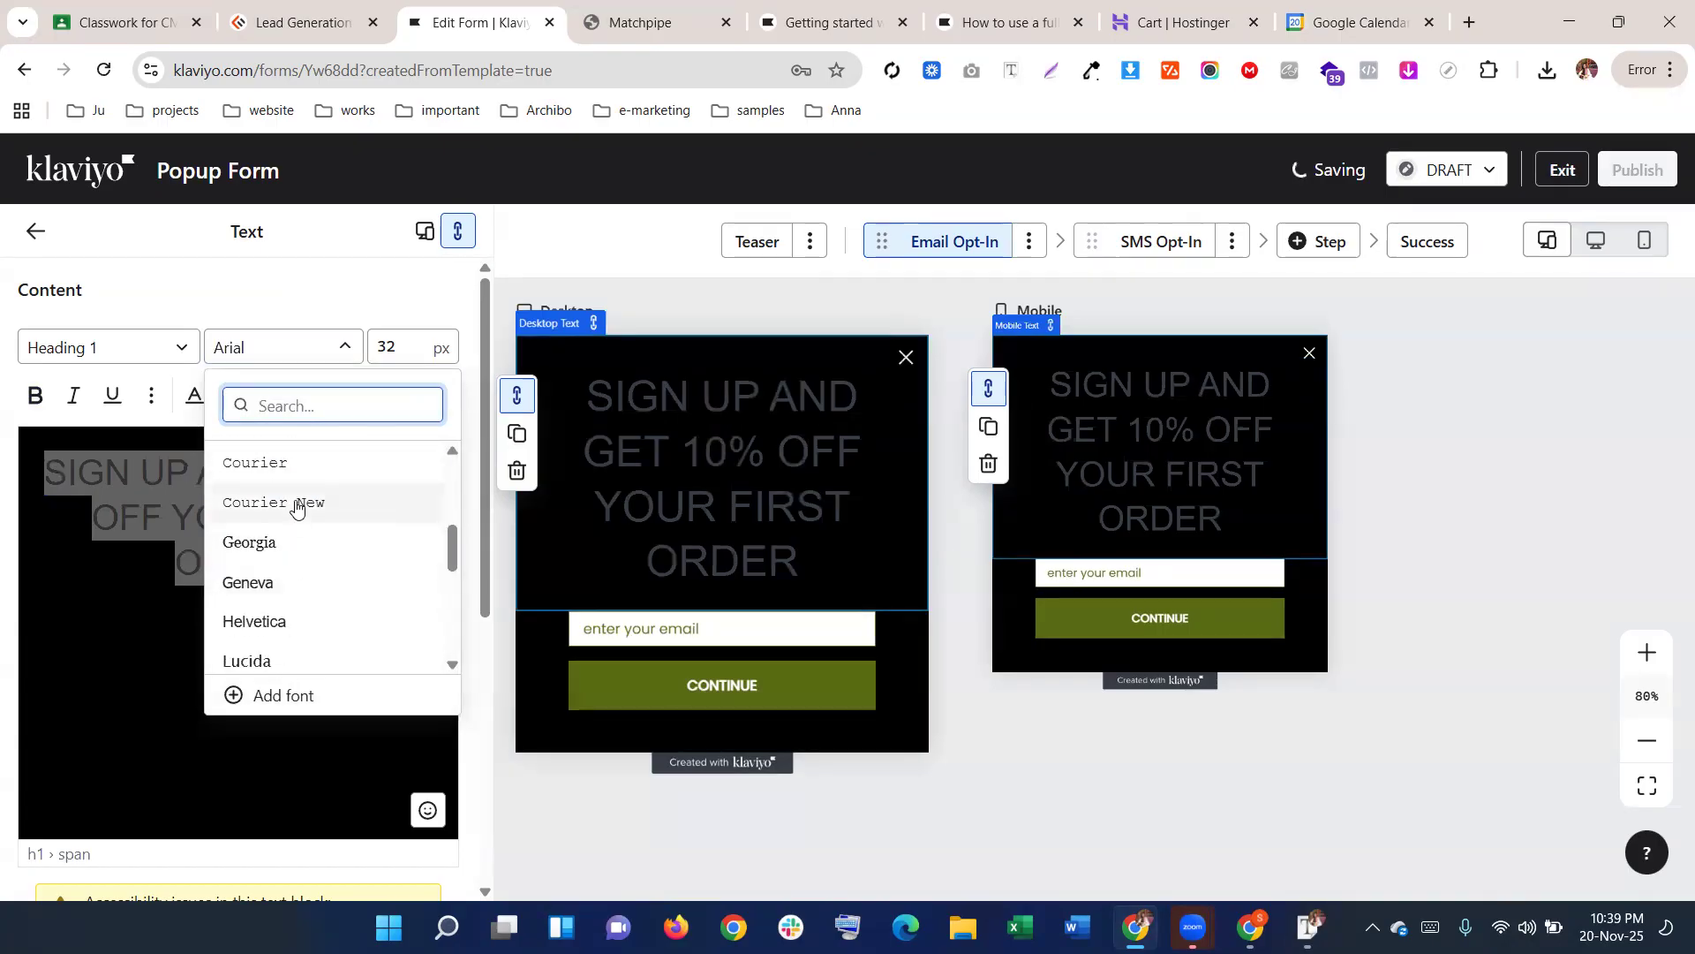
pyautogui.click(295, 504)
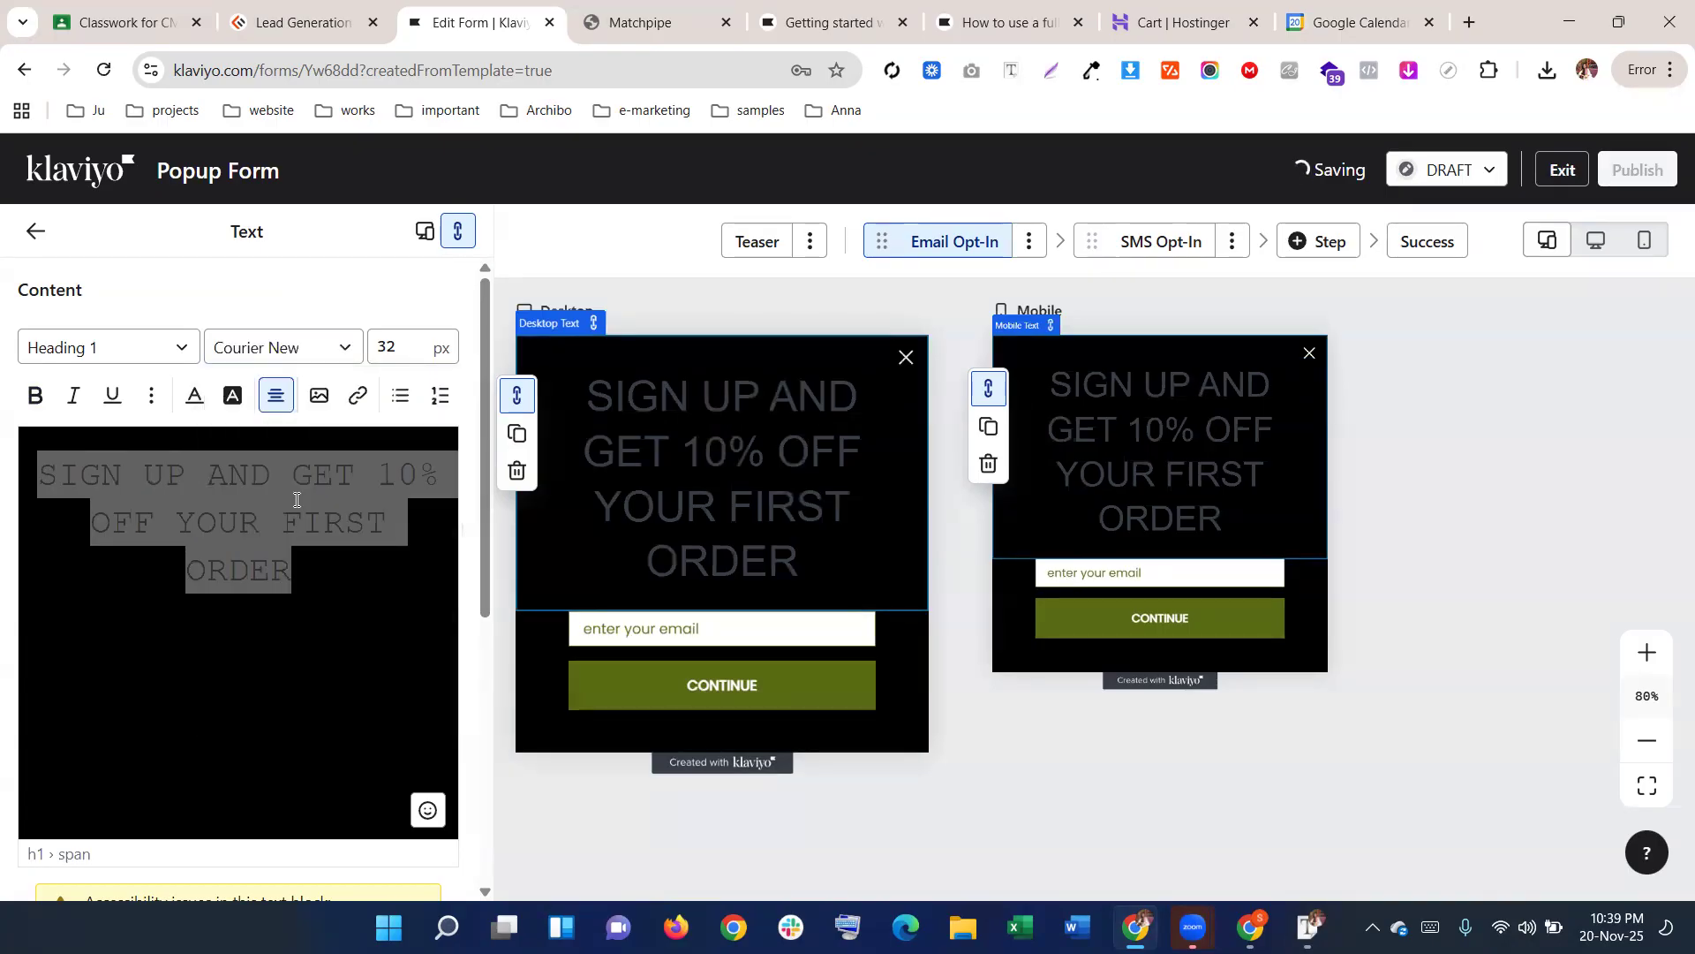
pyautogui.click(305, 360)
pyautogui.scroll(-3, 295, 583)
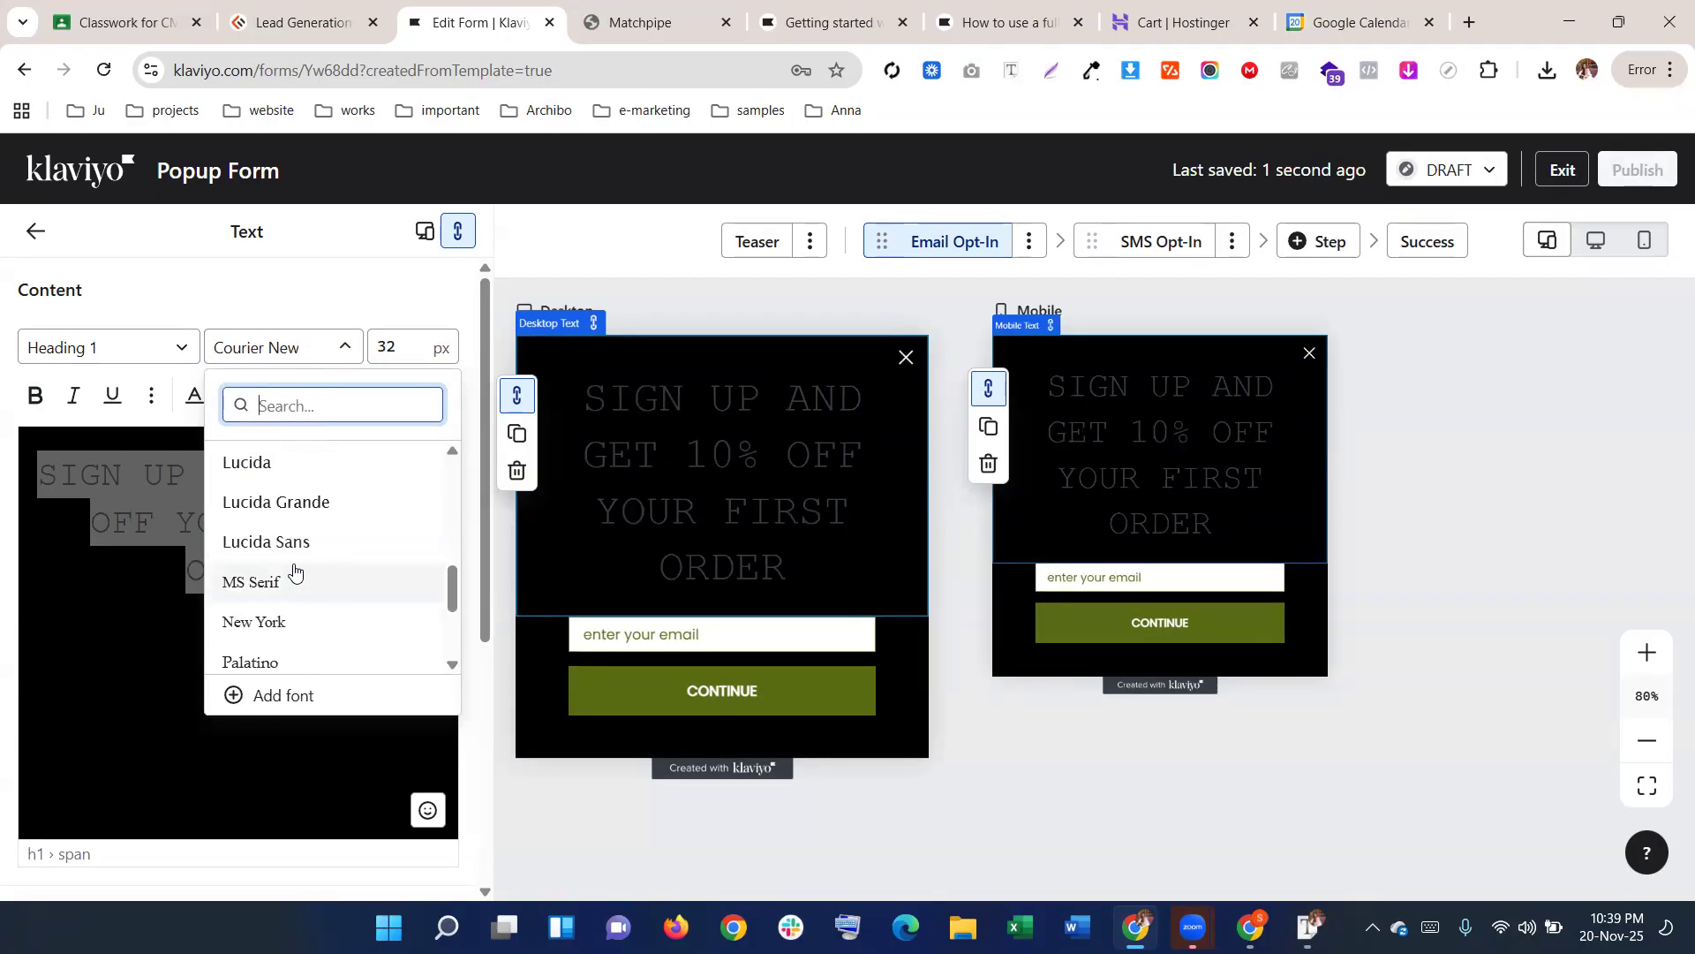
pyautogui.click(288, 585)
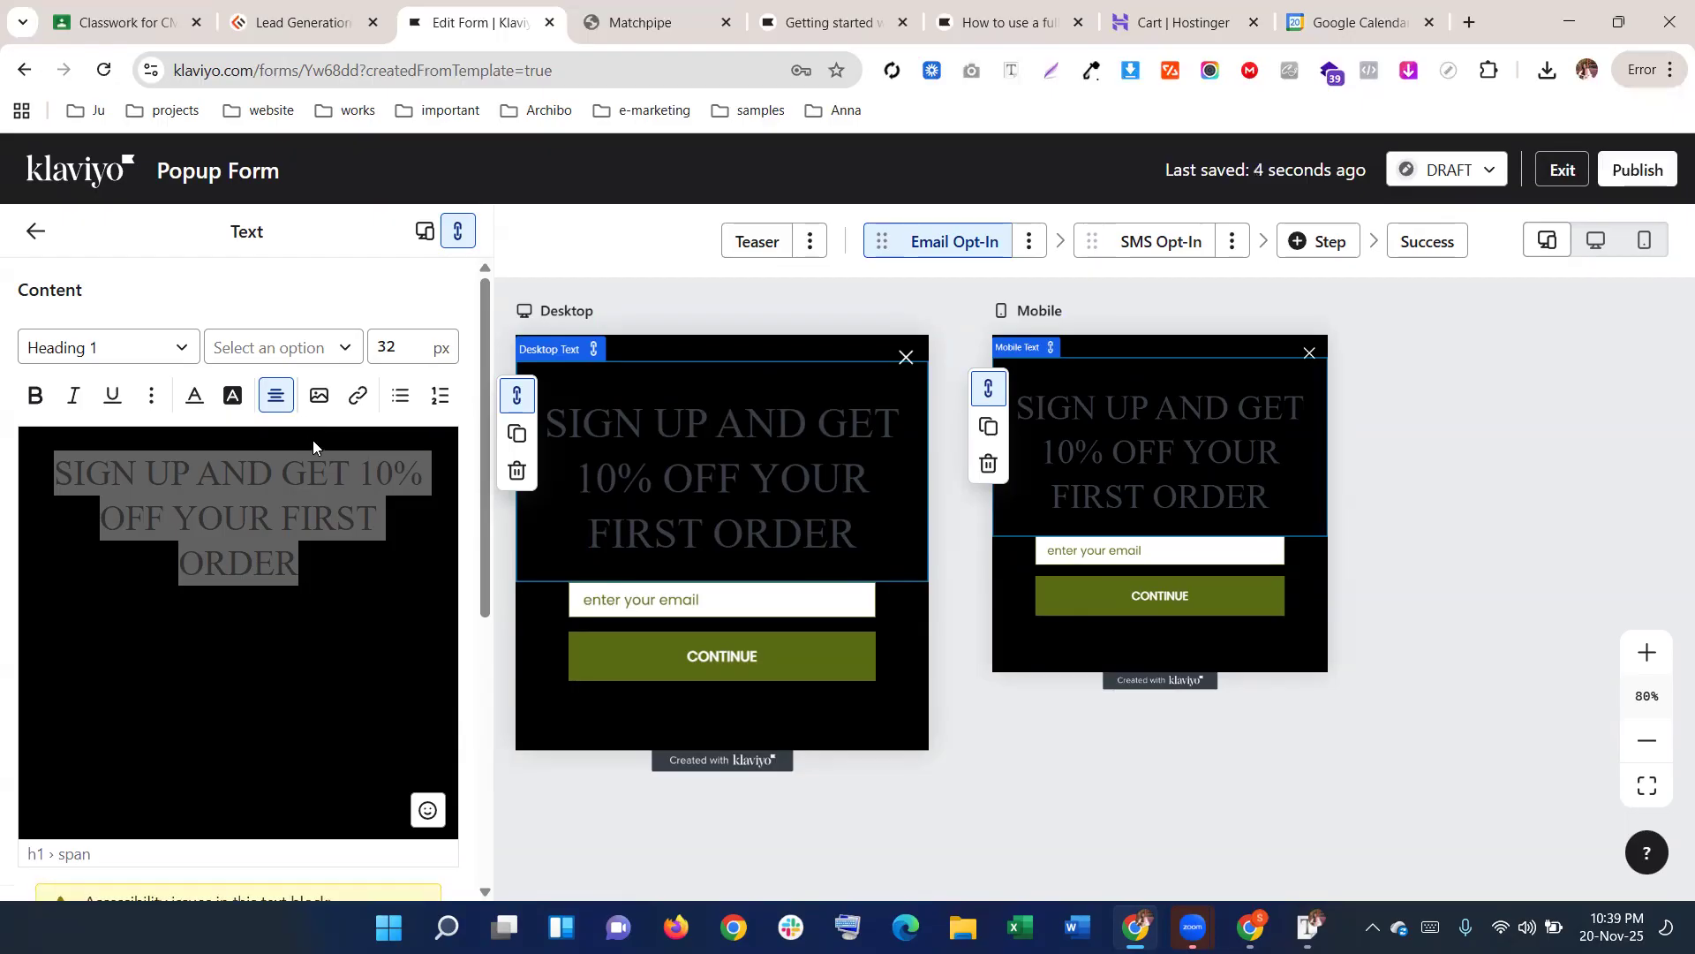
pyautogui.click(634, 25)
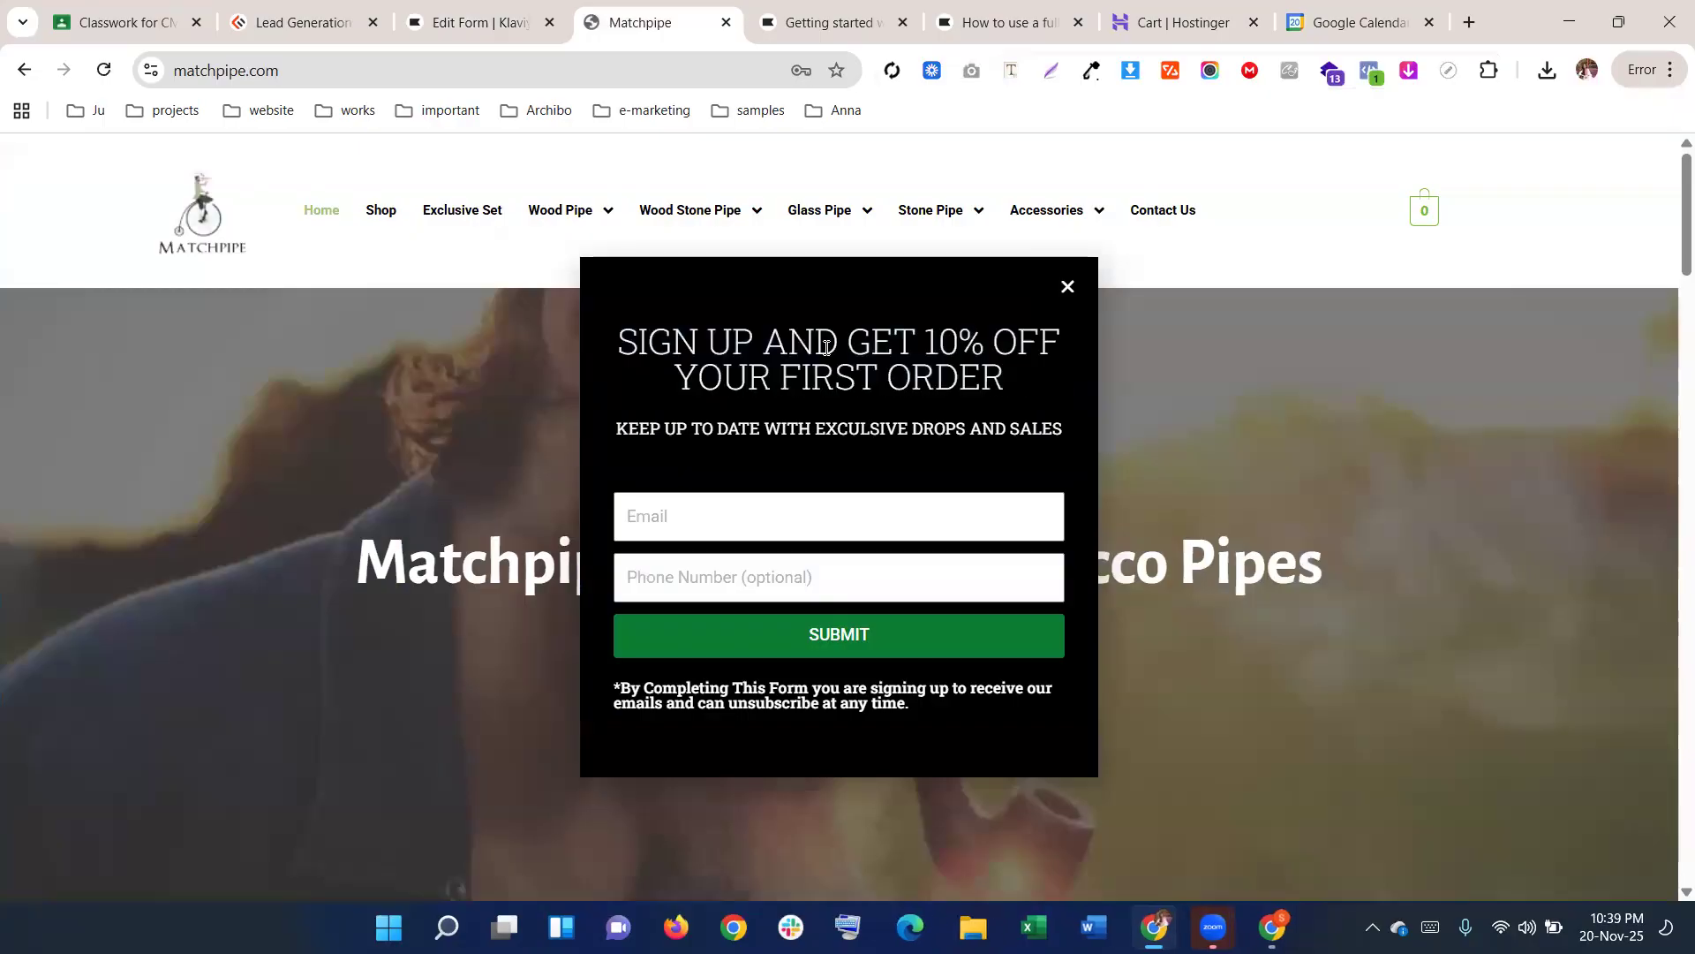
pyautogui.click(825, 346)
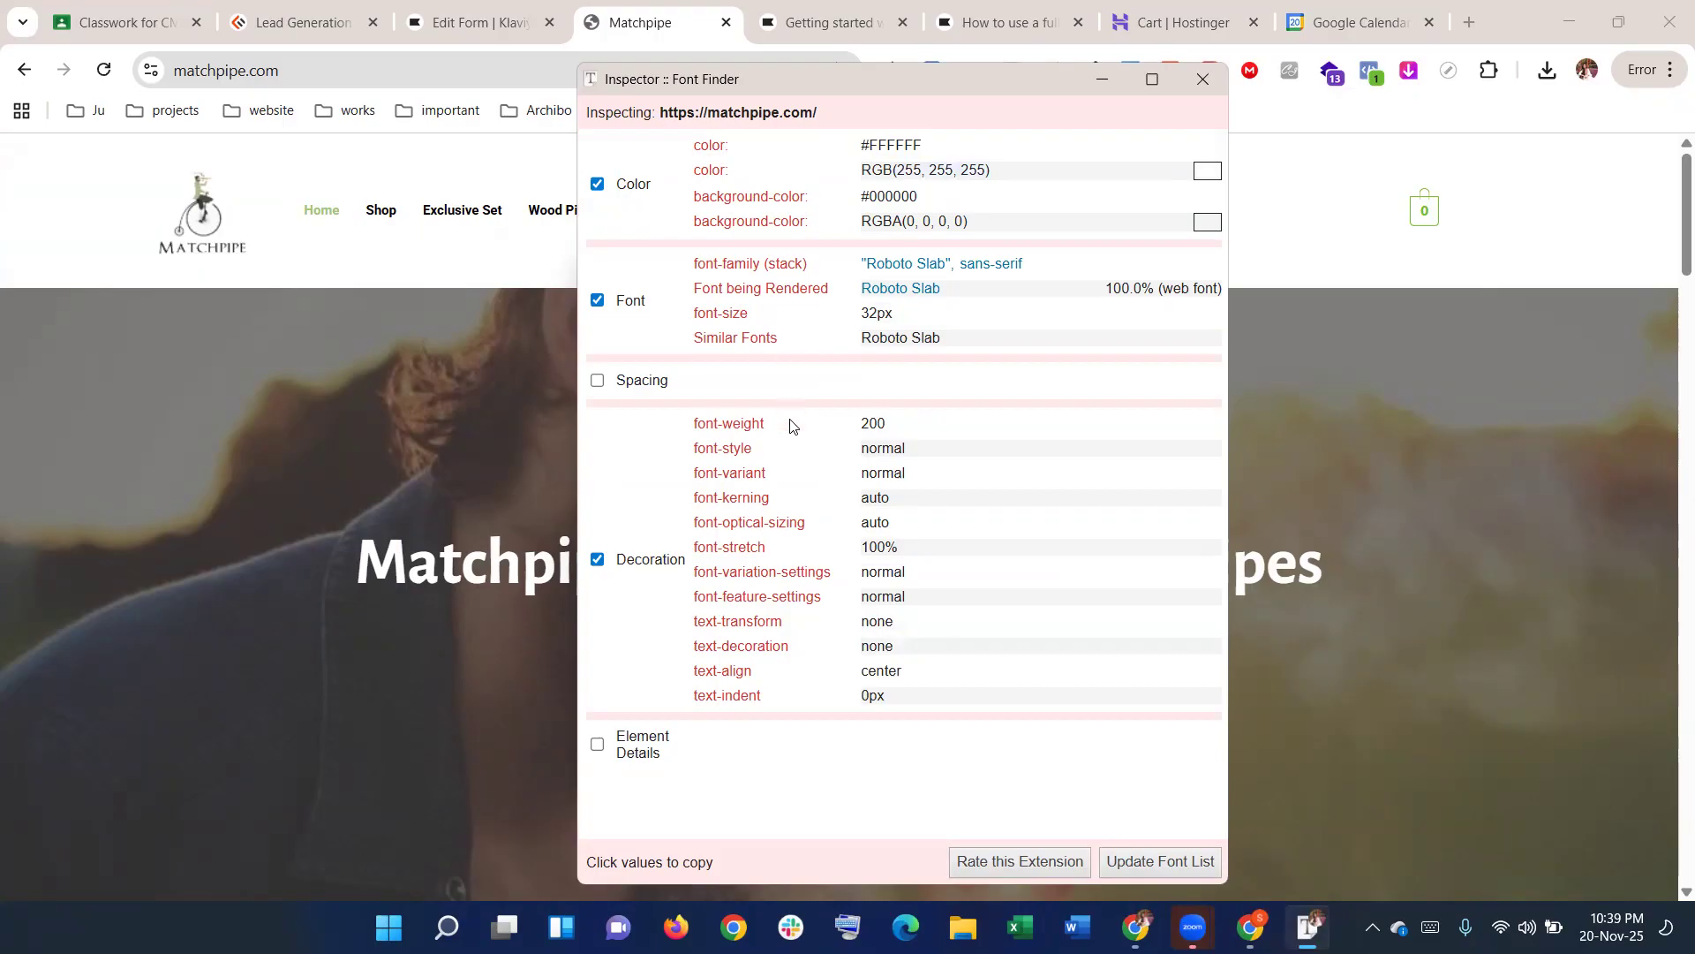
pyautogui.click(1203, 78)
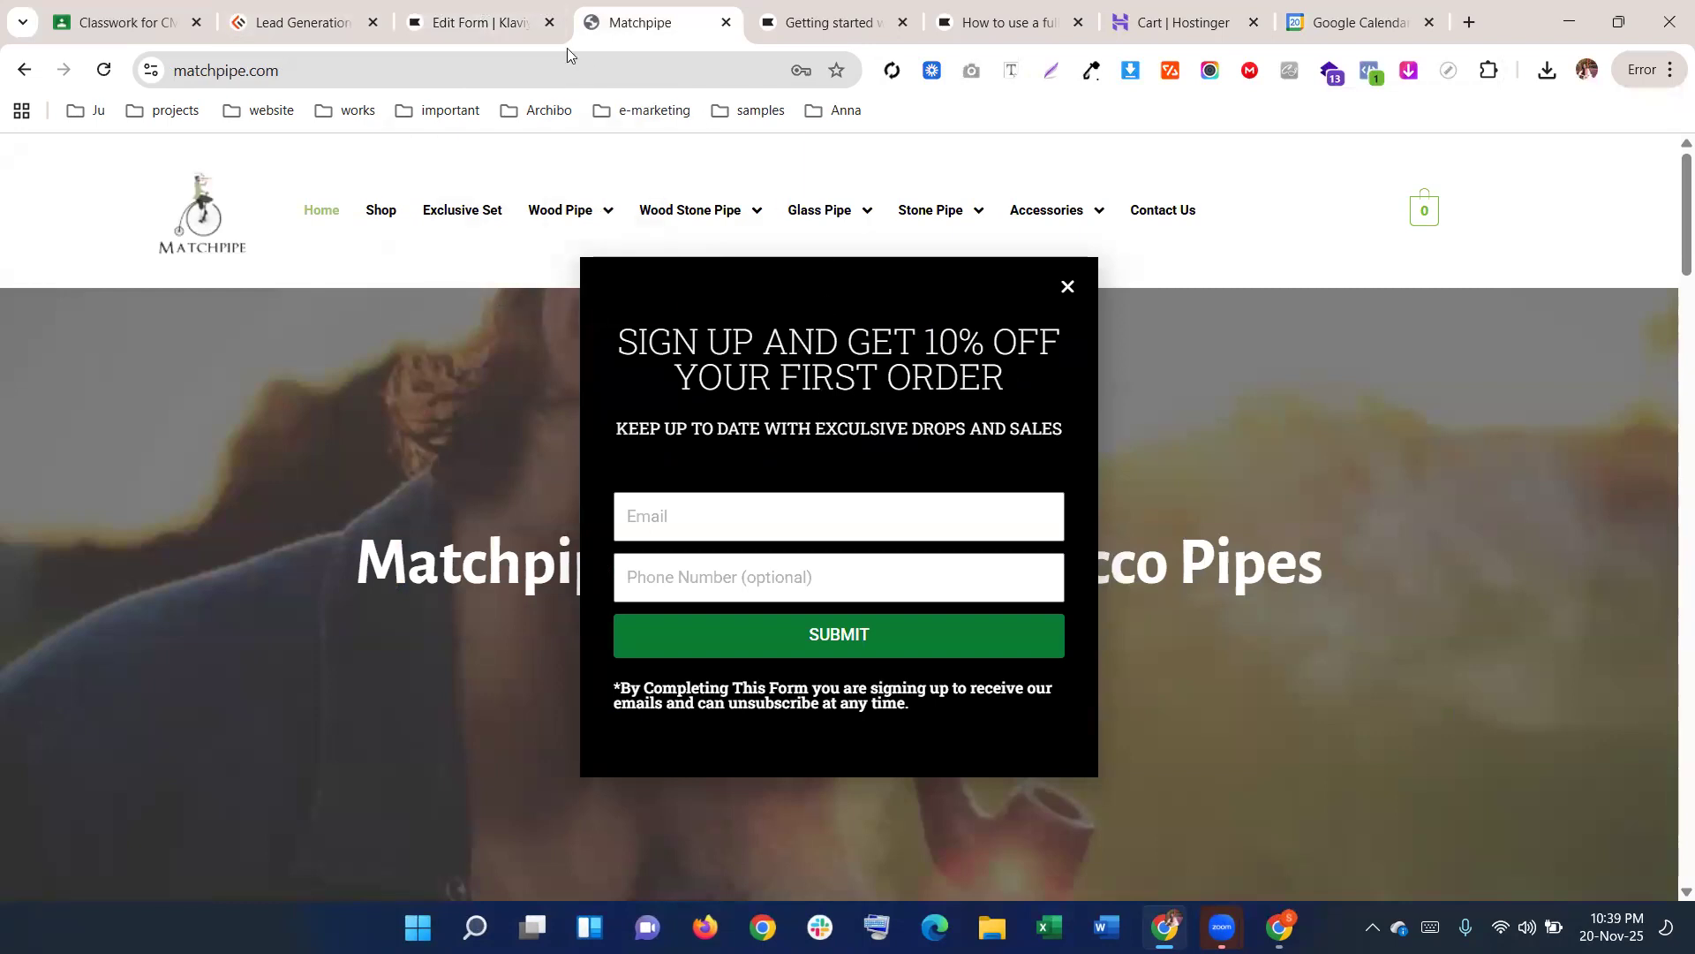
pyautogui.click(479, 15)
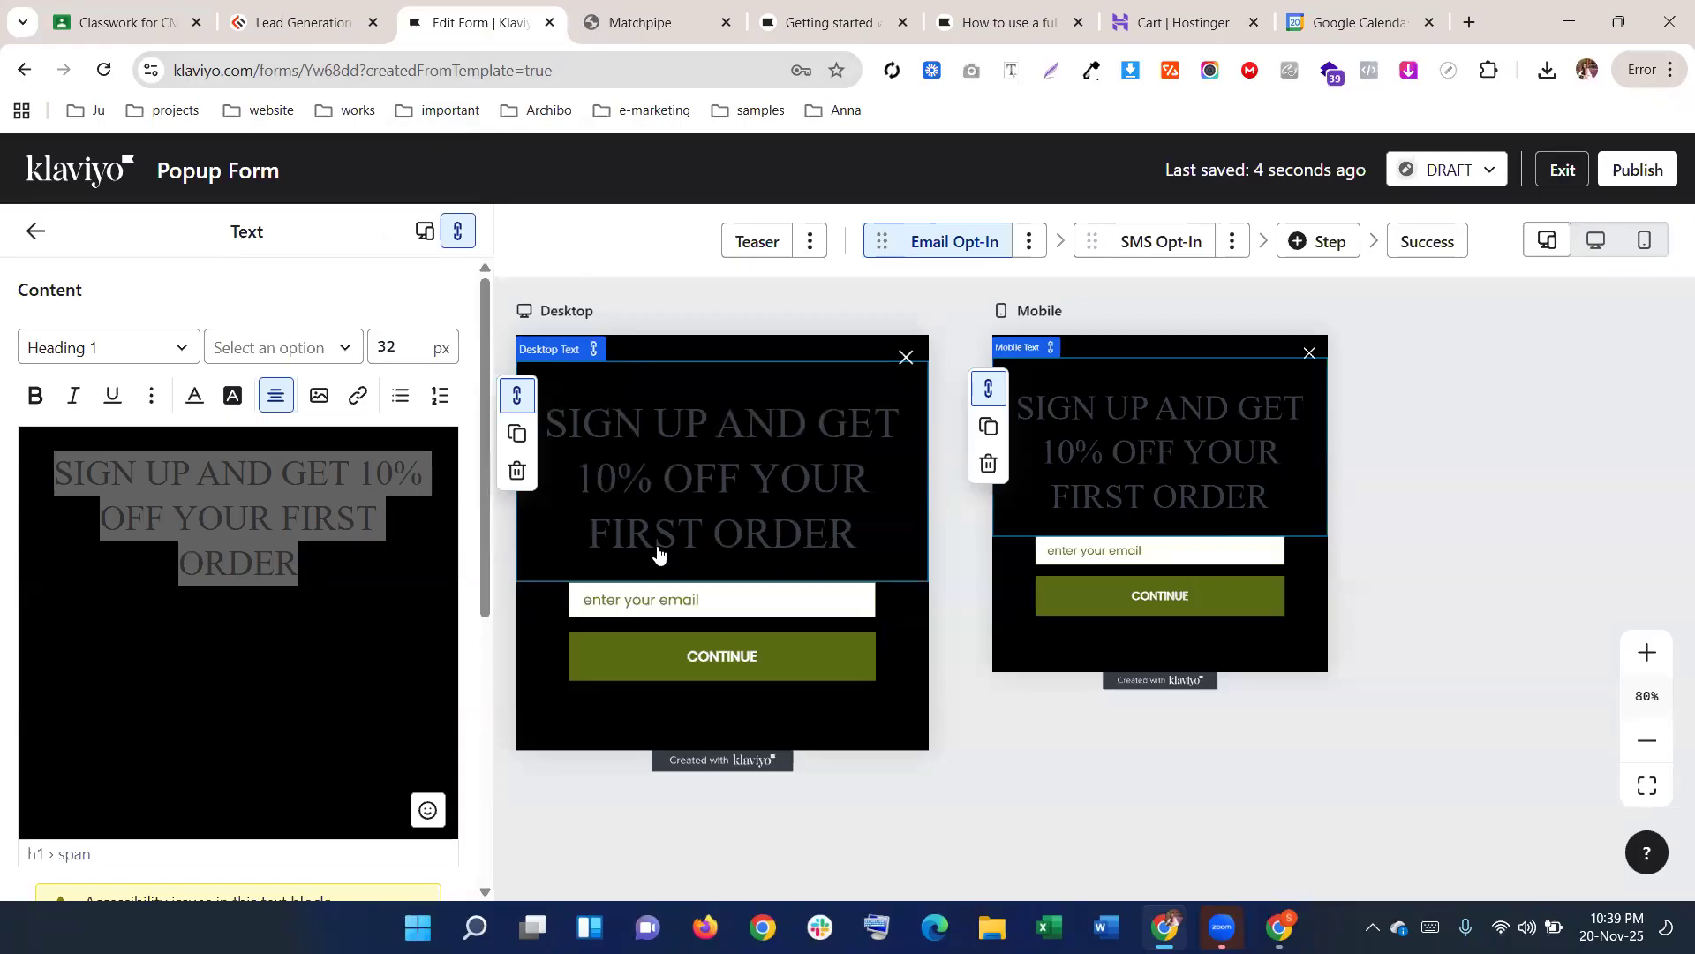
# Change the heading's line spacing from 128 to 80% and compare it with the Matchpipe popup
pyautogui.click(151, 395)
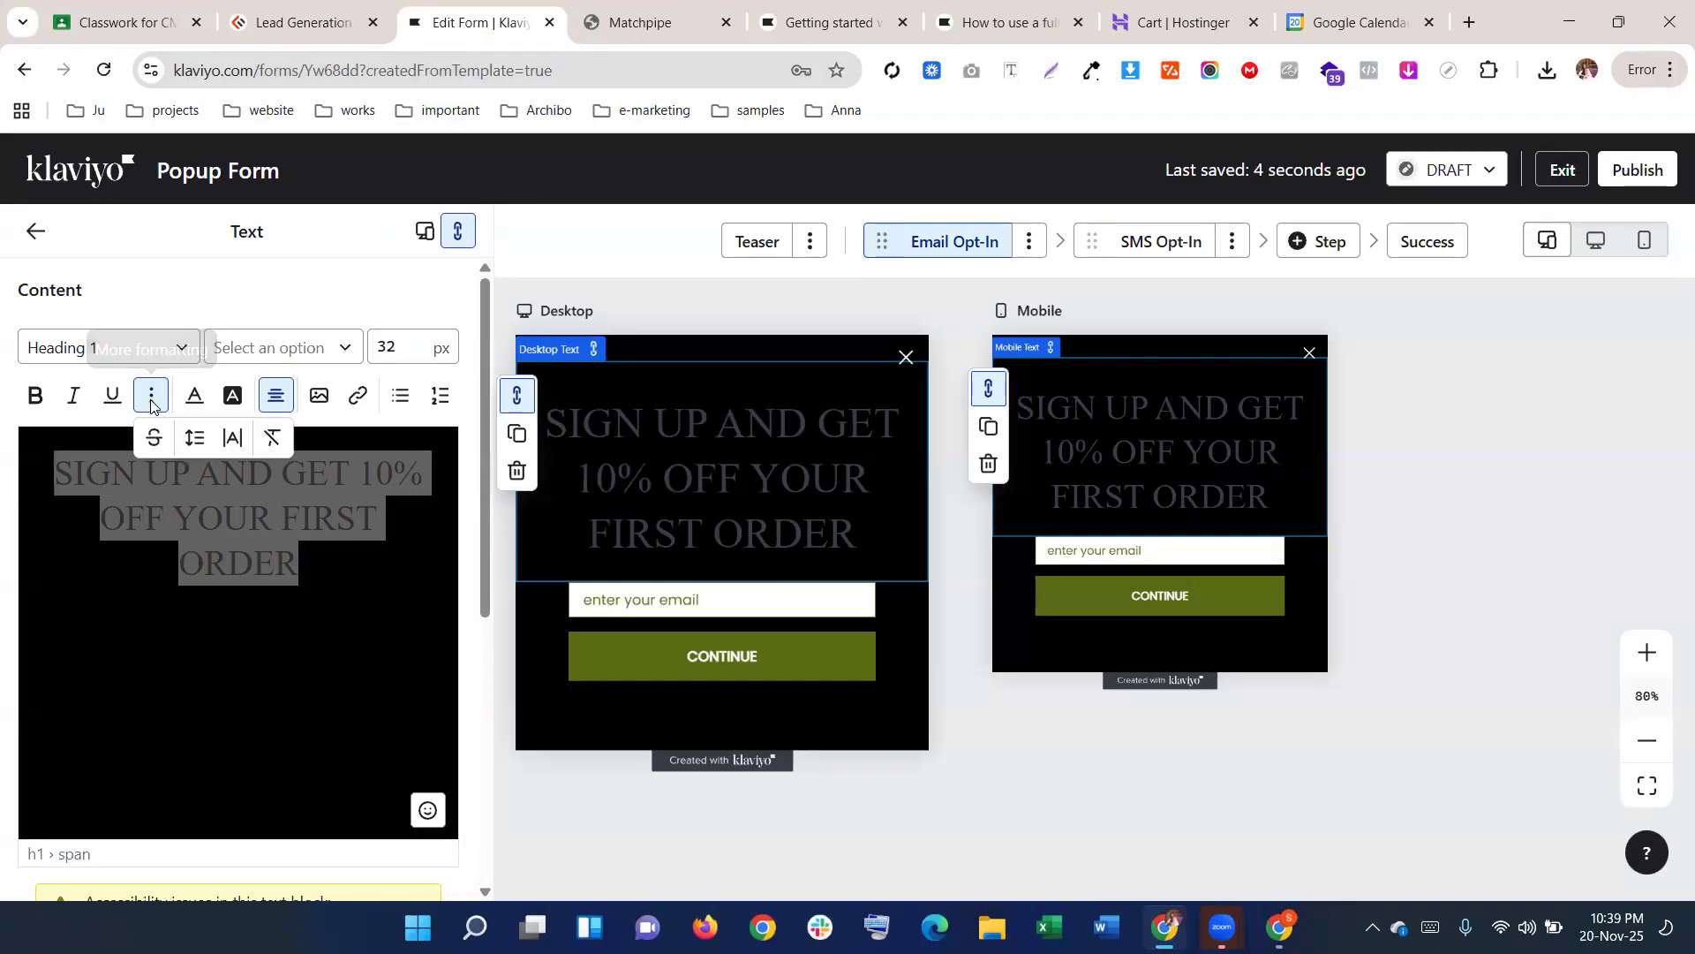
pyautogui.click(195, 438)
pyautogui.doubleClick(195, 482)
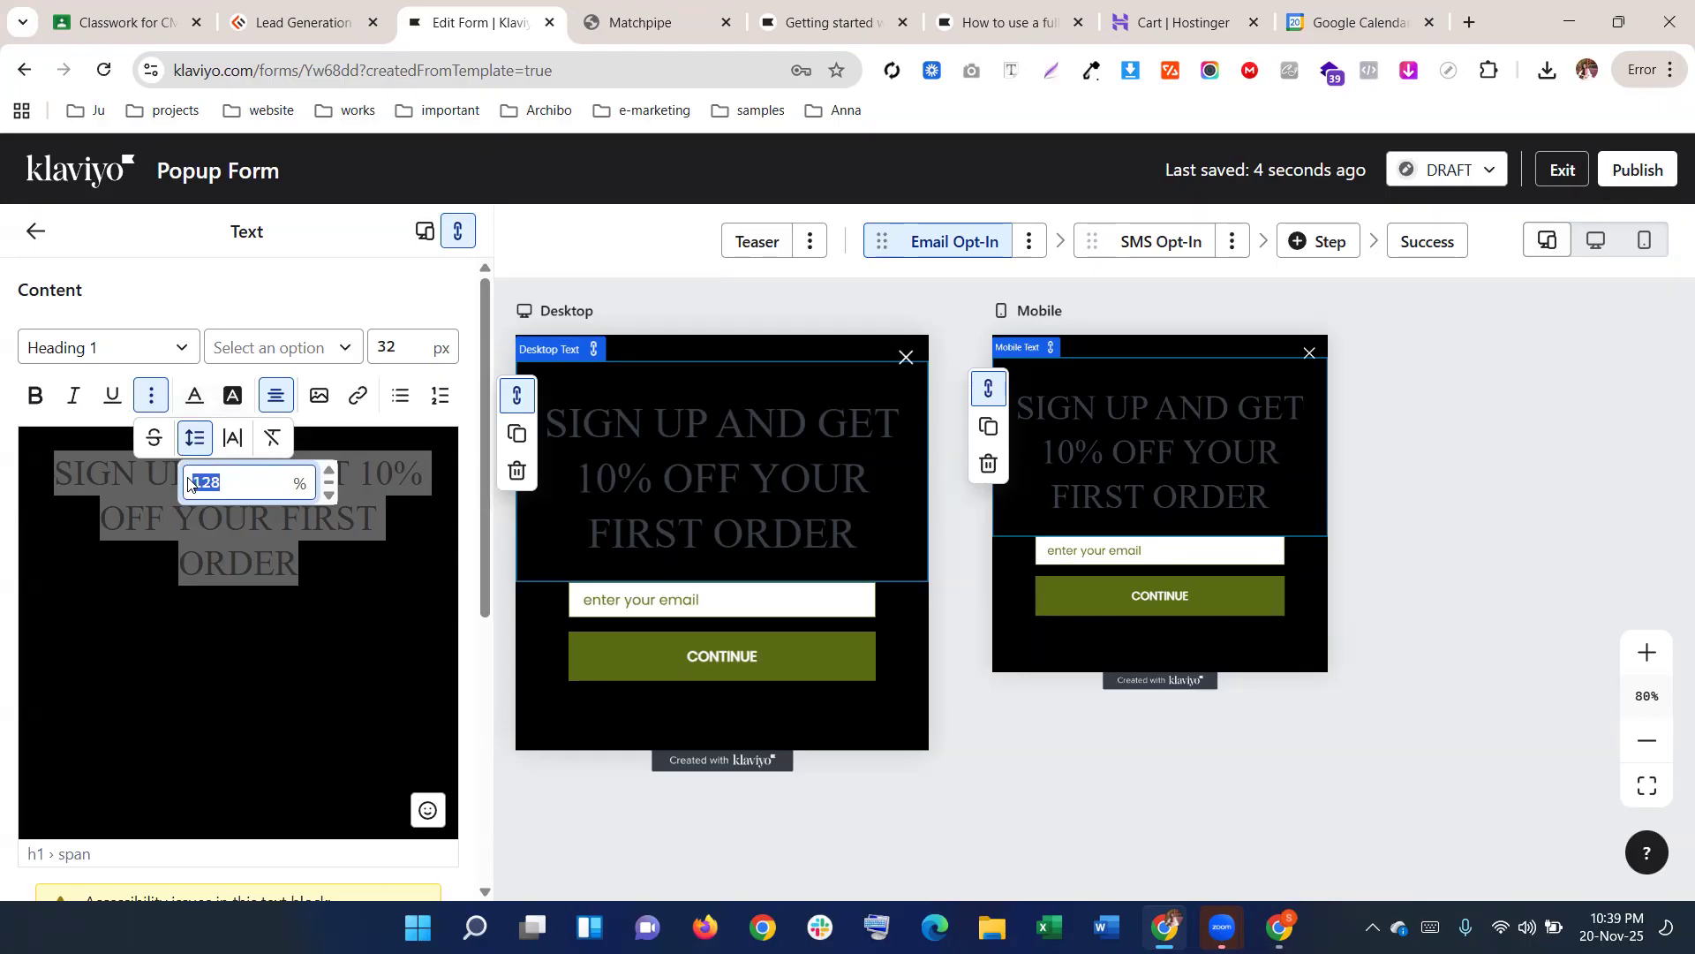
pyautogui.write('50')
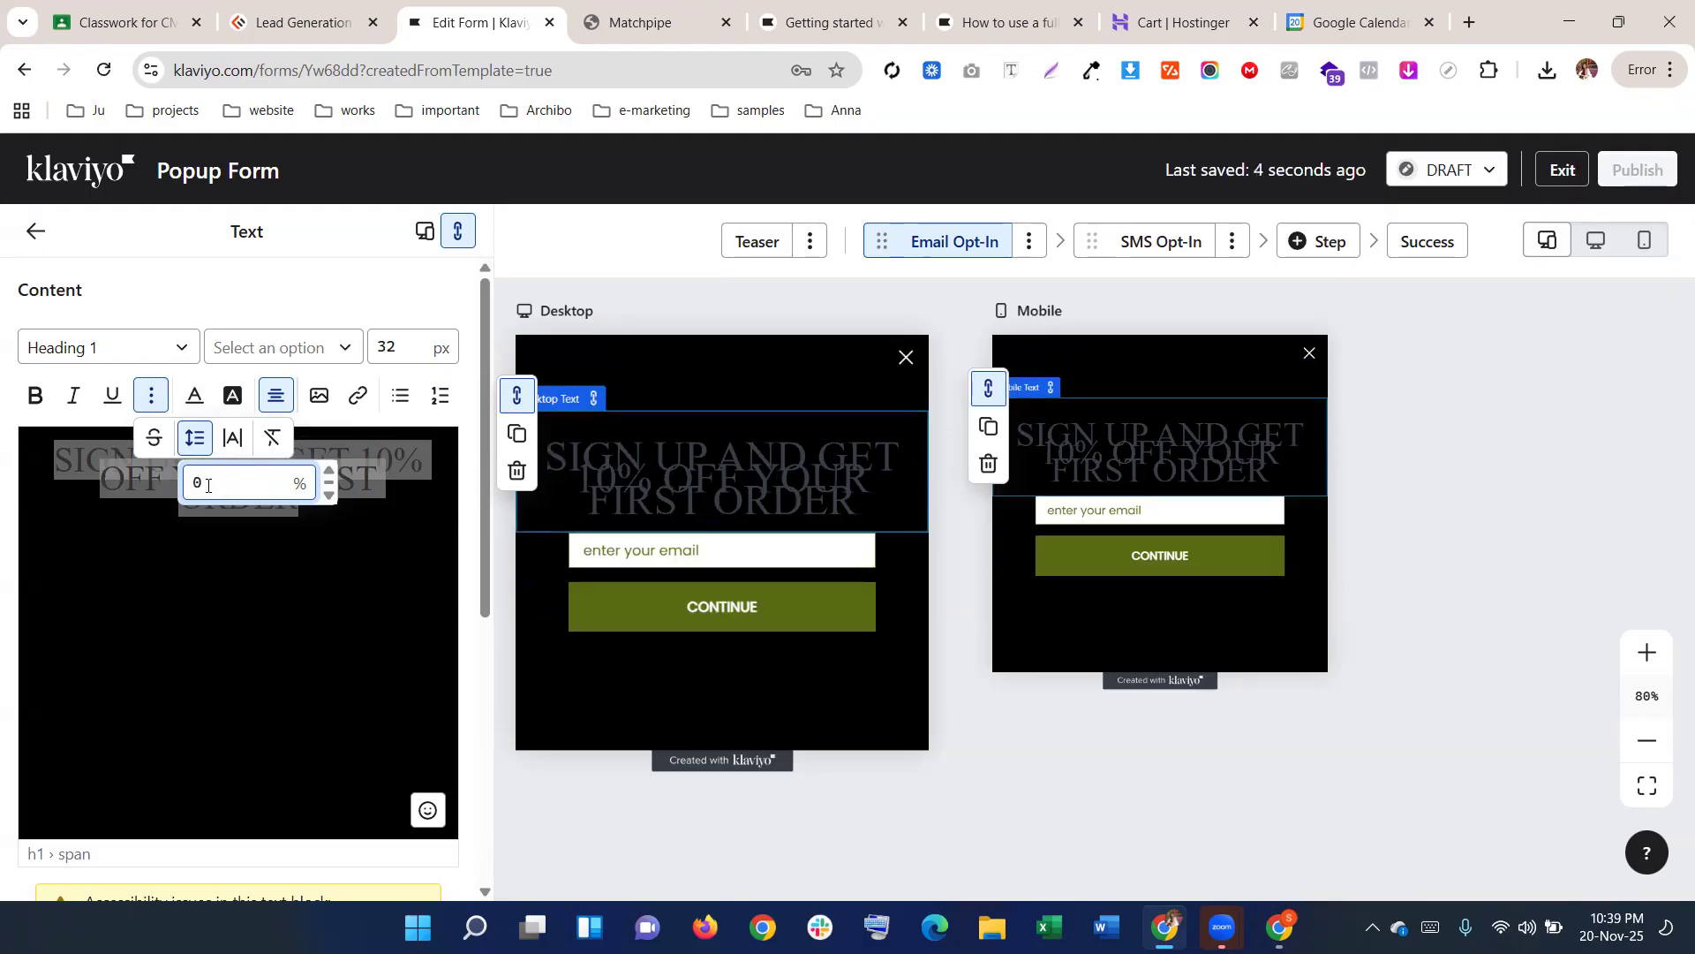
pyautogui.write('8')
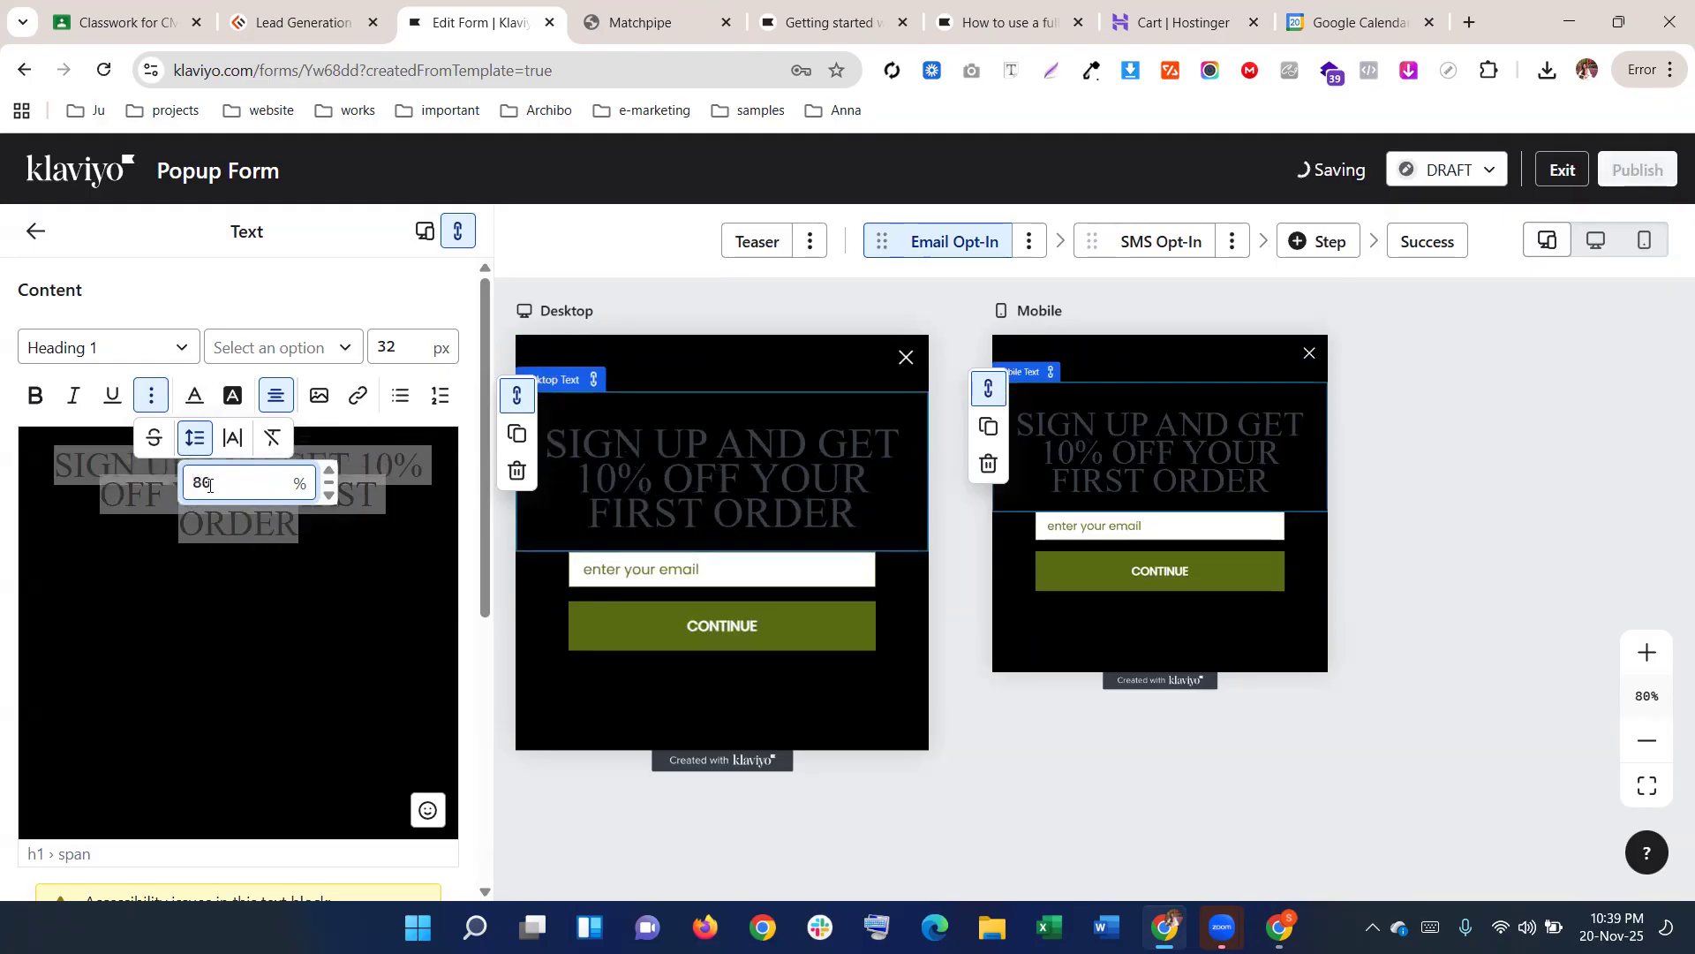
pyautogui.click(611, 19)
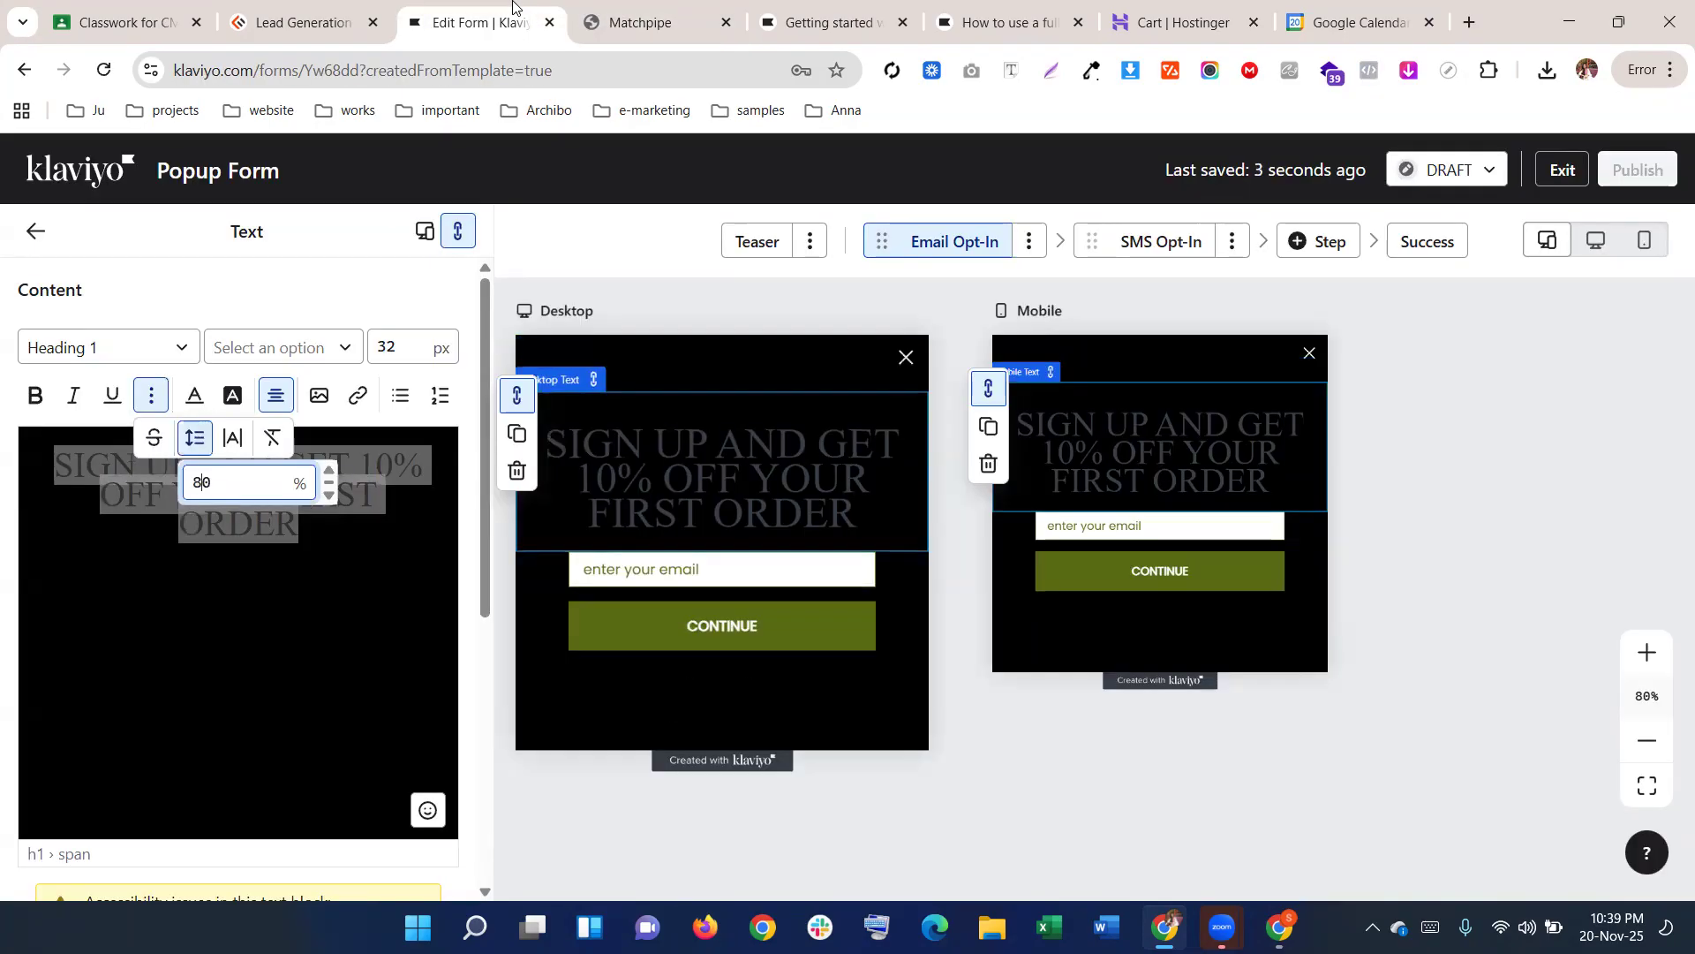
pyautogui.click(519, 14)
pyautogui.click(659, 7)
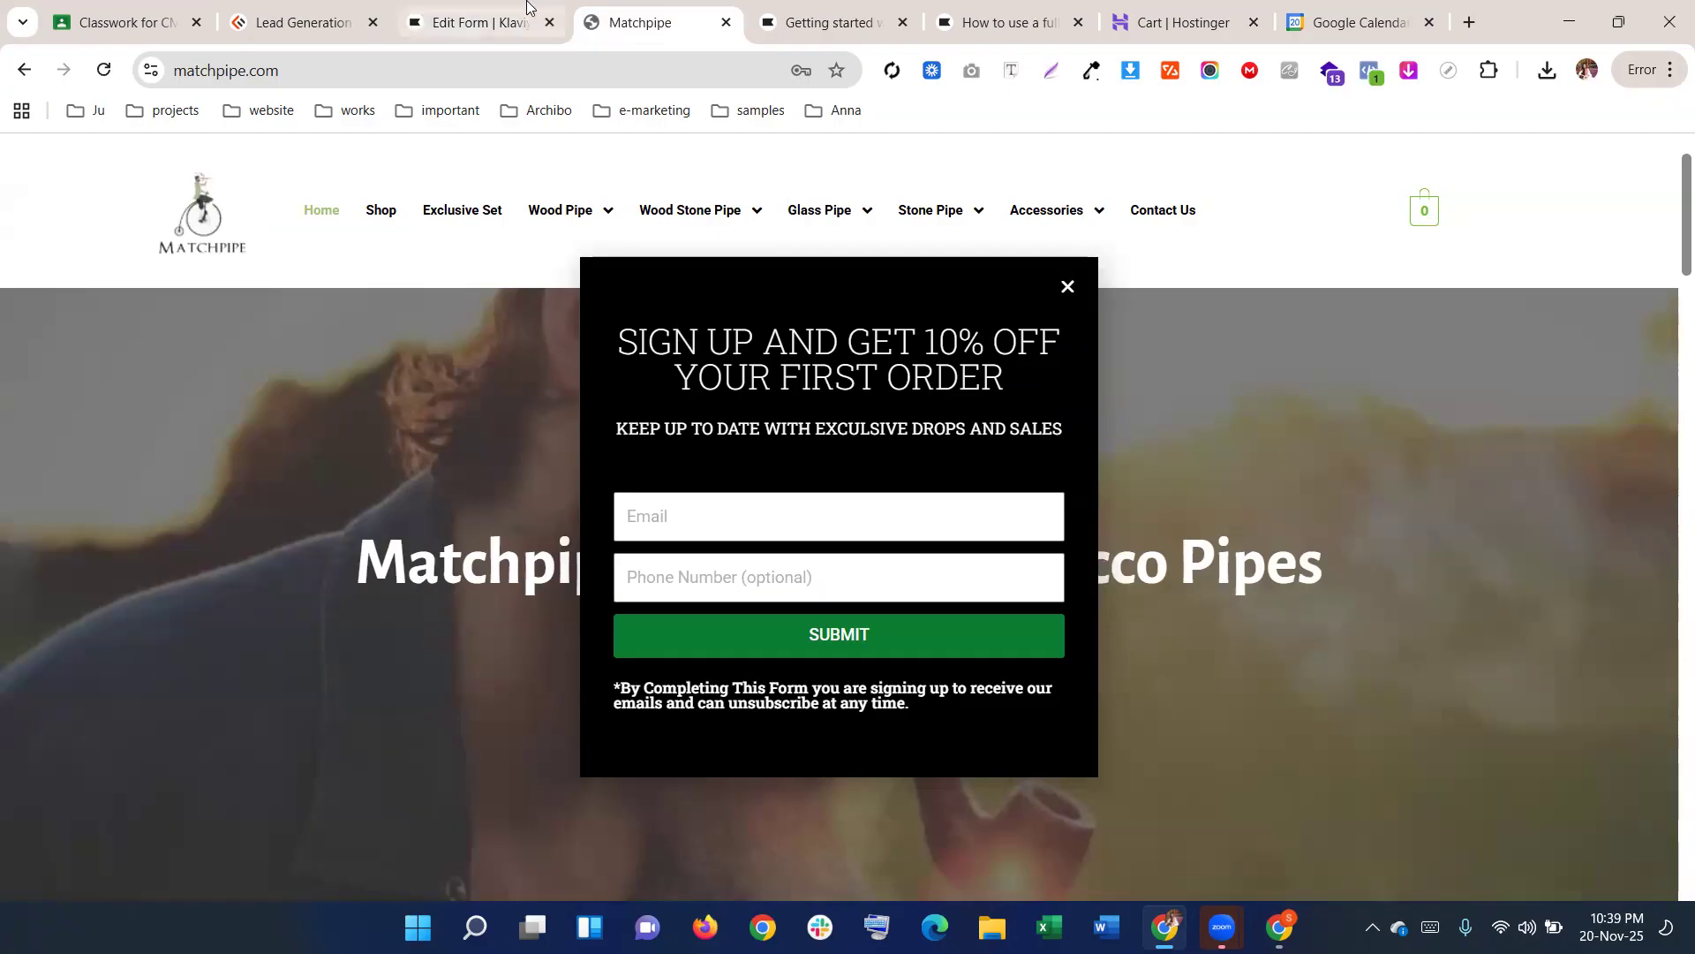
pyautogui.click(477, 23)
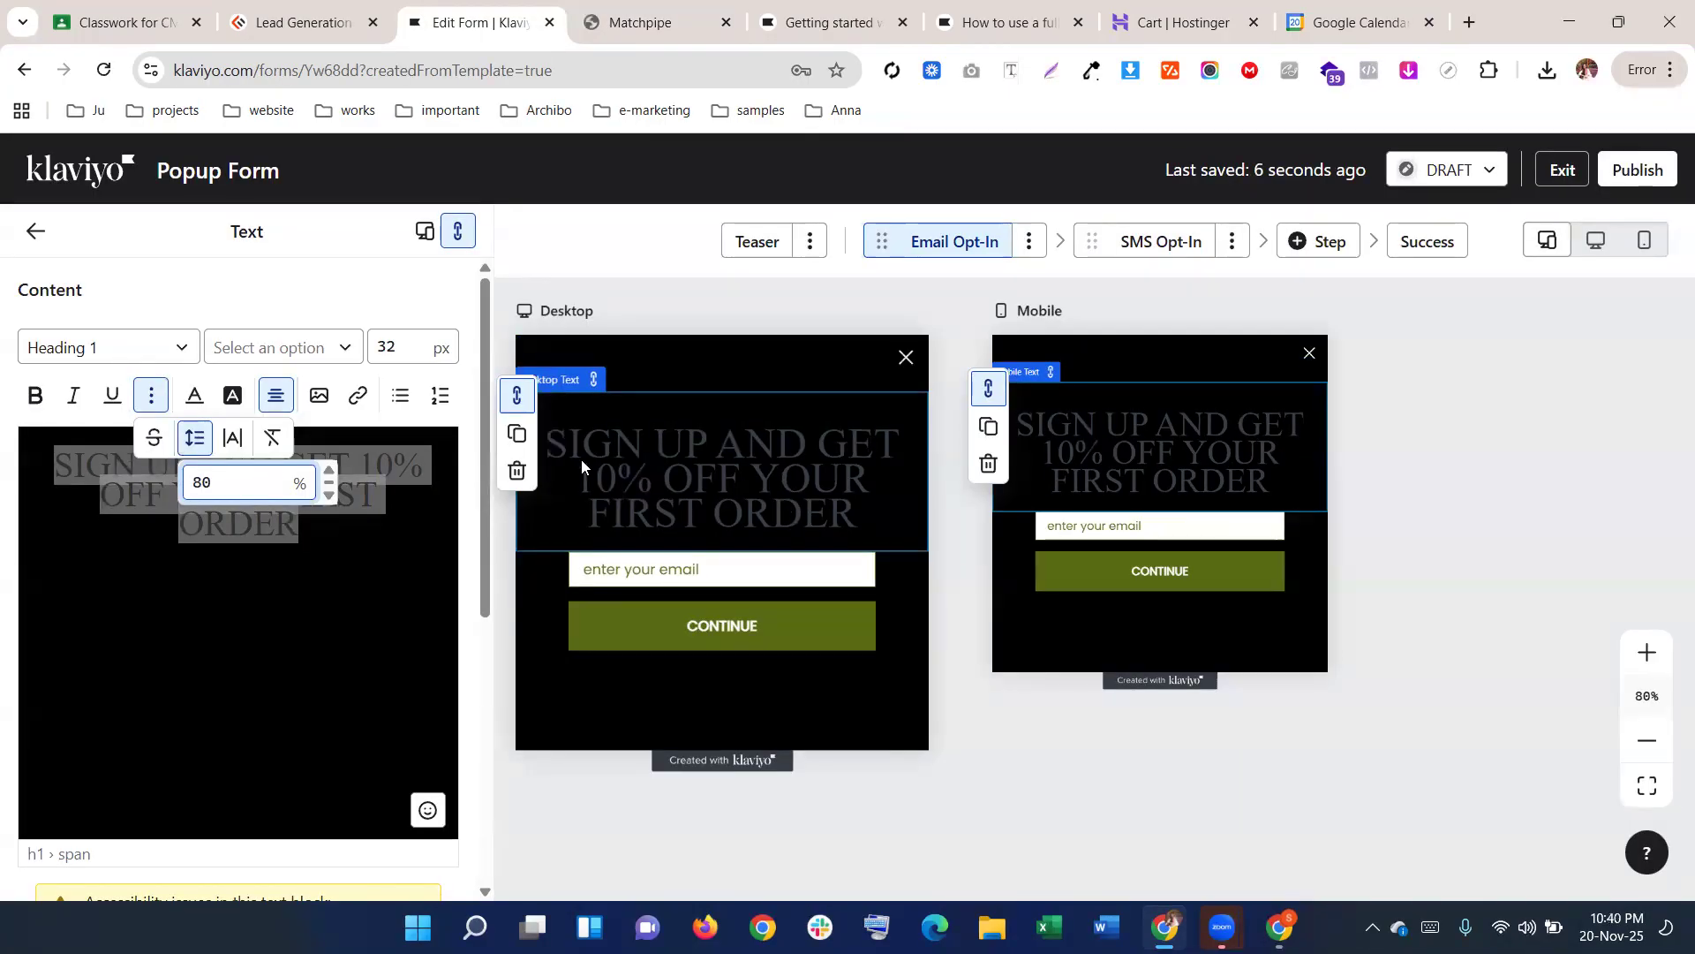
pyautogui.click(234, 445)
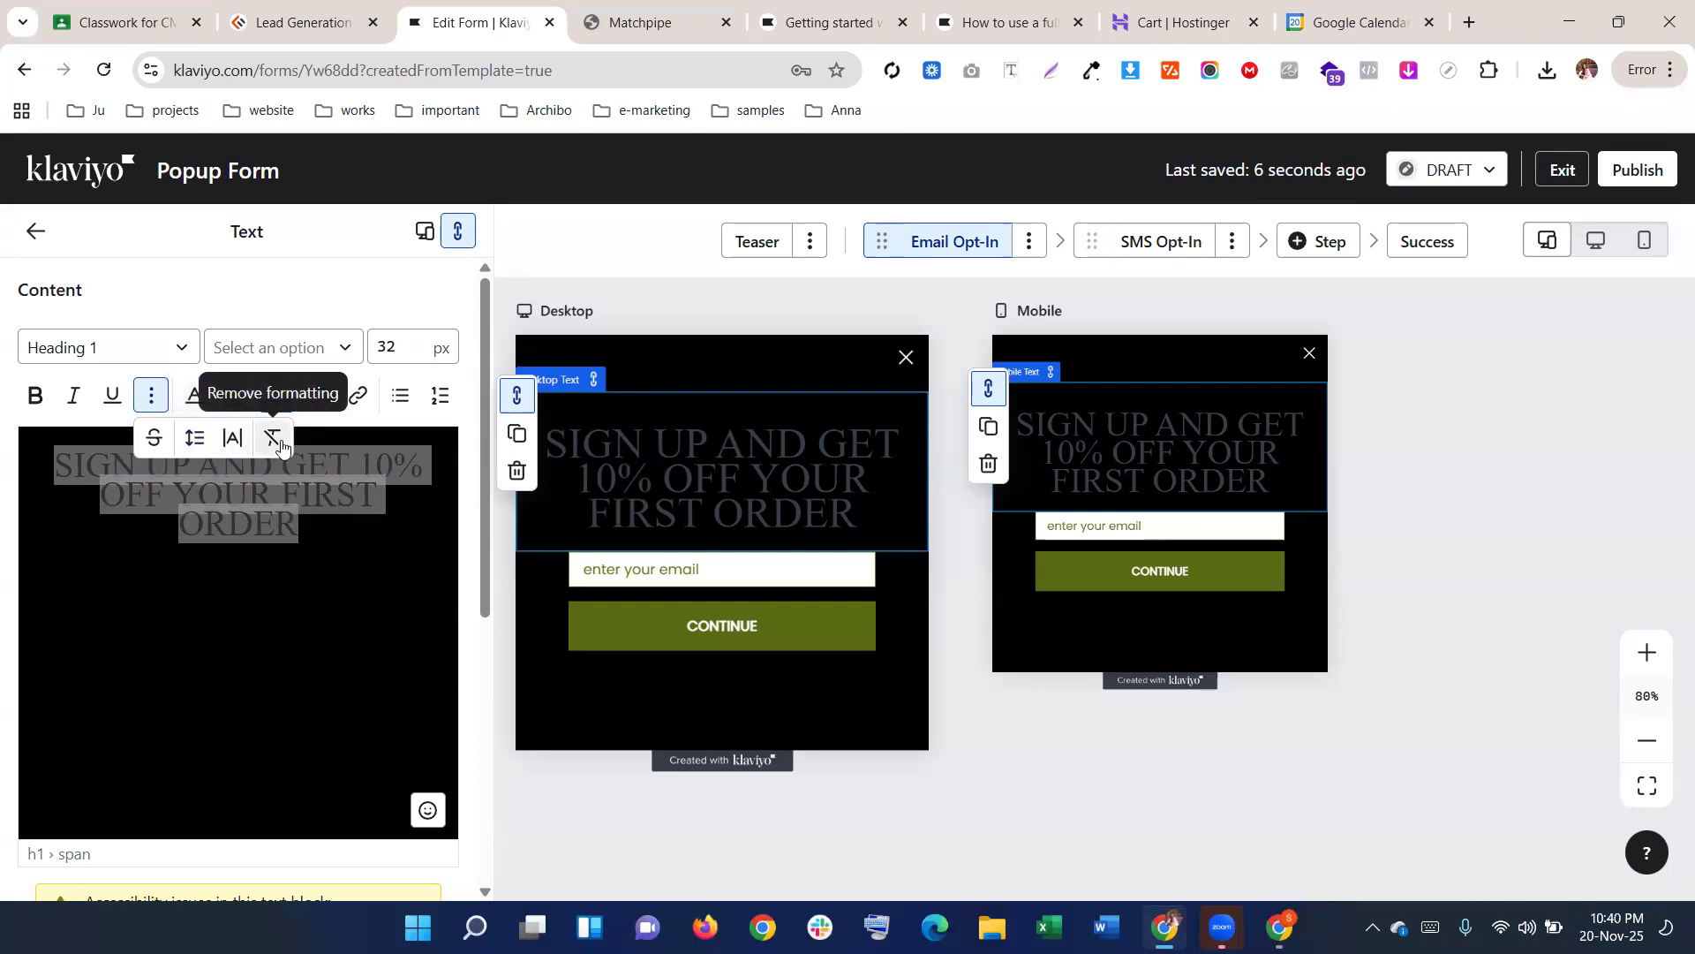
# Reduce the heading font size to 31 px and reapply the serif font
pyautogui.click(231, 440)
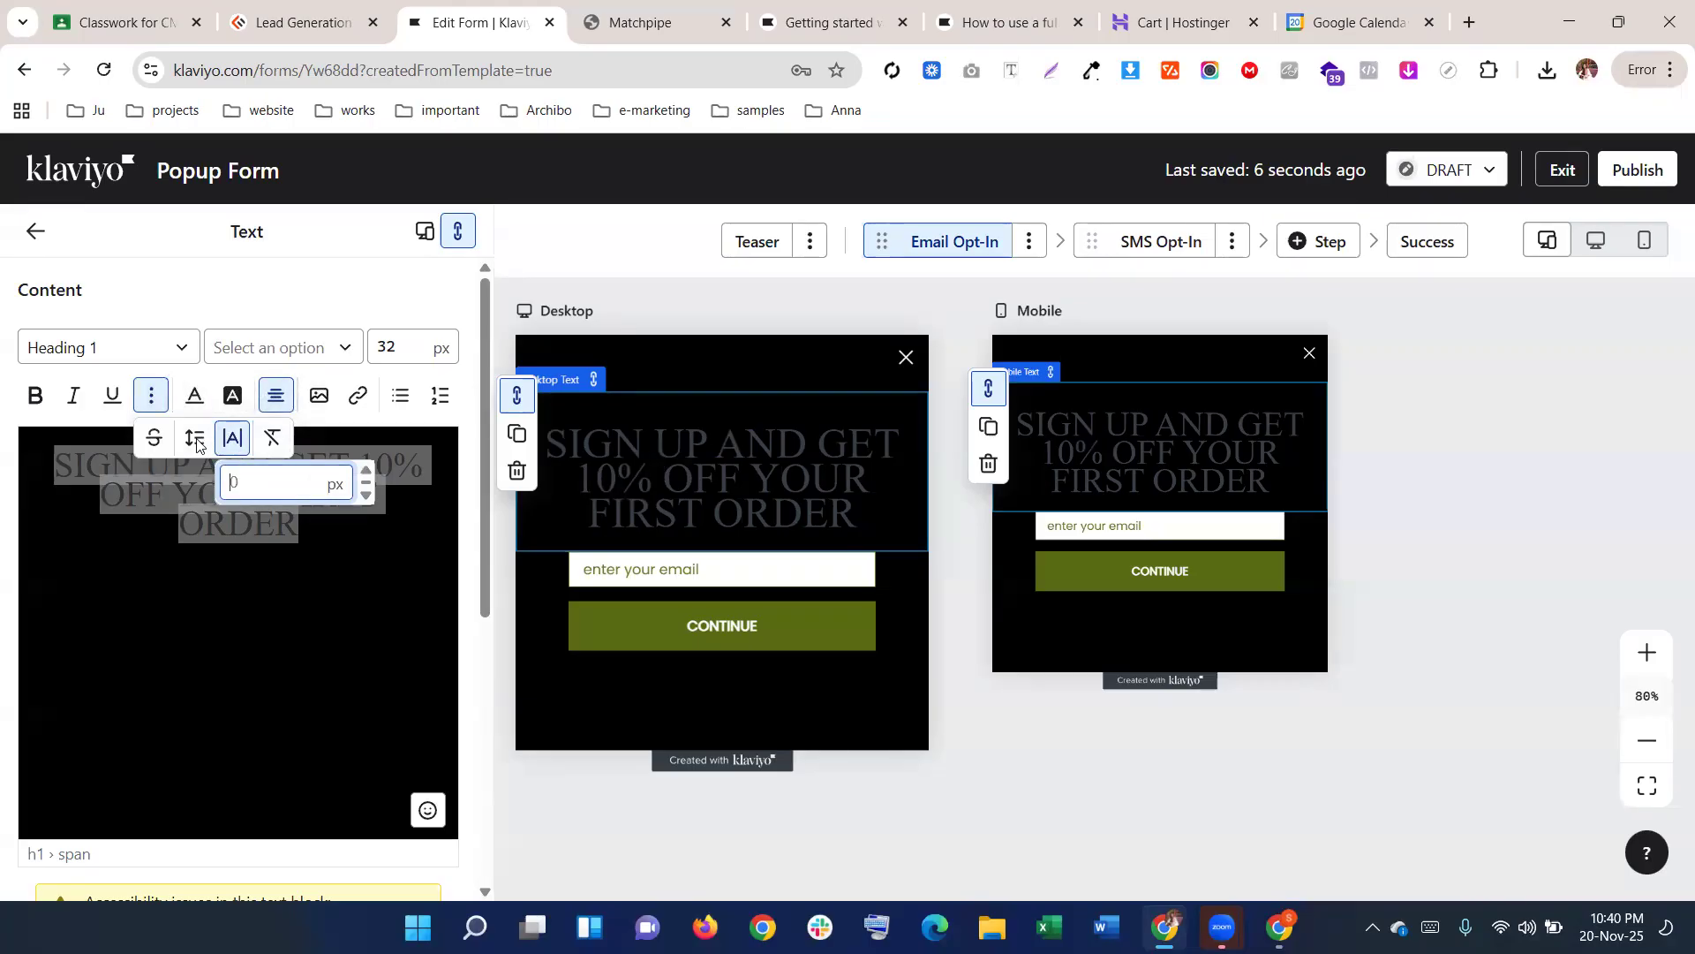
pyautogui.click(398, 345)
pyautogui.press('BackSpace')
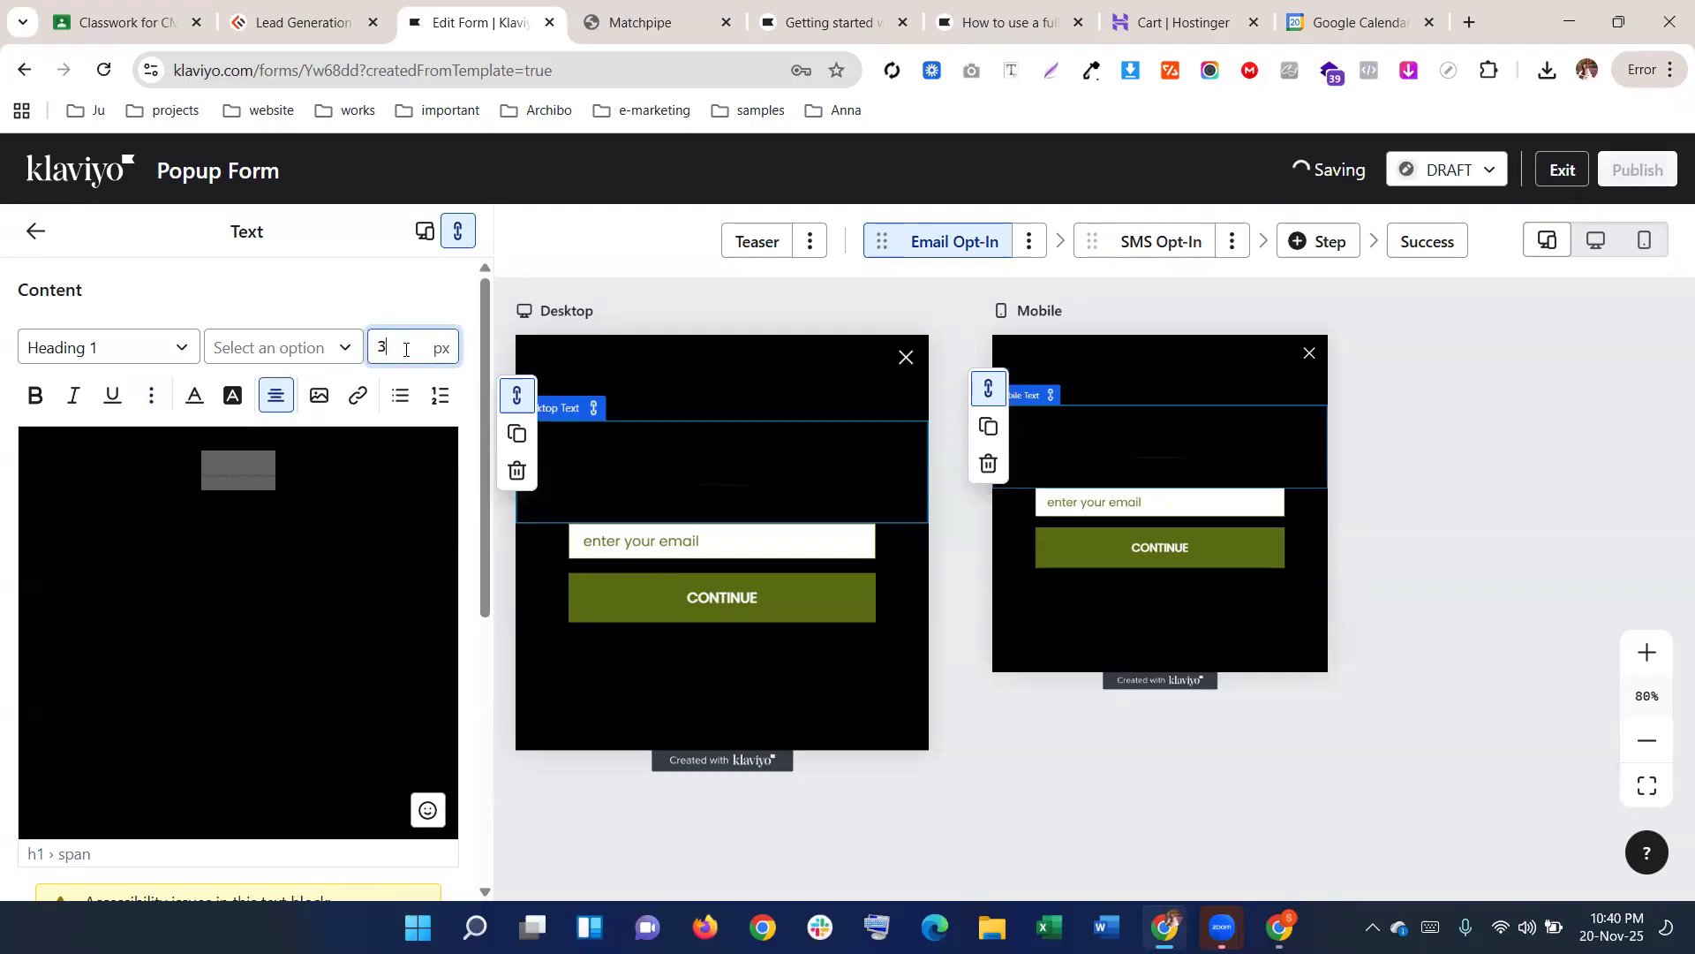
pyautogui.write('1')
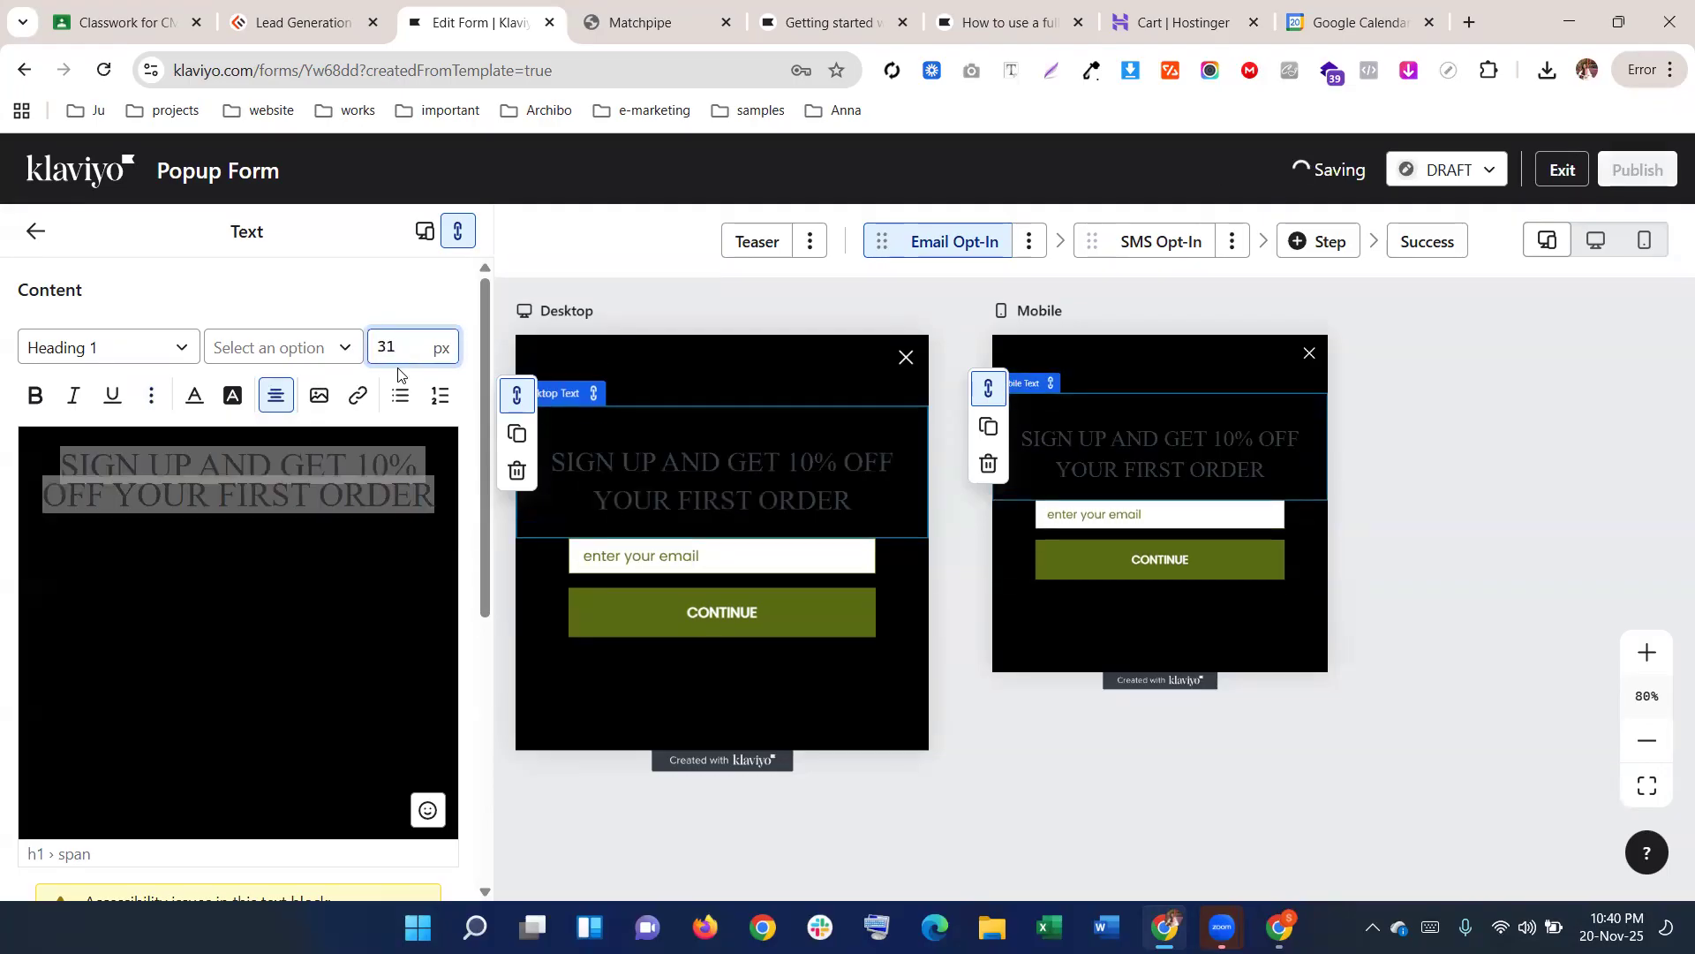
pyautogui.click(307, 345)
pyautogui.scroll(-5, 309, 525)
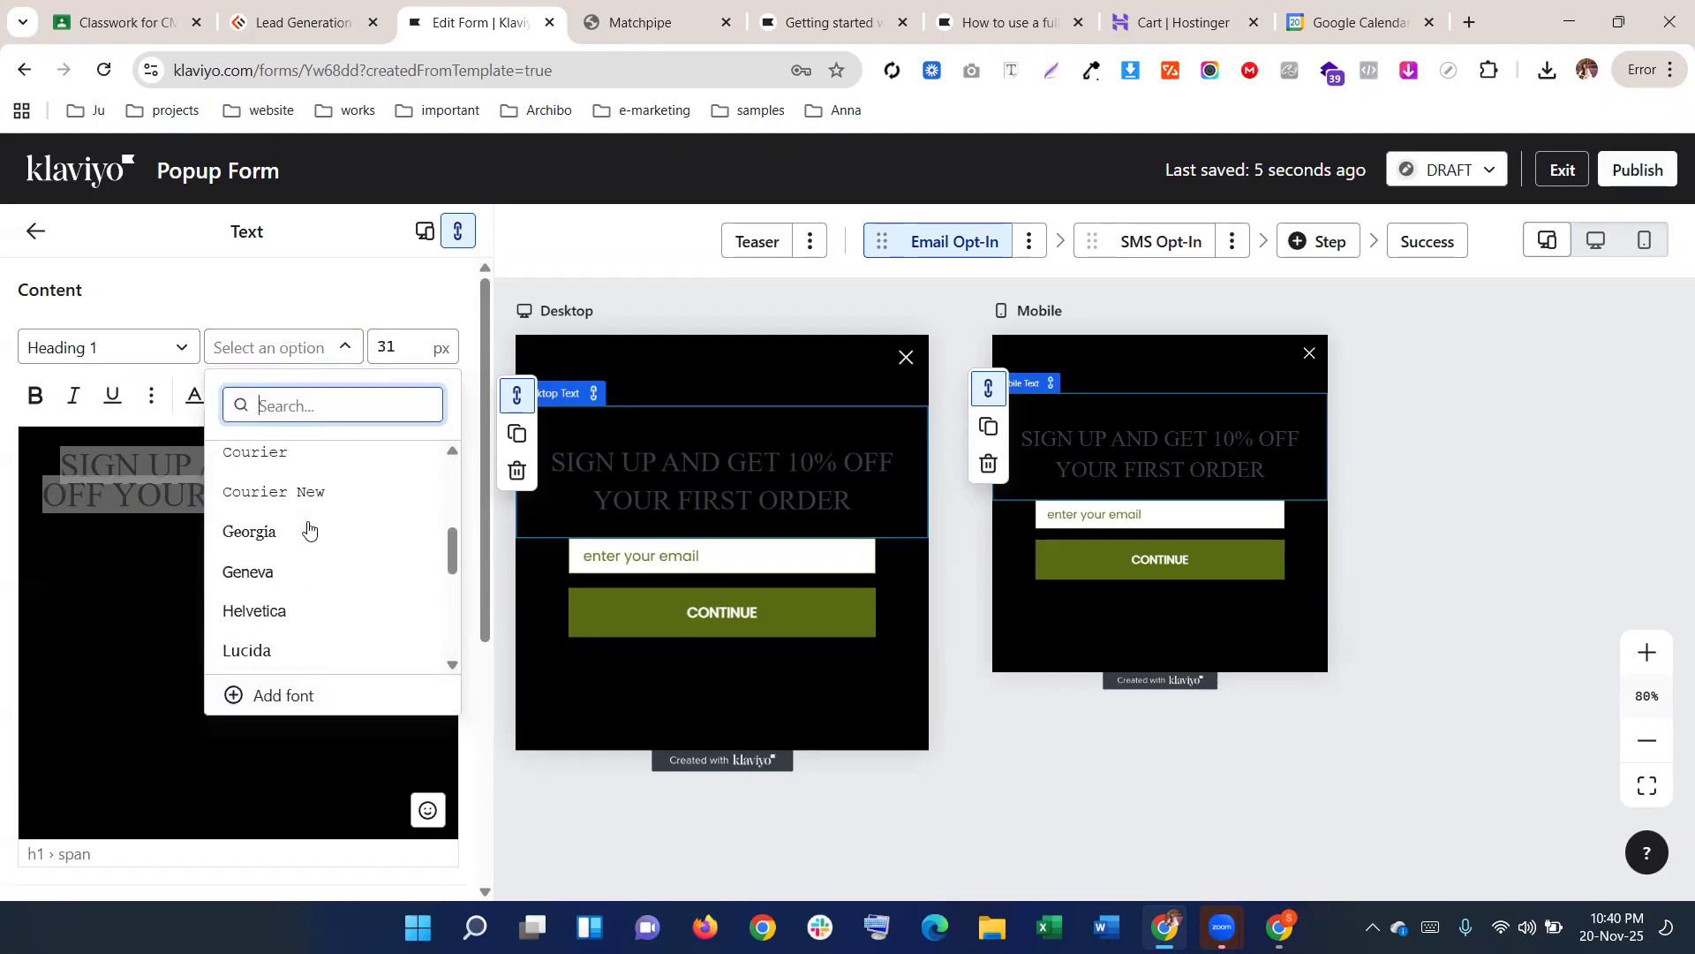
pyautogui.scroll(-2, 308, 528)
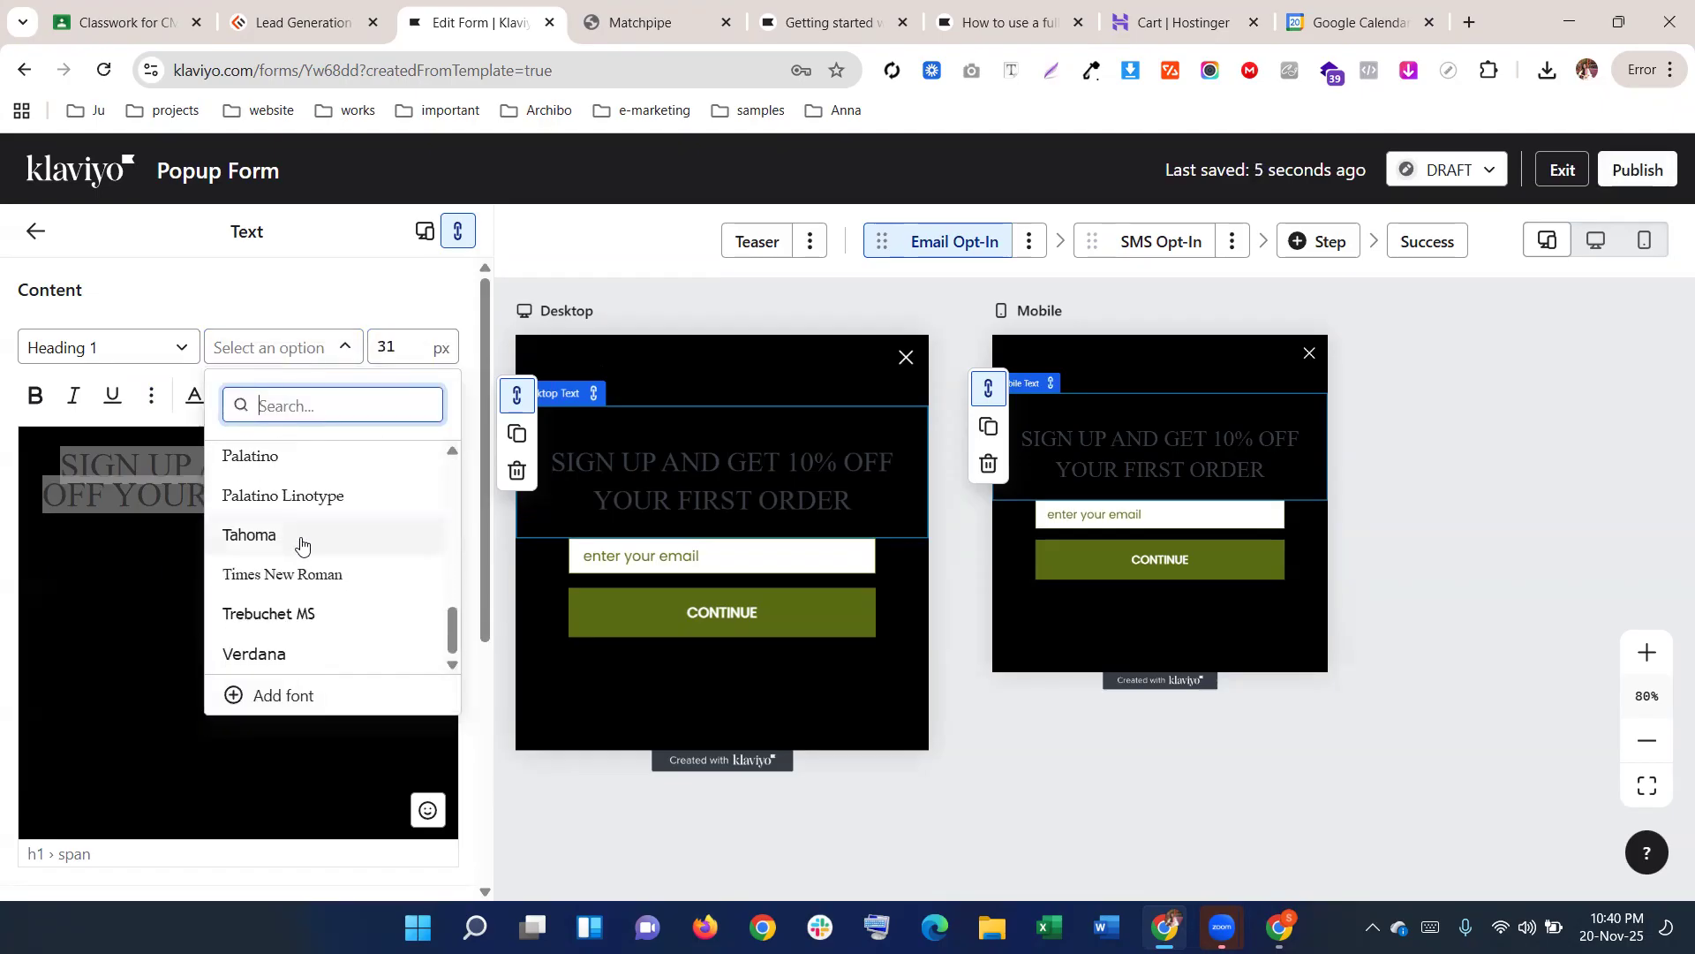
pyautogui.scroll(4, 303, 541)
pyautogui.scroll(5, 301, 545)
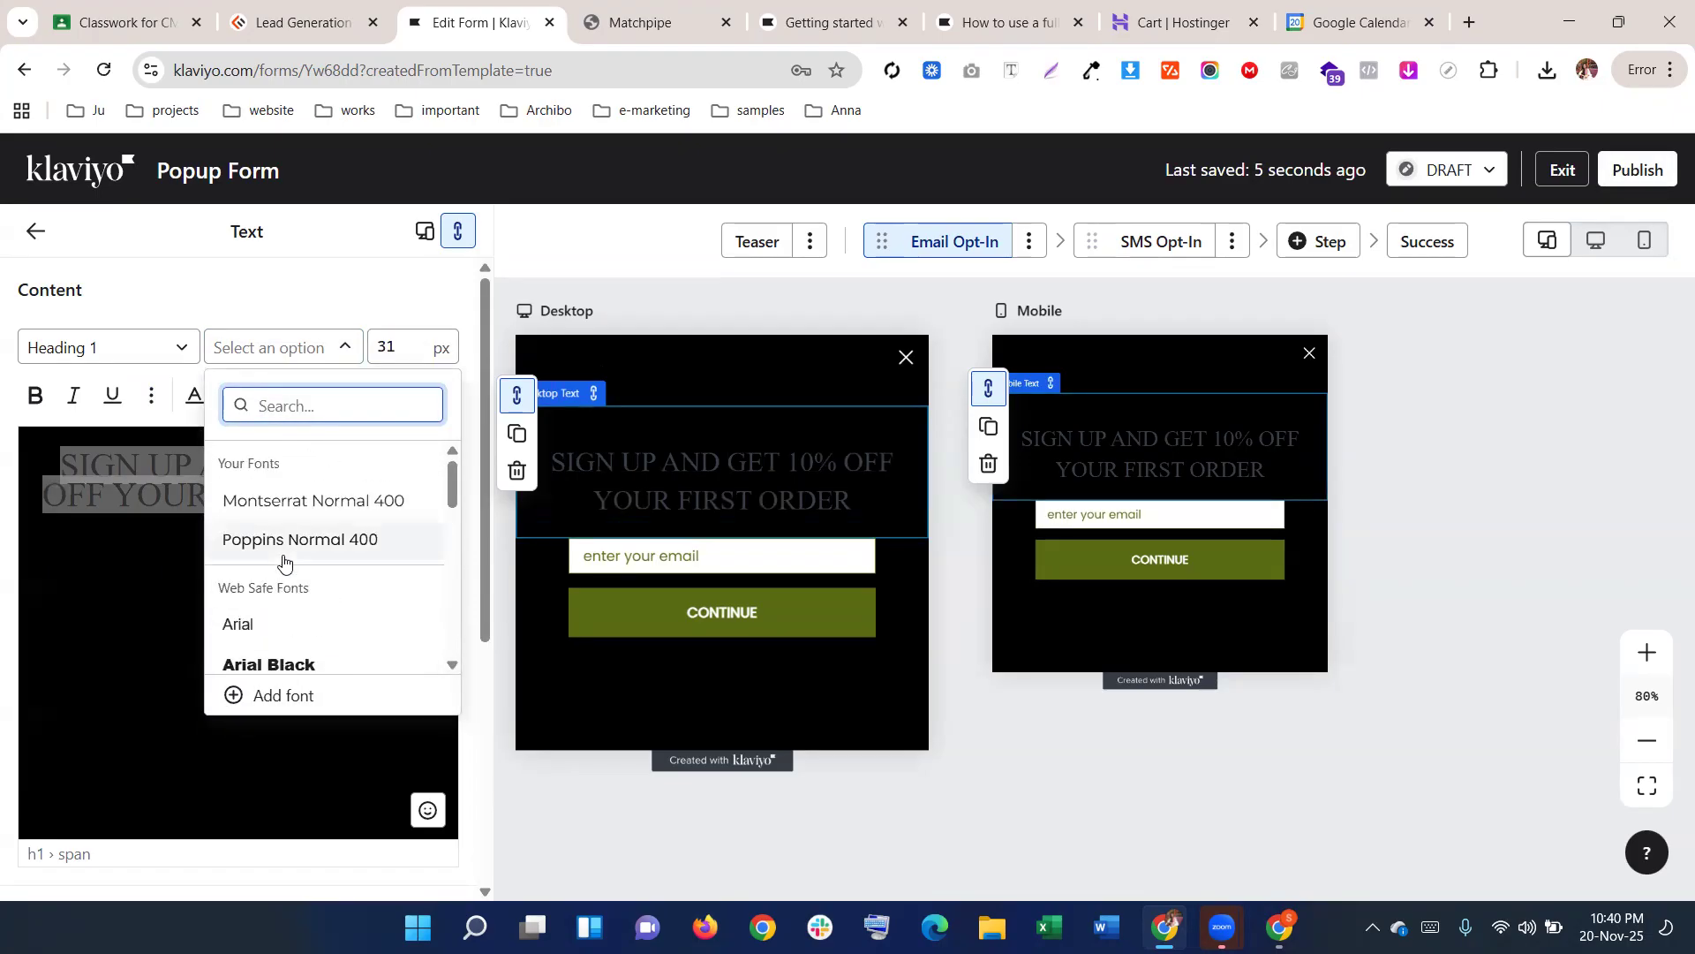
pyautogui.scroll(-6, 284, 560)
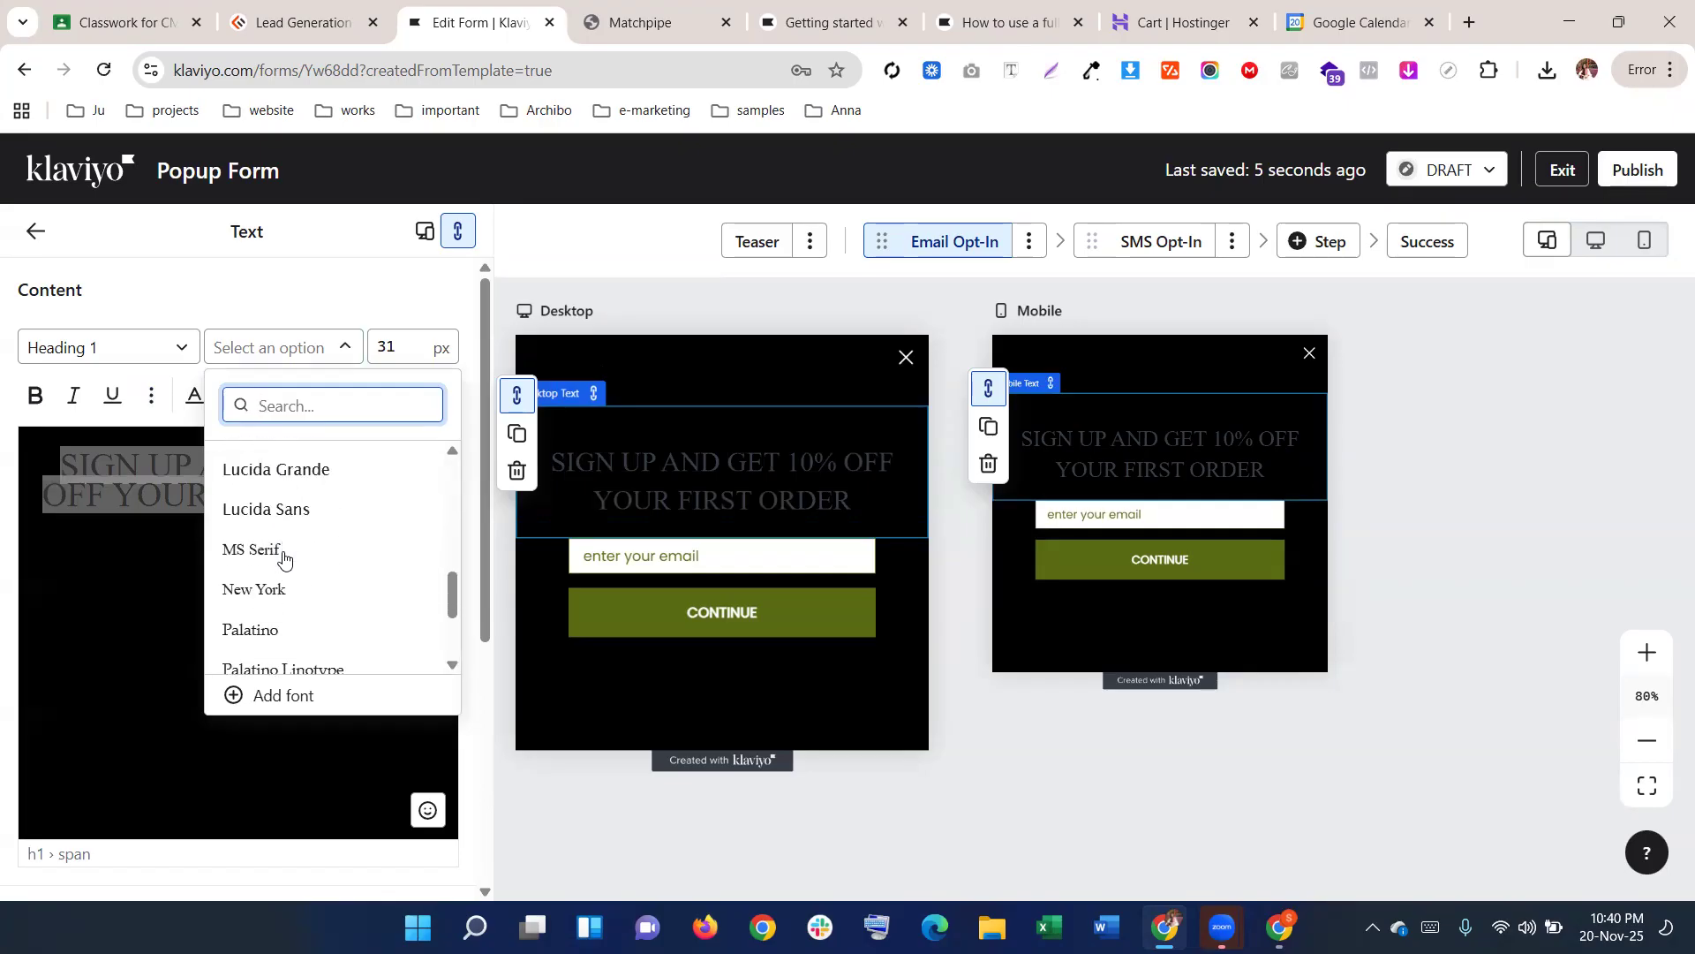
pyautogui.click(280, 557)
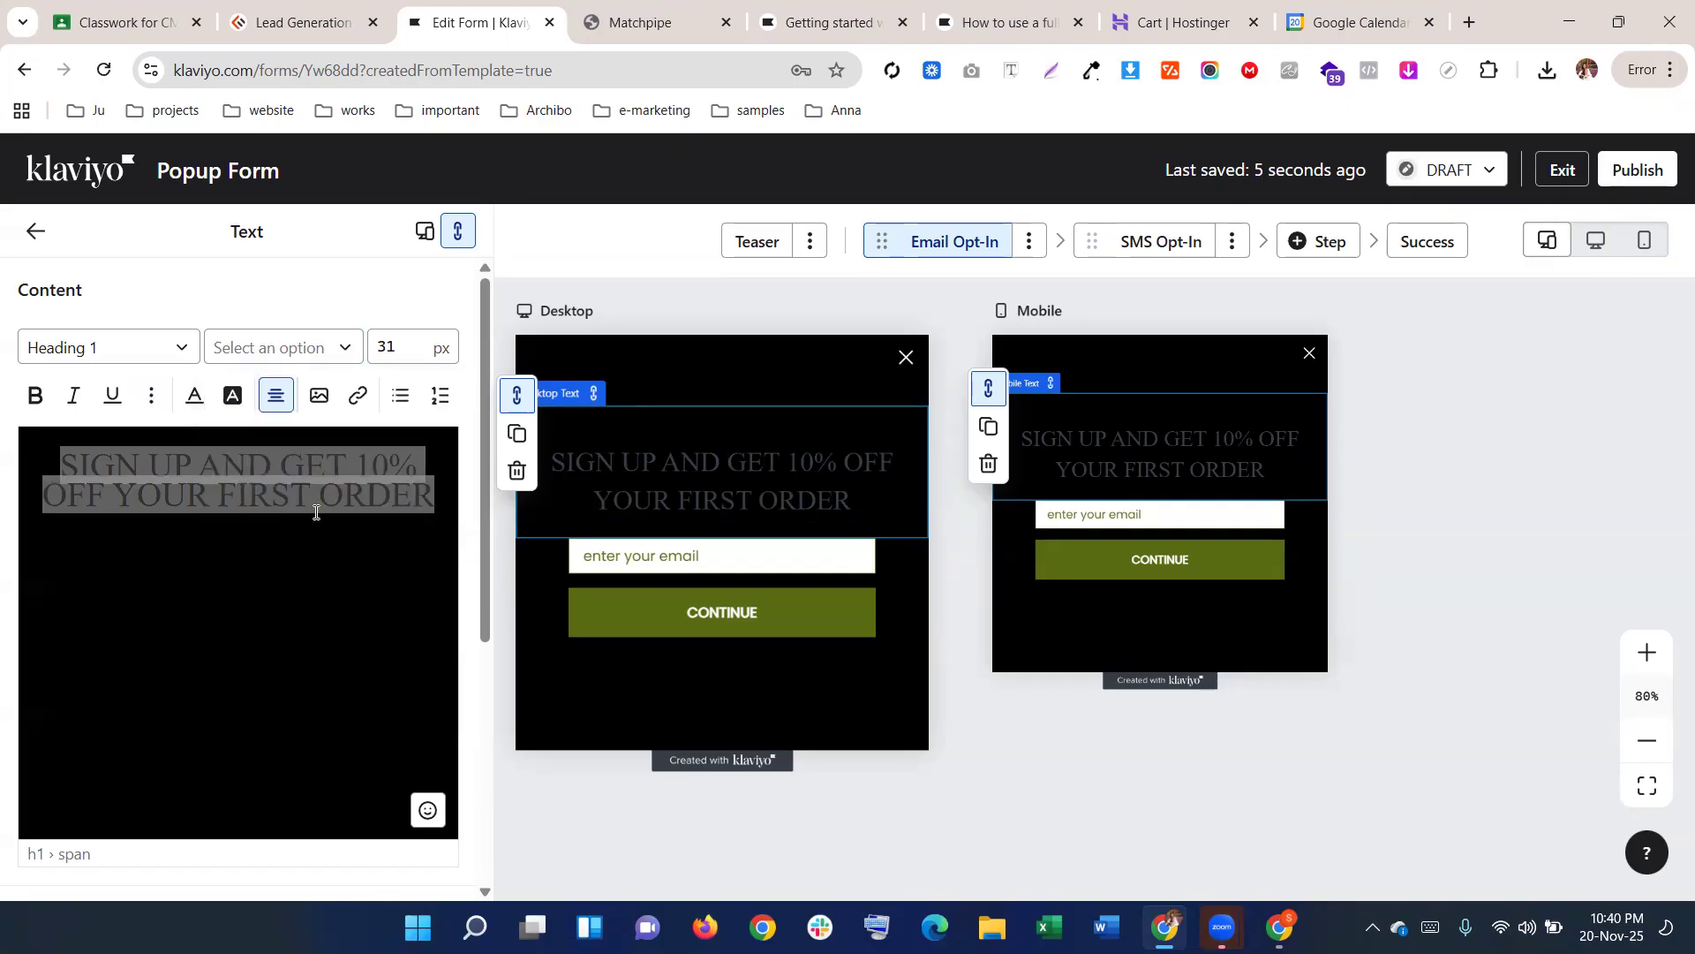
# Make the heading text white (#FFFFFF) and go back to the form overview
pyautogui.click(194, 395)
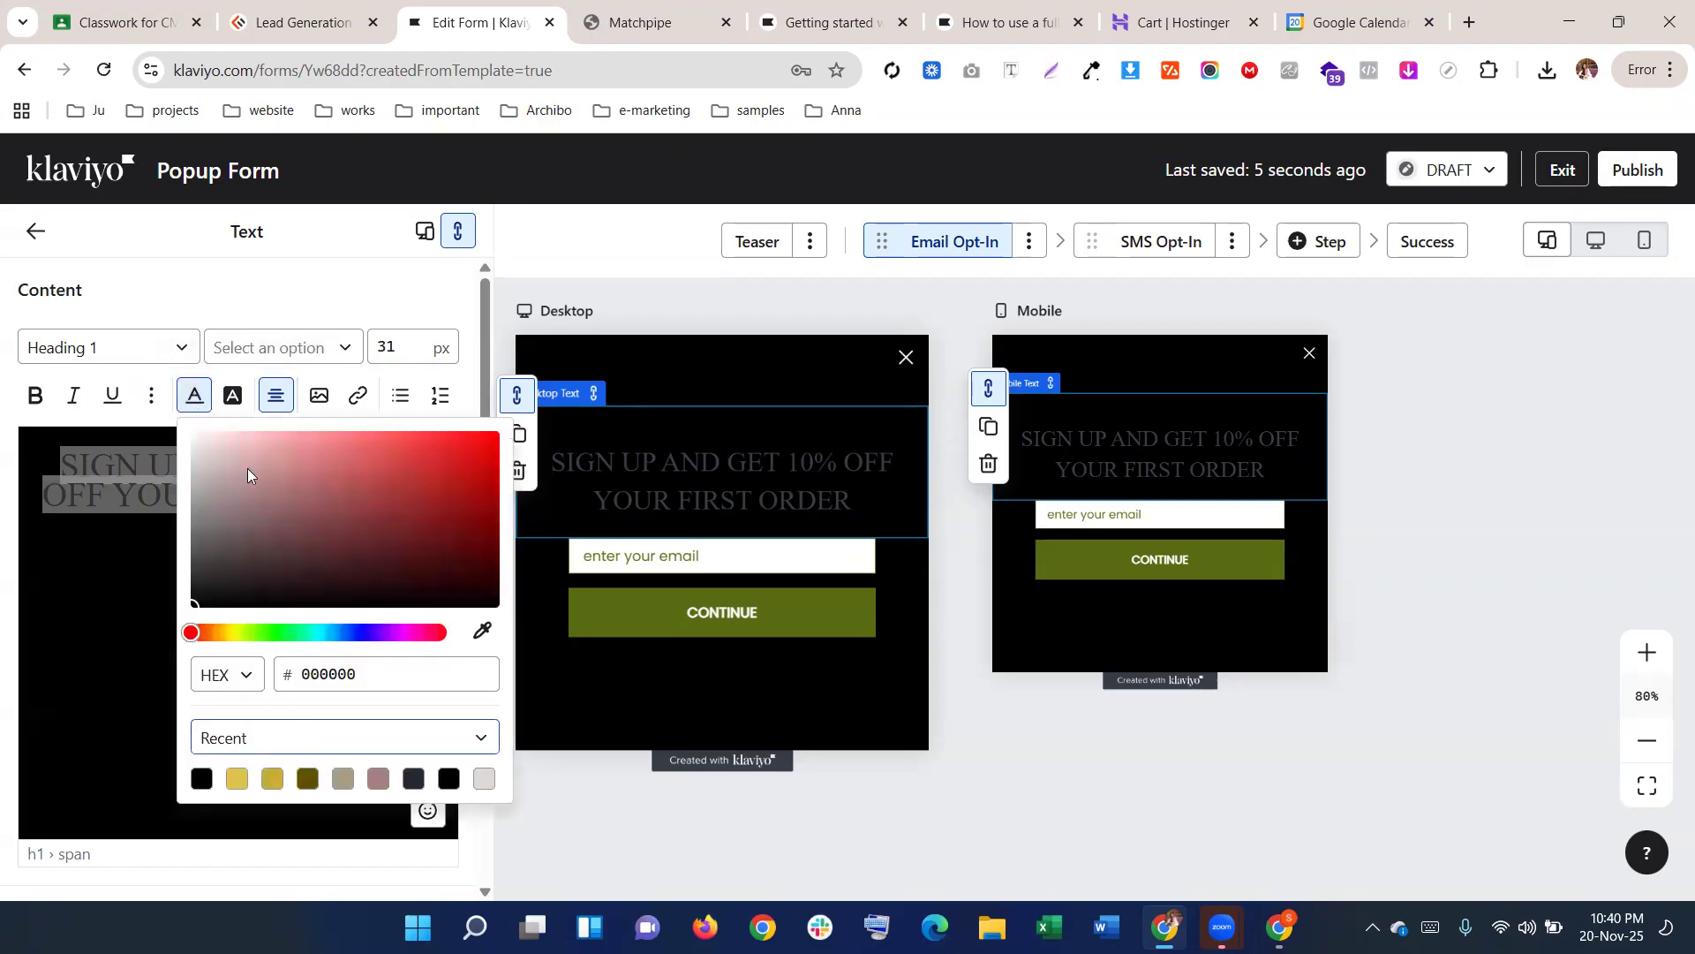
pyautogui.moveTo(247, 468); pyautogui.dragTo(189, 429)
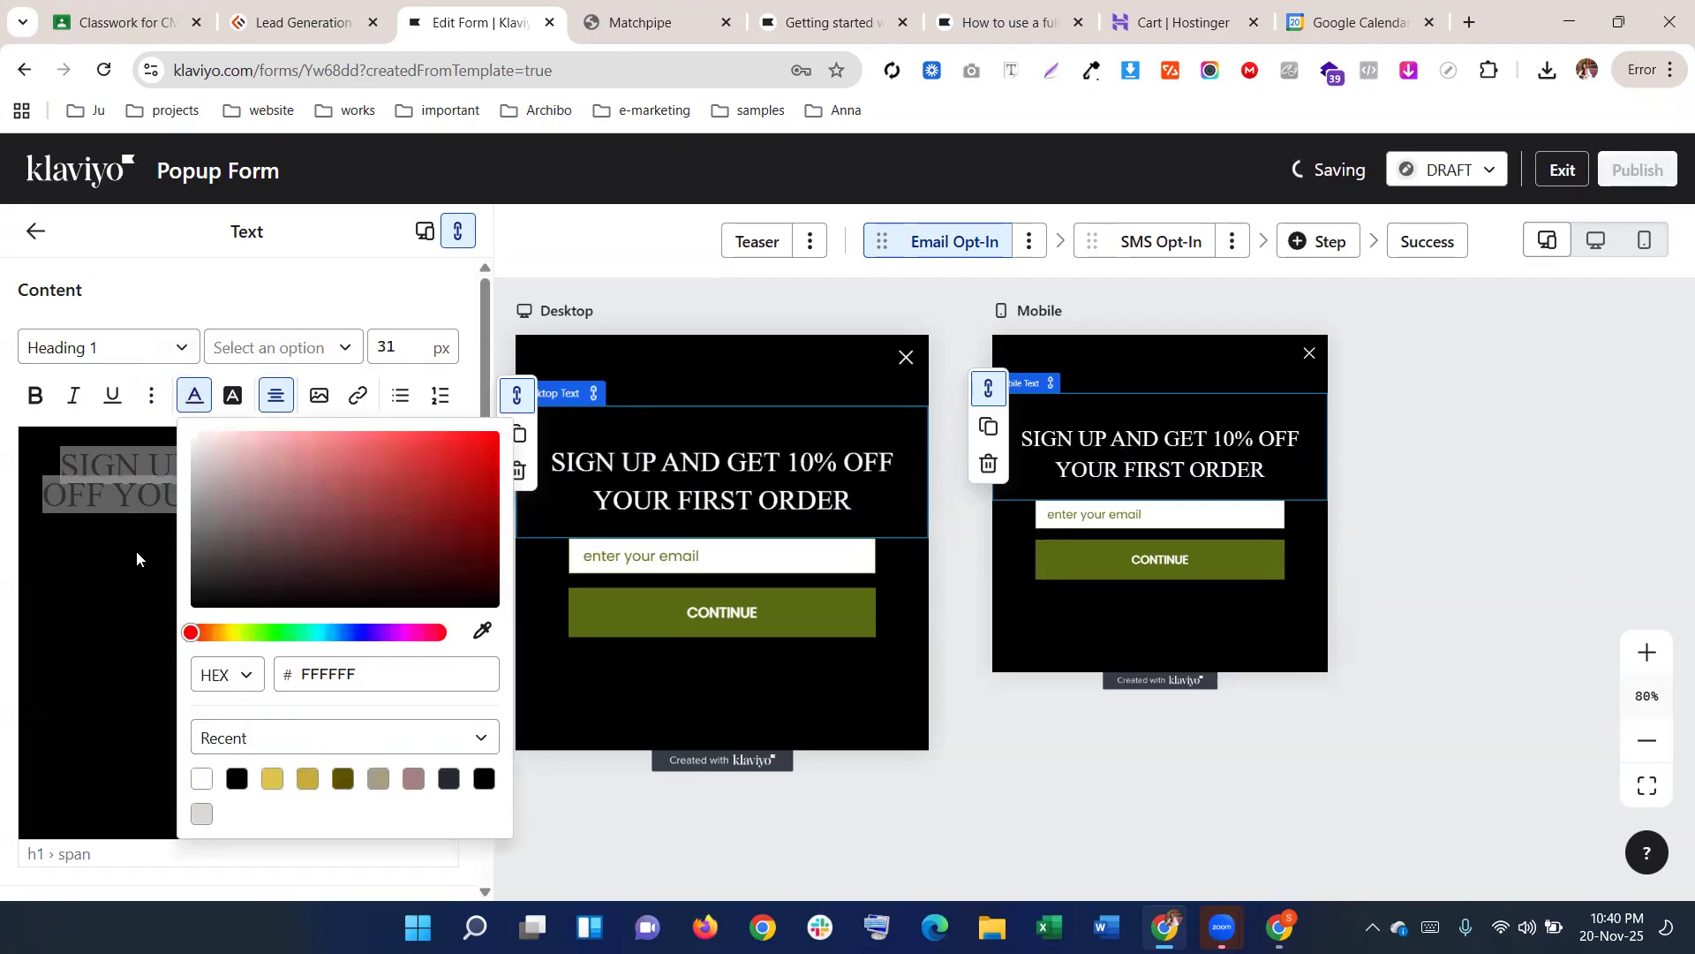
pyautogui.press('Escape')
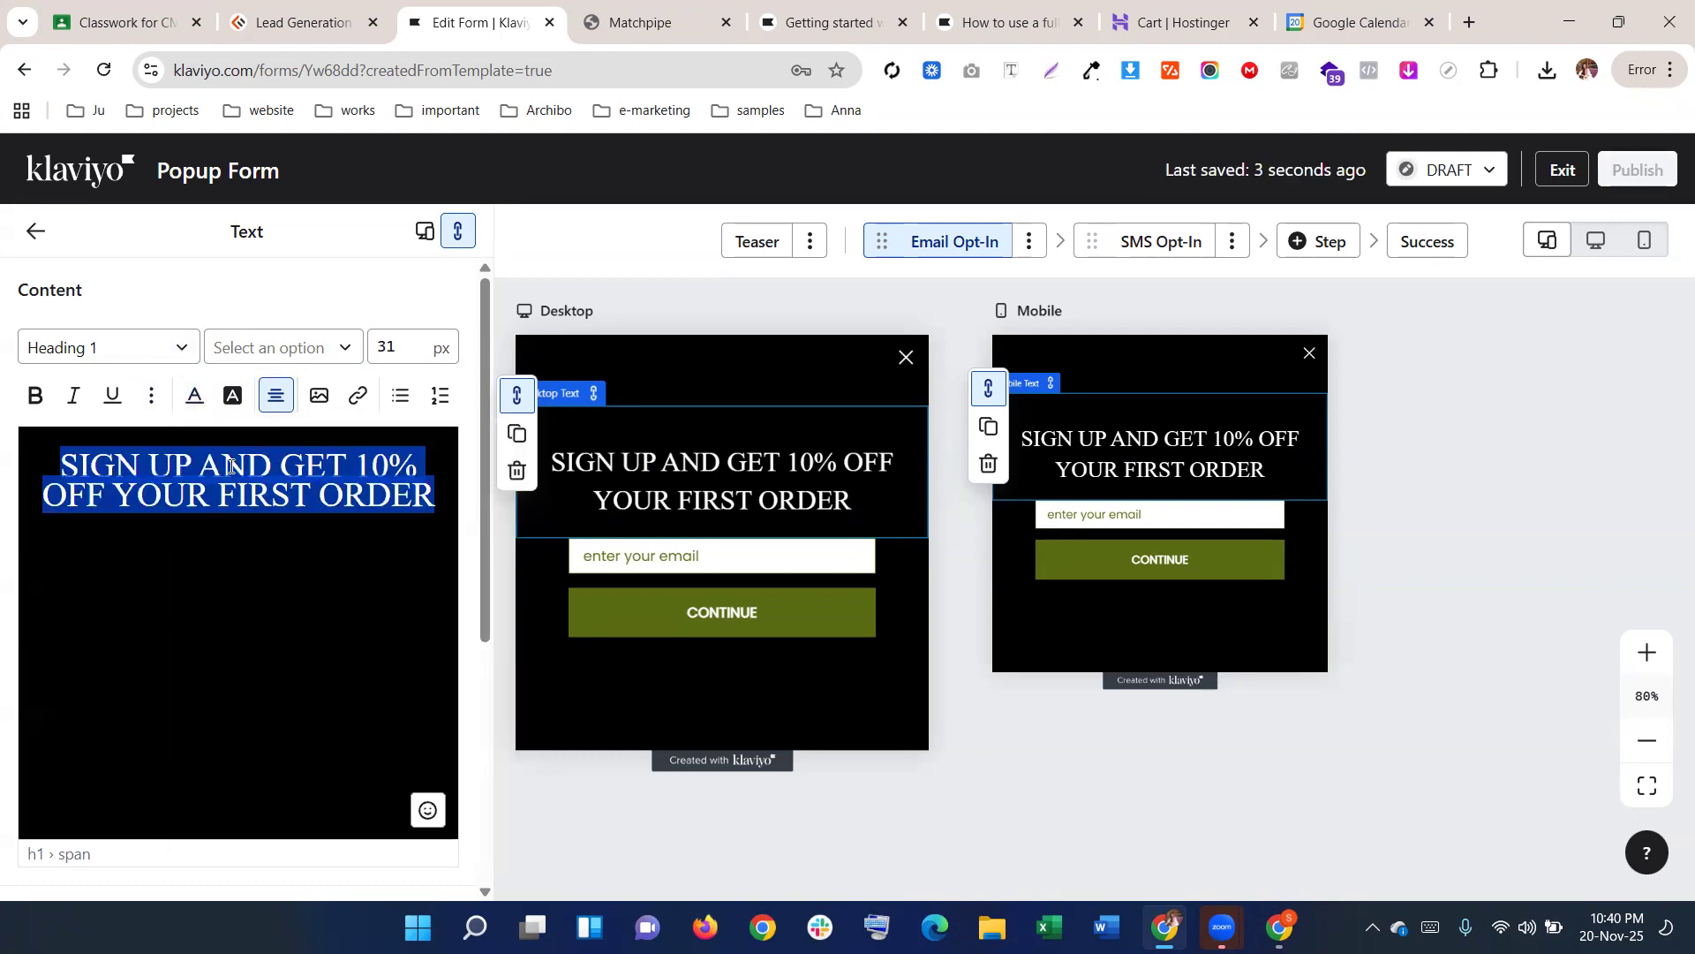
pyautogui.click(249, 353)
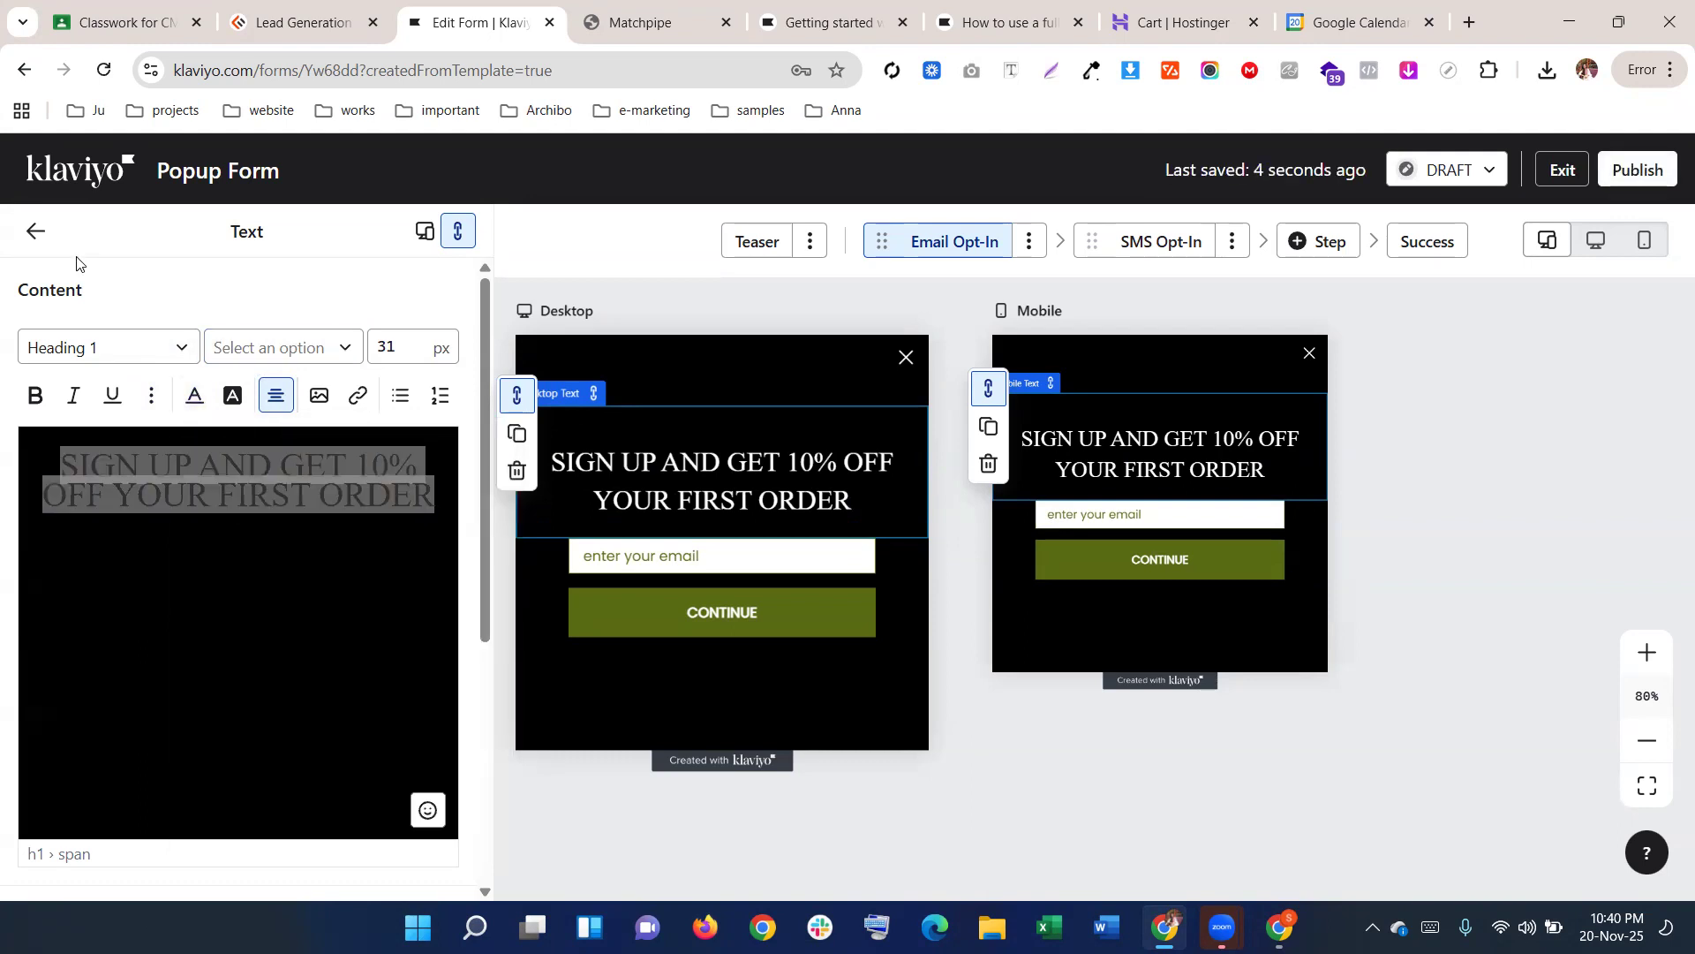
pyautogui.click(31, 232)
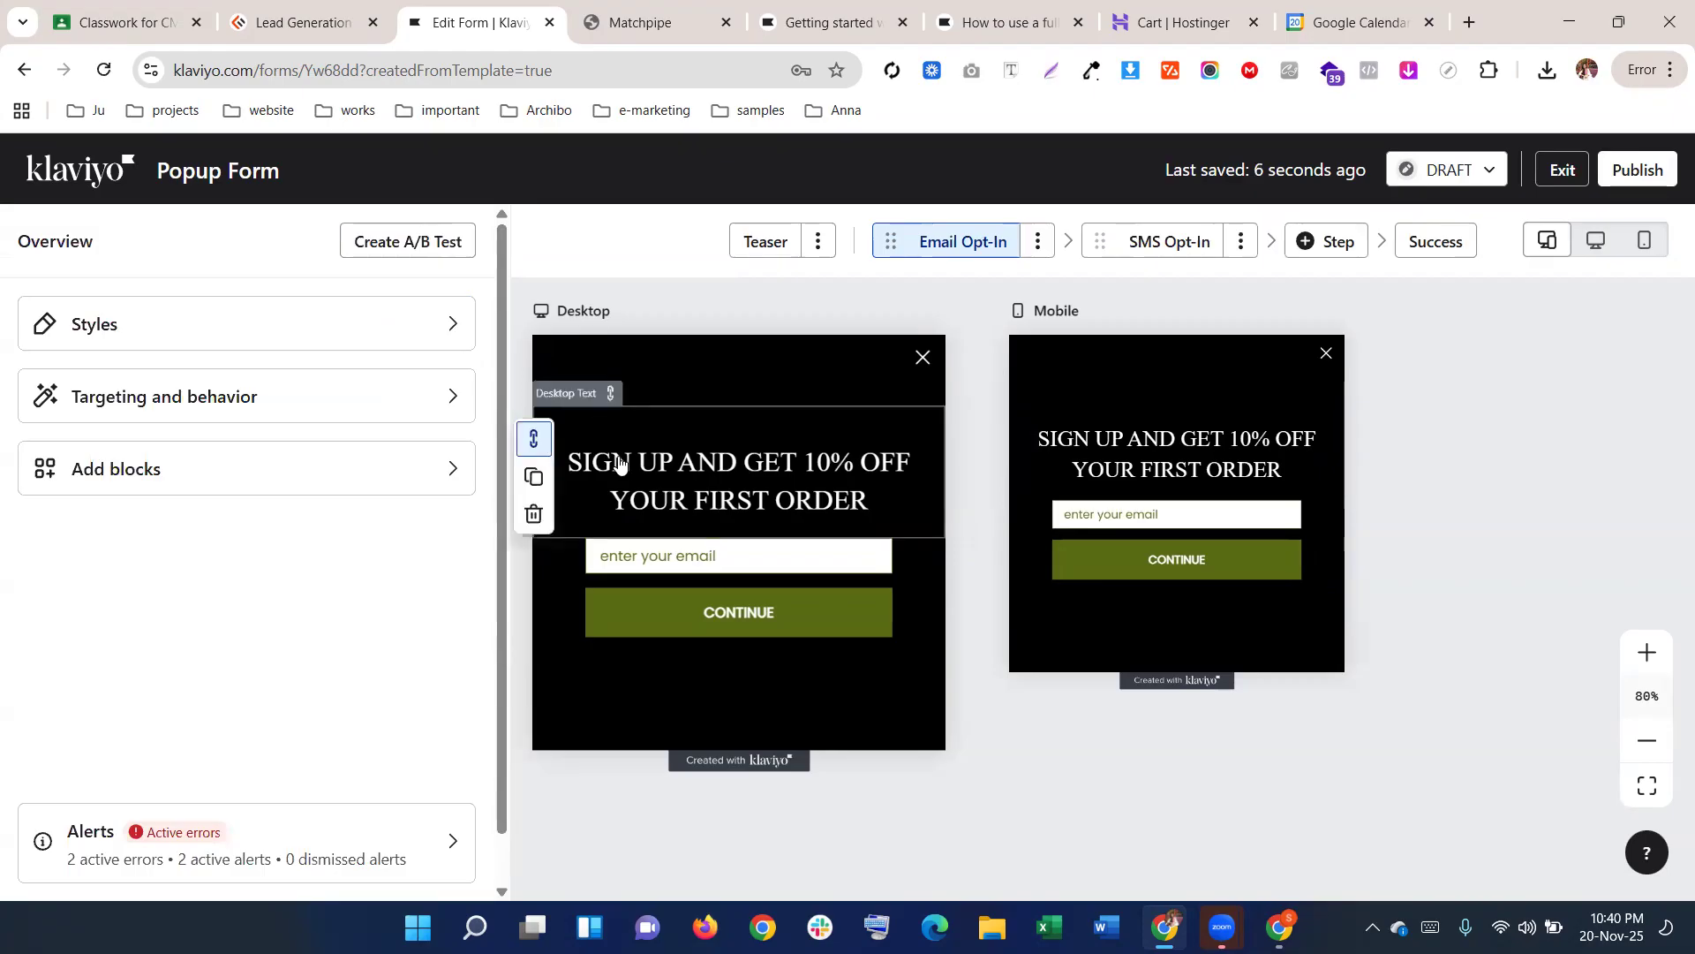
# Scroll through the form-wide styles, then briefly open the desktop heading and return to overview
pyautogui.click(416, 325)
pyautogui.scroll(-10, 303, 548)
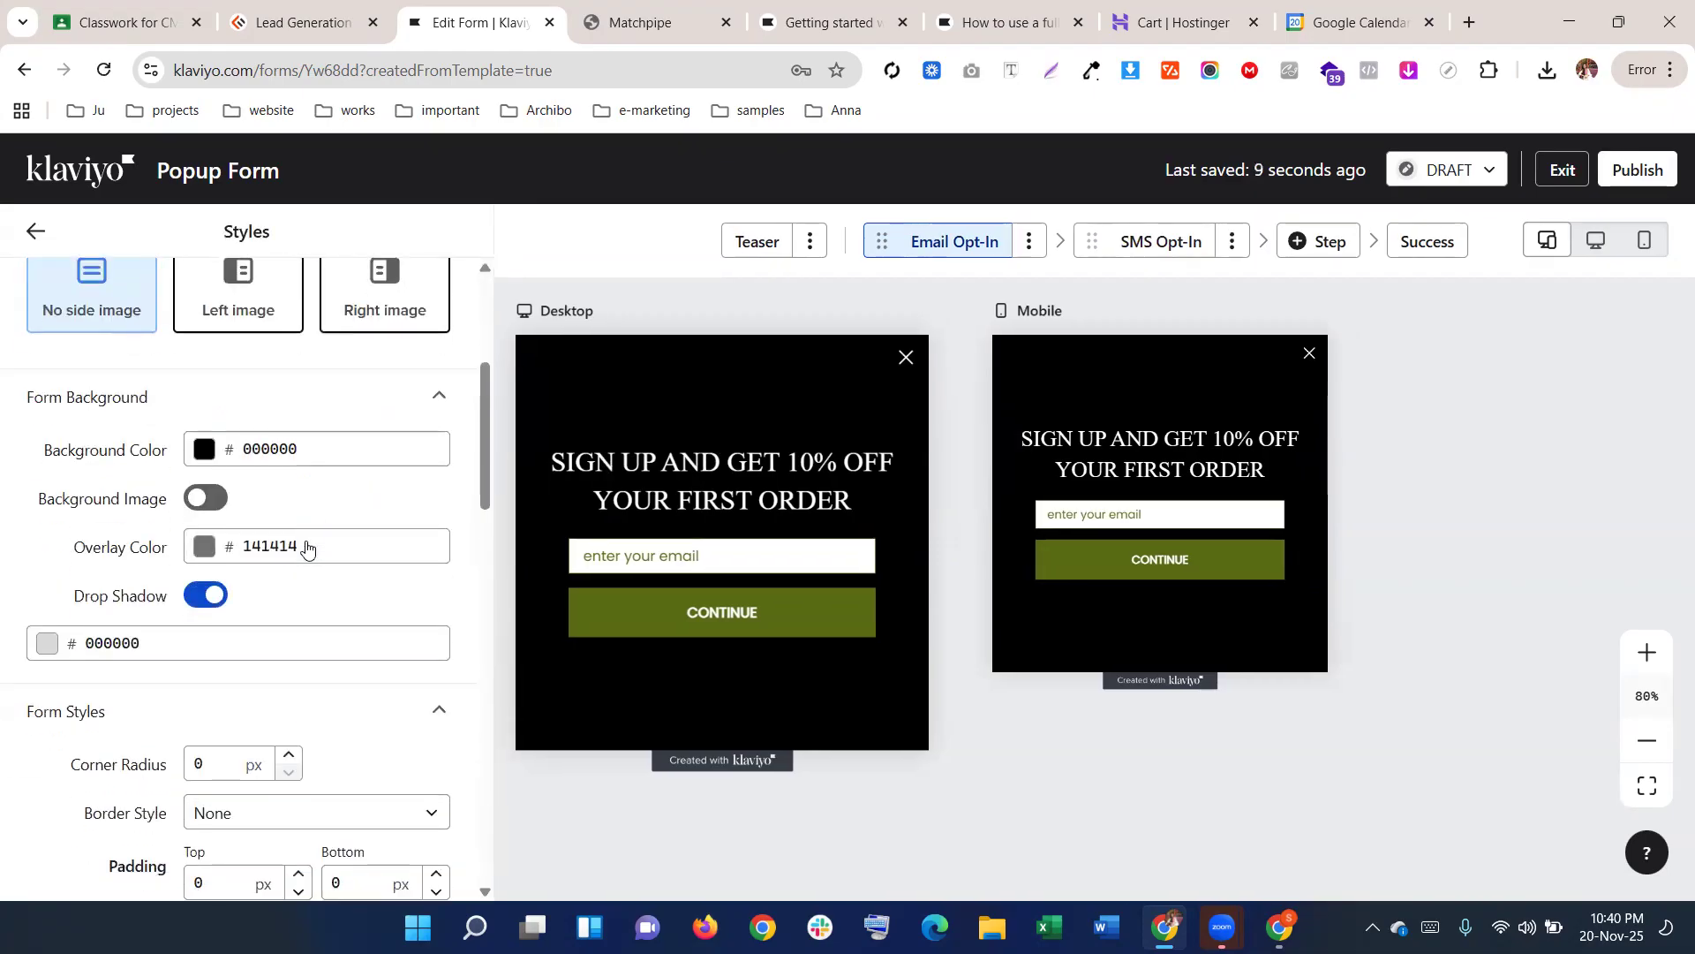
pyautogui.scroll(-10, 307, 549)
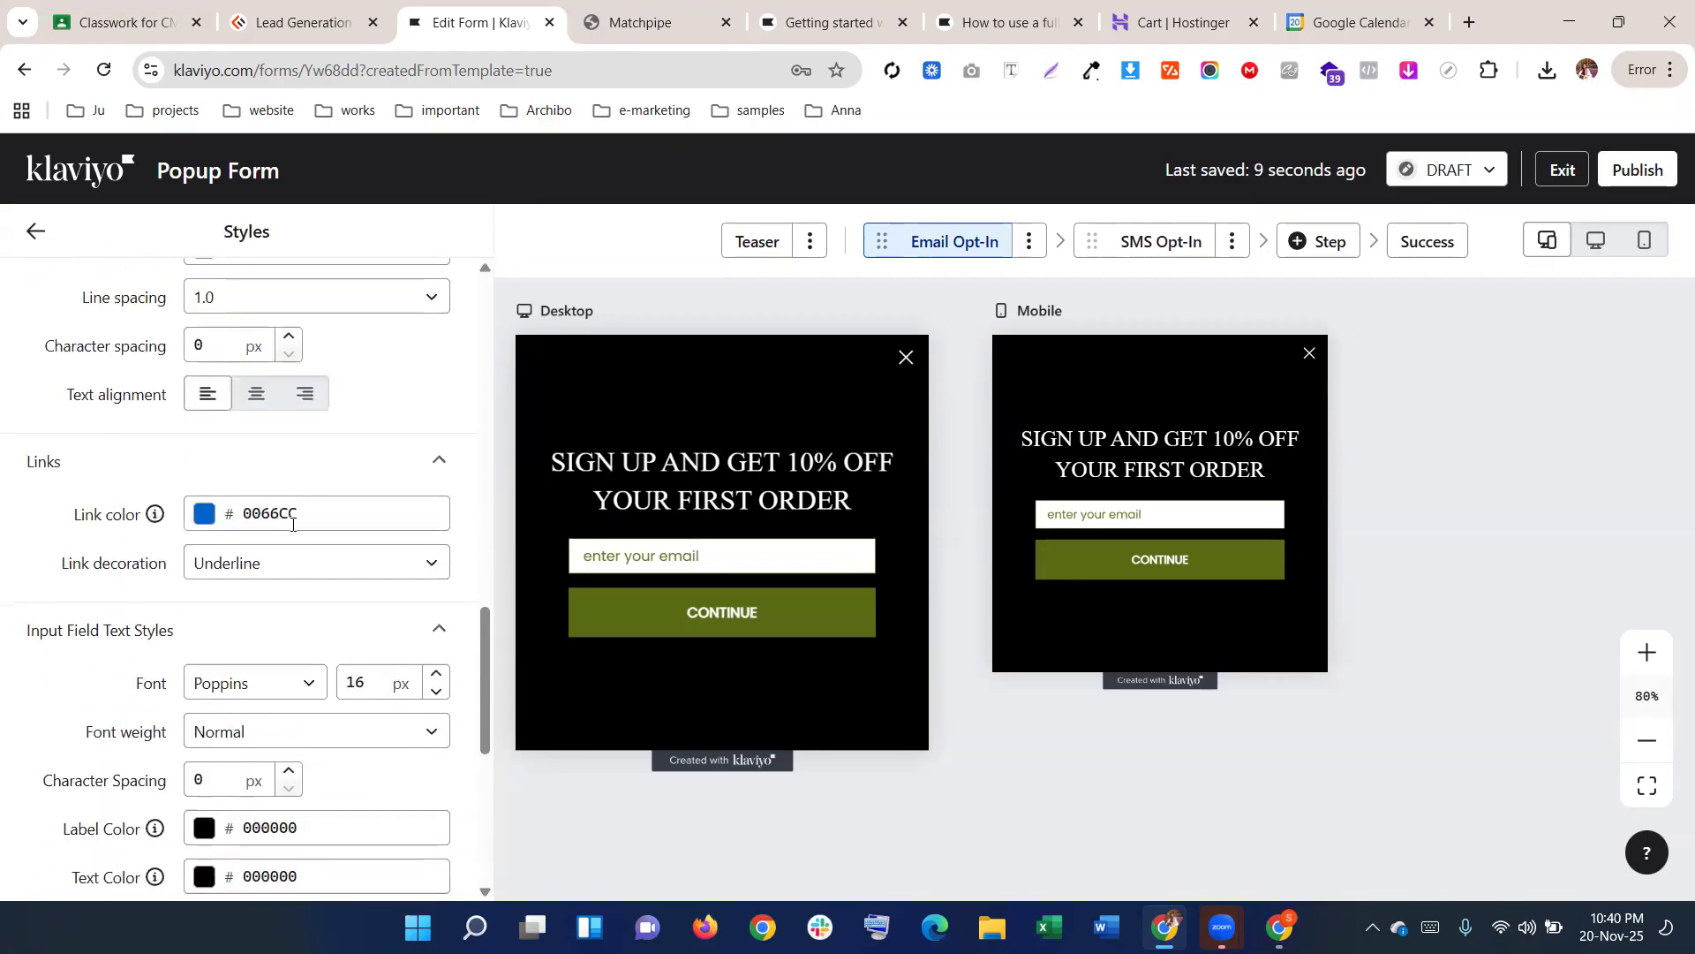
pyautogui.scroll(-3, 292, 524)
pyautogui.scroll(2, 292, 524)
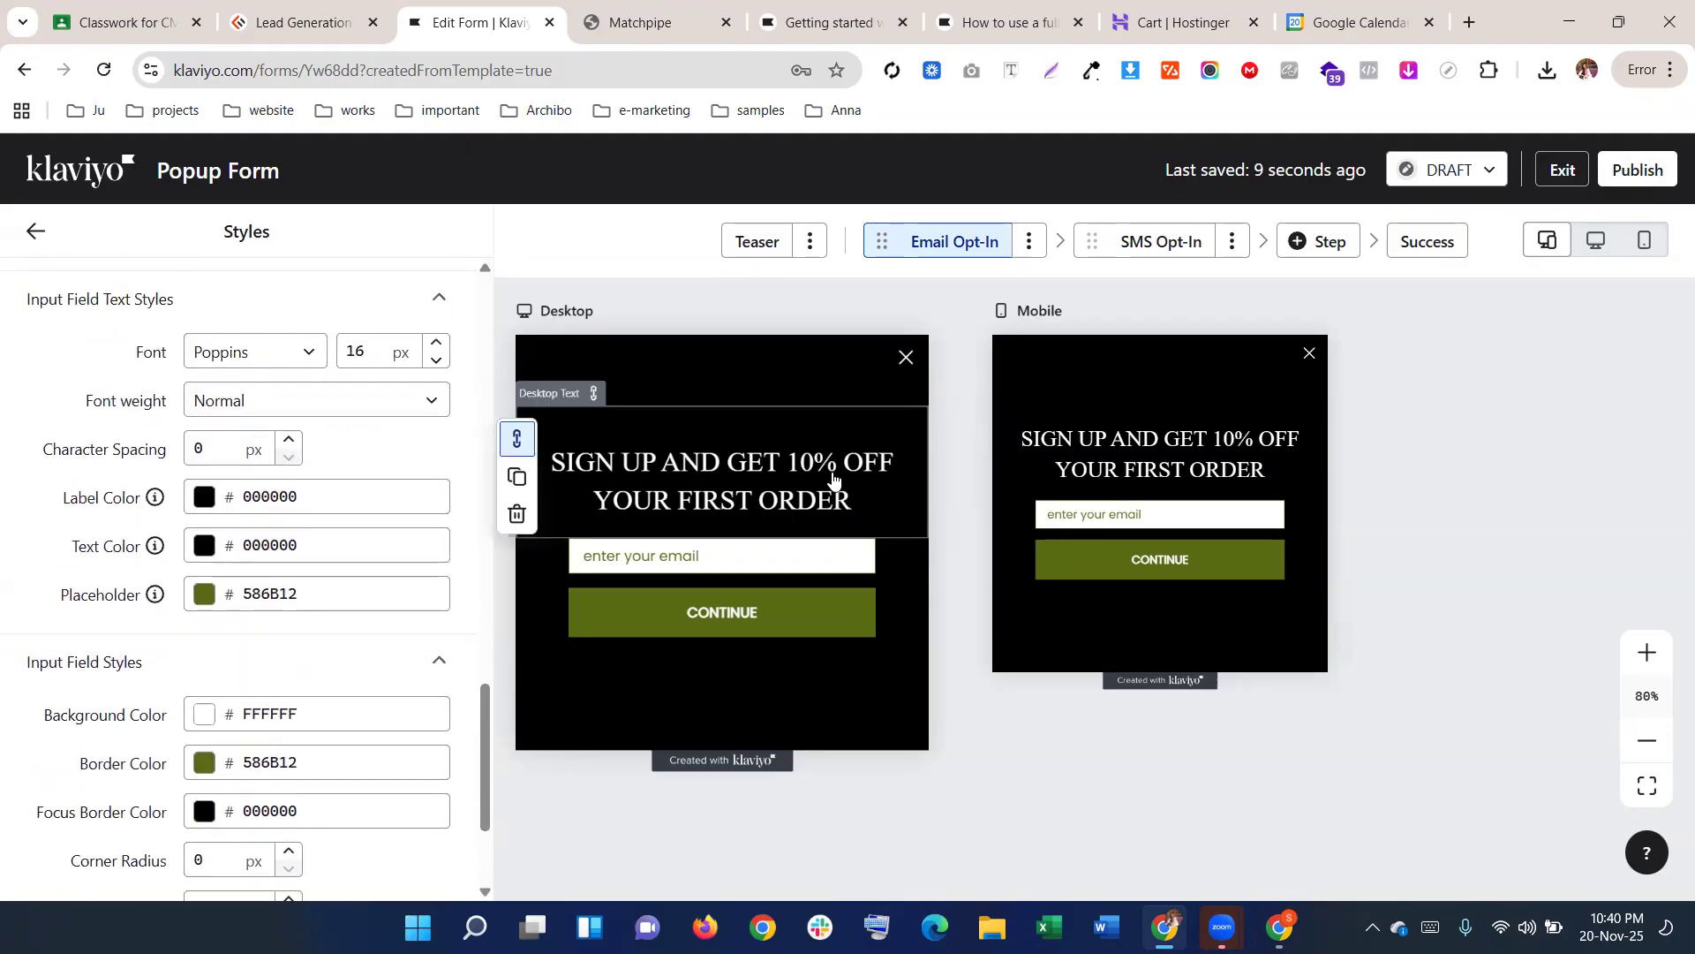
pyautogui.click(771, 472)
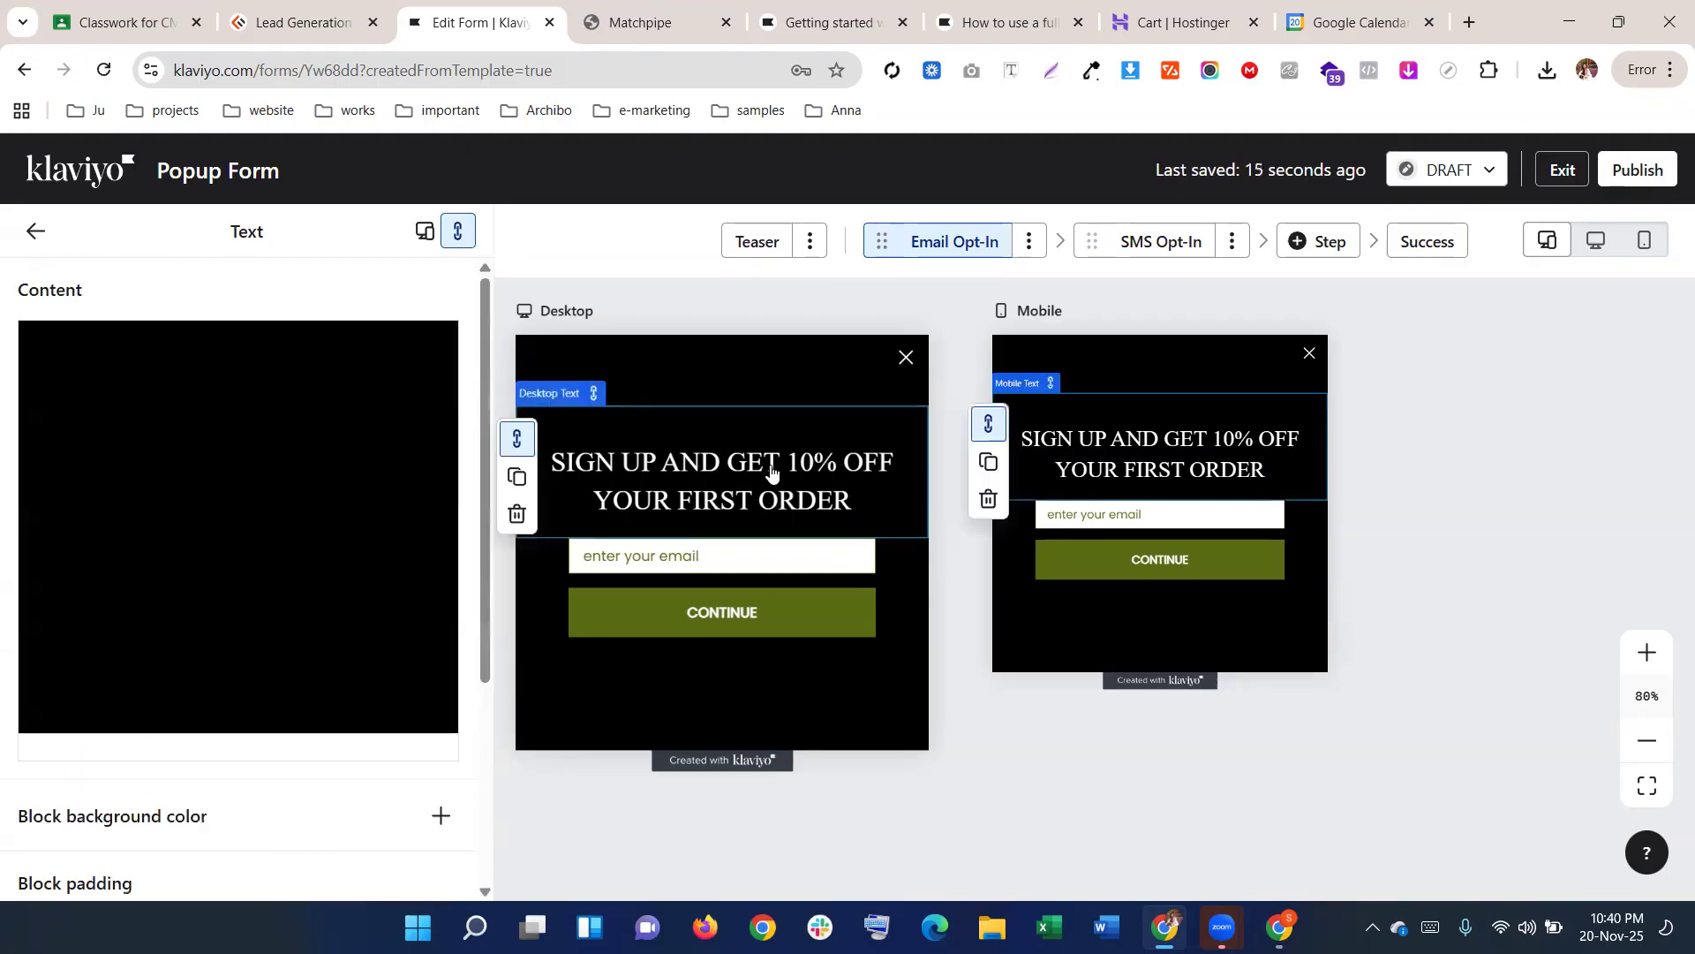
pyautogui.click(35, 232)
# In the form-wide Styles, check the default text colour and the input field font
pyautogui.click(202, 347)
pyautogui.scroll(-8, 309, 565)
pyautogui.scroll(-4, 305, 587)
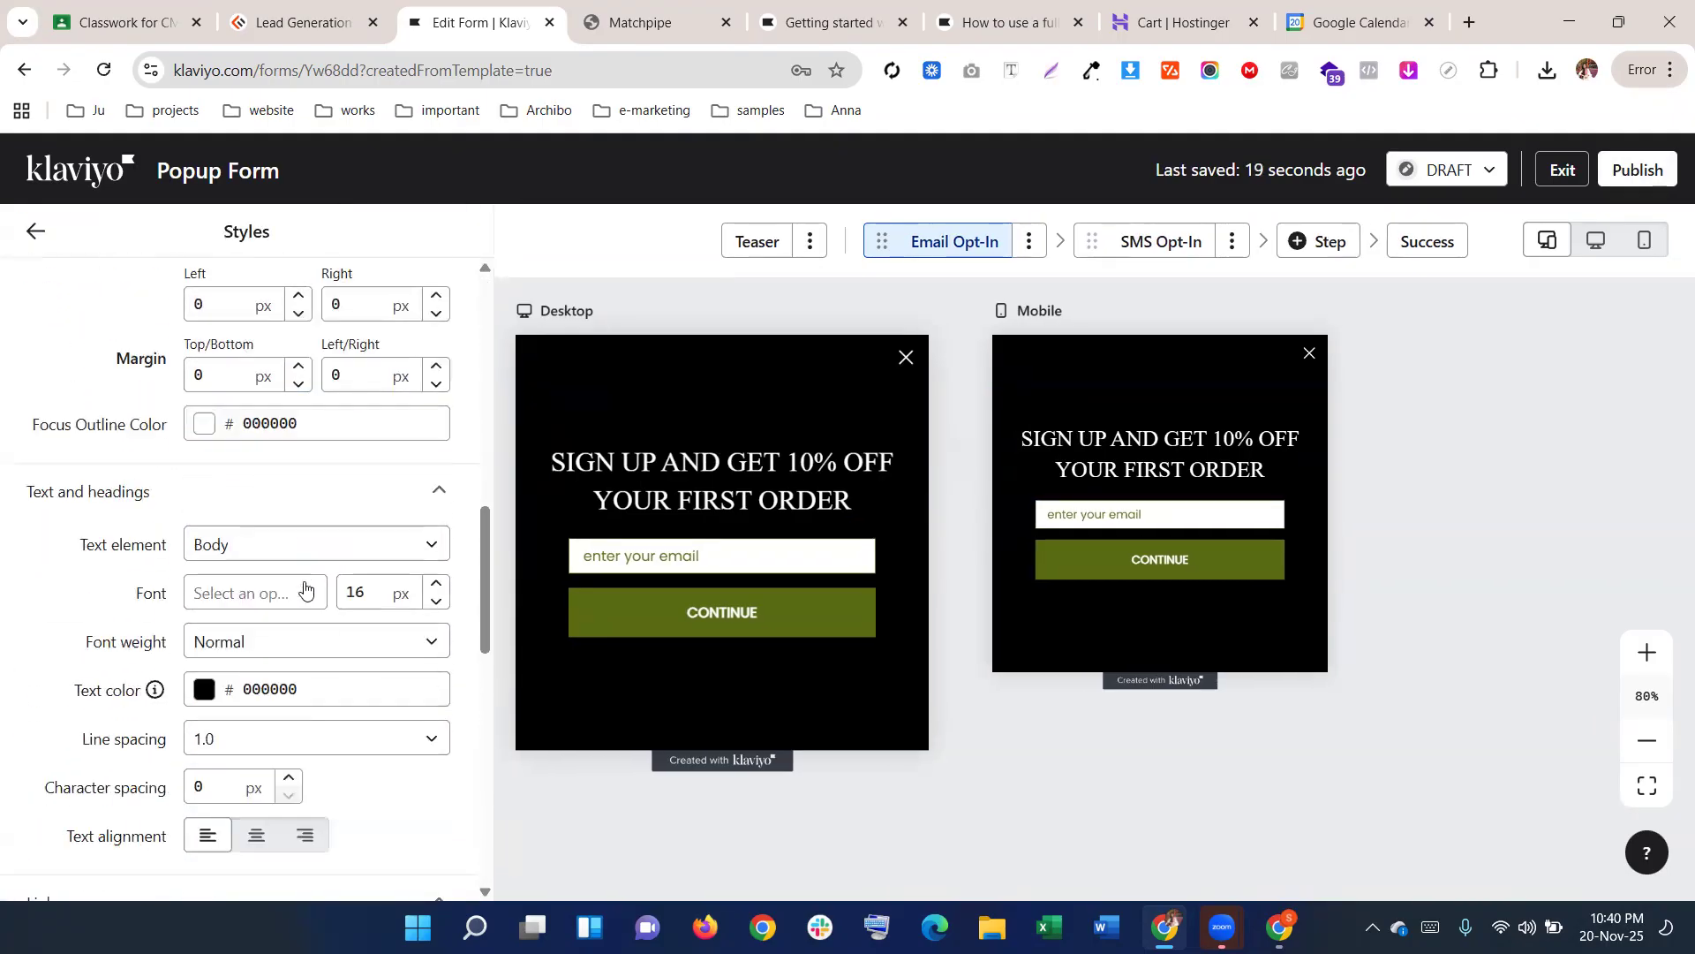
pyautogui.click(305, 582)
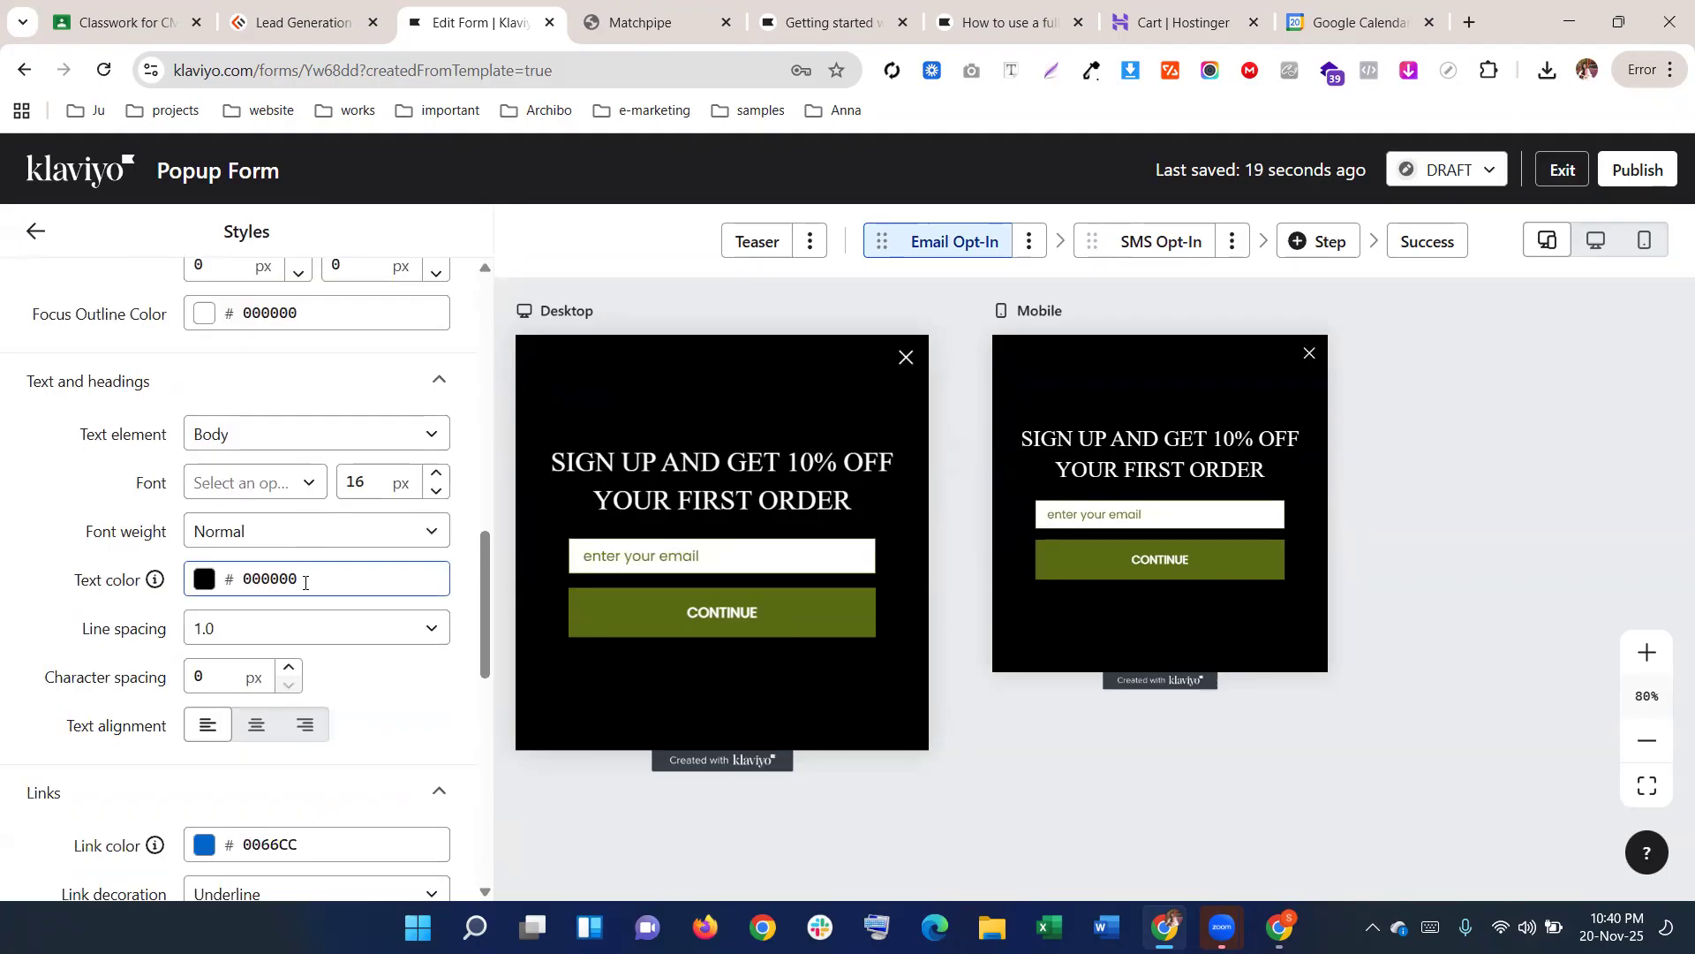
pyautogui.scroll(-8, 305, 581)
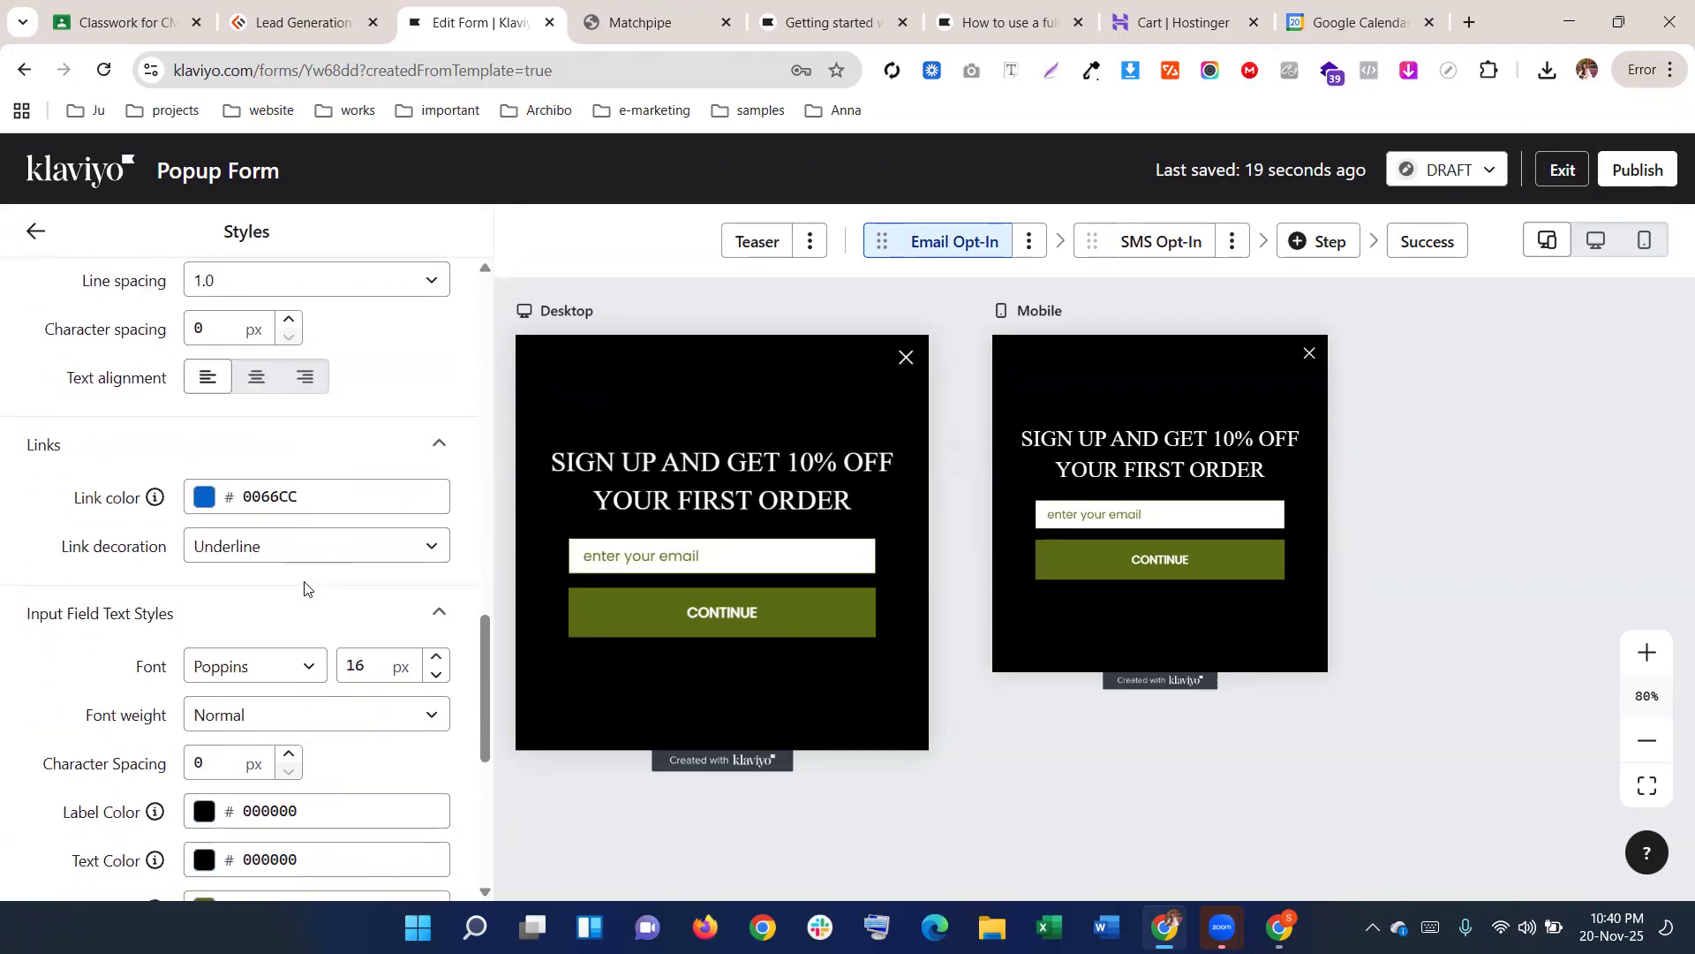
pyautogui.click(306, 354)
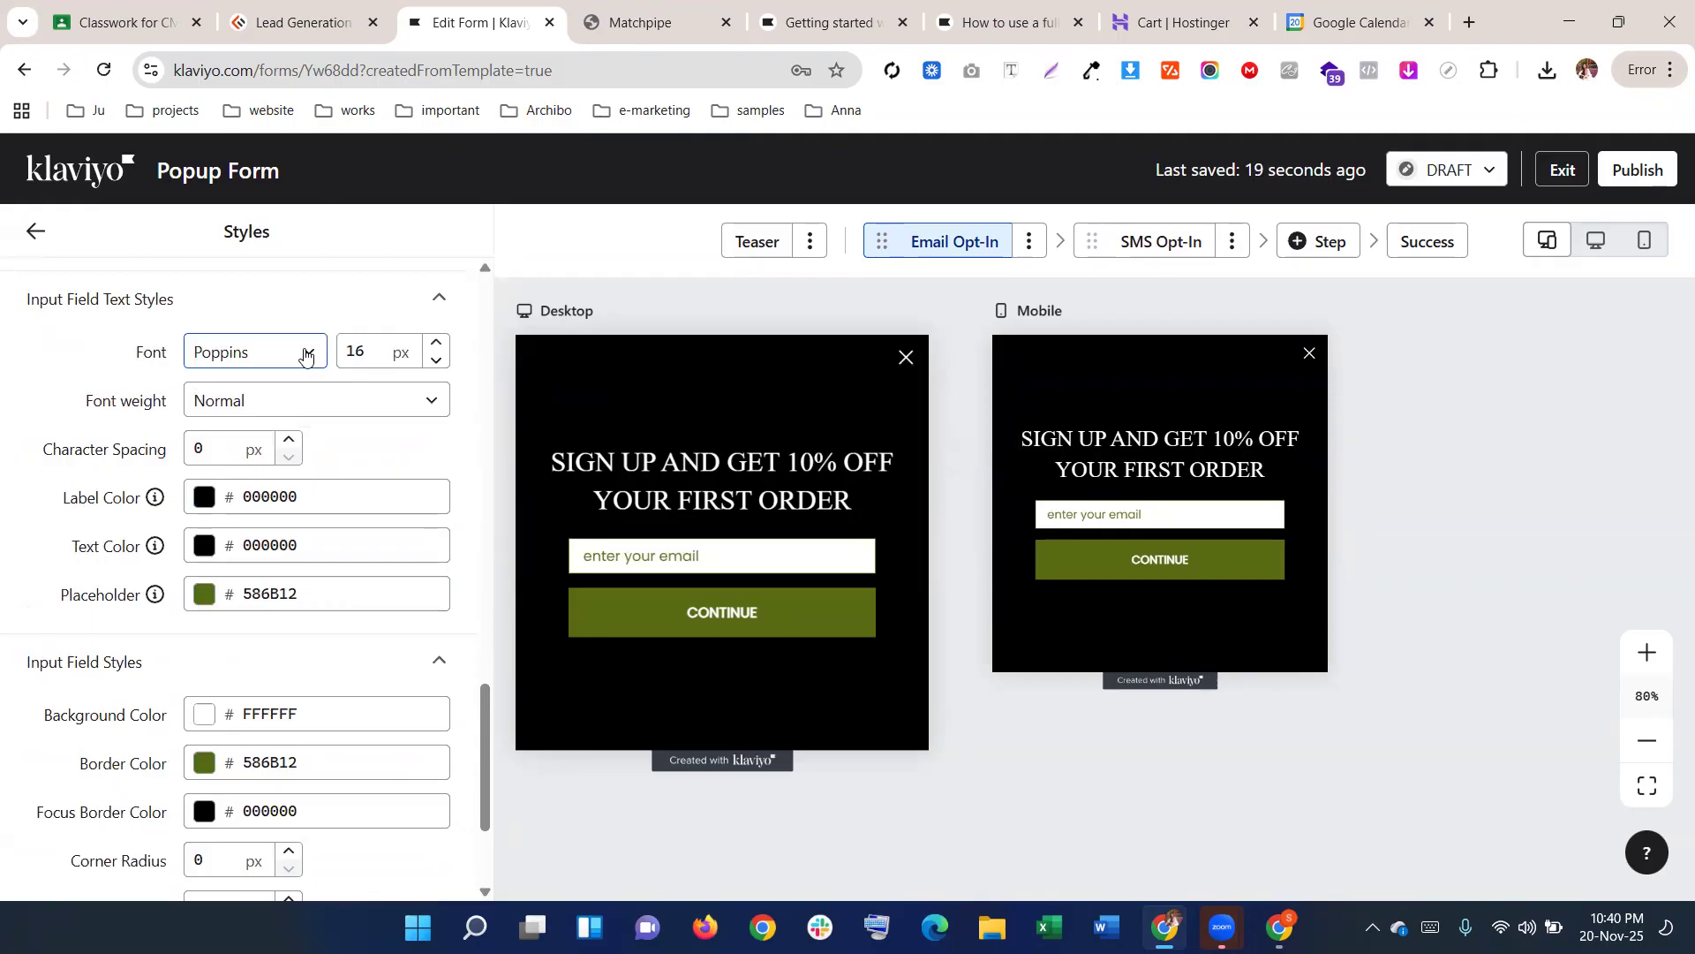
pyautogui.scroll(3, 301, 388)
pyautogui.scroll(3, 296, 415)
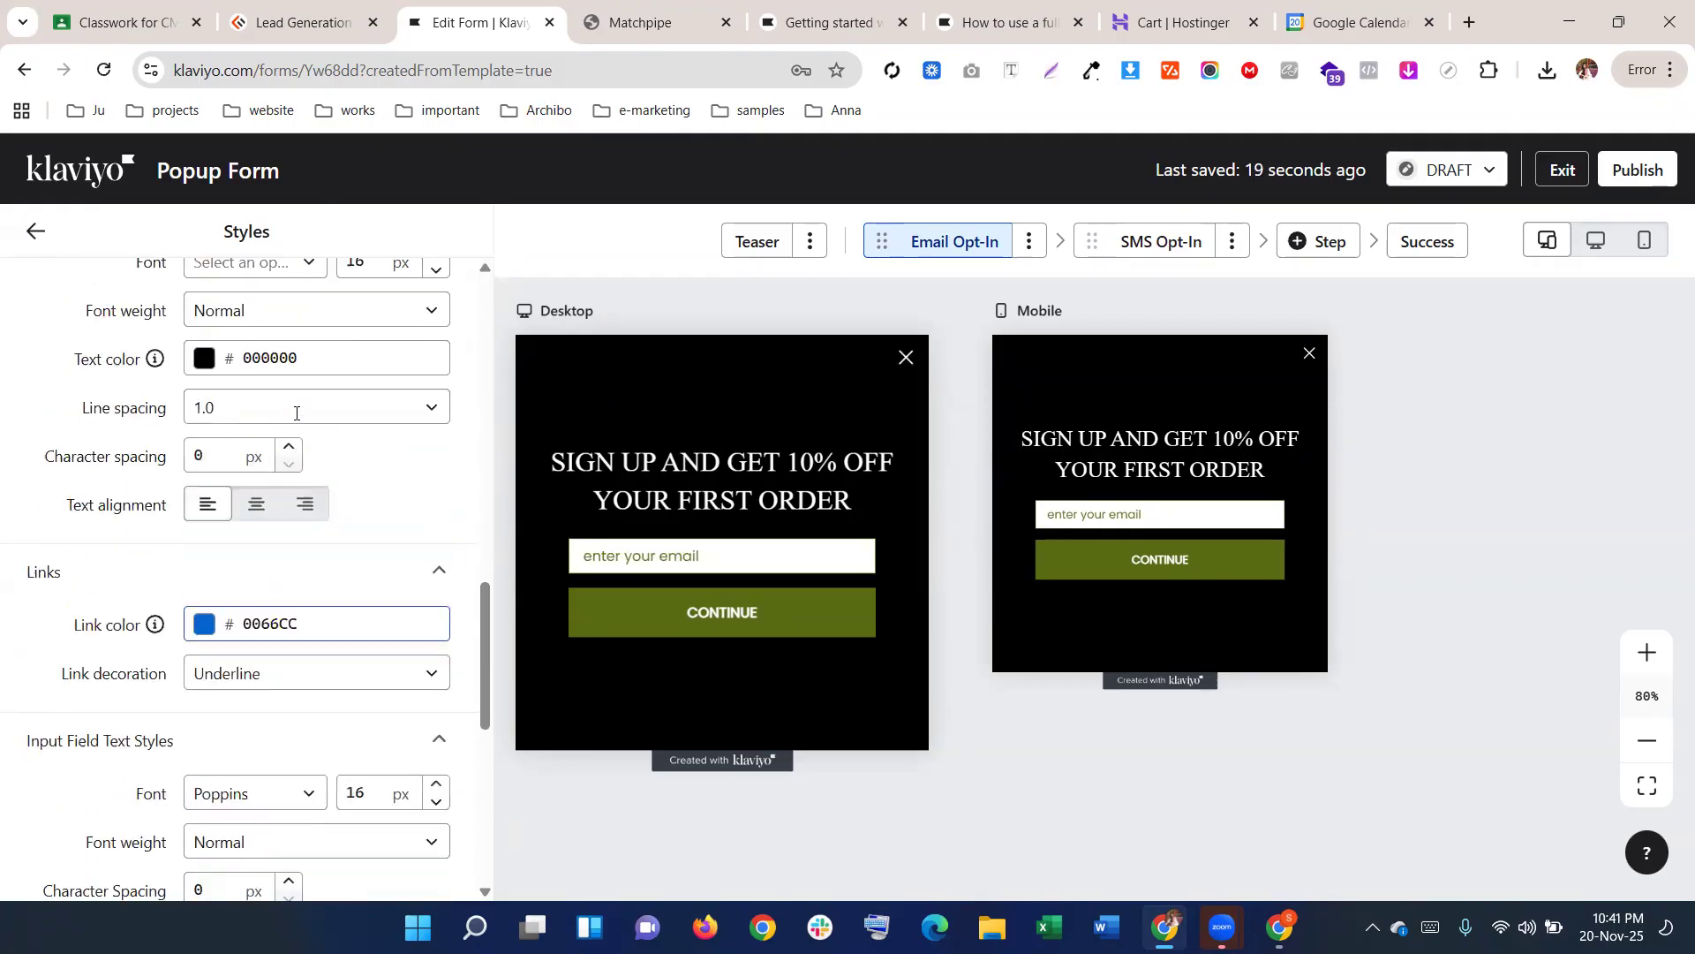
pyautogui.scroll(-7, 295, 425)
pyautogui.scroll(5, 291, 415)
pyautogui.scroll(4, 259, 395)
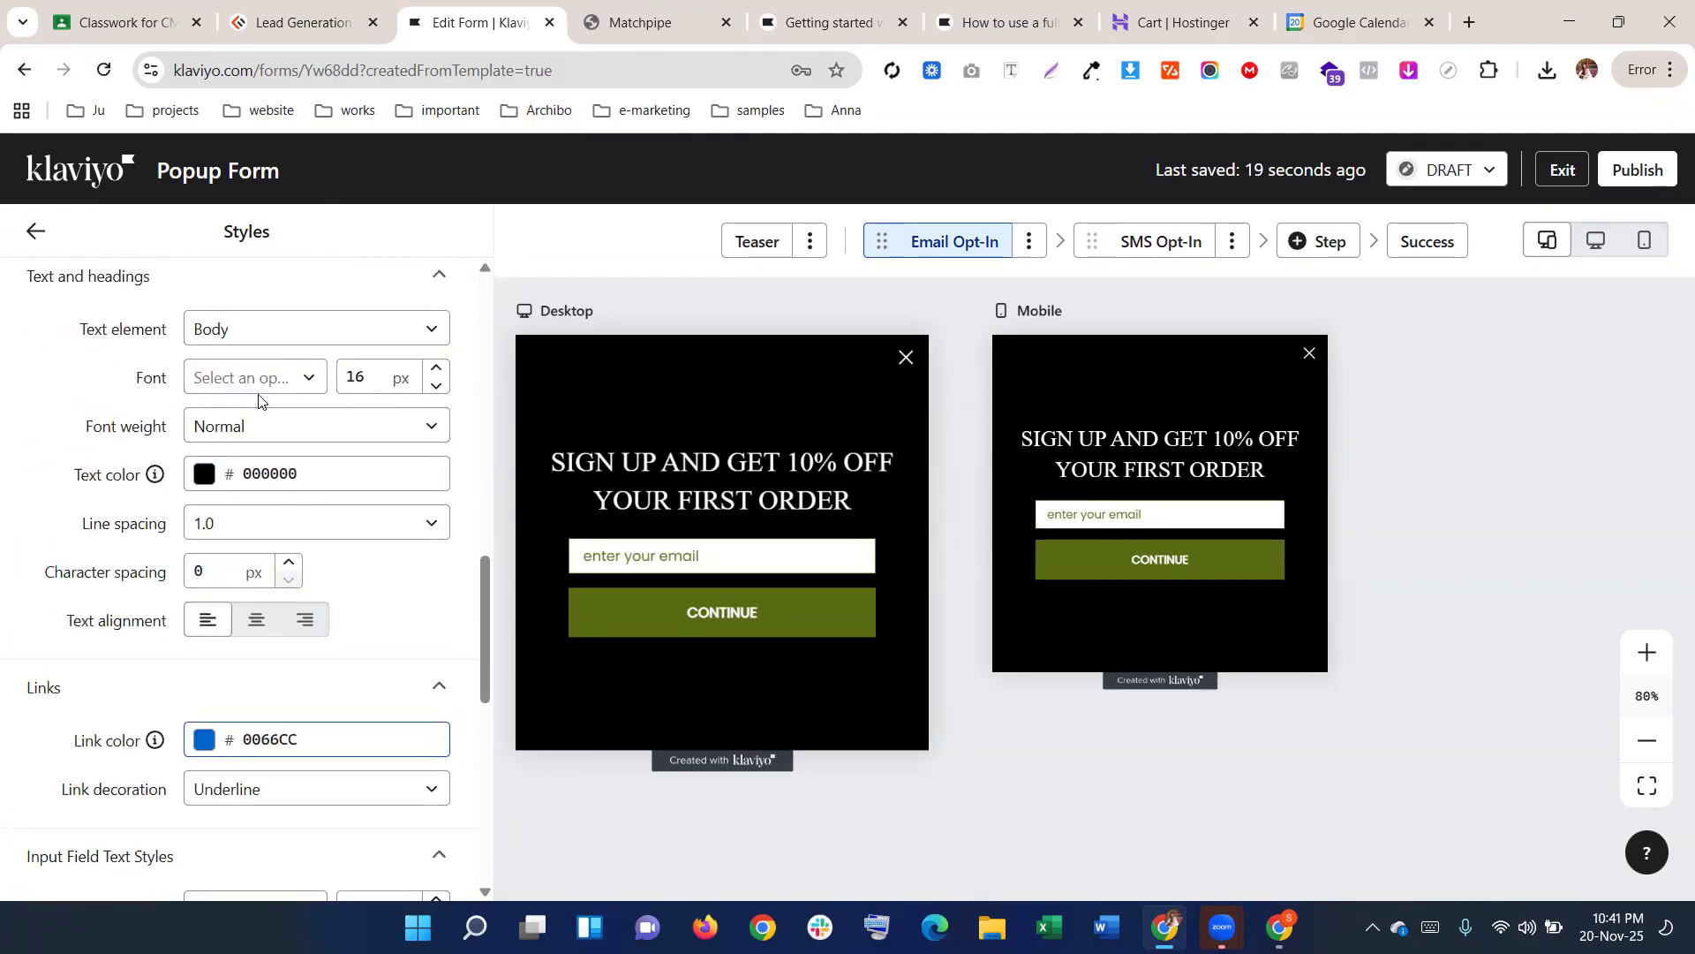
# Set the Text element to Heading 1, view its font choices, then select the desktop heading block
pyautogui.click(243, 329)
pyautogui.click(250, 371)
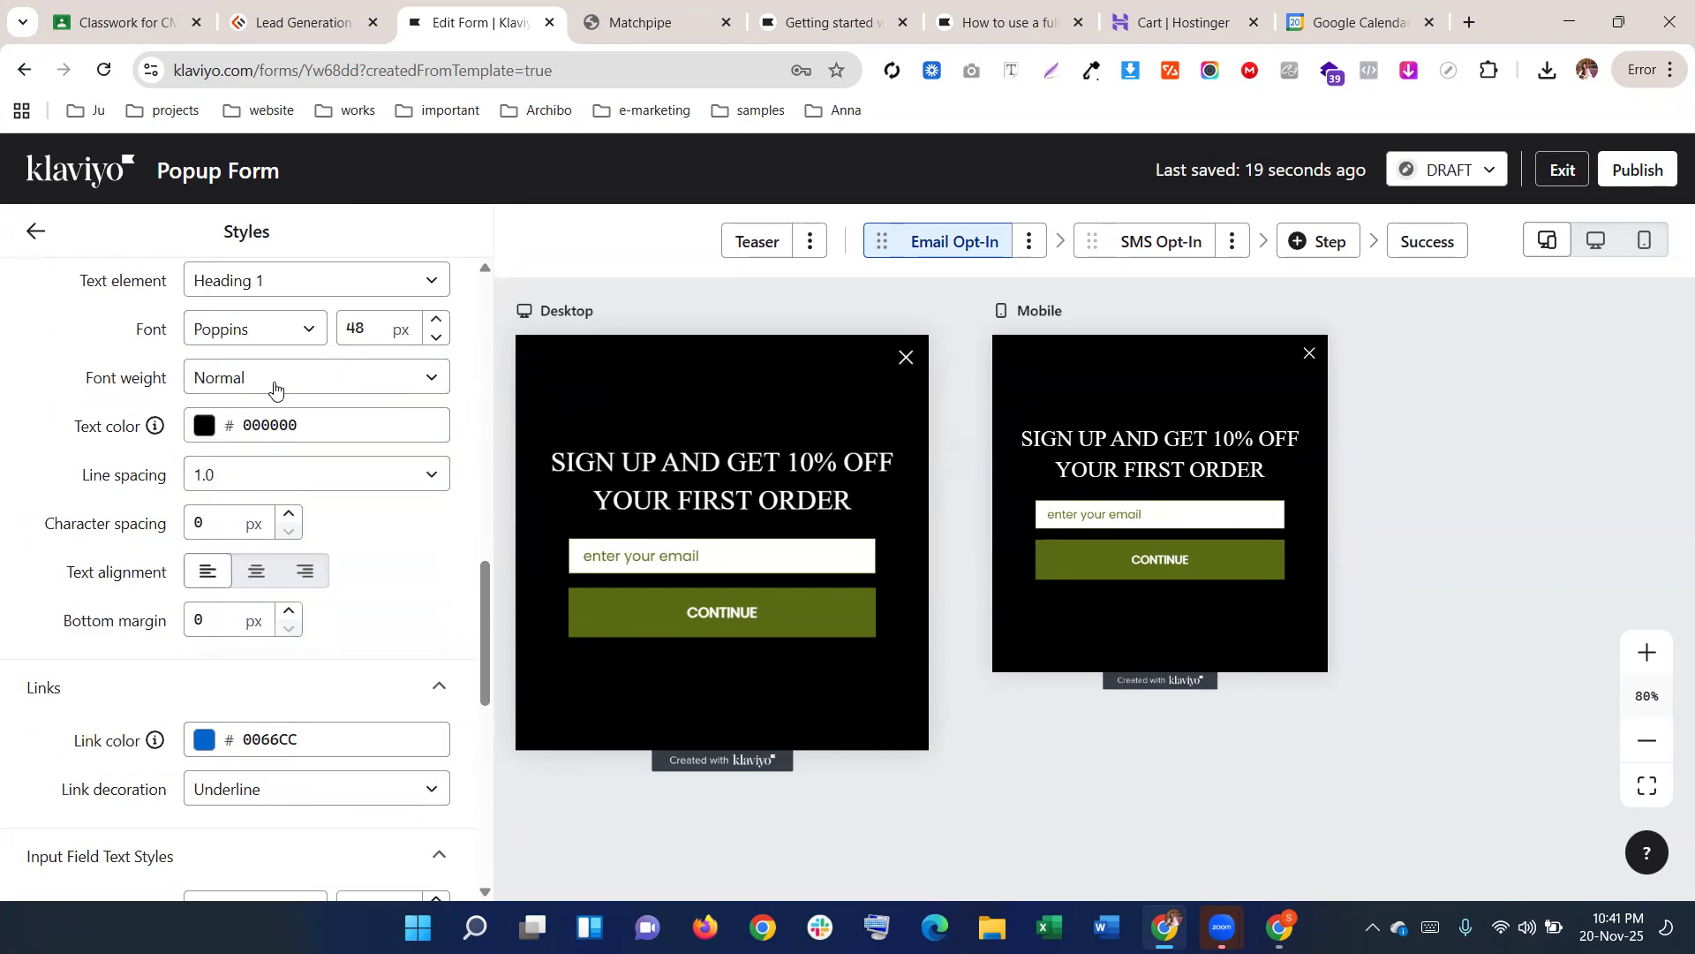
pyautogui.click(281, 340)
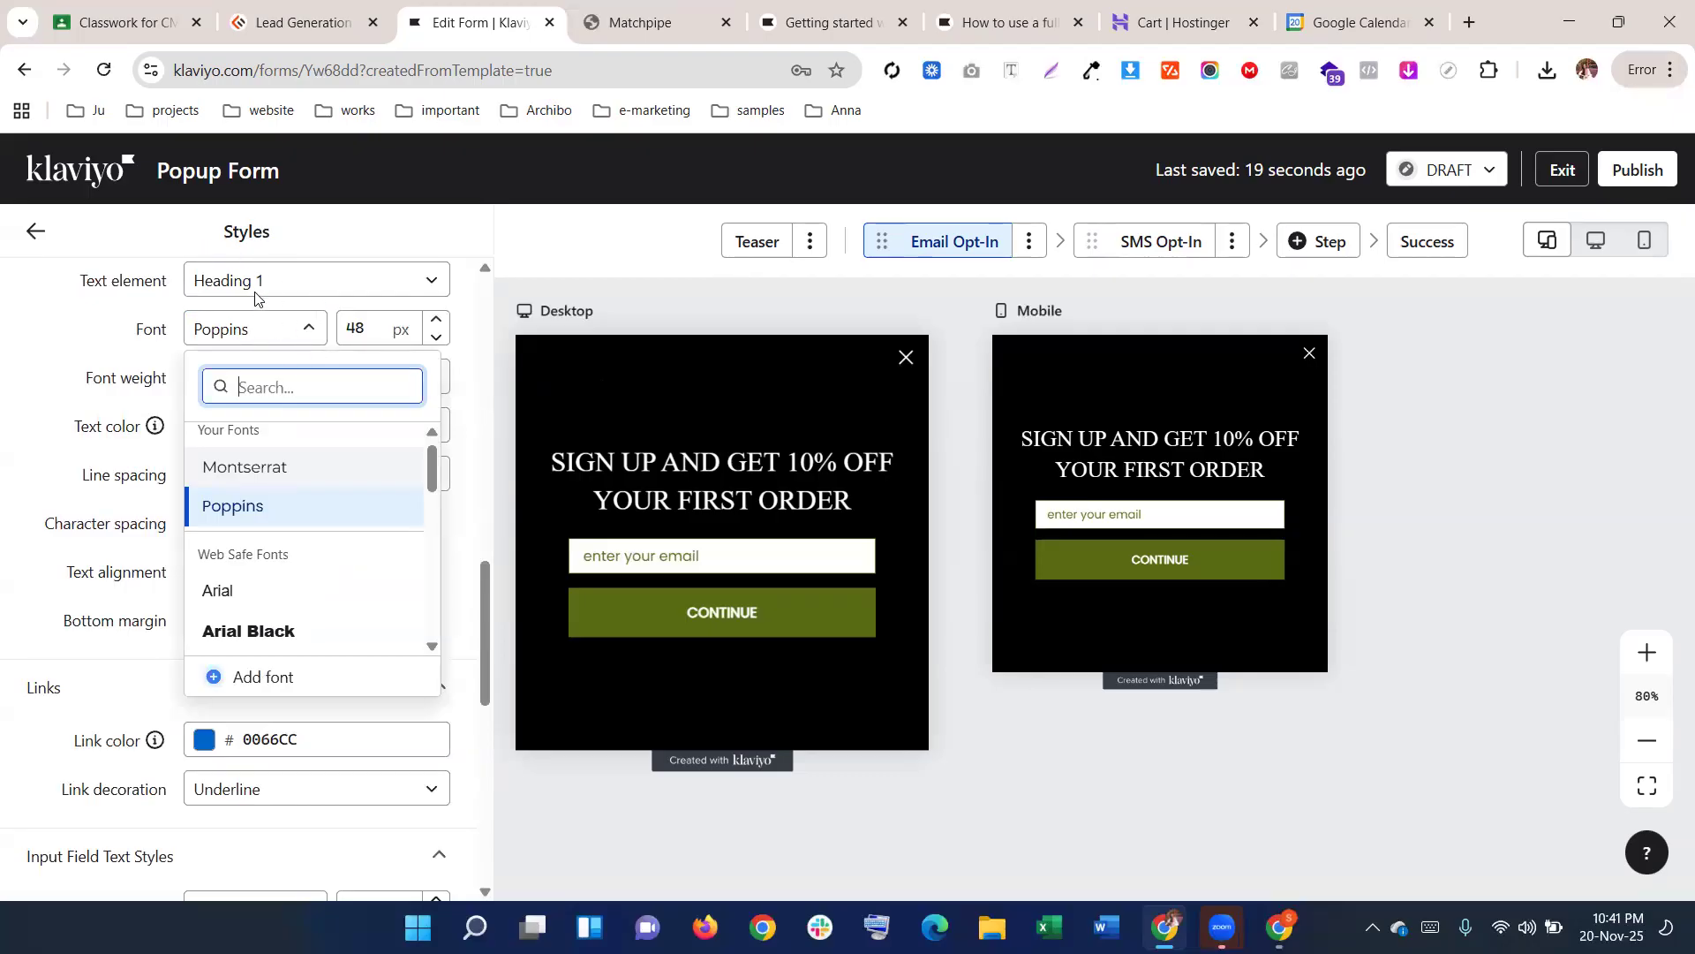
pyautogui.click(719, 488)
# Select the whole heading text, deselect it, and go back to the form overview
pyautogui.click(720, 487)
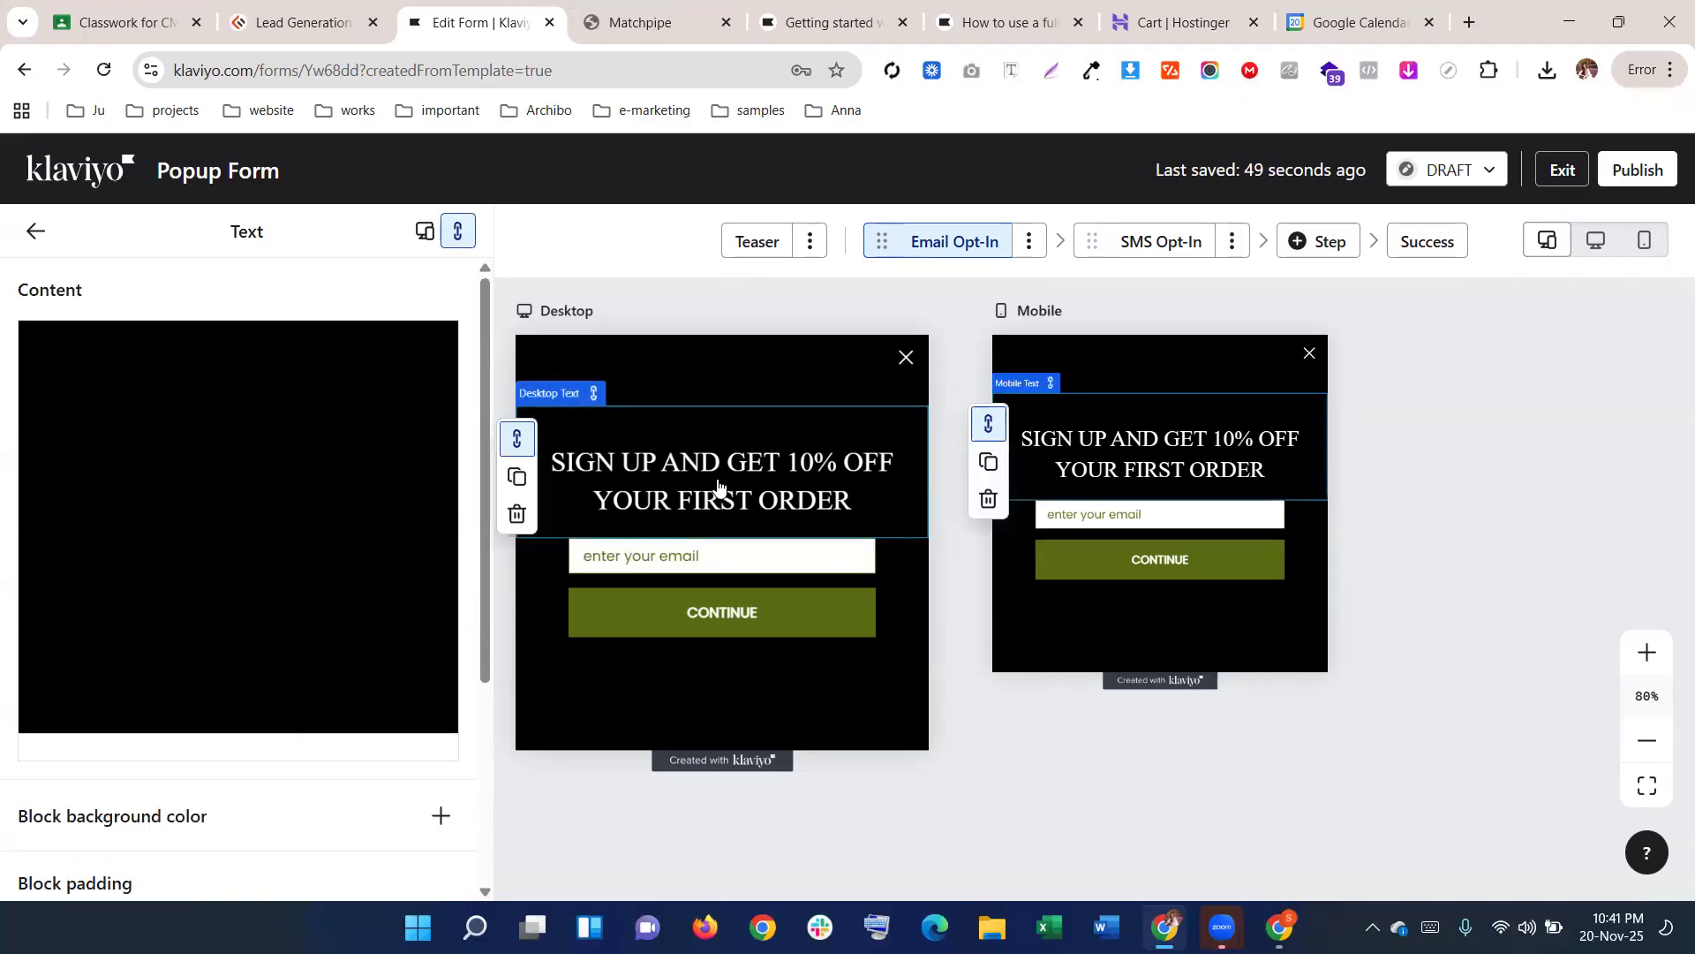
pyautogui.moveTo(433, 490); pyautogui.dragTo(59, 448)
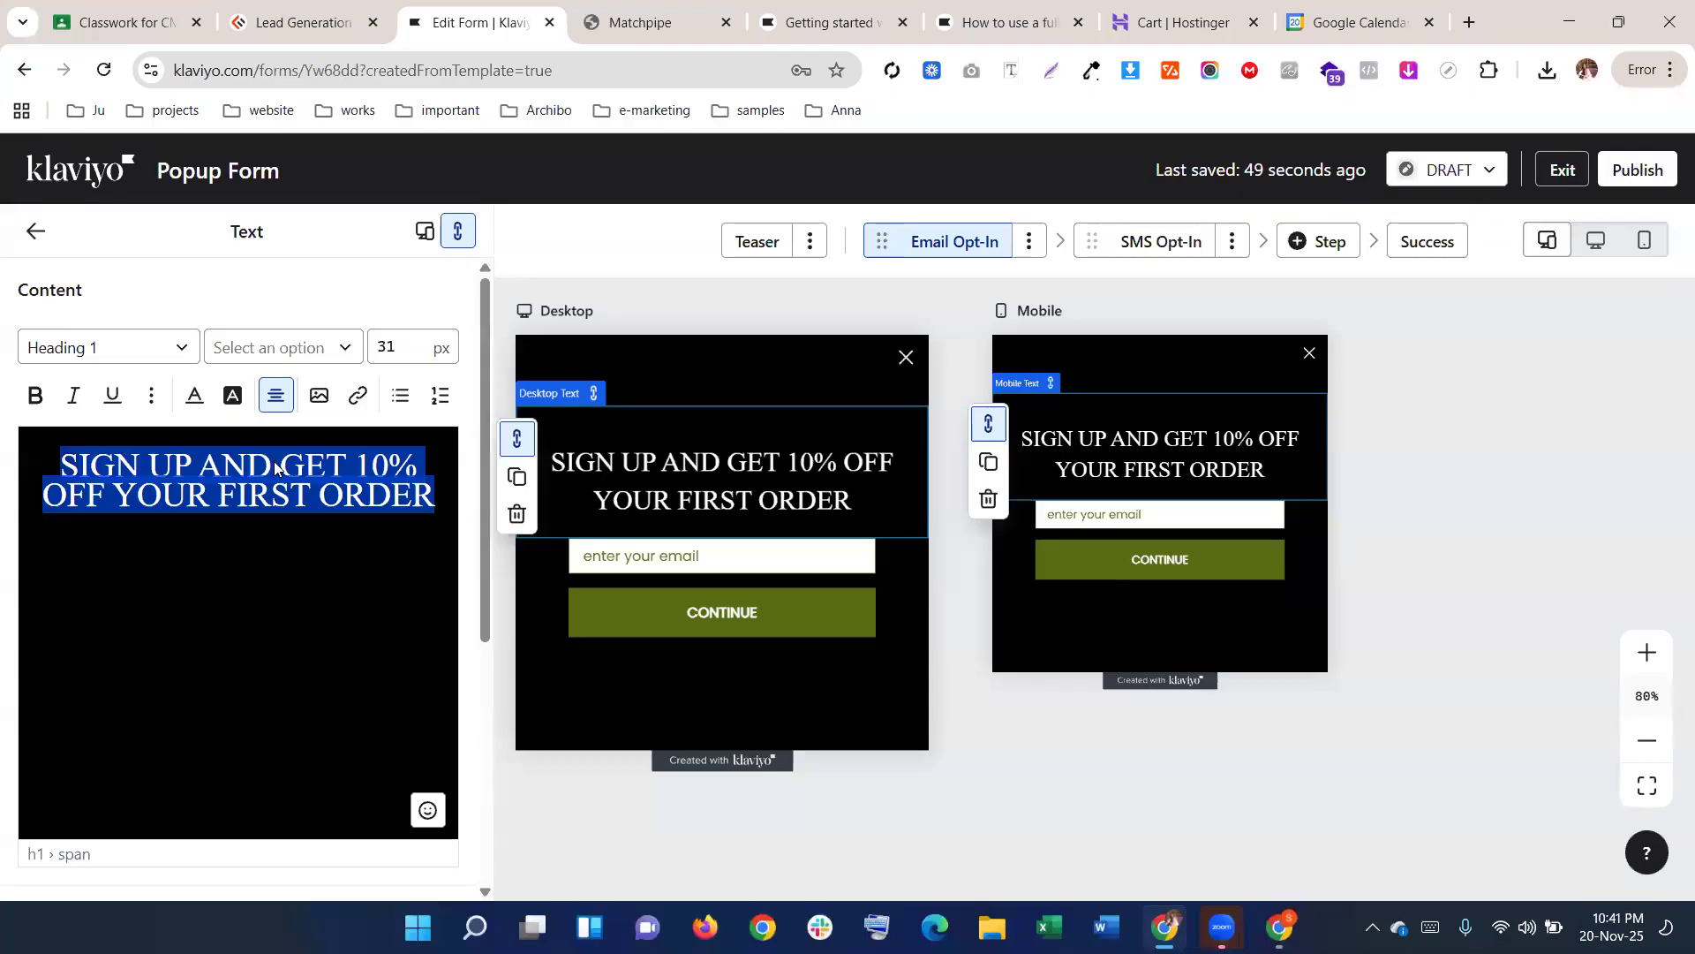
pyautogui.click(295, 497)
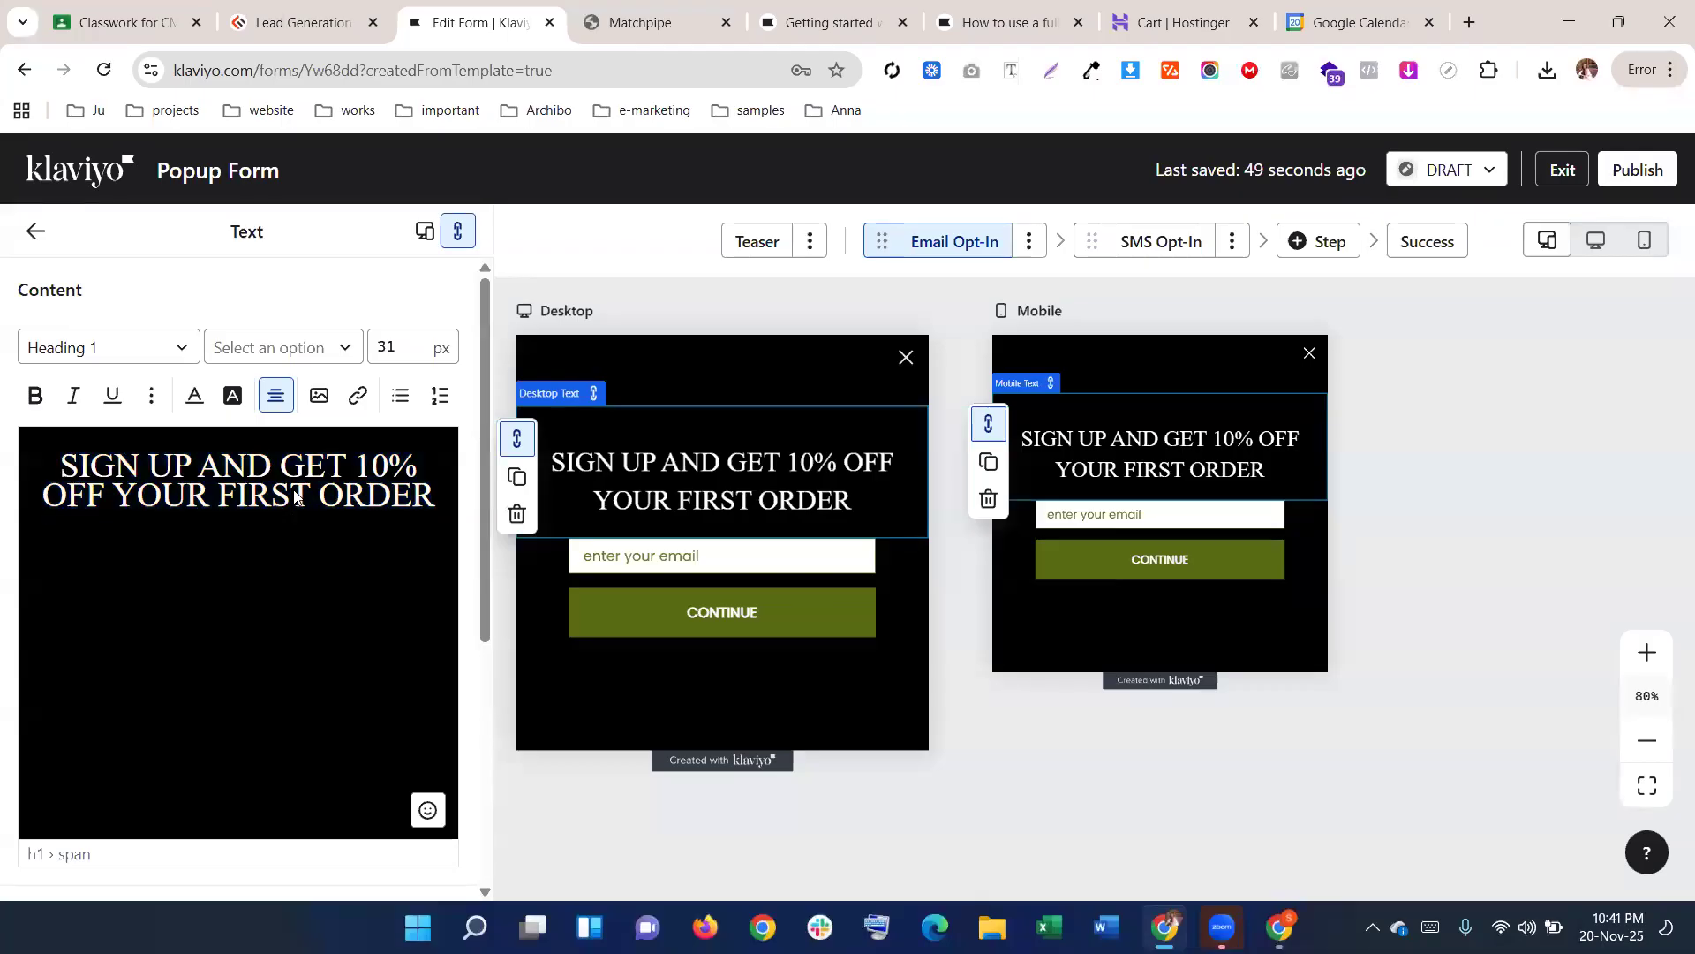
pyautogui.click(34, 233)
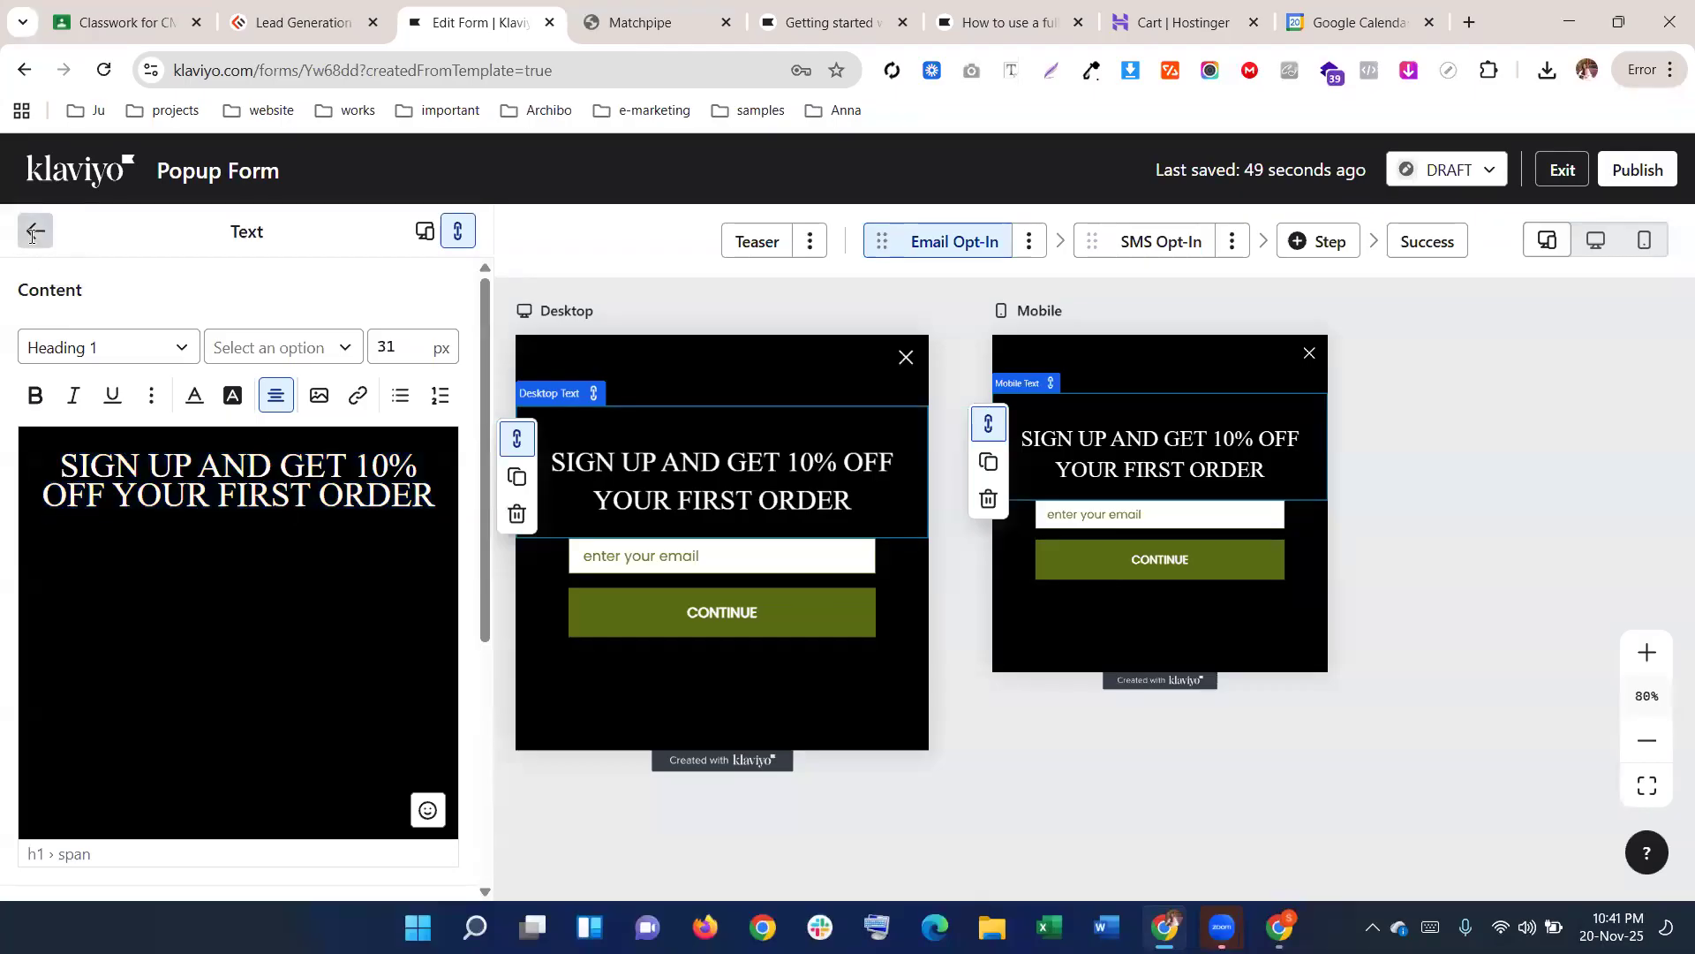
# Reopen the desktop heading and view its font list, leaving the heading unchanged
pyautogui.click(642, 467)
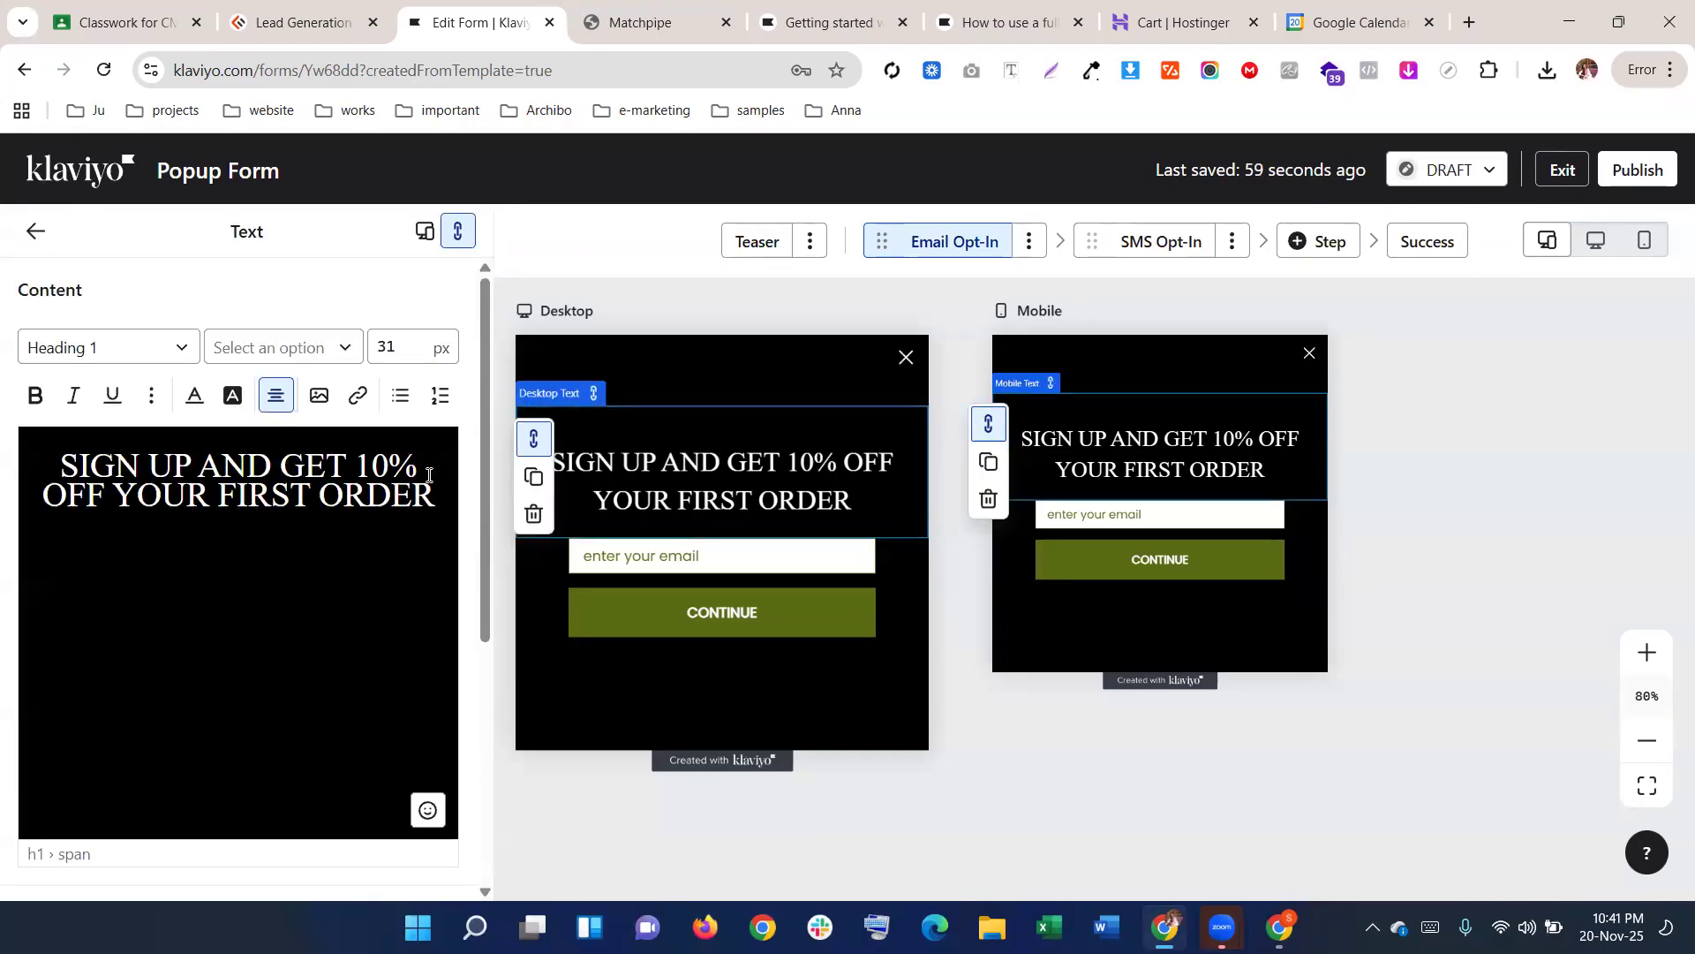
pyautogui.moveTo(439, 493); pyautogui.dragTo(35, 465)
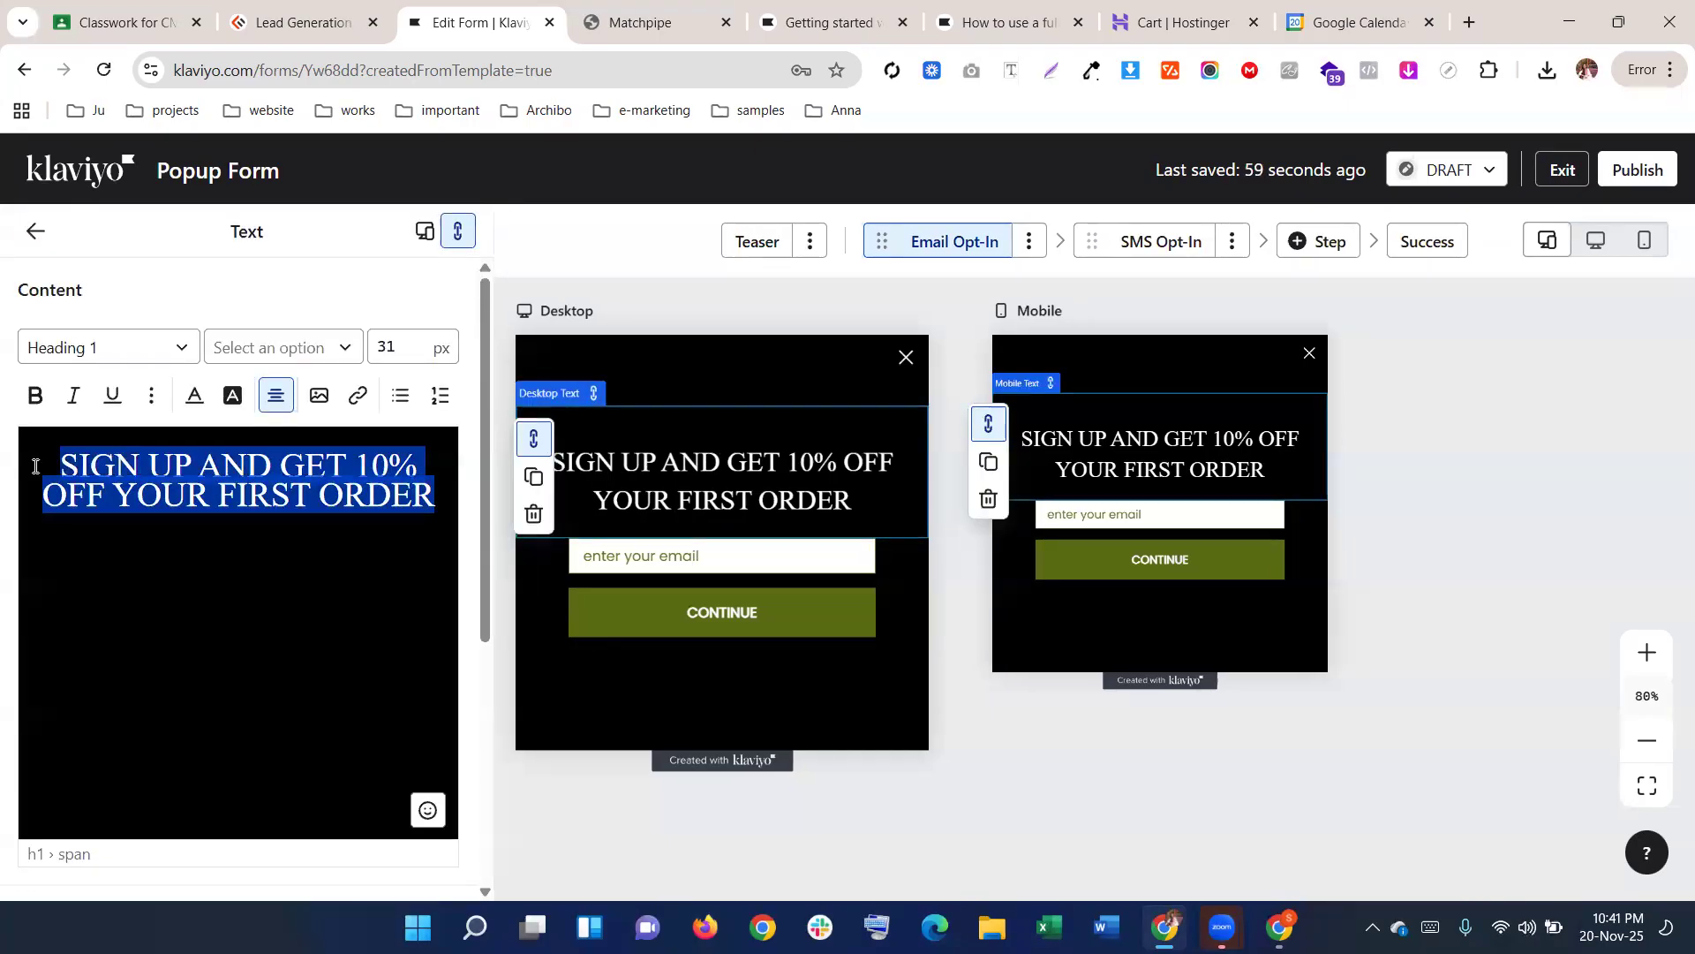
pyautogui.click(276, 343)
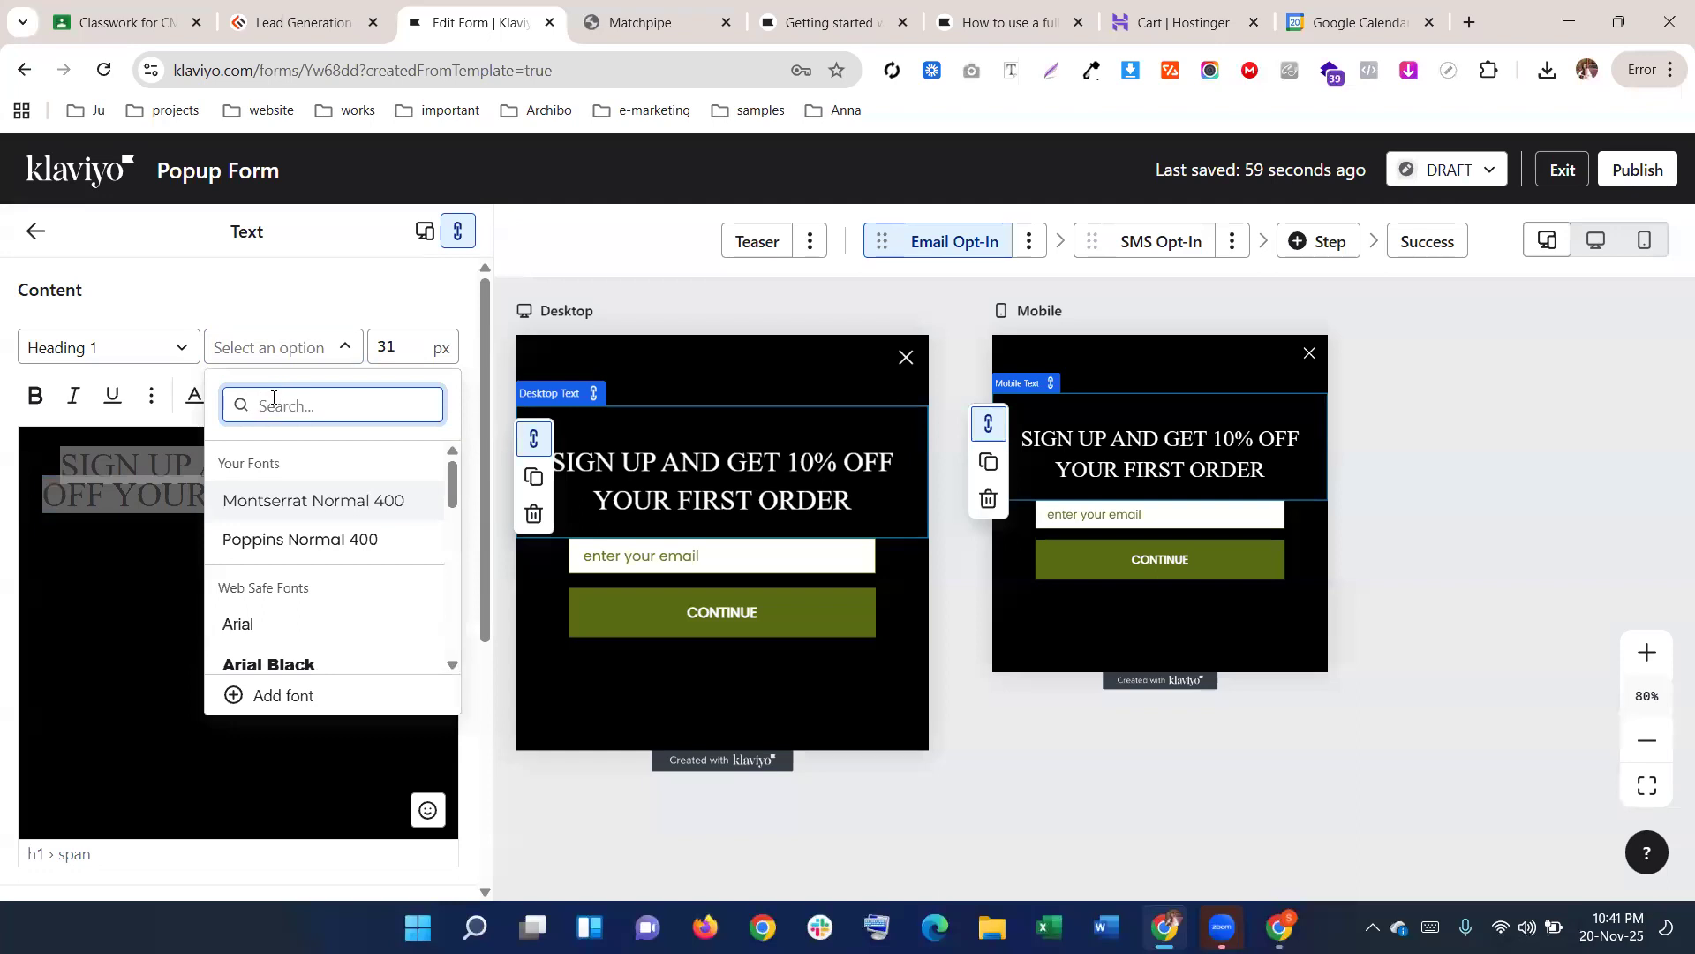
pyautogui.click(160, 491)
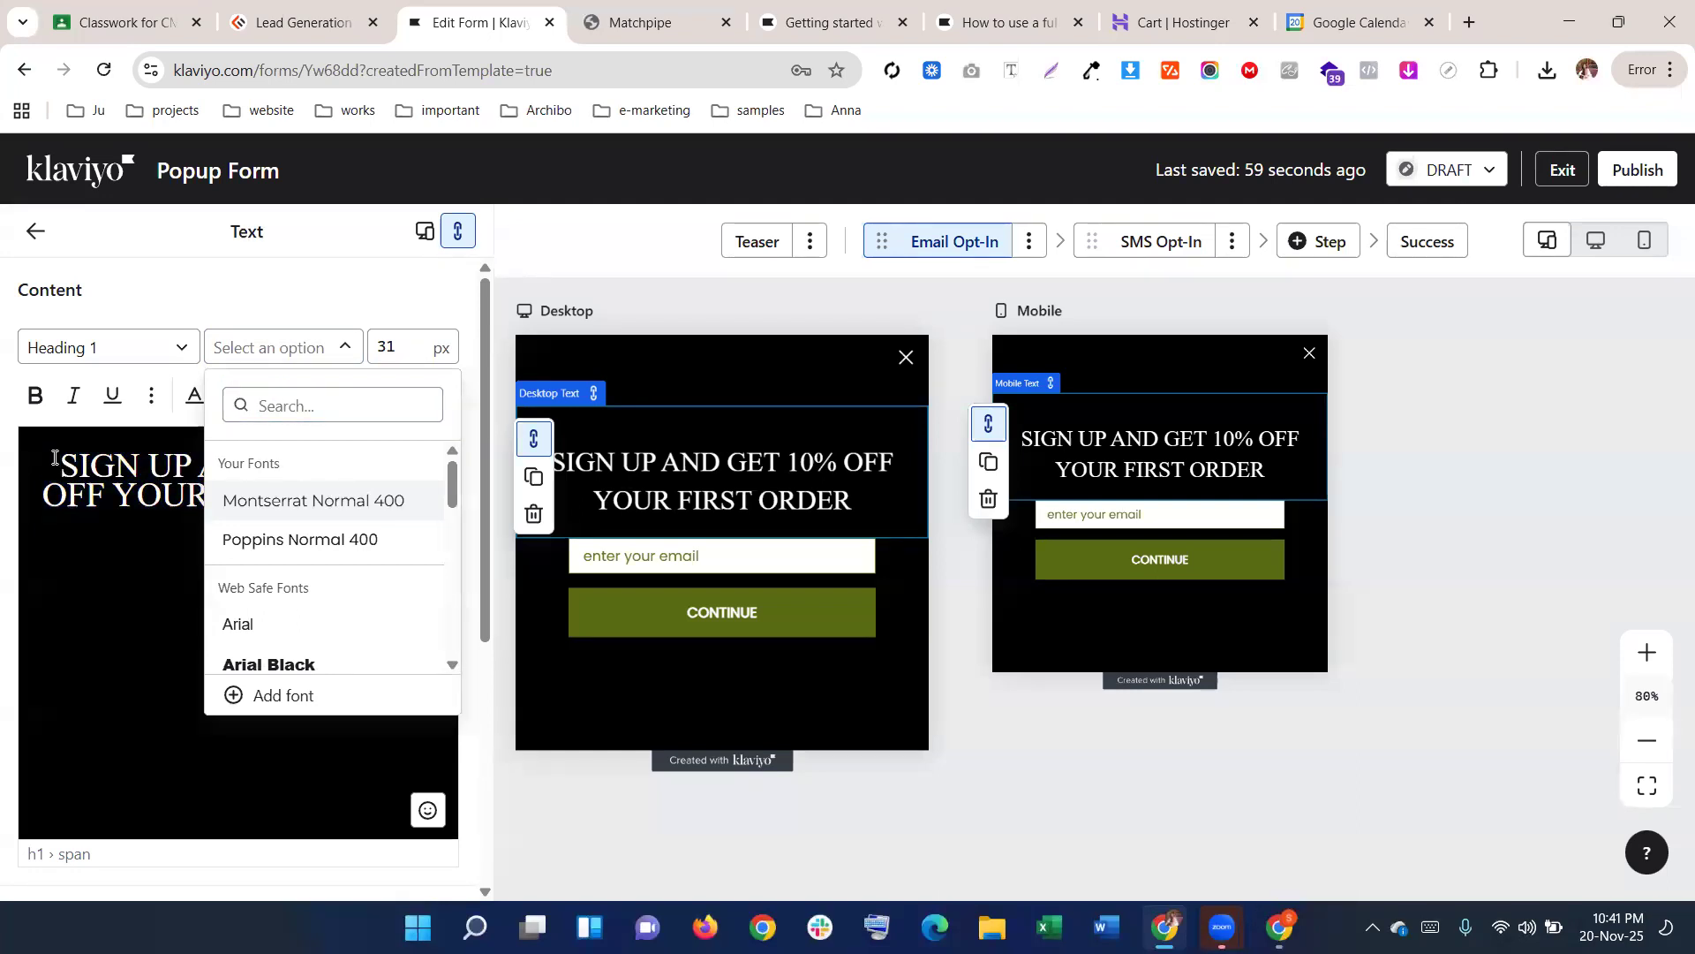
pyautogui.click(118, 514)
pyautogui.click(59, 450)
pyautogui.click(104, 539)
pyautogui.click(94, 461)
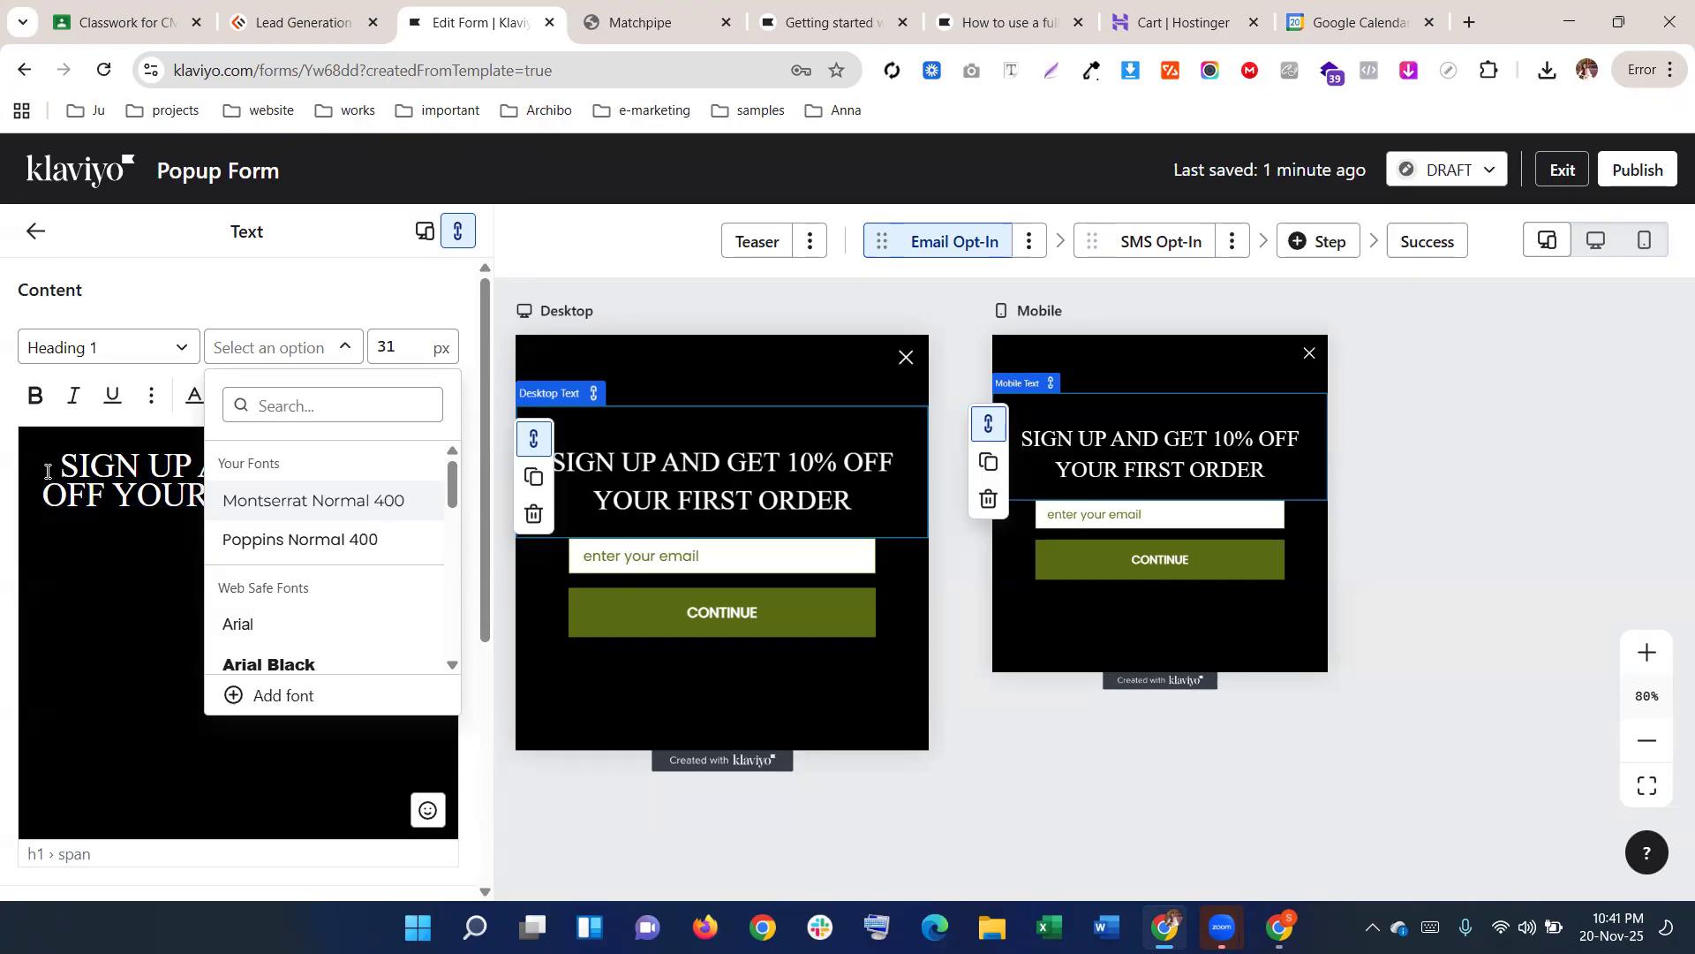
pyautogui.click(35, 231)
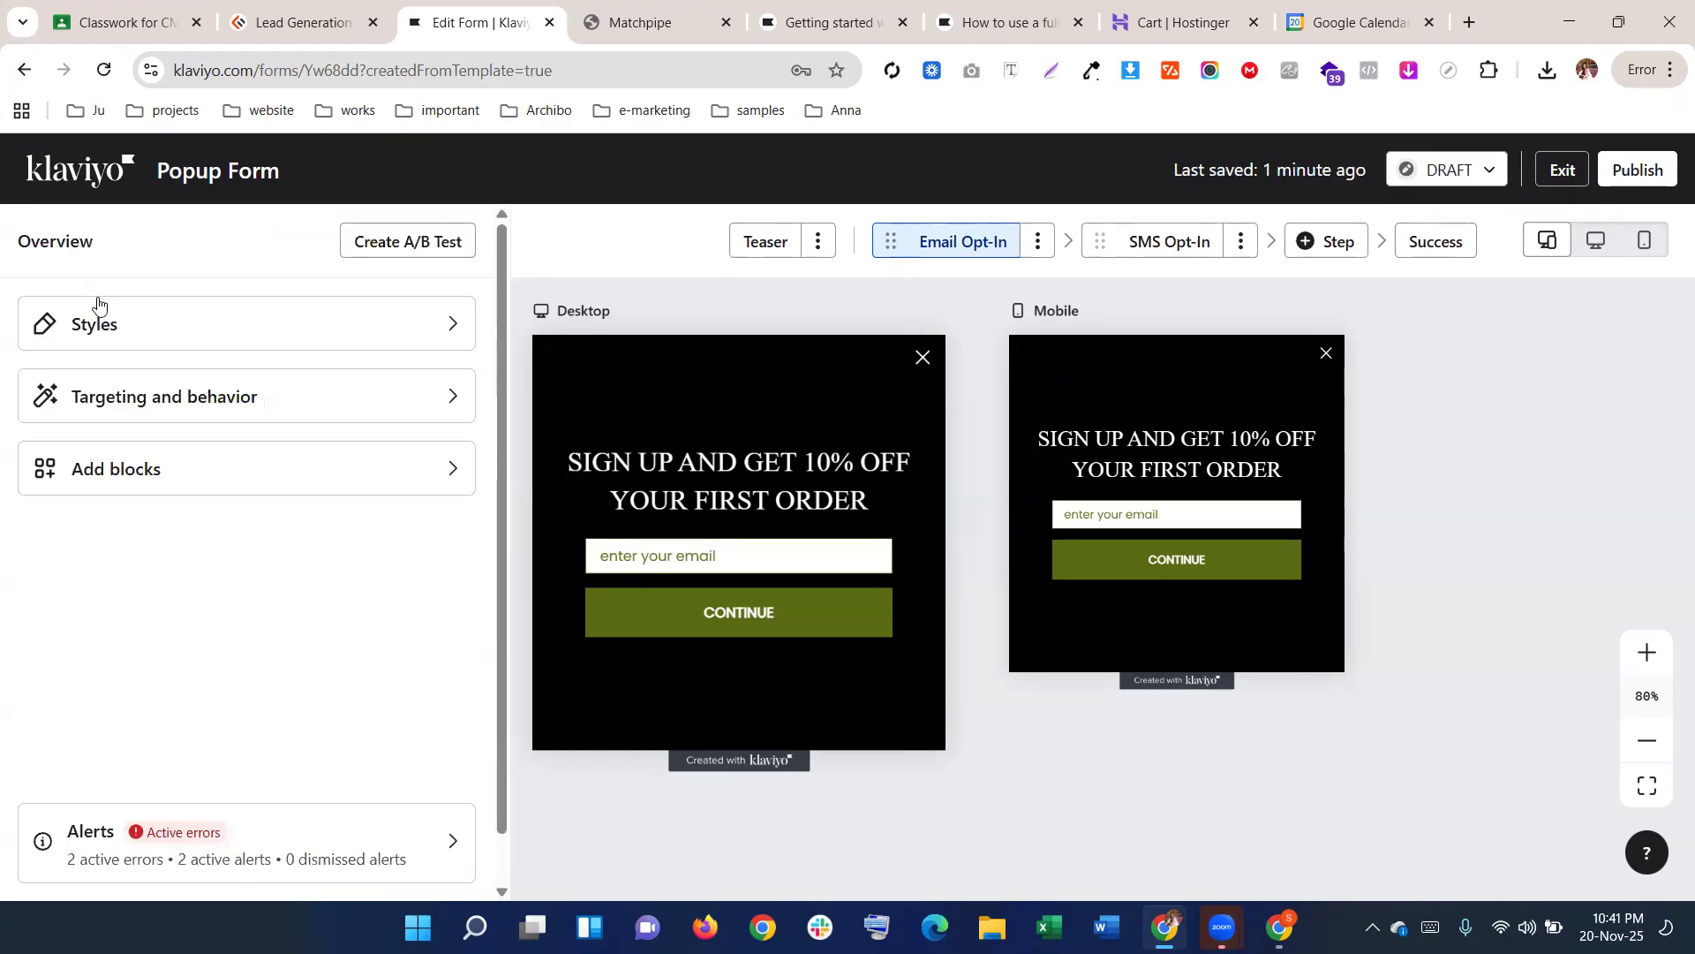
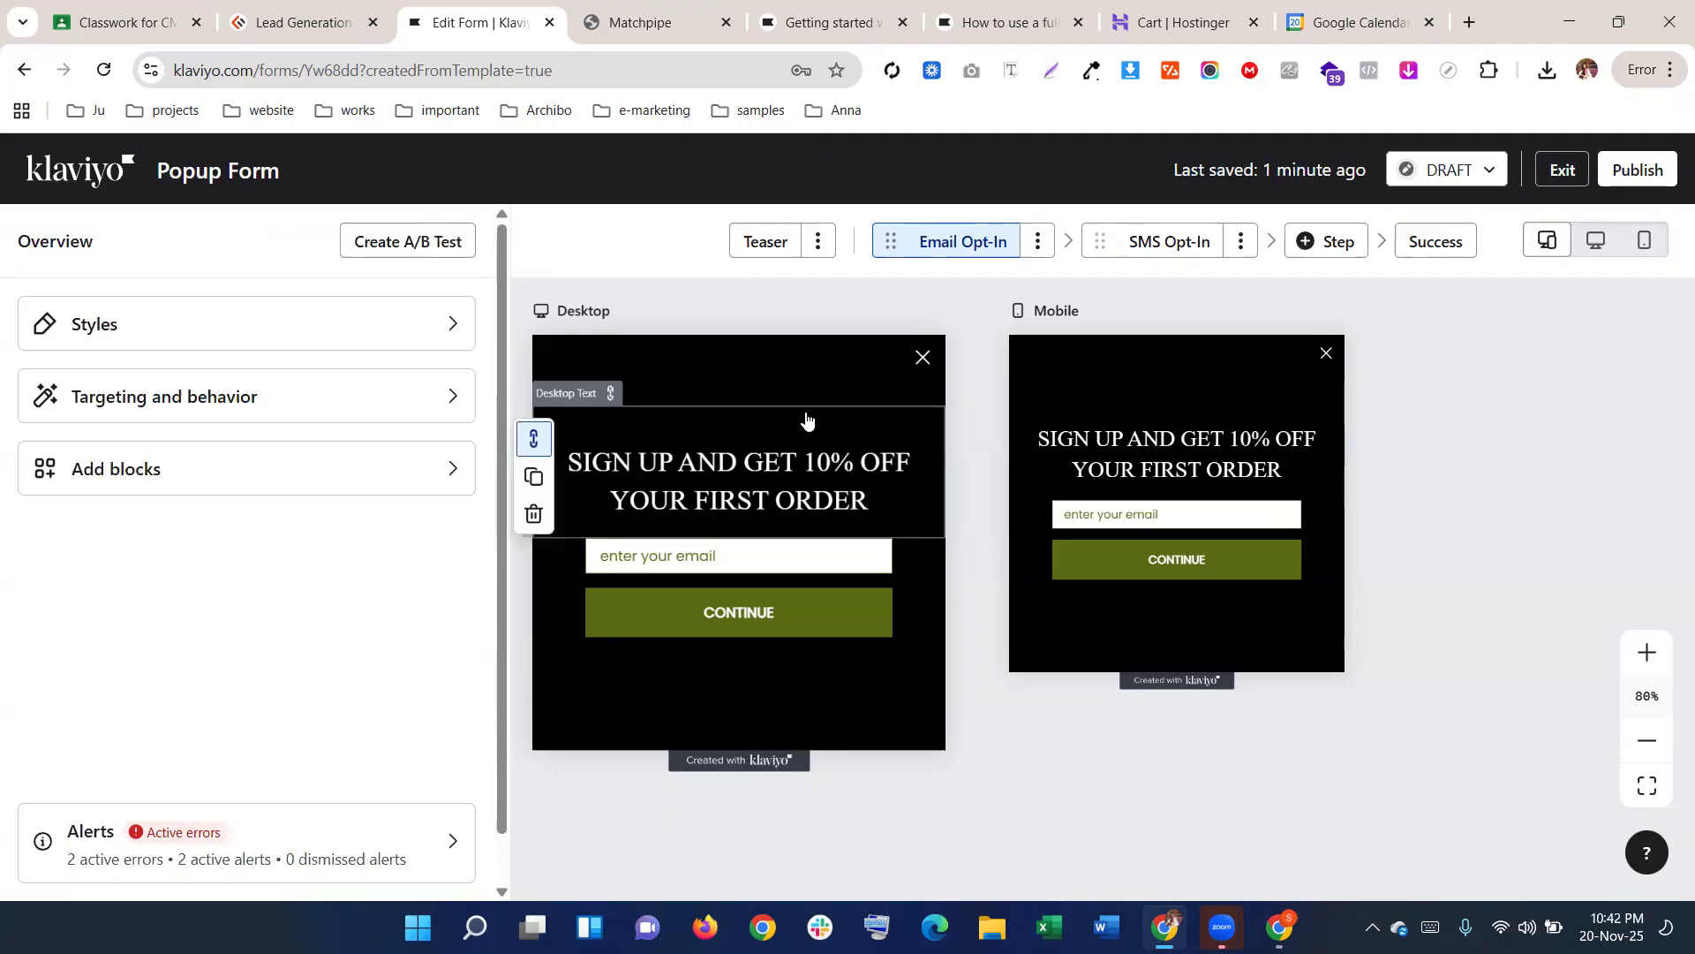
# Review the form's Heading 1 text style settings, then return to the form overview
pyautogui.click(442, 338)
pyautogui.scroll(-10, 378, 701)
pyautogui.scroll(4, 378, 701)
pyautogui.scroll(-7, 371, 666)
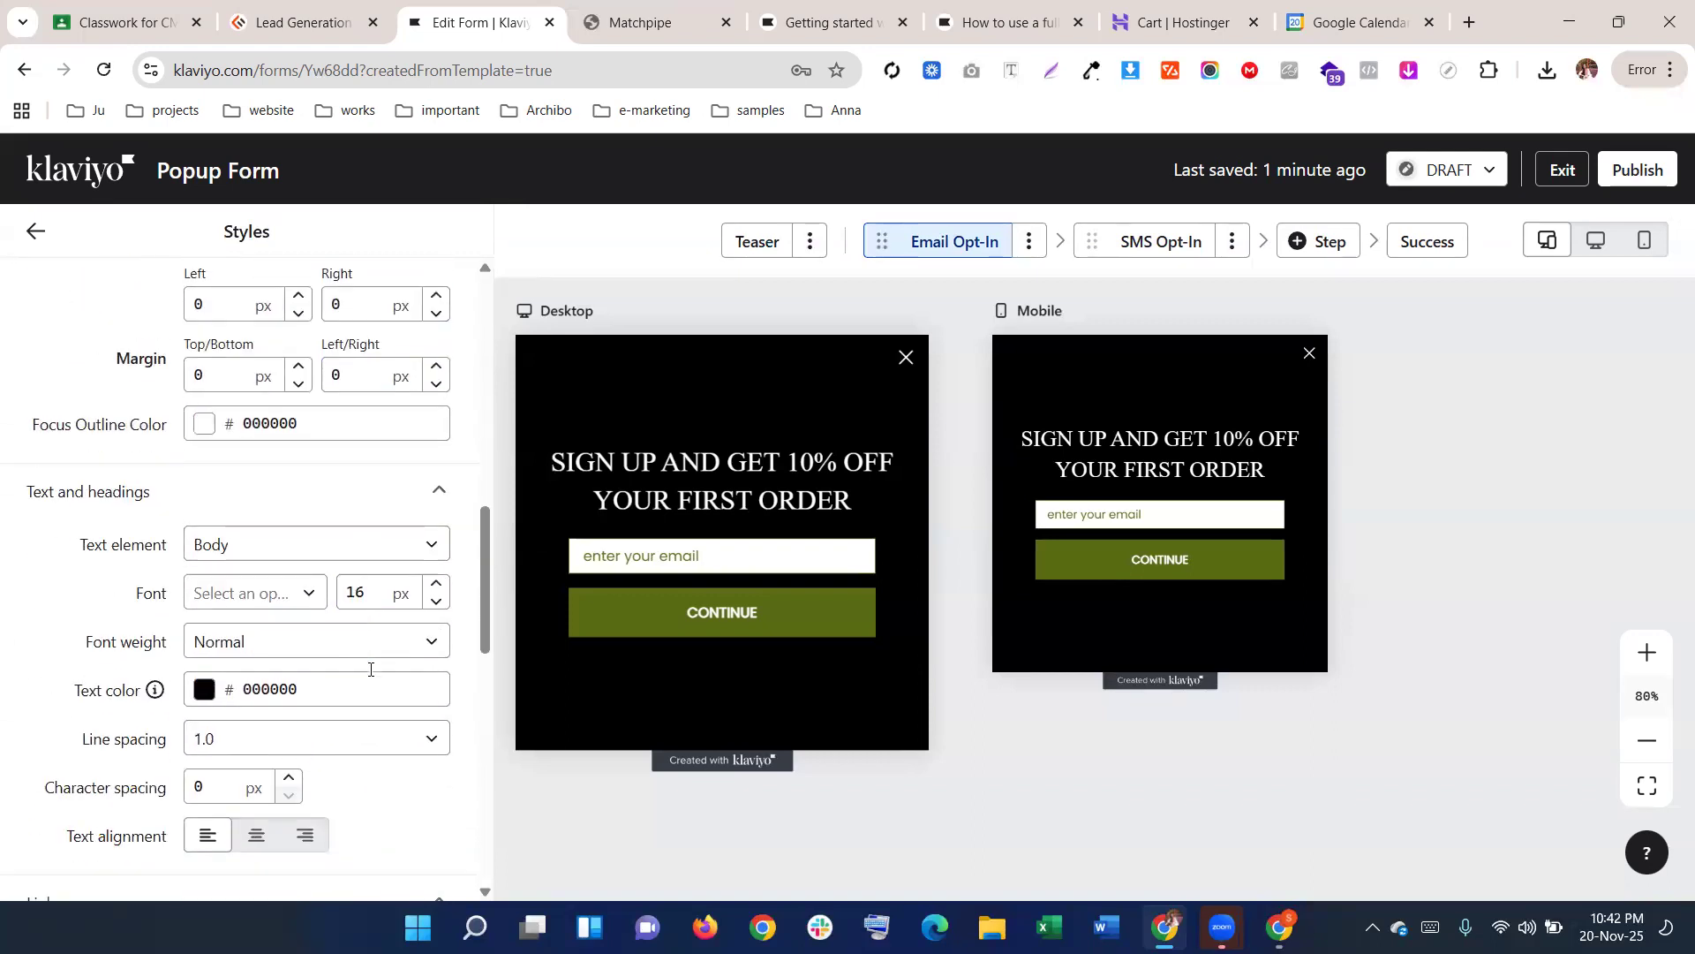
pyautogui.click(269, 340)
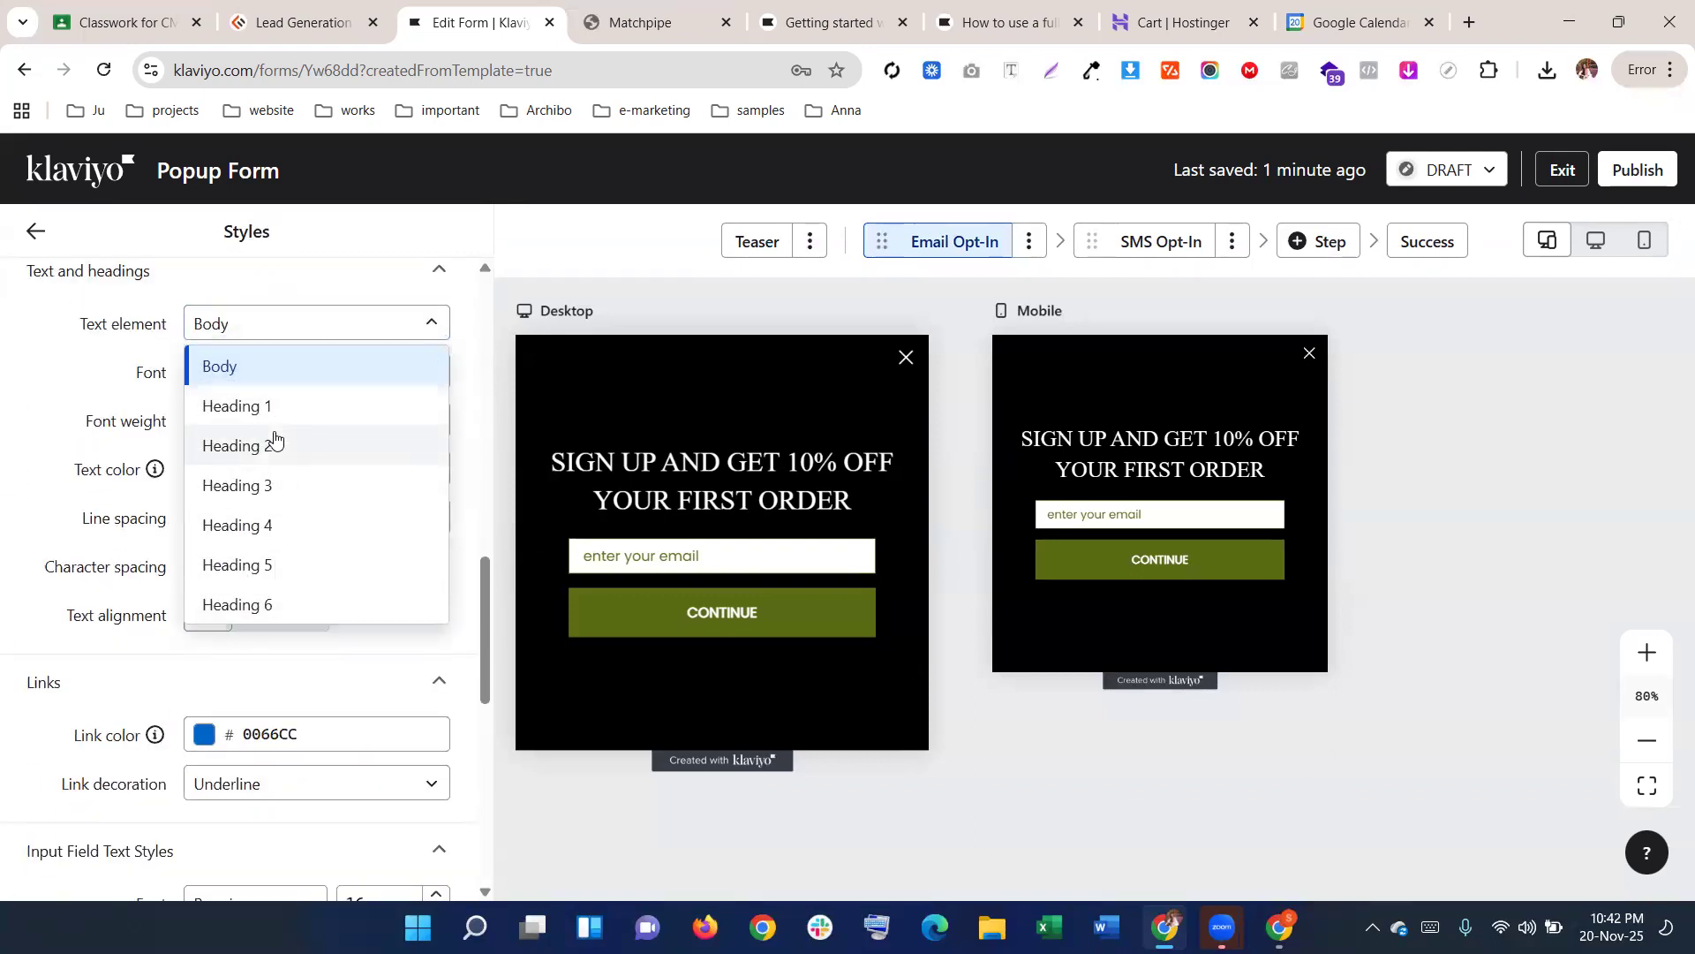
pyautogui.click(272, 404)
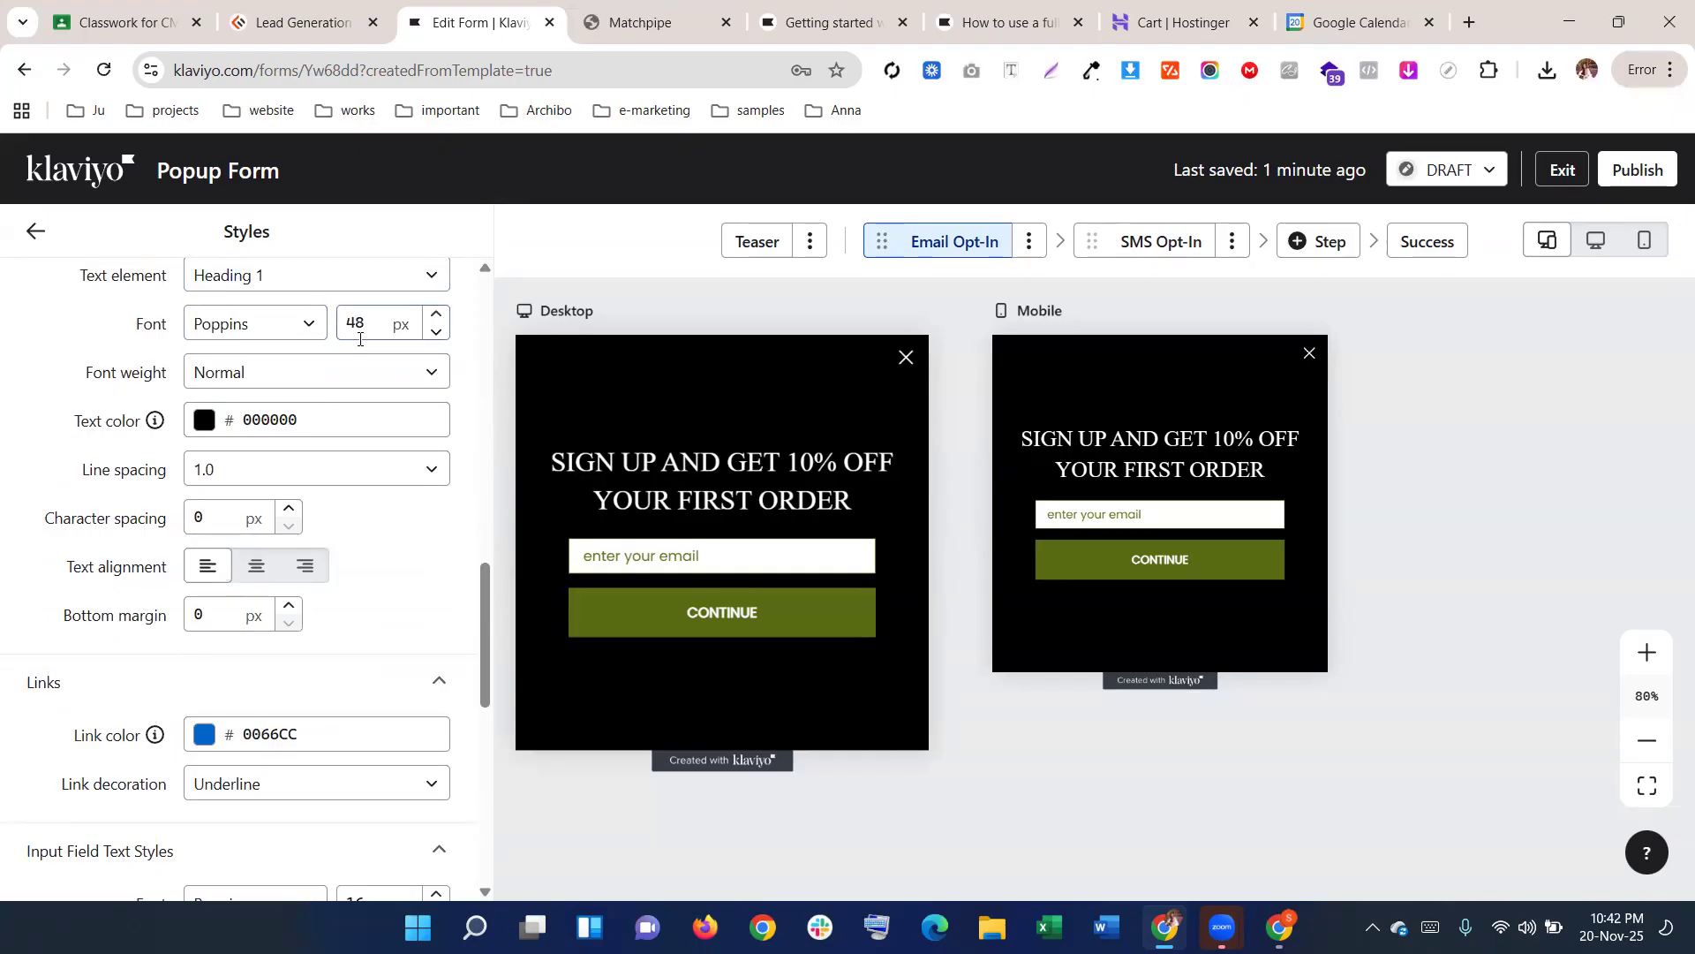
pyautogui.scroll(3, 360, 339)
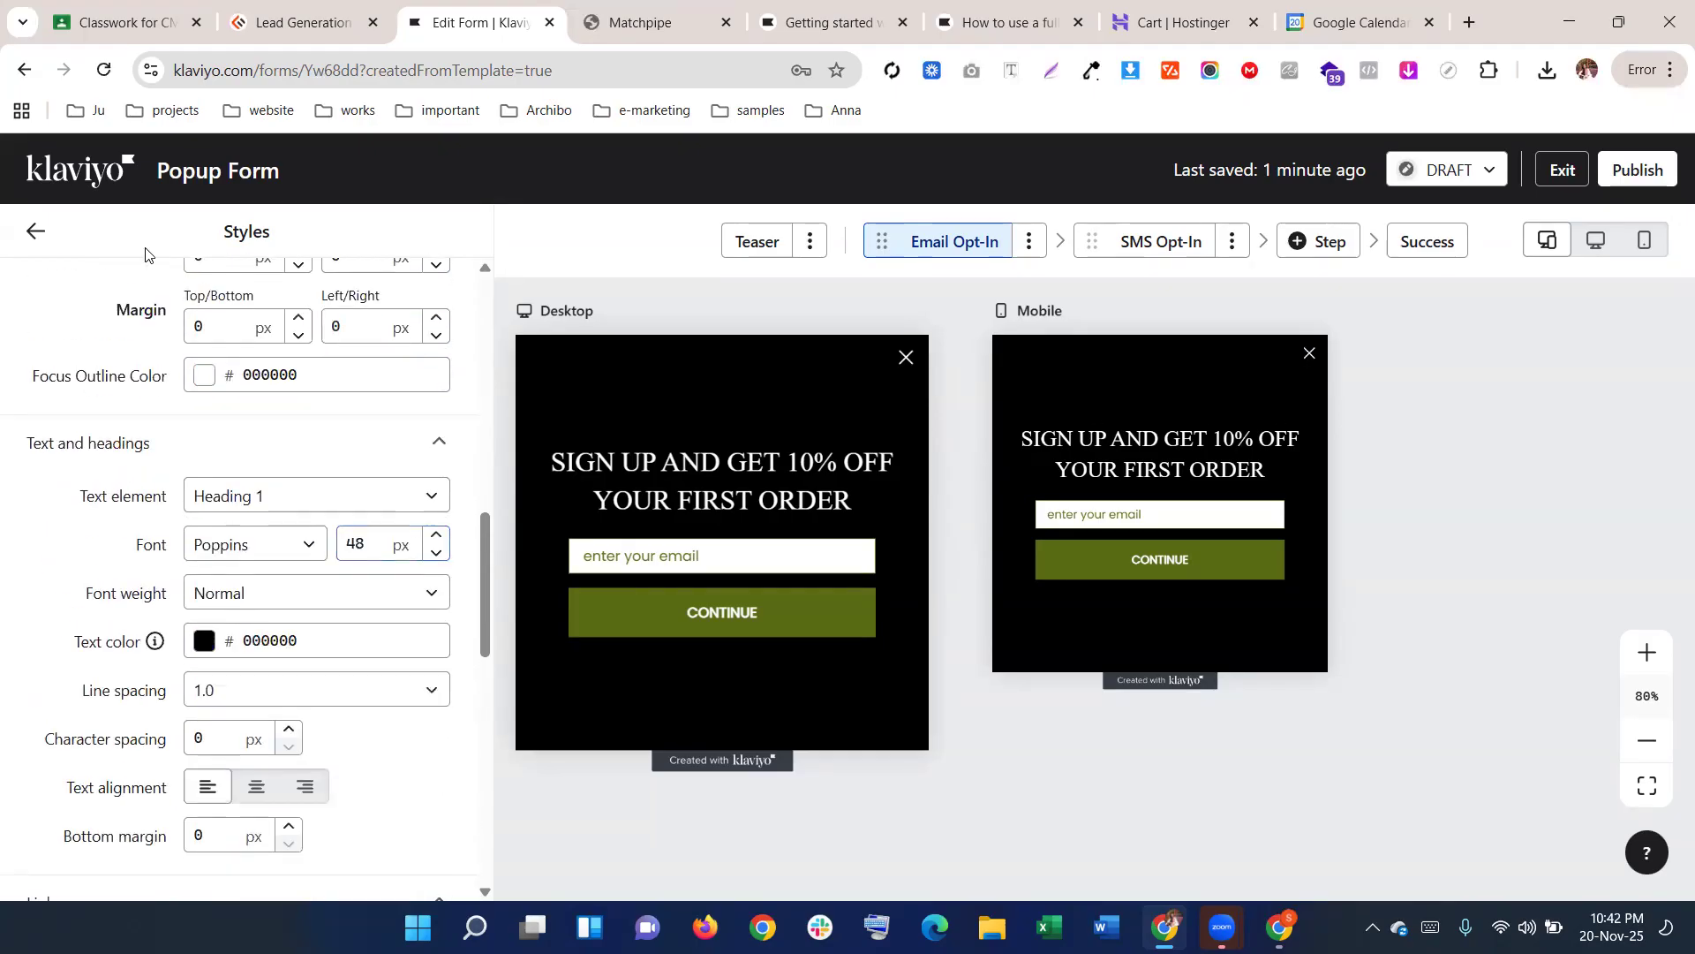
pyautogui.click(36, 232)
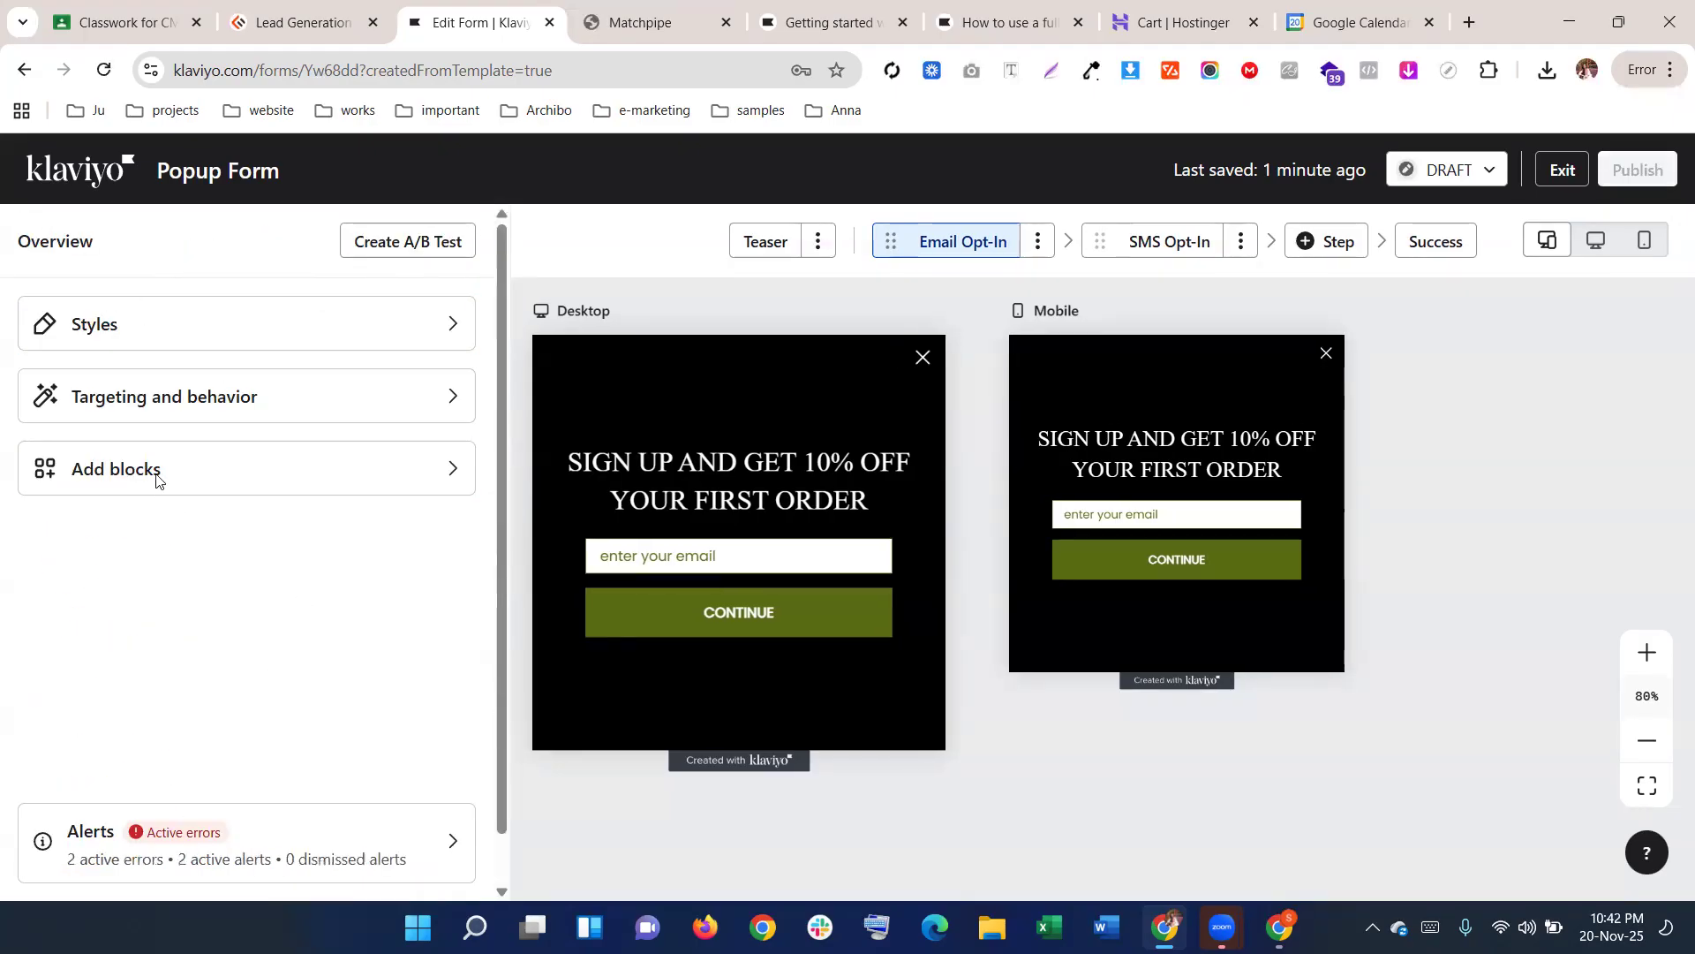
# Drop a Text block above the headline, clear its placeholder, and set it to Heading 1
pyautogui.click(181, 484)
pyautogui.moveTo(81, 379); pyautogui.dragTo(791, 433)
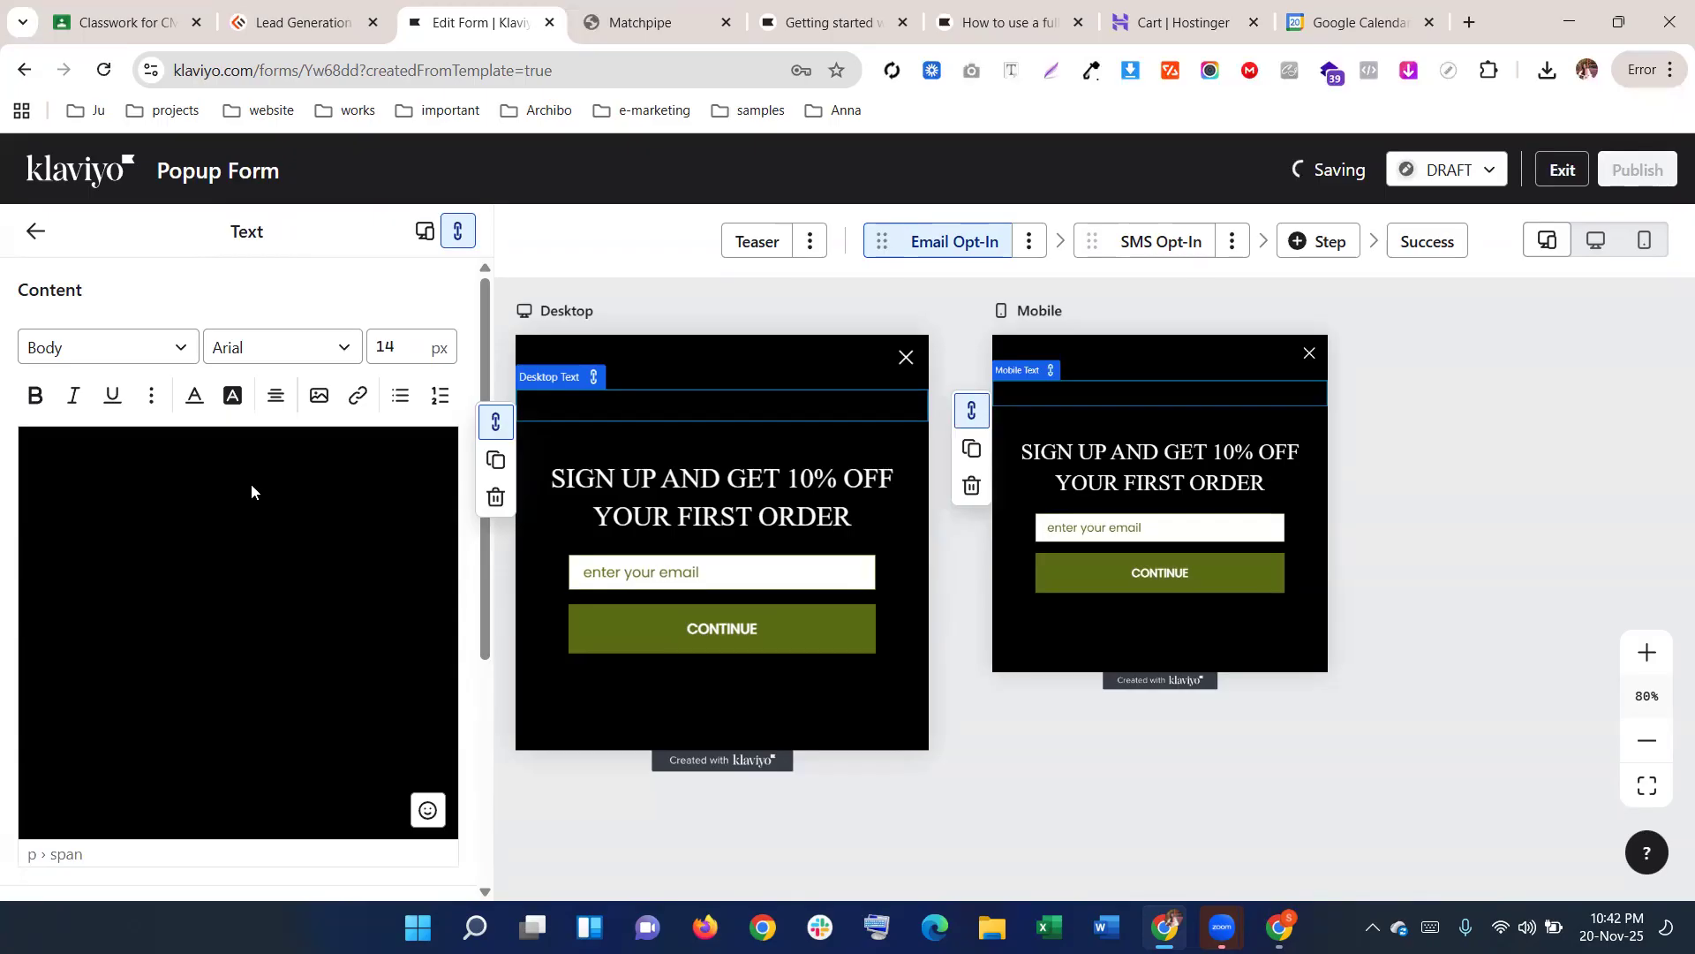
pyautogui.press('BackSpace')
pyautogui.click(48, 349)
pyautogui.click(70, 432)
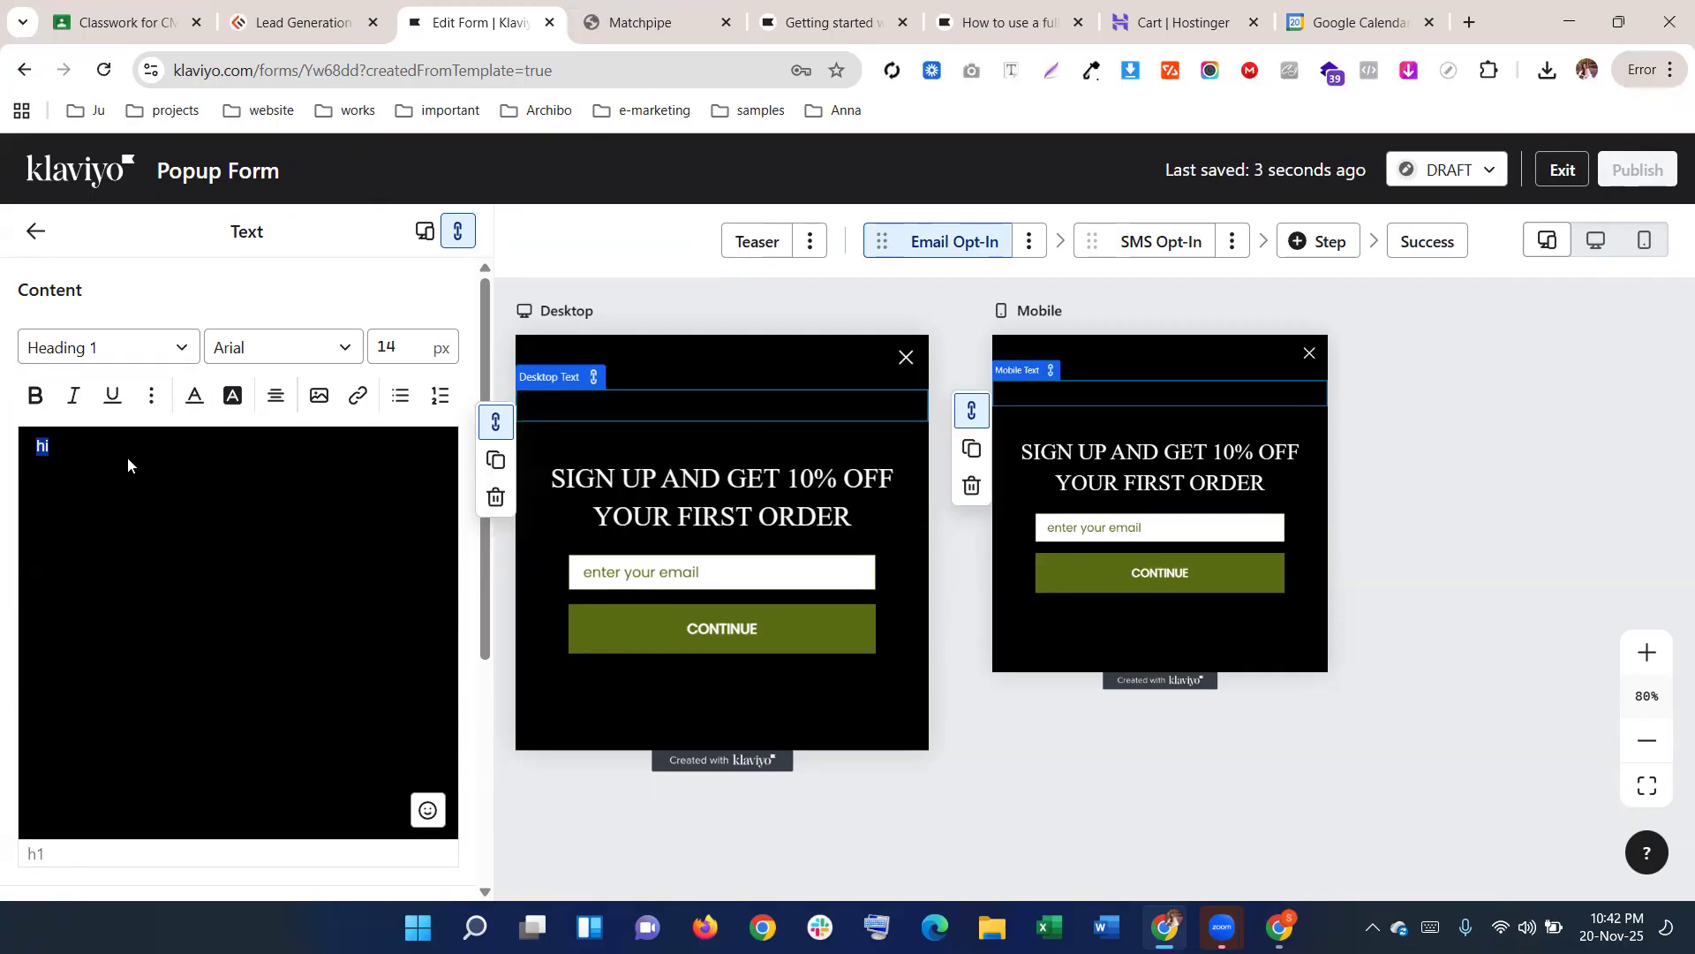
pyautogui.click(91, 349)
pyautogui.click(88, 426)
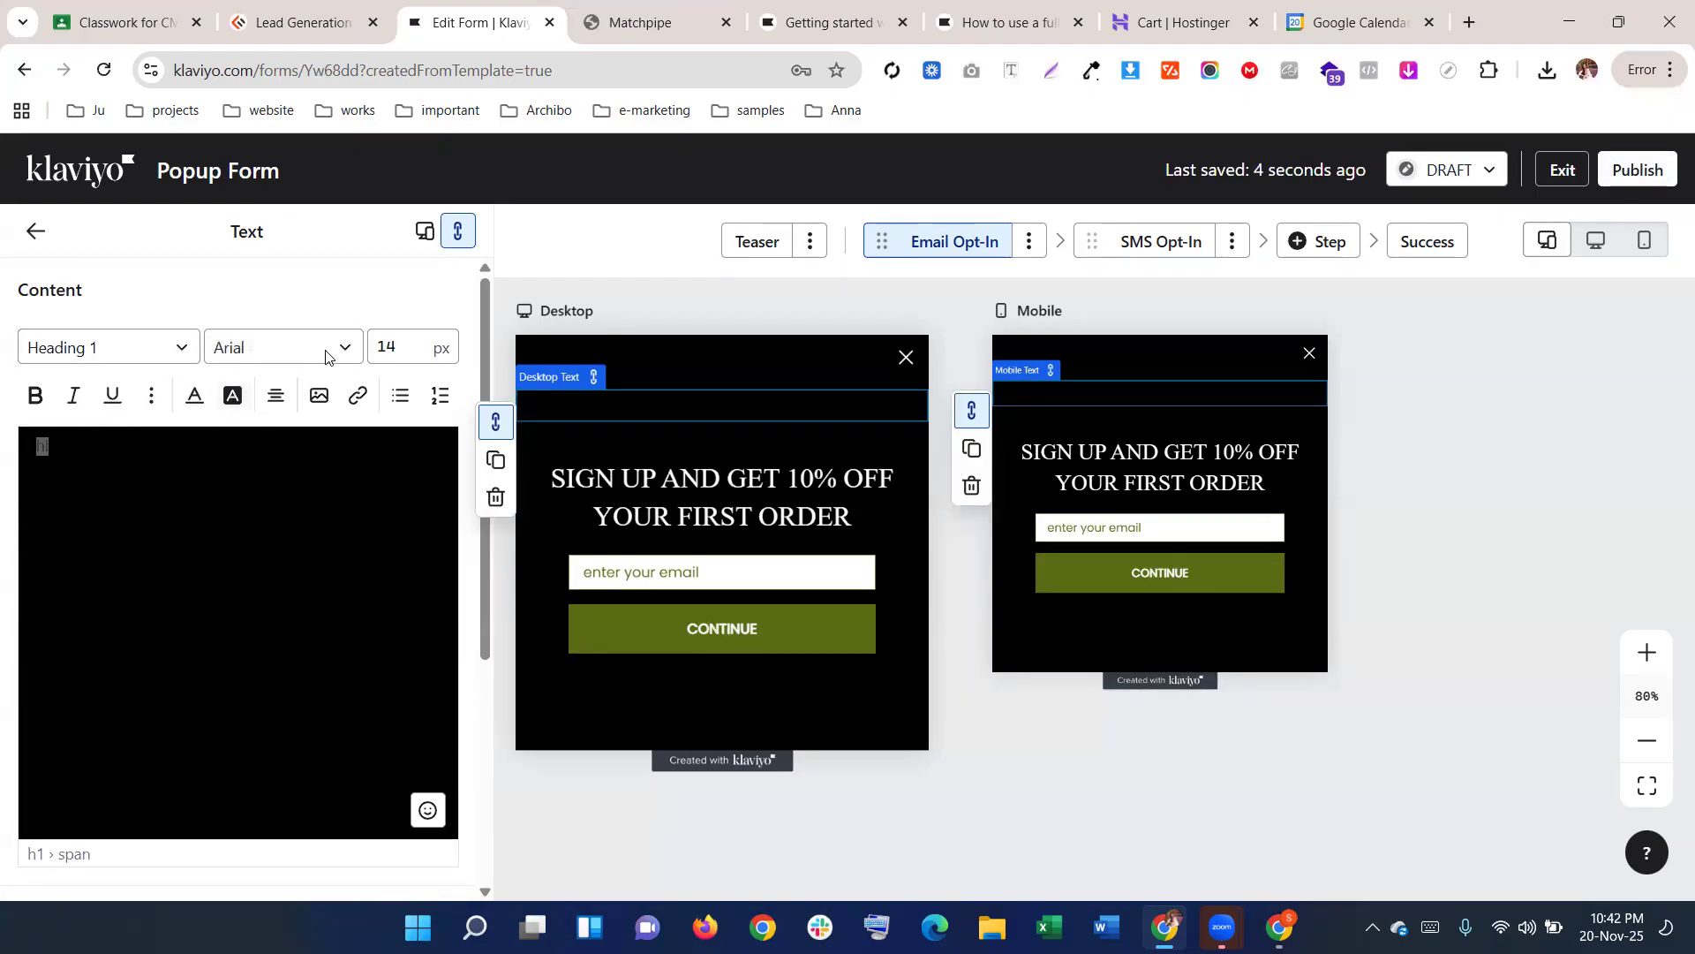
pyautogui.click(256, 348)
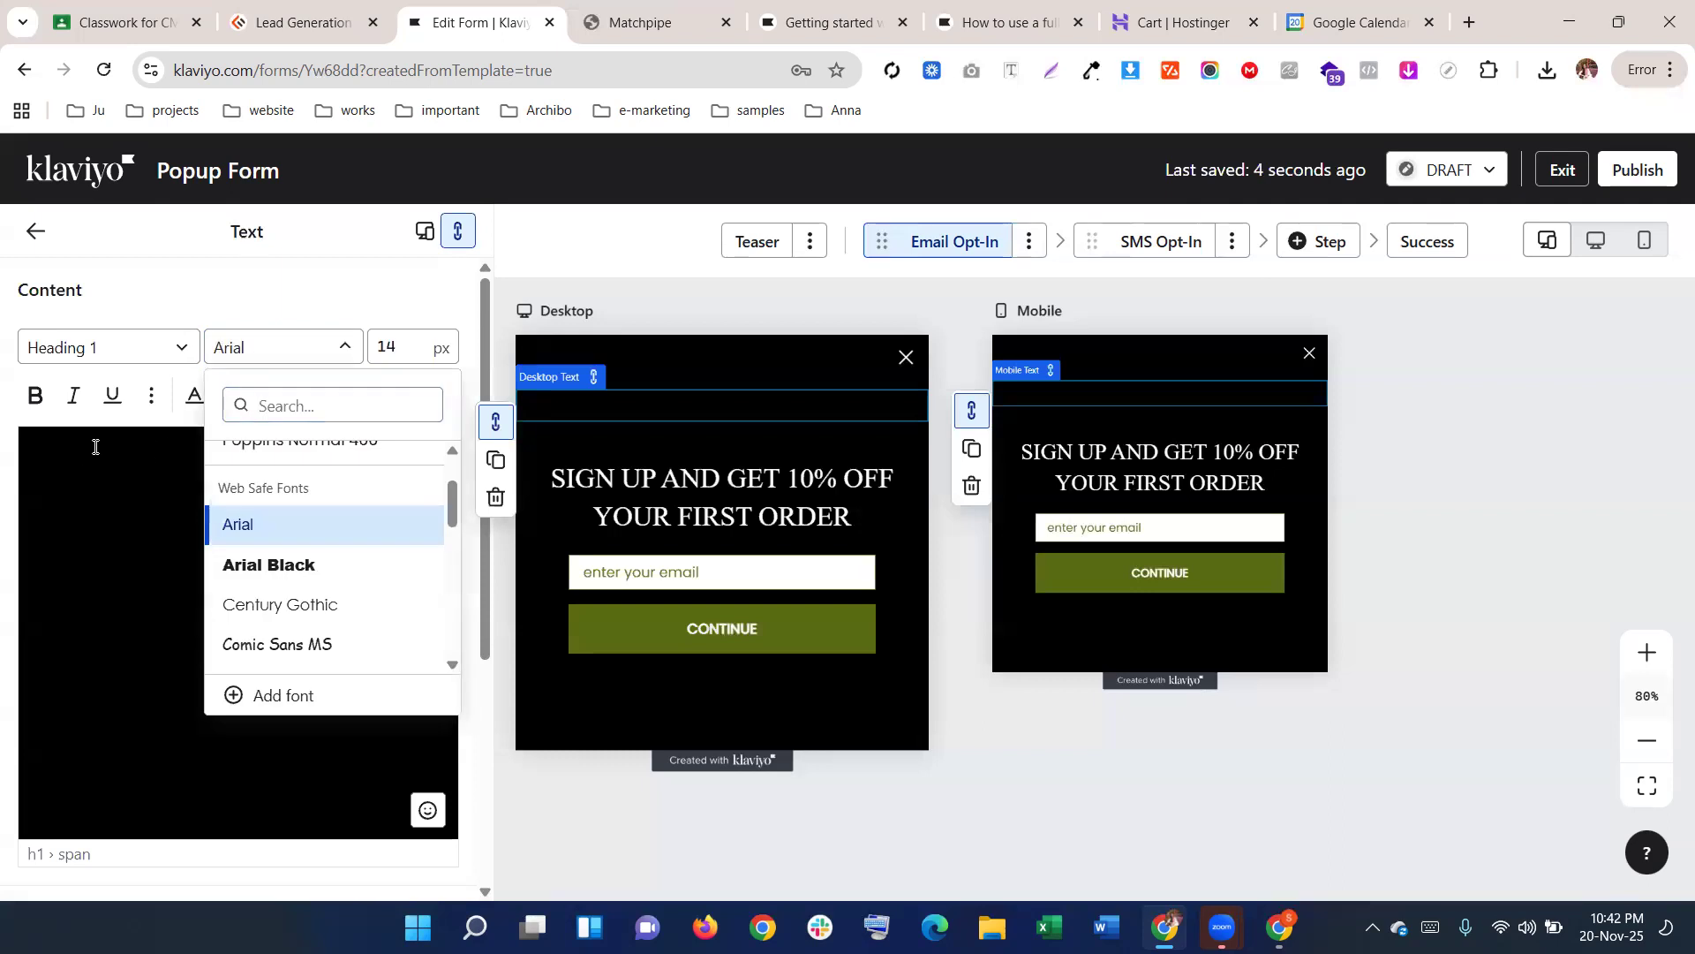
pyautogui.click(37, 234)
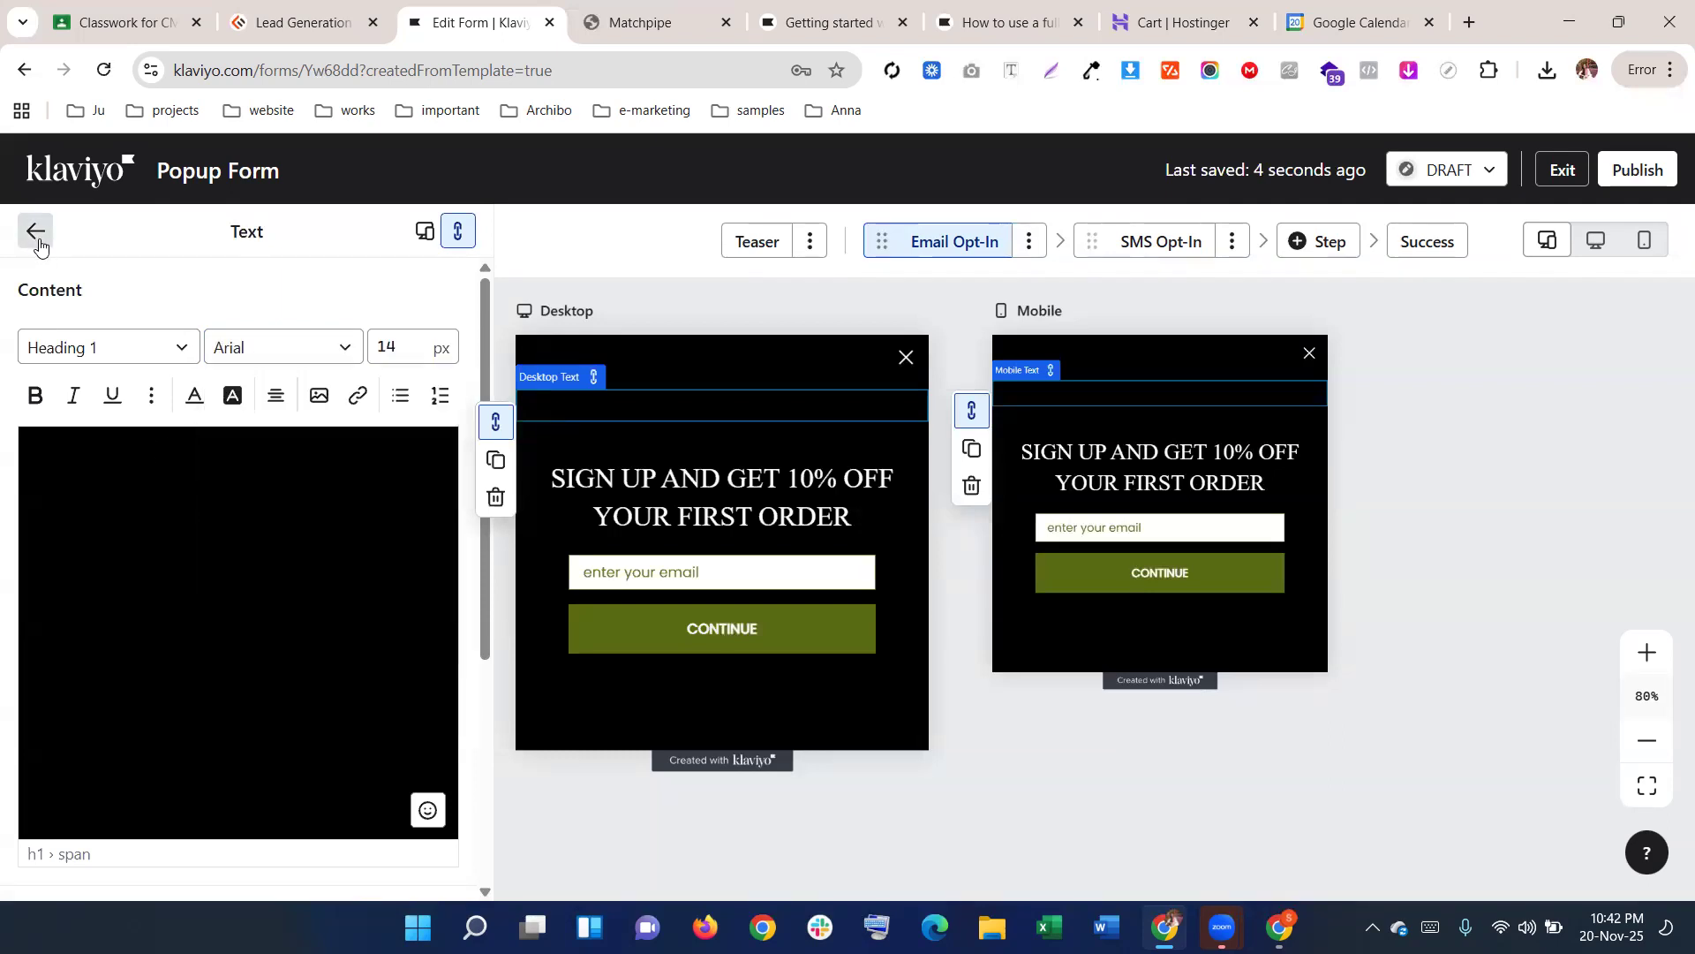
# Select the empty block and the headline, highlighting the full headline text, then return to the overview
pyautogui.click(696, 405)
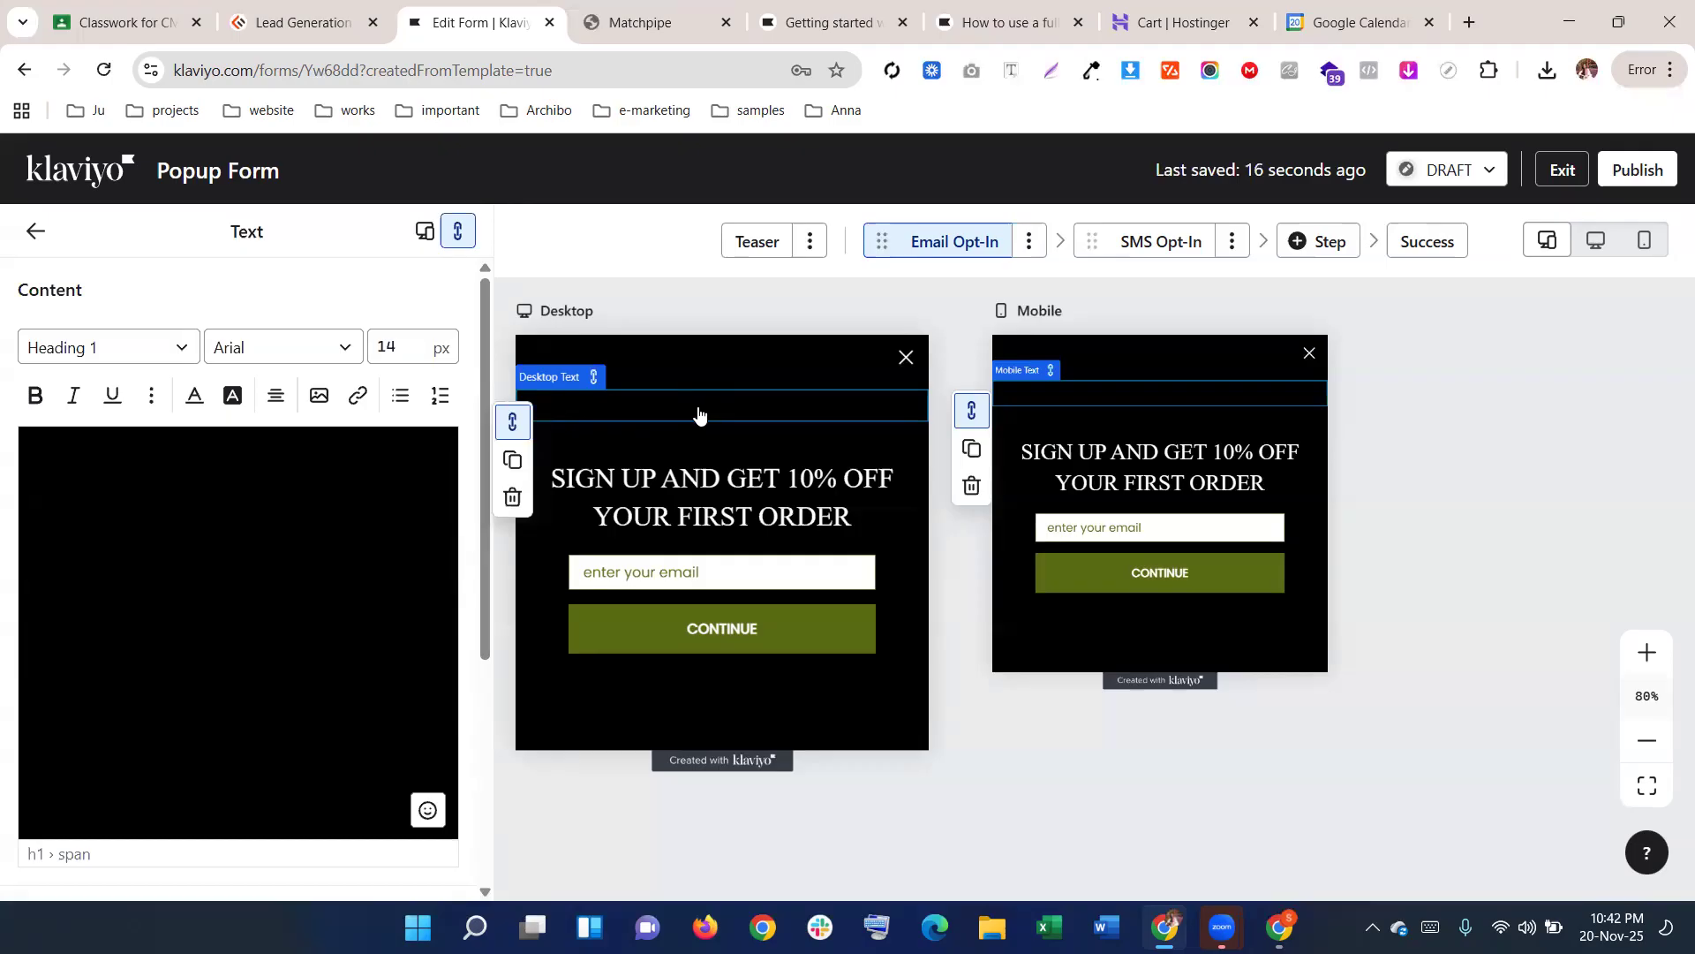
pyautogui.click(688, 478)
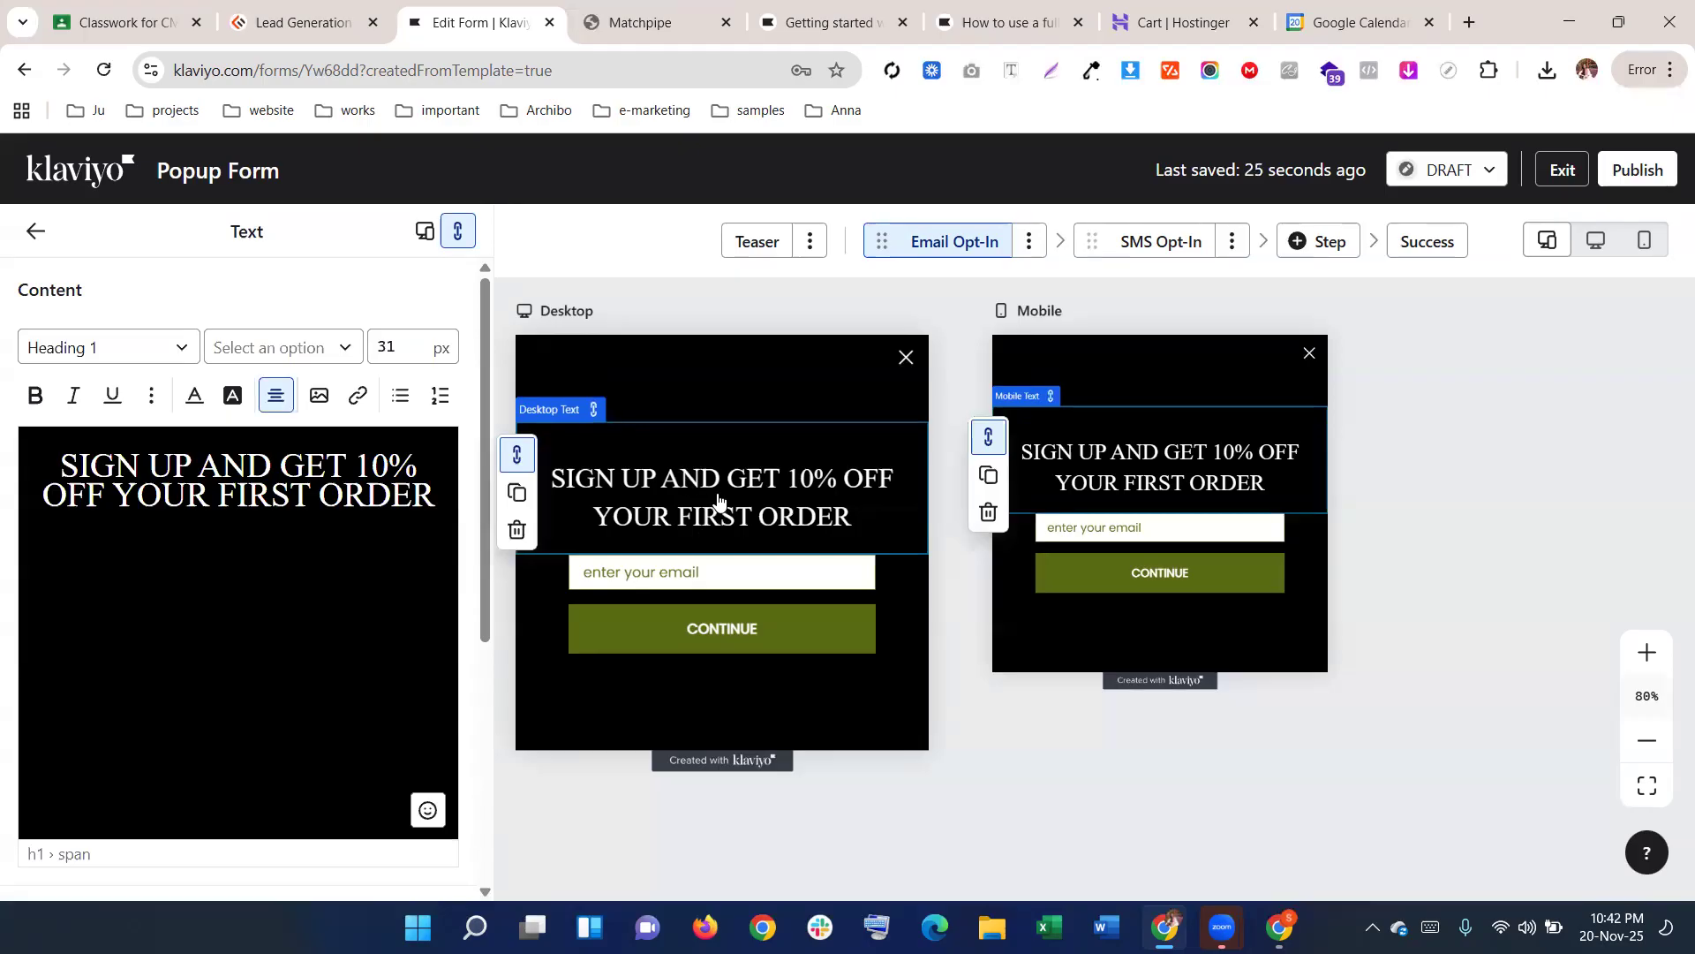
pyautogui.moveTo(437, 499); pyautogui.dragTo(60, 432)
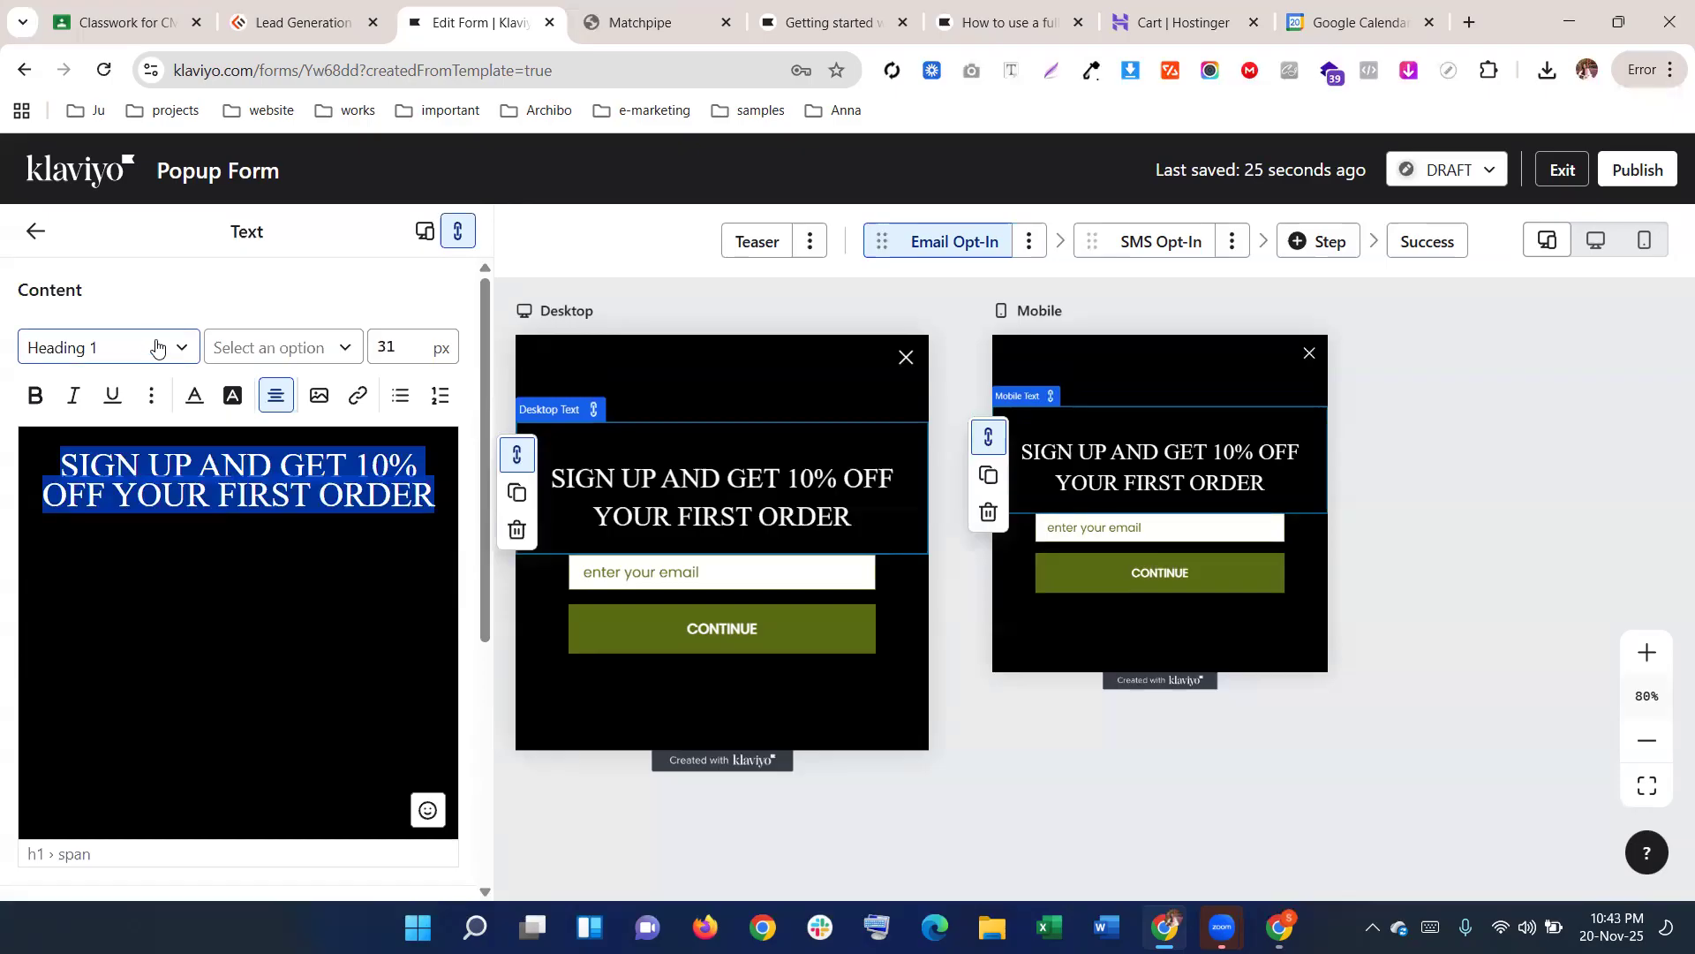
pyautogui.moveTo(435, 499); pyautogui.dragTo(50, 437)
pyautogui.click(35, 230)
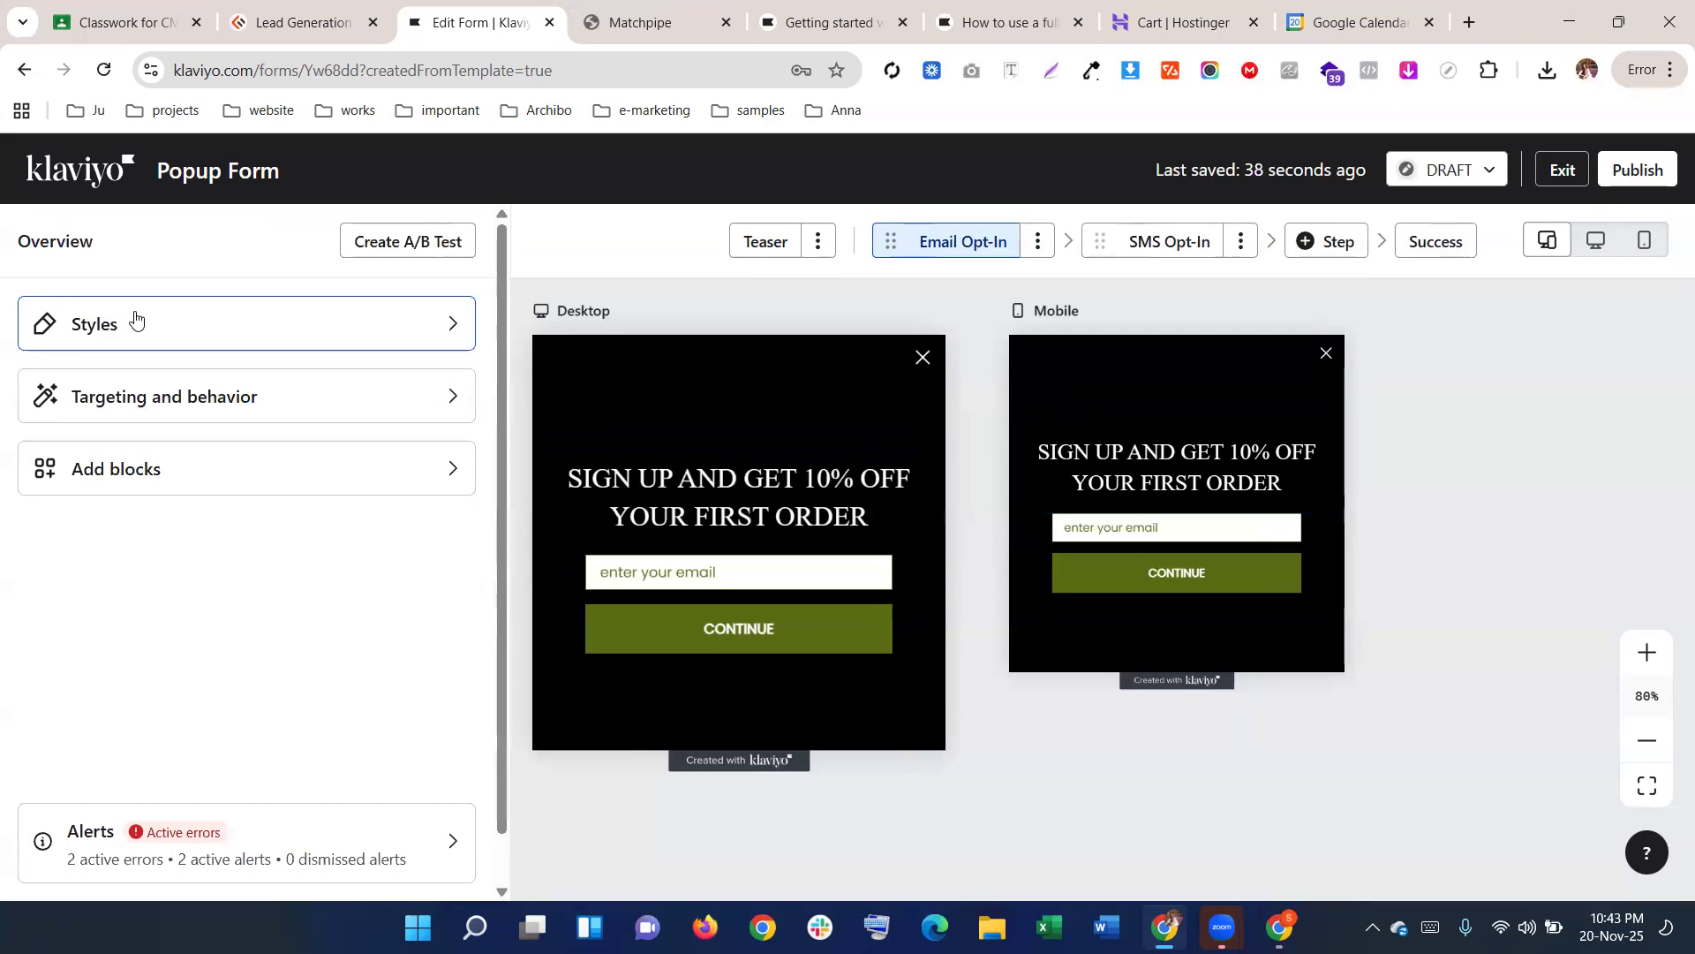
# Inspect the headline text and the CONTINUE button's settings
pyautogui.click(135, 323)
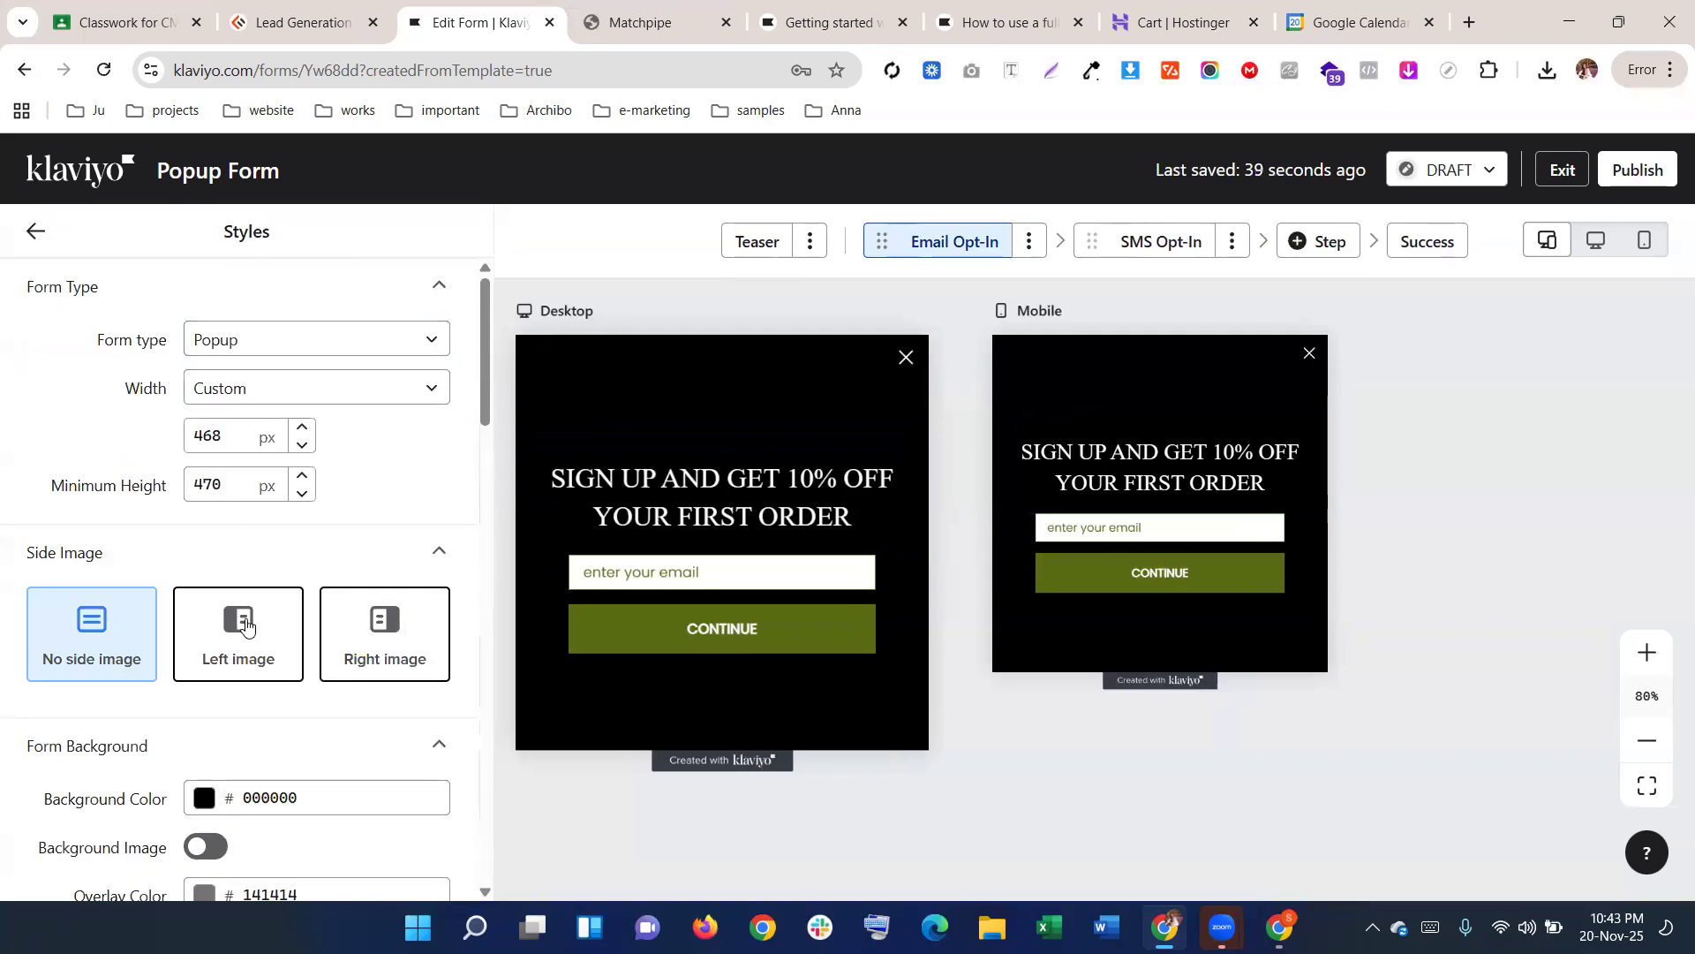
pyautogui.click(651, 501)
pyautogui.moveTo(430, 492); pyautogui.dragTo(37, 441)
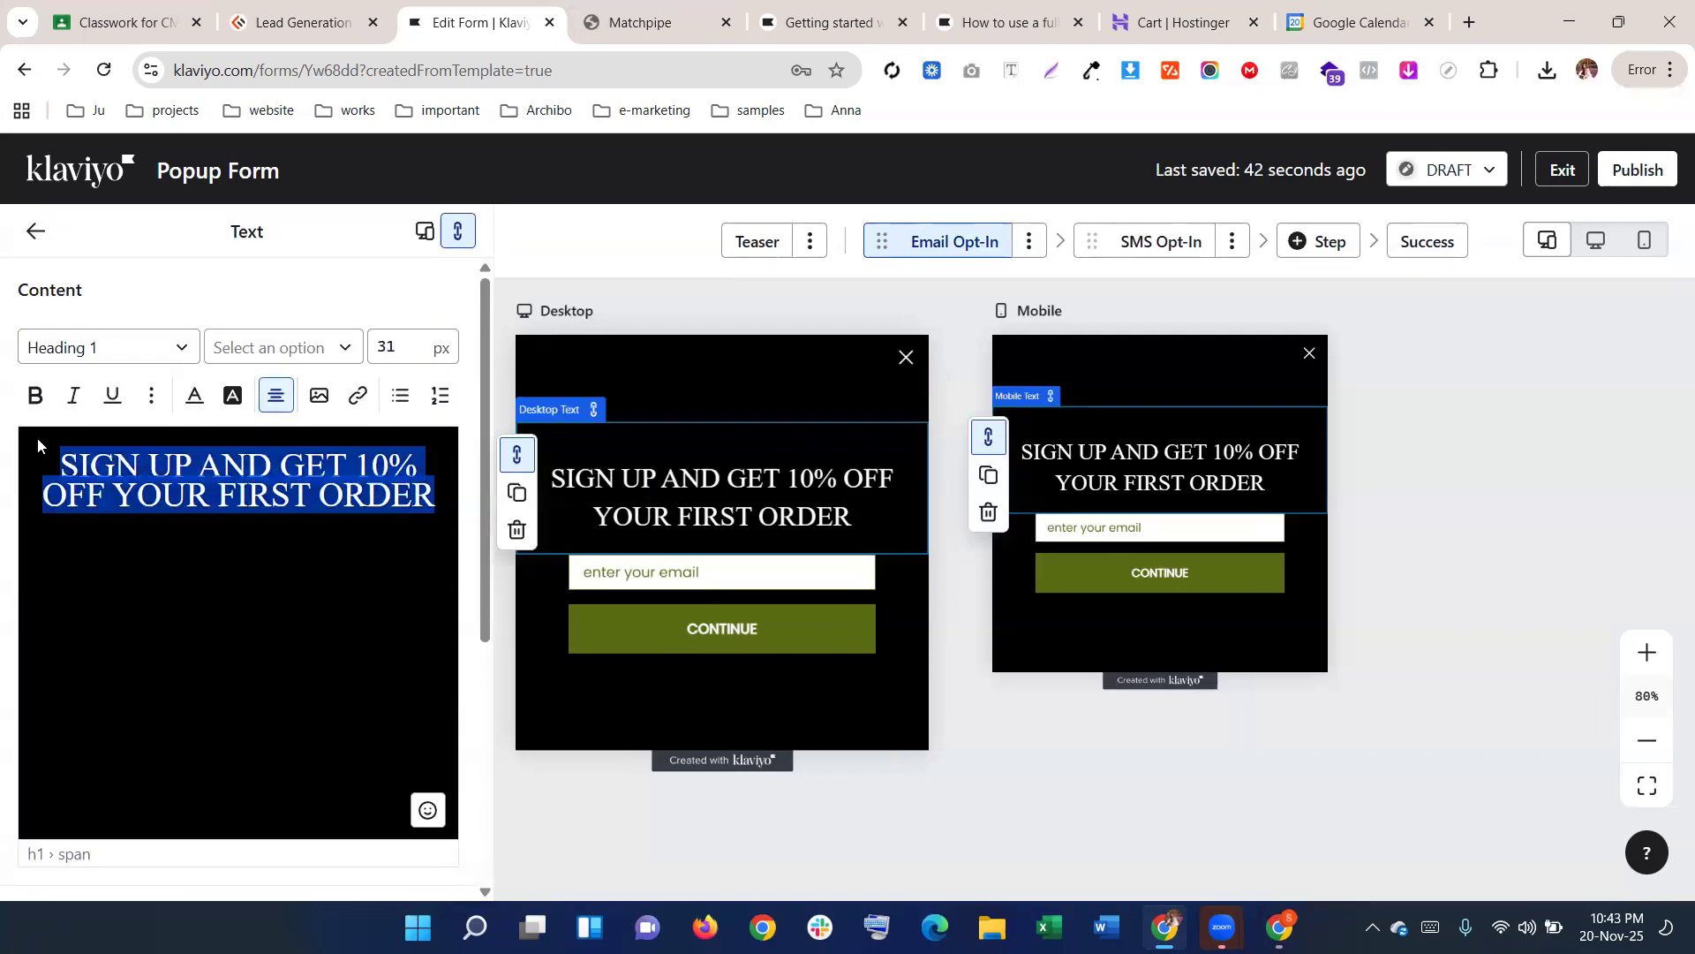
pyautogui.click(693, 631)
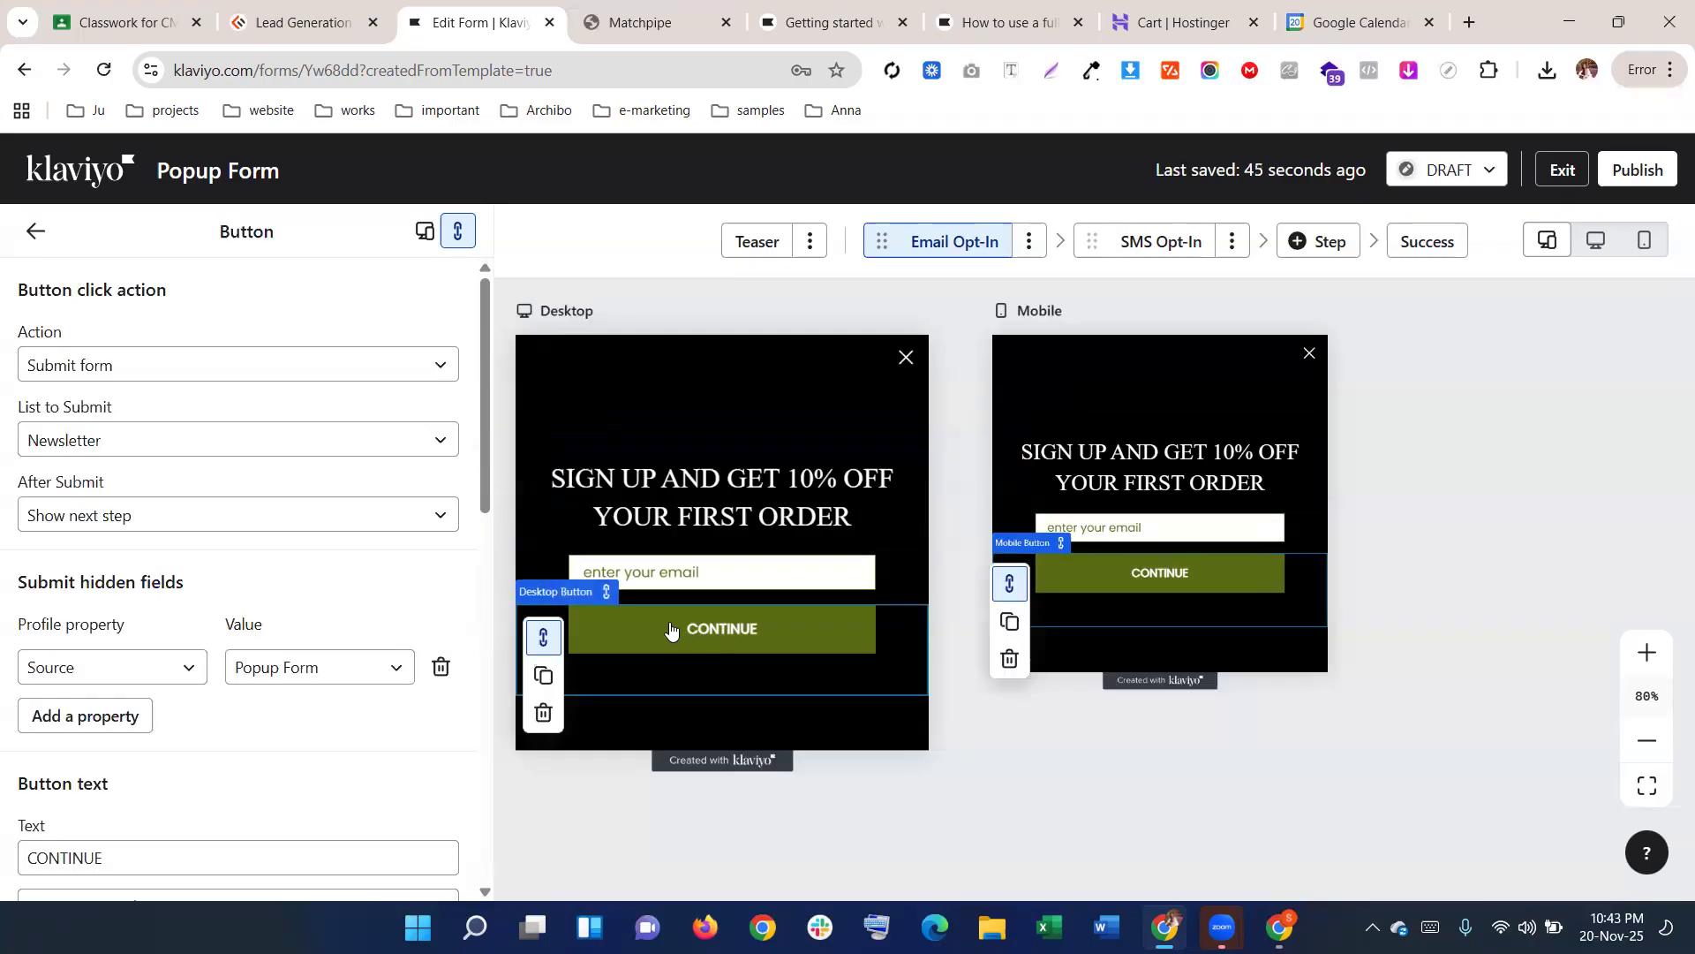
pyautogui.click(729, 477)
# Try Heading 1, then Heading 2, and finally Body style on the empty text block
pyautogui.click(706, 406)
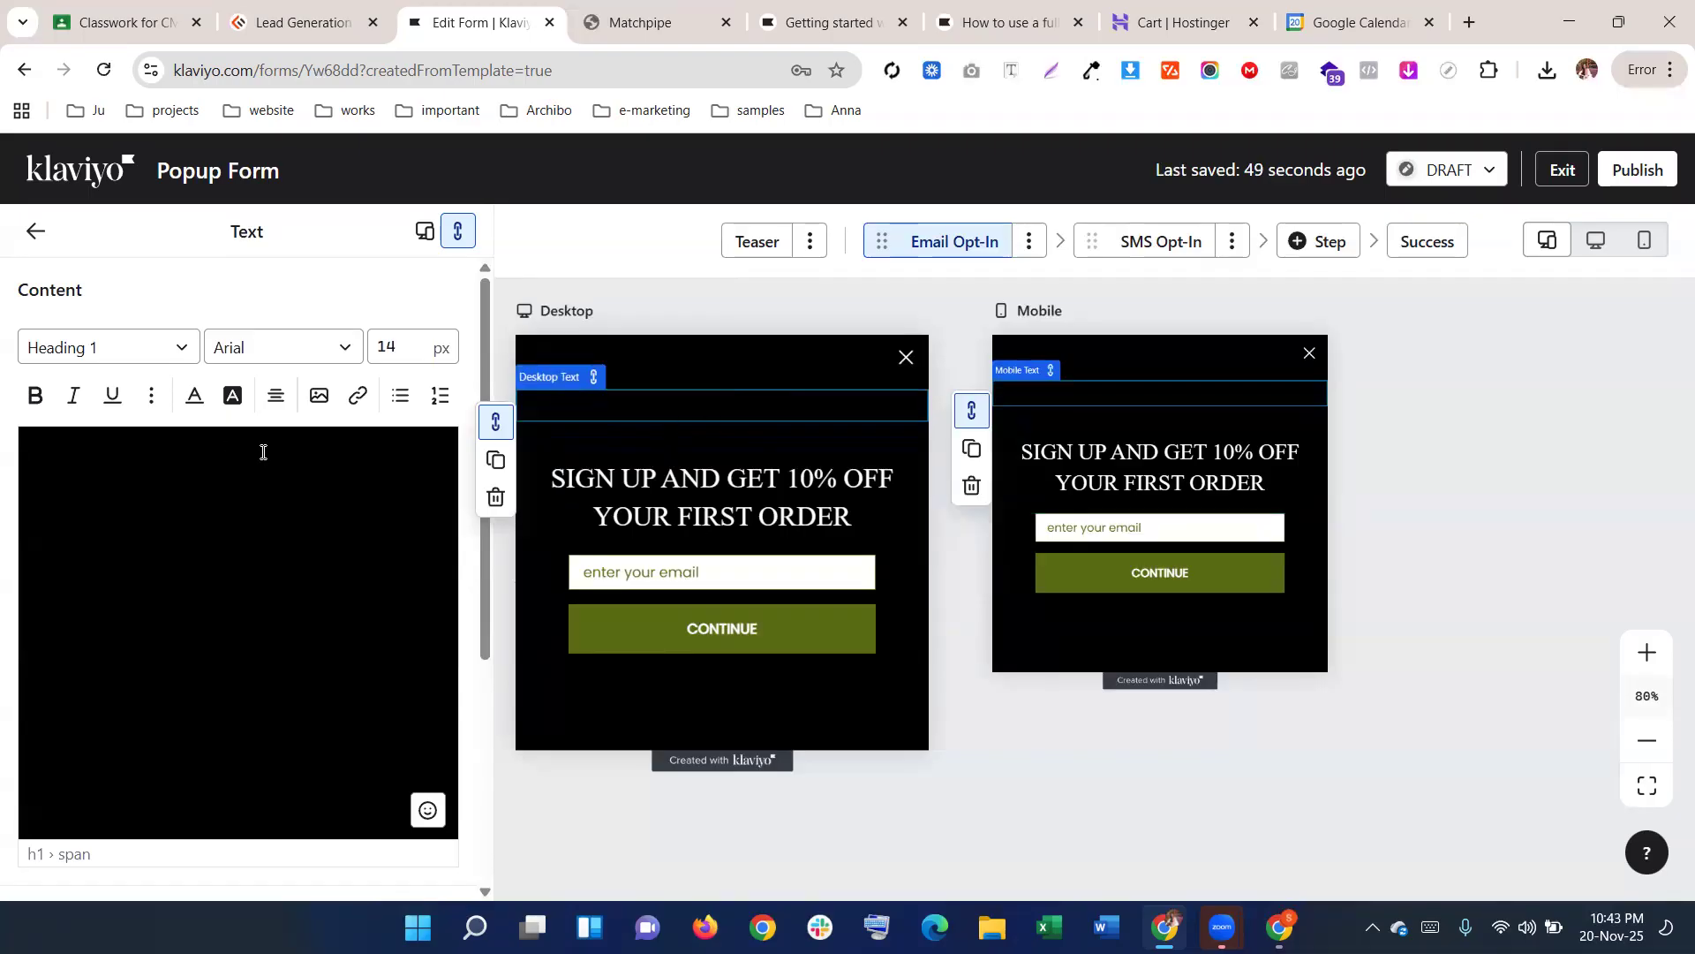
pyautogui.click(84, 347)
pyautogui.click(91, 448)
pyautogui.click(126, 347)
pyautogui.click(120, 467)
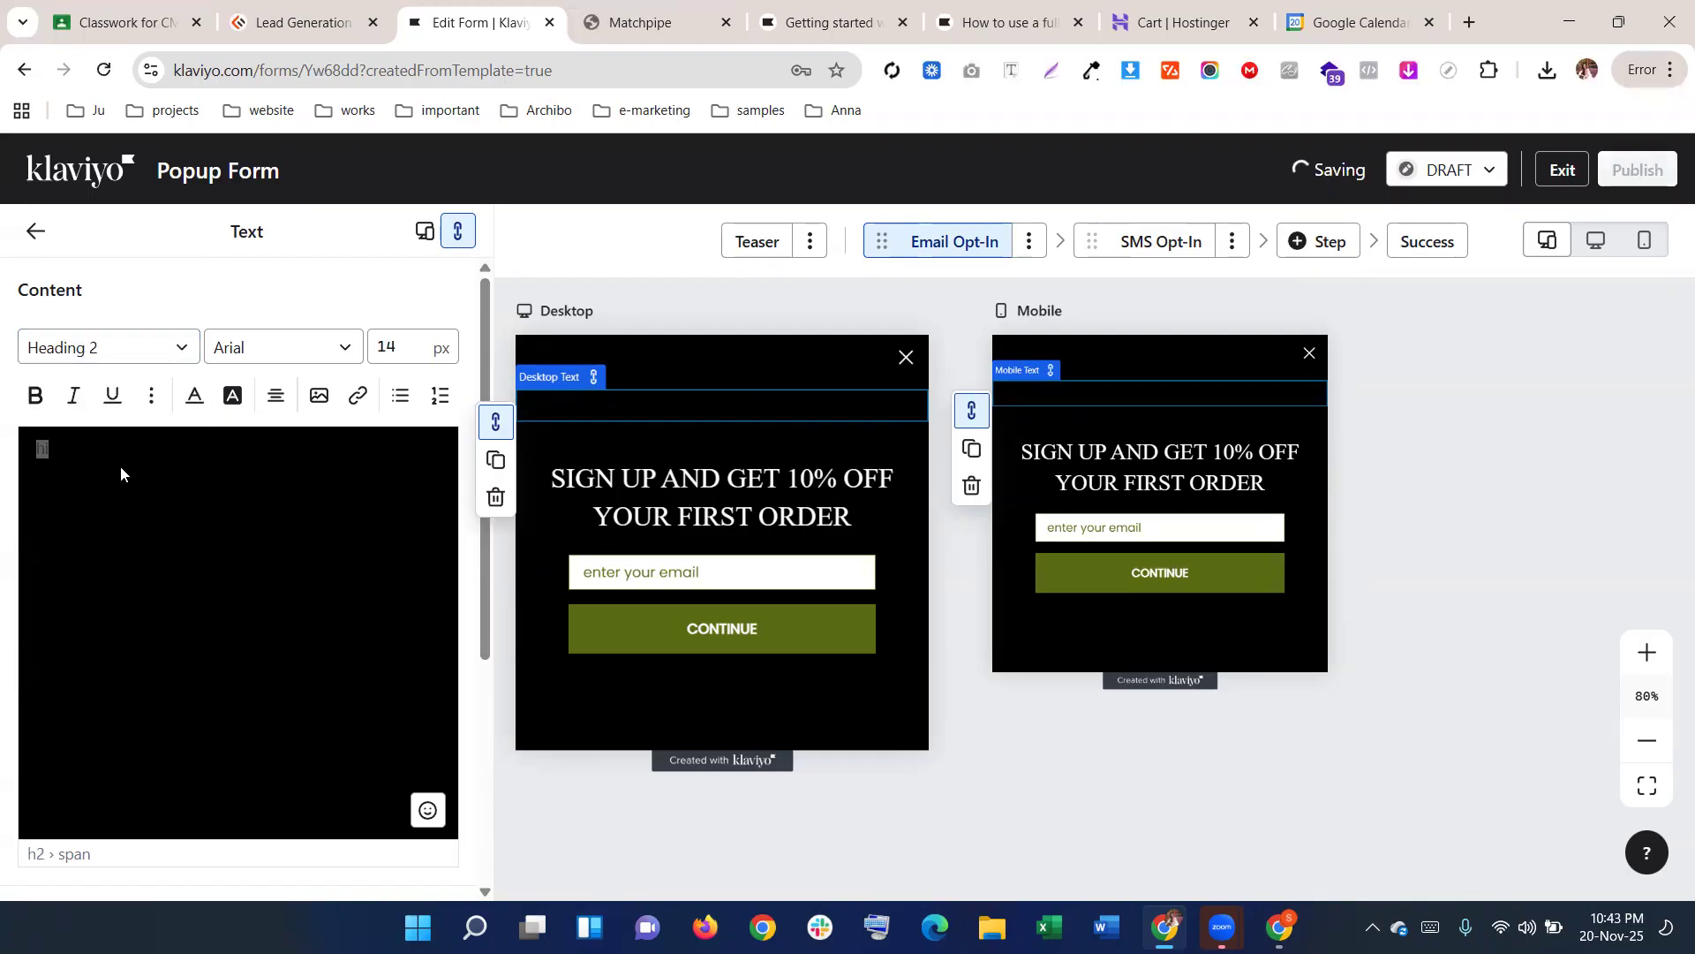
pyautogui.click(165, 354)
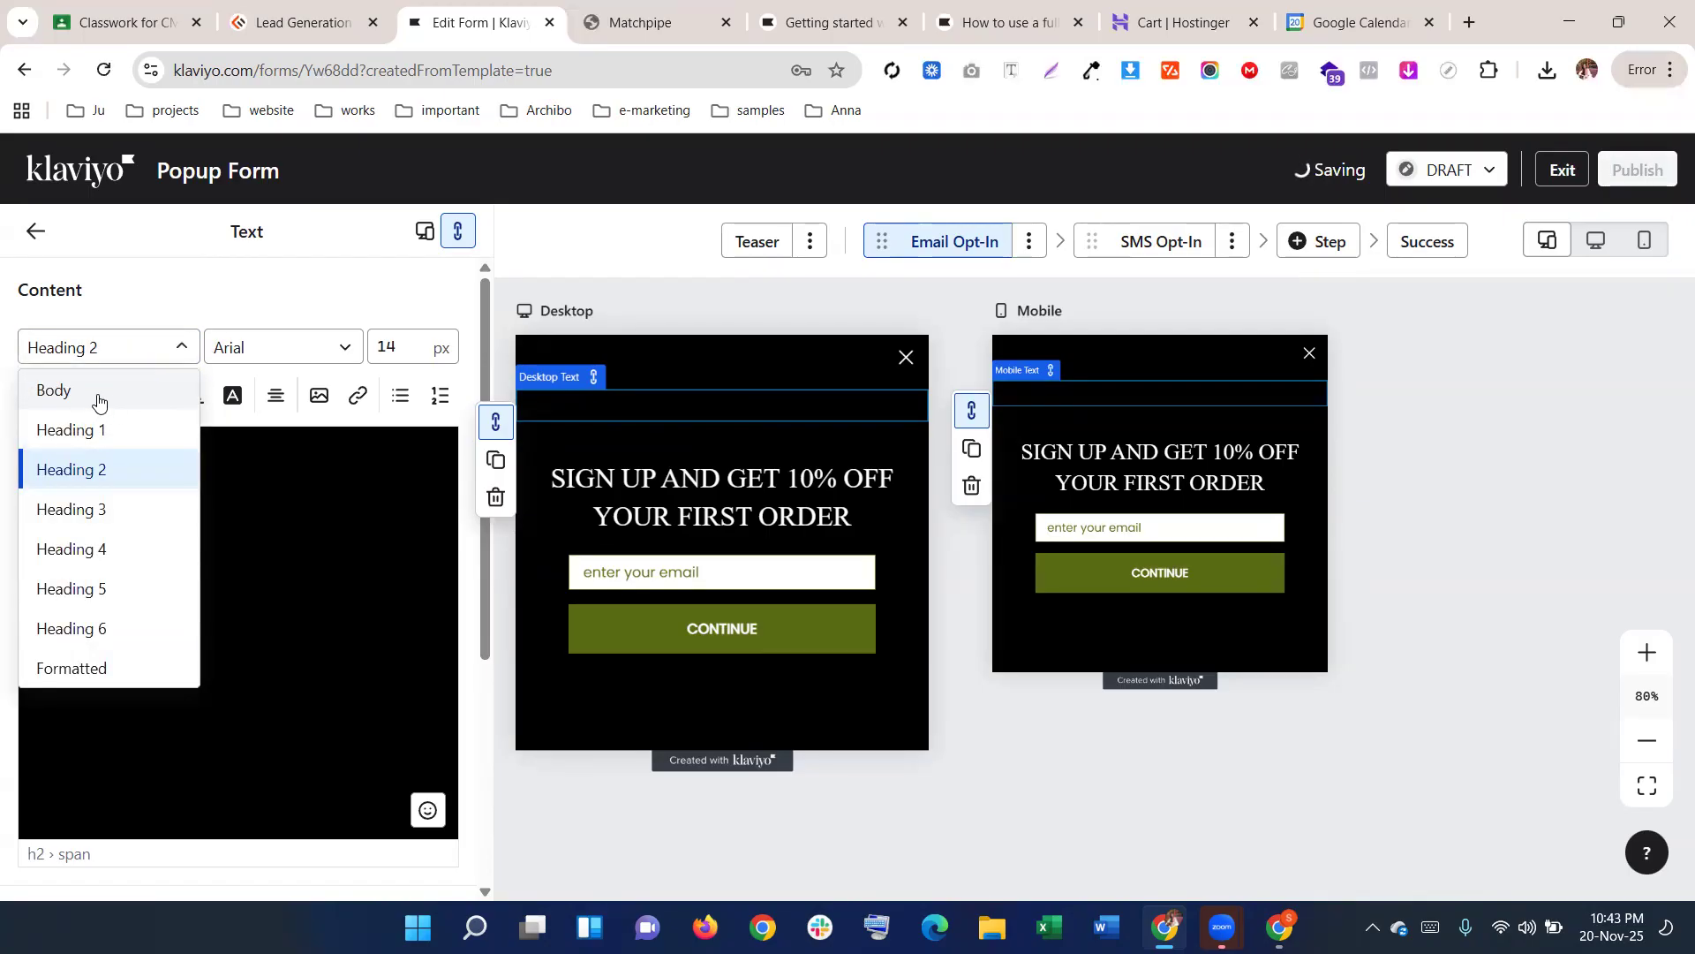
pyautogui.click(98, 402)
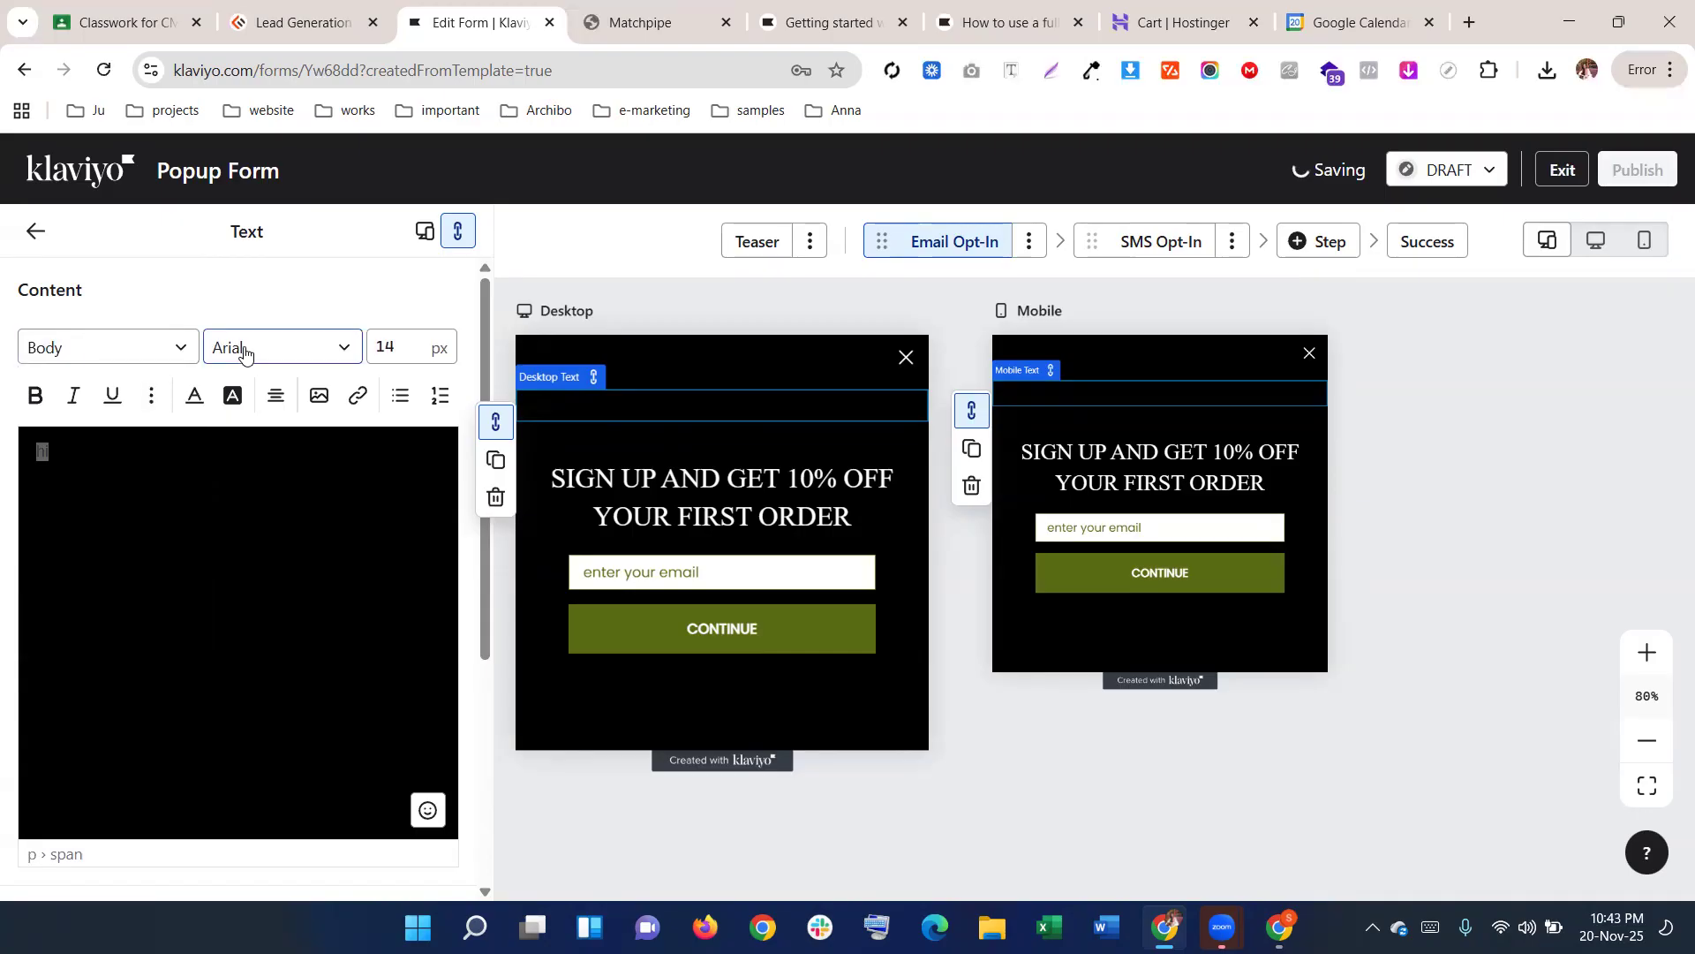
pyautogui.click(36, 232)
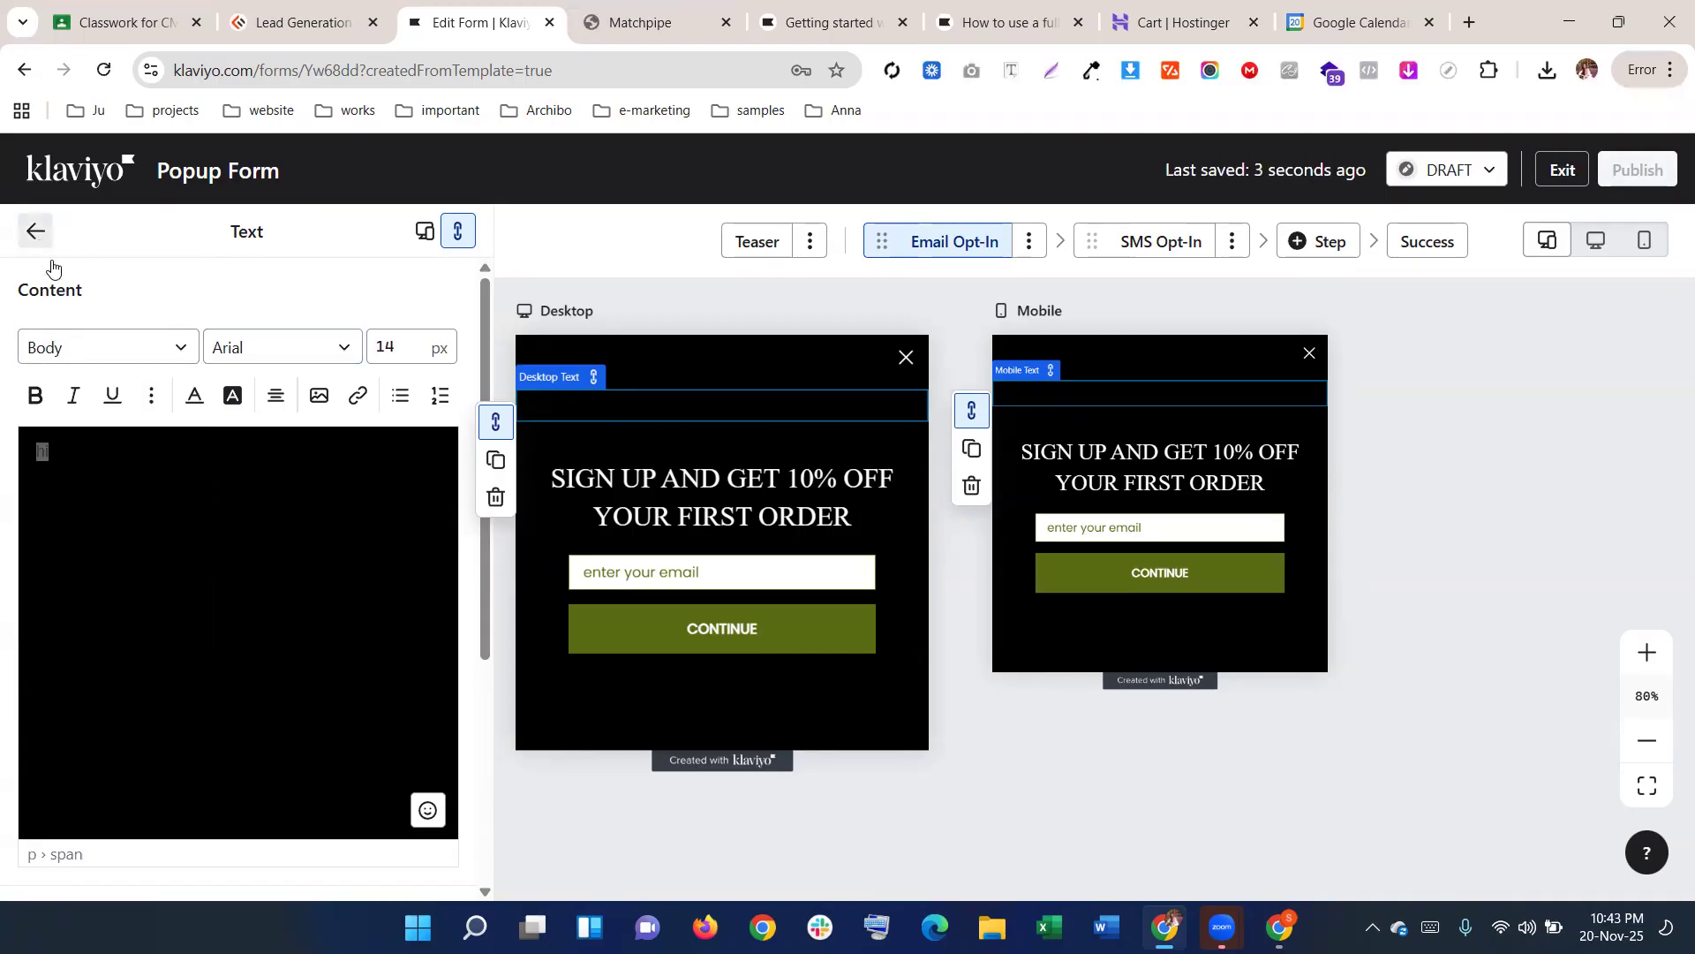
# Browse the form's overall style settings and return to the overview
pyautogui.click(133, 340)
pyautogui.scroll(-6, 235, 548)
pyautogui.scroll(-4, 234, 548)
pyautogui.scroll(4, 253, 522)
pyautogui.scroll(-4, 261, 529)
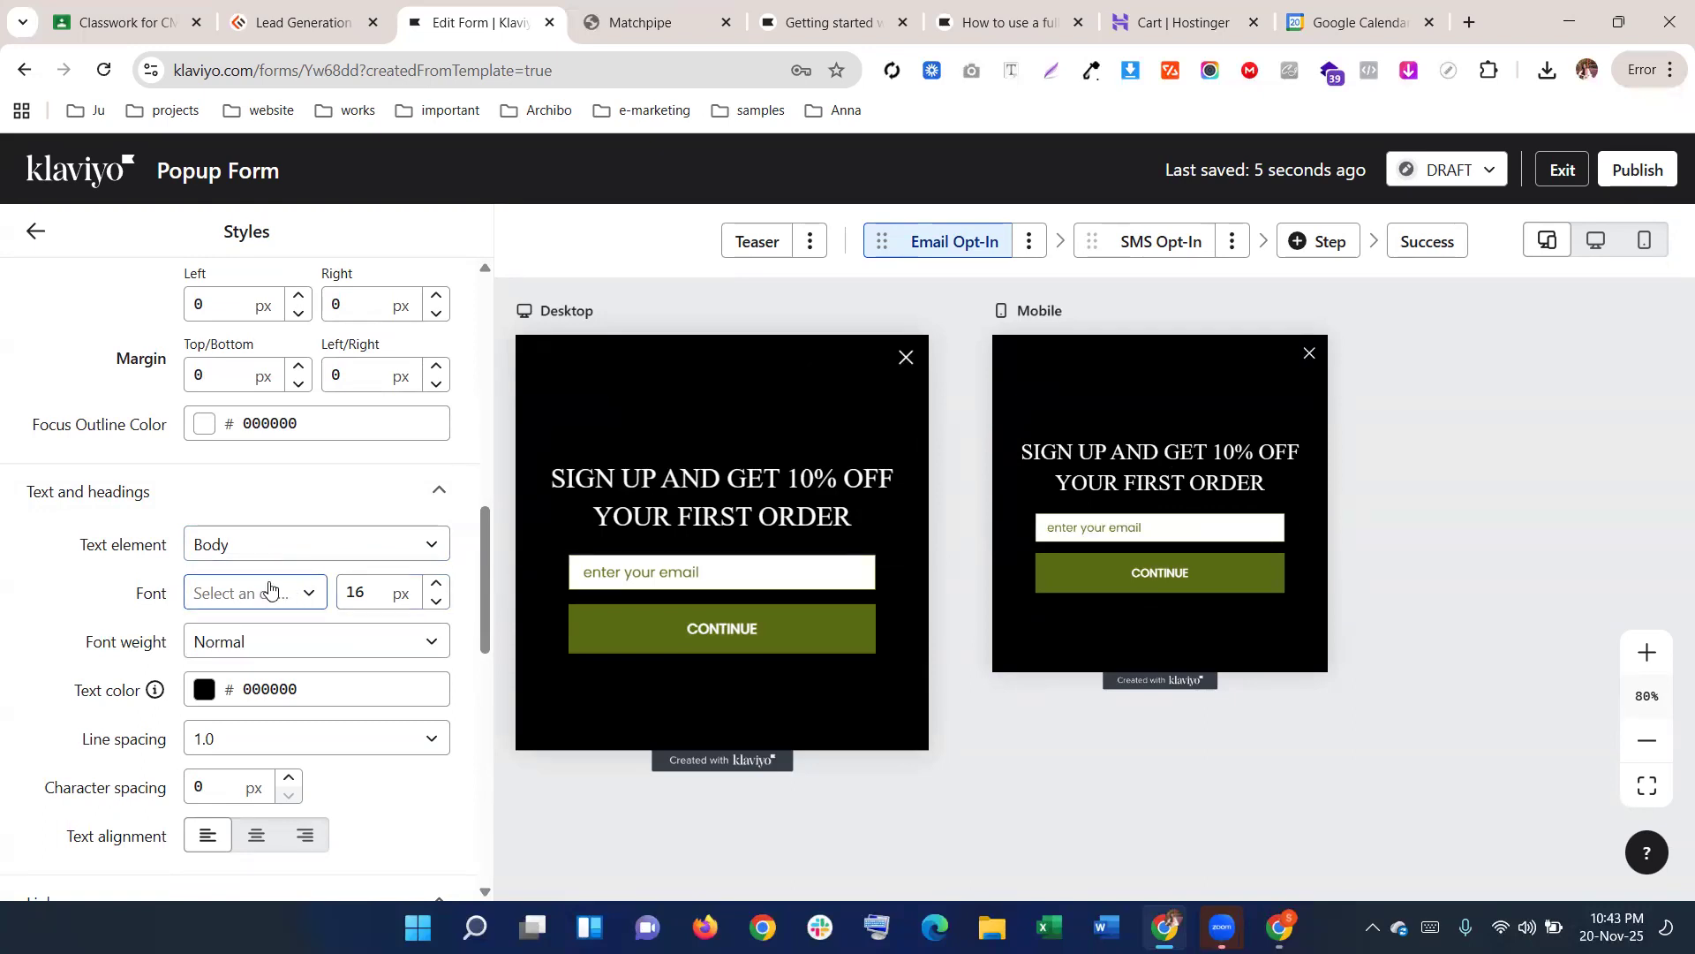
pyautogui.scroll(1, 283, 568)
pyautogui.scroll(1, 283, 568)
pyautogui.scroll(-2, 283, 558)
pyautogui.click(35, 232)
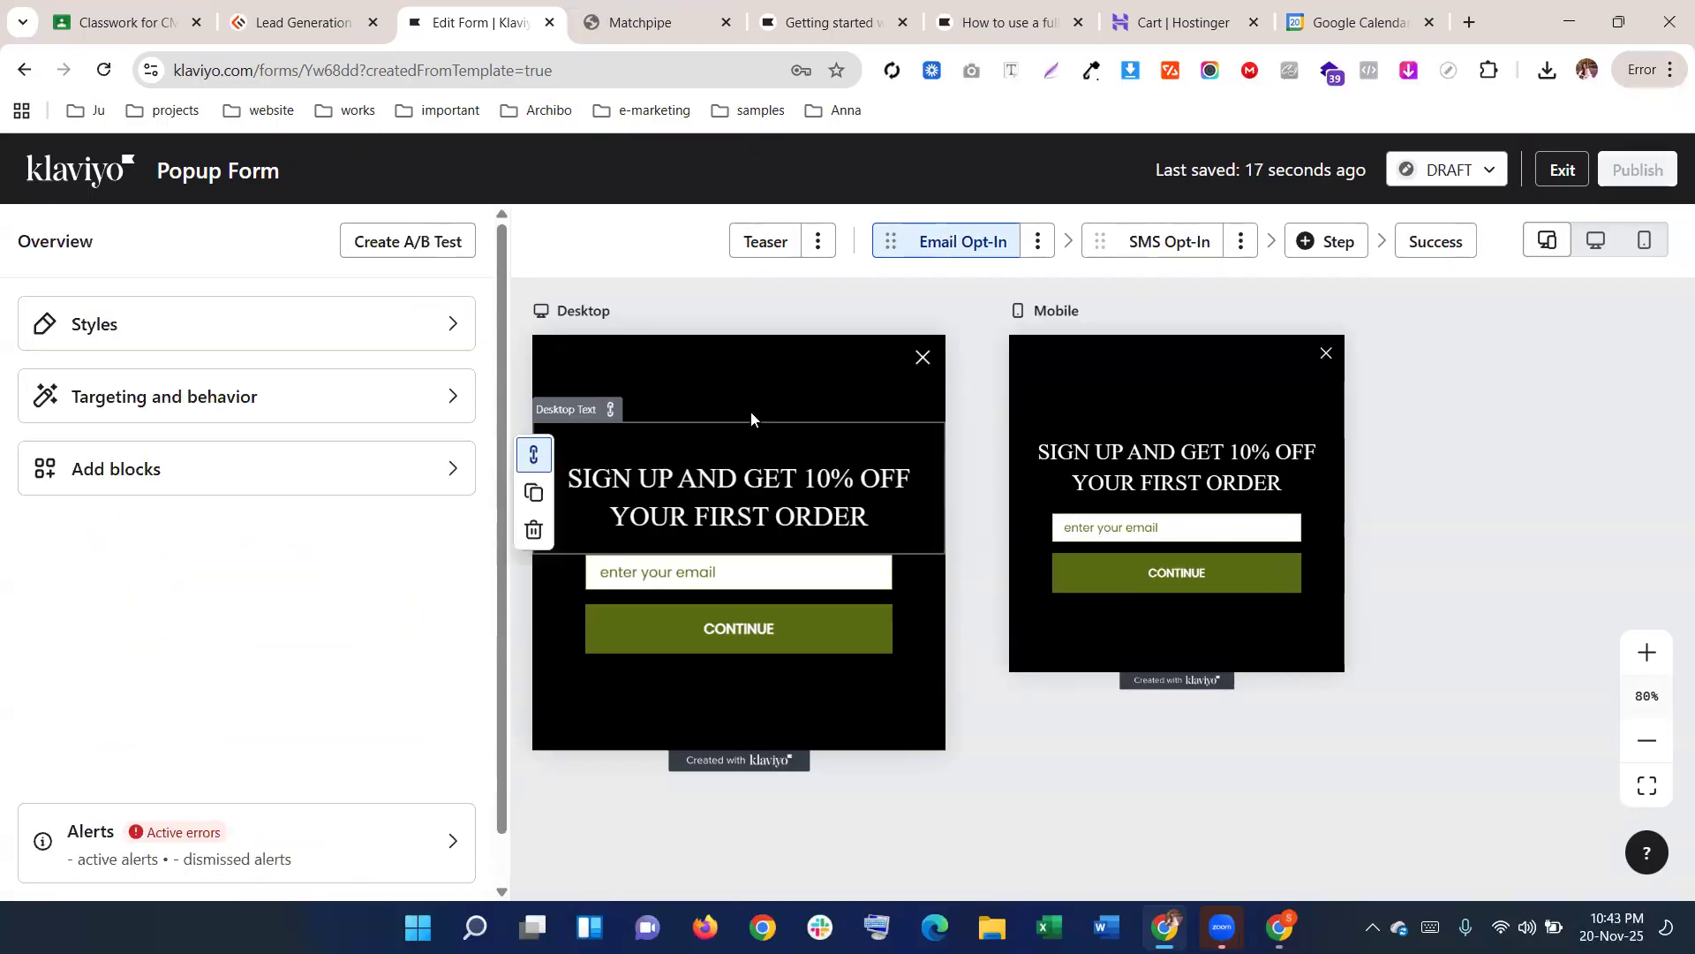
# Delete the empty text block above the headline, after cancelling one deletion attempt
pyautogui.click(691, 409)
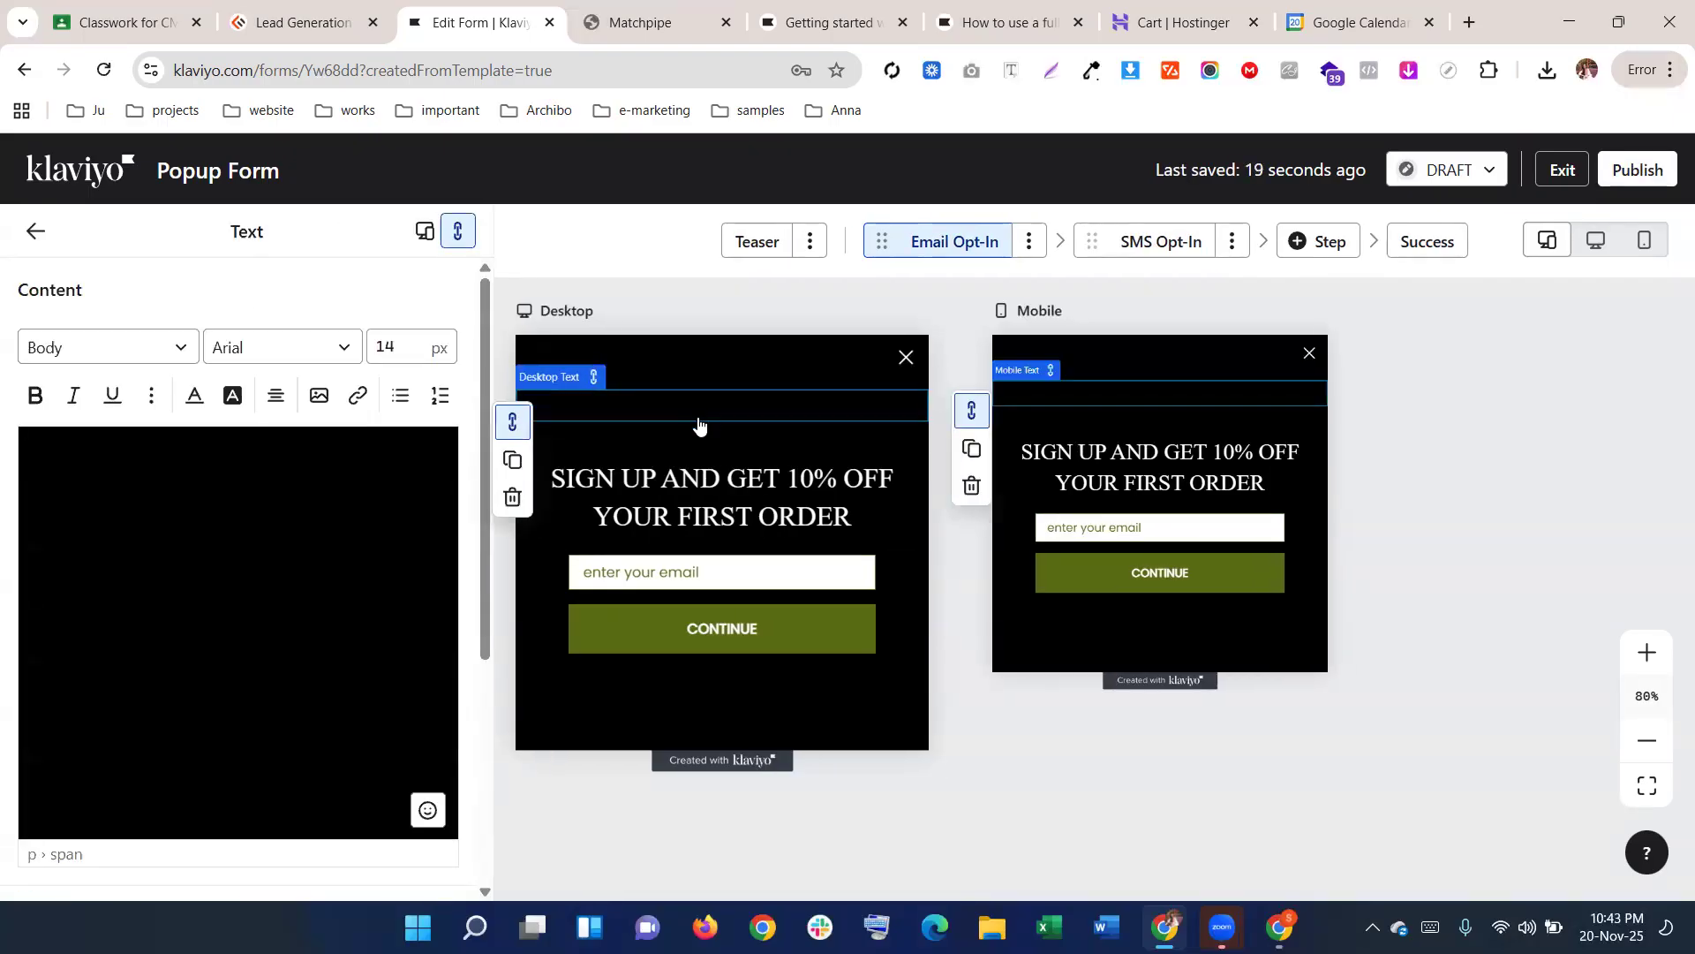
pyautogui.click(556, 450)
pyautogui.click(517, 530)
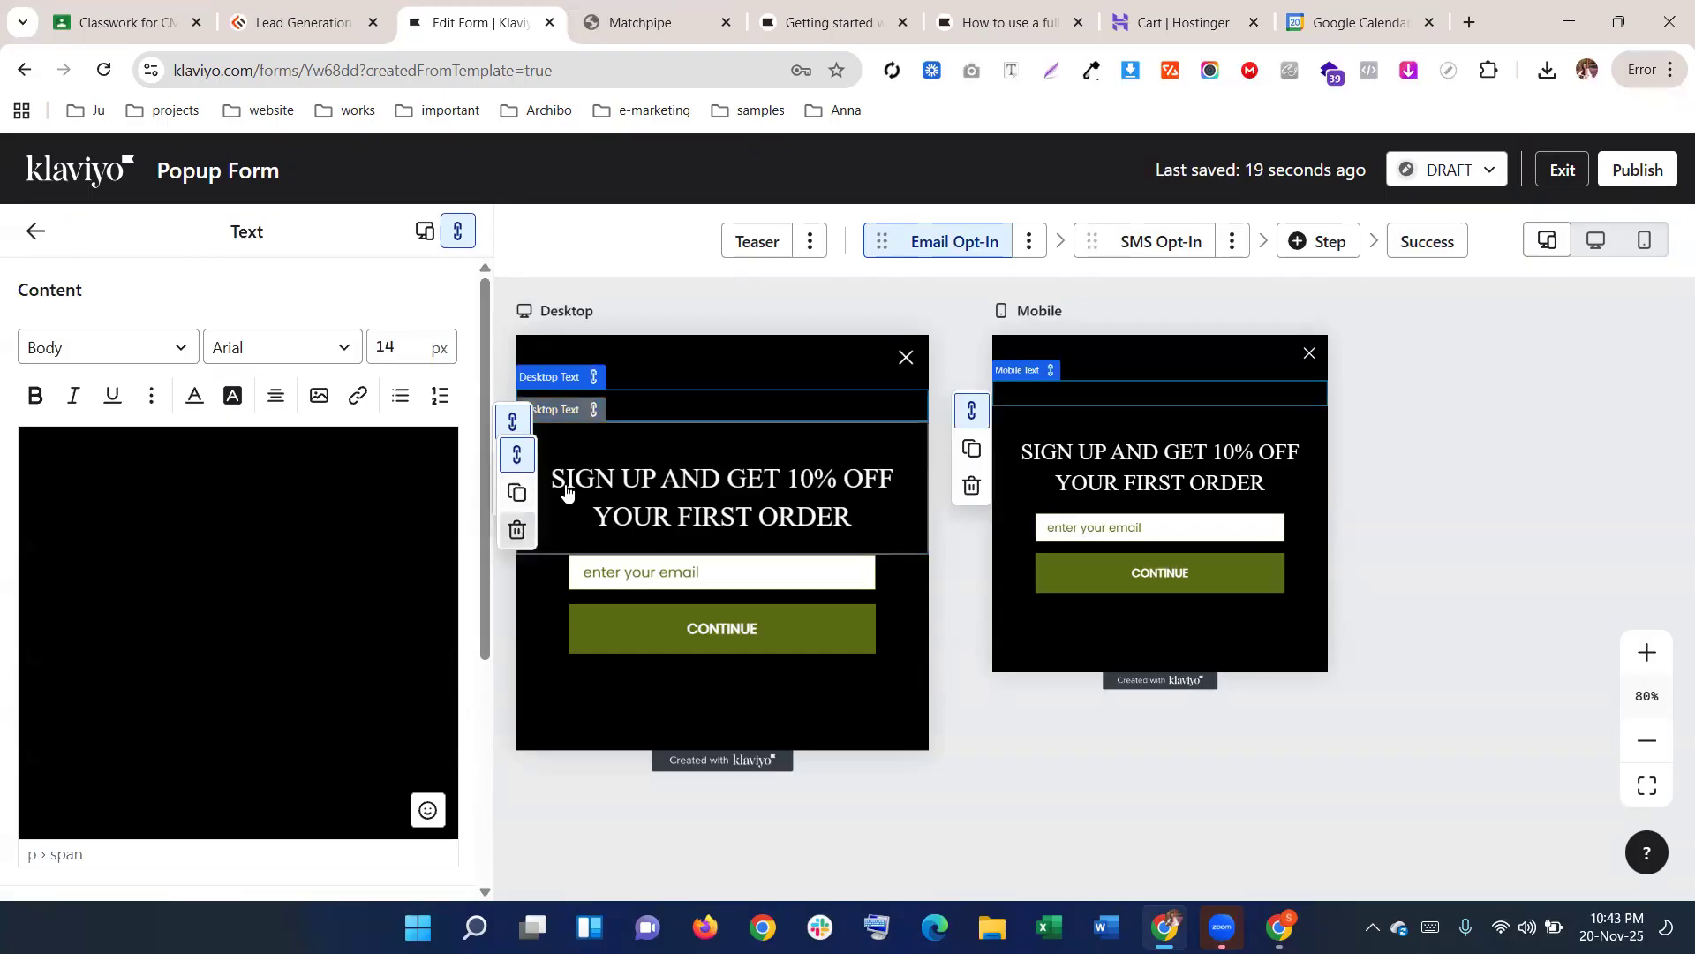
pyautogui.click(1238, 451)
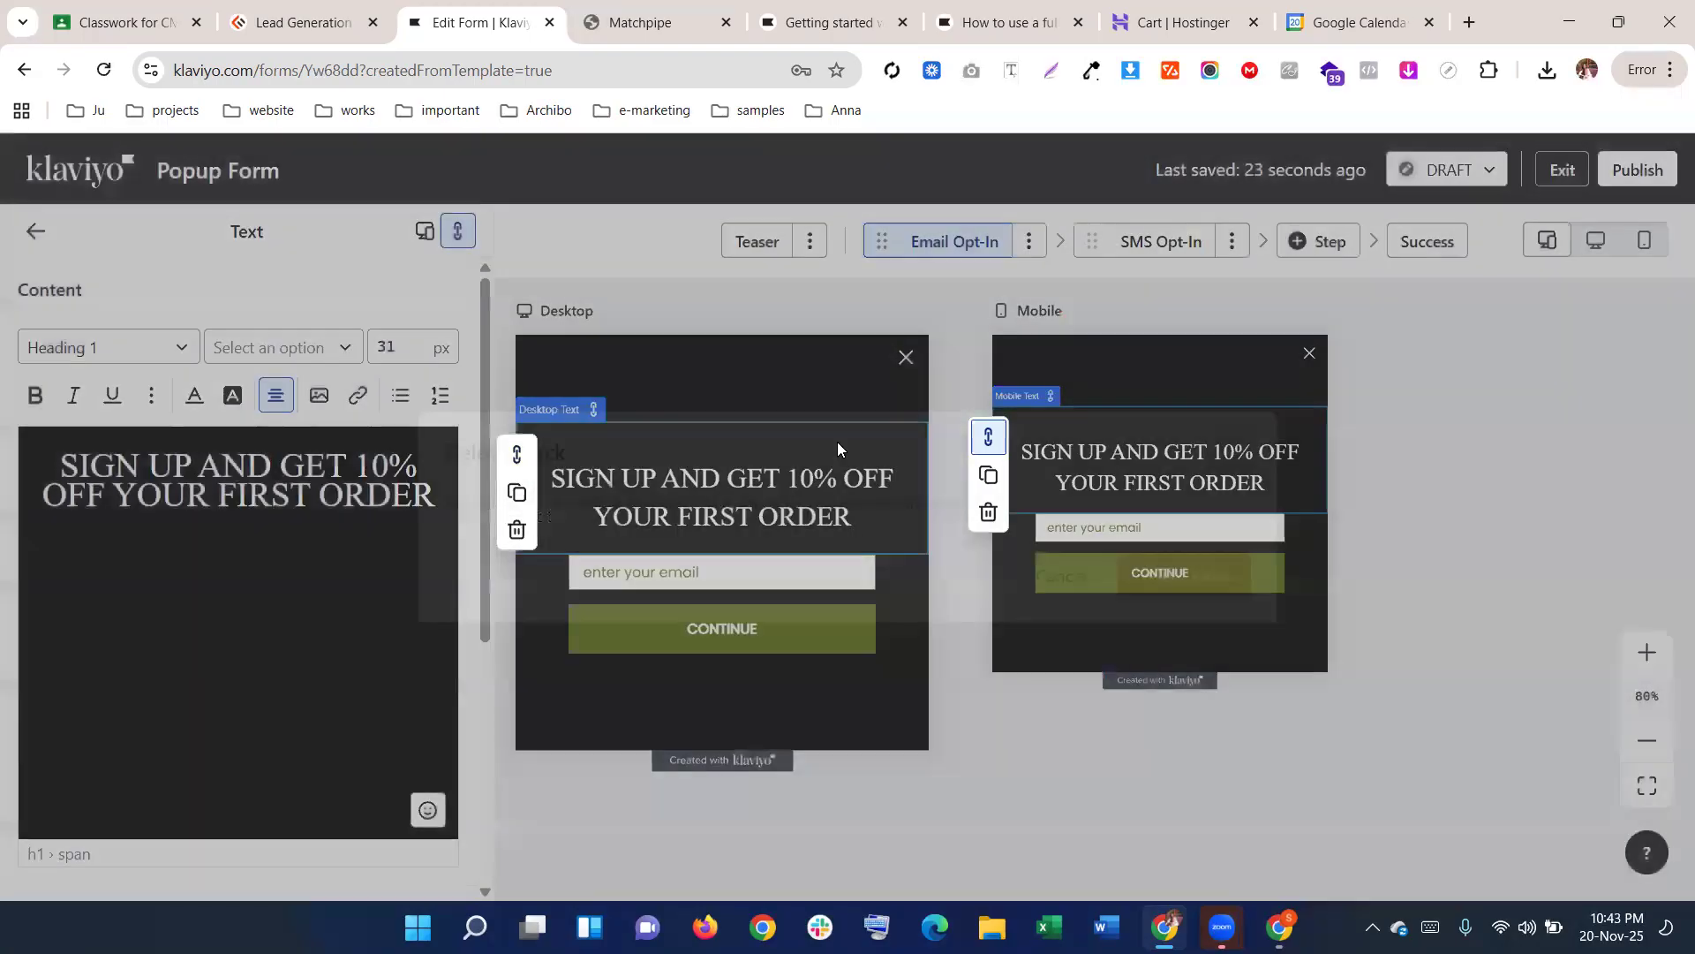
pyautogui.click(657, 407)
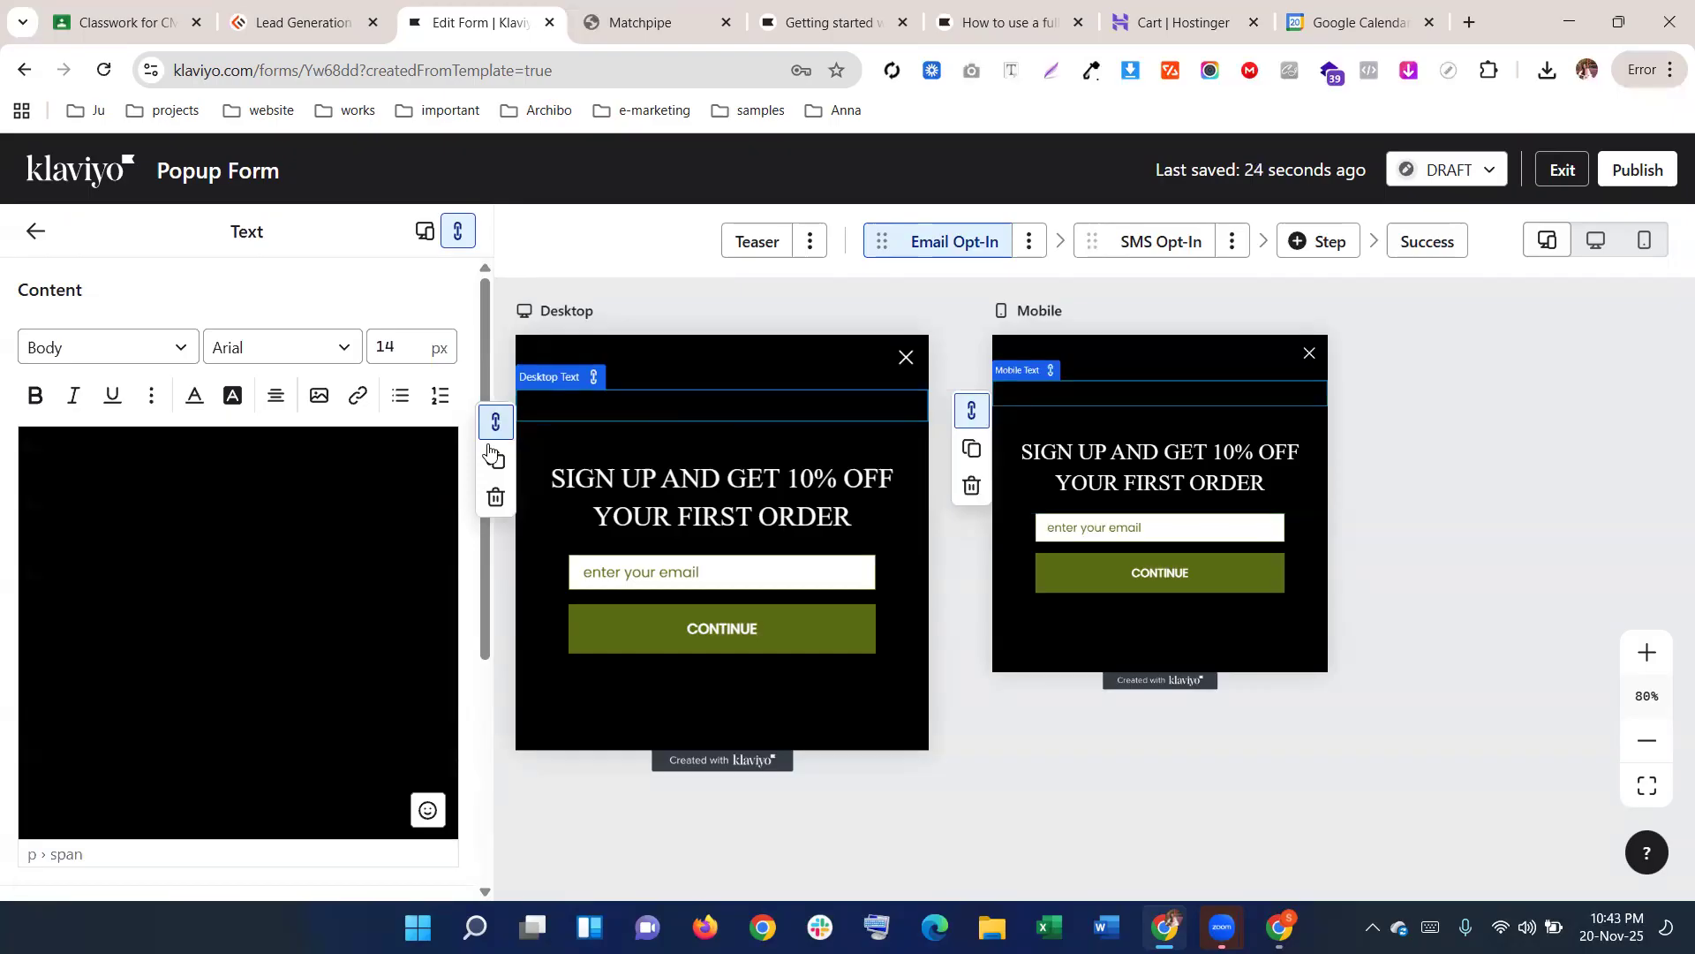
pyautogui.click(496, 497)
pyautogui.click(1132, 577)
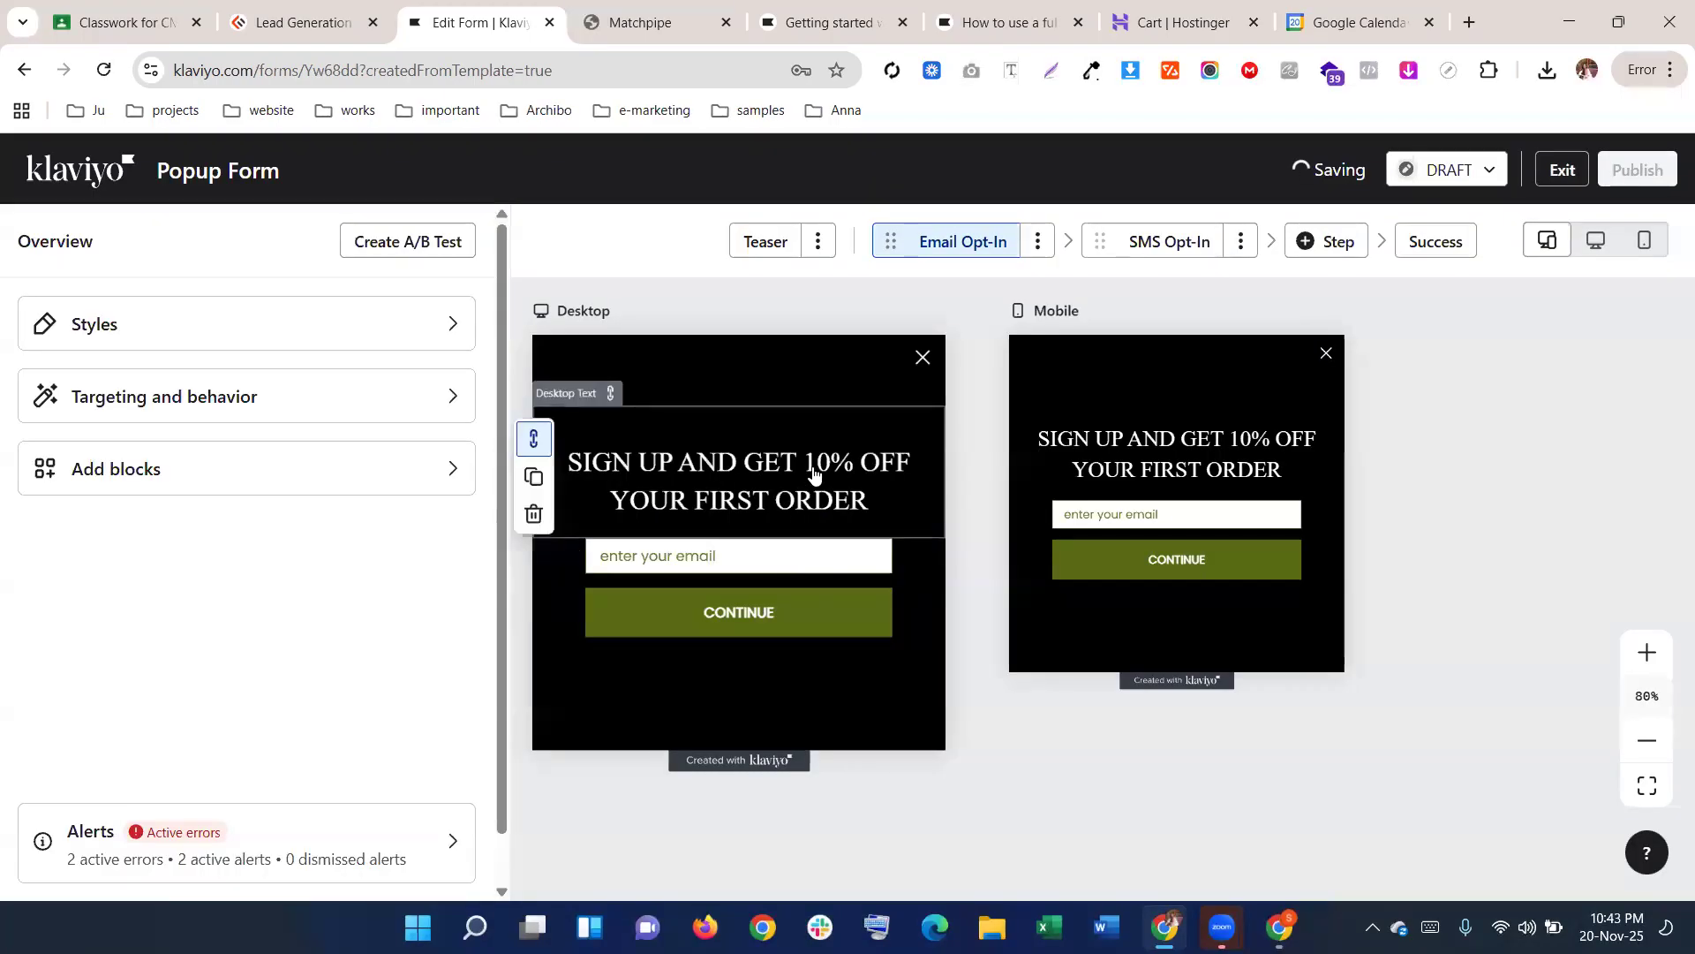
# Select the email field, then highlight the live Matchpipe popup's subtitle line
pyautogui.click(770, 559)
pyautogui.hotkey('ctrl', 'Tab')
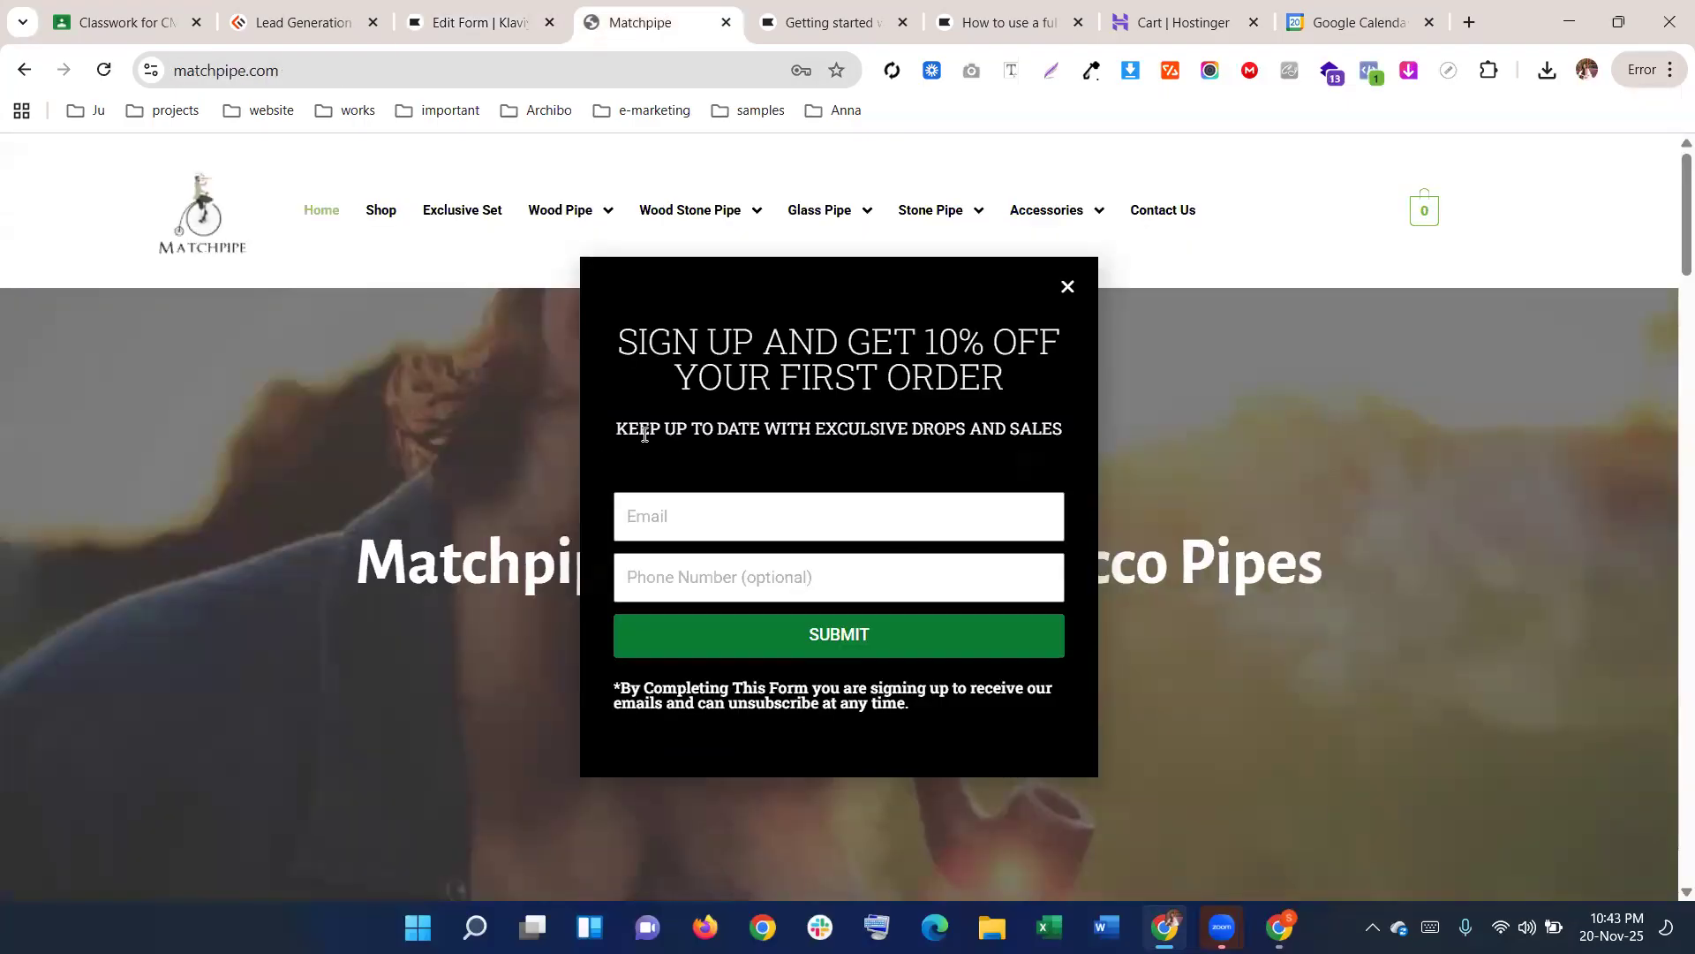
pyautogui.moveTo(619, 423); pyautogui.dragTo(1060, 420)
pyautogui.hotkey('ctrl', 'c')
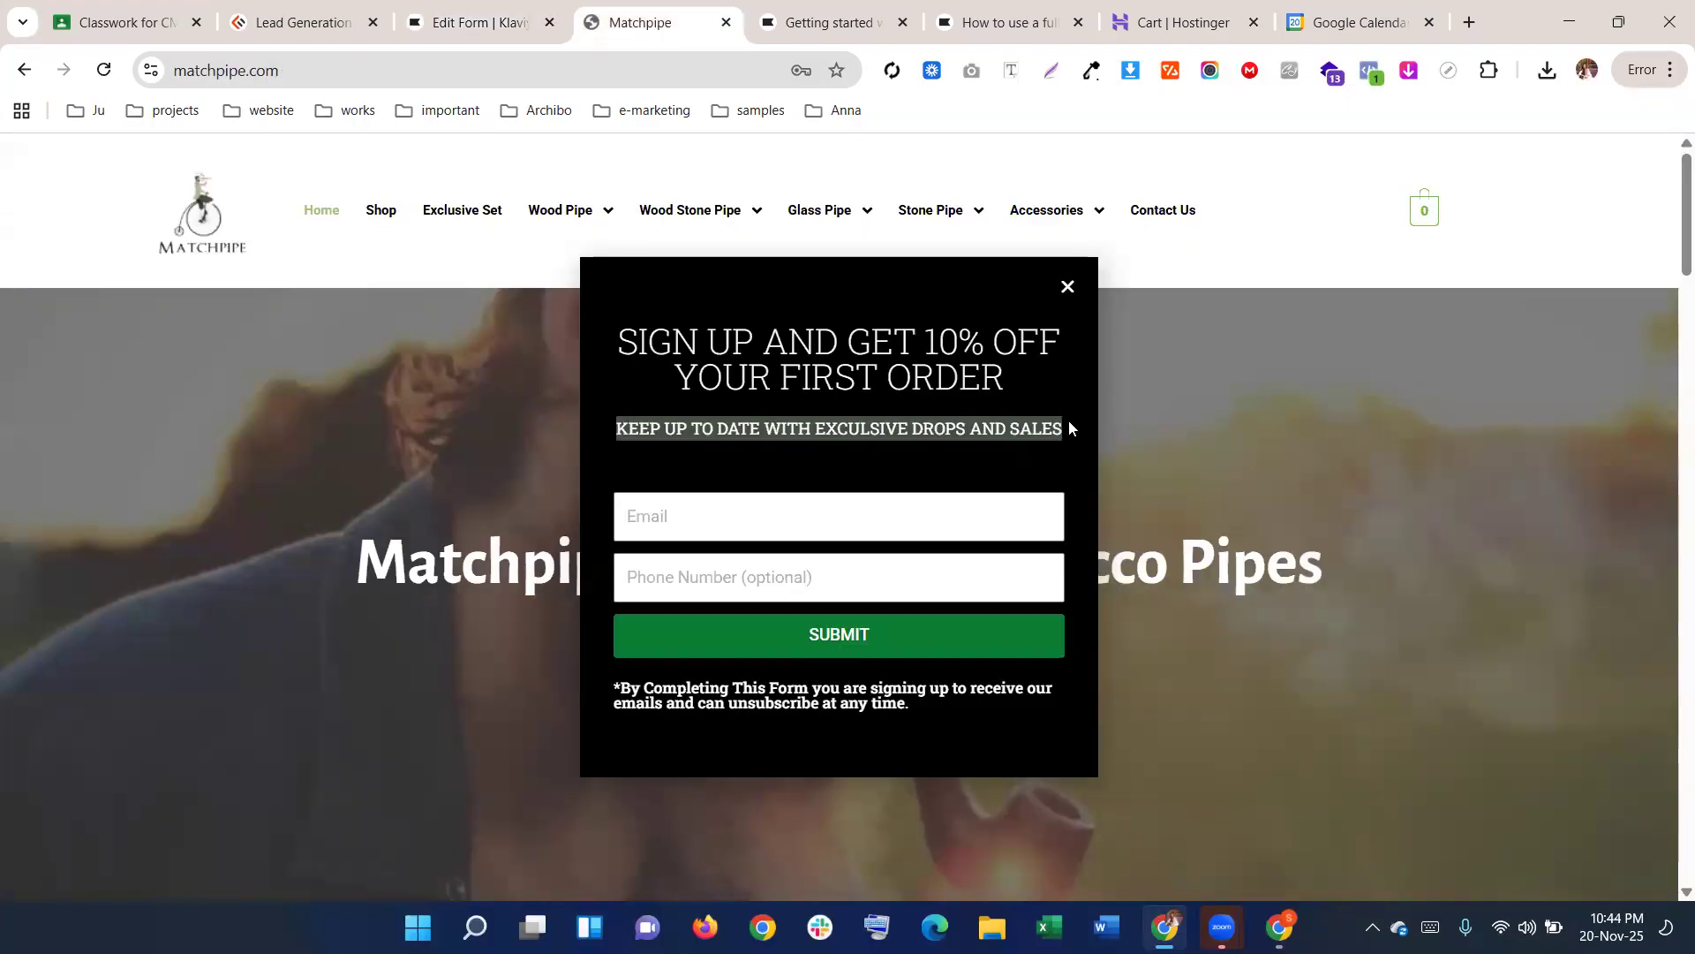
pyautogui.click(399, 4)
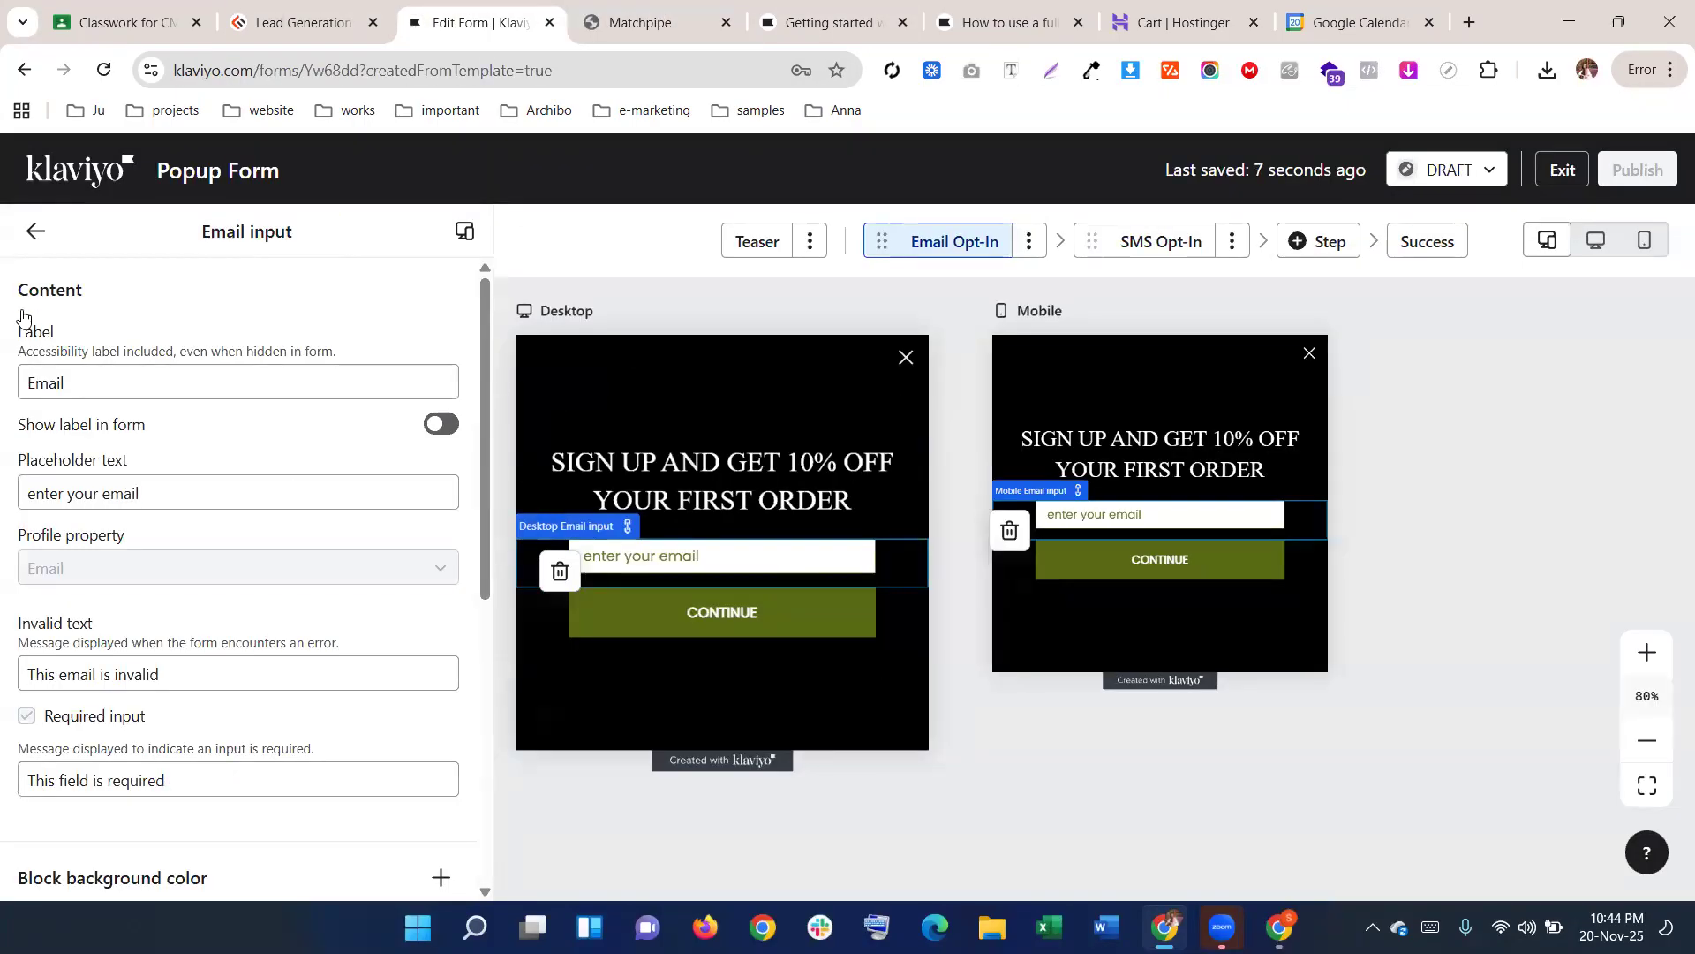
# Add a Text block below the headline containing 'KEEP UP TO DATE WITH EXCULSIVE DROPS AND SALES' as plain text
pyautogui.click(35, 231)
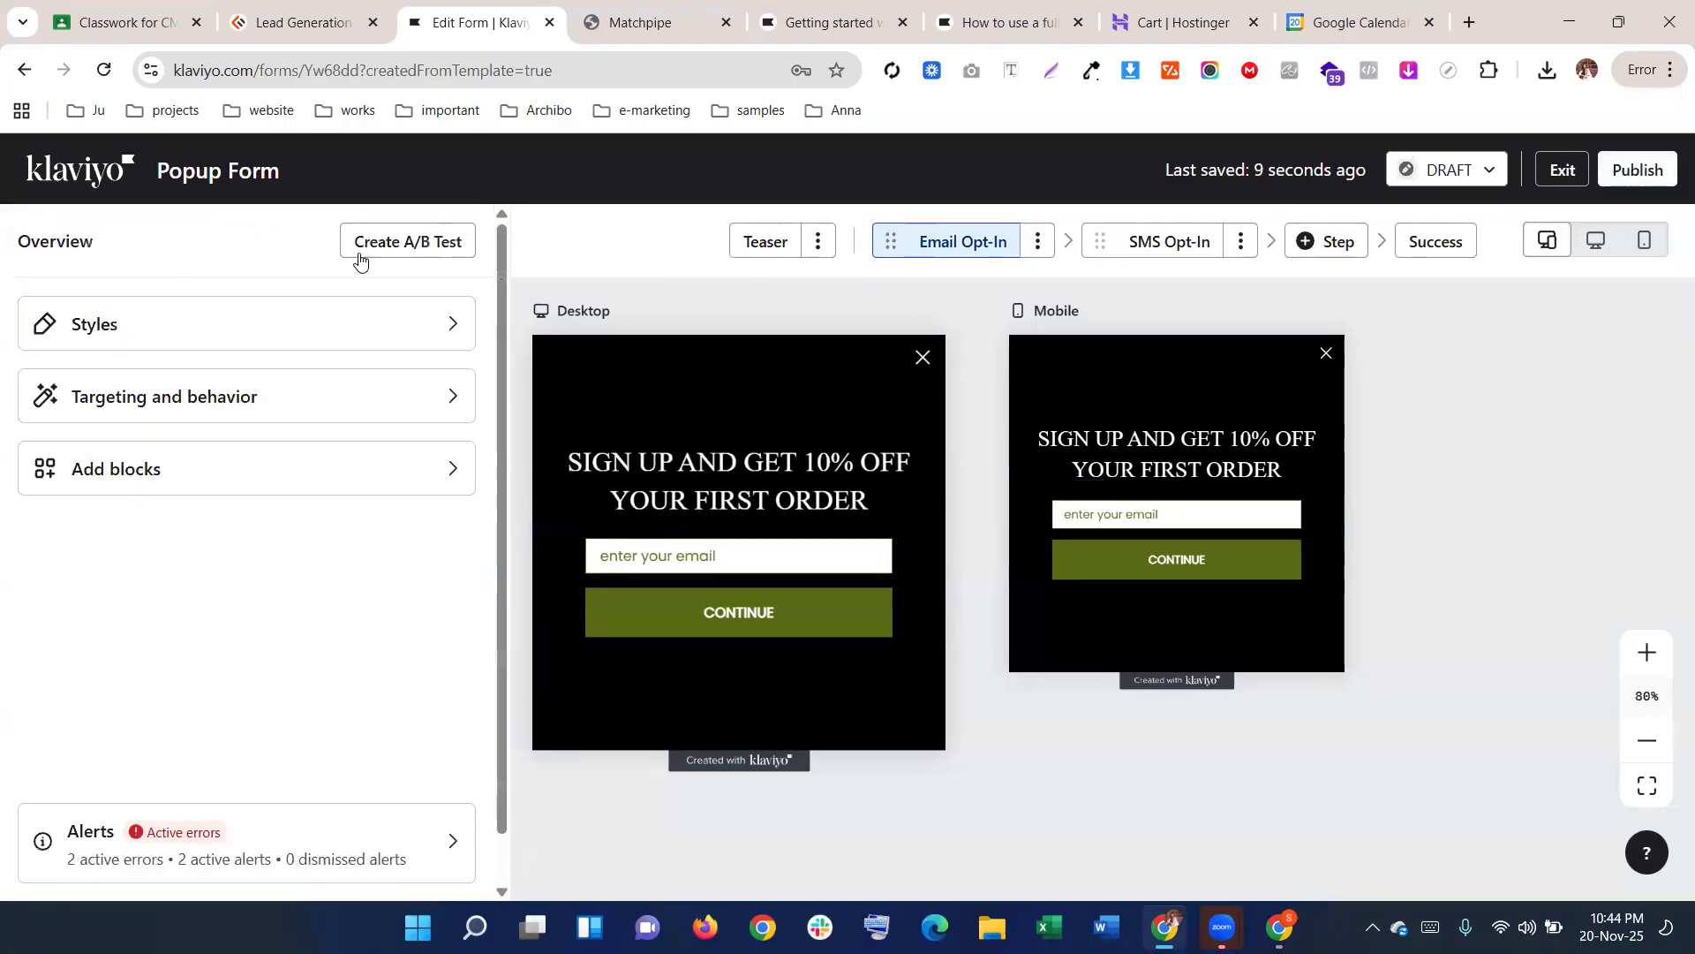
pyautogui.click(212, 470)
pyautogui.moveTo(95, 405); pyautogui.dragTo(768, 530)
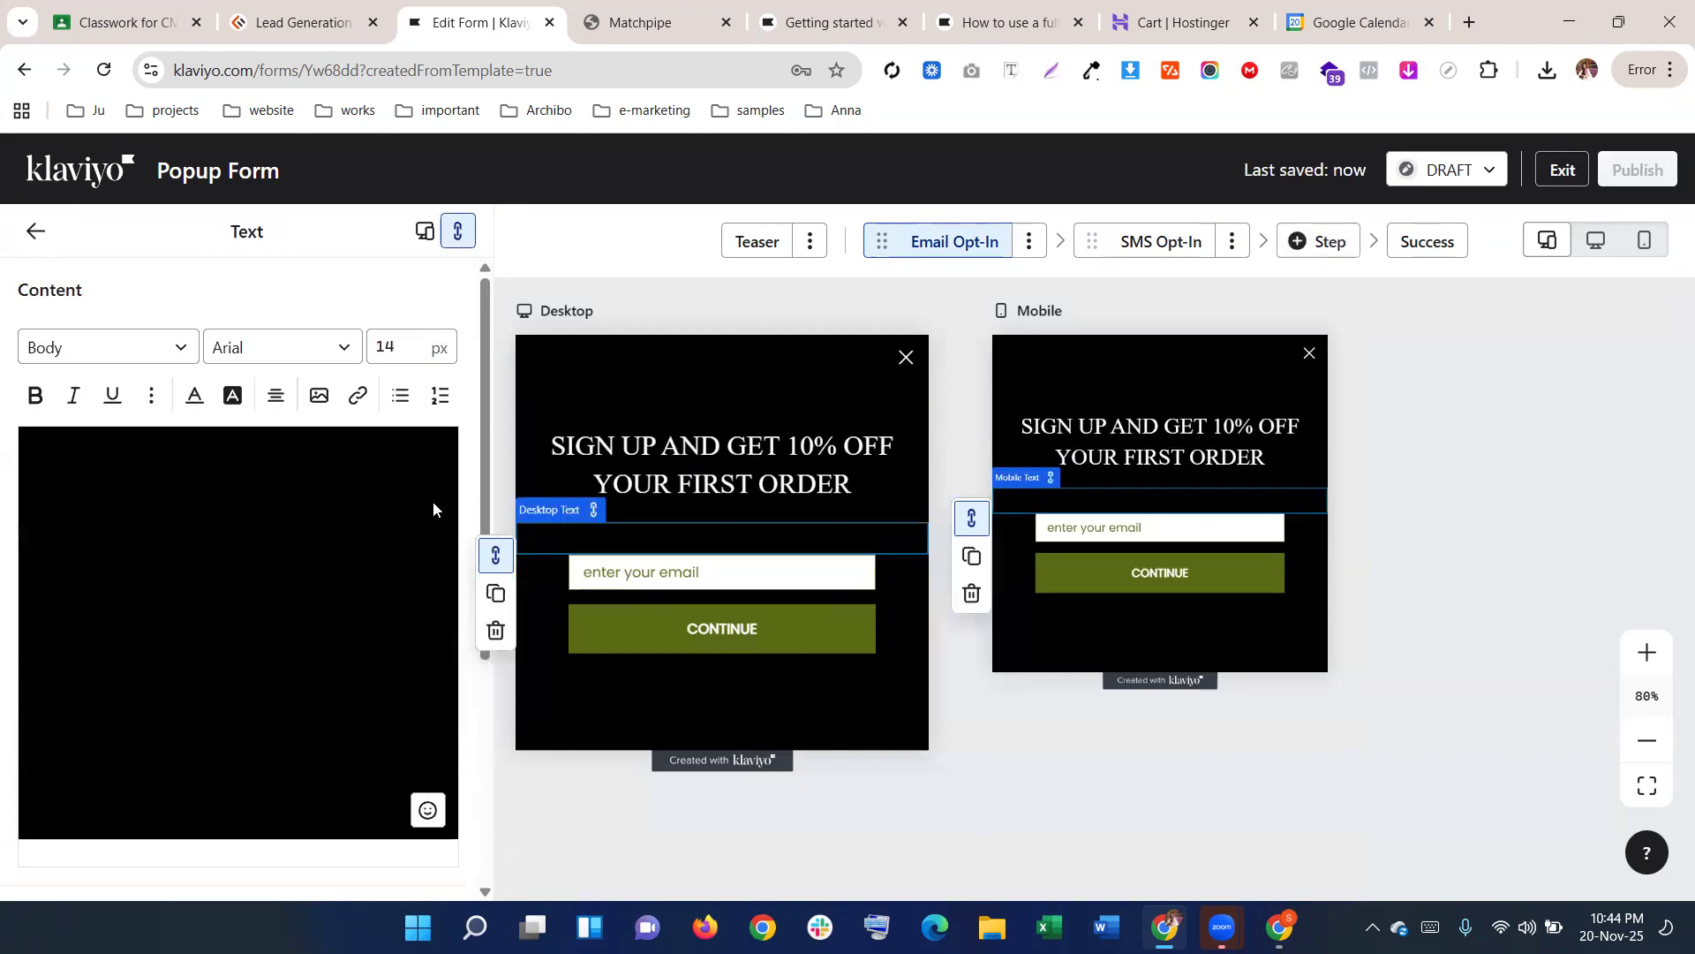
pyautogui.doubleClick(286, 516)
pyautogui.hotkey('ctrl', 'a')
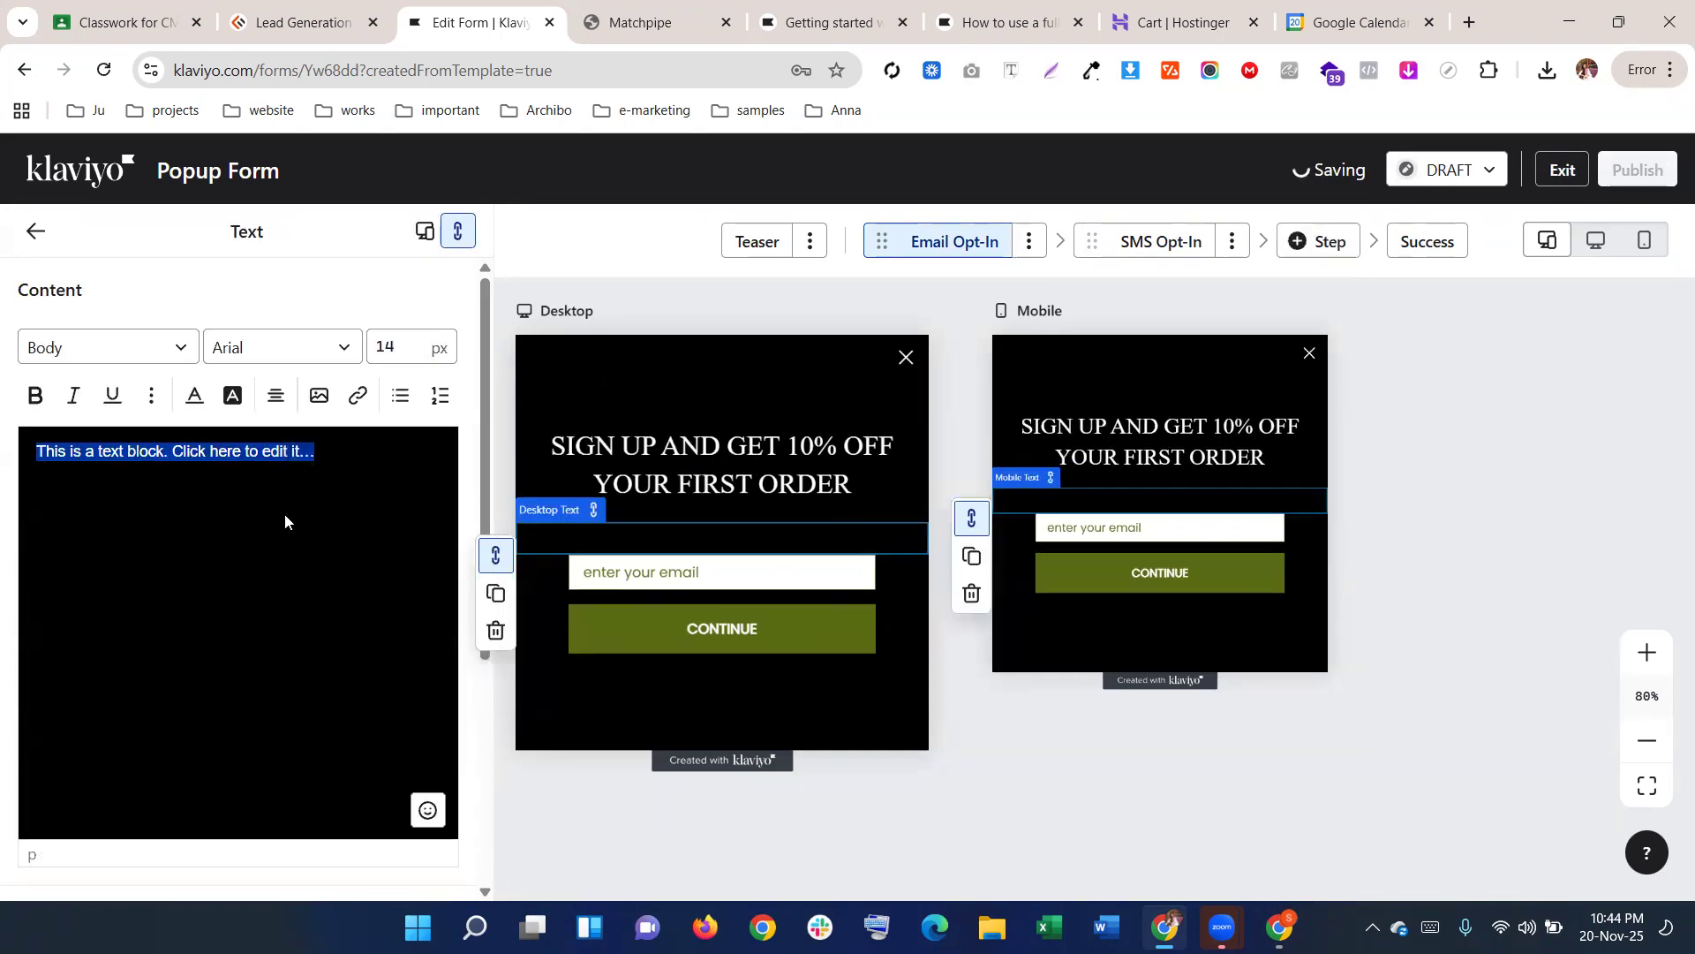
pyautogui.rightClick(339, 484)
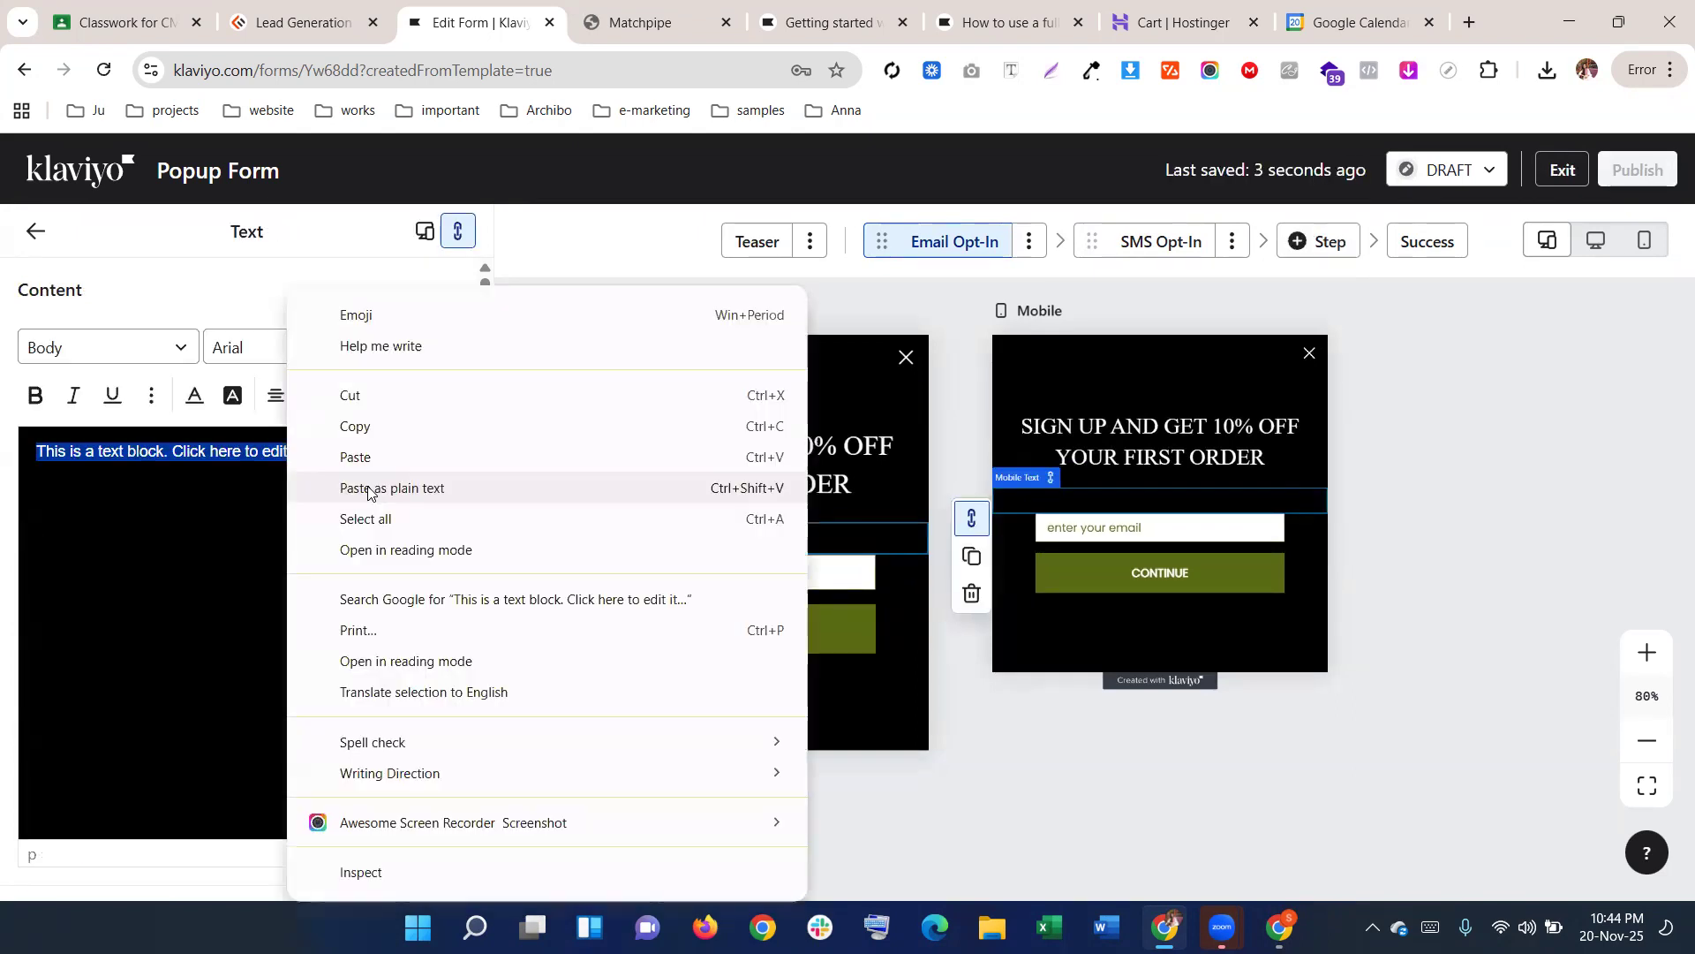
pyautogui.click(344, 486)
pyautogui.hotkey('ctrl', 'a')
# Make the subheading text white (FFFFFF)
pyautogui.click(195, 397)
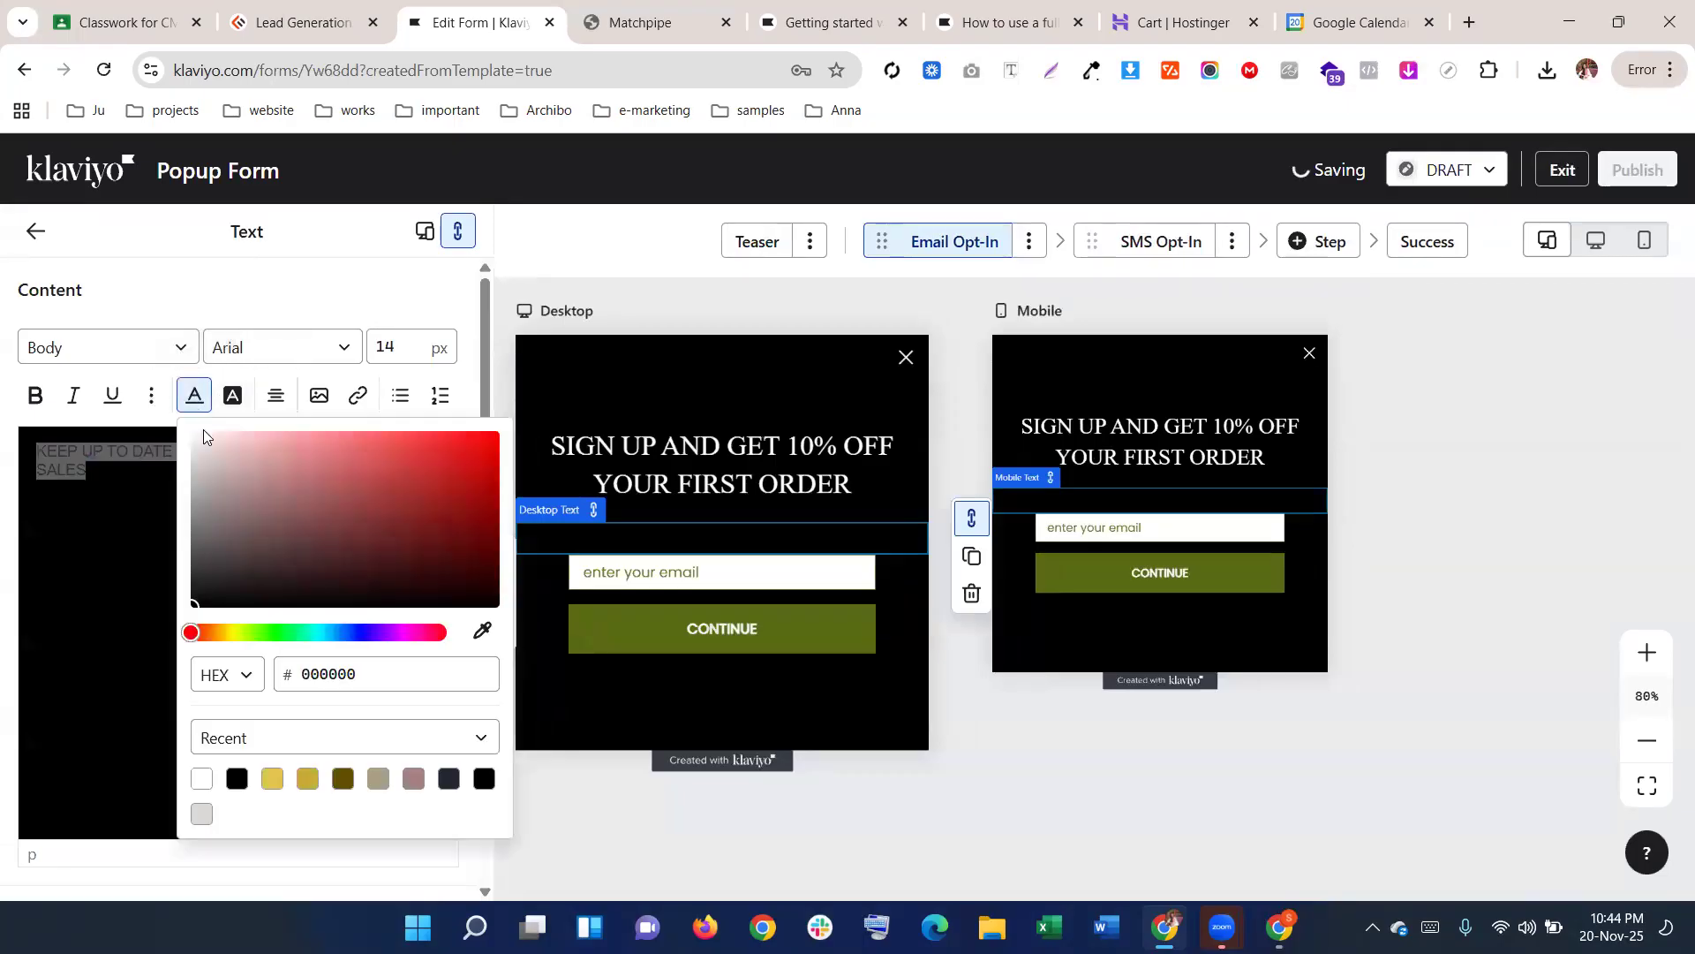
pyautogui.click(189, 434)
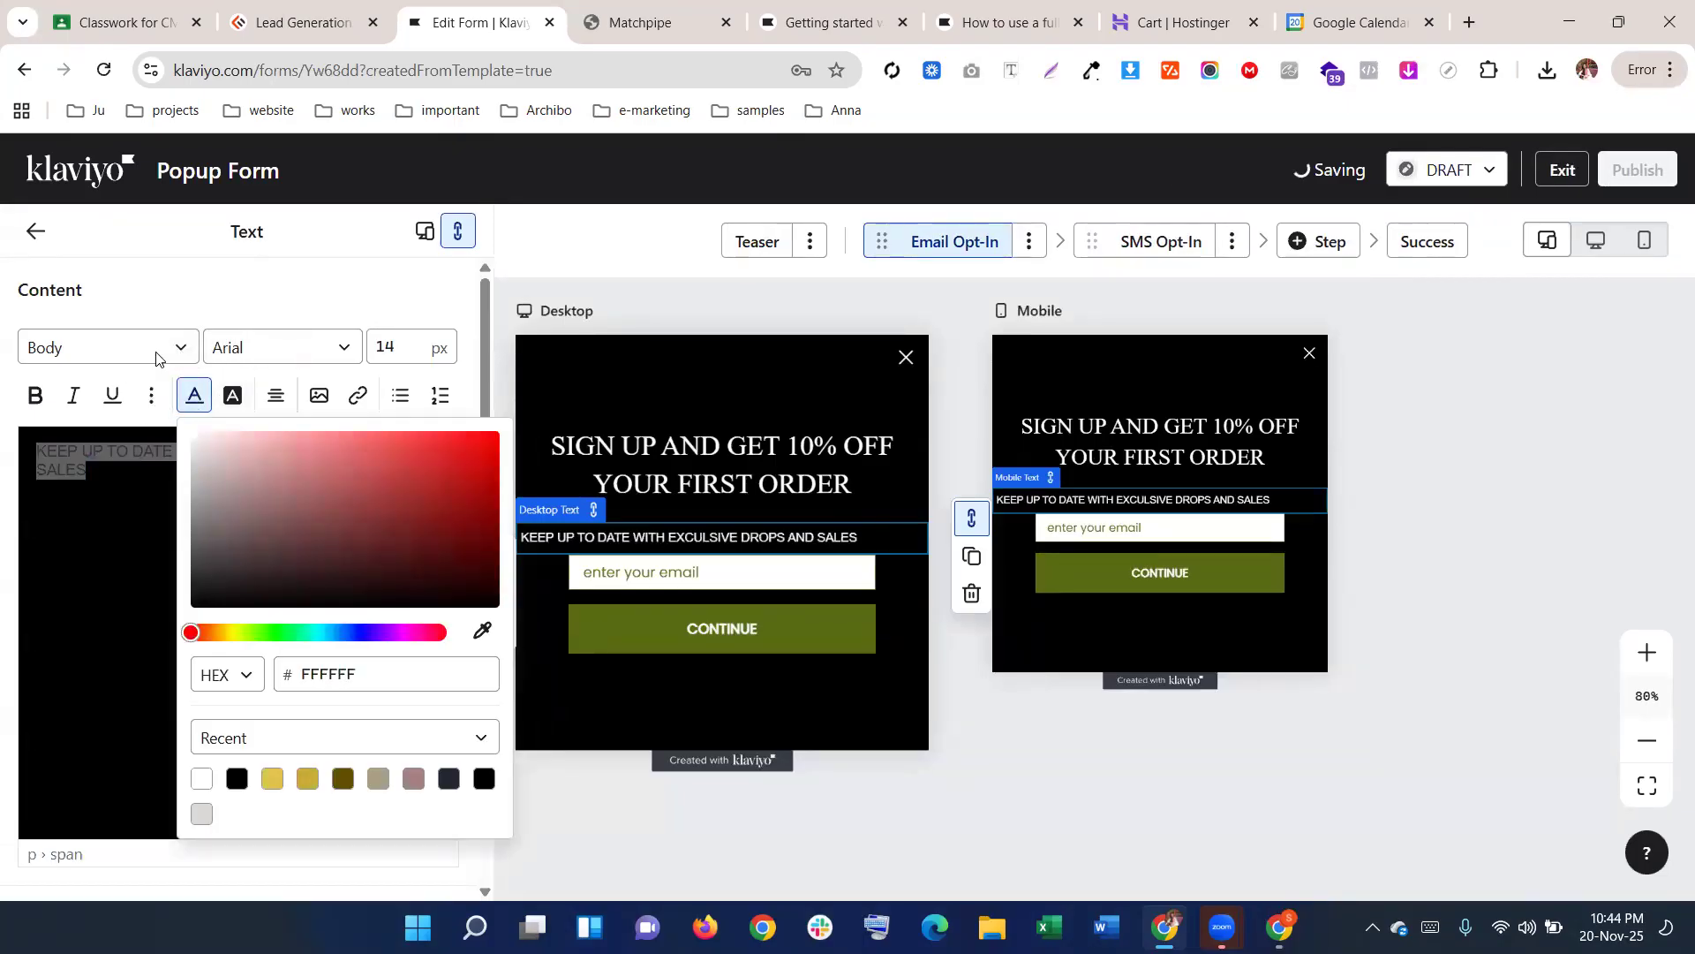
pyautogui.click(256, 352)
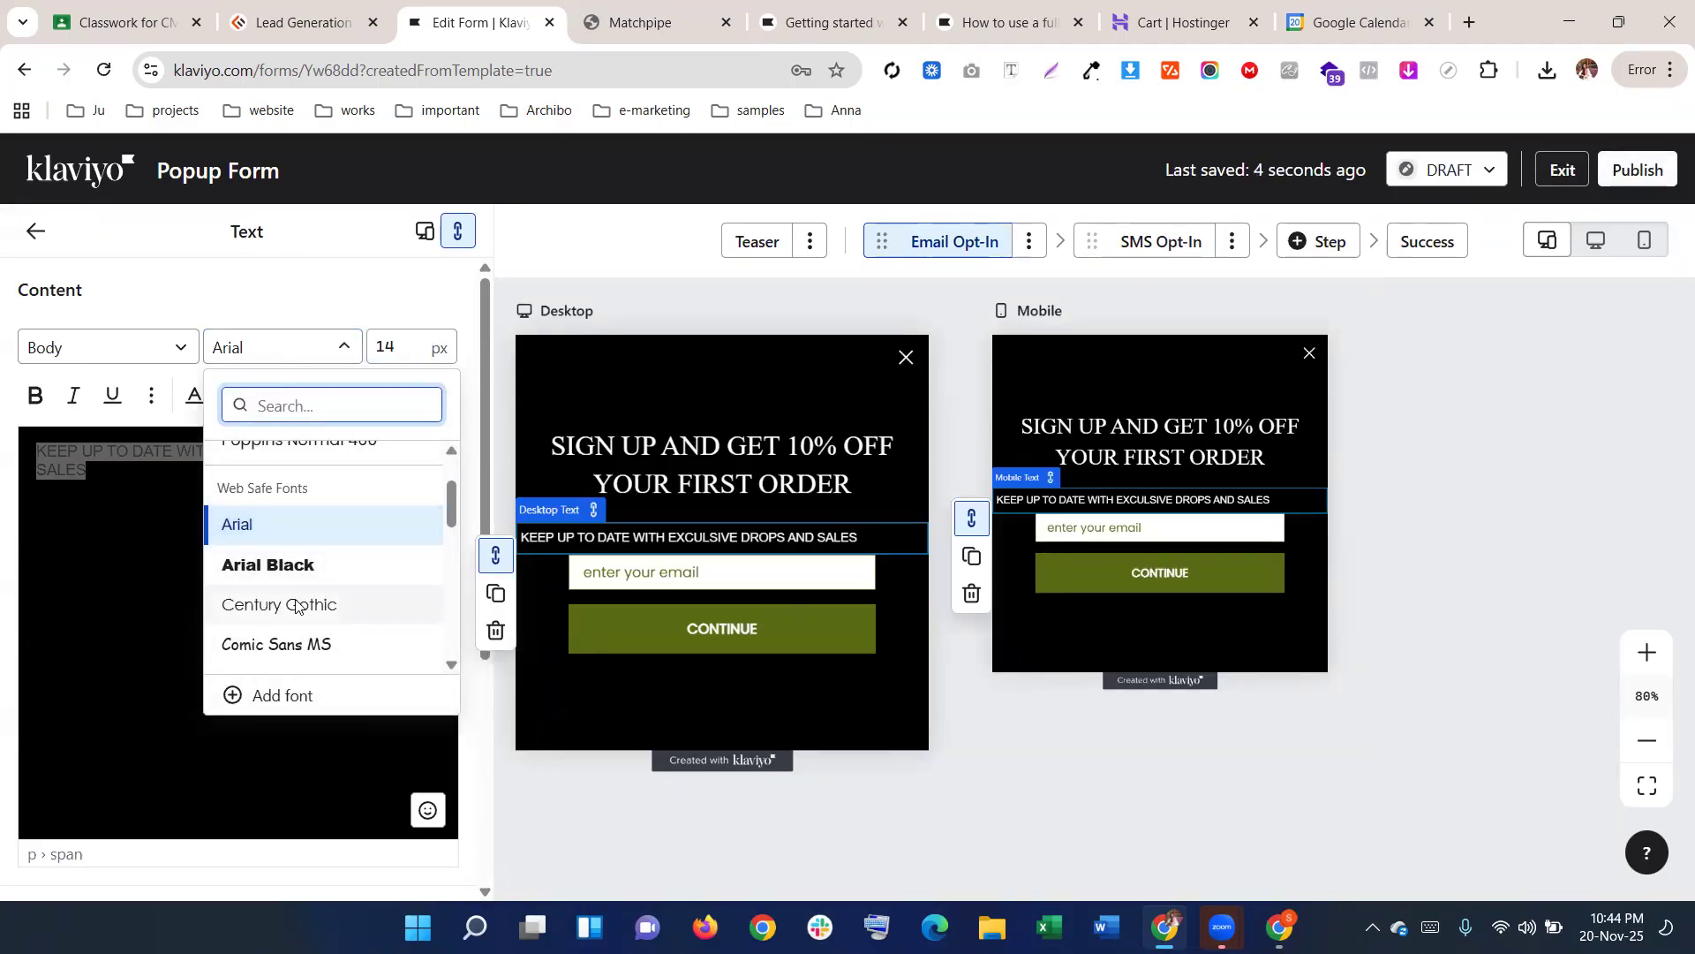
# Set the subheading font to MS Serif after trying Century Gothic and Georgia
pyautogui.click(295, 603)
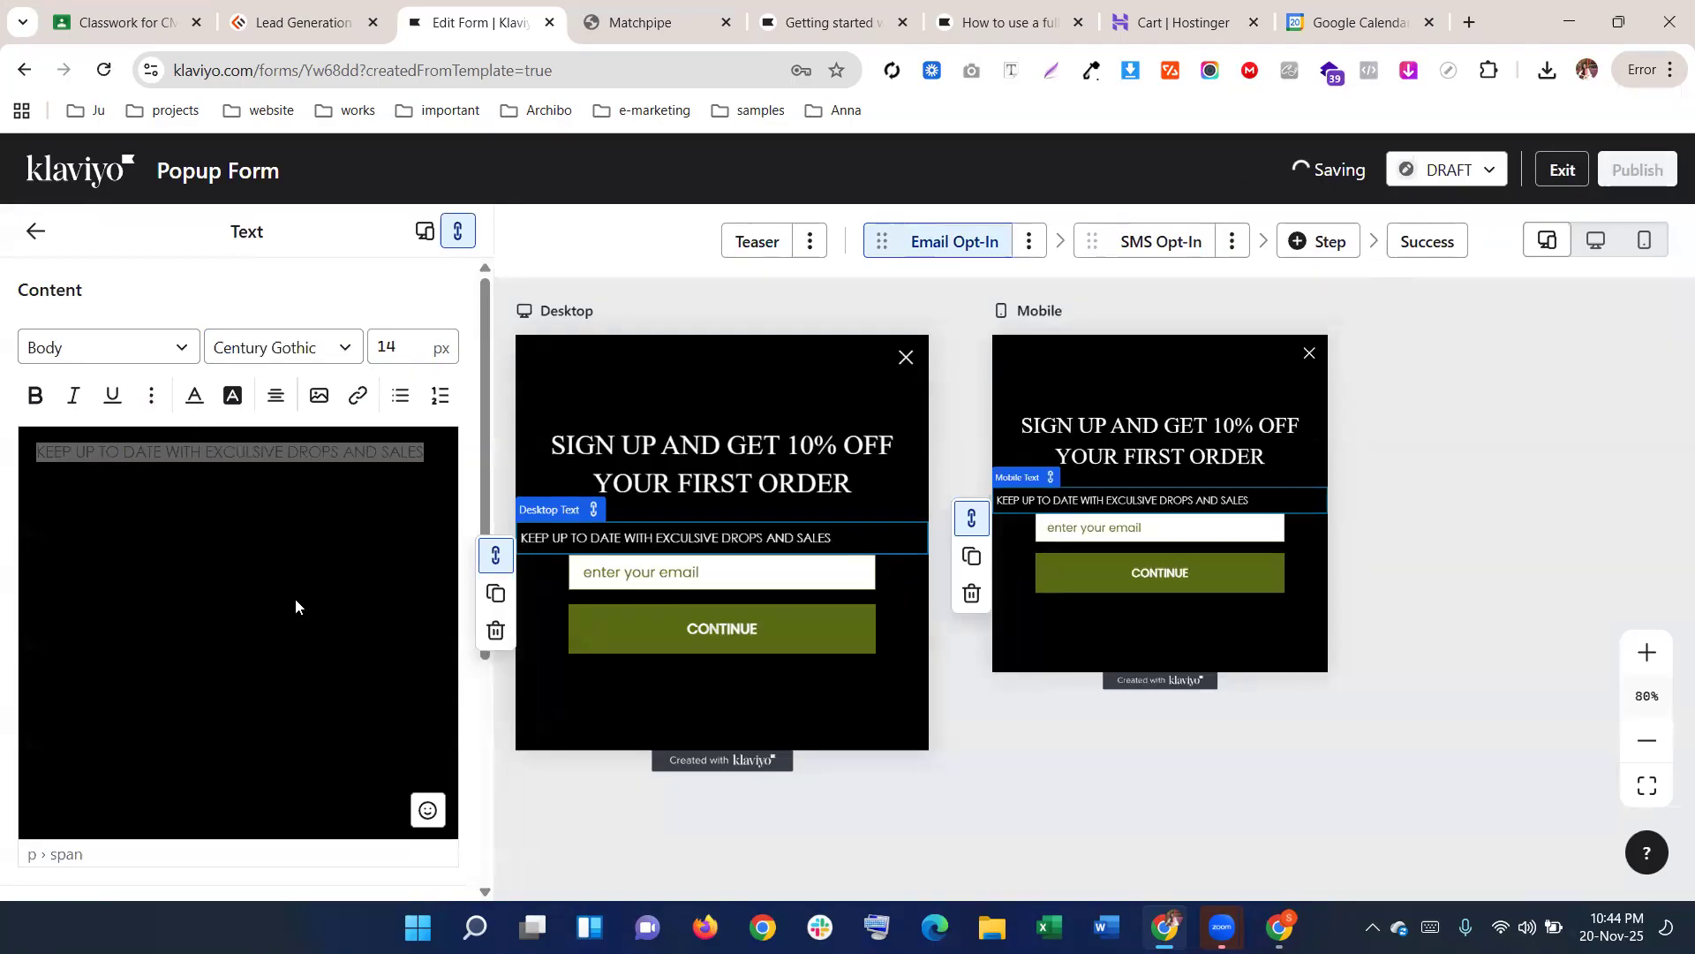
pyautogui.click(283, 346)
pyautogui.scroll(-2, 276, 543)
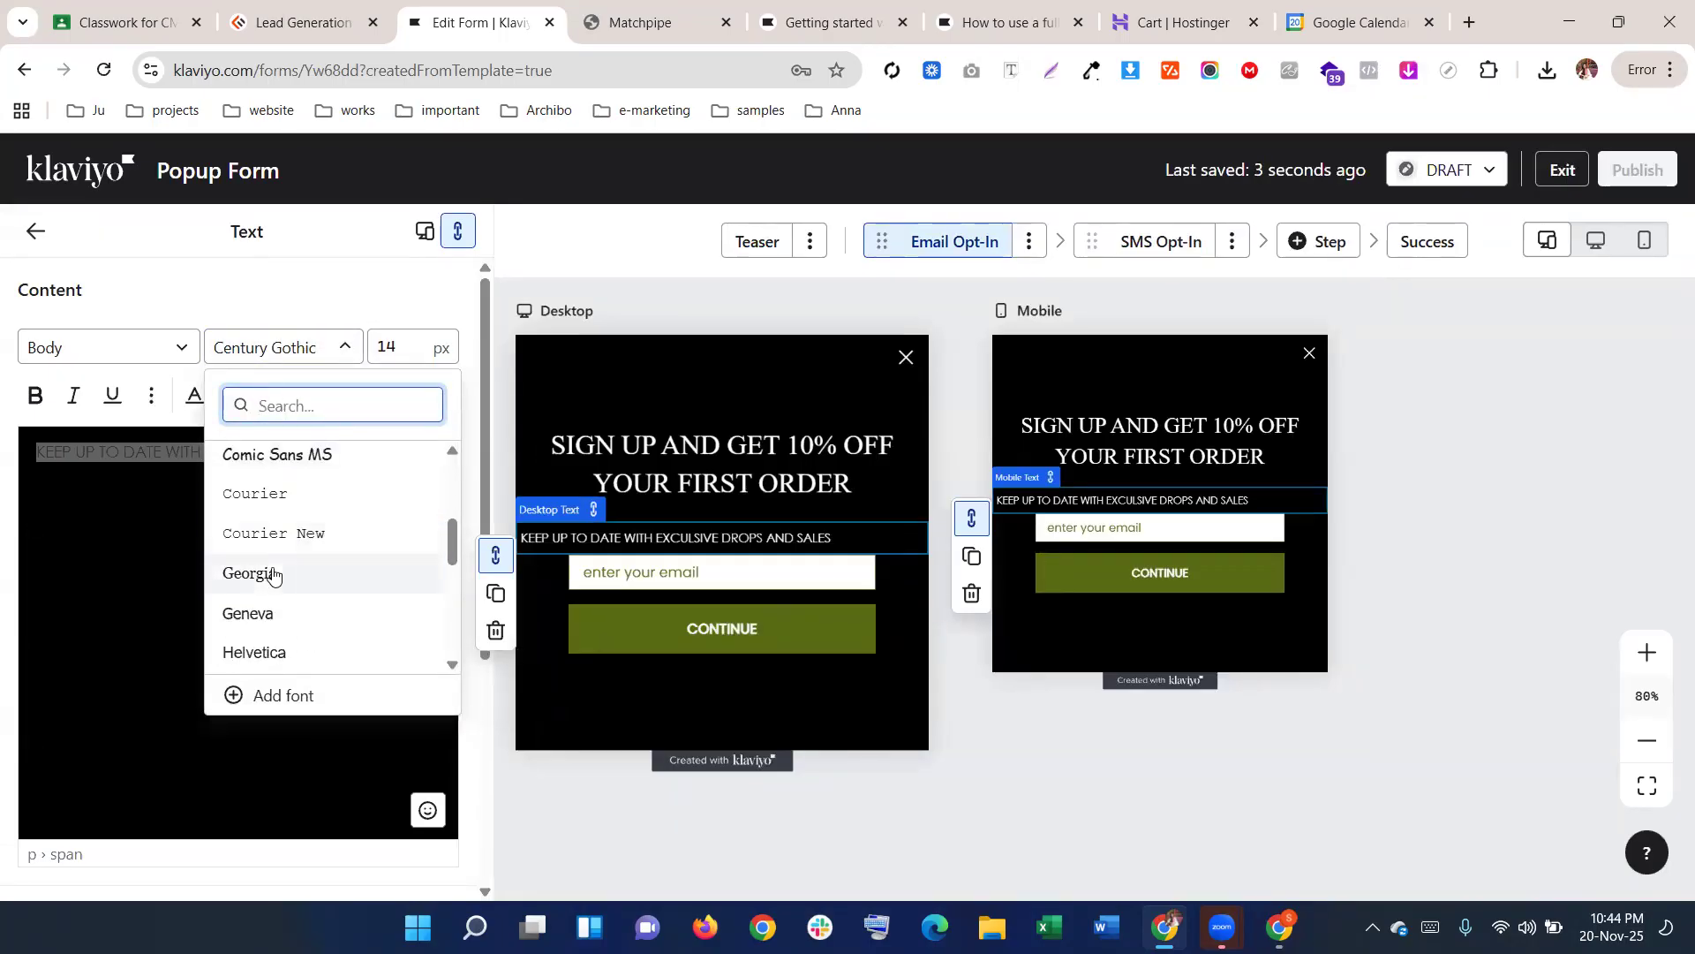
pyautogui.click(272, 572)
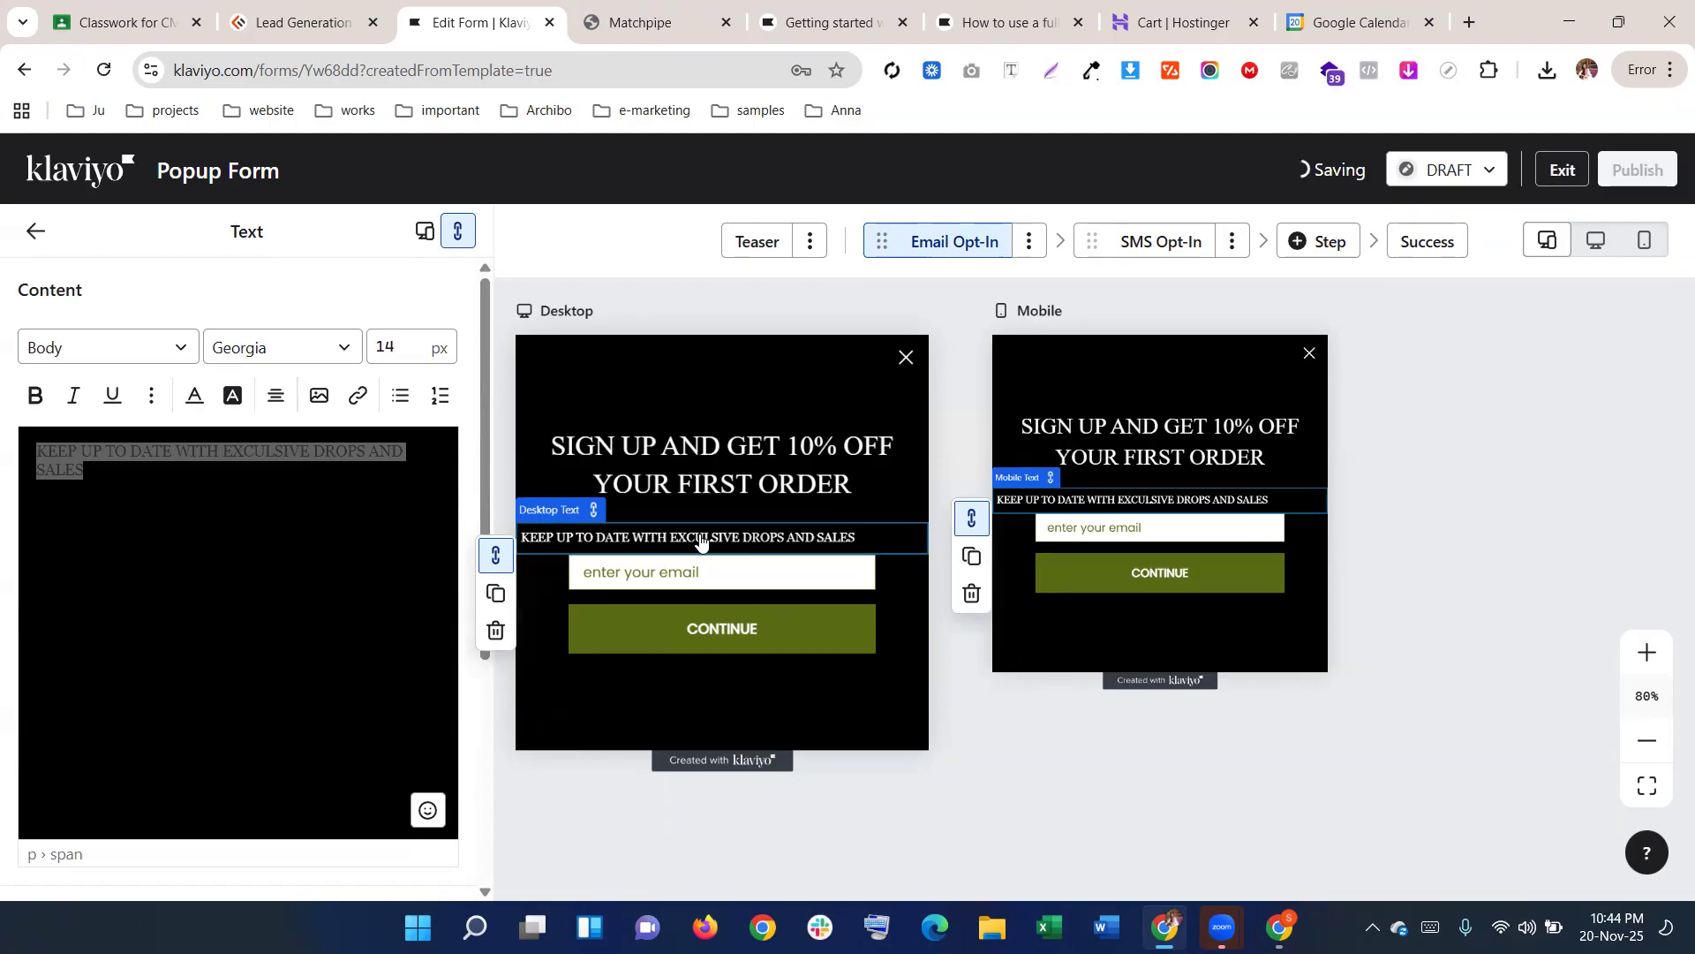
pyautogui.click(268, 349)
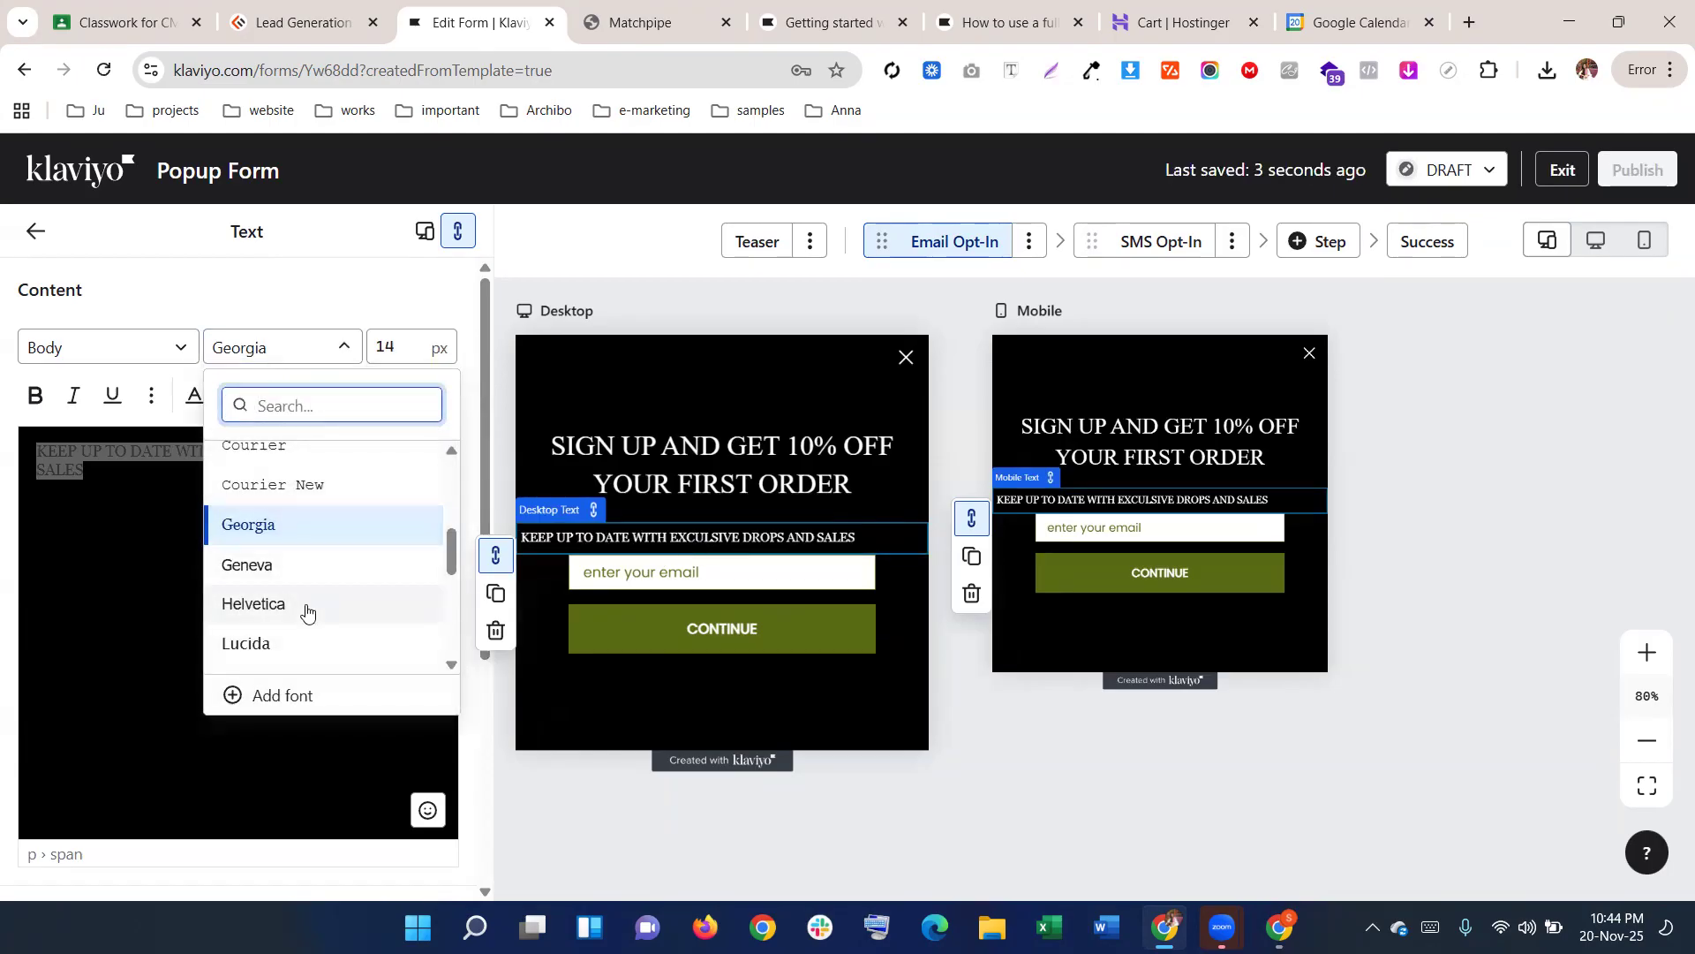
pyautogui.scroll(-3, 306, 606)
pyautogui.scroll(-2, 308, 606)
pyautogui.scroll(-1, 306, 603)
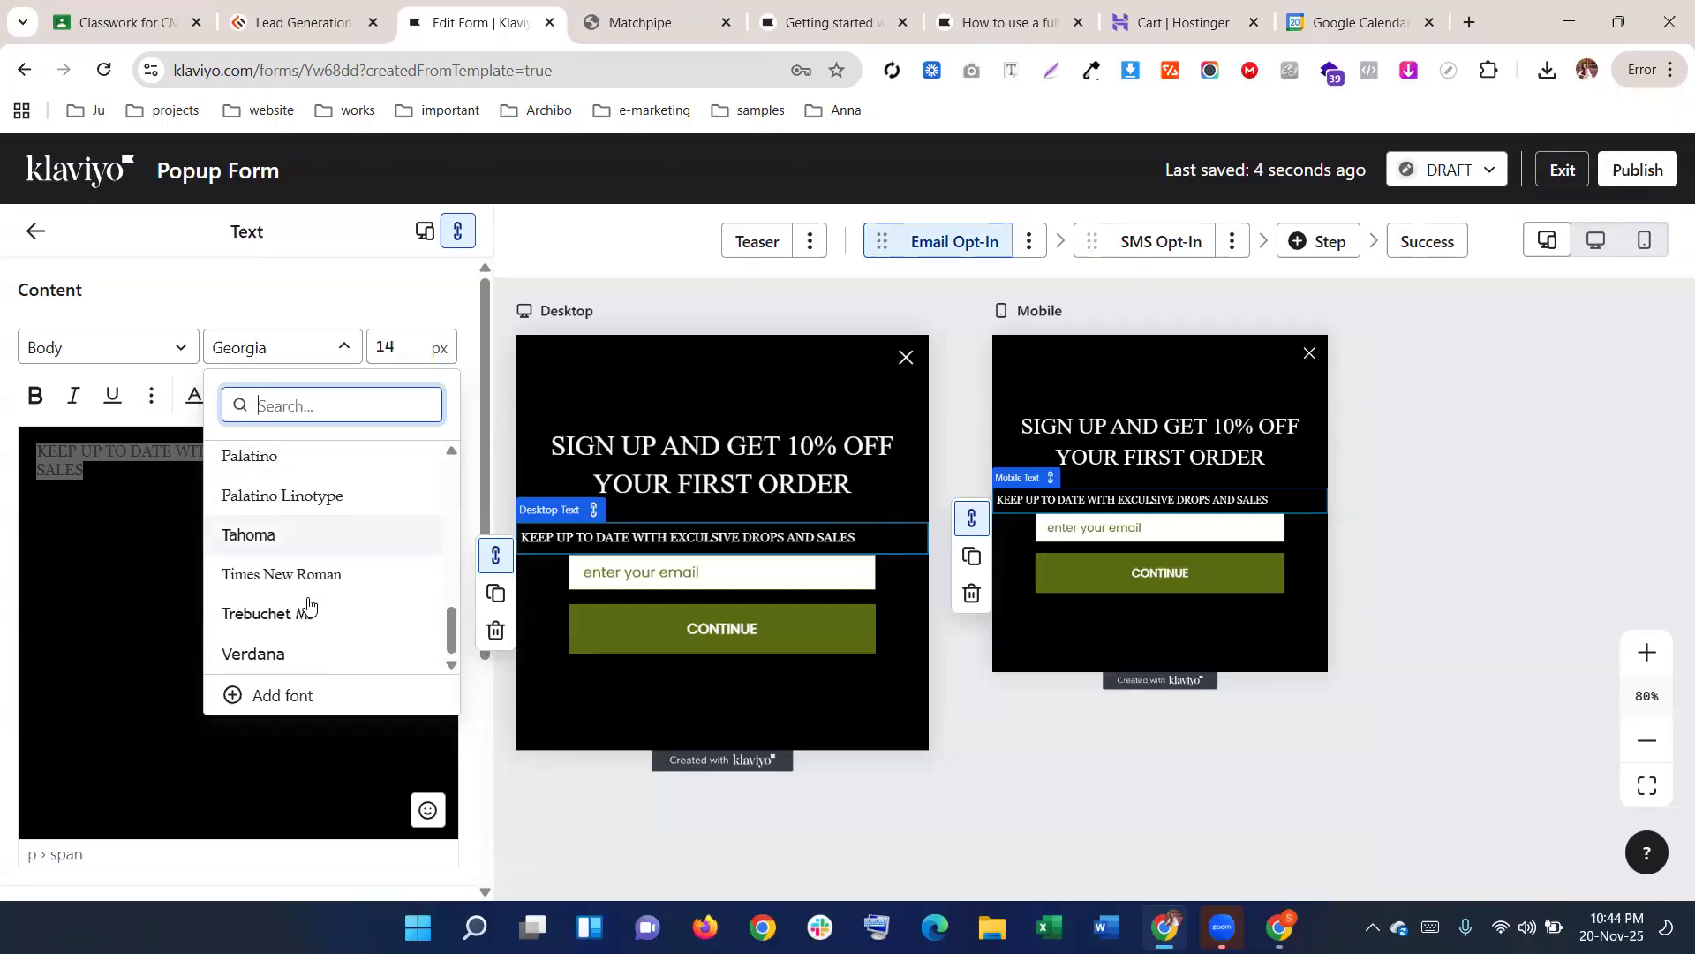
pyautogui.scroll(3, 314, 605)
pyautogui.click(287, 497)
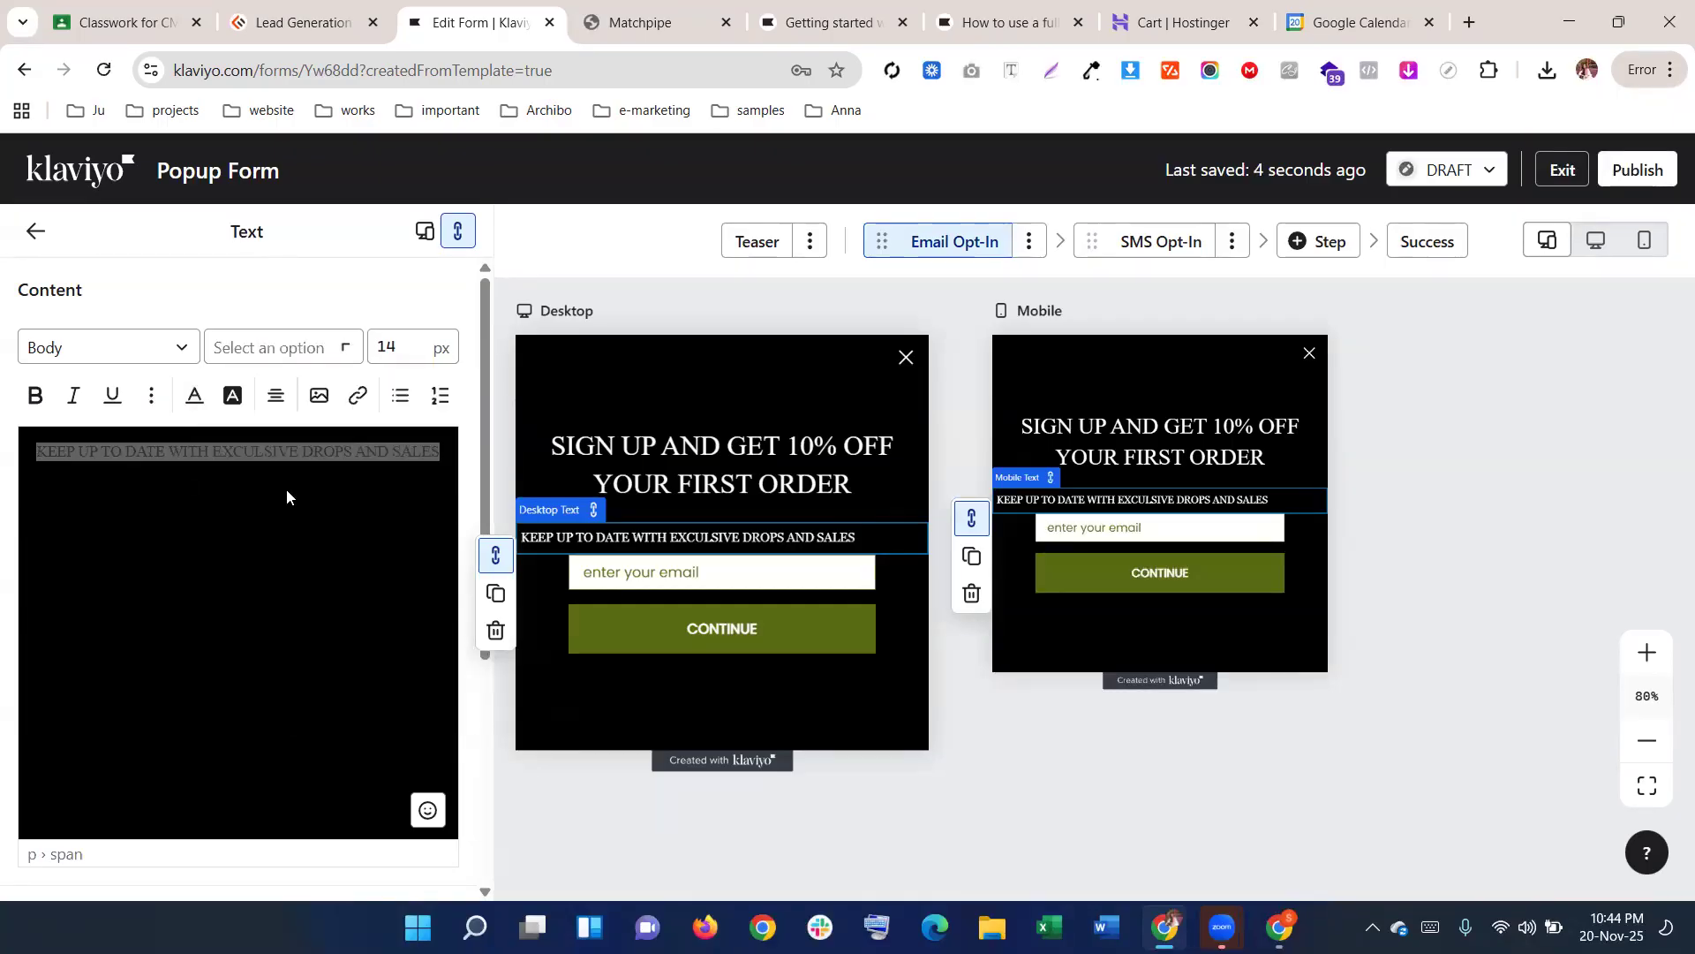
# Centre the subheading and change its font size from 14 to 16 px
pyautogui.click(279, 399)
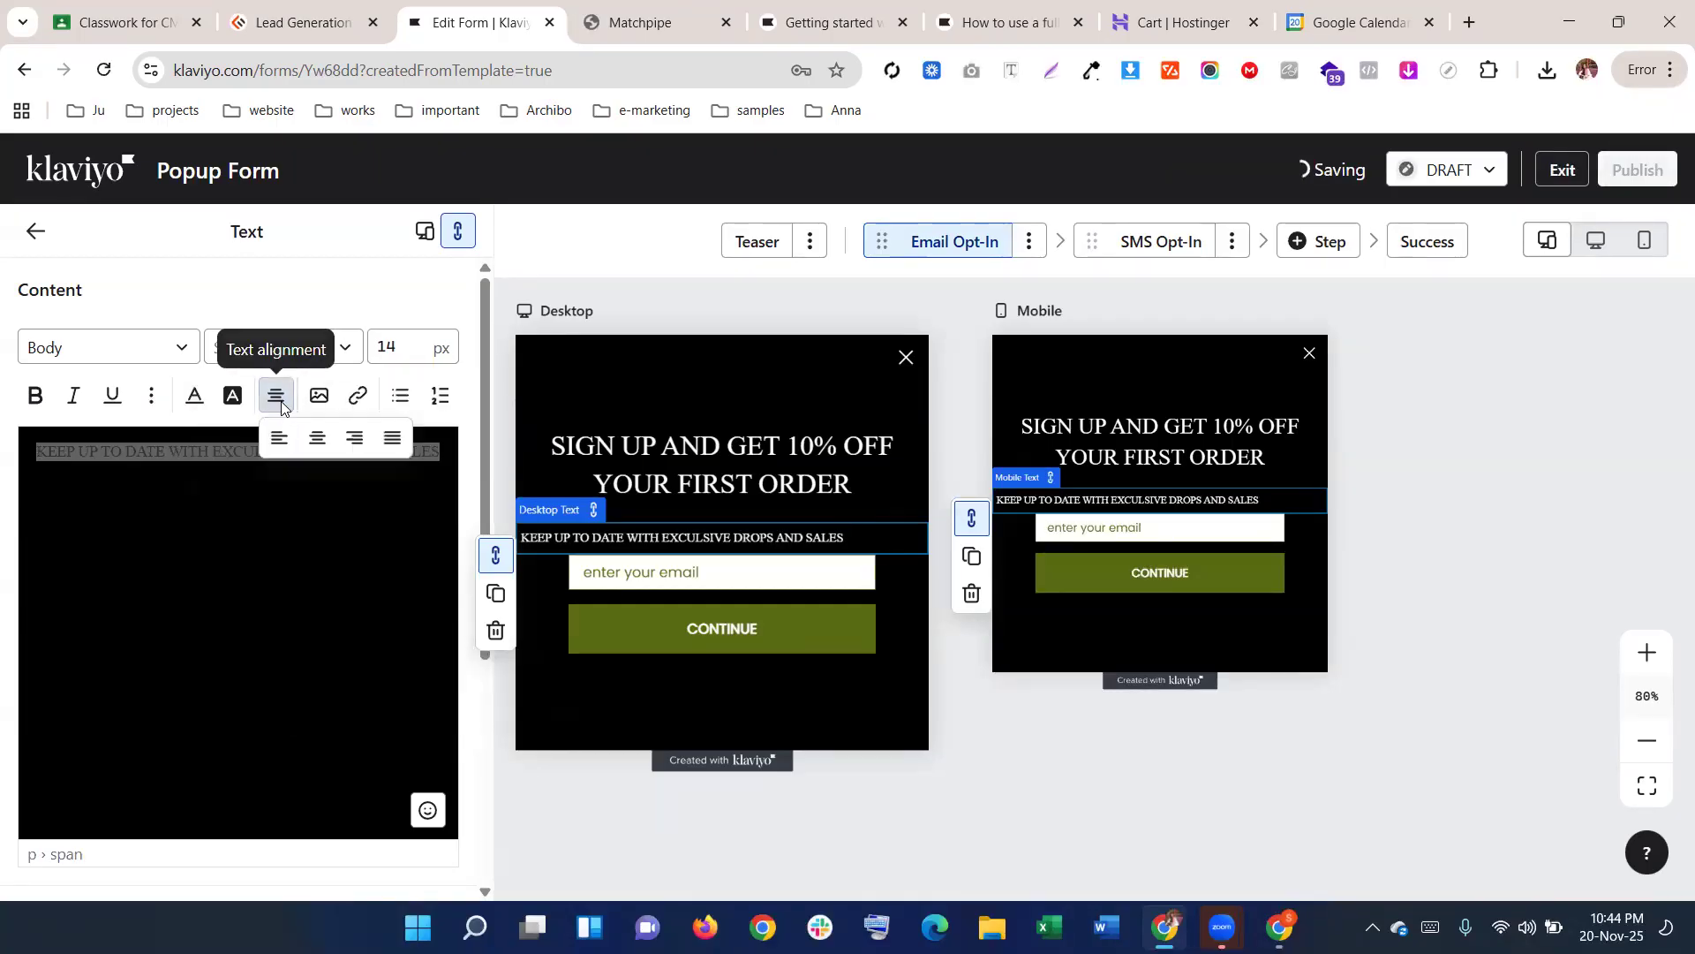
pyautogui.click(317, 437)
pyautogui.click(406, 345)
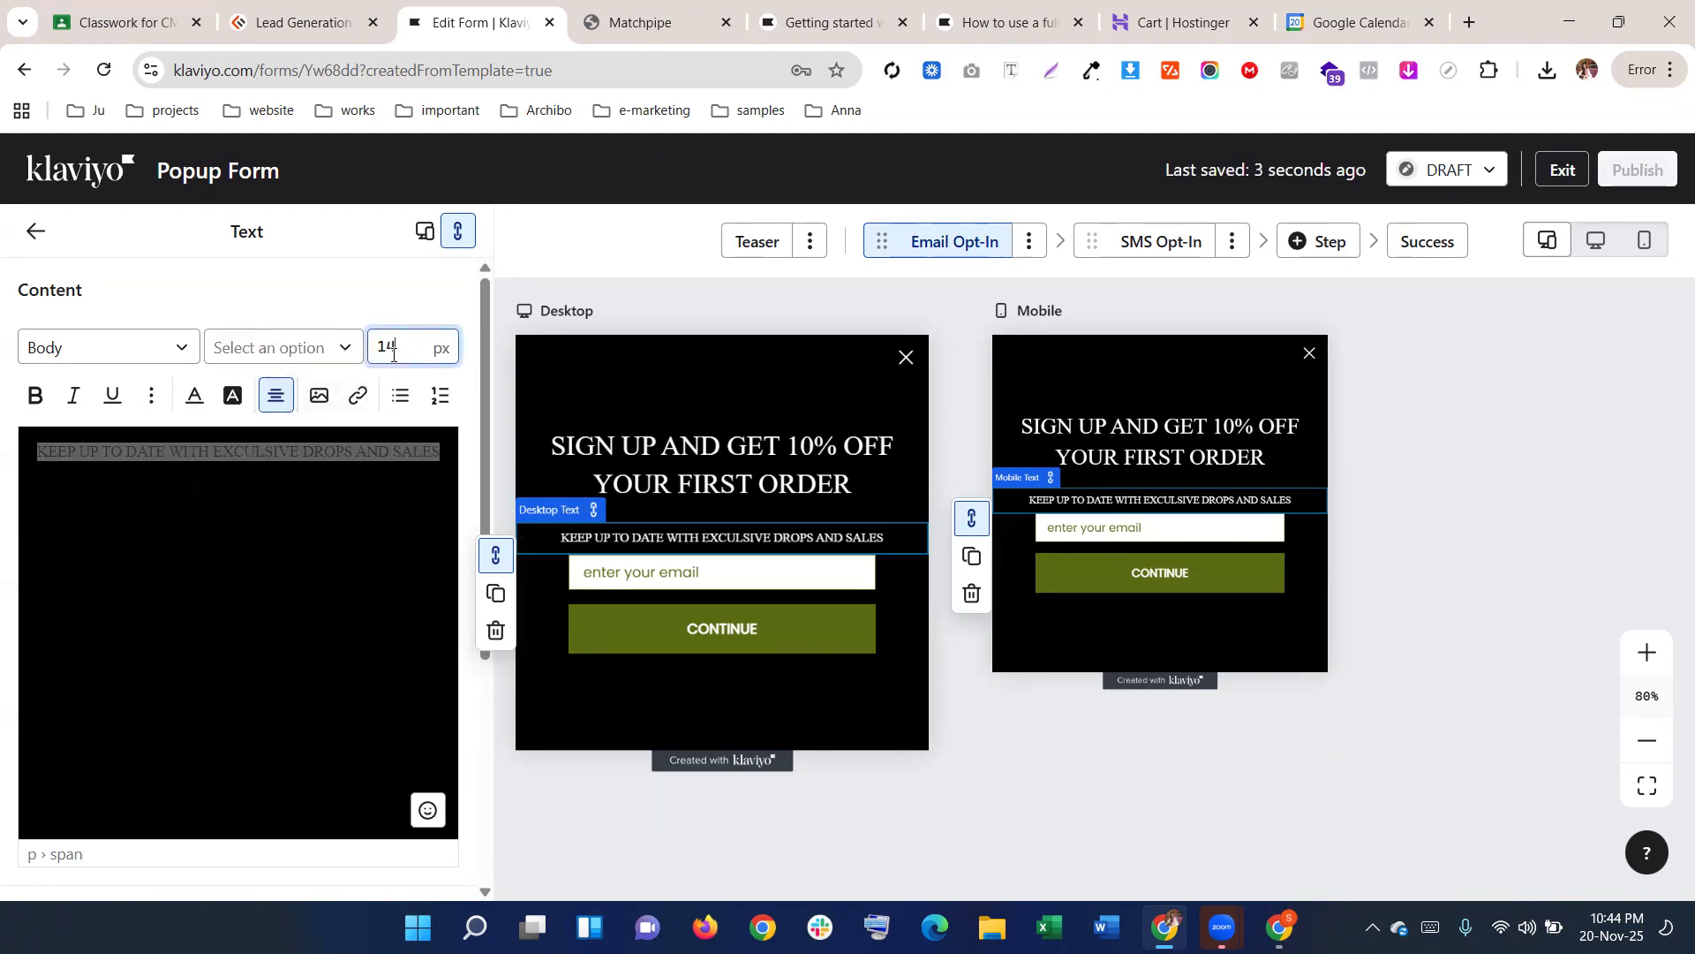
pyautogui.press('BackSpace')
pyautogui.write('6')
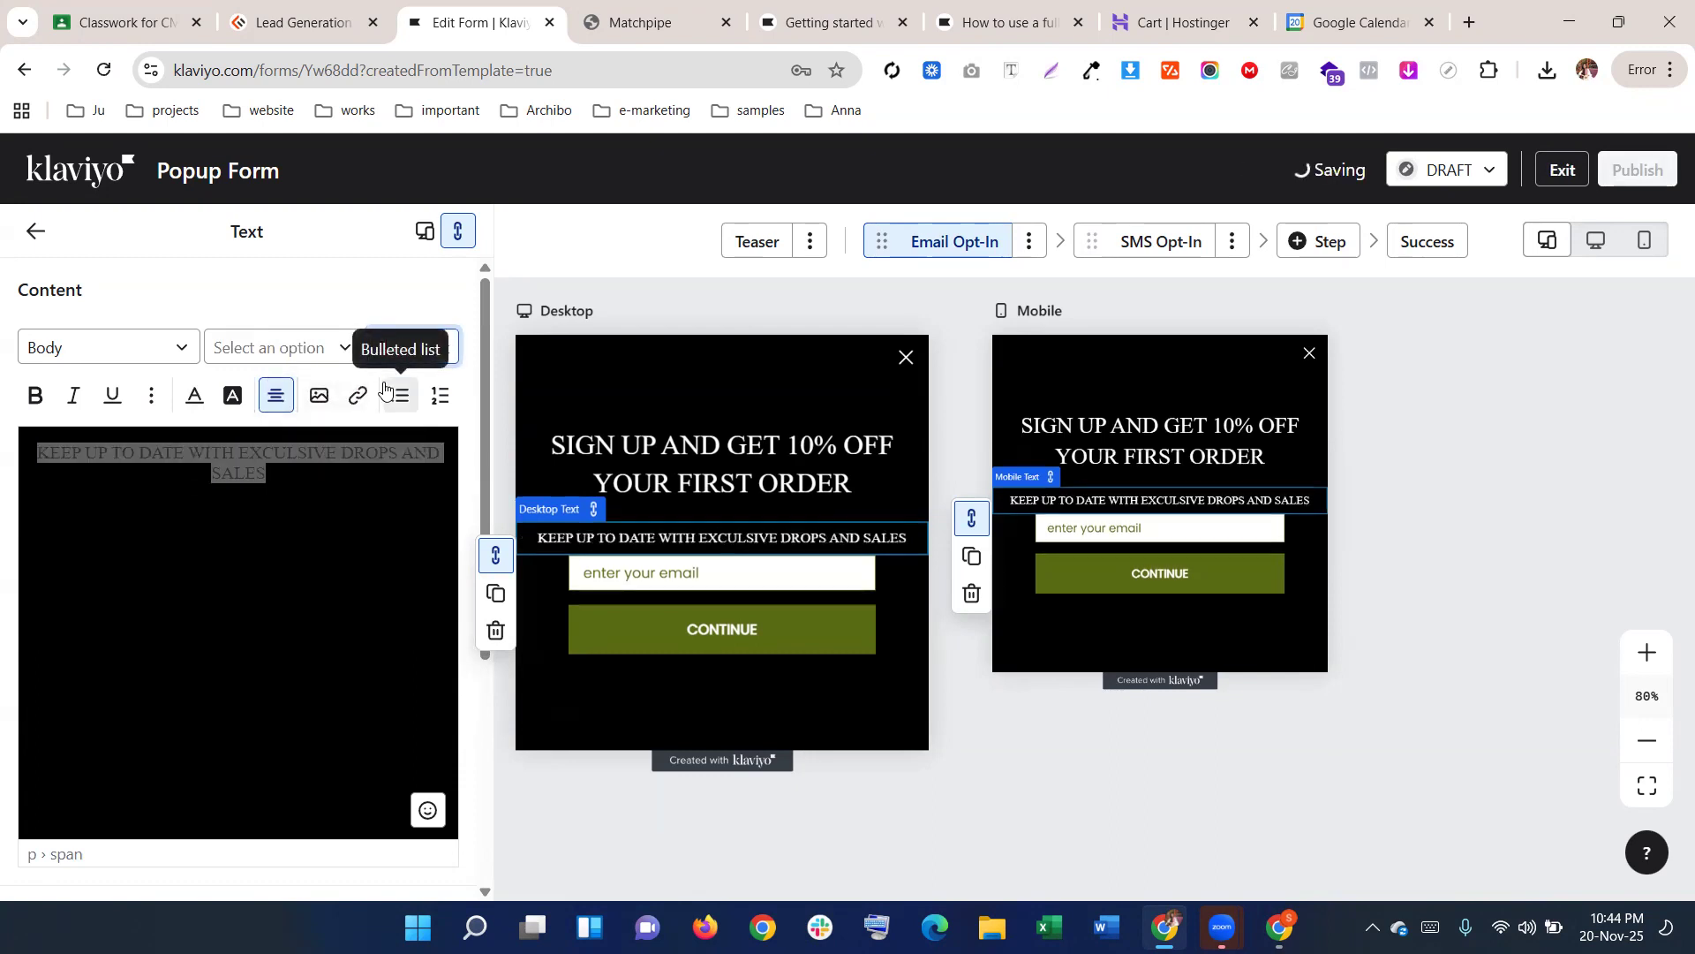
pyautogui.click(345, 571)
pyautogui.click(643, 16)
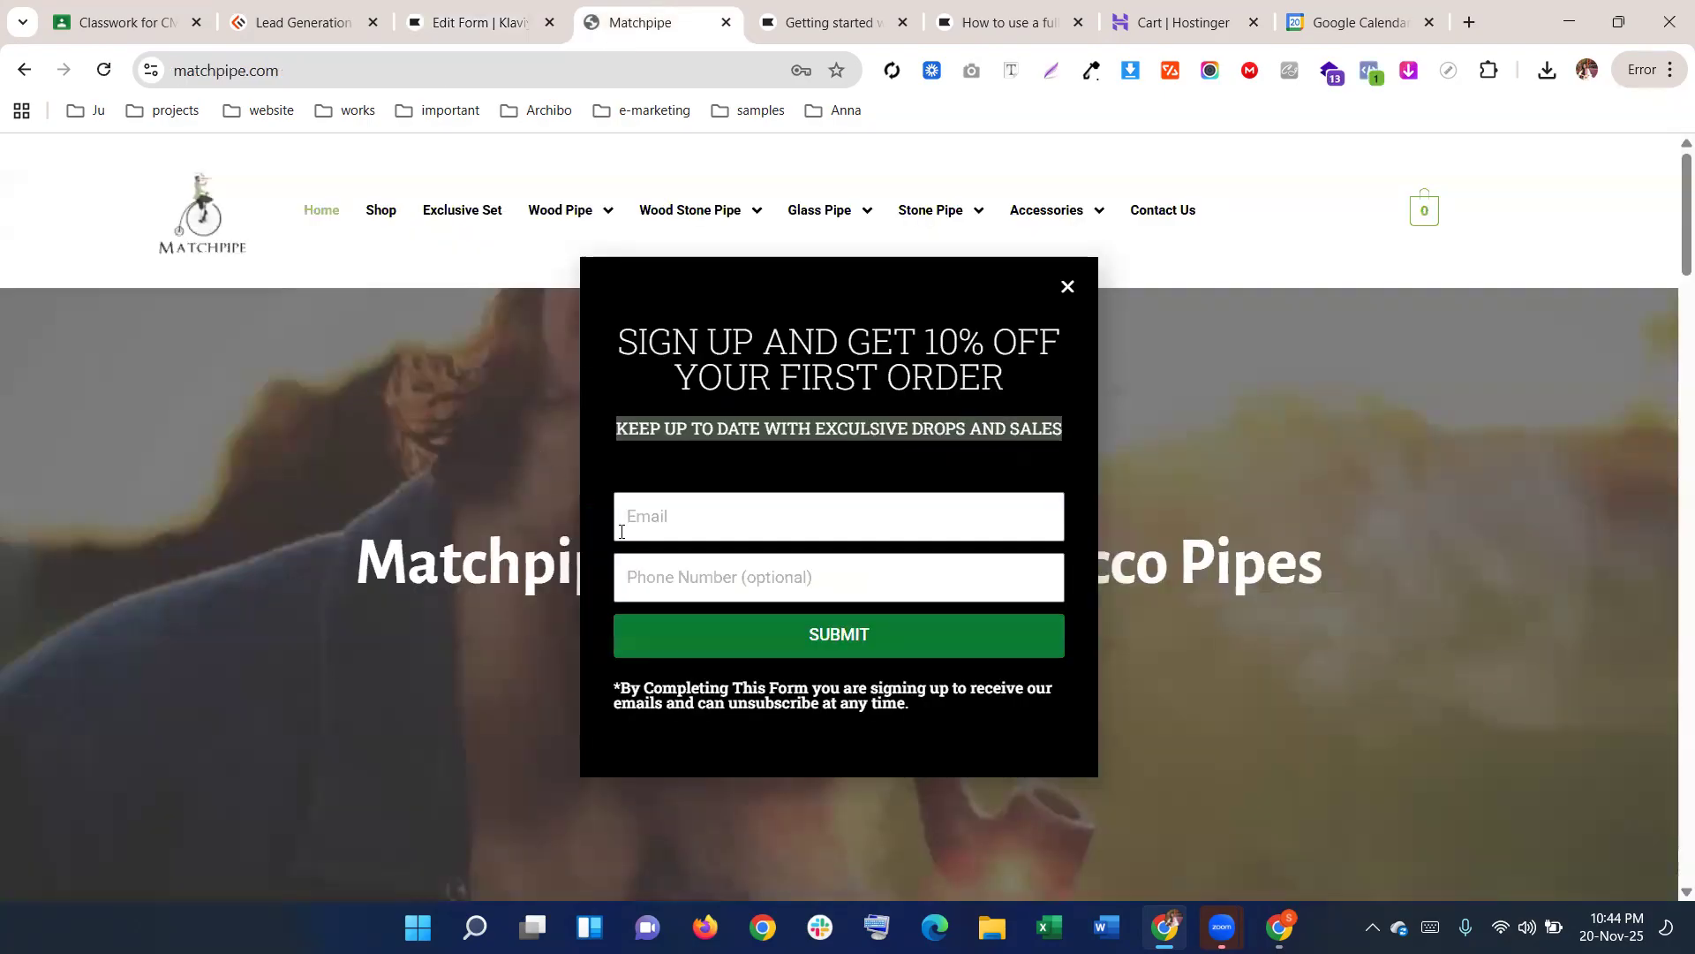
pyautogui.click(484, 21)
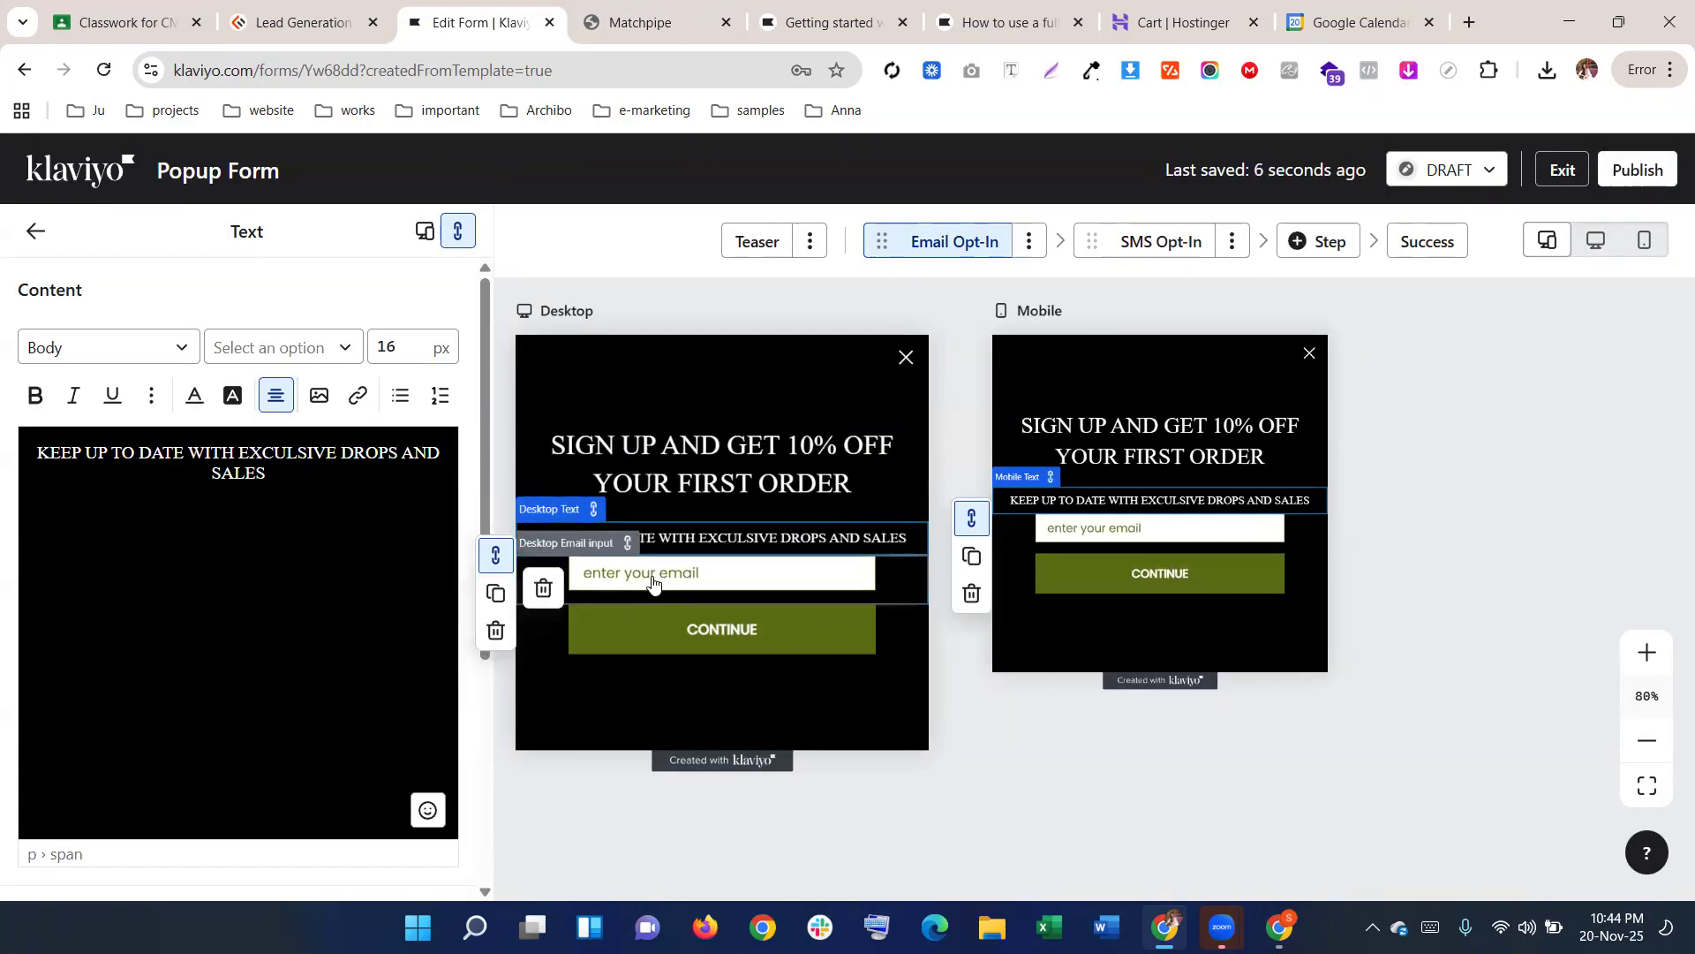
# Replace the email field's placeholder 'enter your email' with 'Email'
pyautogui.click(652, 584)
pyautogui.moveTo(155, 495); pyautogui.dragTo(0, 492)
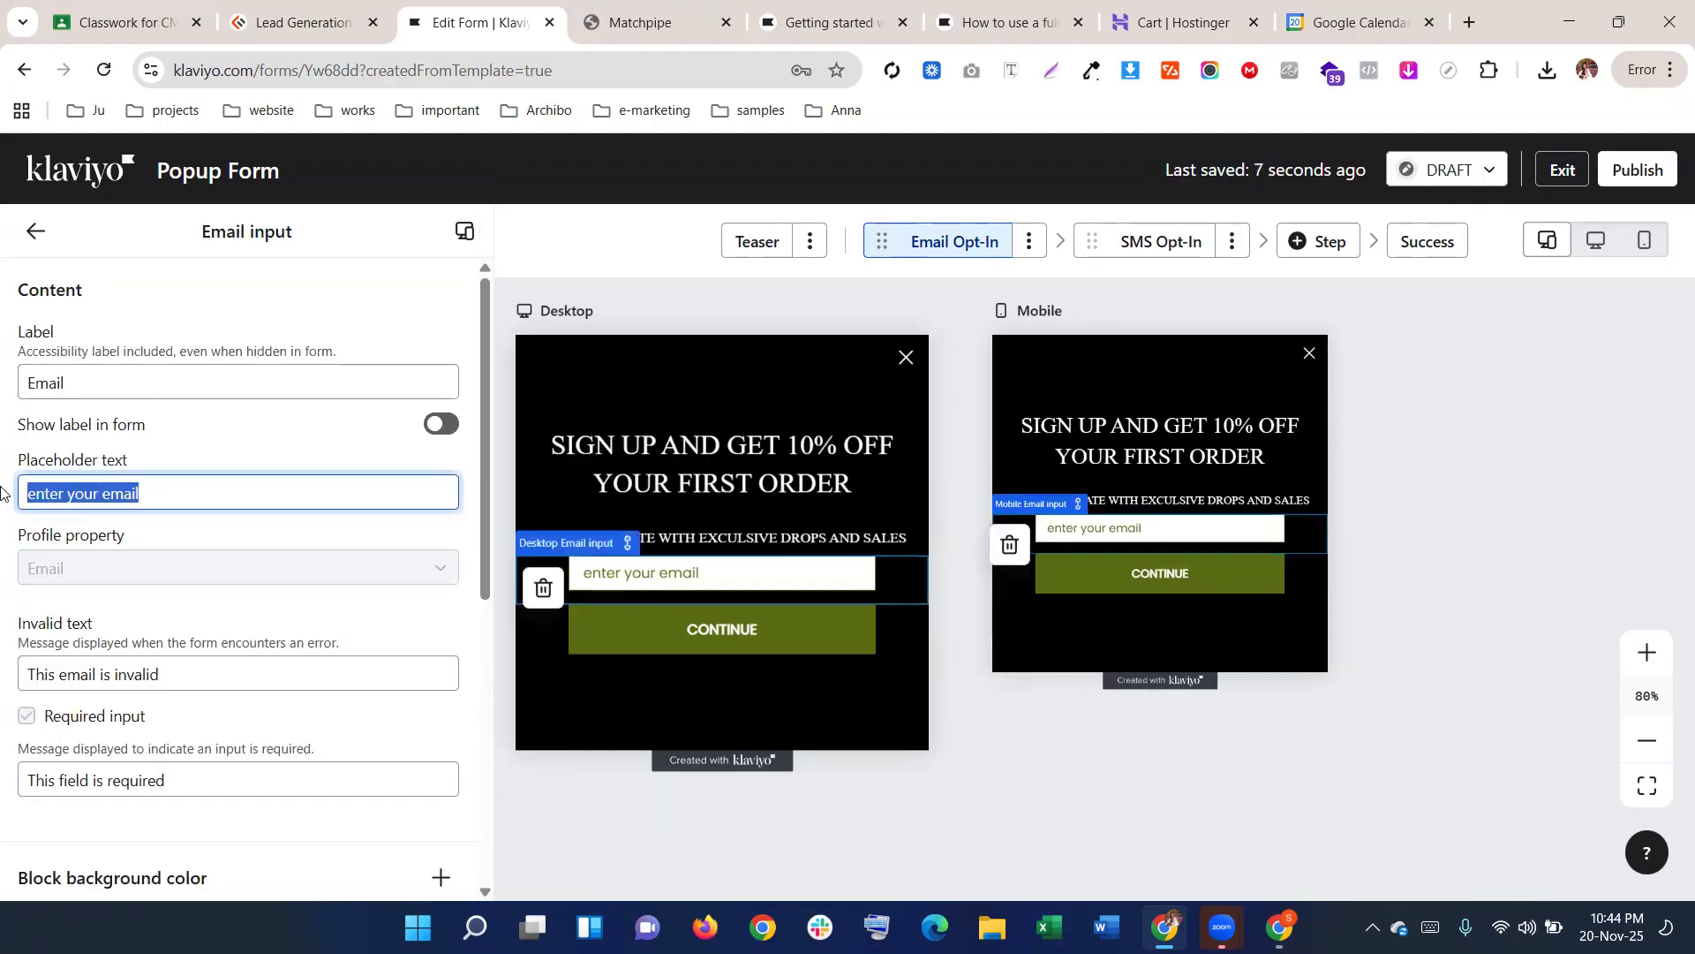
pyautogui.write('E')
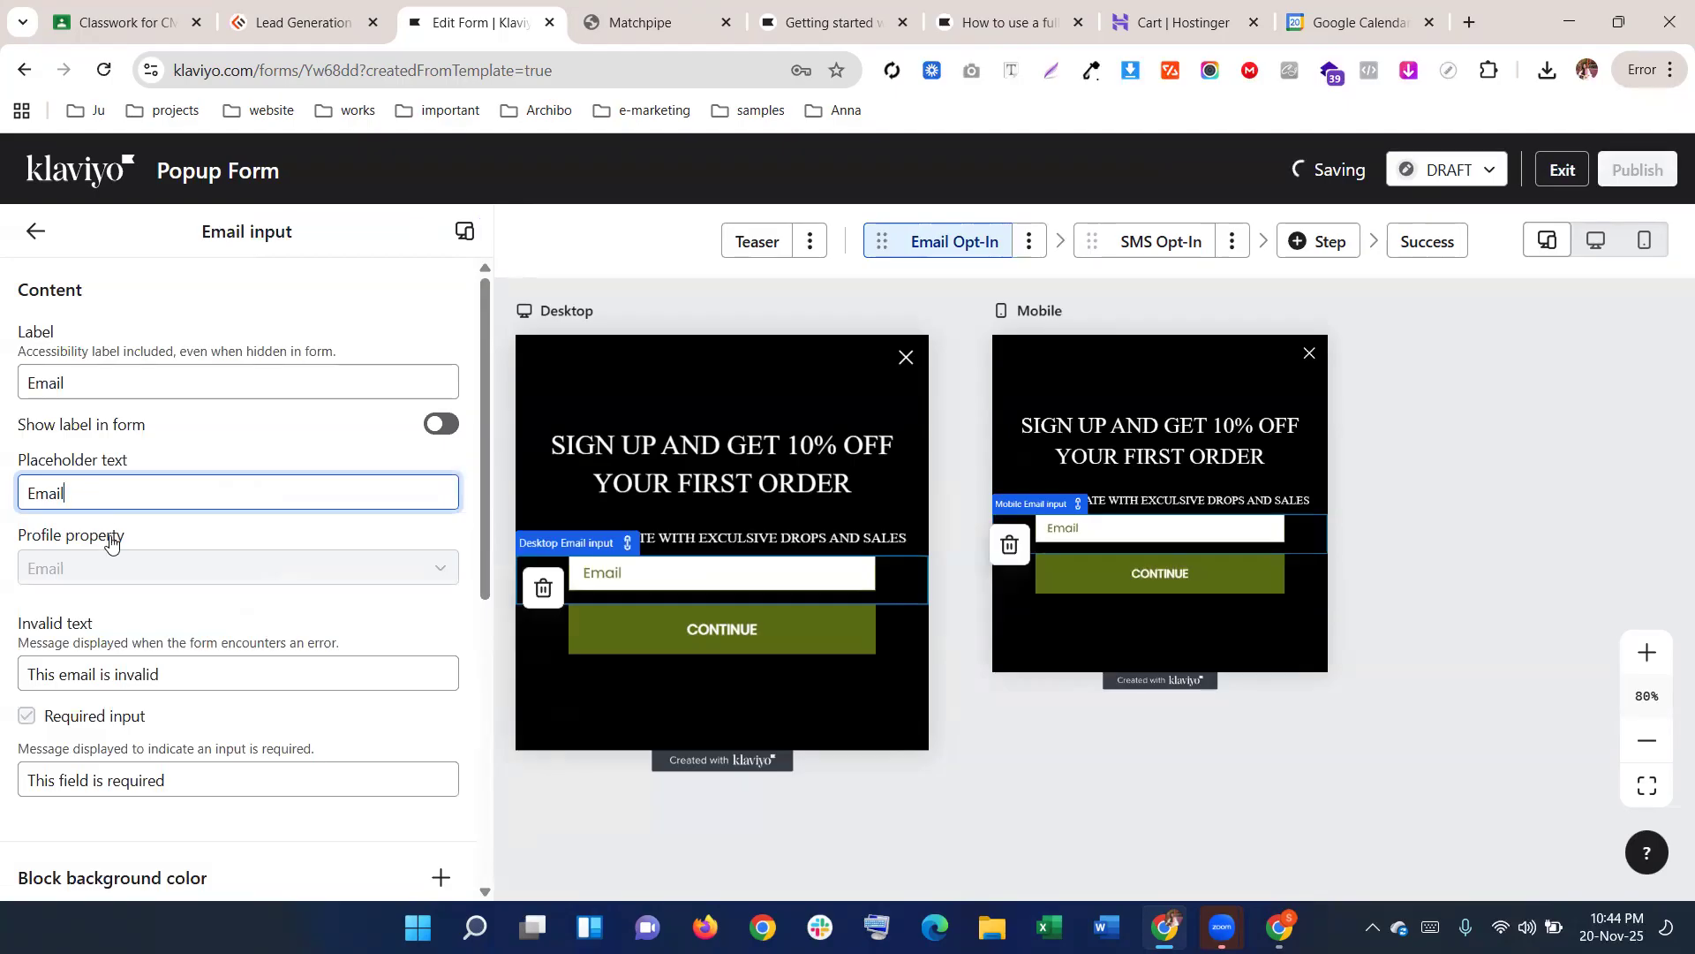
pyautogui.scroll(-4, 148, 490)
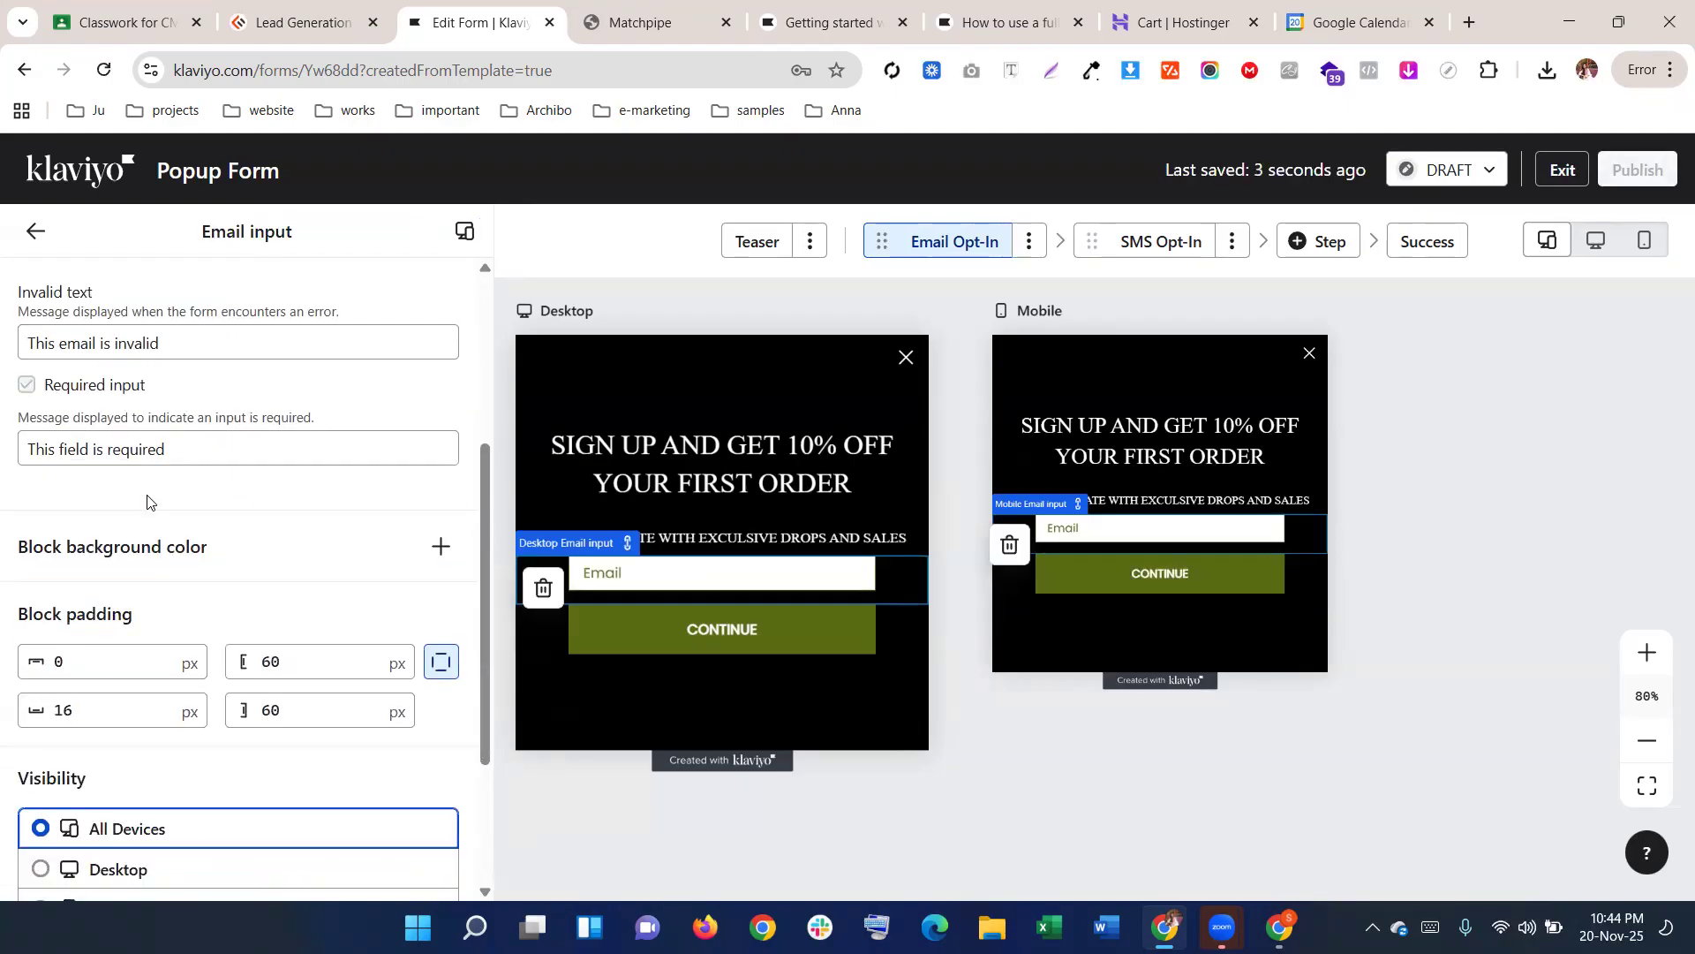
pyautogui.scroll(4, 147, 502)
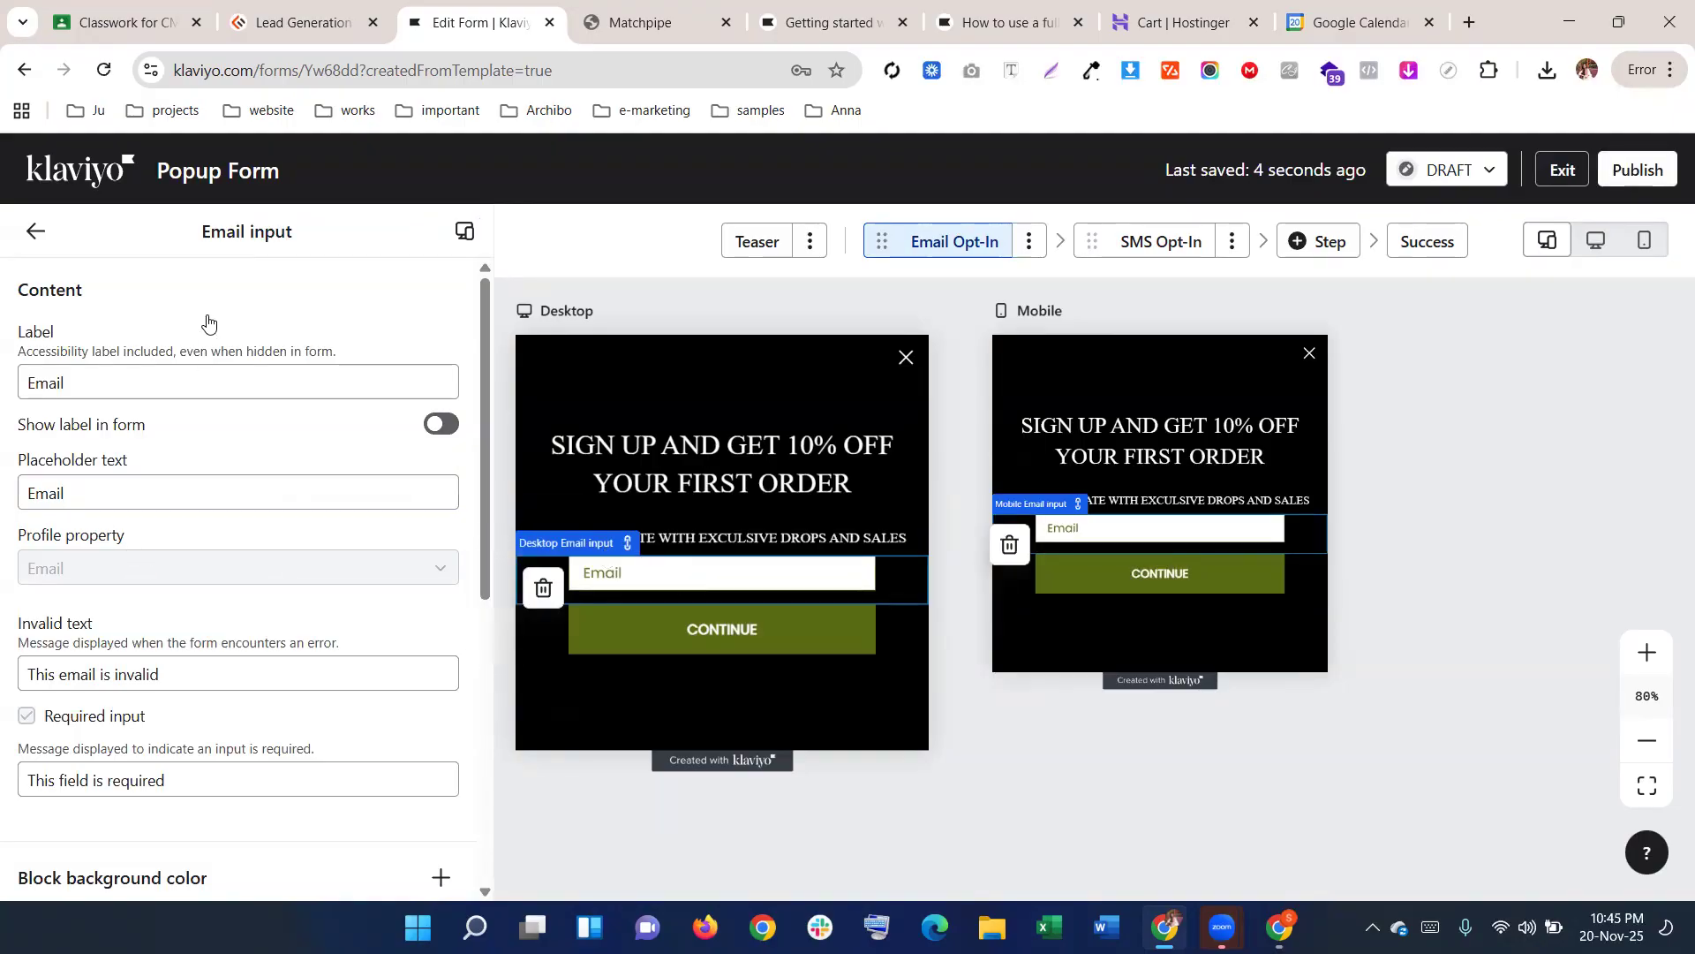
pyautogui.click(36, 230)
# Add a Text input field below the Email field
pyautogui.click(159, 491)
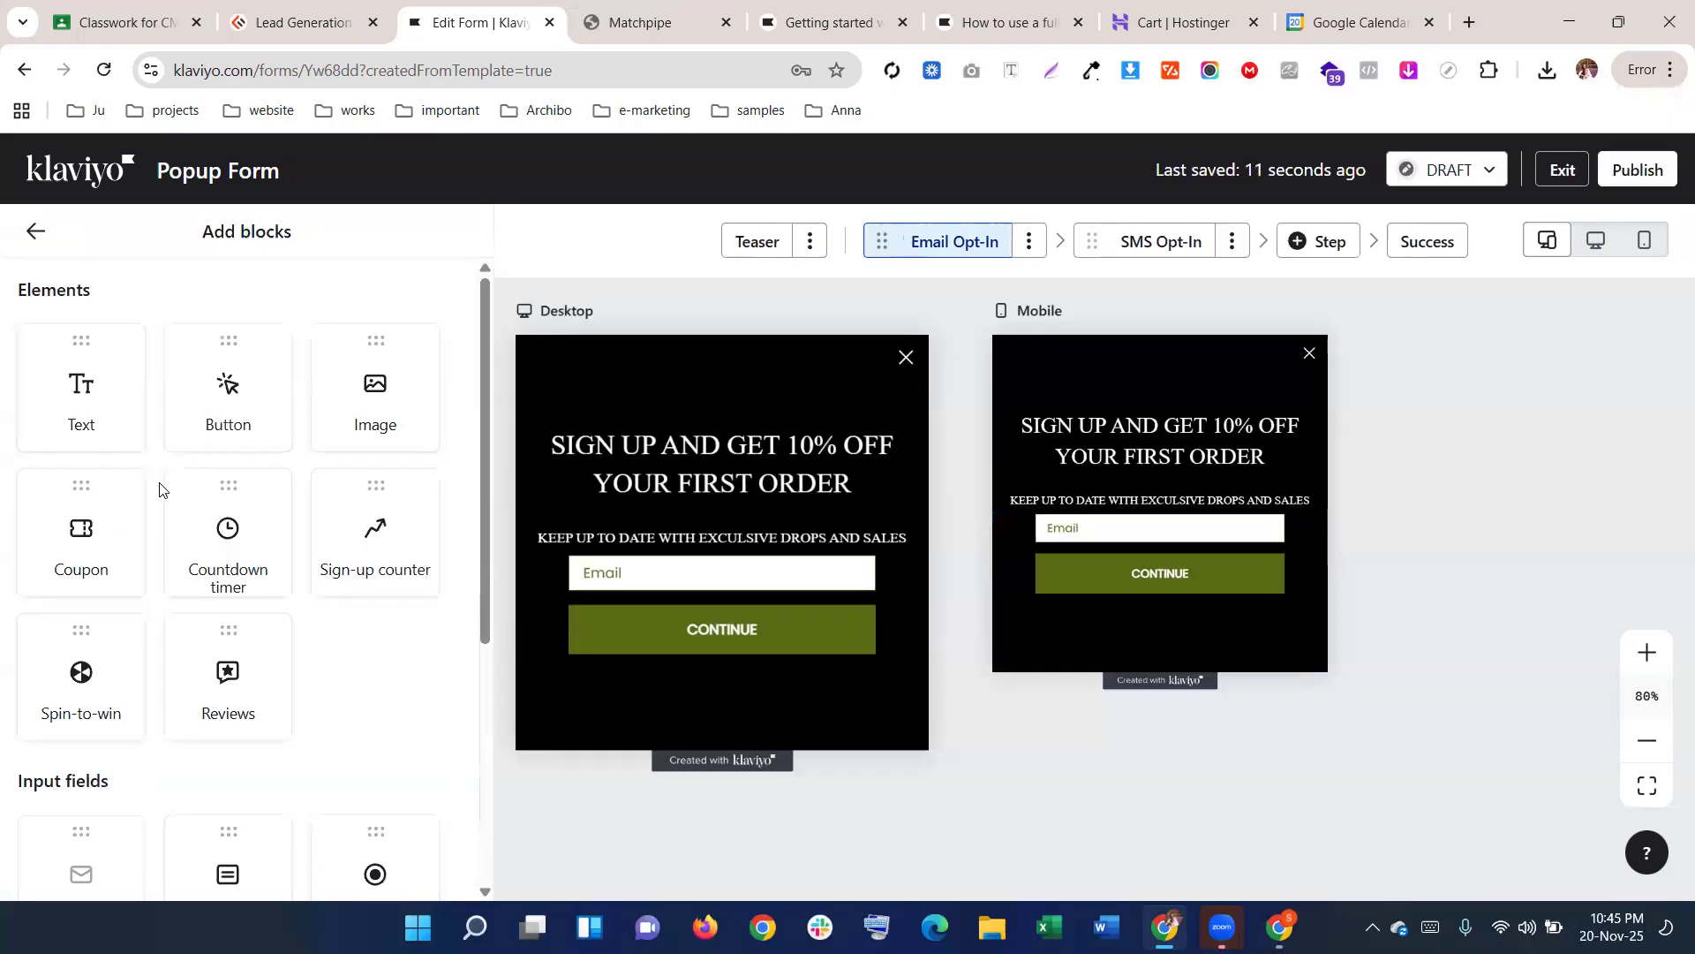
pyautogui.scroll(-4, 159, 491)
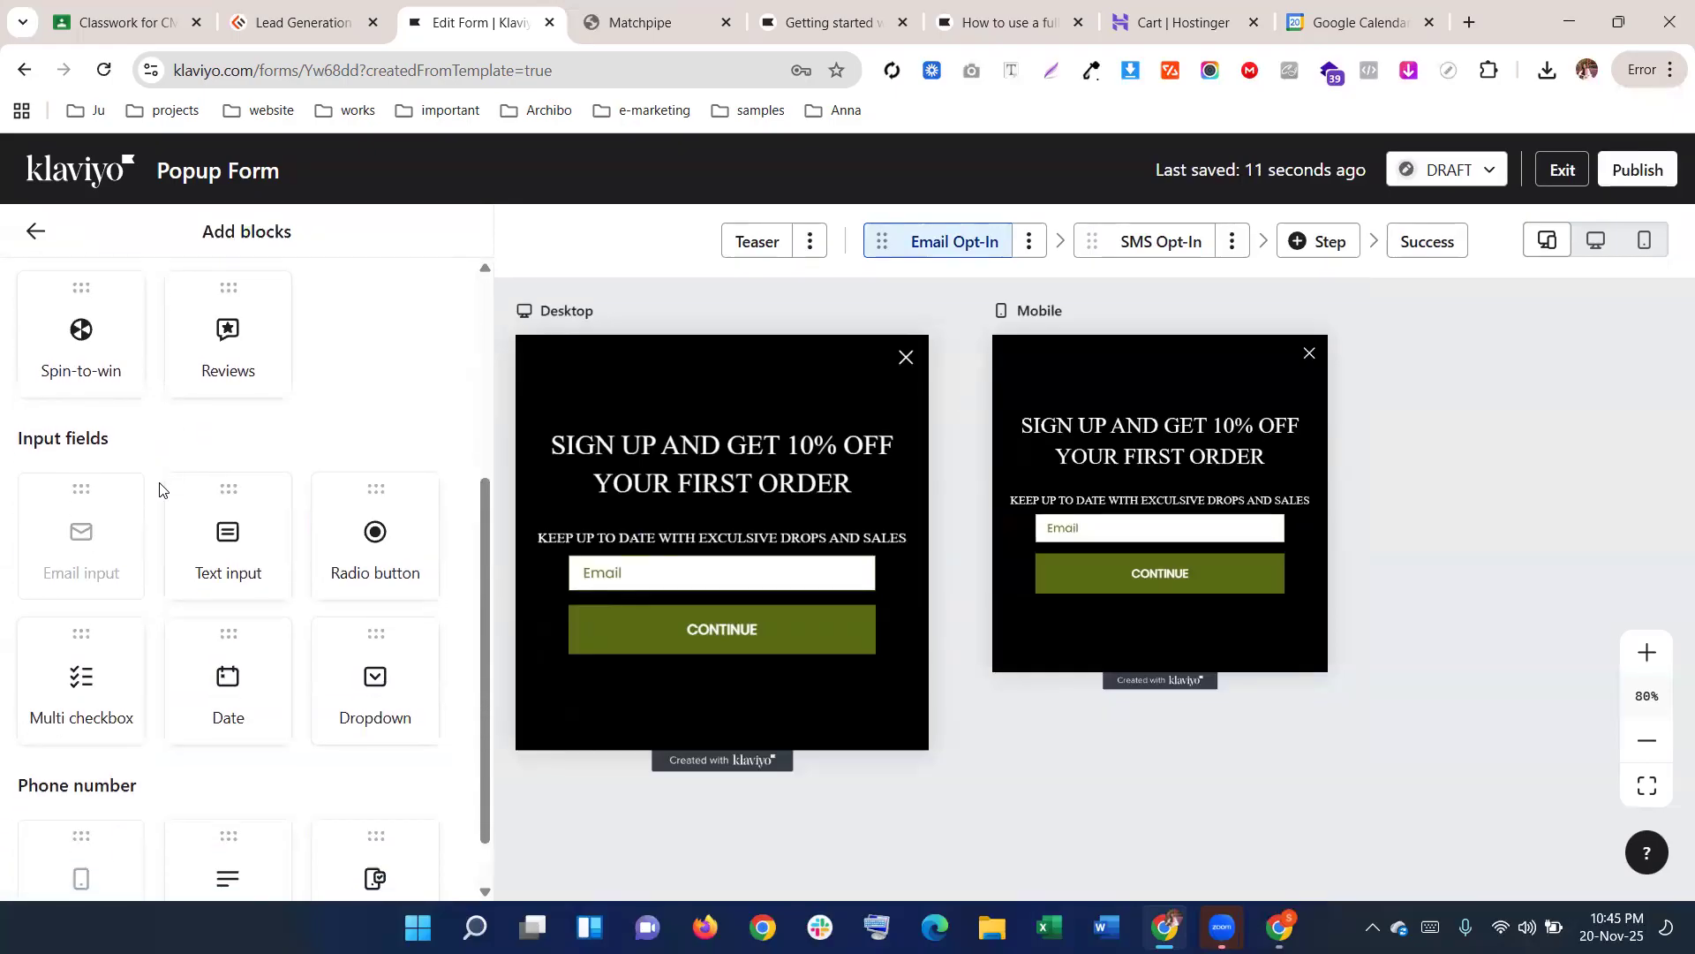
pyautogui.scroll(-1, 159, 490)
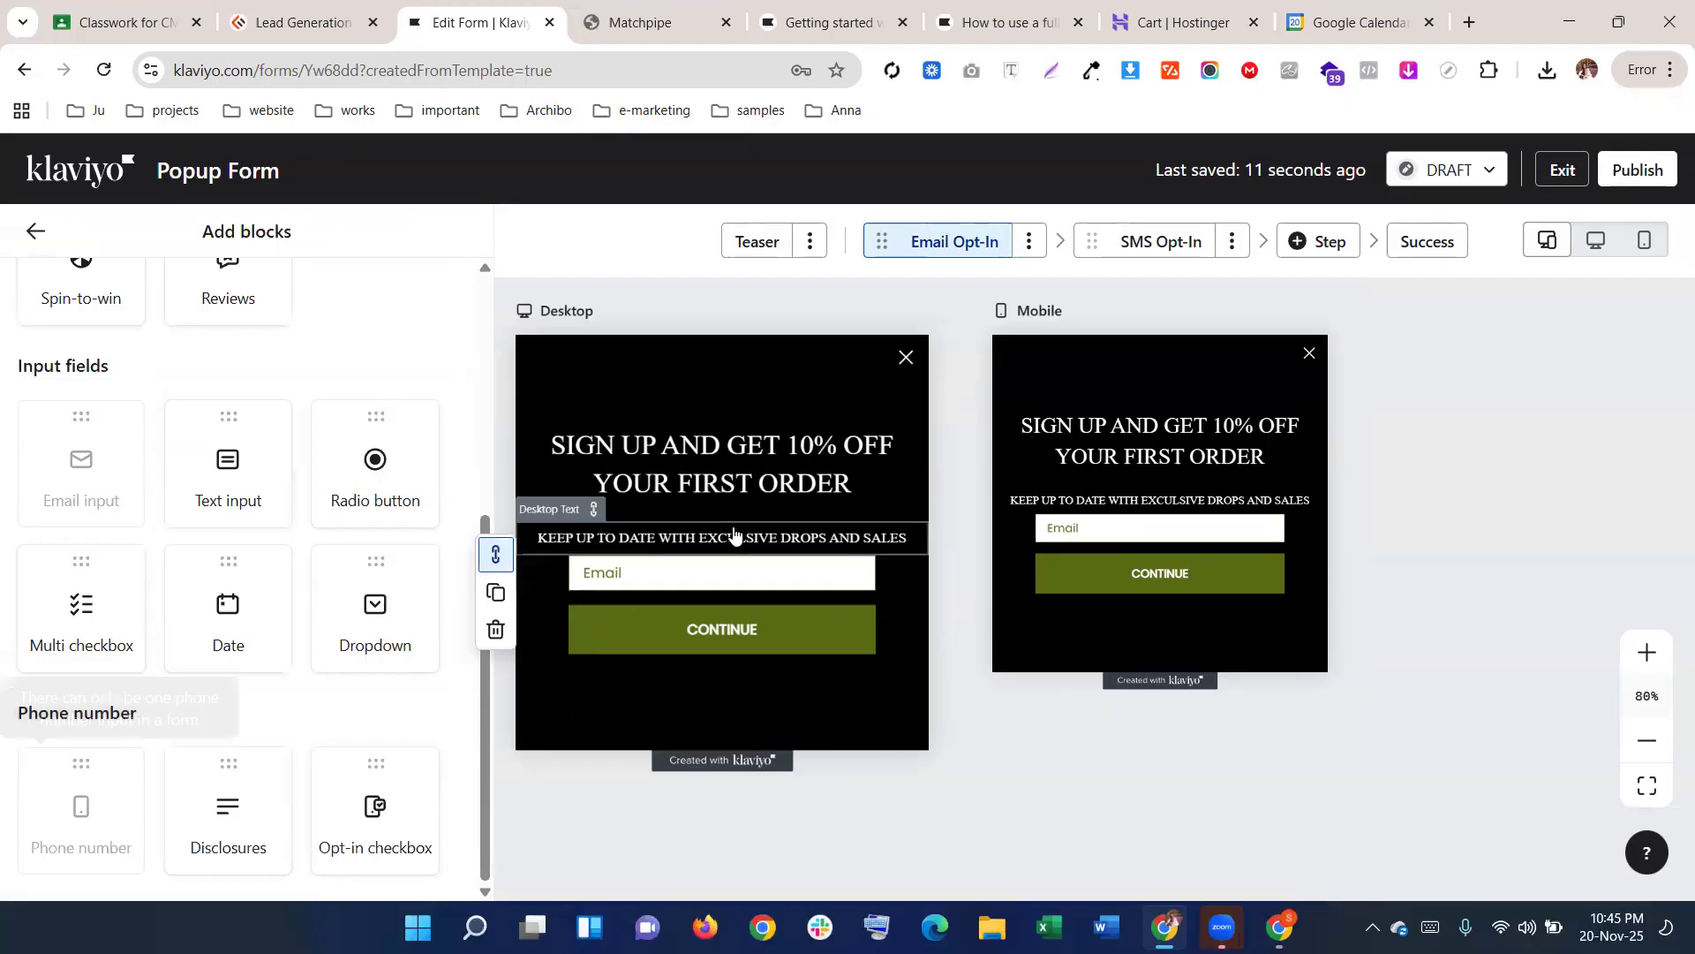
pyautogui.scroll(2, 755, 651)
pyautogui.scroll(-4, 777, 658)
pyautogui.scroll(3, 775, 617)
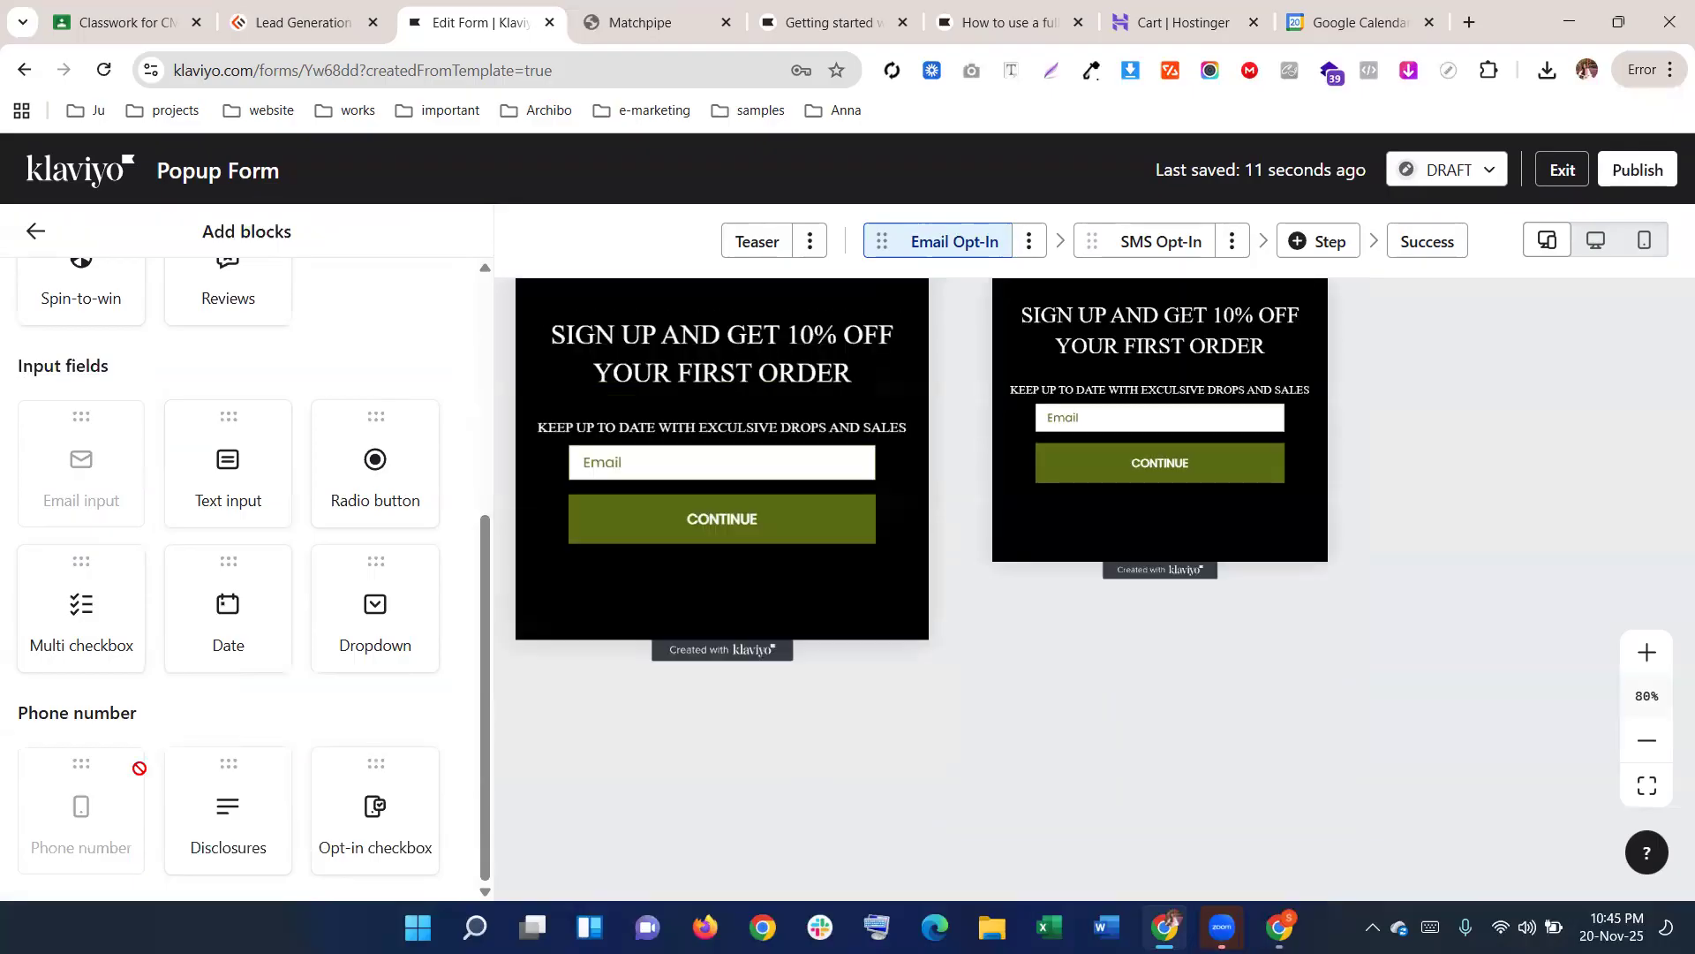
pyautogui.scroll(1, 734, 599)
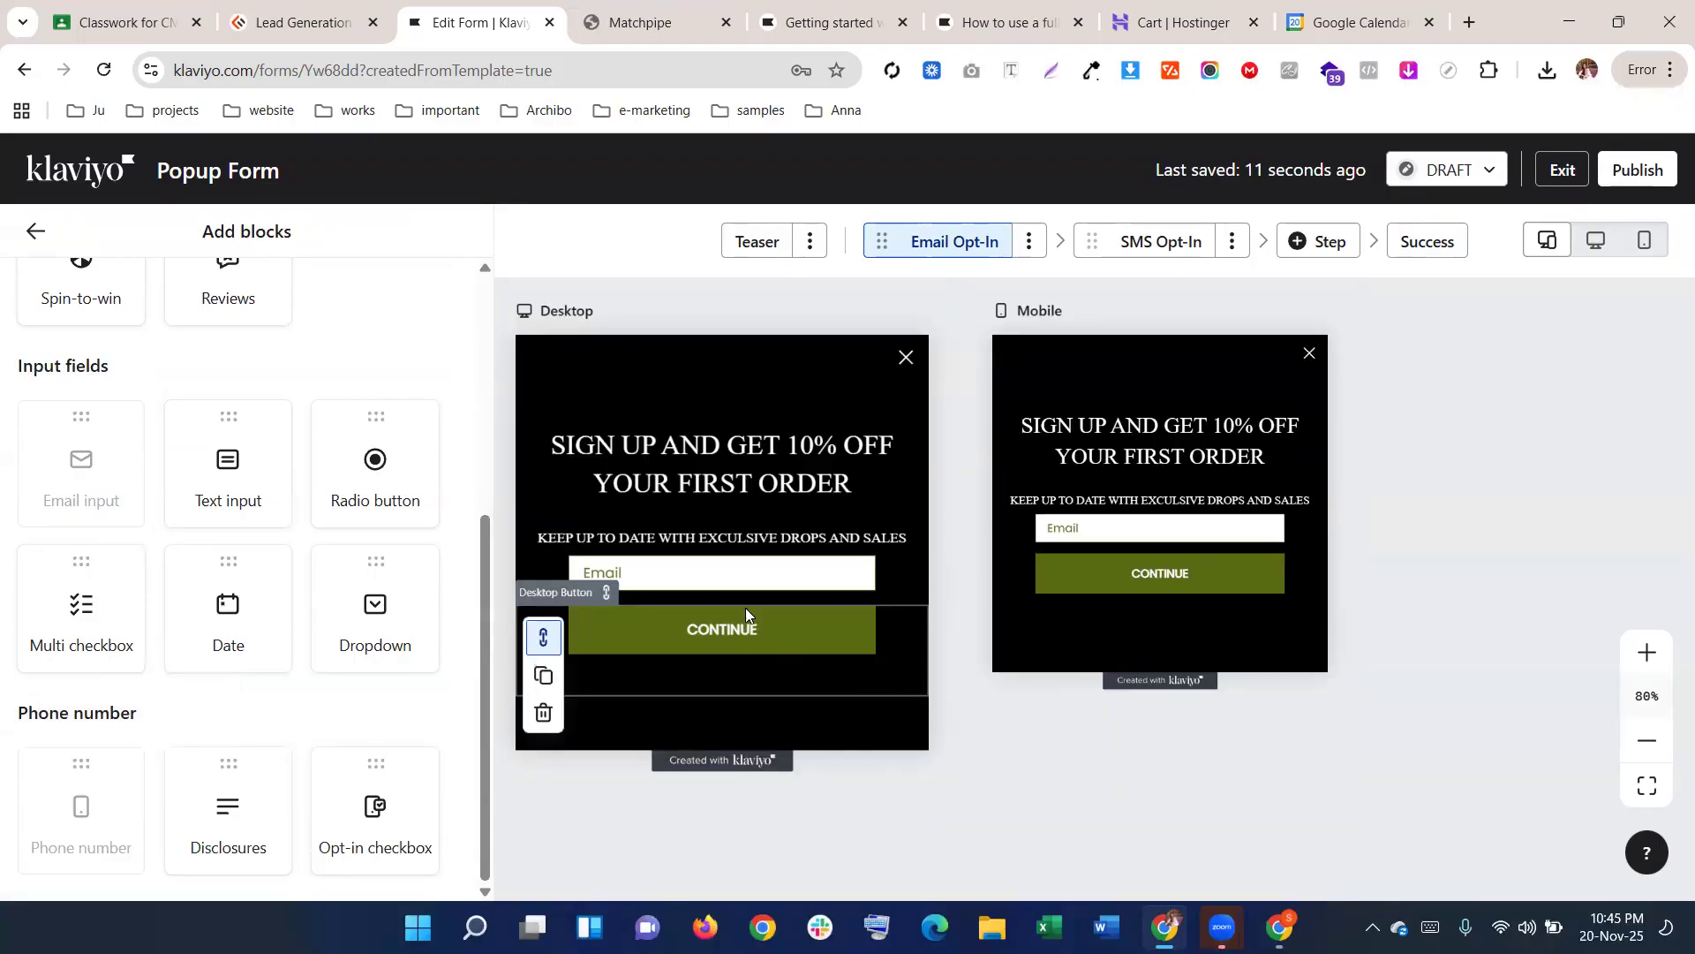
pyautogui.scroll(1, 250, 618)
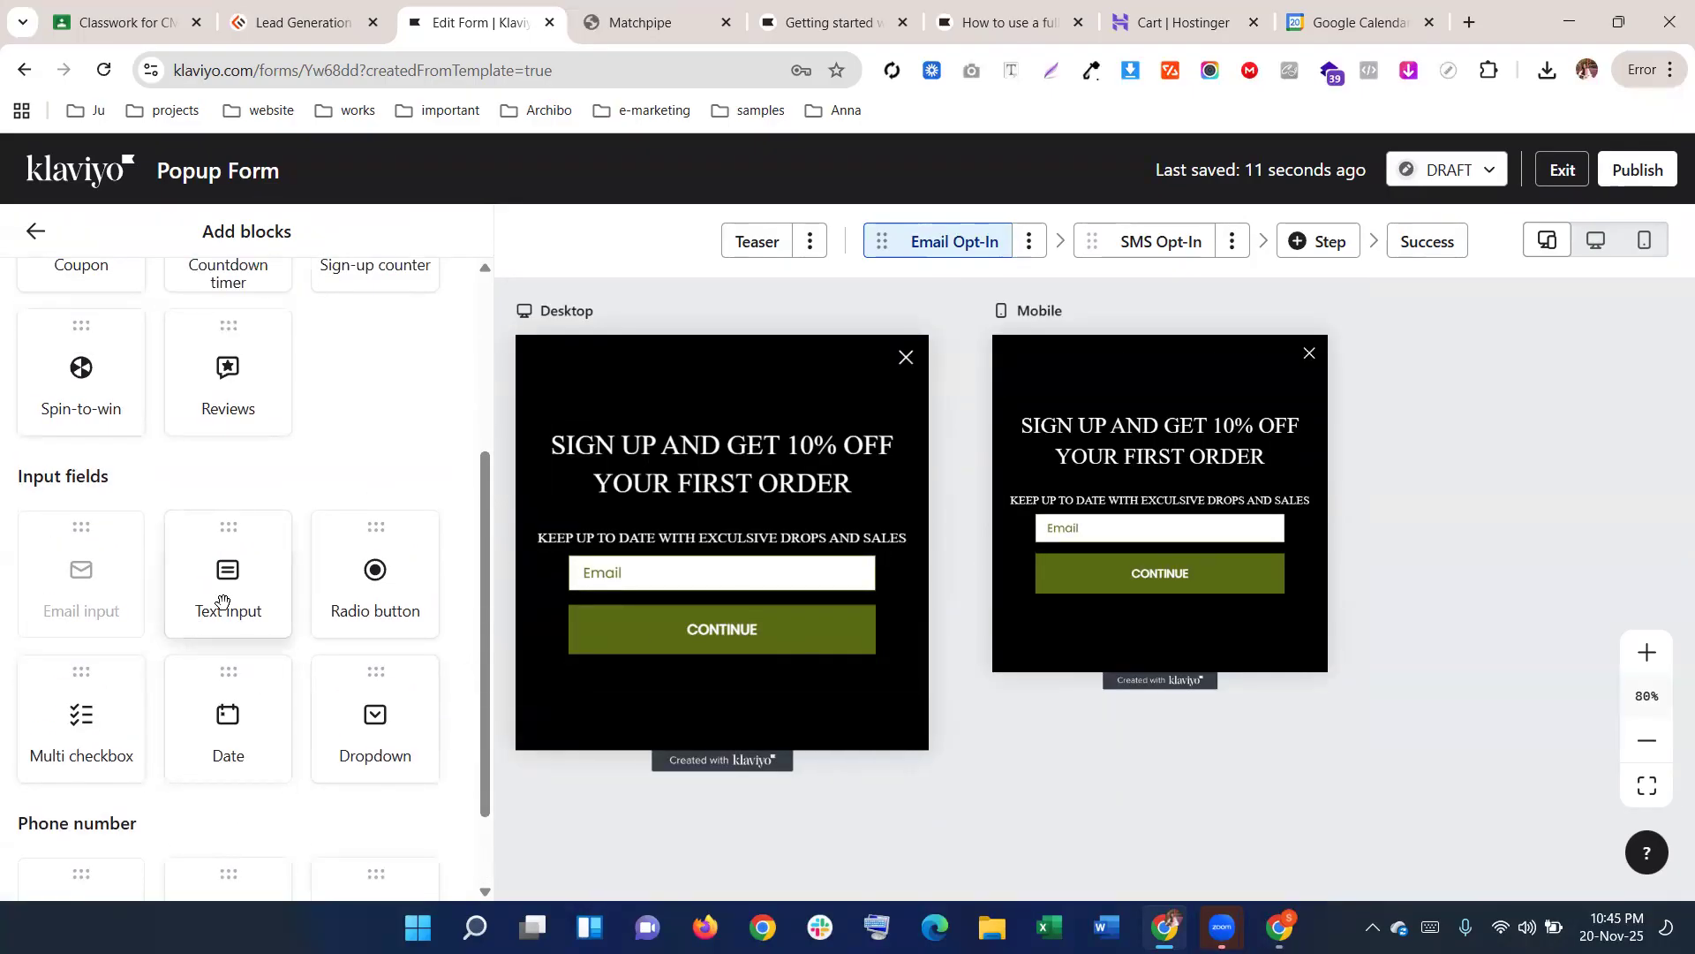
pyautogui.moveTo(223, 603); pyautogui.dragTo(736, 629)
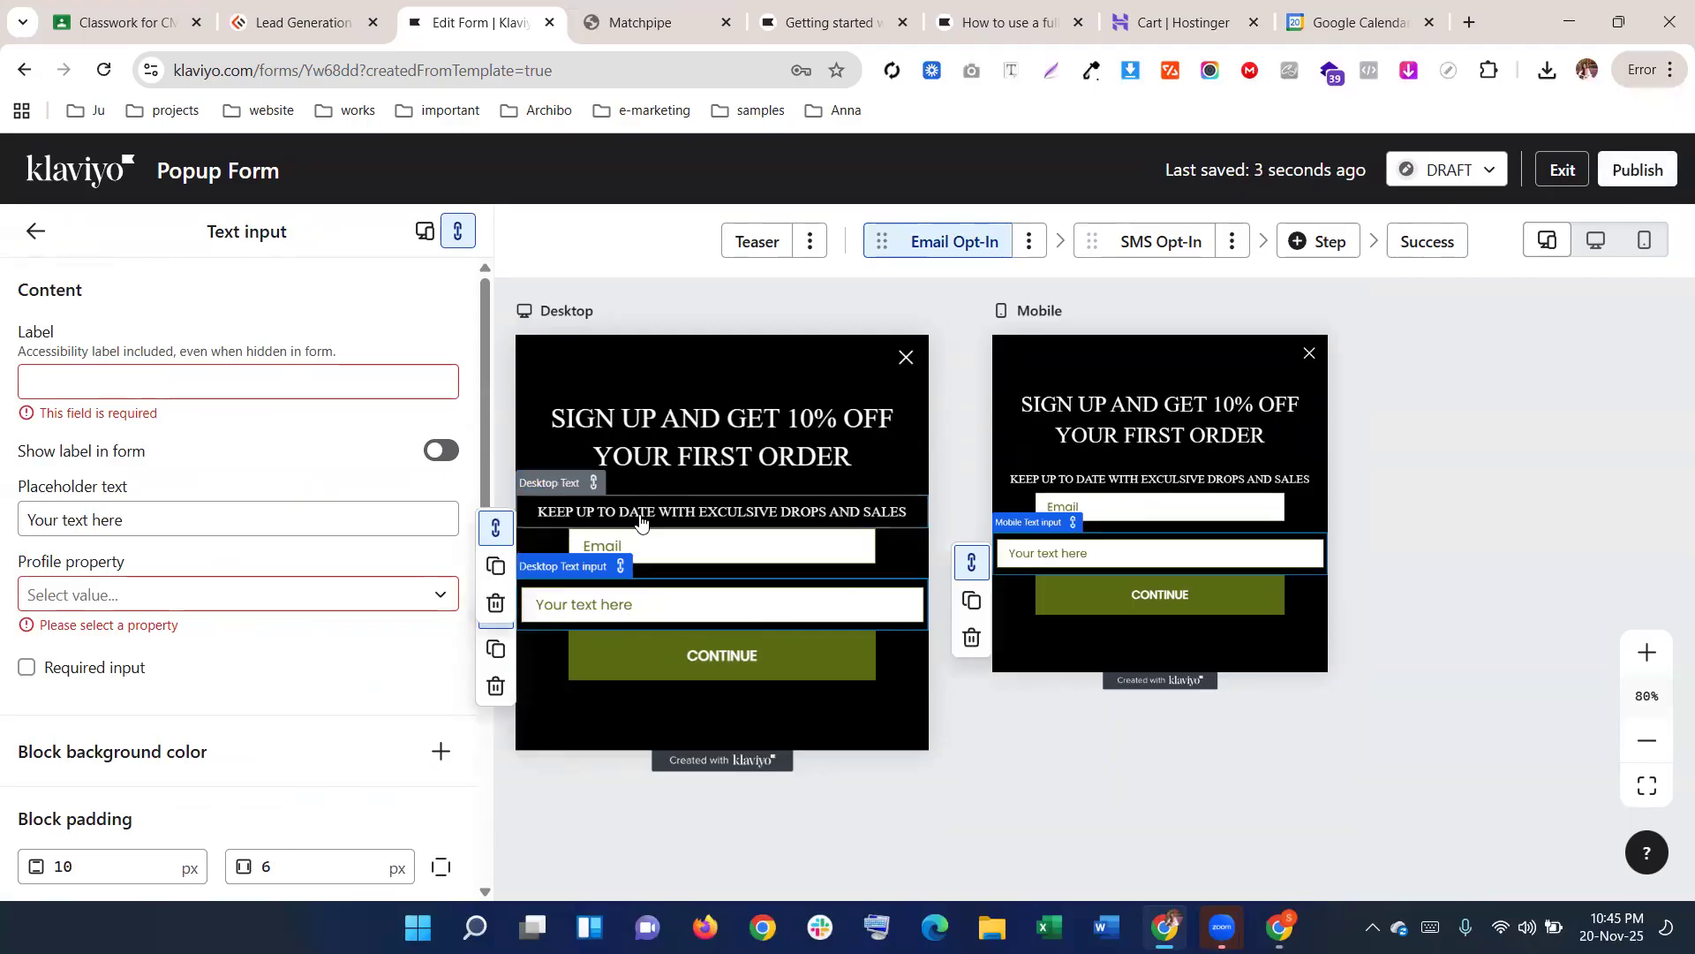
# Check the email field's 60 top padding, then delete the extra text input below Email
pyautogui.click(586, 546)
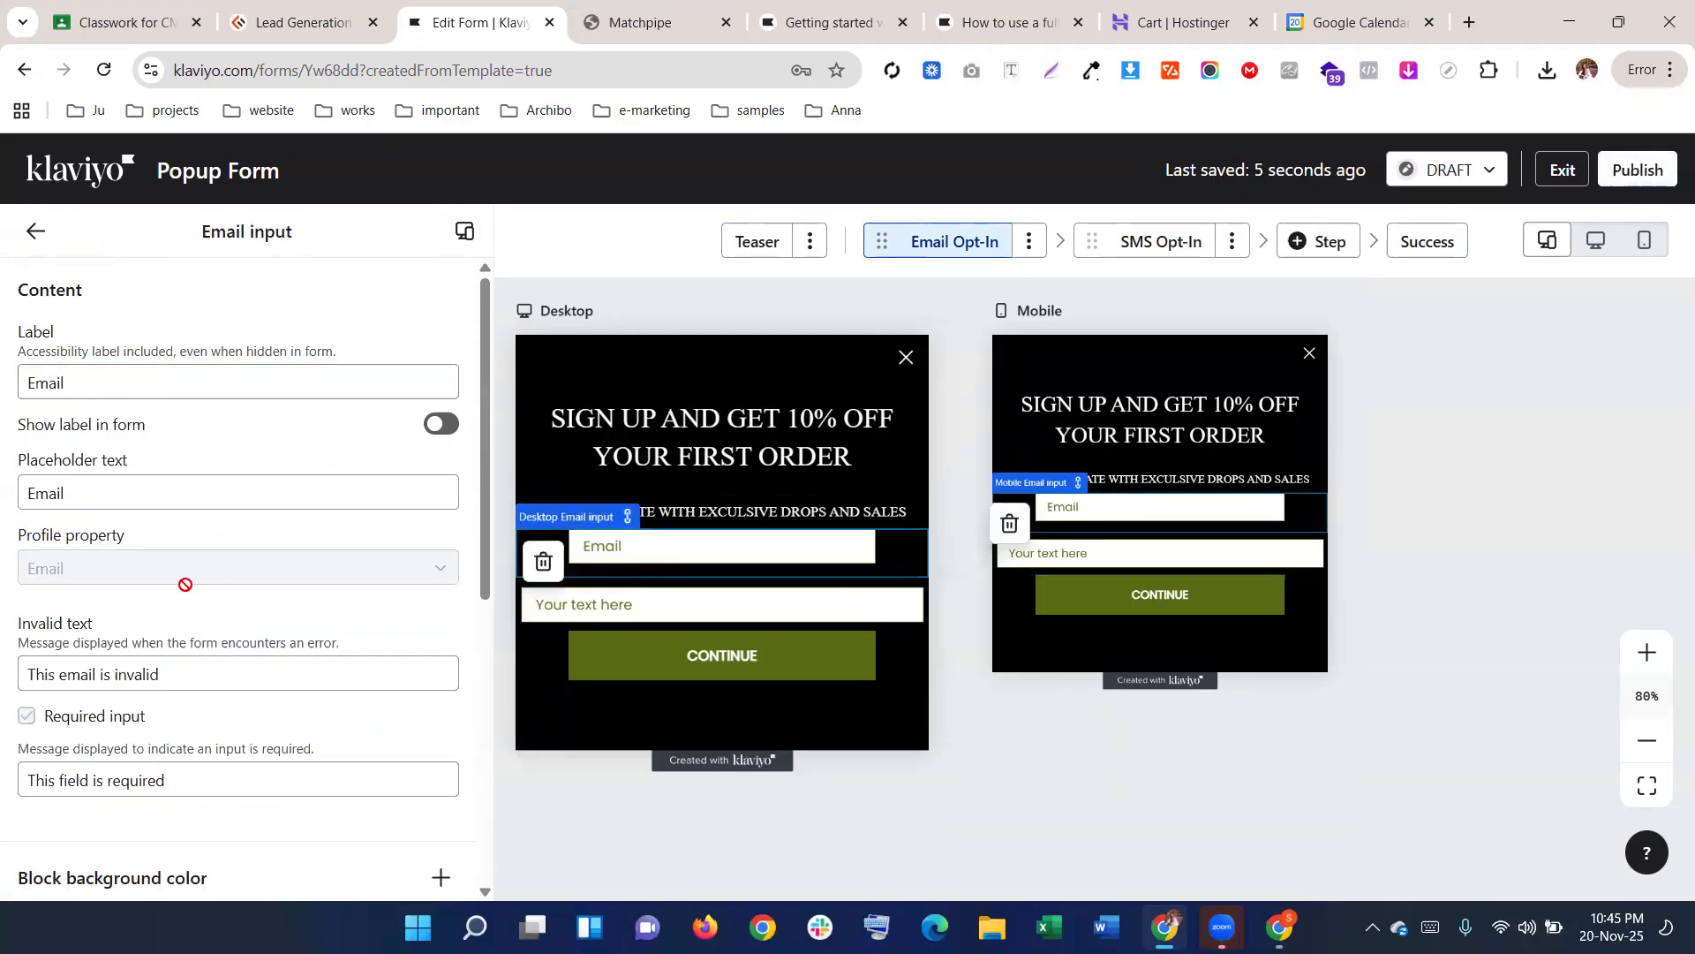
pyautogui.scroll(-4, 197, 606)
pyautogui.scroll(-2, 258, 685)
pyautogui.scroll(2, 302, 541)
pyautogui.doubleClick(297, 647)
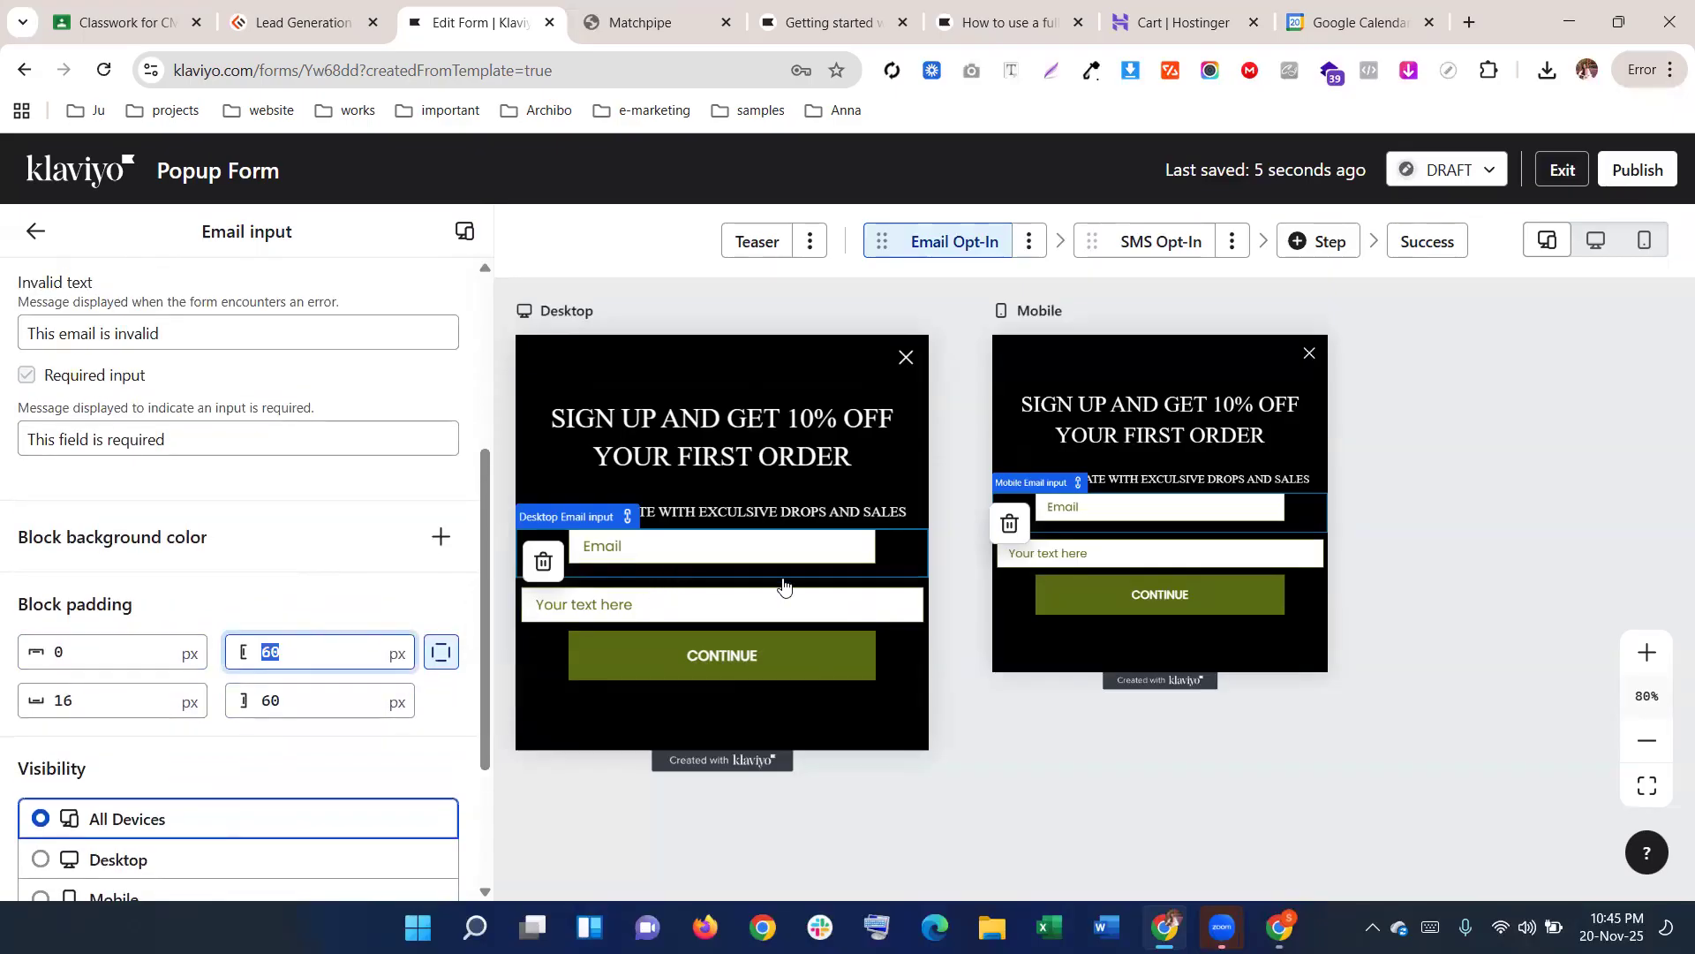
pyautogui.scroll(-2, 227, 685)
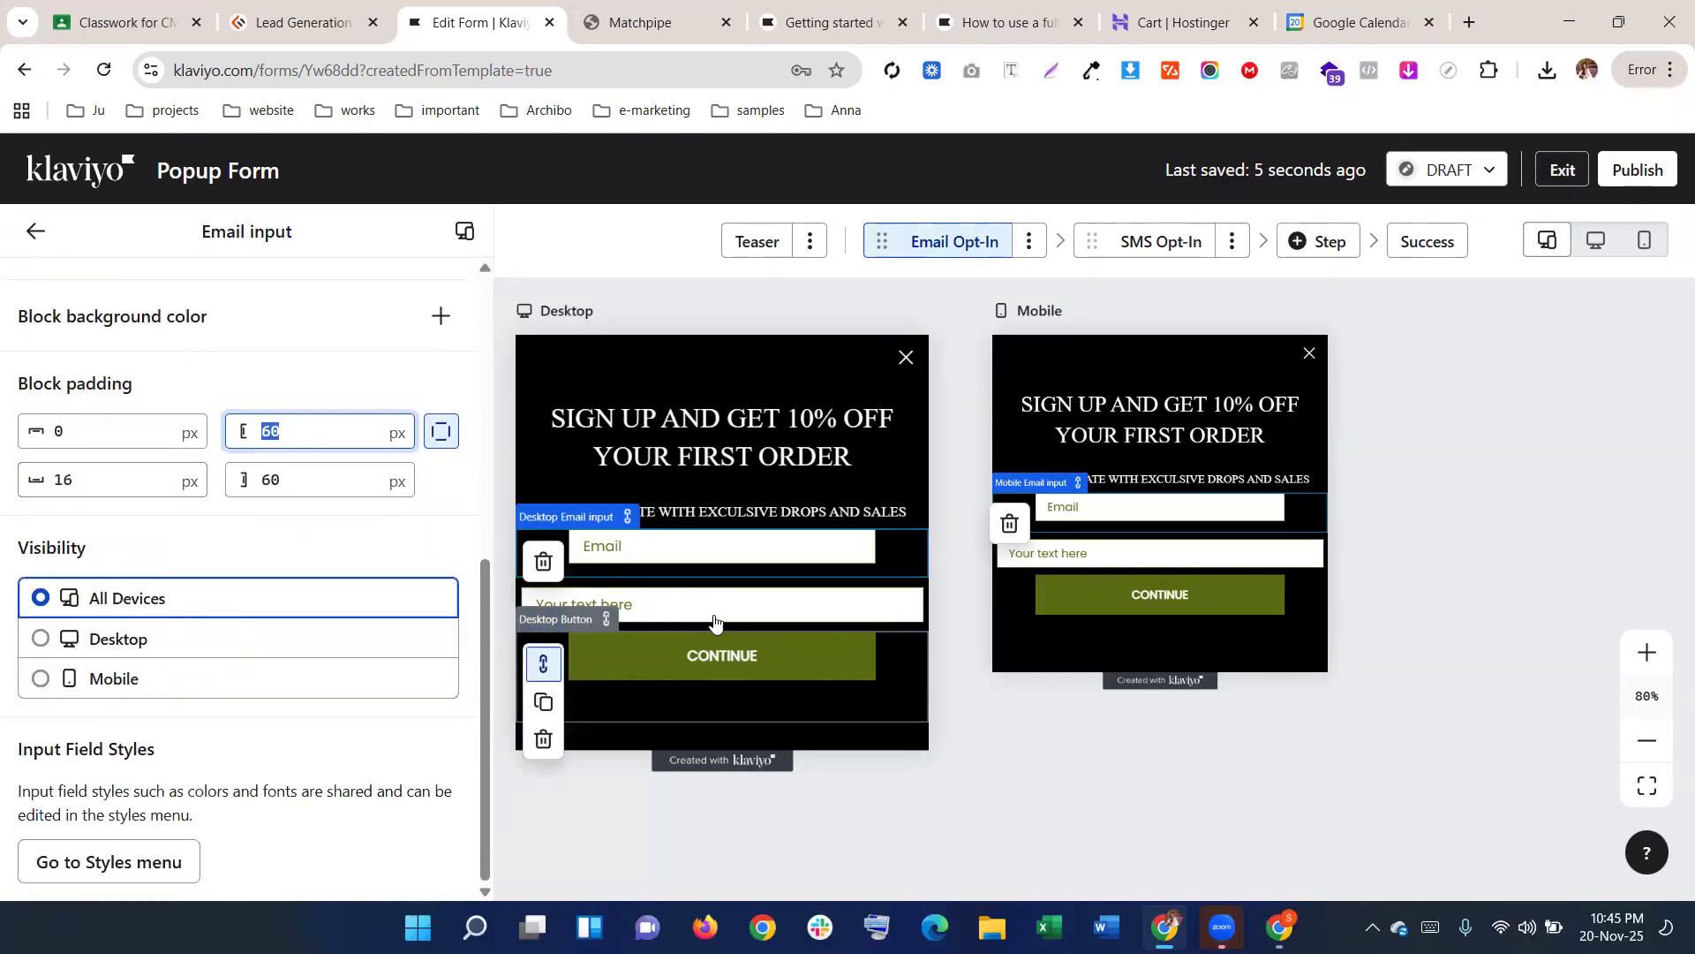
pyautogui.click(571, 568)
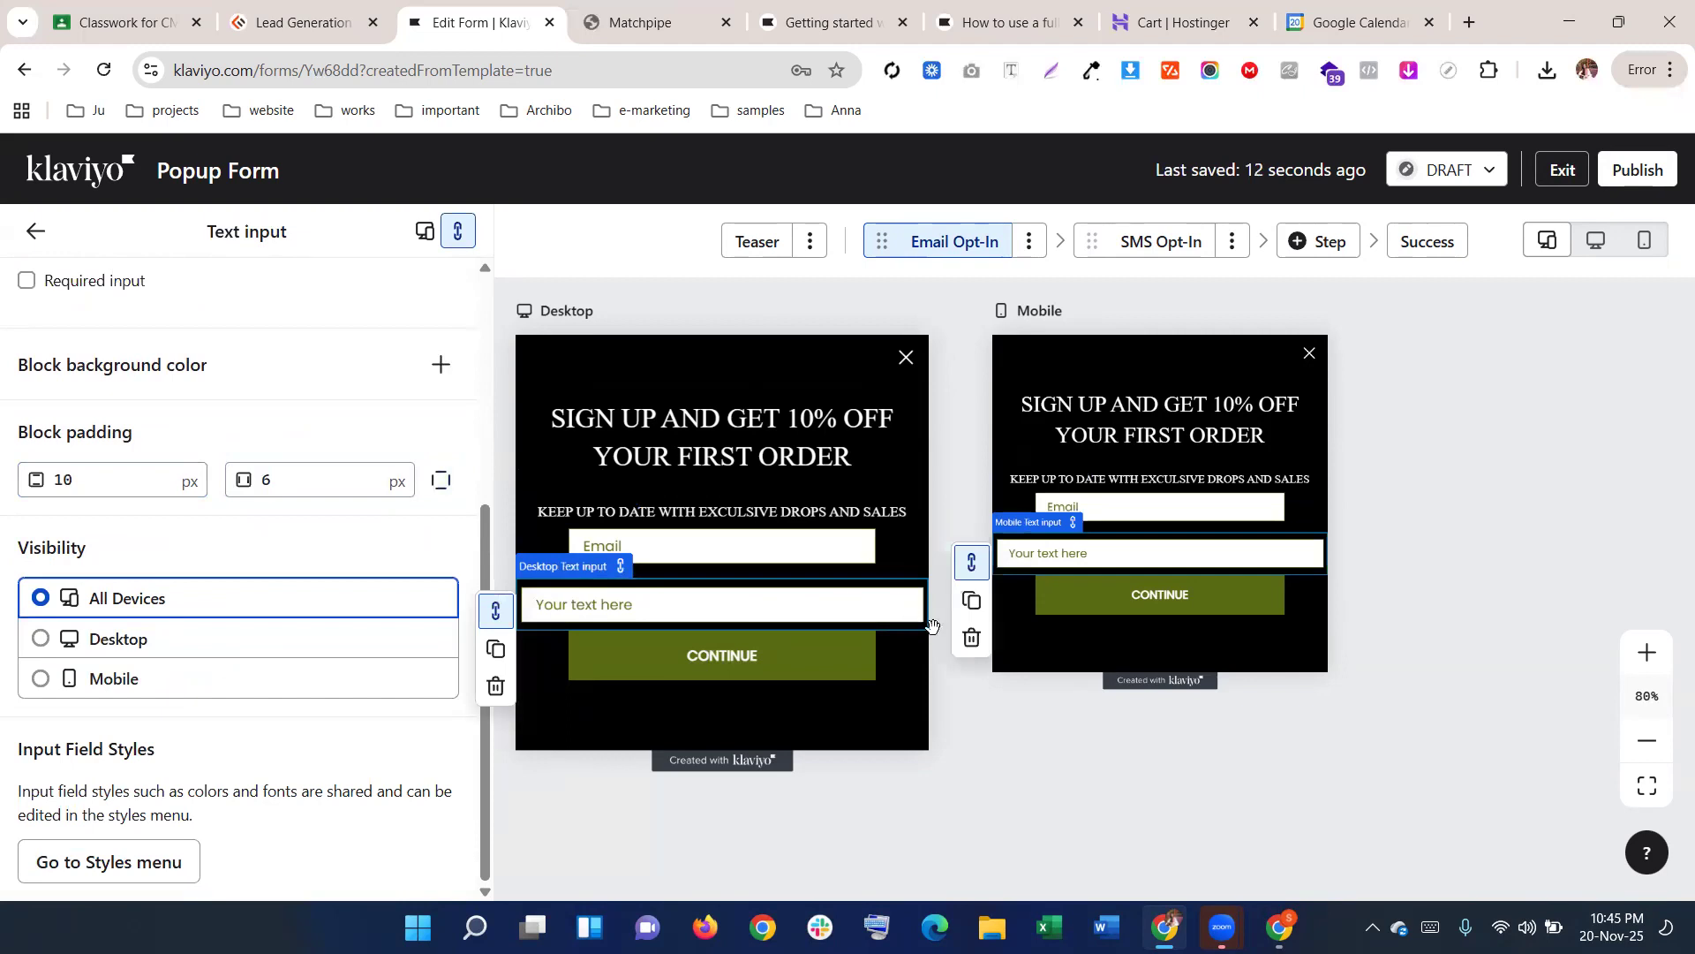
pyautogui.click(972, 637)
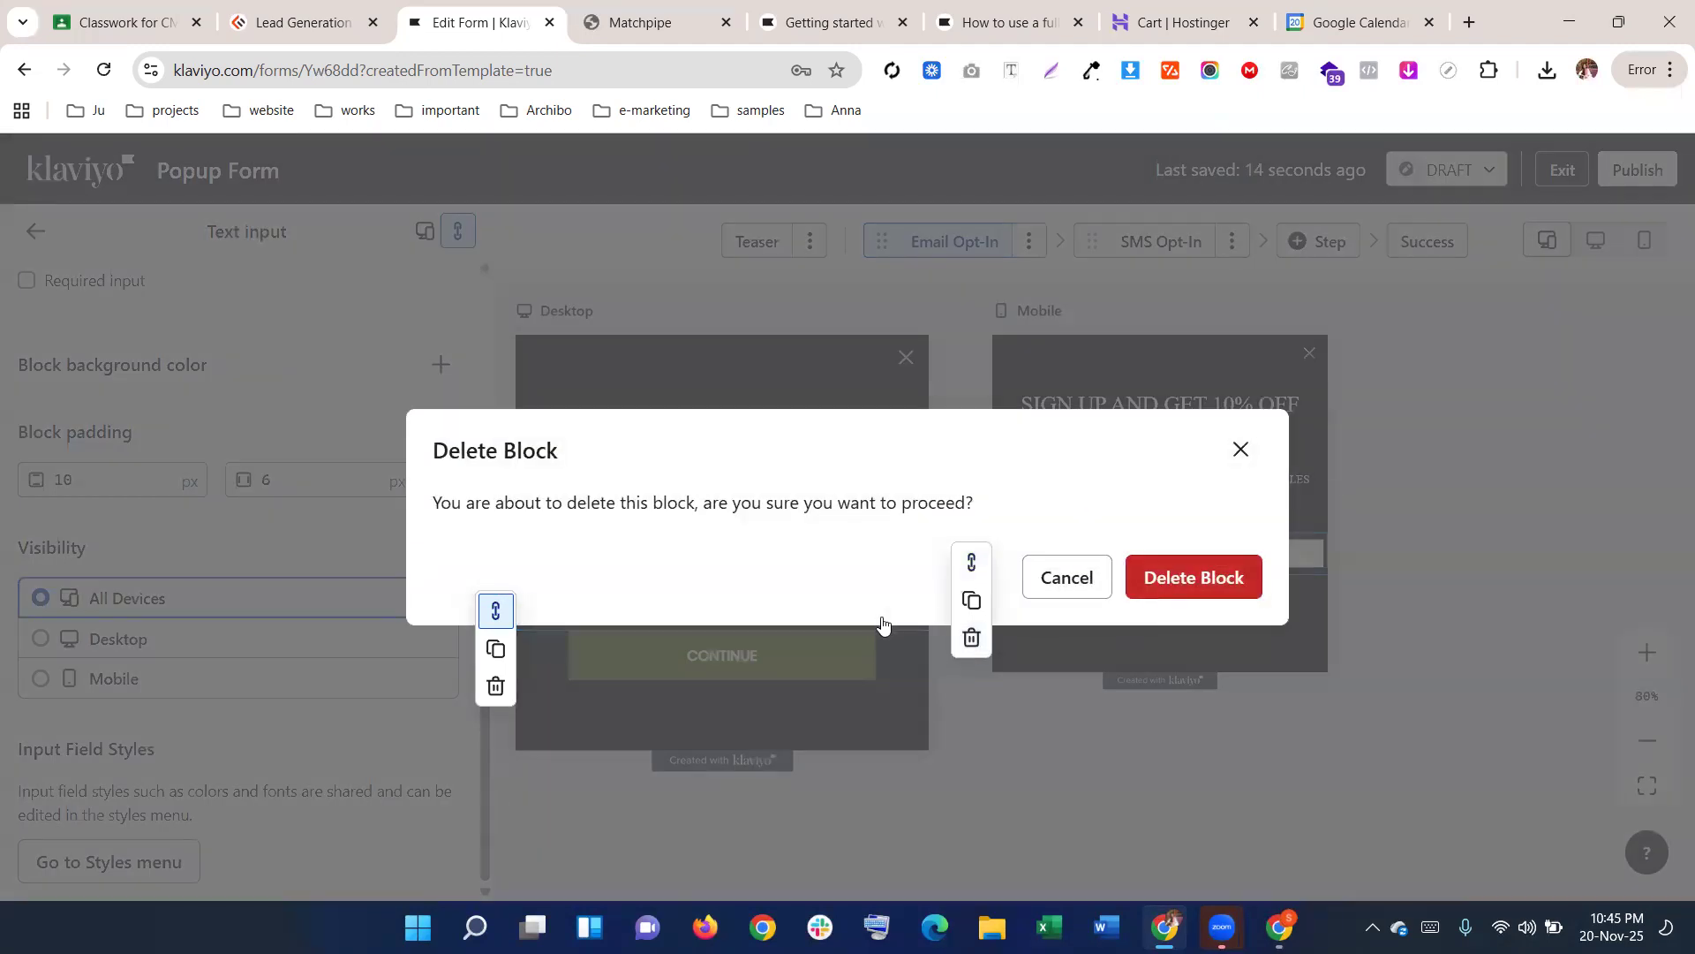
pyautogui.click(1193, 577)
pyautogui.click(638, 14)
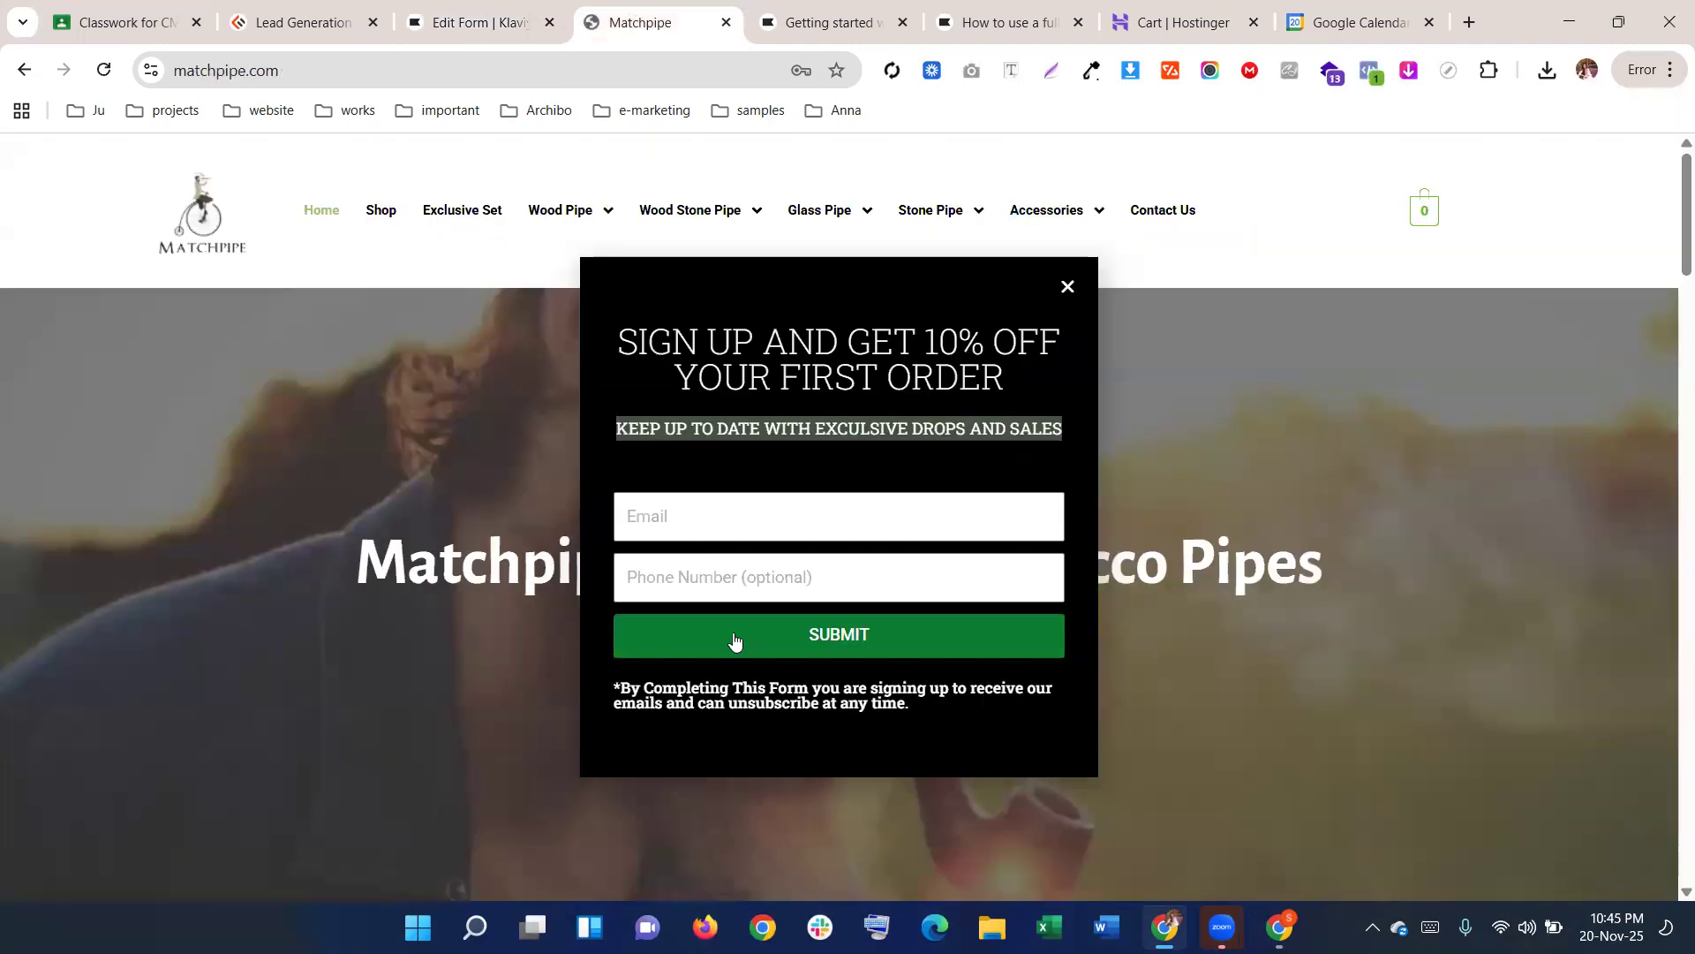
# Sample the SUBMIT button's green #0A7D32 with the colour-picker extension, then go back to Klaviyo
pyautogui.click(1092, 70)
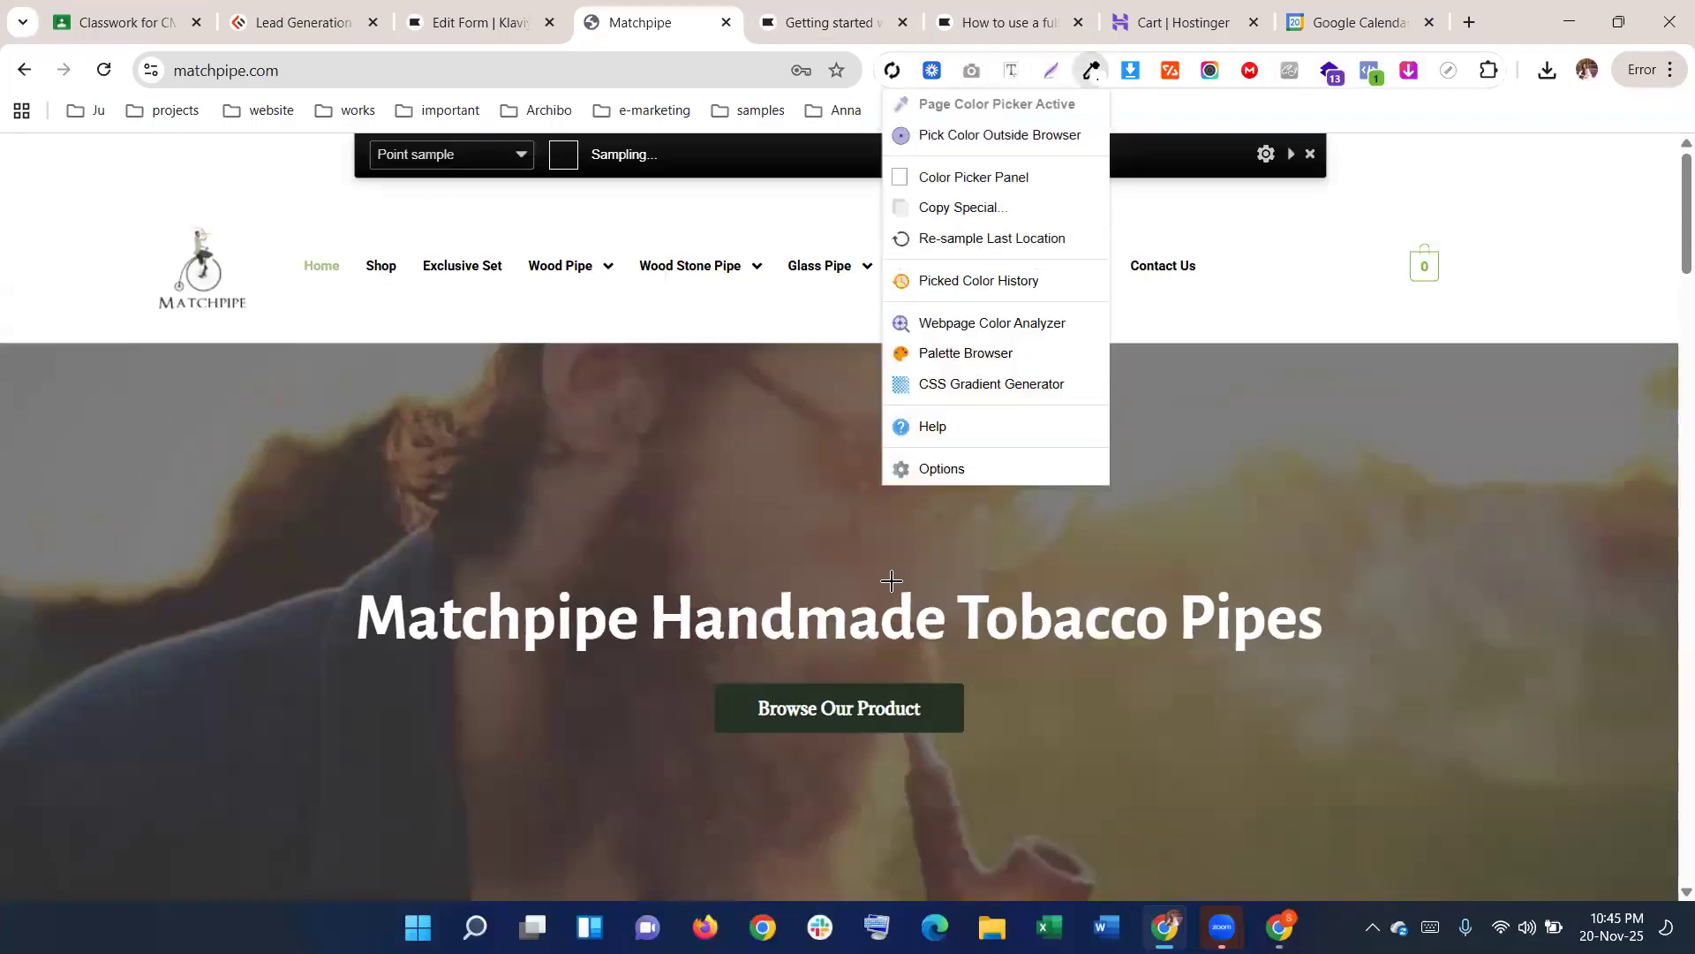
pyautogui.click(787, 503)
pyautogui.scroll(-6, 792, 501)
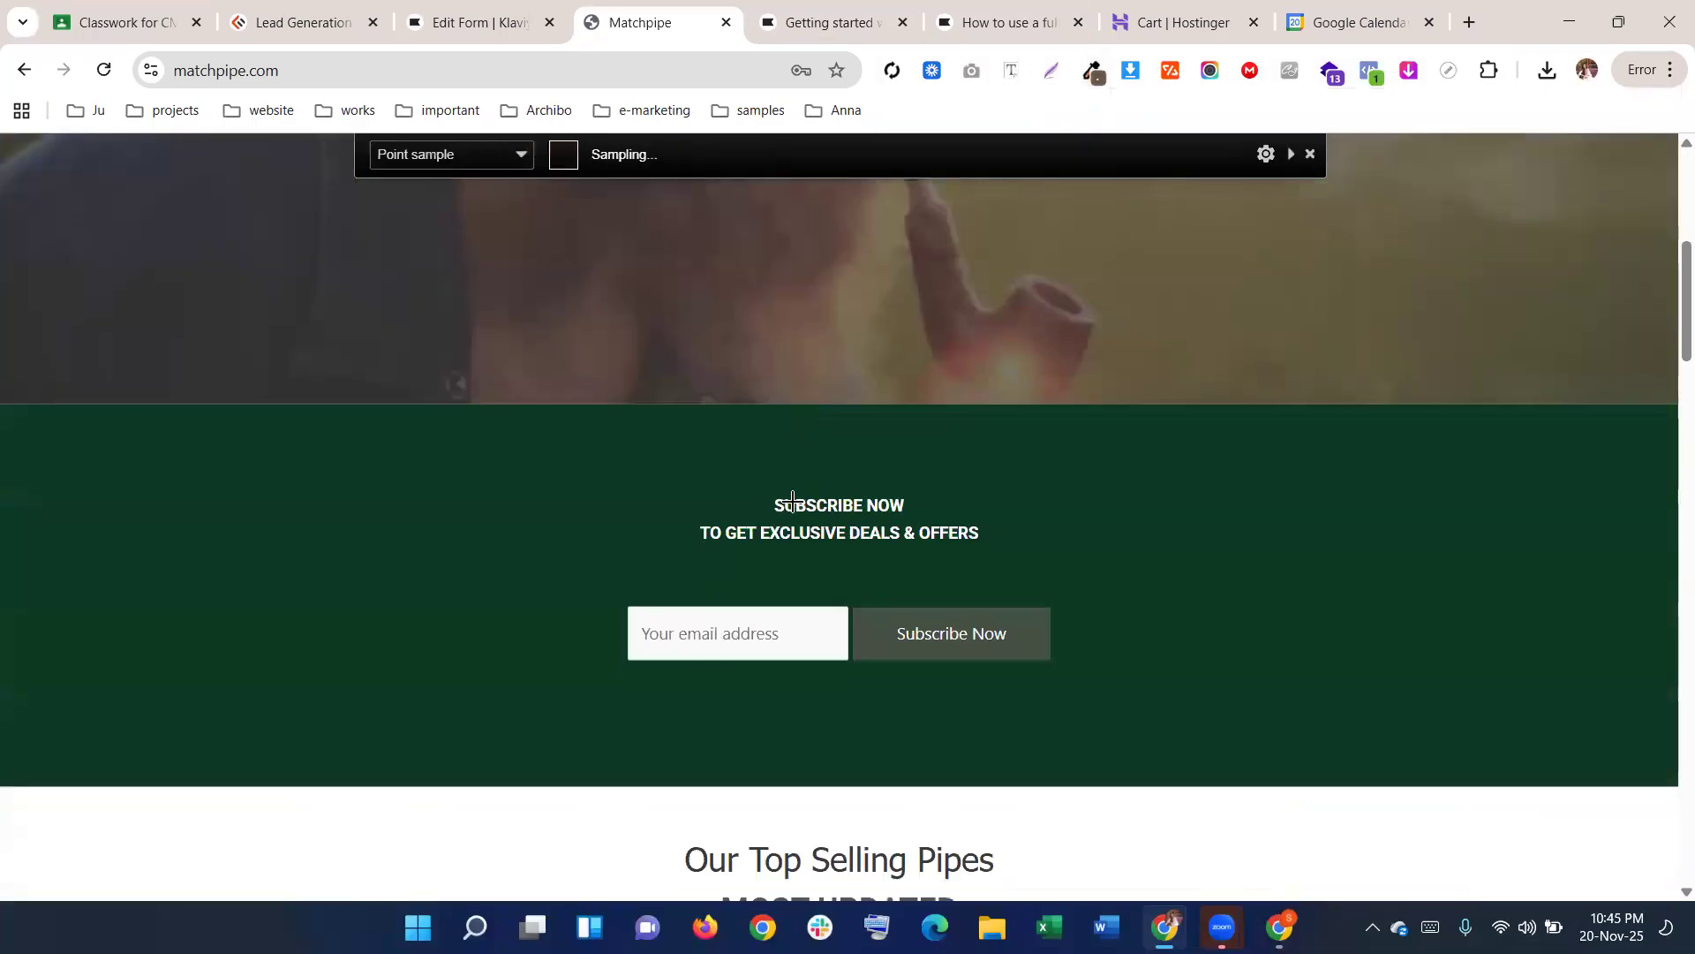
pyautogui.scroll(-3, 732, 415)
pyautogui.scroll(1, 484, 328)
pyautogui.scroll(-9, 590, 401)
pyautogui.scroll(5, 574, 423)
pyautogui.scroll(-10, 706, 495)
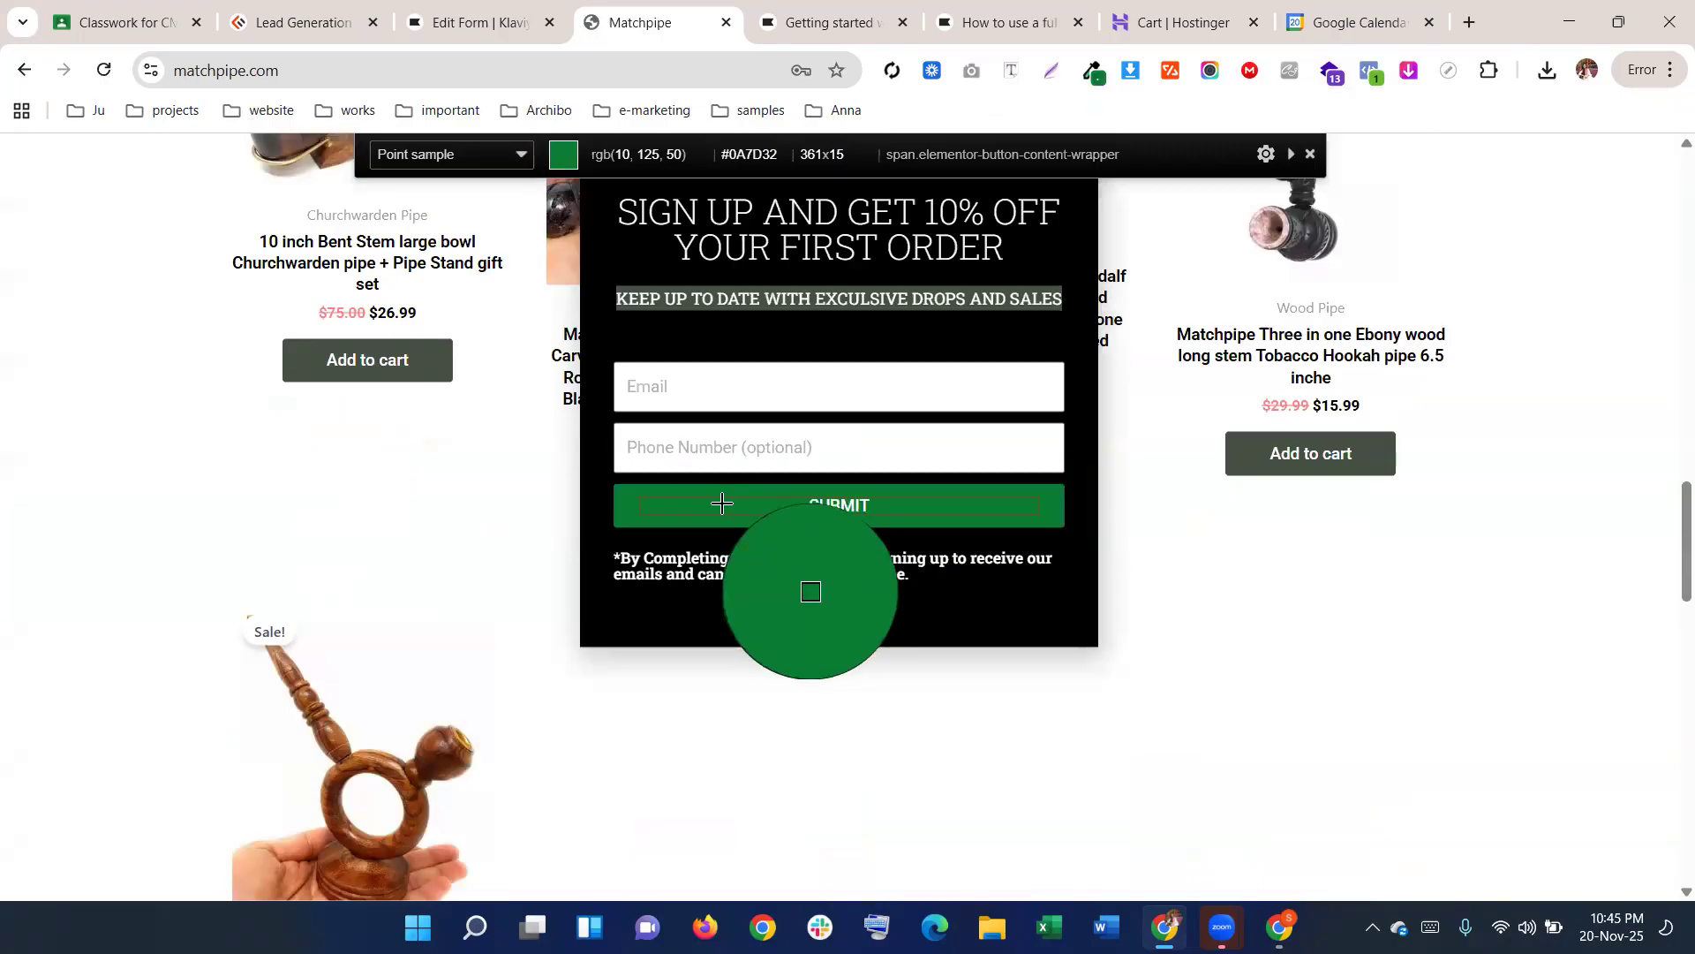
pyautogui.click(725, 503)
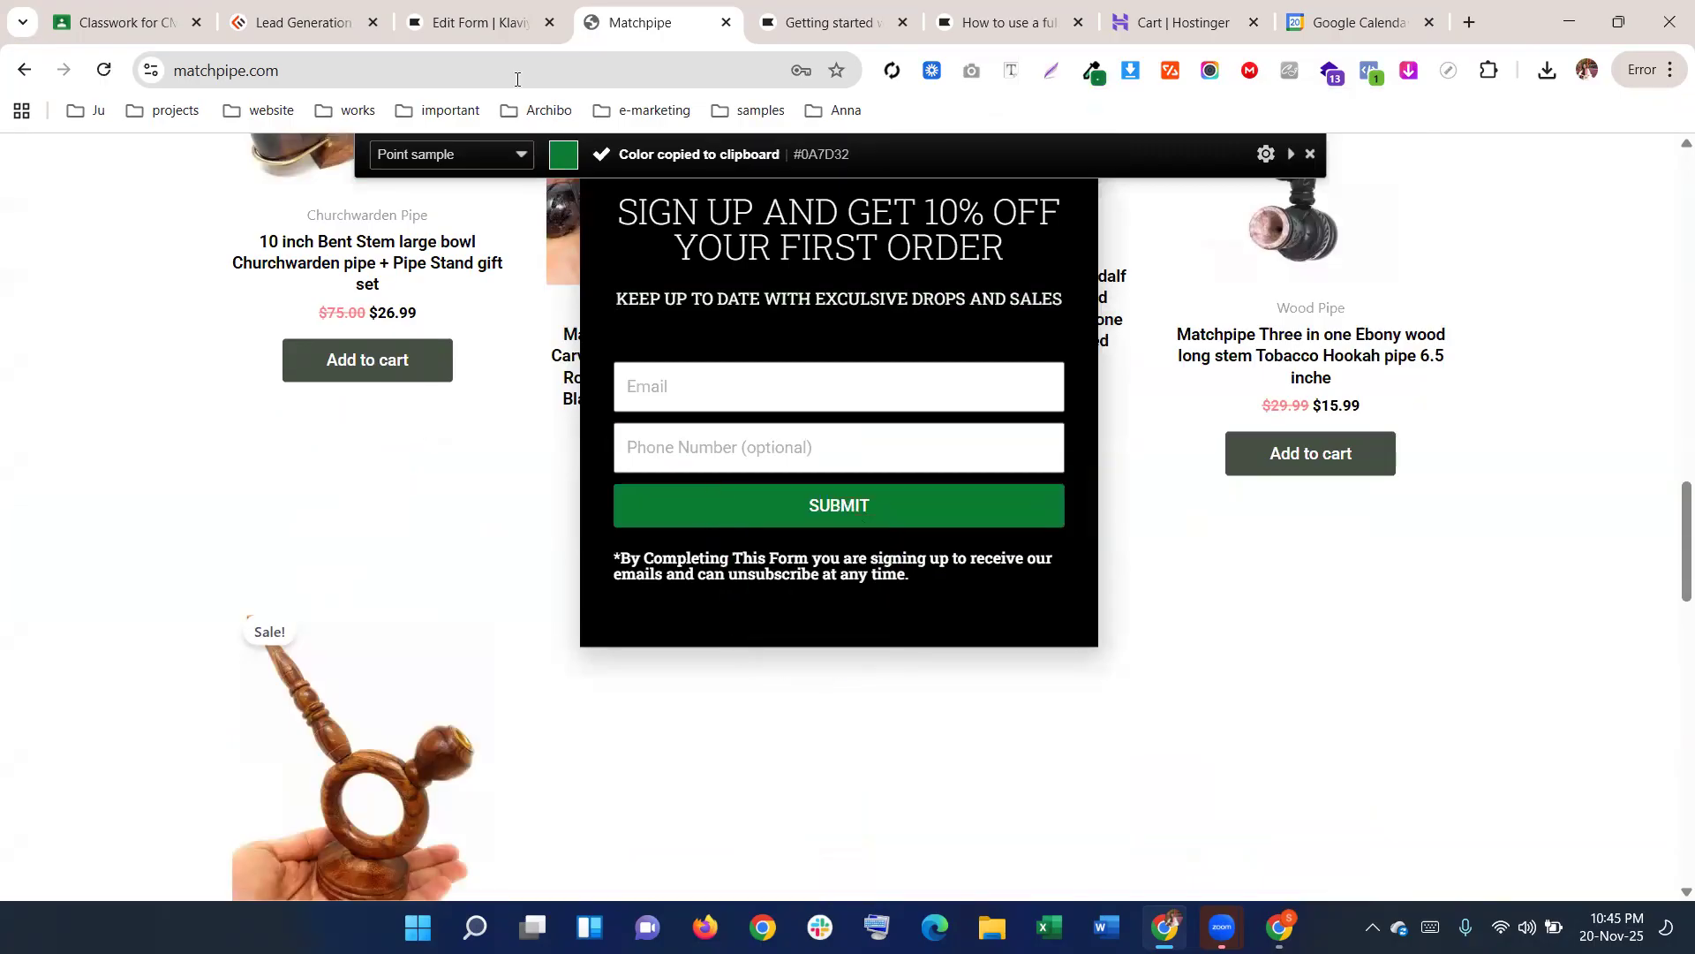
pyautogui.scroll(10, 696, 488)
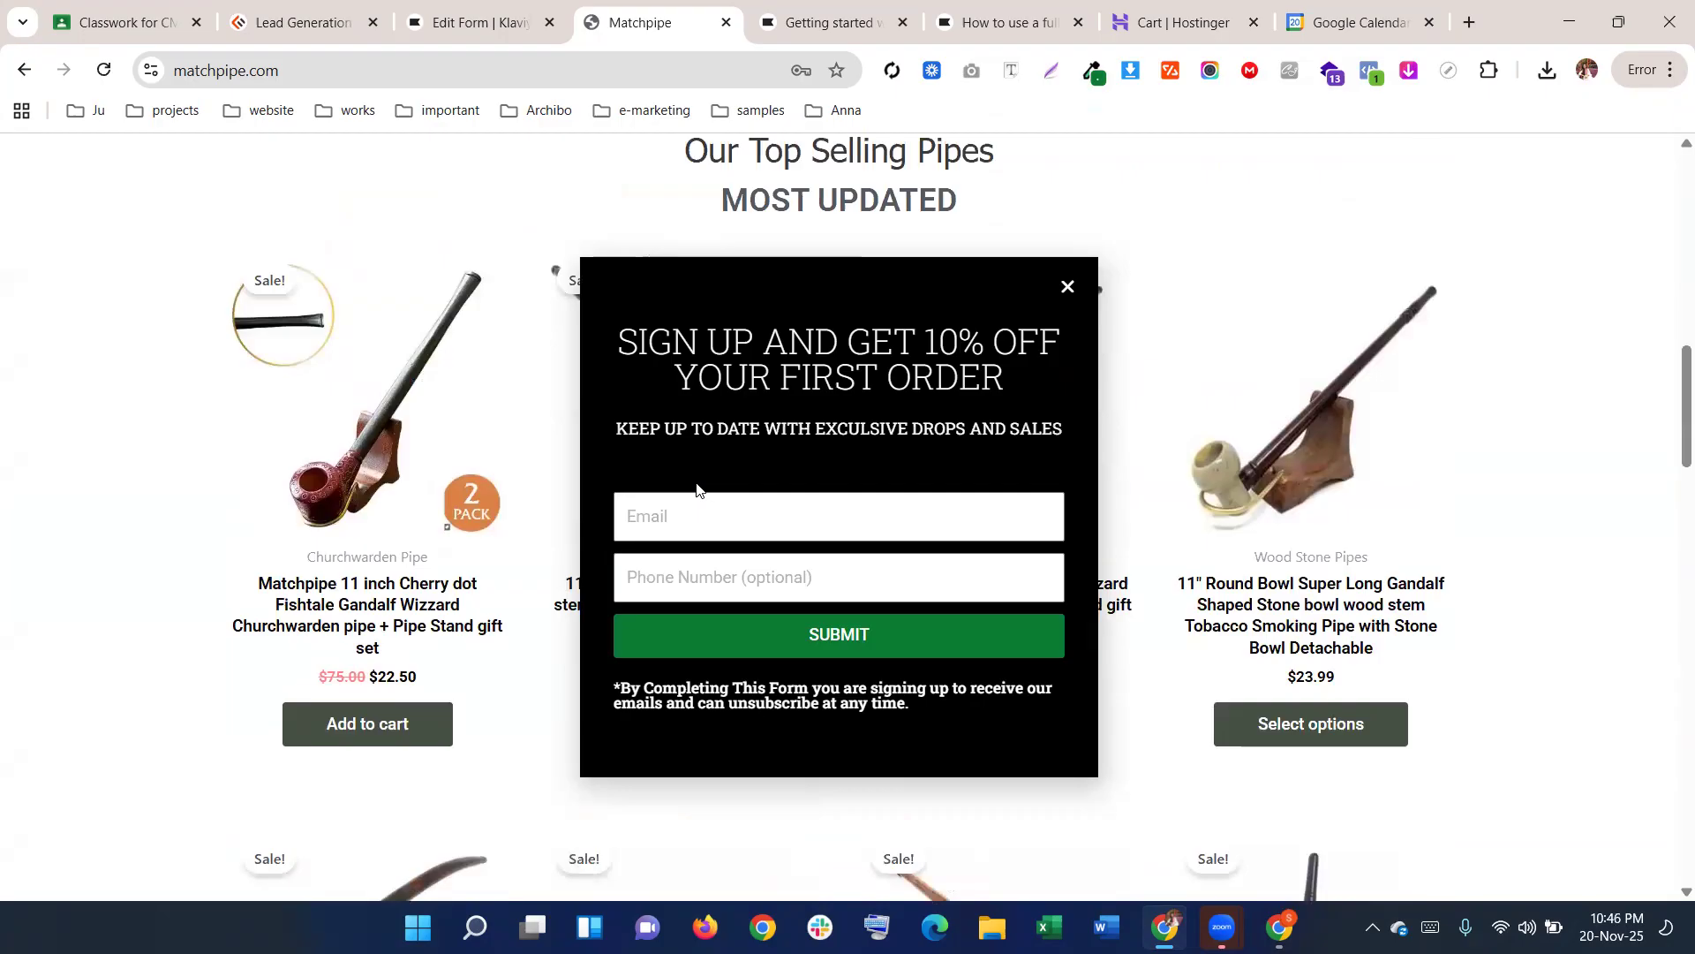
pyautogui.scroll(-9, 697, 488)
pyautogui.hotkey('ctrl', 'shift', 'Tab')
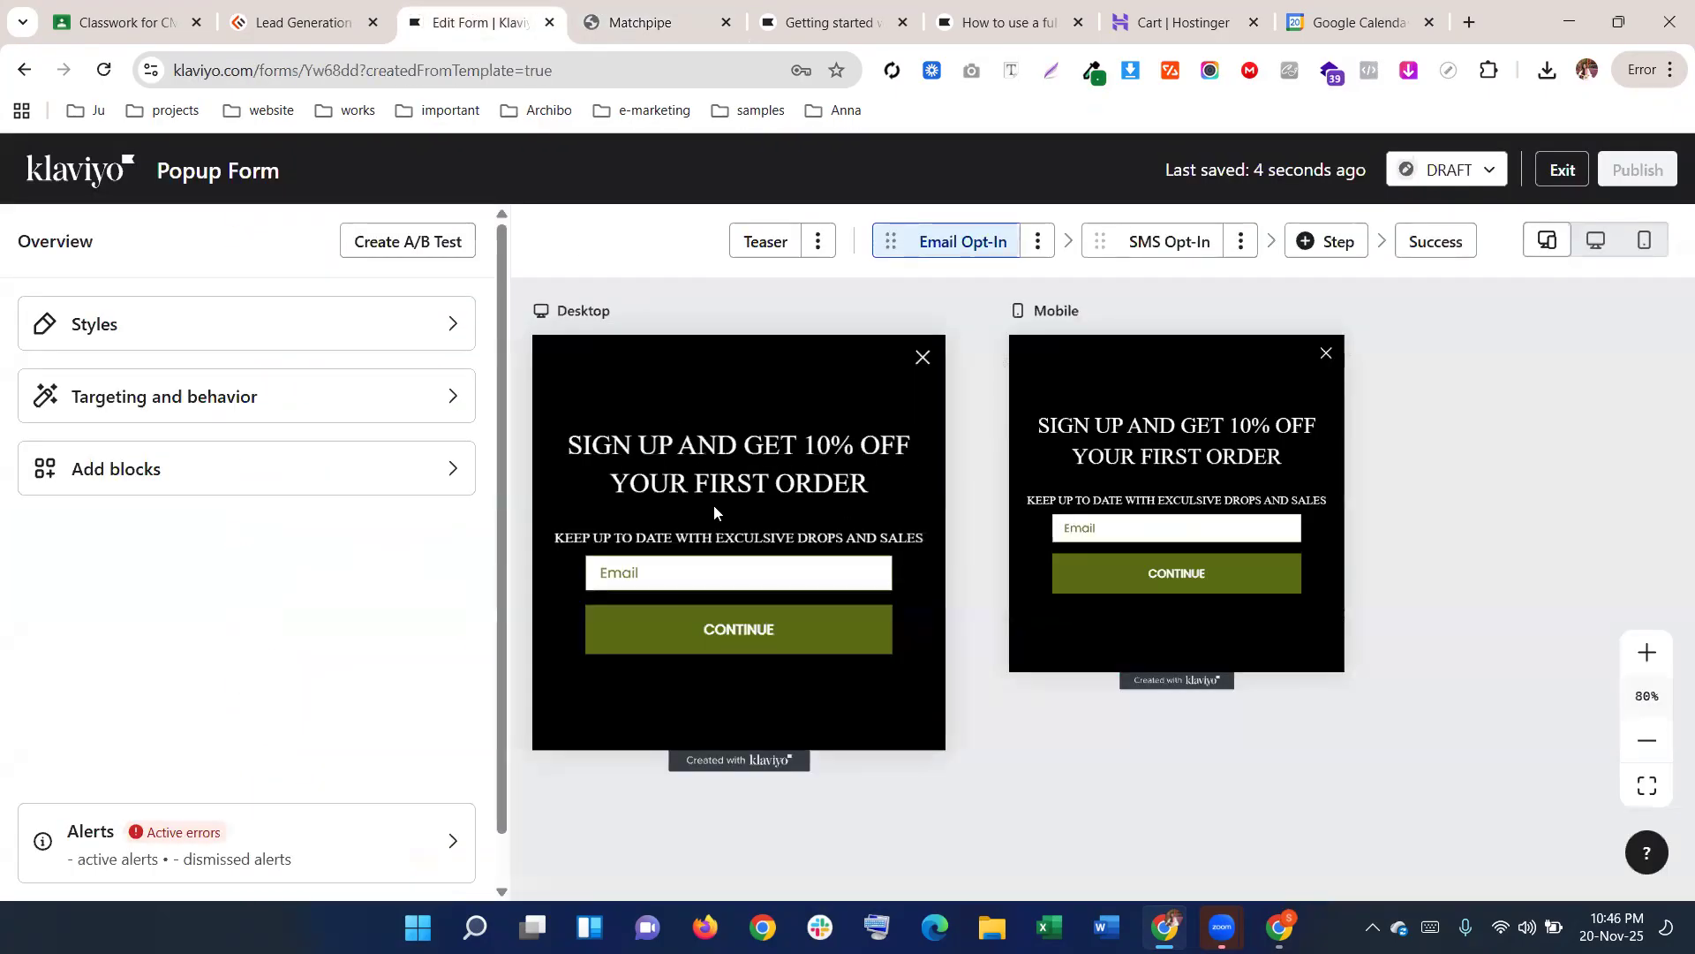
# Fill the CONTINUE button background with the pasted green 0A7D32
pyautogui.click(640, 636)
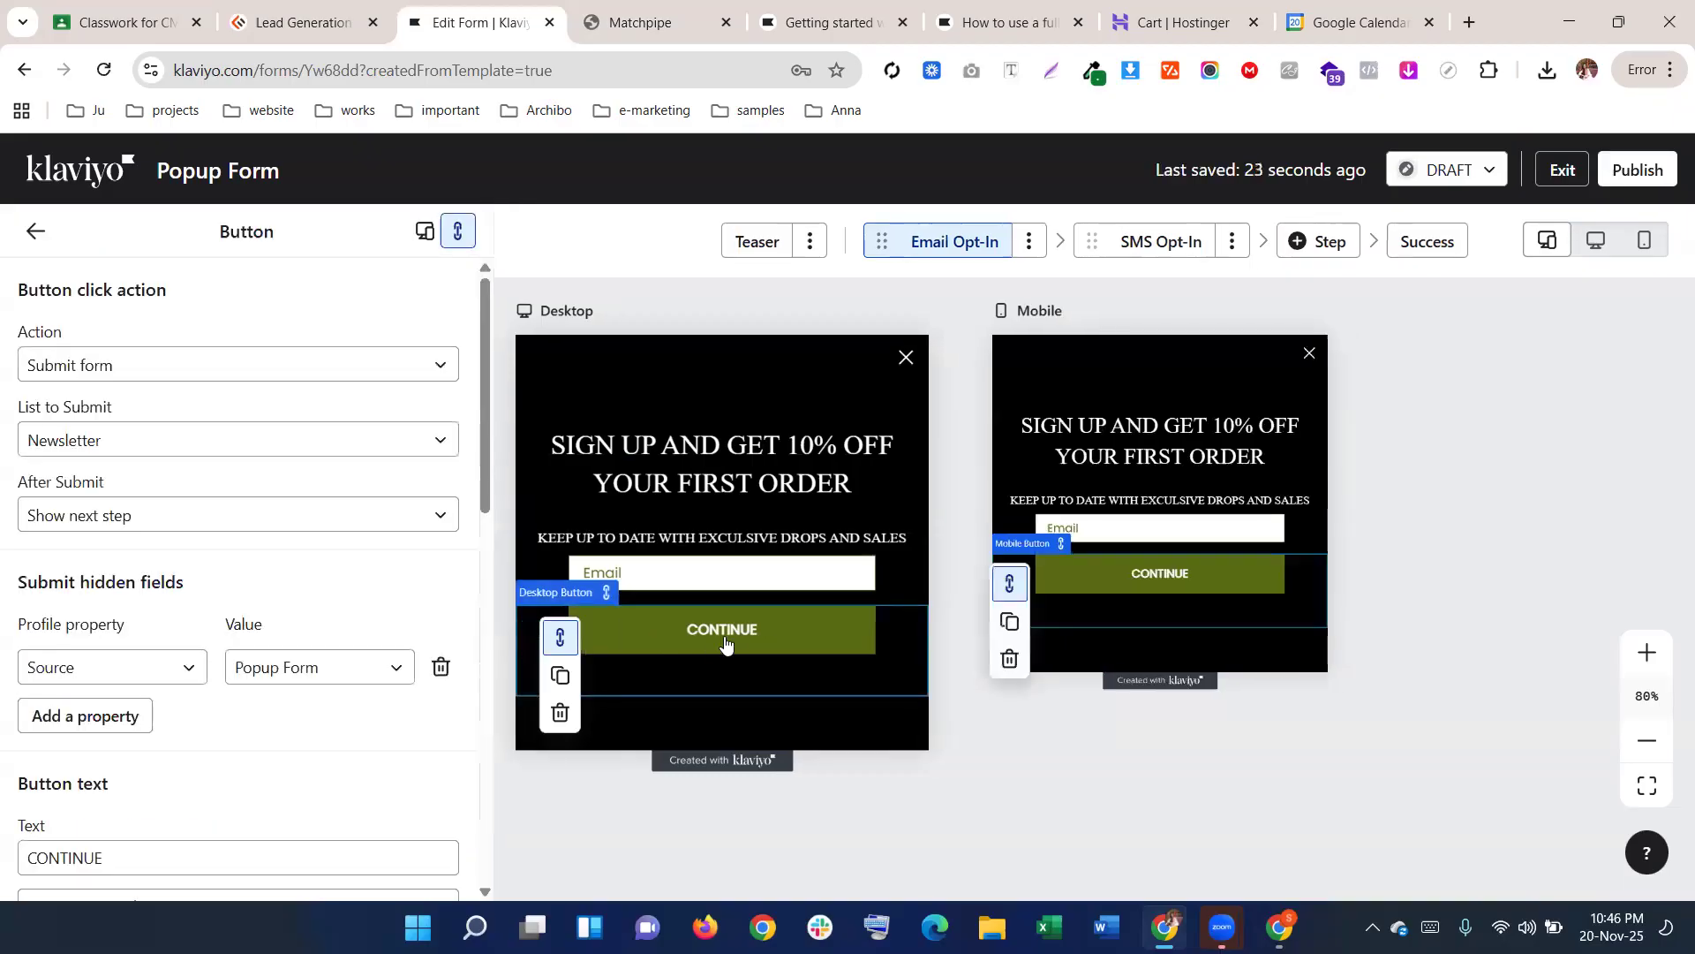
pyautogui.scroll(-6, 201, 579)
pyautogui.click(188, 586)
pyautogui.hotkey('ctrl', 'a')
pyautogui.hotkey('ctrl', 'v')
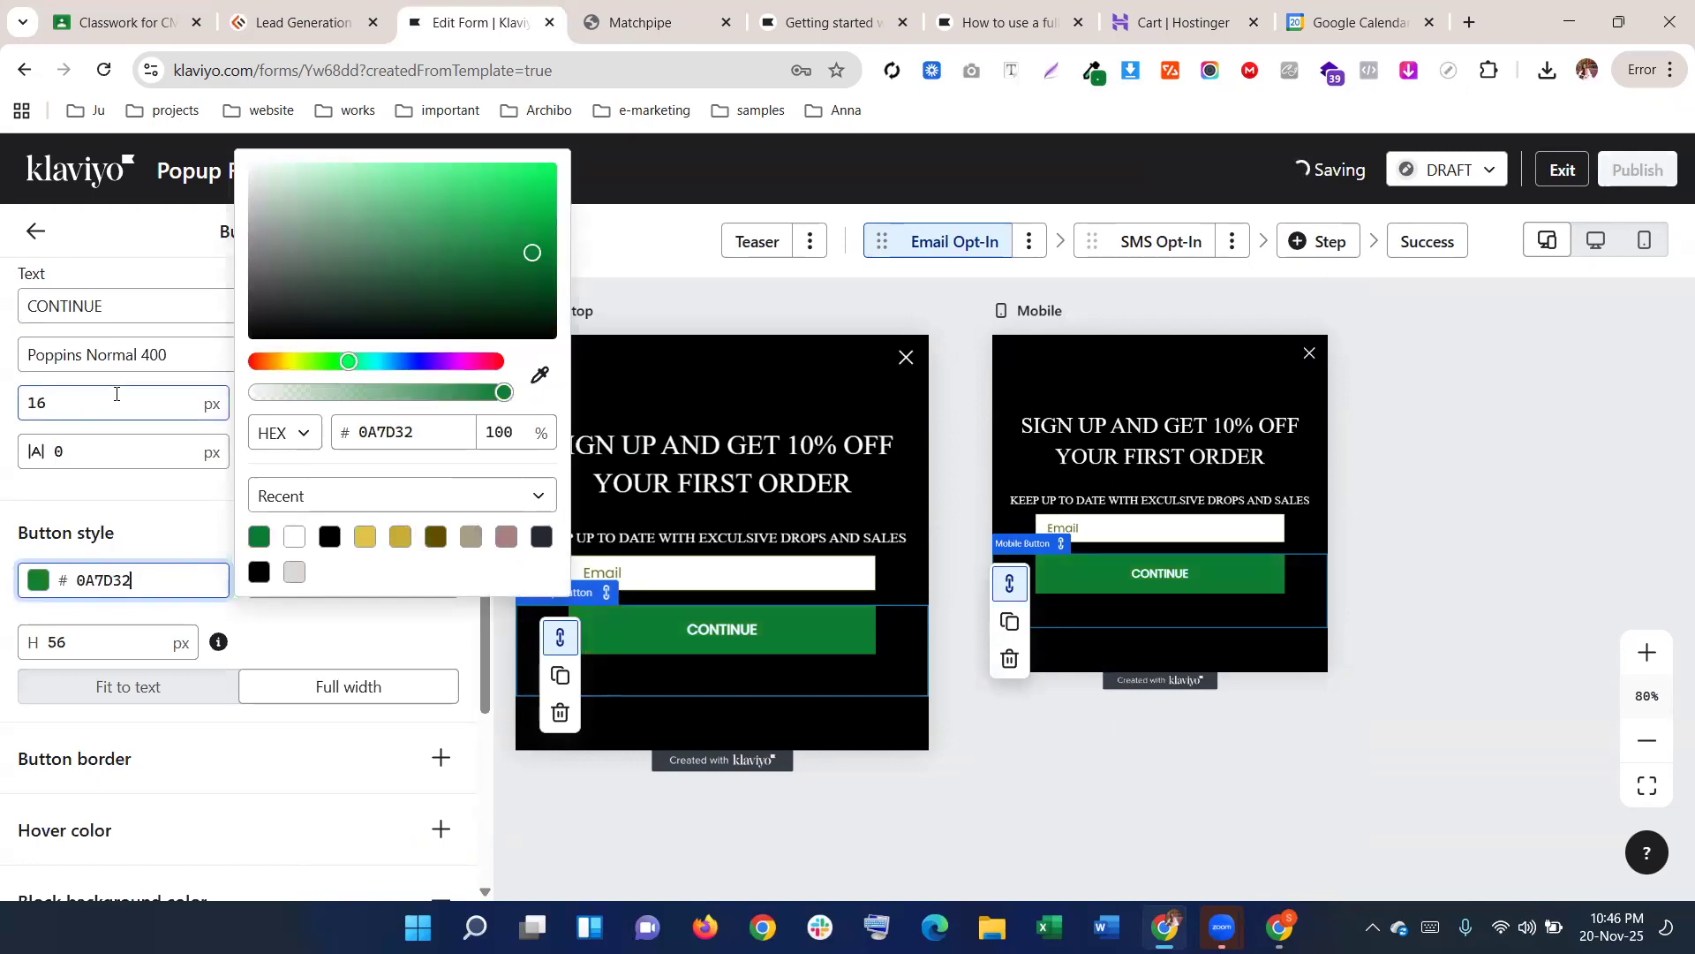
pyautogui.scroll(1, 117, 394)
pyautogui.click(372, 545)
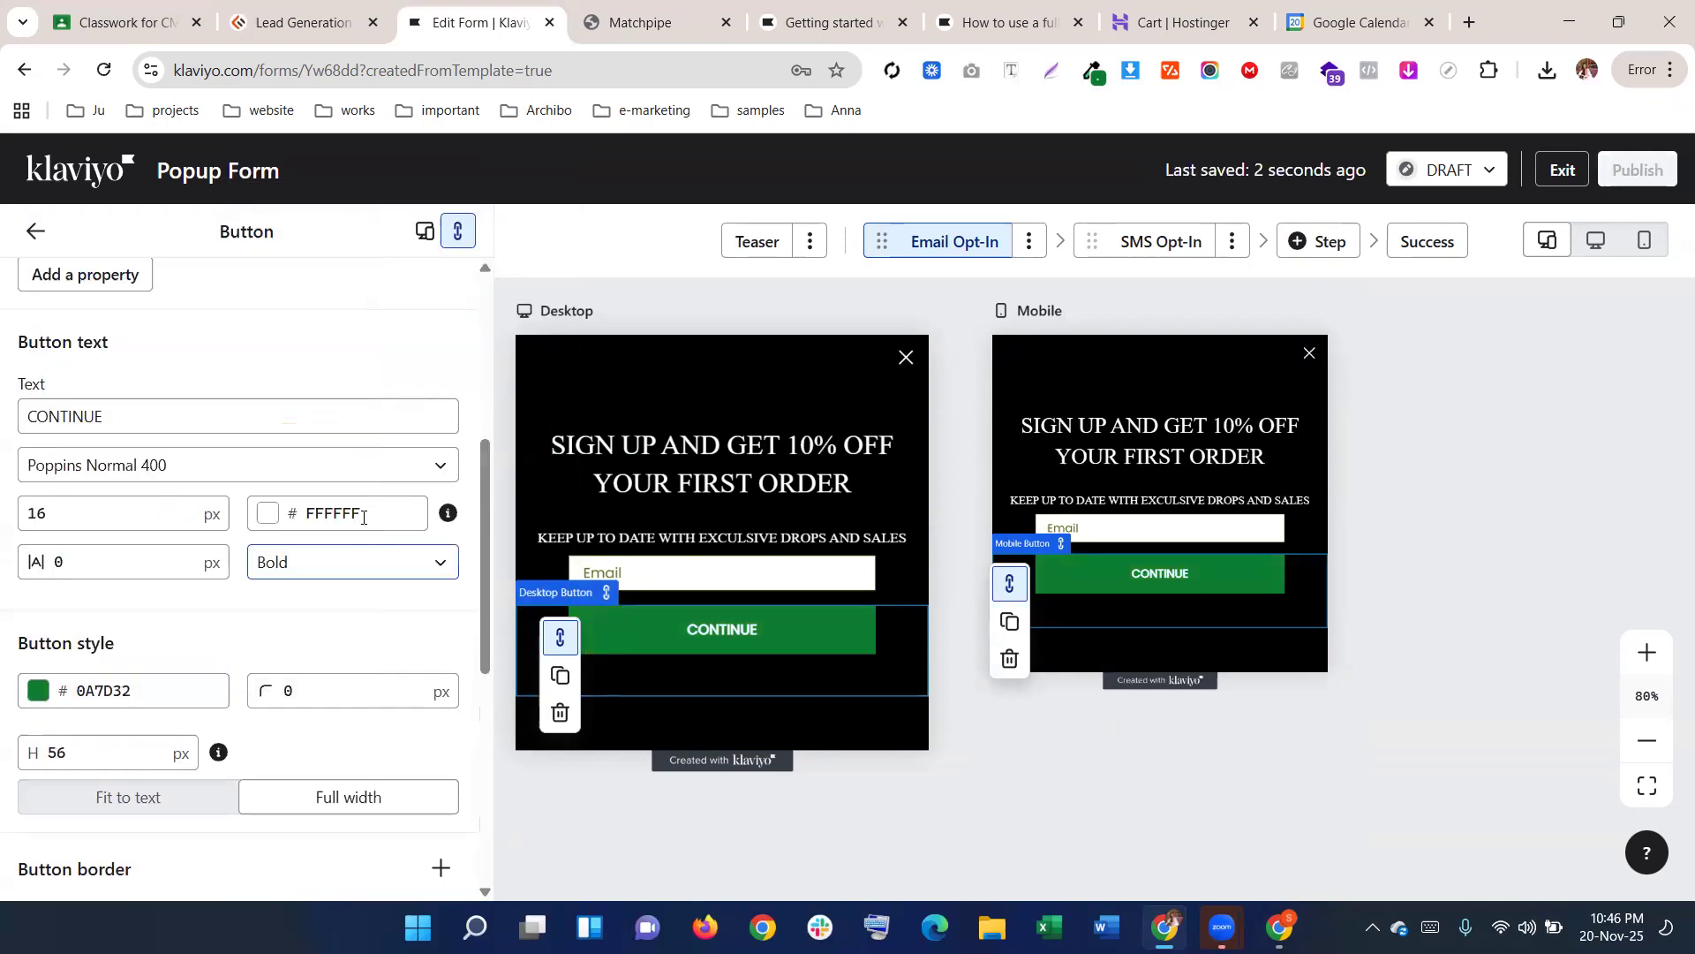
# Set the button lettering to MS Serif at size 18
pyautogui.click(64, 474)
pyautogui.scroll(-10, 94, 673)
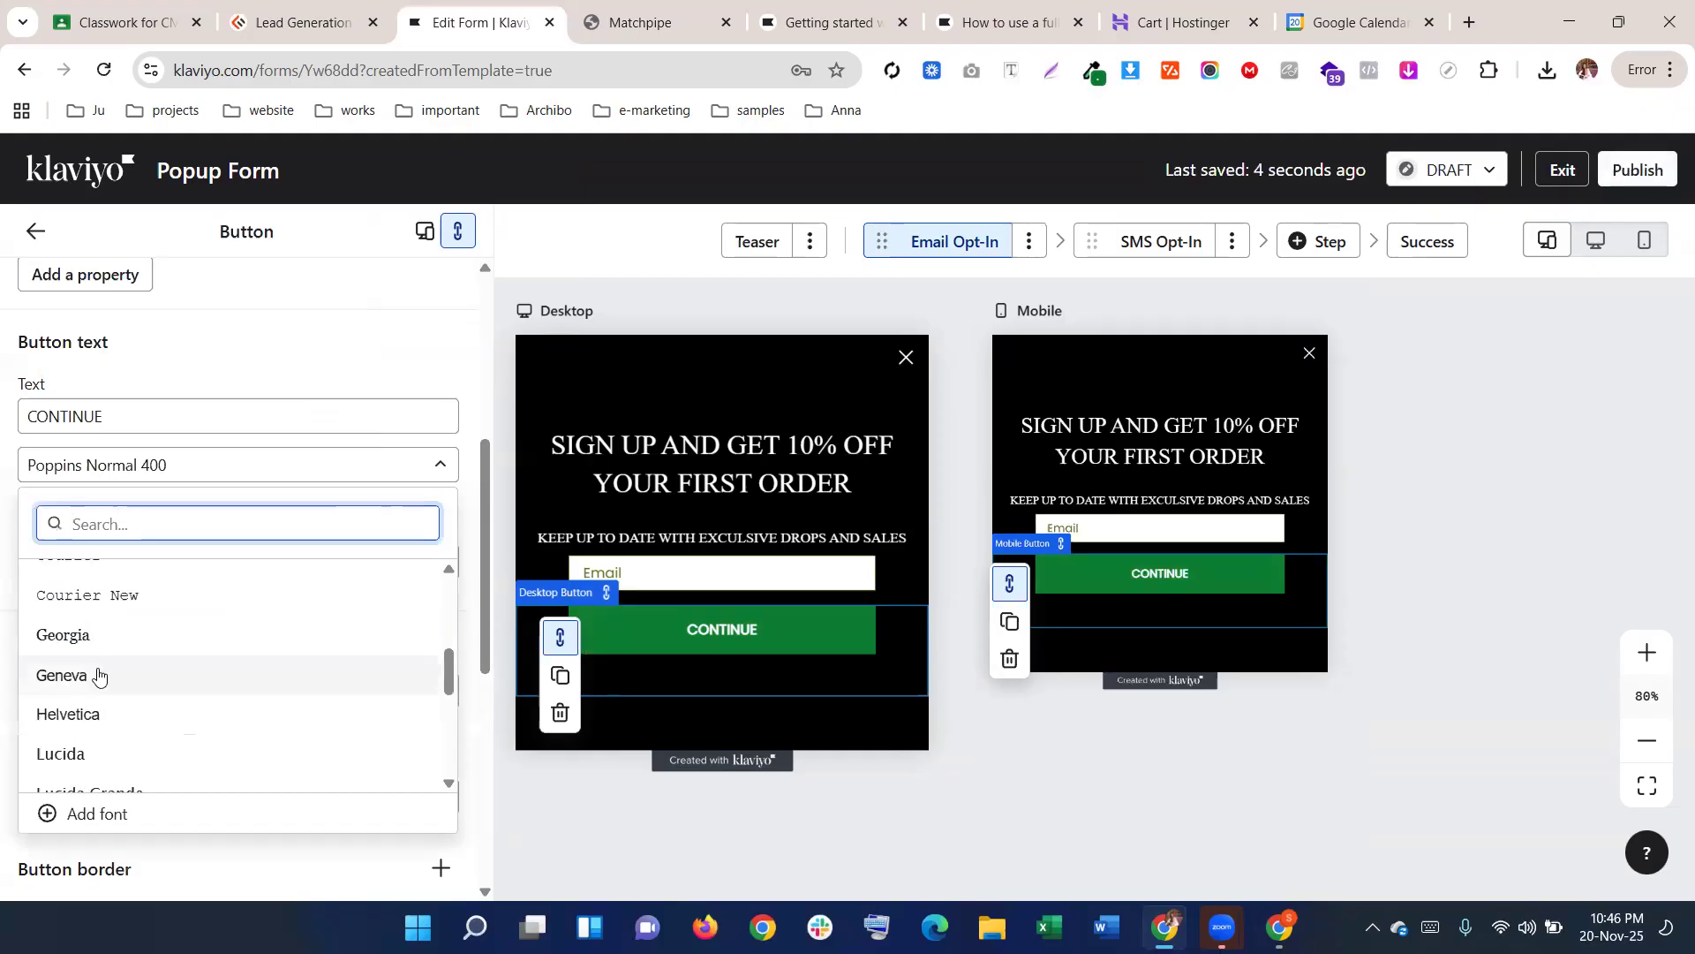
pyautogui.click(94, 667)
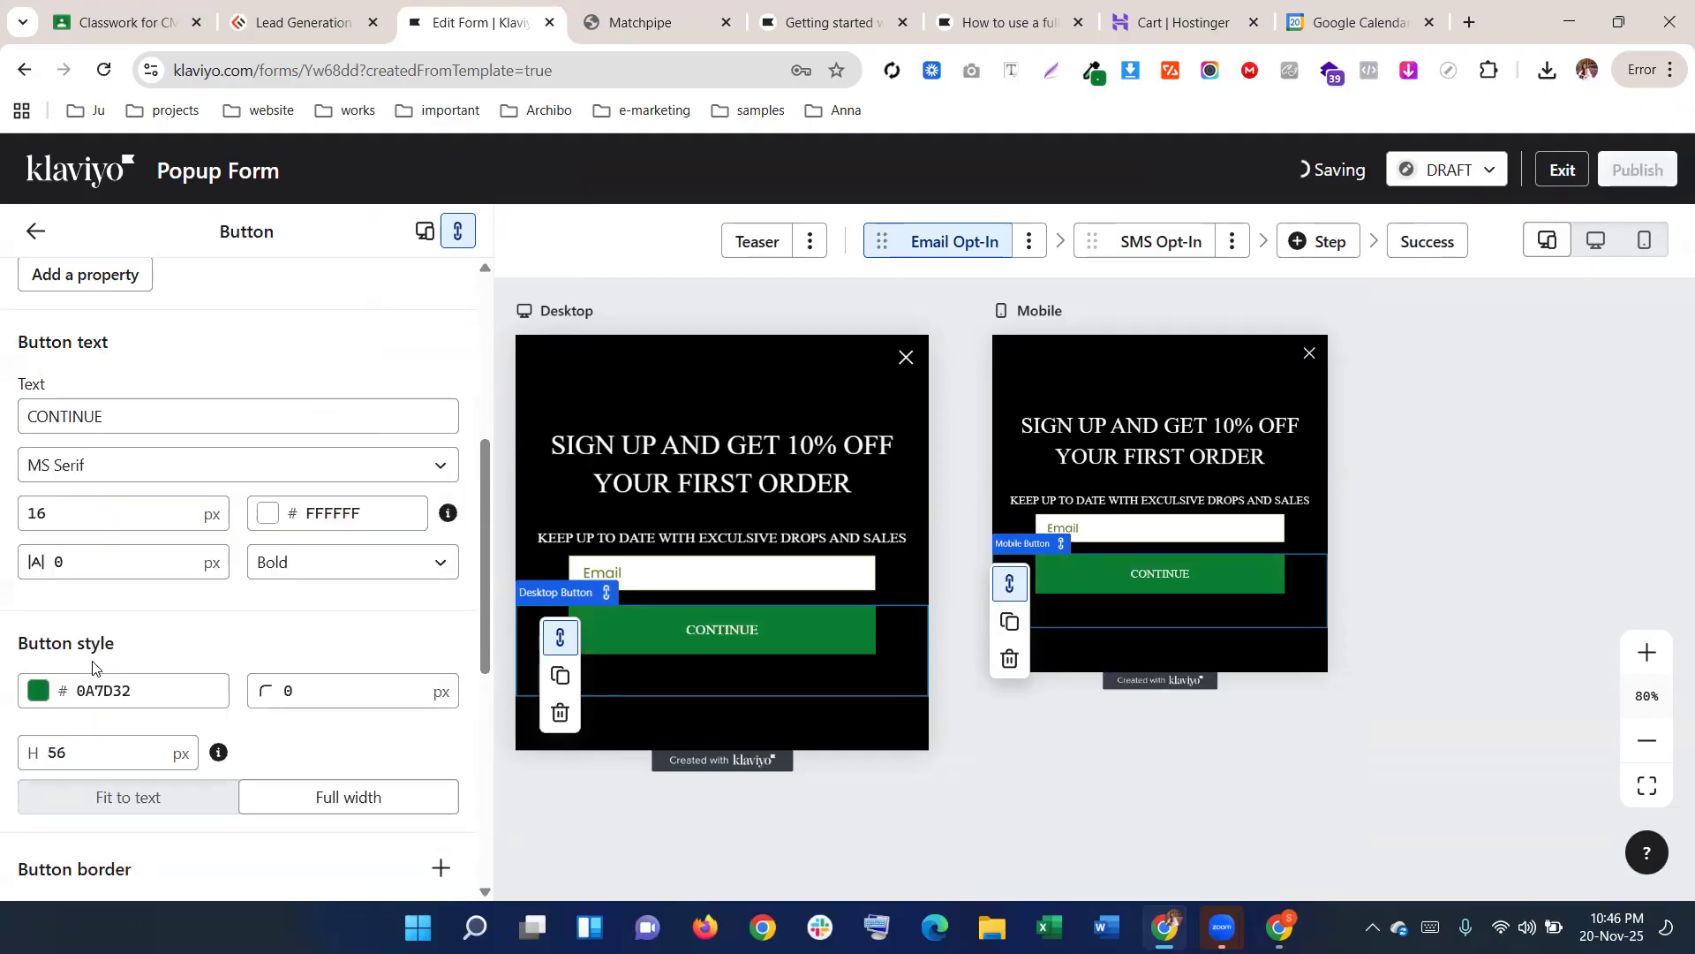
pyautogui.click(40, 513)
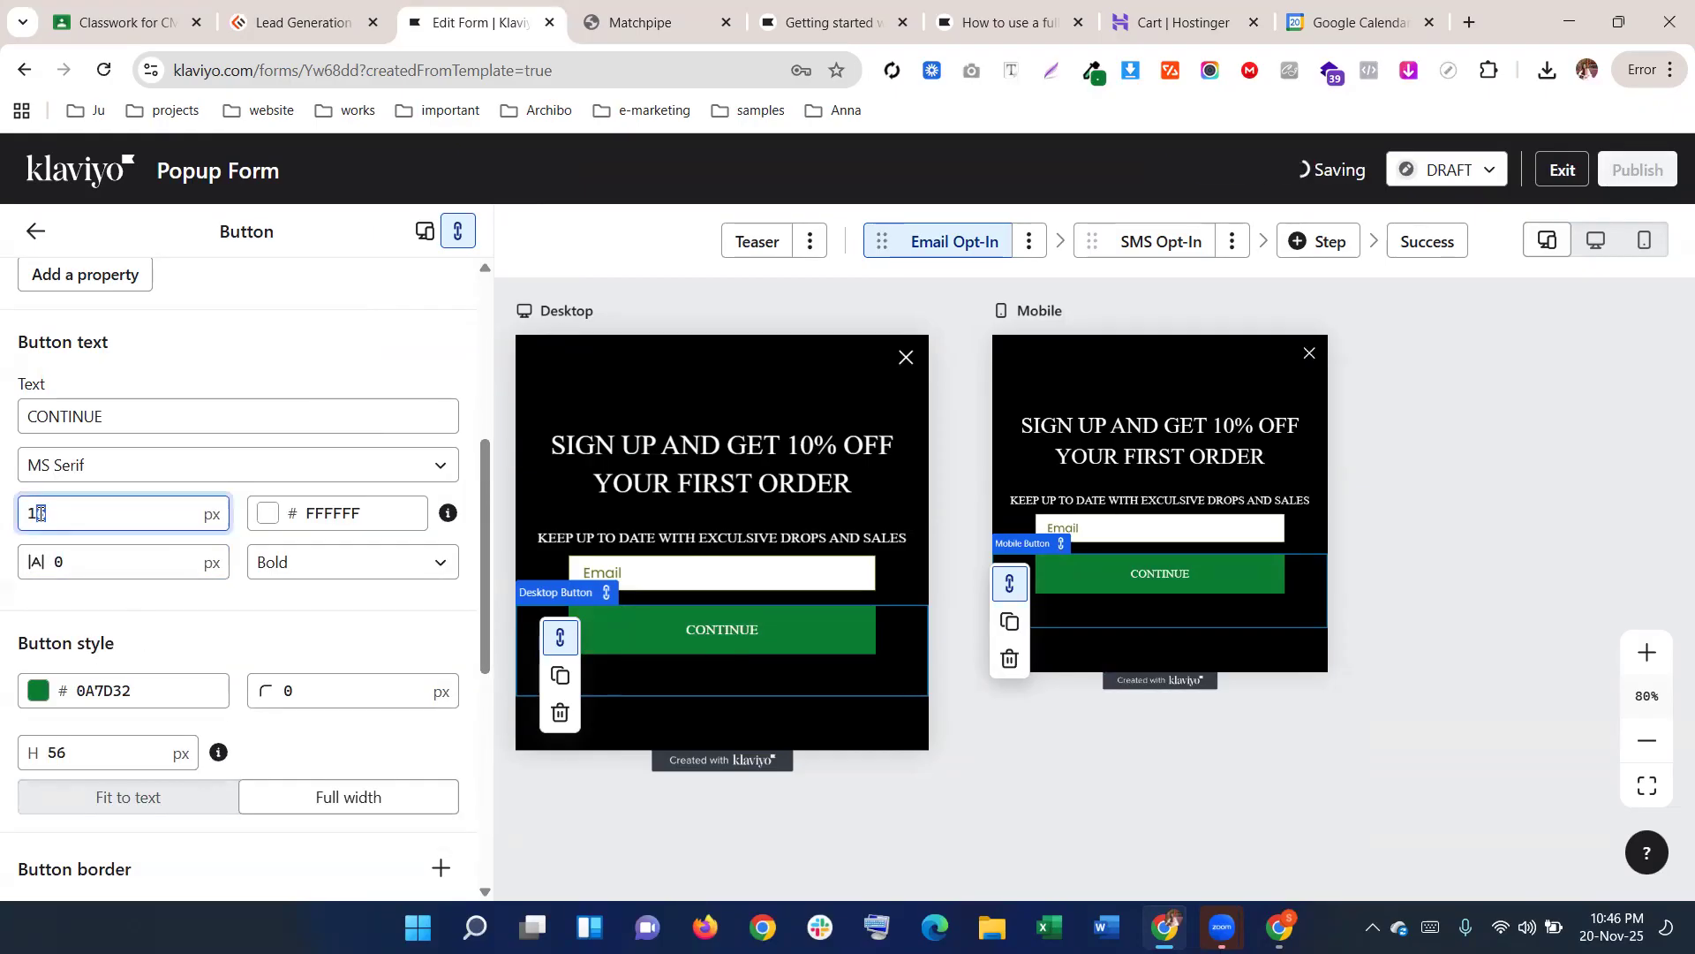
pyautogui.press('BackSpace')
pyautogui.write('8')
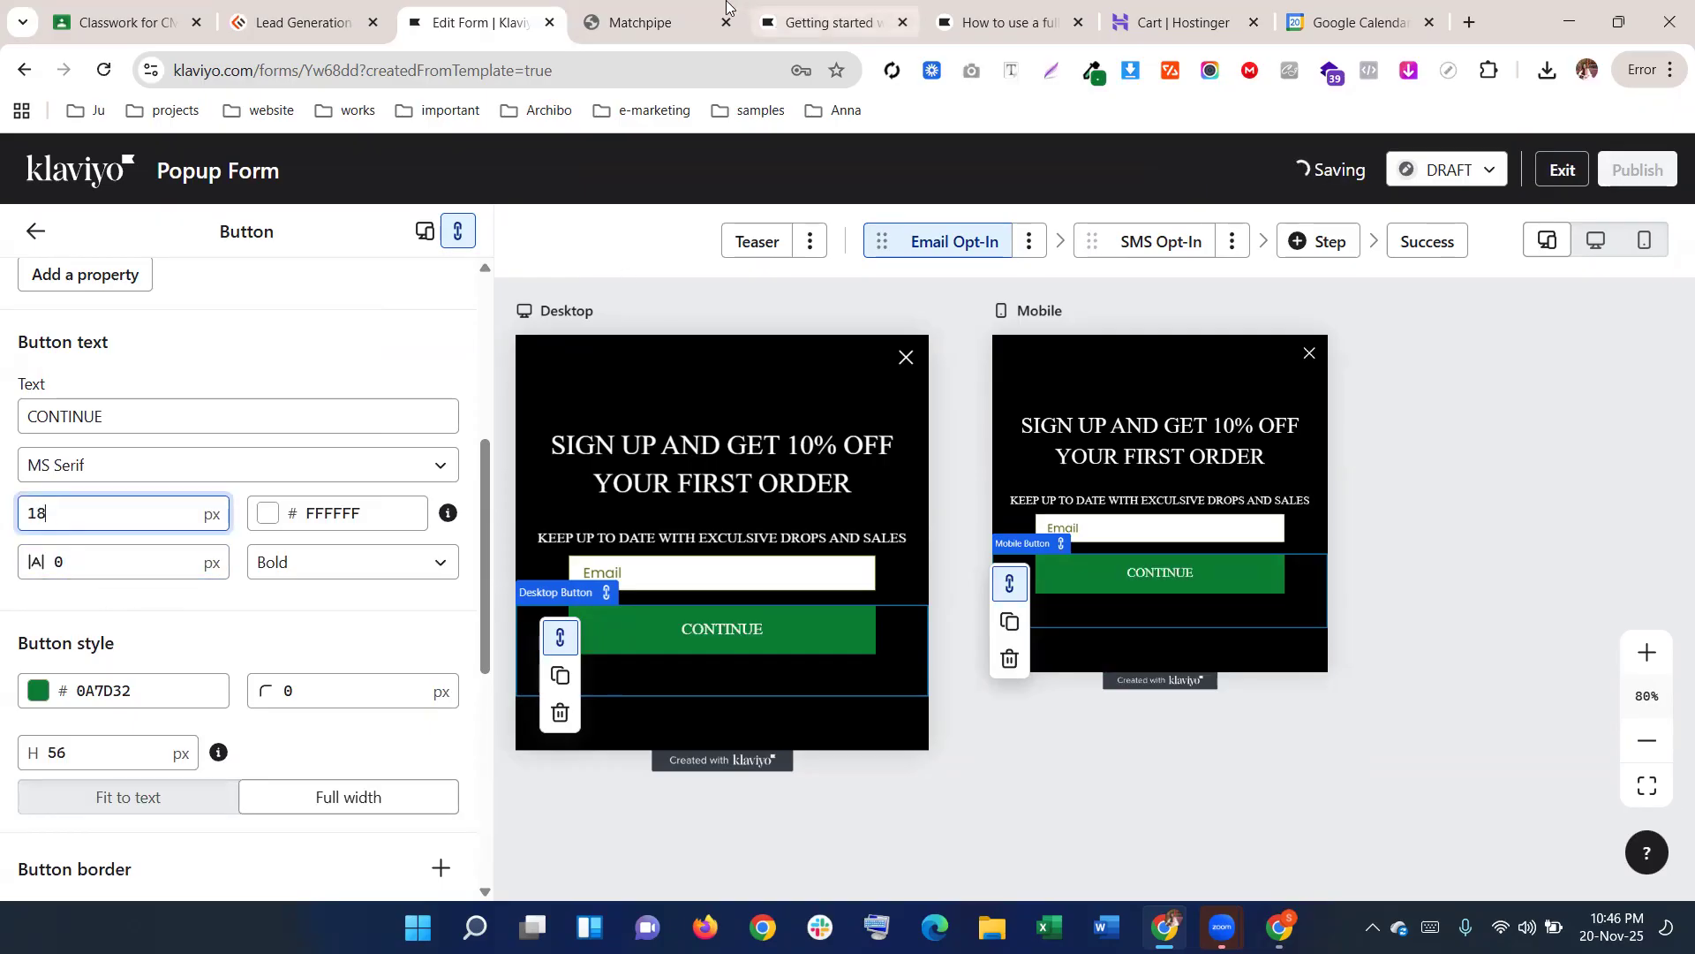
# Compare against the live Matchpipe popup and copy its disclaimer text
pyautogui.click(662, 18)
pyautogui.click(477, 20)
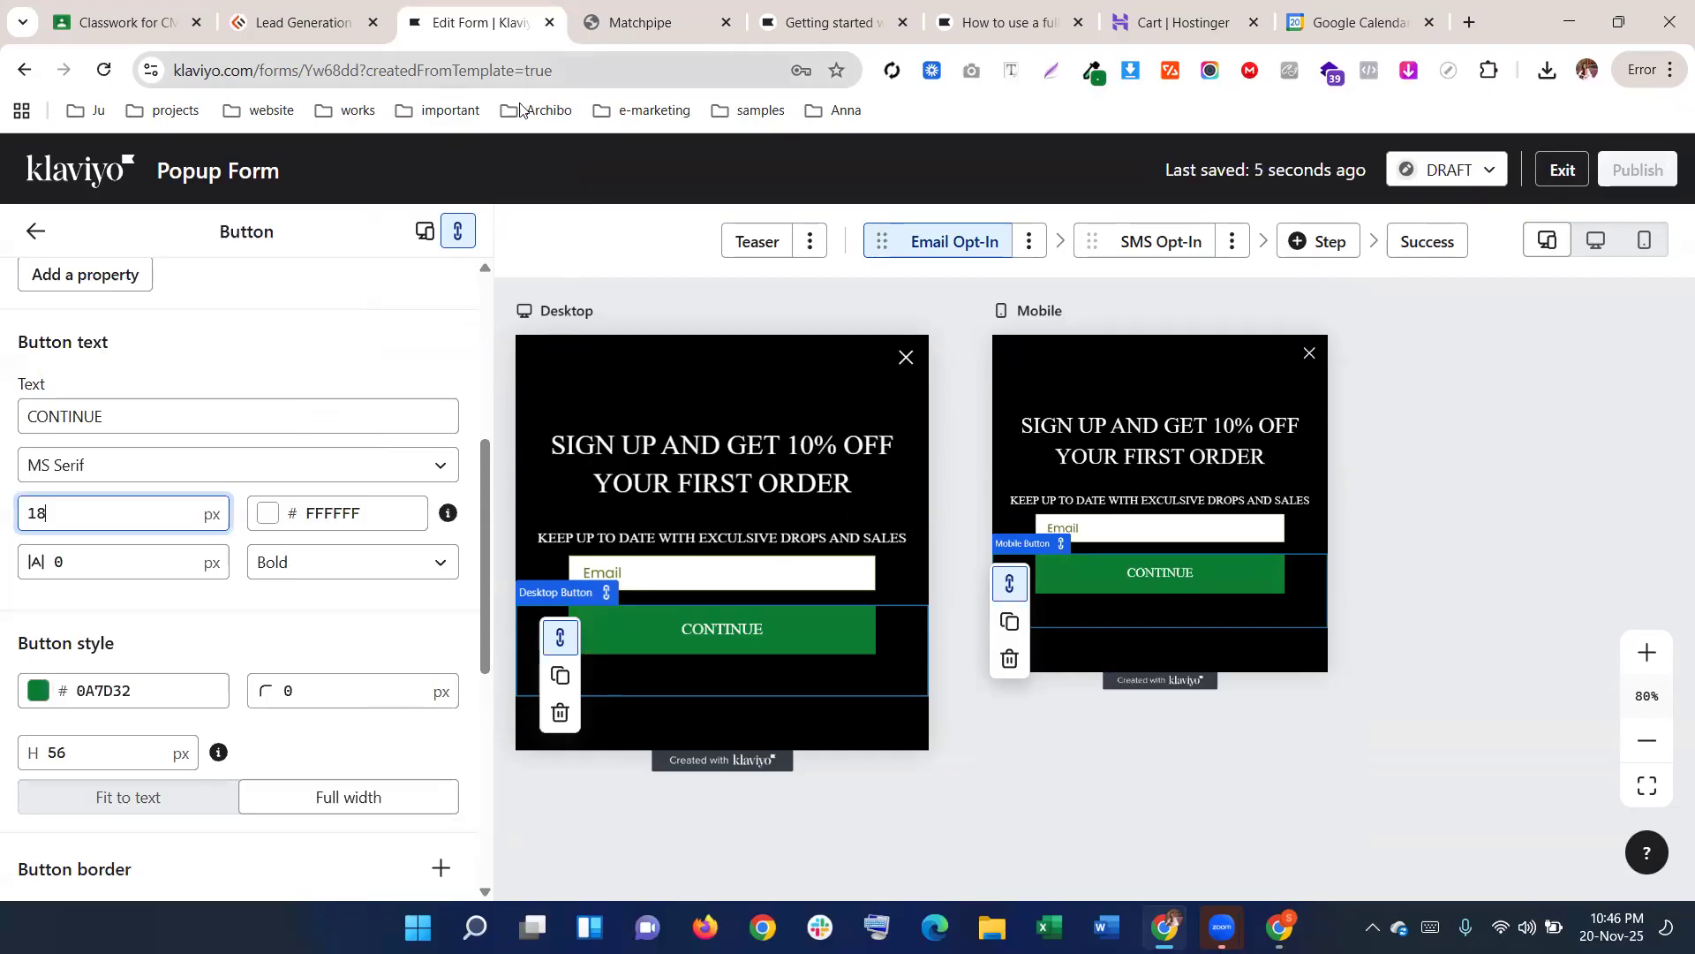
pyautogui.click(647, 18)
pyautogui.click(511, 11)
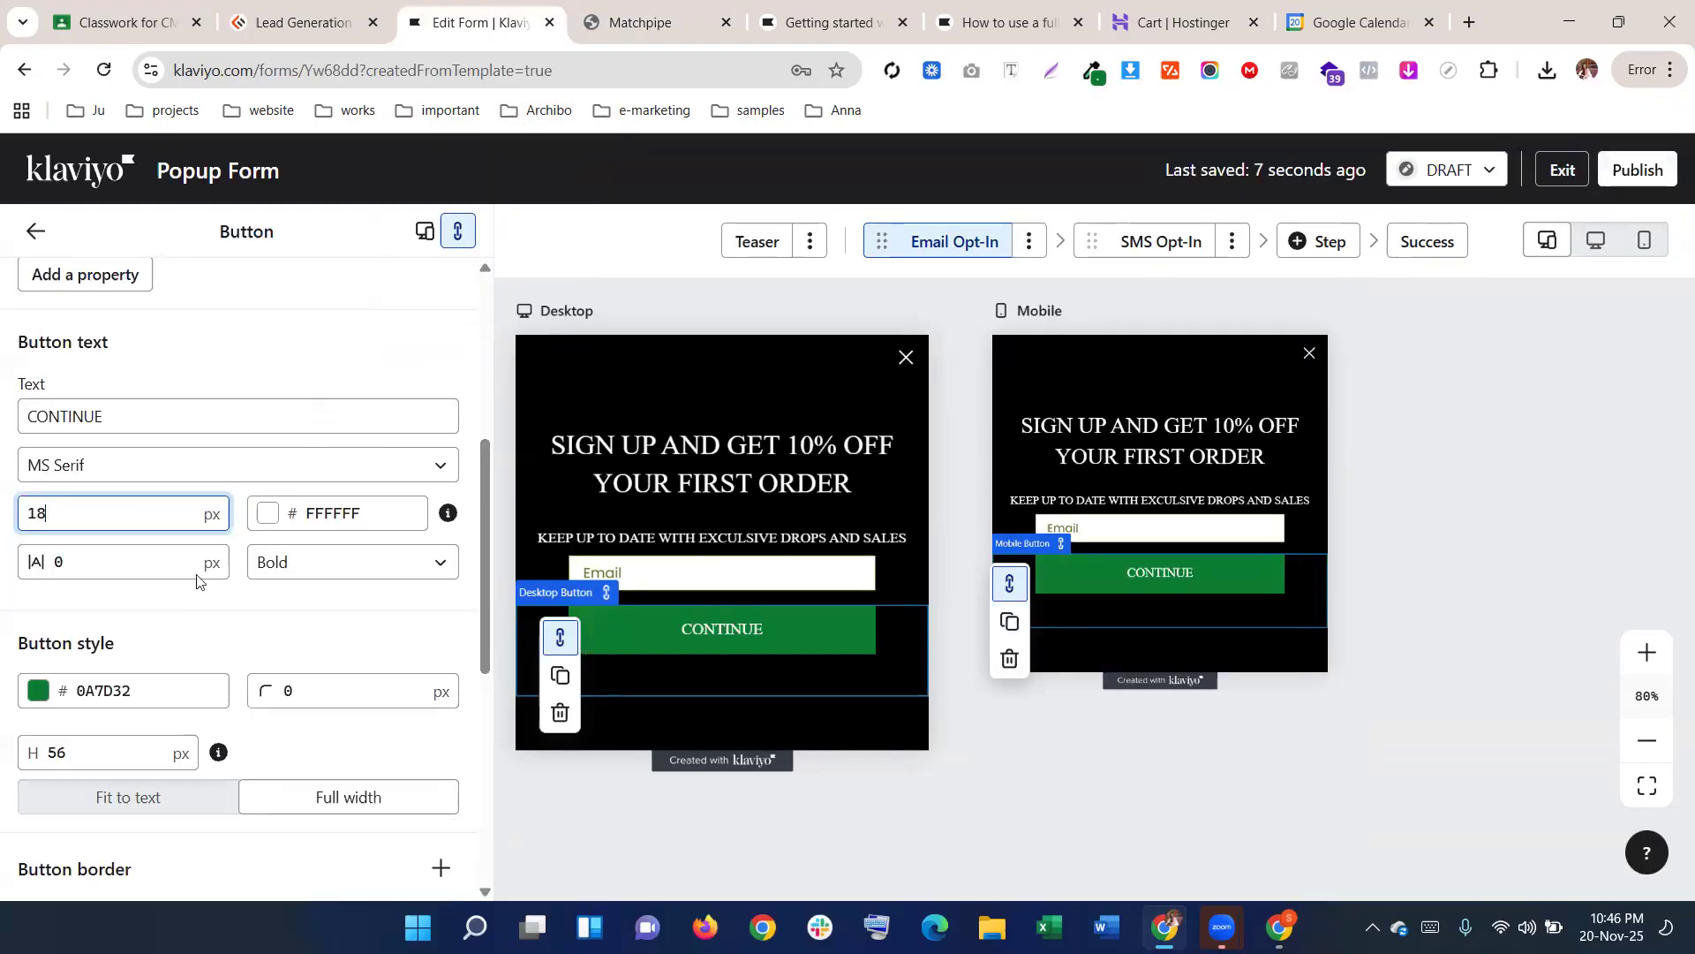
pyautogui.click(629, 21)
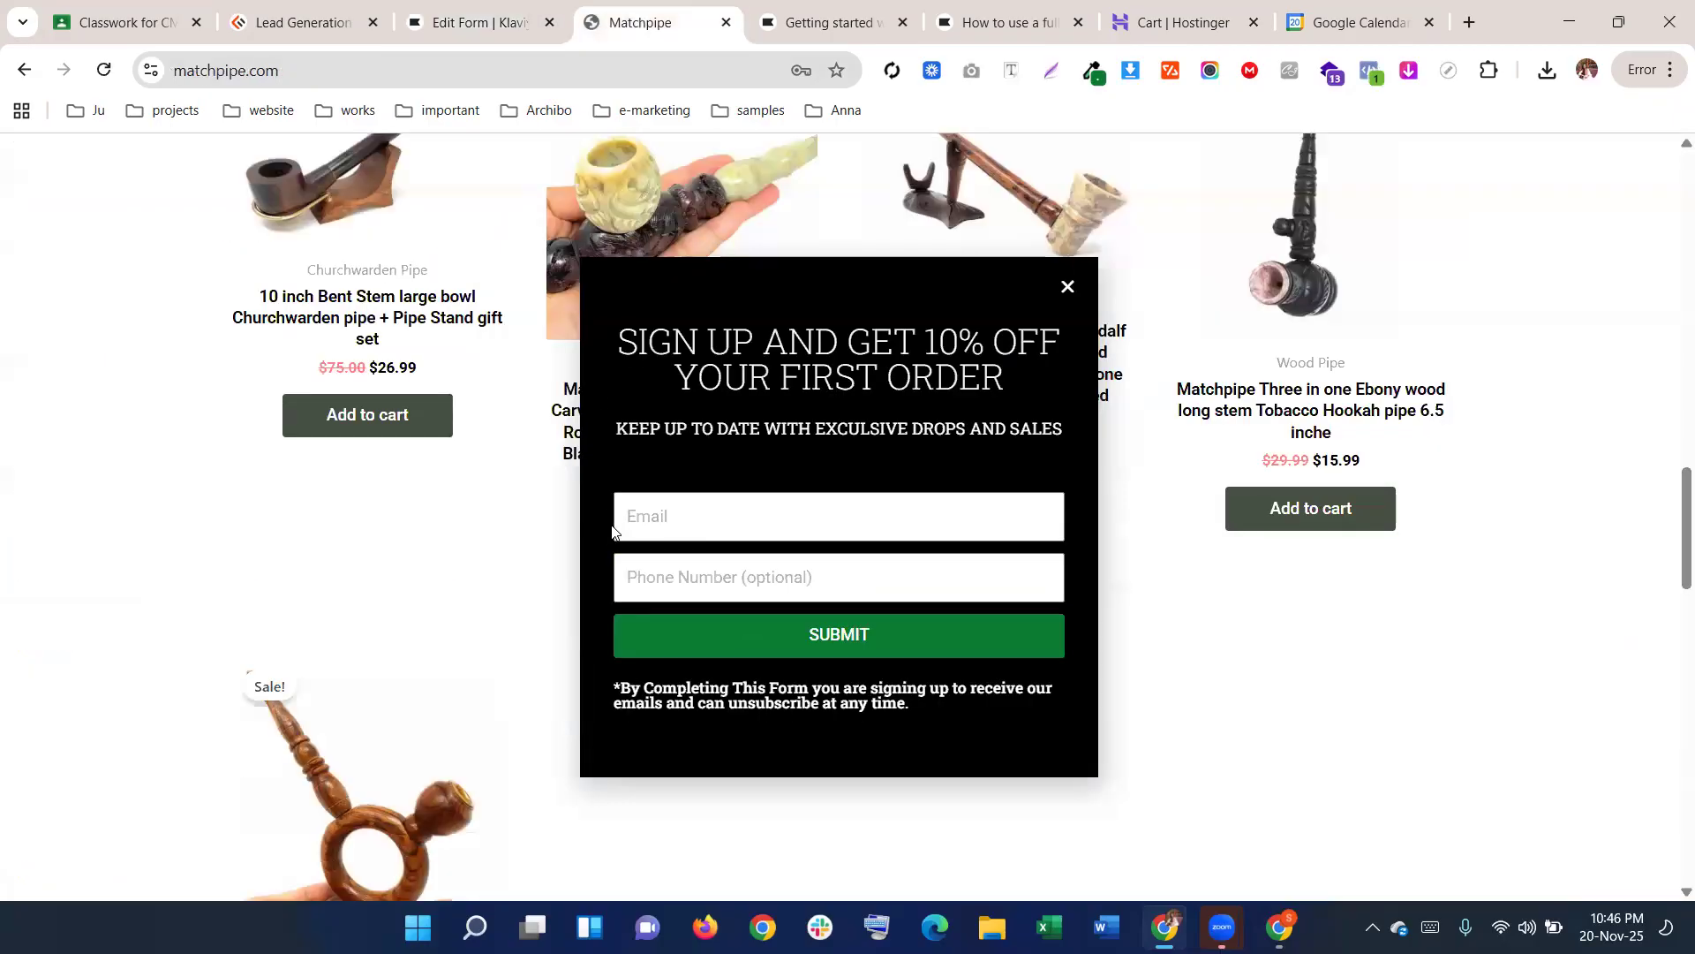
pyautogui.scroll(-1, 695, 648)
pyautogui.doubleClick(695, 648)
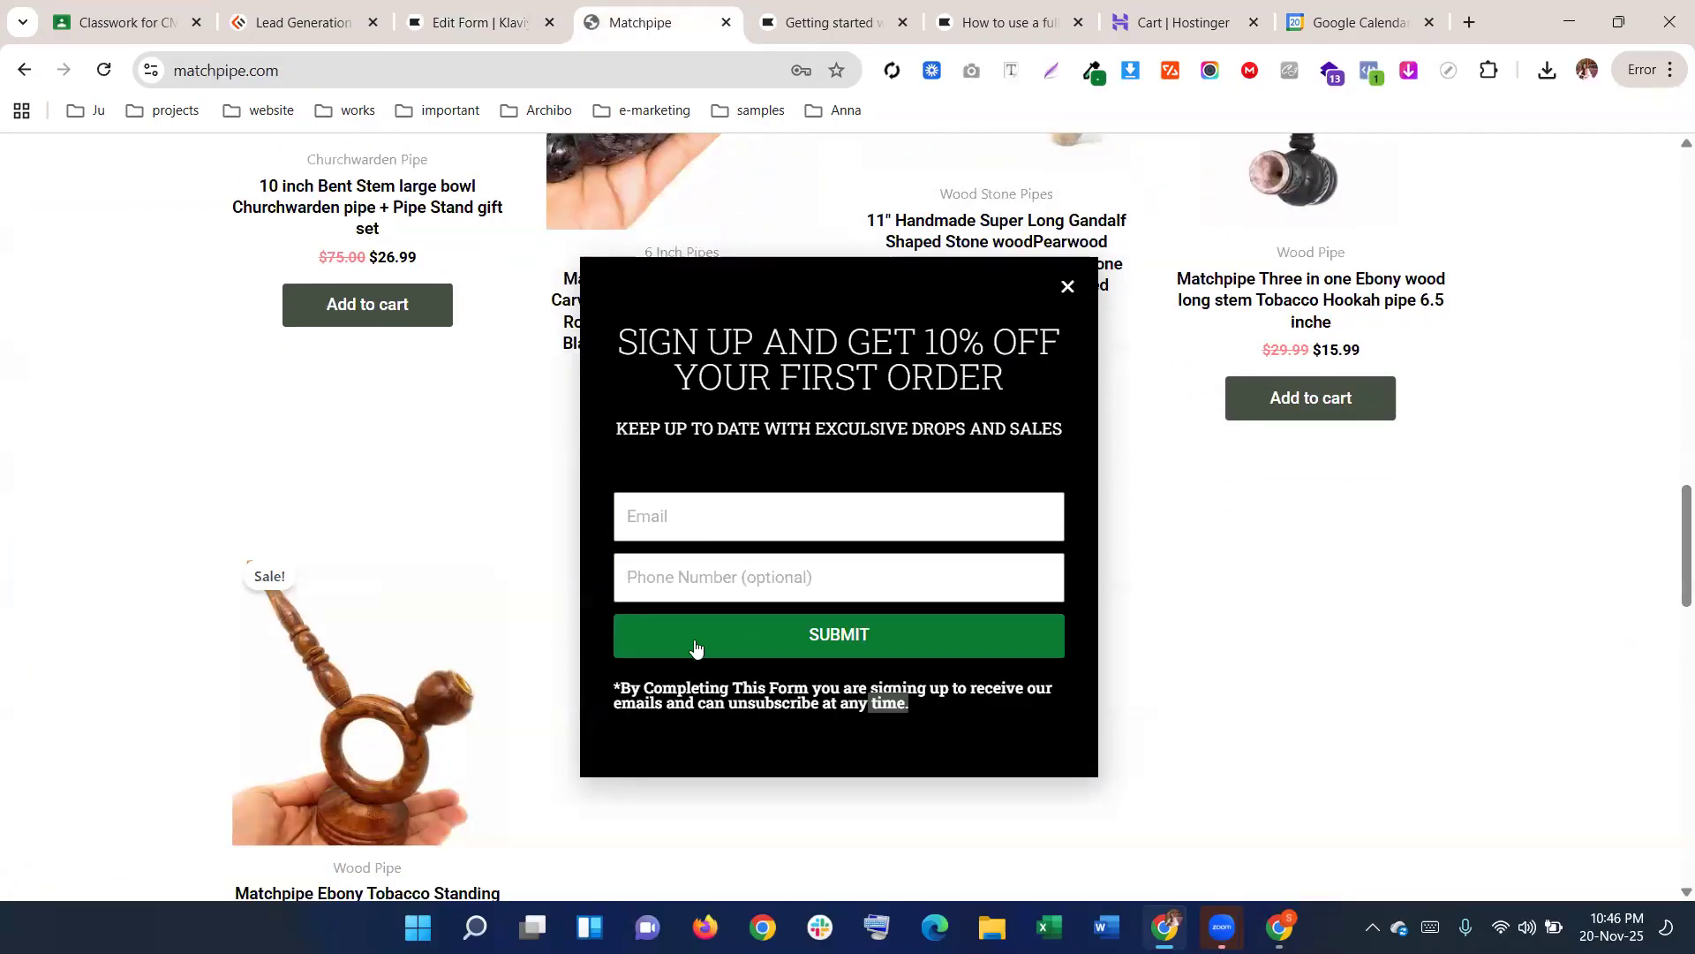
pyautogui.tripleClick(696, 648)
pyautogui.click(473, 21)
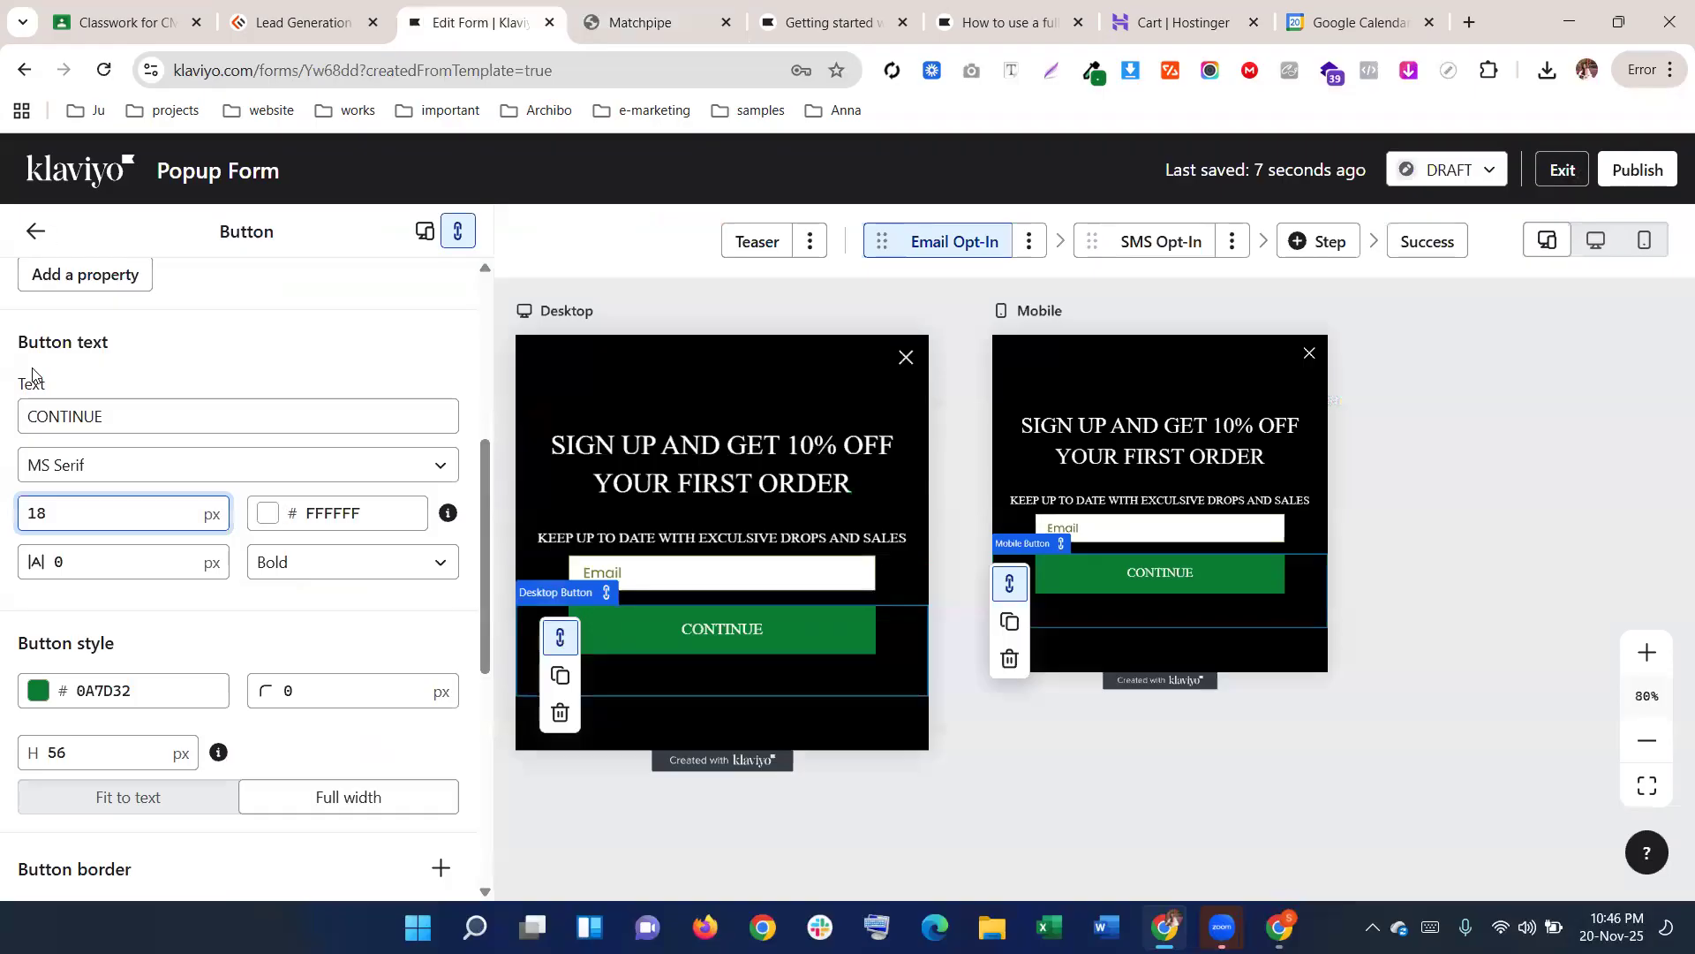
pyautogui.scroll(2, 33, 375)
pyautogui.click(35, 231)
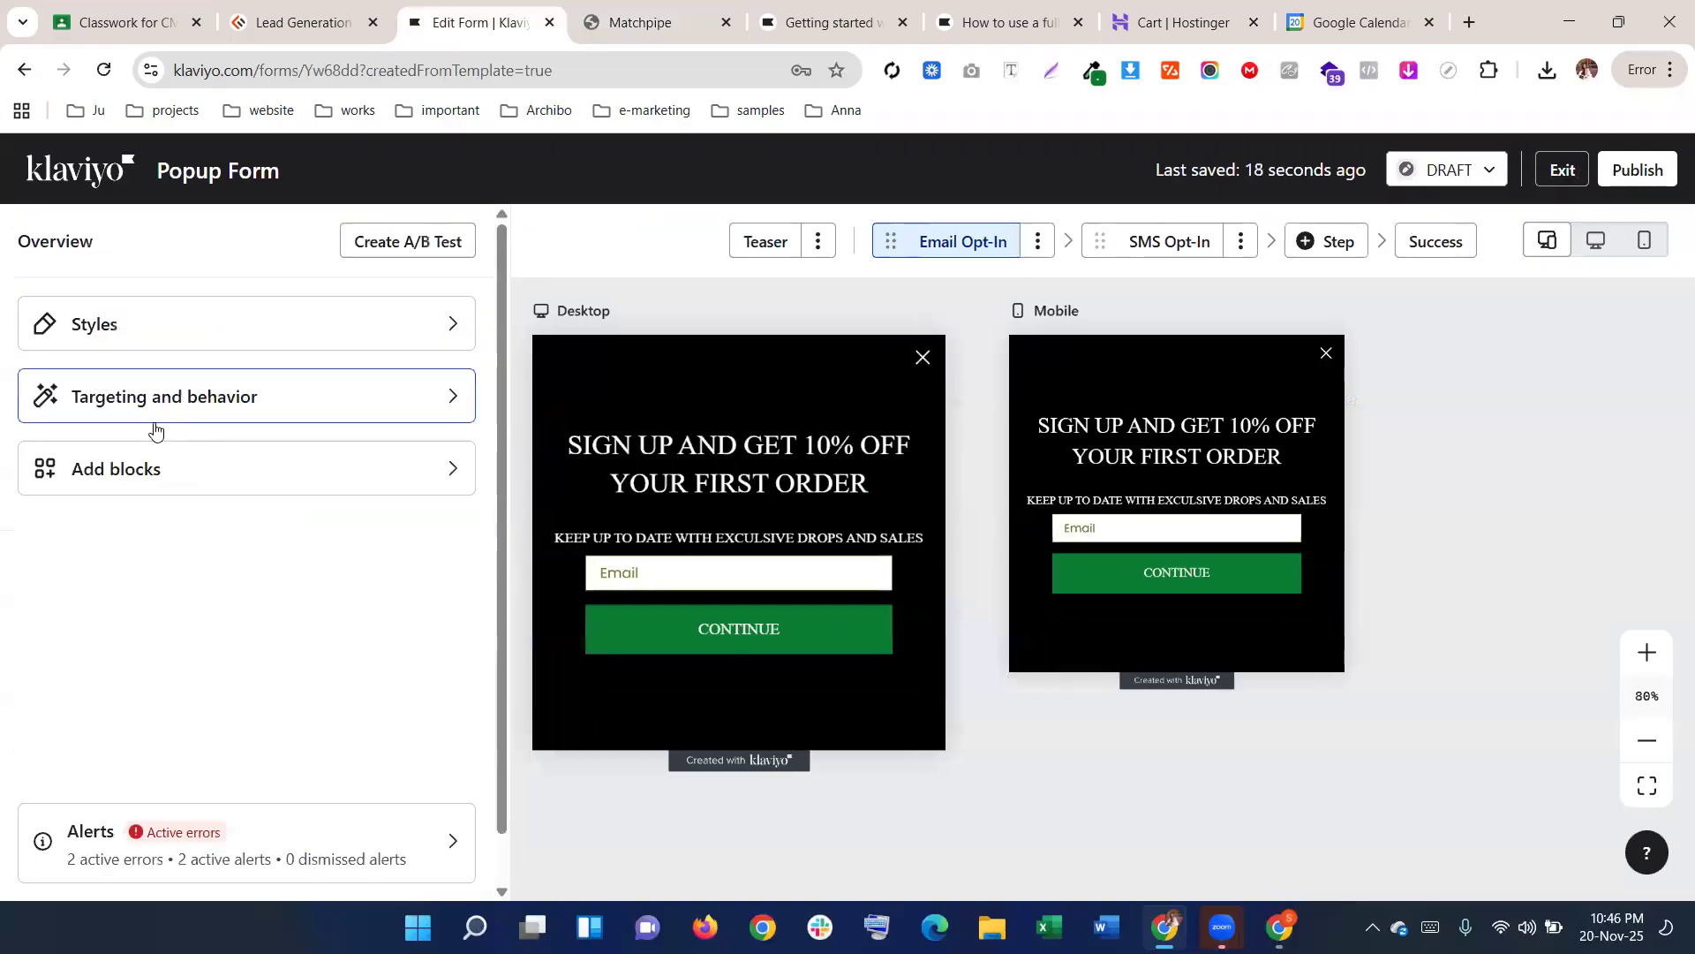
# Add a text block under CONTINUE and paste the copied disclaimer as plain text
pyautogui.click(72, 470)
pyautogui.moveTo(81, 397); pyautogui.dragTo(630, 658)
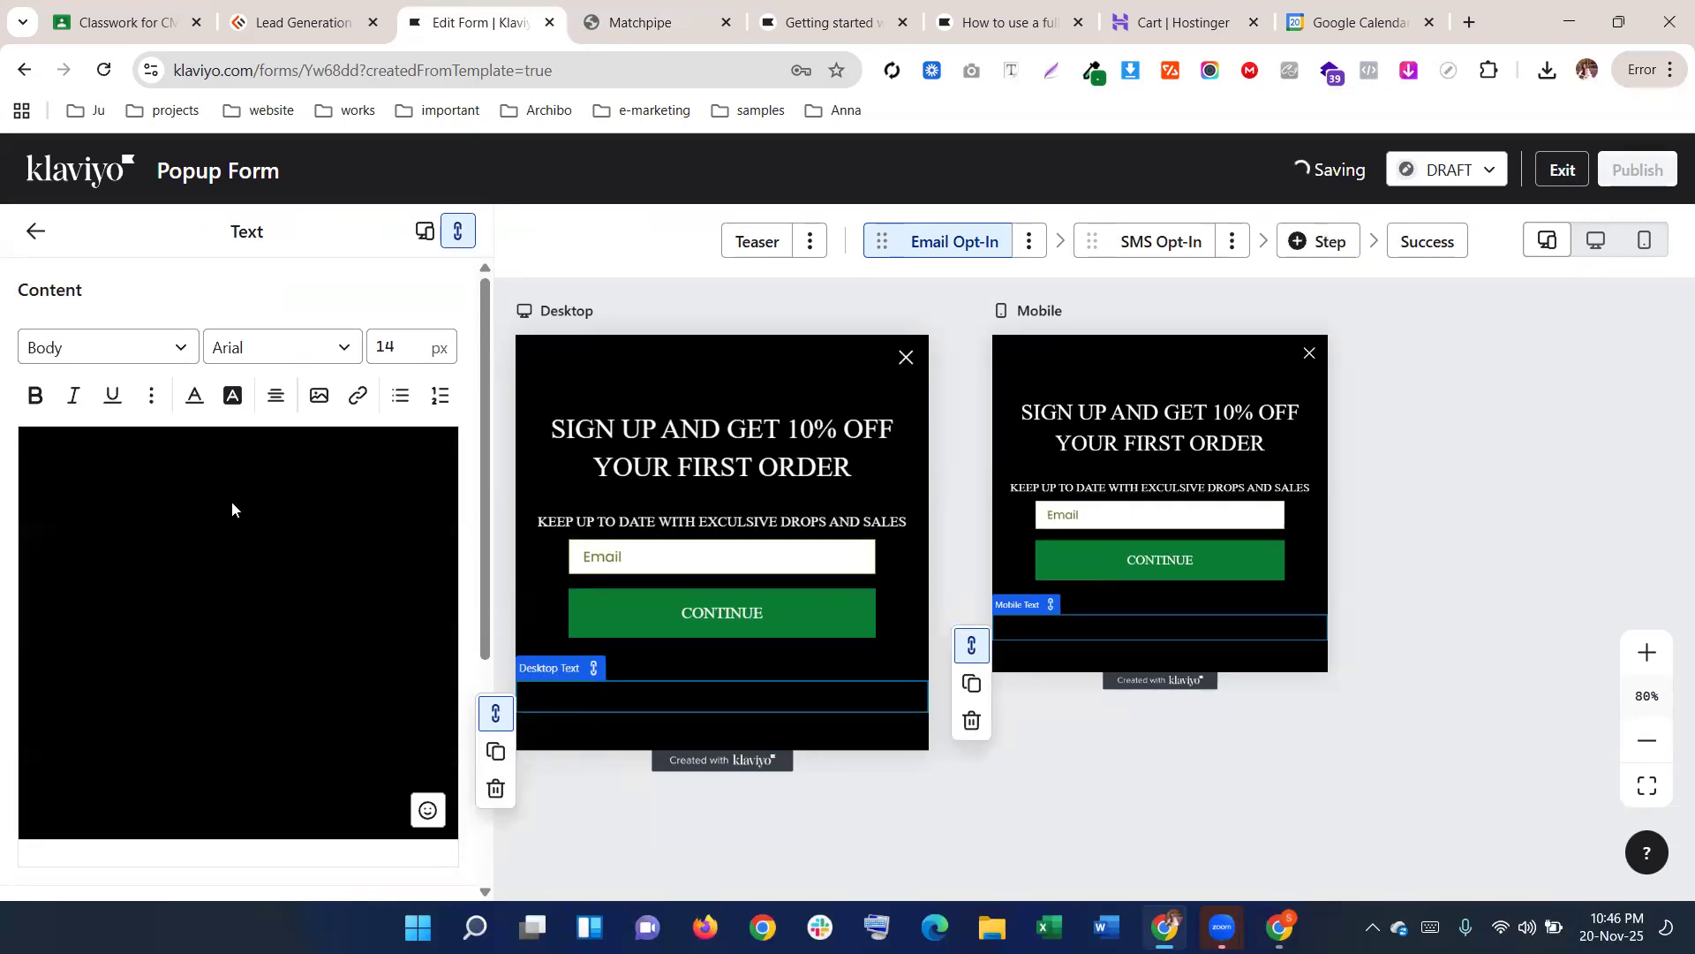
pyautogui.tripleClick(367, 490)
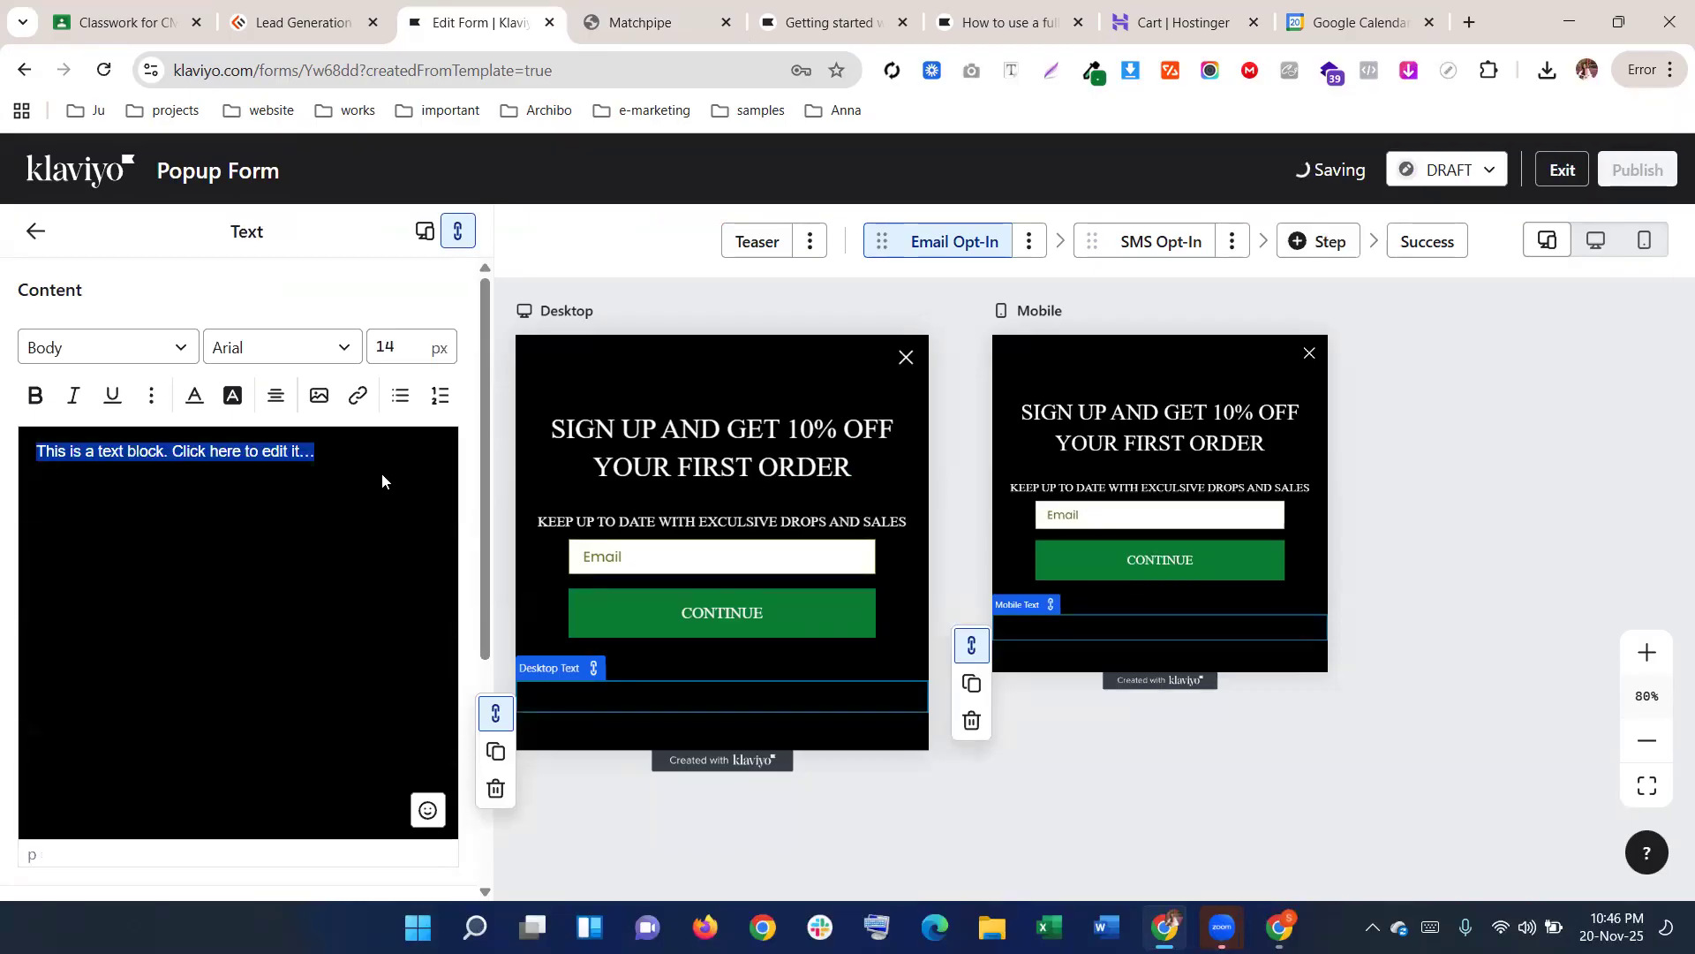
pyautogui.click(385, 480)
pyautogui.rightClick(385, 480)
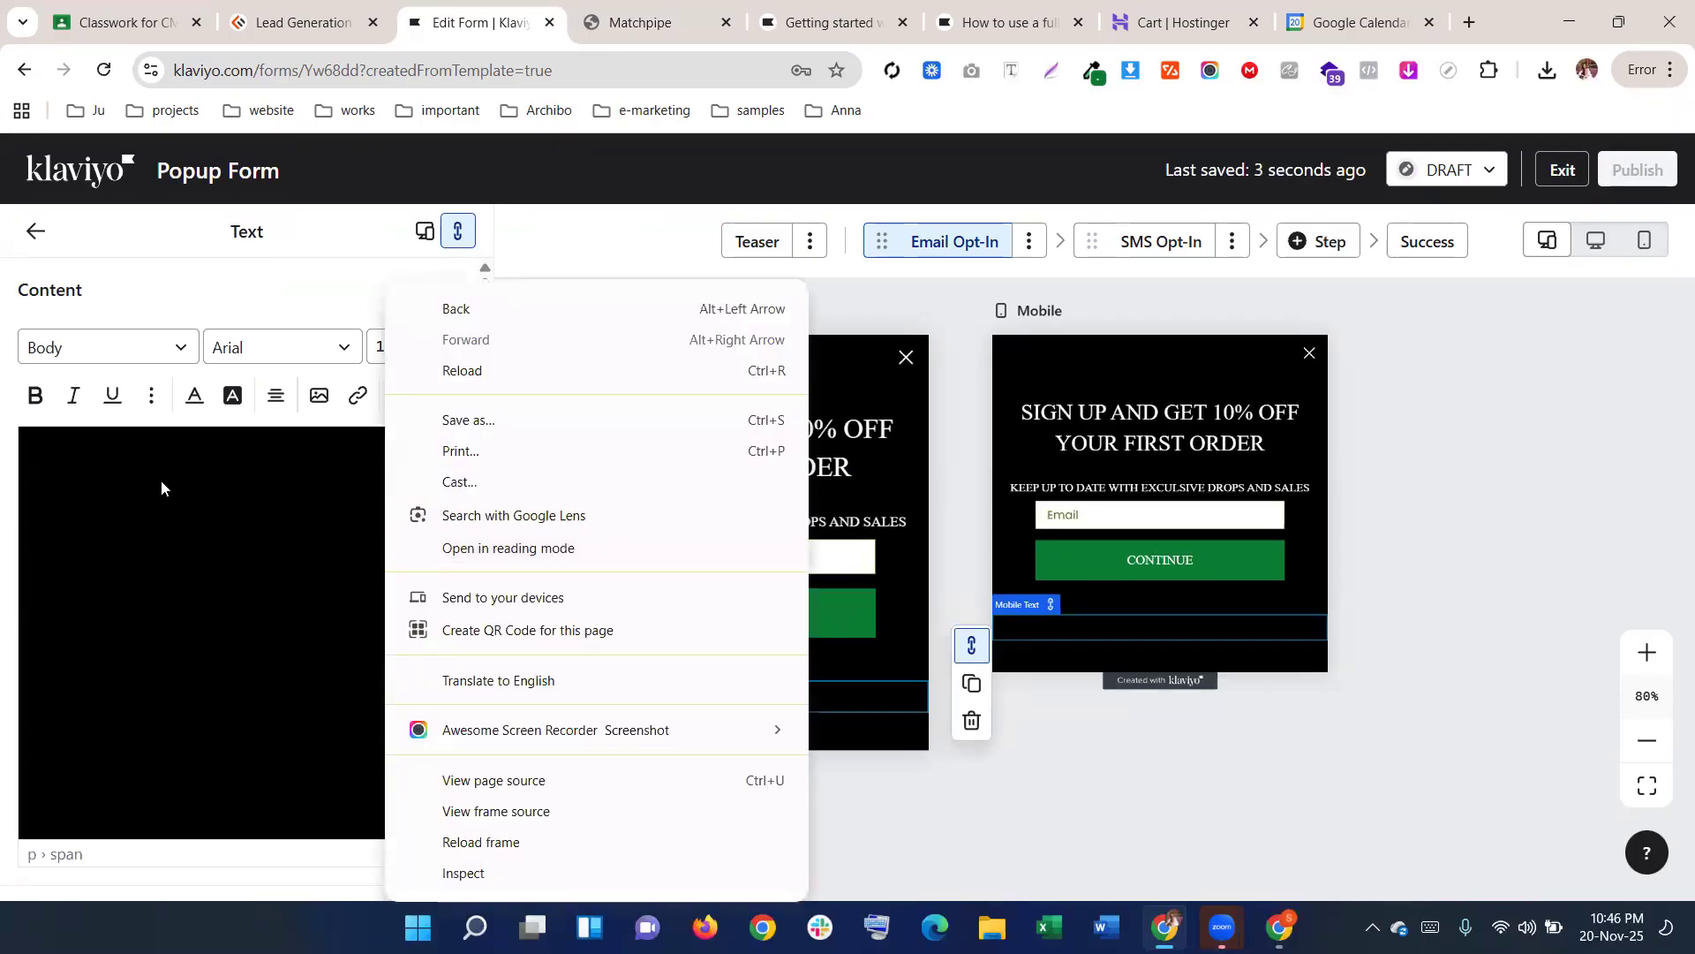
pyautogui.tripleClick(60, 460)
pyautogui.rightClick(106, 459)
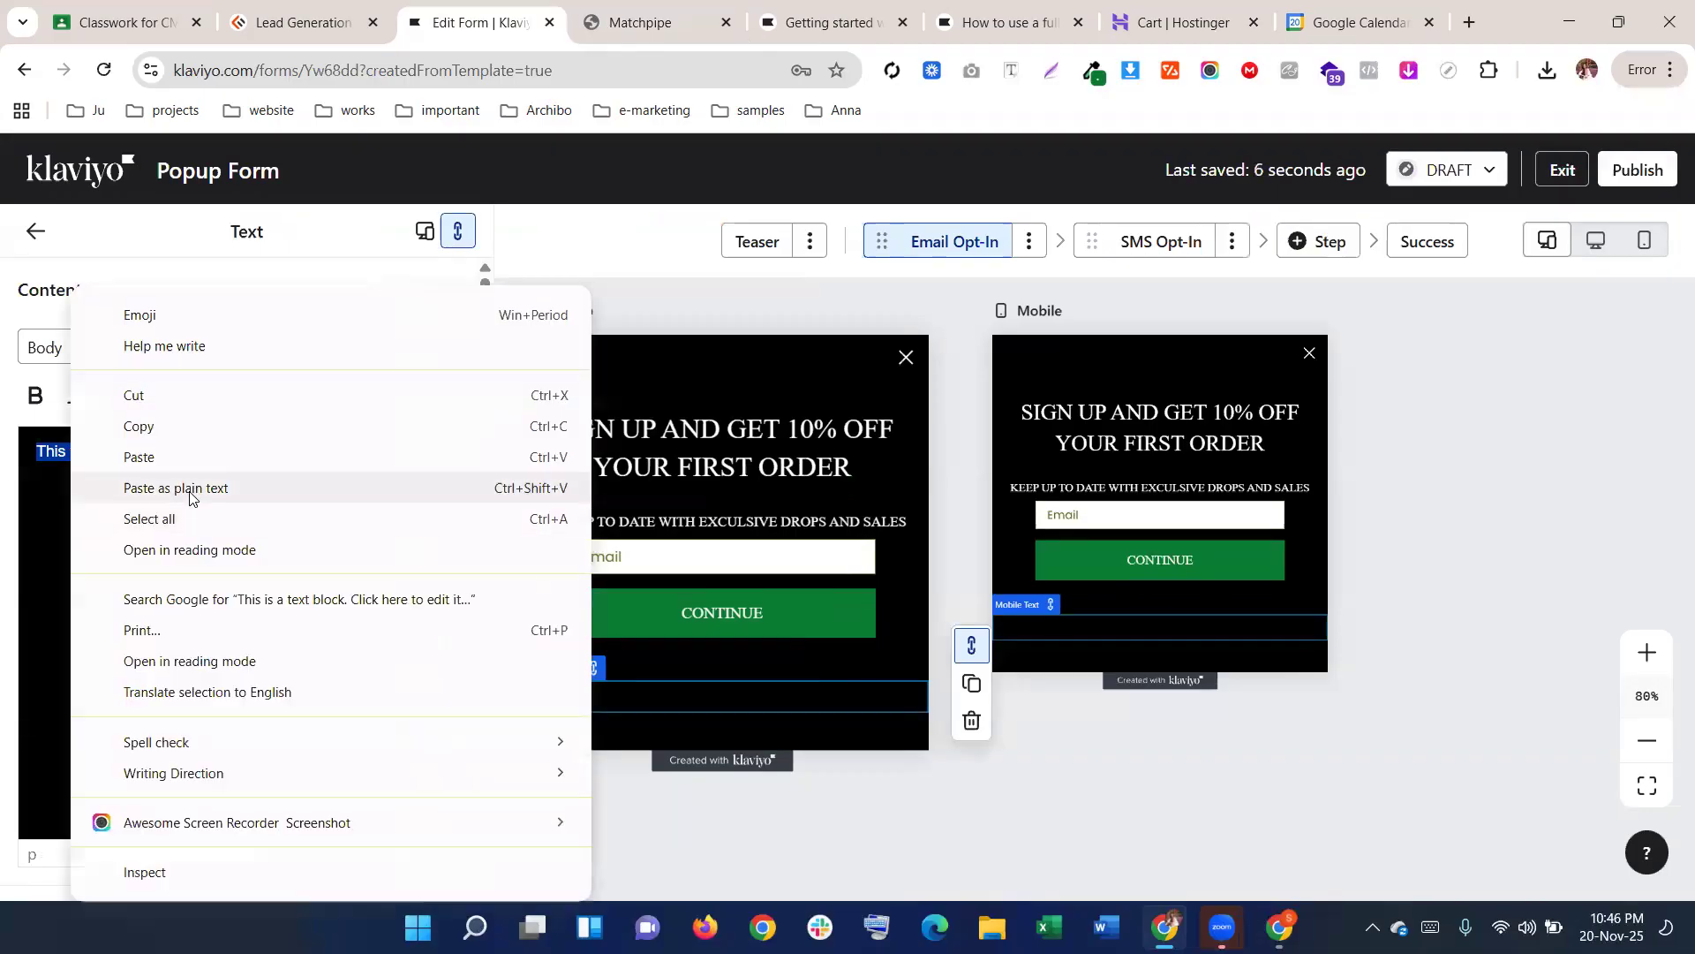
pyautogui.click(189, 488)
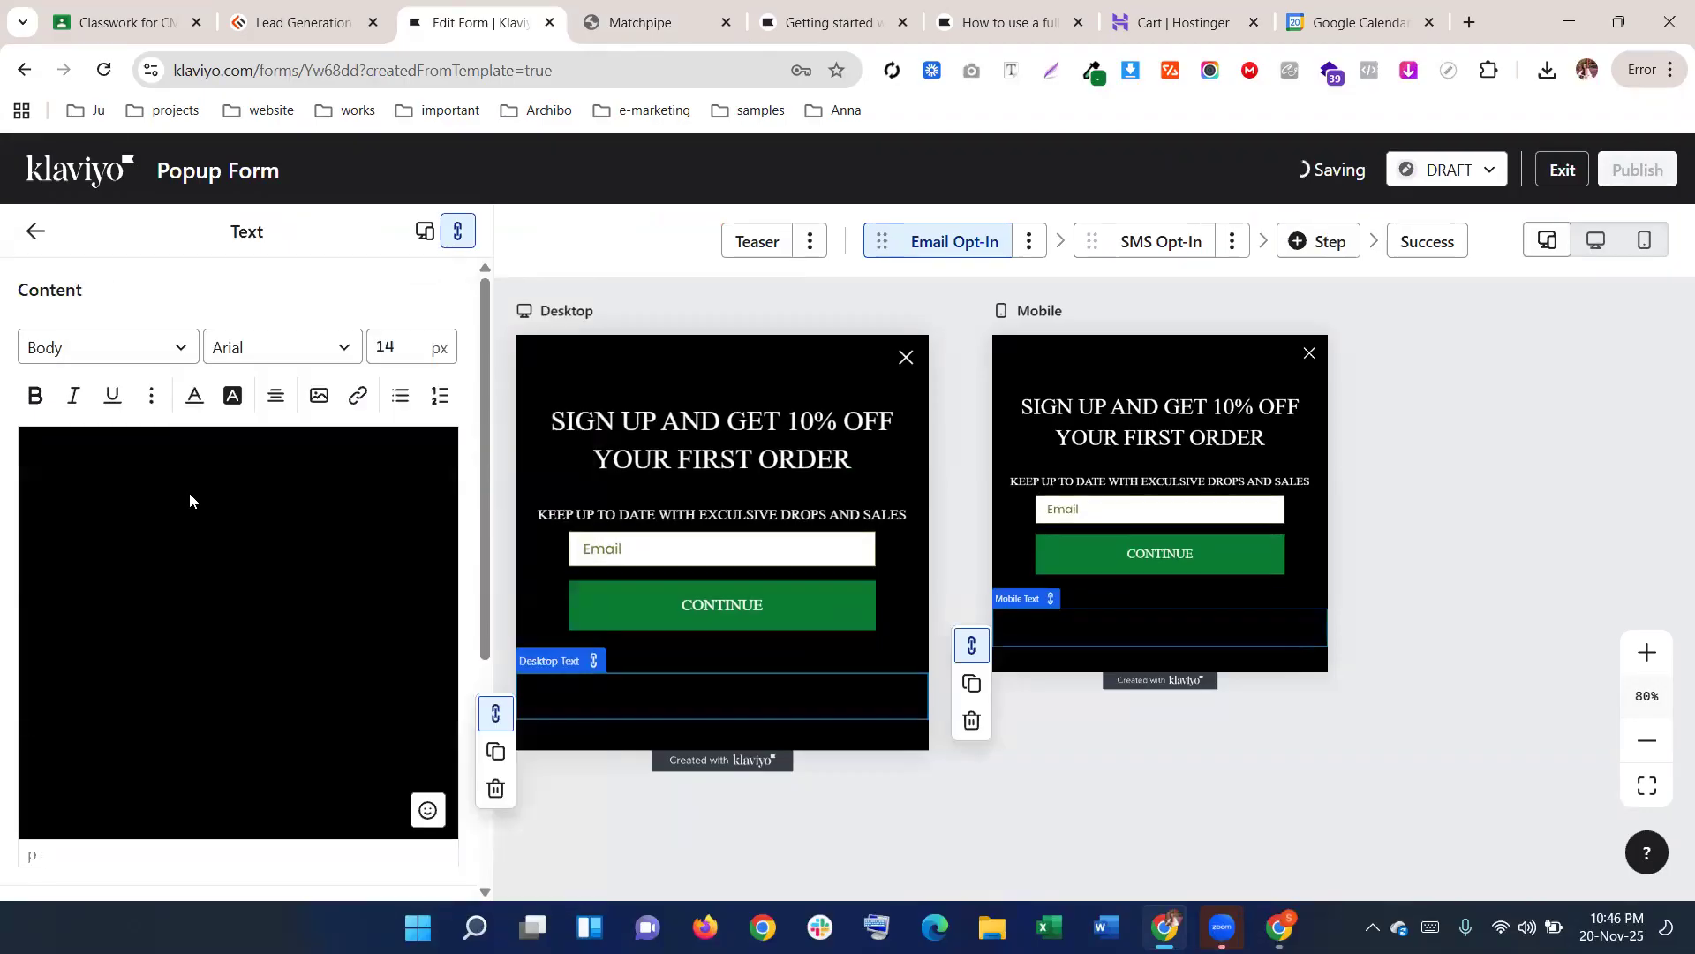
# Make the disclaimer bold MS Serif and change its size from 14 to 16 px
pyautogui.hotkey('ctrl', 'a')
pyautogui.click(192, 396)
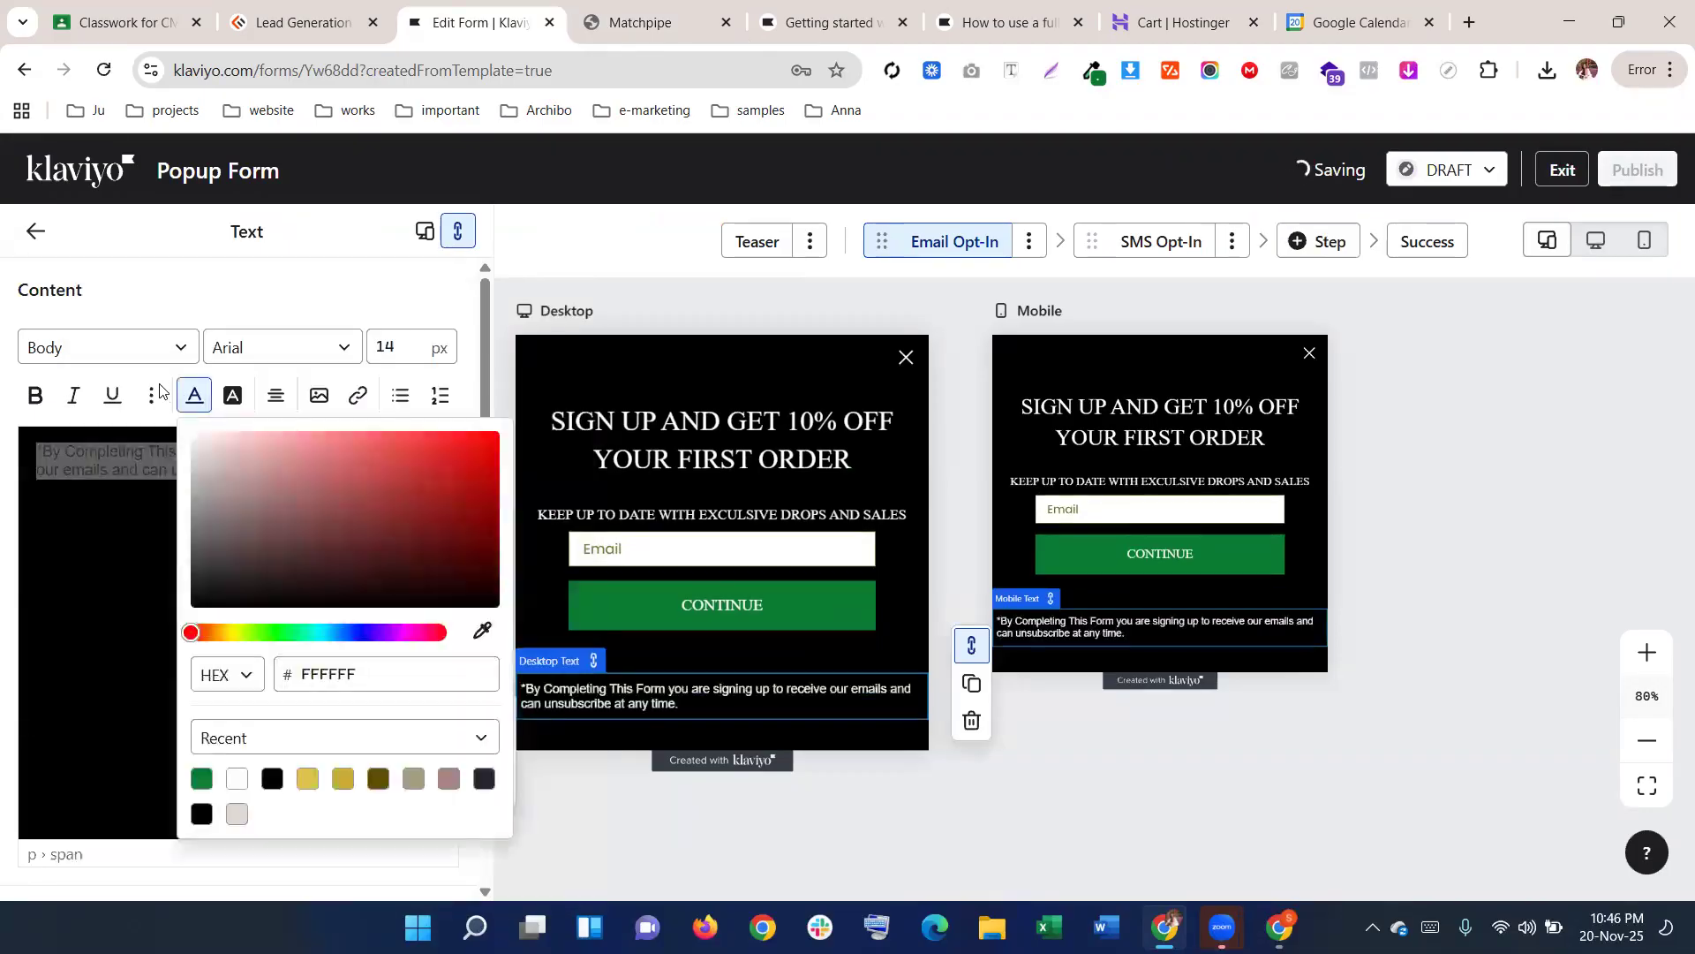
pyautogui.click(30, 396)
pyautogui.click(35, 396)
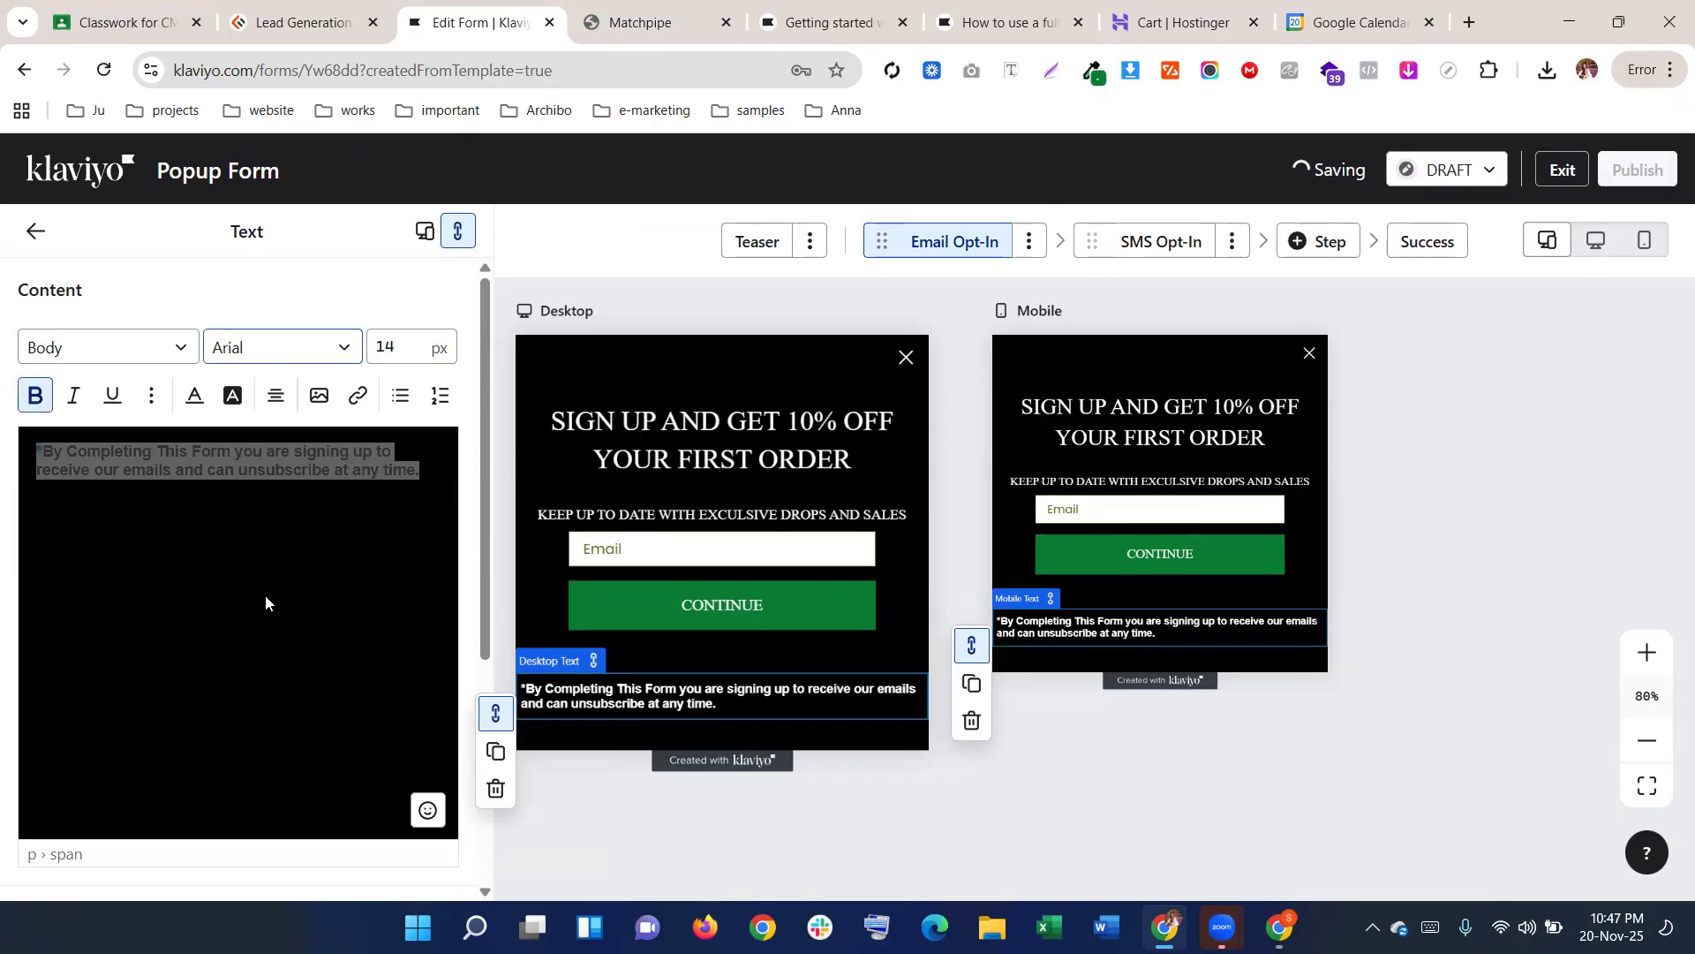
pyautogui.scroll(-6, 270, 609)
pyautogui.scroll(1, 272, 583)
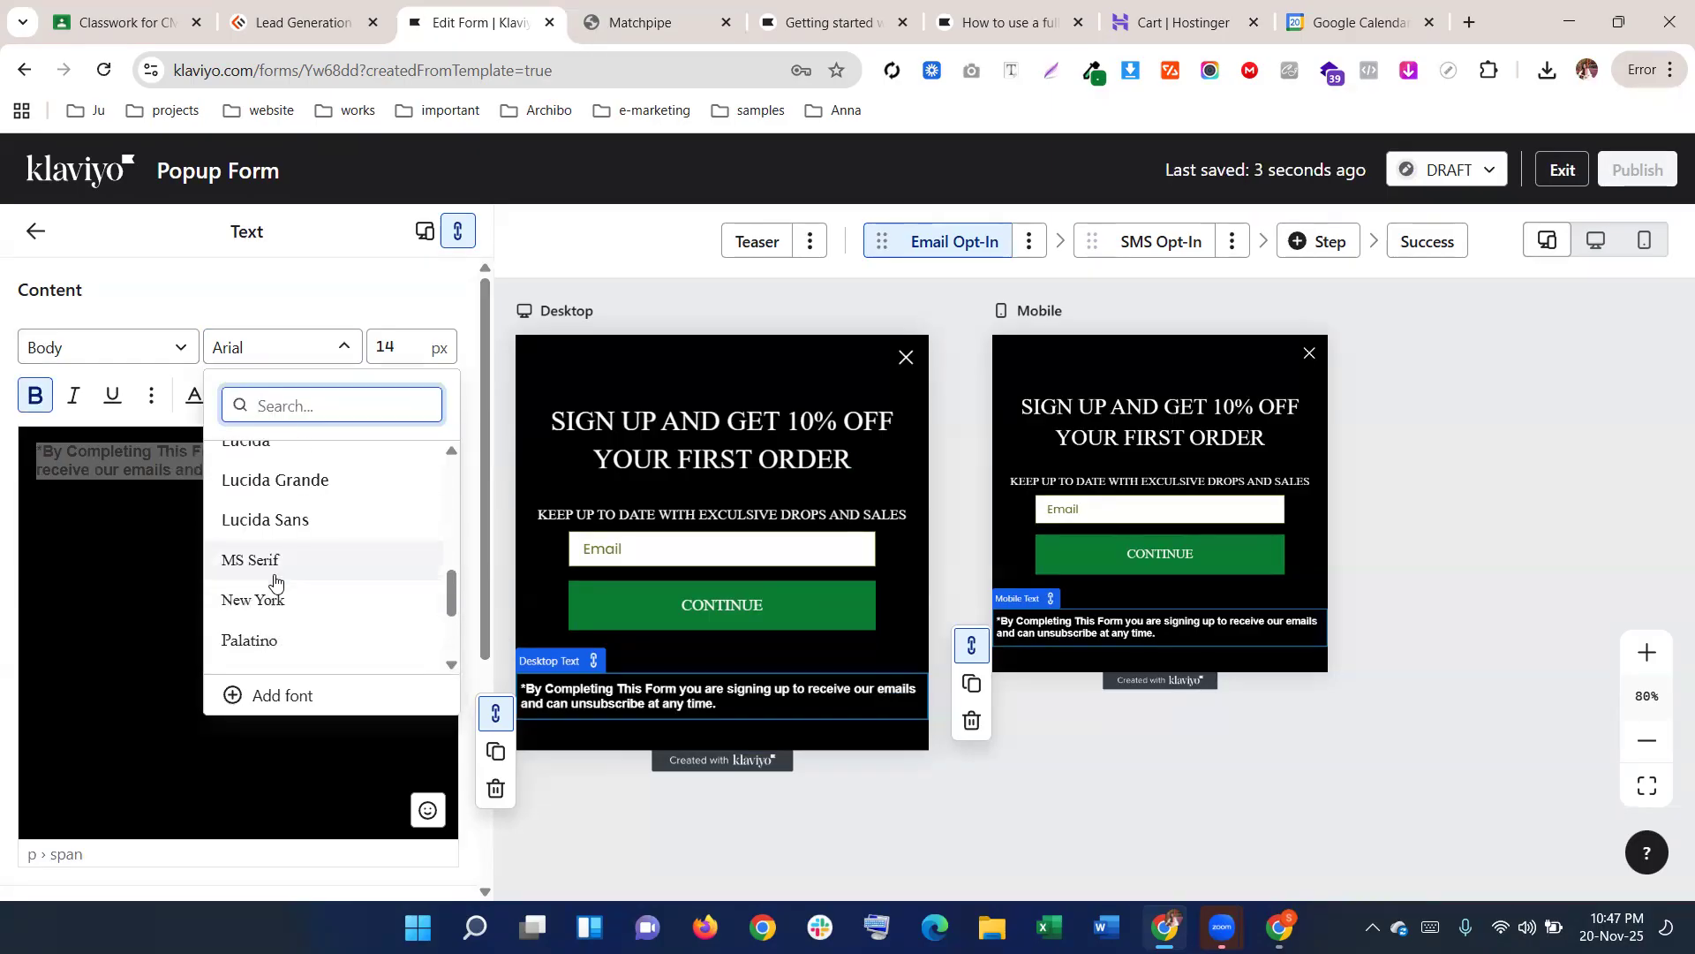
pyautogui.click(268, 562)
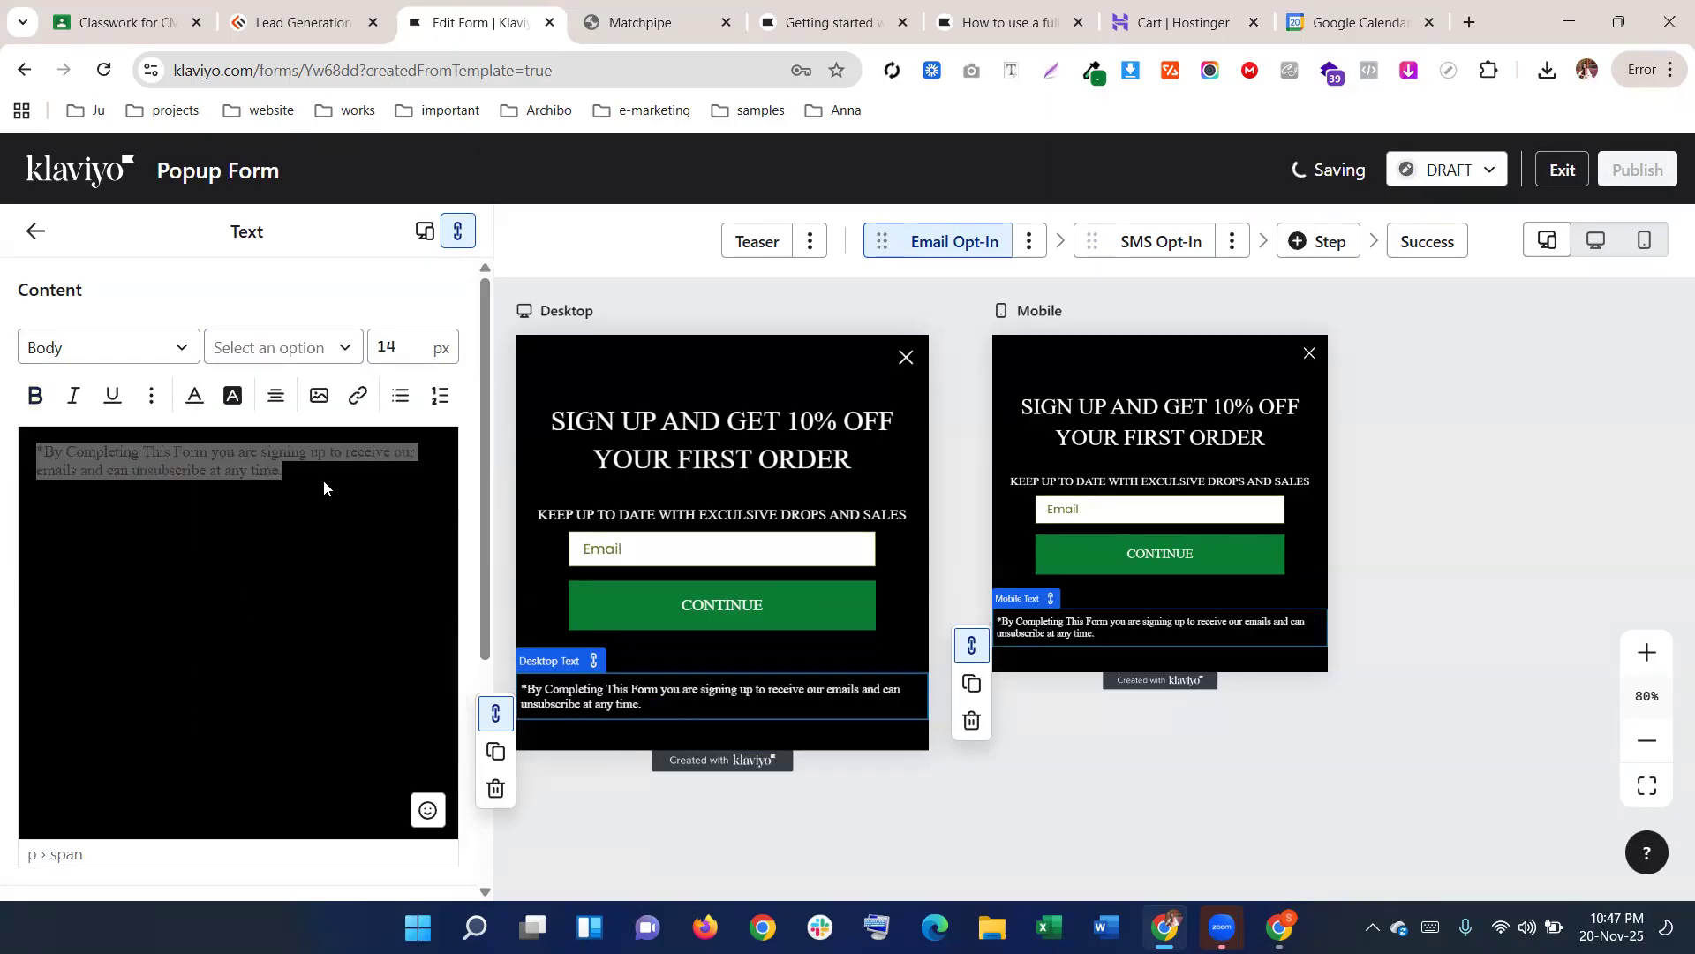
pyautogui.click(35, 395)
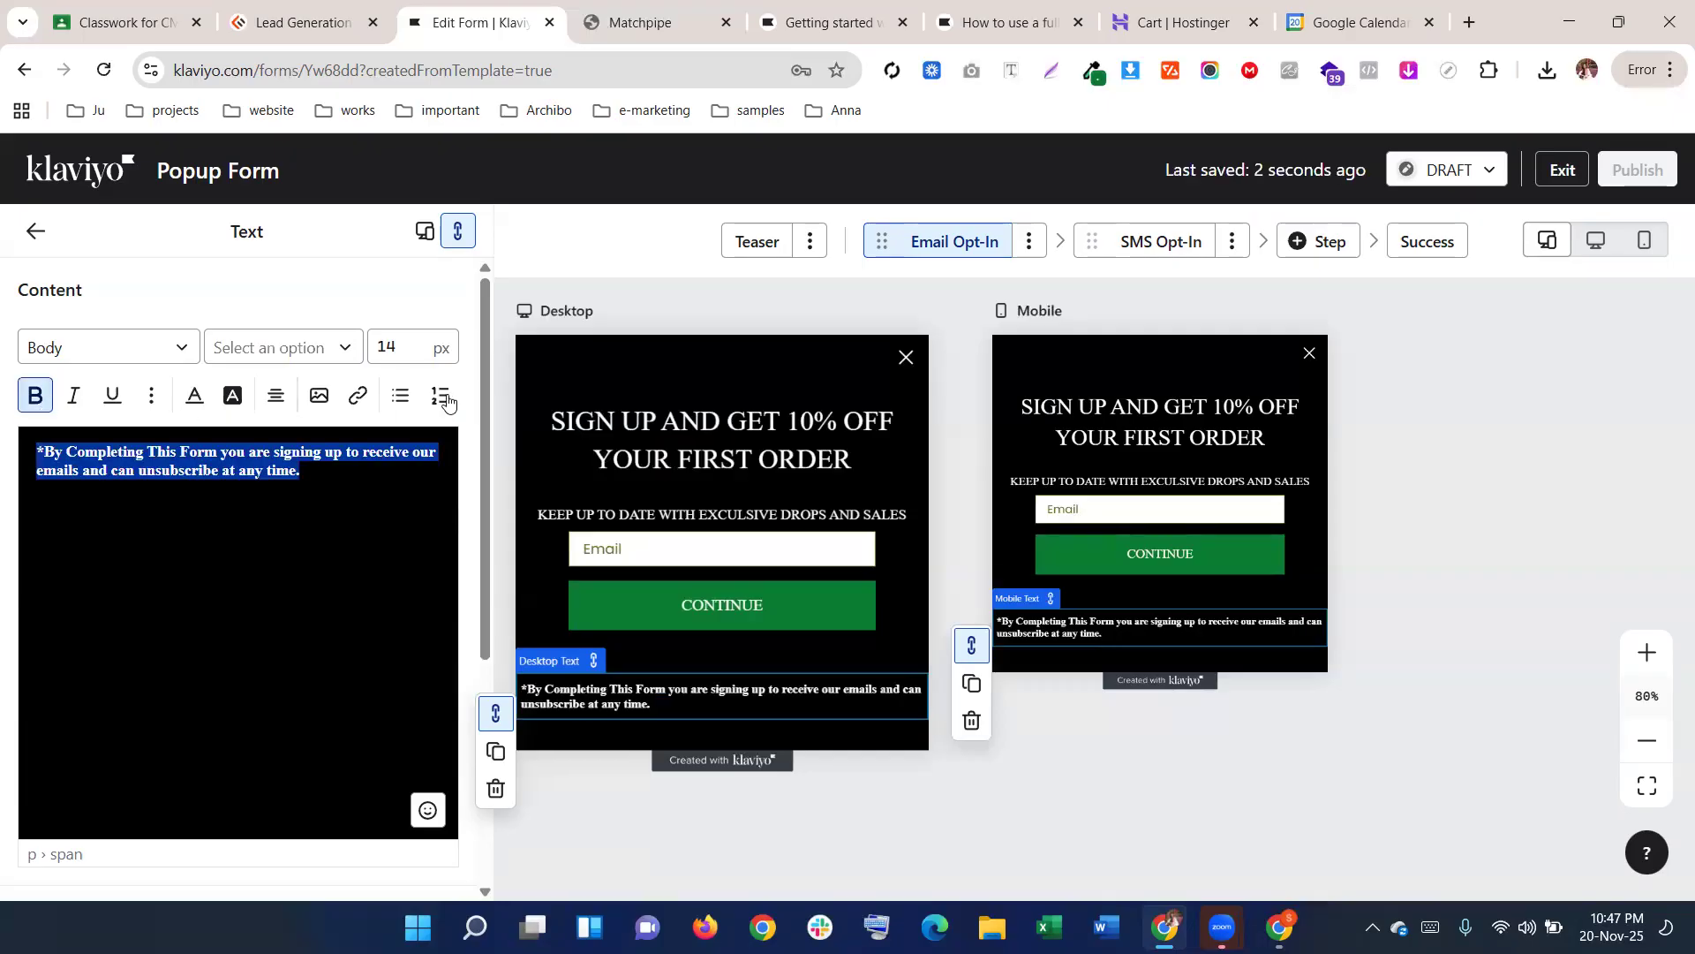
pyautogui.click(411, 343)
pyautogui.press('BackSpace')
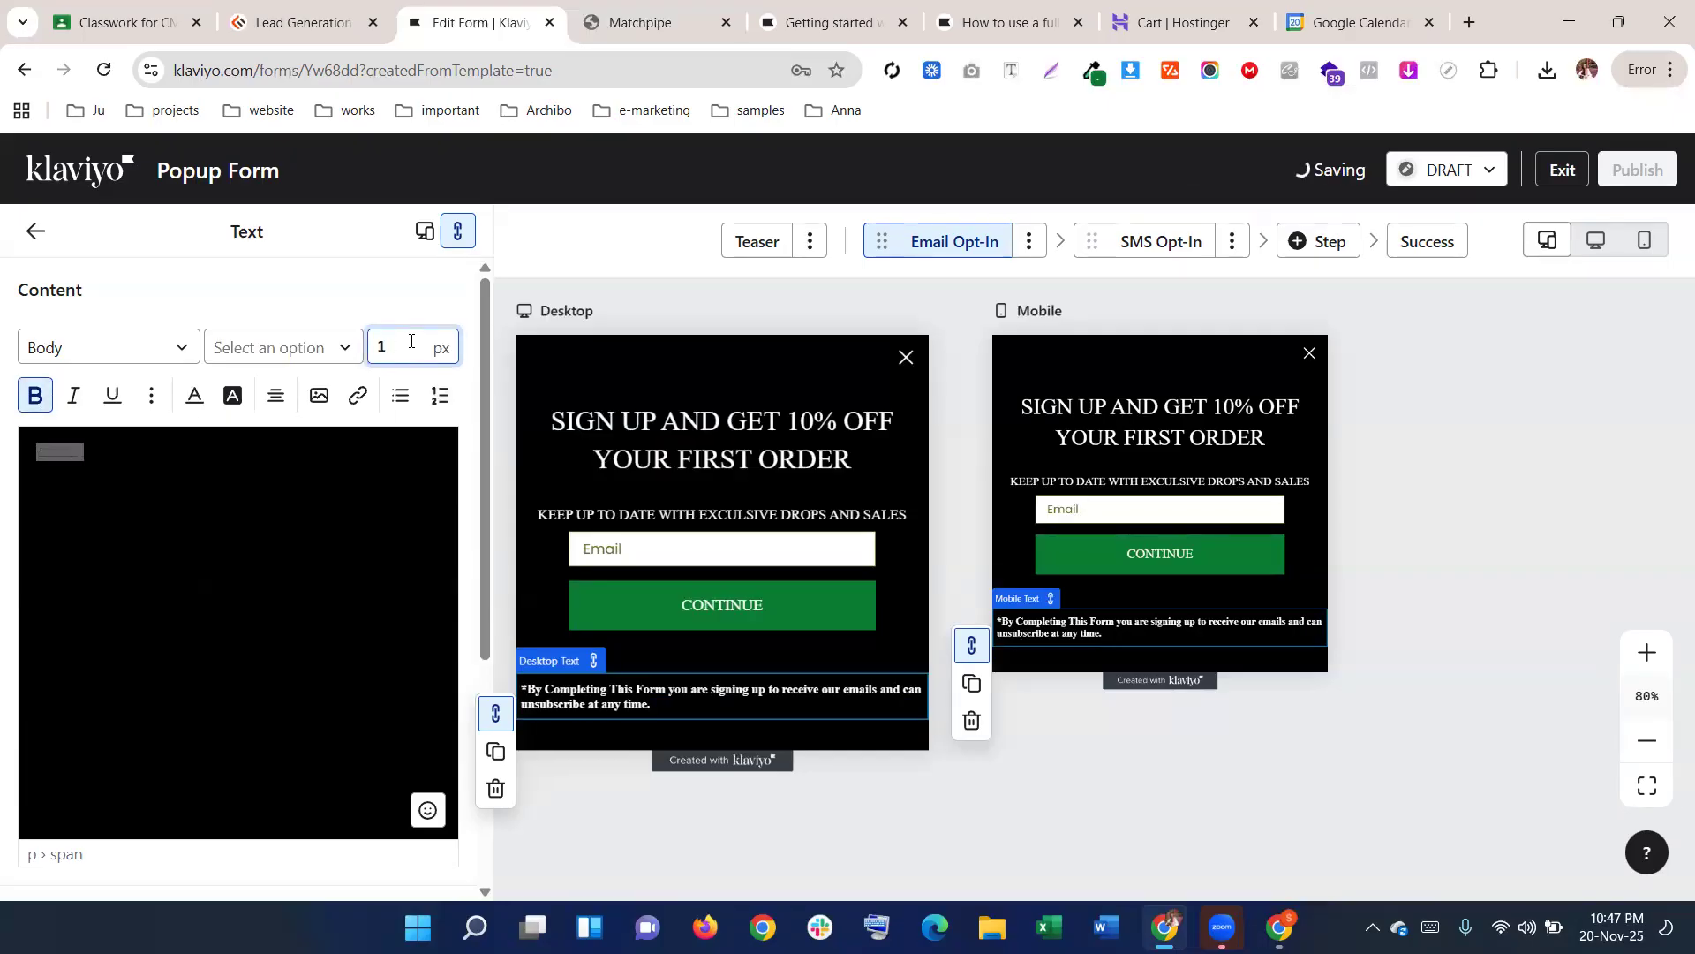
pyautogui.write('6')
pyautogui.click(702, 634)
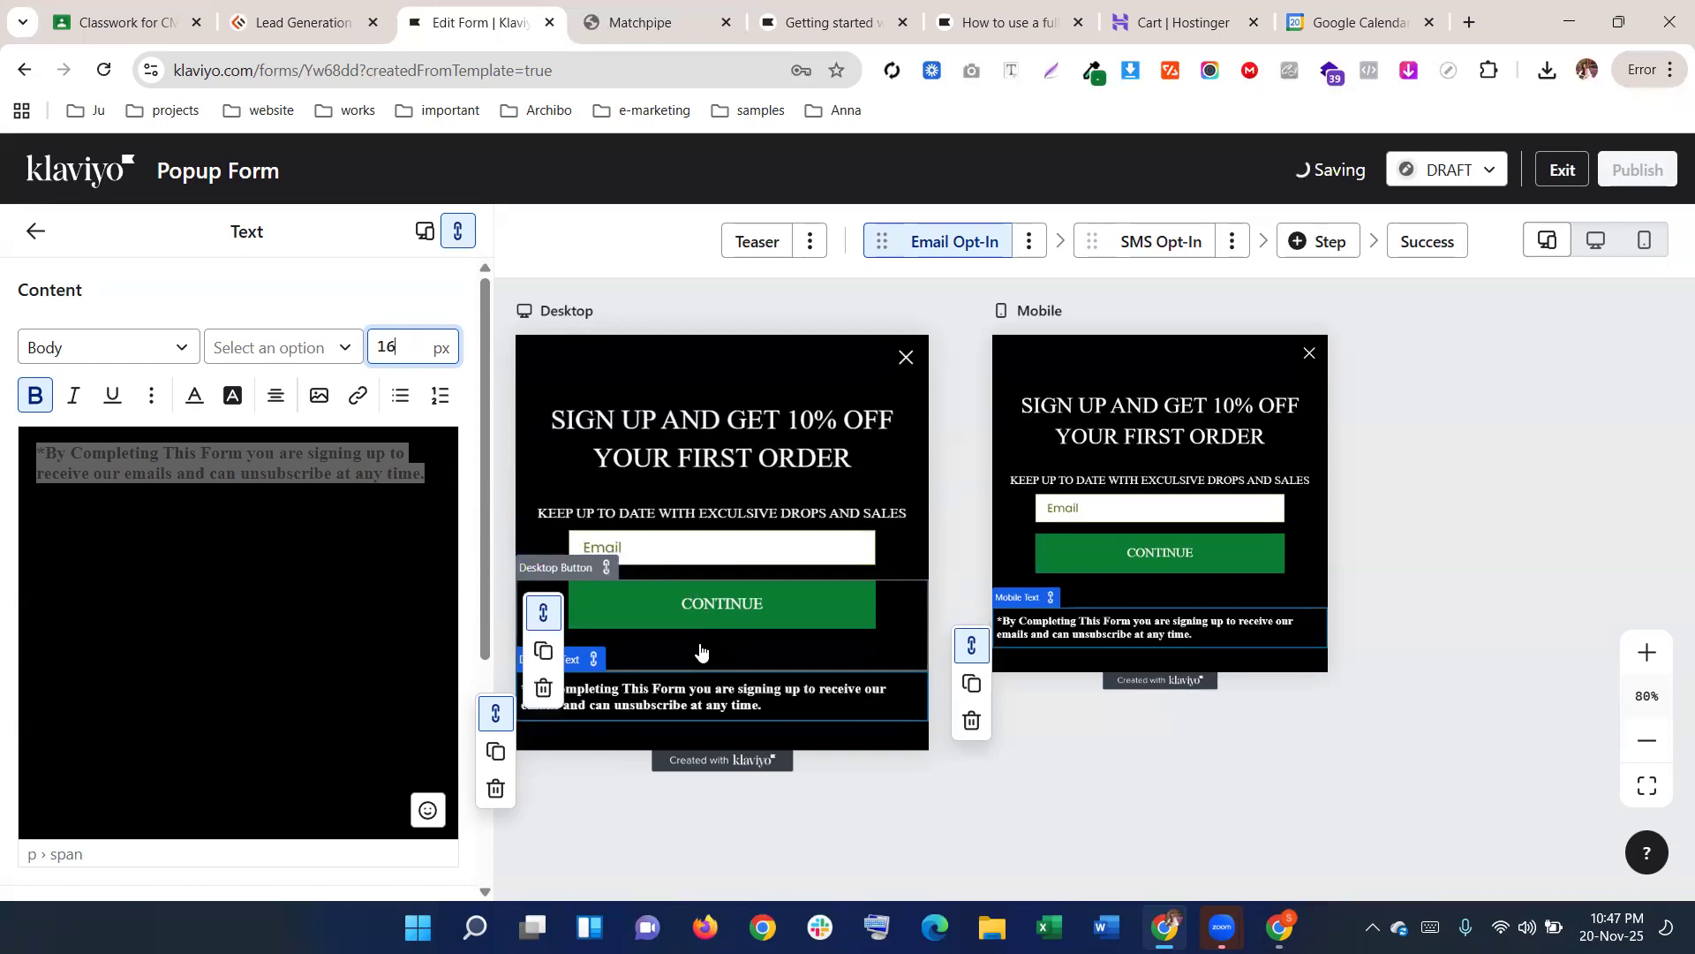
# Set the CONTINUE button's bottom block padding to 30
pyautogui.scroll(-6, 188, 650)
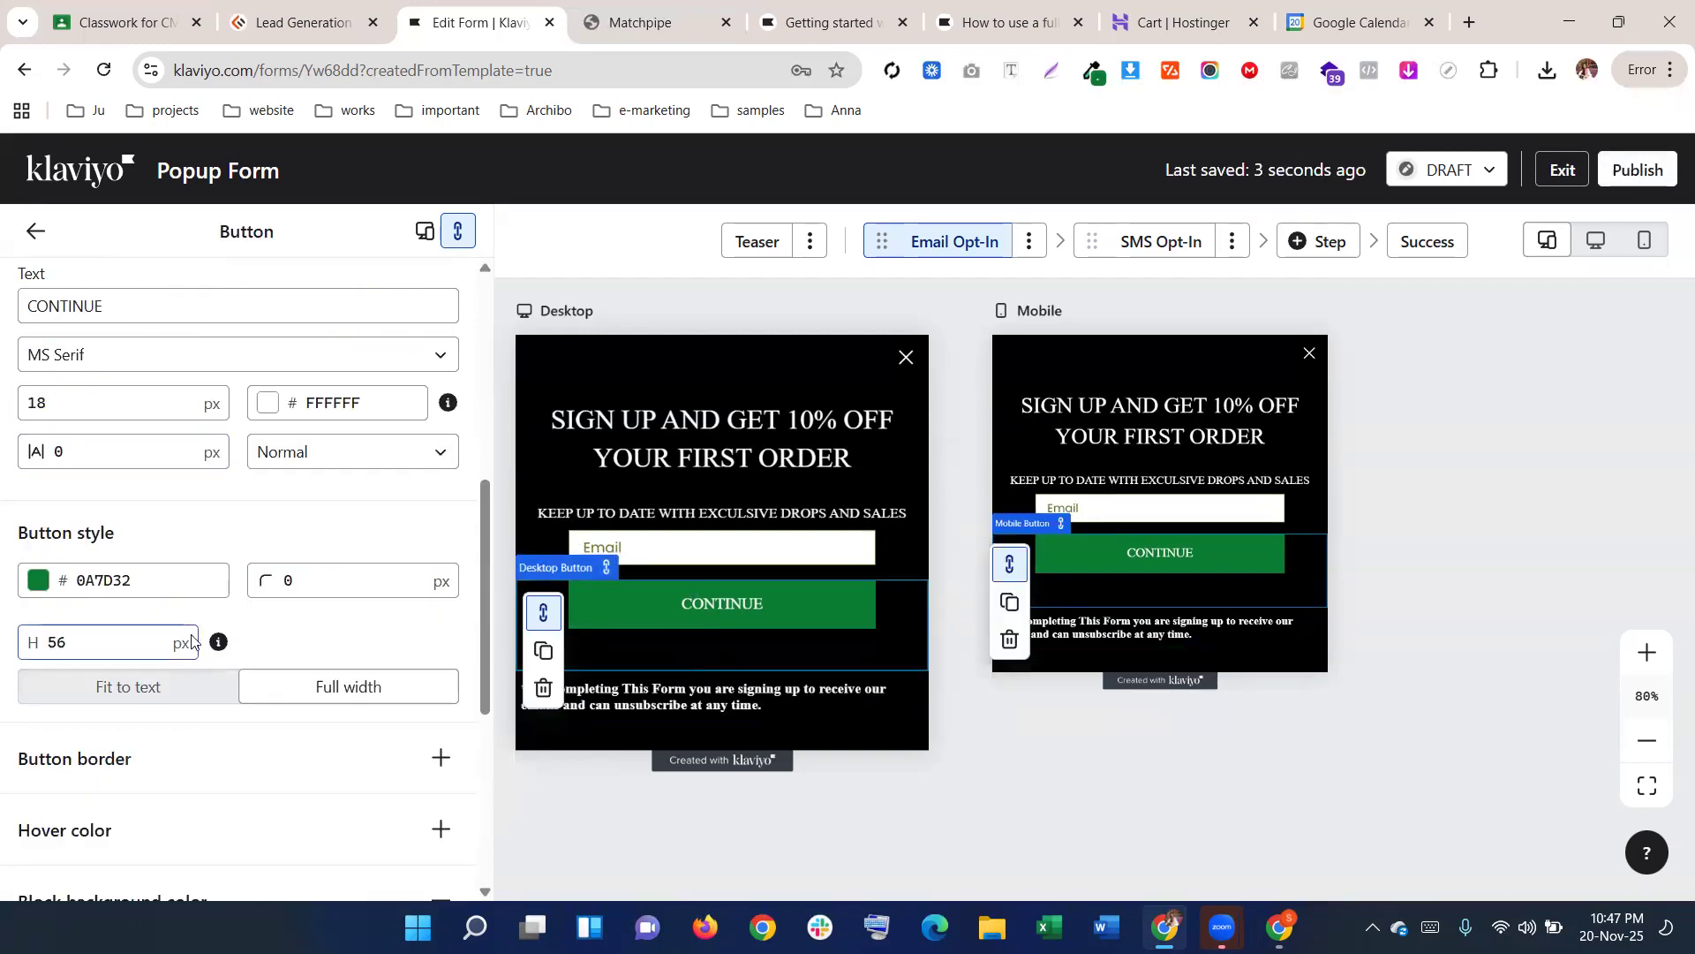
pyautogui.scroll(-5, 195, 630)
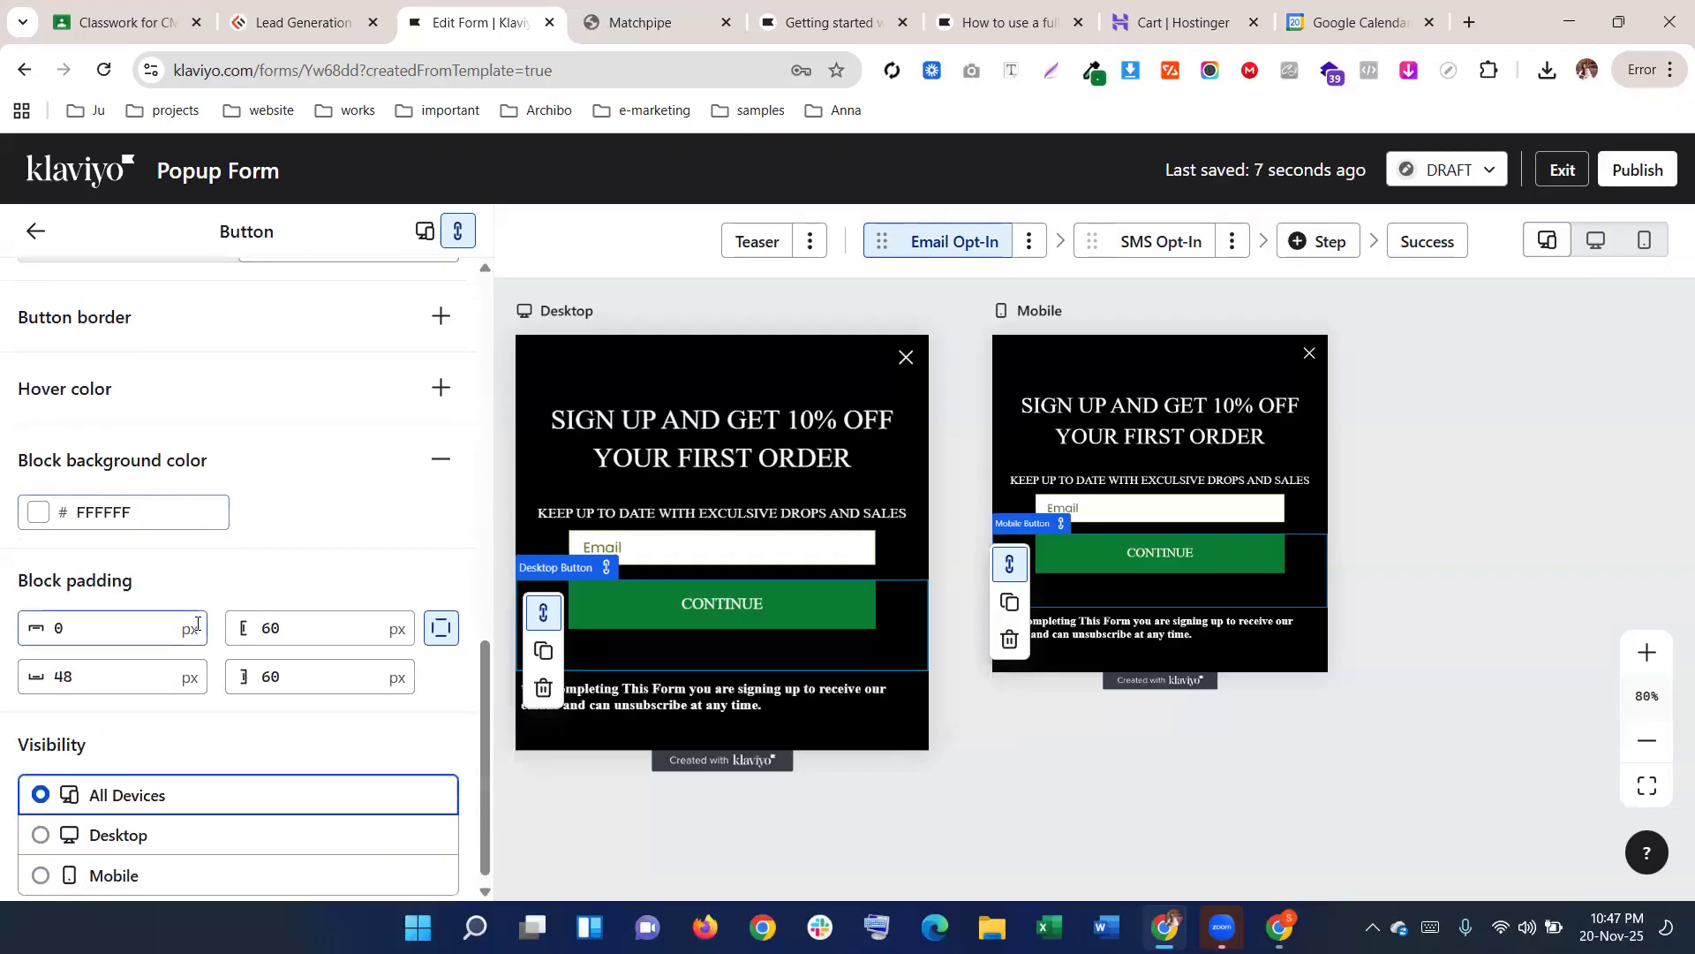
pyautogui.click(87, 676)
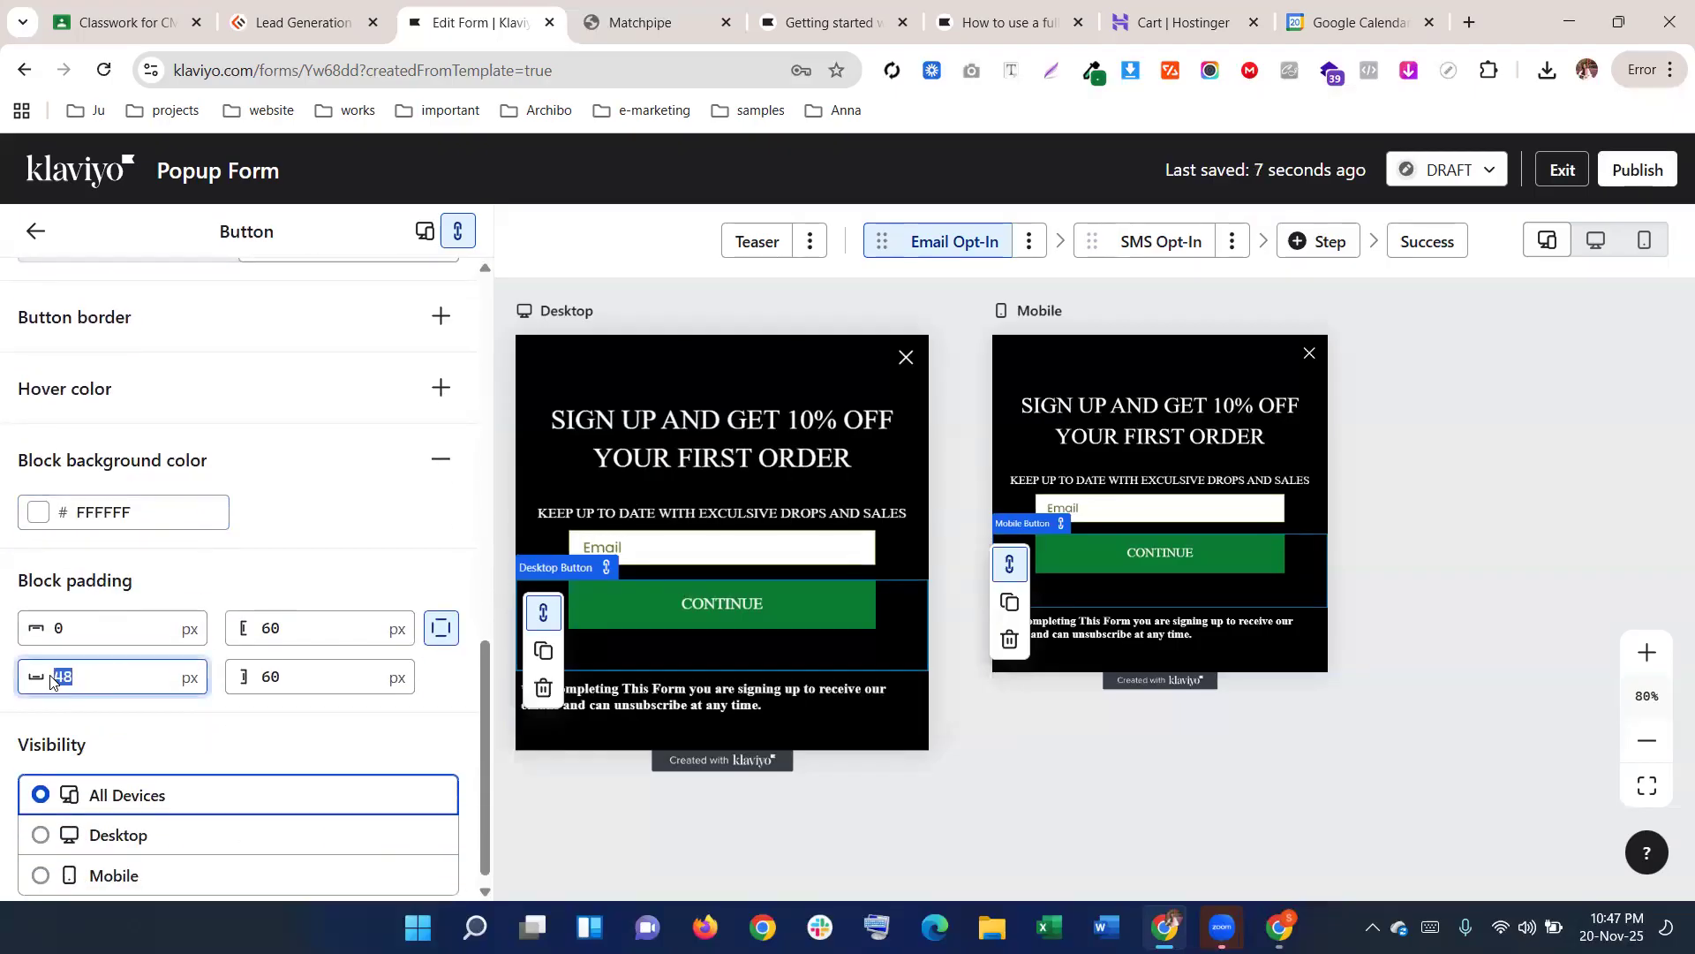
pyautogui.write('3')
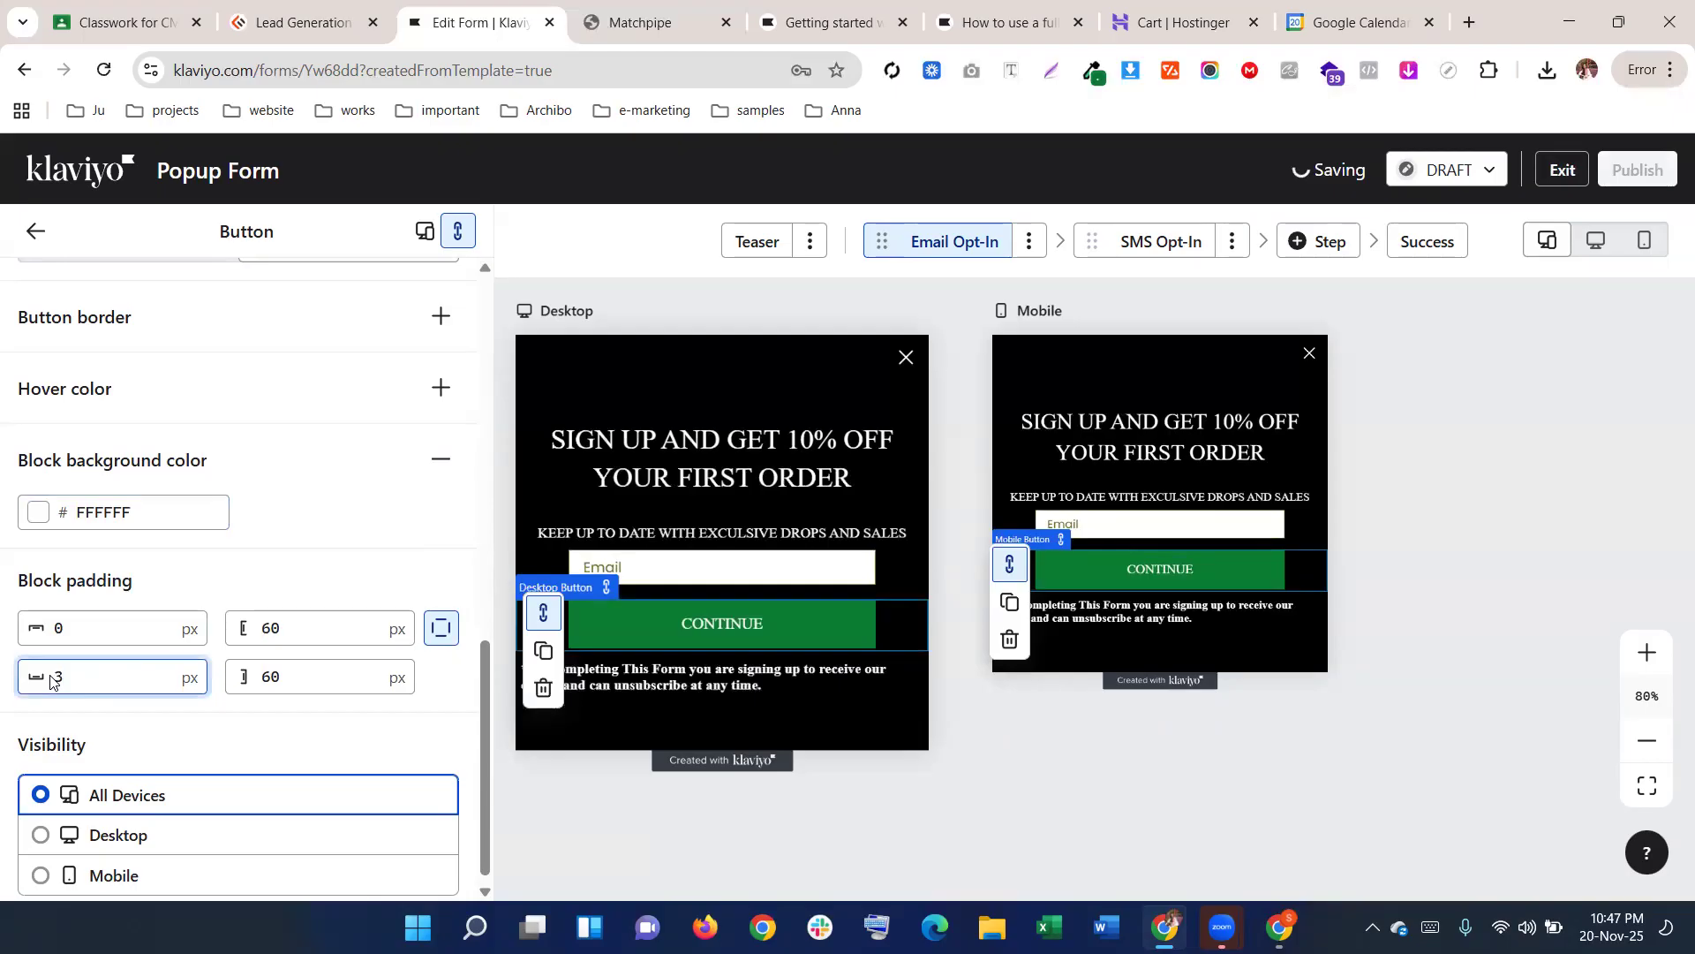
pyautogui.write('0')
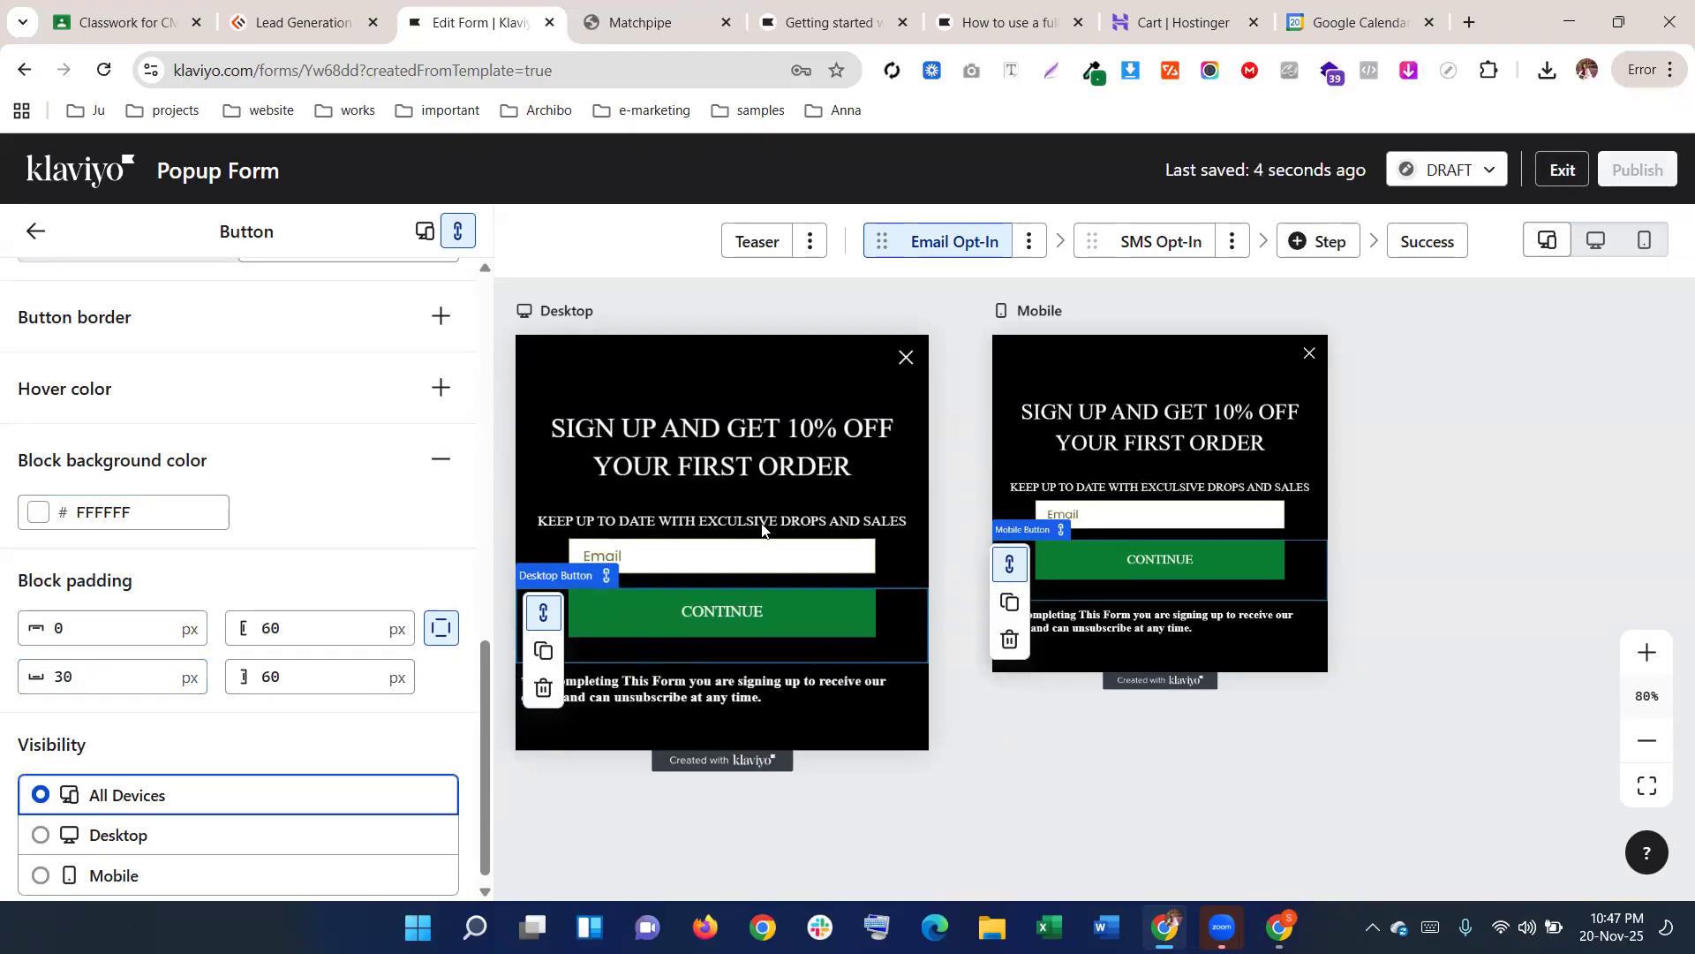
# Check the live Matchpipe popup, then bring up the SMS Opt-In step
pyautogui.click(686, 19)
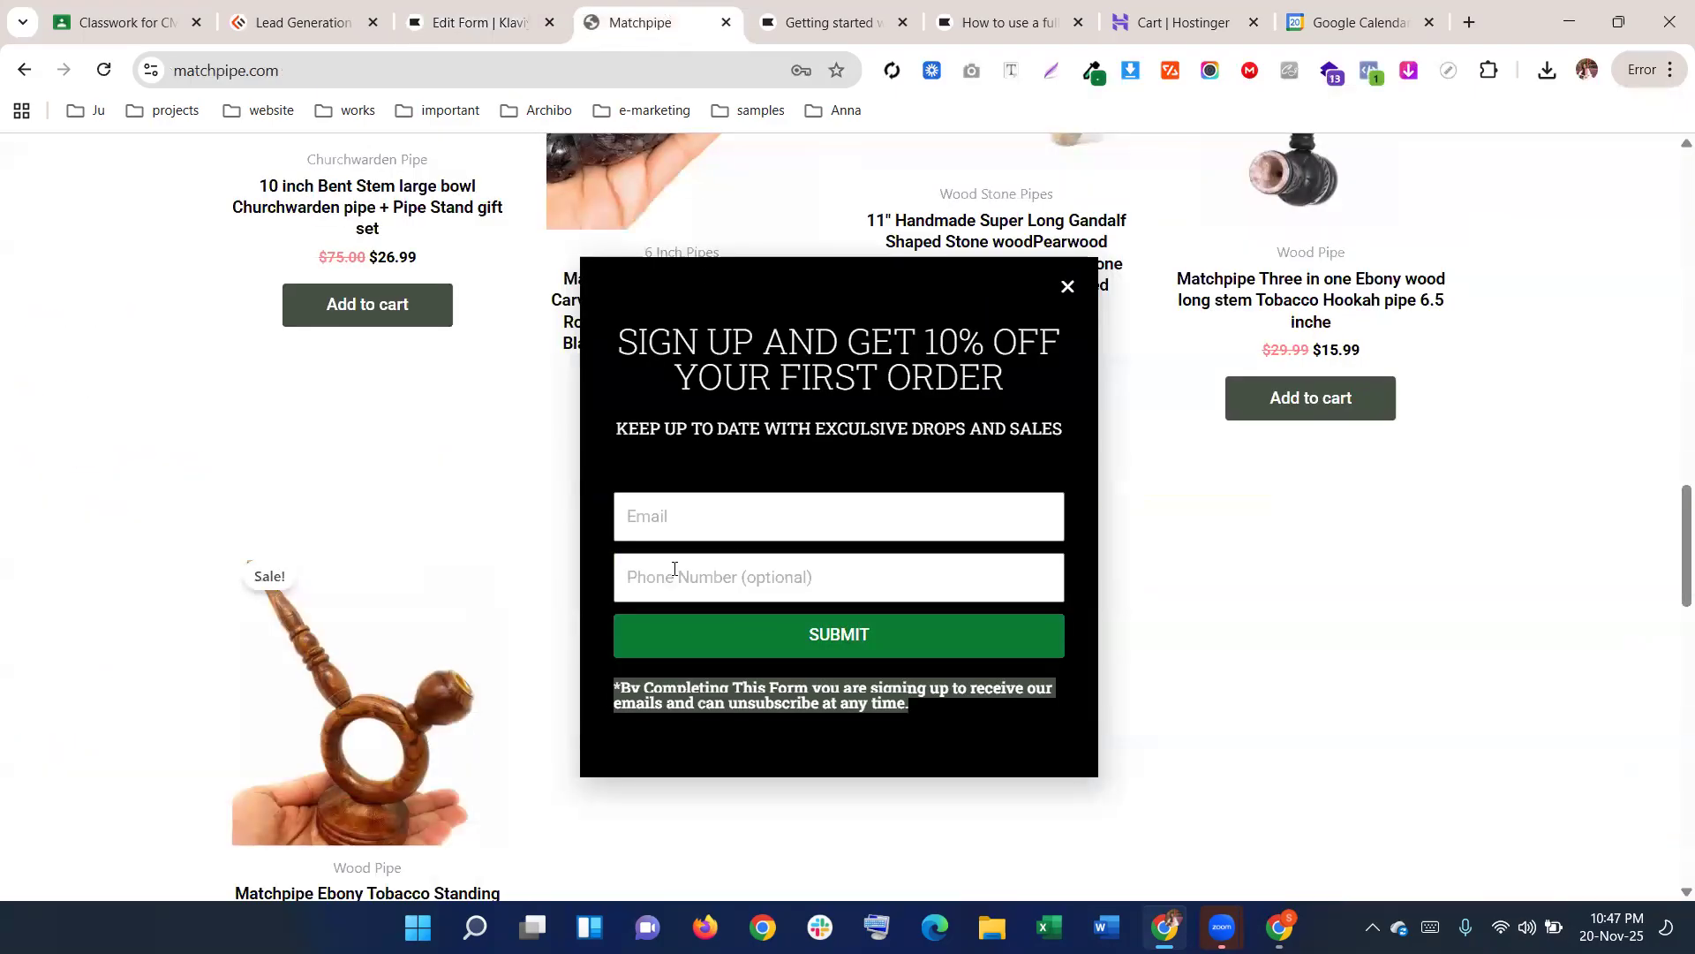
pyautogui.scroll(-1, 721, 588)
pyautogui.scroll(3, 721, 587)
pyautogui.click(477, 22)
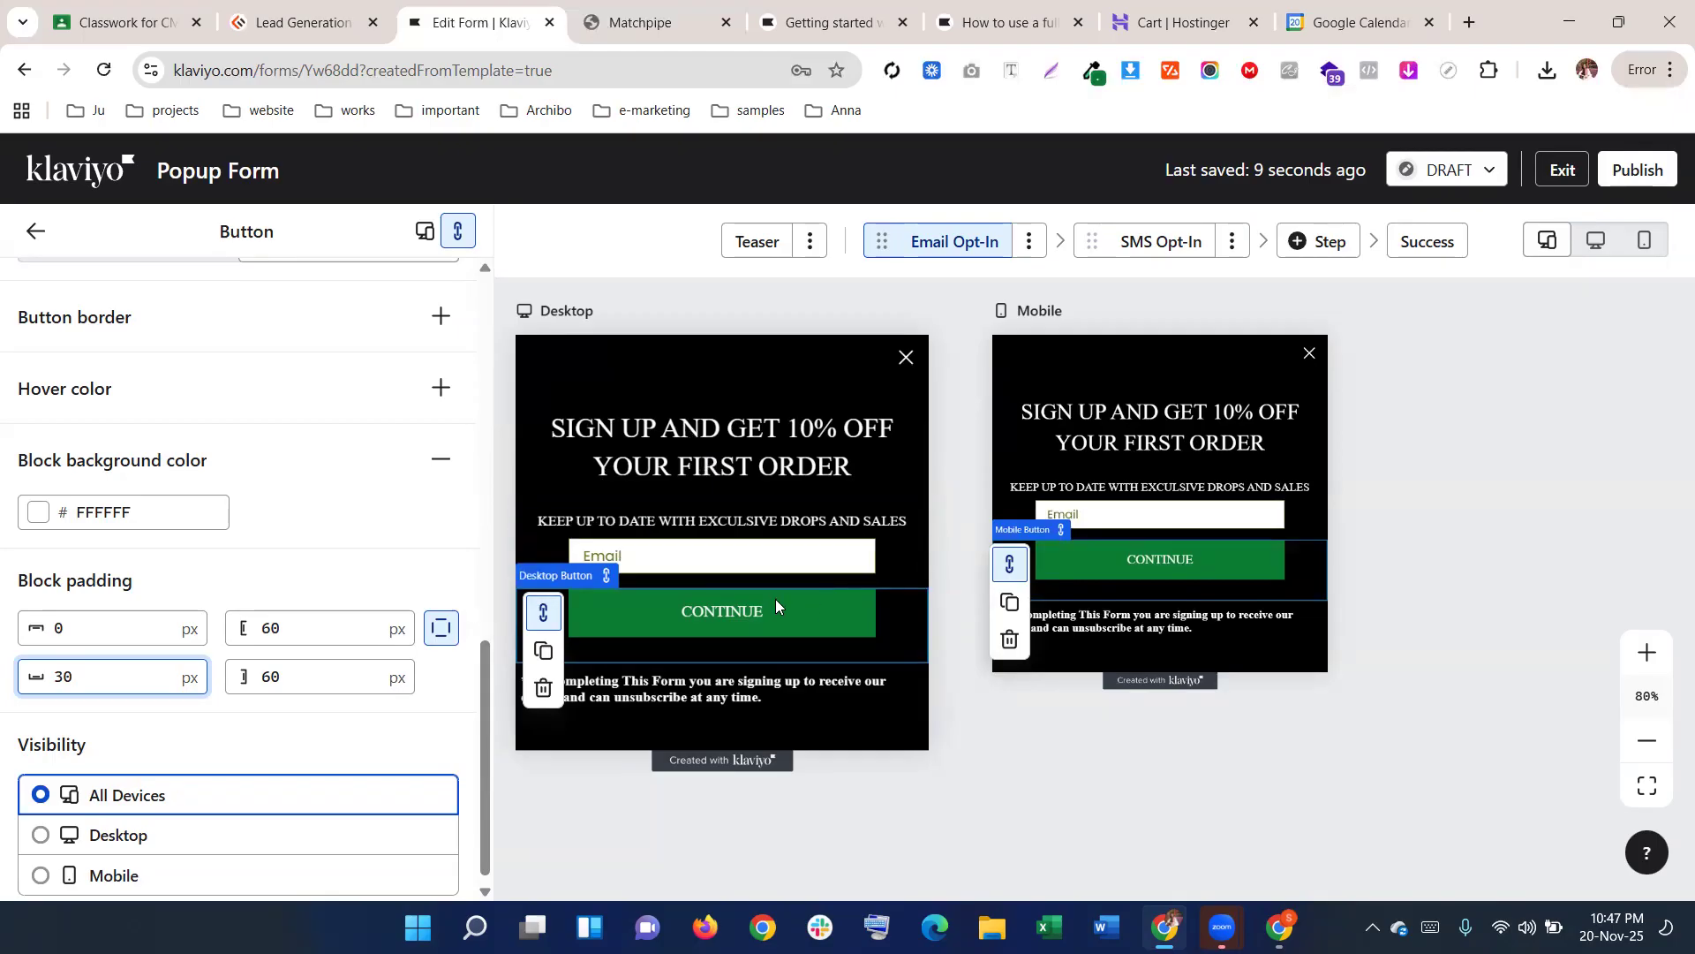
pyautogui.scroll(7, 776, 598)
pyautogui.scroll(-5, 780, 448)
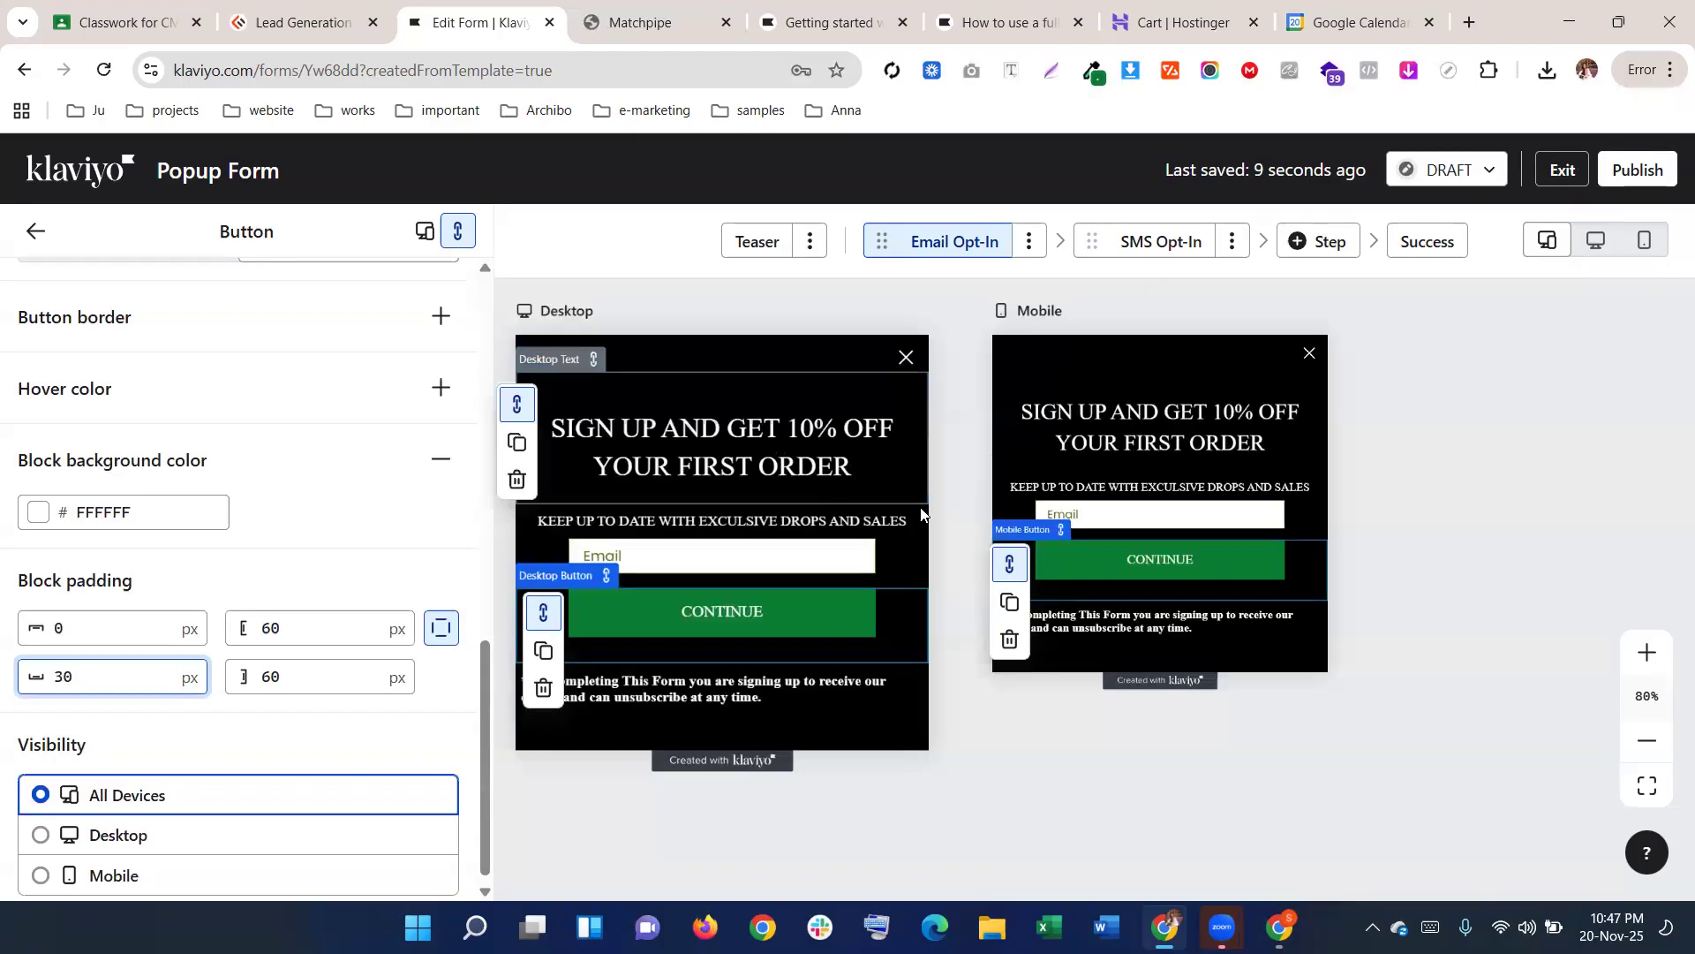
pyautogui.scroll(-5, 1460, 599)
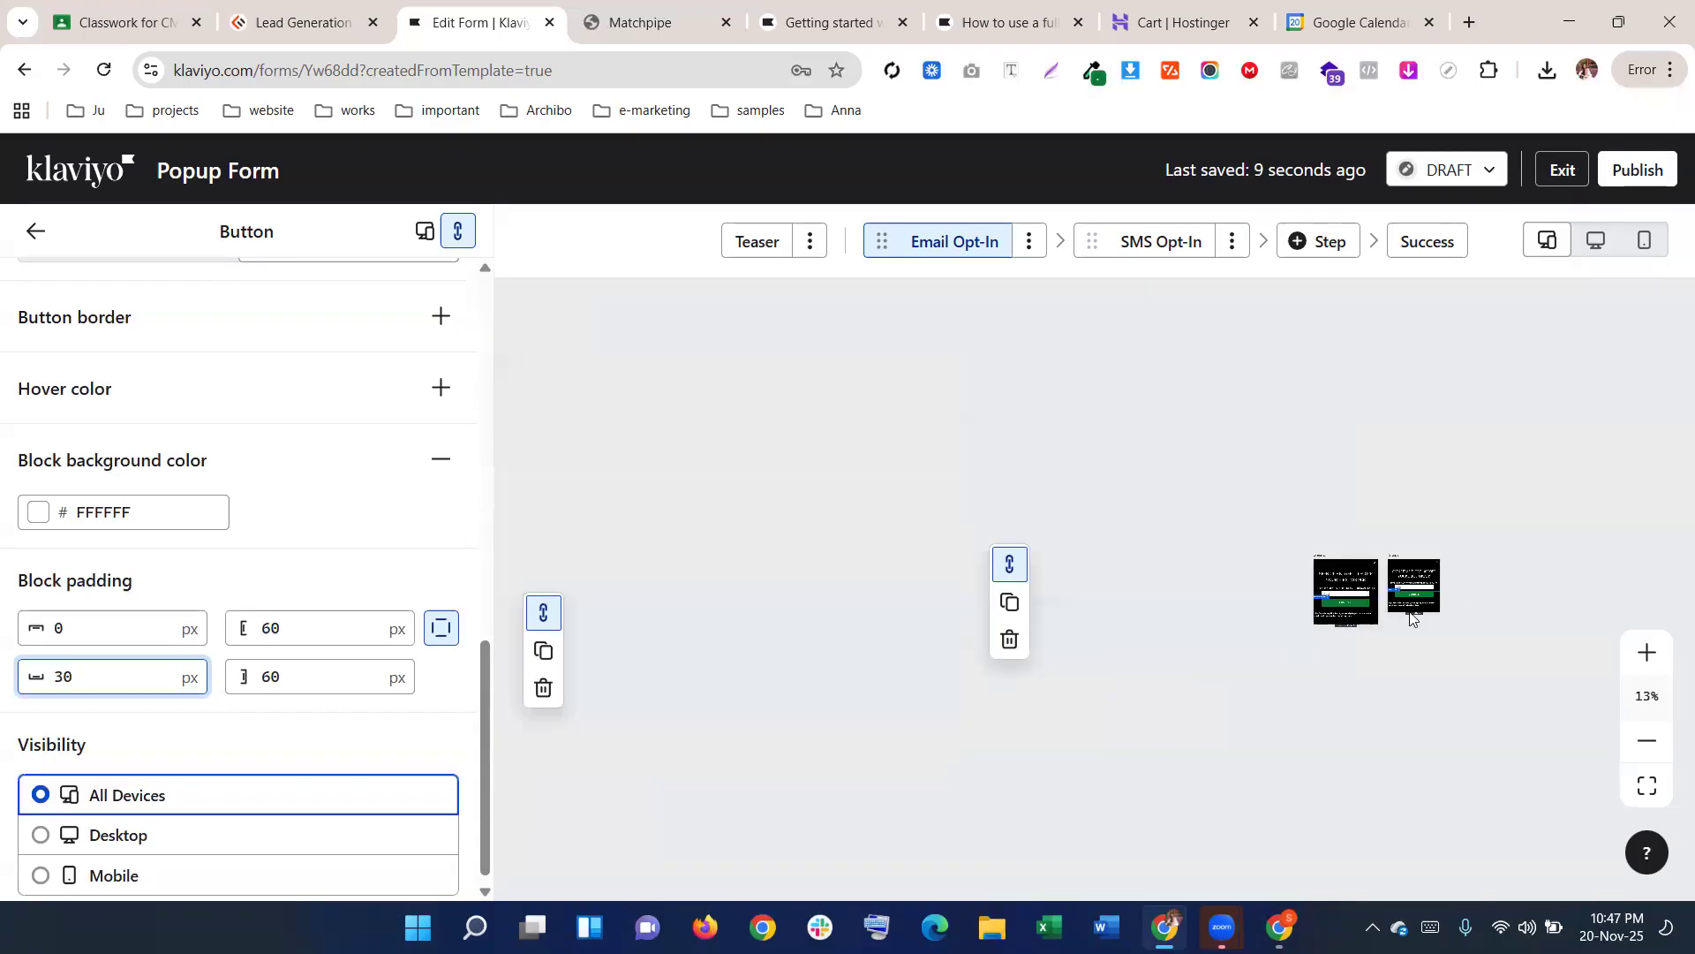
pyautogui.scroll(5, 1413, 598)
pyautogui.scroll(-5, 1303, 610)
pyautogui.scroll(3, 1303, 609)
pyautogui.scroll(3, 1303, 610)
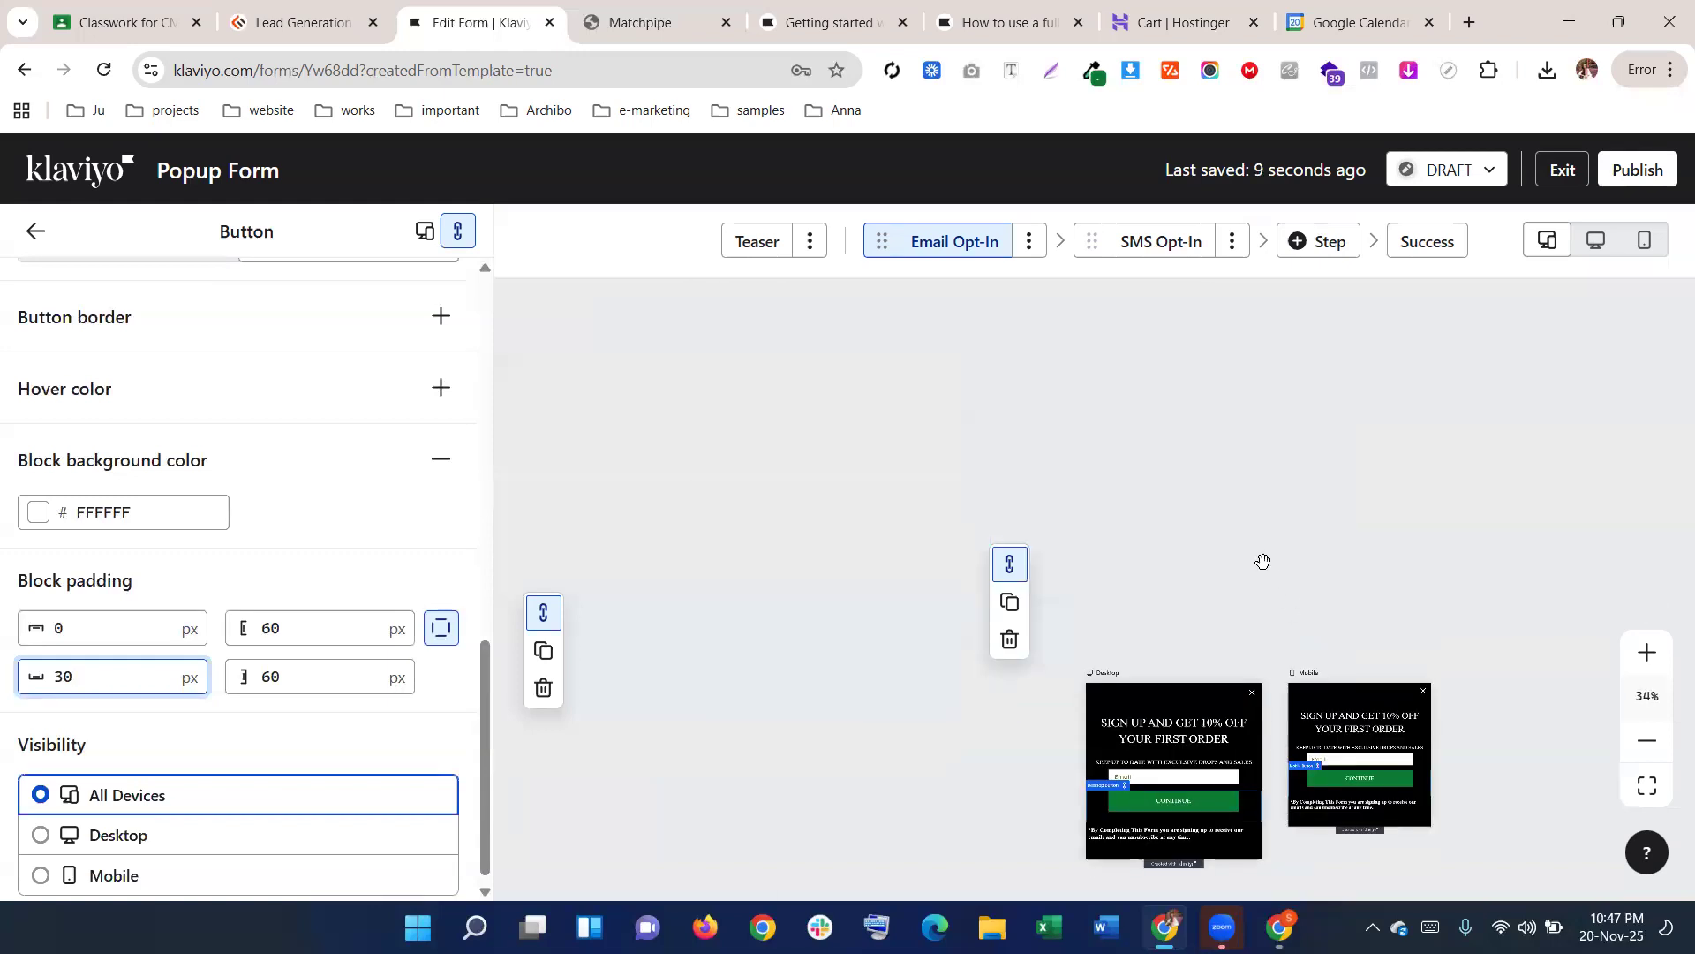
pyautogui.scroll(3, 1265, 563)
pyautogui.scroll(-4, 1212, 449)
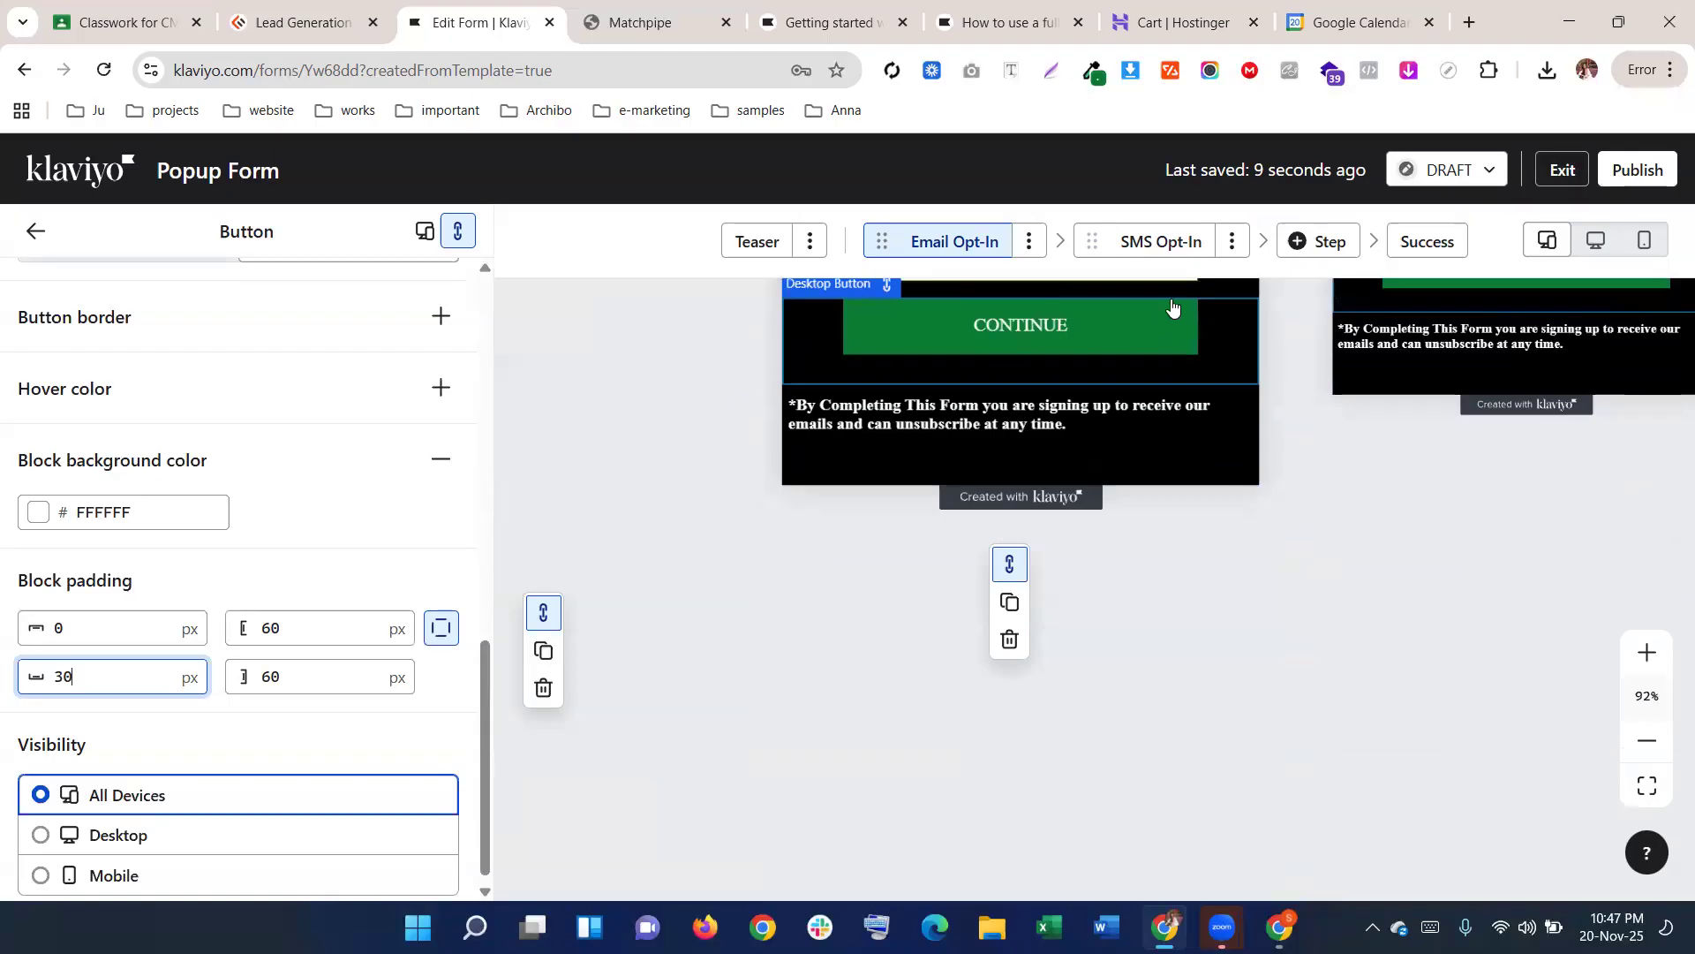
pyautogui.click(1164, 242)
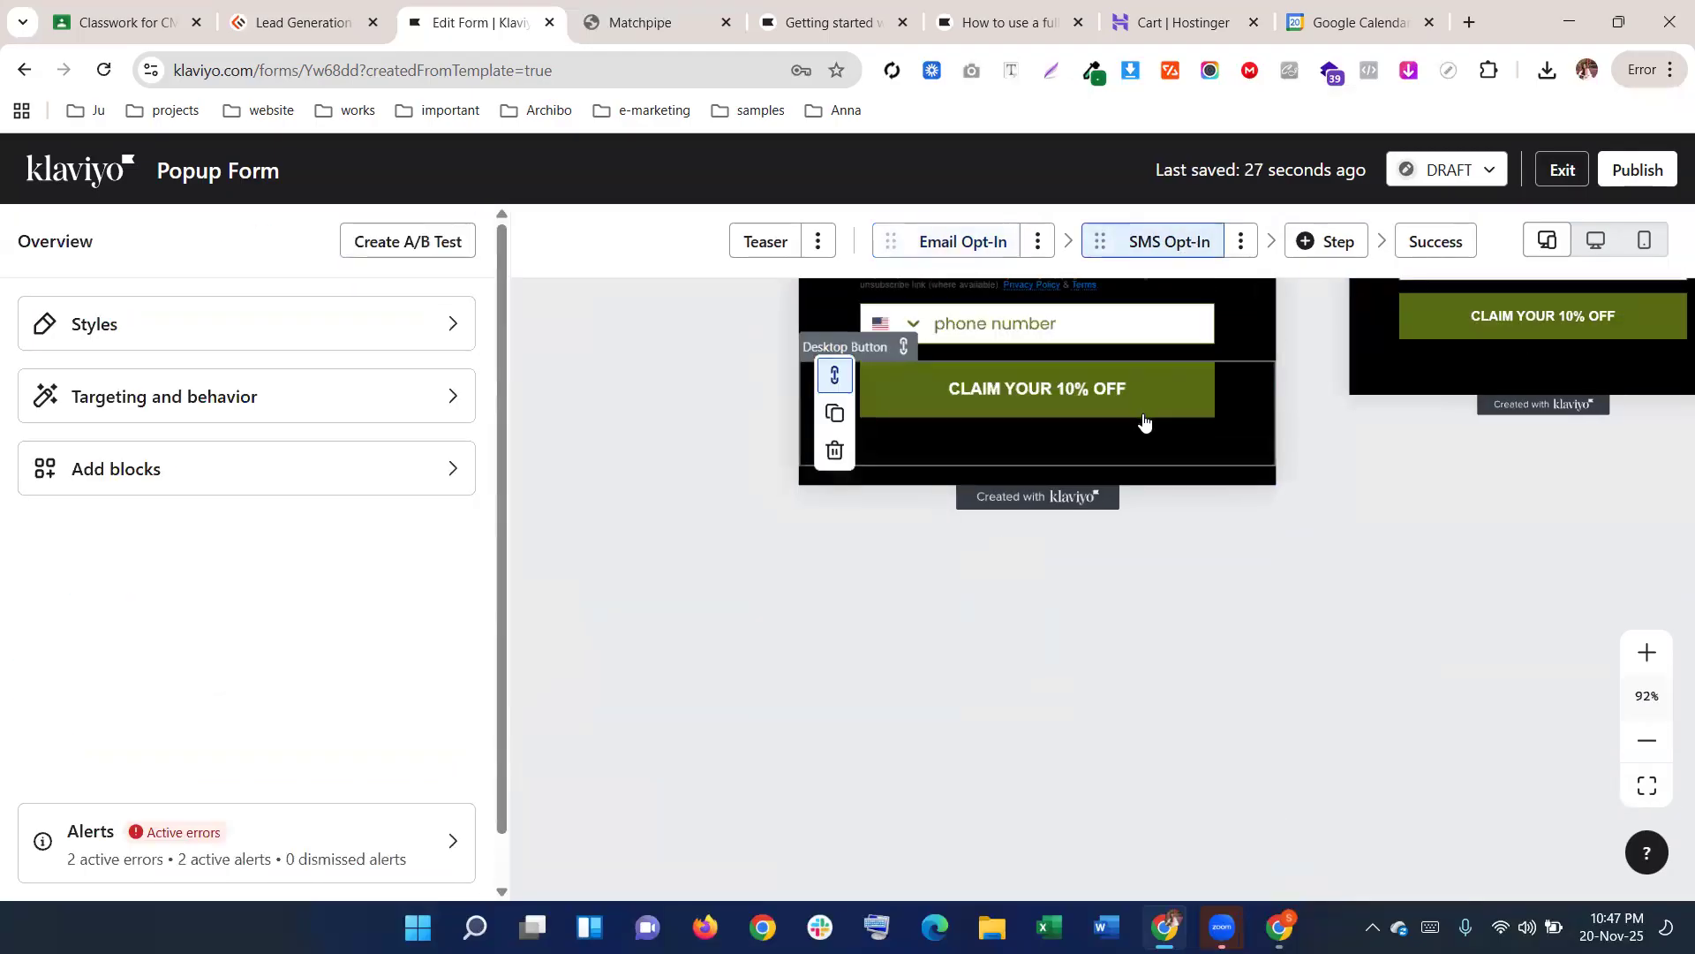
# Delete the SMS Opt-In step from its options menu and confirm Delete Step
pyautogui.scroll(5, 1145, 433)
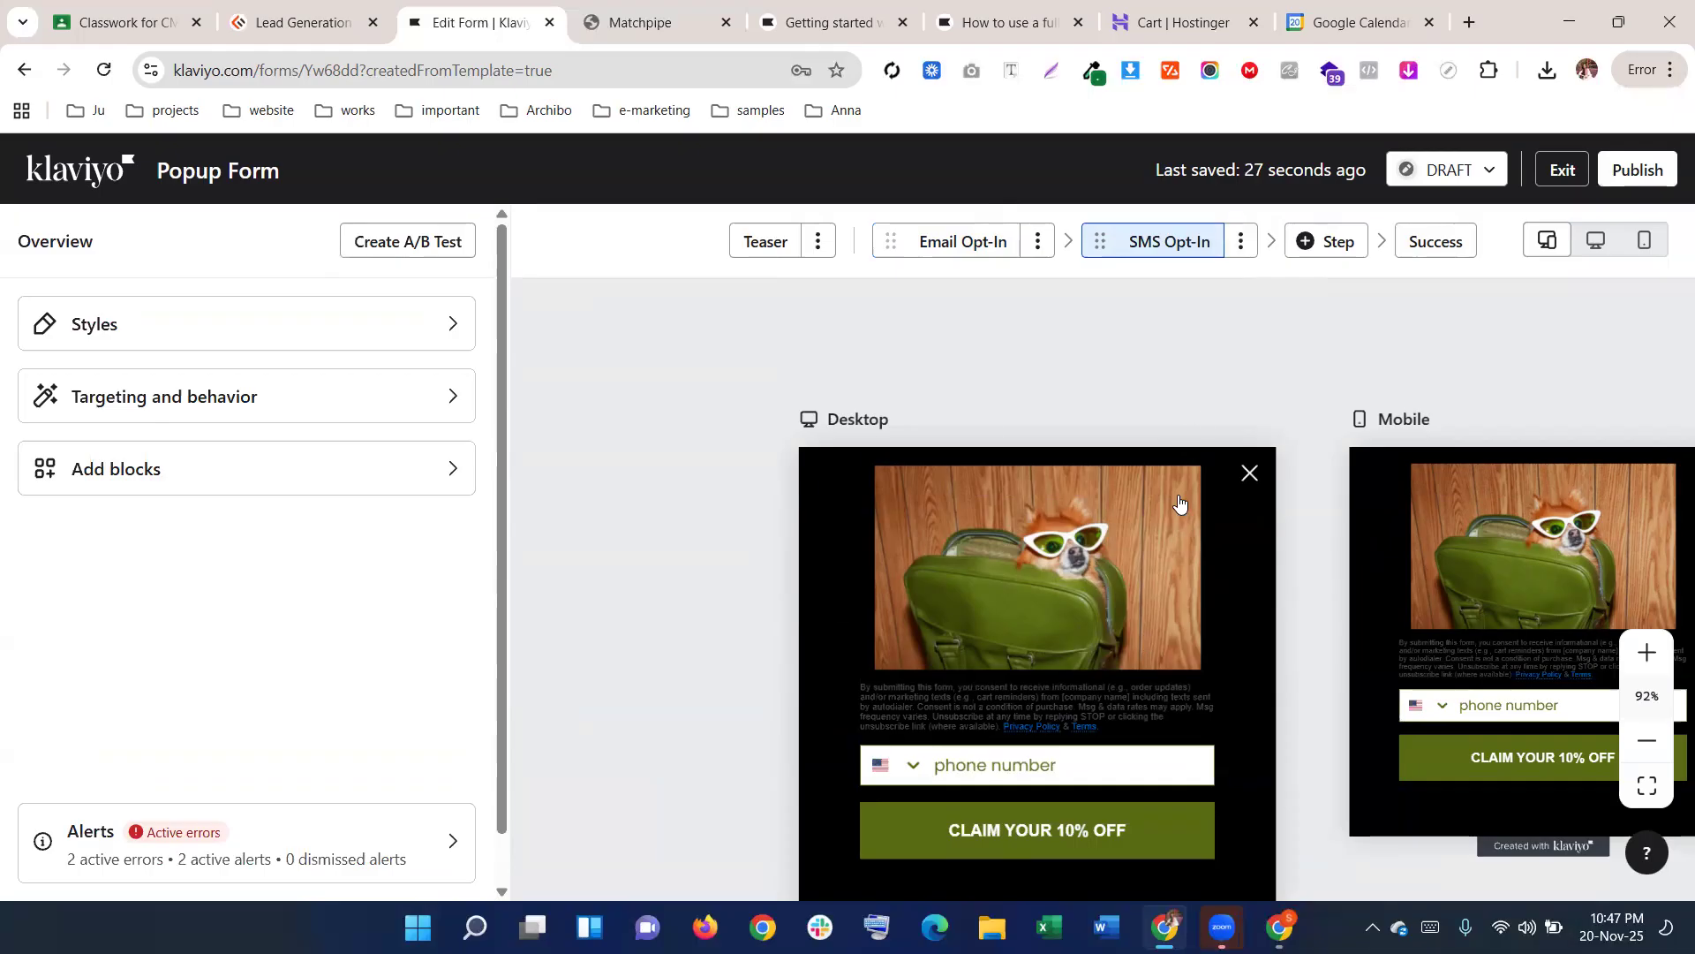
pyautogui.scroll(-1, 1173, 500)
pyautogui.click(1241, 243)
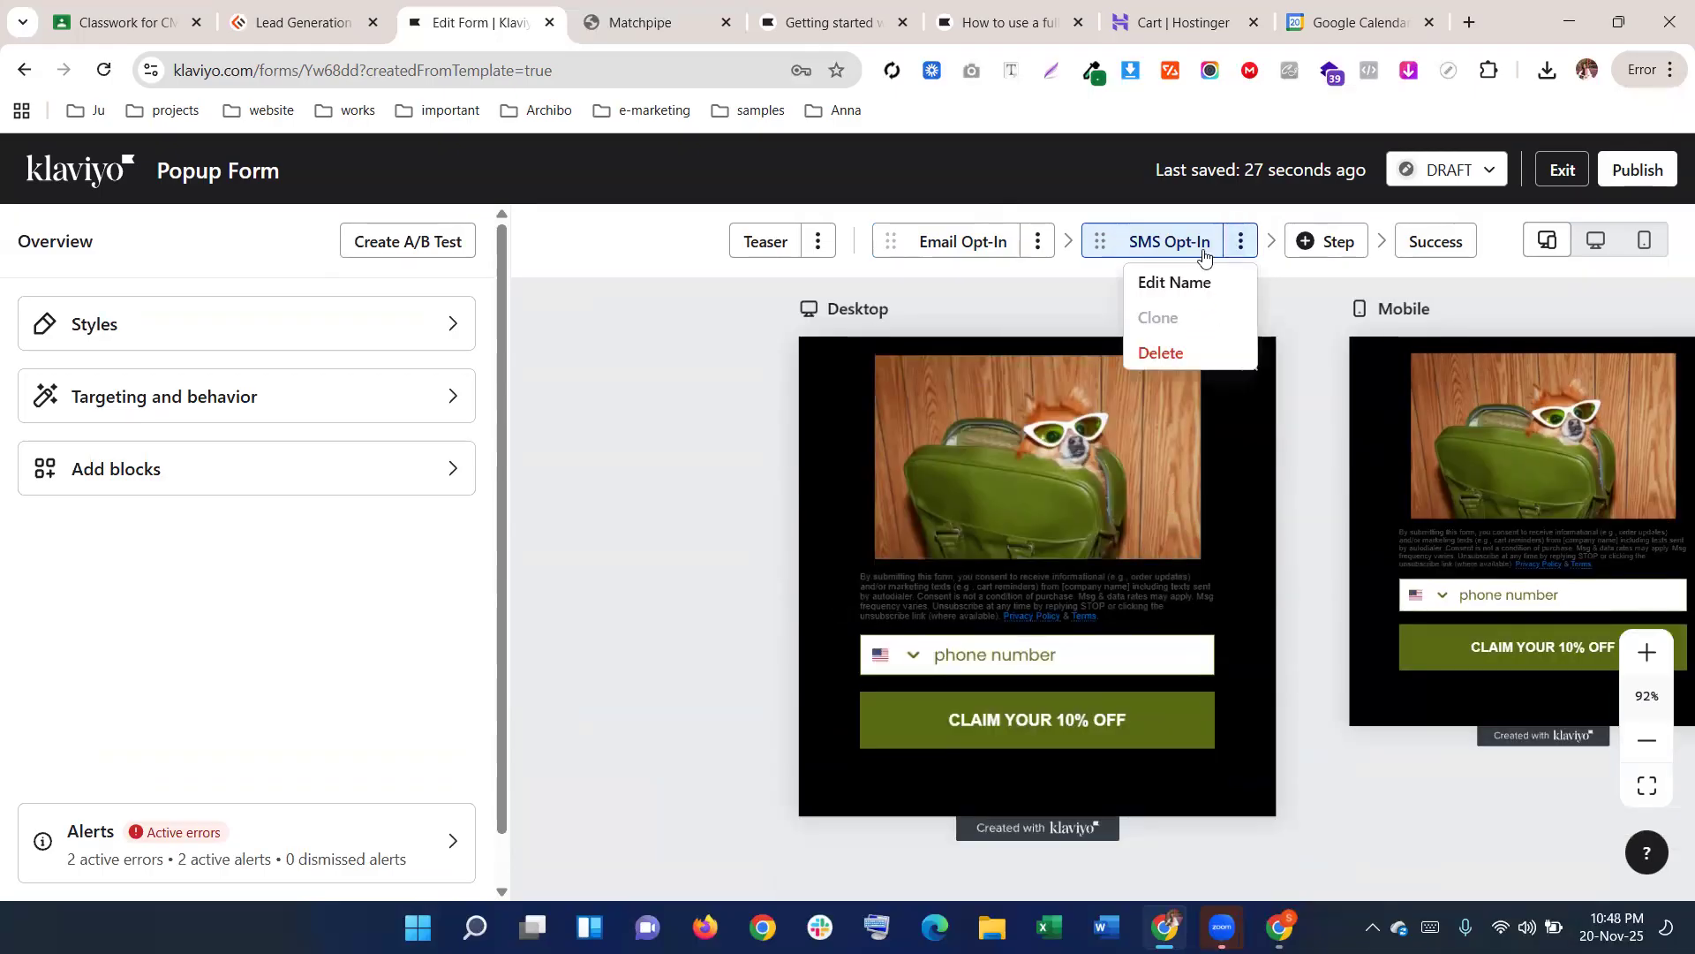
pyautogui.click(1159, 352)
pyautogui.click(1188, 578)
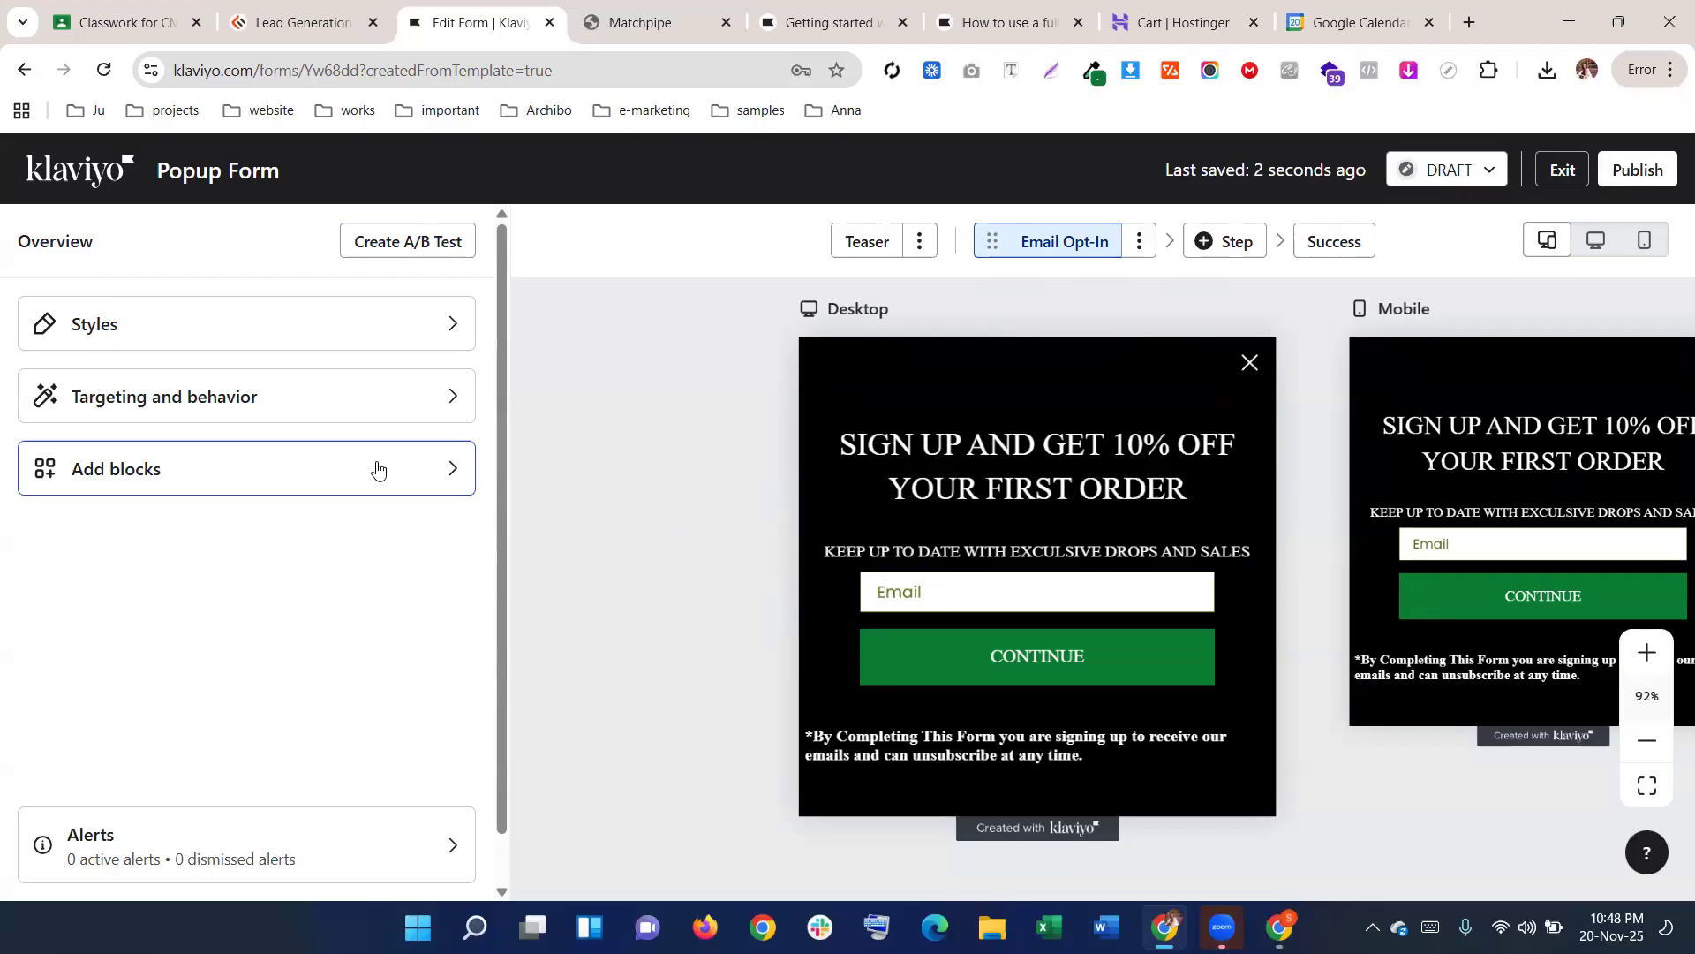
# Drag a Phone number block under the Email field and start Set up text messaging from it
pyautogui.click(91, 487)
pyautogui.scroll(-5, 175, 642)
pyautogui.scroll(-1, 175, 642)
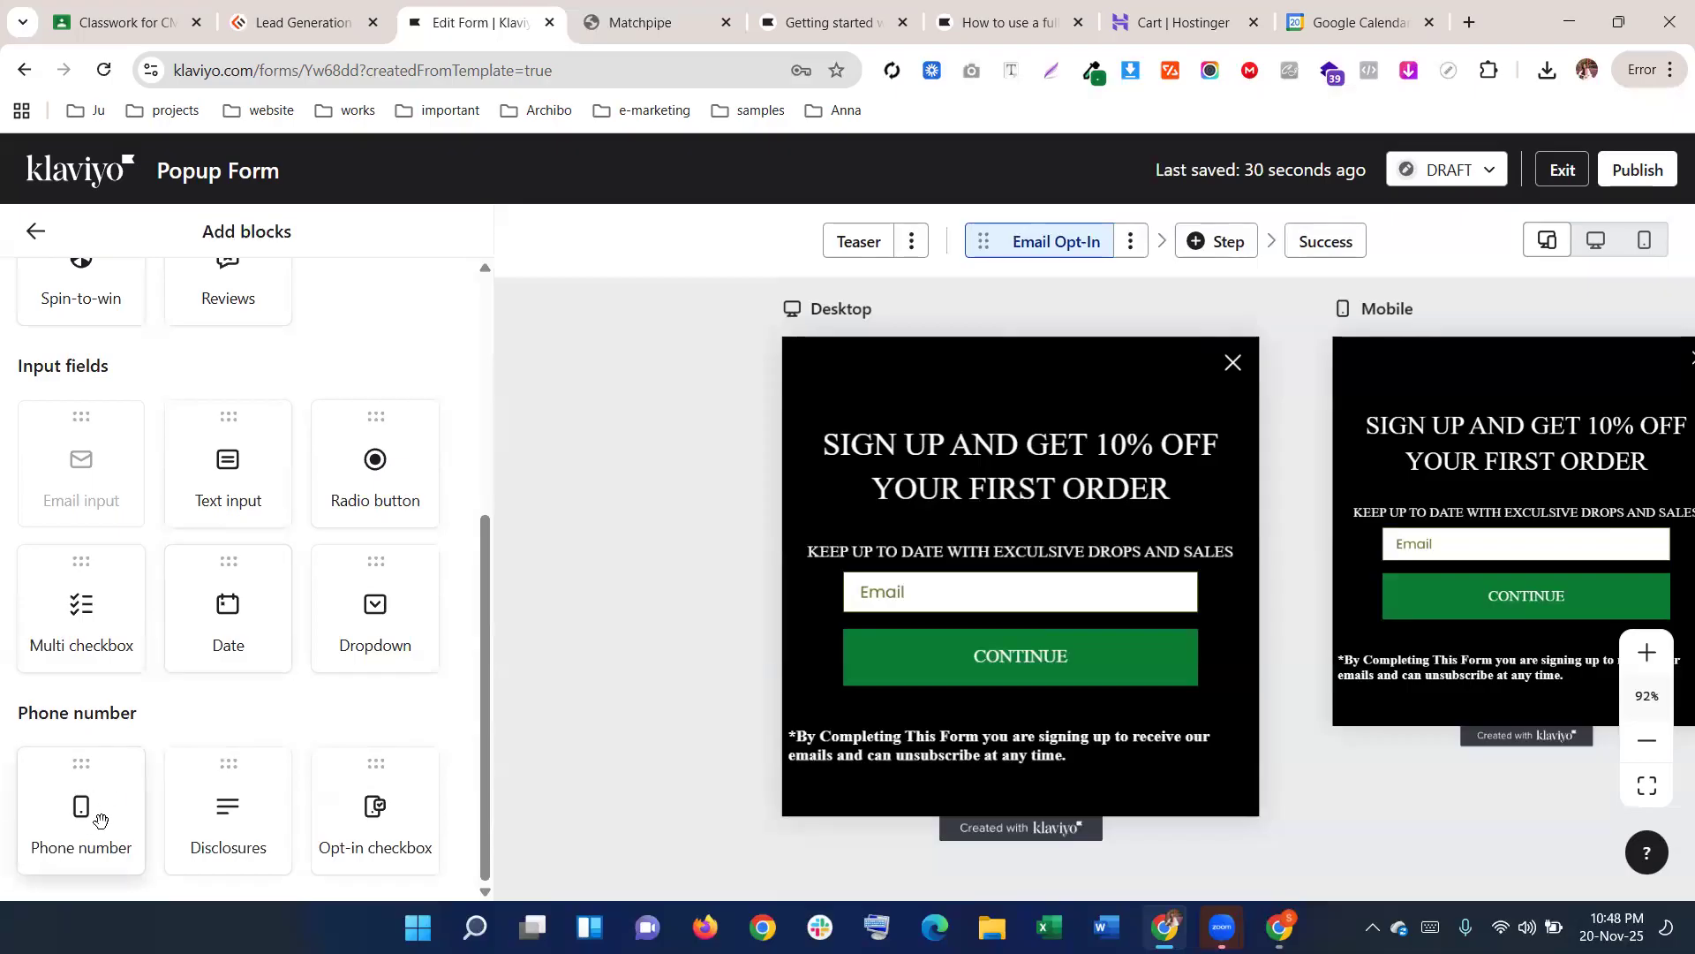
pyautogui.moveTo(97, 811); pyautogui.dragTo(946, 621)
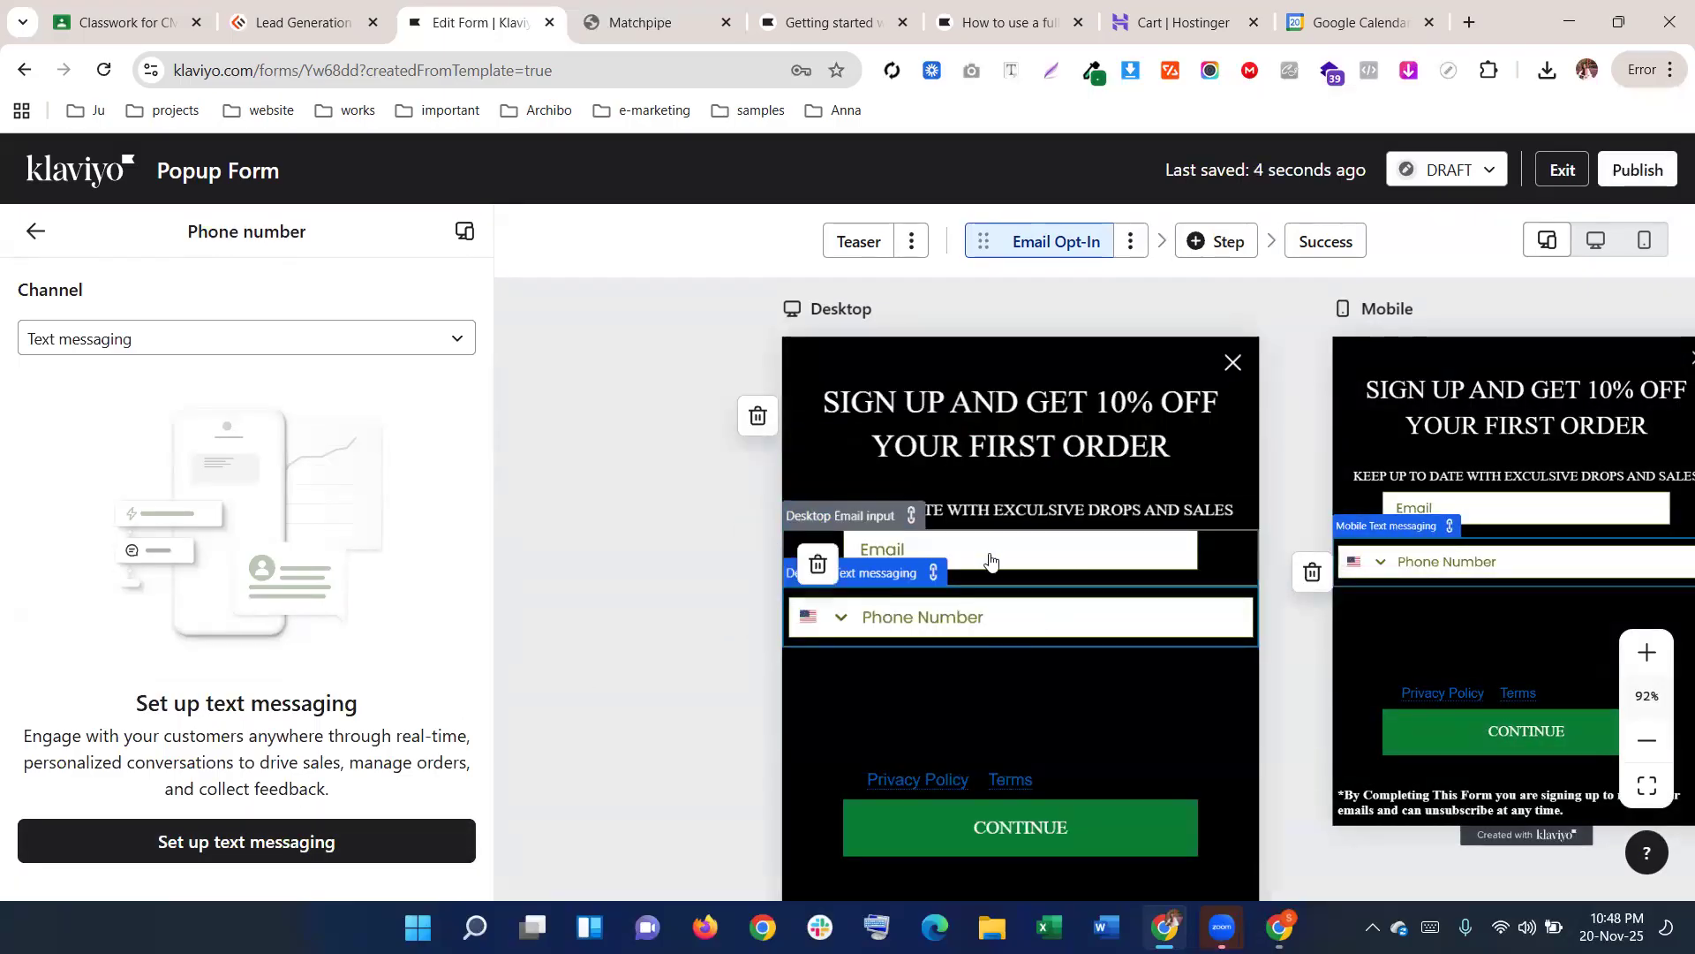
pyautogui.click(992, 549)
pyautogui.scroll(-4, 97, 618)
pyautogui.scroll(-3, 97, 618)
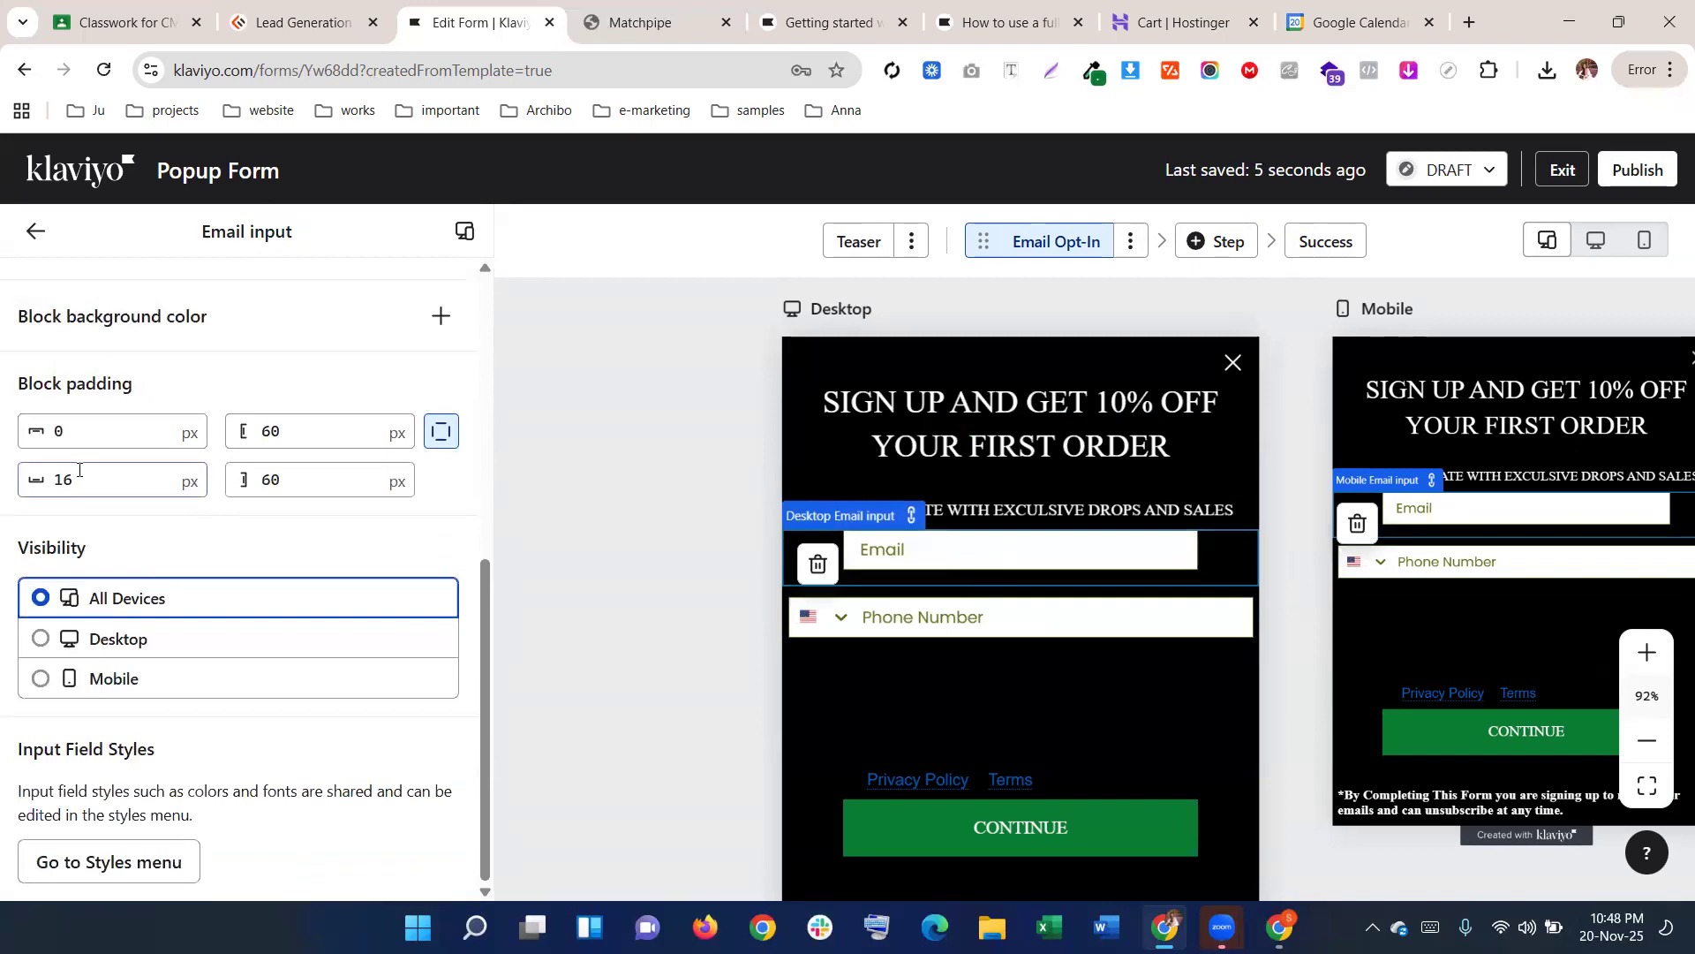
pyautogui.scroll(3, 291, 618)
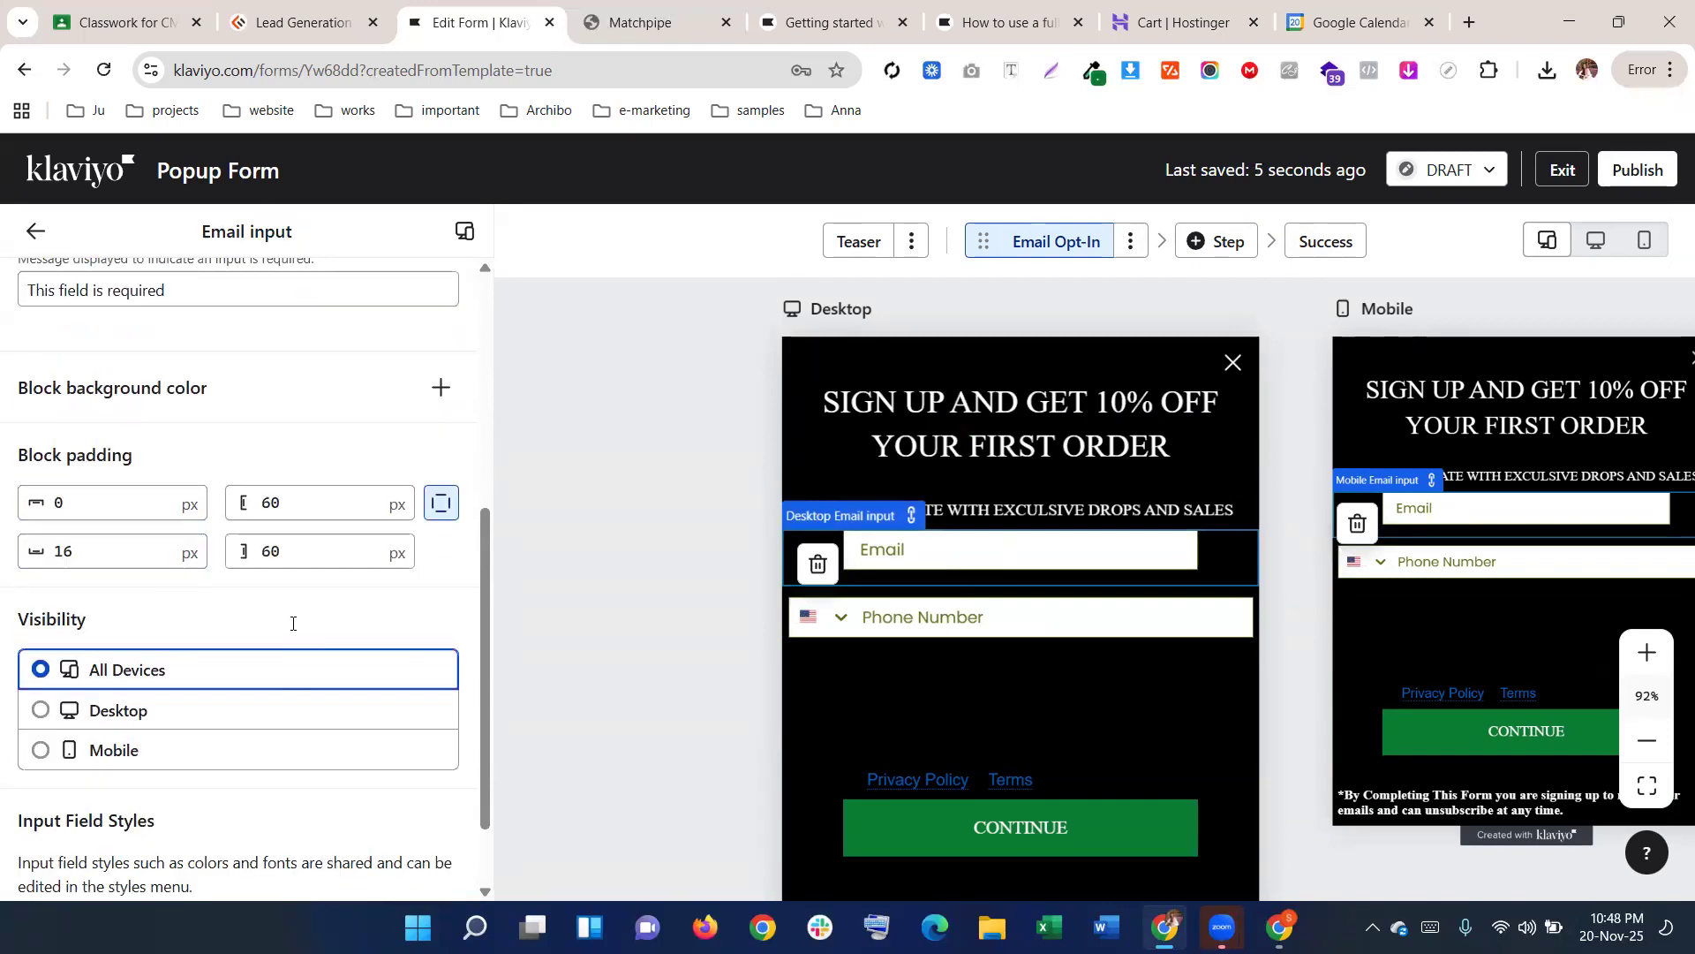
pyautogui.click(977, 617)
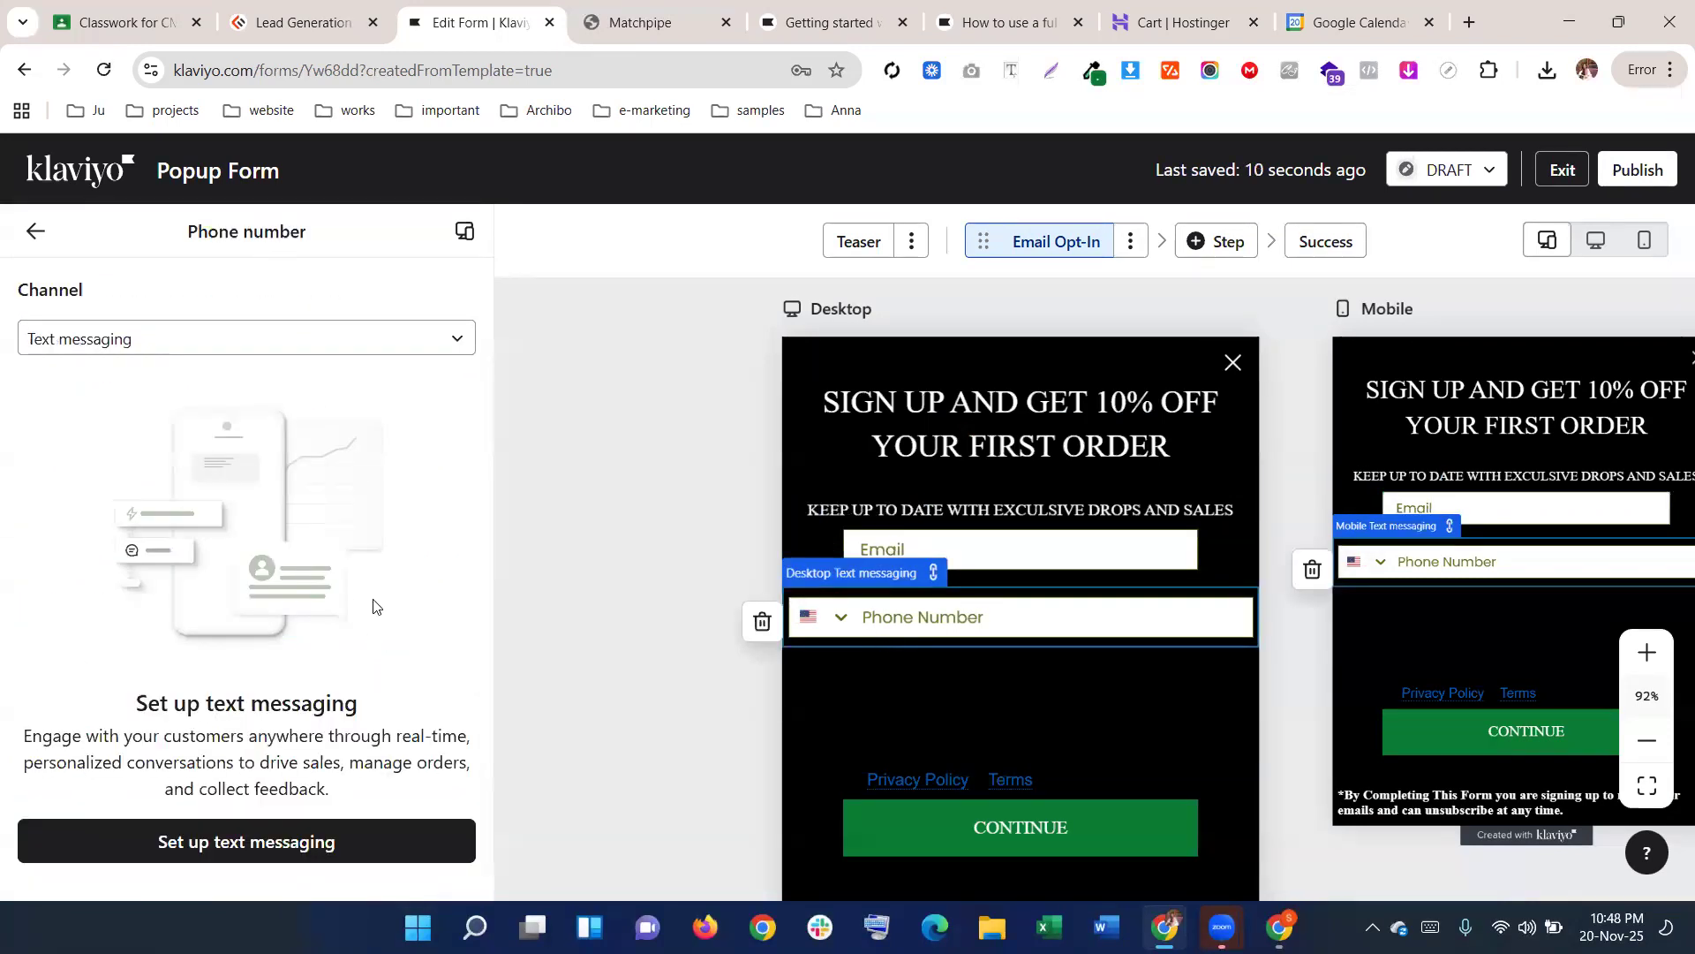
pyautogui.click(323, 840)
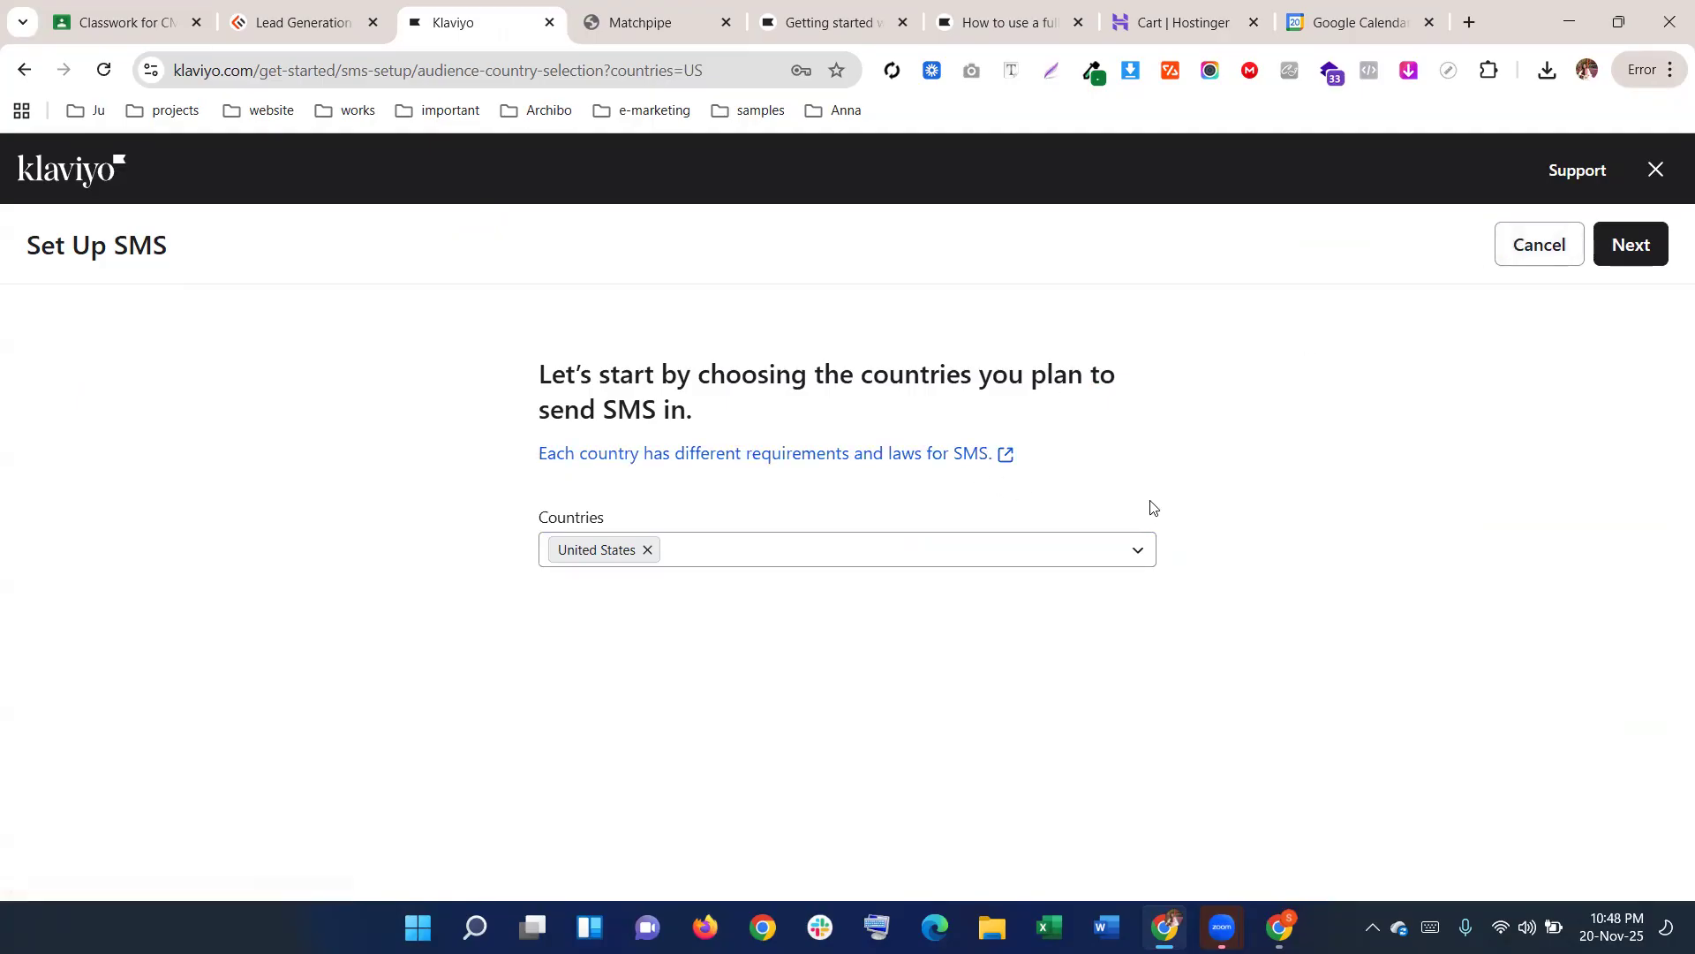
# Exit the Set Up SMS page and reopen the Popup Form for editing from Sign-up forms
pyautogui.click(1138, 549)
pyautogui.click(1138, 549)
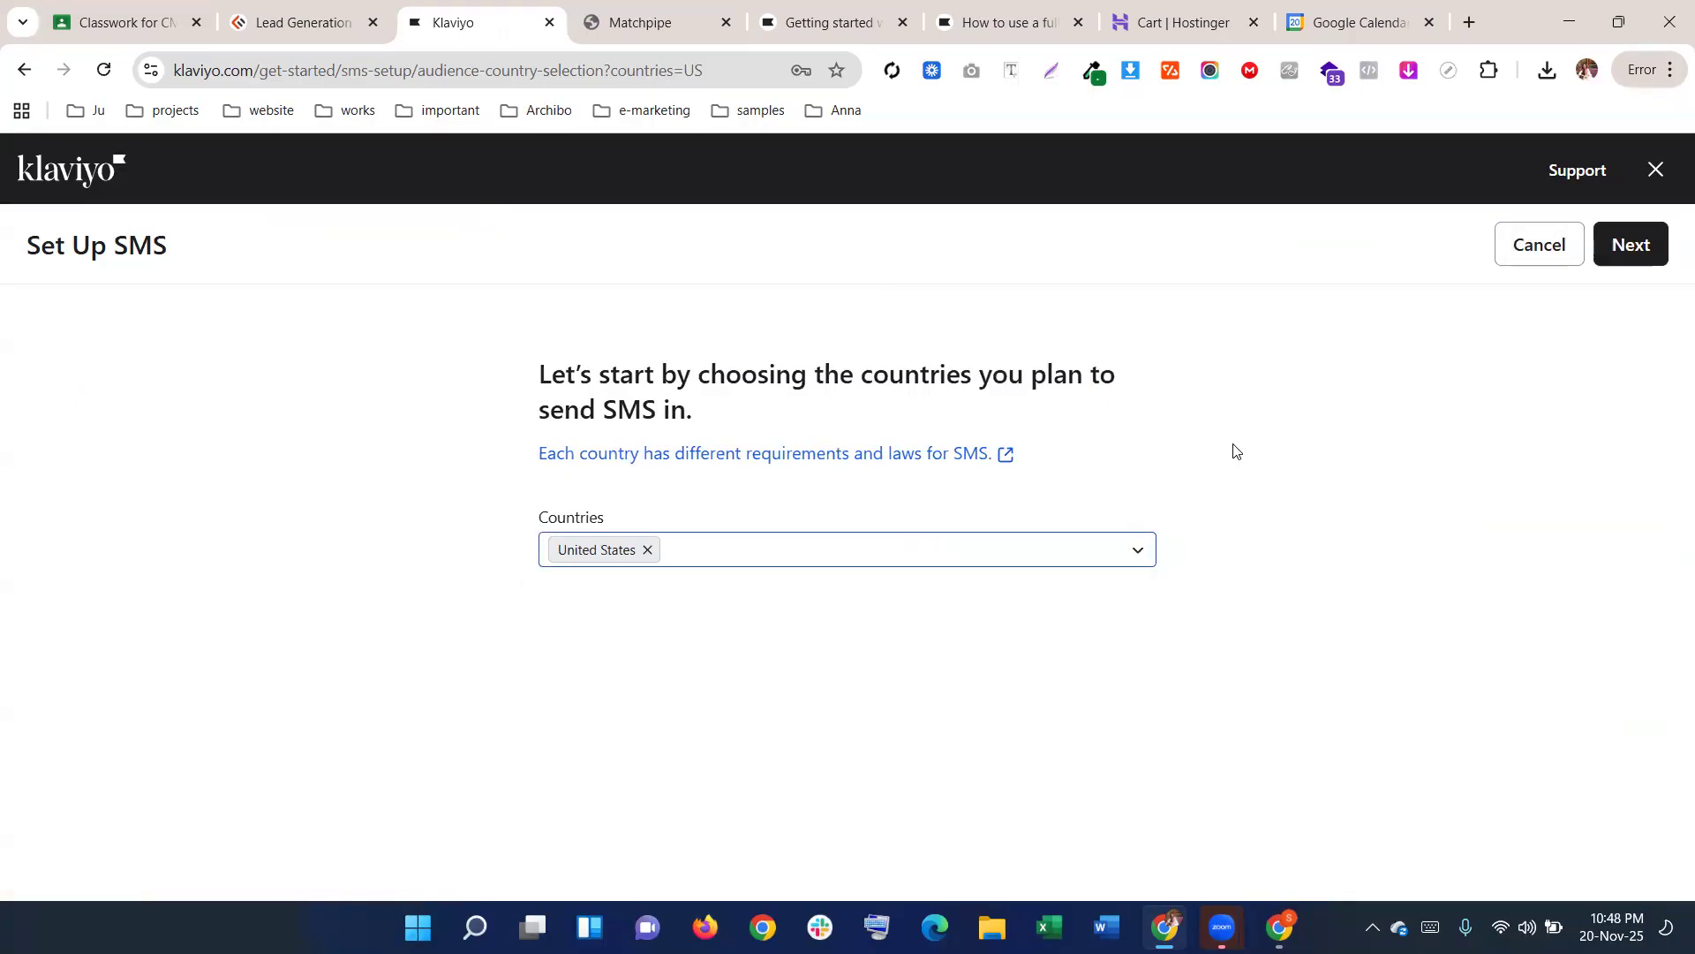
pyautogui.click(1656, 170)
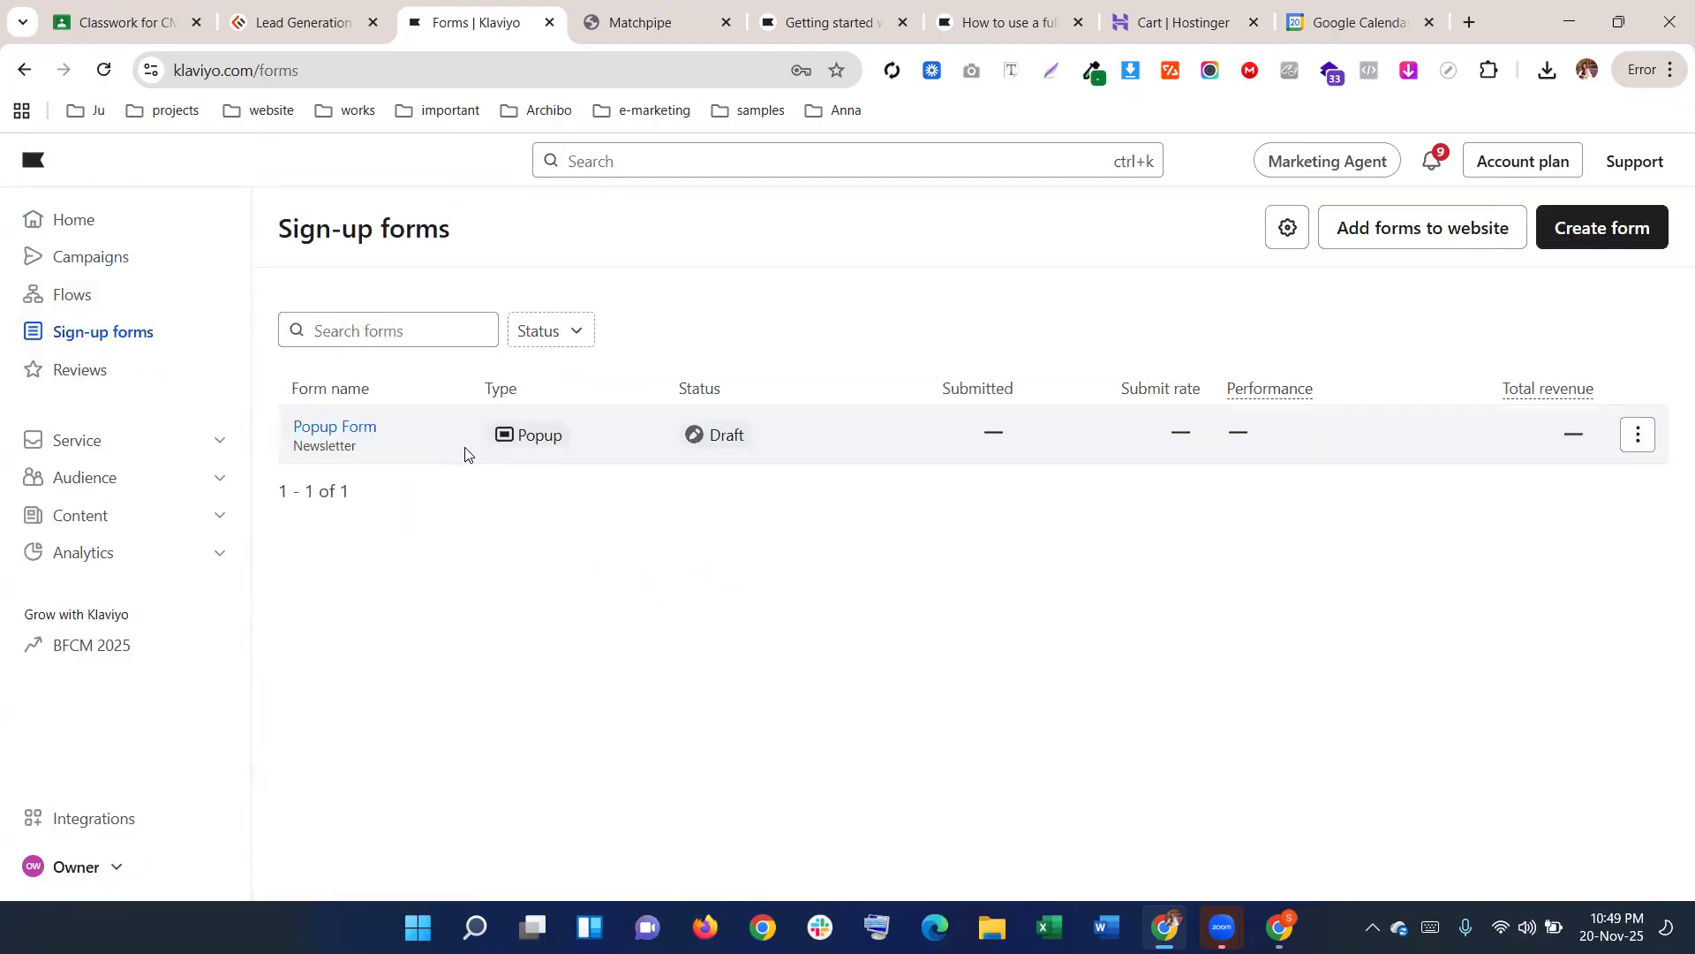
pyautogui.click(1638, 435)
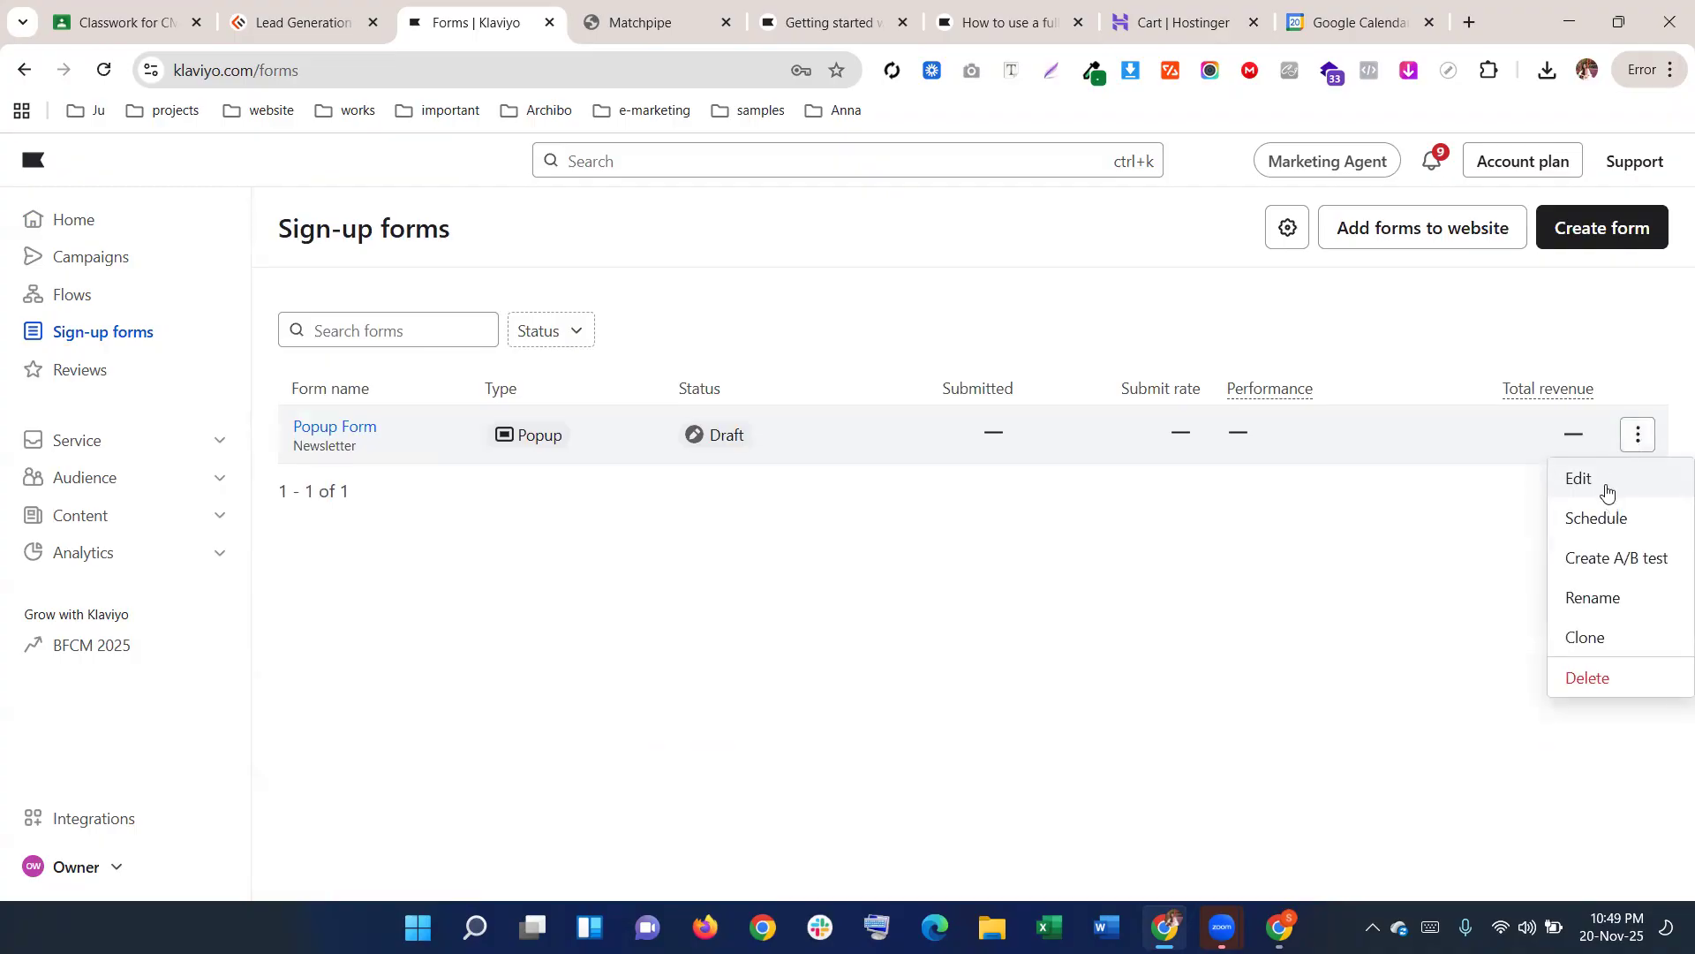
pyautogui.click(1607, 491)
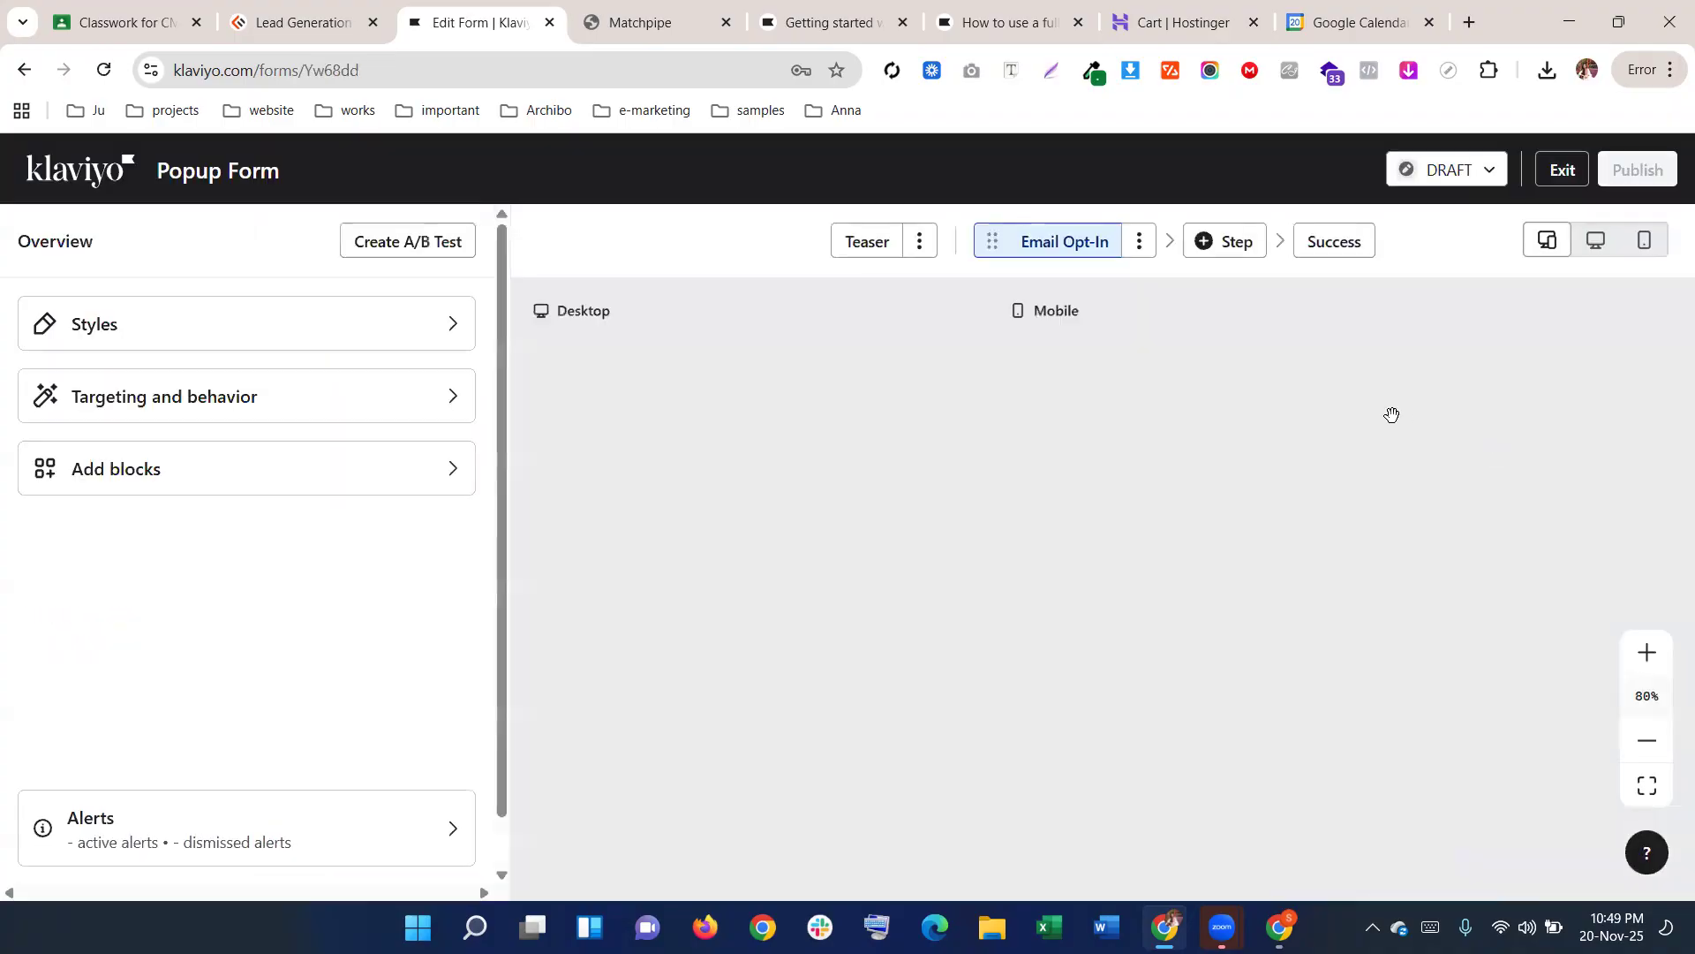
pyautogui.moveTo(870, 428)
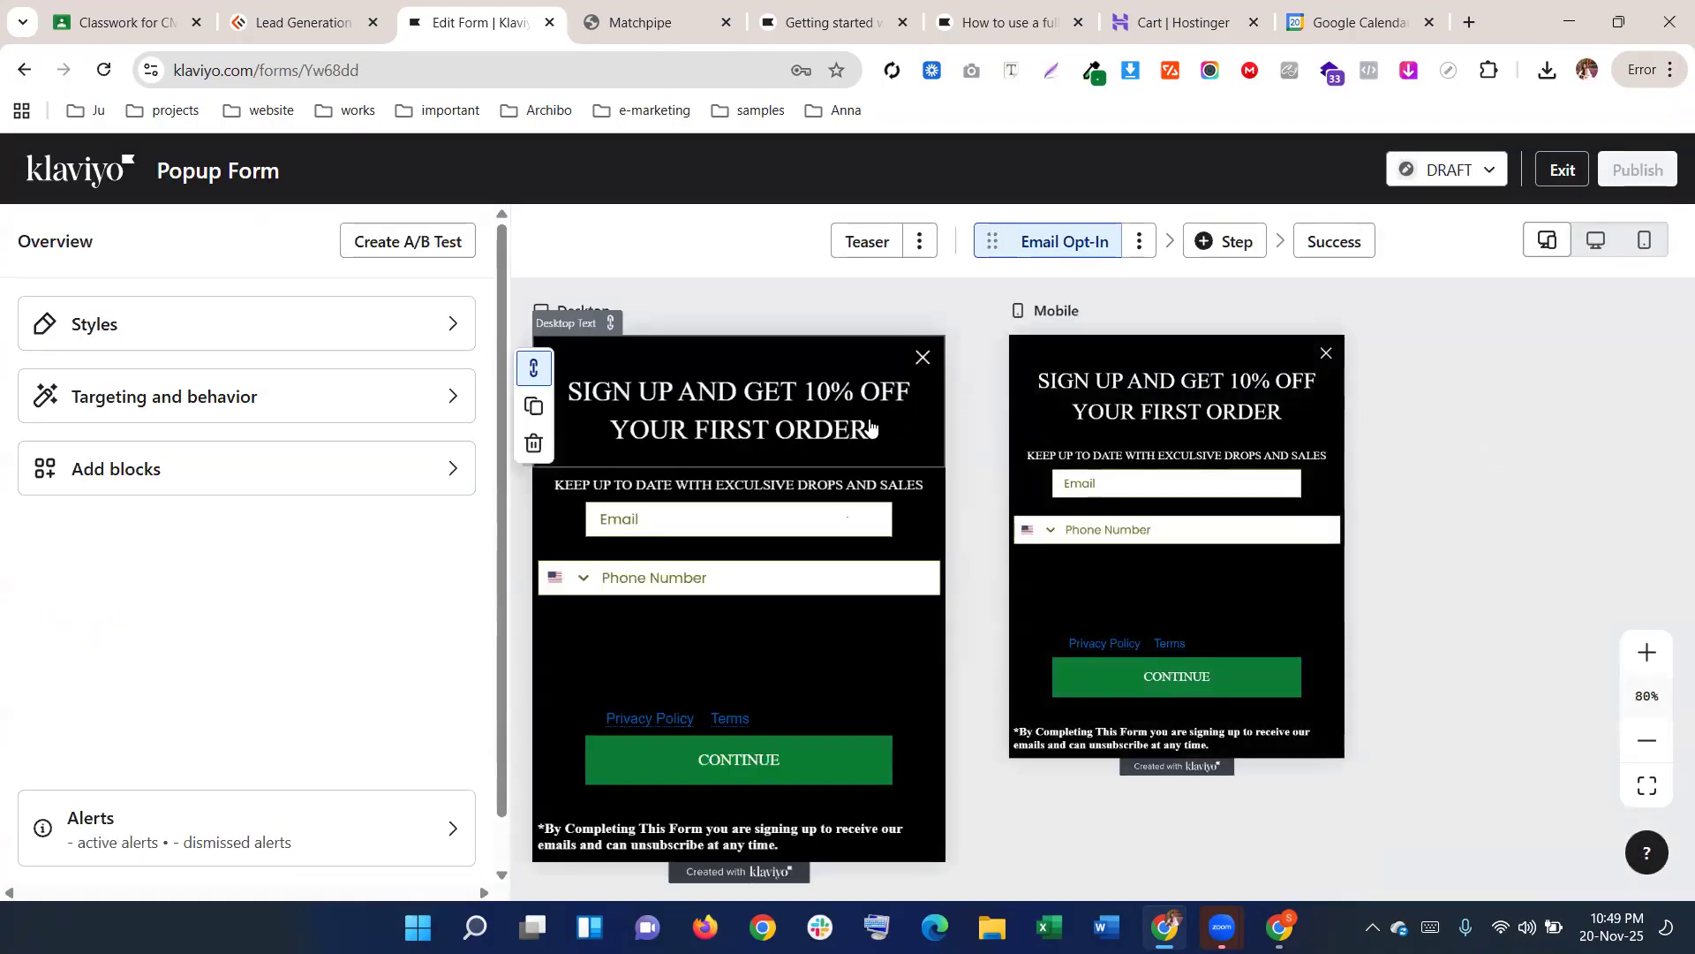
pyautogui.scroll(-3, 864, 432)
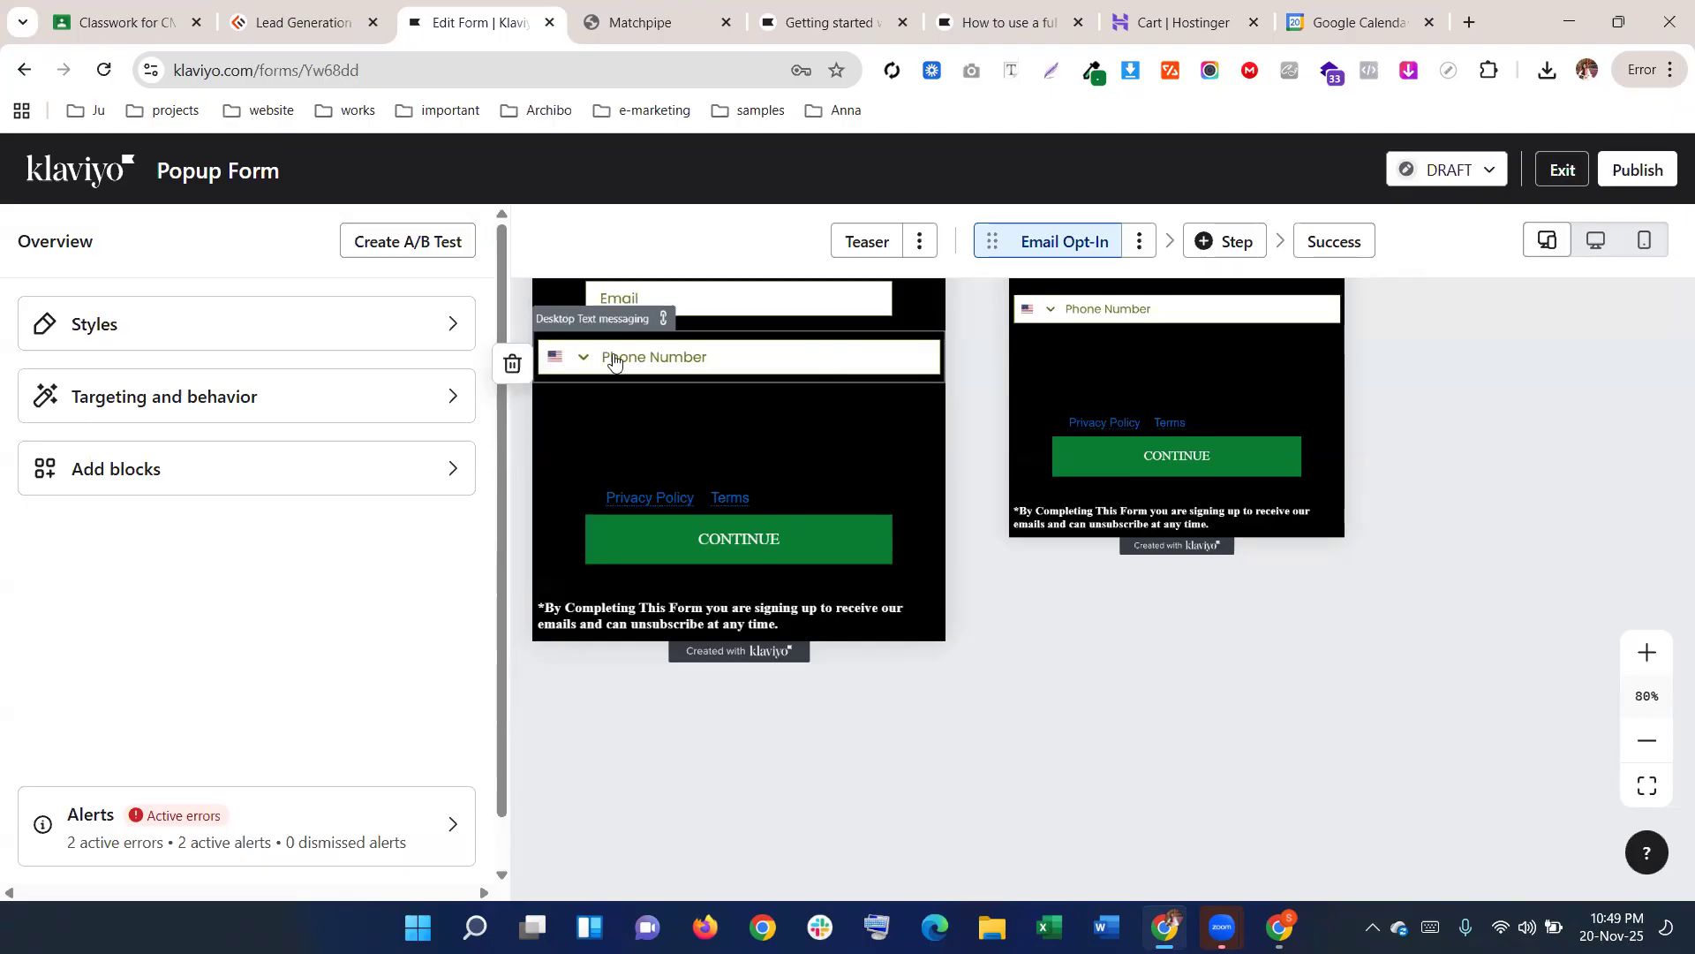
# Delete the privacy disclosures block and the Phone Number block, confirming each
pyautogui.scroll(1, 595, 412)
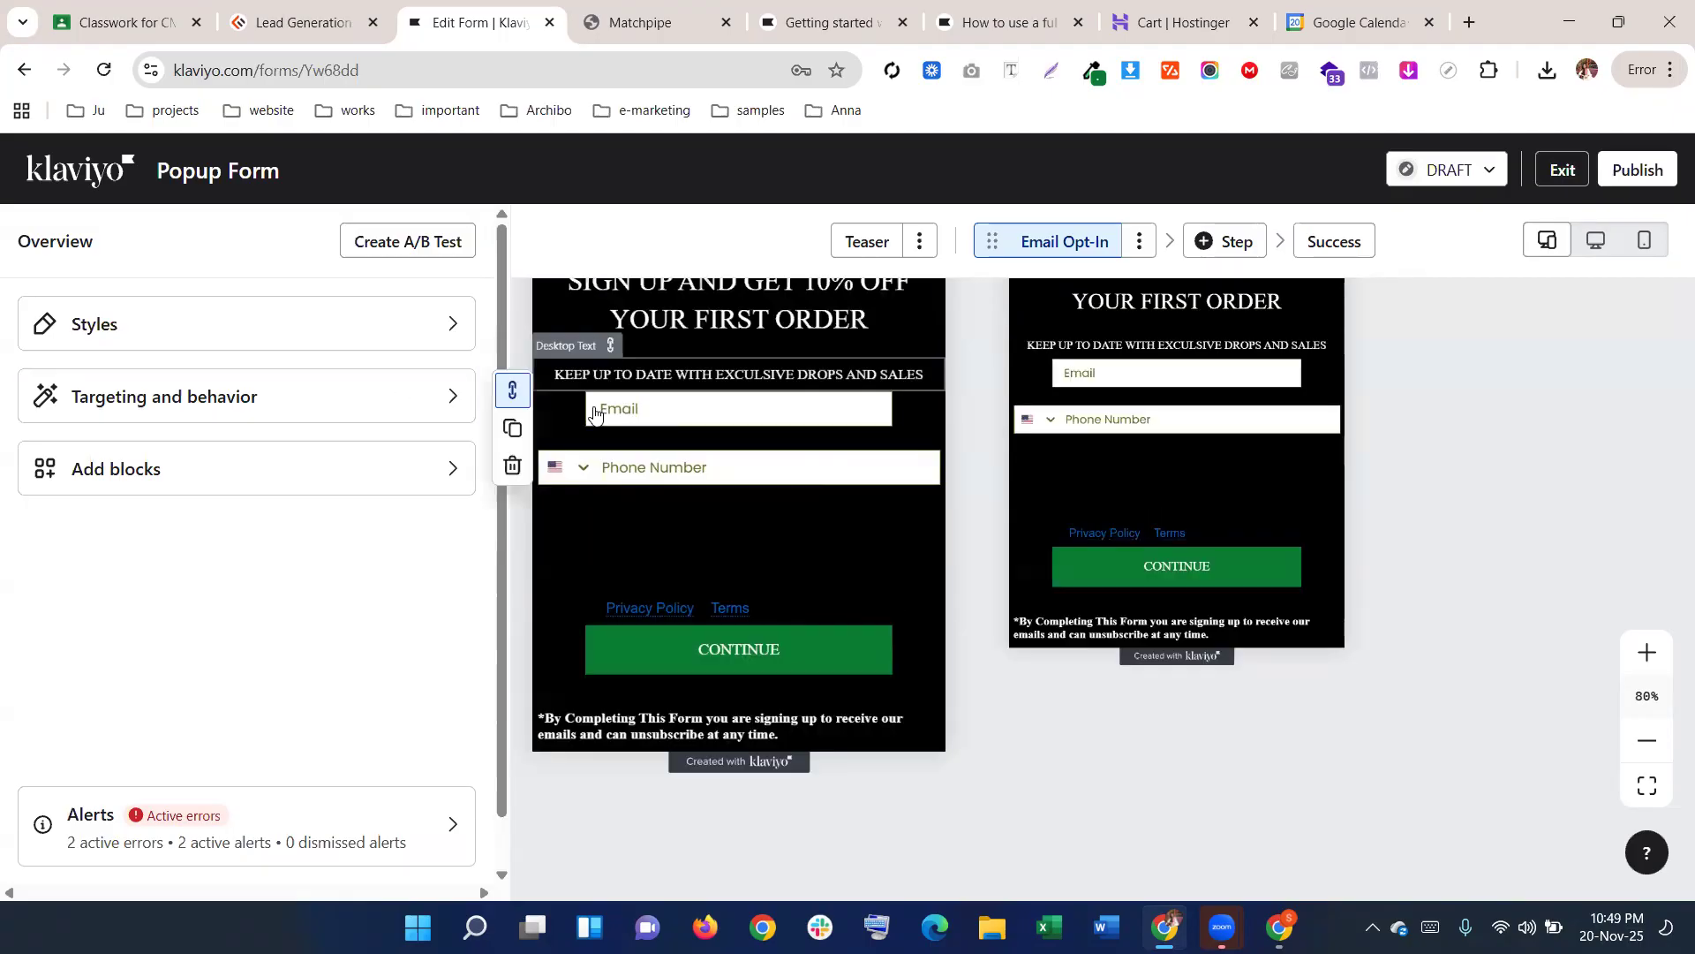
pyautogui.click(595, 412)
pyautogui.scroll(-7, 276, 598)
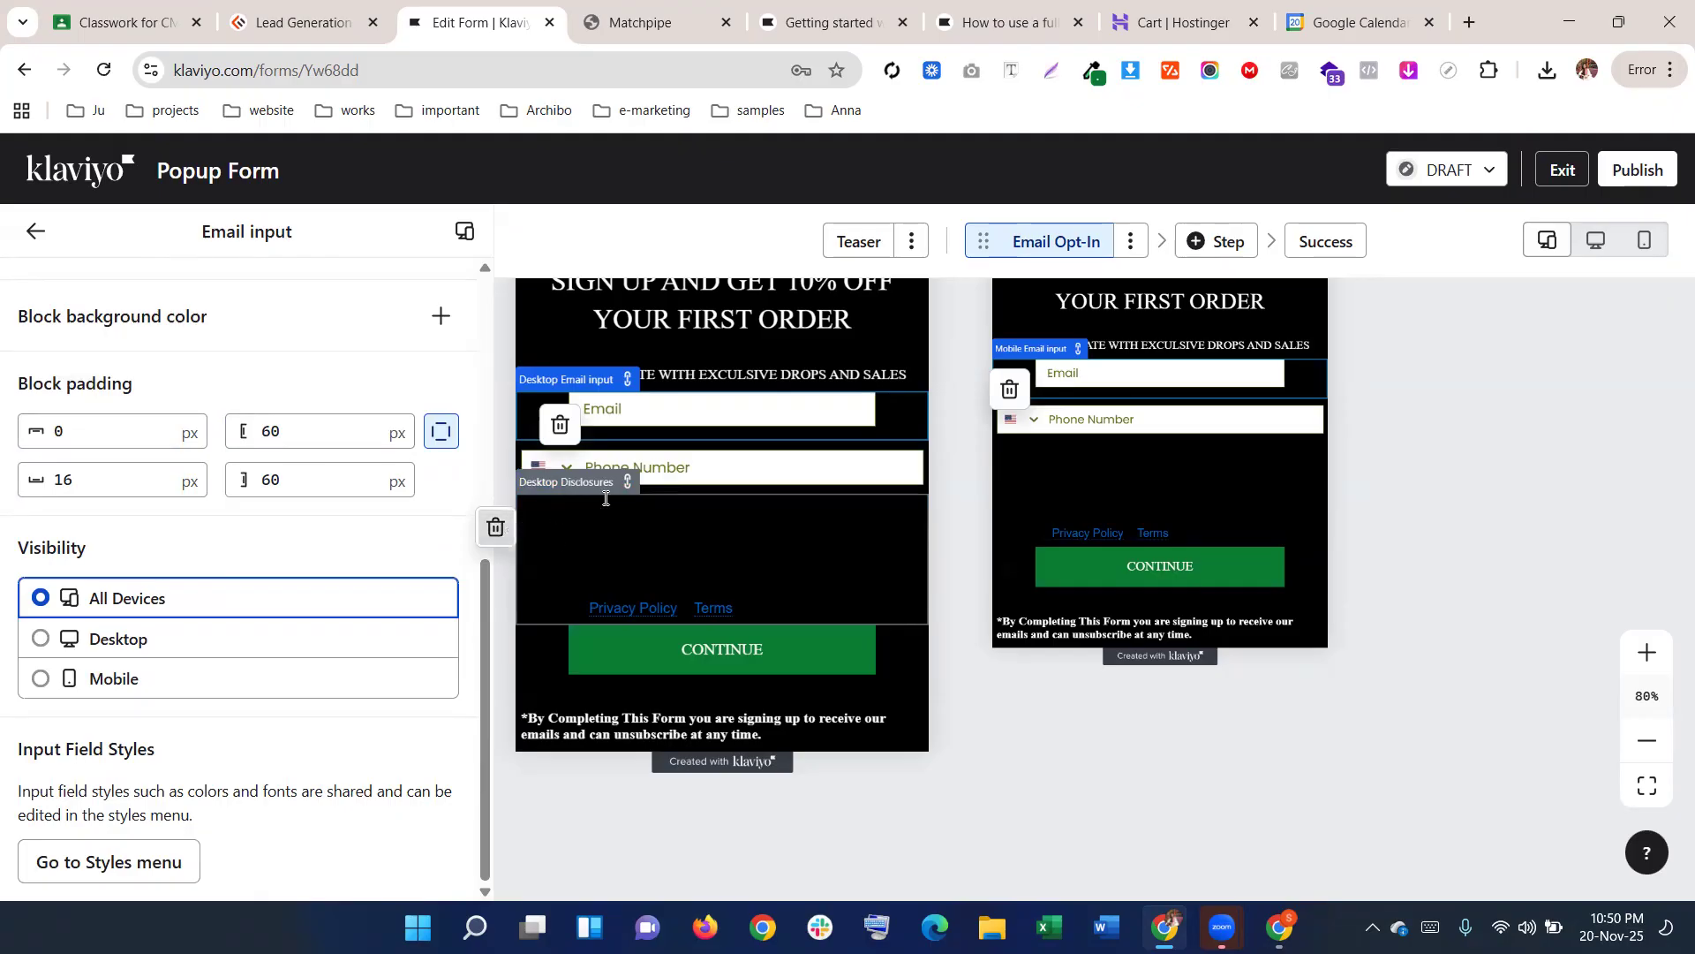
pyautogui.click(495, 526)
pyautogui.click(1128, 580)
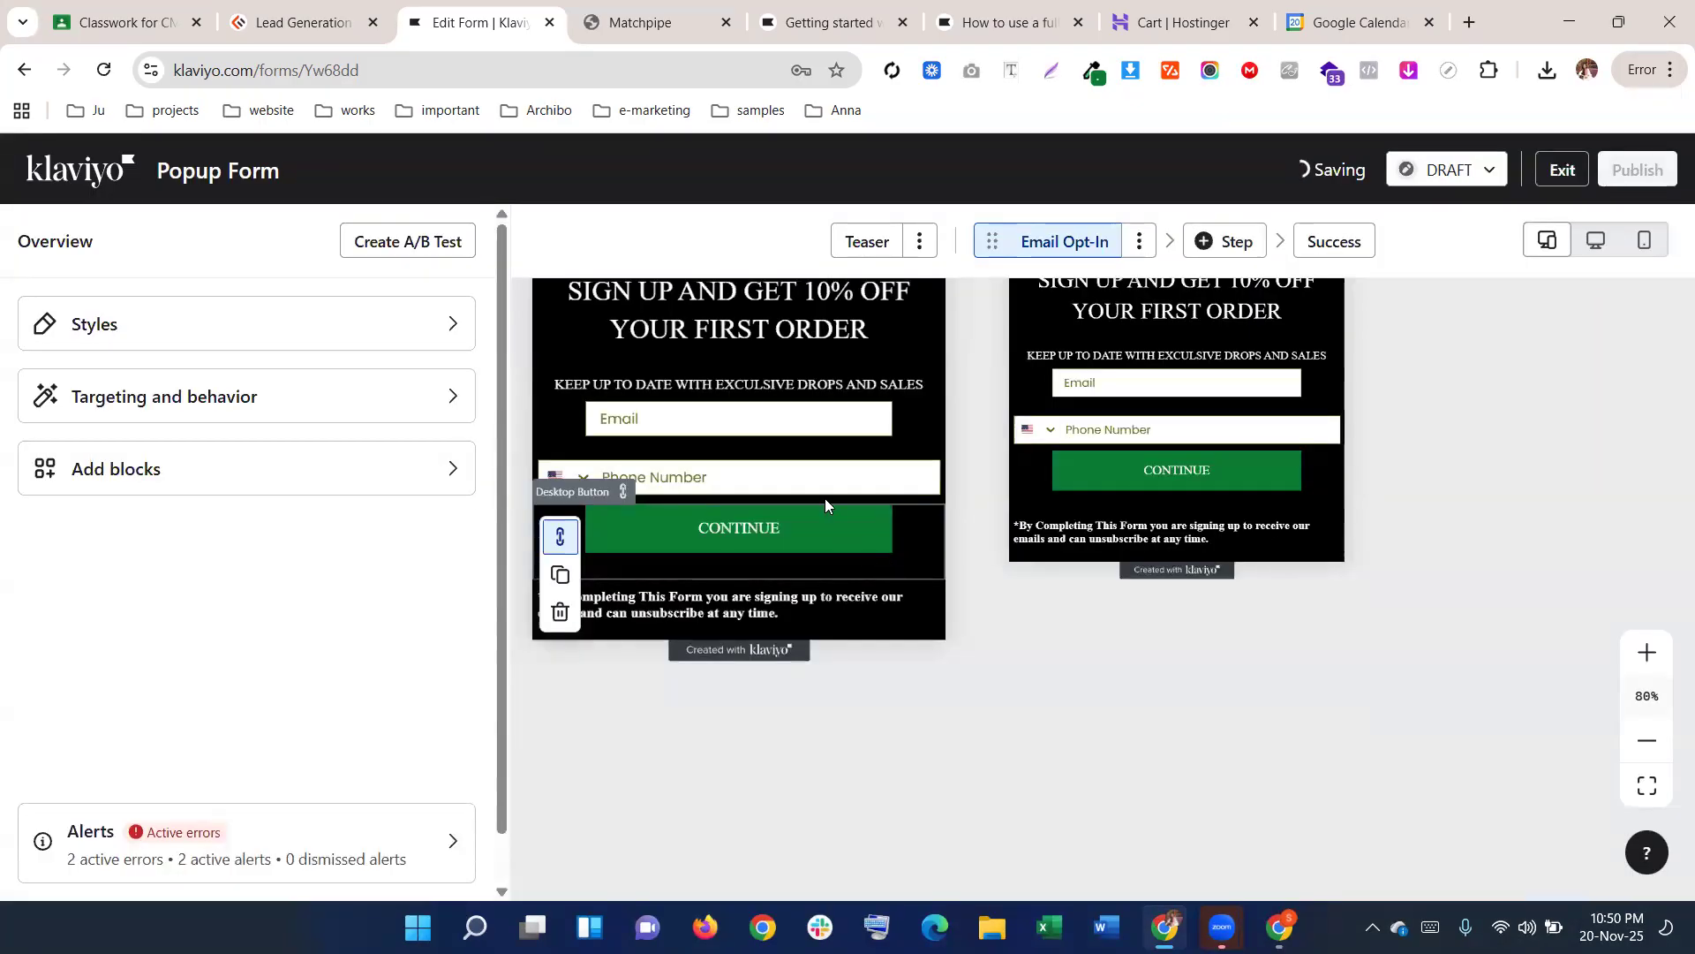
pyautogui.click(630, 494)
pyautogui.click(512, 483)
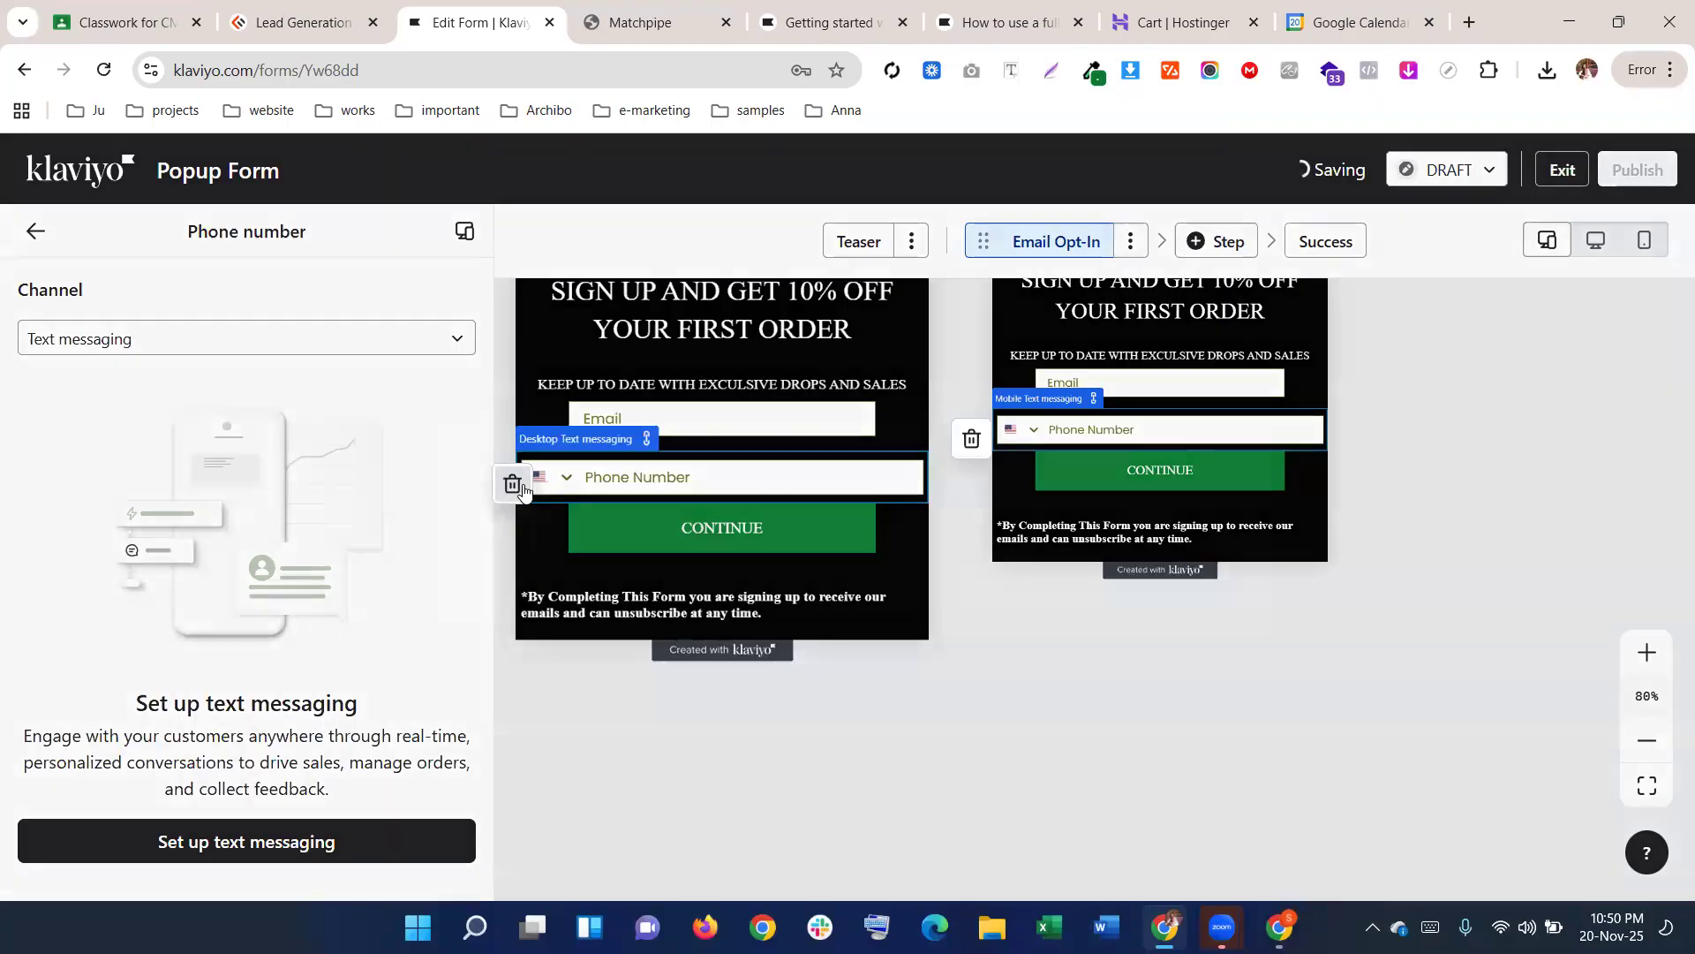
pyautogui.click(1136, 580)
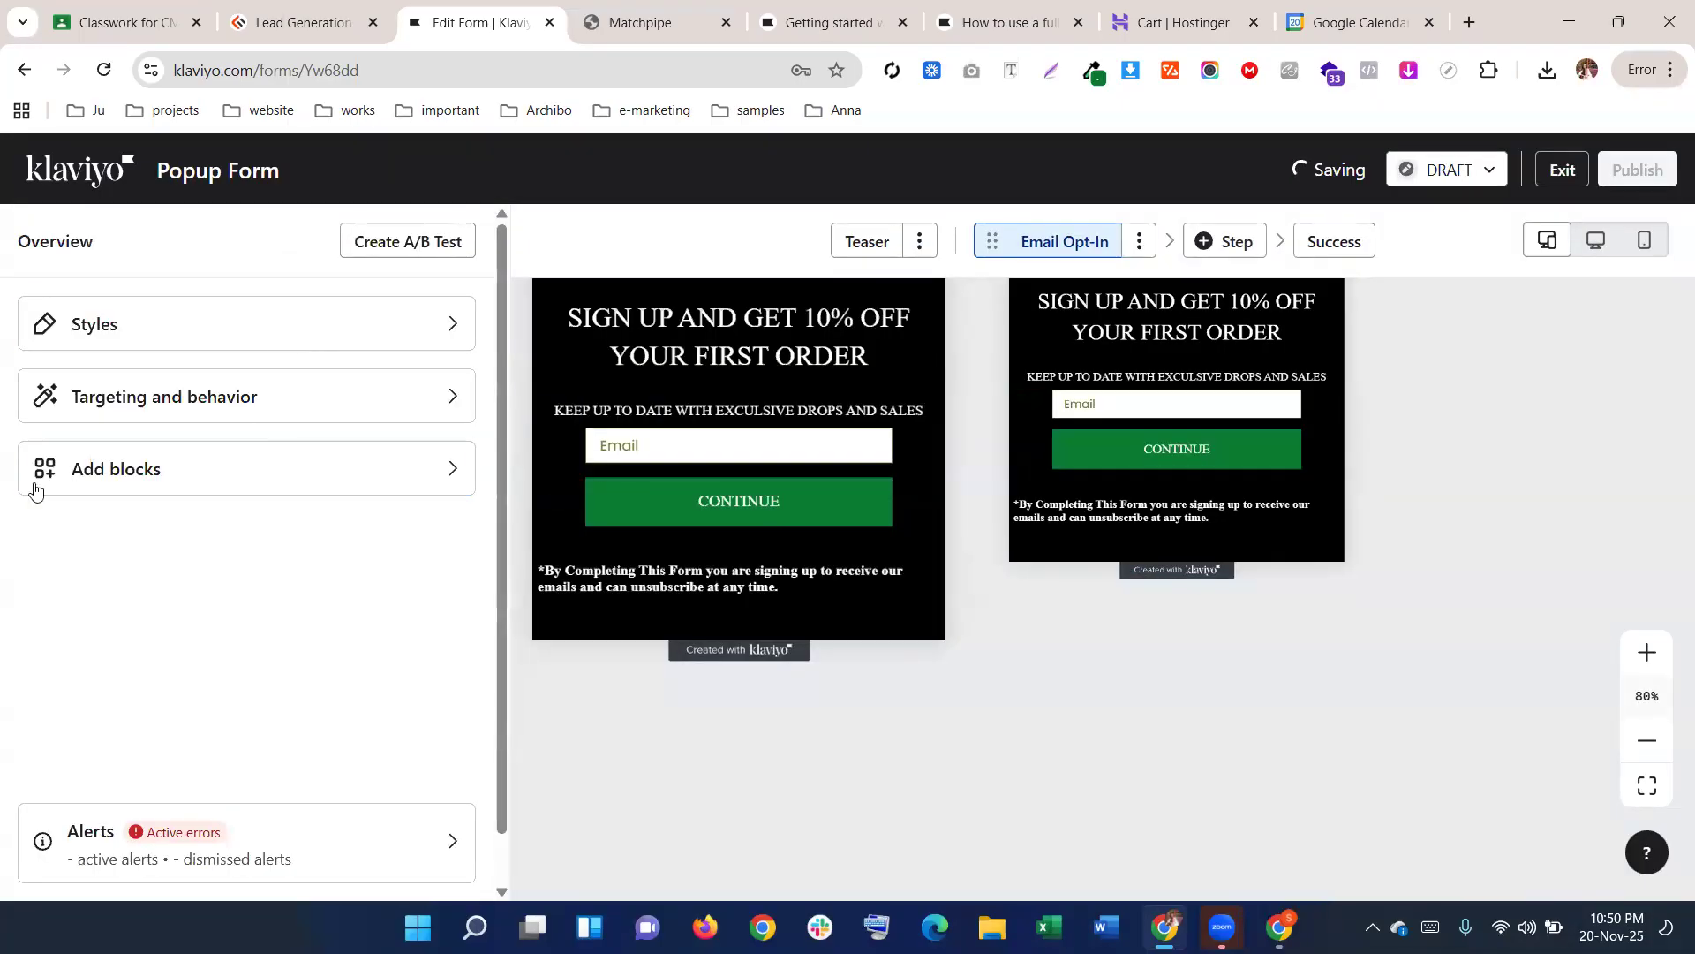
# Add a Text input block above CONTINUE with placeholder and label 'Name'
pyautogui.click(132, 469)
pyautogui.scroll(-3, 187, 651)
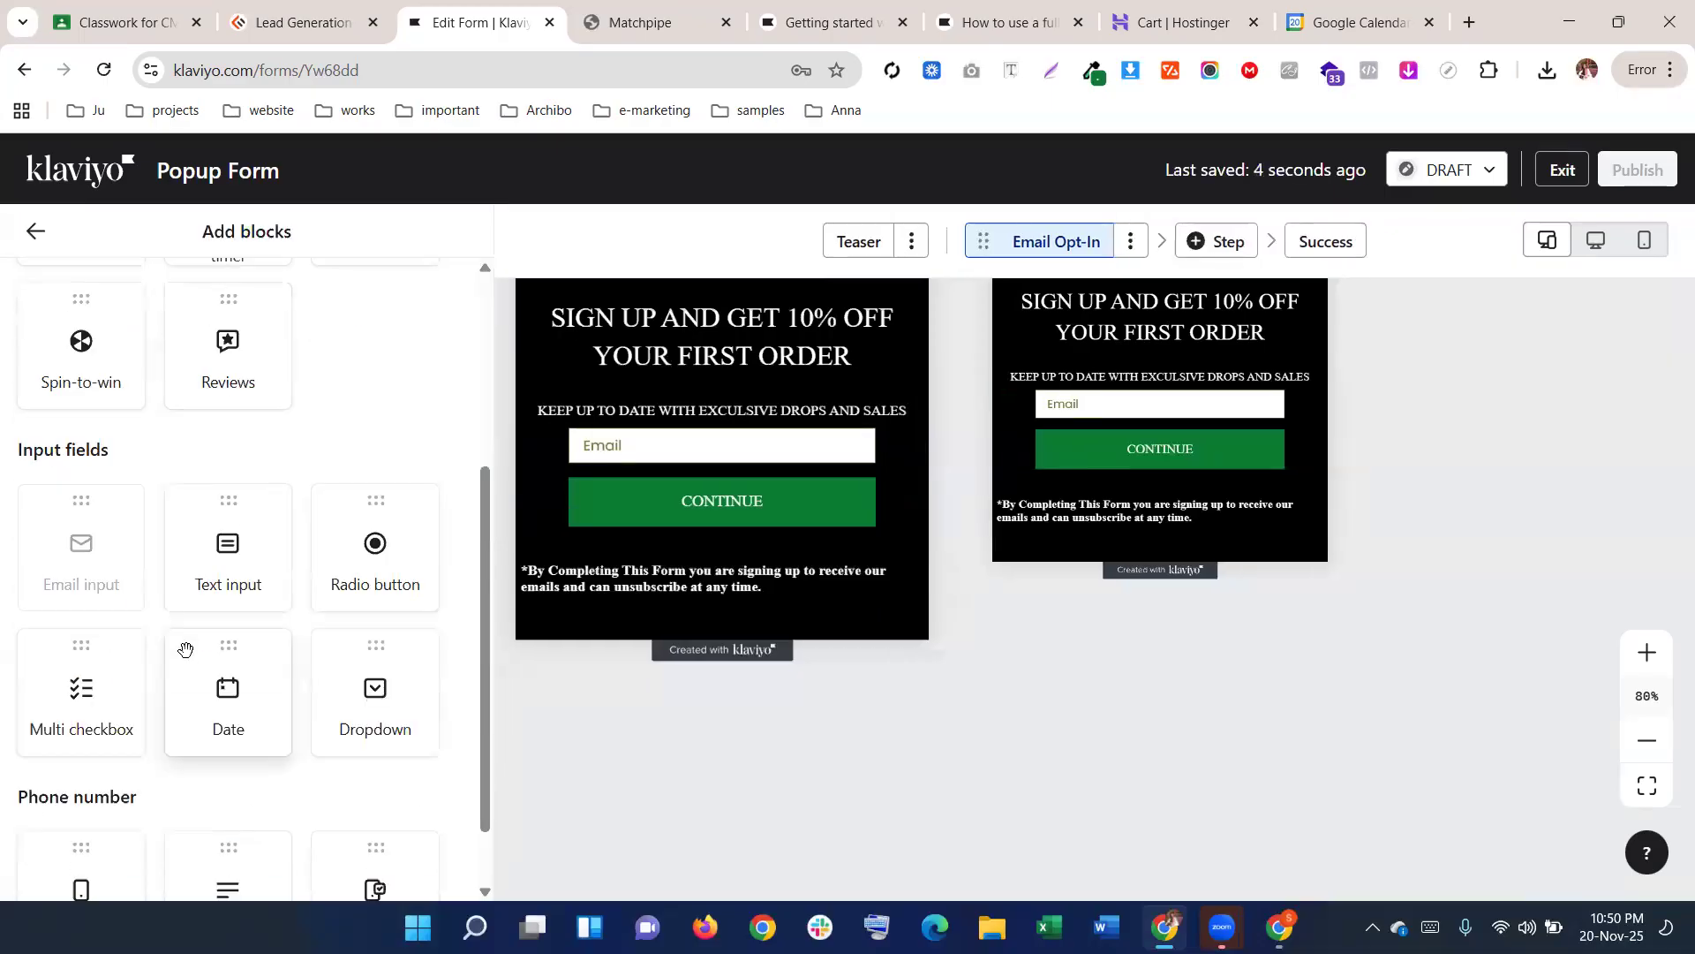
pyautogui.scroll(-1, 186, 651)
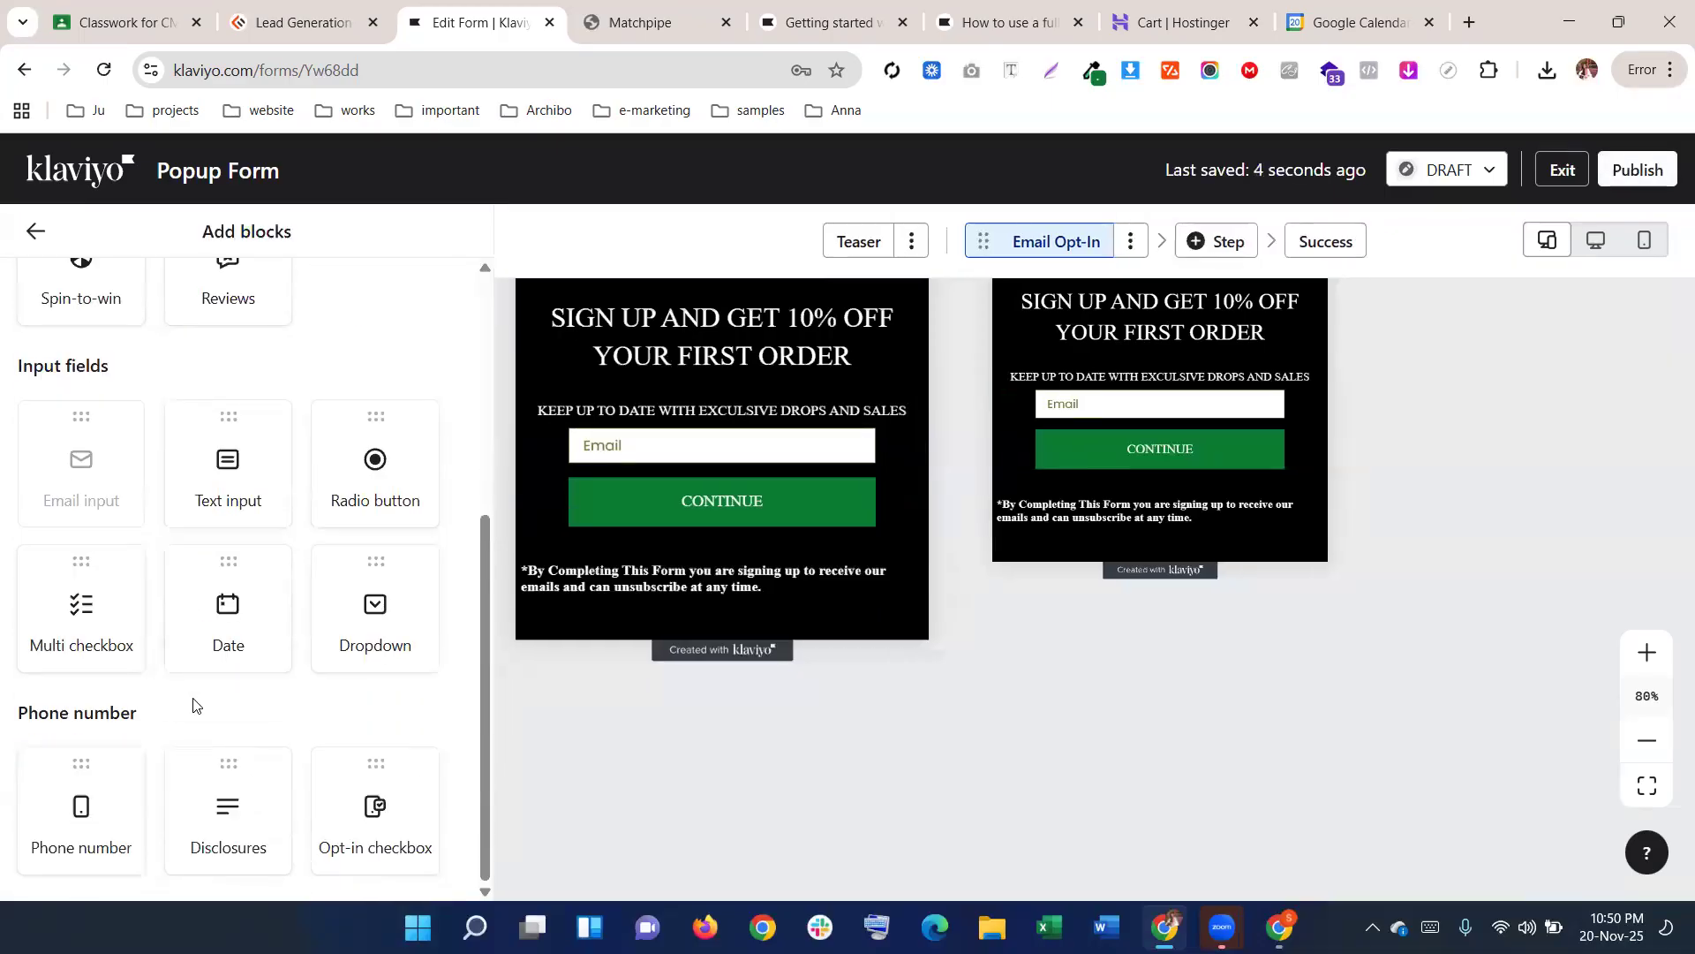
pyautogui.scroll(1, 196, 704)
pyautogui.moveTo(236, 604); pyautogui.dragTo(664, 491)
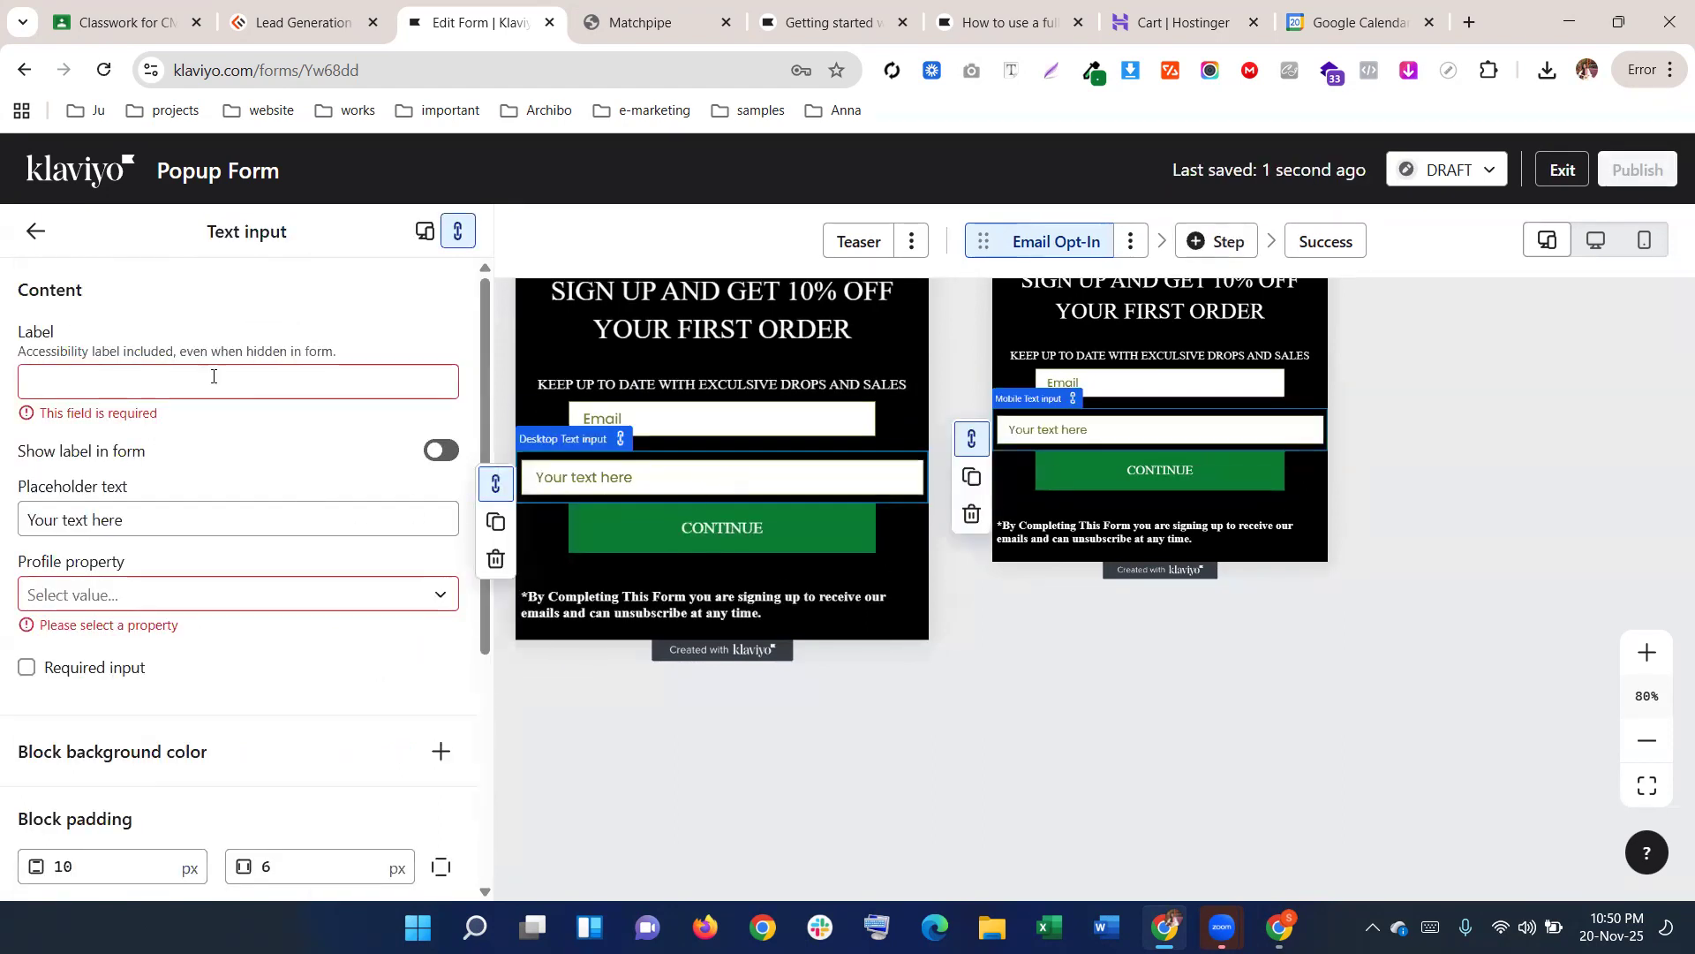
pyautogui.tripleClick(131, 523)
pyautogui.write('Nam')
pyautogui.click(135, 375)
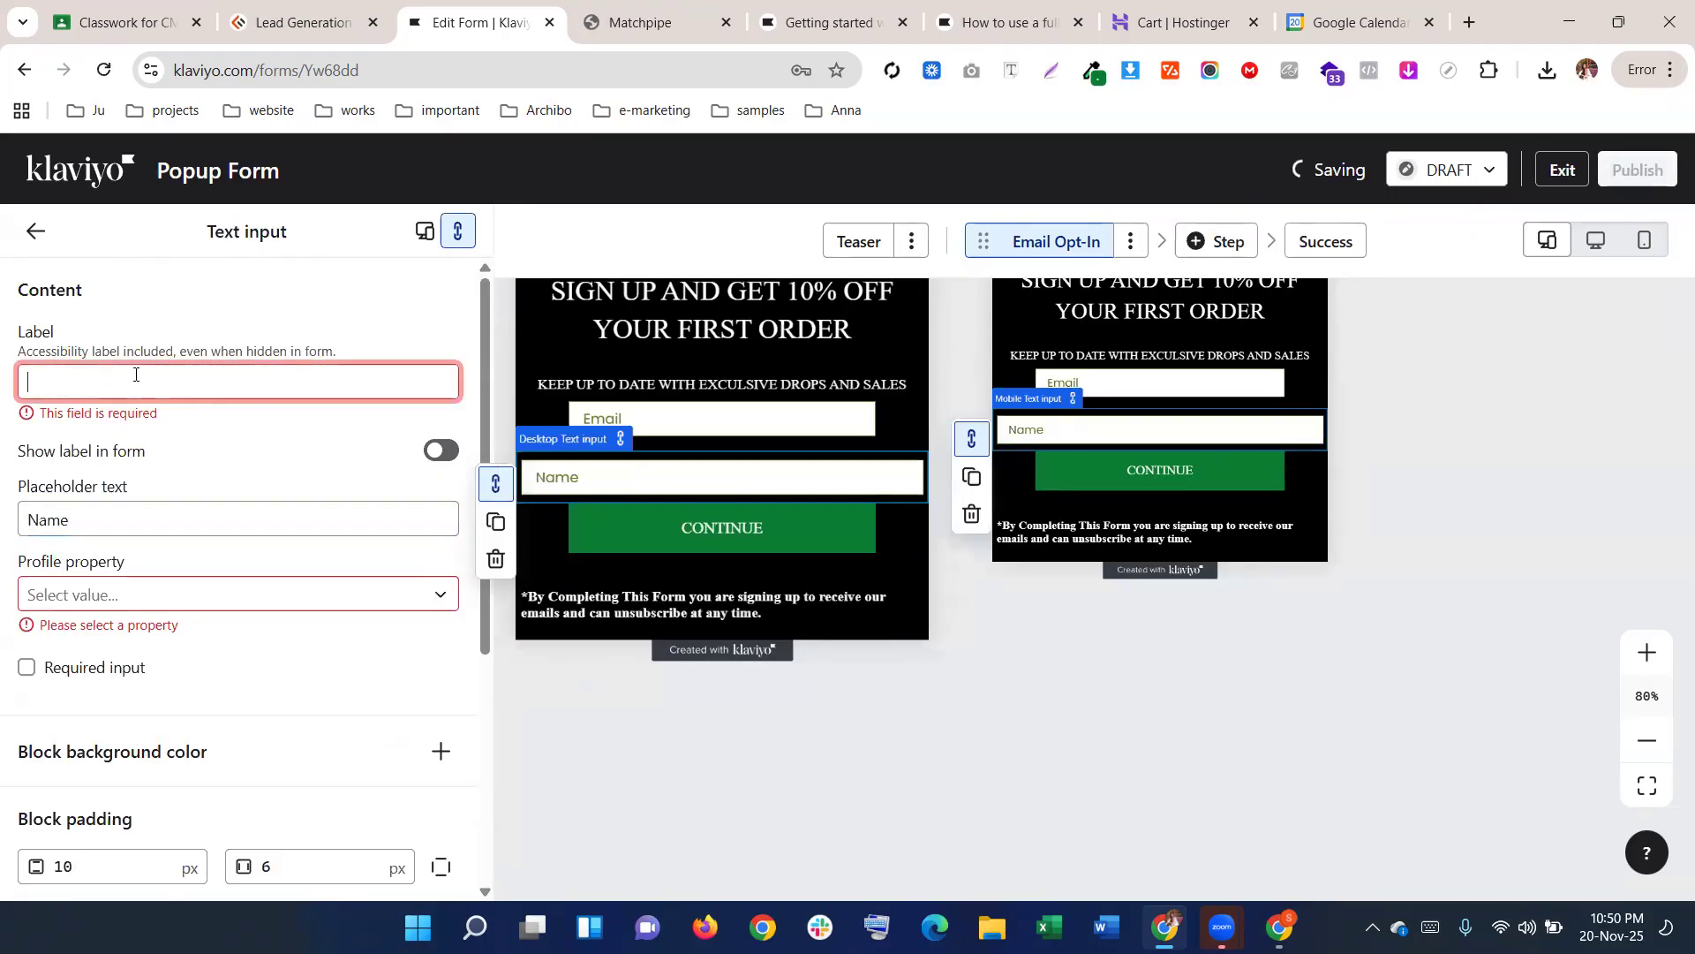
pyautogui.write('Name')
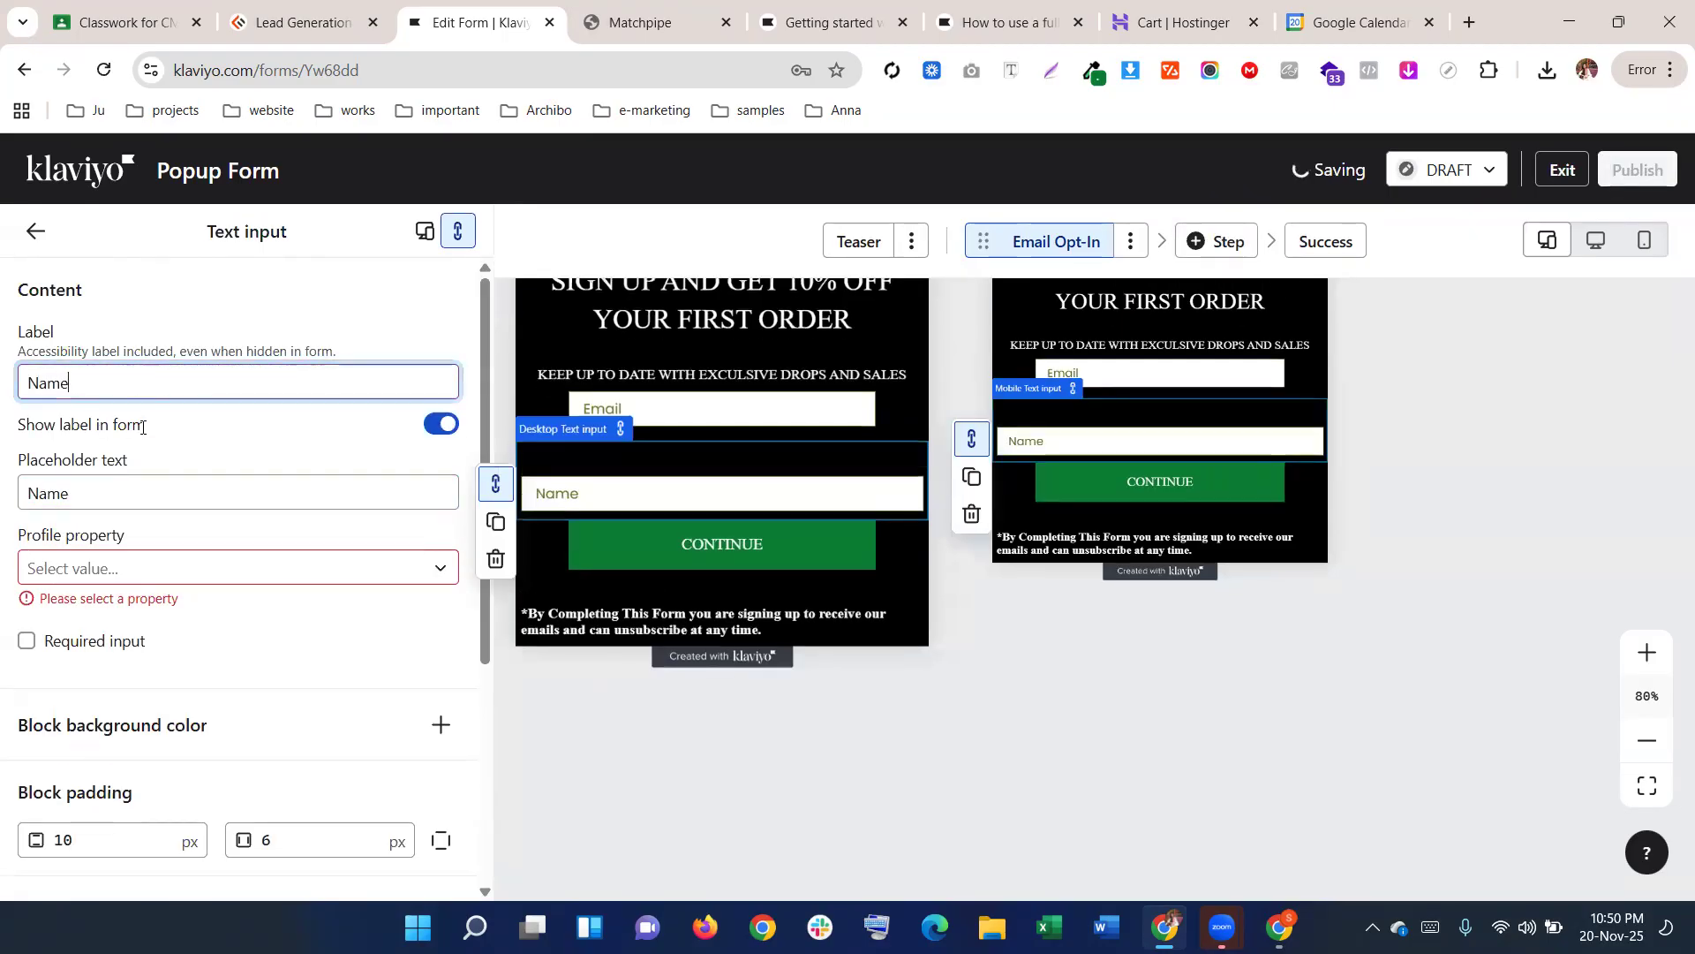
# Give the Name field 60 px horizontal and 10 px vertical block padding
pyautogui.scroll(-4, 183, 704)
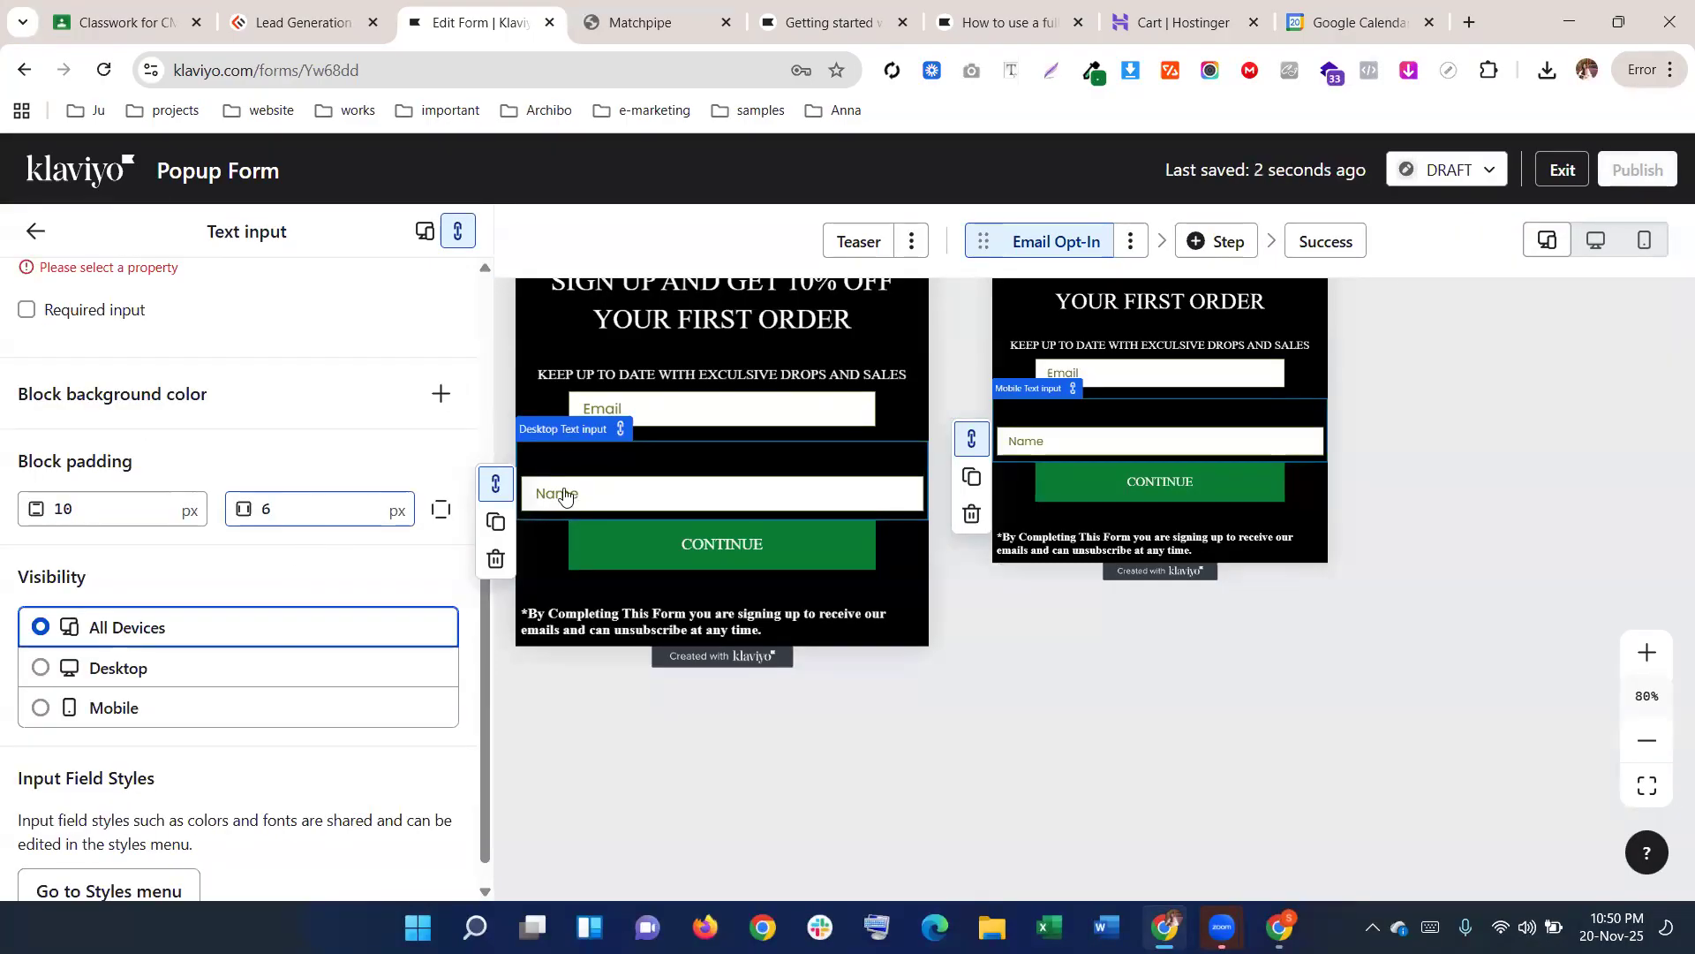
pyautogui.scroll(1, 295, 529)
pyautogui.click(247, 618)
pyautogui.write('60')
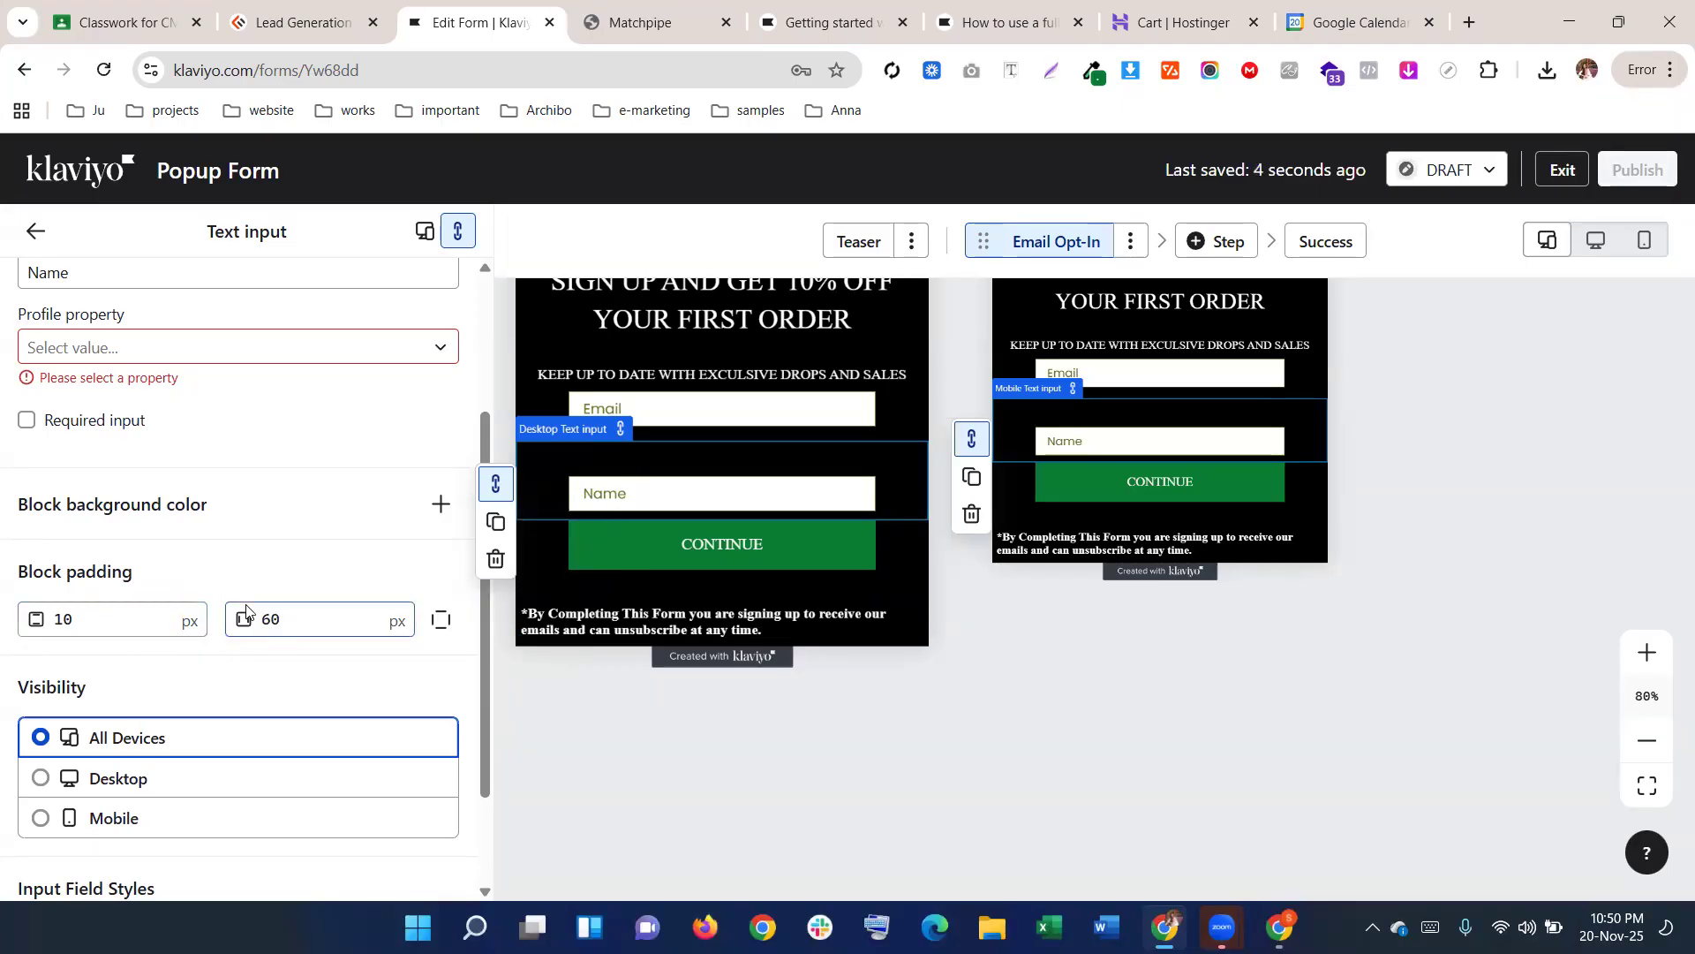
pyautogui.scroll(-2, 247, 610)
pyautogui.scroll(5, 249, 611)
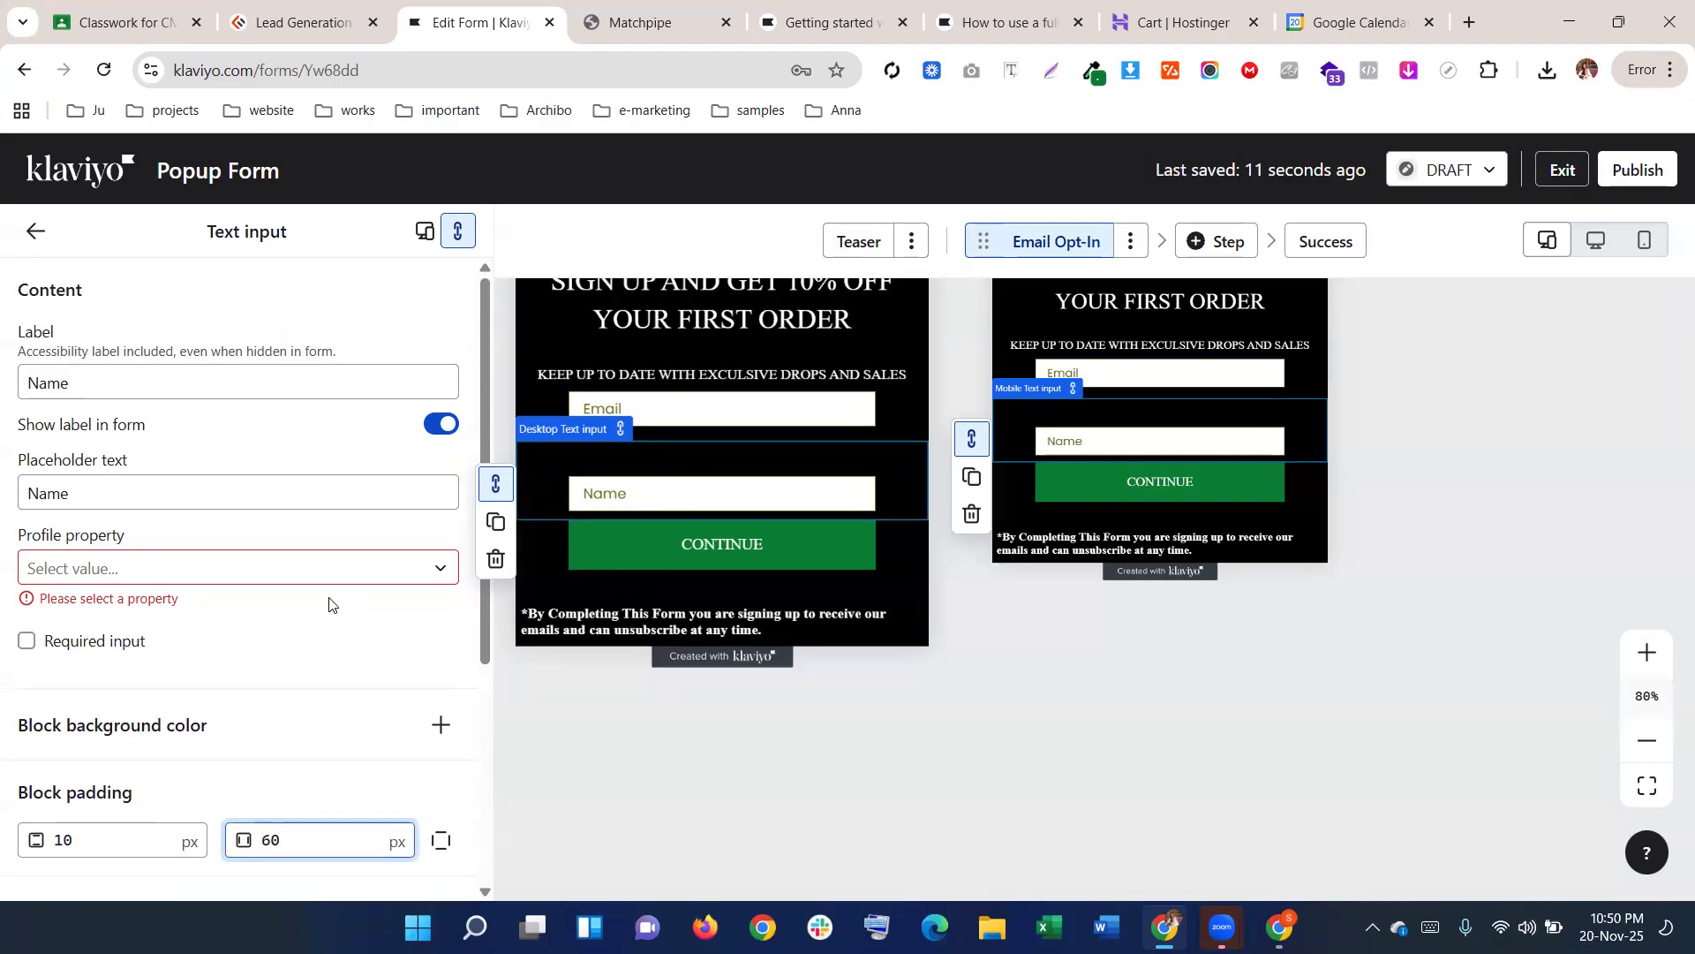
pyautogui.scroll(-4, 329, 604)
pyautogui.scroll(2, 265, 619)
pyautogui.doubleClick(135, 699)
pyautogui.write('0')
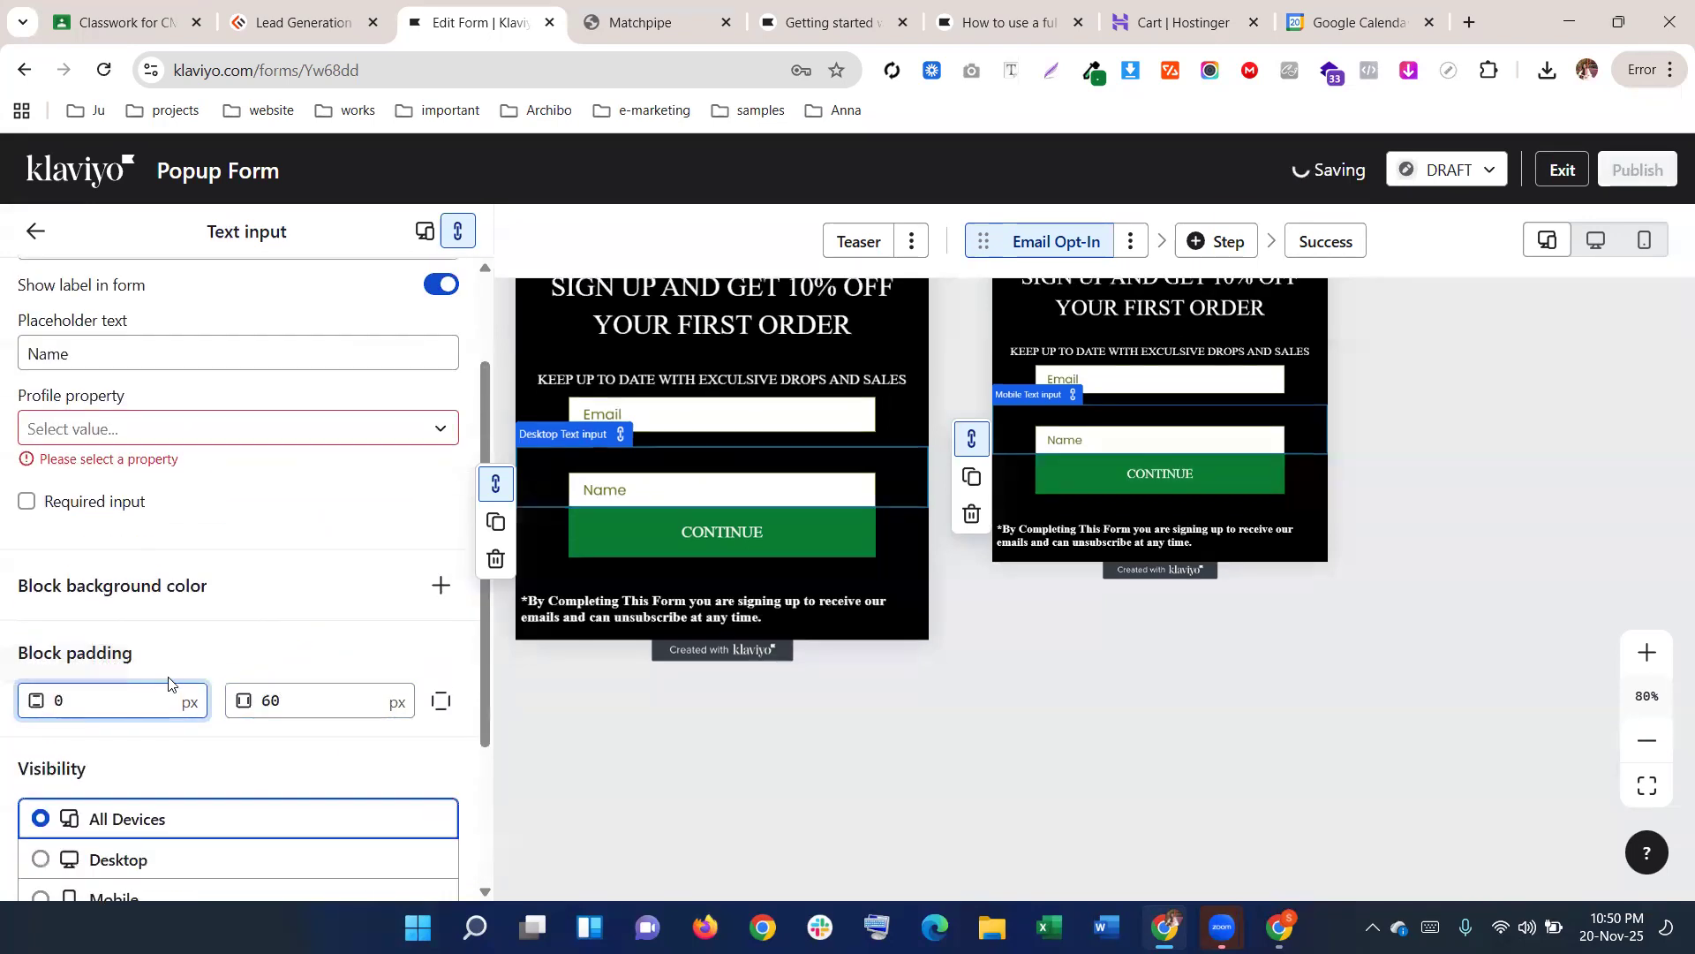
pyautogui.press('BackSpace')
pyautogui.write('10')
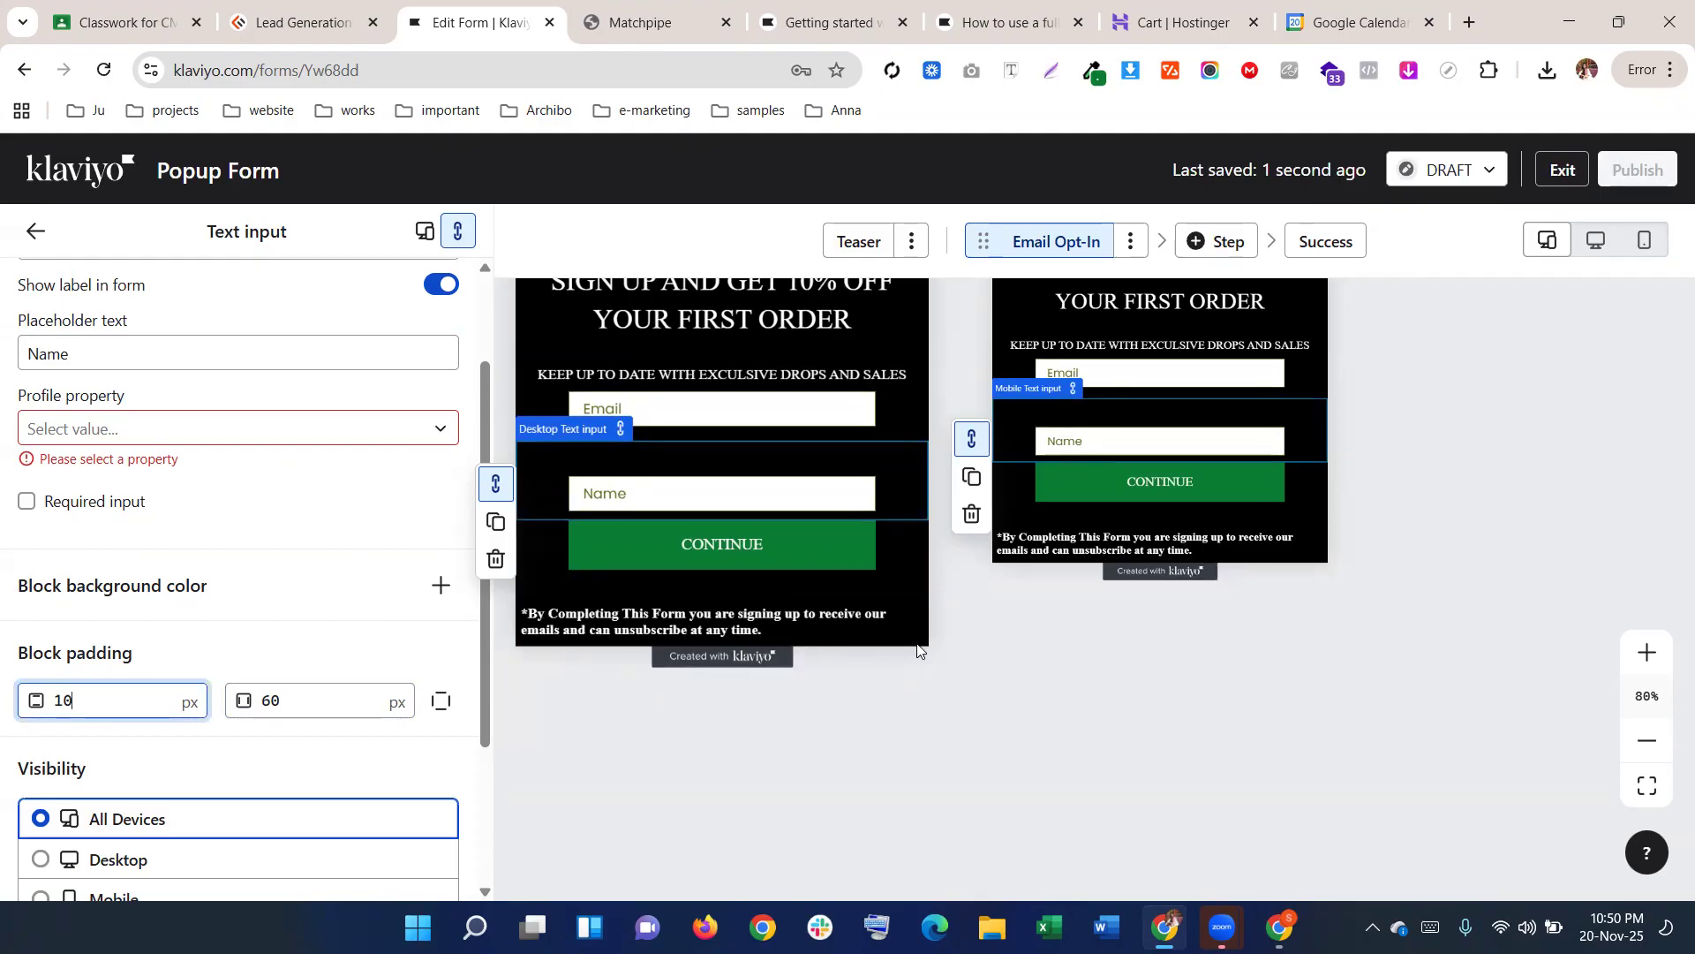
pyautogui.scroll(1, 346, 590)
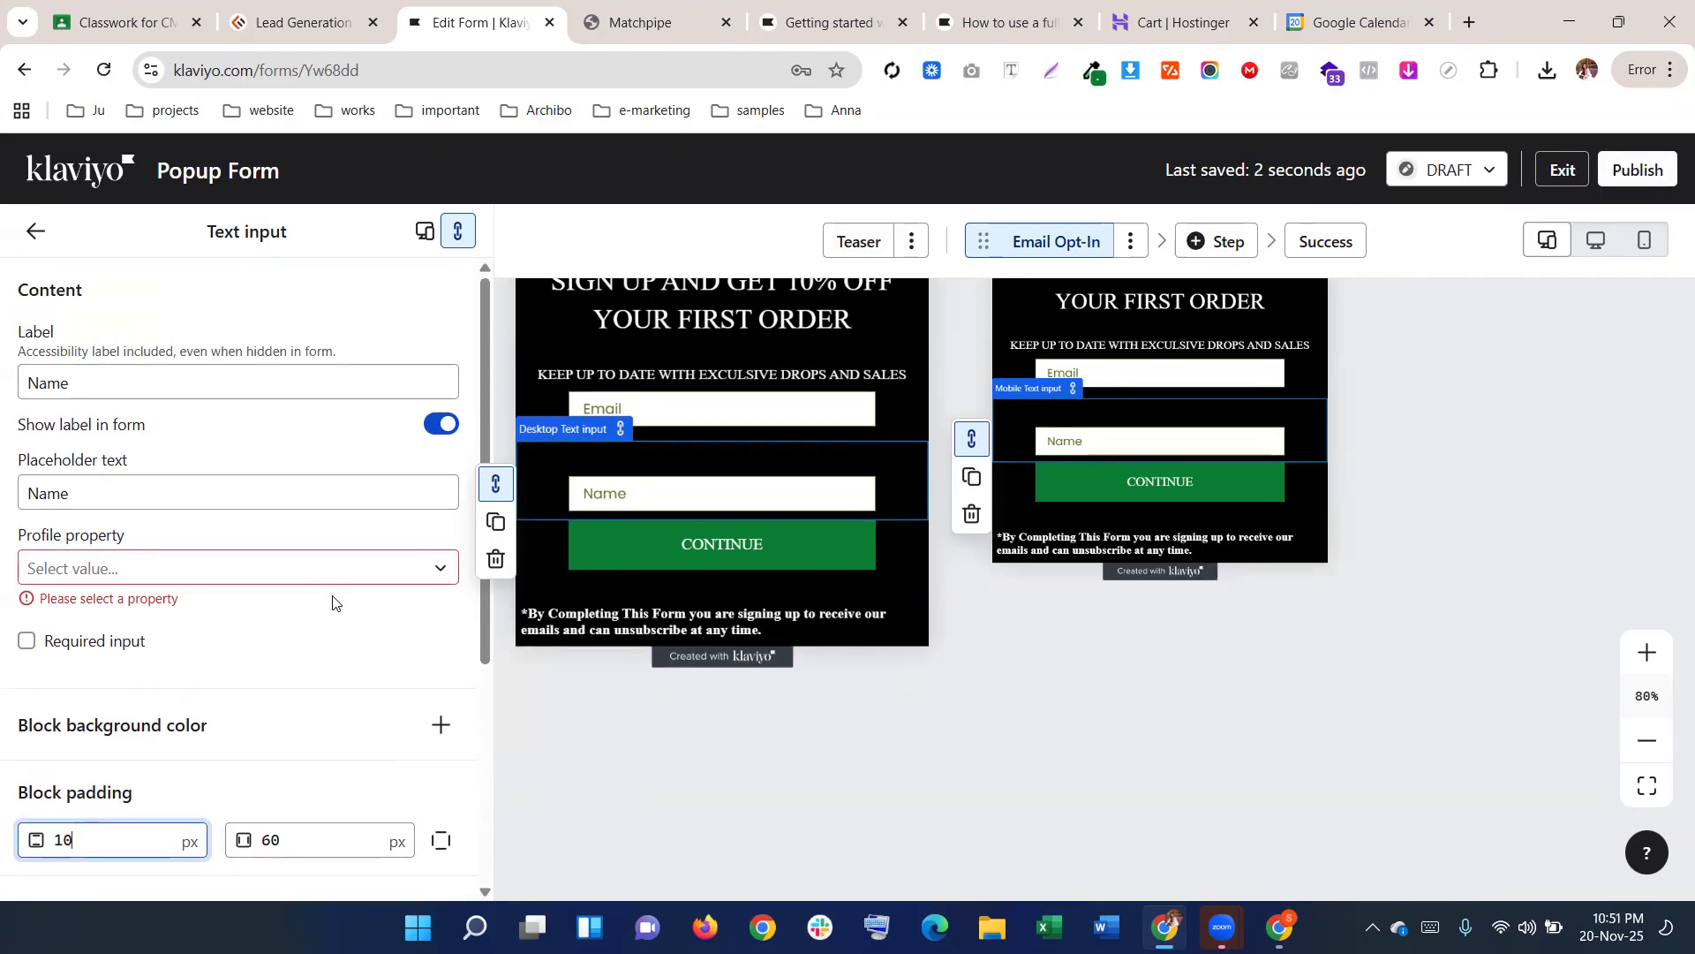
# Map the Name field to the First Name profile property
pyautogui.click(333, 572)
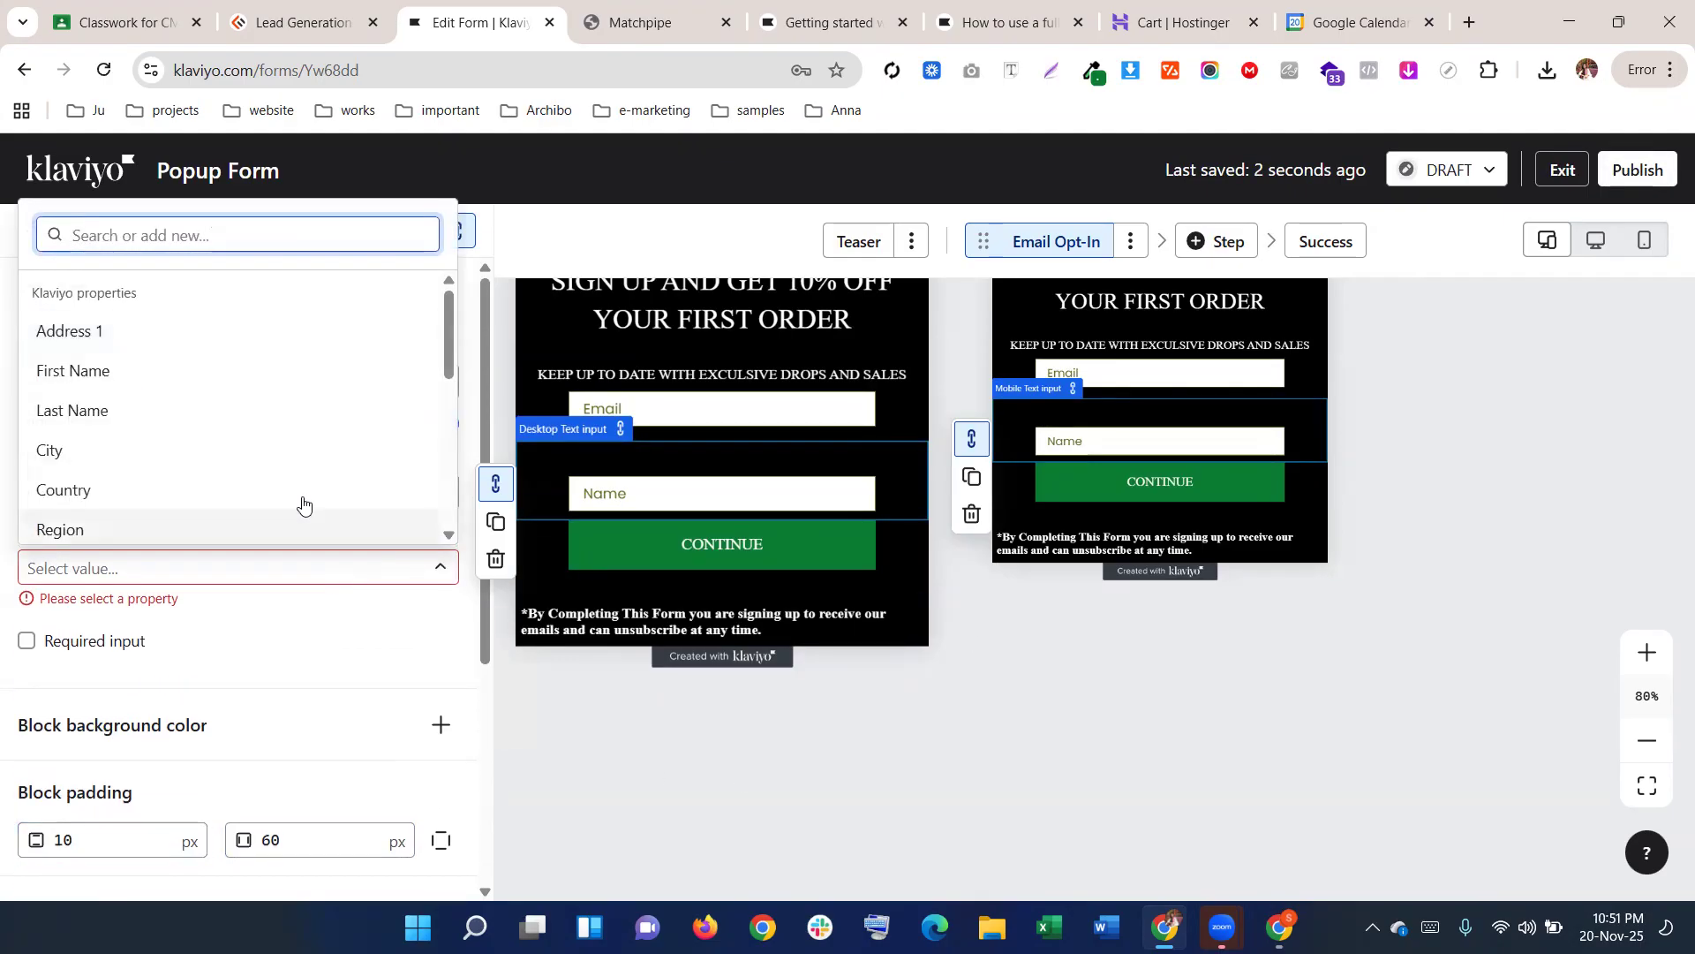
pyautogui.click(79, 371)
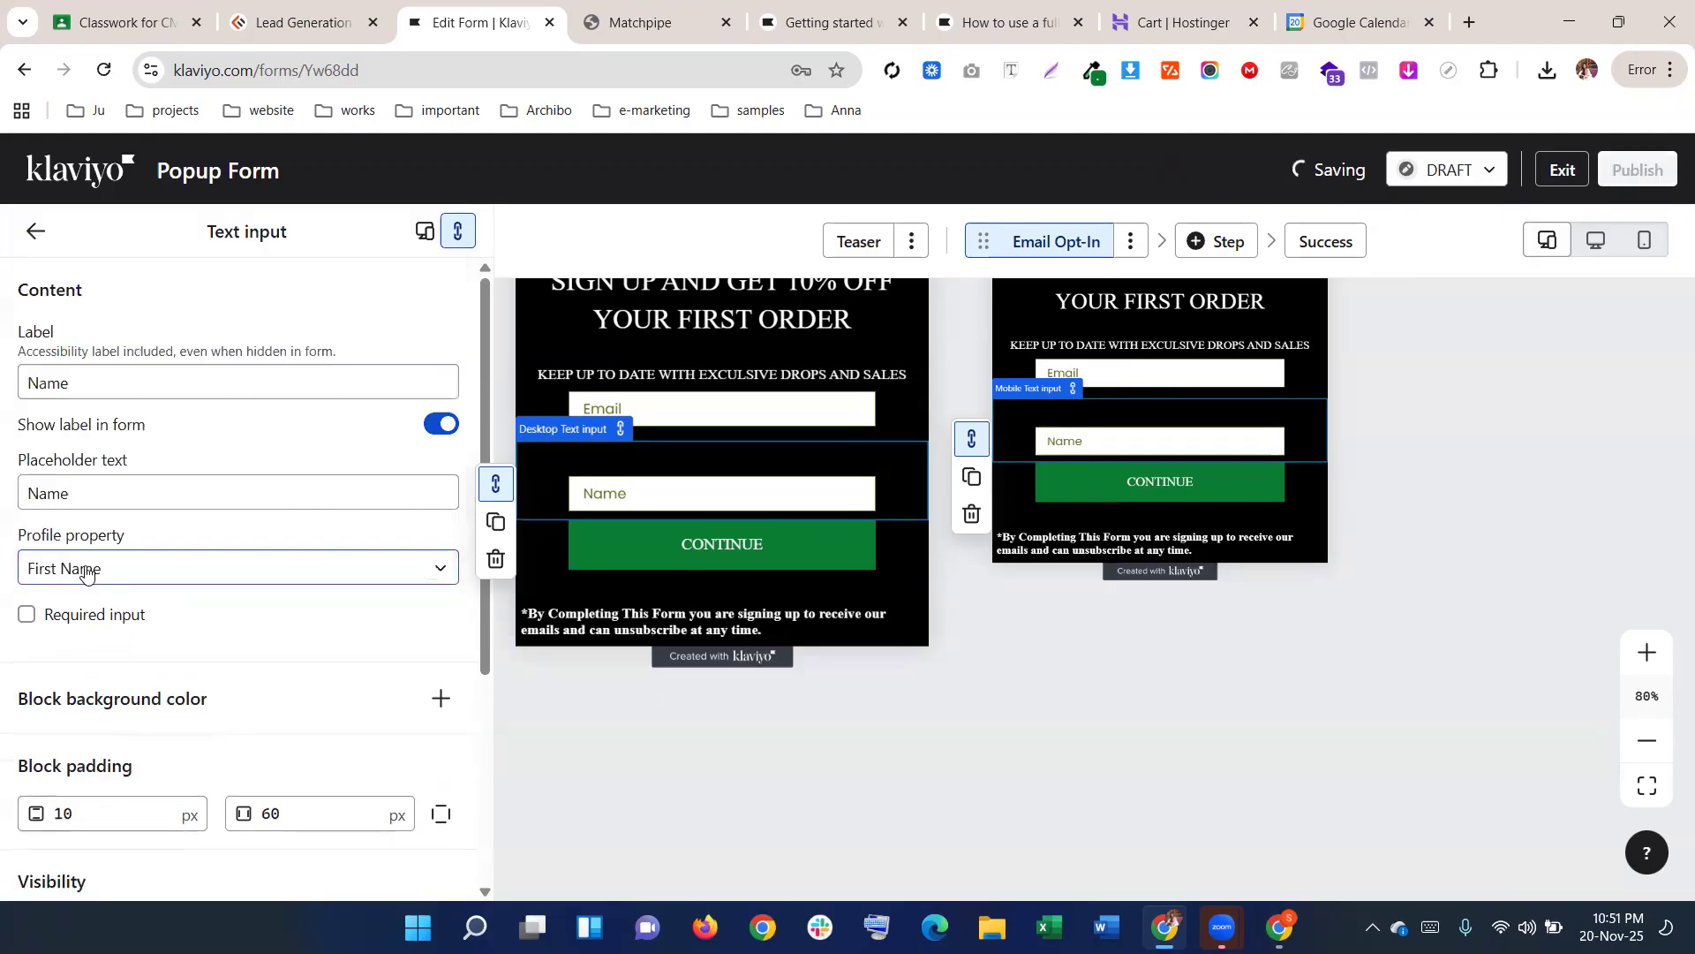
pyautogui.click(85, 572)
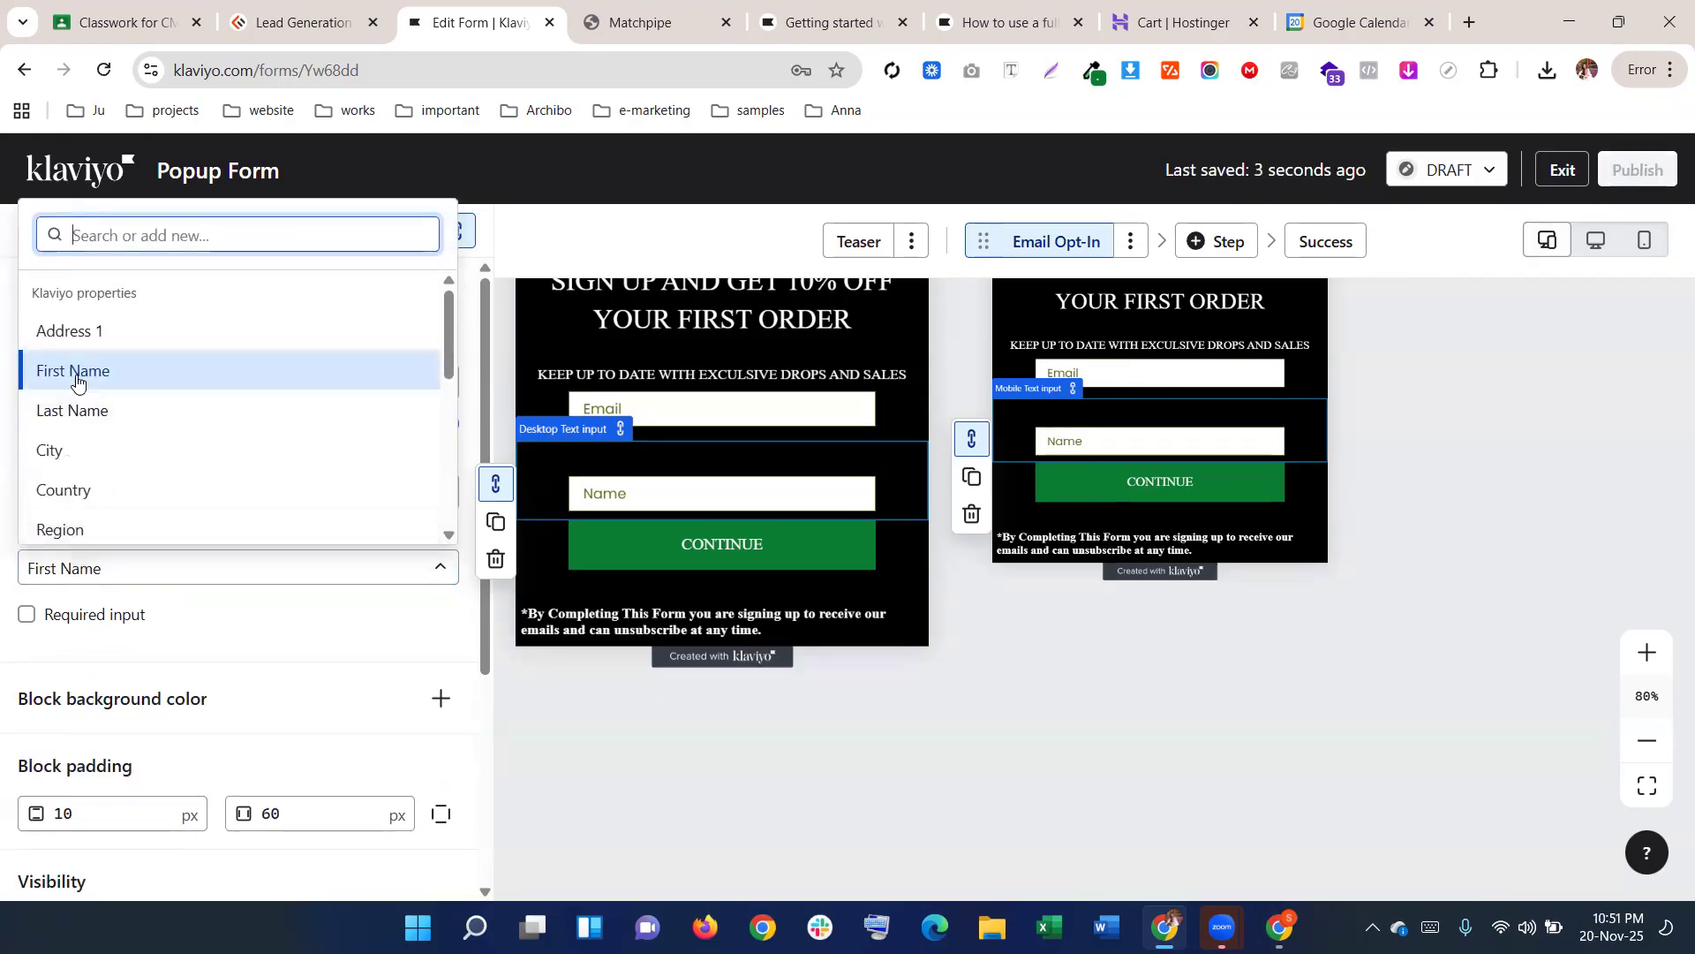
pyautogui.click(133, 584)
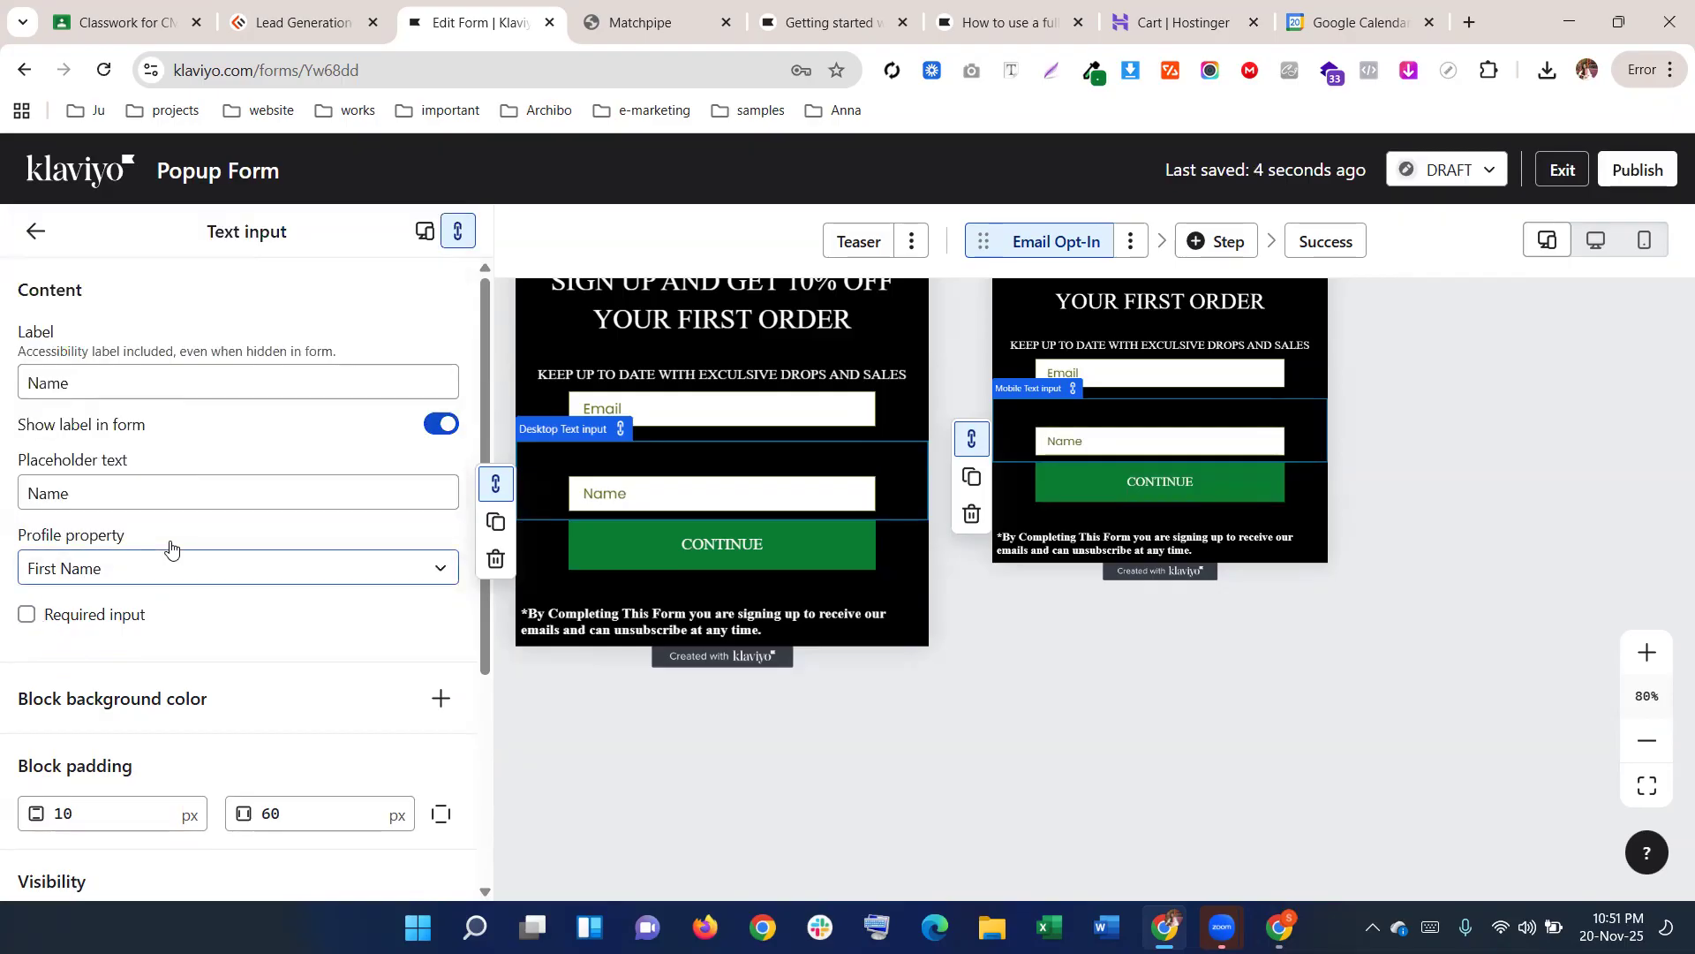
# Compare the Name field's block padding with the Email field's padding
pyautogui.scroll(-4, 171, 547)
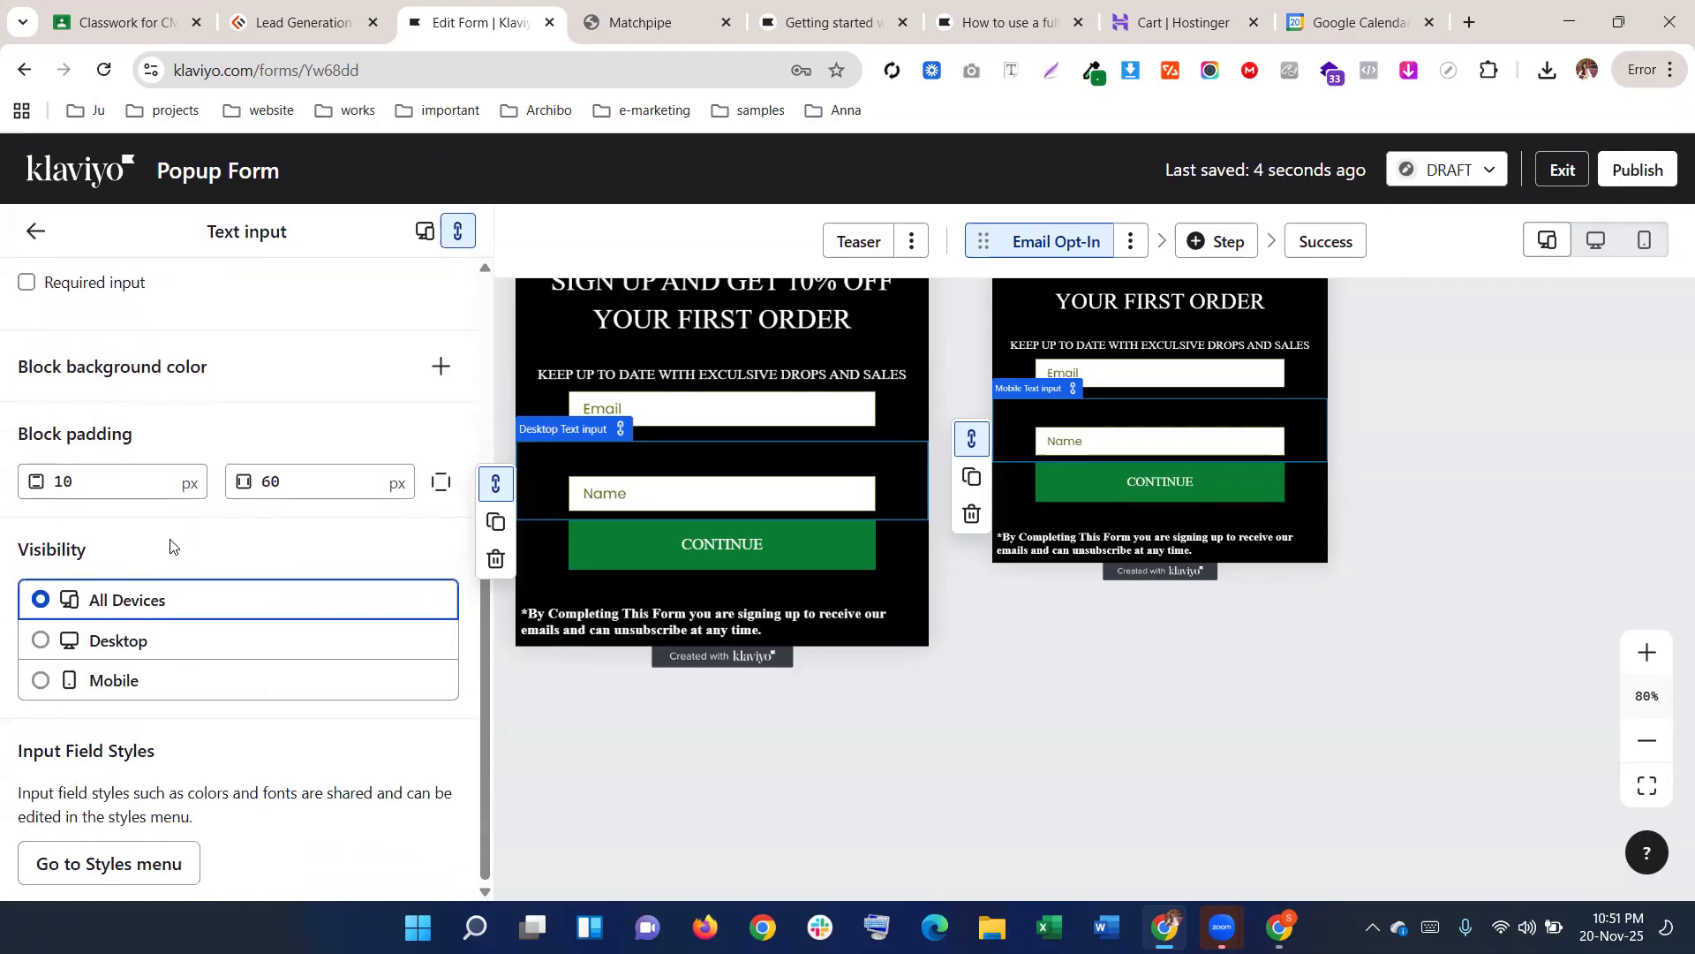
pyautogui.click(738, 492)
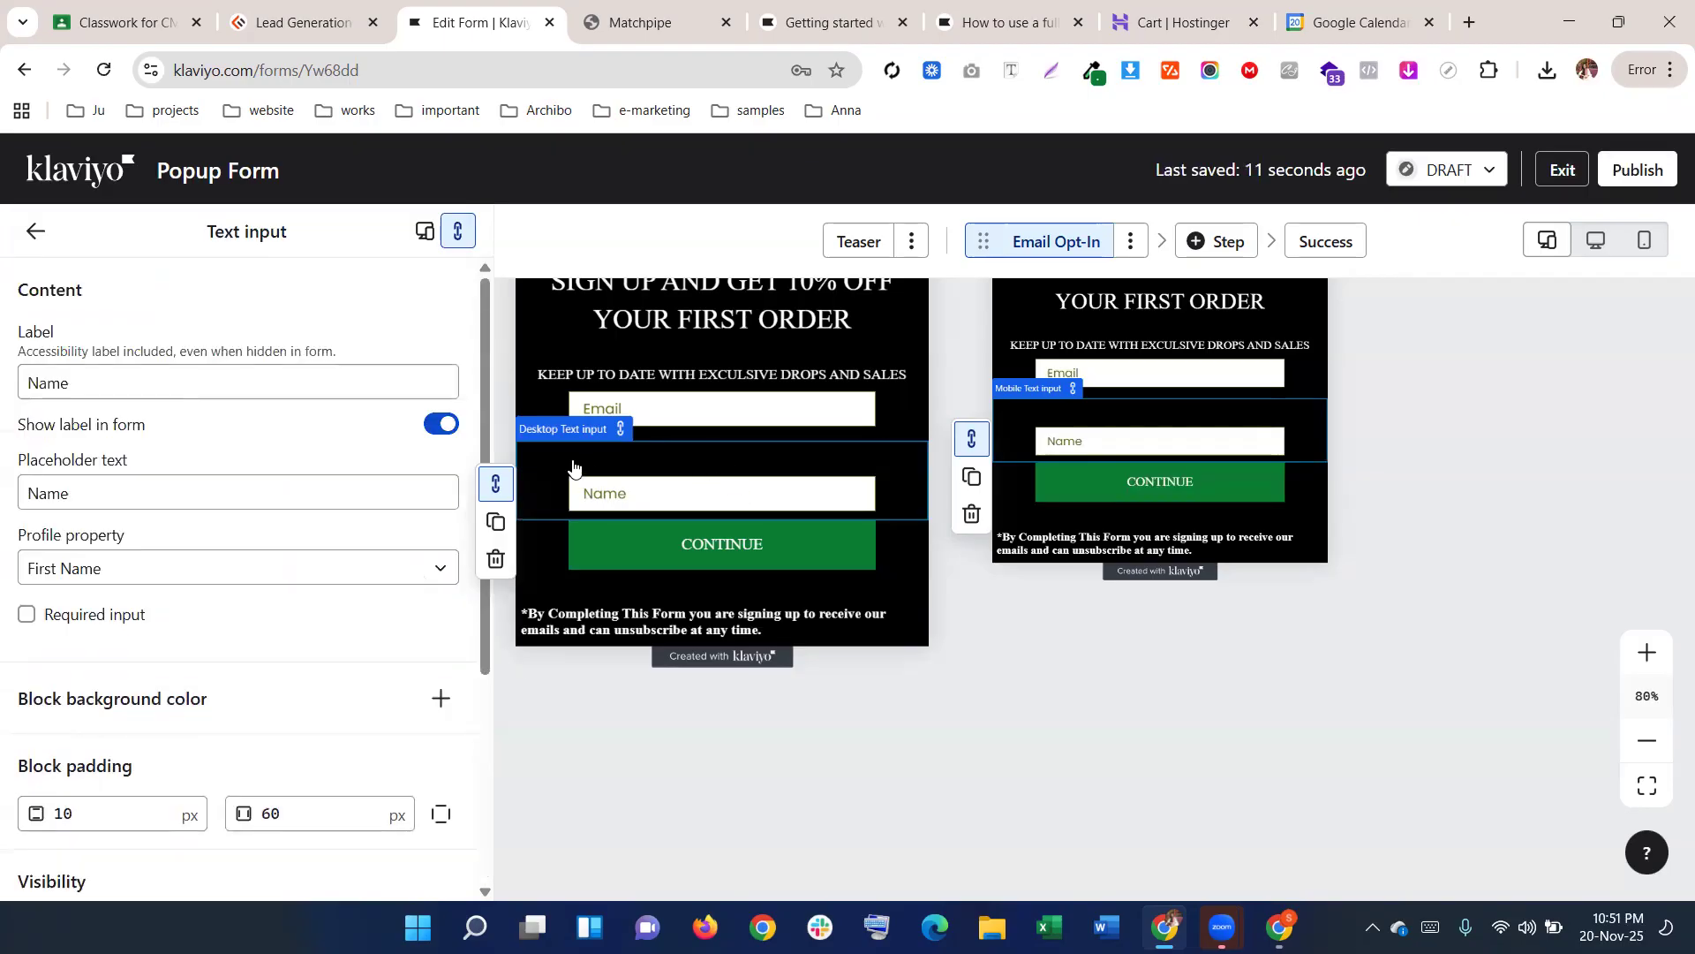
pyautogui.click(594, 421)
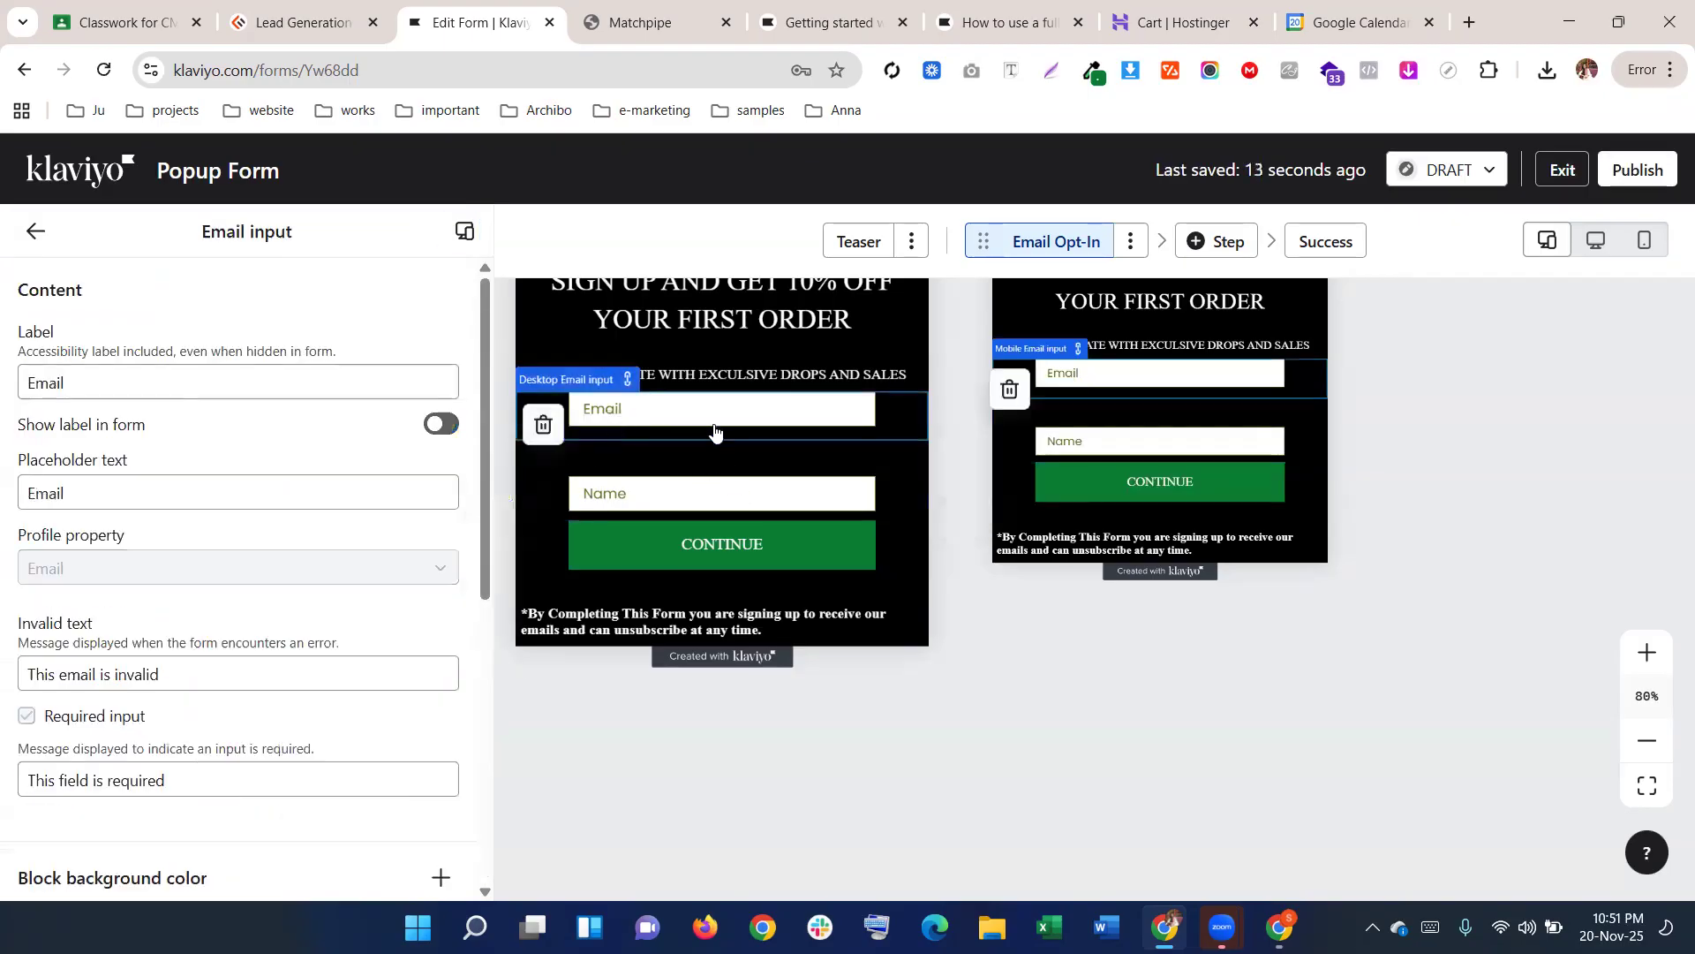
pyautogui.scroll(-5, 247, 618)
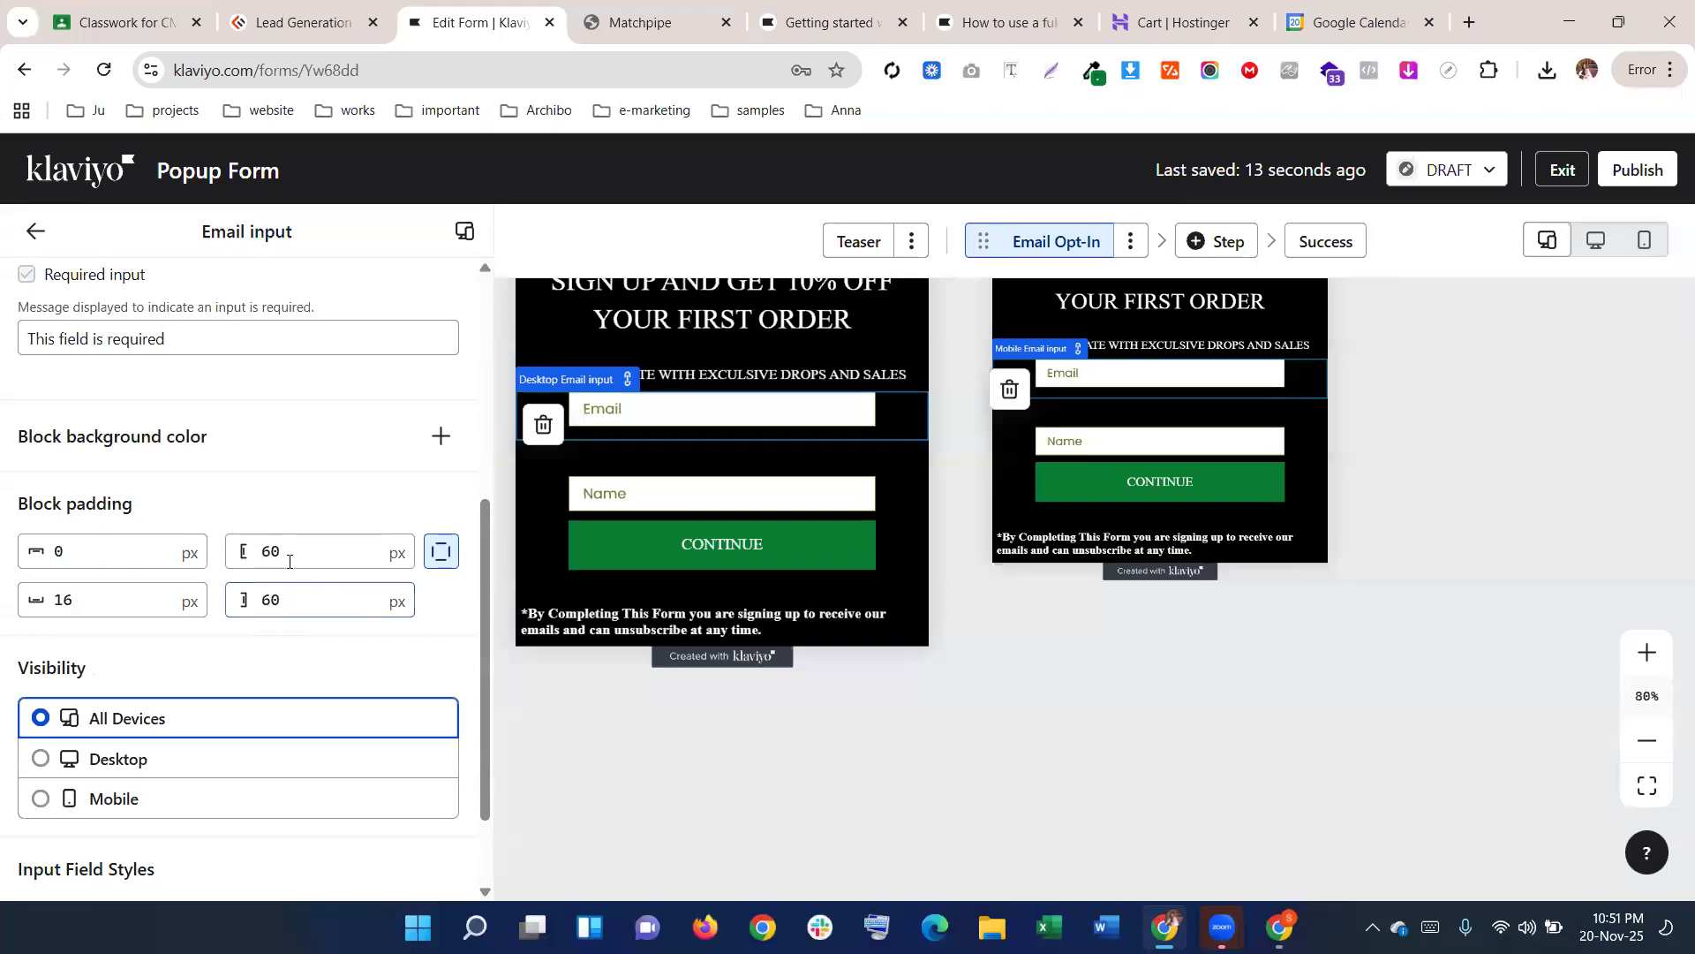
pyautogui.moveTo(103, 552); pyautogui.dragTo(2, 558)
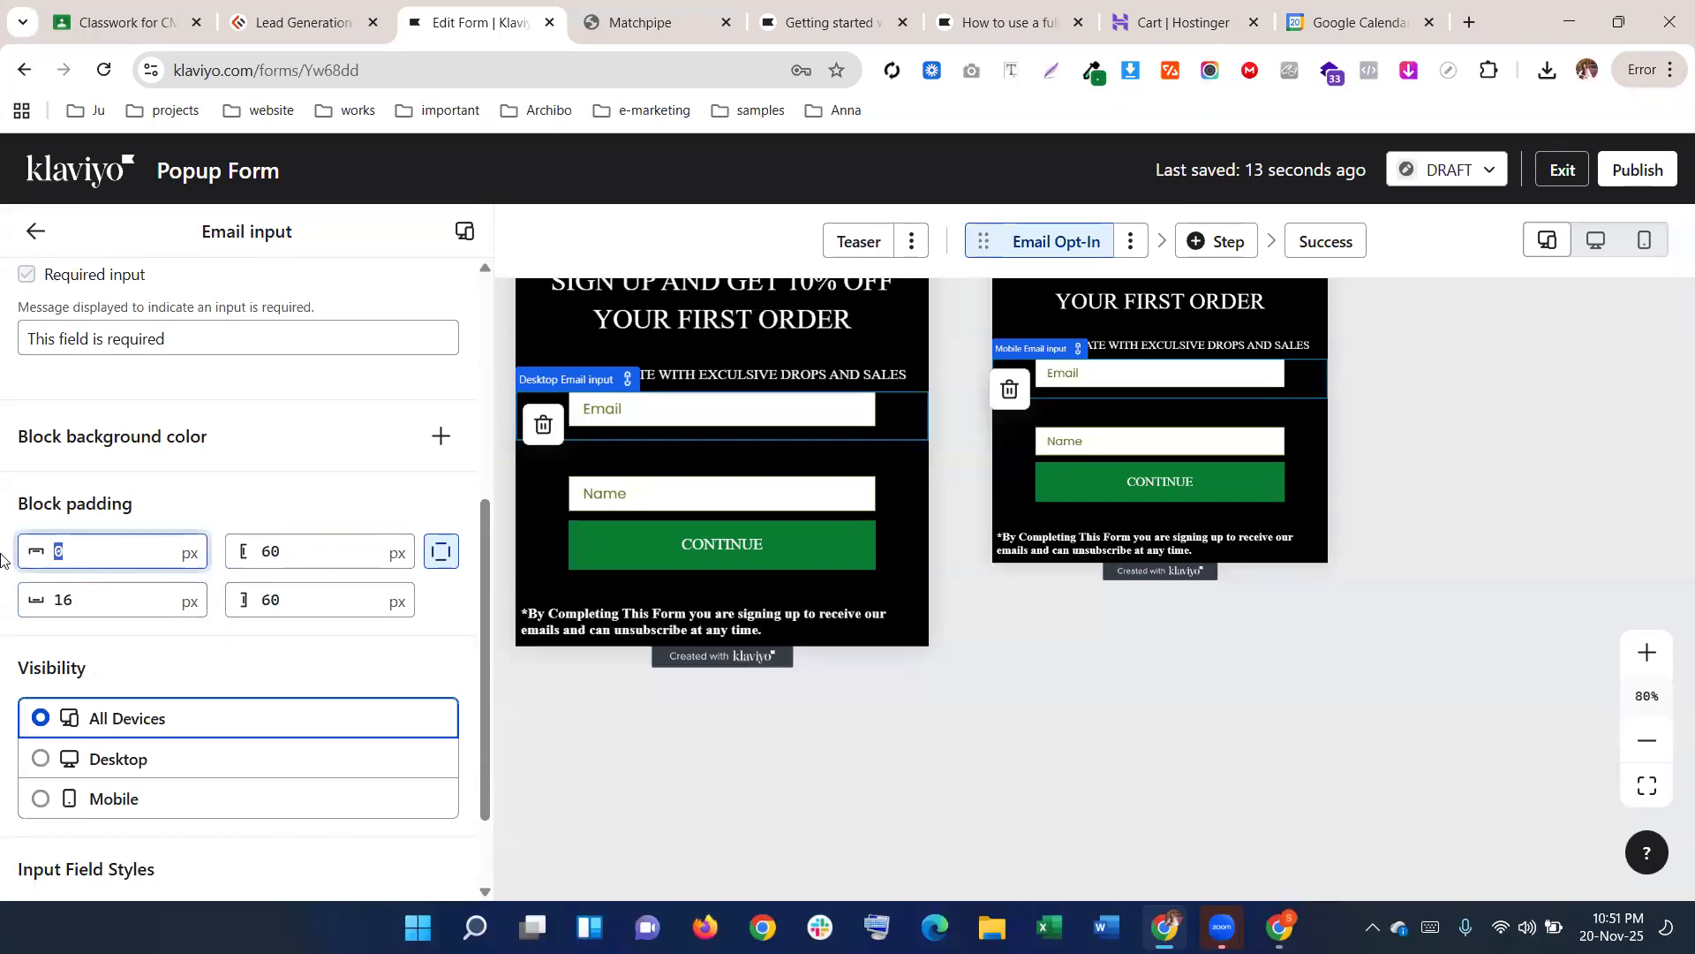
pyautogui.scroll(-2, 169, 544)
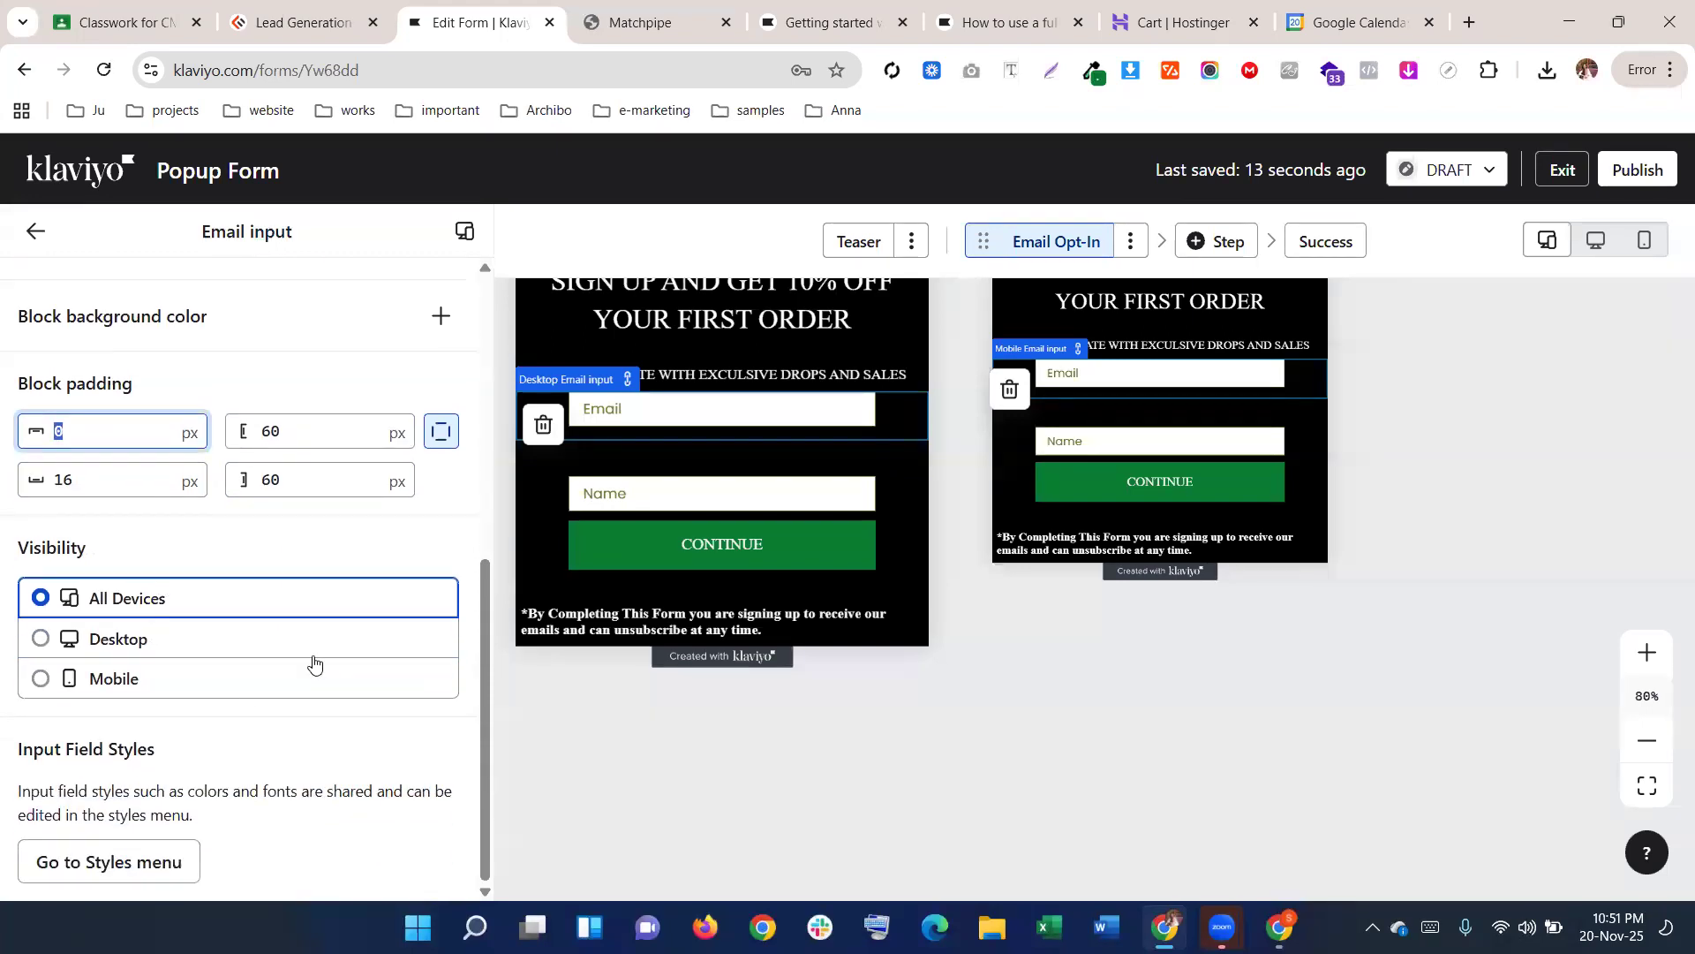
pyautogui.scroll(2, 847, 543)
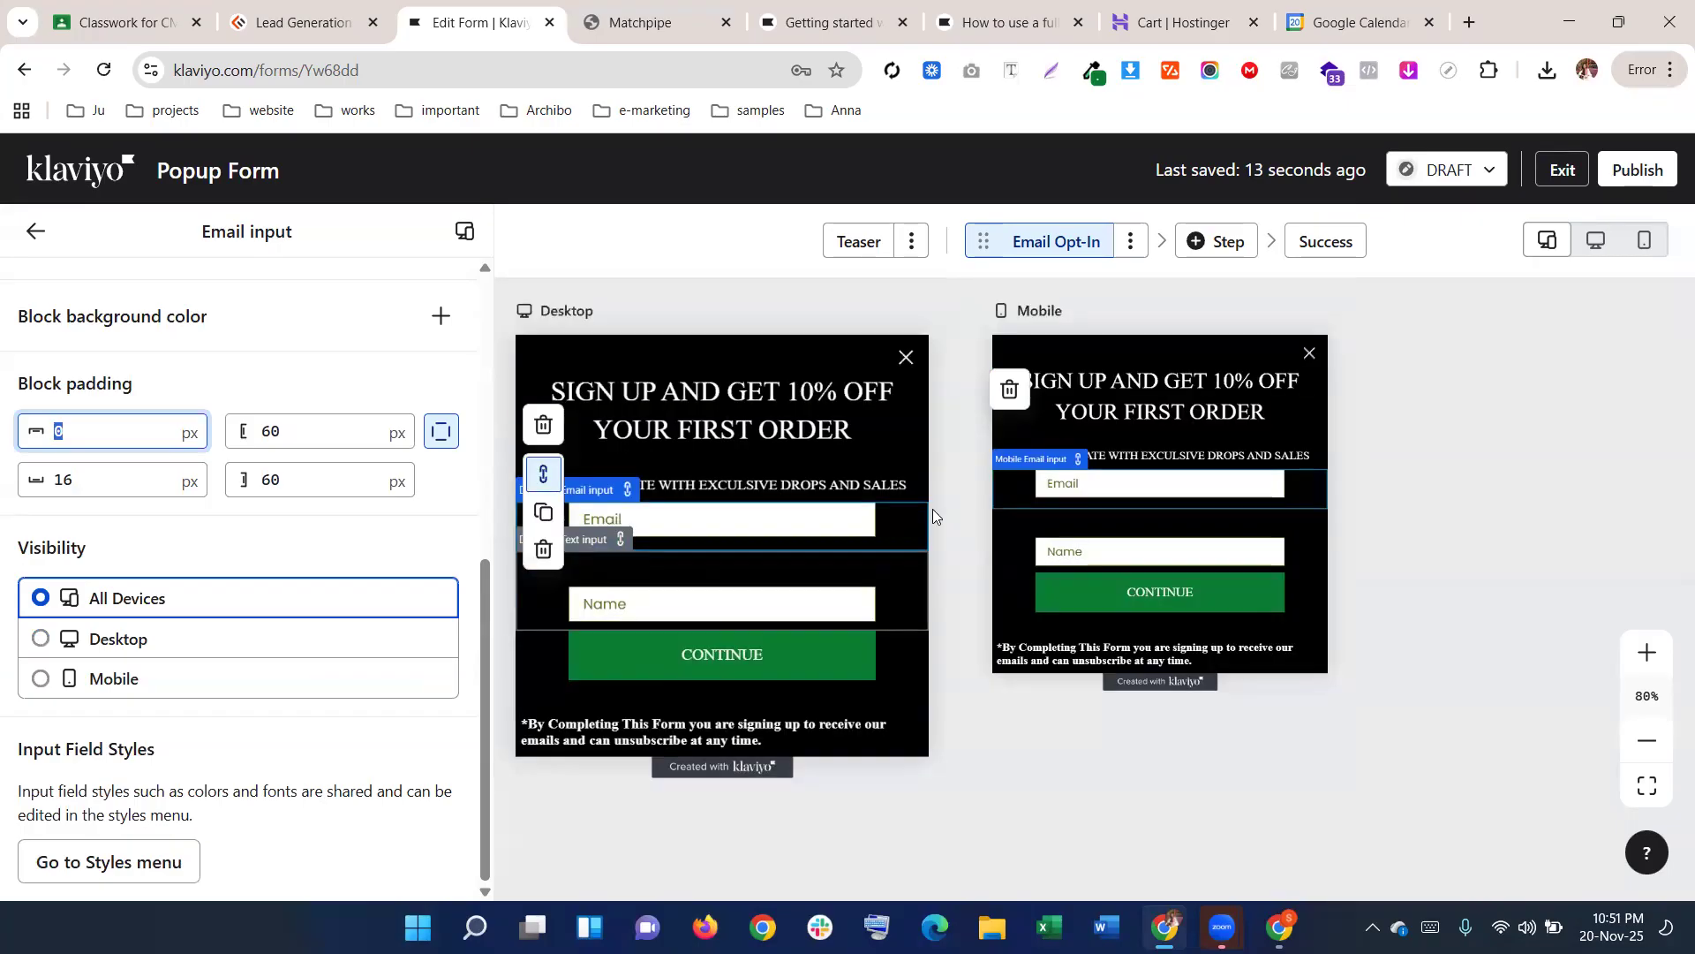
pyautogui.click(693, 578)
pyautogui.scroll(3, 341, 595)
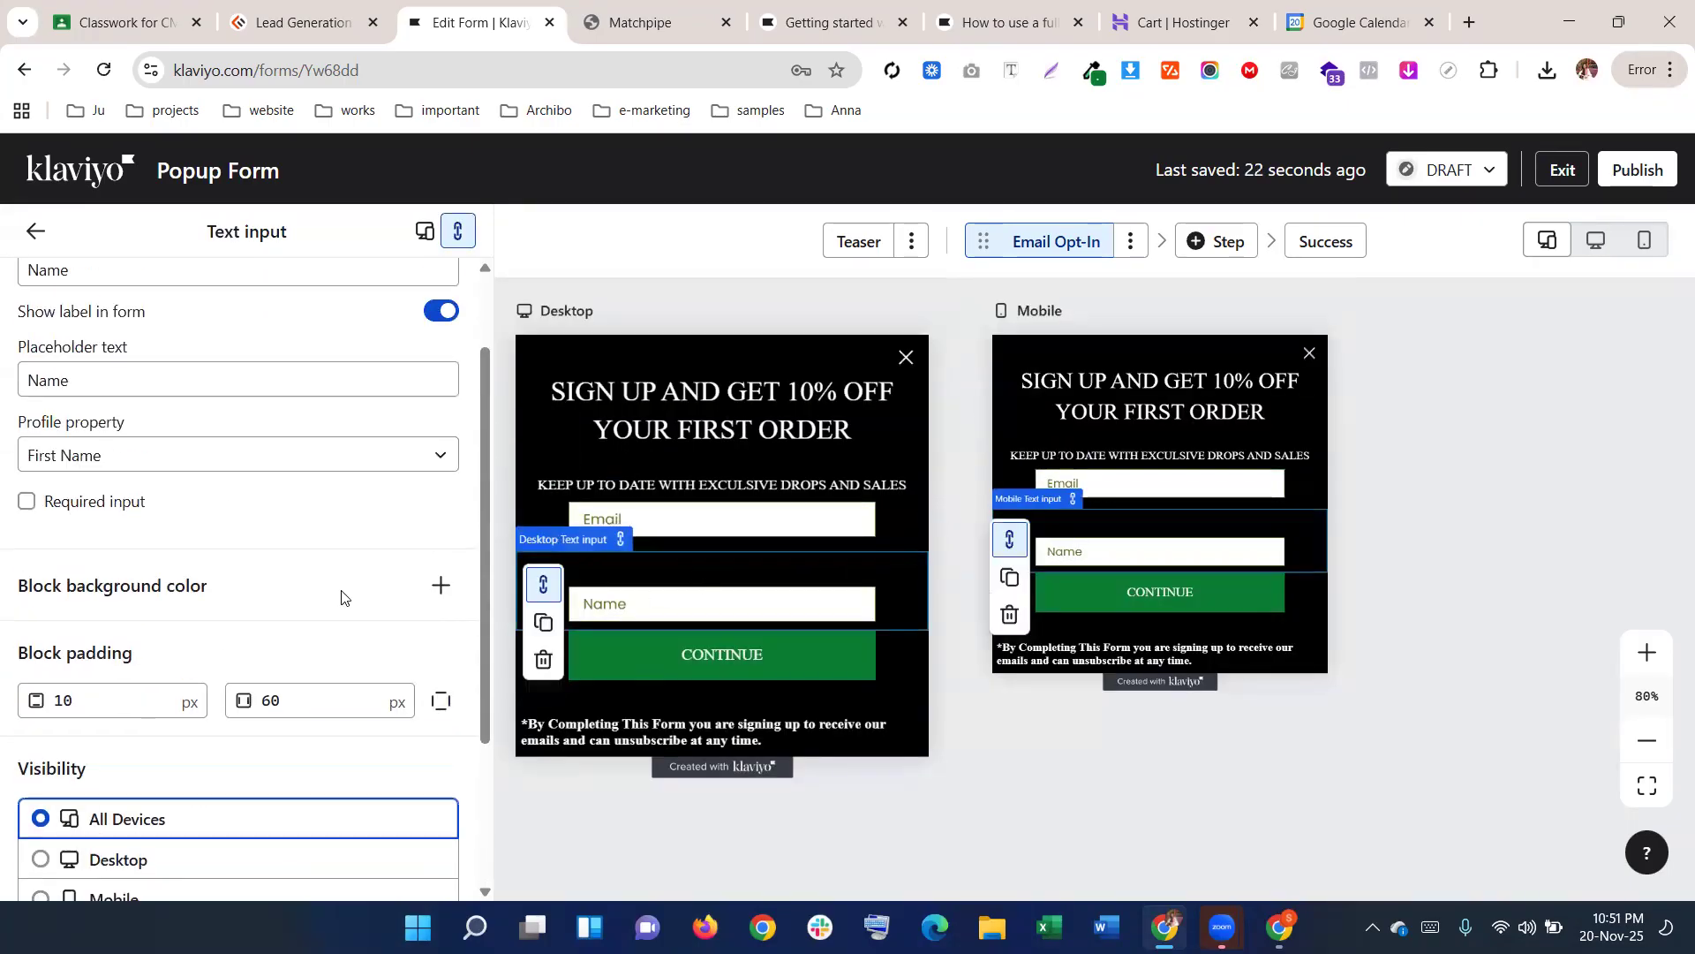
# Add and then remove a background colour on the Name block, then reselect the Name input
pyautogui.click(441, 583)
pyautogui.click(446, 589)
pyautogui.scroll(2, 383, 601)
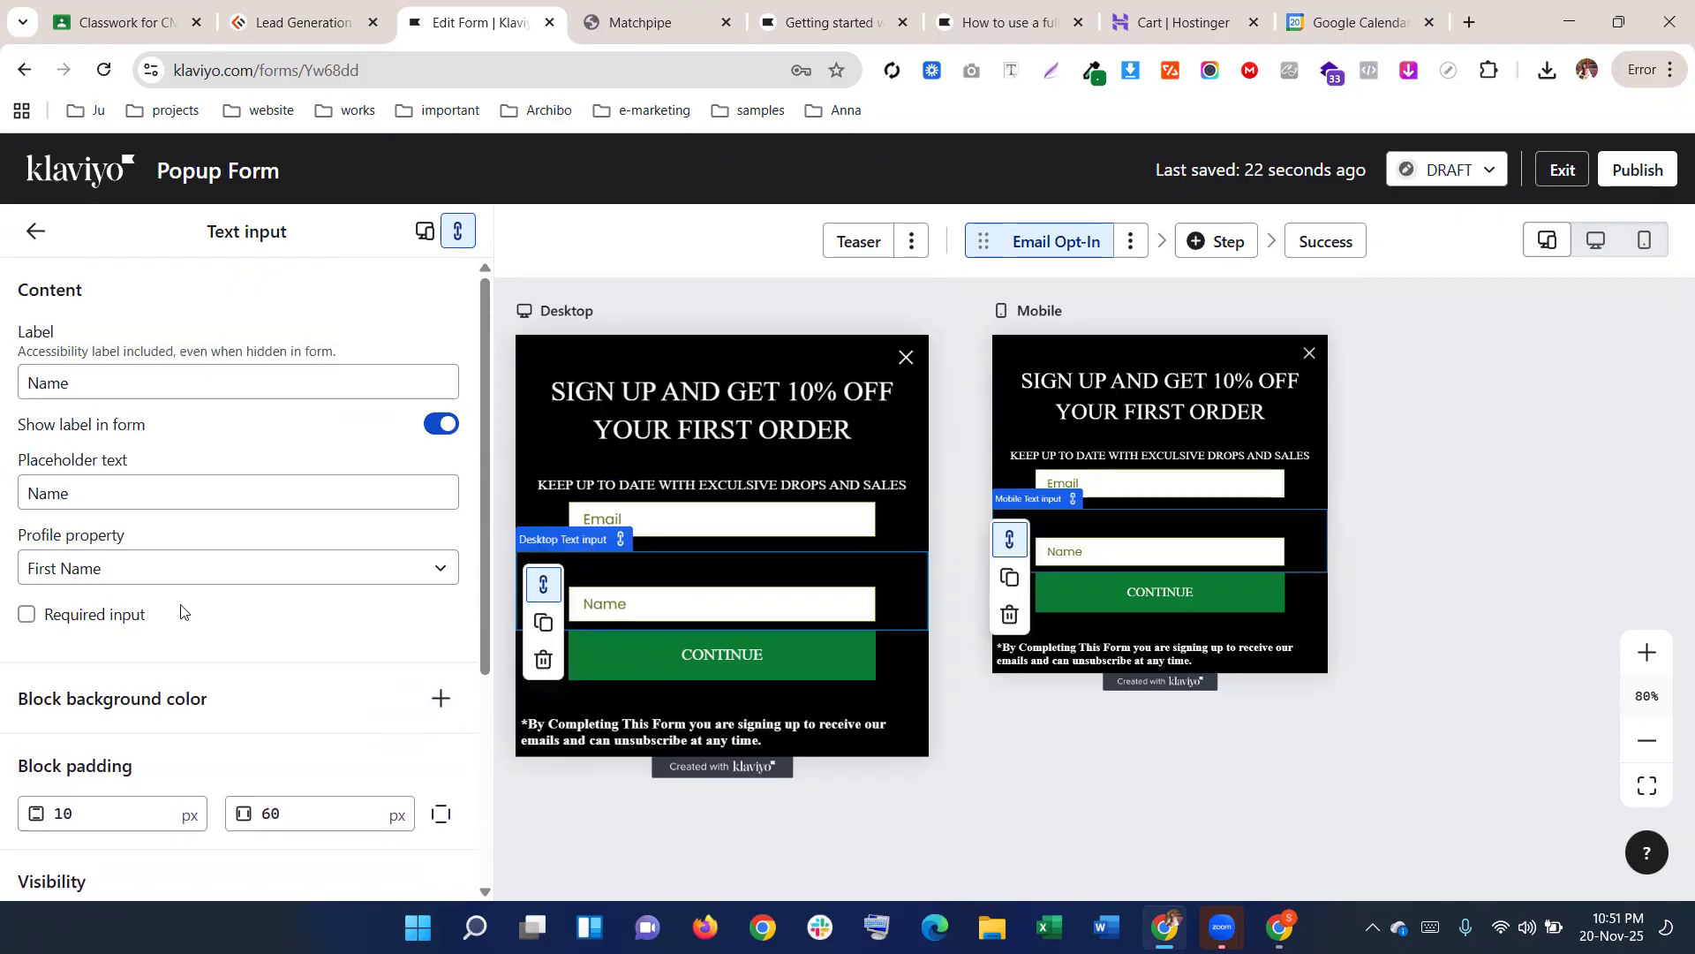
pyautogui.click(37, 232)
pyautogui.click(669, 574)
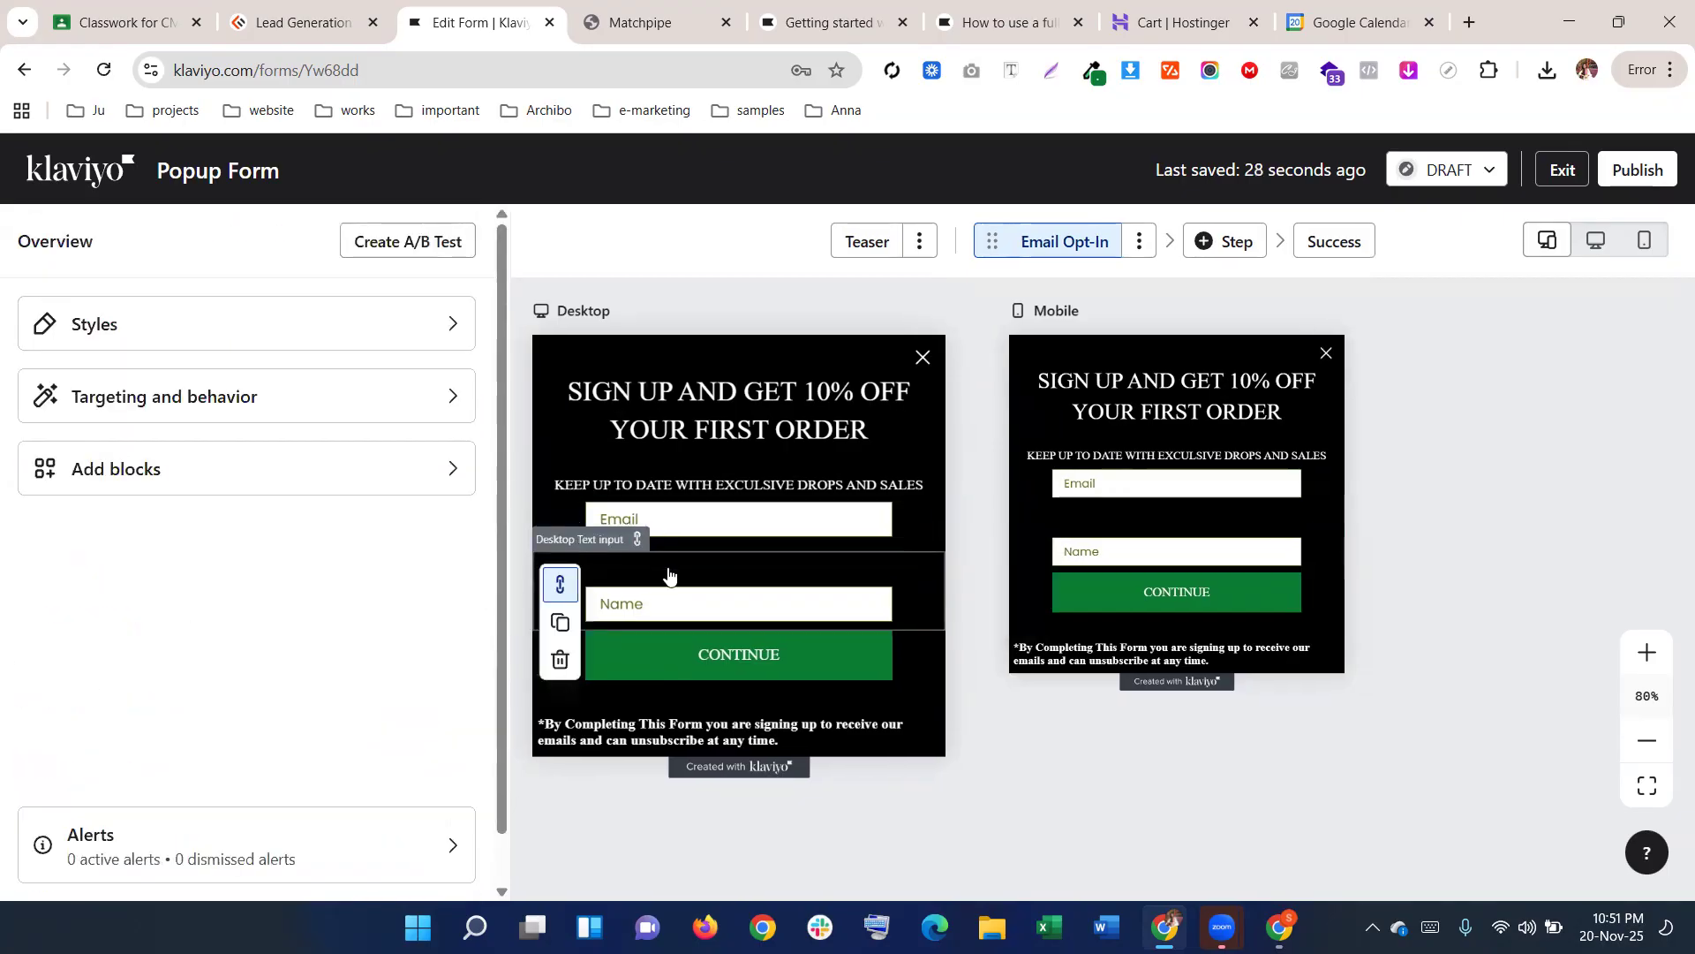
pyautogui.scroll(-4, 203, 620)
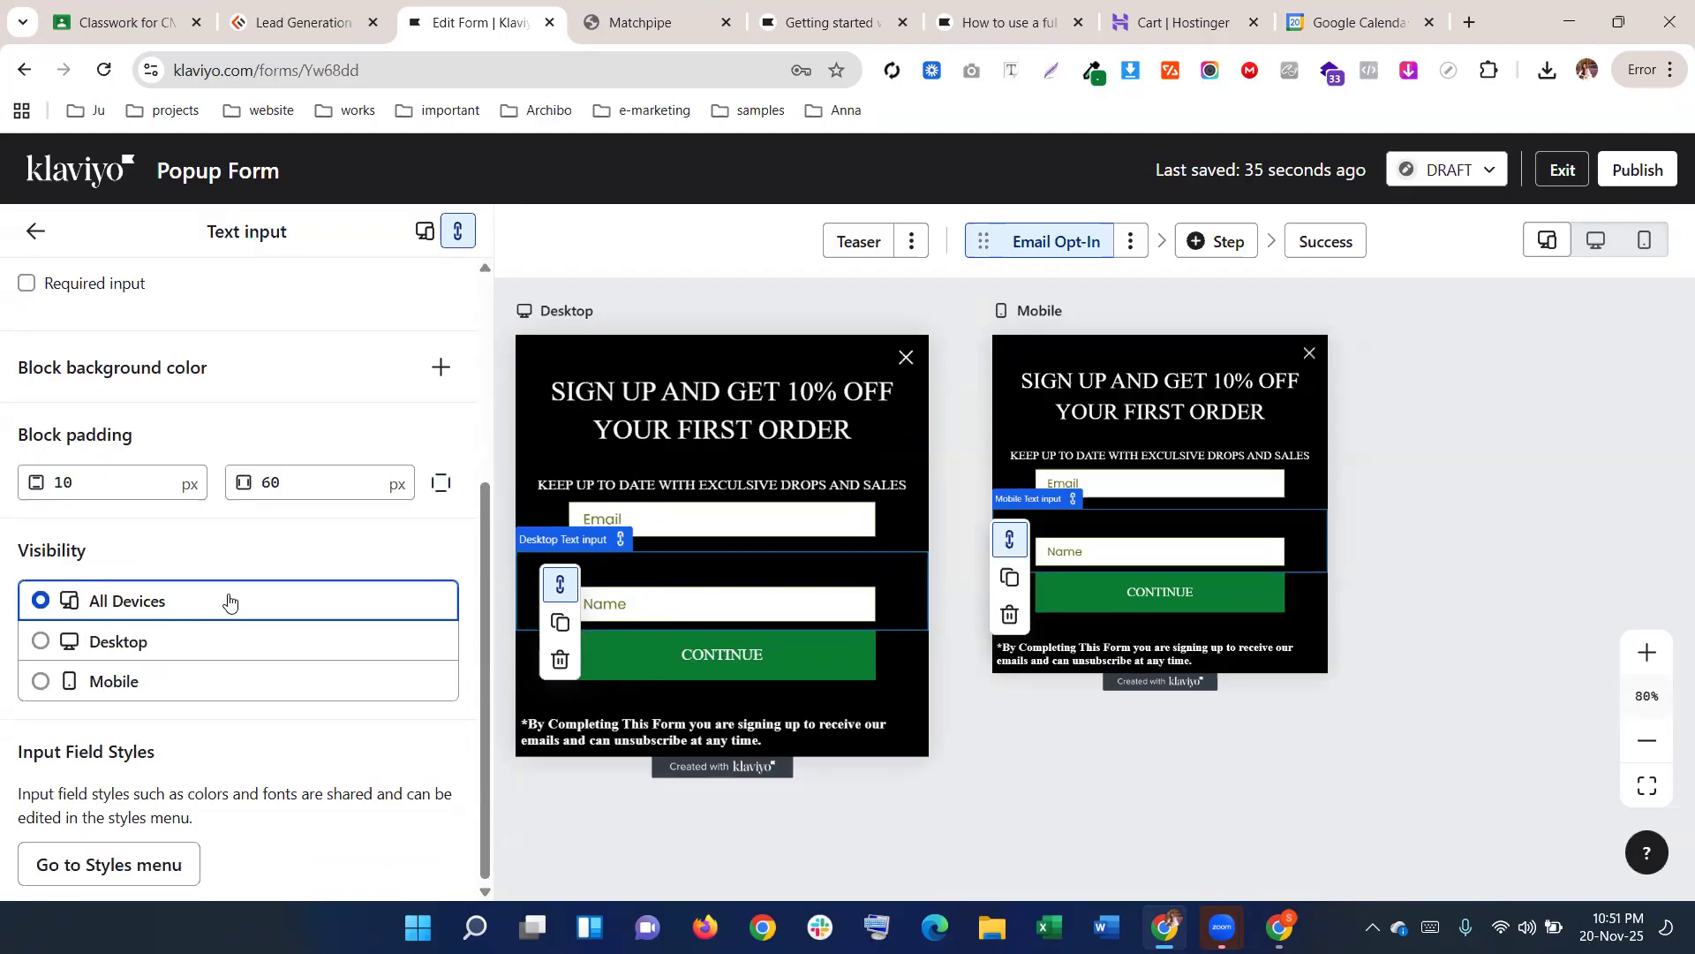
pyautogui.scroll(4, 229, 601)
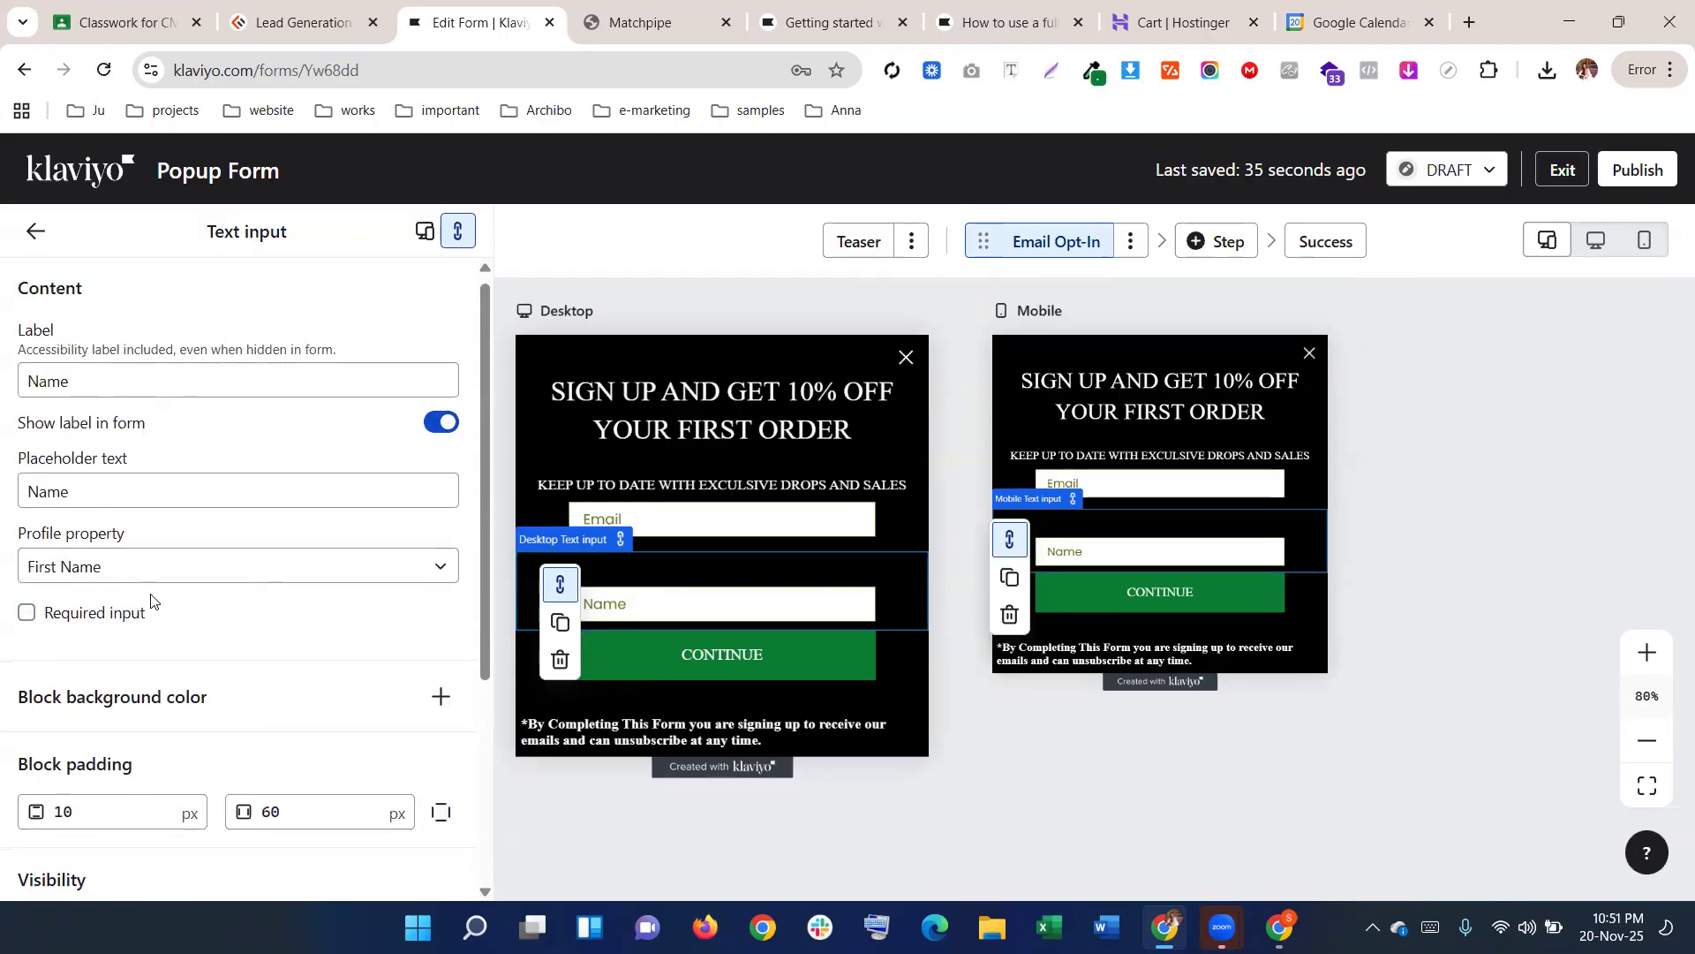
pyautogui.scroll(-4, 152, 599)
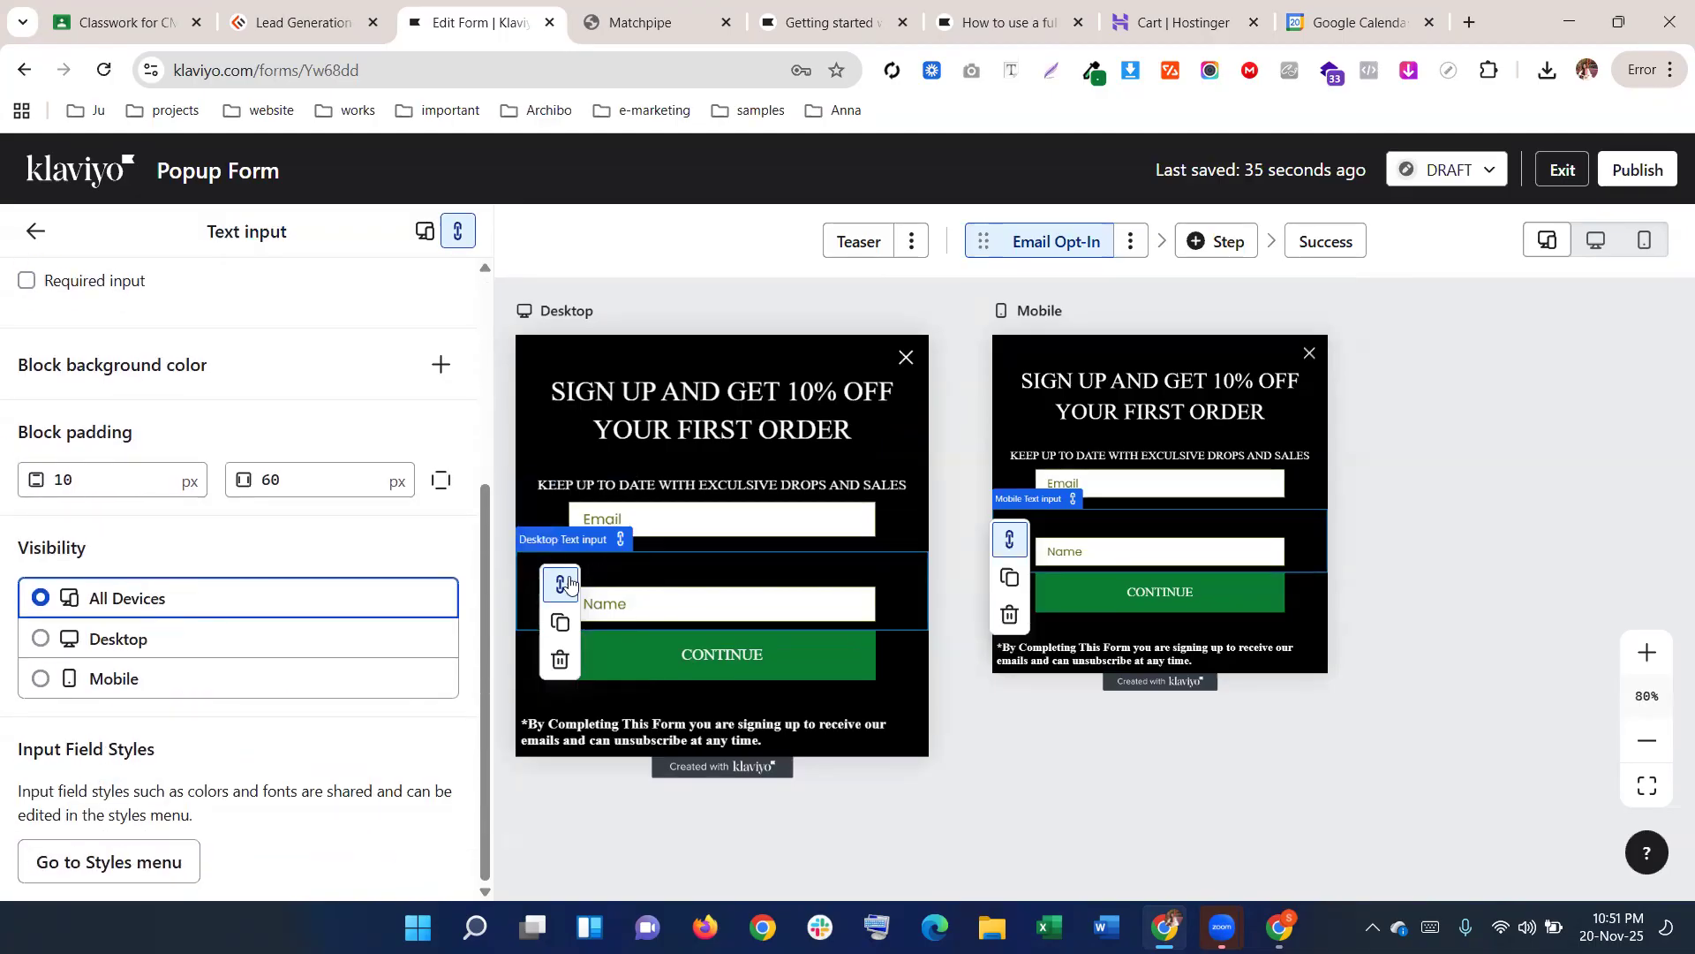
pyautogui.scroll(4, 265, 594)
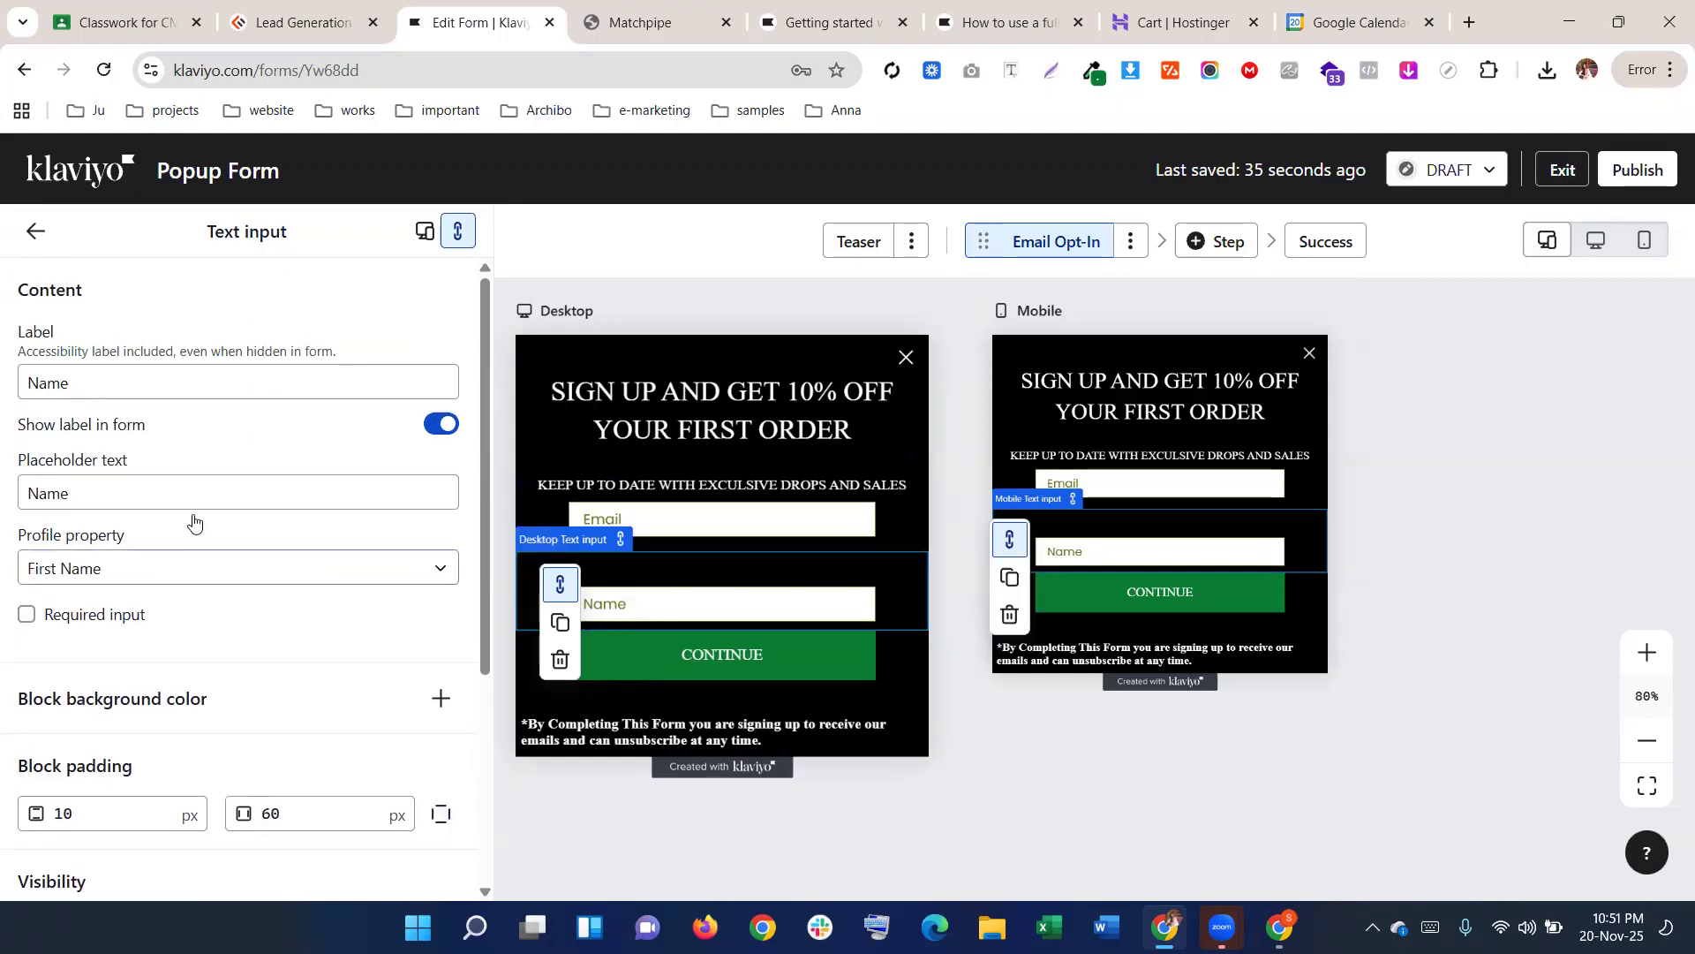
# Select the Name field's placeholder and label text for editing
pyautogui.click(88, 493)
pyautogui.doubleClick(53, 493)
pyautogui.click(120, 378)
pyautogui.doubleClick(120, 378)
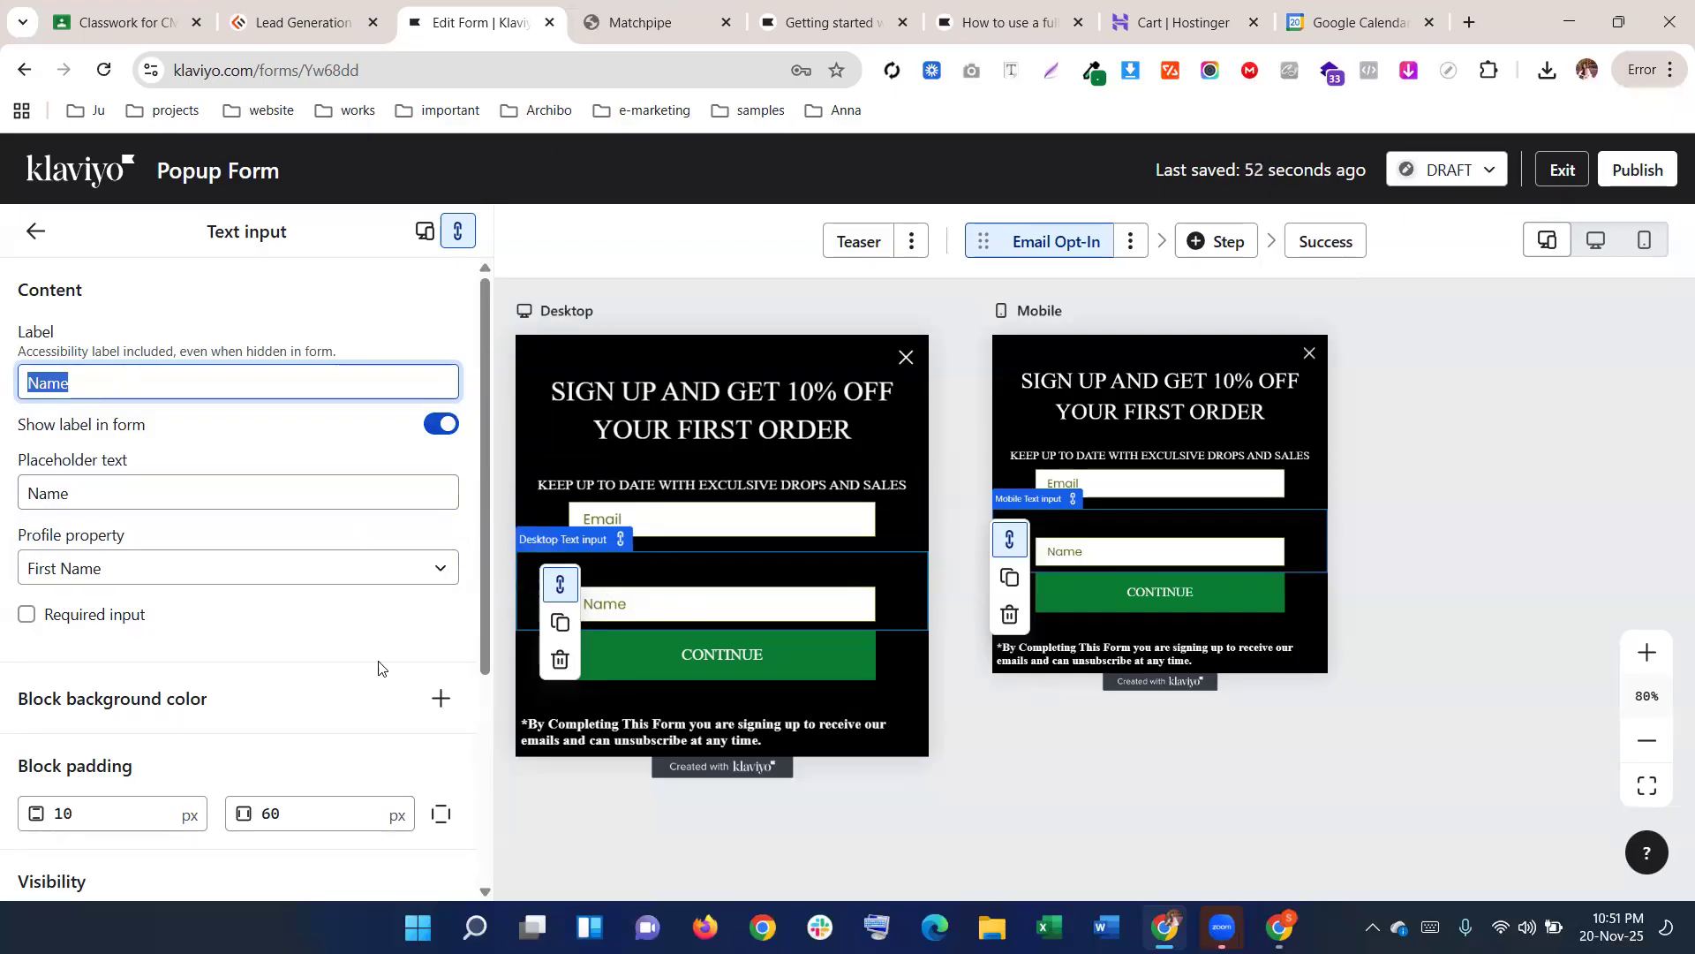
pyautogui.scroll(-4, 314, 700)
pyautogui.scroll(4, 311, 700)
# Keep the Name field's label as 'Name' and switch off Show label in form
pyautogui.click(444, 425)
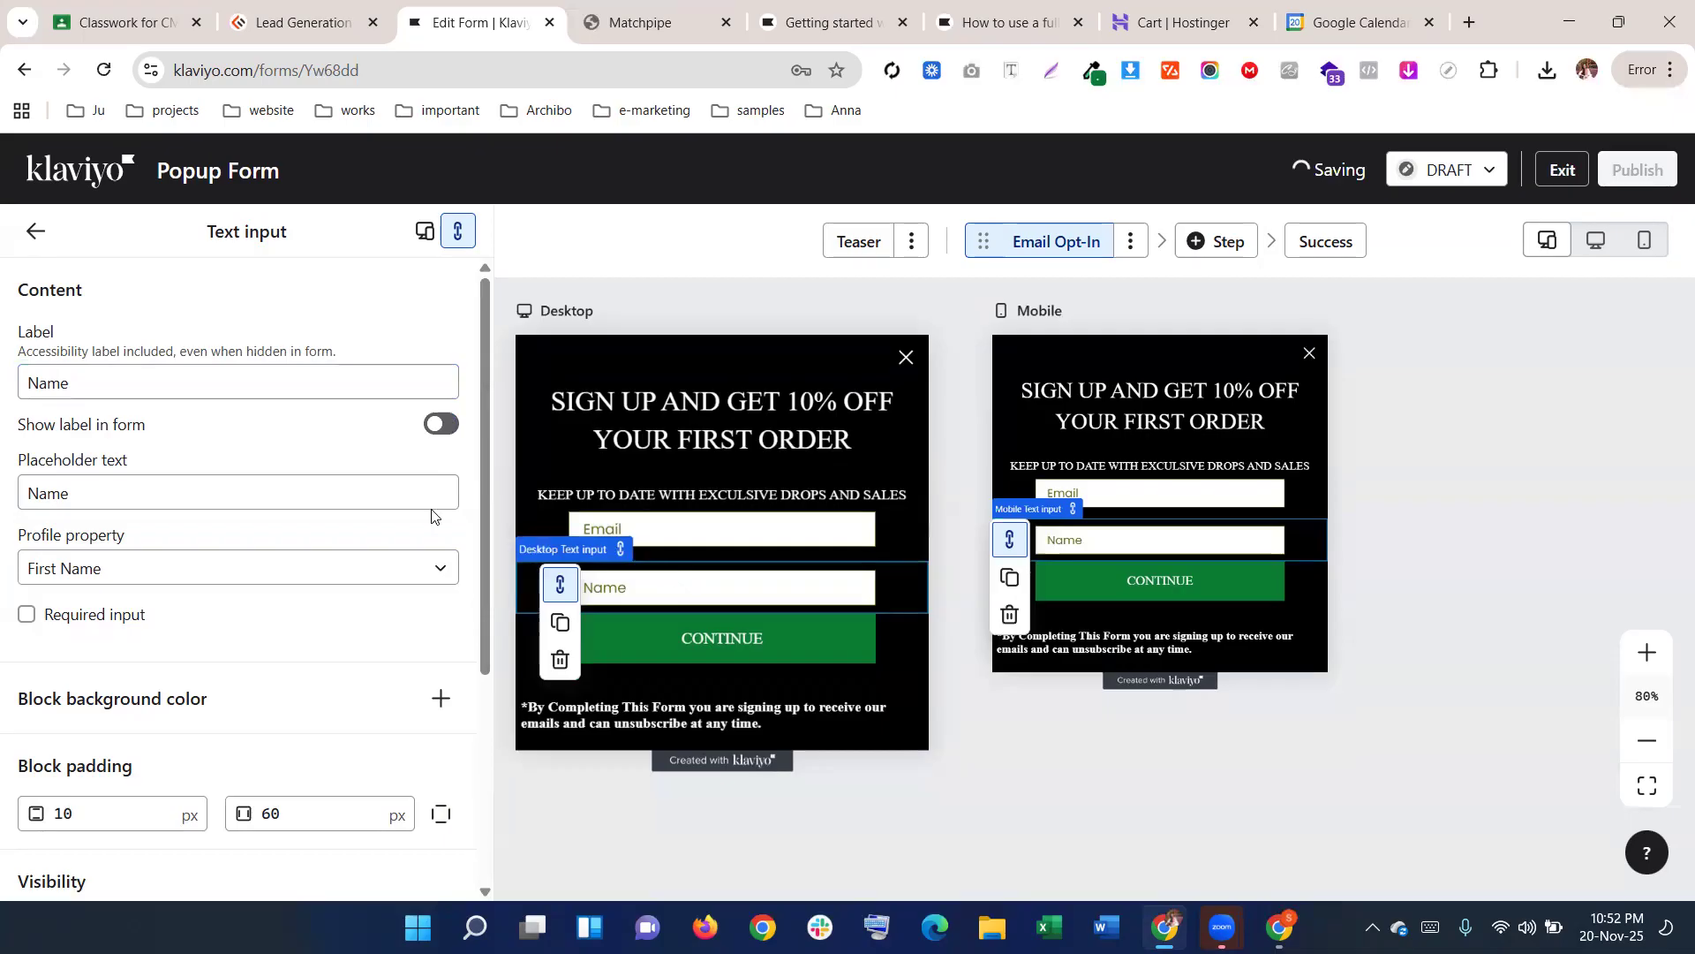
pyautogui.click(433, 425)
pyautogui.press('BackSpace')
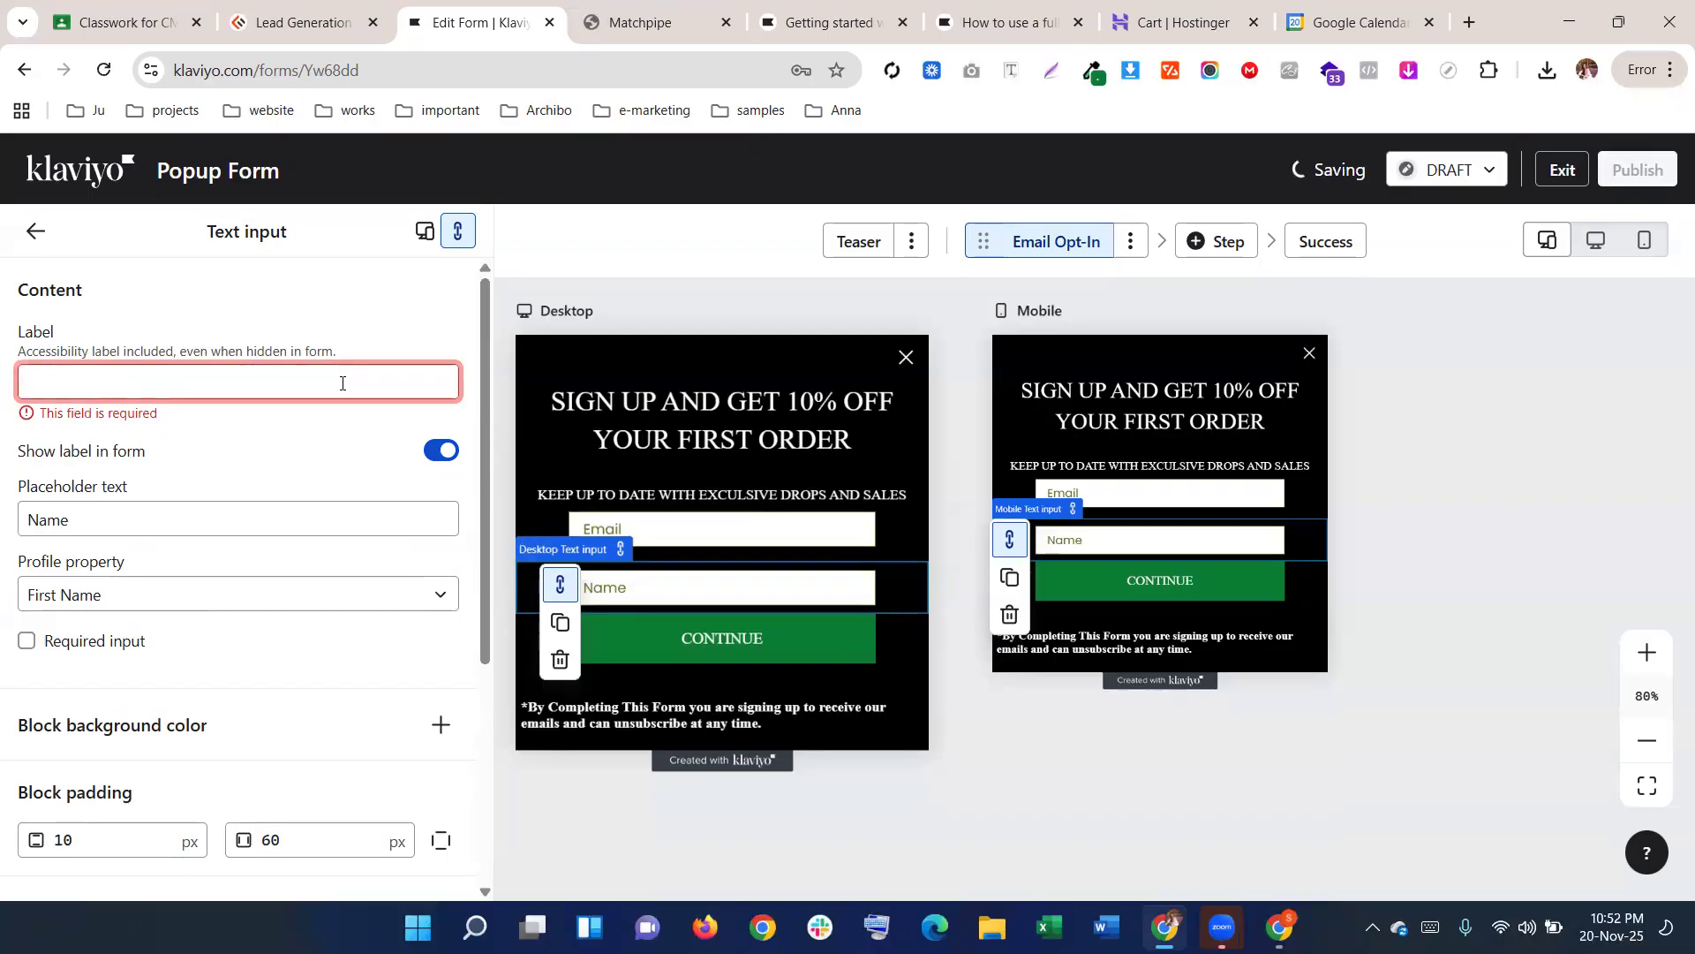
pyautogui.write('Na')
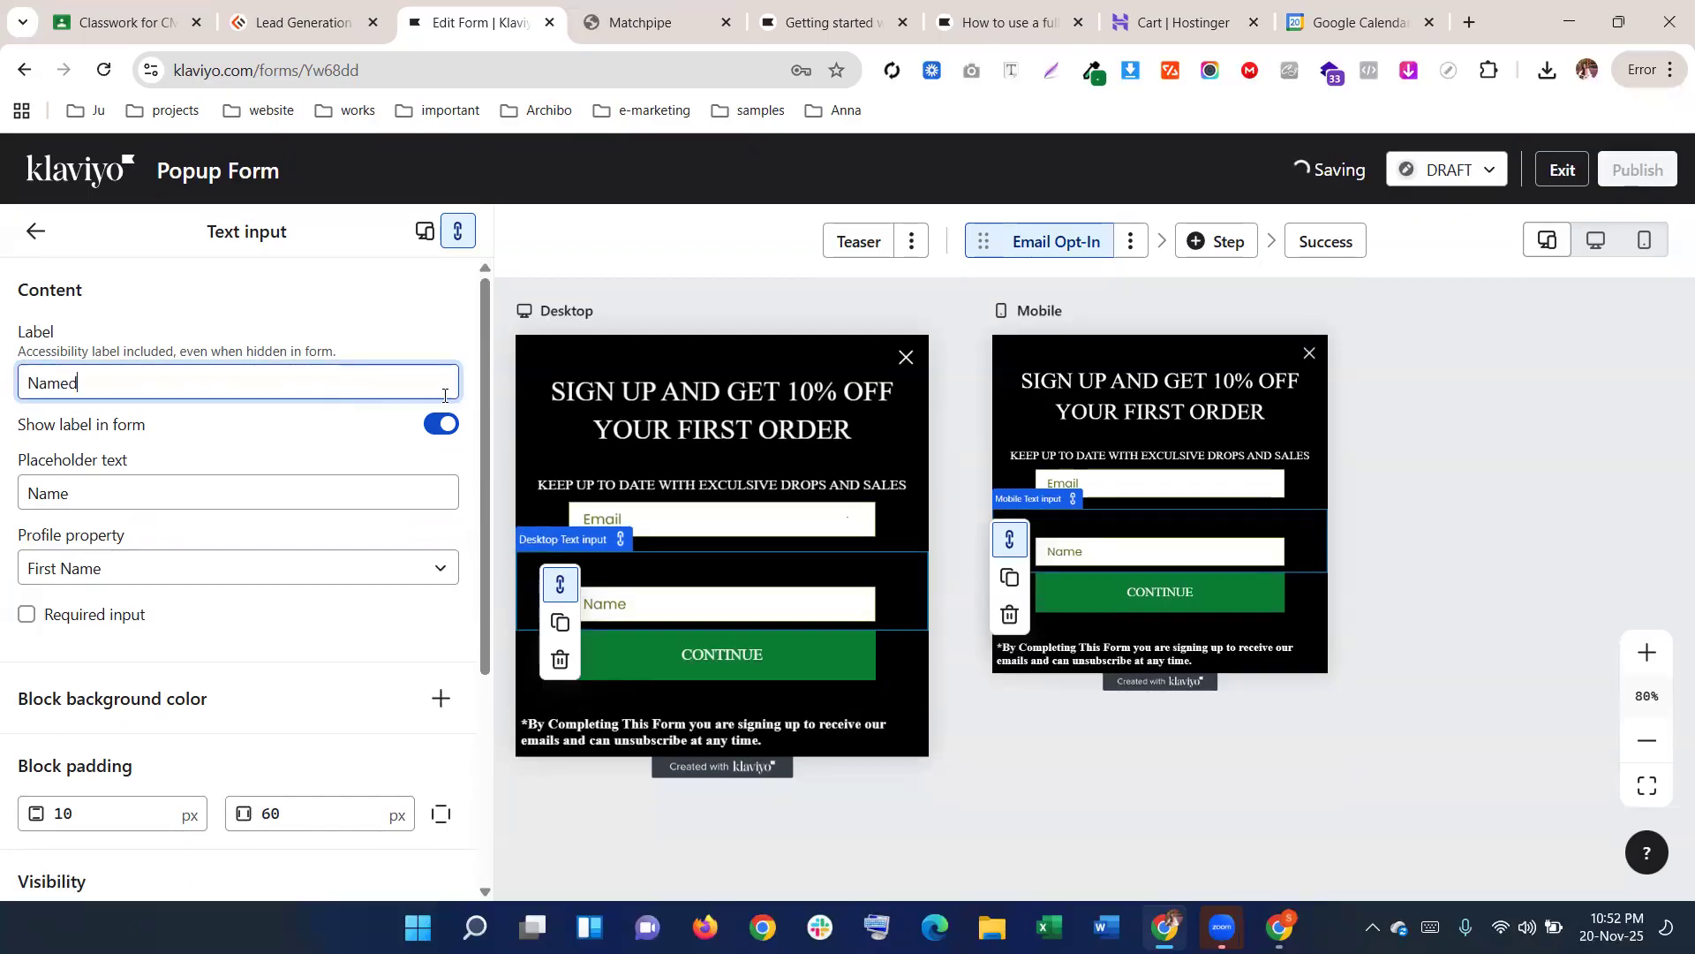
pyautogui.write('med')
pyautogui.press('BackSpace')
pyautogui.click(442, 423)
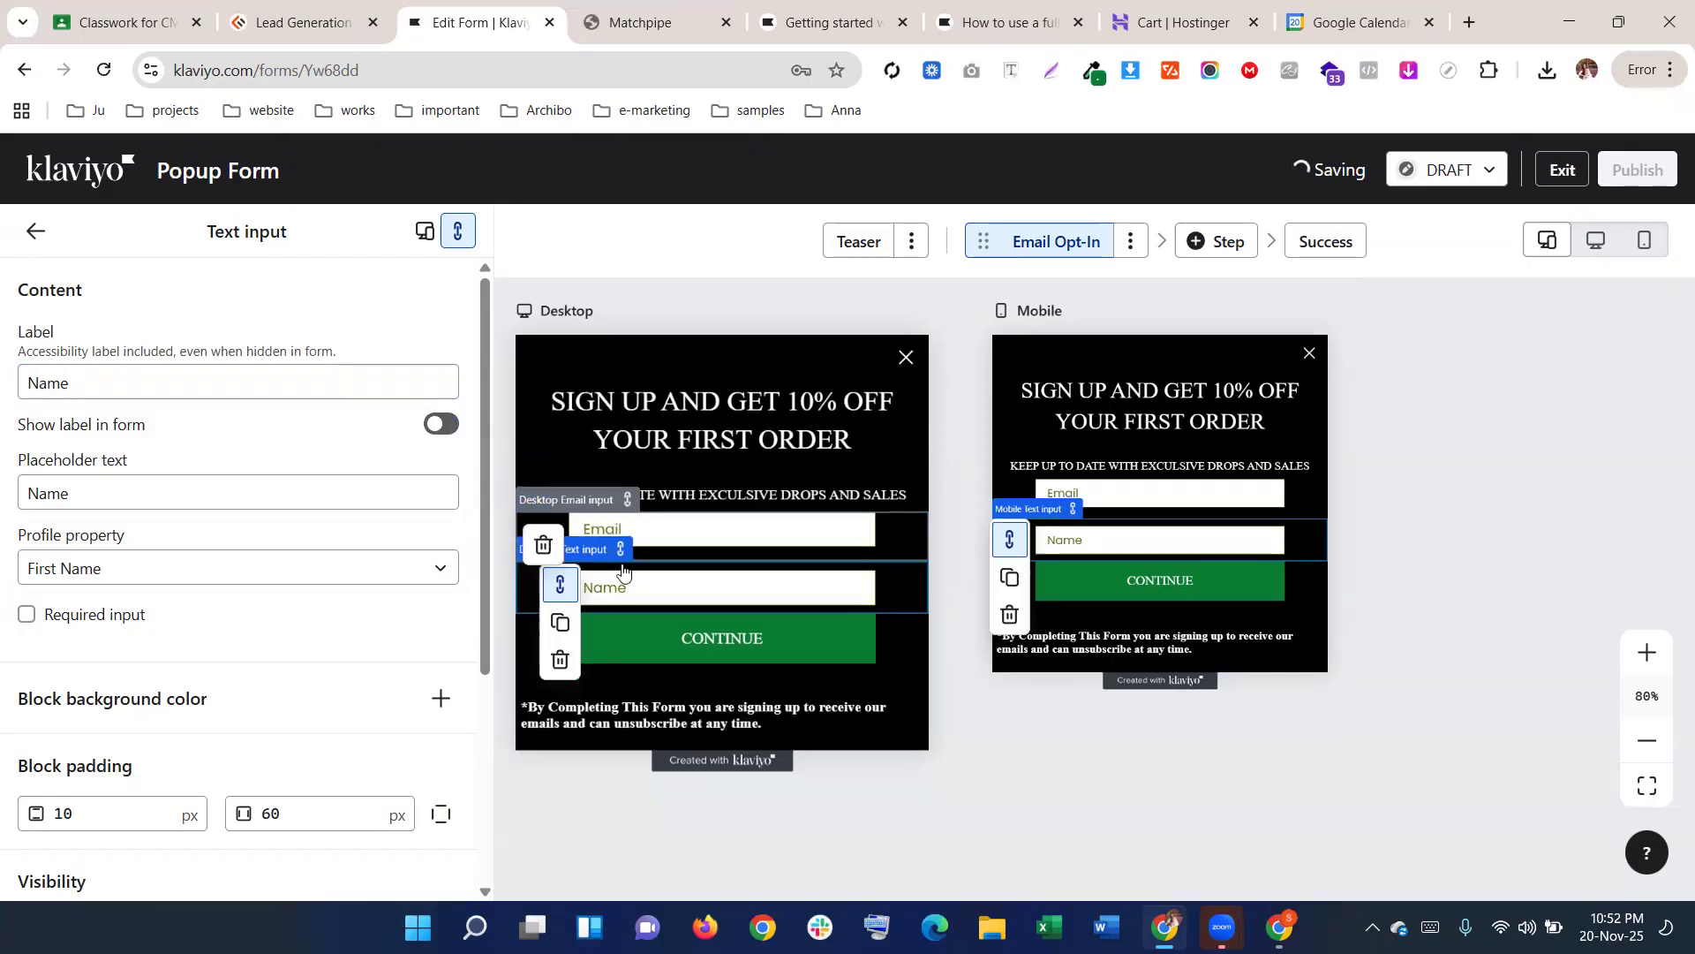
pyautogui.scroll(-4, 121, 515)
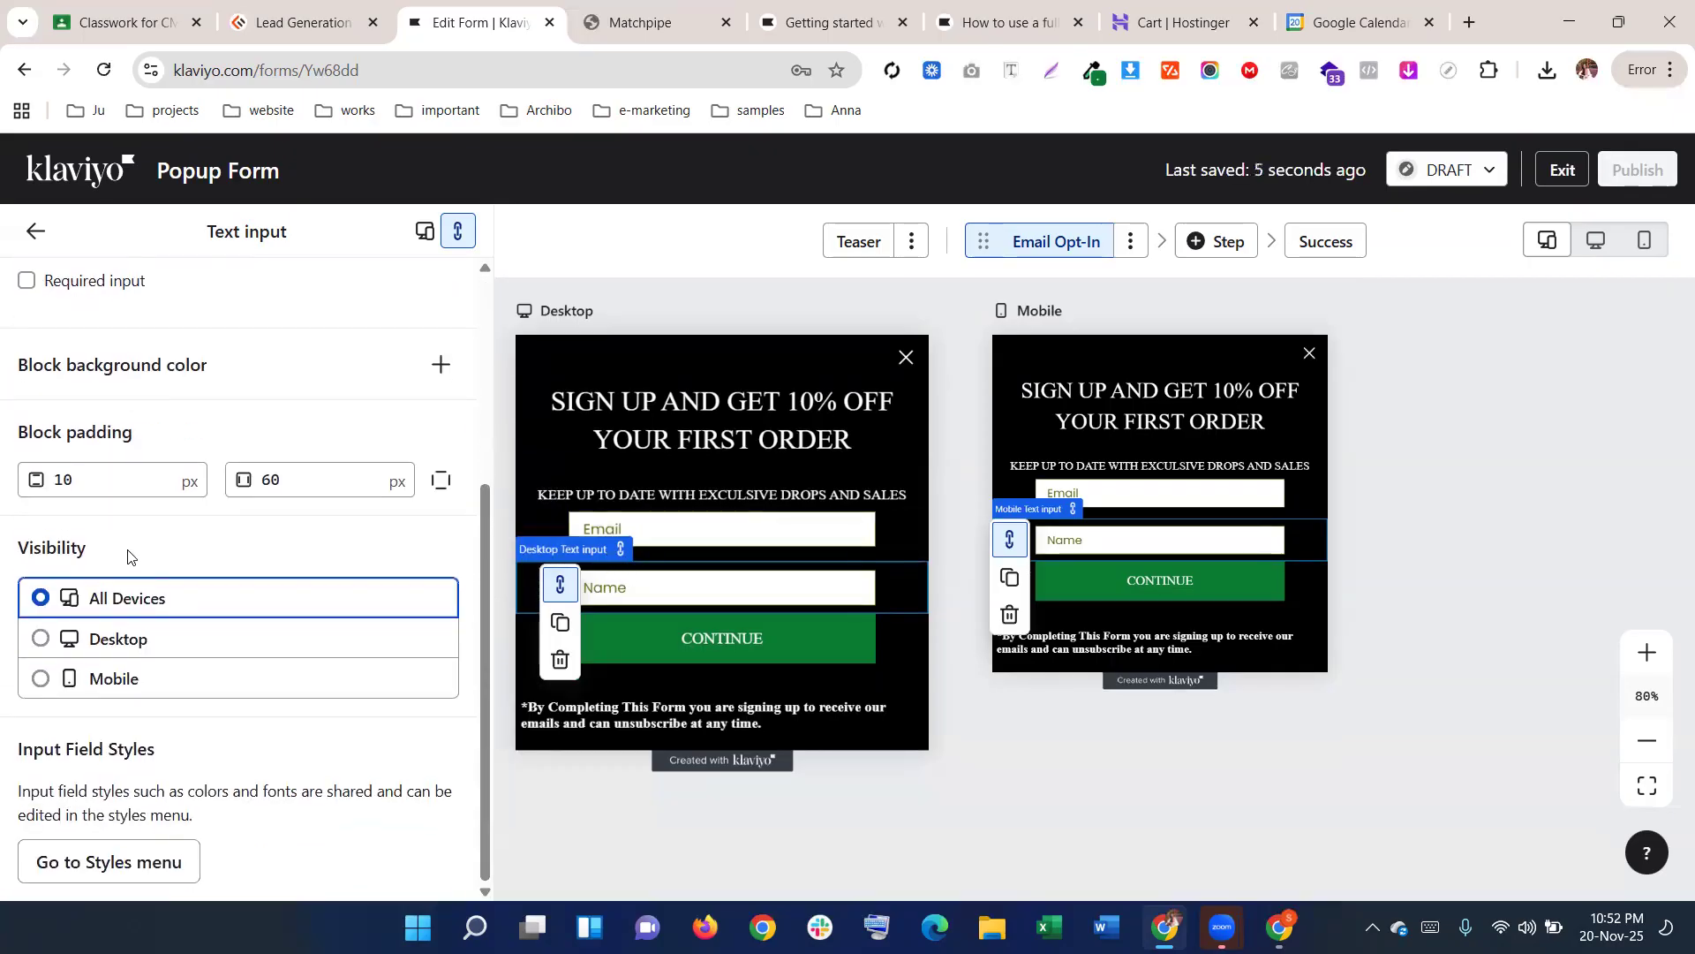
pyautogui.scroll(4, 123, 552)
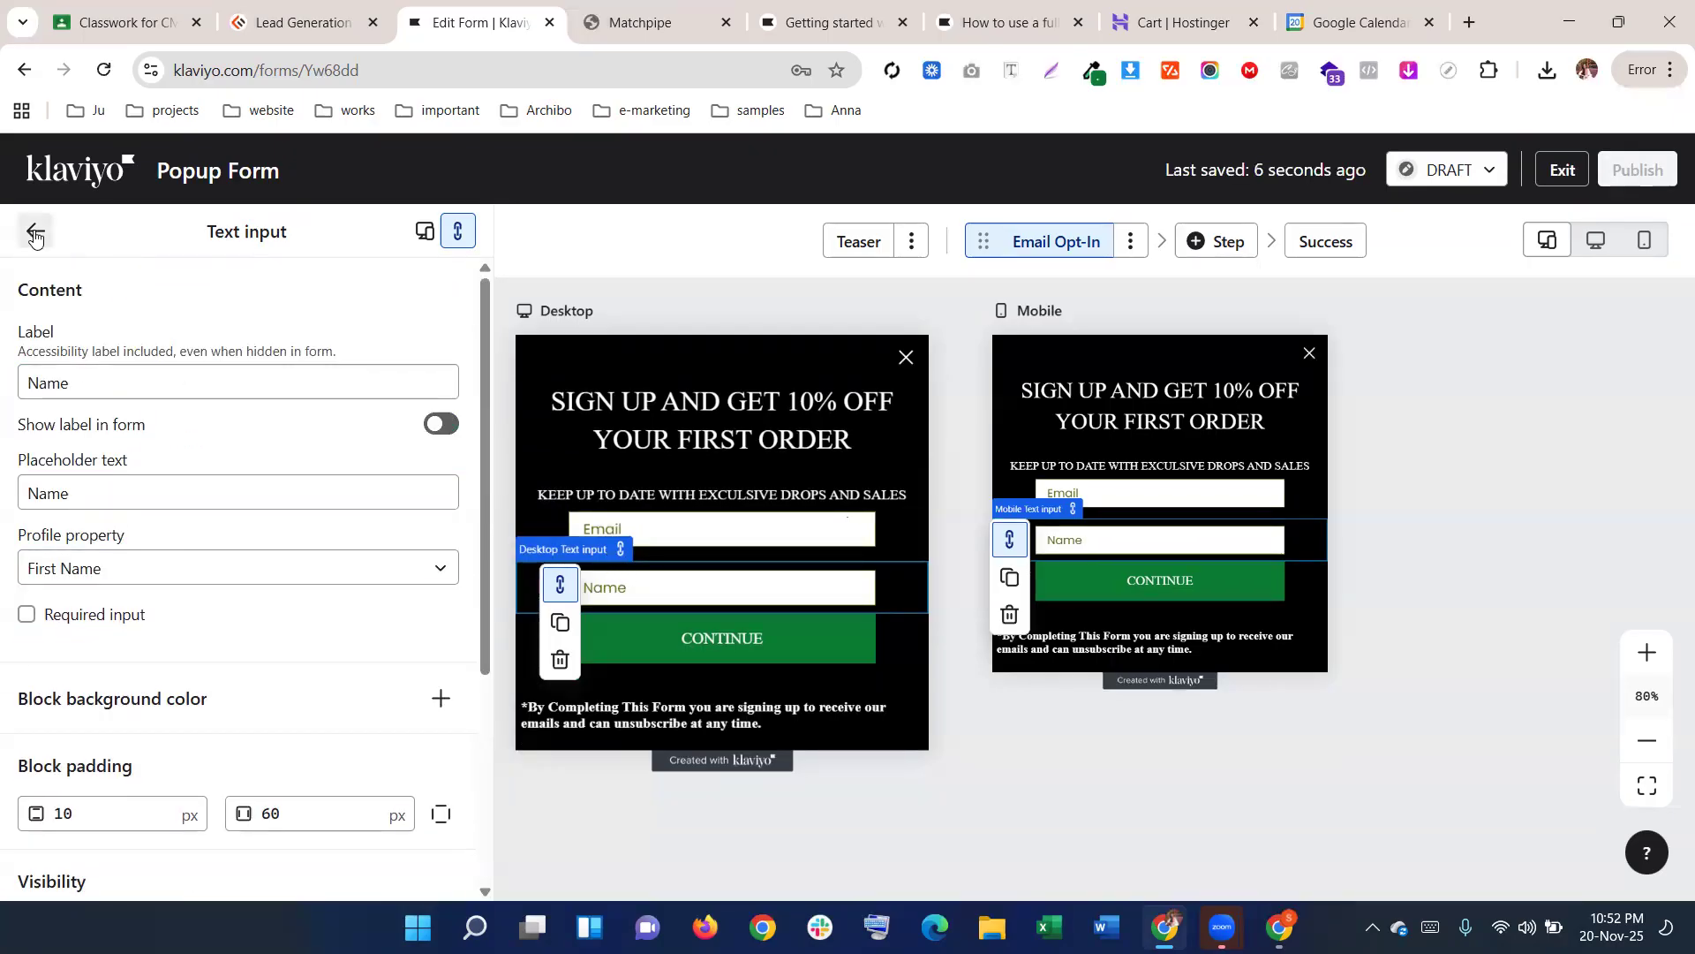
pyautogui.click(802, 588)
pyautogui.scroll(-4, 227, 618)
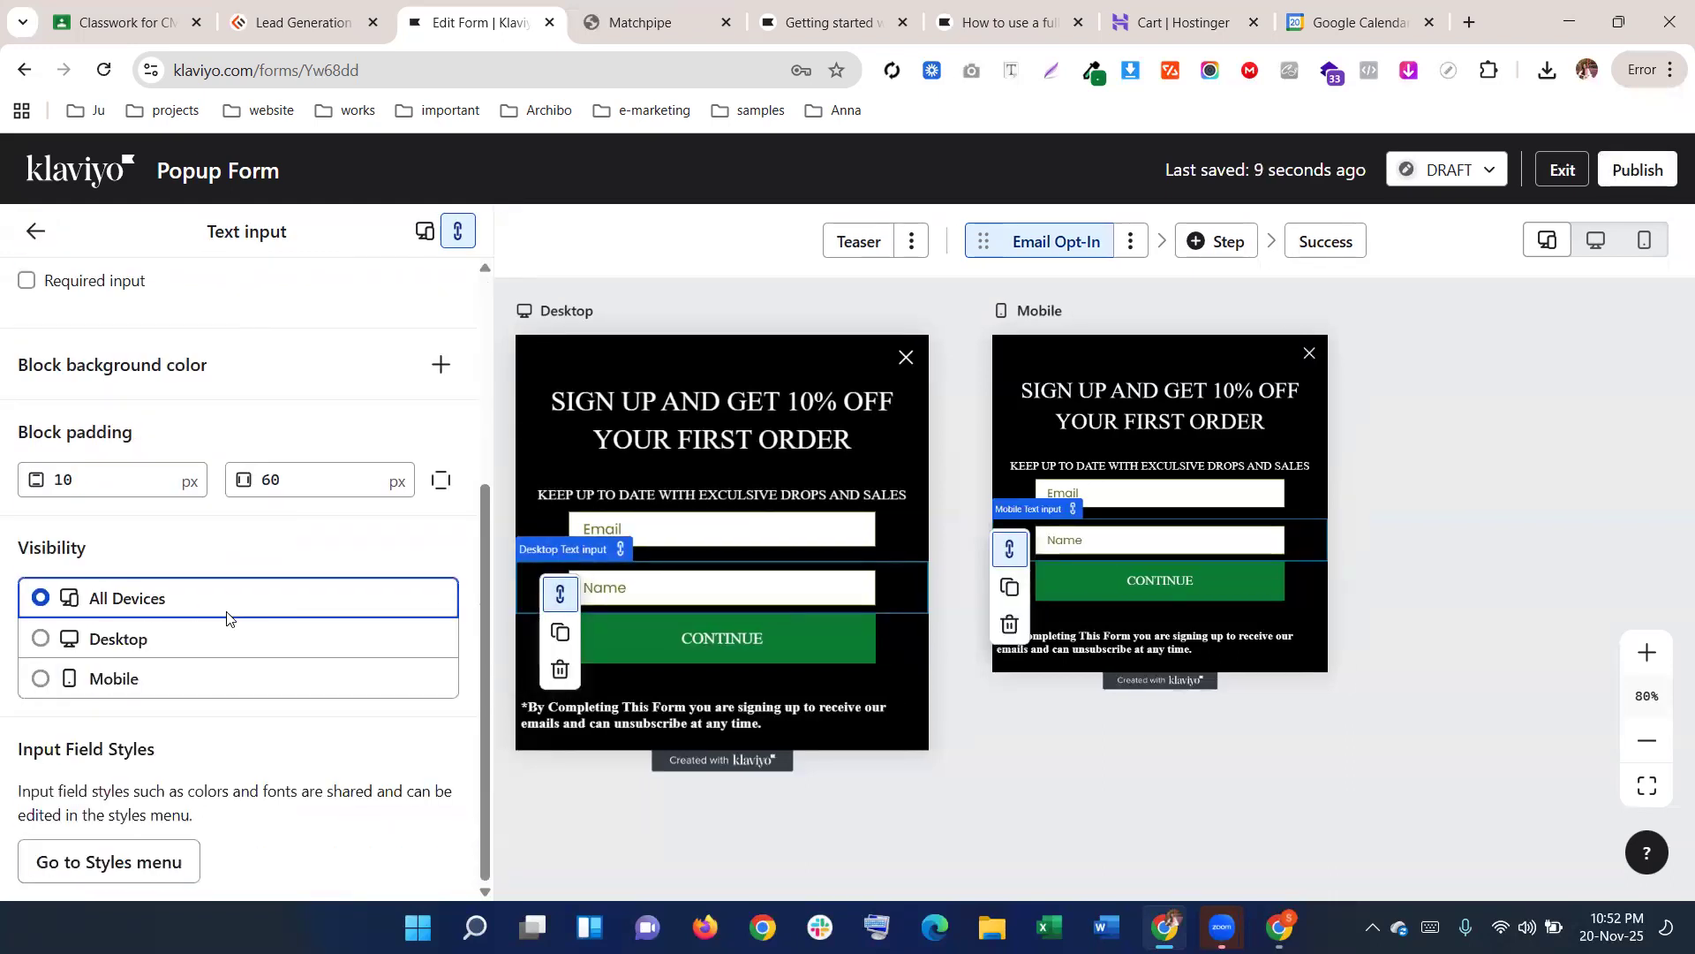
pyautogui.scroll(4, 231, 618)
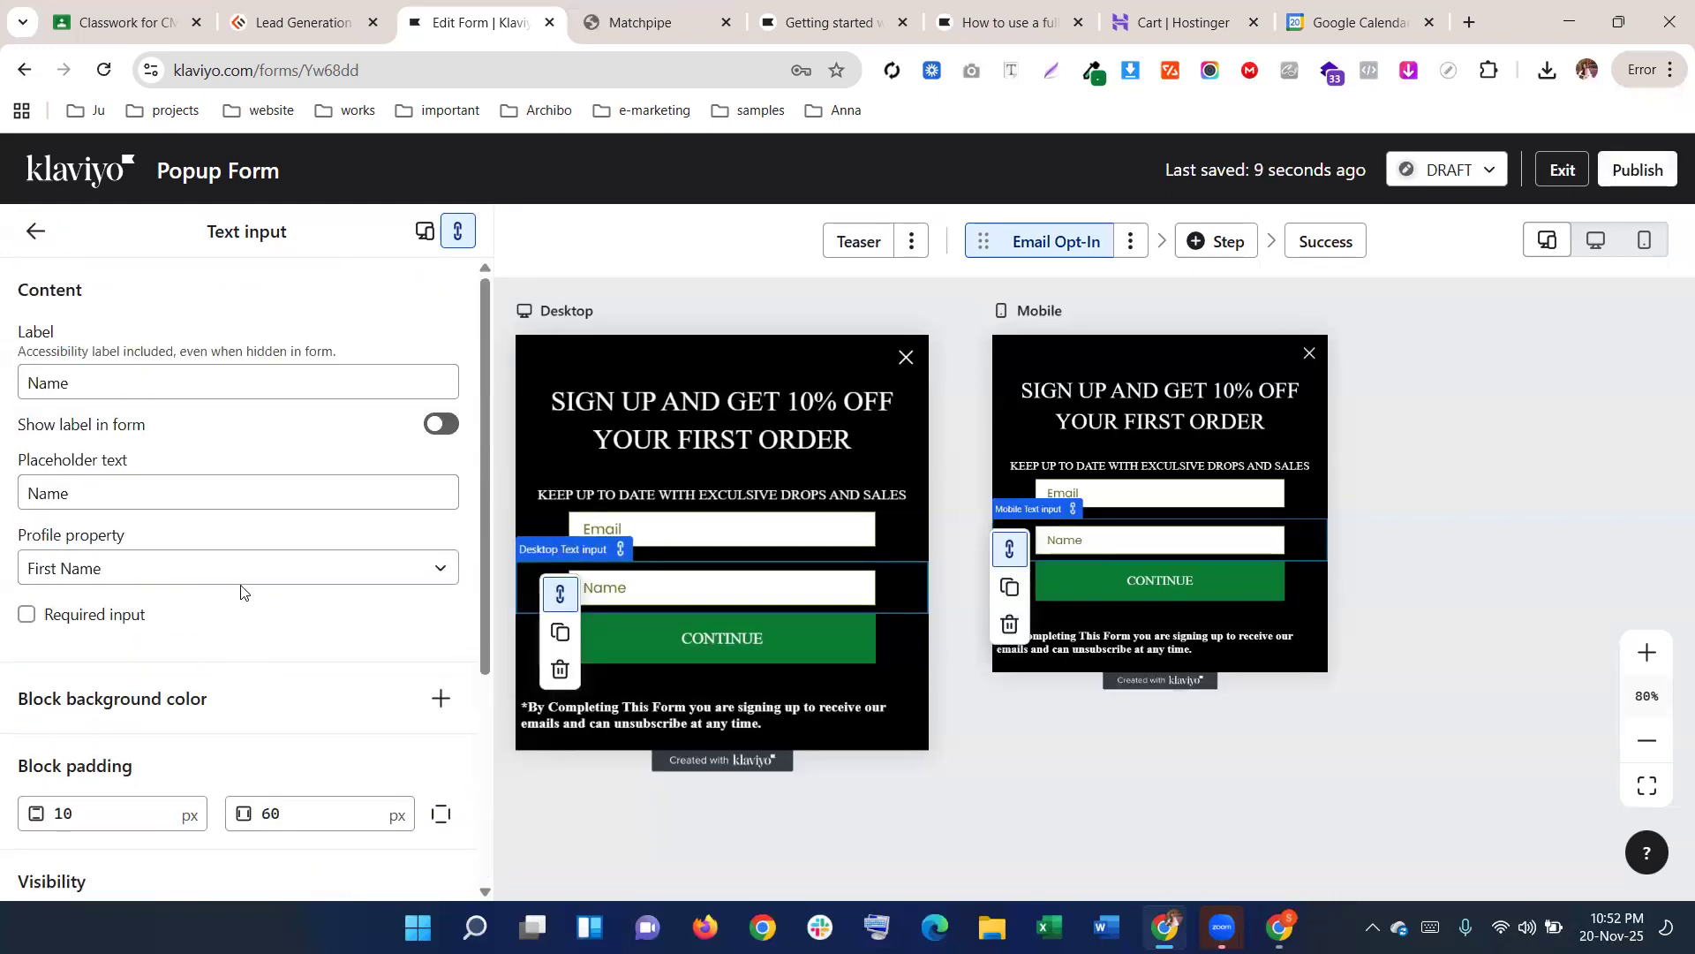
# In the form-wide Styles, set the input placeholder colour to black (000000)
pyautogui.click(40, 231)
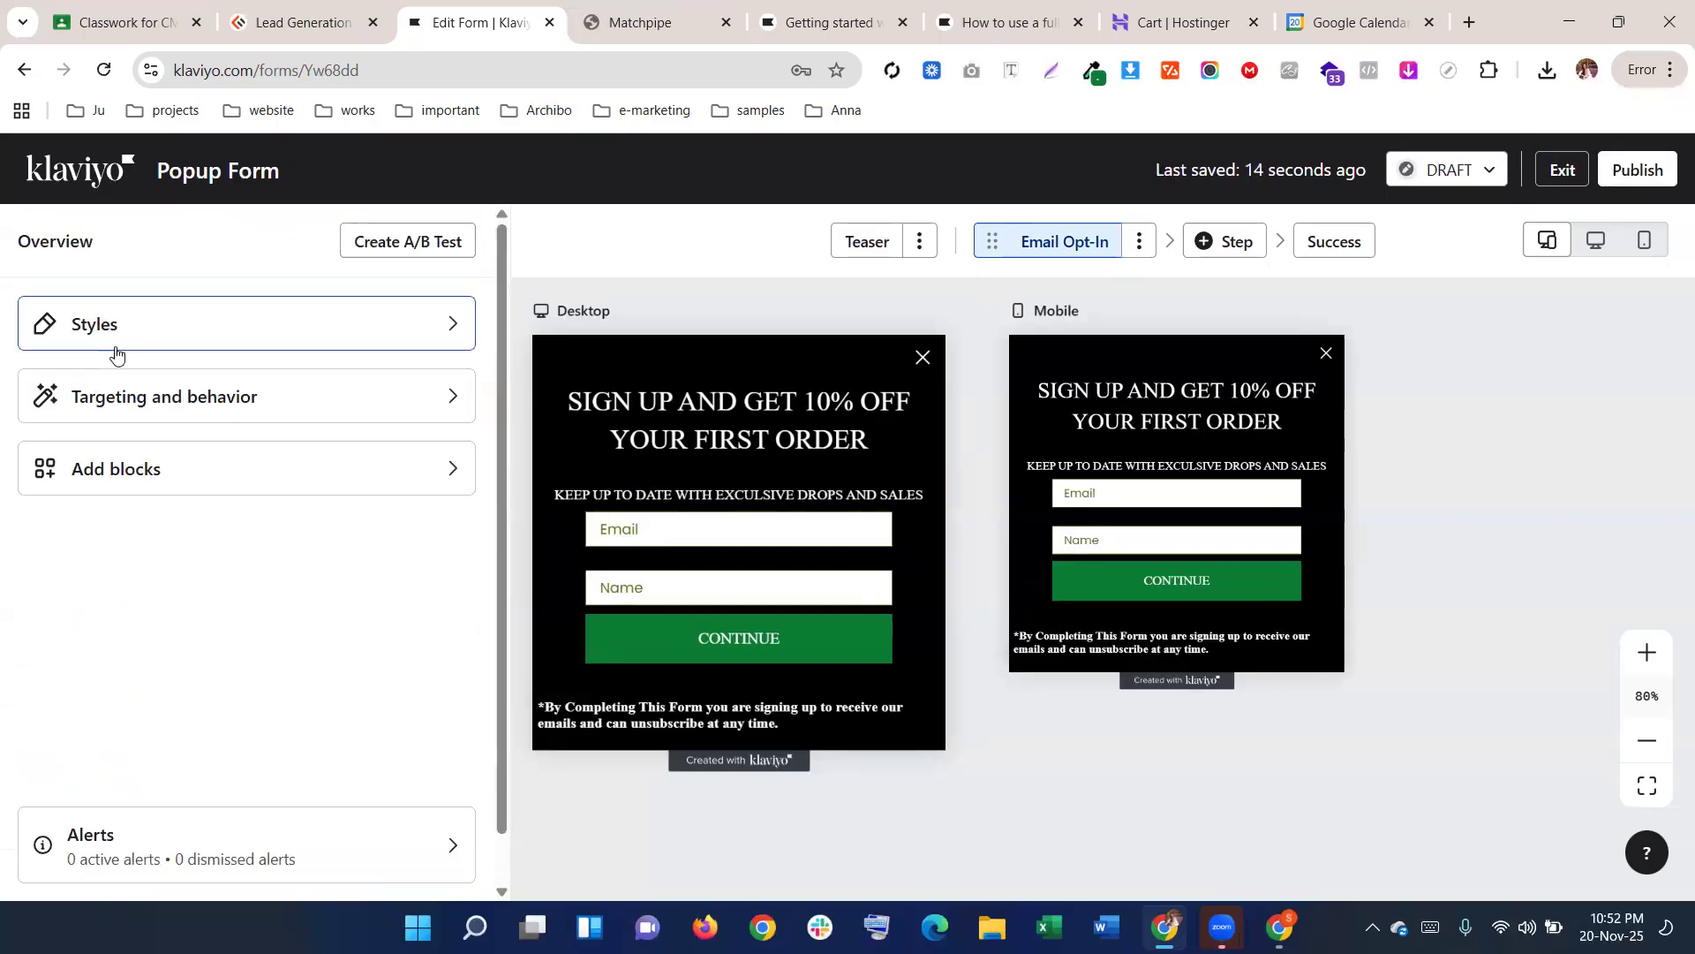
pyautogui.click(114, 345)
pyautogui.scroll(-15, 121, 525)
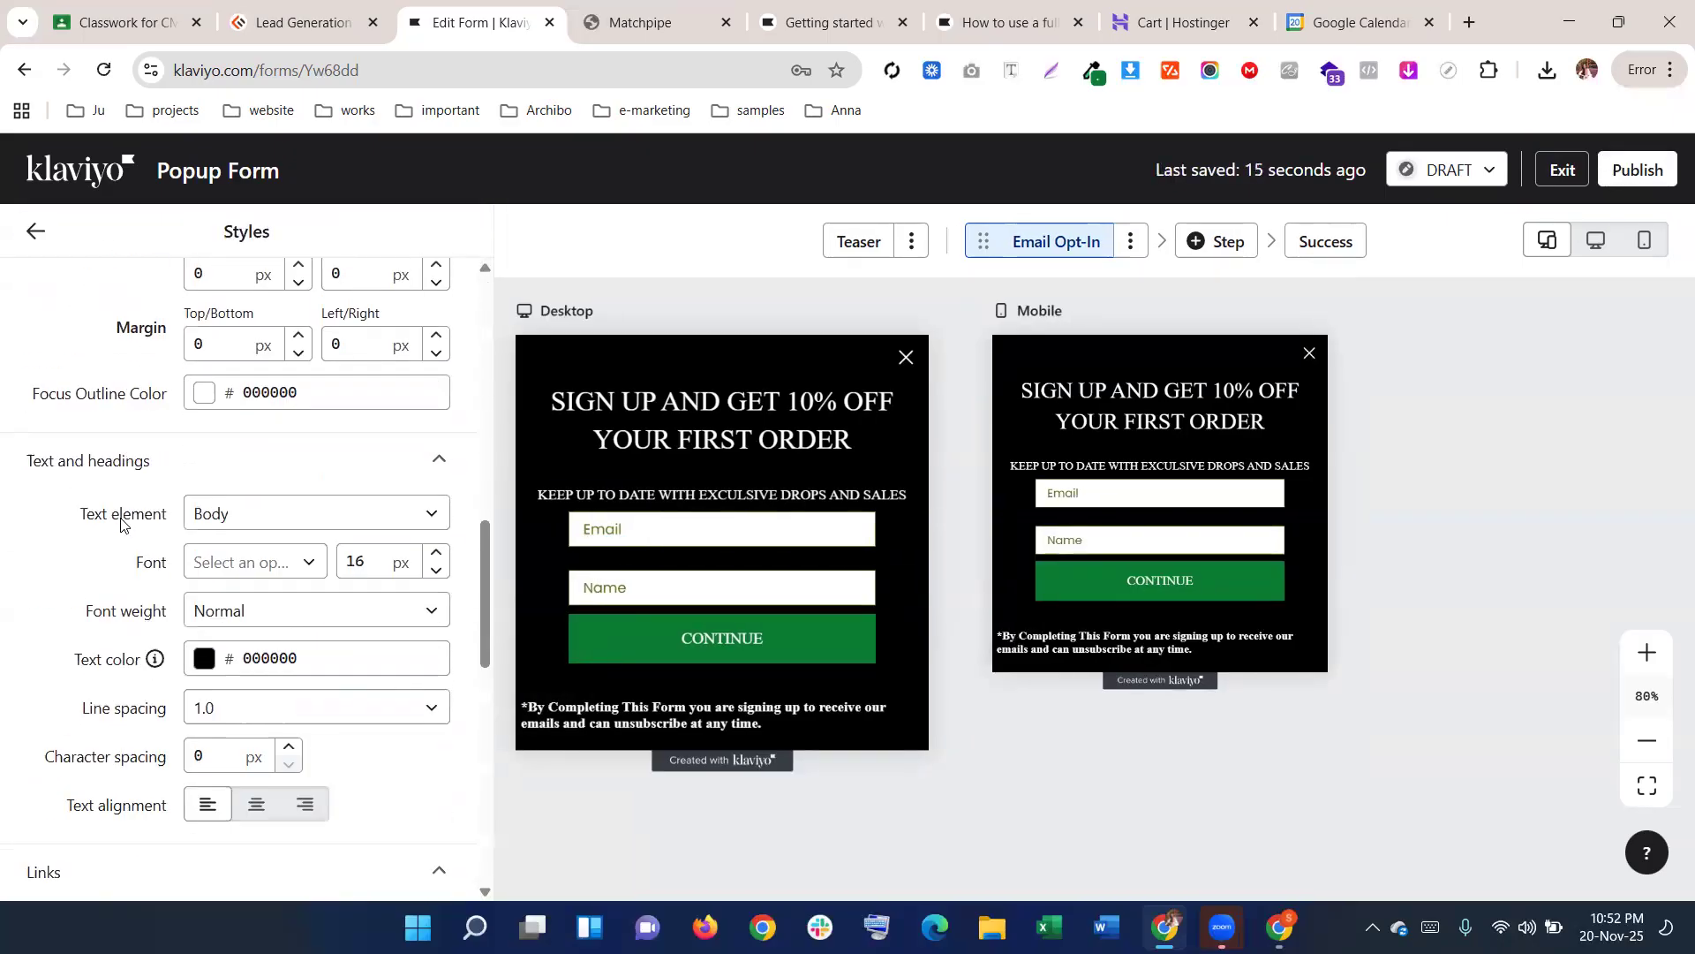
pyautogui.scroll(-1, 121, 525)
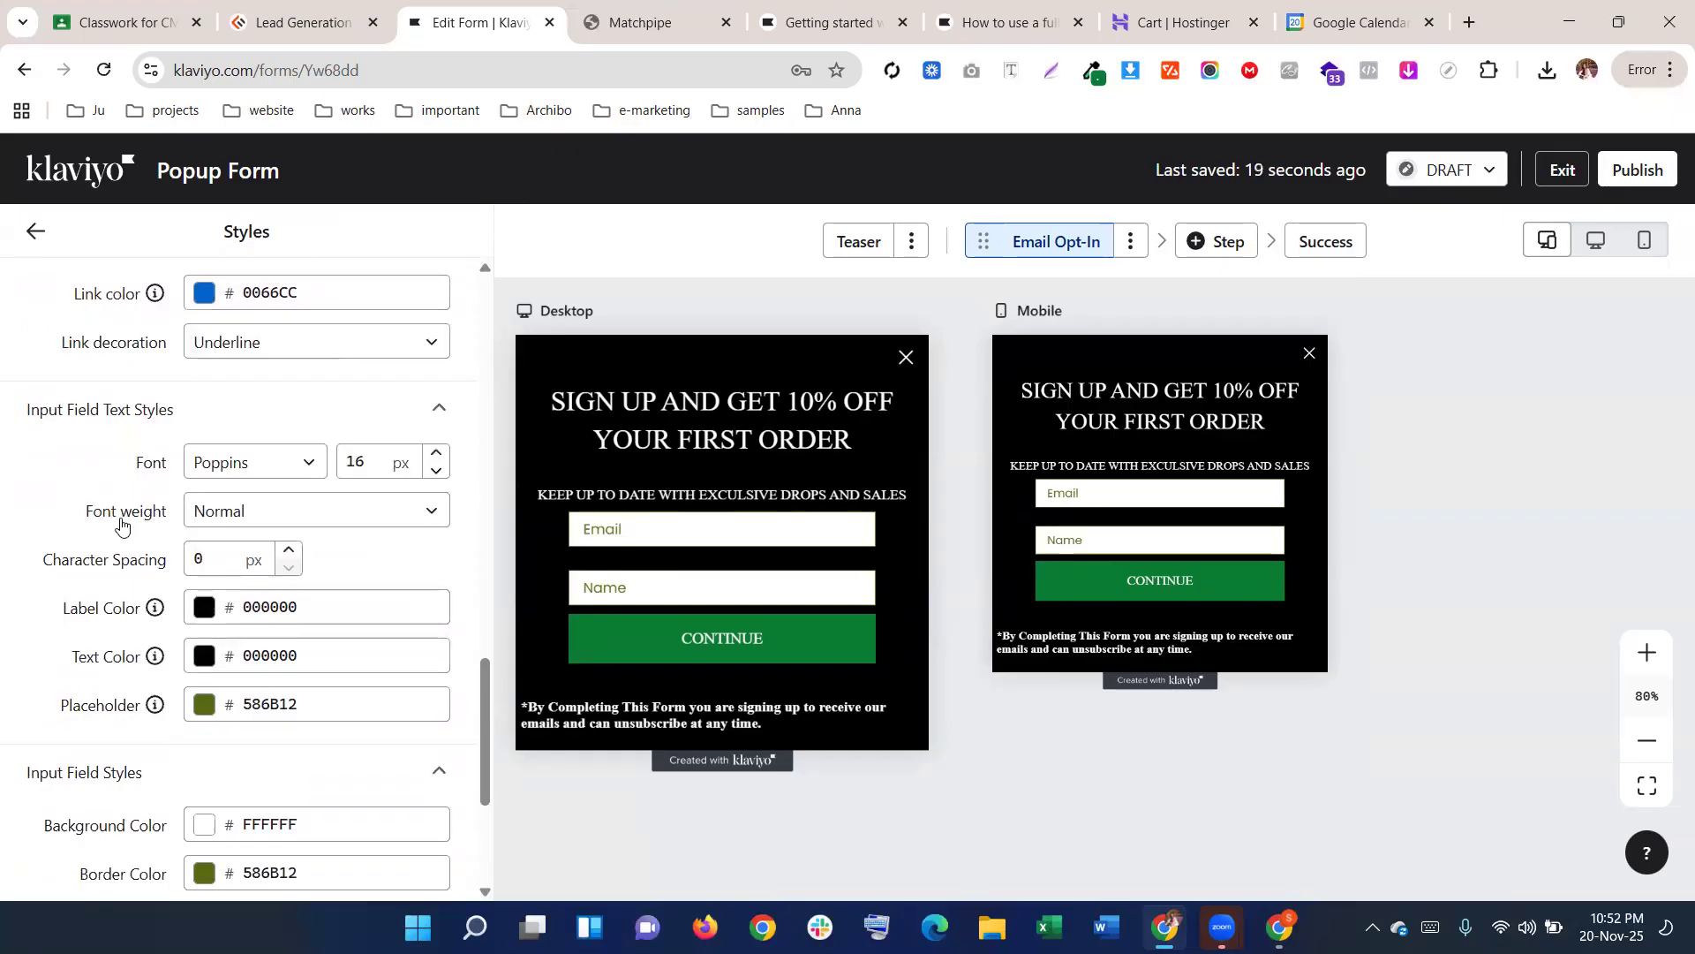
pyautogui.scroll(-2, 285, 747)
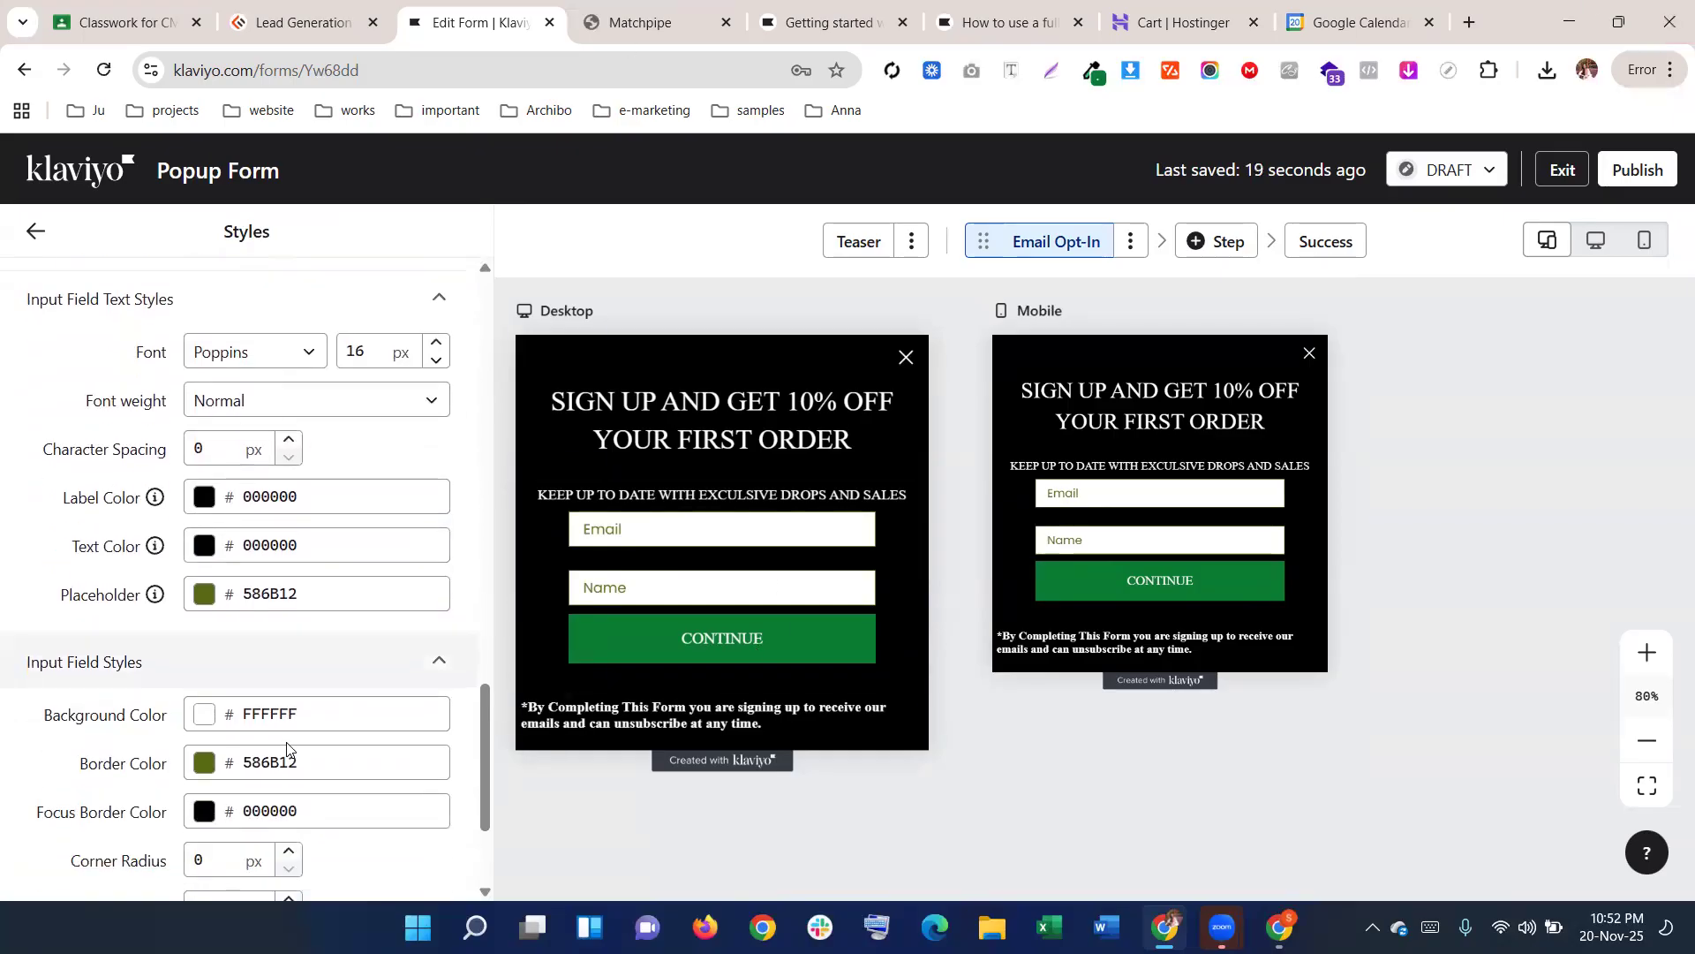
pyautogui.click(188, 608)
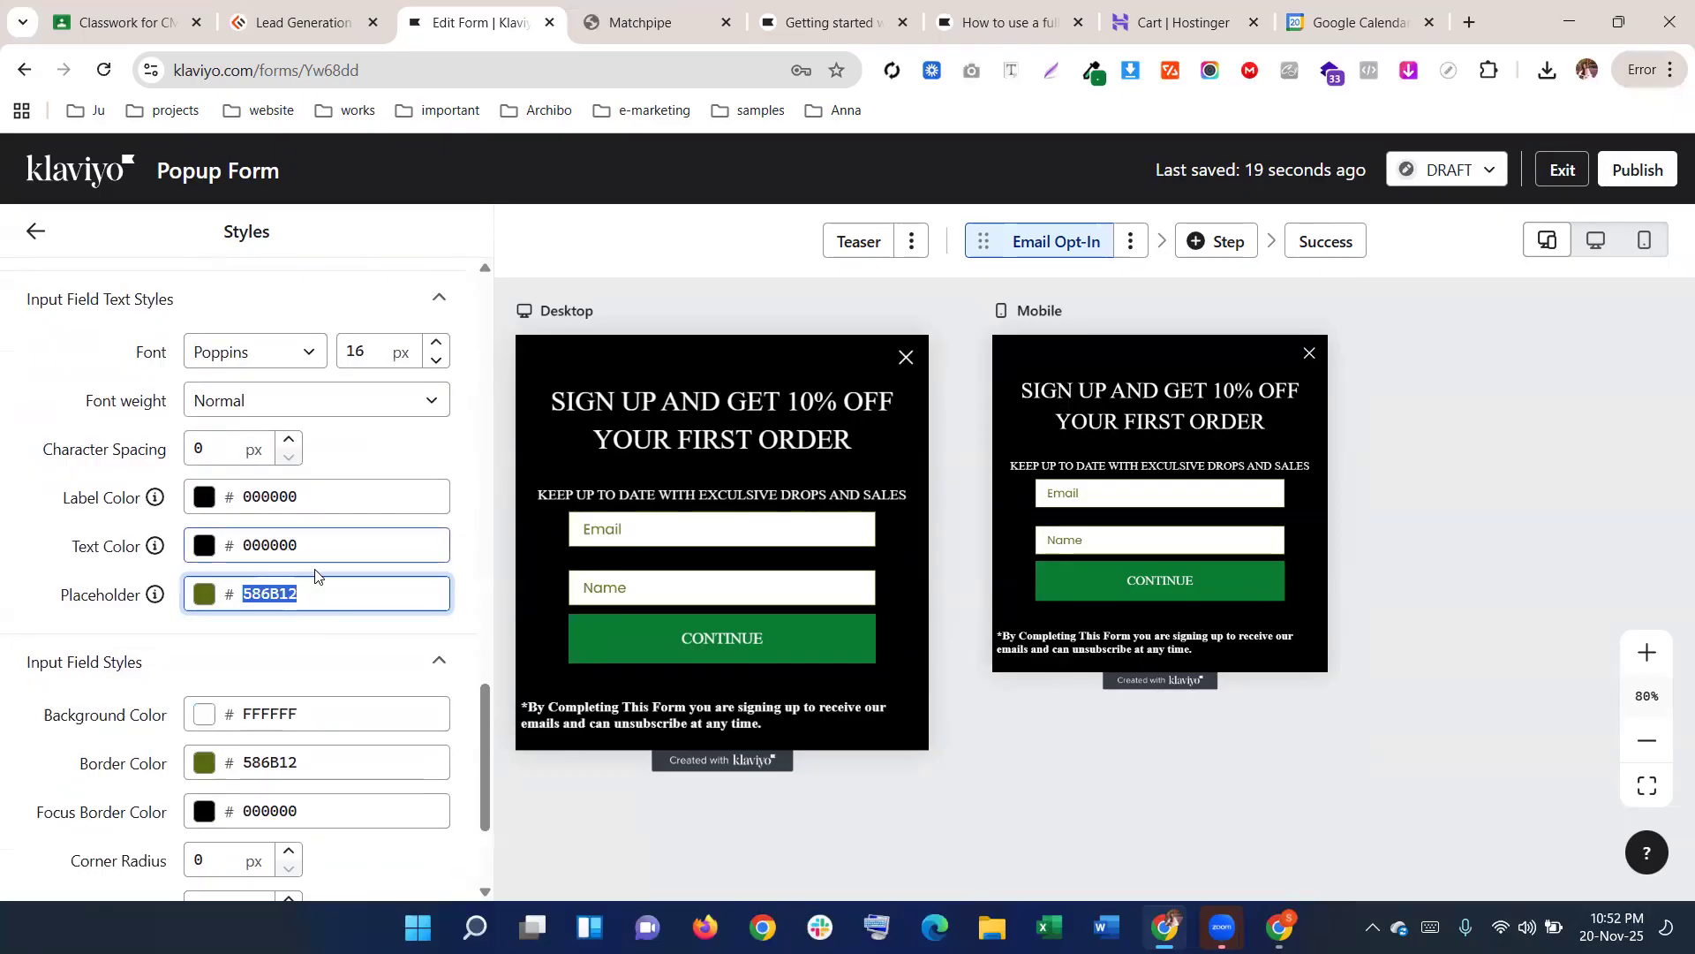
pyautogui.click(307, 594)
pyautogui.click(279, 512)
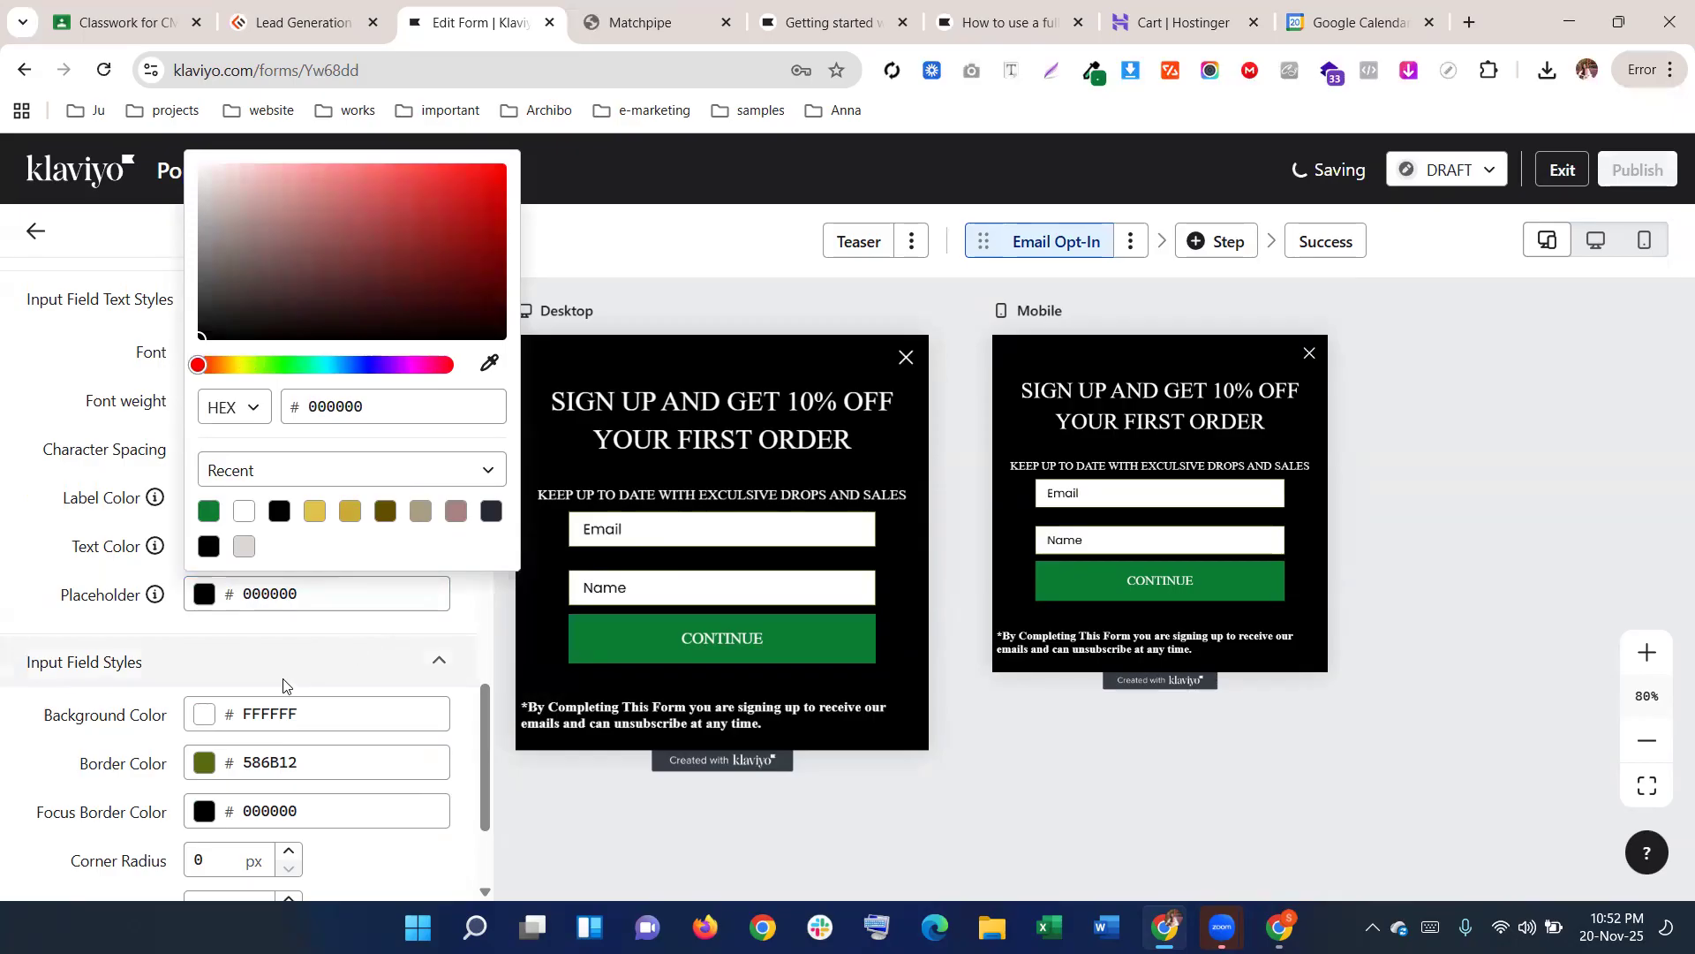
pyautogui.click(304, 637)
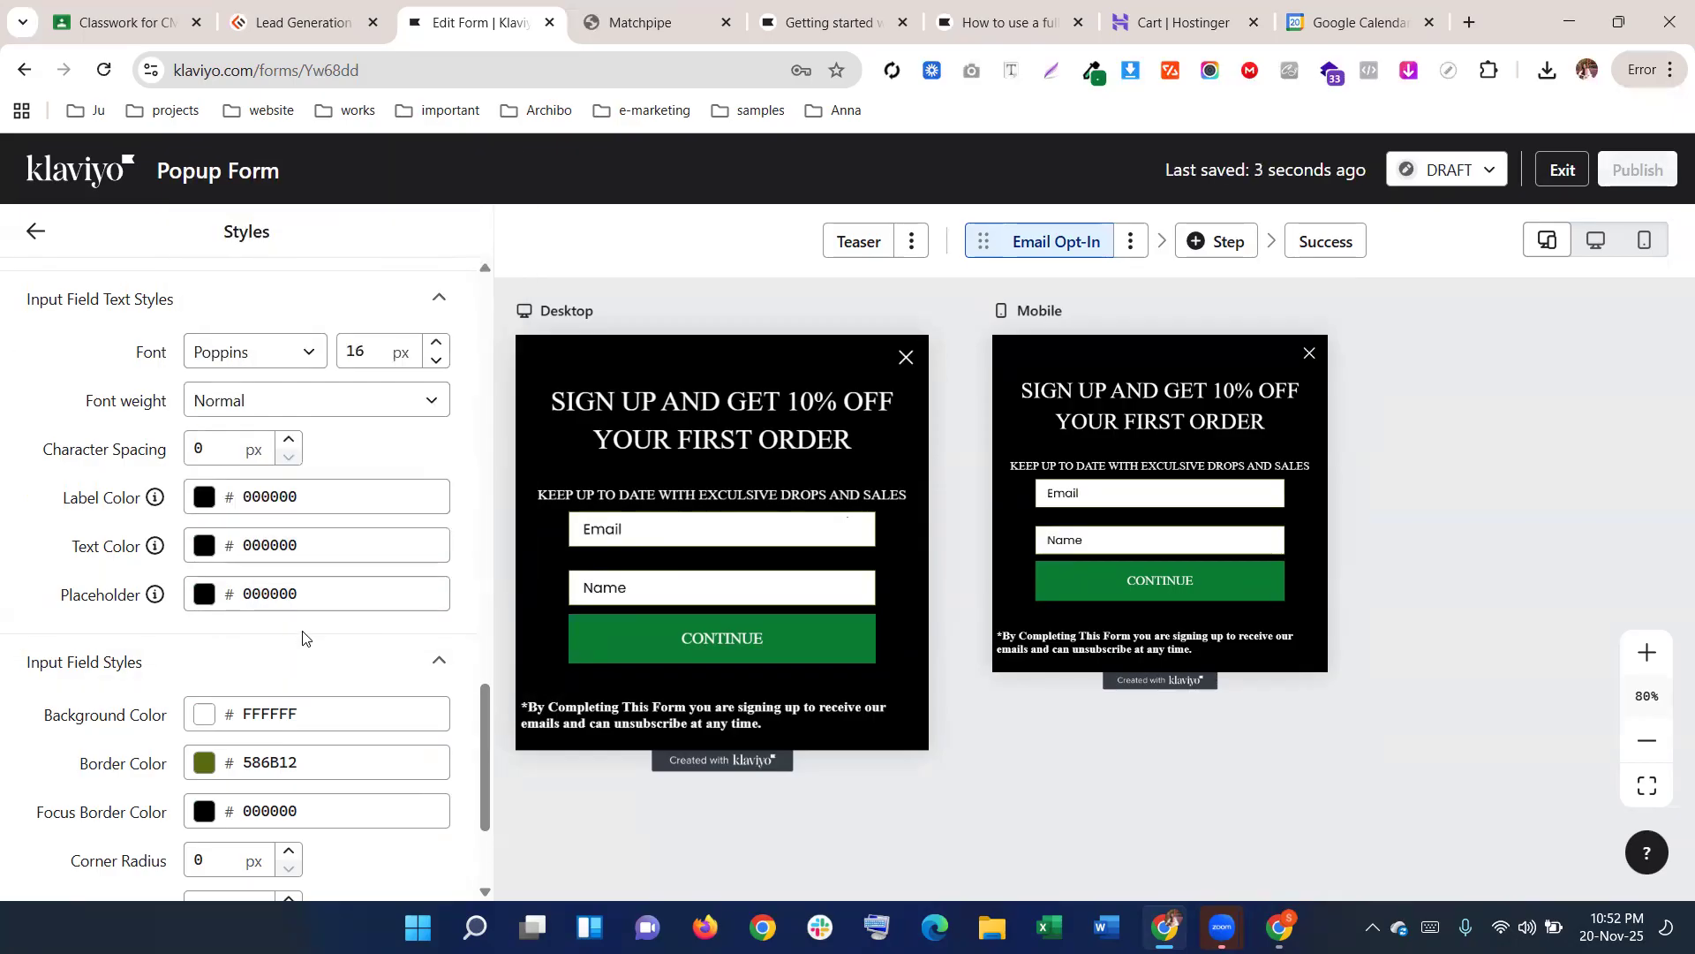
# Set the input field text font to MS Serif at 18 px
pyautogui.scroll(2, 302, 627)
pyautogui.scroll(6, 304, 619)
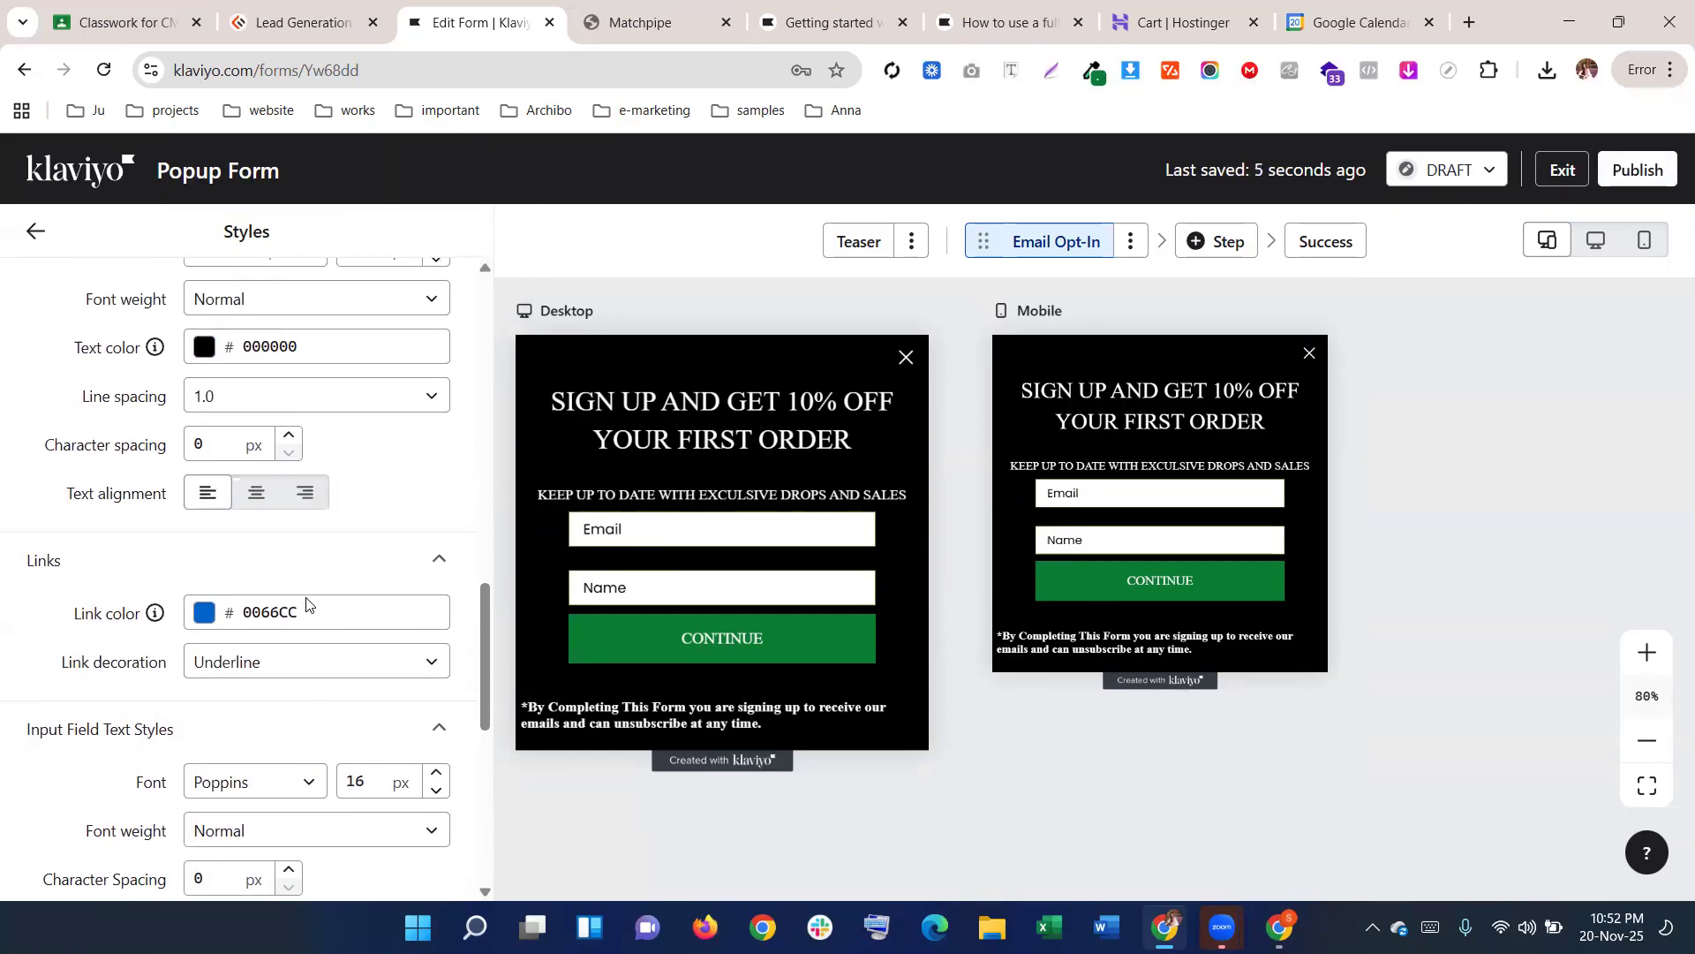
pyautogui.scroll(-9, 307, 590)
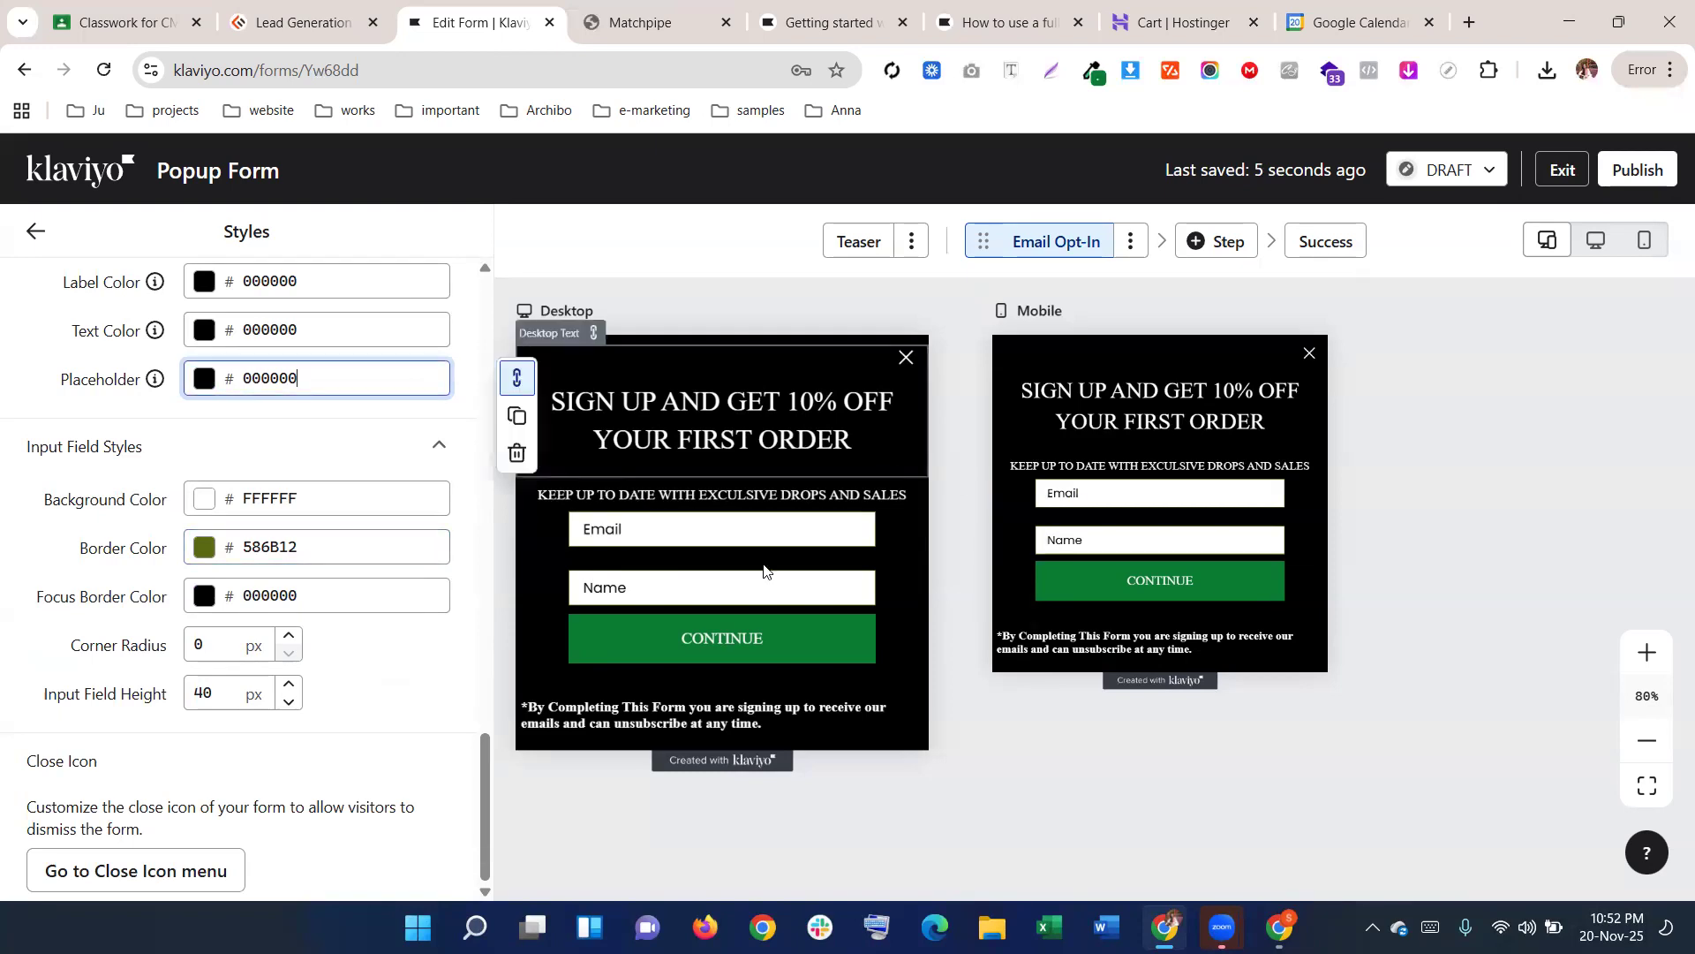
pyautogui.scroll(4, 310, 500)
pyautogui.scroll(3, 302, 511)
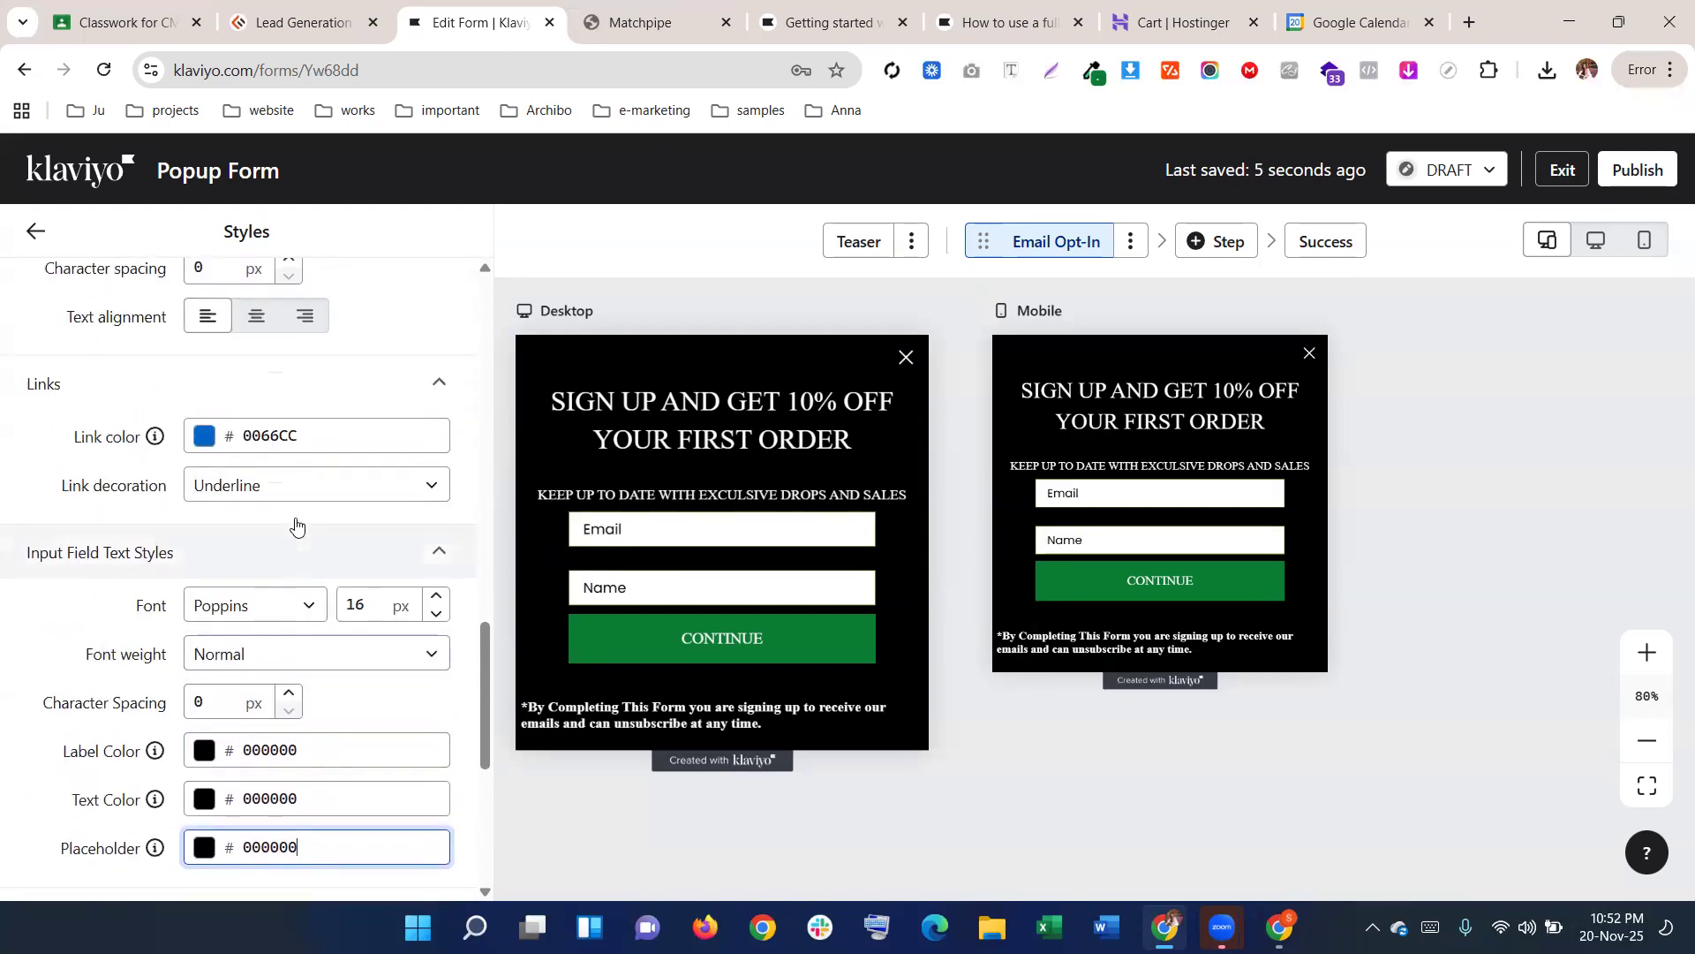
pyautogui.click(243, 687)
pyautogui.scroll(-5, 289, 582)
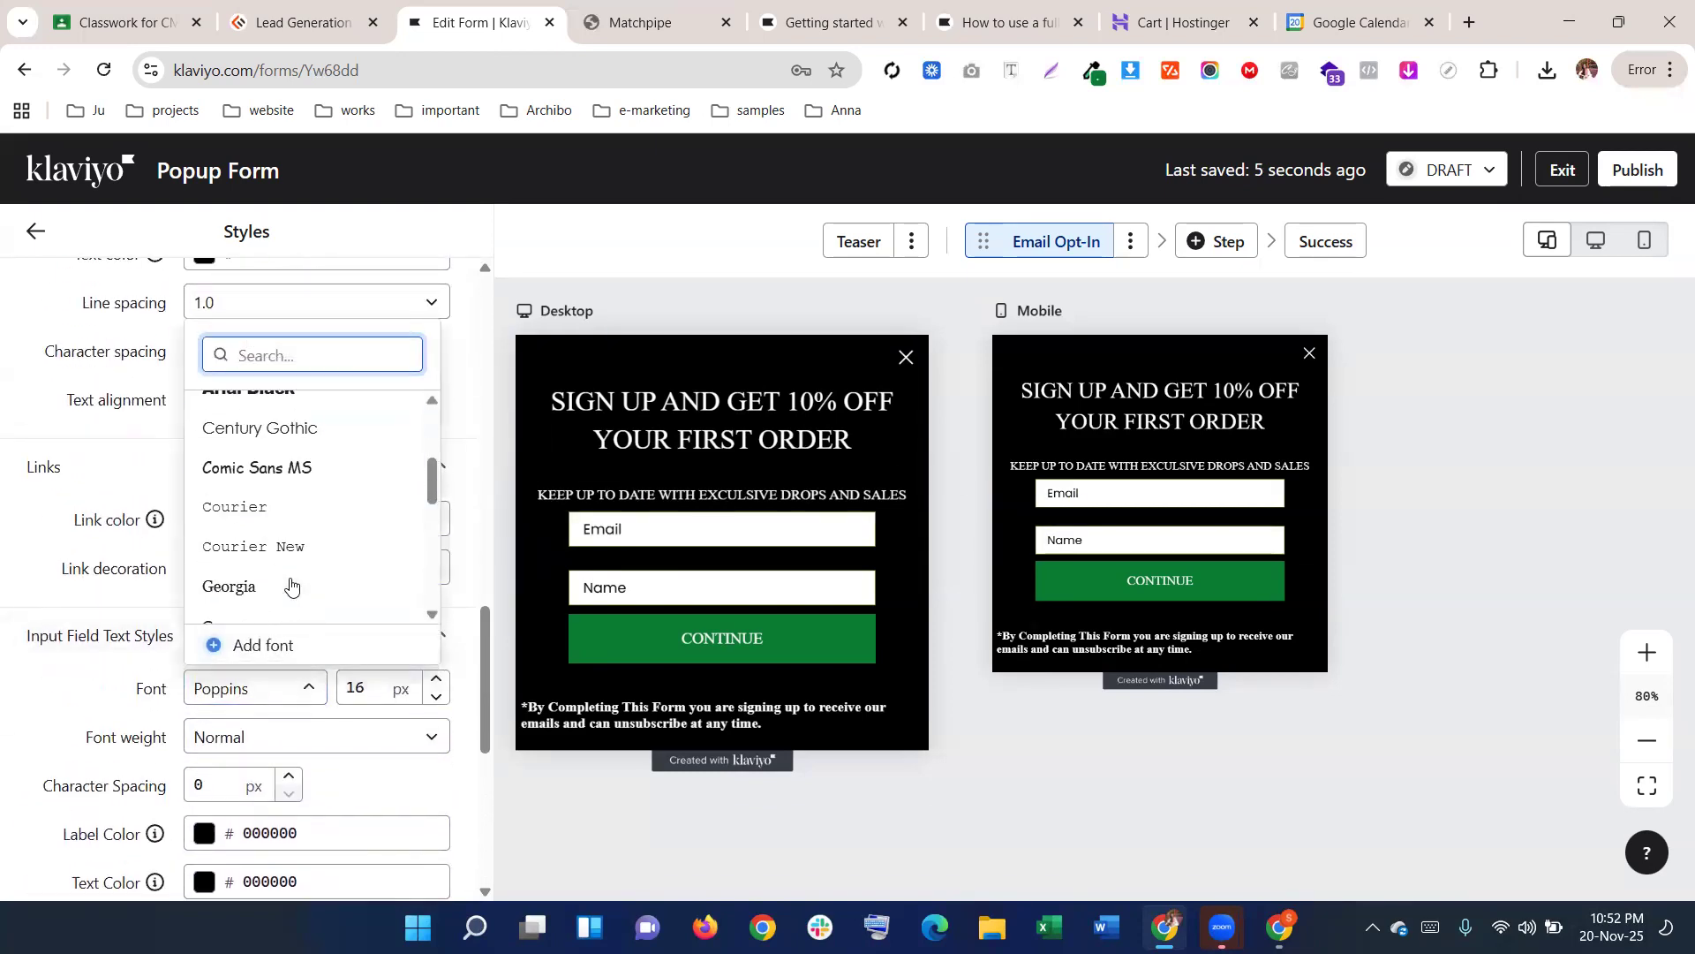
pyautogui.scroll(-2, 287, 574)
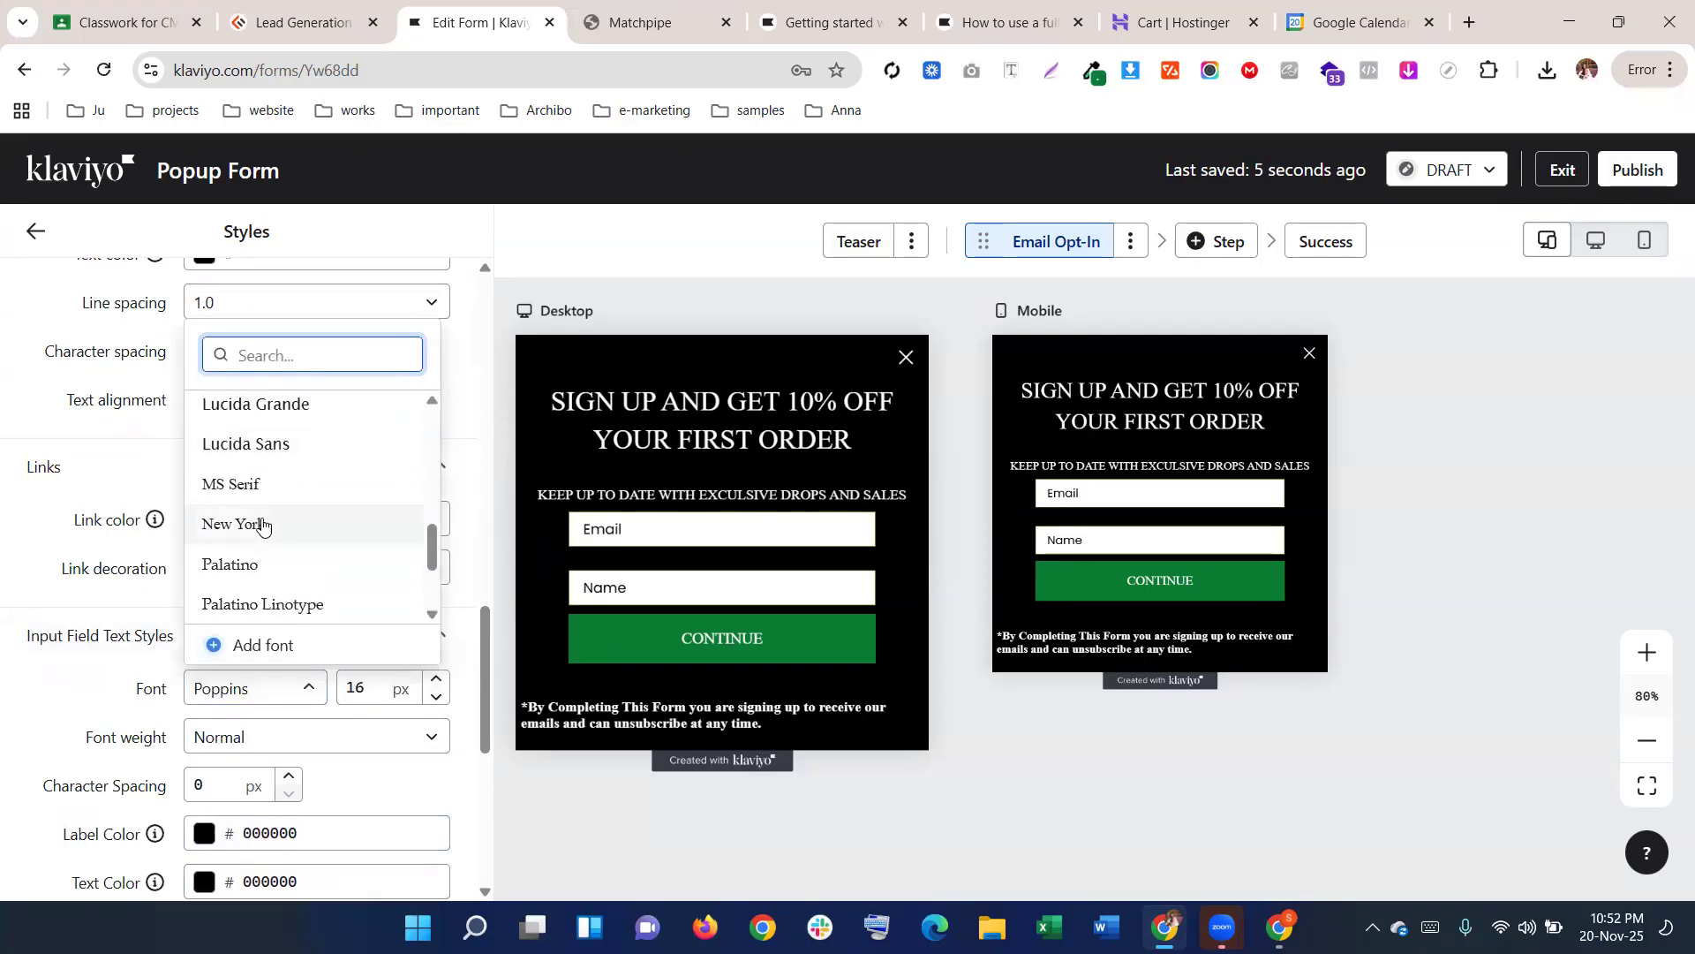
pyautogui.click(259, 488)
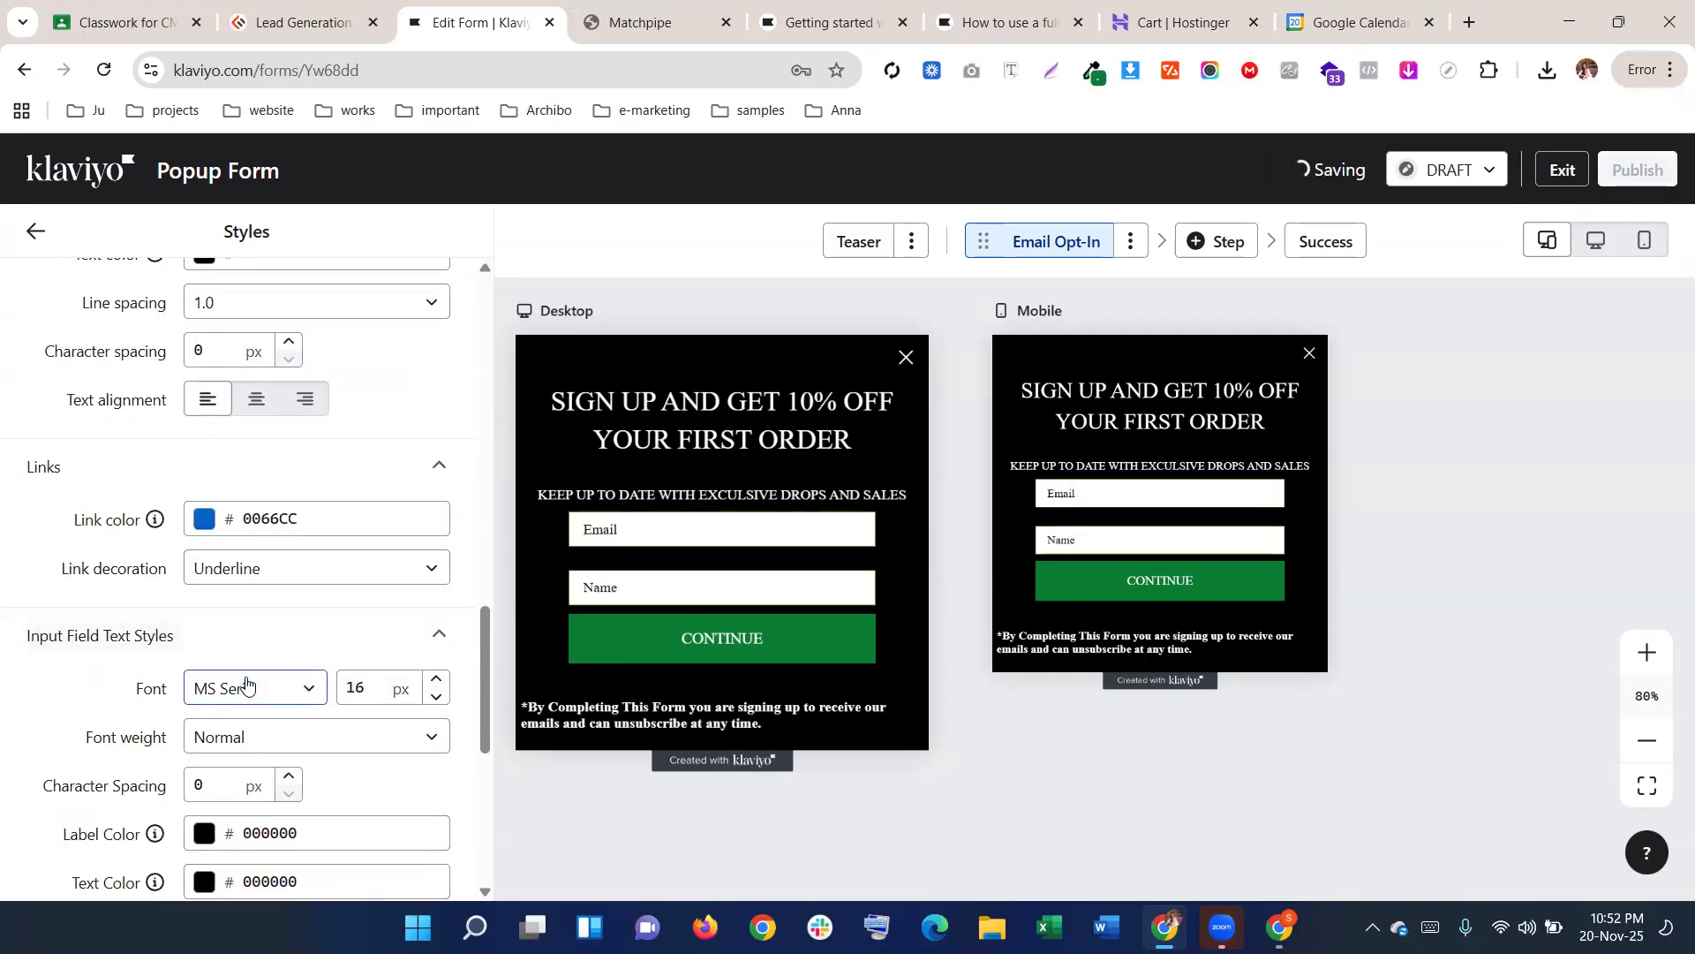
pyautogui.click(375, 687)
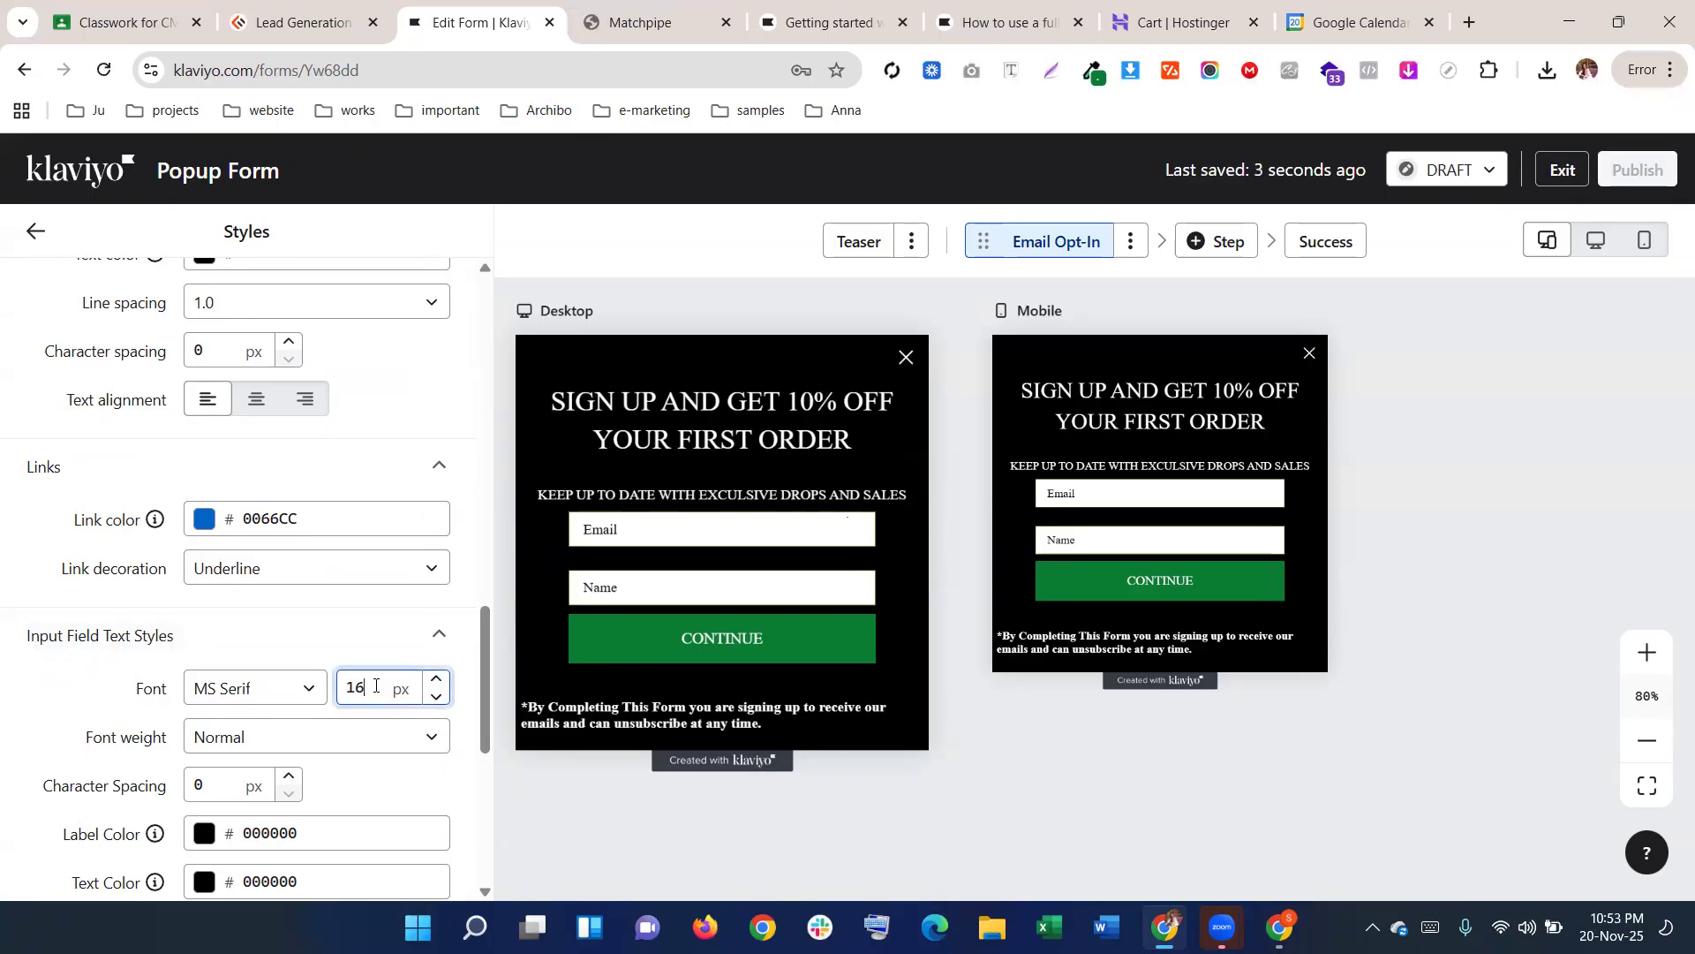
pyautogui.write('8')
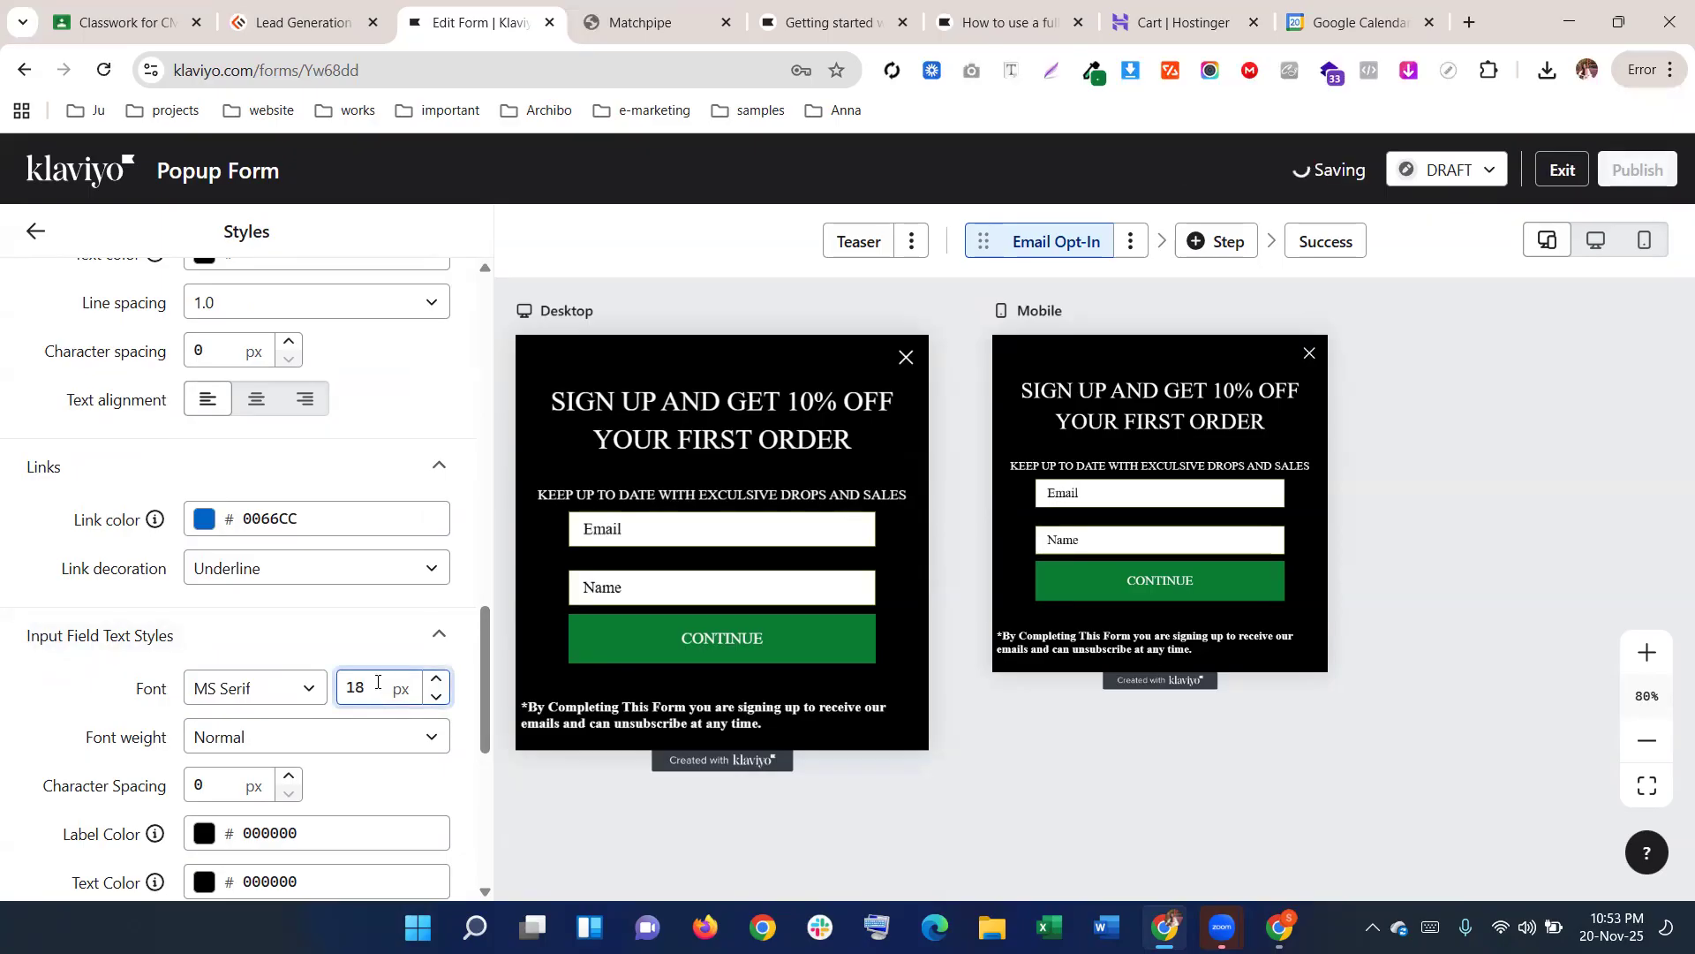
pyautogui.scroll(5, 403, 636)
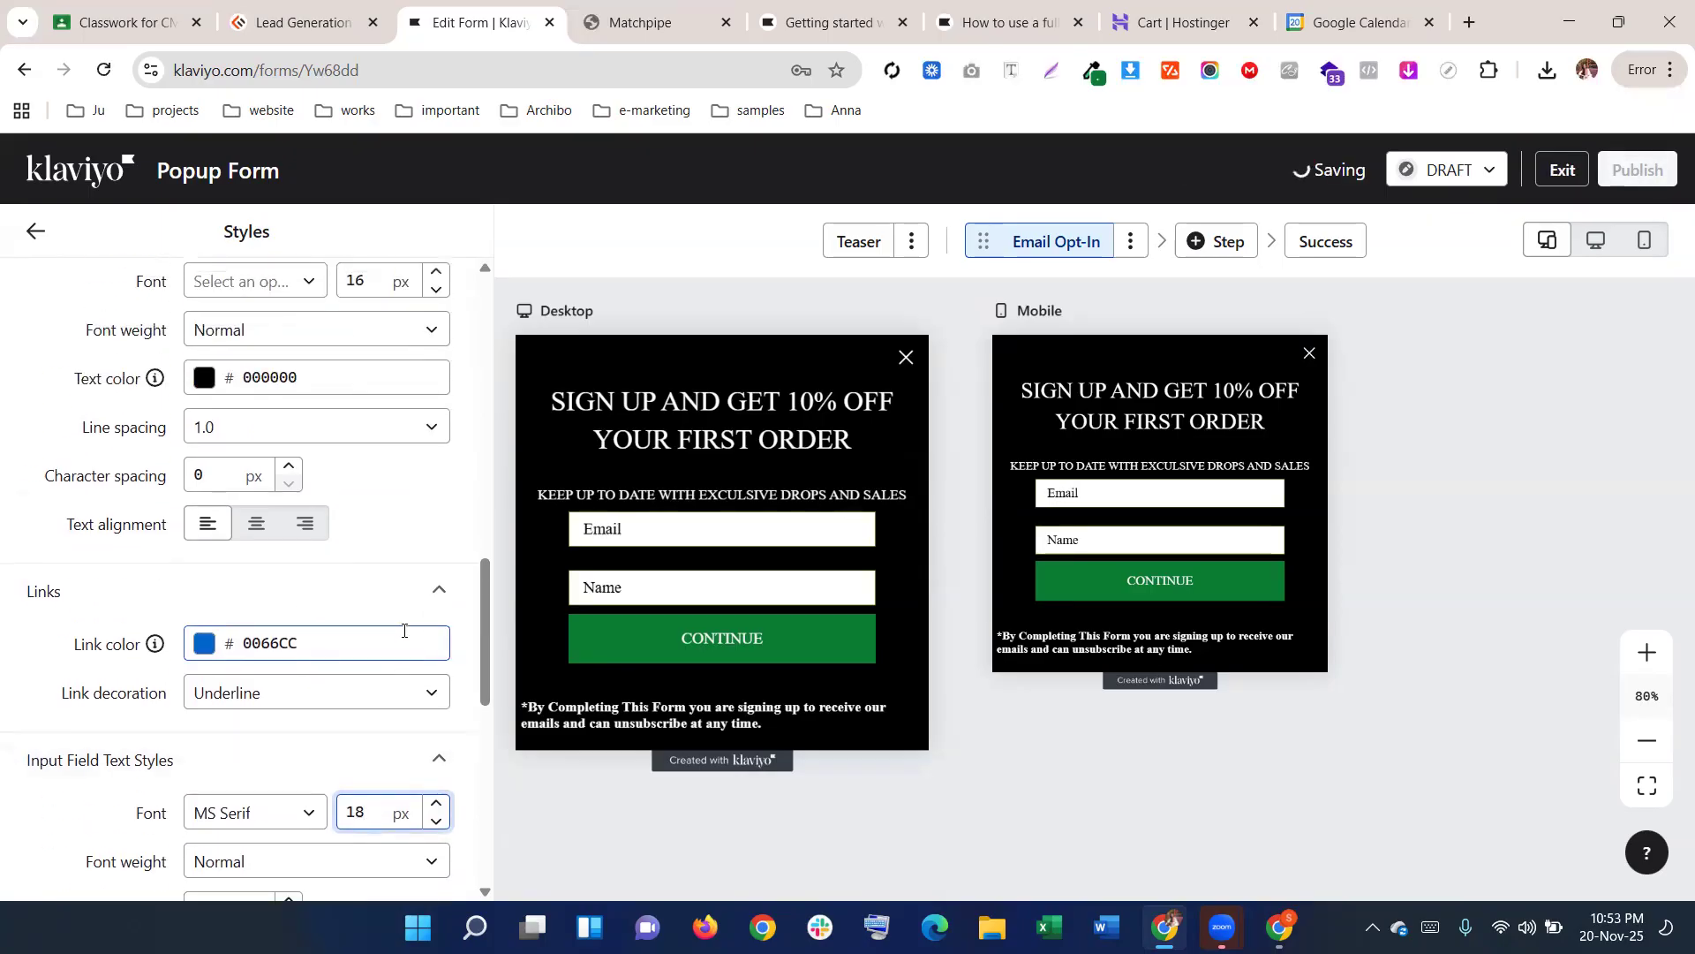
pyautogui.scroll(3, 276, 578)
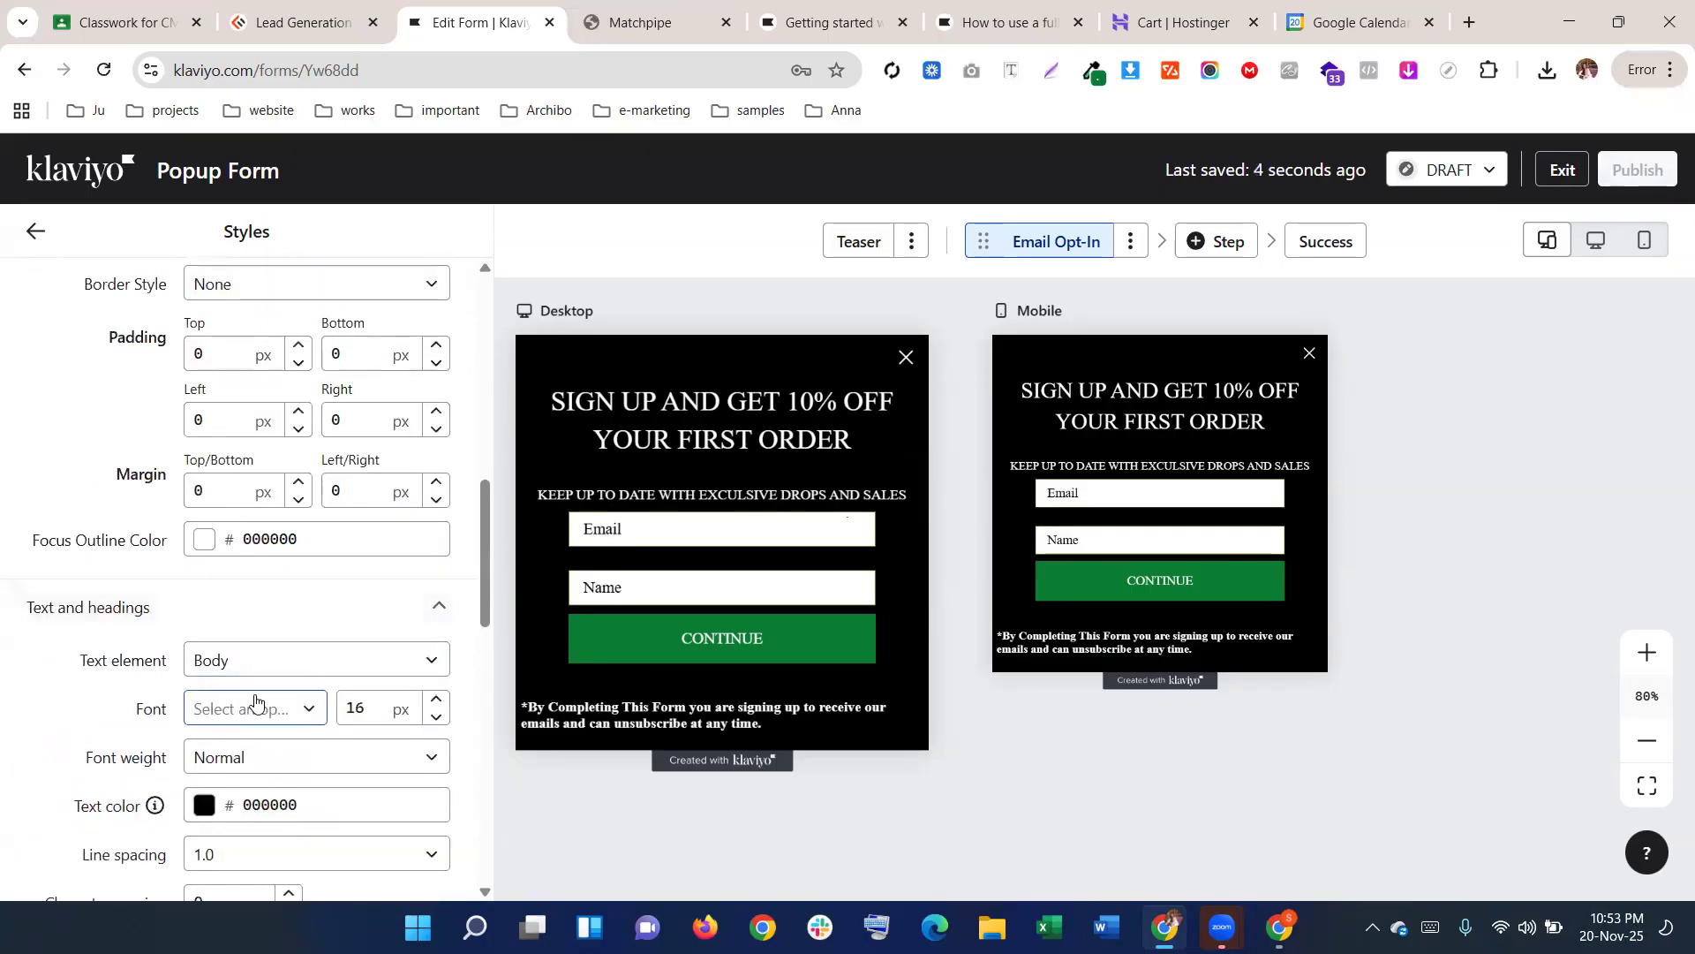
pyautogui.scroll(10, 245, 702)
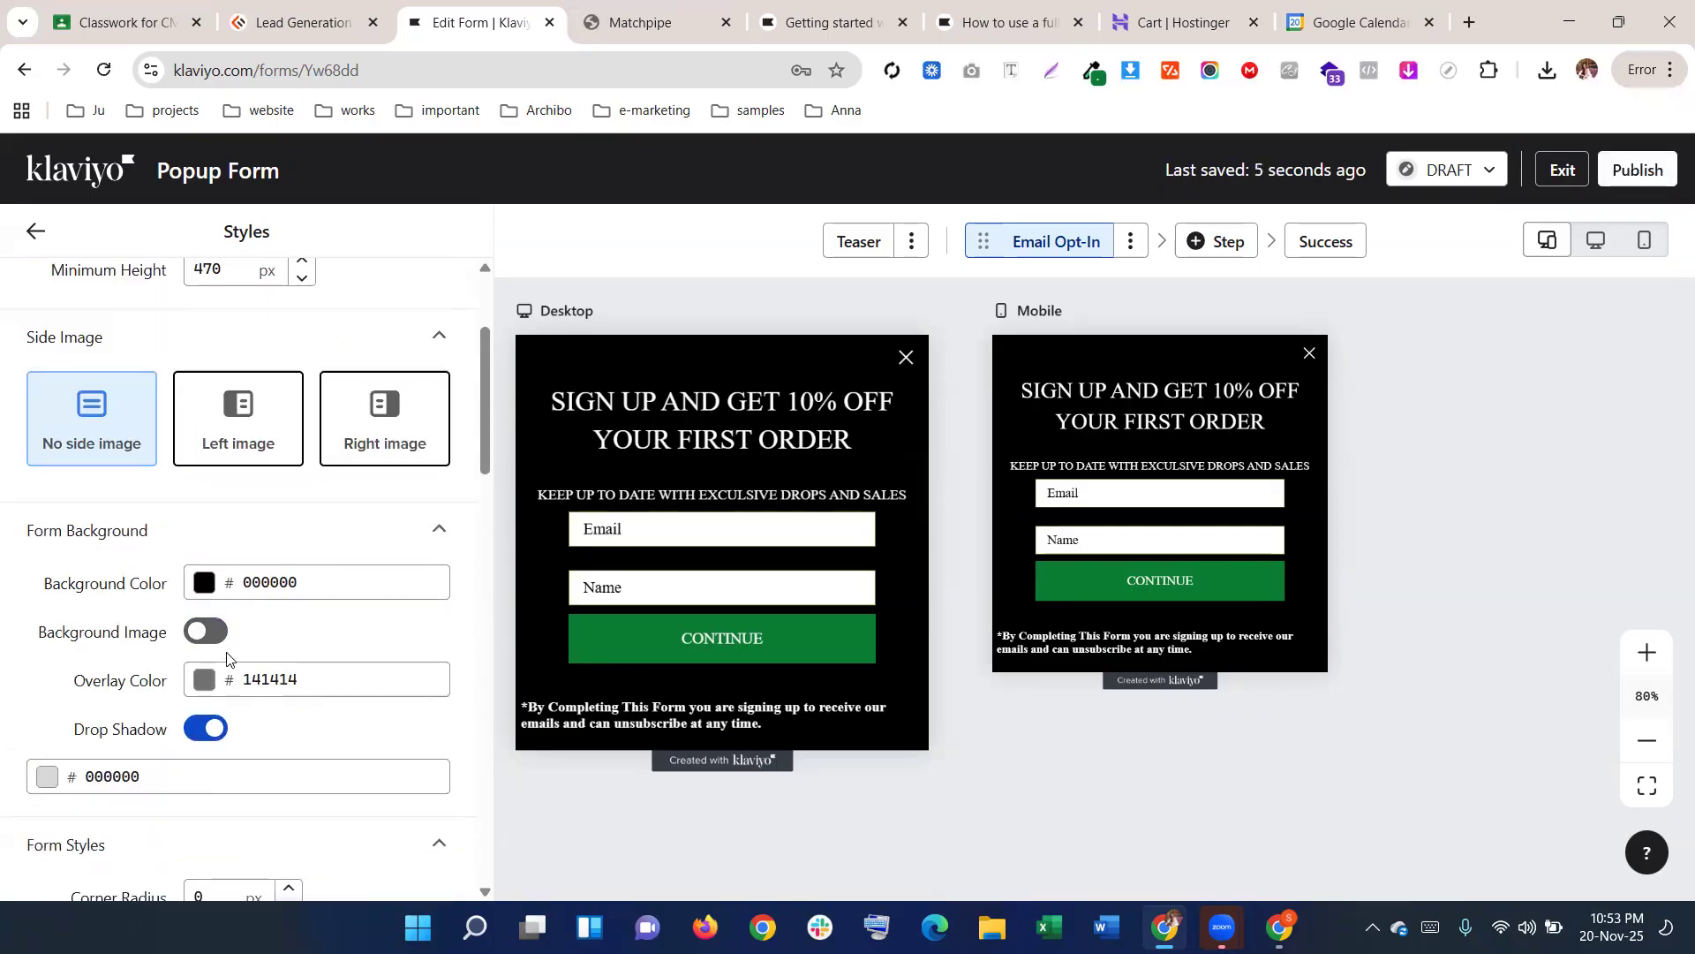
pyautogui.scroll(1, 231, 656)
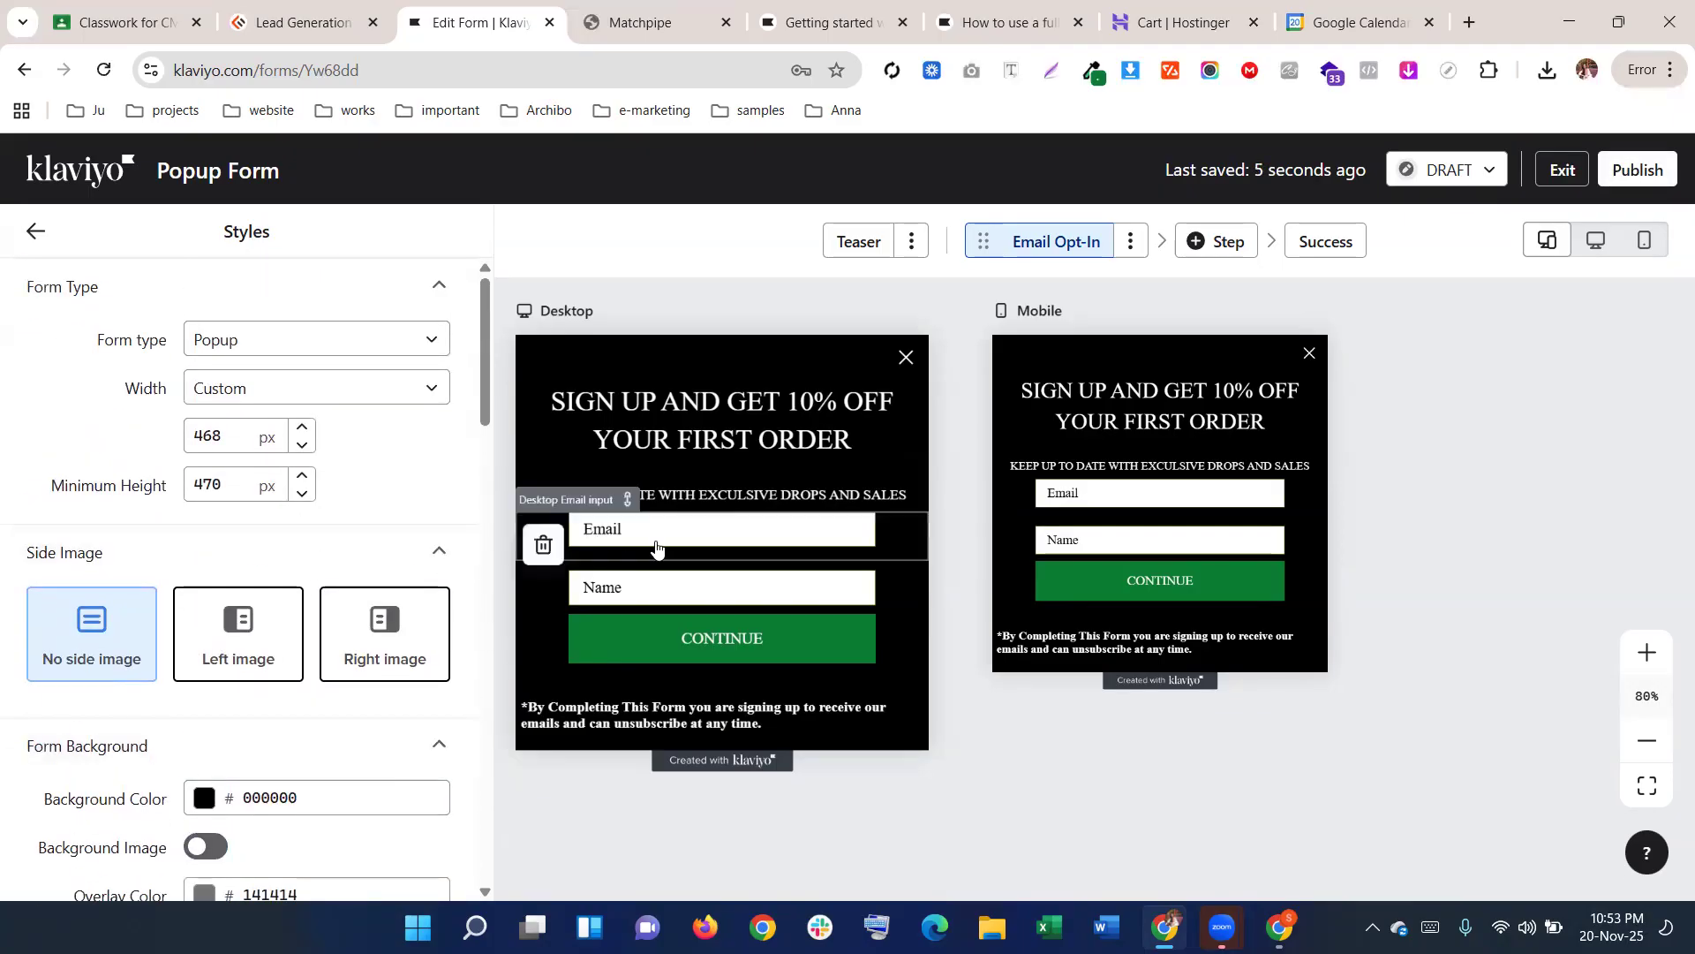
pyautogui.scroll(-2, 971, 530)
pyautogui.scroll(4, 959, 513)
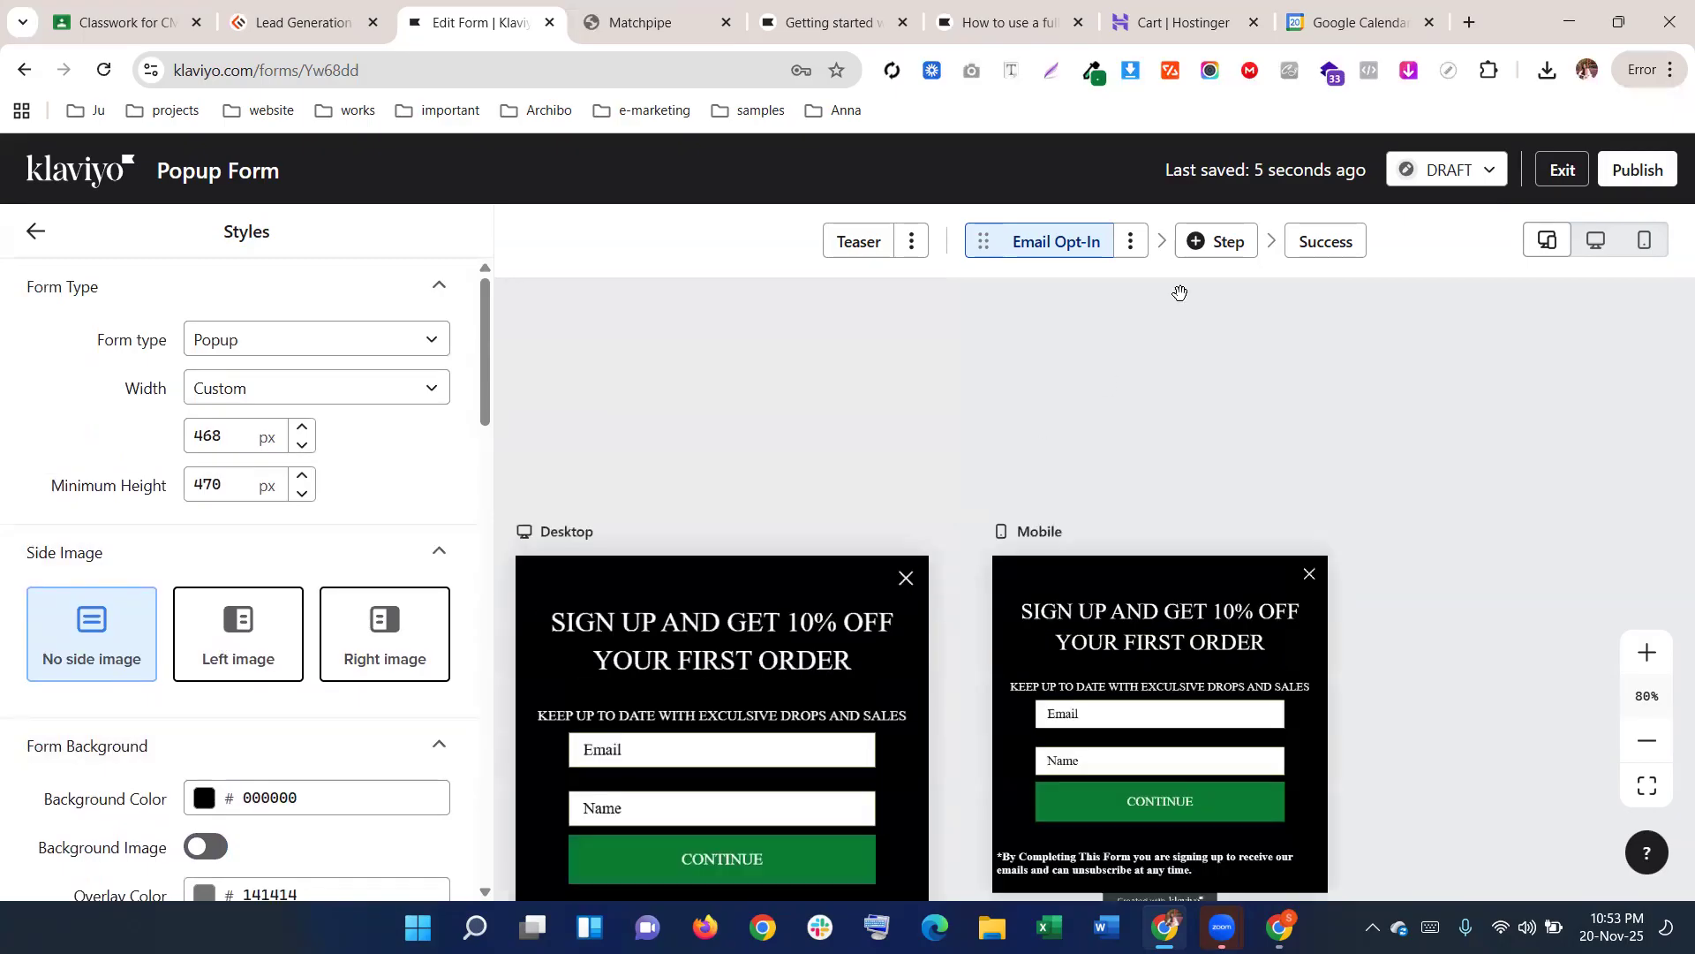
pyautogui.scroll(-3, 1043, 441)
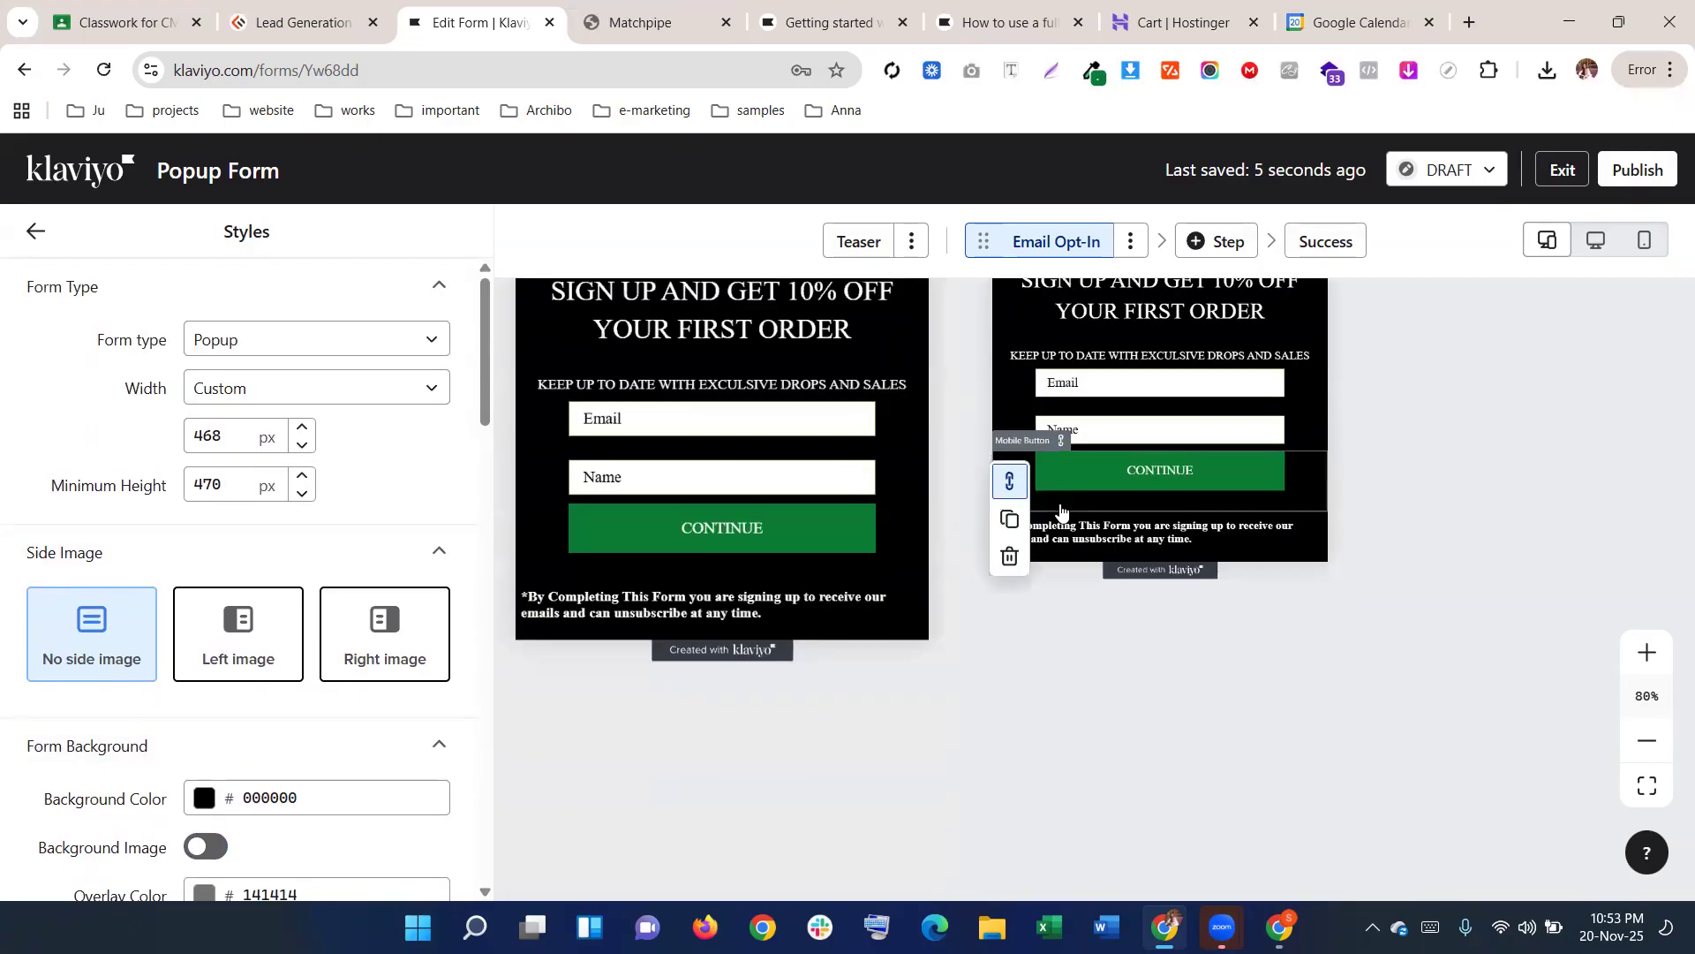
# Set the CONTINUE button block padding to 20 top (from 0) and 20 bottom (from 30)
pyautogui.click(818, 532)
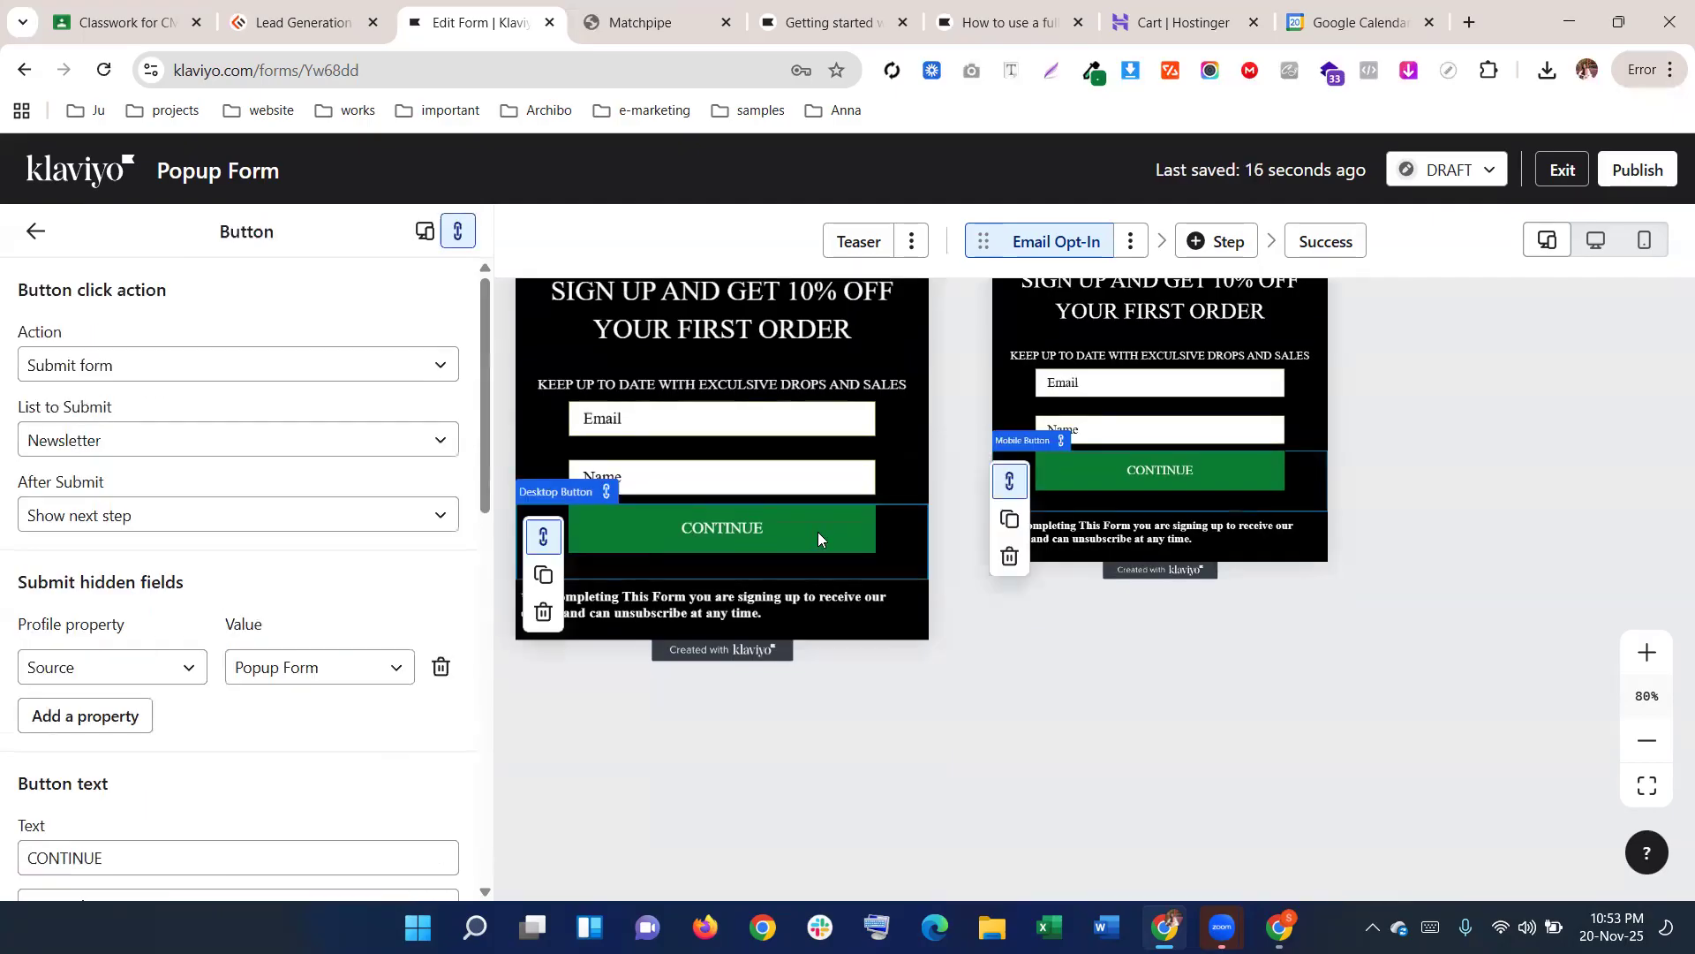
pyautogui.scroll(-7, 194, 662)
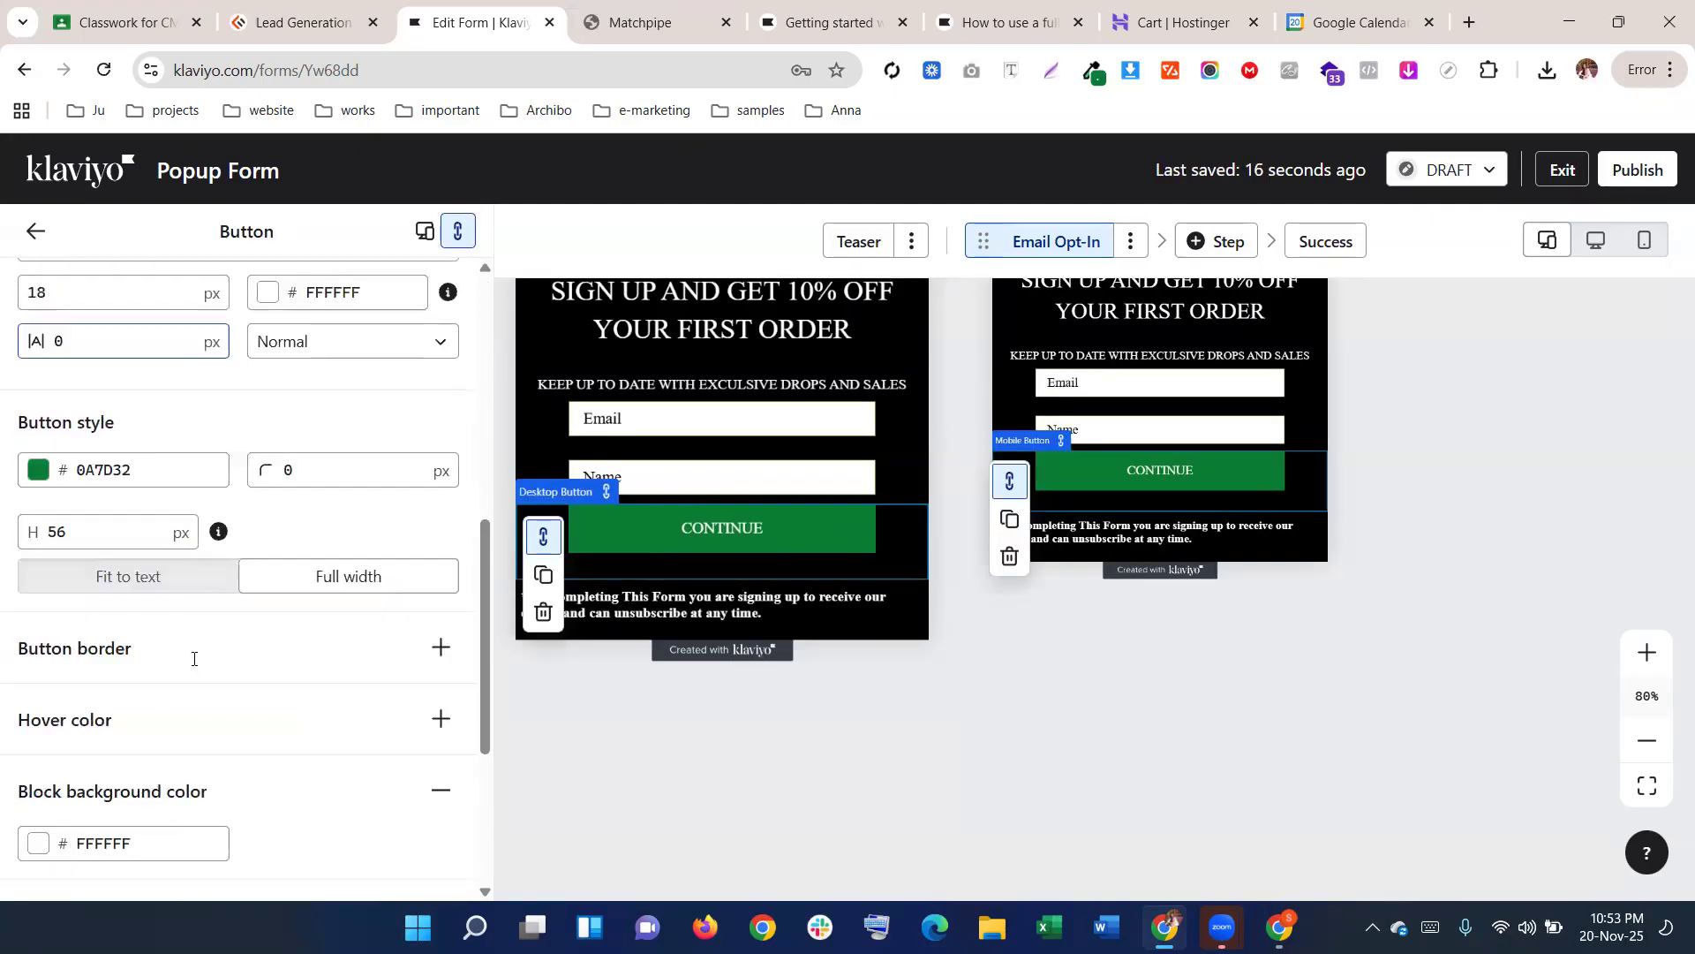
pyautogui.scroll(2, 188, 654)
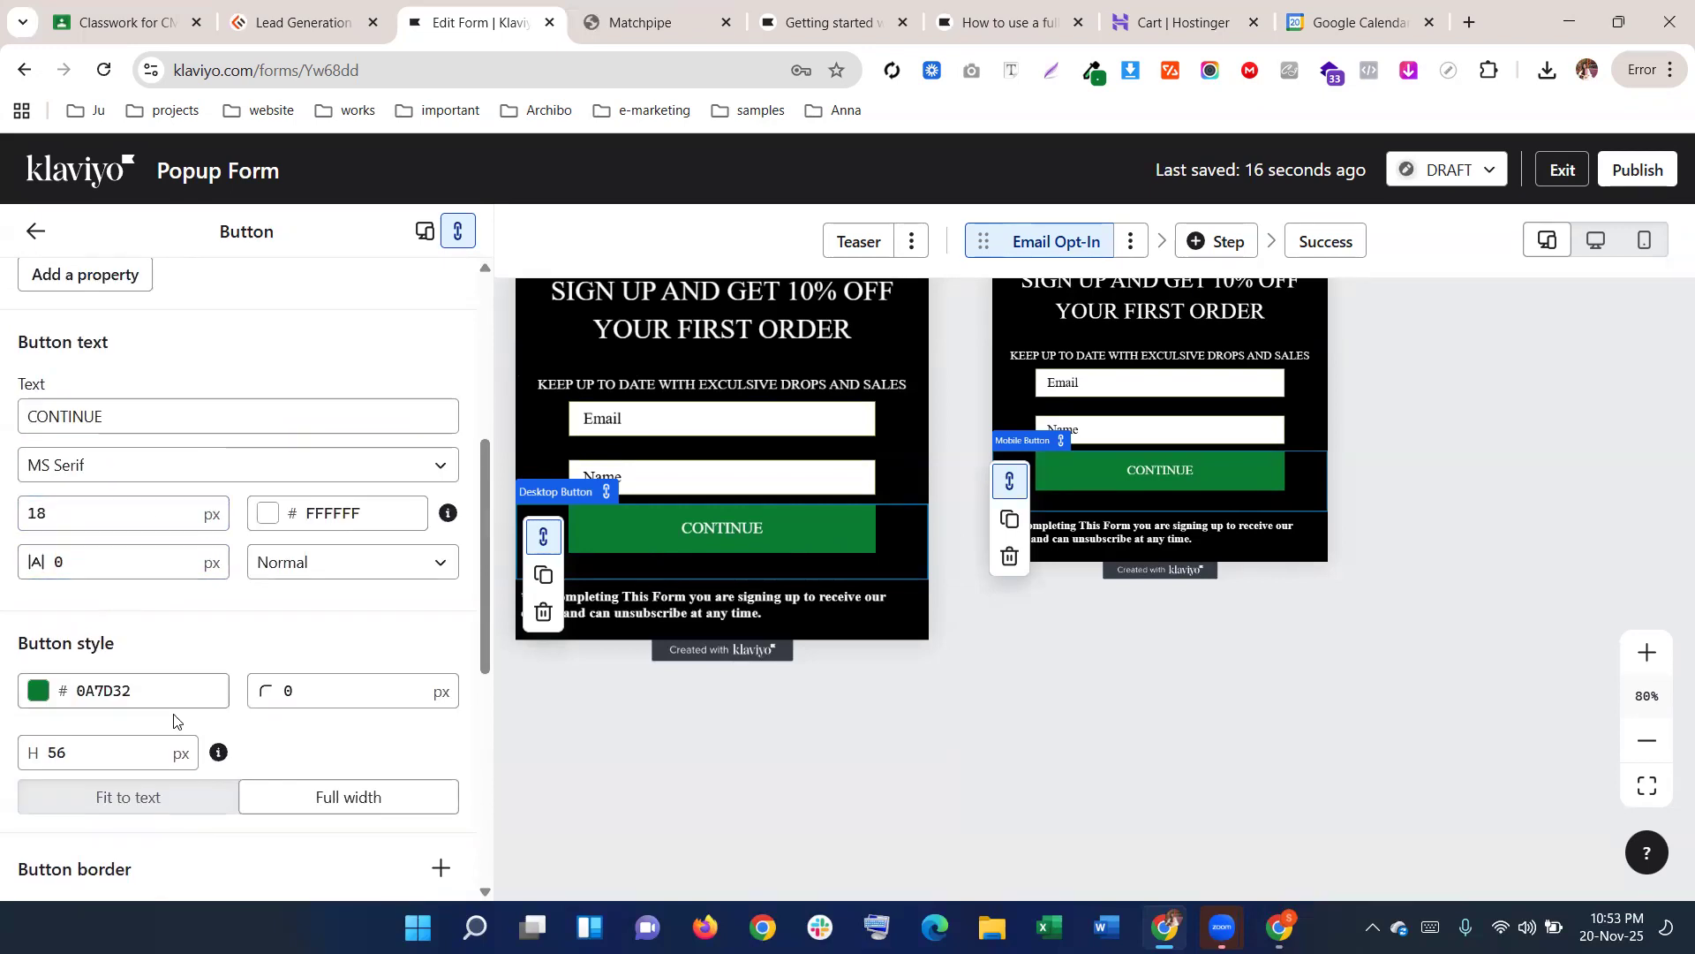
pyautogui.scroll(-1, 177, 706)
pyautogui.click(121, 643)
pyautogui.scroll(-5, 115, 645)
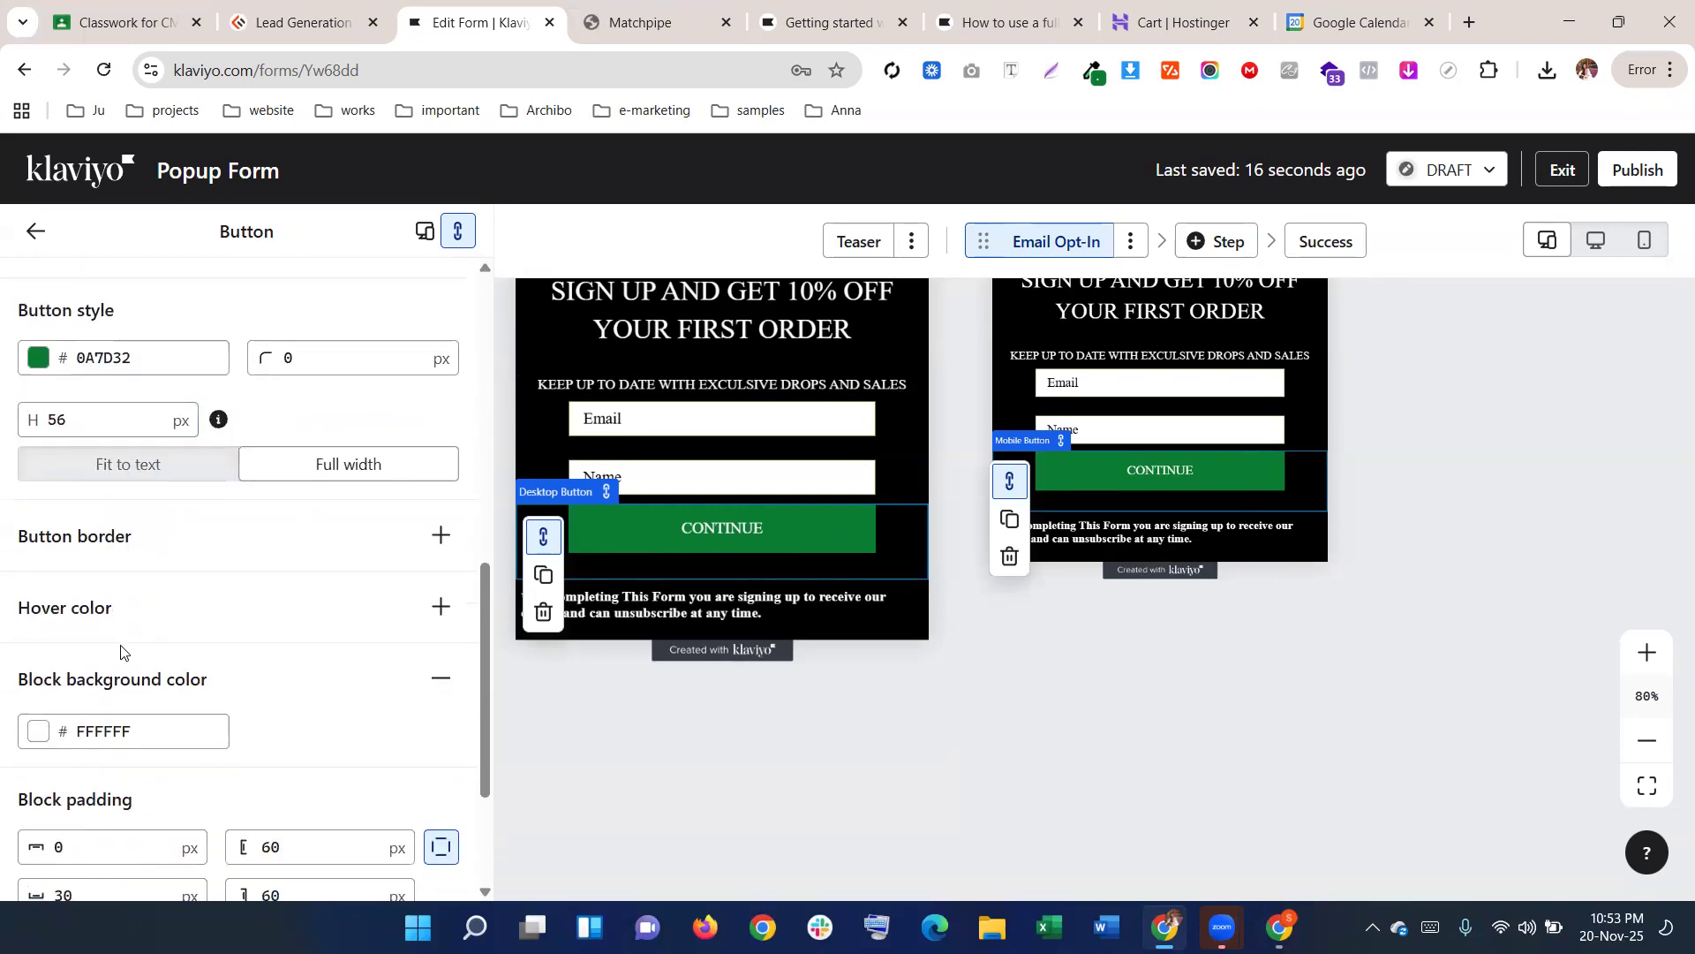
pyautogui.moveTo(76, 627); pyautogui.dragTo(22, 628)
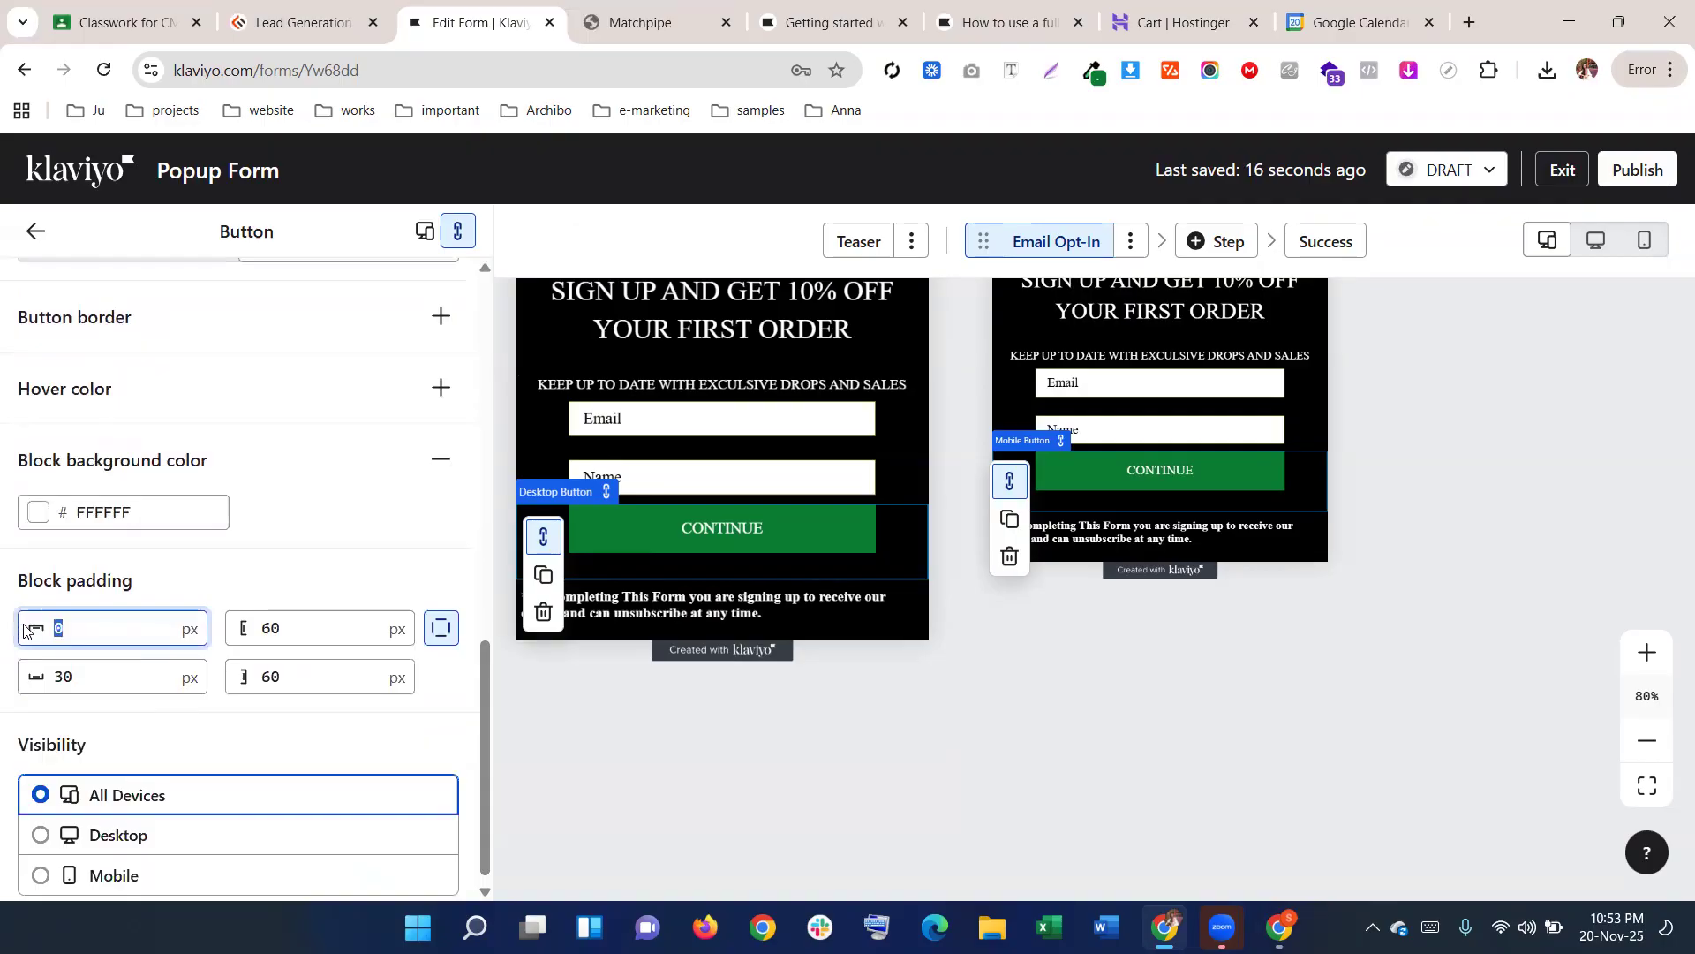
pyautogui.write('10')
pyautogui.moveTo(150, 624); pyautogui.dragTo(11, 636)
pyautogui.write('20')
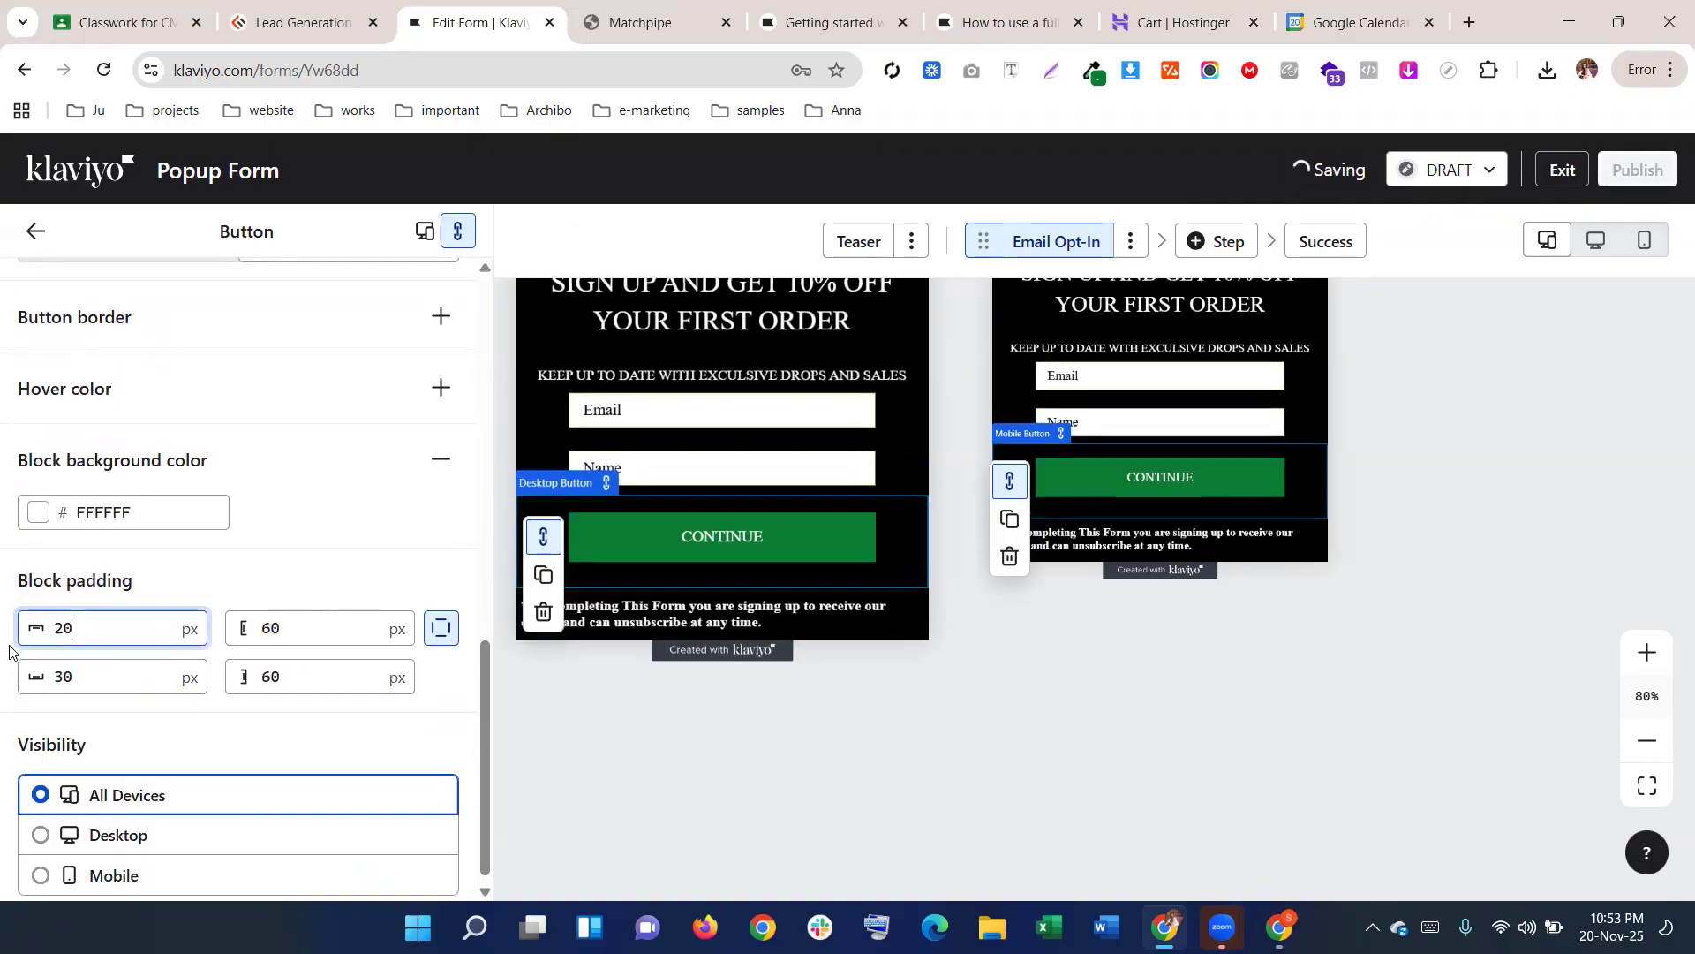
pyautogui.click(533, 755)
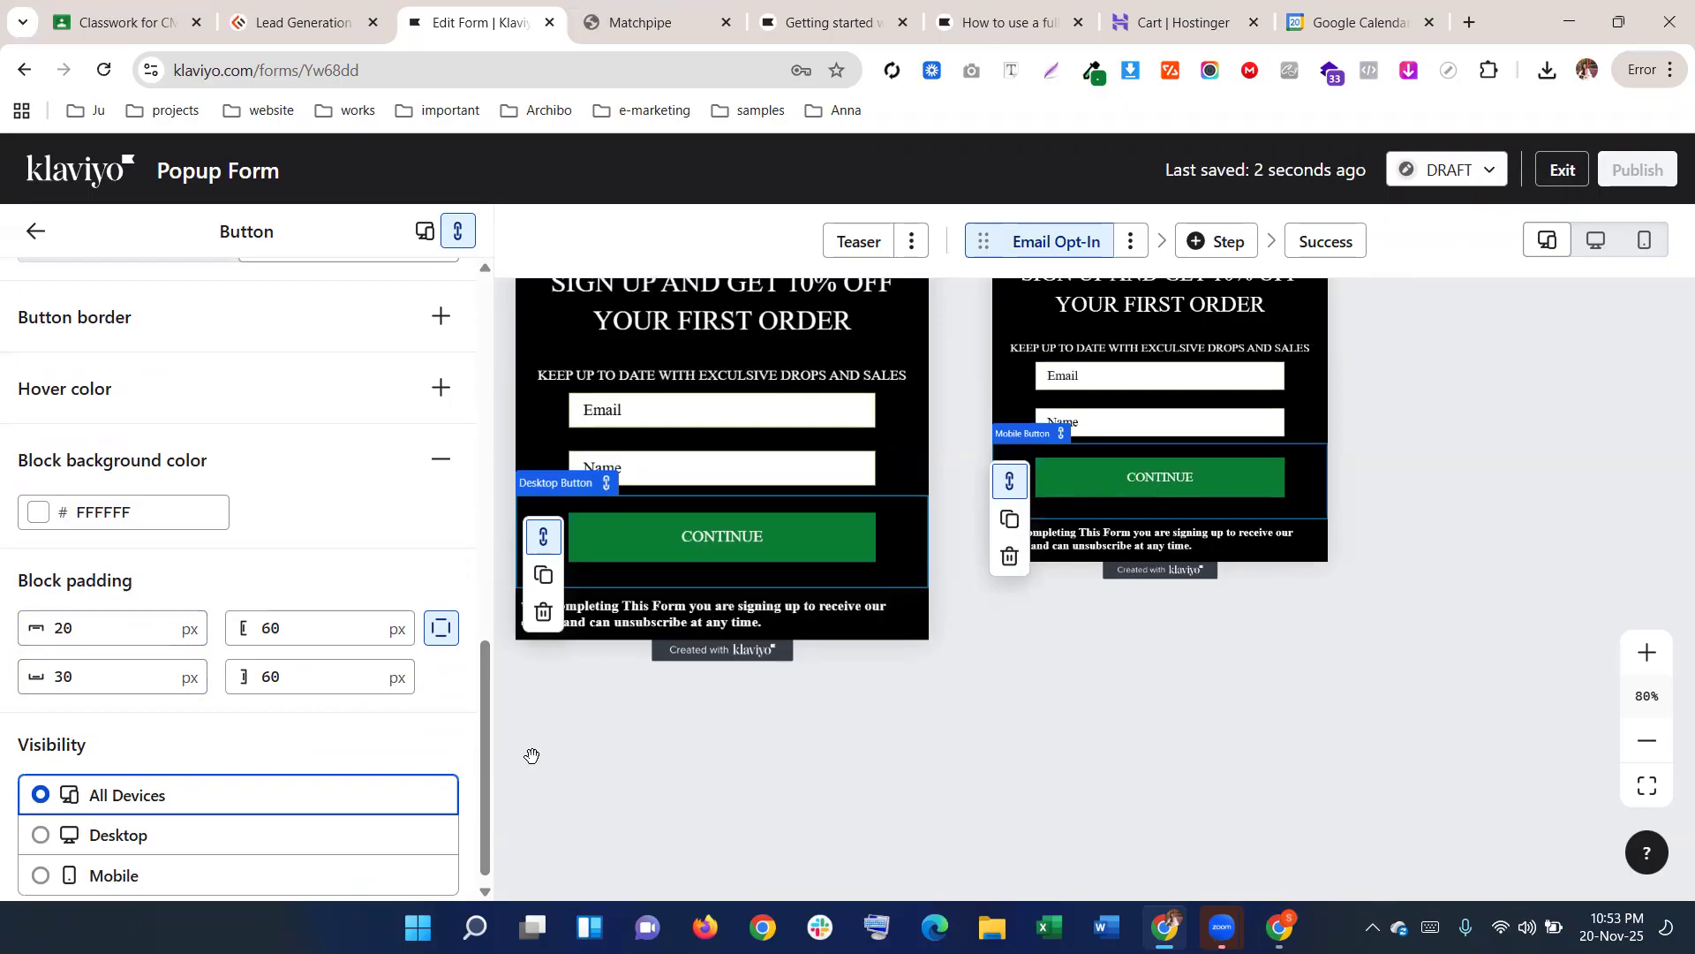
pyautogui.moveTo(103, 677); pyautogui.dragTo(29, 682)
pyautogui.write('20')
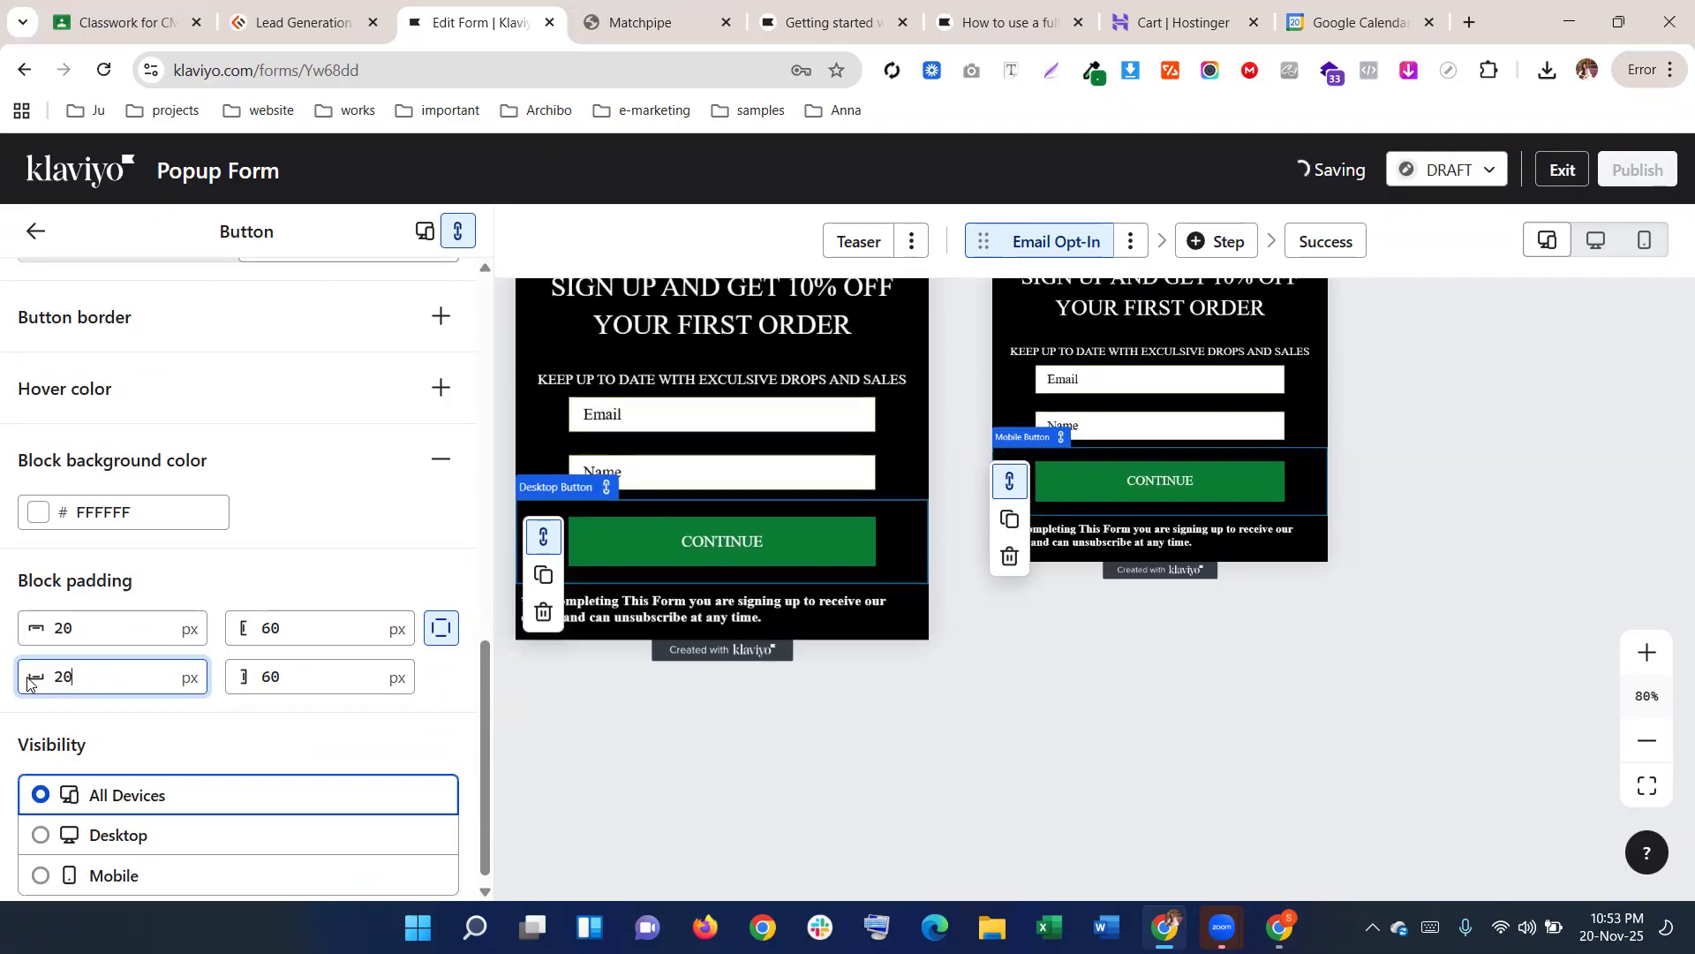
pyautogui.click(574, 671)
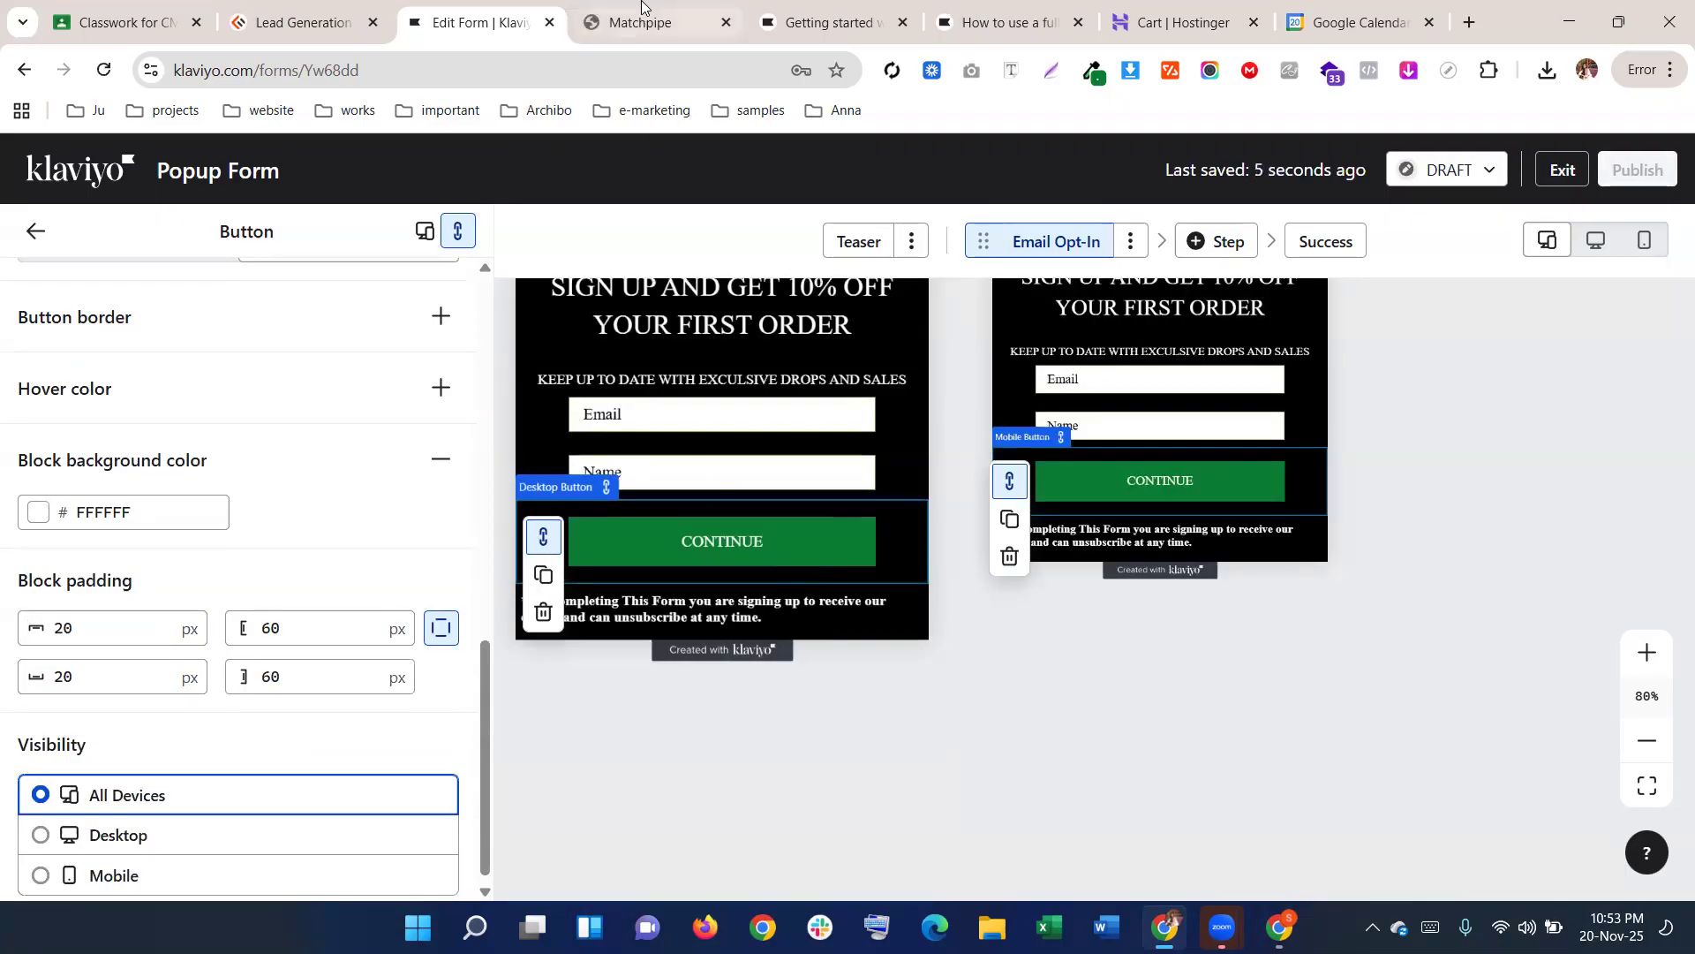
# Check and close the live popup on the Matchpipe store, then return to the editor
pyautogui.hotkey('ctrl', 'Tab')
pyautogui.click(472, 336)
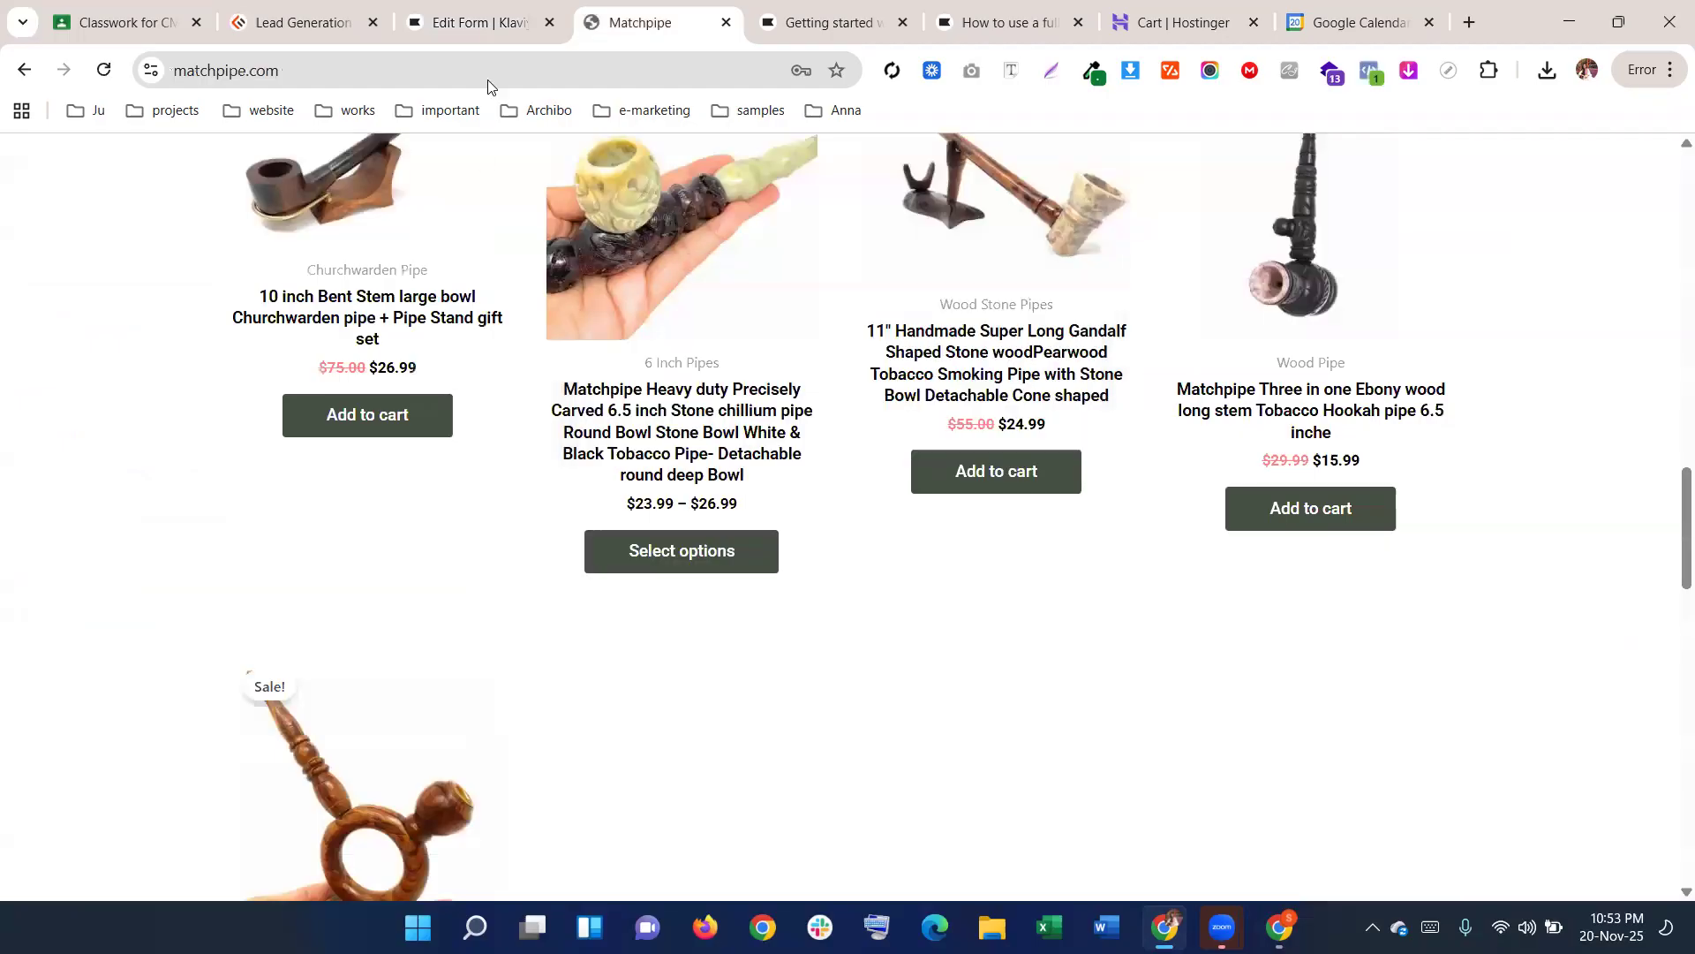
pyautogui.click(481, 22)
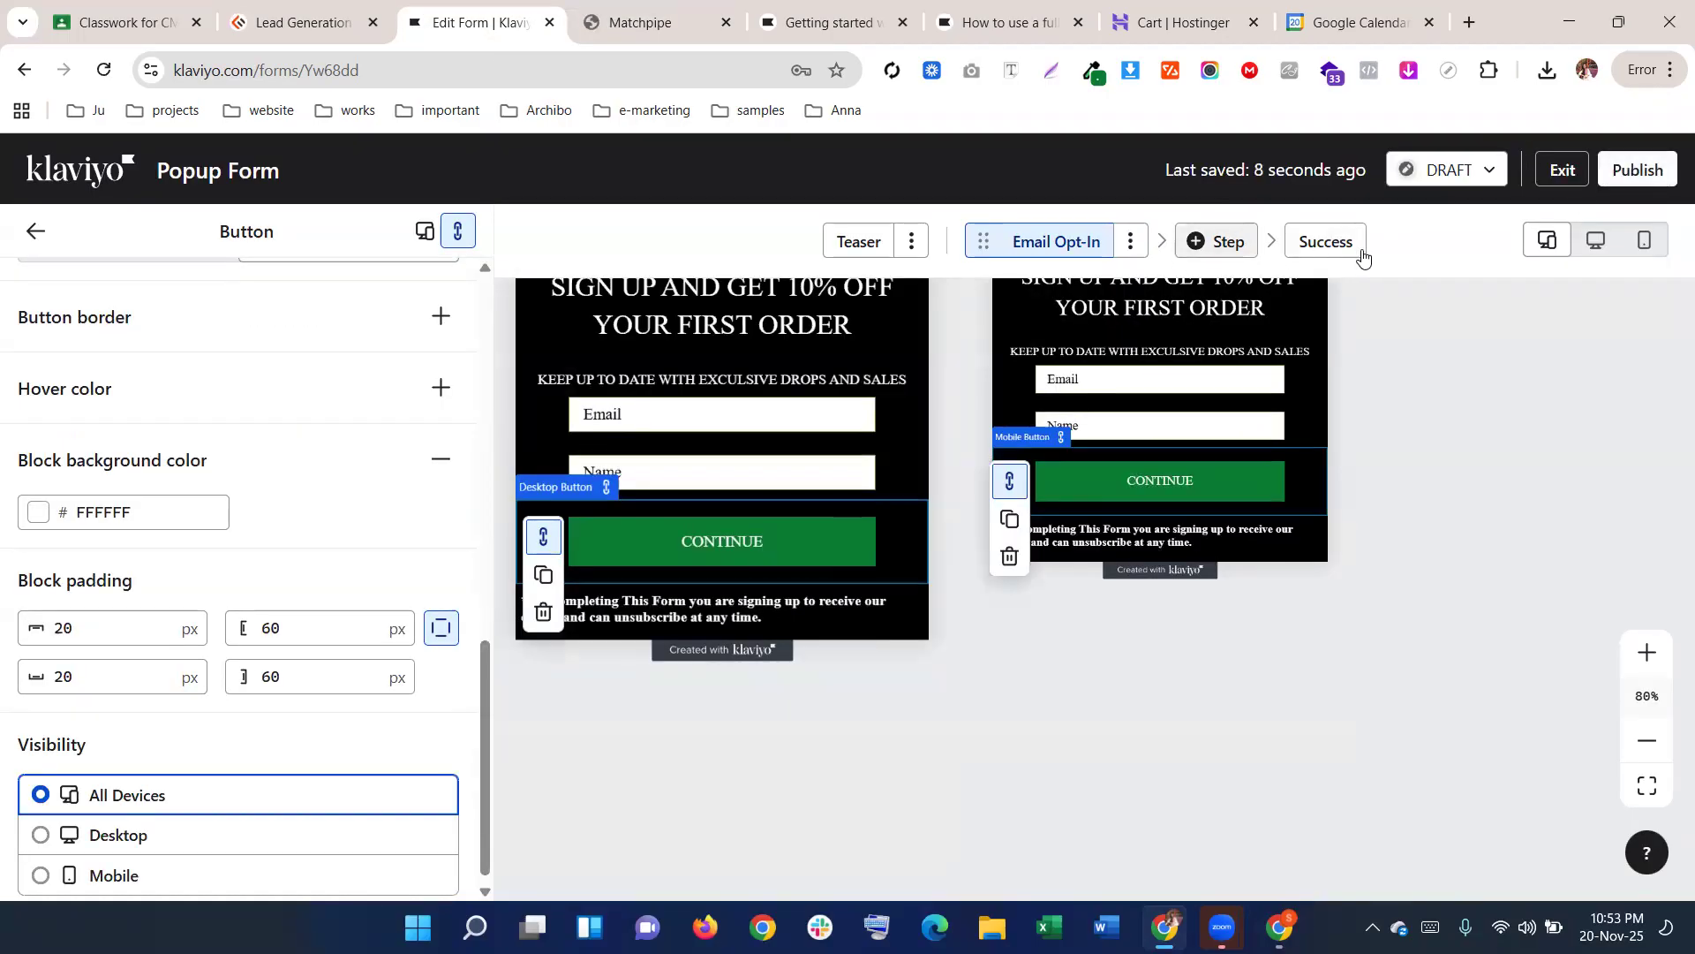
# On the Success step, delete the dog image and phone illustration blocks
pyautogui.click(1319, 244)
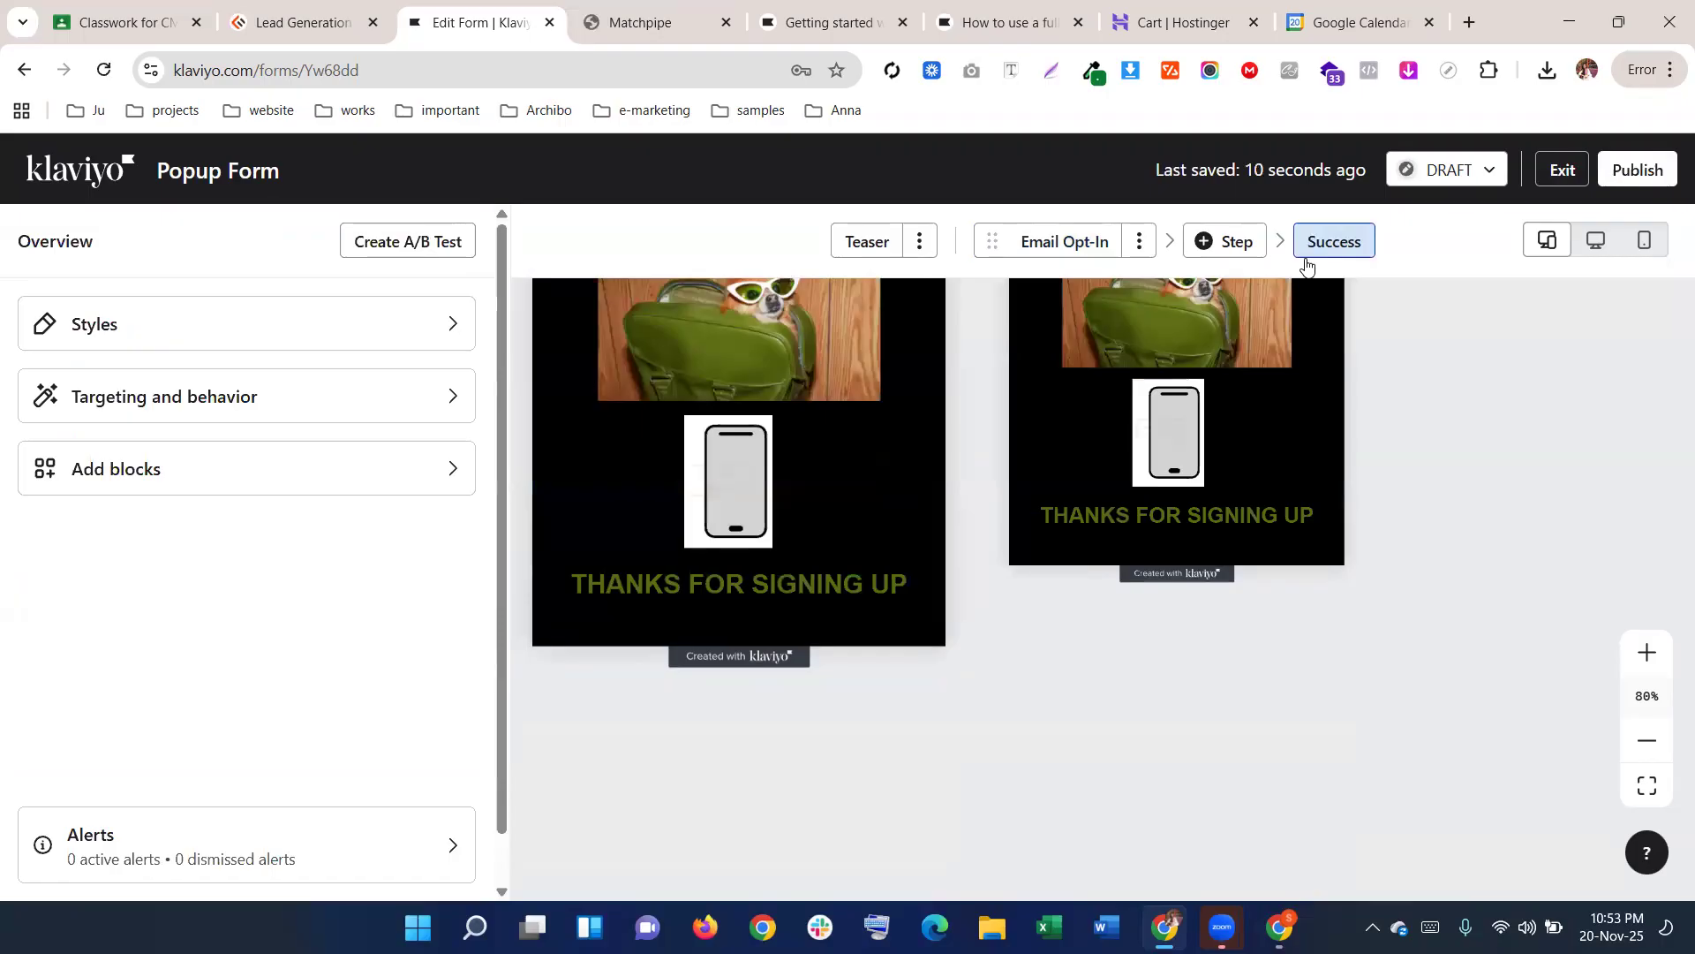
pyautogui.scroll(3, 821, 574)
pyautogui.scroll(-2, 822, 569)
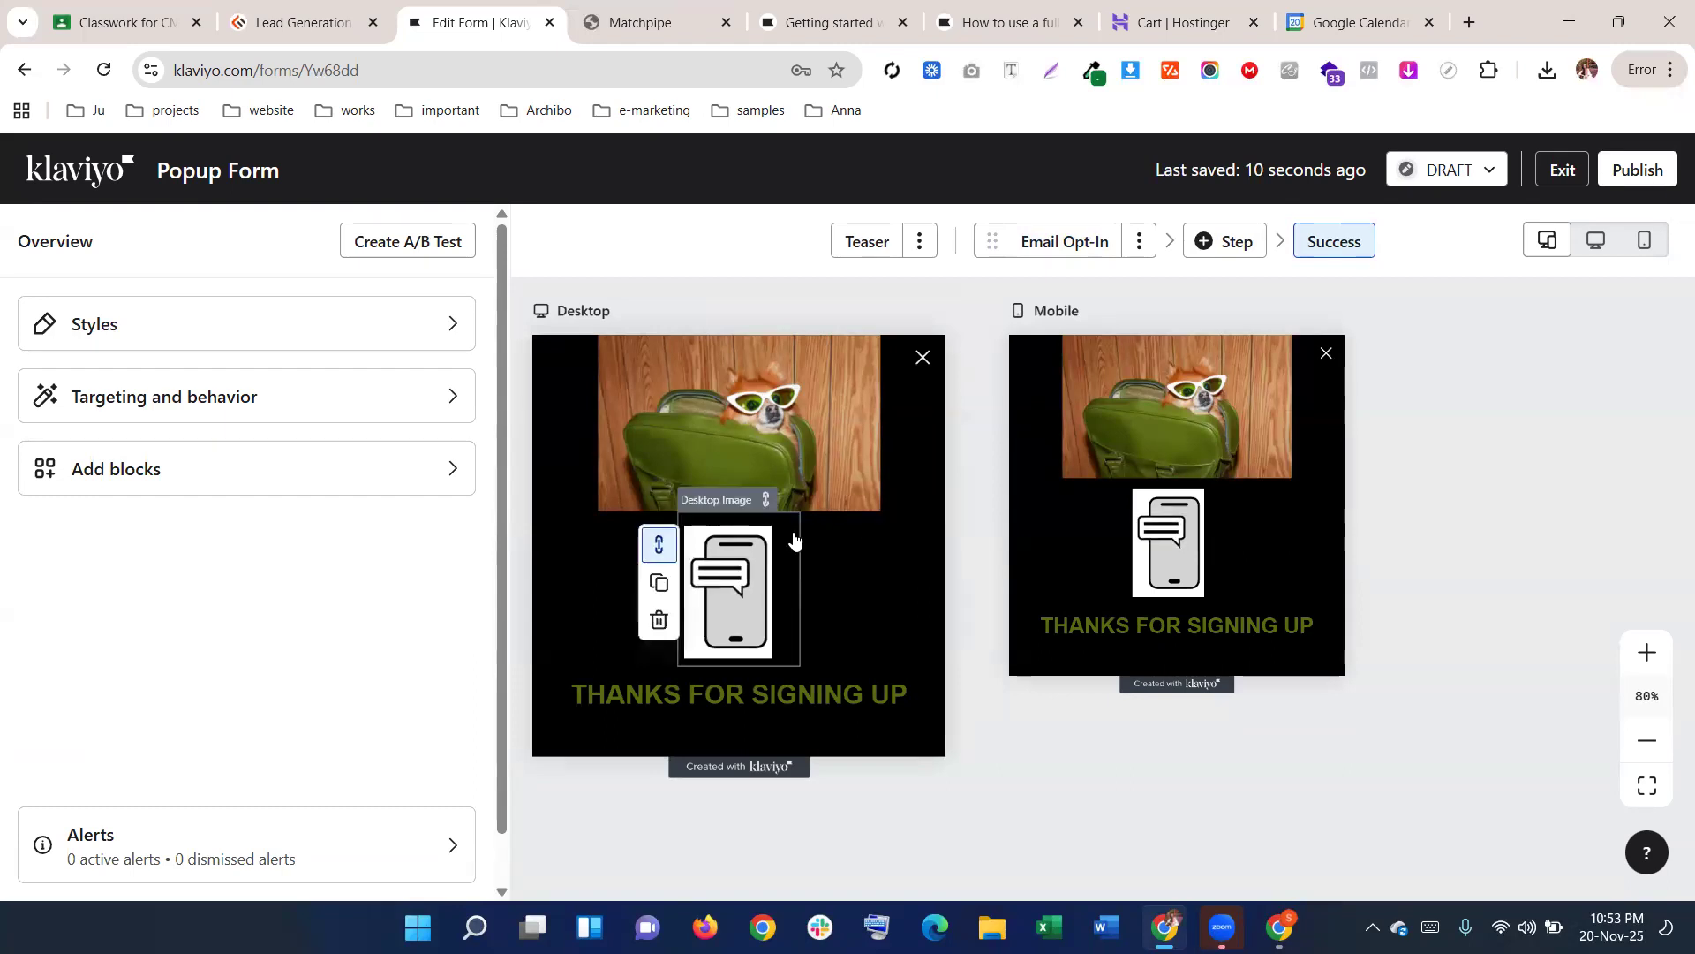
pyautogui.scroll(1, 847, 521)
pyautogui.click(601, 533)
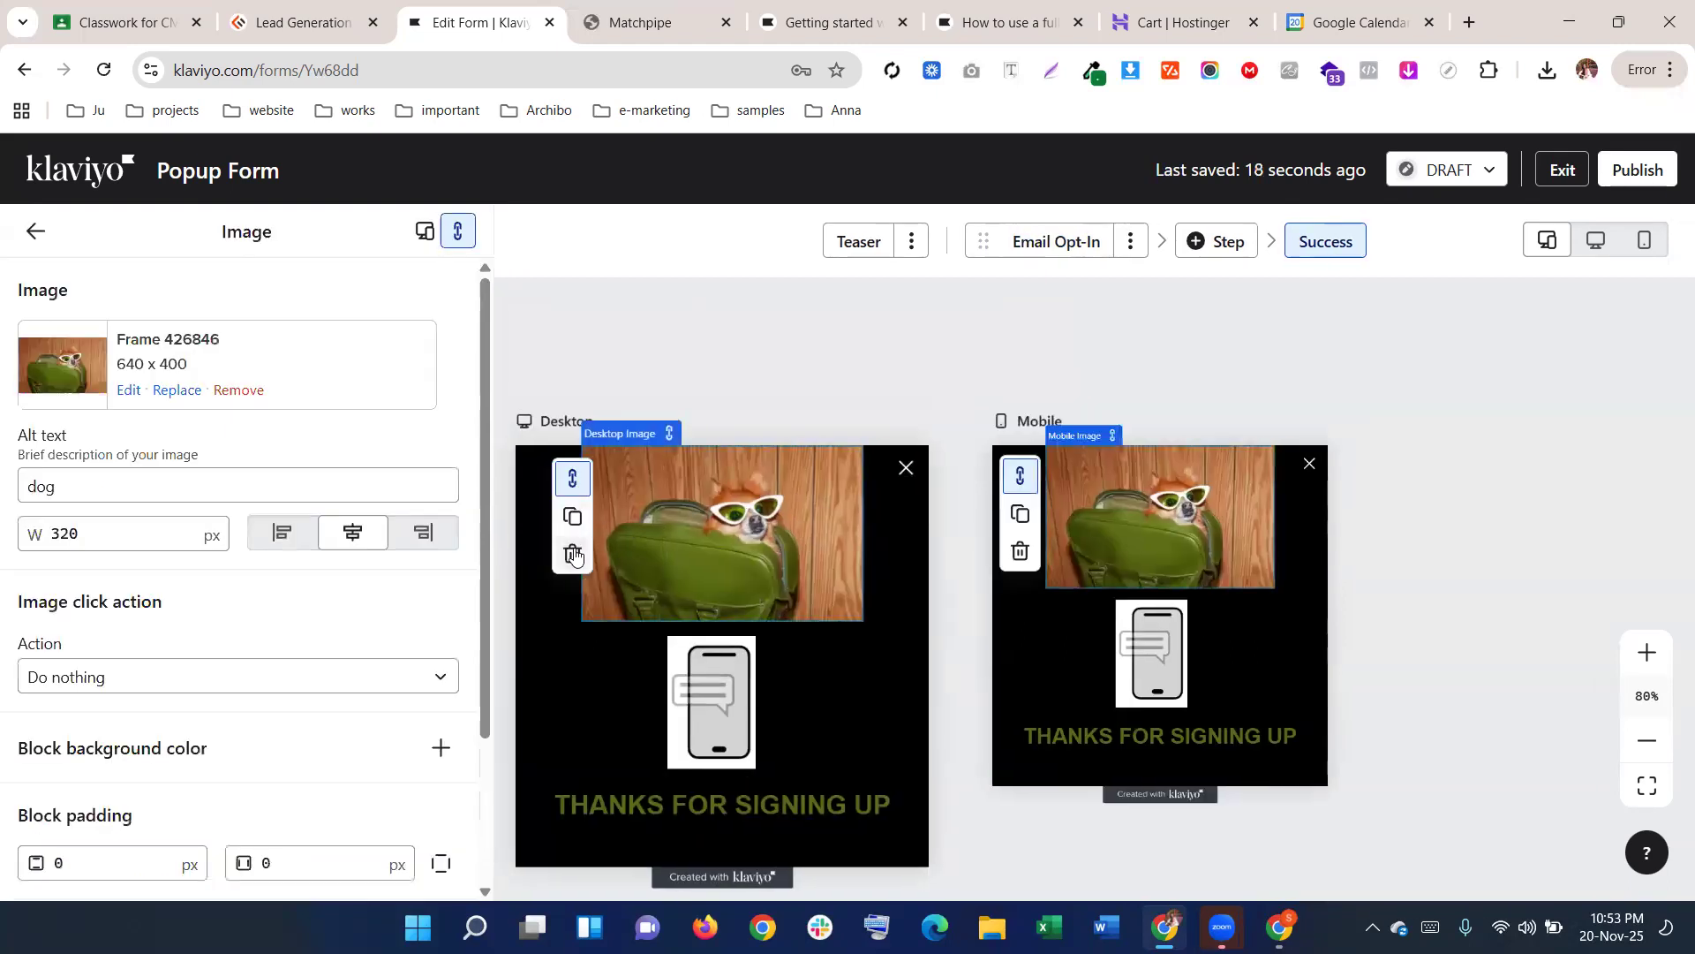
pyautogui.click(572, 552)
pyautogui.click(1148, 569)
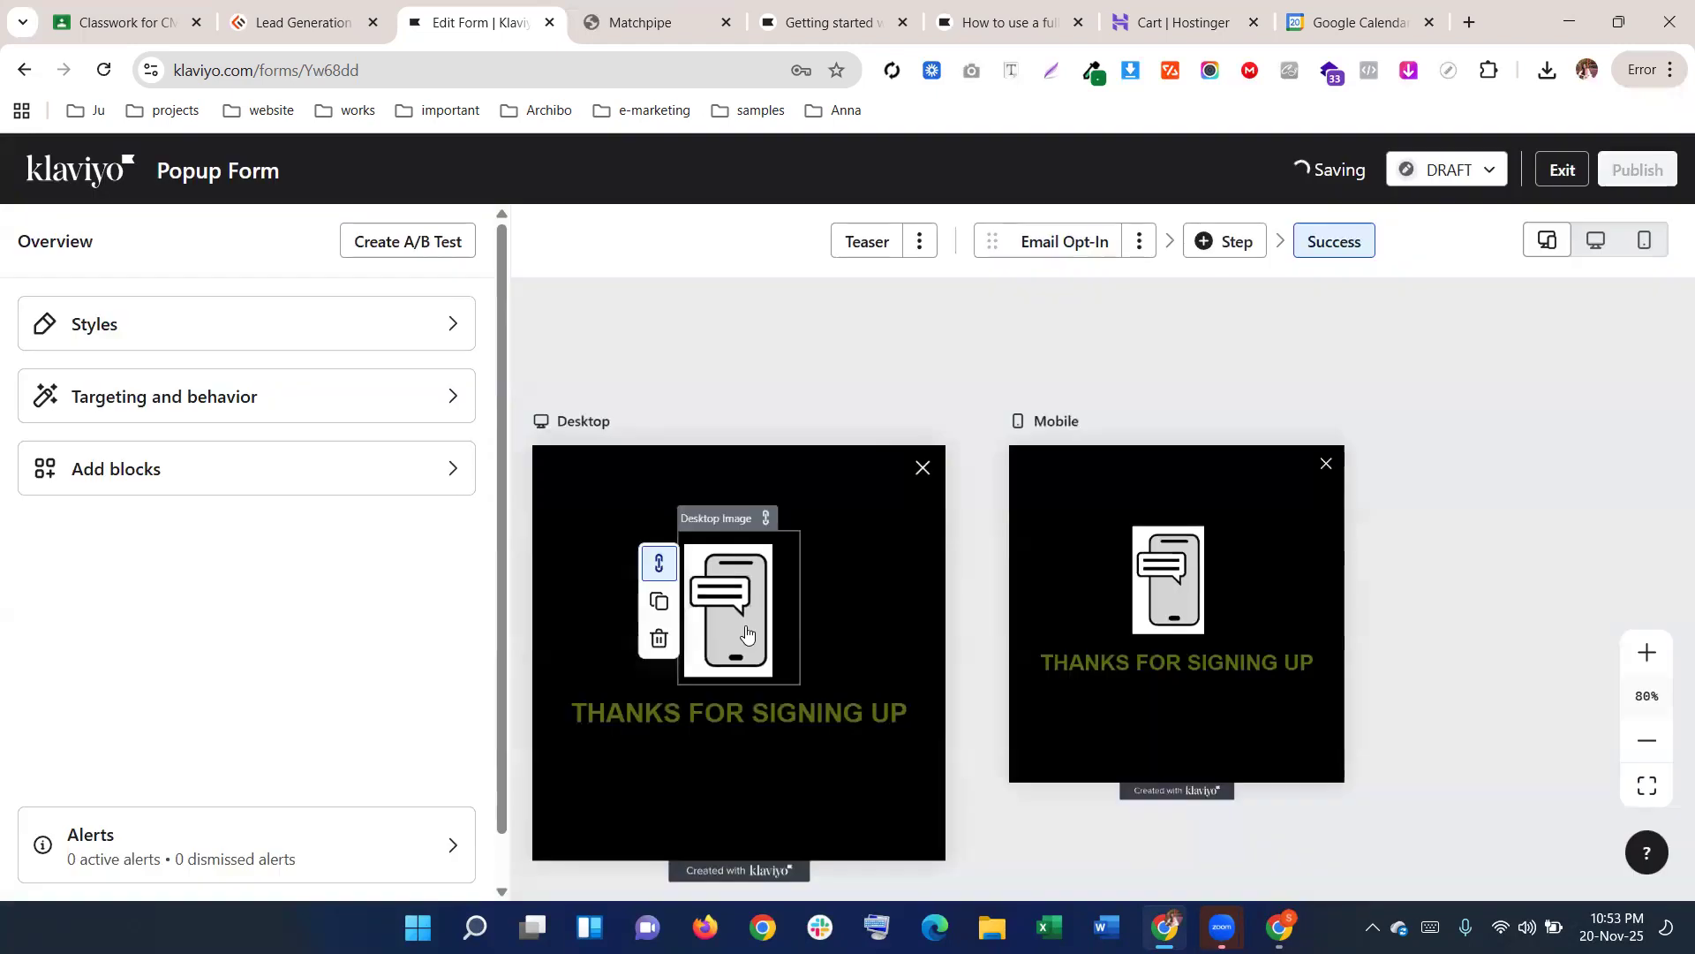
pyautogui.click(658, 638)
pyautogui.click(1187, 590)
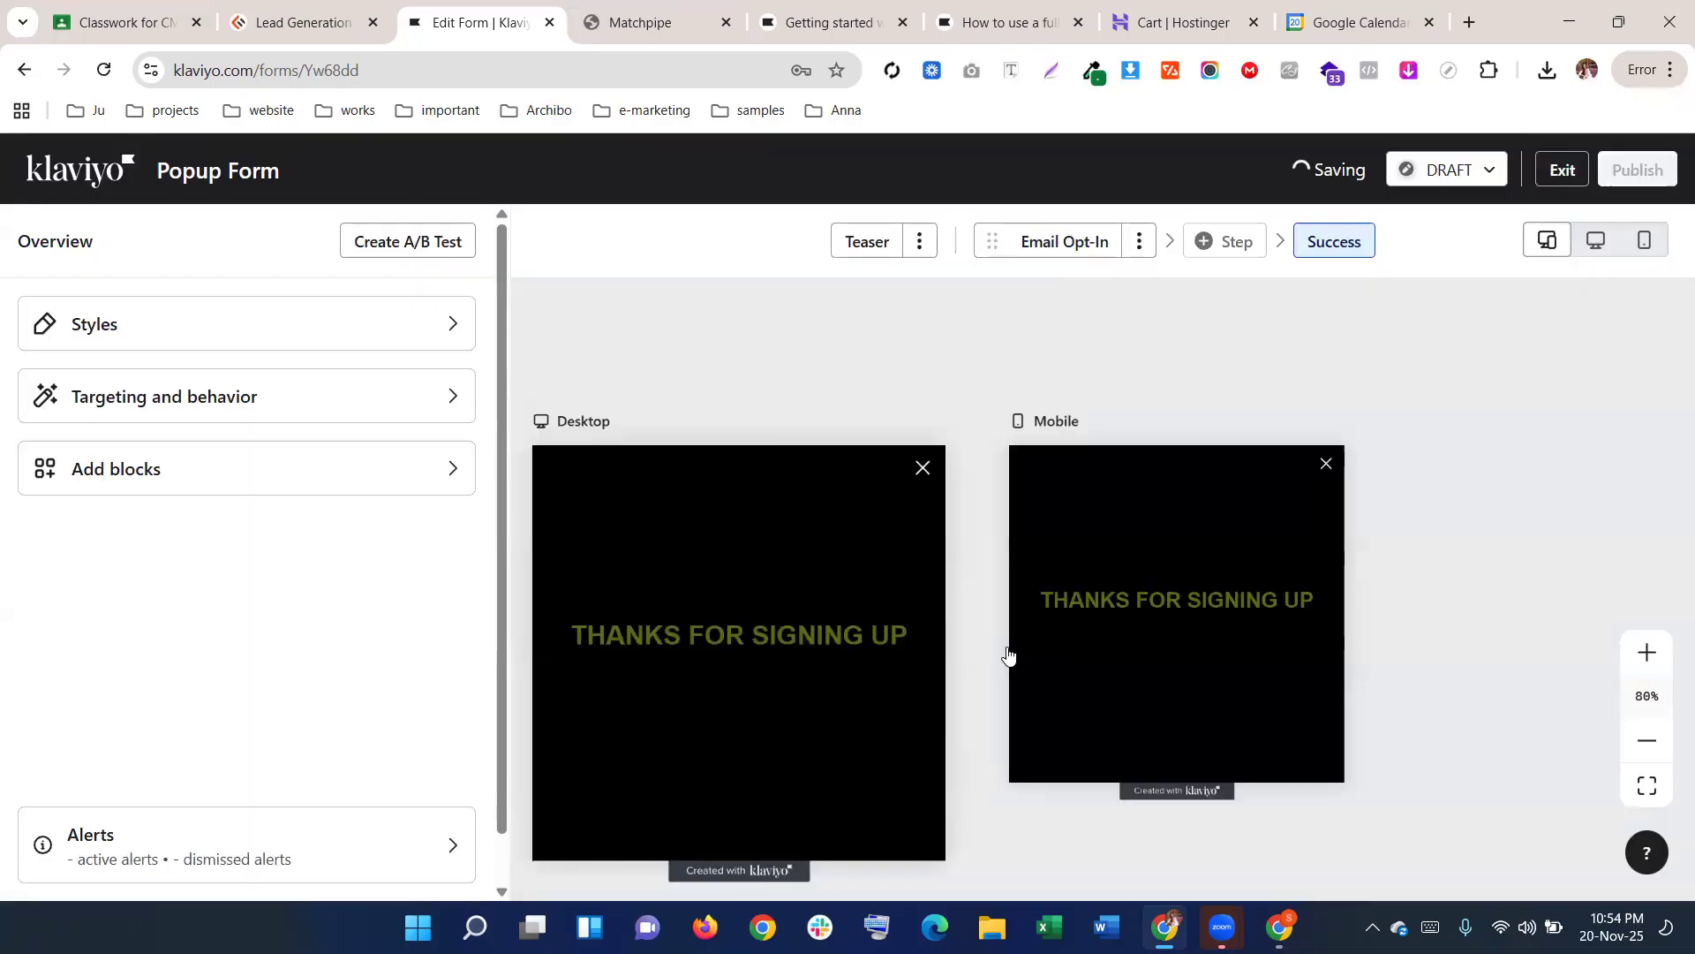
# Make the THANKS FOR SIGNING UP text white (FFFFFF) in MS Serif
pyautogui.click(723, 640)
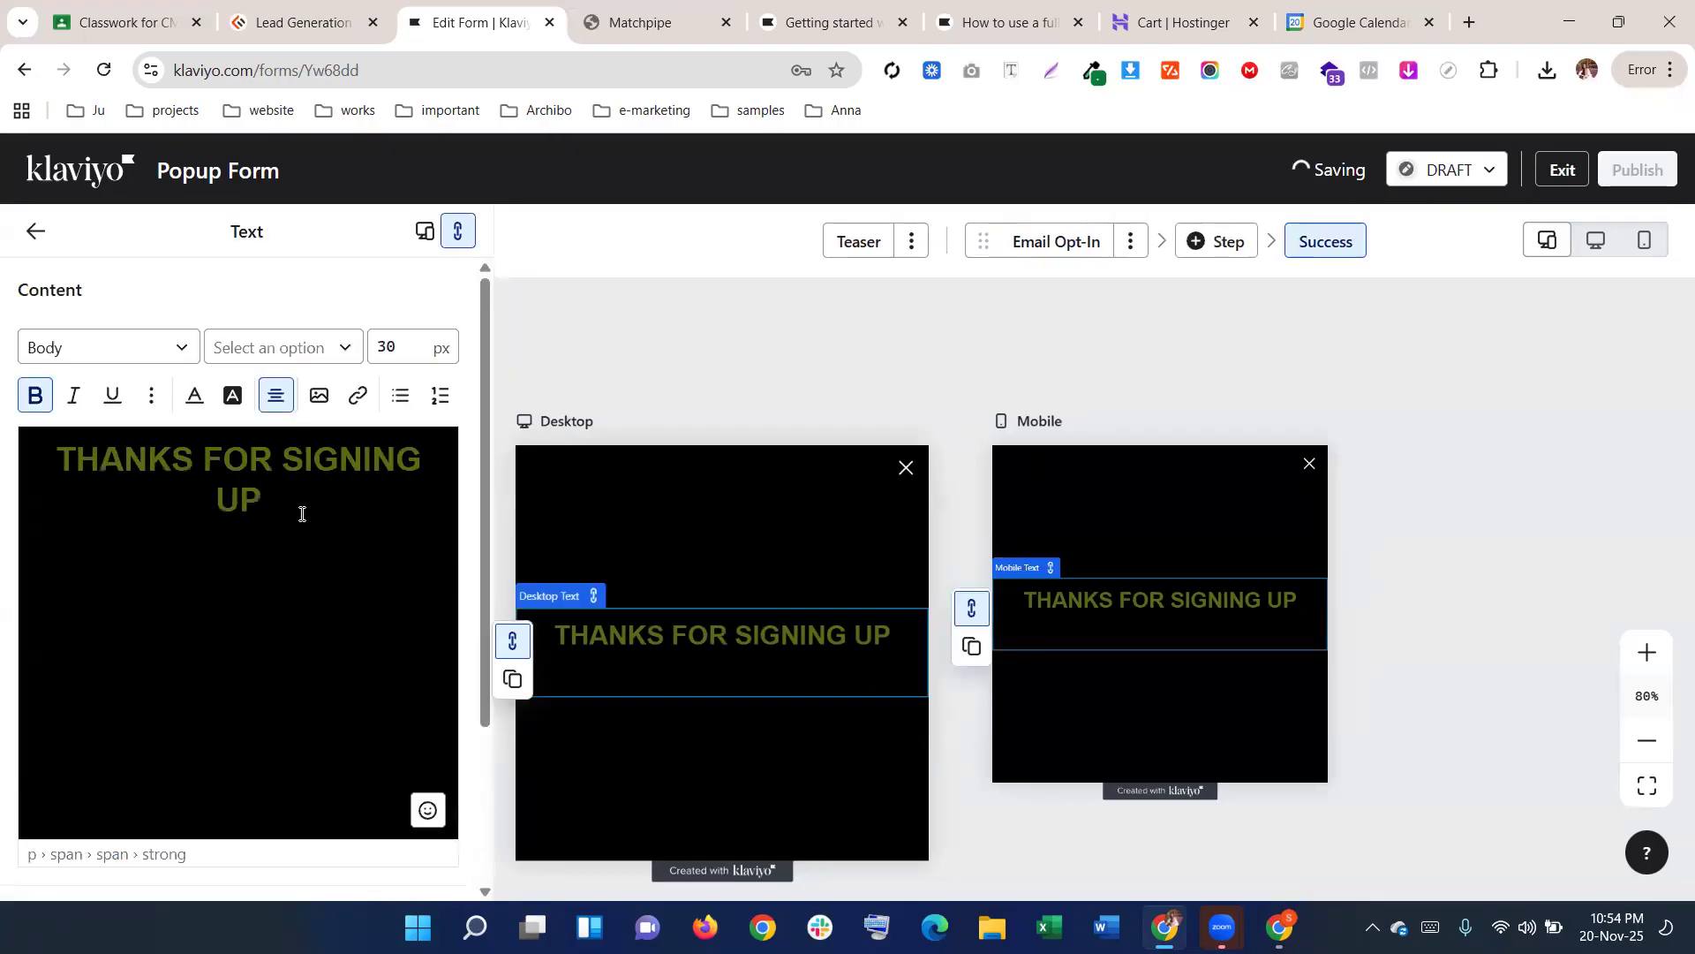
pyautogui.tripleClick(302, 499)
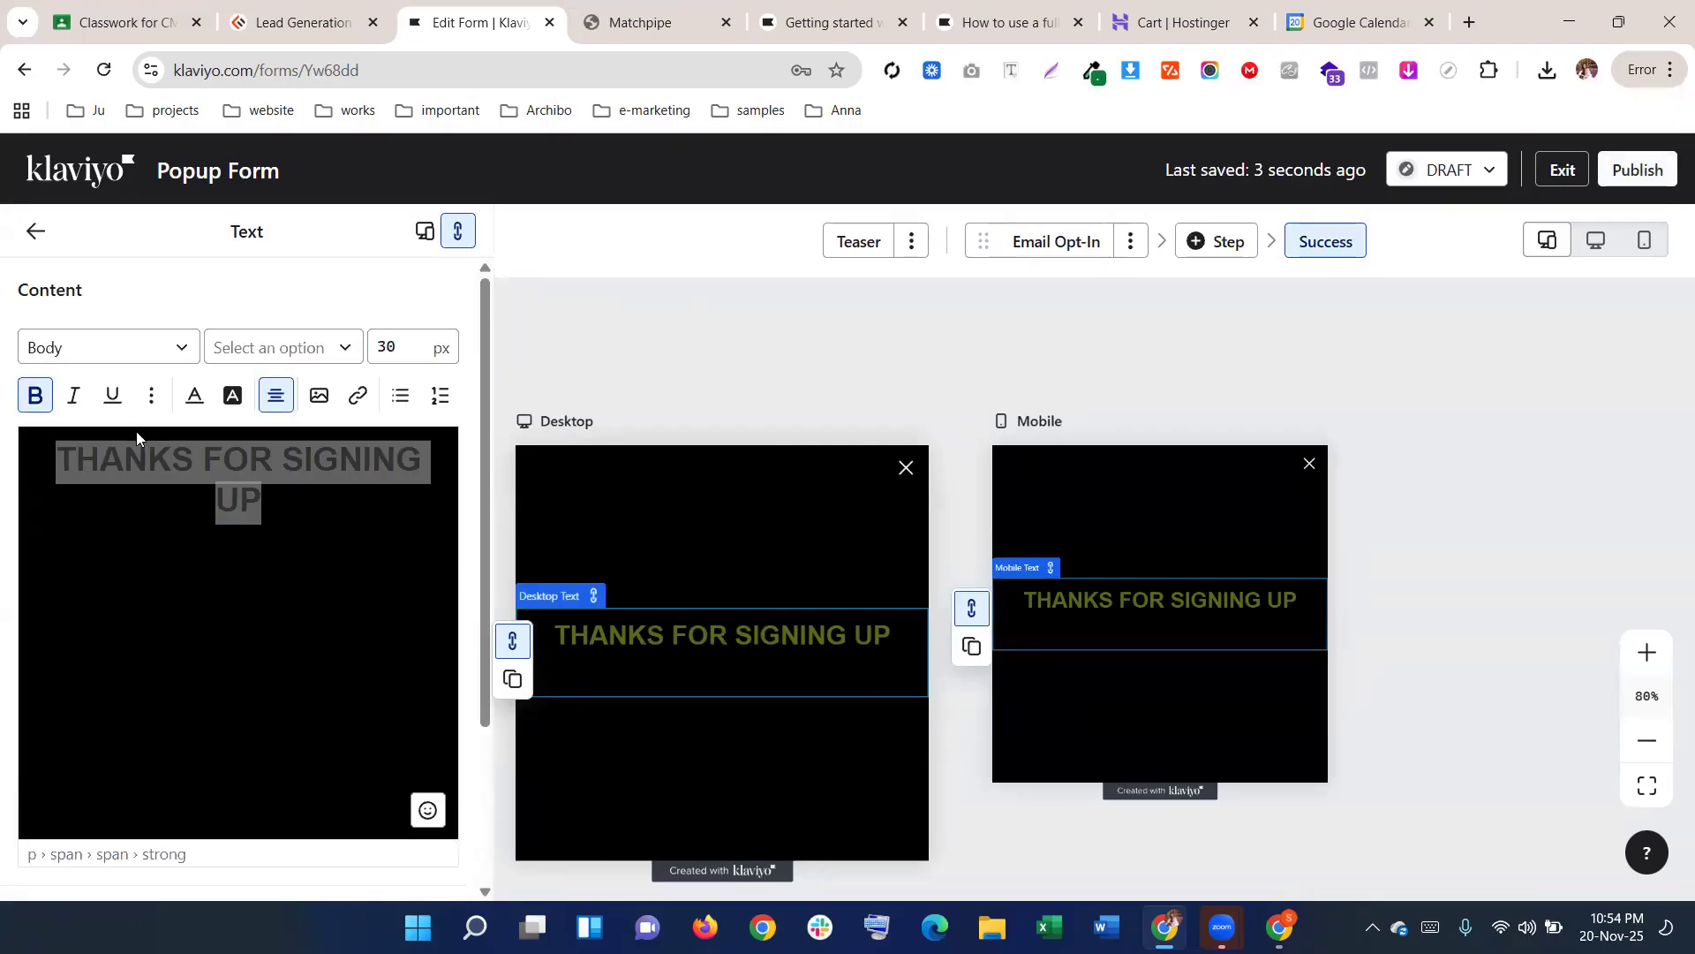
pyautogui.click(196, 395)
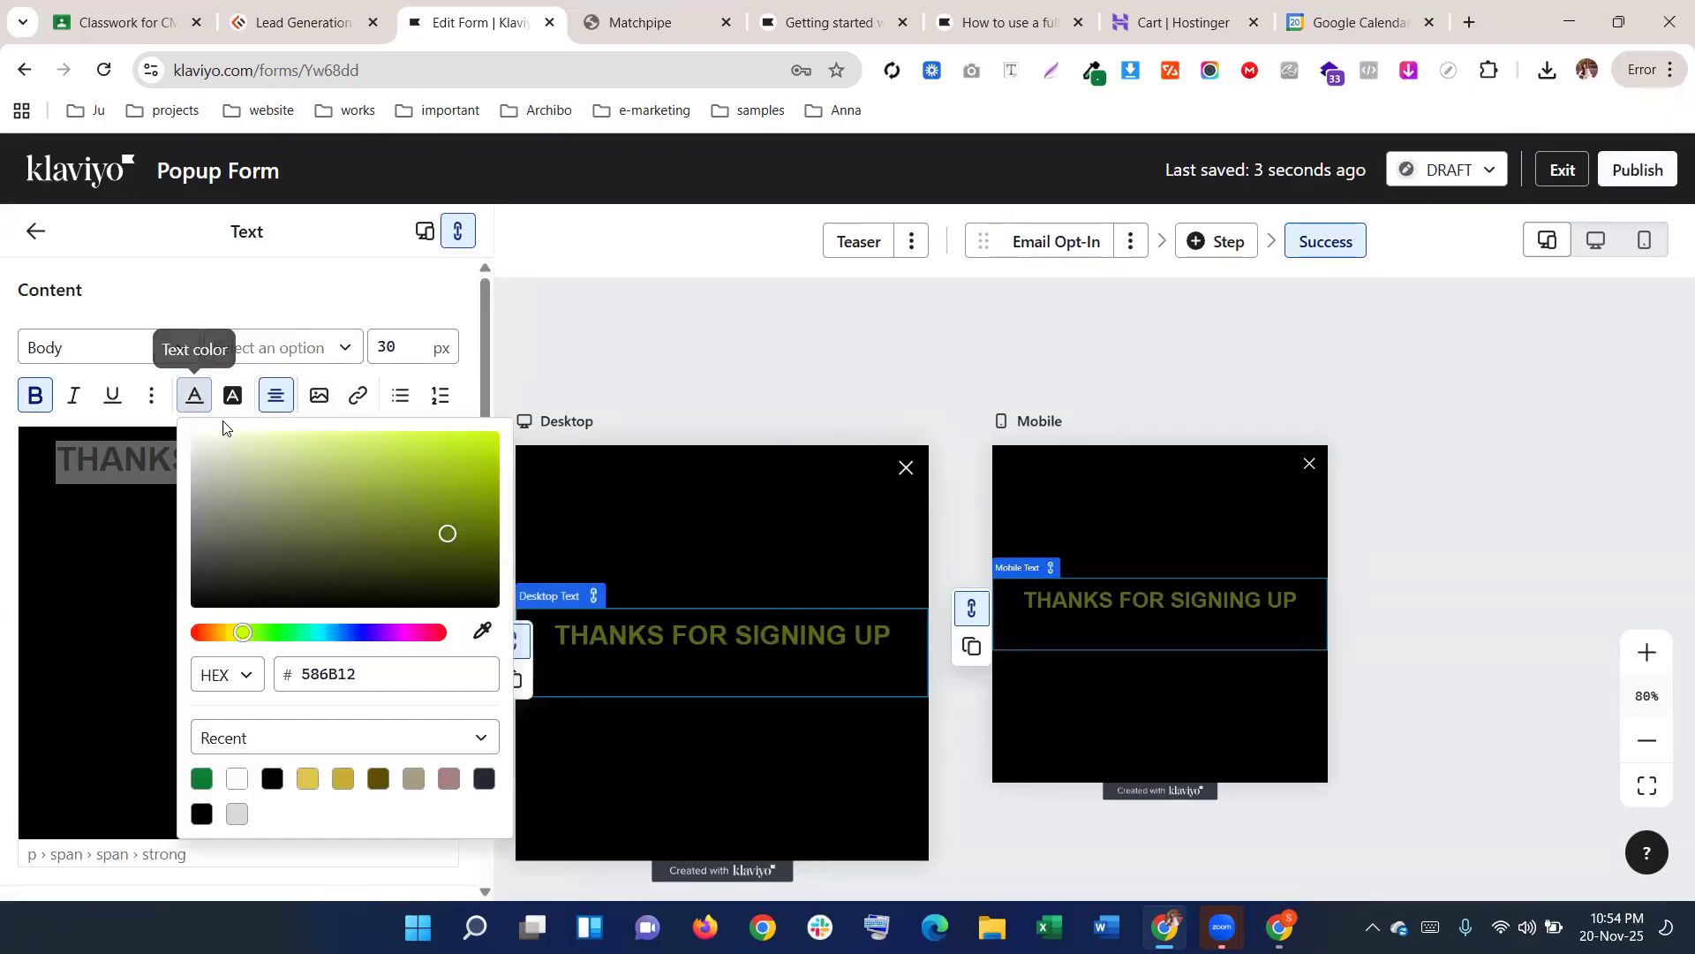
pyautogui.click(246, 781)
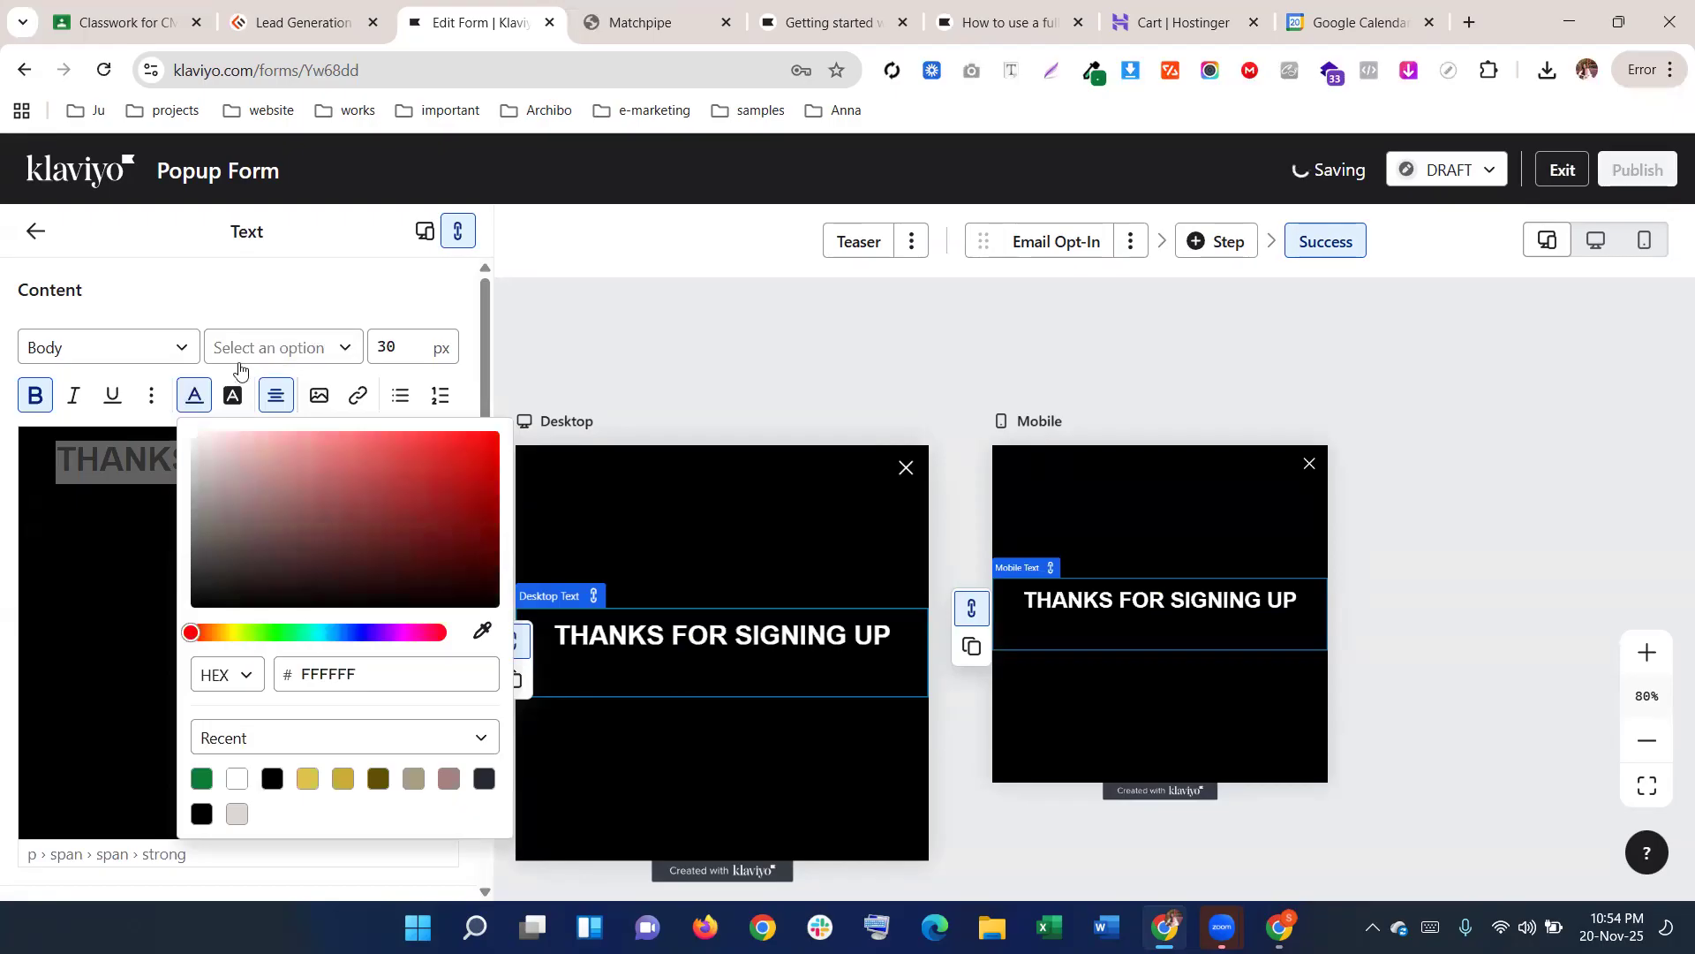
pyautogui.click(248, 408)
pyautogui.click(320, 353)
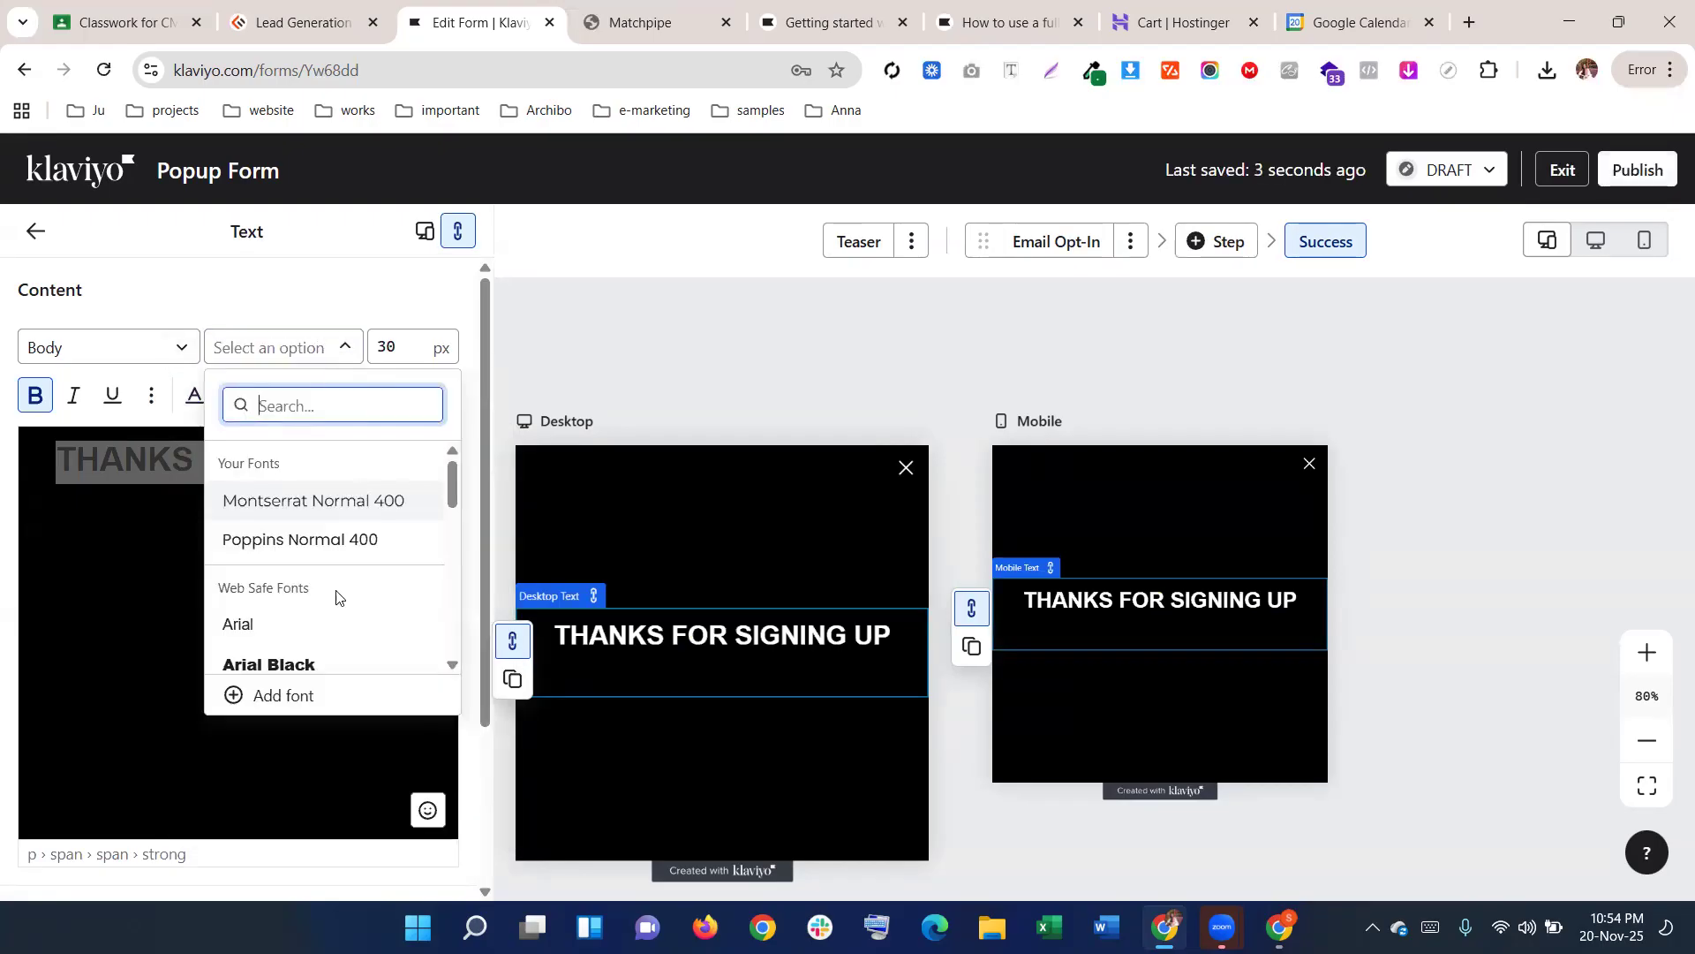
pyautogui.scroll(-6, 334, 606)
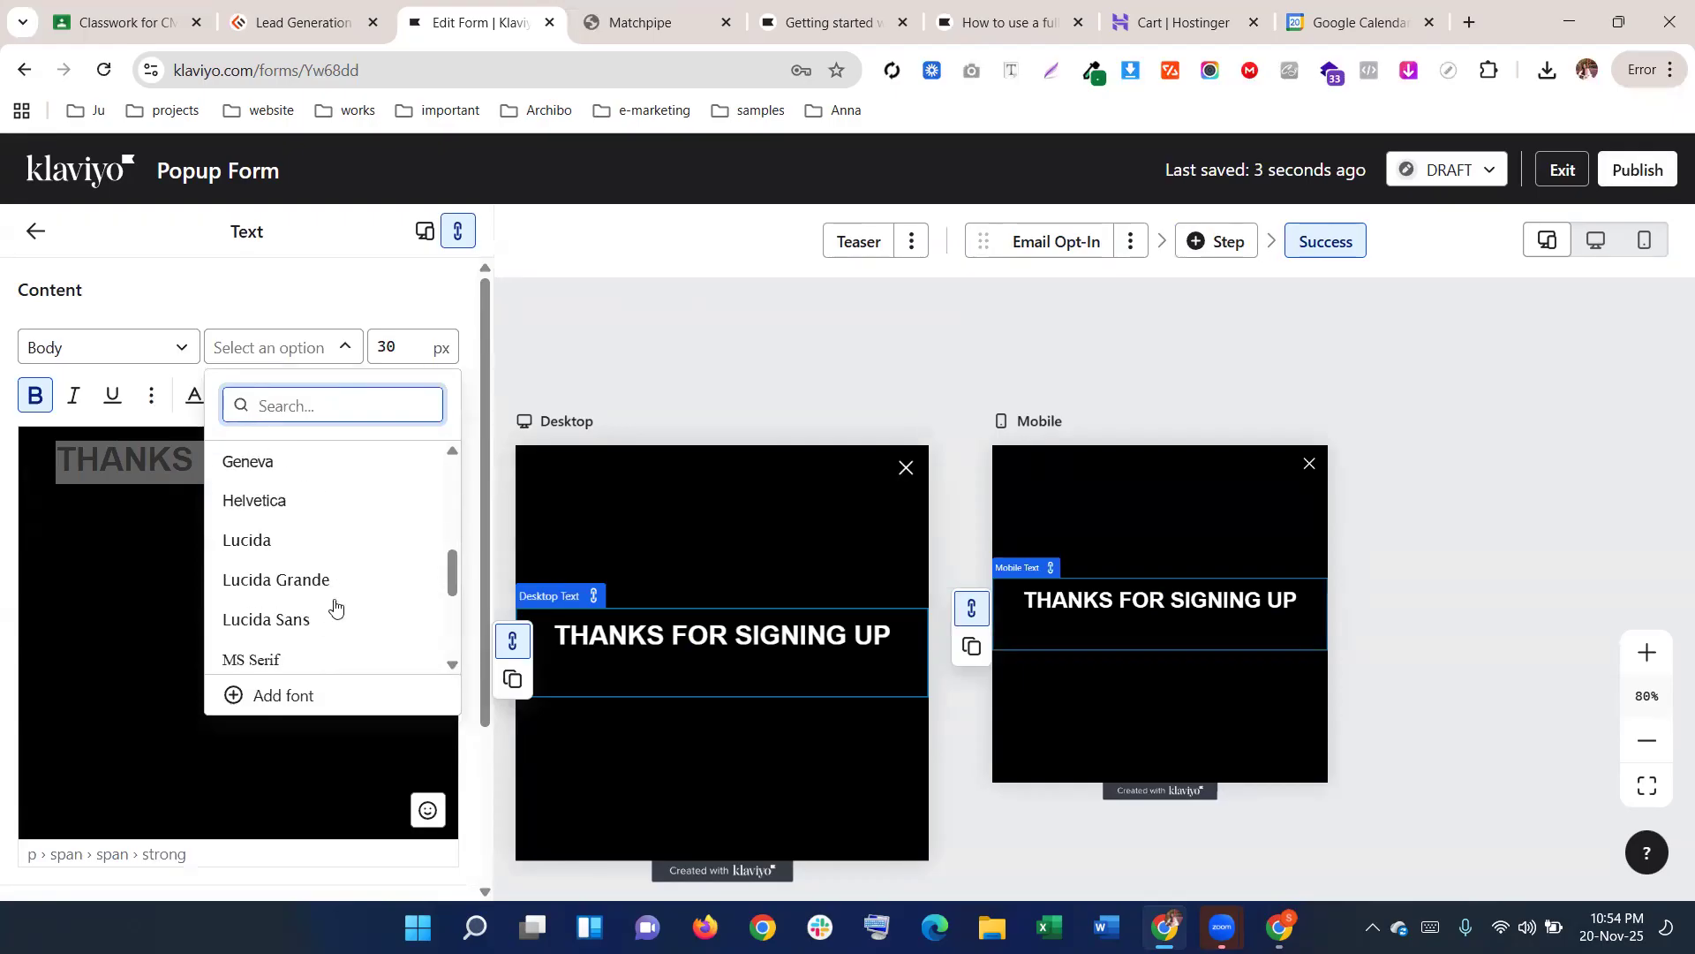
pyautogui.click(326, 556)
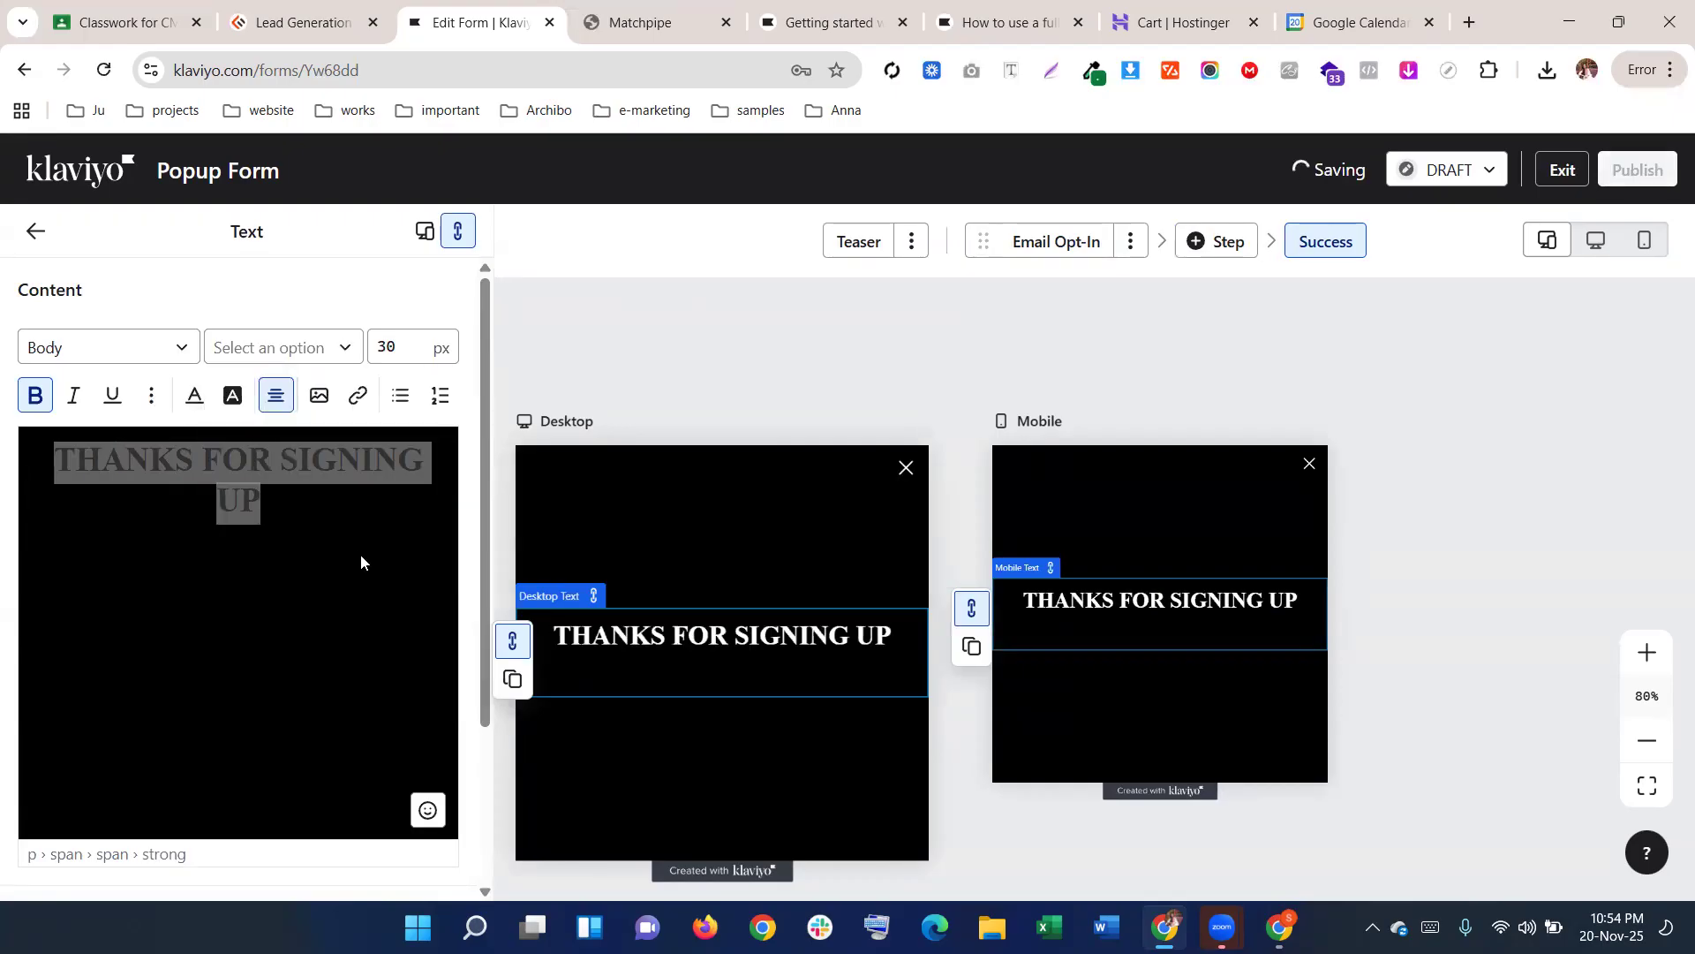
pyautogui.click(321, 510)
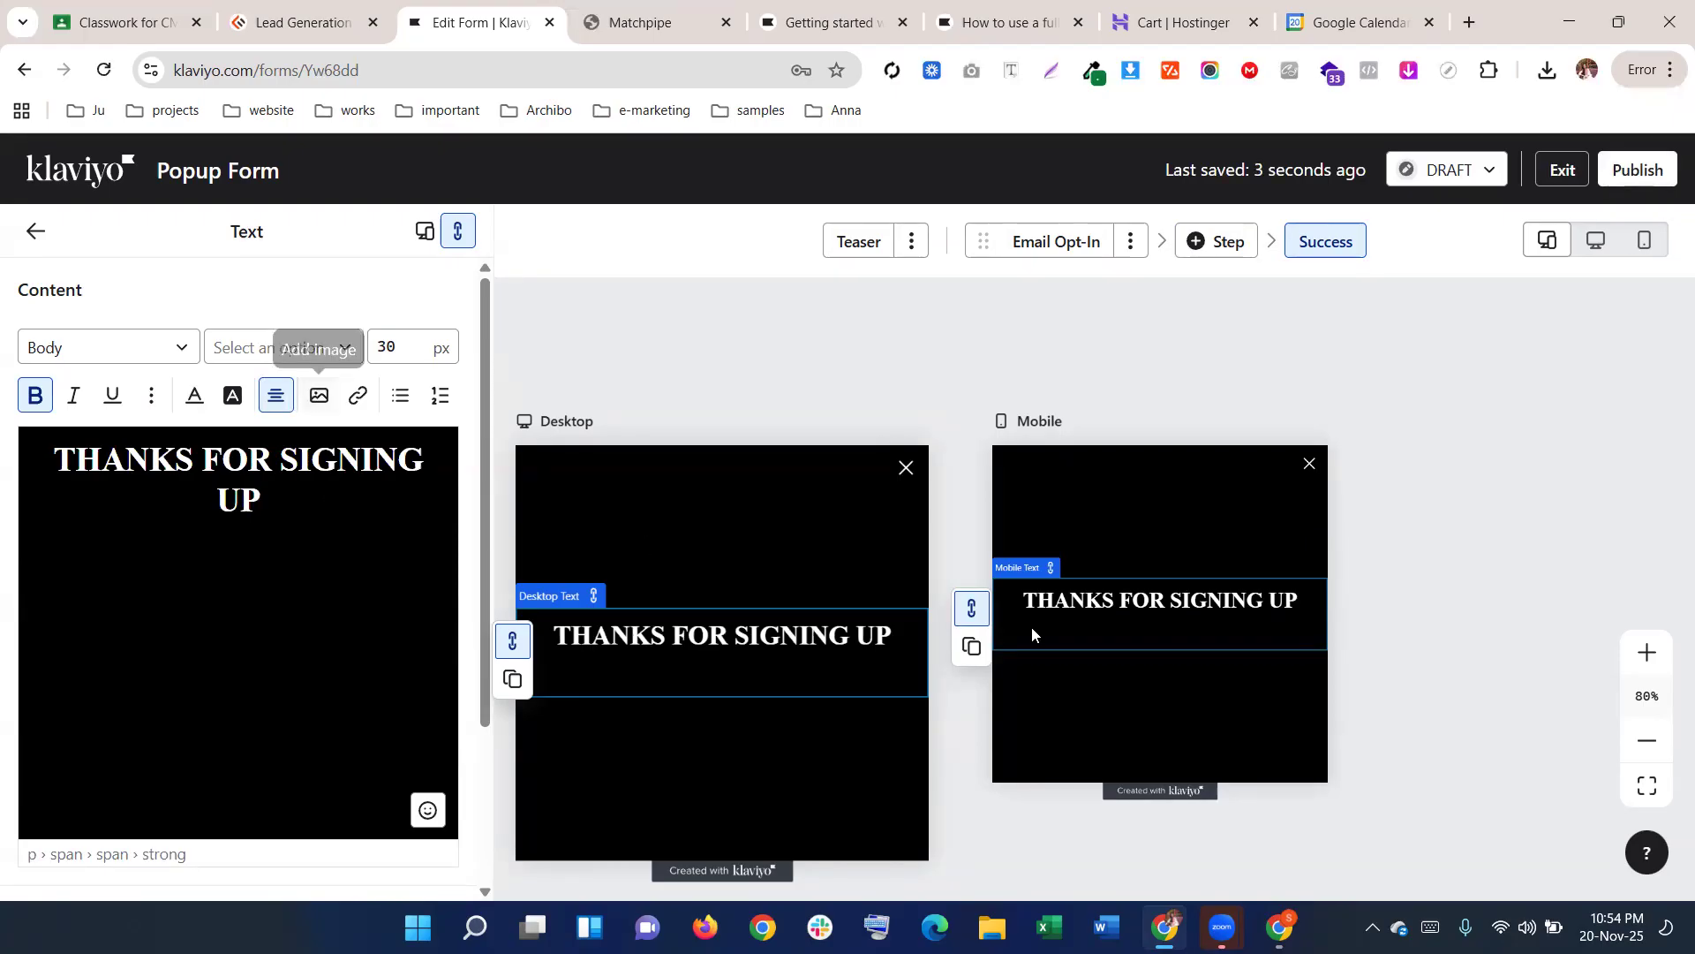
pyautogui.scroll(-4, 1532, 441)
pyautogui.scroll(4, 1457, 521)
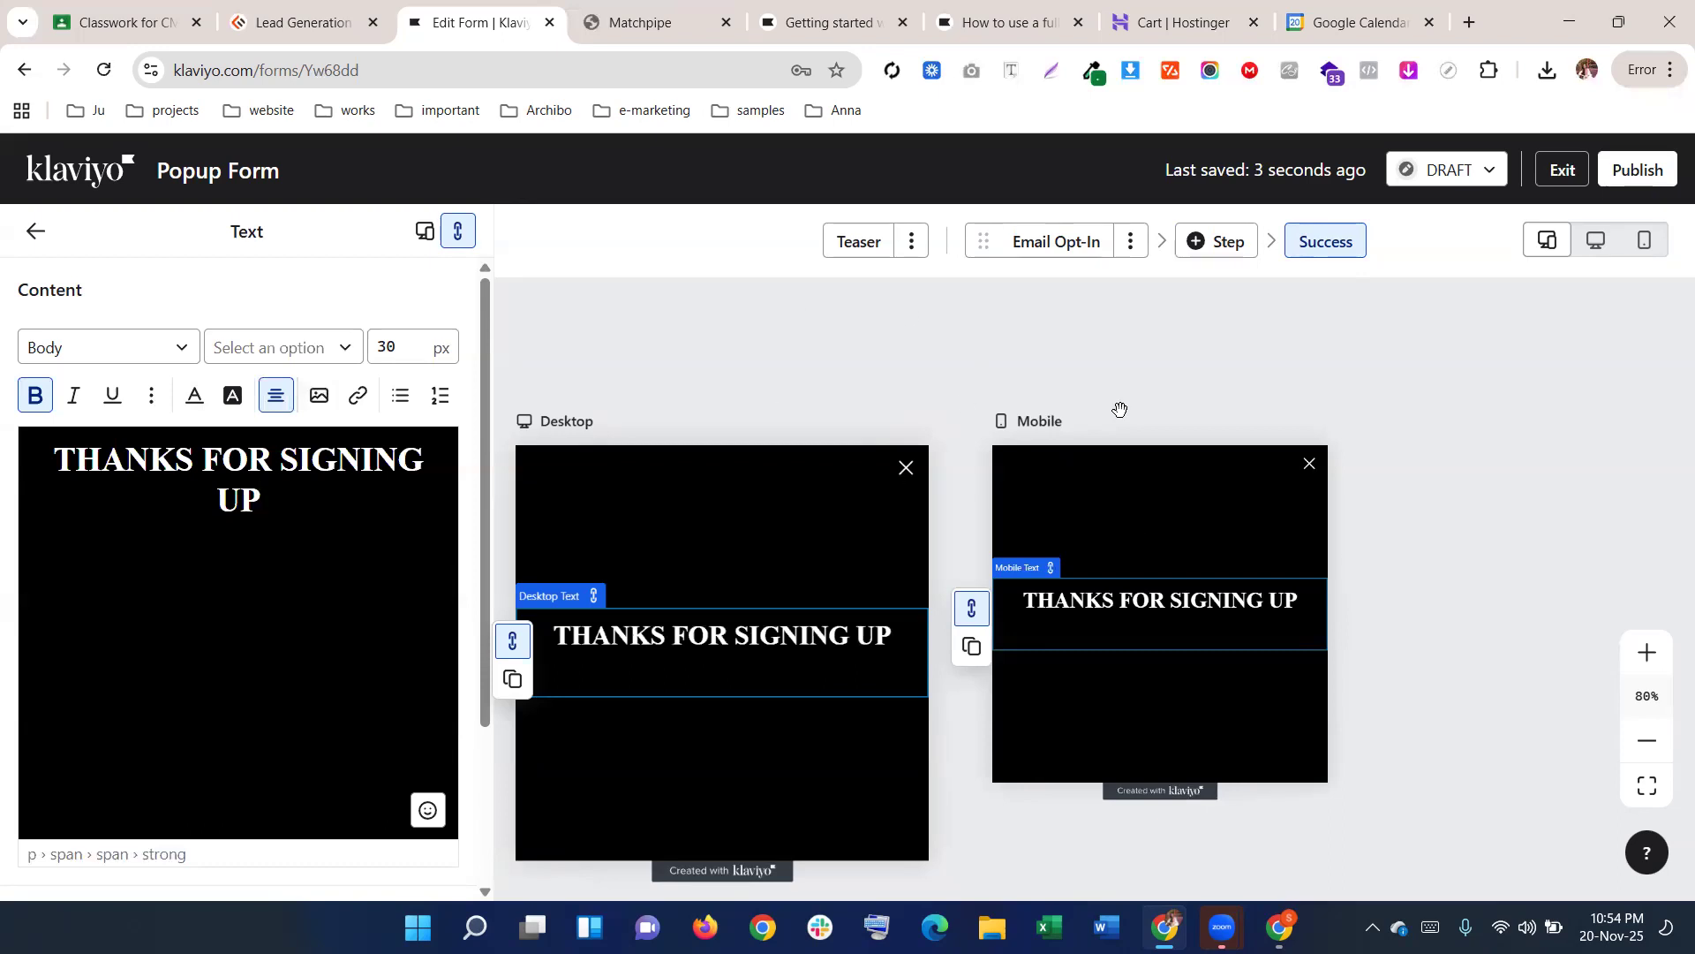
pyautogui.tripleClick(254, 502)
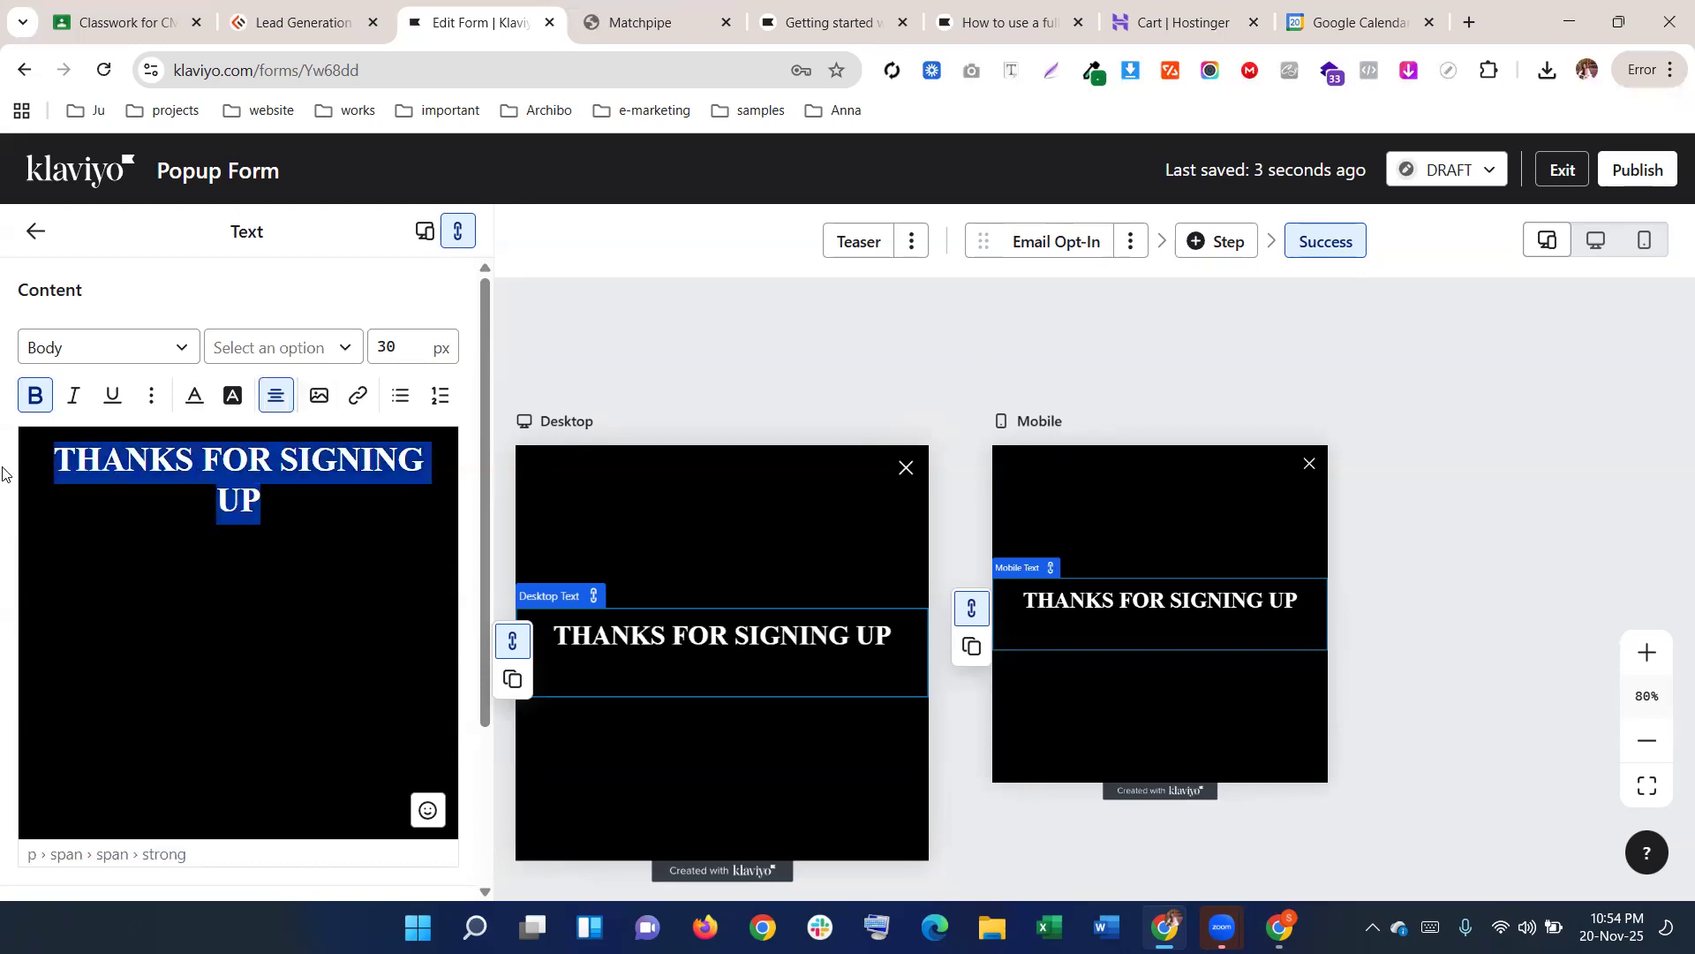
# Publish the popup, exit to the Sign-up forms list, and switch to another account
pyautogui.click(1642, 173)
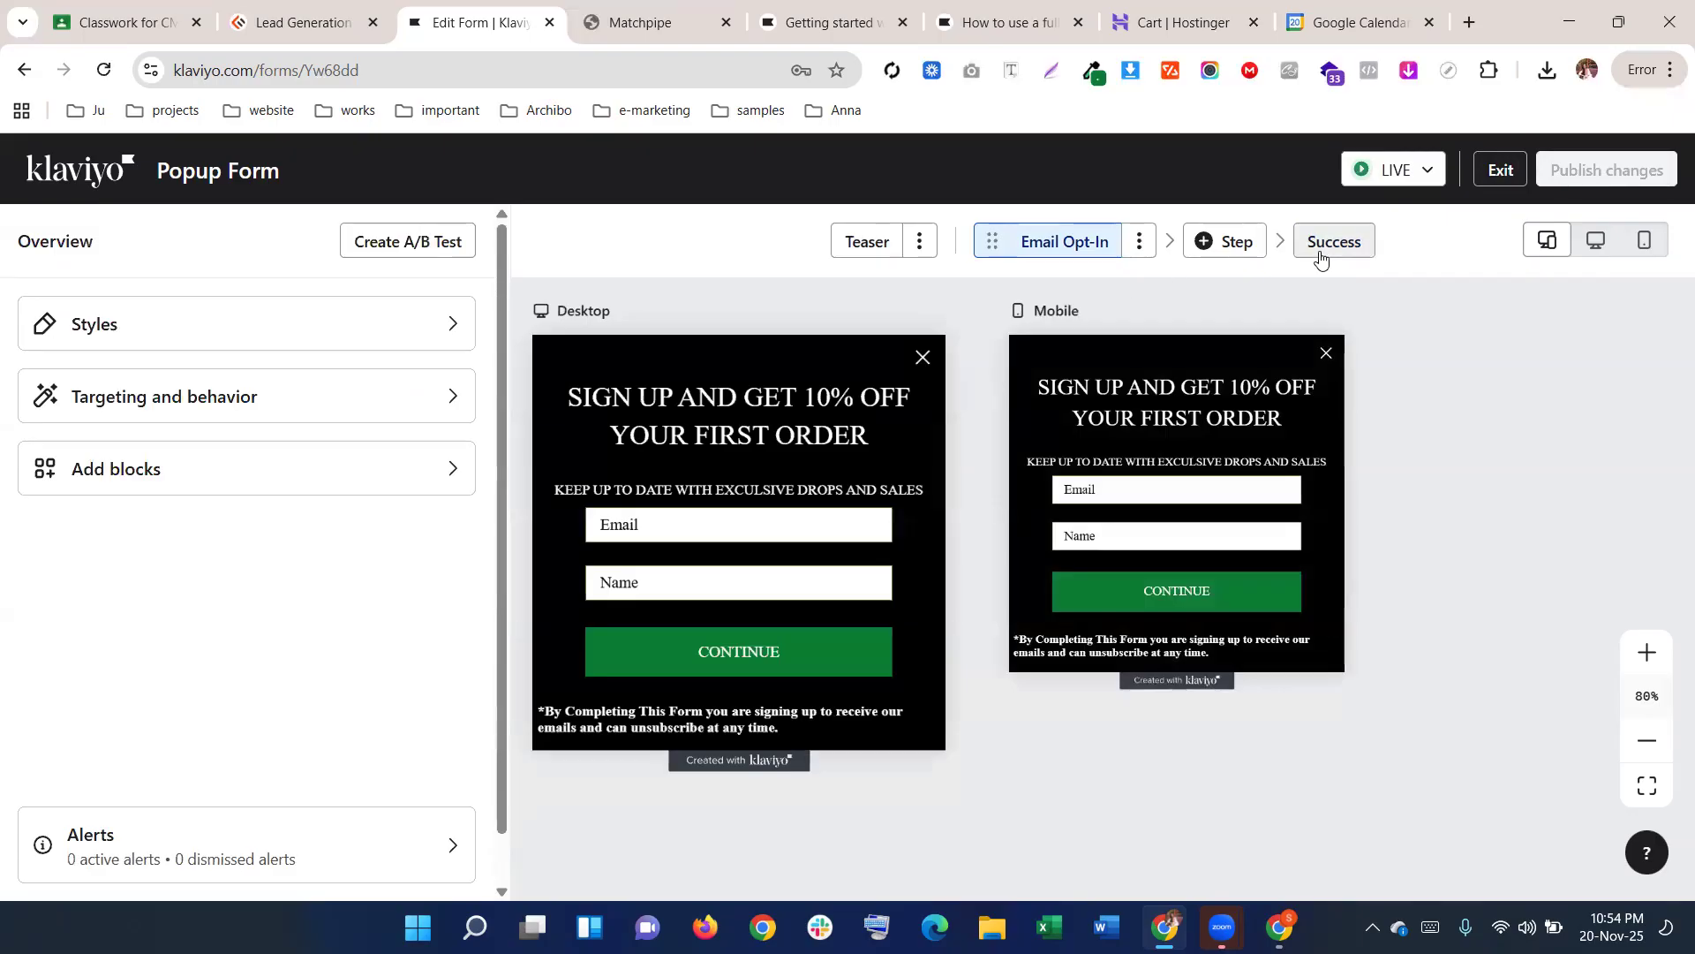
pyautogui.click(1501, 169)
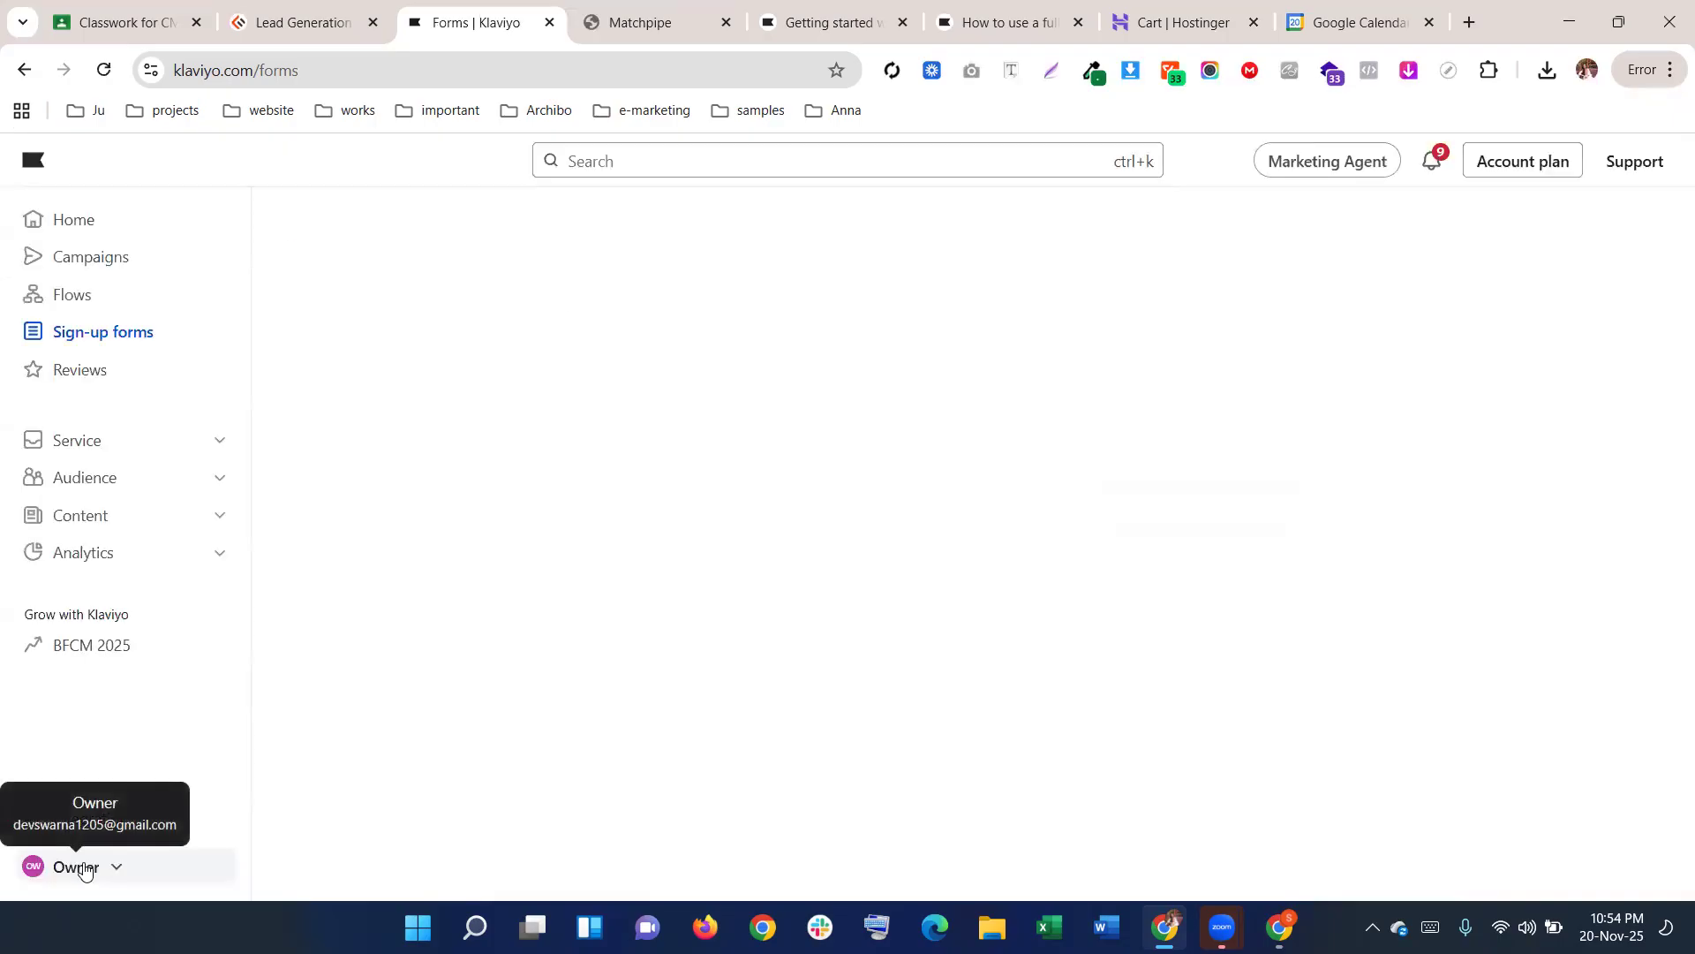
pyautogui.click(73, 867)
pyautogui.click(341, 558)
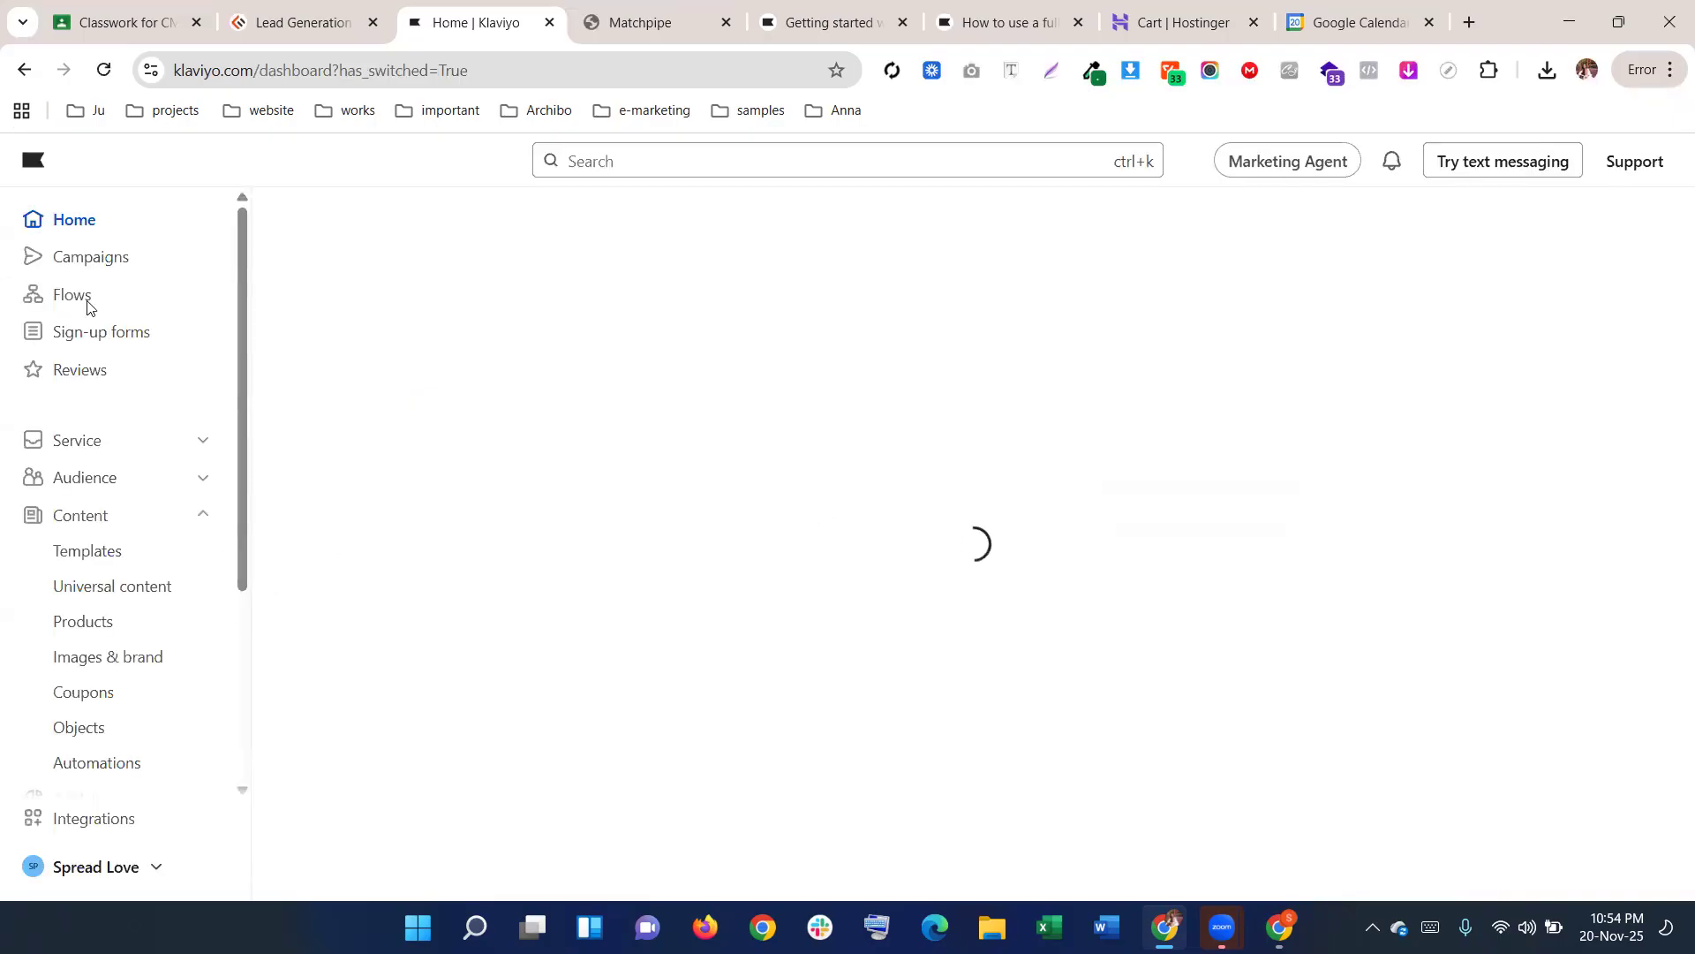
# Open Sign-up forms and the live lead-gen form's row options menu
pyautogui.click(95, 332)
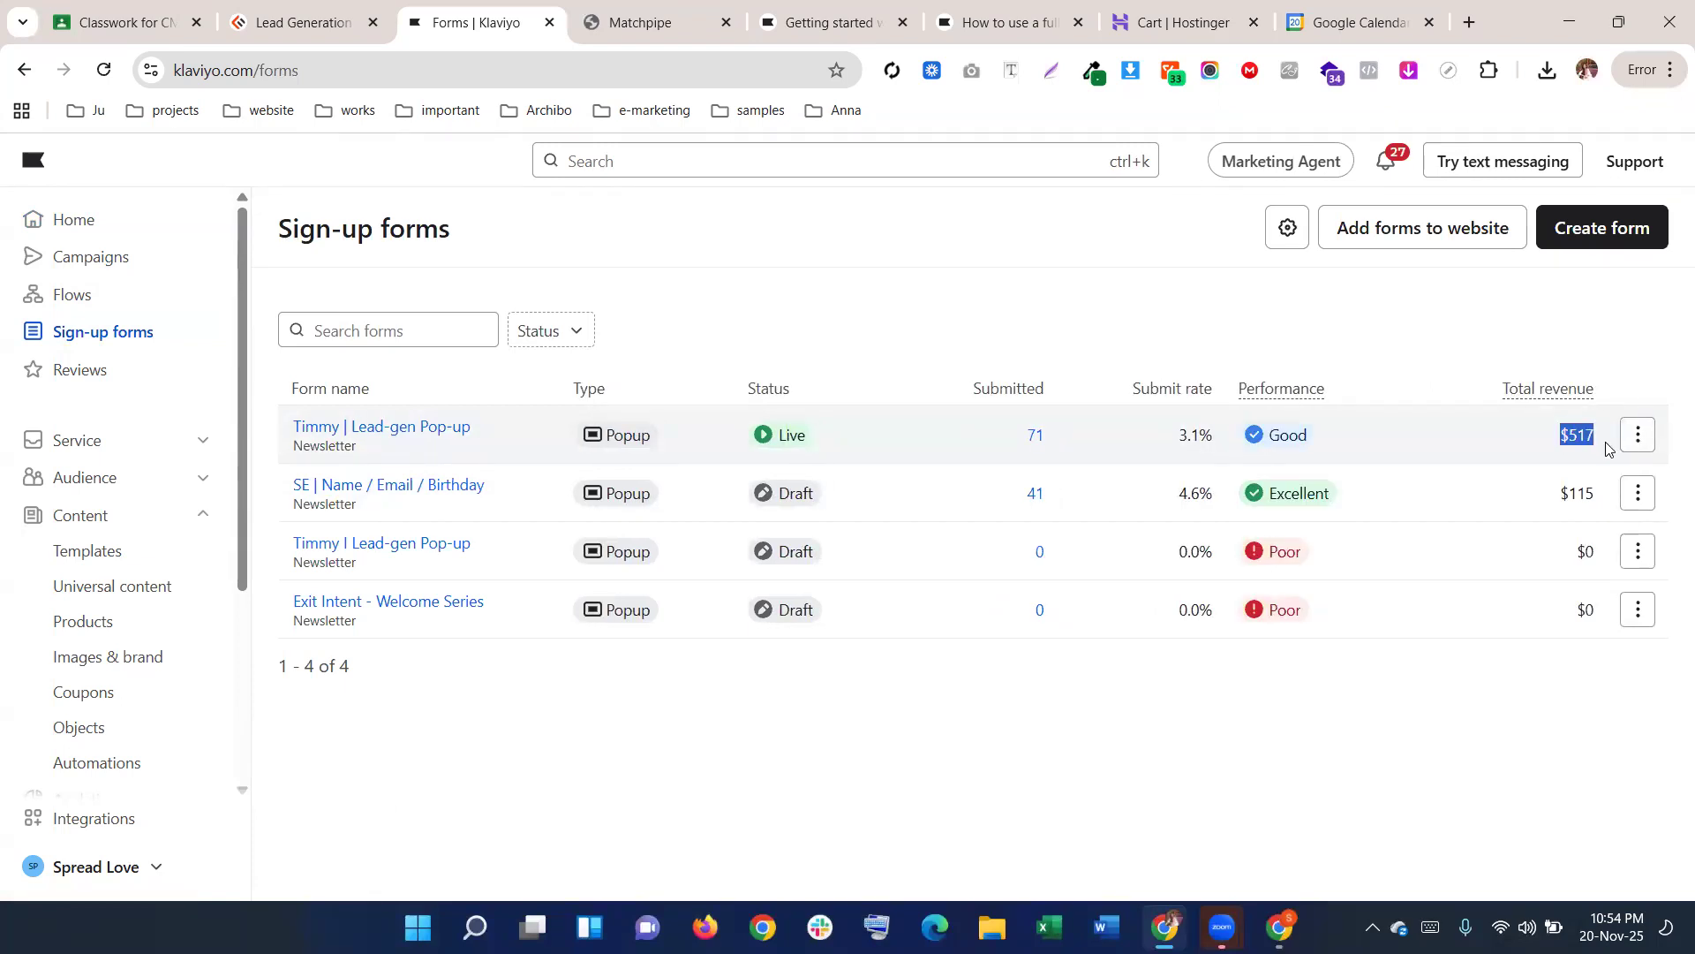
pyautogui.moveTo(1054, 439); pyautogui.dragTo(998, 434)
pyautogui.moveTo(1554, 433); pyautogui.dragTo(1593, 430)
pyautogui.click(1638, 434)
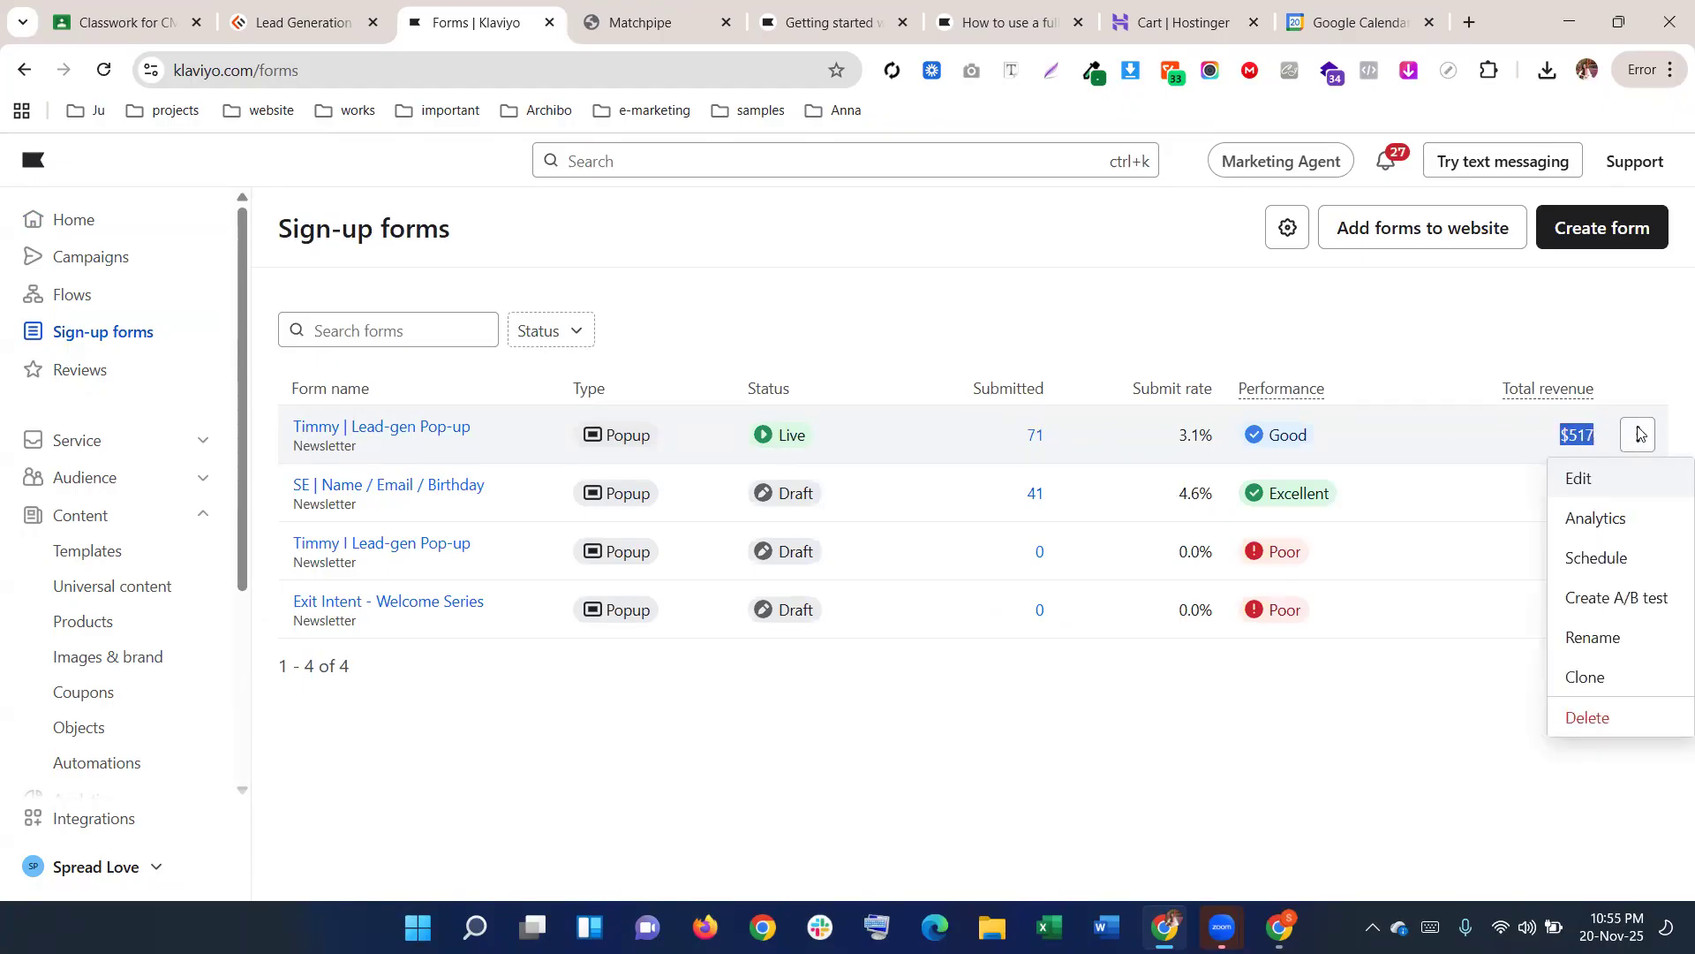
# Open the 'Timmy | Lead-gen Pop-up' form in the editor from its row menu
pyautogui.click(1581, 478)
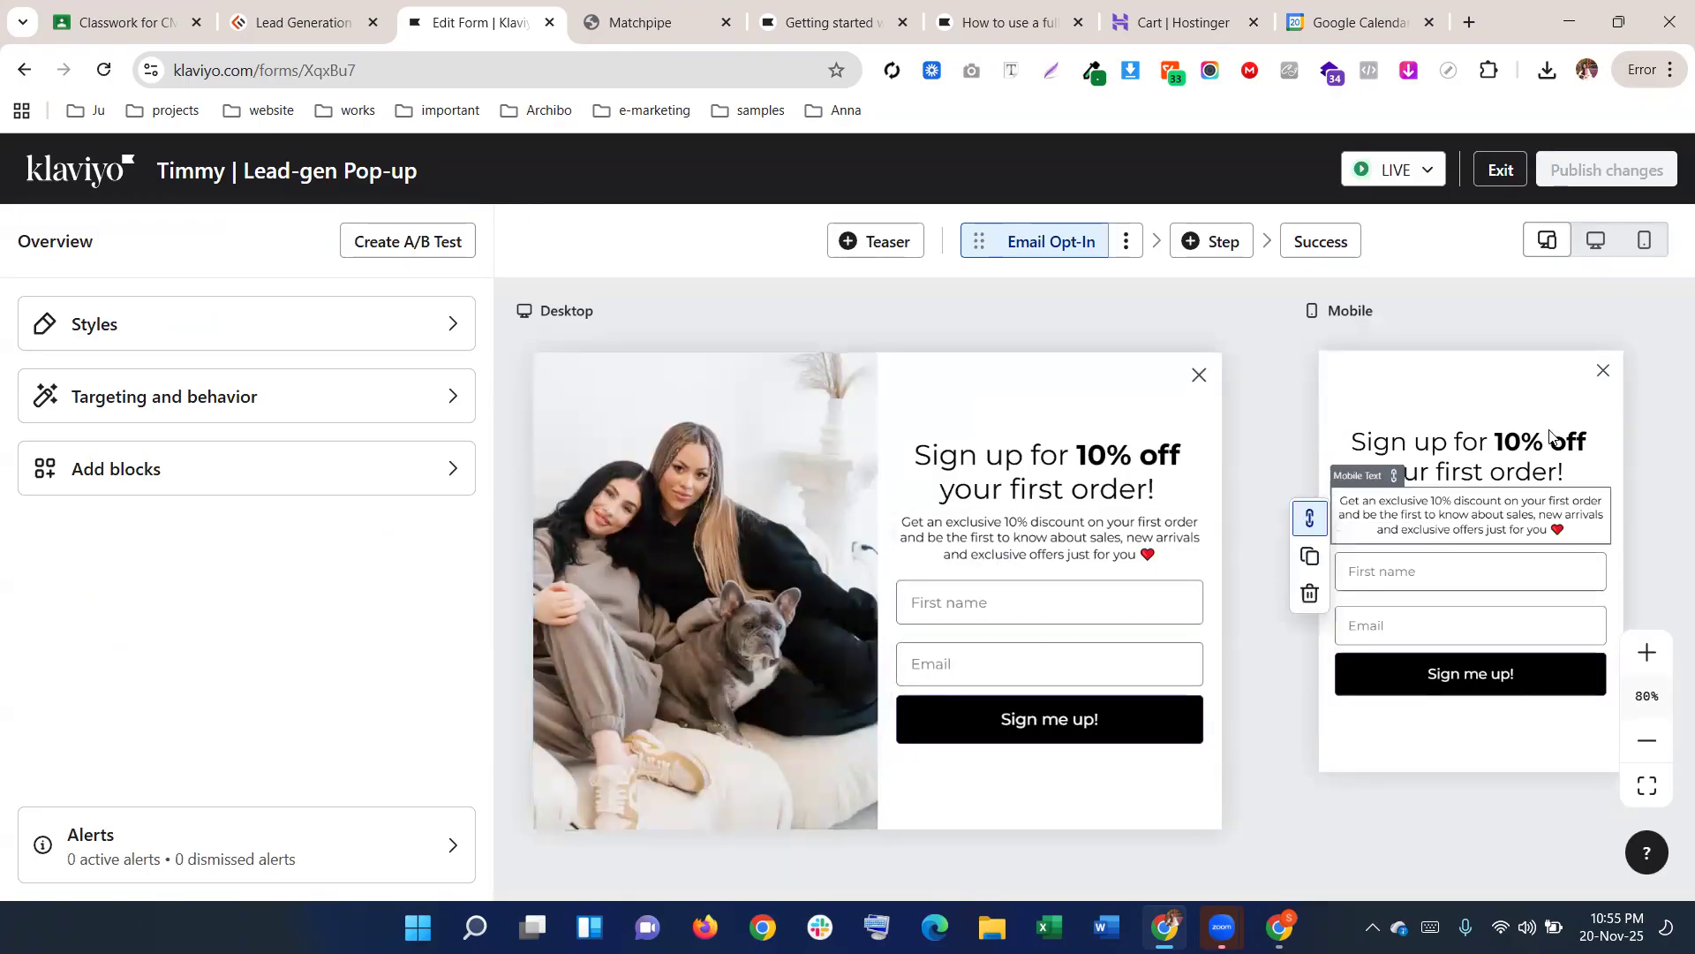
pyautogui.click(1587, 70)
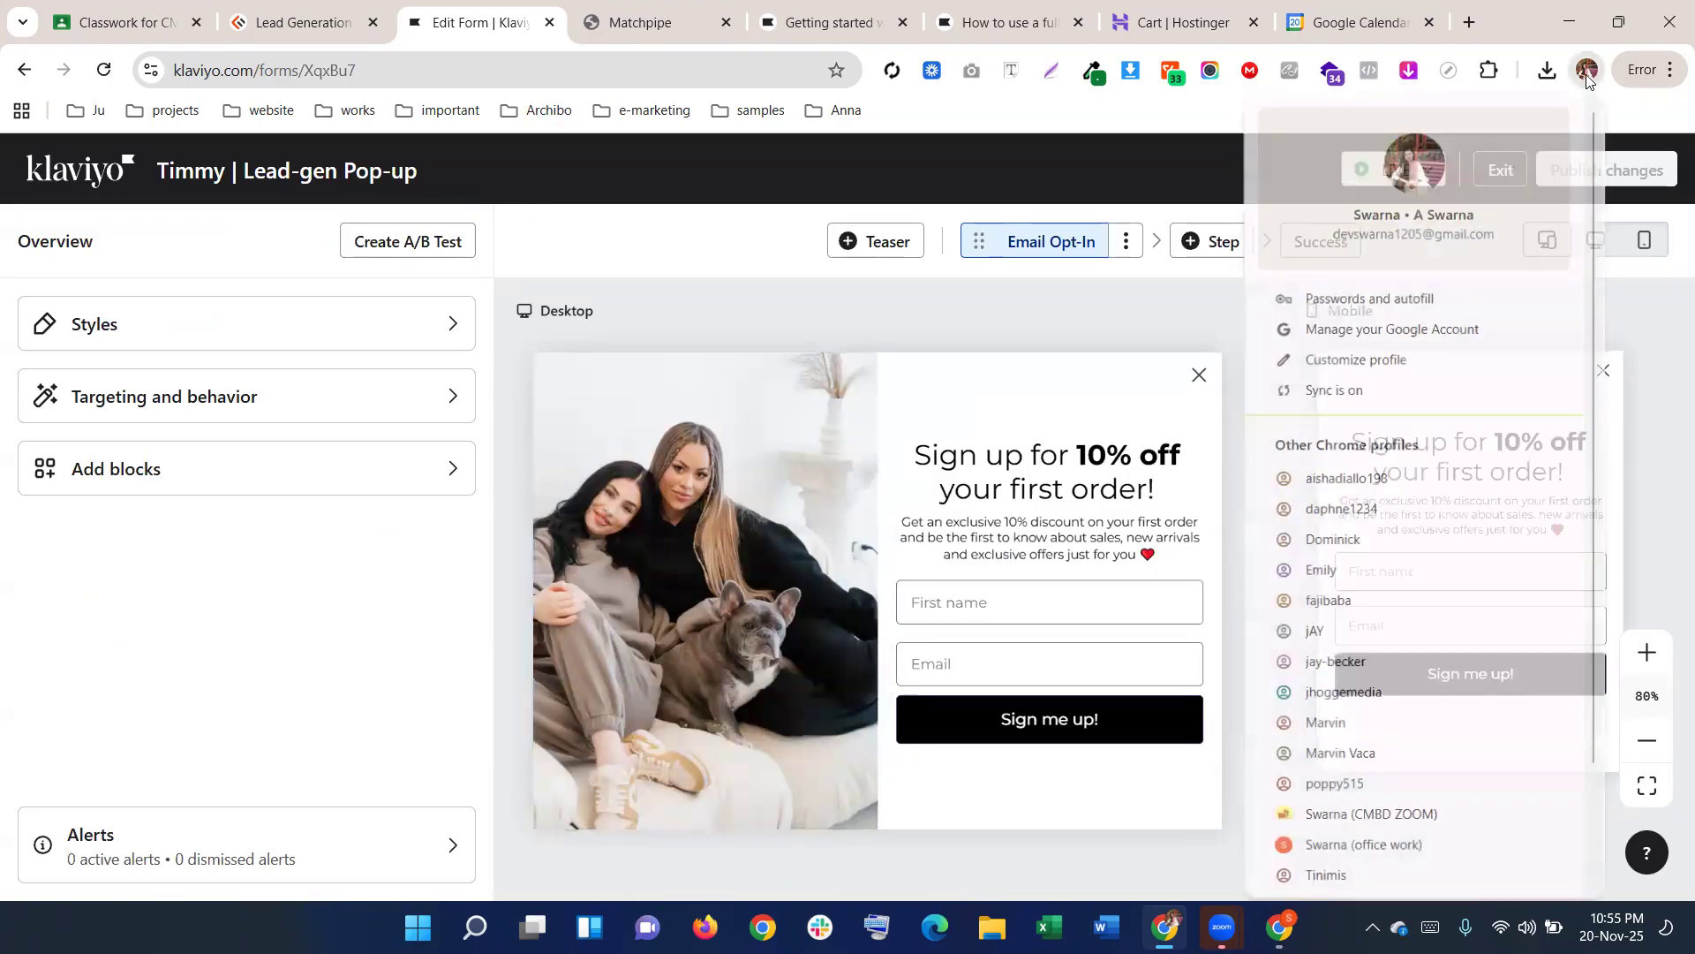
pyautogui.click(1669, 72)
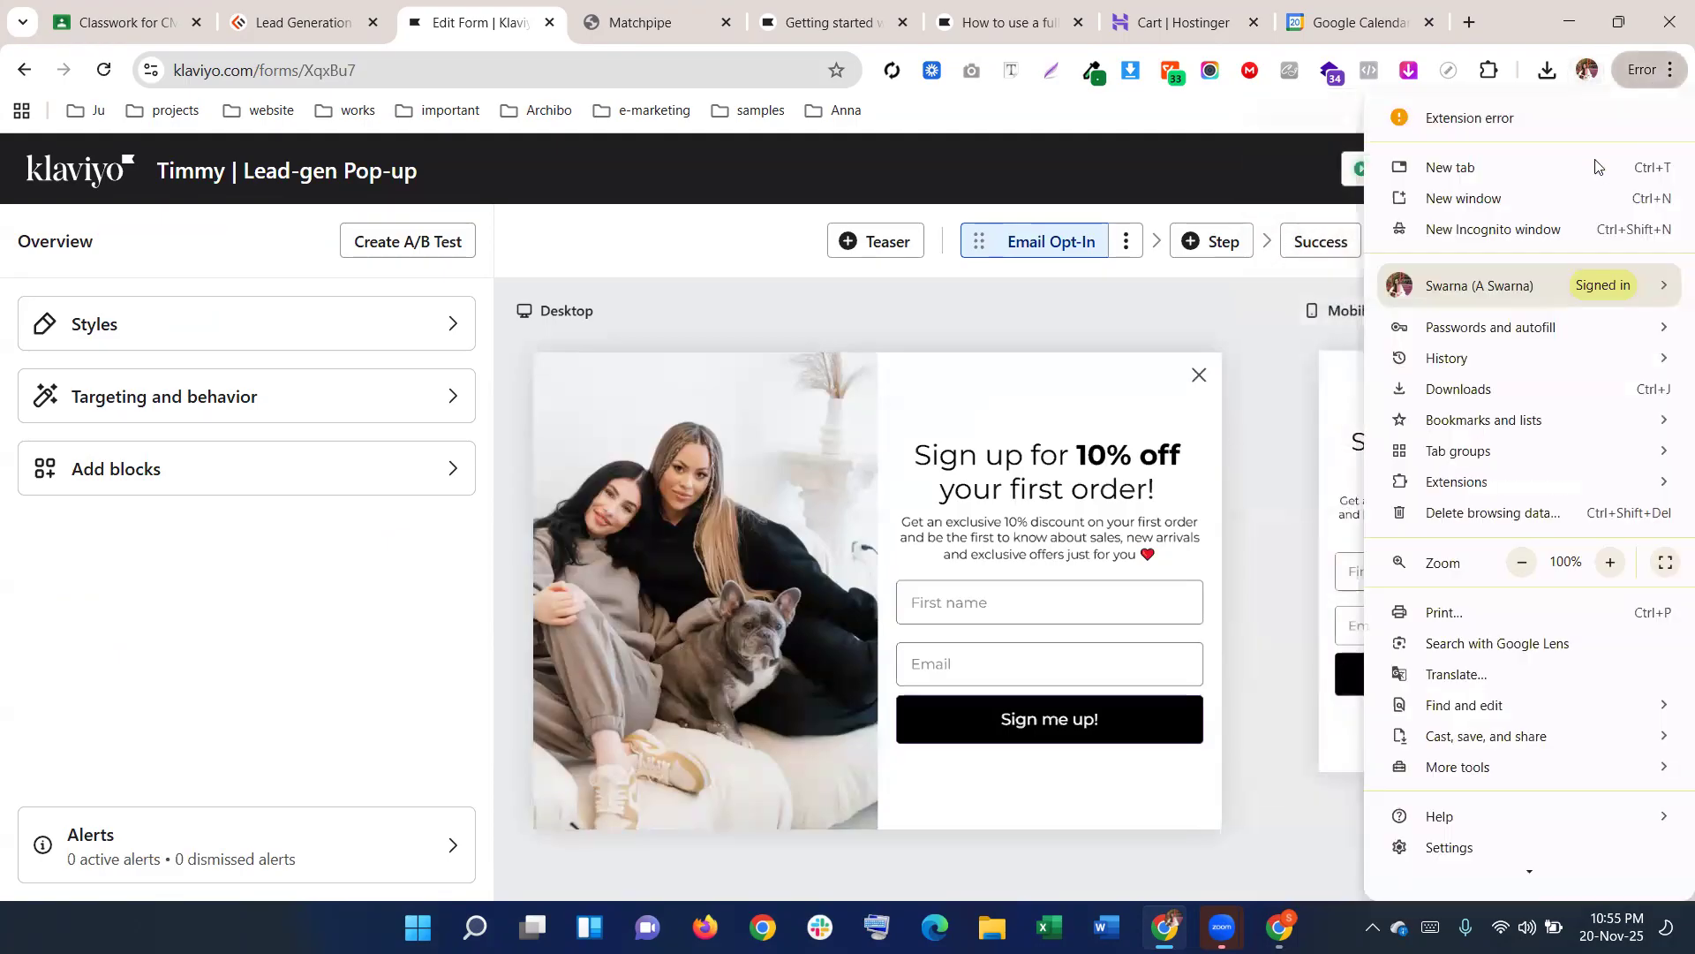
# Load the Polo Spreads Love storefront in a new incognito window
pyautogui.click(1533, 229)
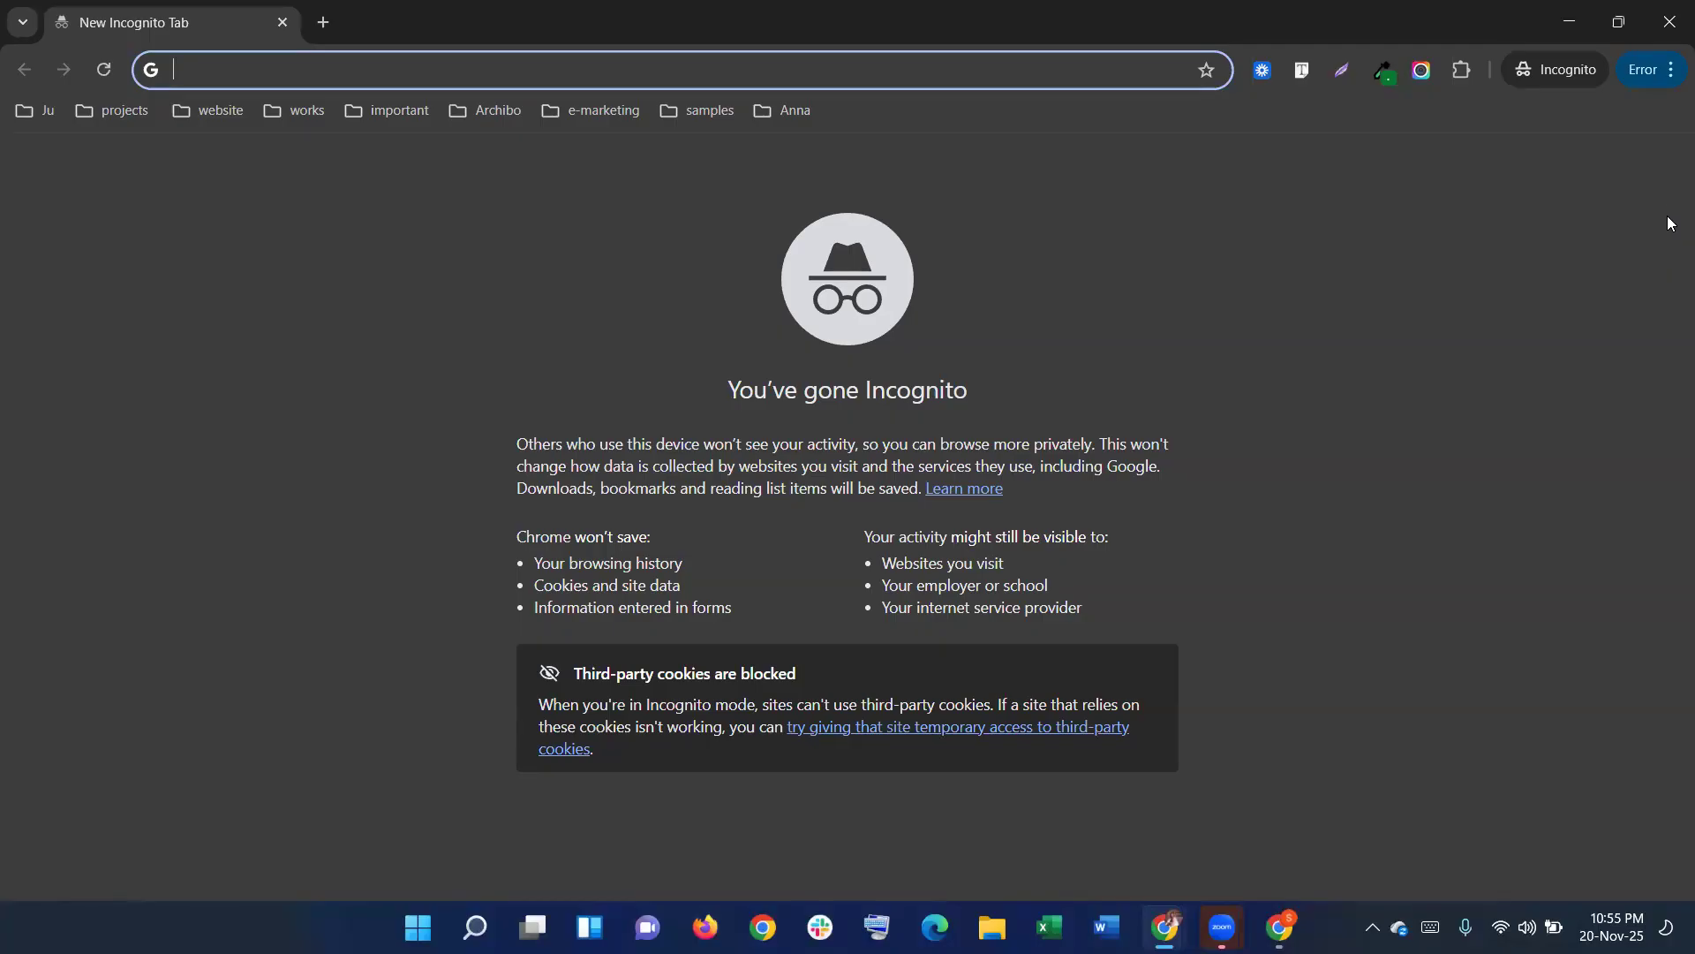
pyautogui.write('polo')
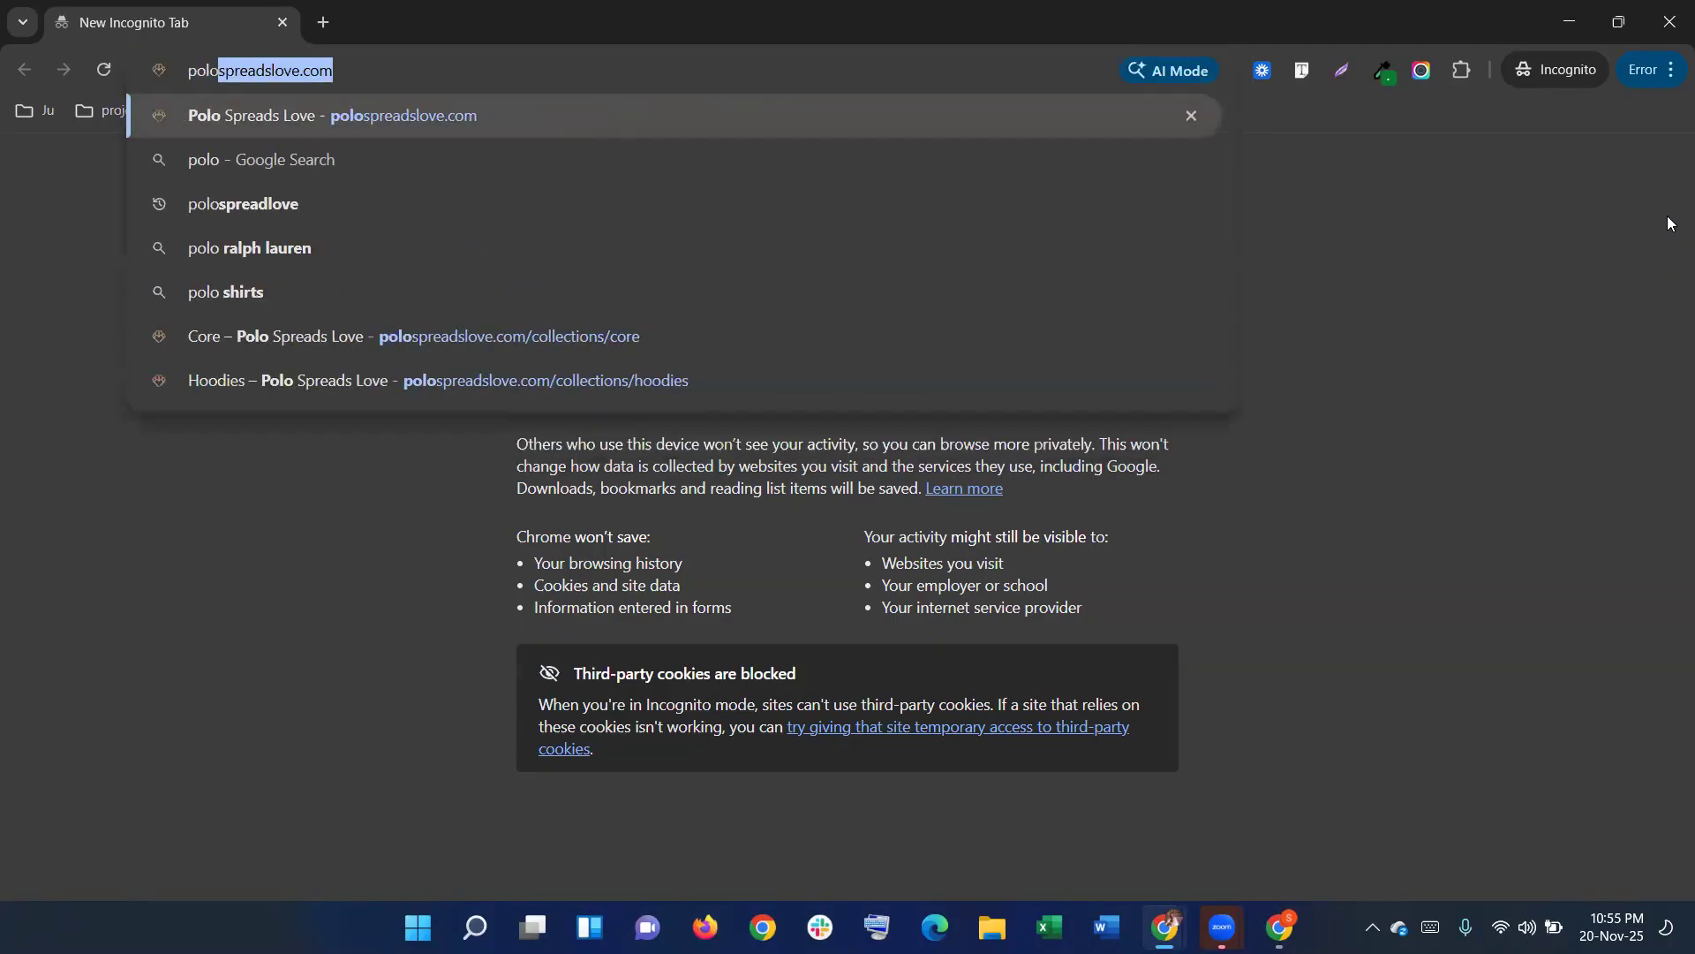
pyautogui.press('Return')
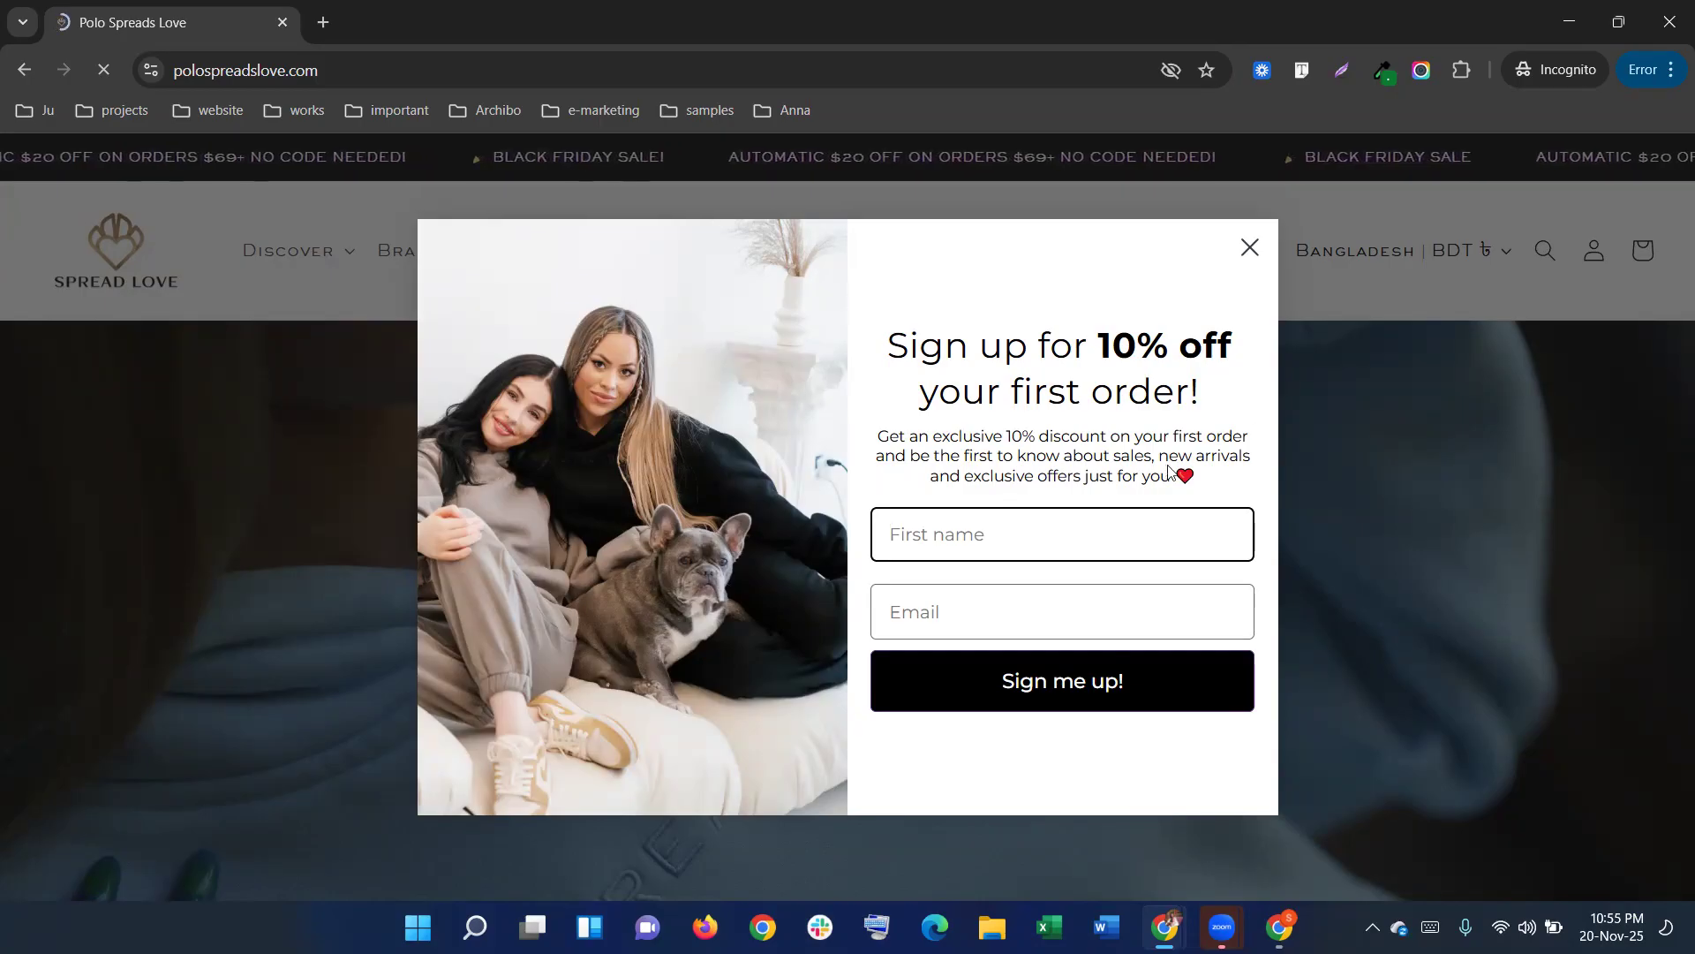
# Compare the storefront's live popup with the 'Sign up for 10% off' form in Klaviyo's editor
pyautogui.moveTo(1166, 928)
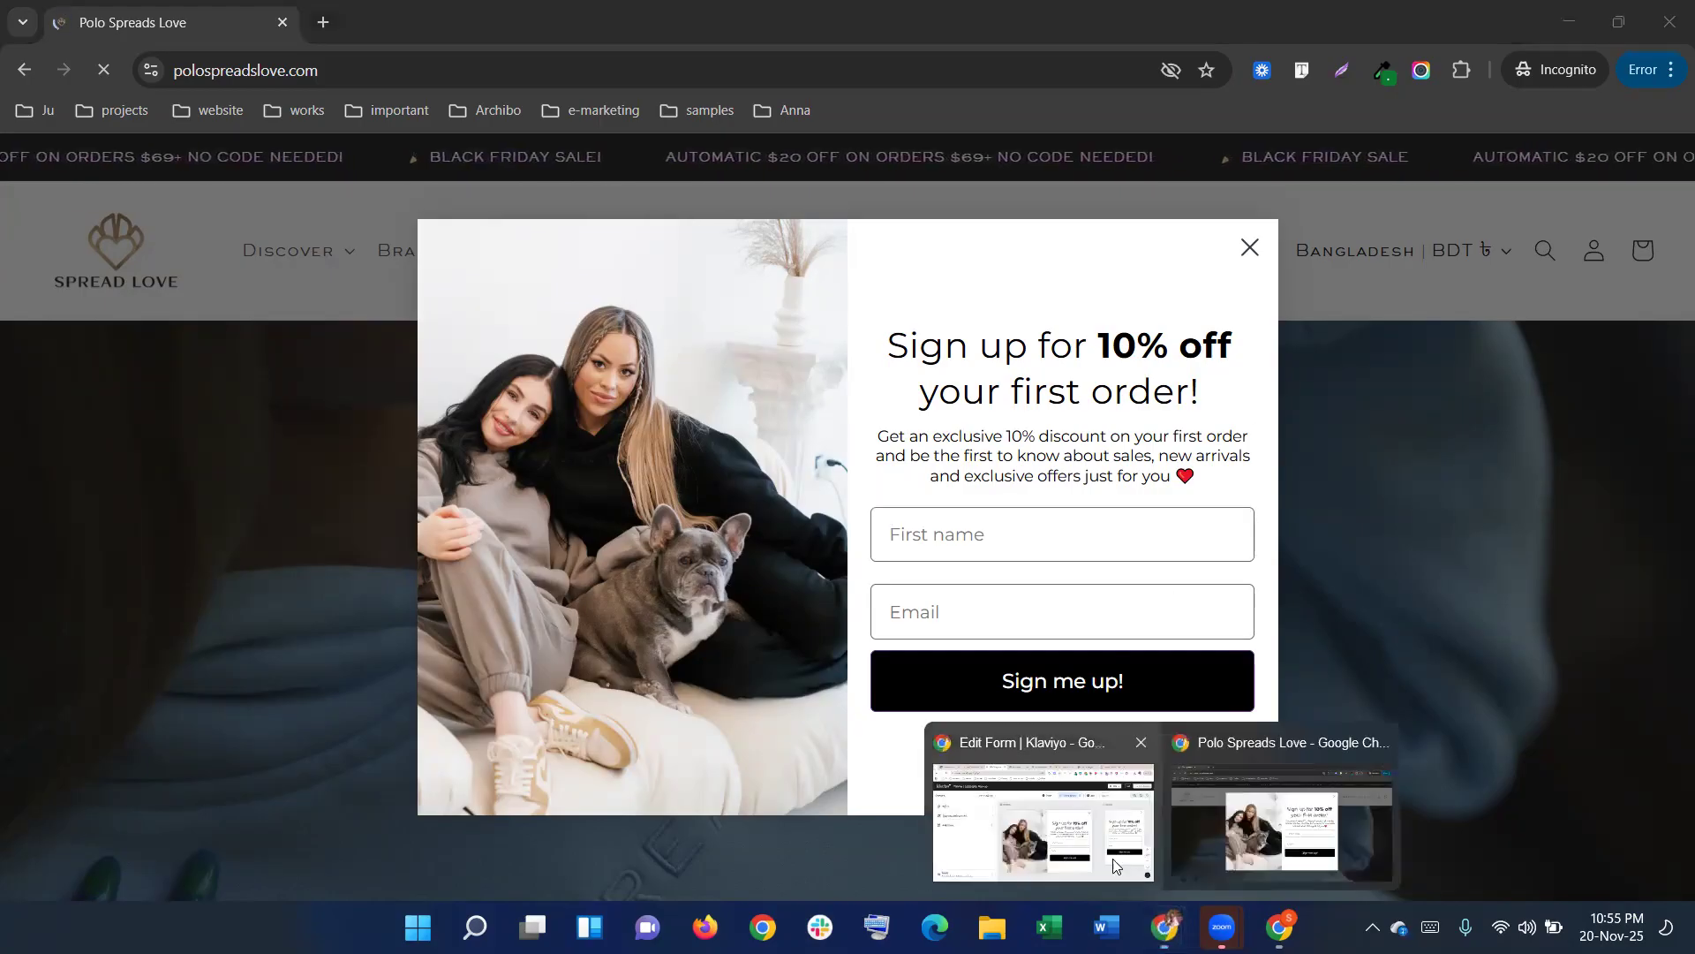
pyautogui.click(1031, 771)
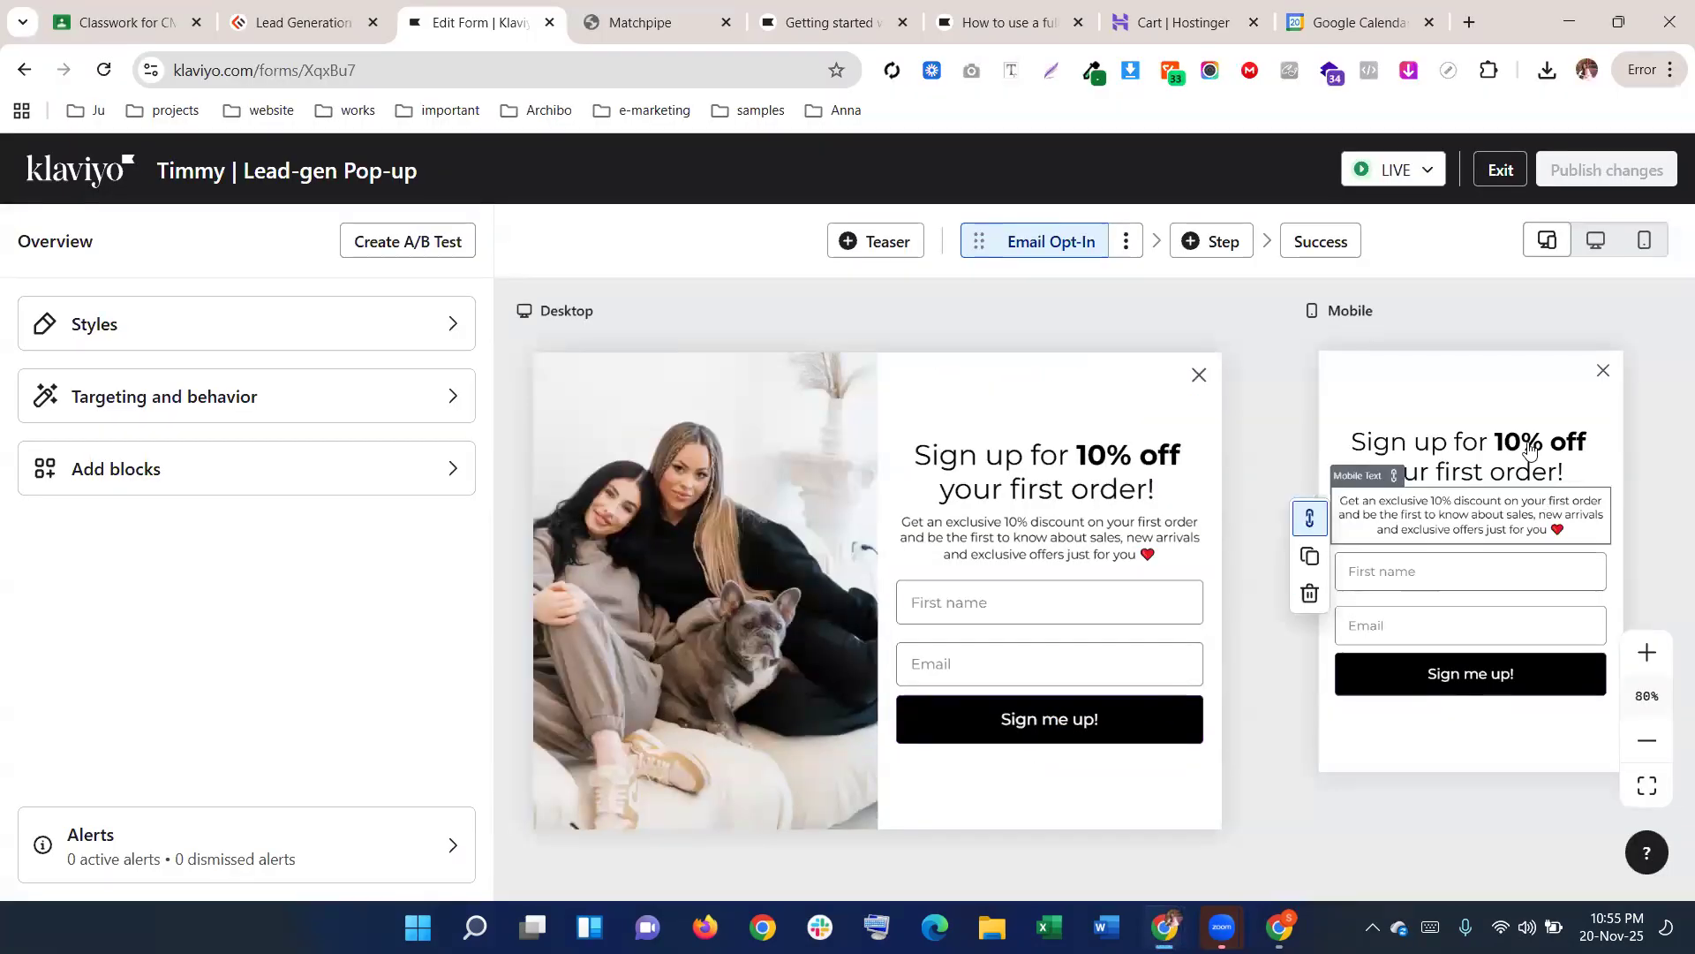
pyautogui.moveTo(1165, 927)
pyautogui.click(1240, 767)
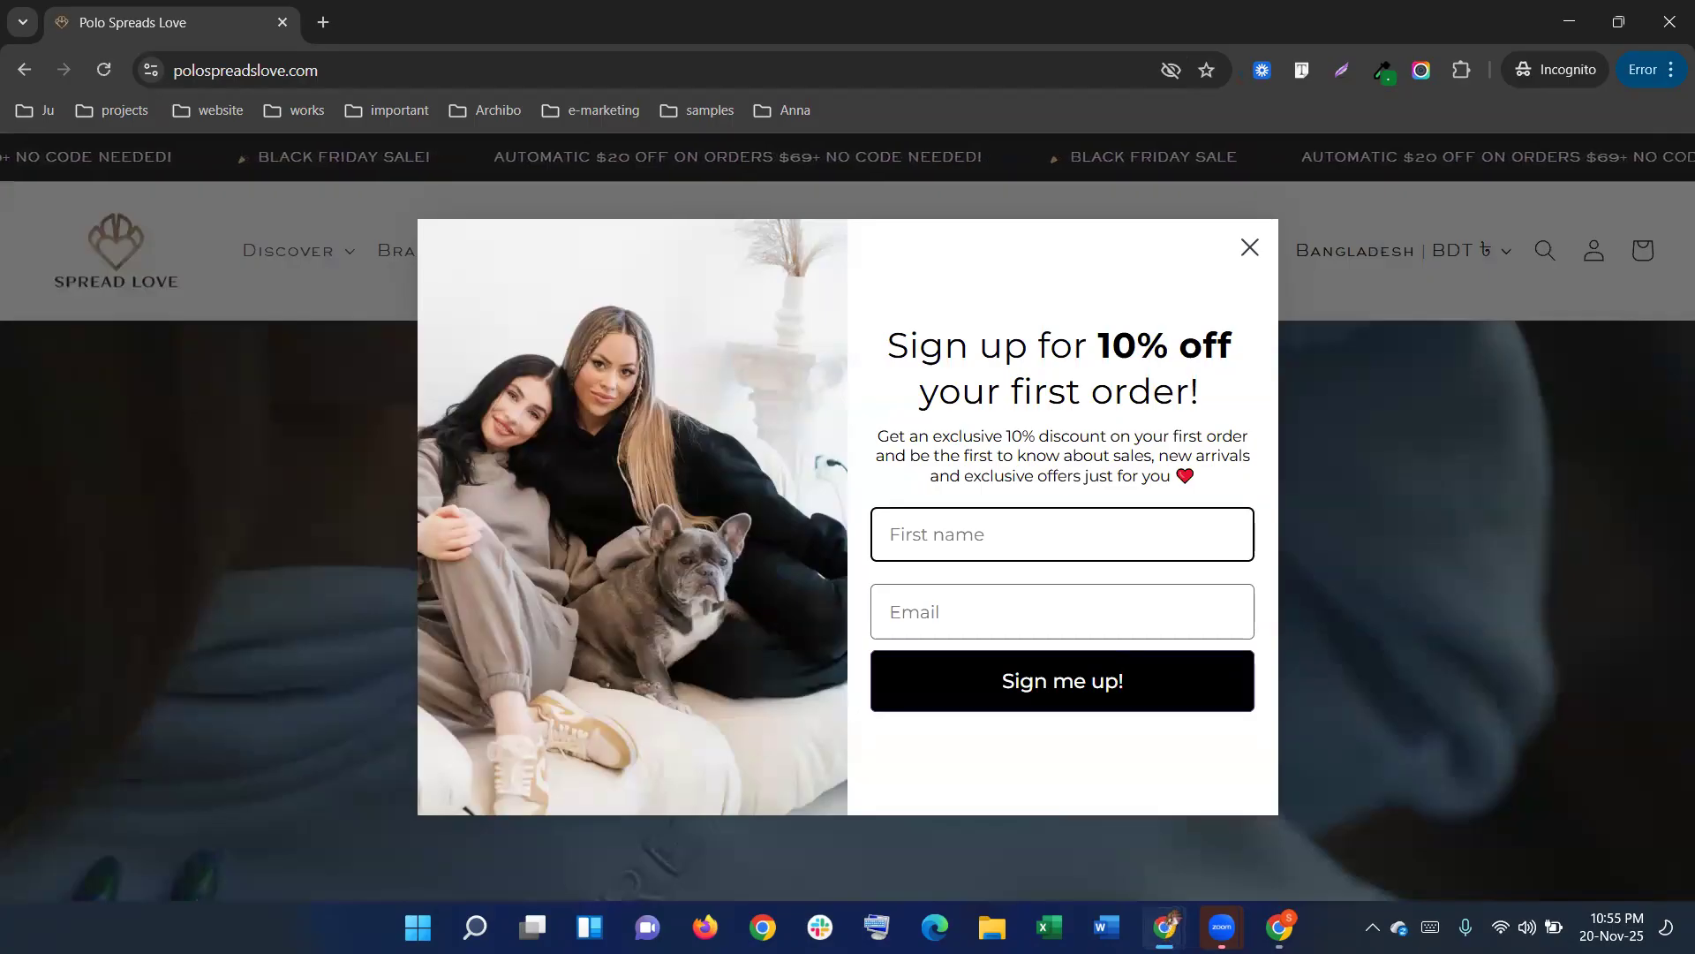
pyautogui.moveTo(1166, 927)
pyautogui.click(1079, 837)
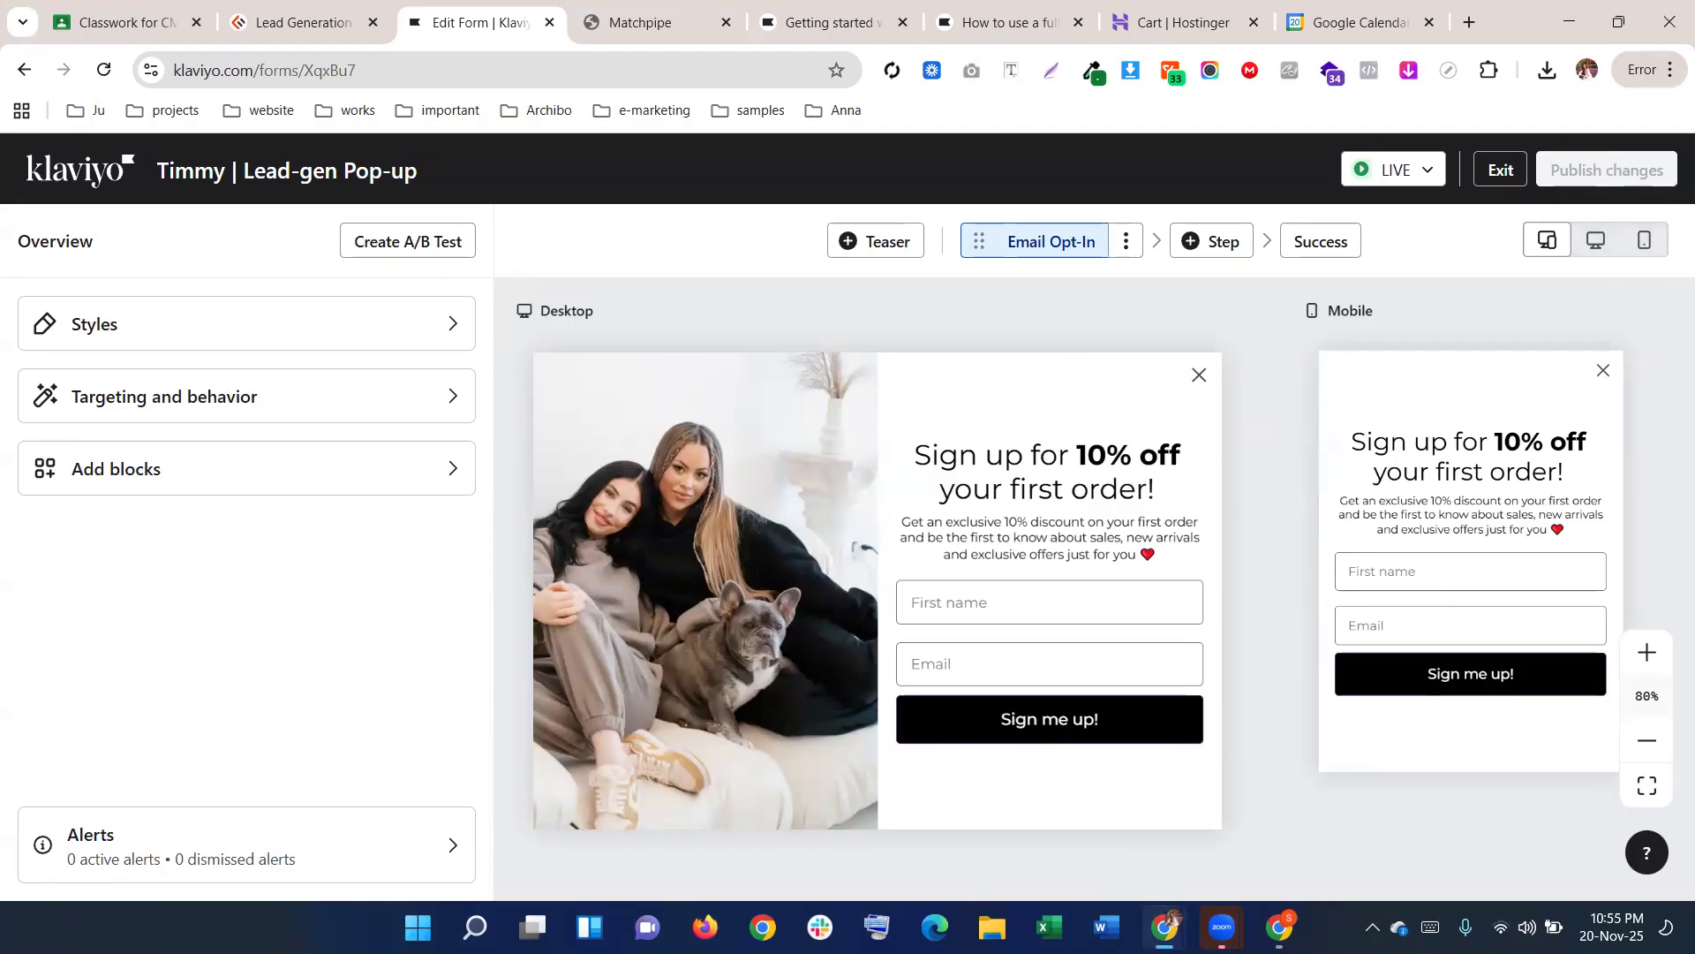
pyautogui.moveTo(1166, 927)
pyautogui.click(1282, 821)
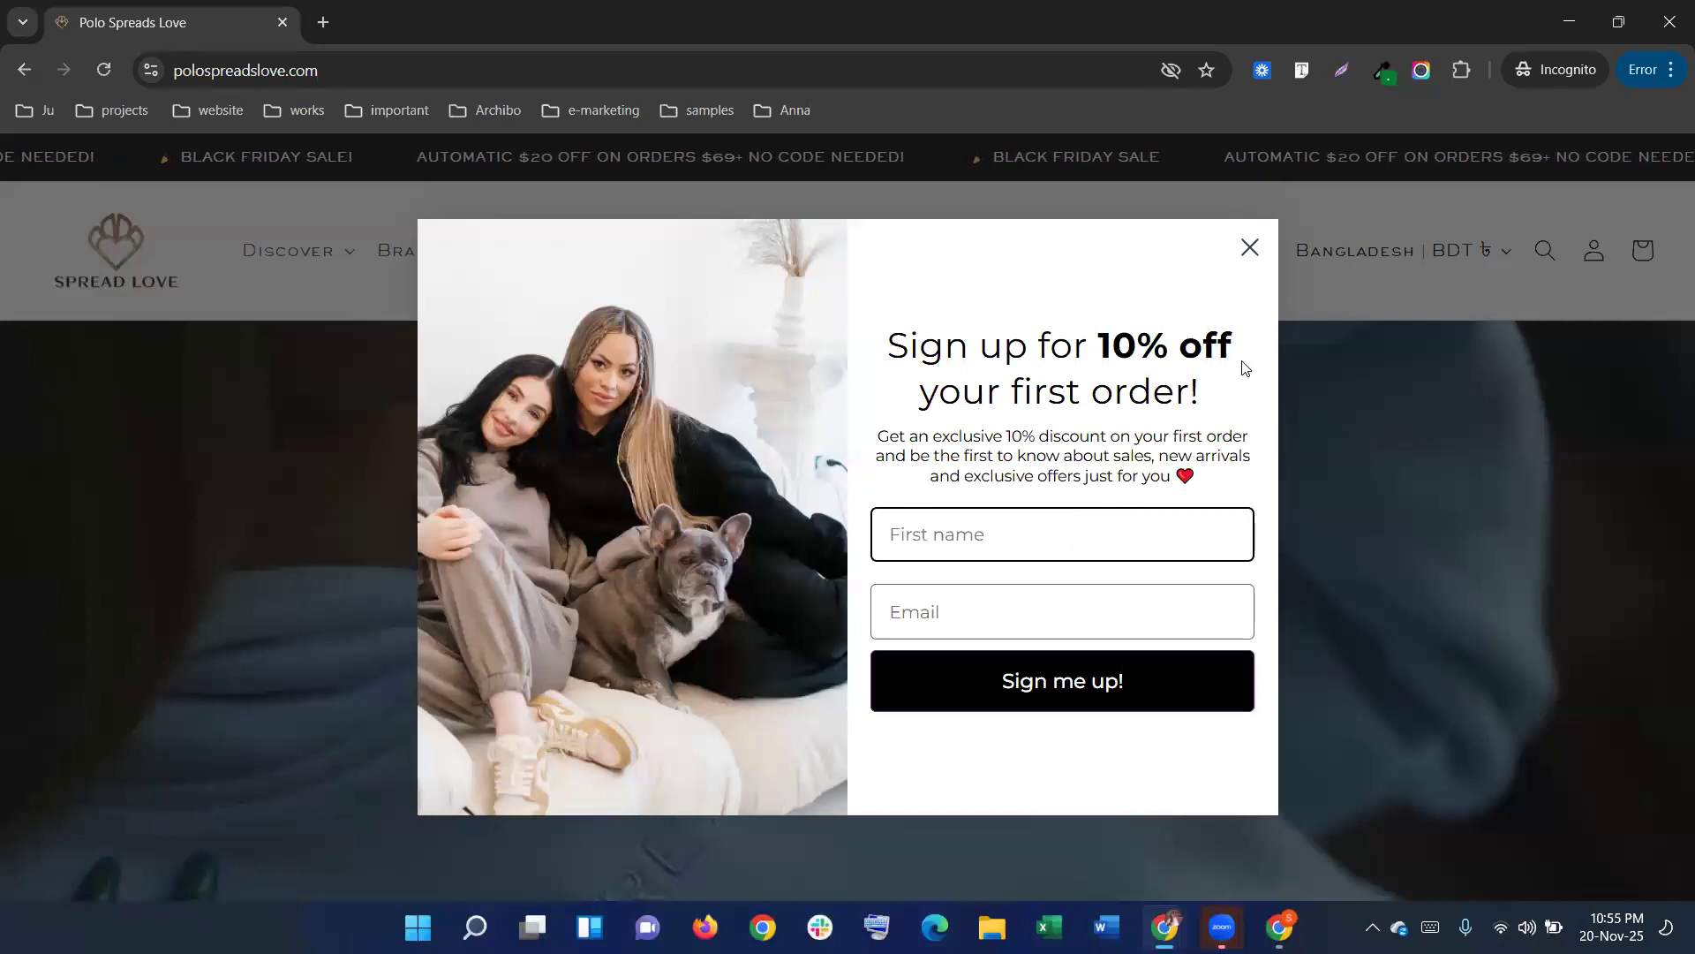
pyautogui.hotkey('alt', 'Tab')
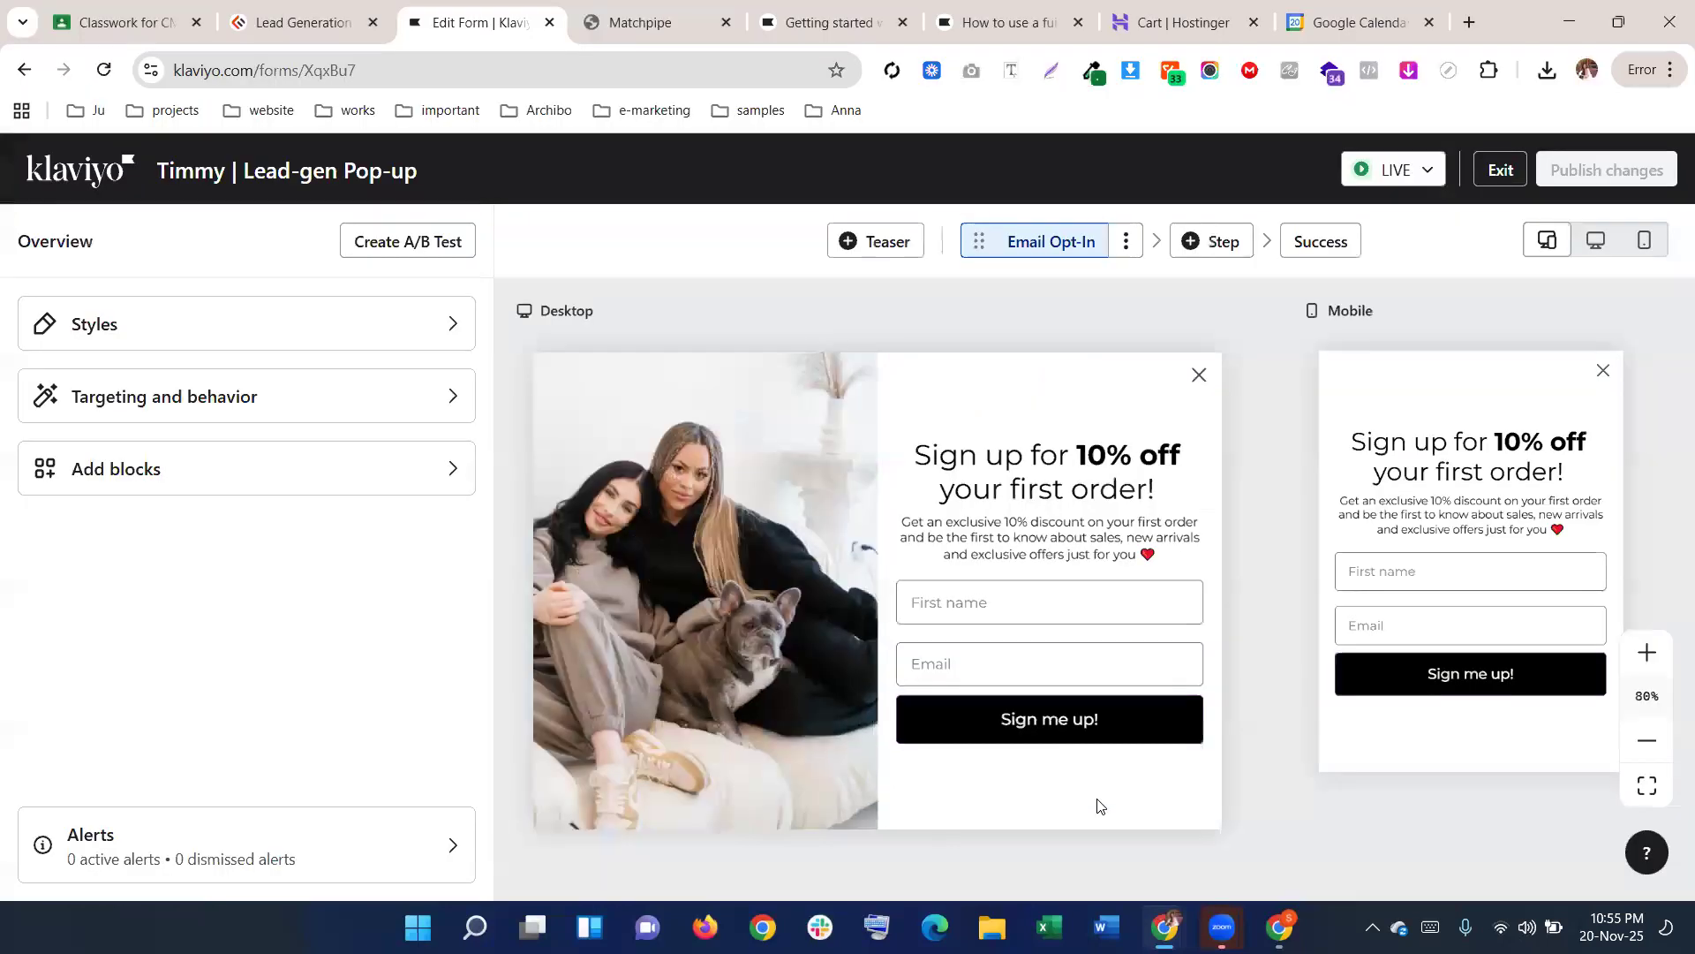
# Exit the editor, switch back to the original account, and edit its black Popup Form
pyautogui.click(1500, 171)
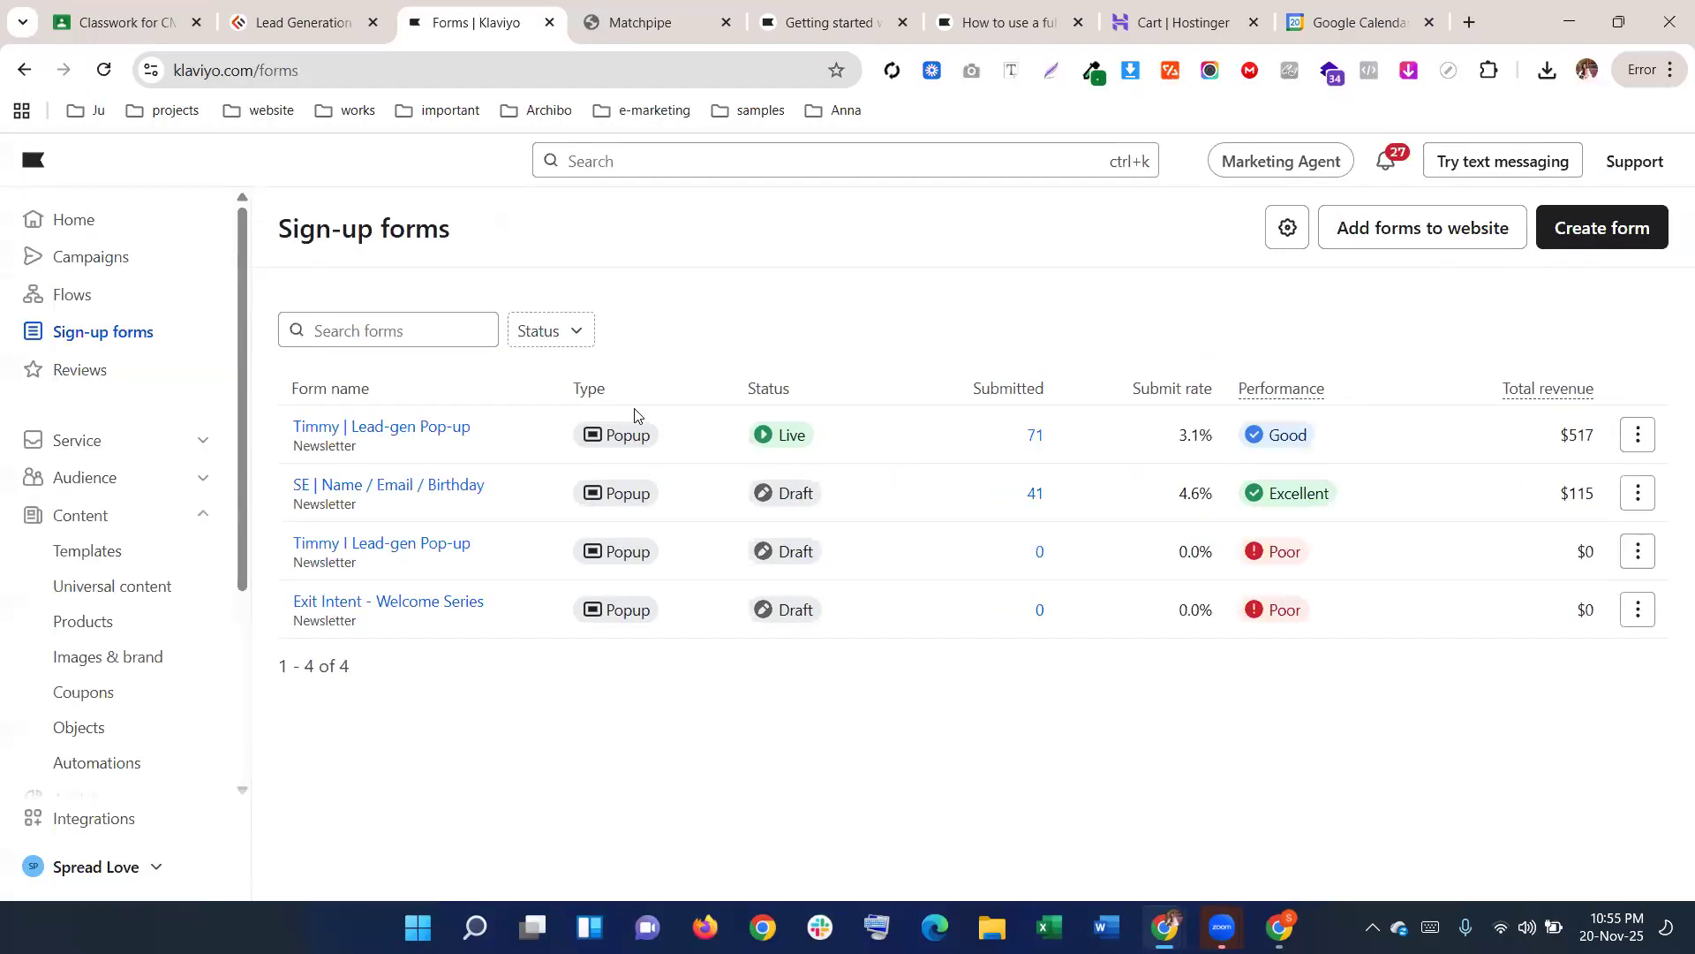
pyautogui.click(69, 852)
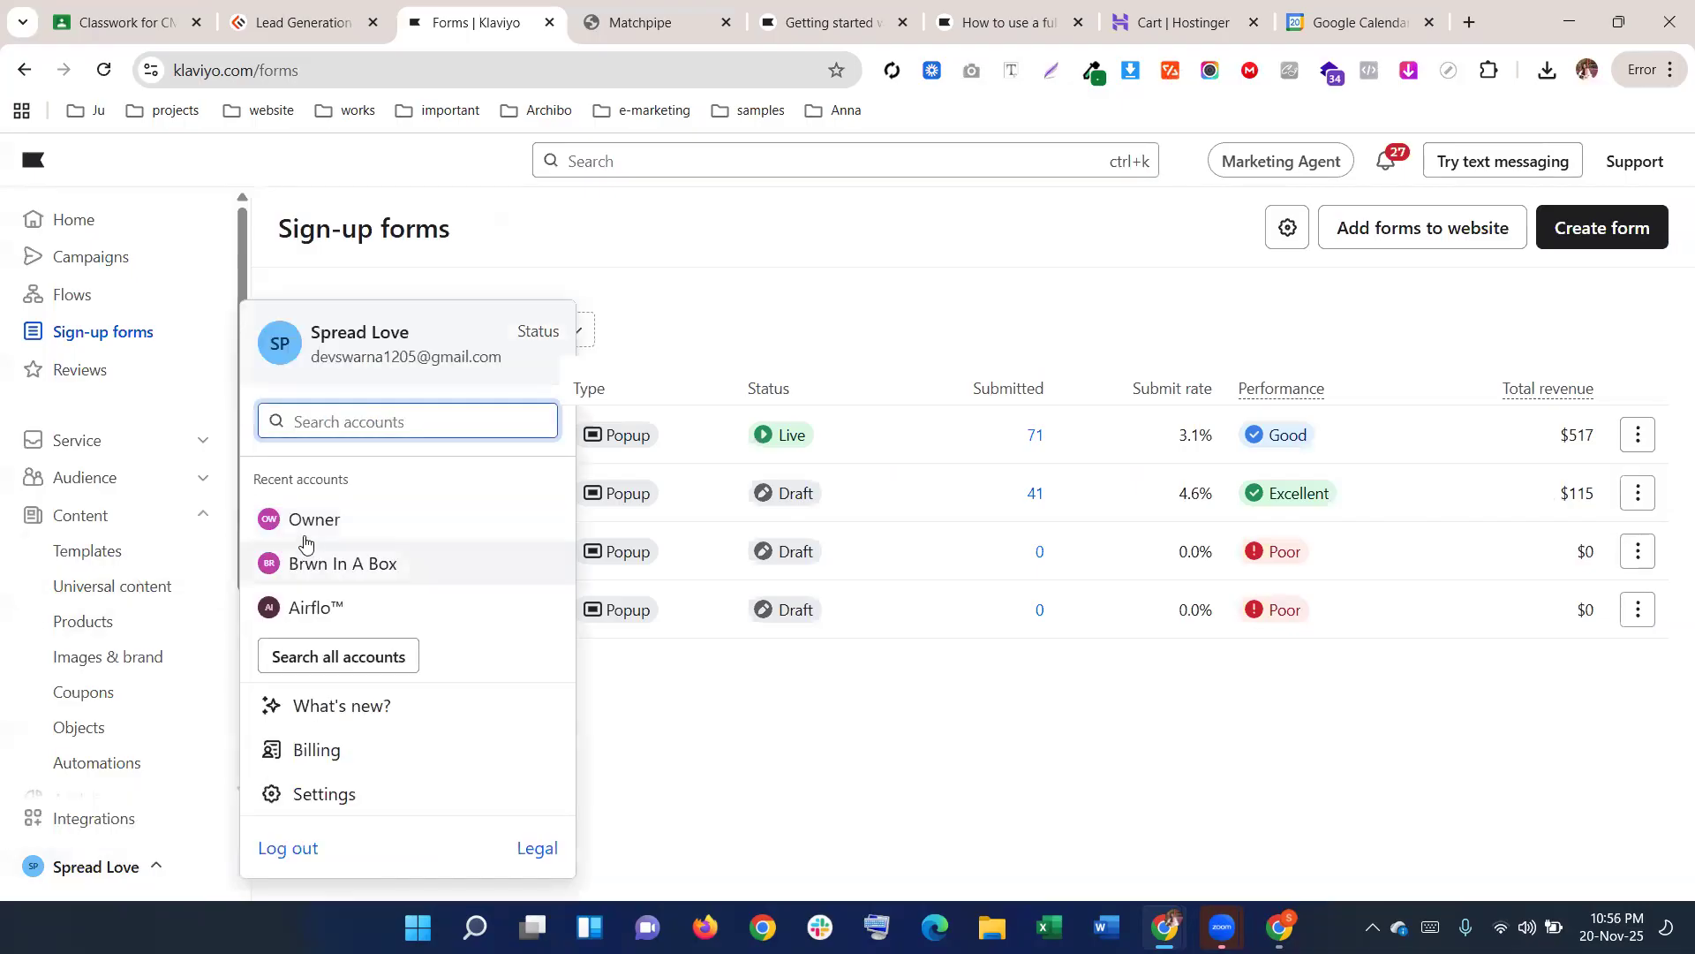
pyautogui.click(325, 563)
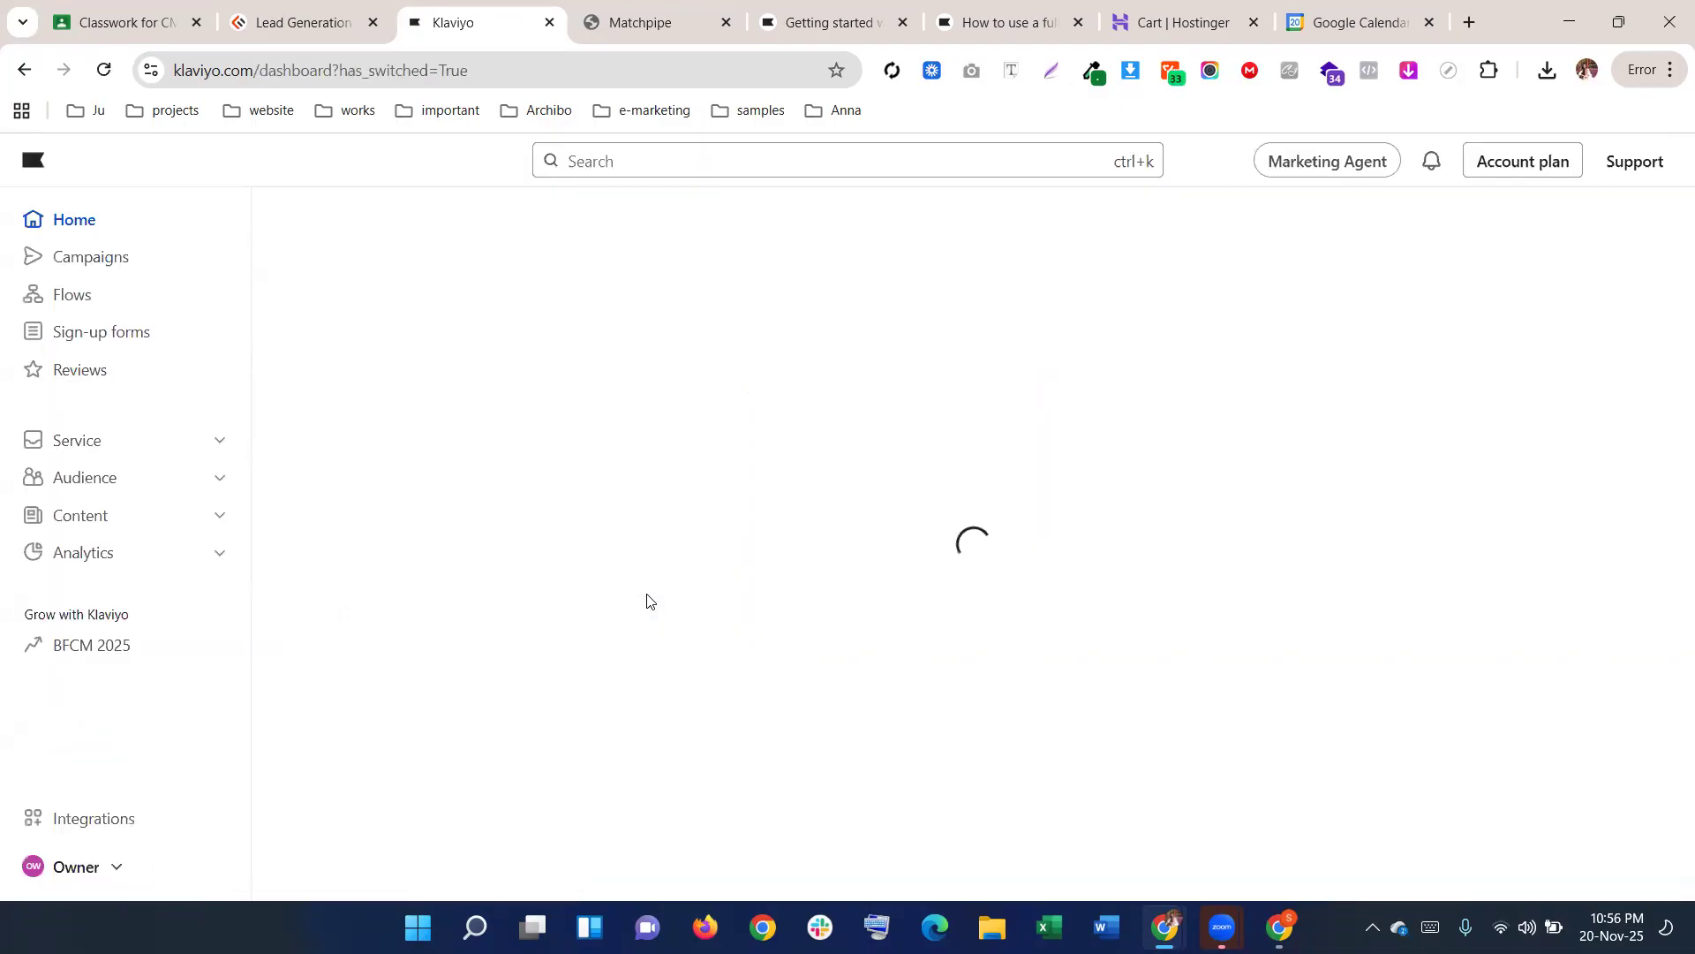
pyautogui.click(85, 331)
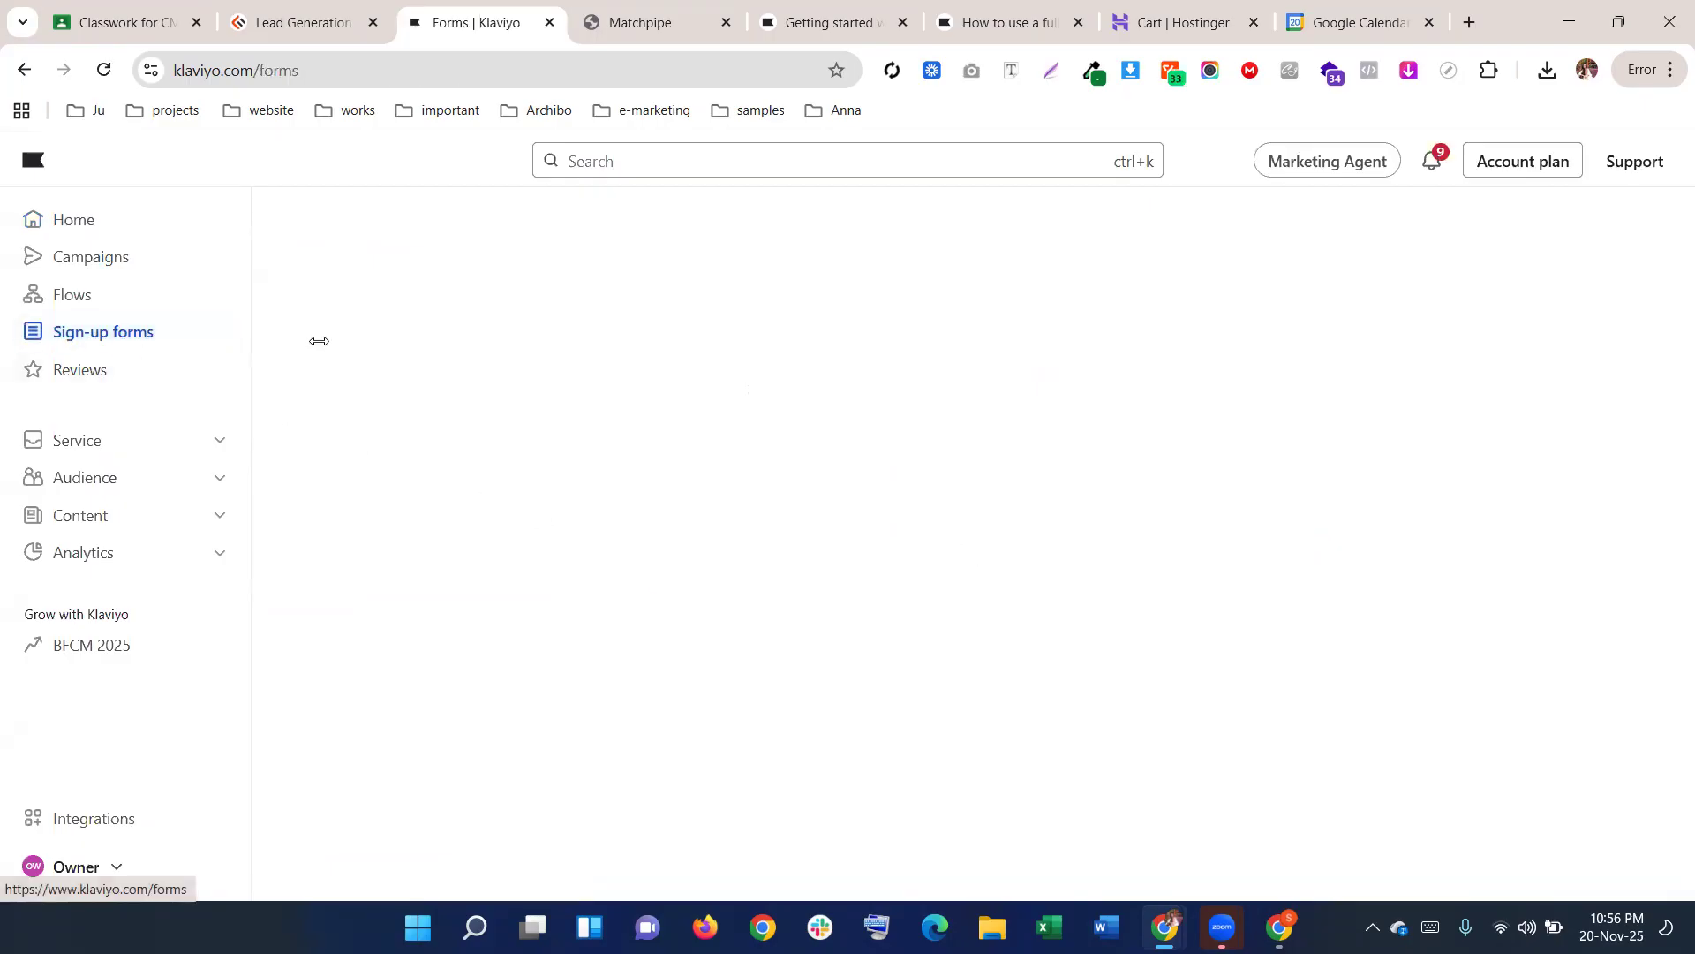
pyautogui.click(1638, 435)
pyautogui.click(1578, 479)
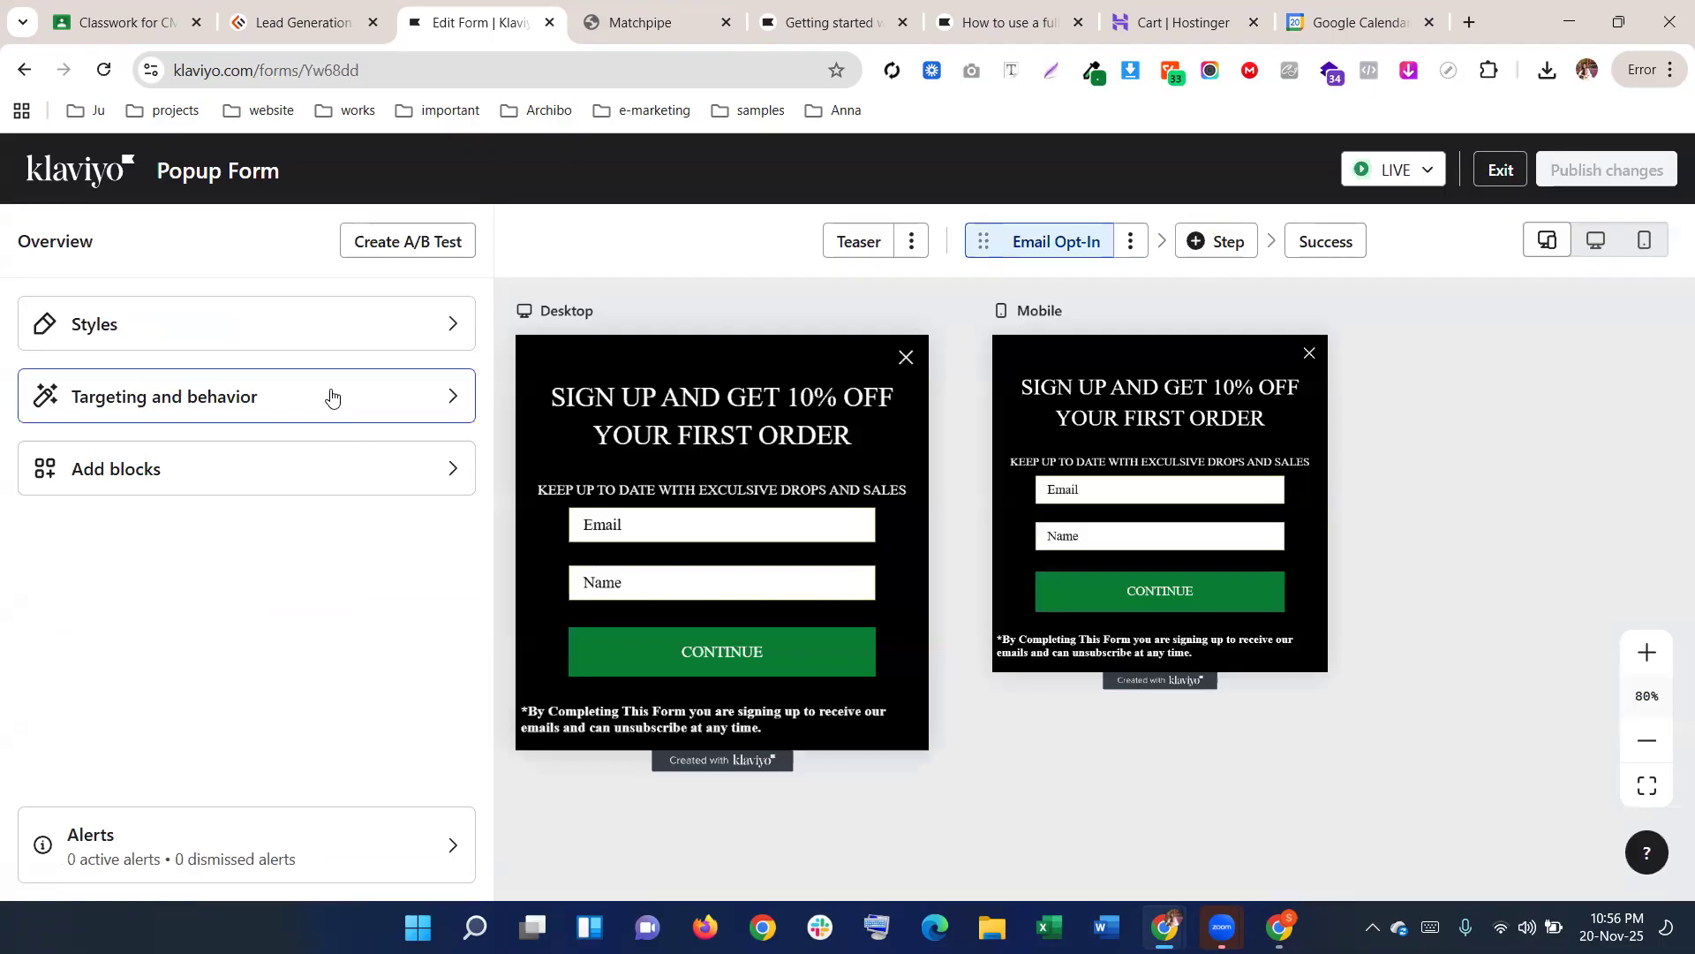
# In Targeting and behavior, set Show form to Based on rules
pyautogui.click(260, 396)
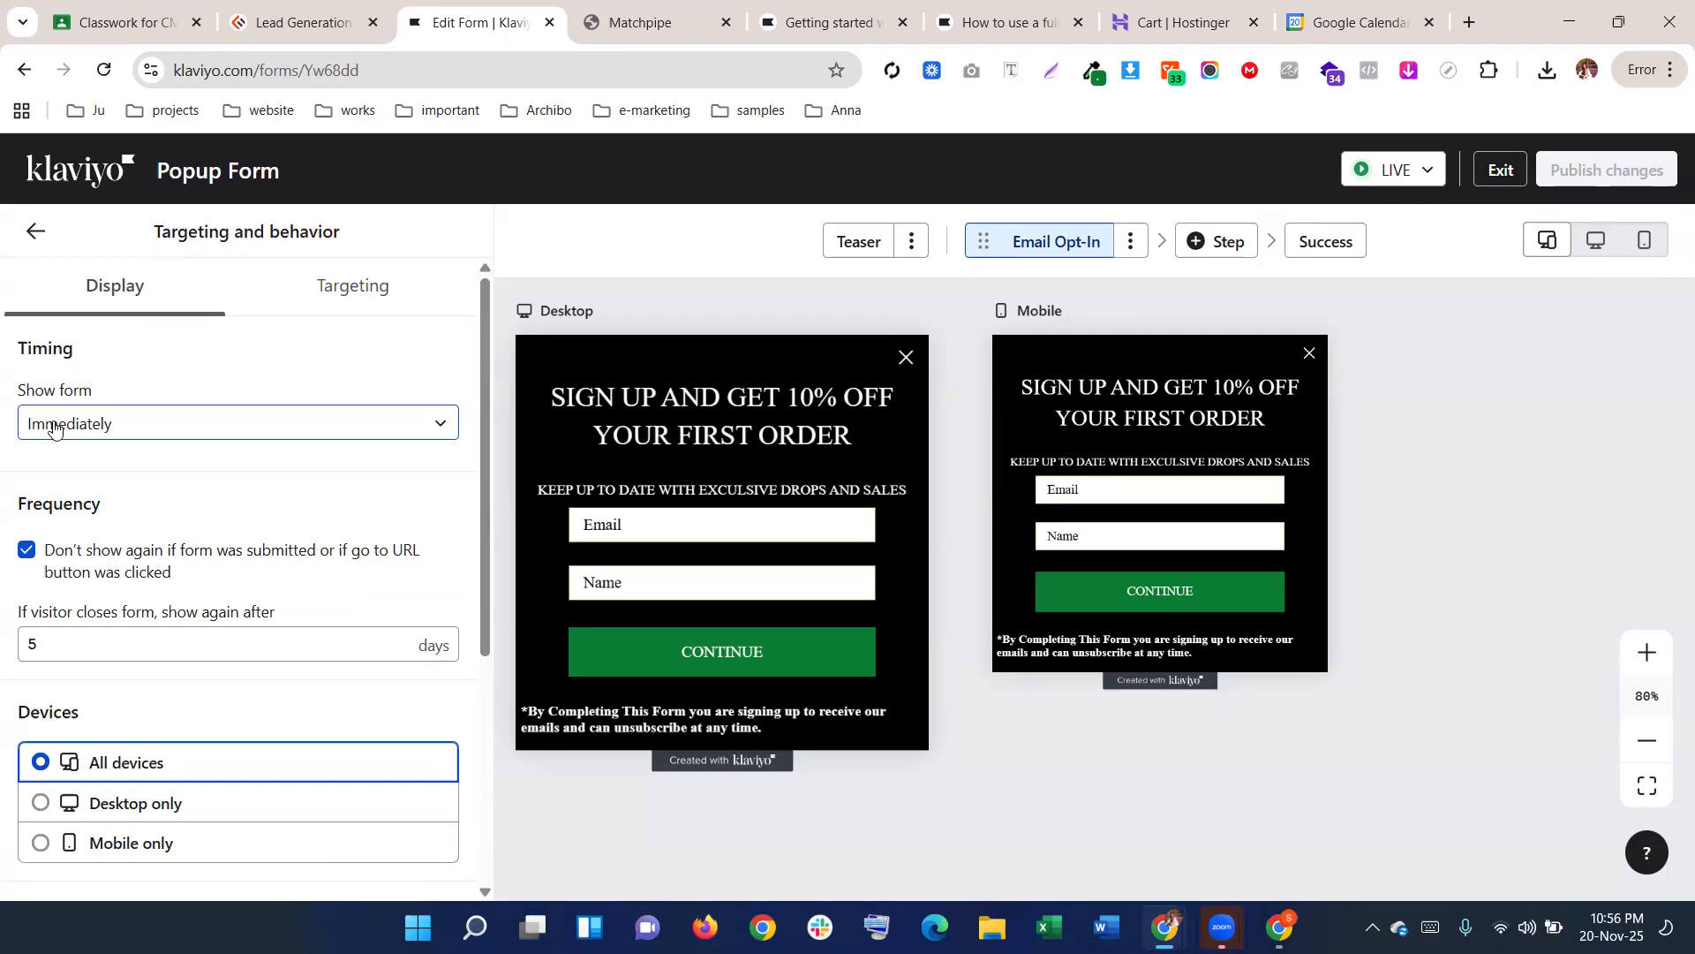
pyautogui.click(83, 629)
pyautogui.click(69, 427)
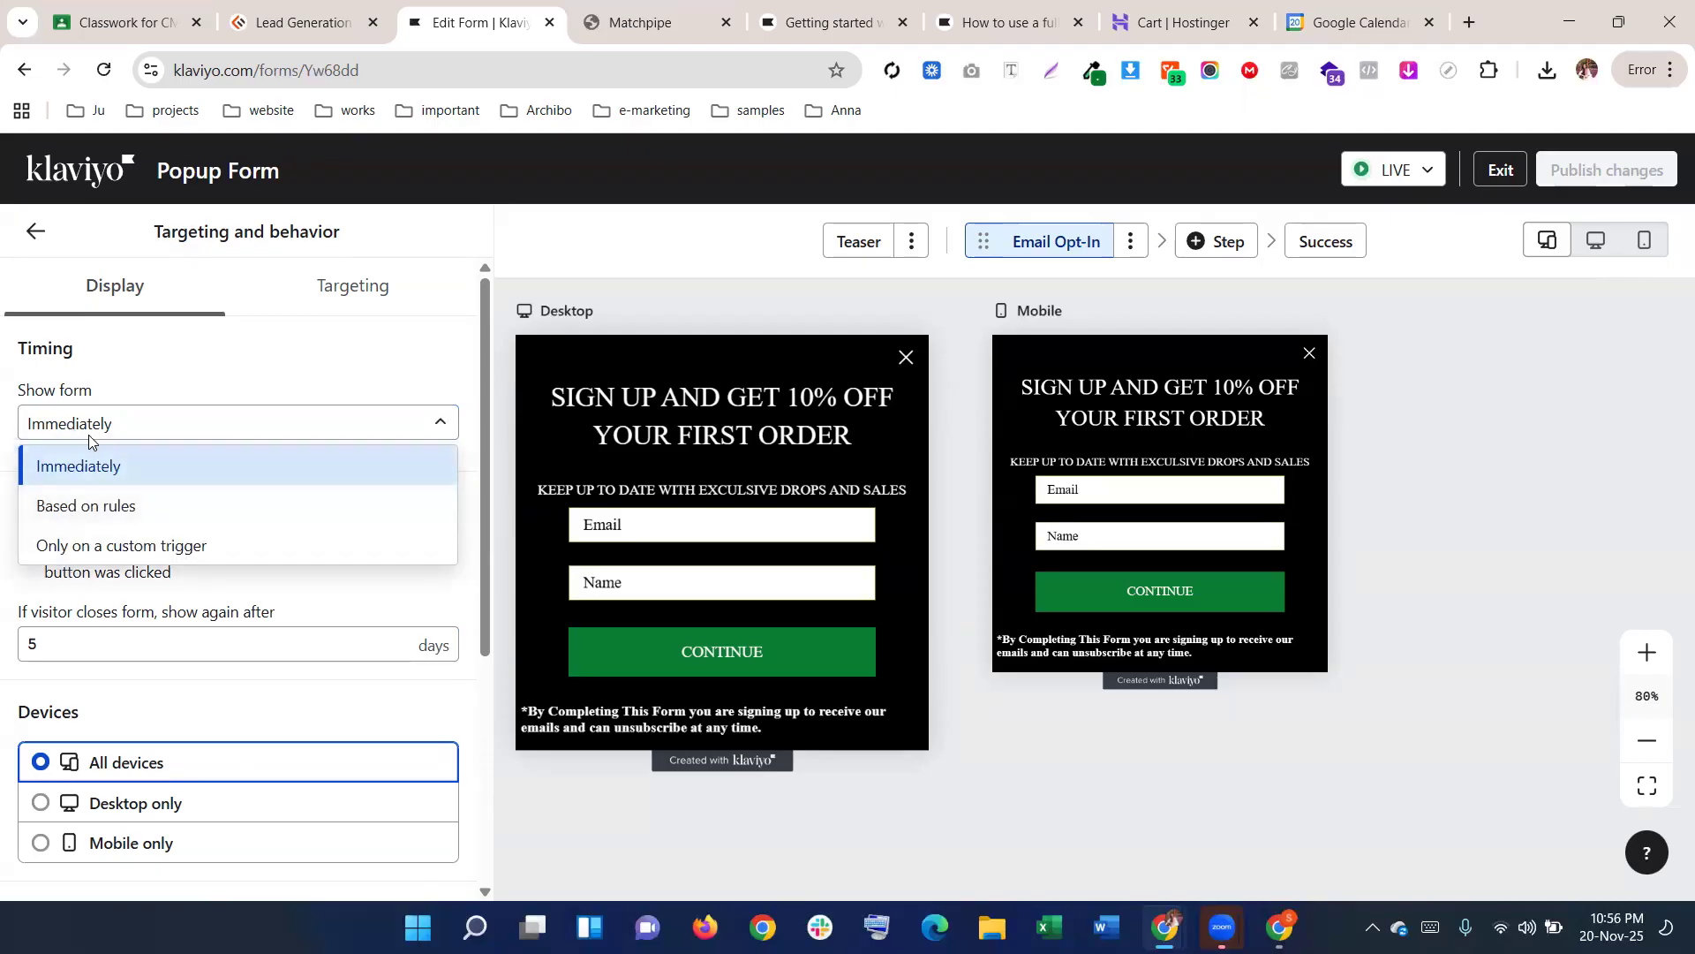
pyautogui.click(89, 424)
pyautogui.click(90, 428)
pyautogui.click(91, 461)
pyautogui.click(76, 426)
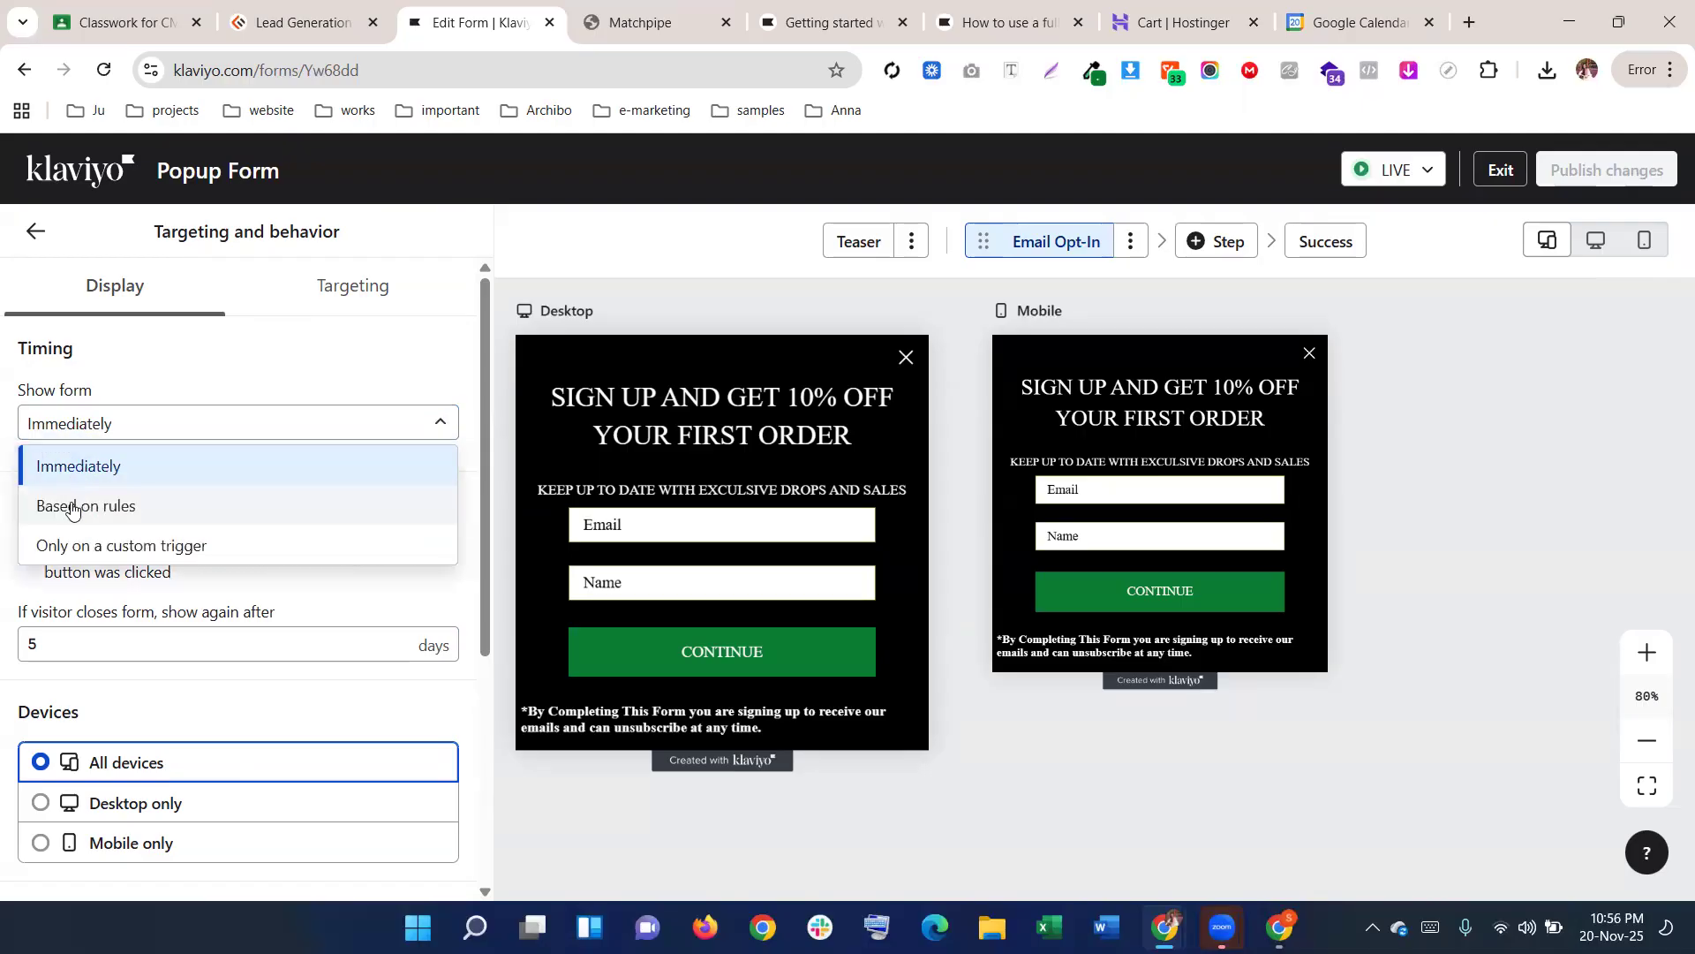
pyautogui.click(70, 502)
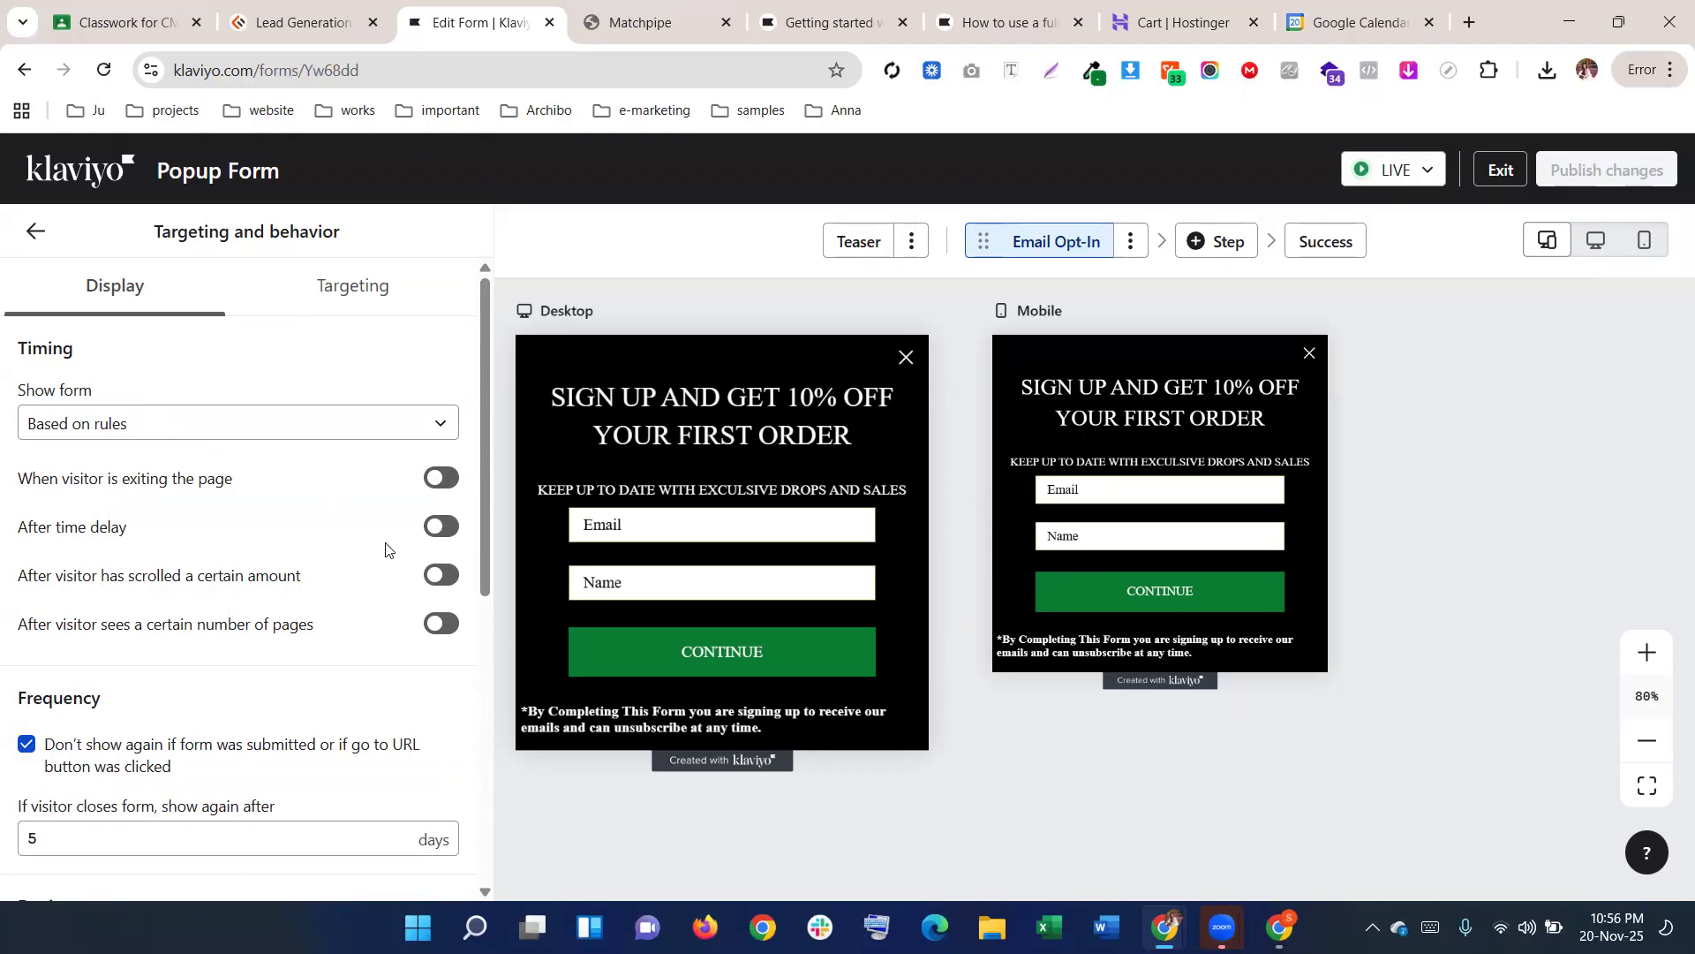
# Turn on the 5-second time delay and 30% page-scroll display rules
pyautogui.click(442, 527)
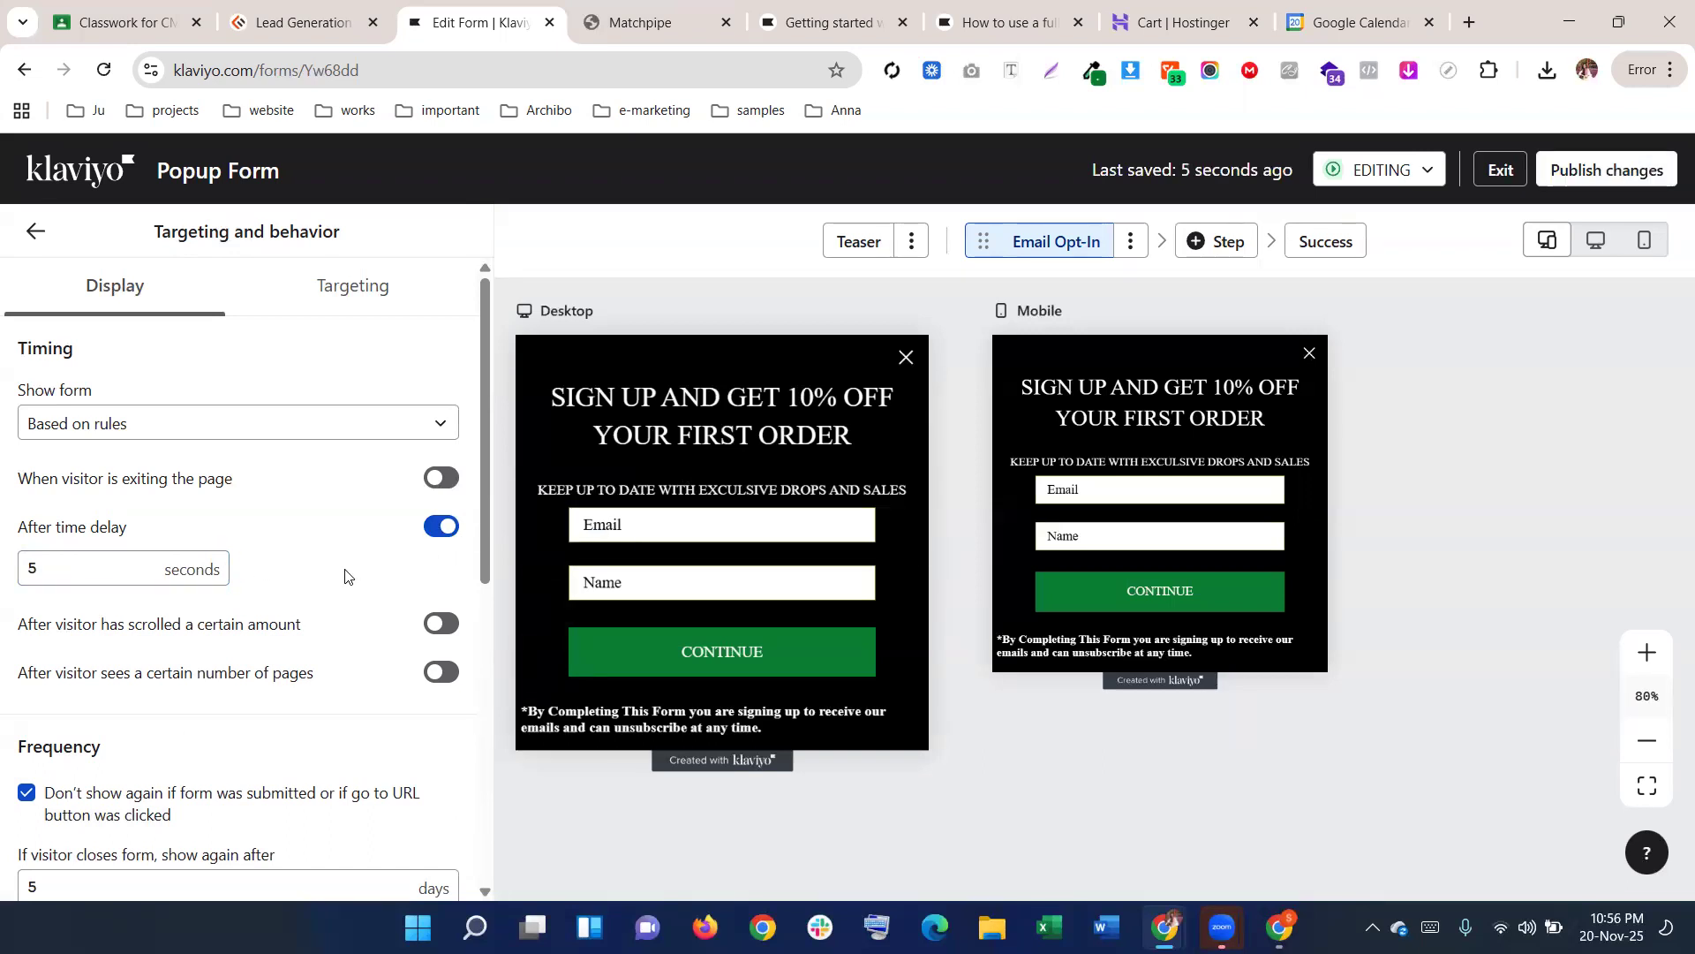
pyautogui.scroll(-1, 345, 577)
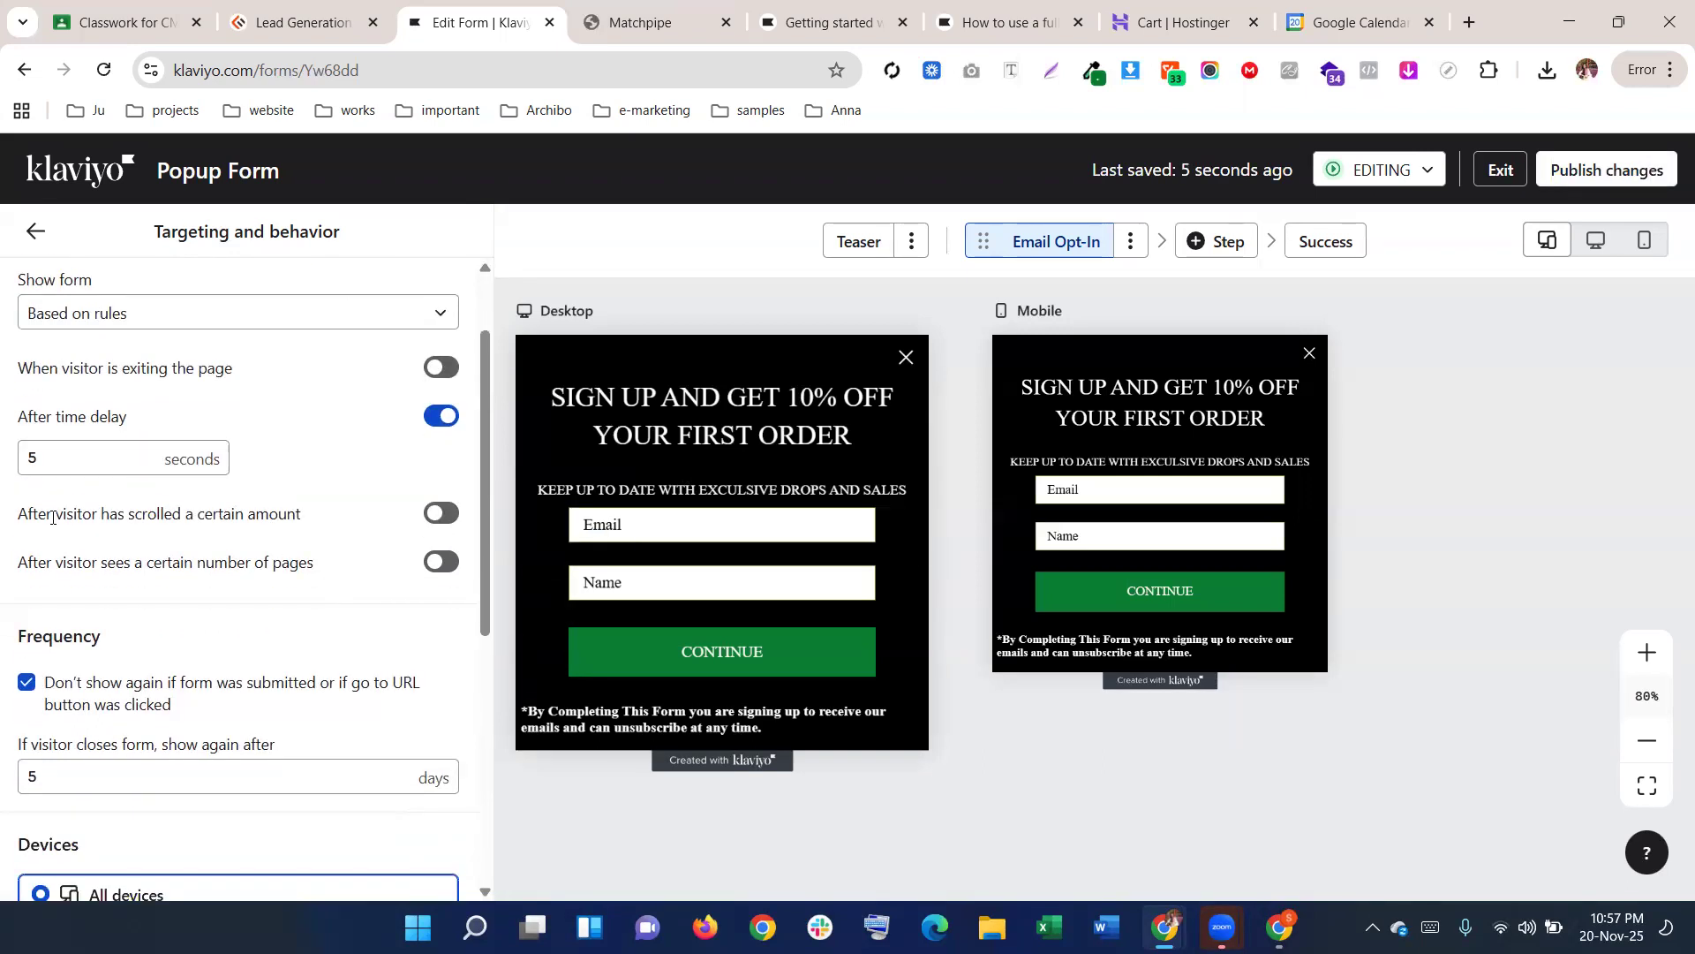
pyautogui.click(437, 511)
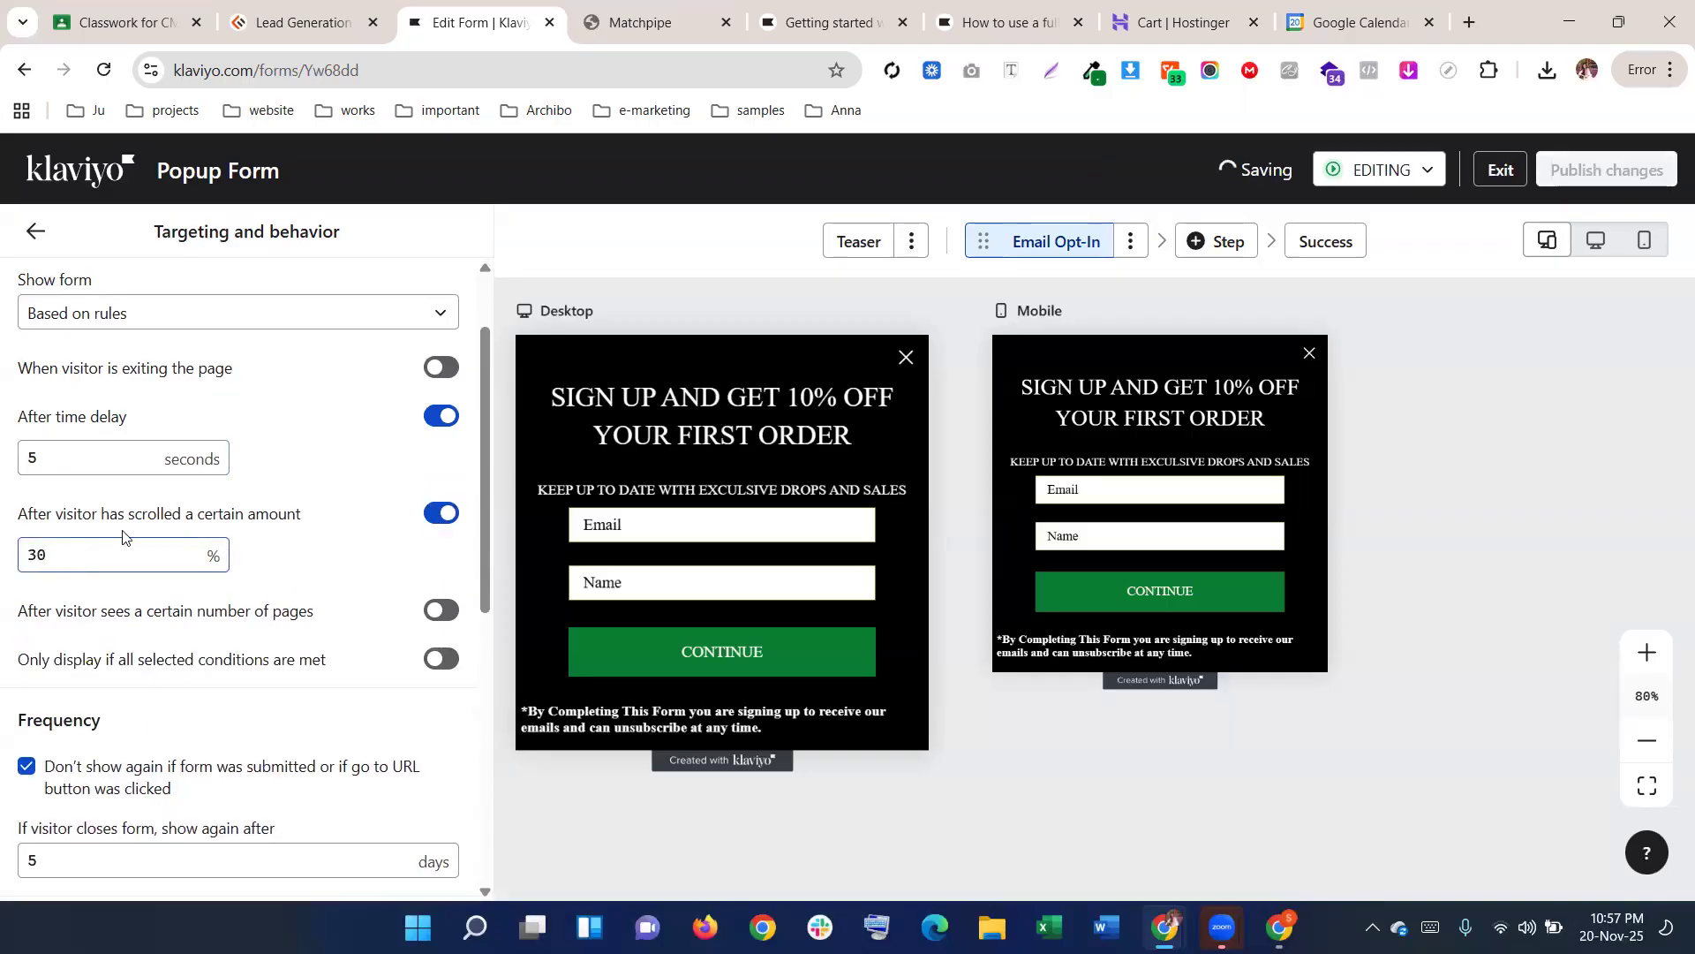
pyautogui.click(640, 20)
pyautogui.scroll(10, 718, 321)
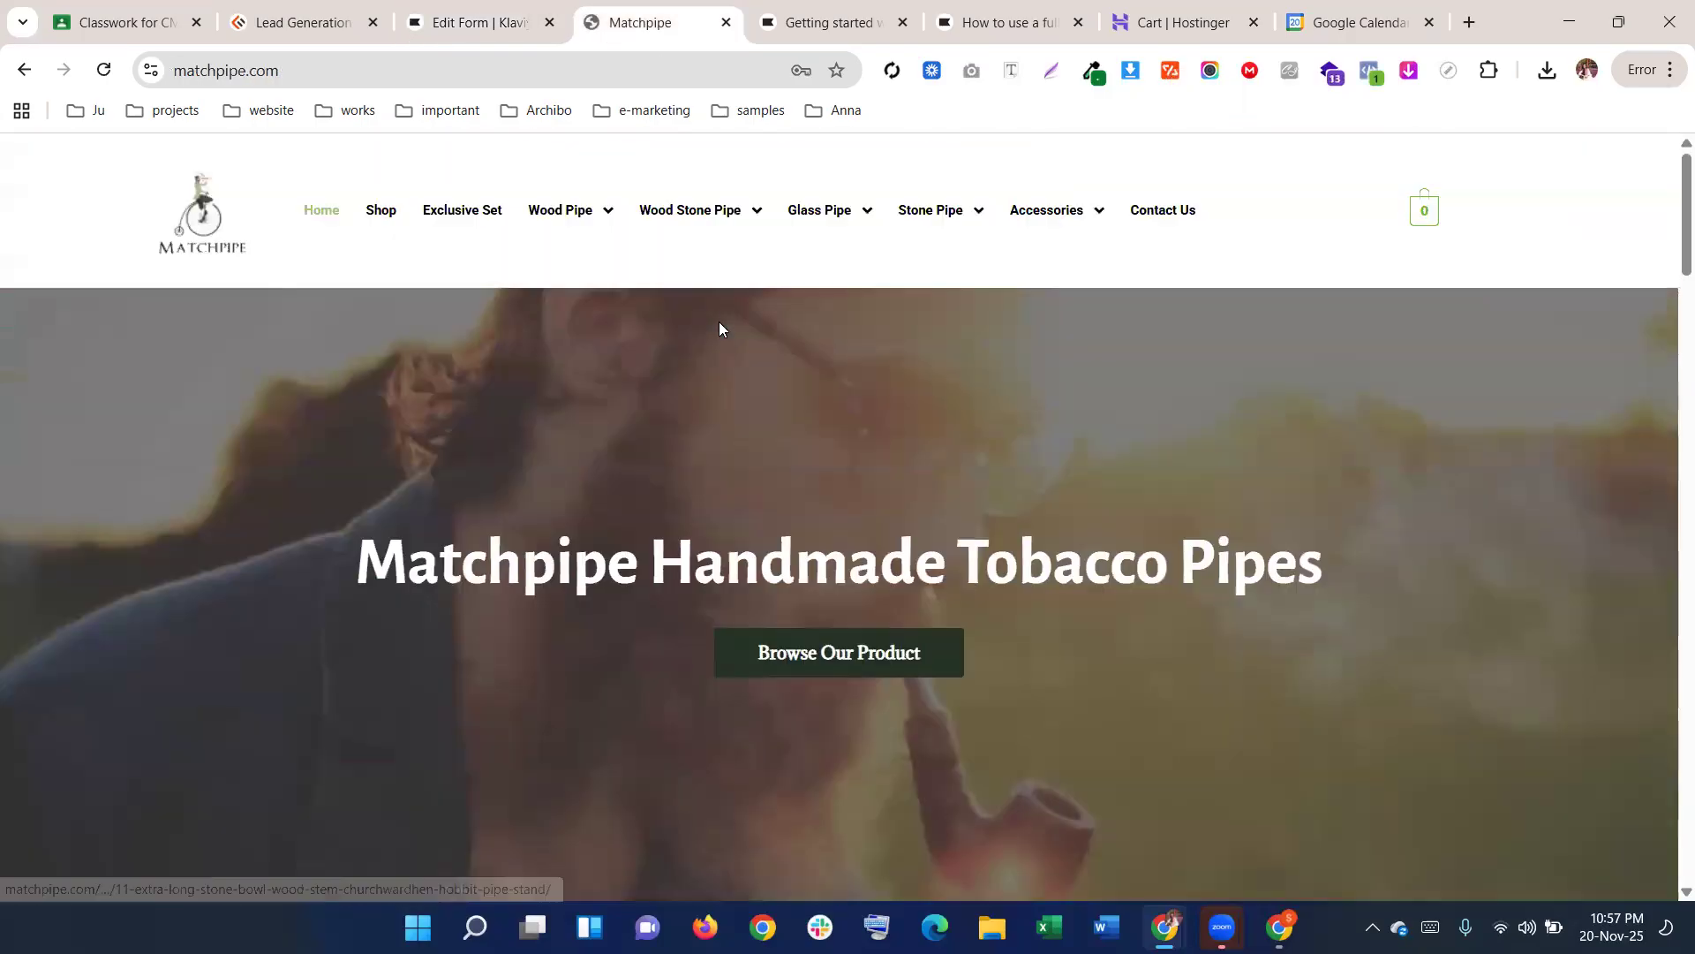
# Scroll to the Matchpipe top-selling pipes, then go back to the Klaviyo editor tab
pyautogui.scroll(-15, 654, 477)
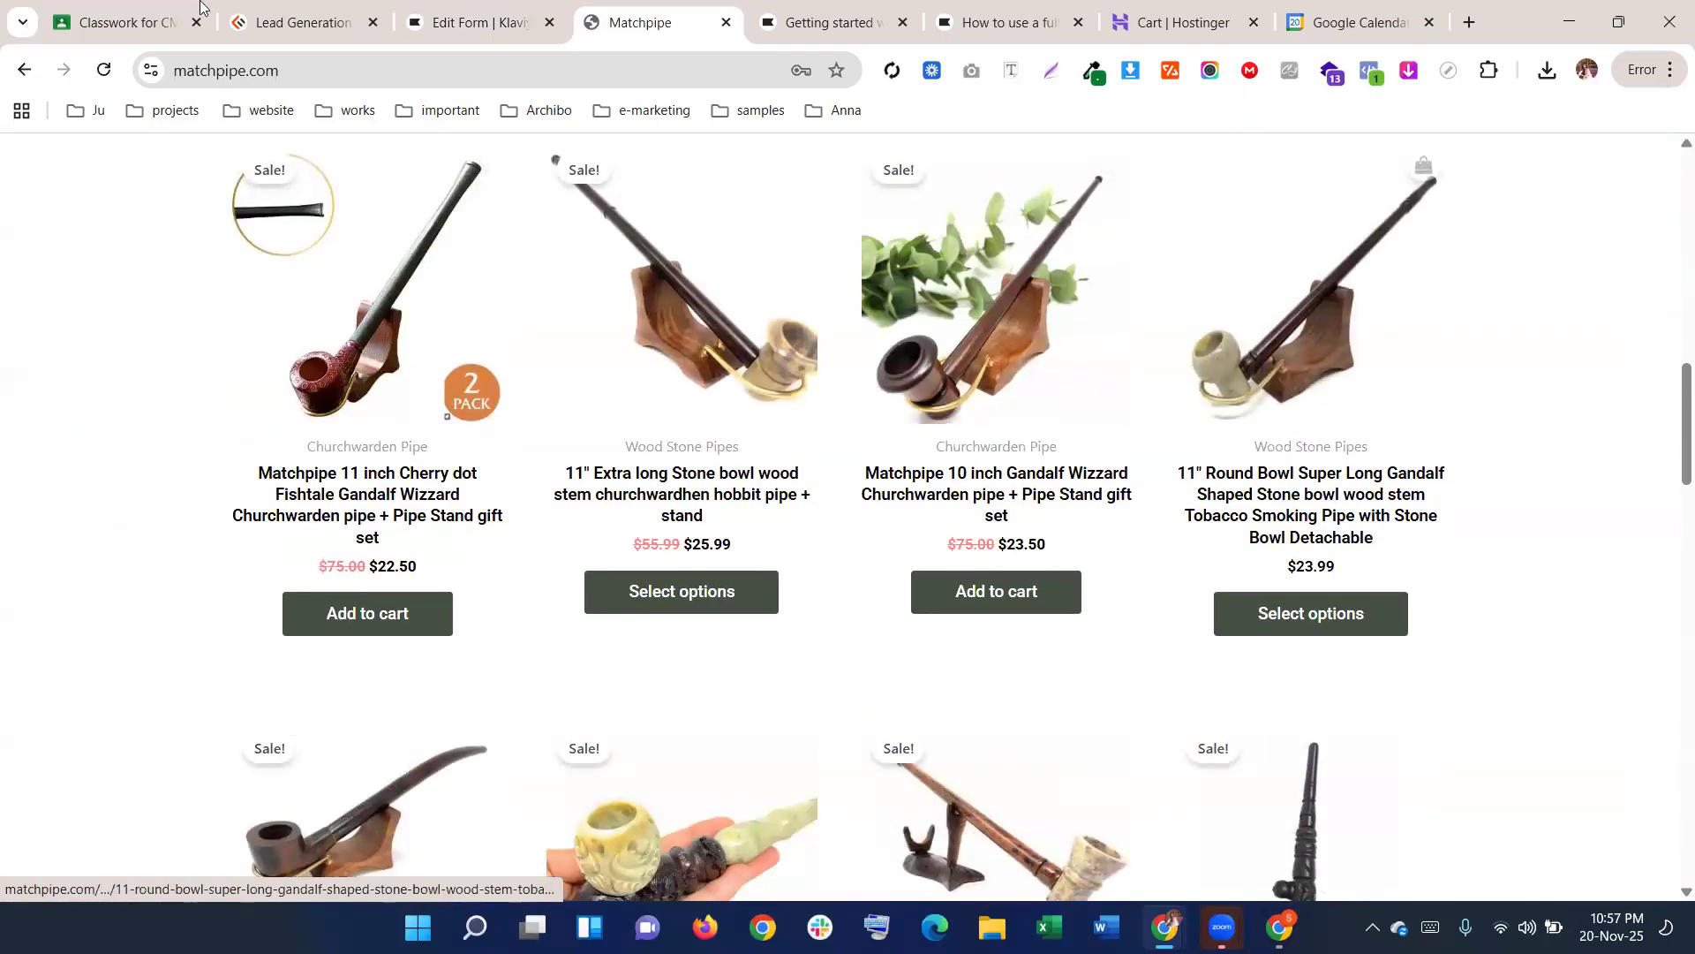
pyautogui.click(433, 23)
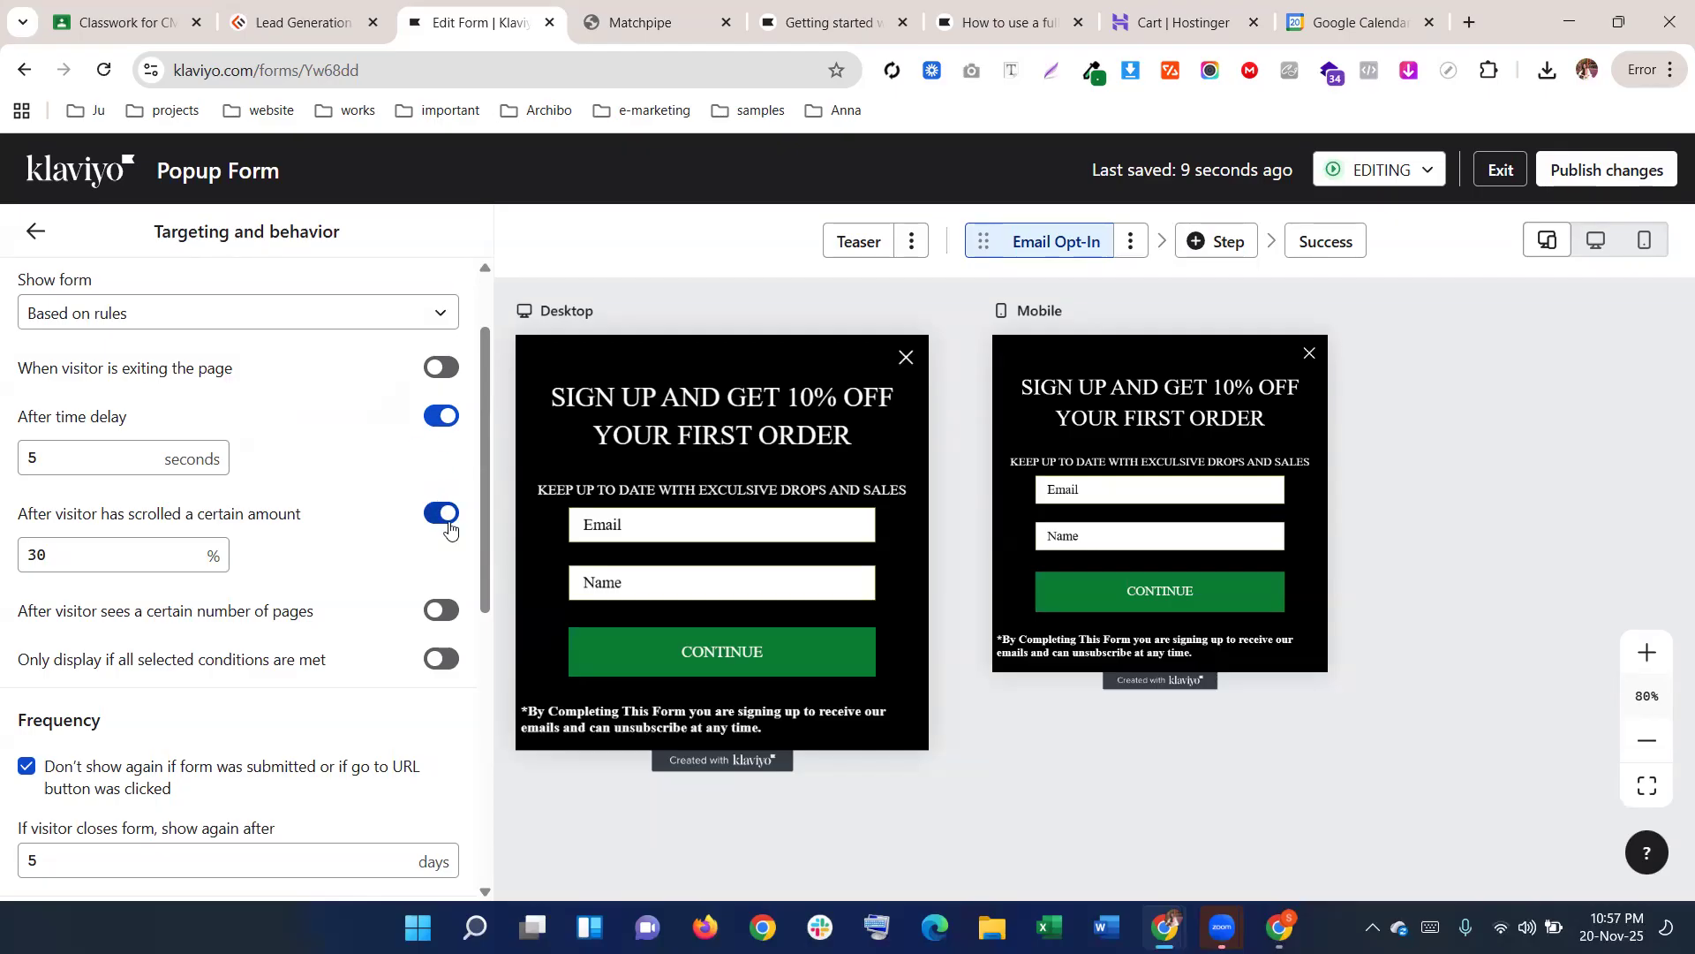
# Switch off the 'After visitor has scrolled' rule, leaving only the 5-second time delay
pyautogui.click(448, 527)
pyautogui.scroll(-2, 409, 503)
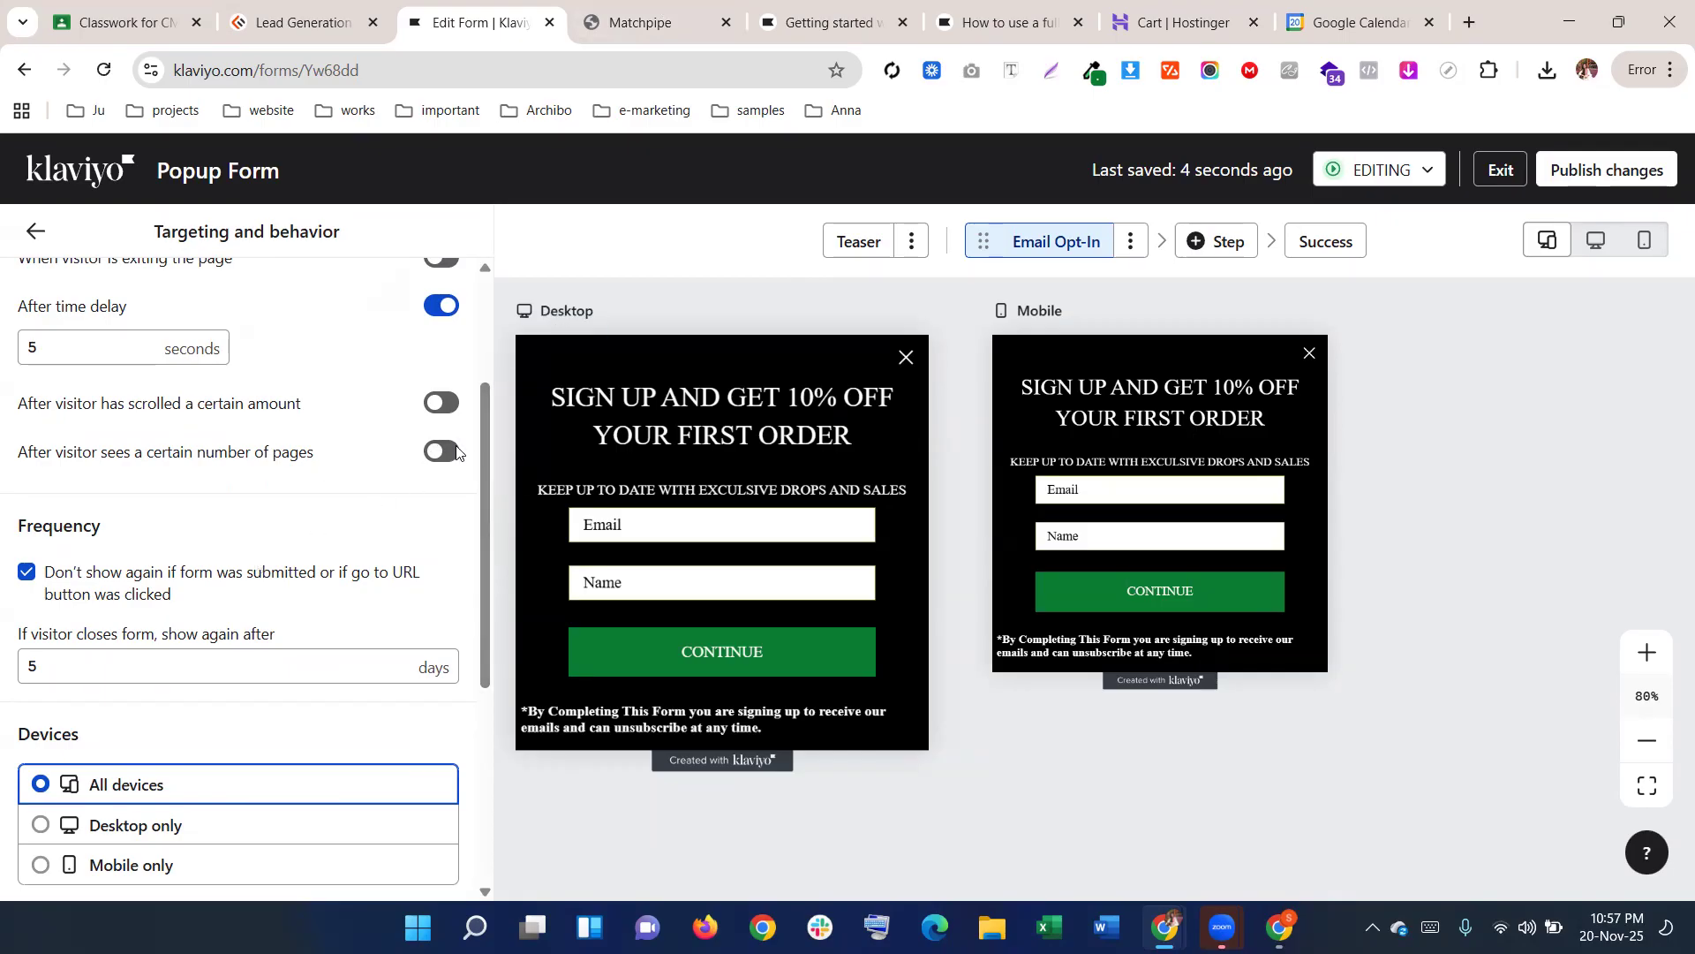
pyautogui.scroll(1, 383, 416)
pyautogui.click(104, 459)
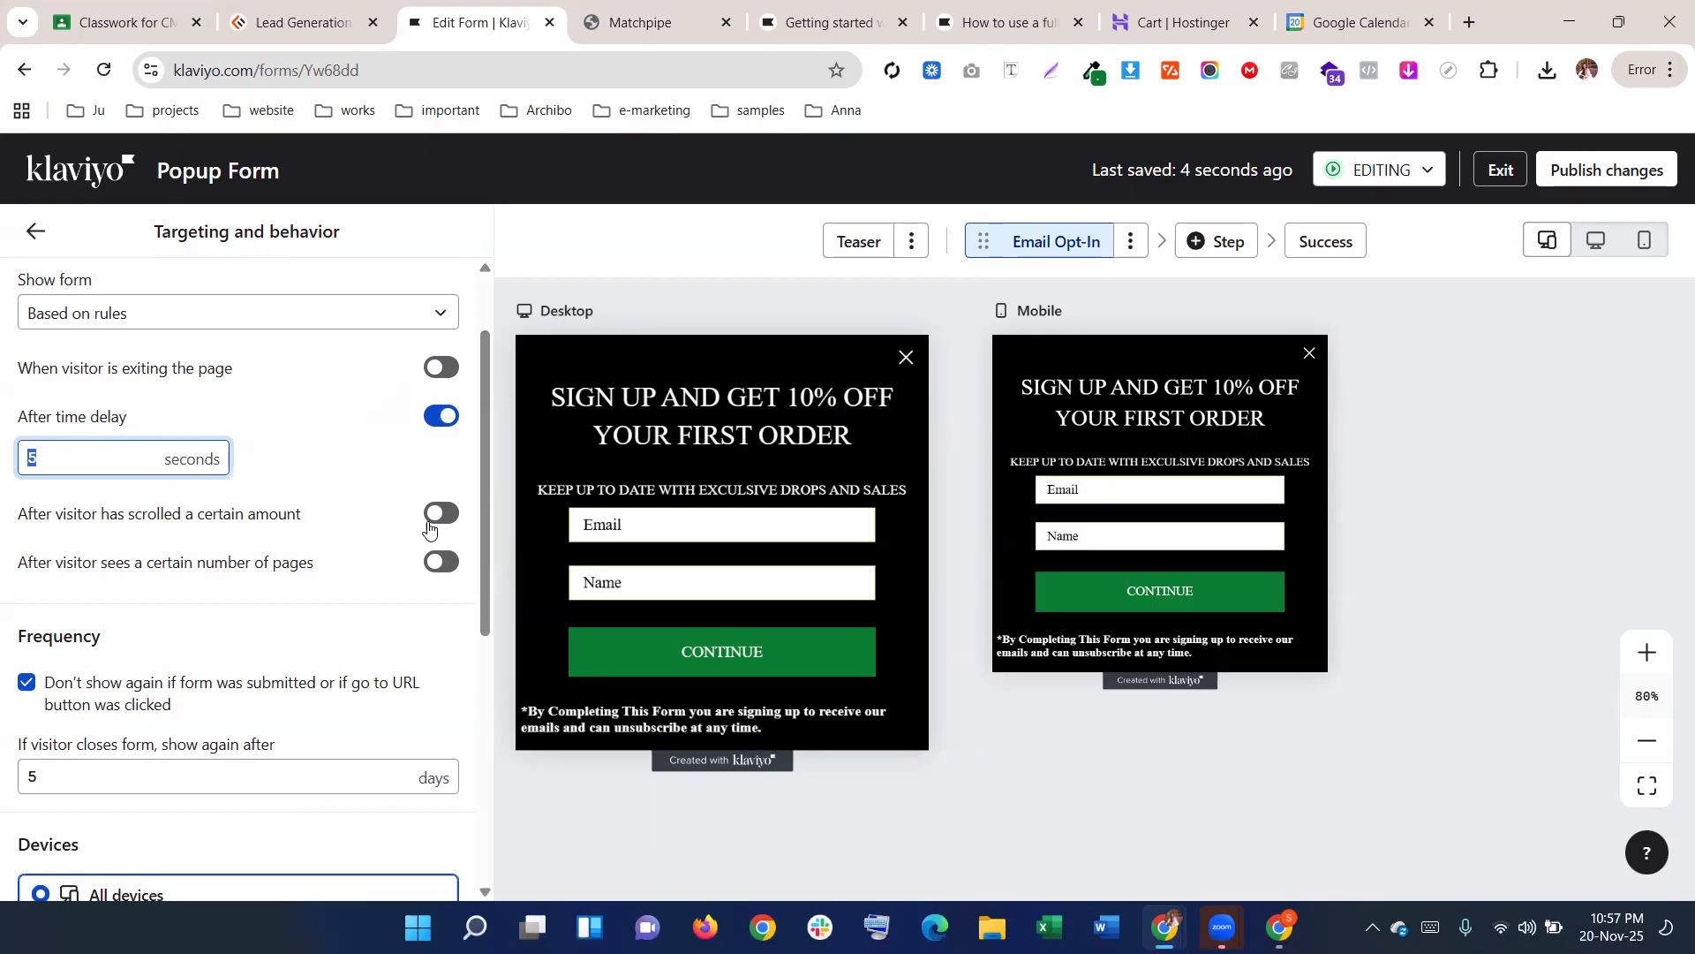
pyautogui.scroll(-1, 243, 712)
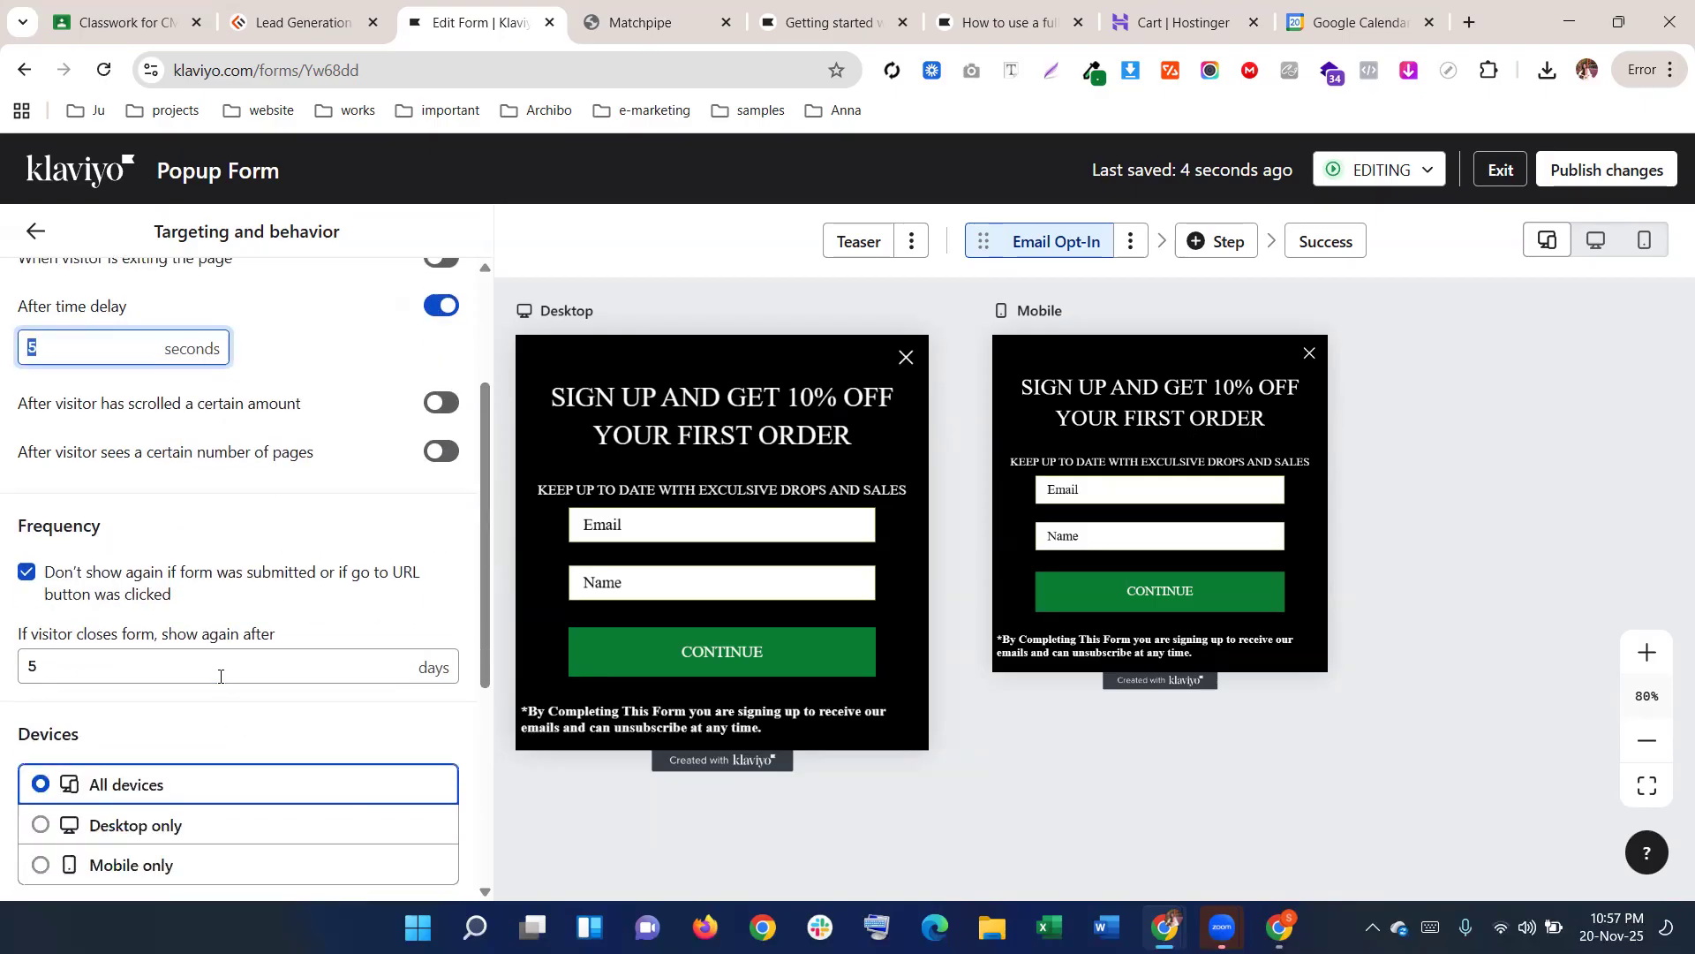
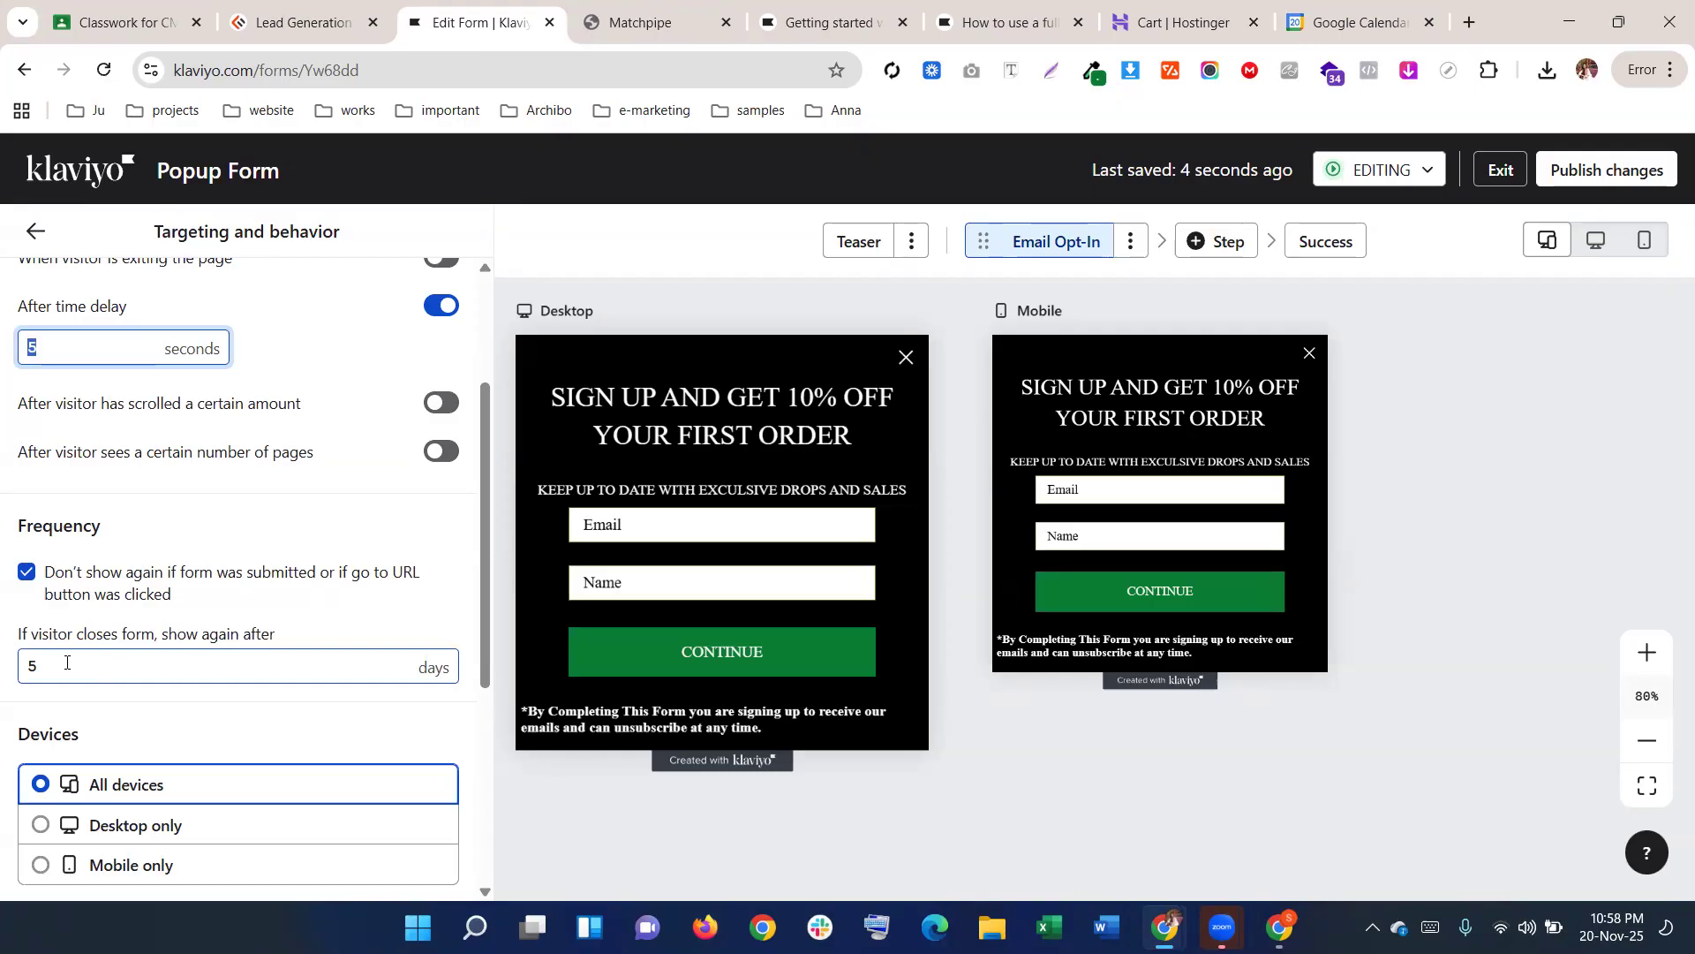
# Highlight the show-again-after days value and briefly open and dismiss the browser menu
pyautogui.moveTo(66, 662); pyautogui.dragTo(13, 664)
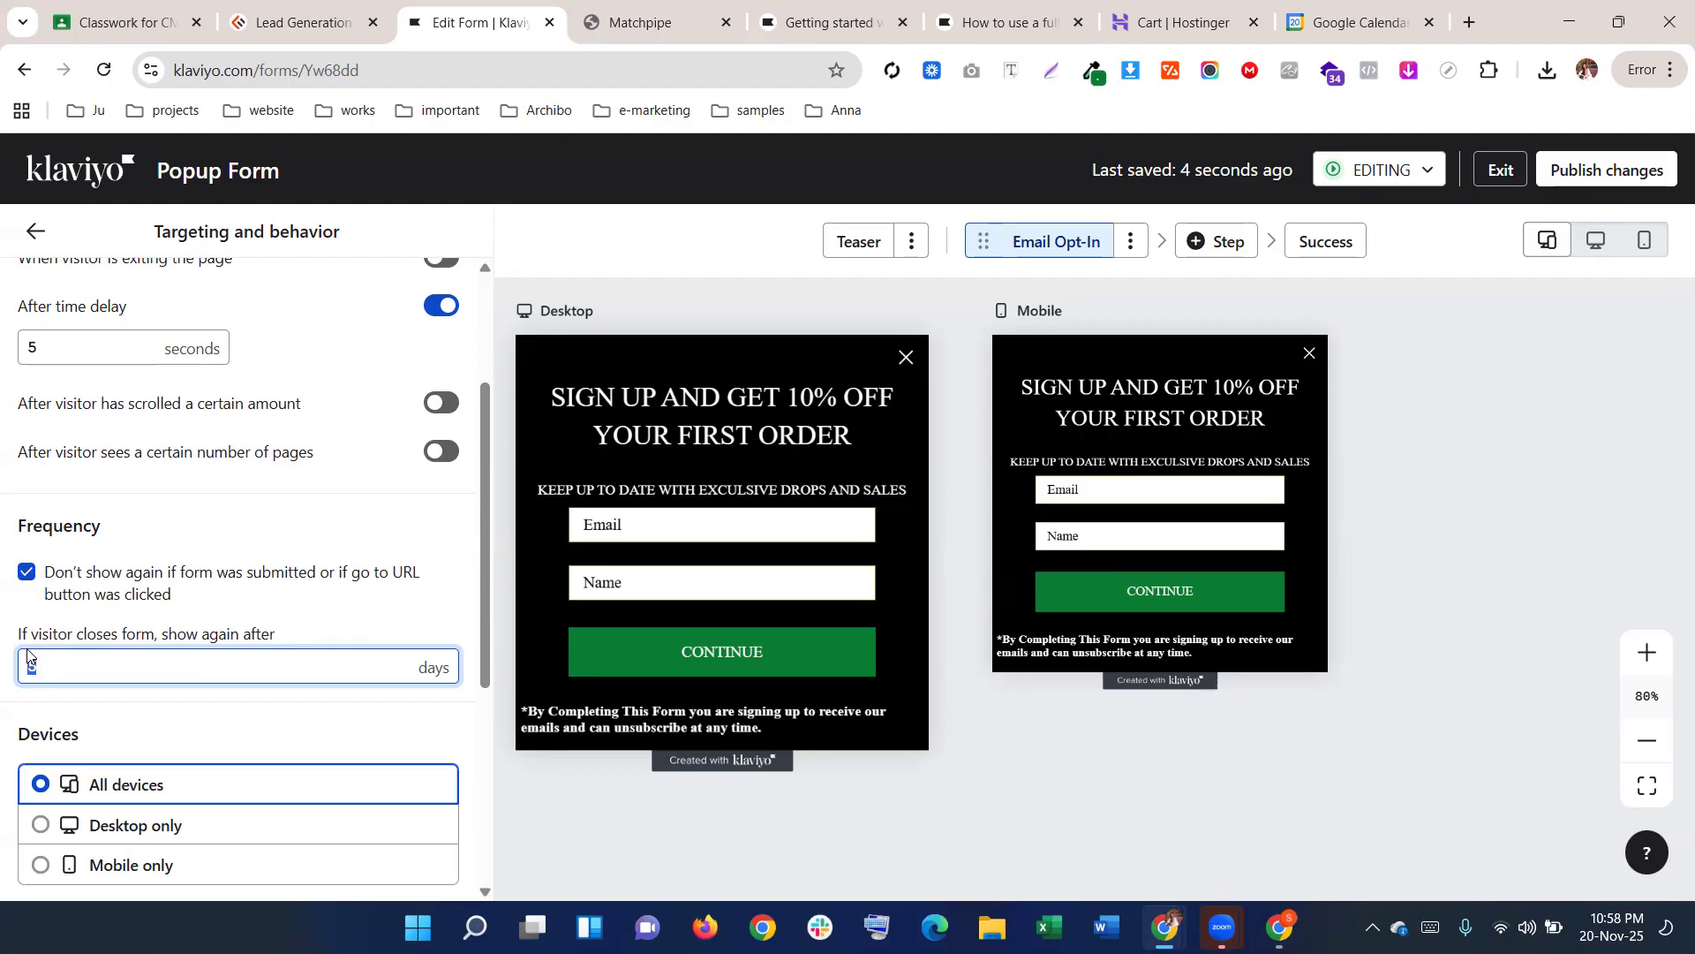
pyautogui.scroll(-5, 128, 659)
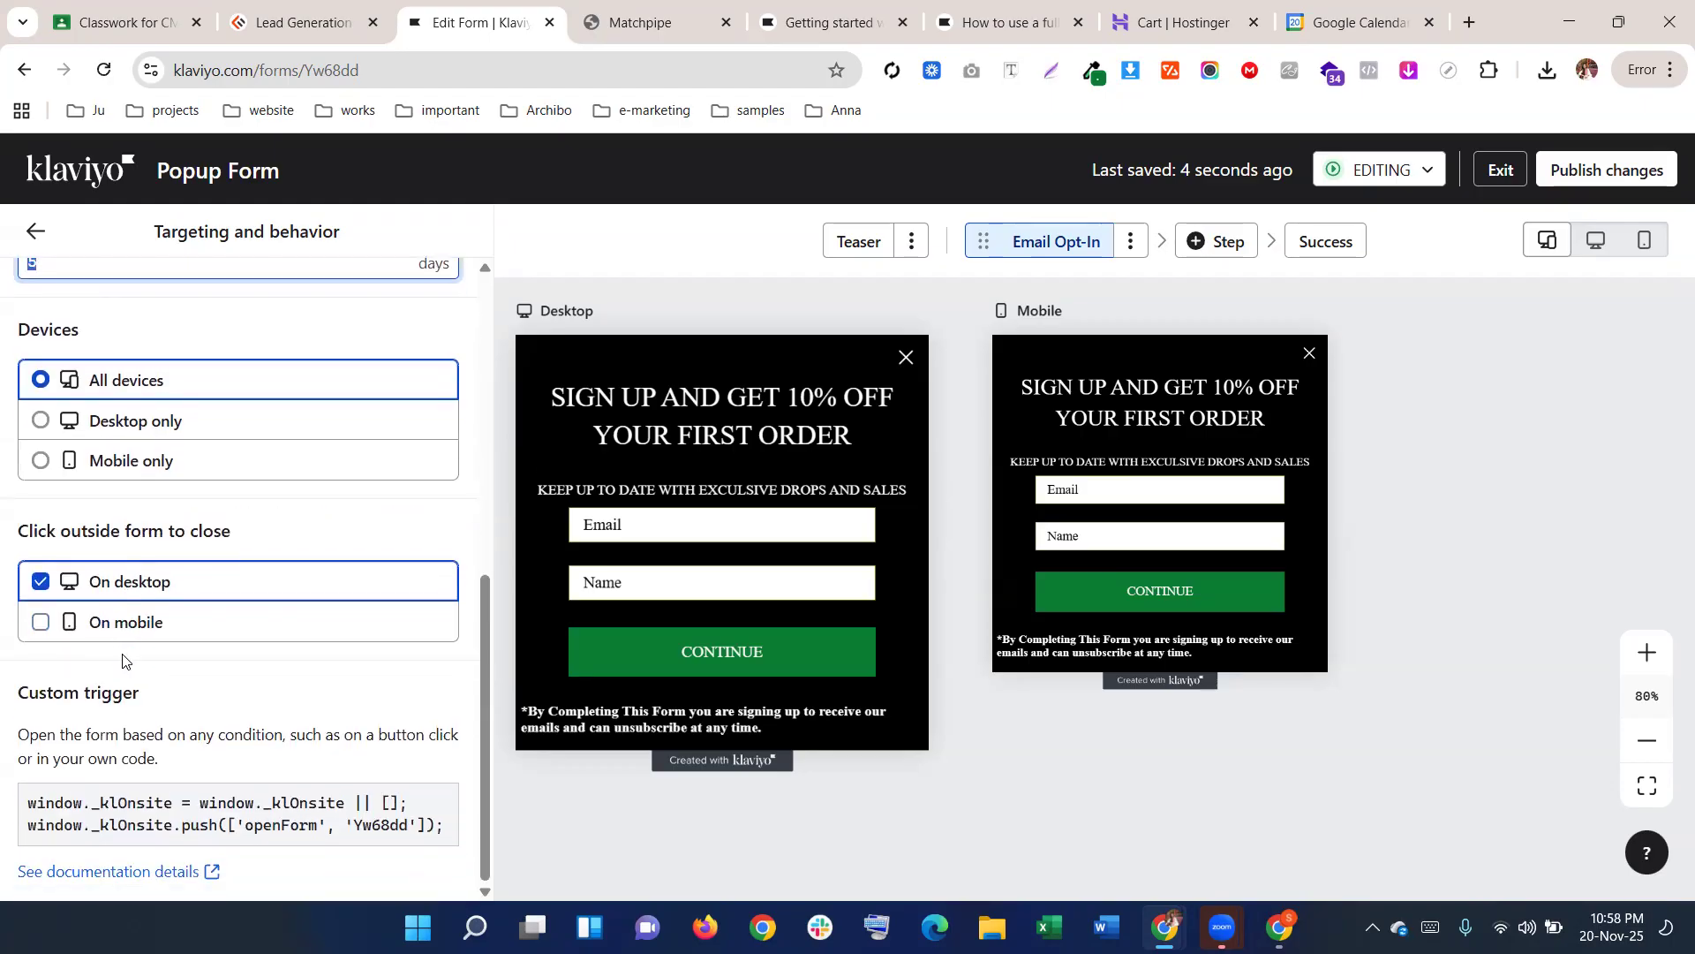
pyautogui.scroll(4, 150, 627)
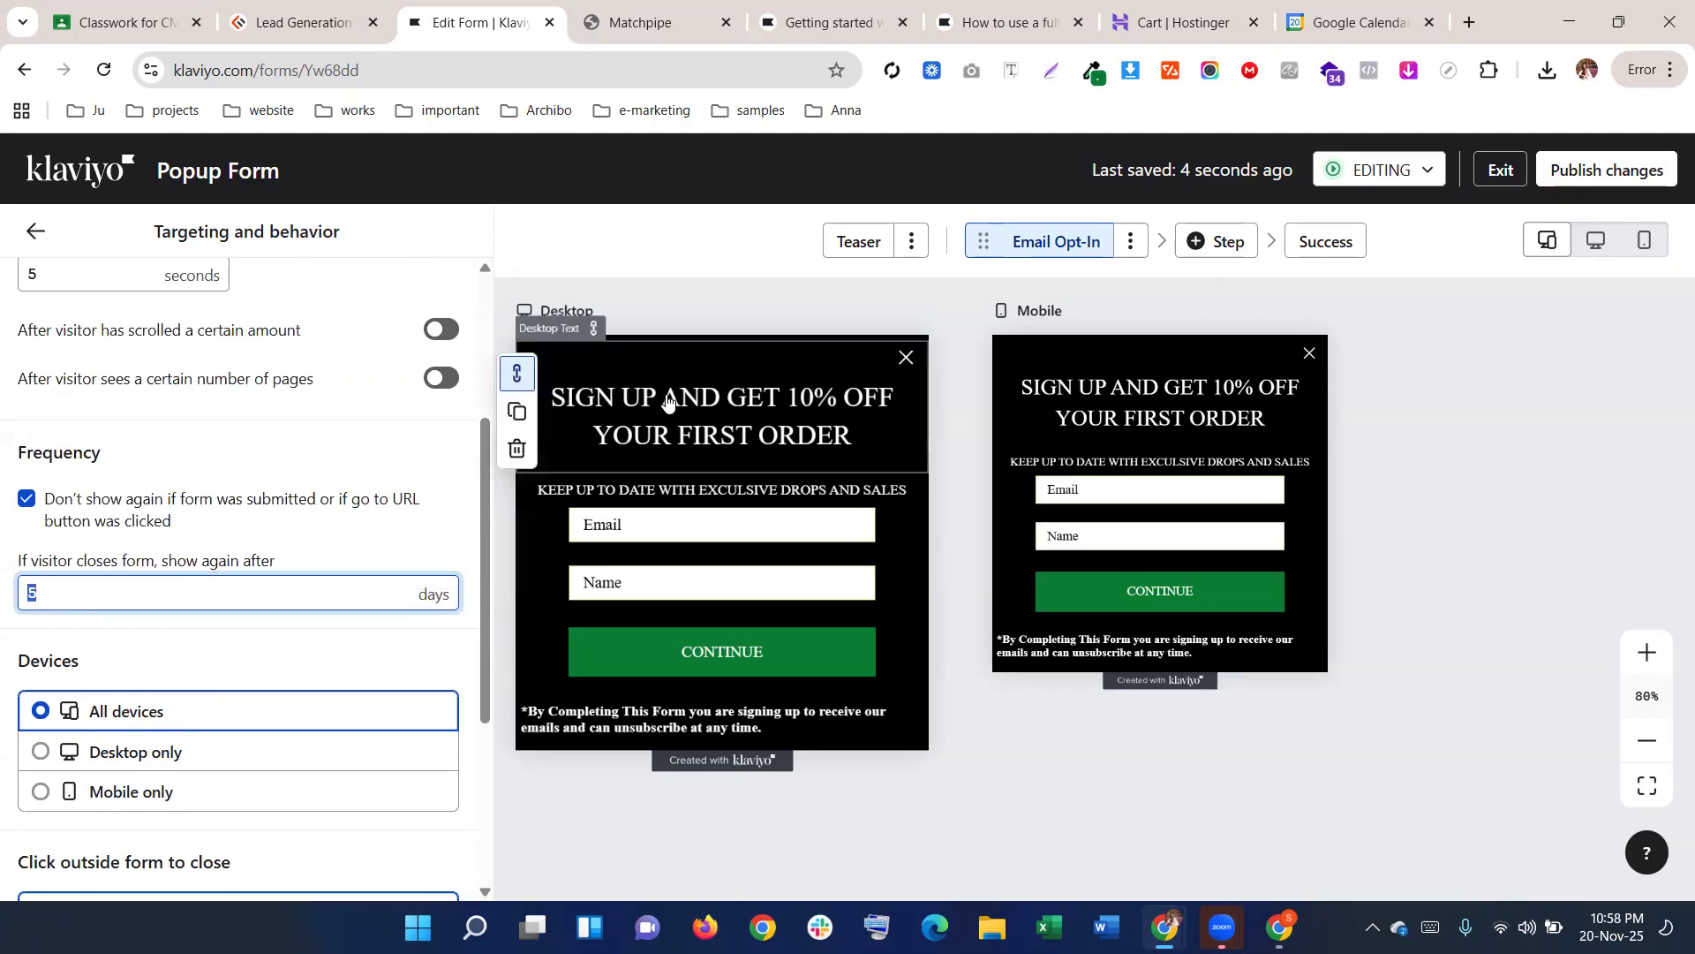
pyautogui.click(1670, 71)
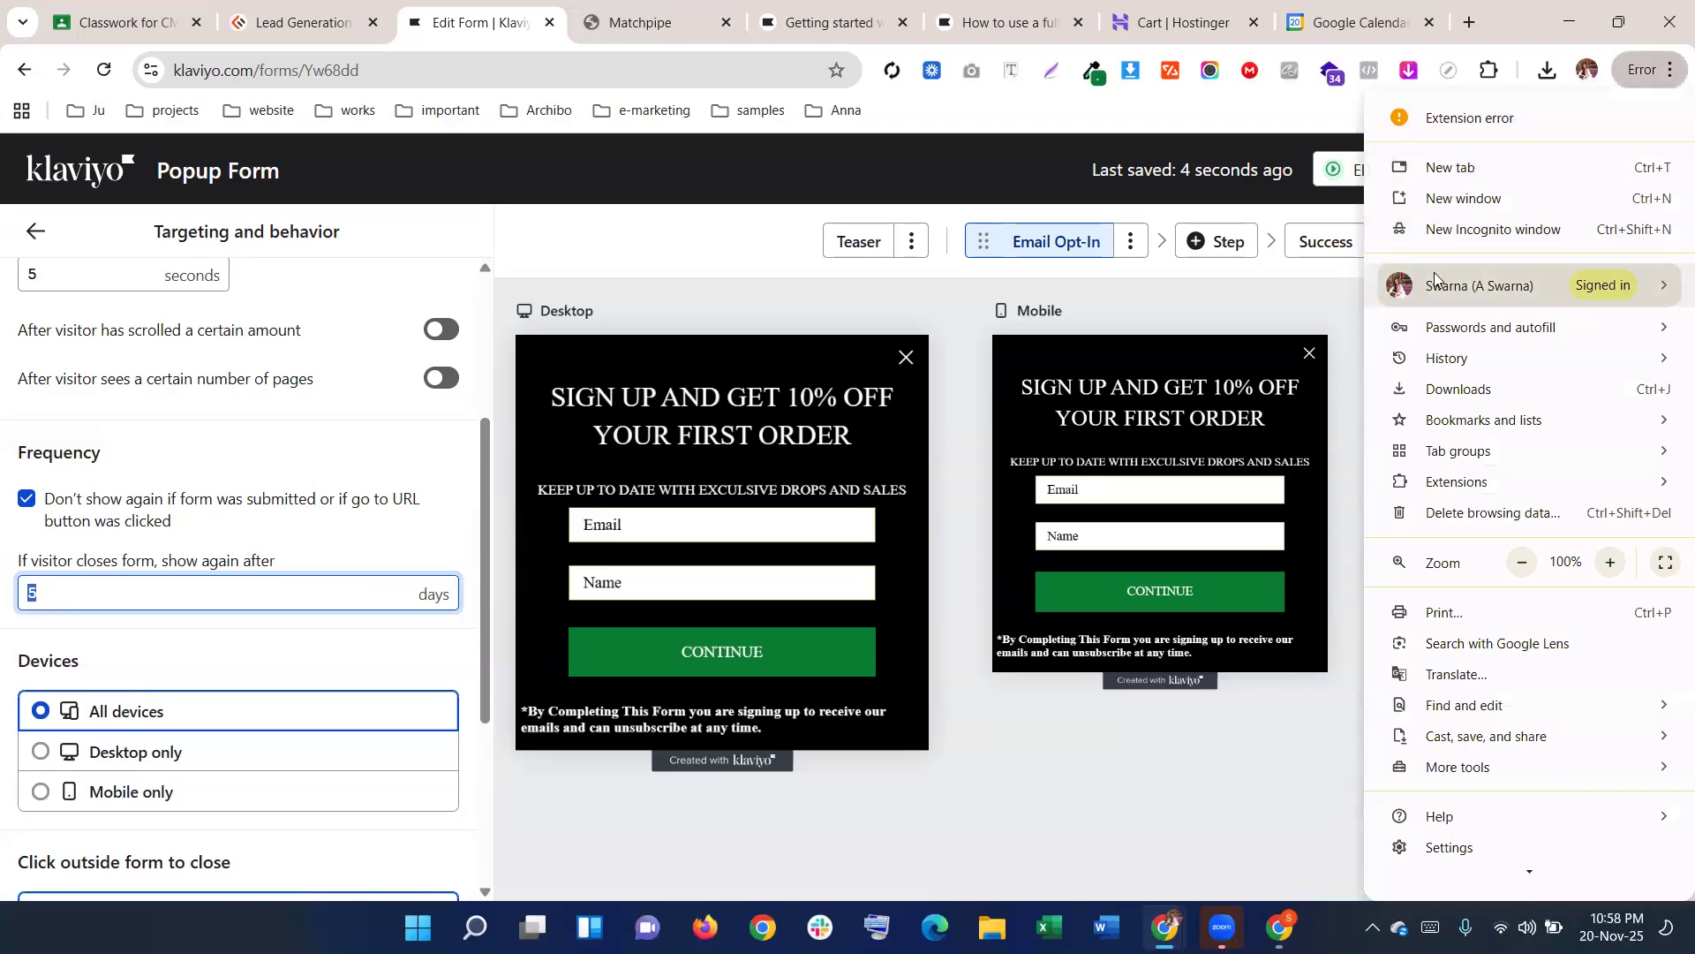
pyautogui.click(579, 178)
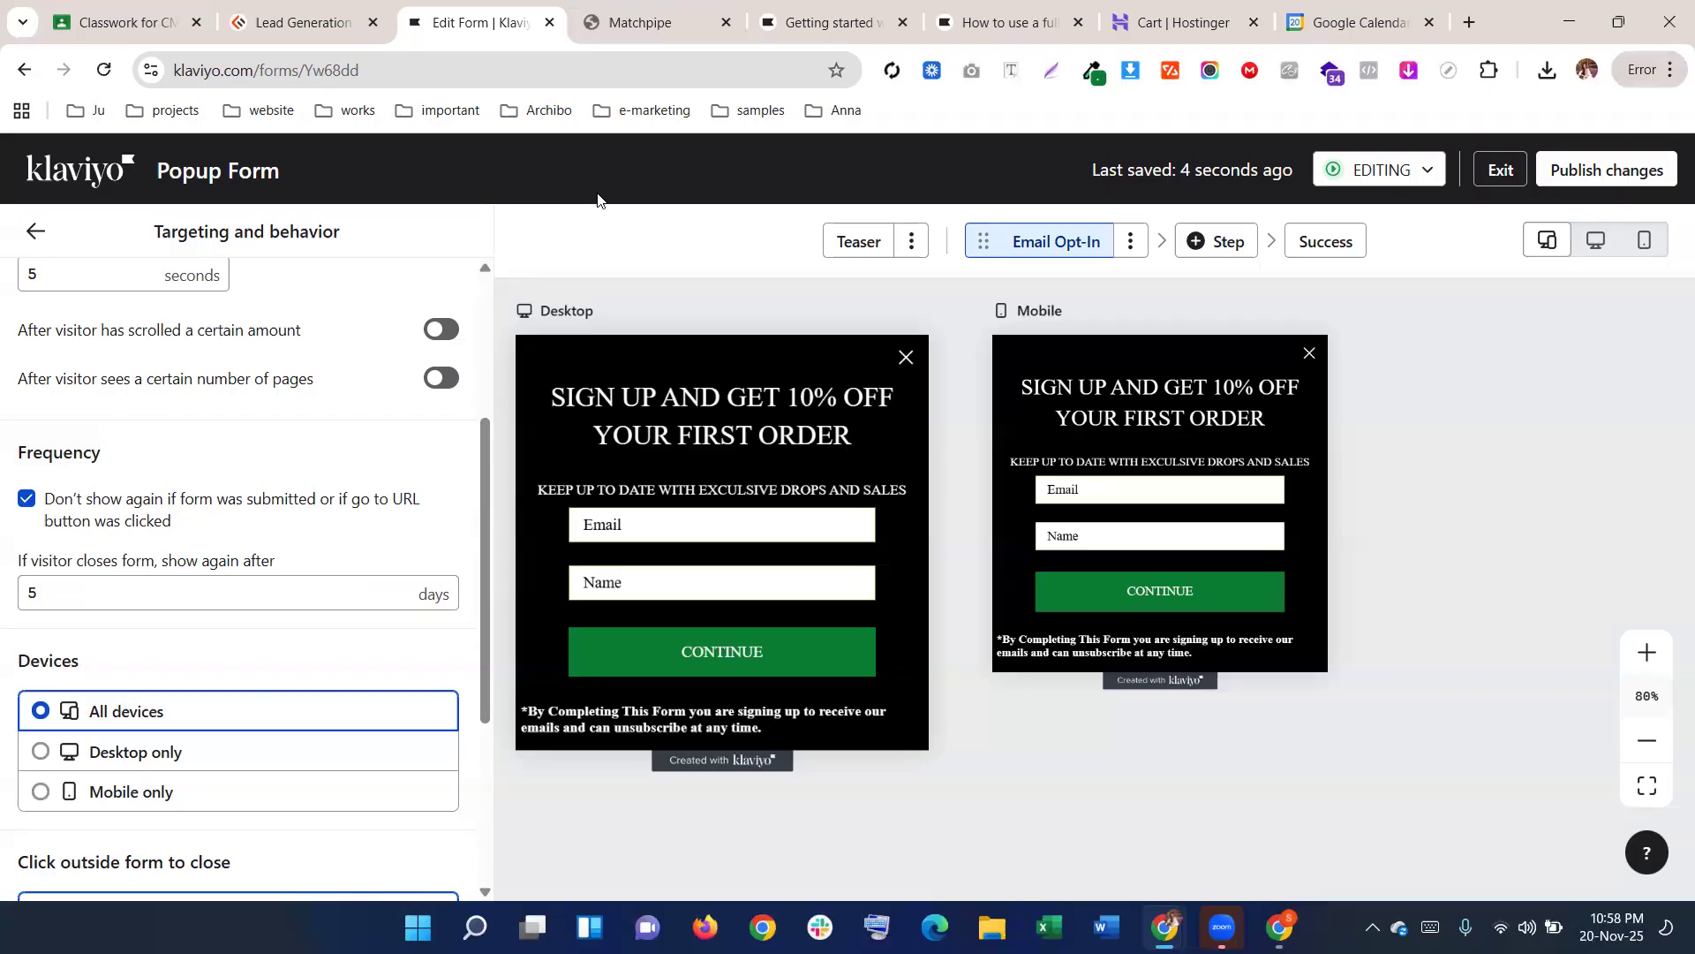
pyautogui.scroll(3, 256, 552)
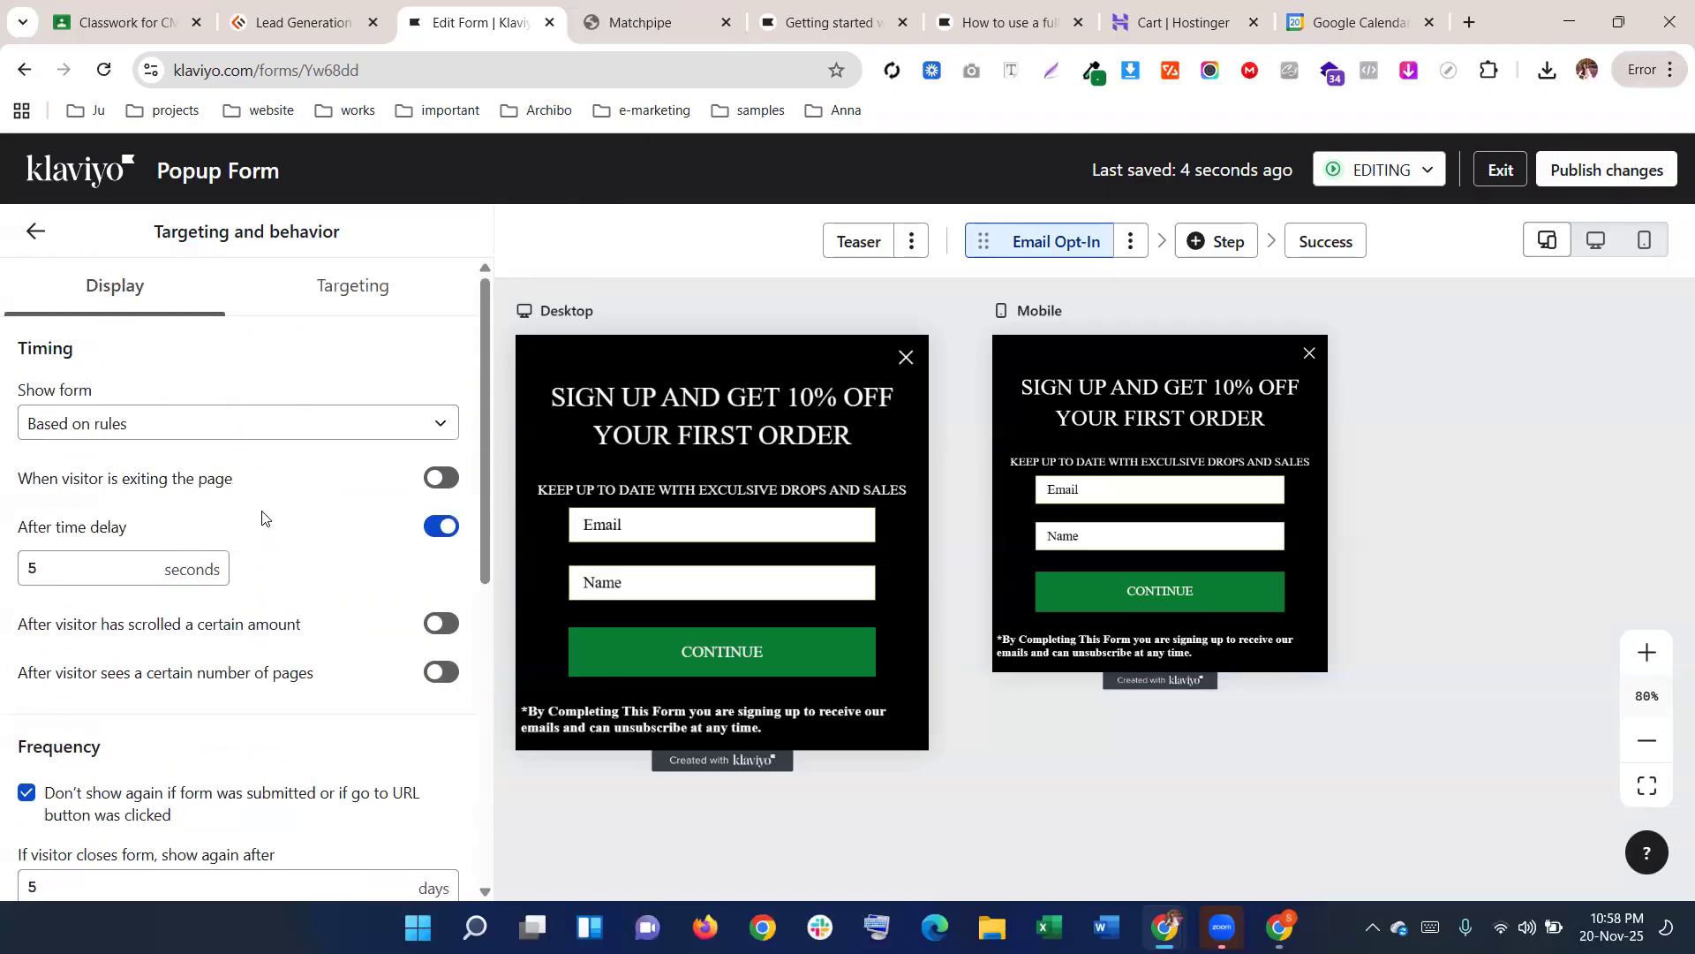
pyautogui.scroll(-3, 134, 493)
pyautogui.scroll(5, 134, 493)
# On the Targeting tab, change the Visitors option to 'Show to all visitors'
pyautogui.click(379, 288)
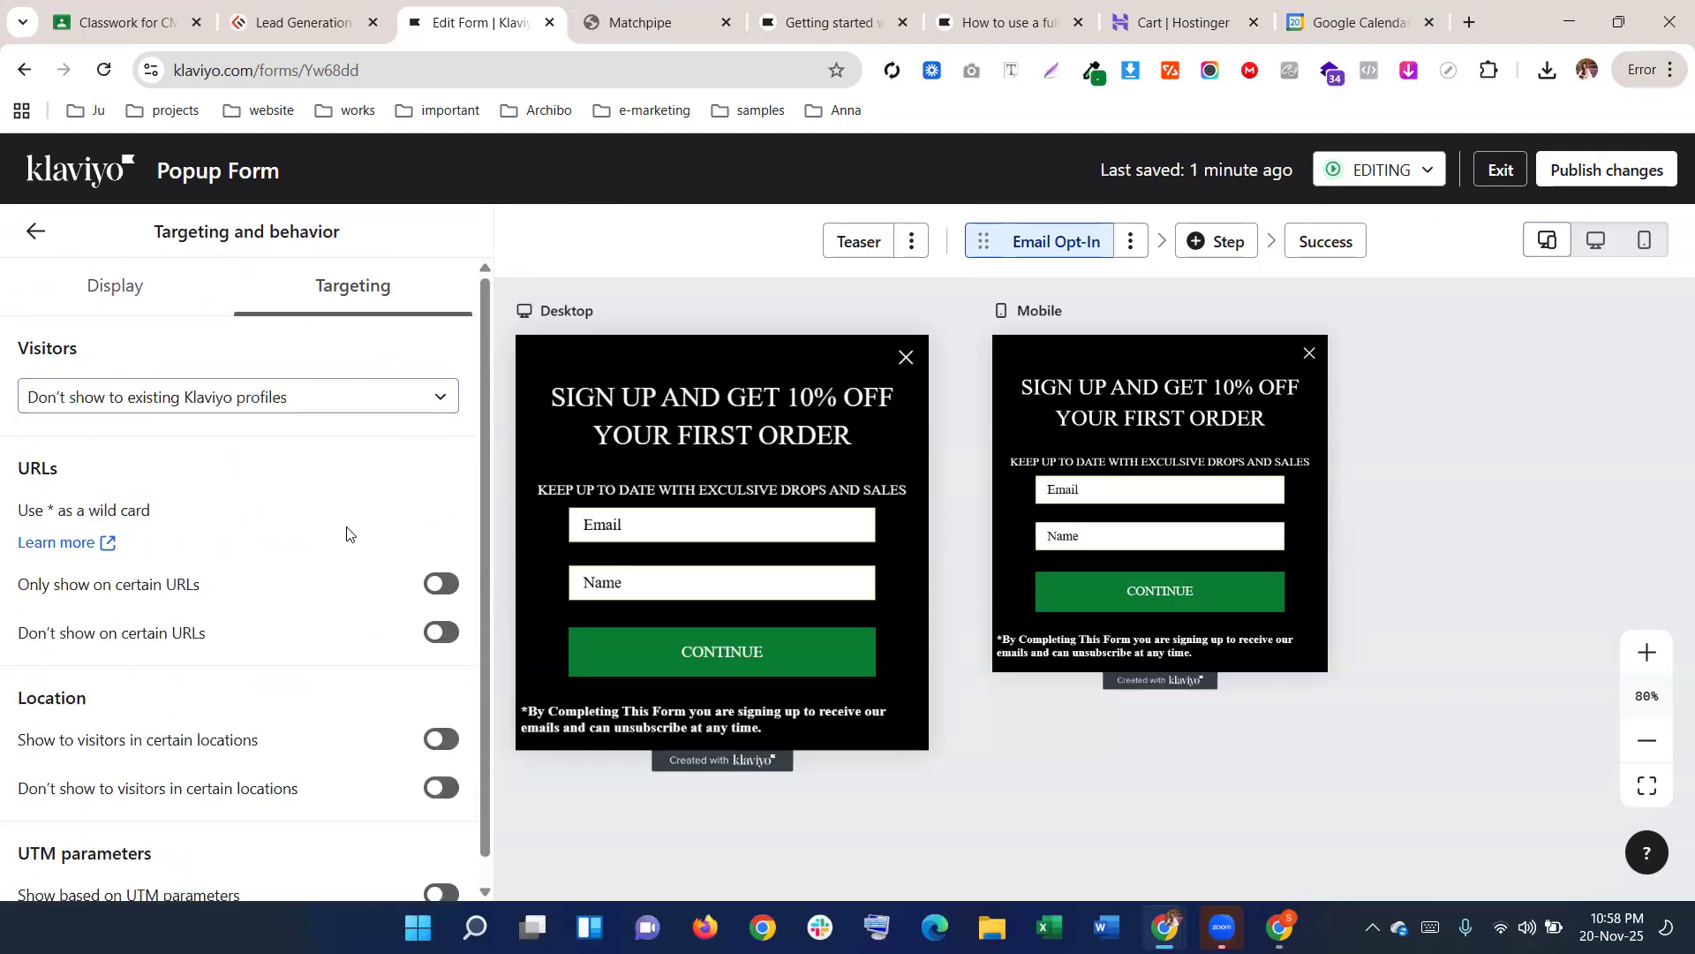
pyautogui.scroll(-1, 347, 534)
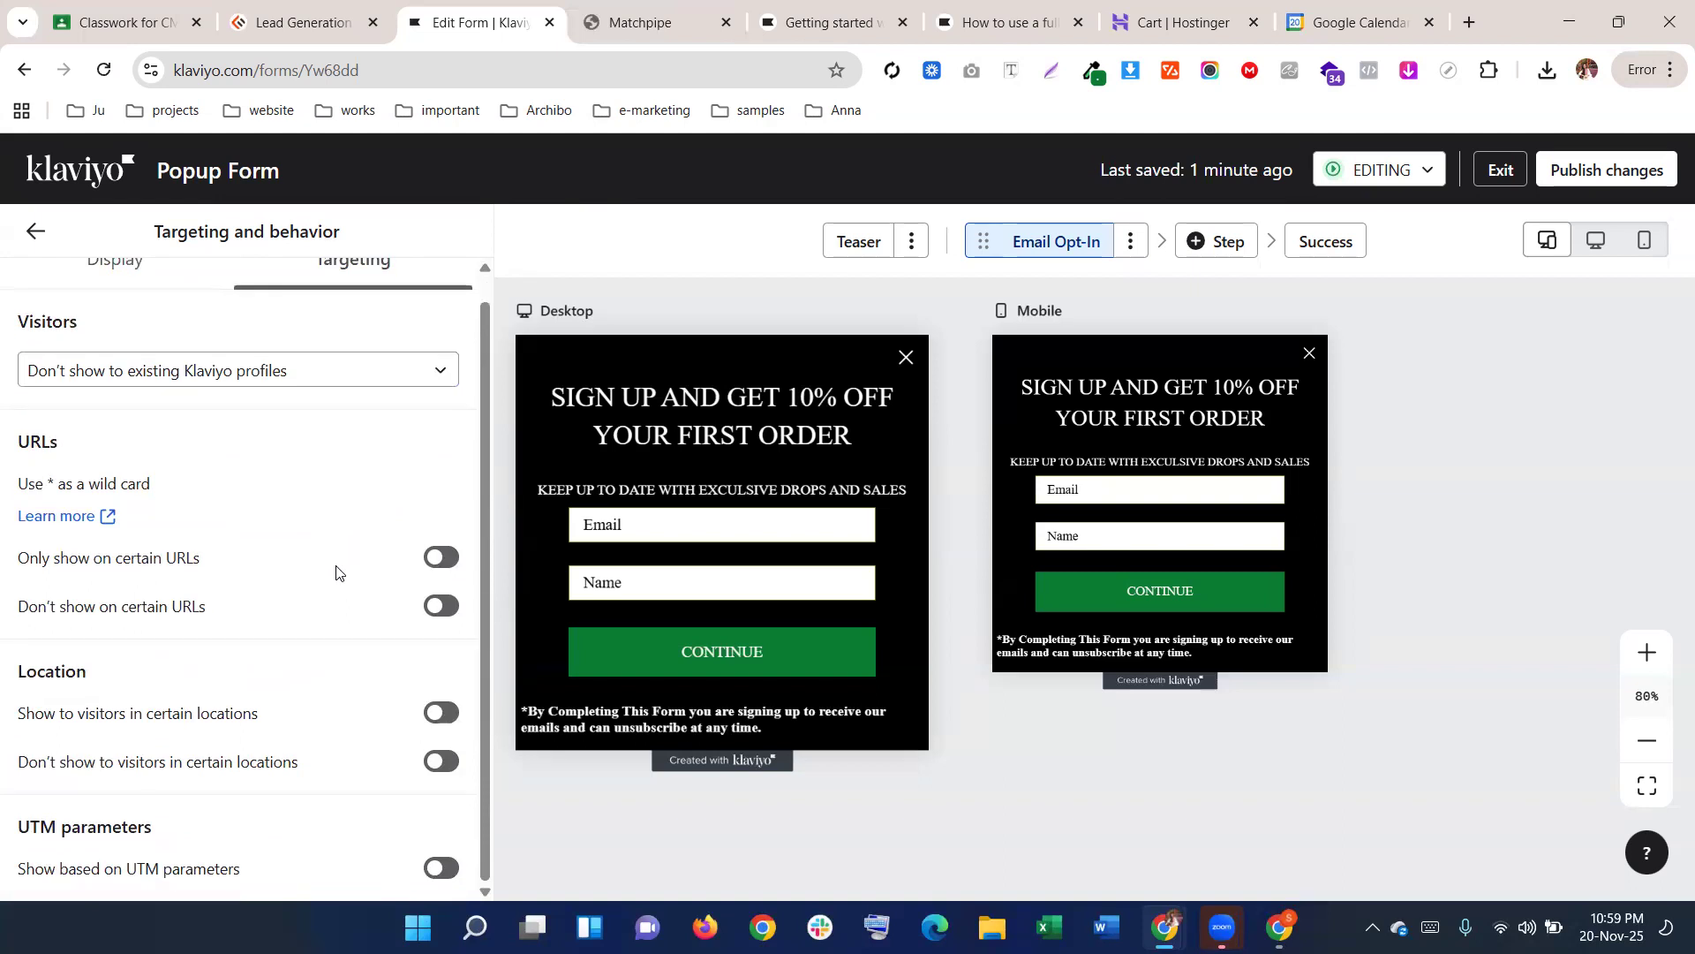
pyautogui.scroll(1, 337, 536)
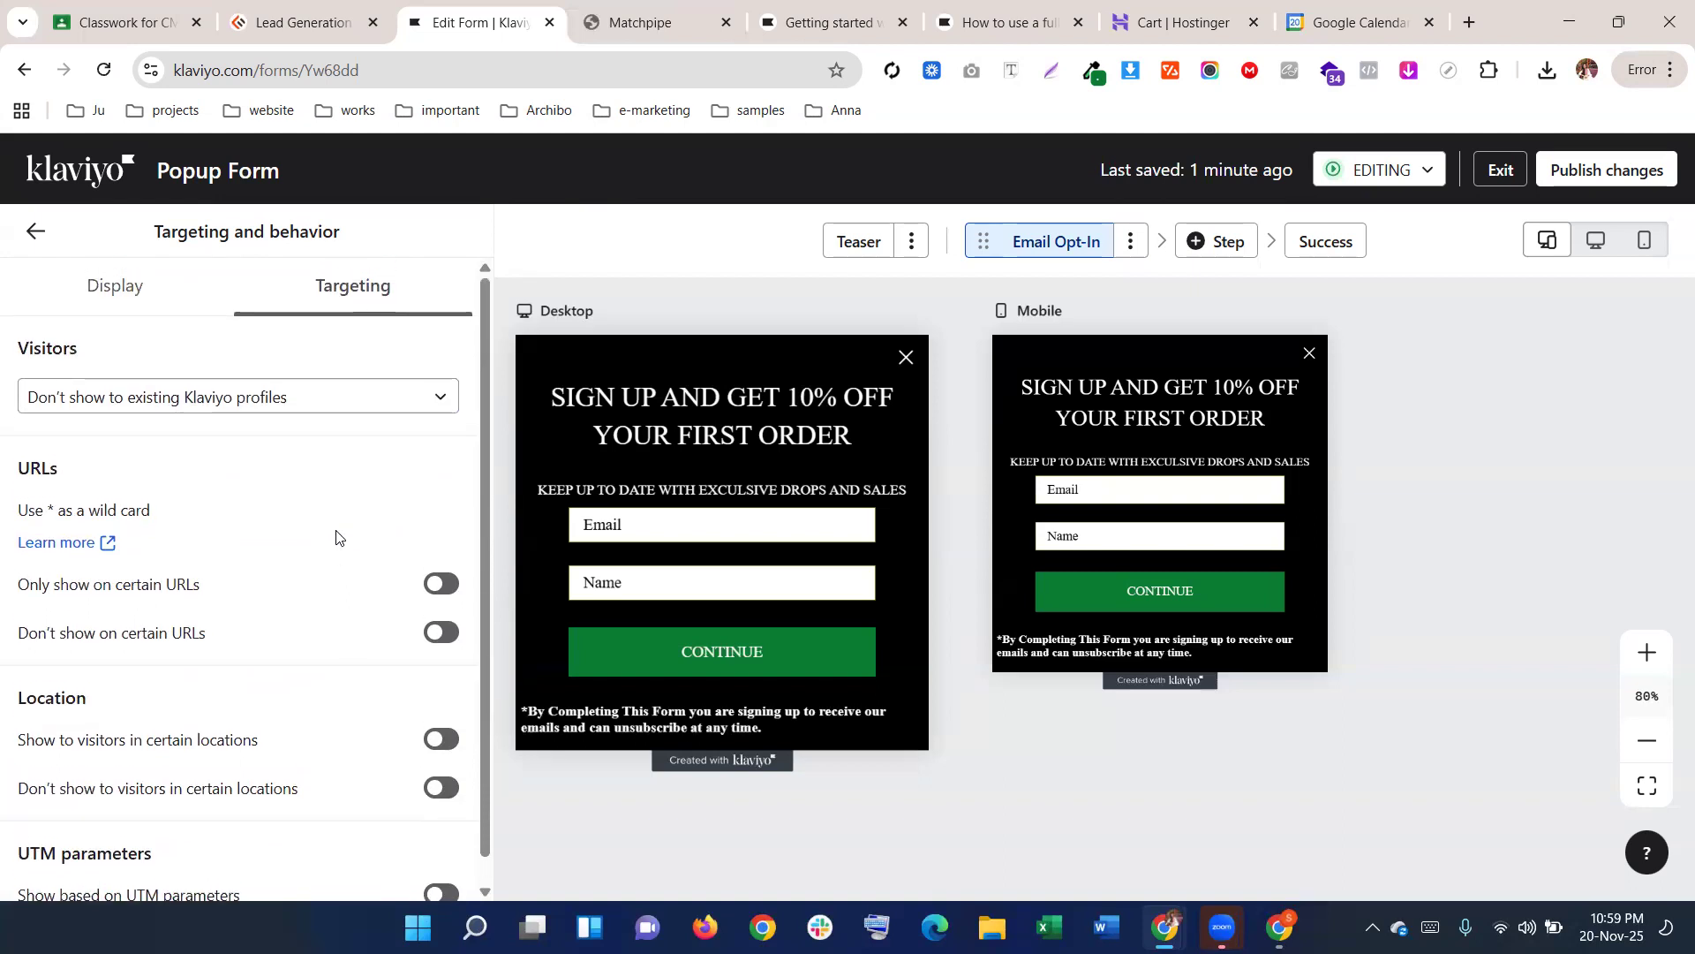
pyautogui.click(343, 403)
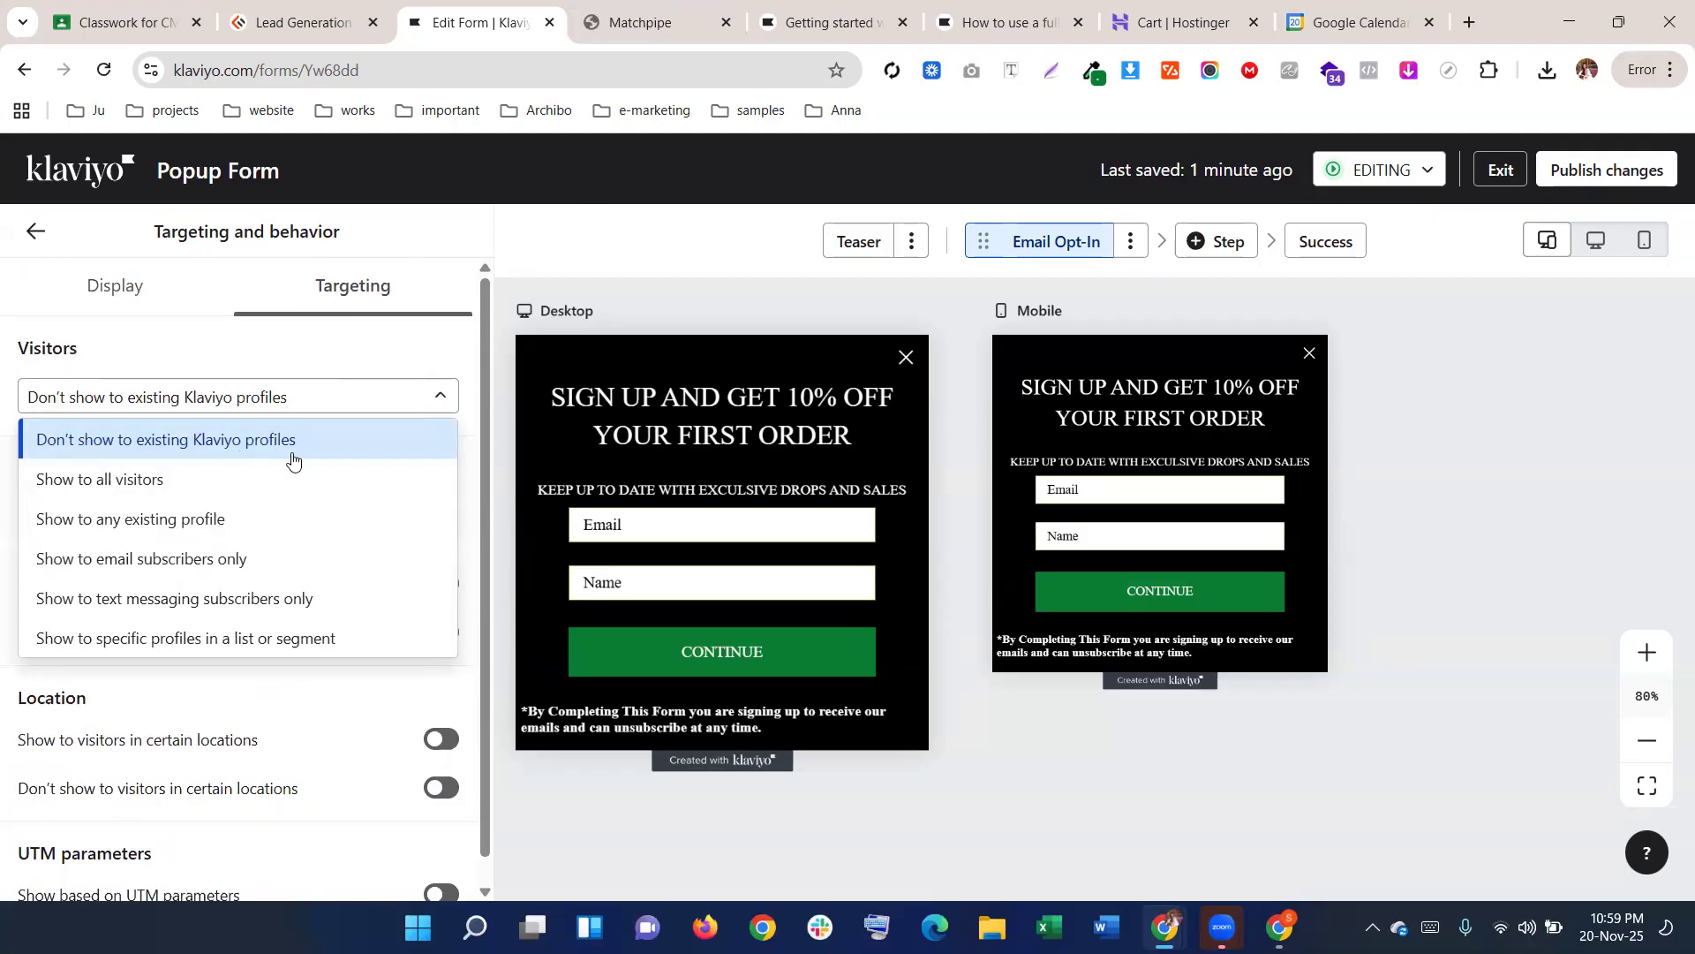
pyautogui.click(340, 405)
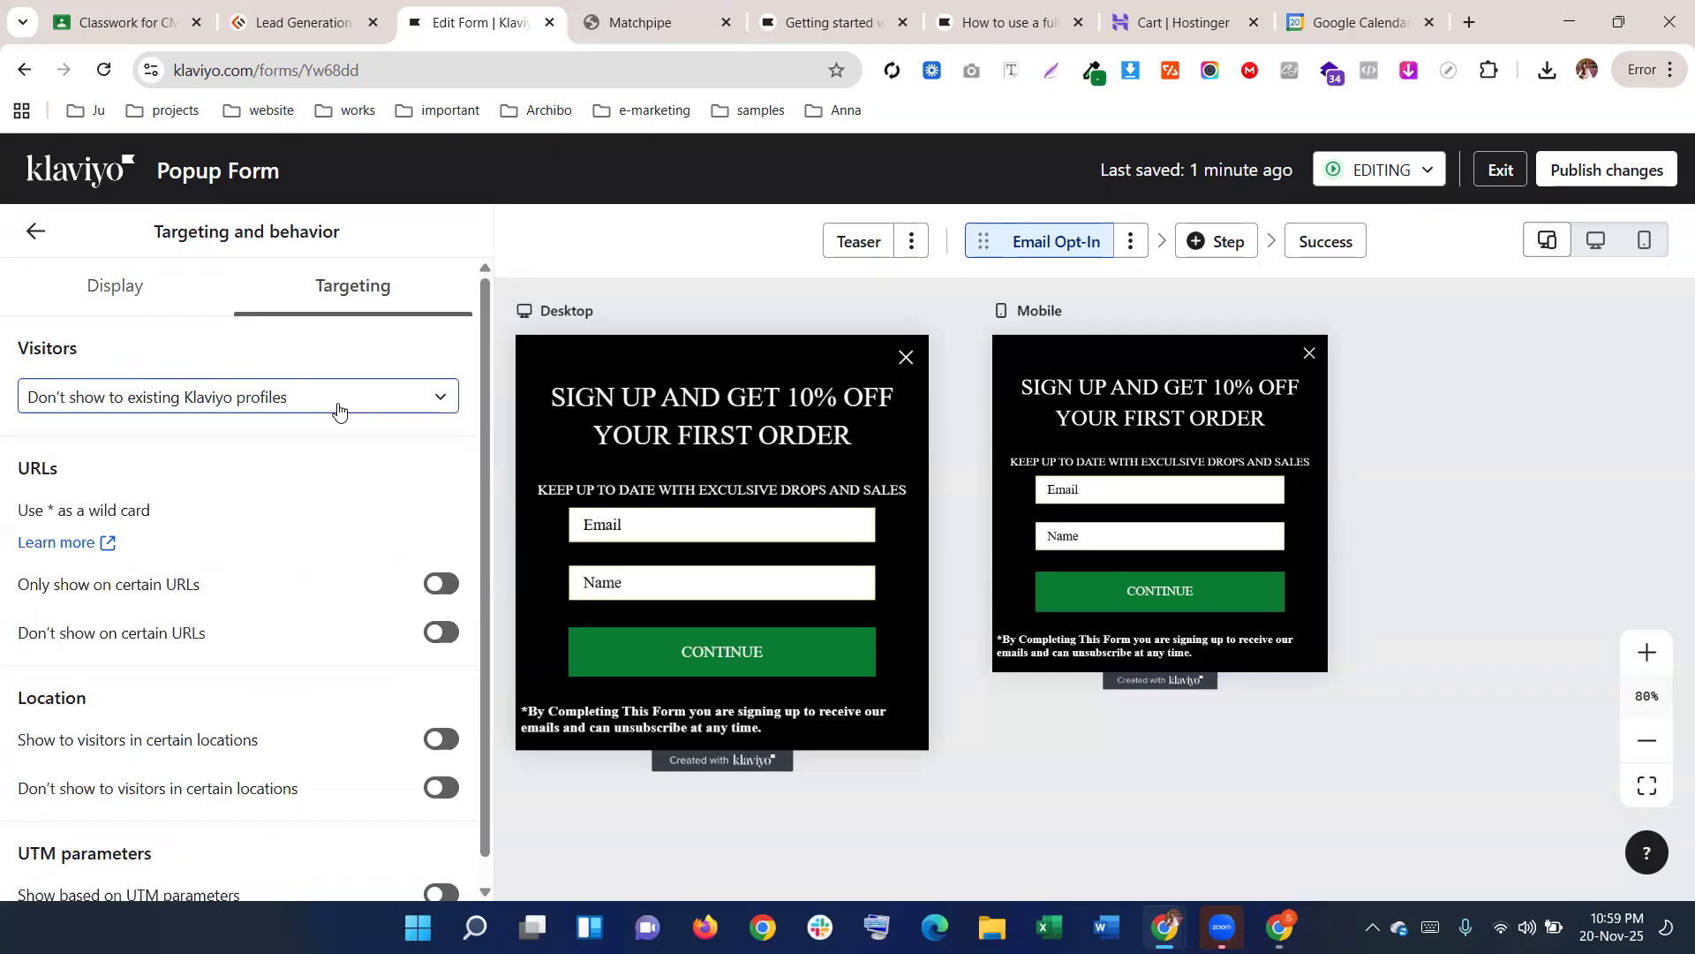
pyautogui.click(340, 405)
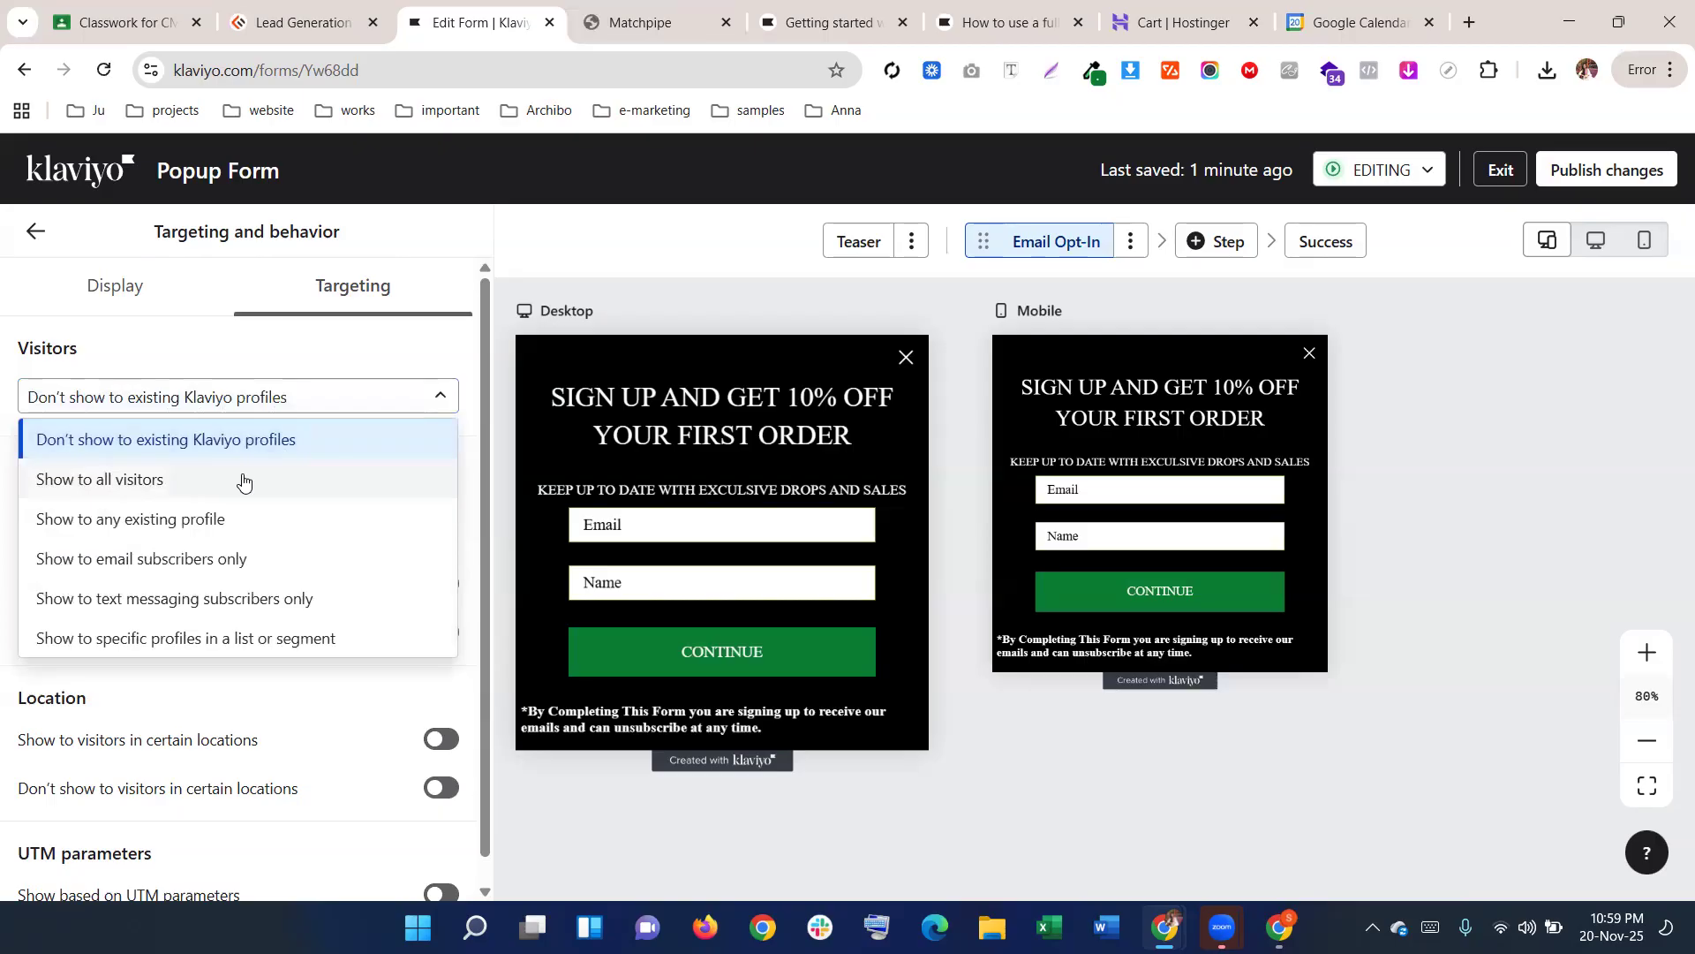
pyautogui.click(243, 481)
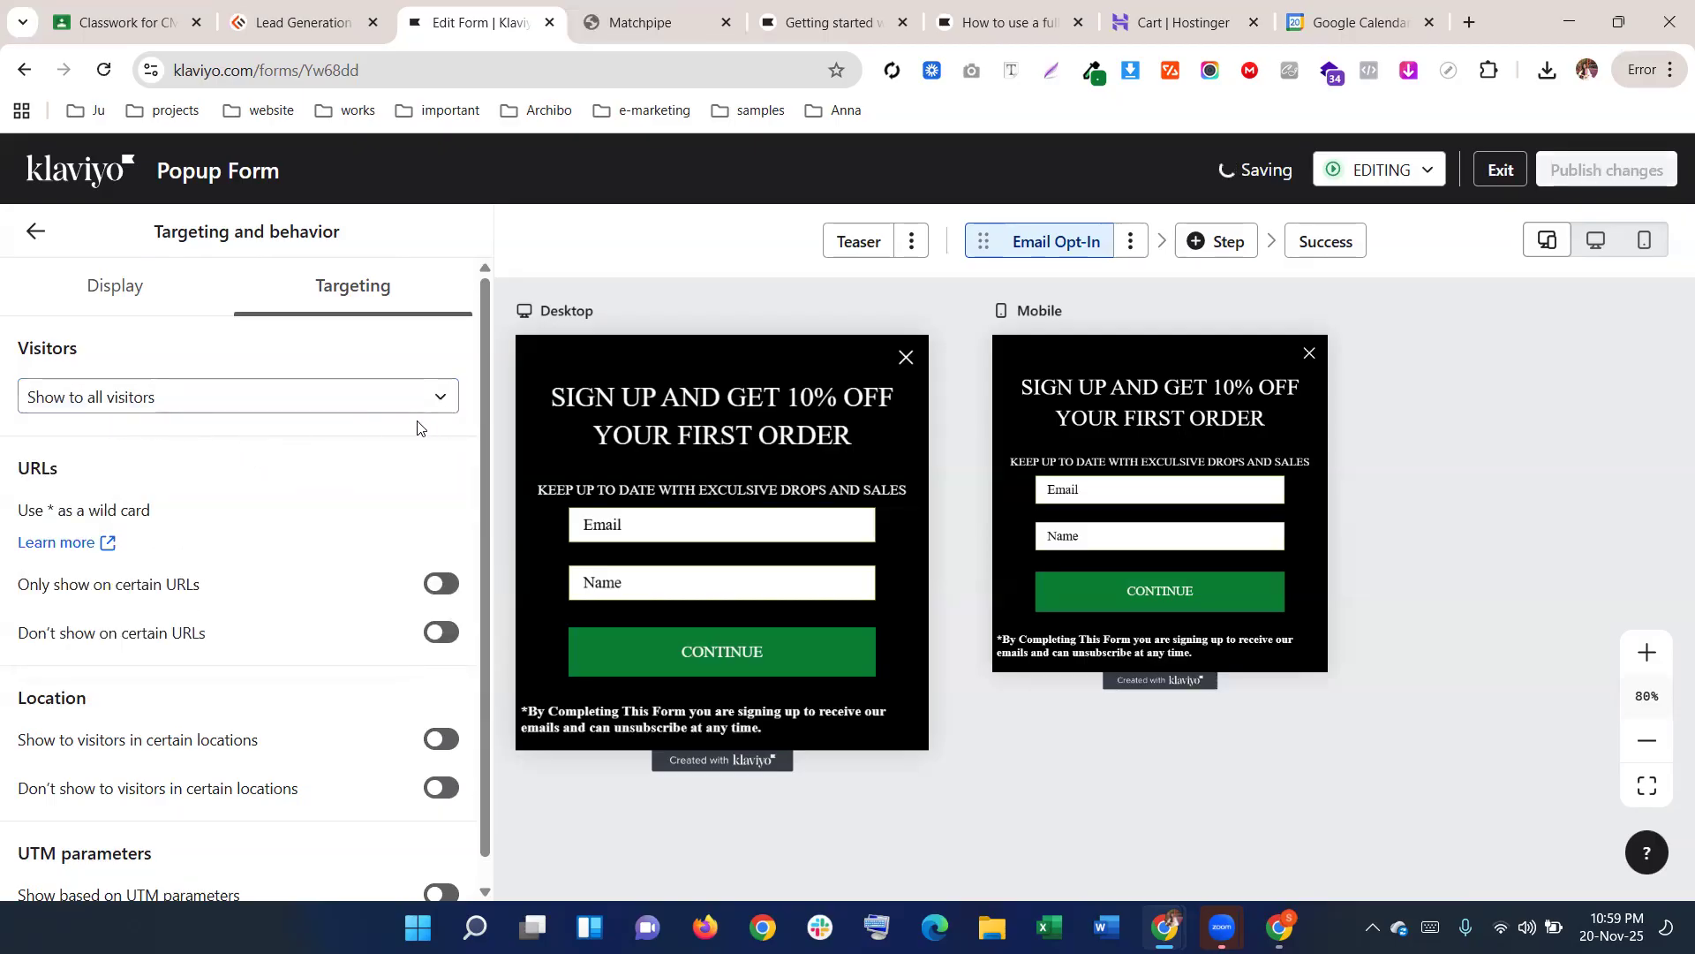
pyautogui.click(368, 397)
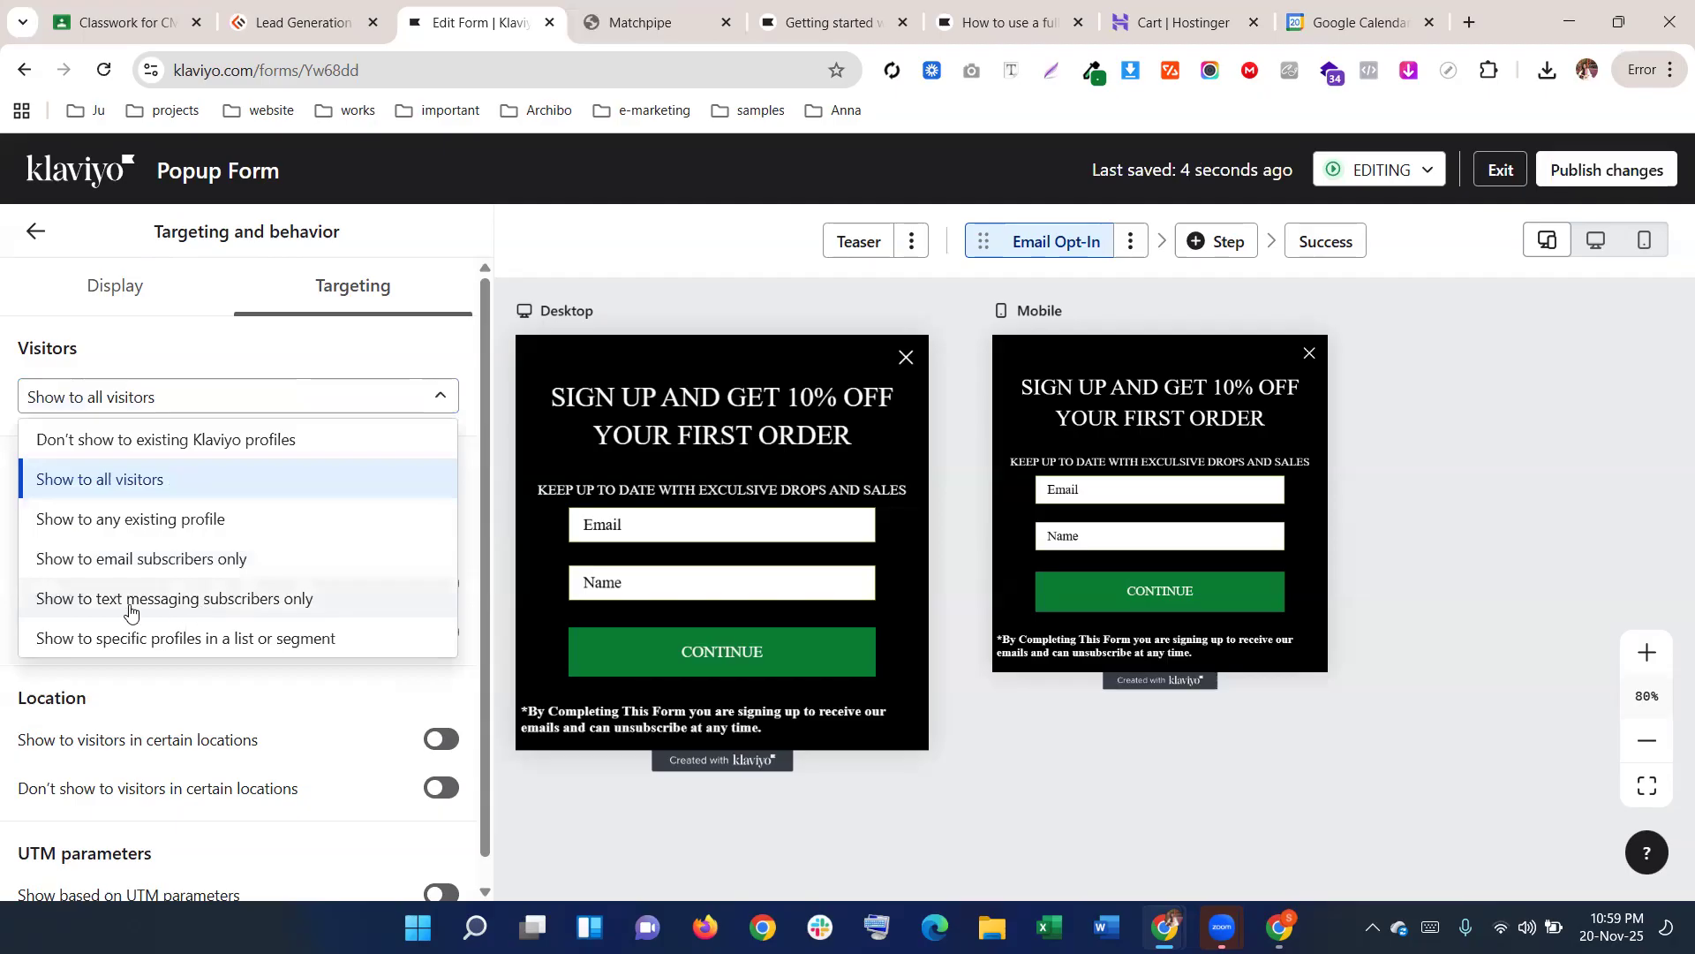
pyautogui.click(323, 346)
pyautogui.click(251, 402)
pyautogui.click(214, 395)
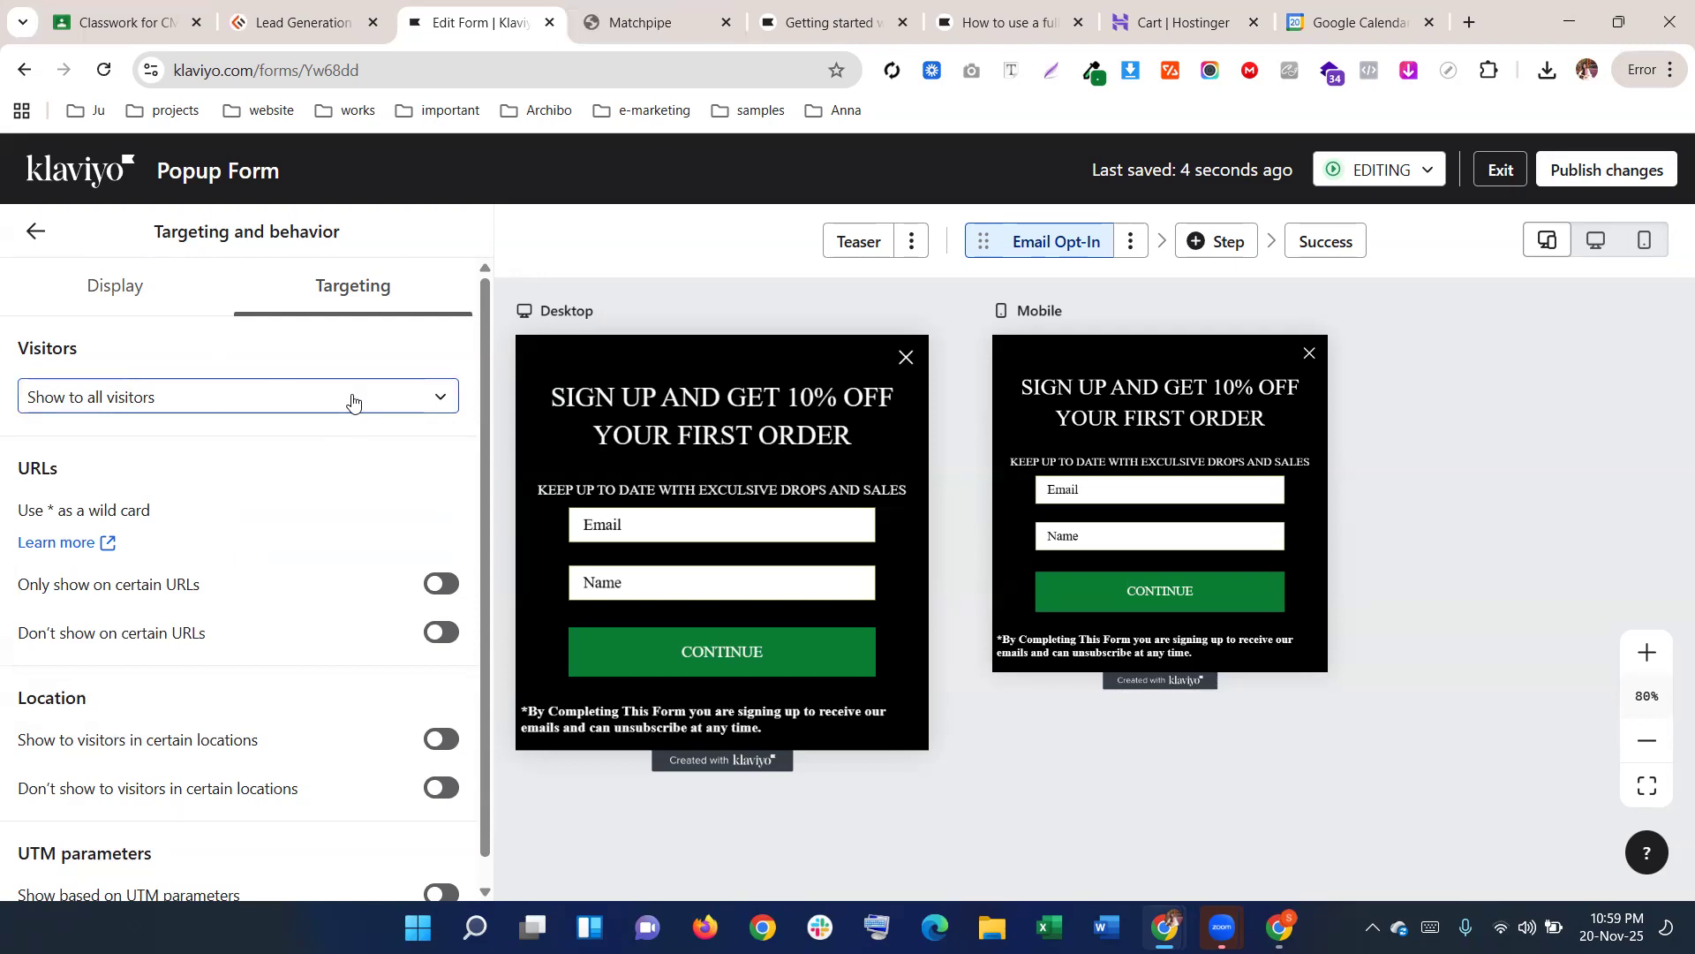
# Turn on 'Only show on certain URLs' and enter /popup as the Containing URL
pyautogui.scroll(-1, 389, 441)
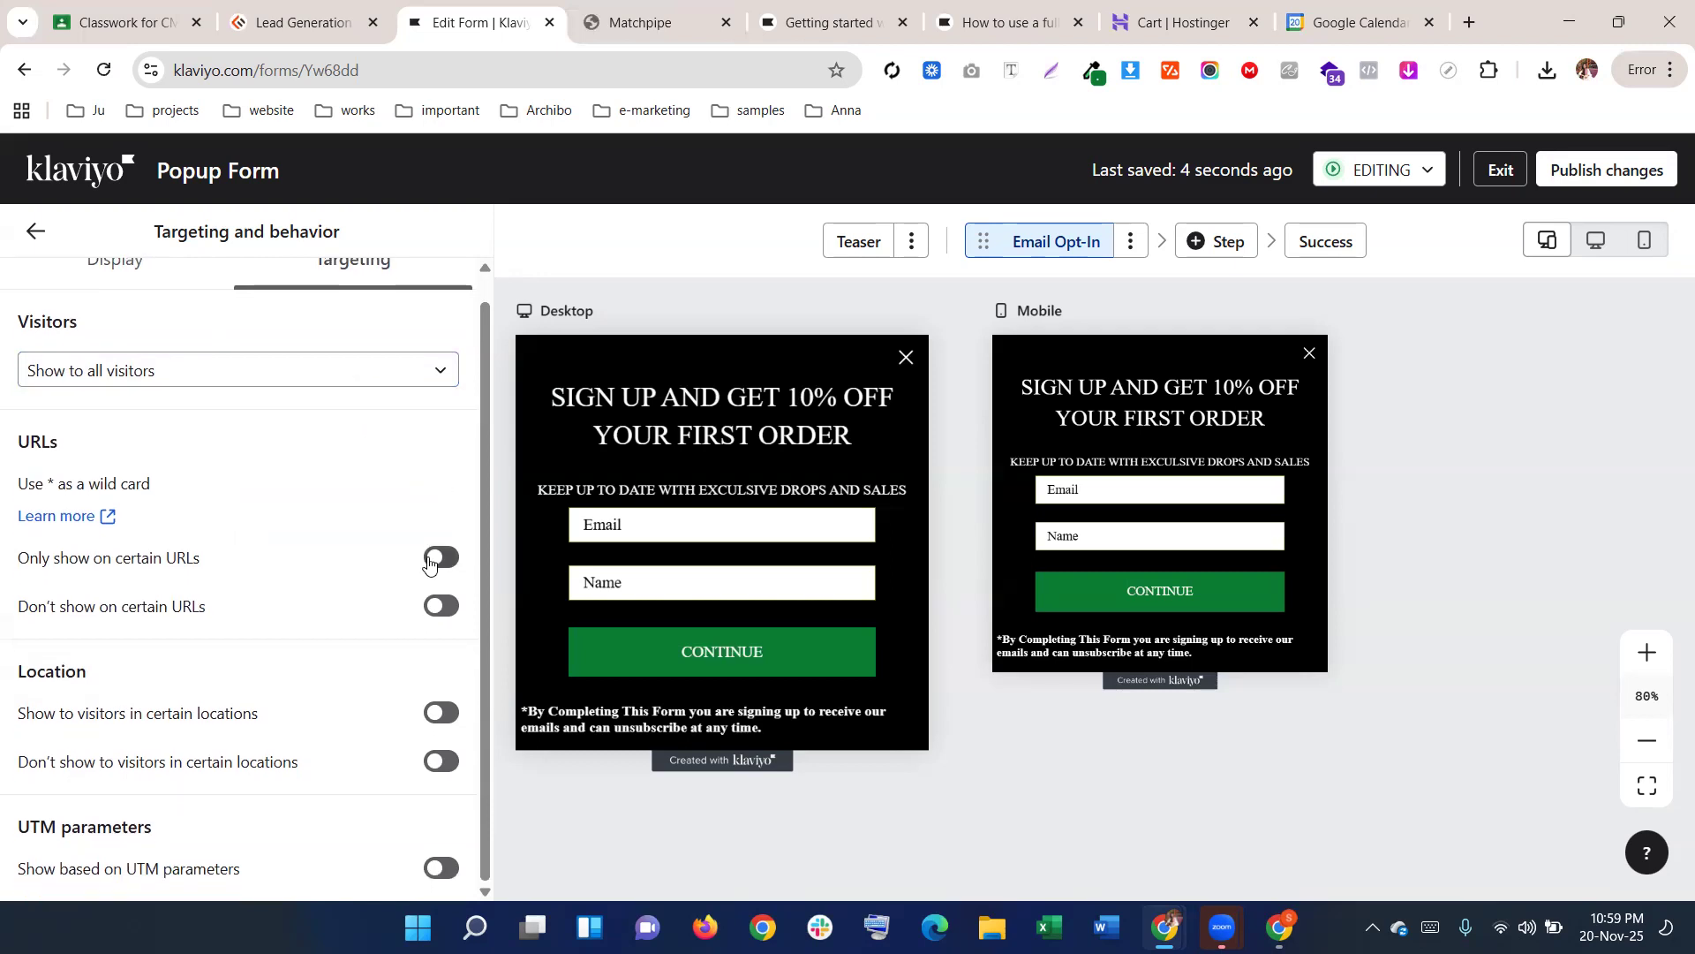
pyautogui.click(431, 560)
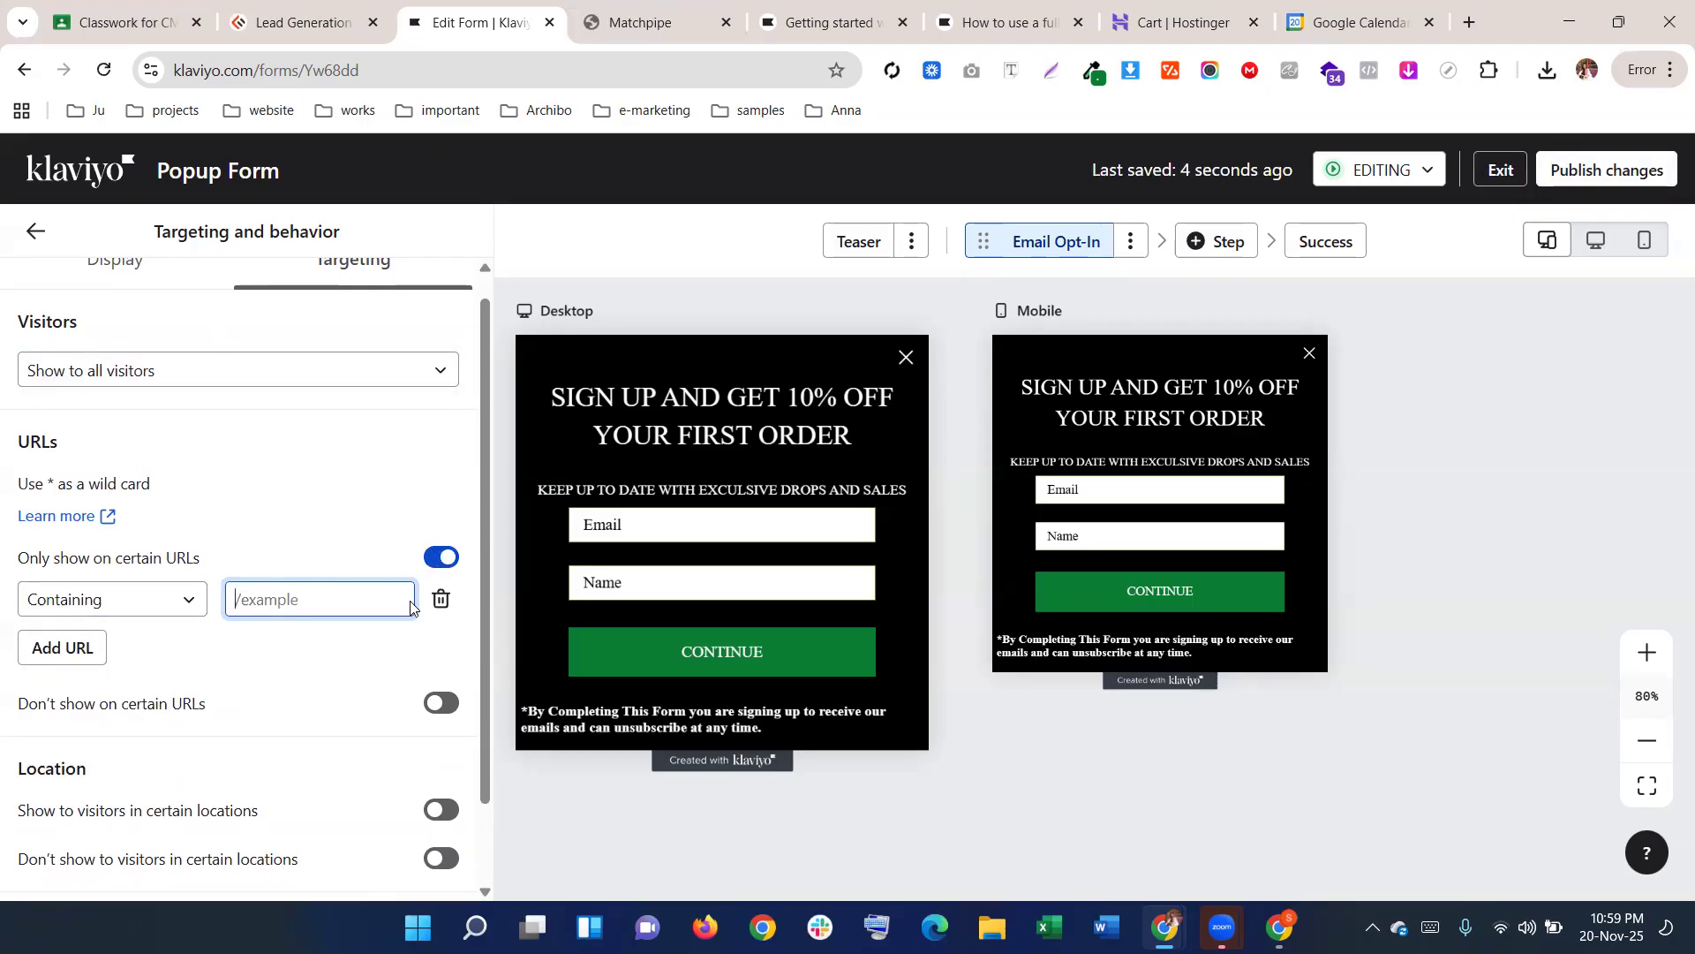
pyautogui.write('/popup')
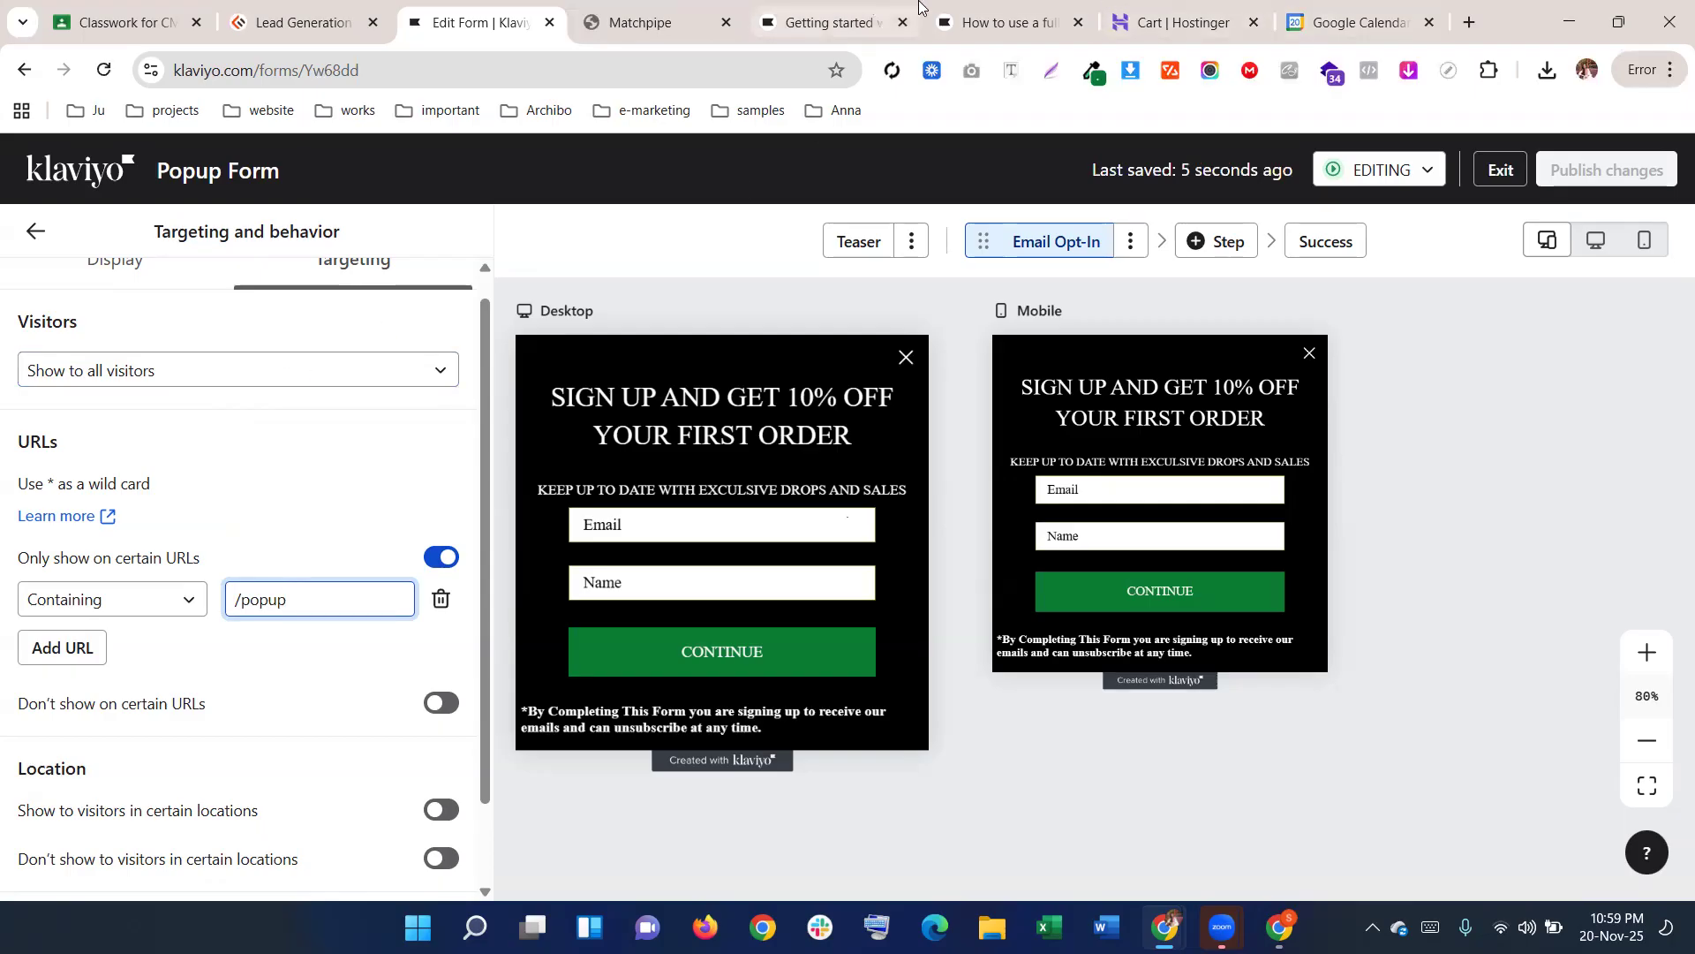
# Extend the Matchpipe tab's address to matchpipe.com/popup, then return to the Klaviyo editor
pyautogui.click(678, 12)
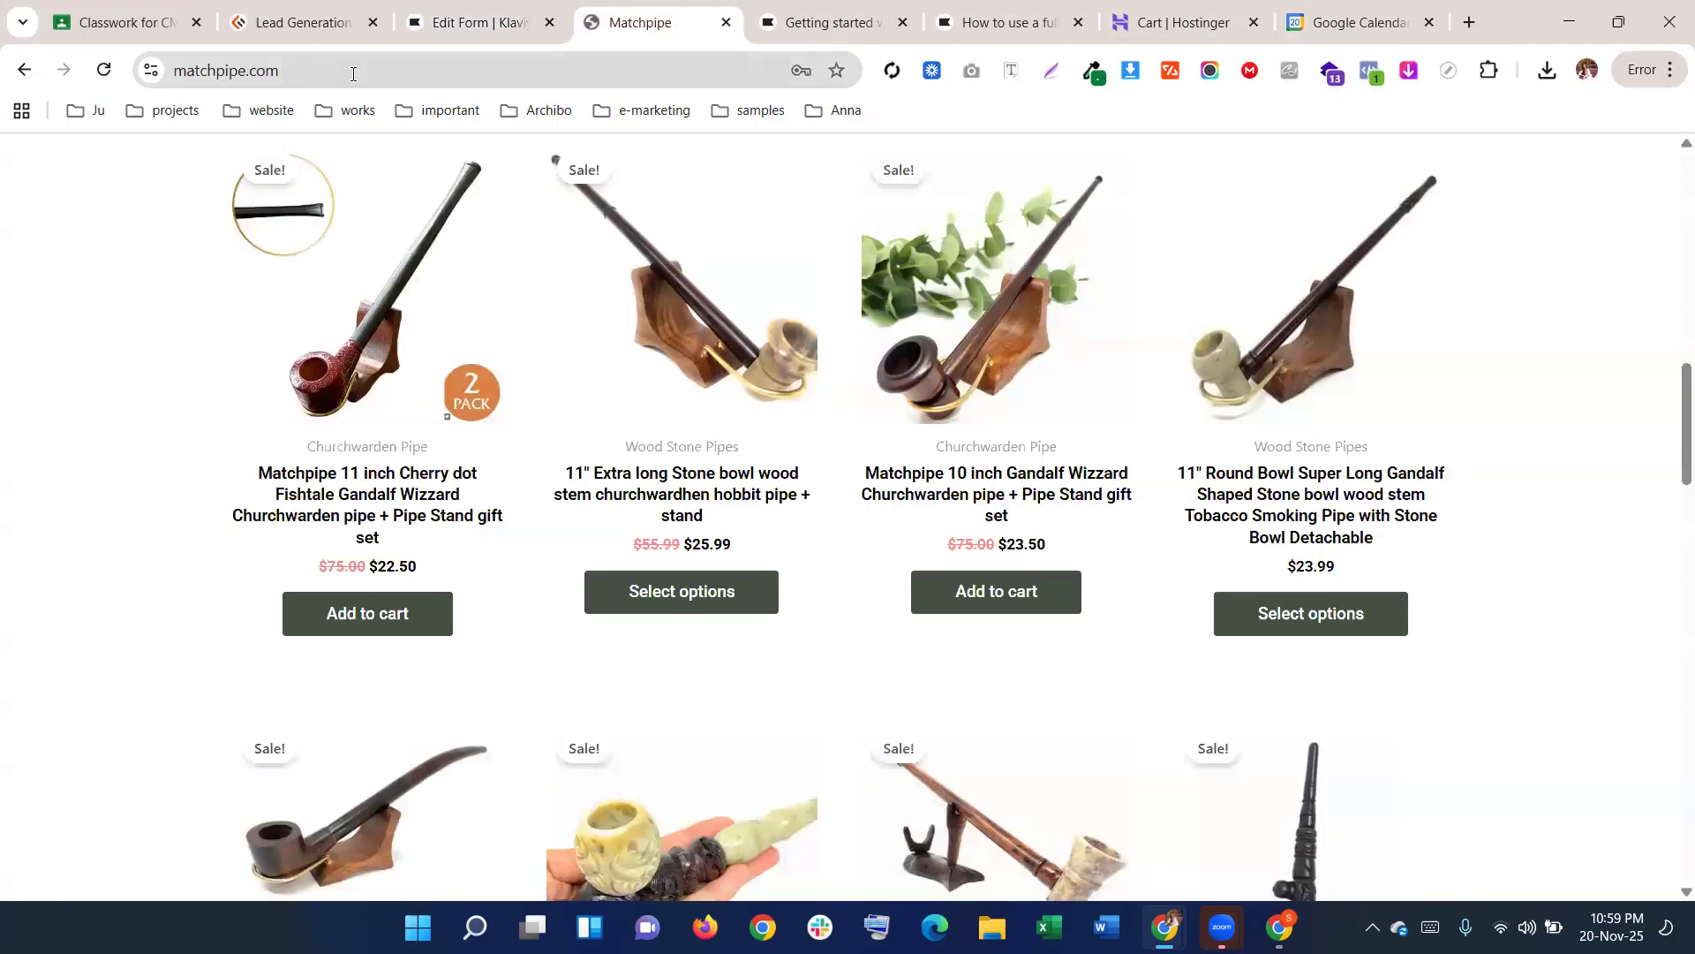
pyautogui.click(352, 73)
pyautogui.click(317, 73)
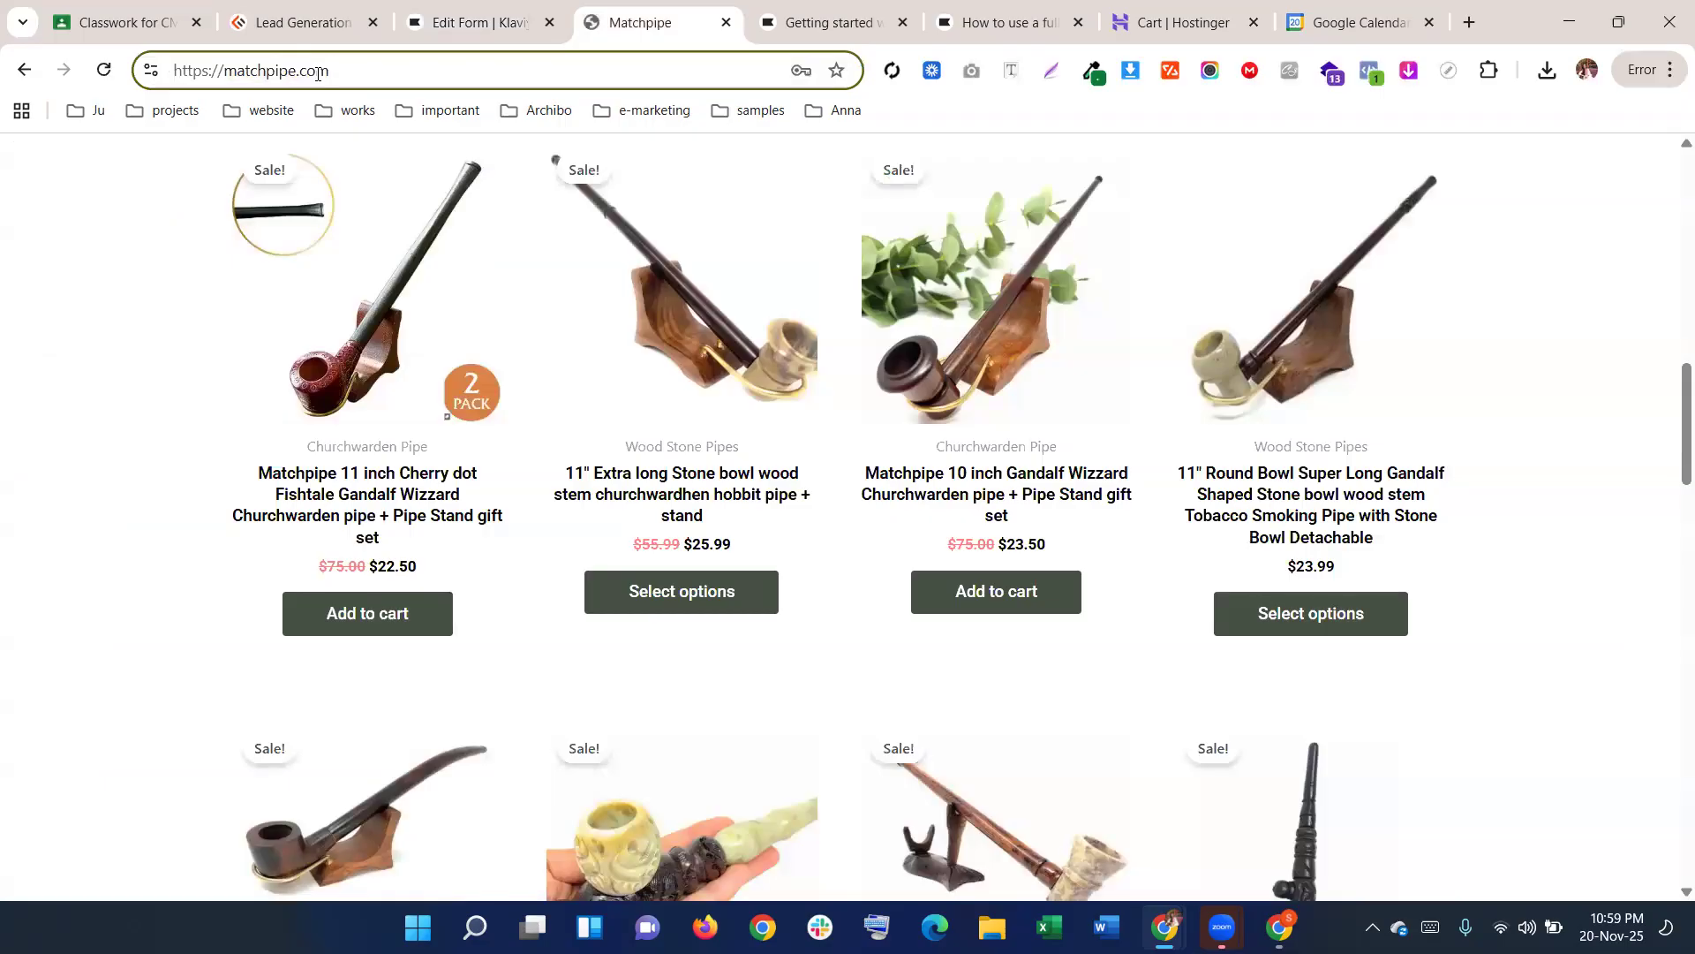
pyautogui.write('/popup')
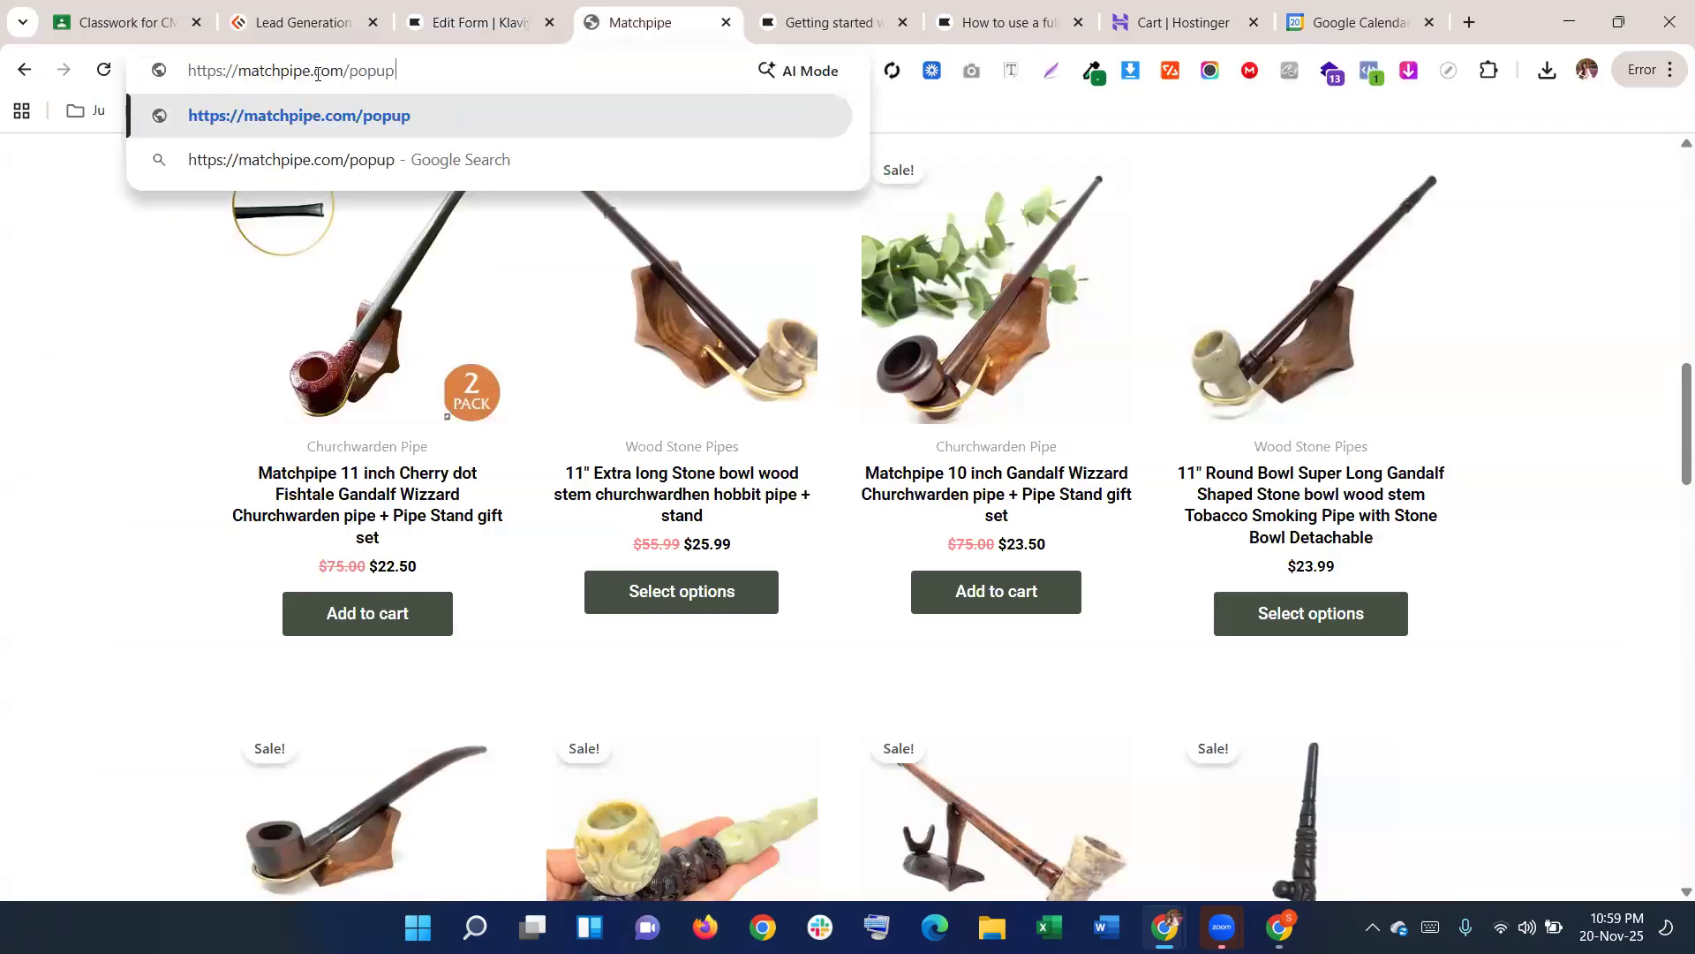
pyautogui.hotkey('ctrl', 'a')
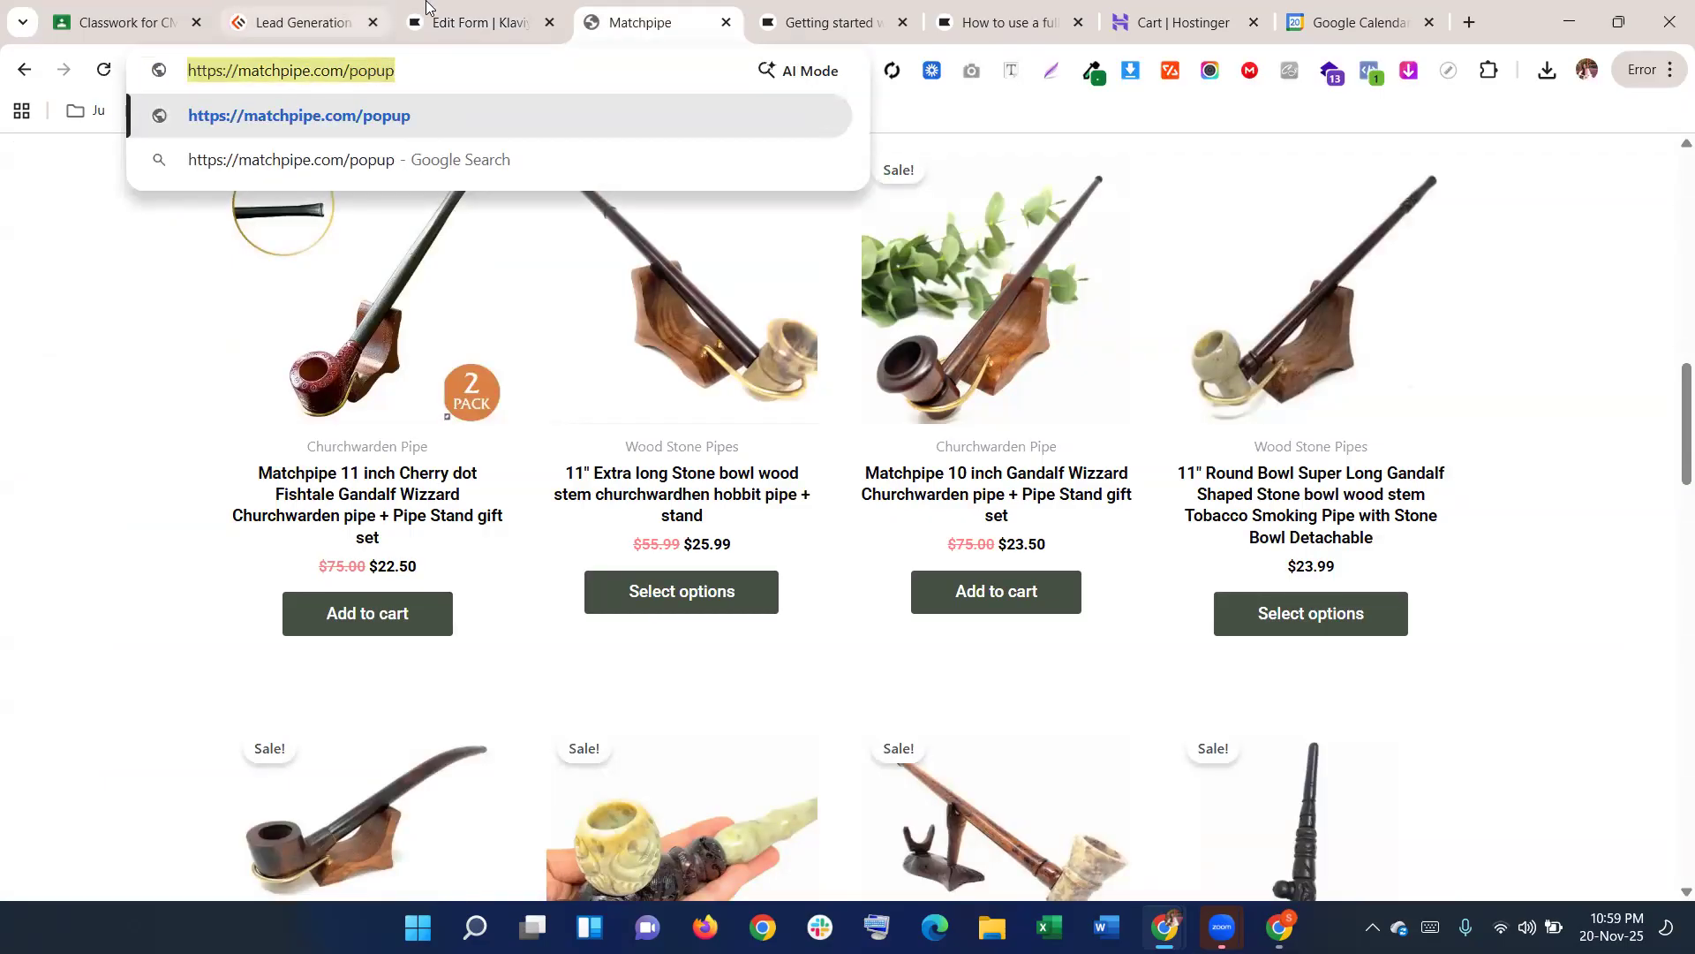
pyautogui.click(472, 22)
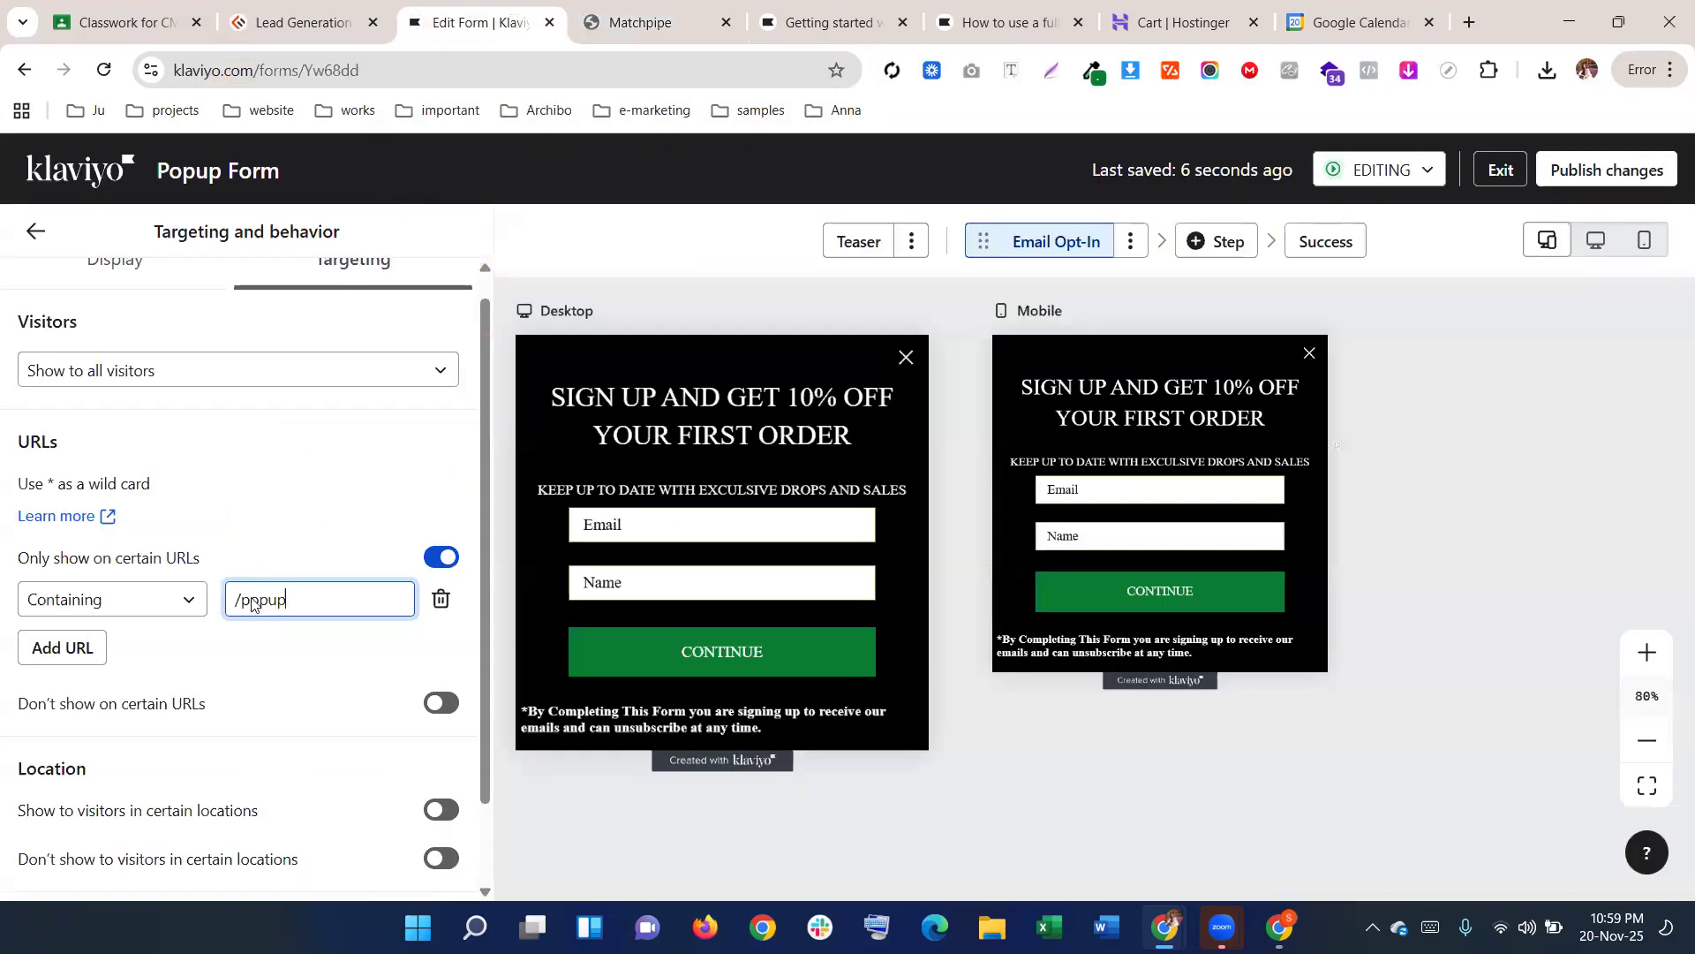
# Turn off the 'Only show on certain URLs' restriction and move to the Display tab
pyautogui.click(441, 557)
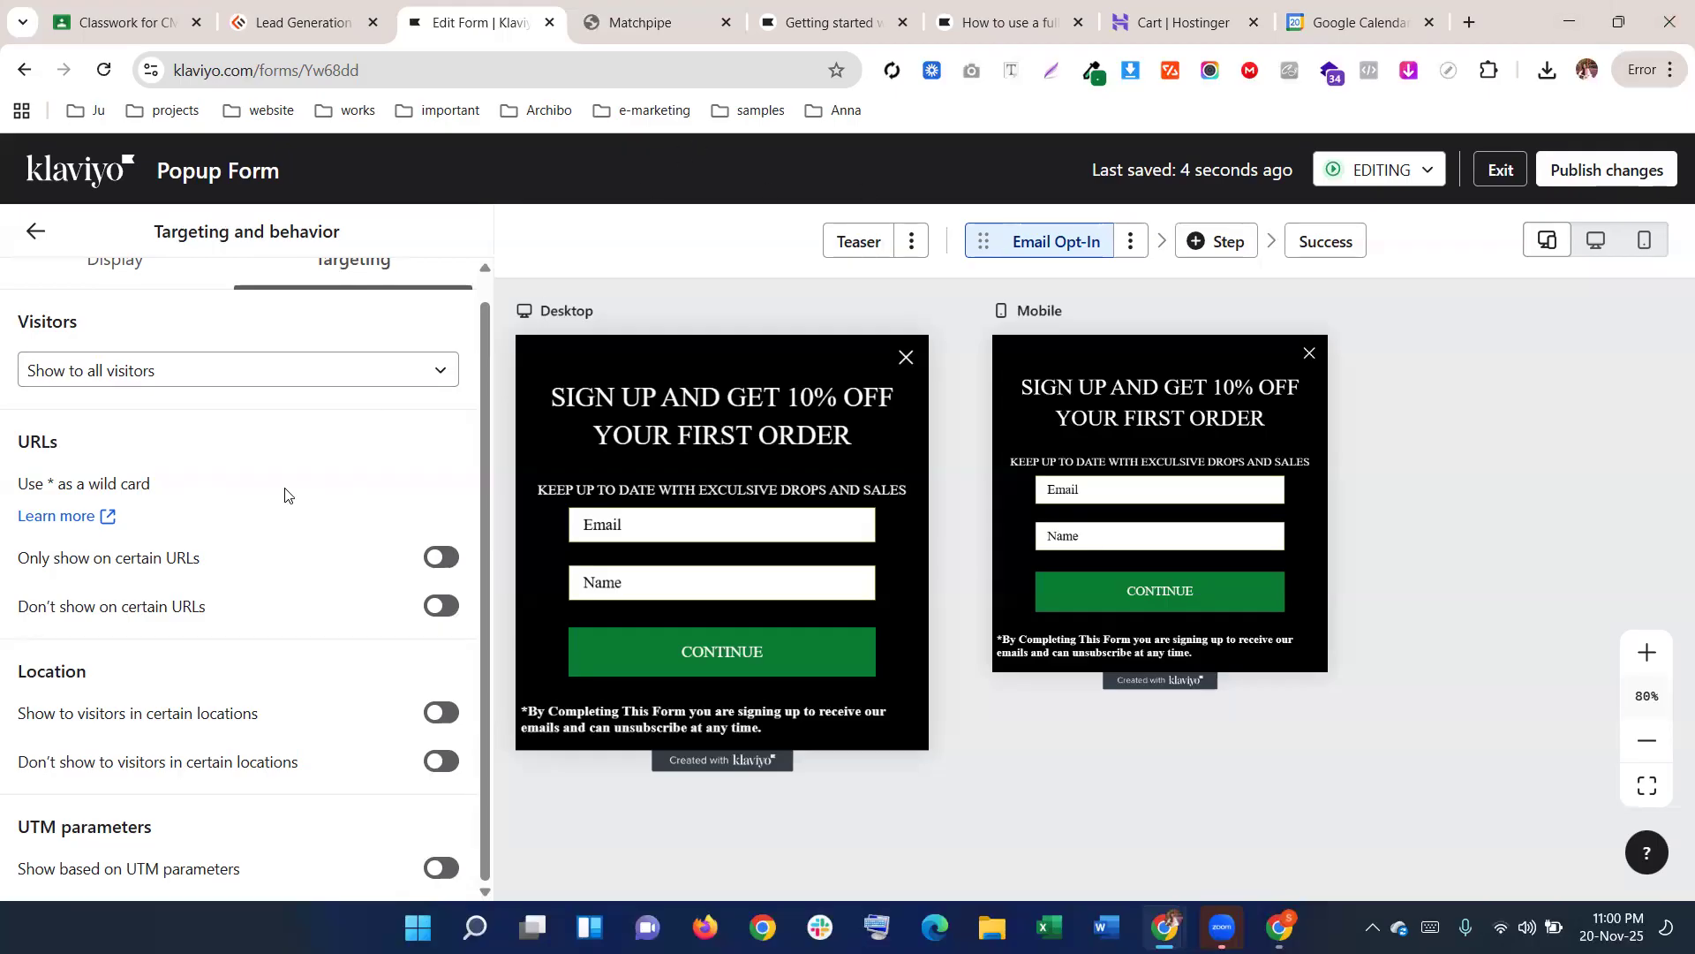
pyautogui.scroll(1, 284, 492)
pyautogui.scroll(-1, 349, 578)
pyautogui.click(115, 263)
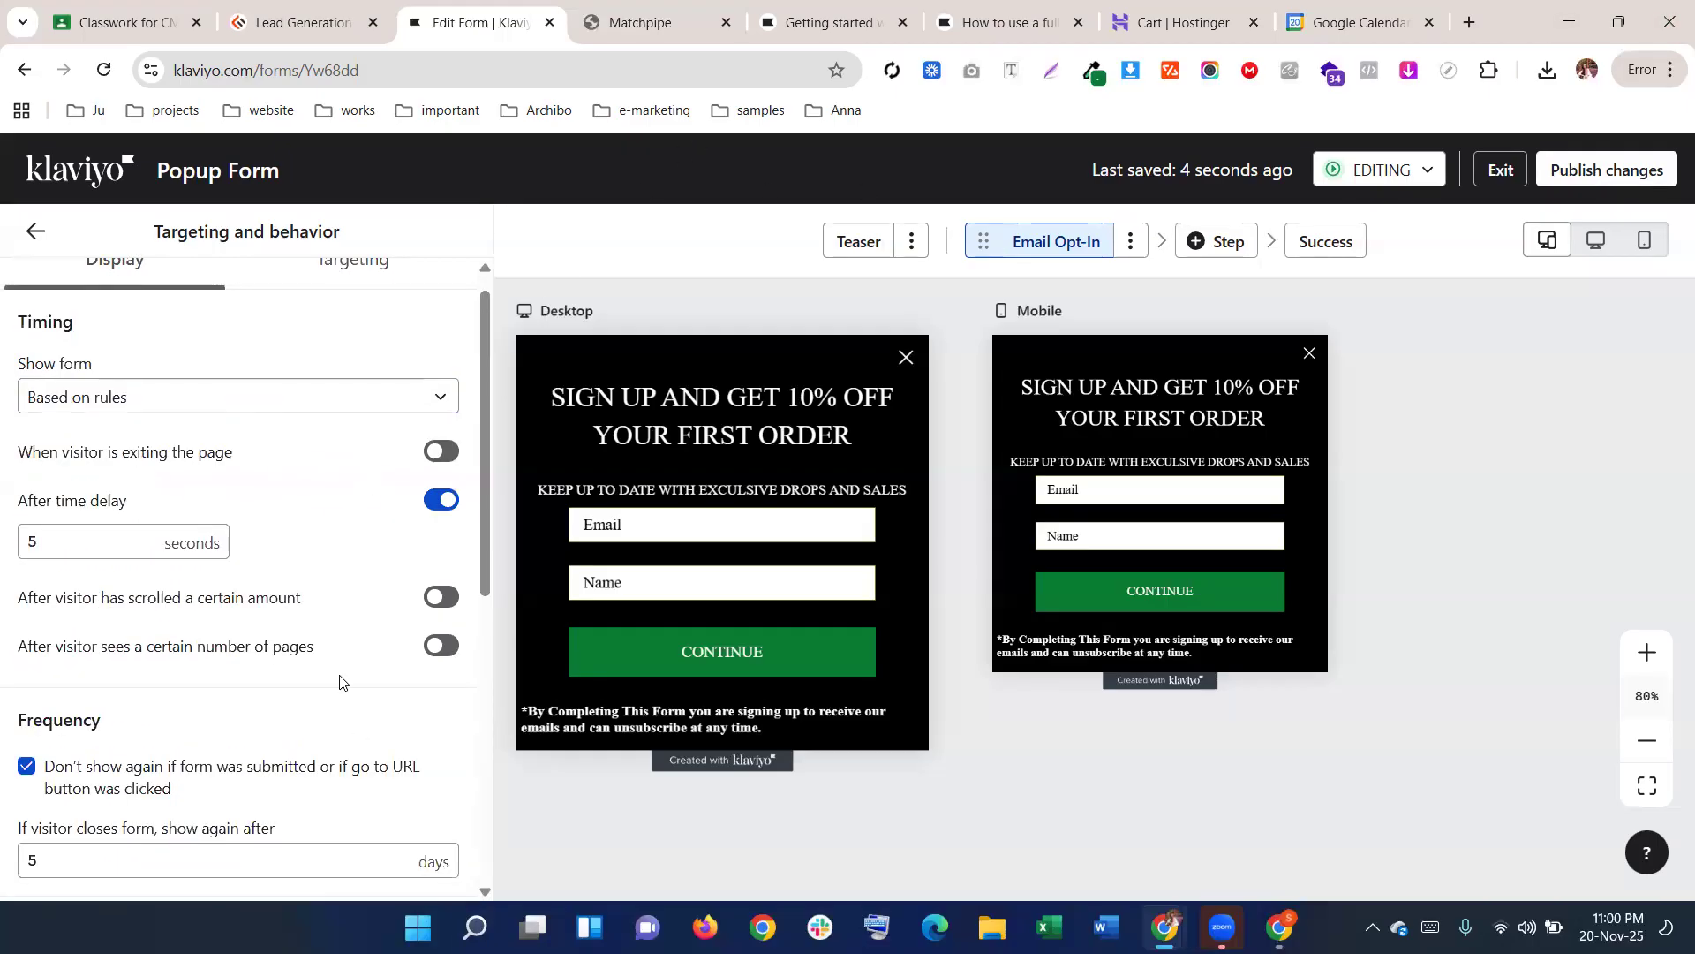
pyautogui.scroll(-4, 346, 679)
pyautogui.scroll(5, 347, 675)
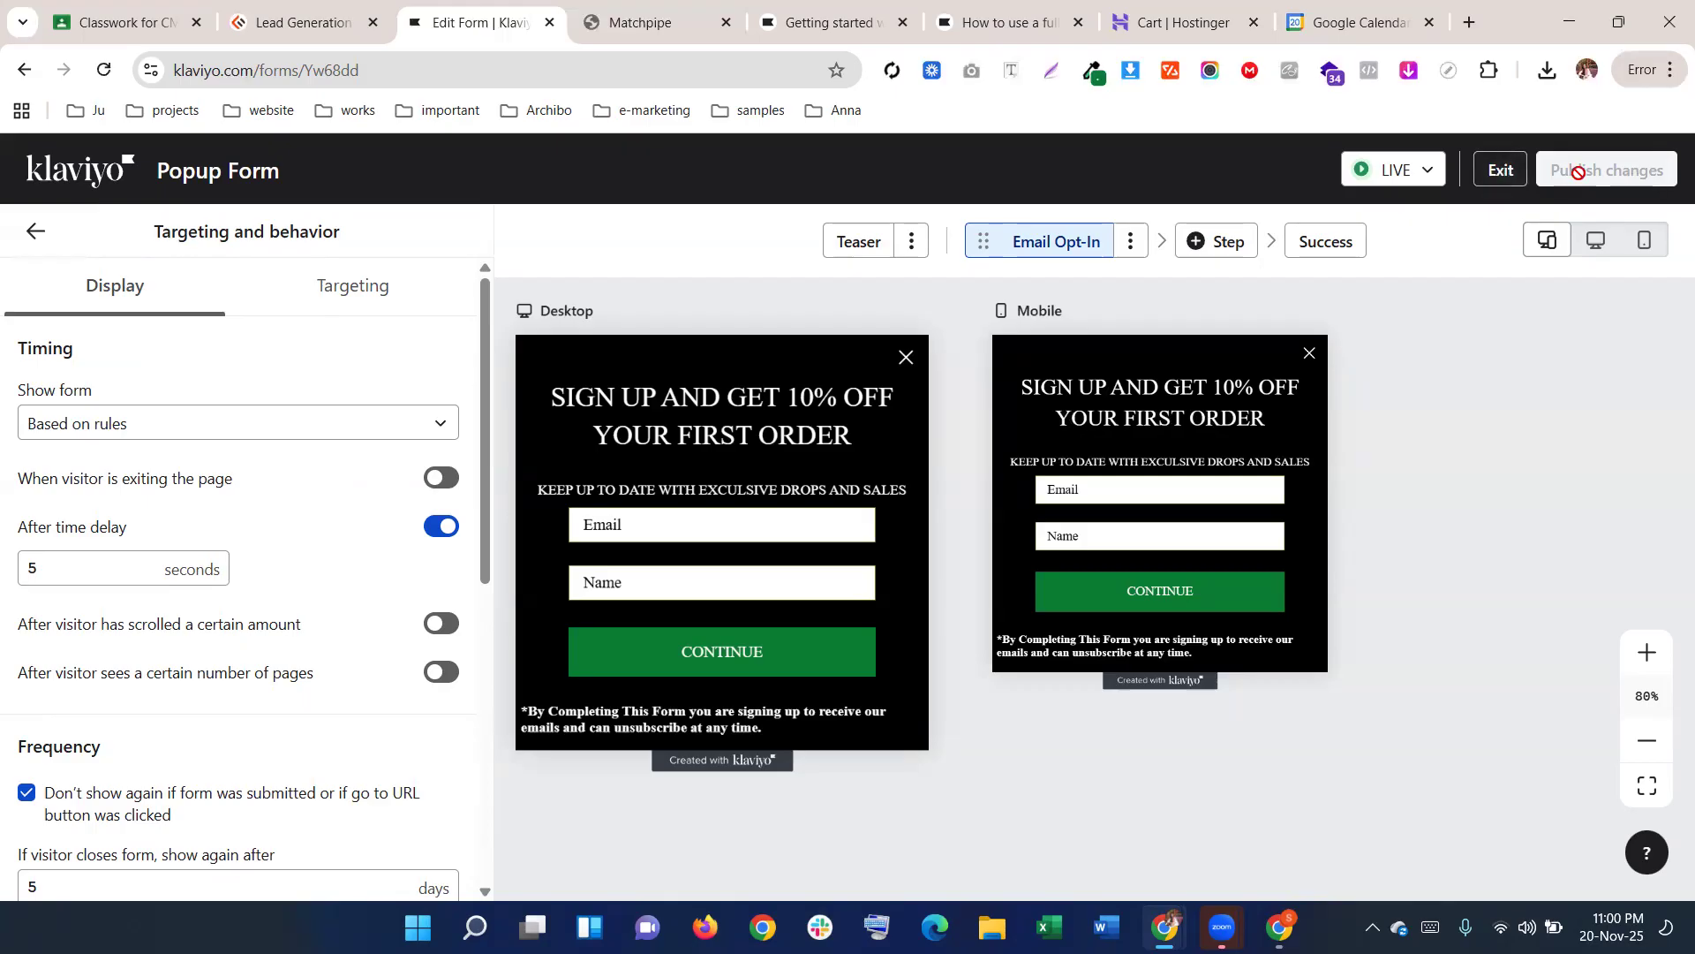
# Go to the Sign-up forms list and check the Popup Form's actions menu
pyautogui.click(1505, 164)
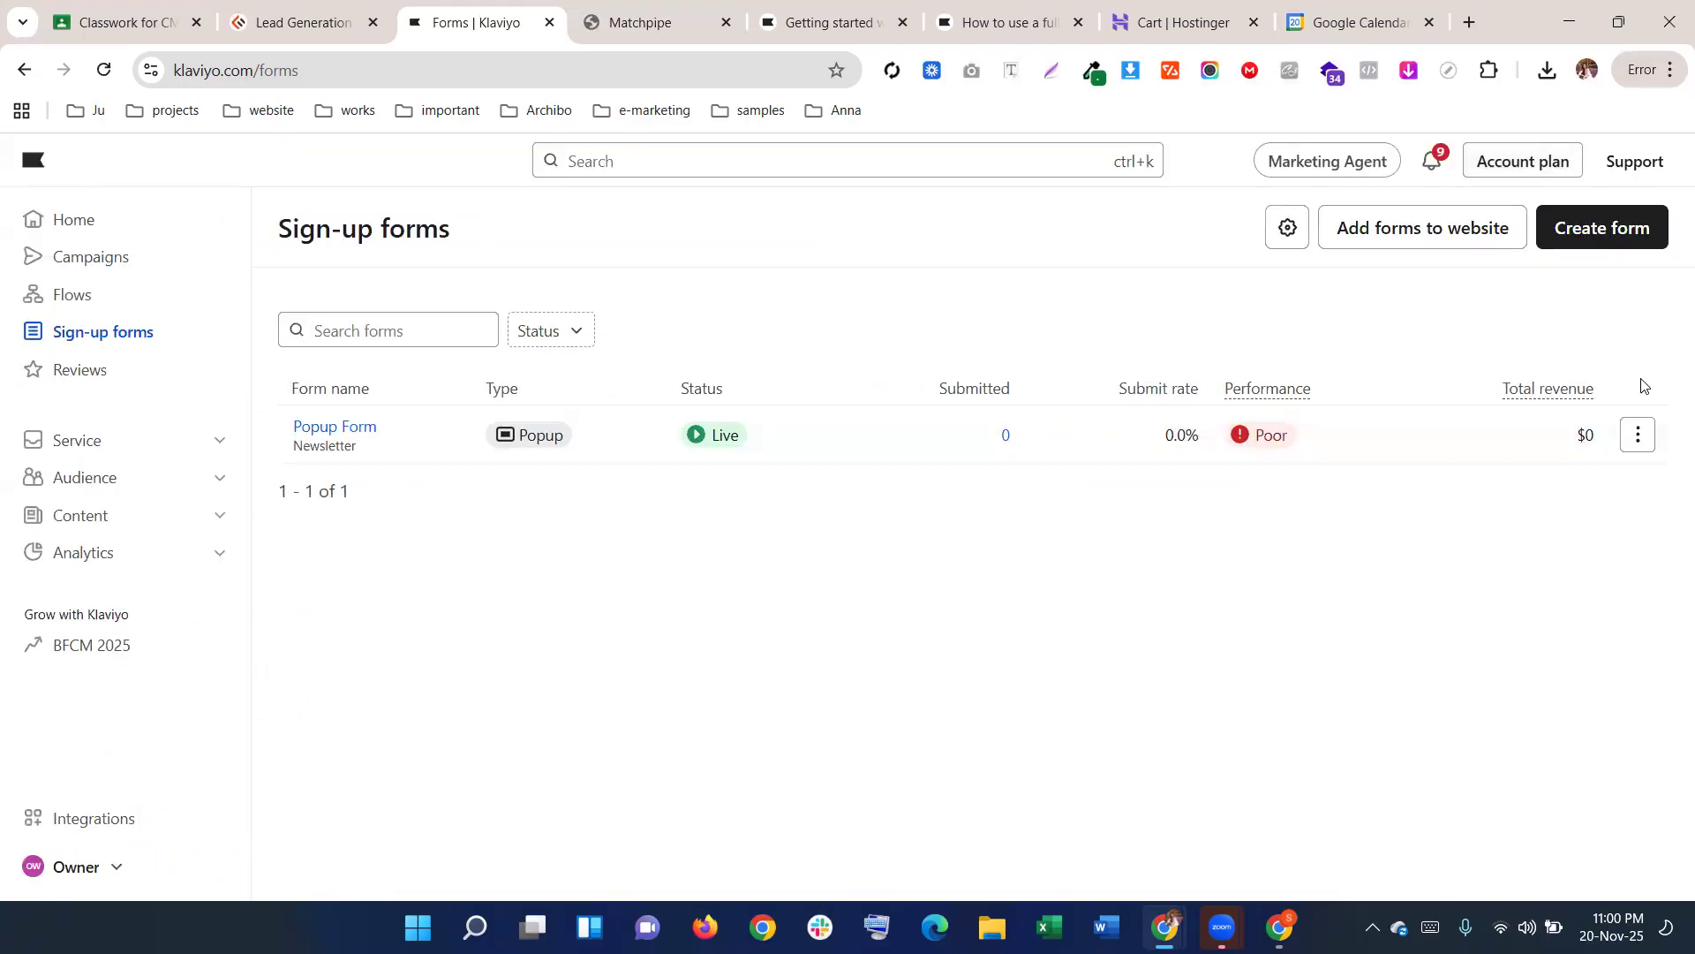
pyautogui.click(1638, 435)
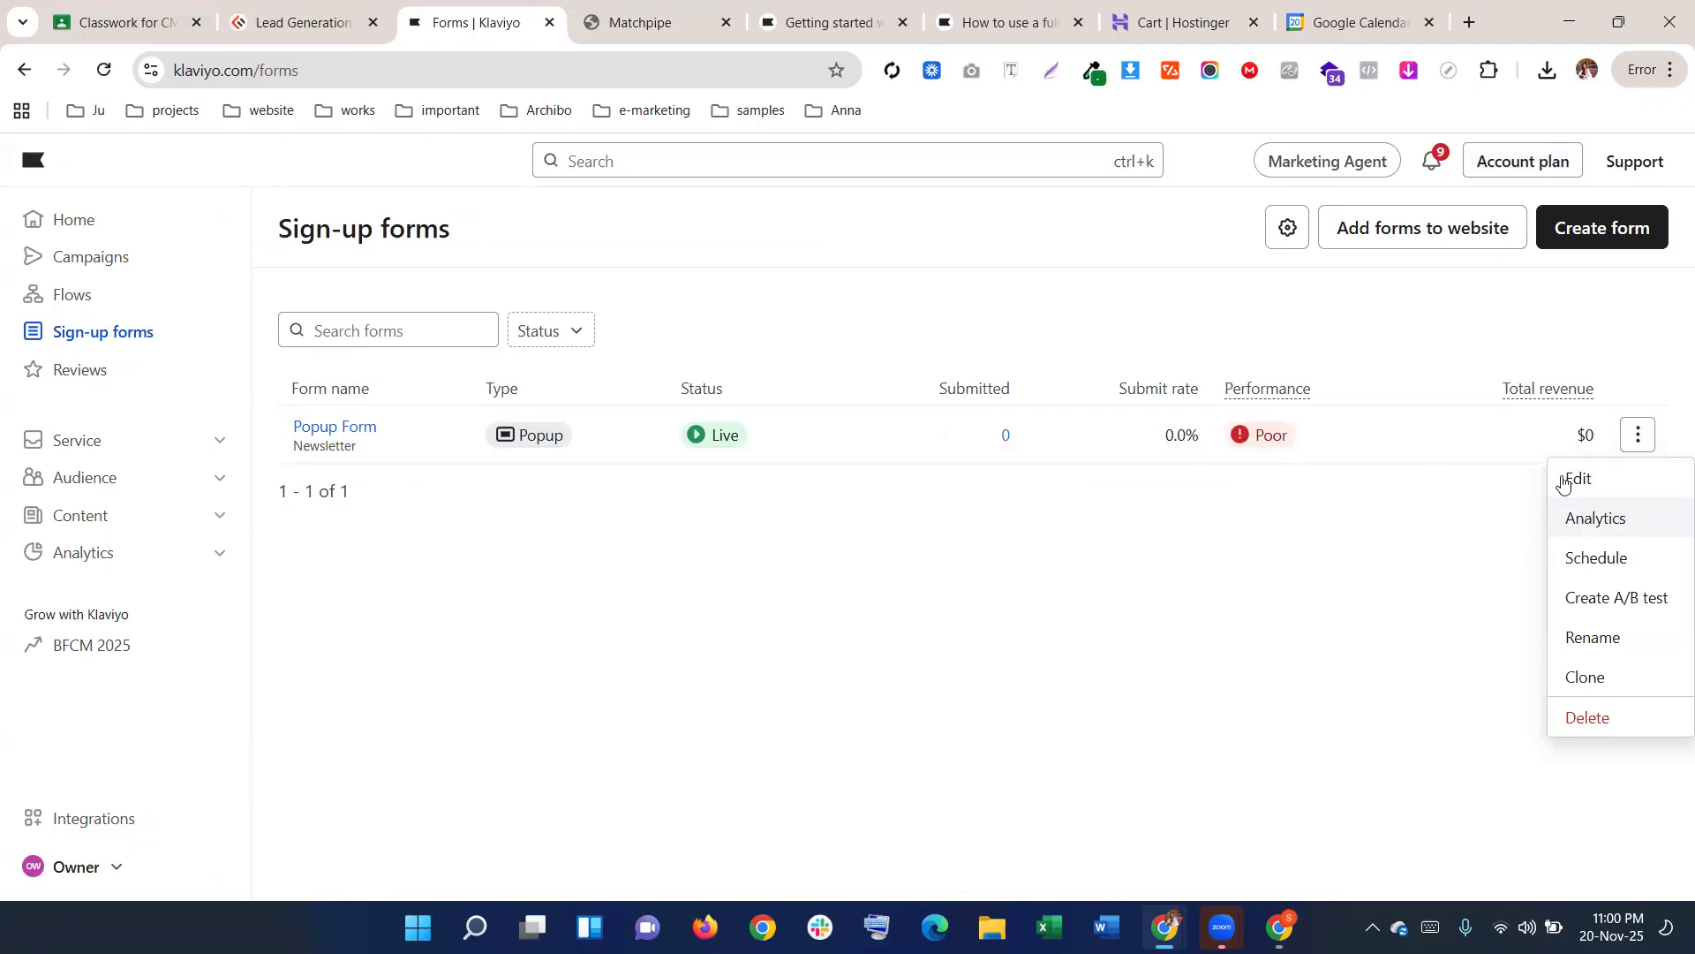
pyautogui.click(910, 351)
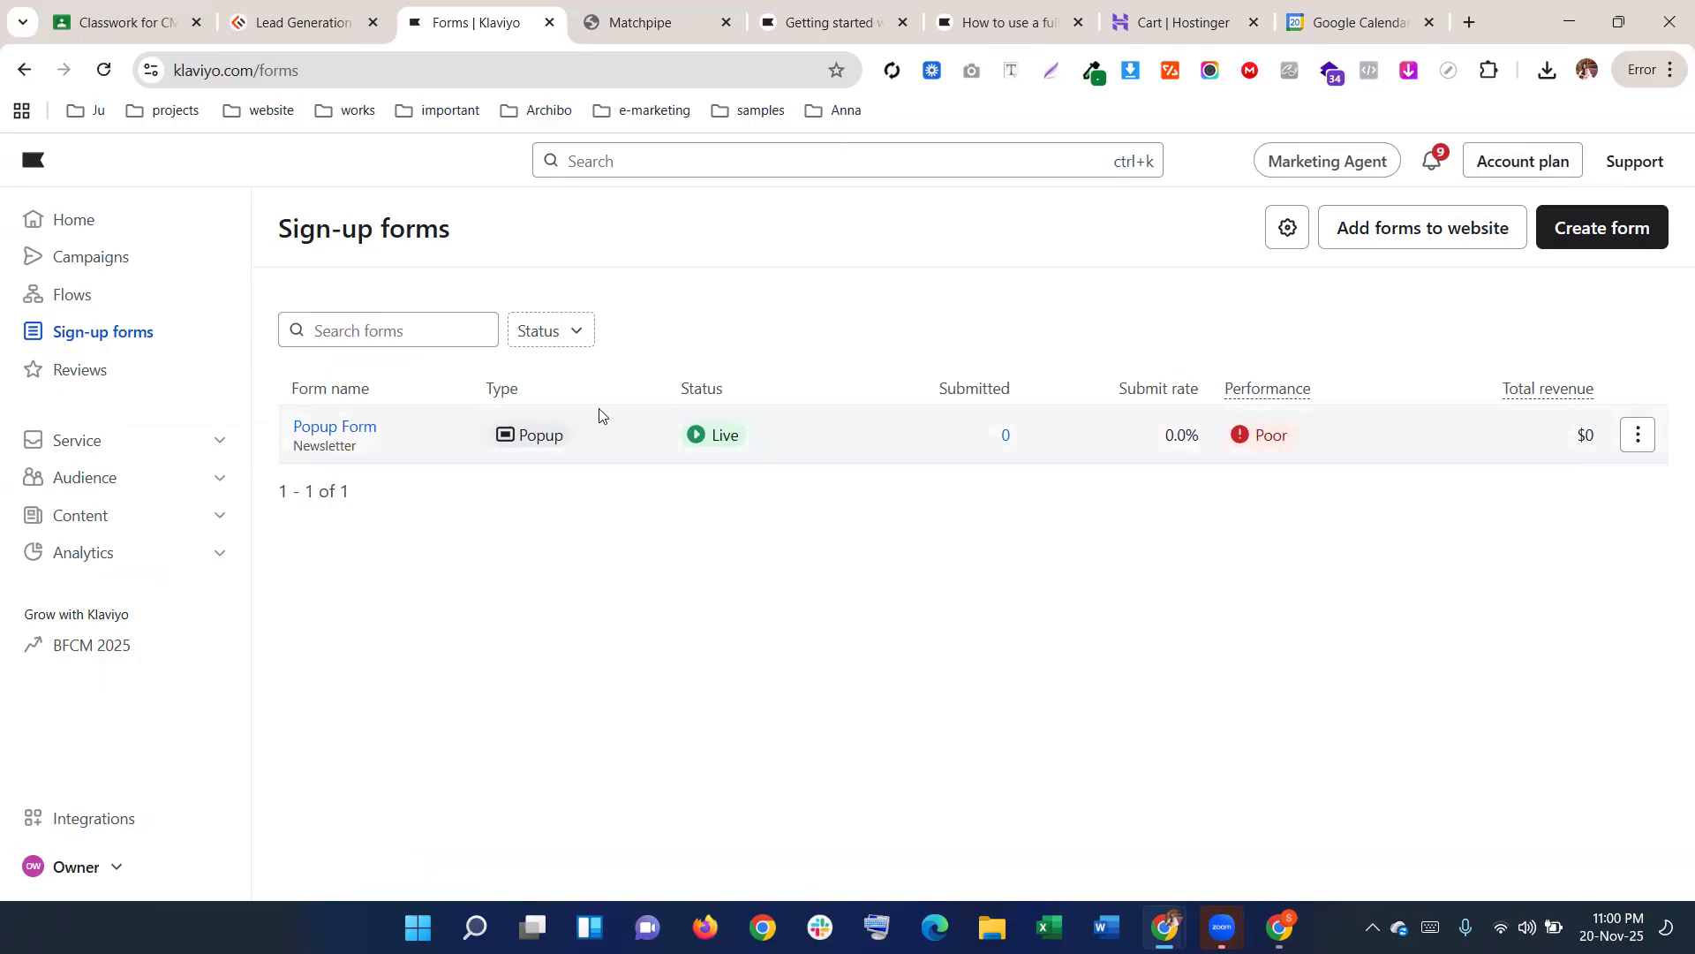
pyautogui.click(978, 9)
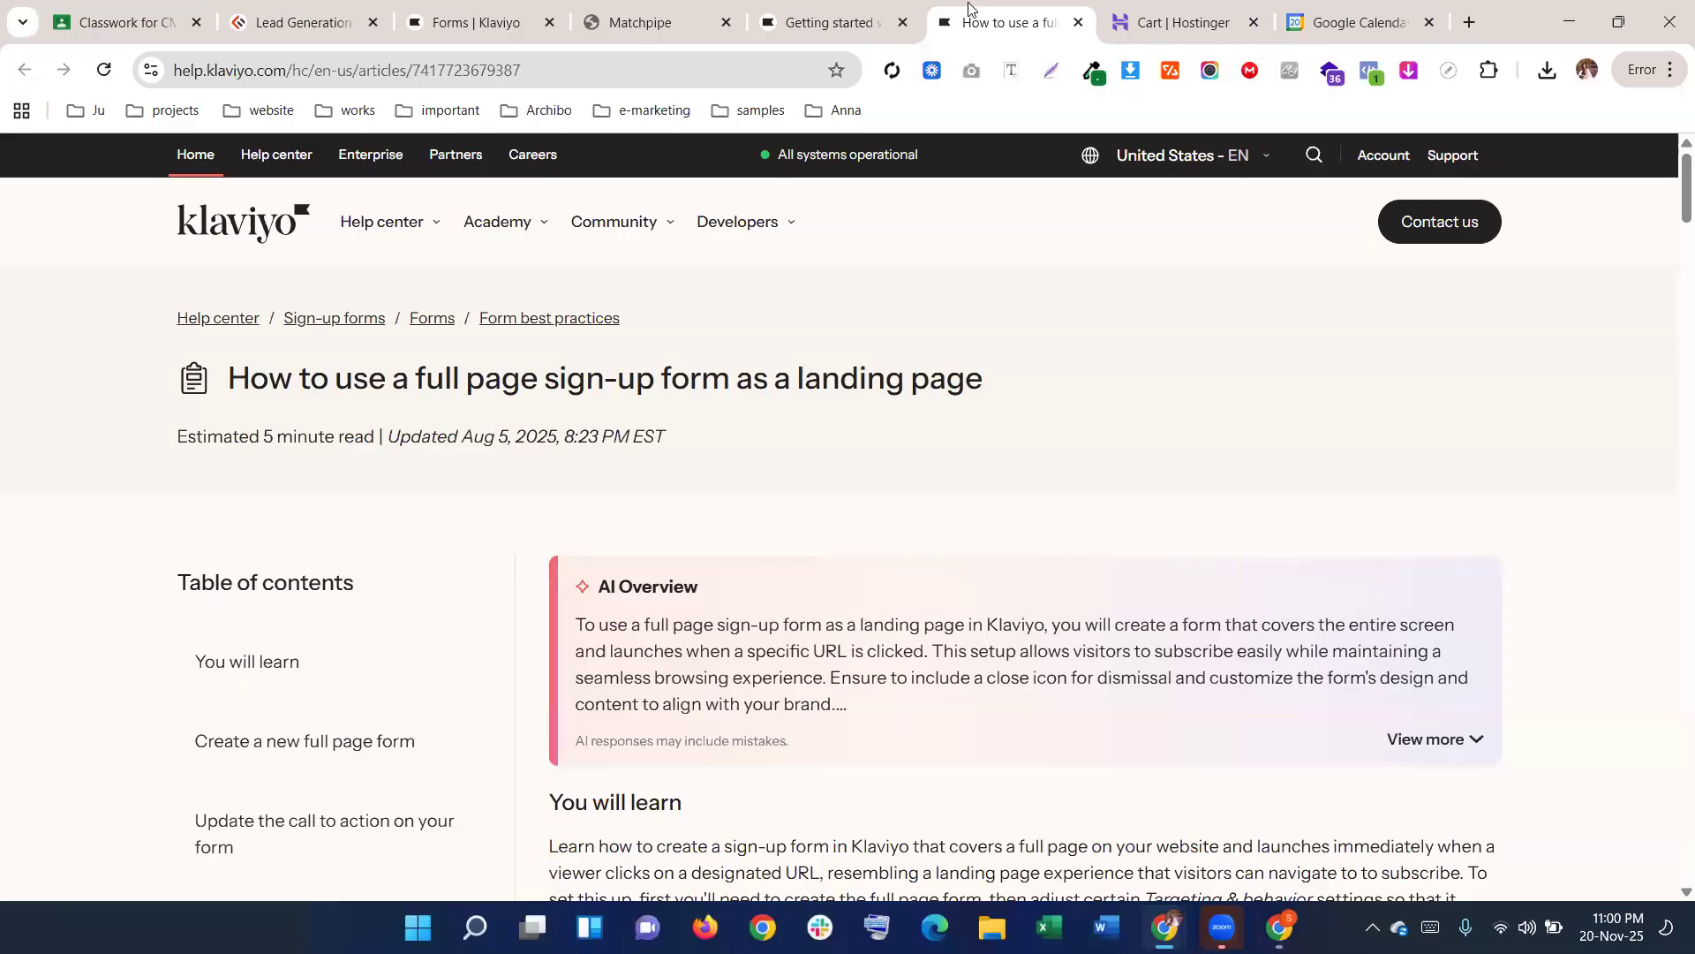
pyautogui.scroll(-9, 618, 392)
pyautogui.scroll(2, 618, 393)
pyautogui.scroll(-4, 622, 389)
pyautogui.scroll(-12, 624, 386)
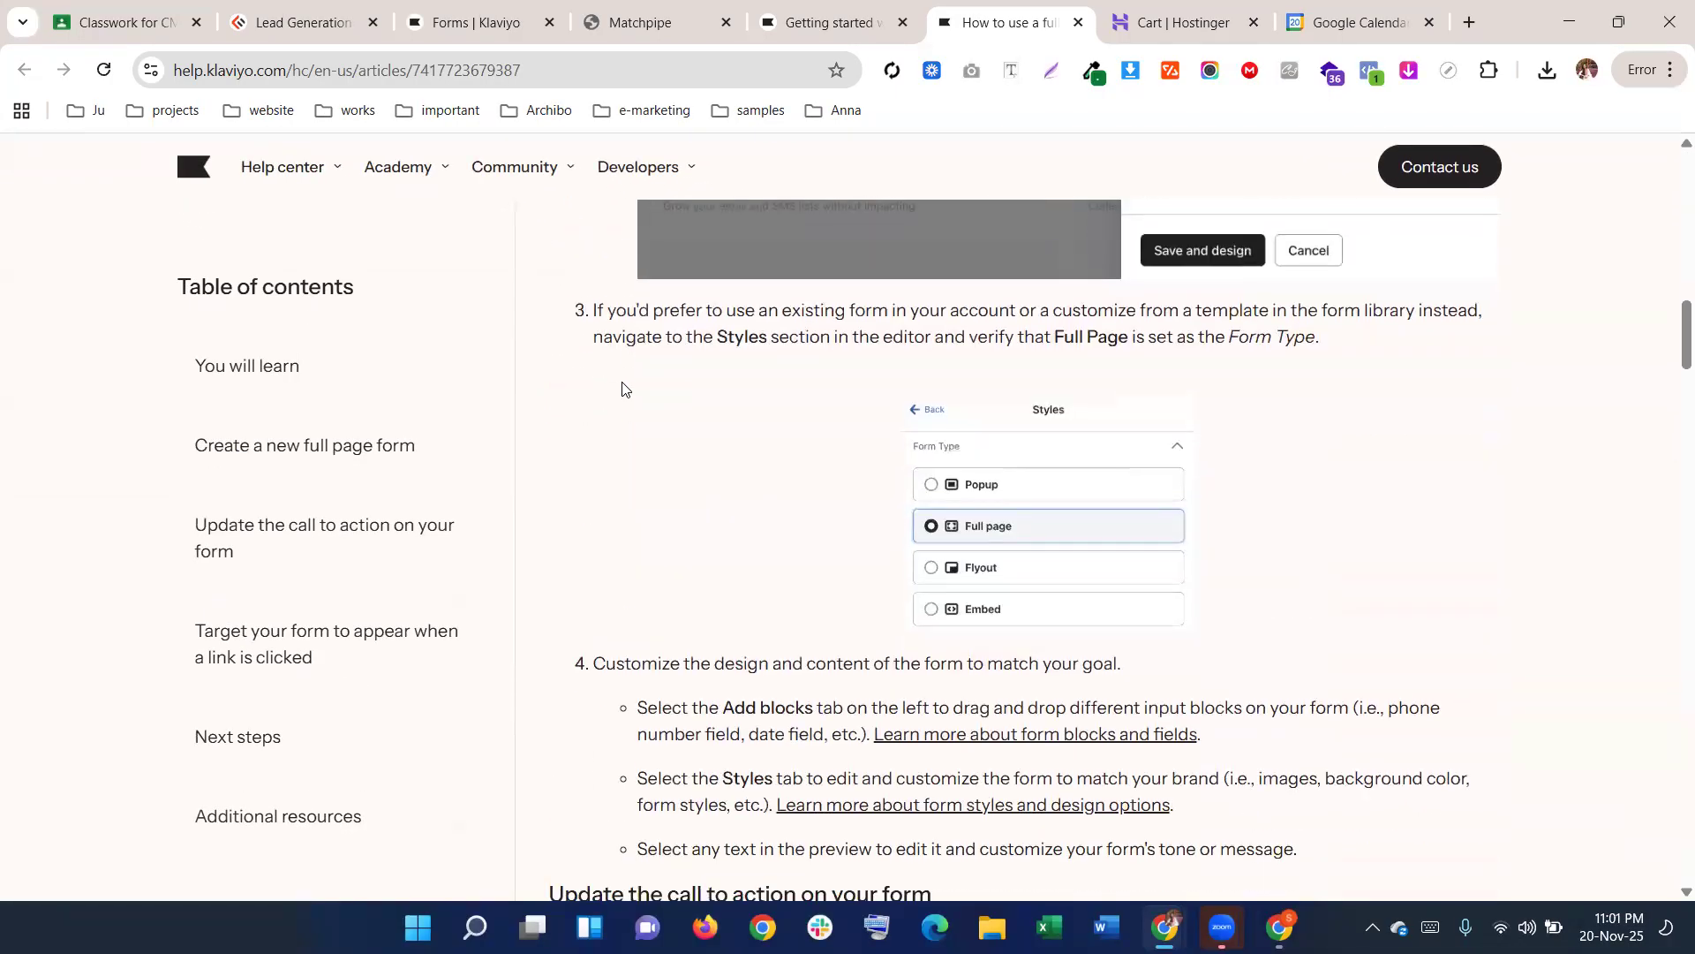
pyautogui.scroll(2, 649, 364)
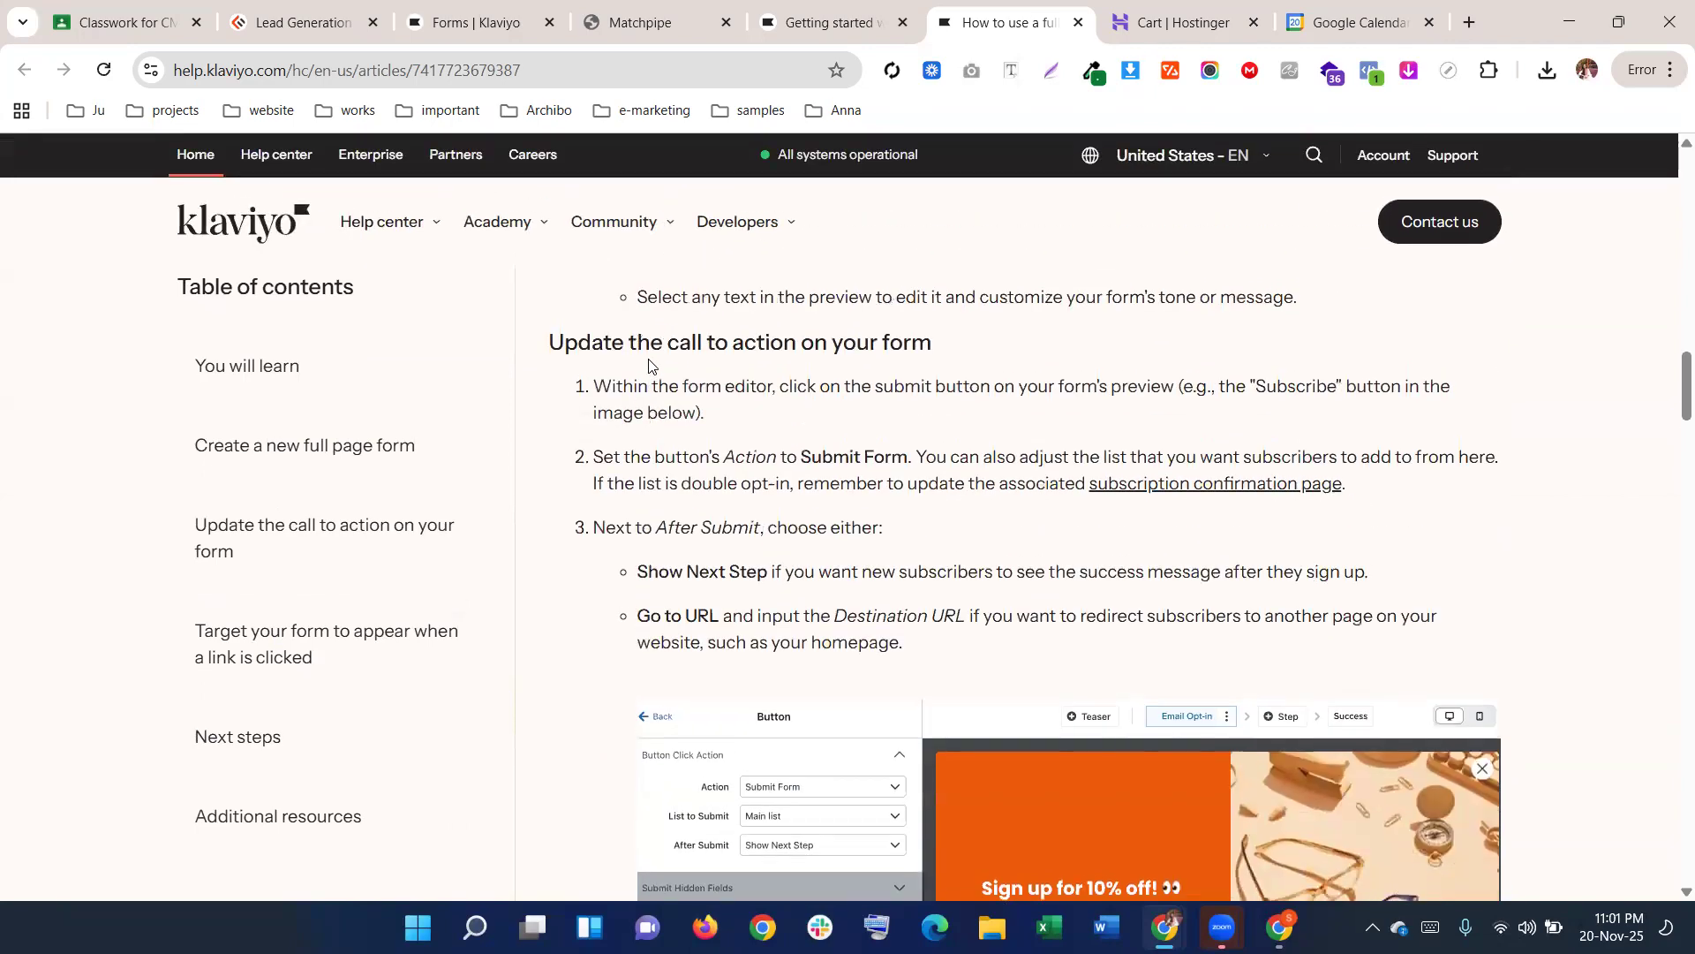
pyautogui.scroll(-12, 662, 379)
pyautogui.scroll(-10, 681, 403)
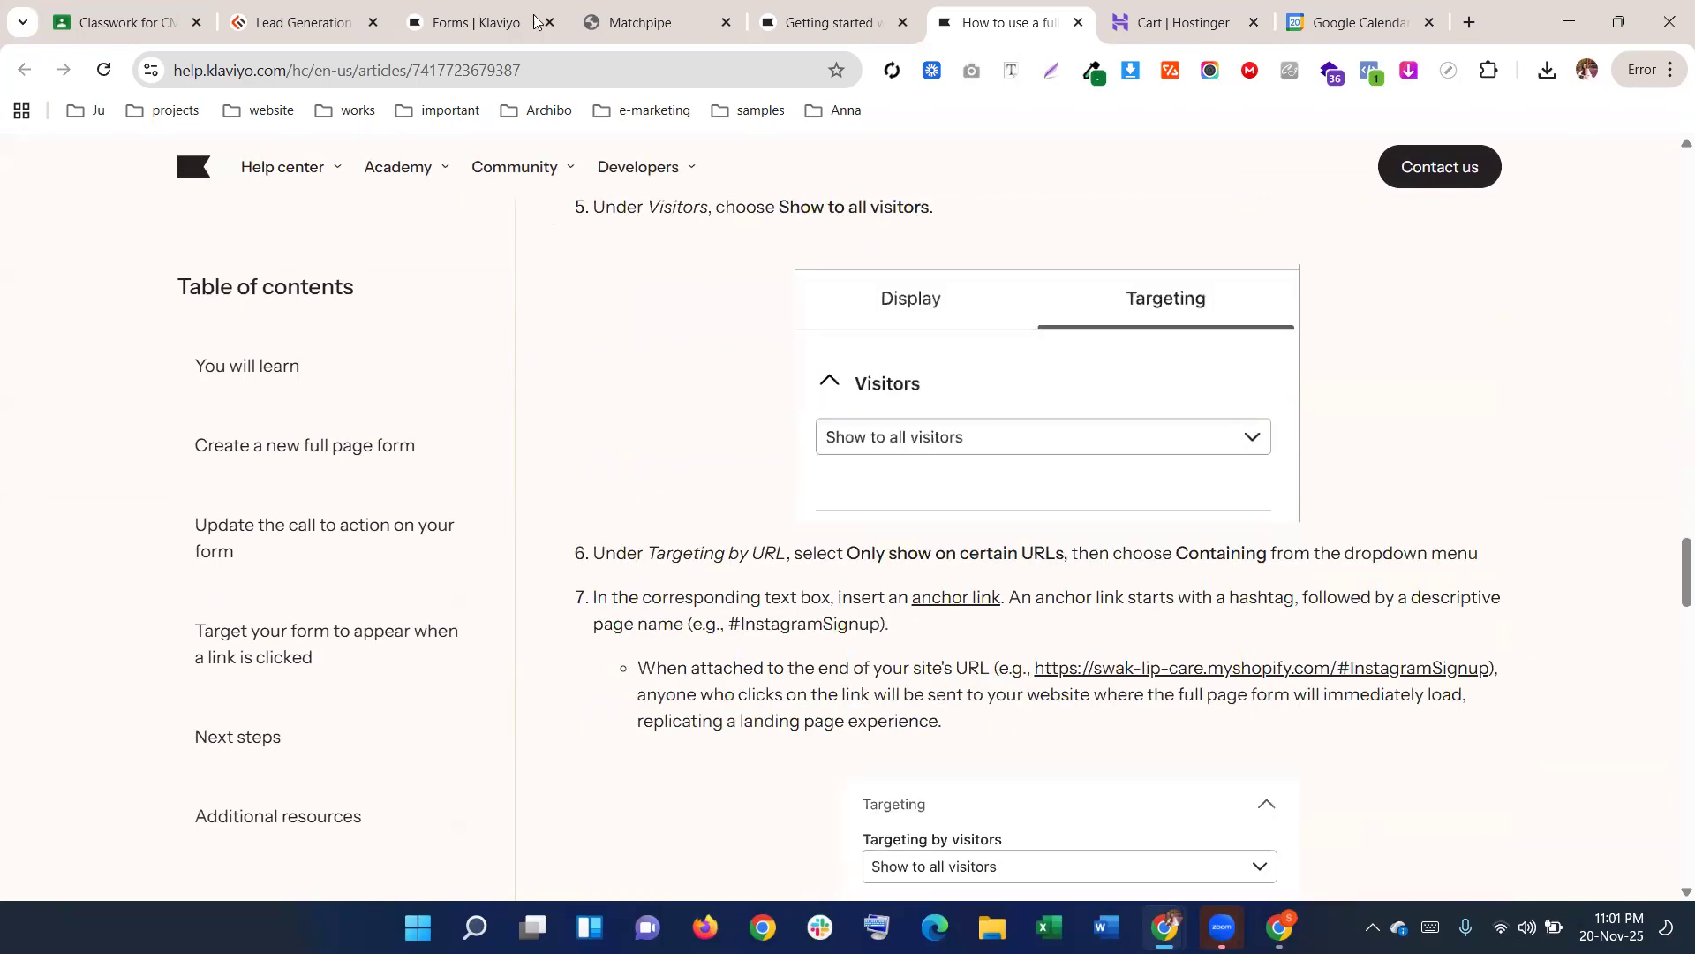
pyautogui.click(494, 22)
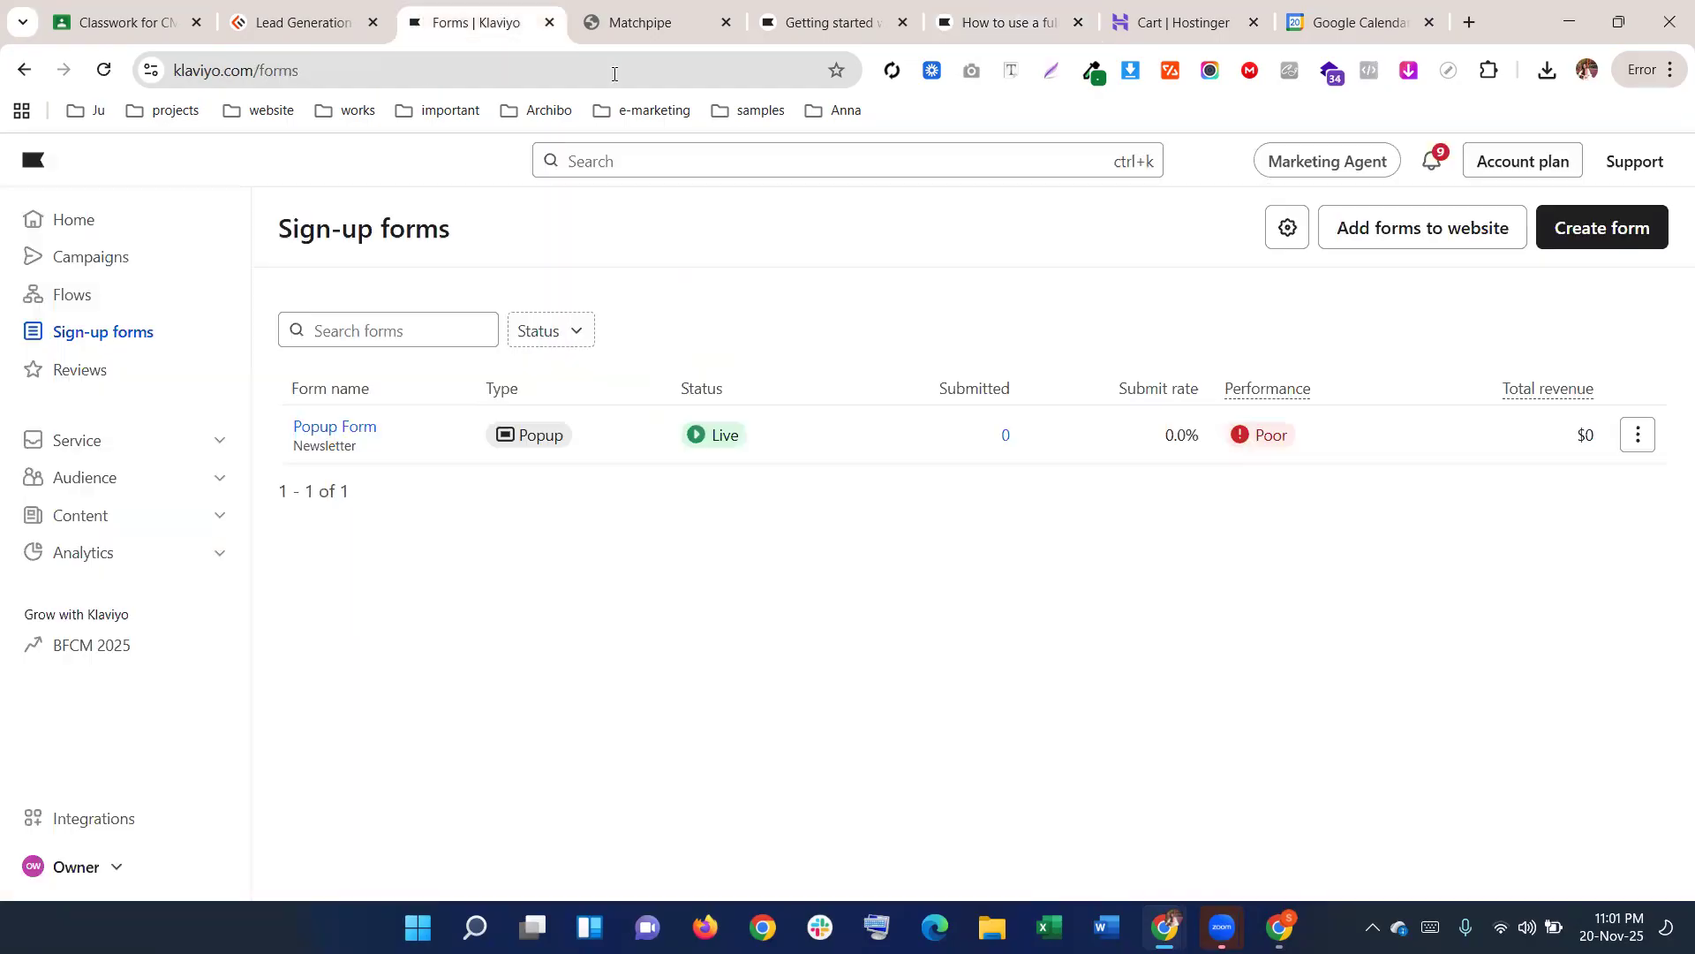
# Start a new form and browse templates such as 'Countdown Deal - Easter' and 'Collect name and email'
pyautogui.click(1600, 231)
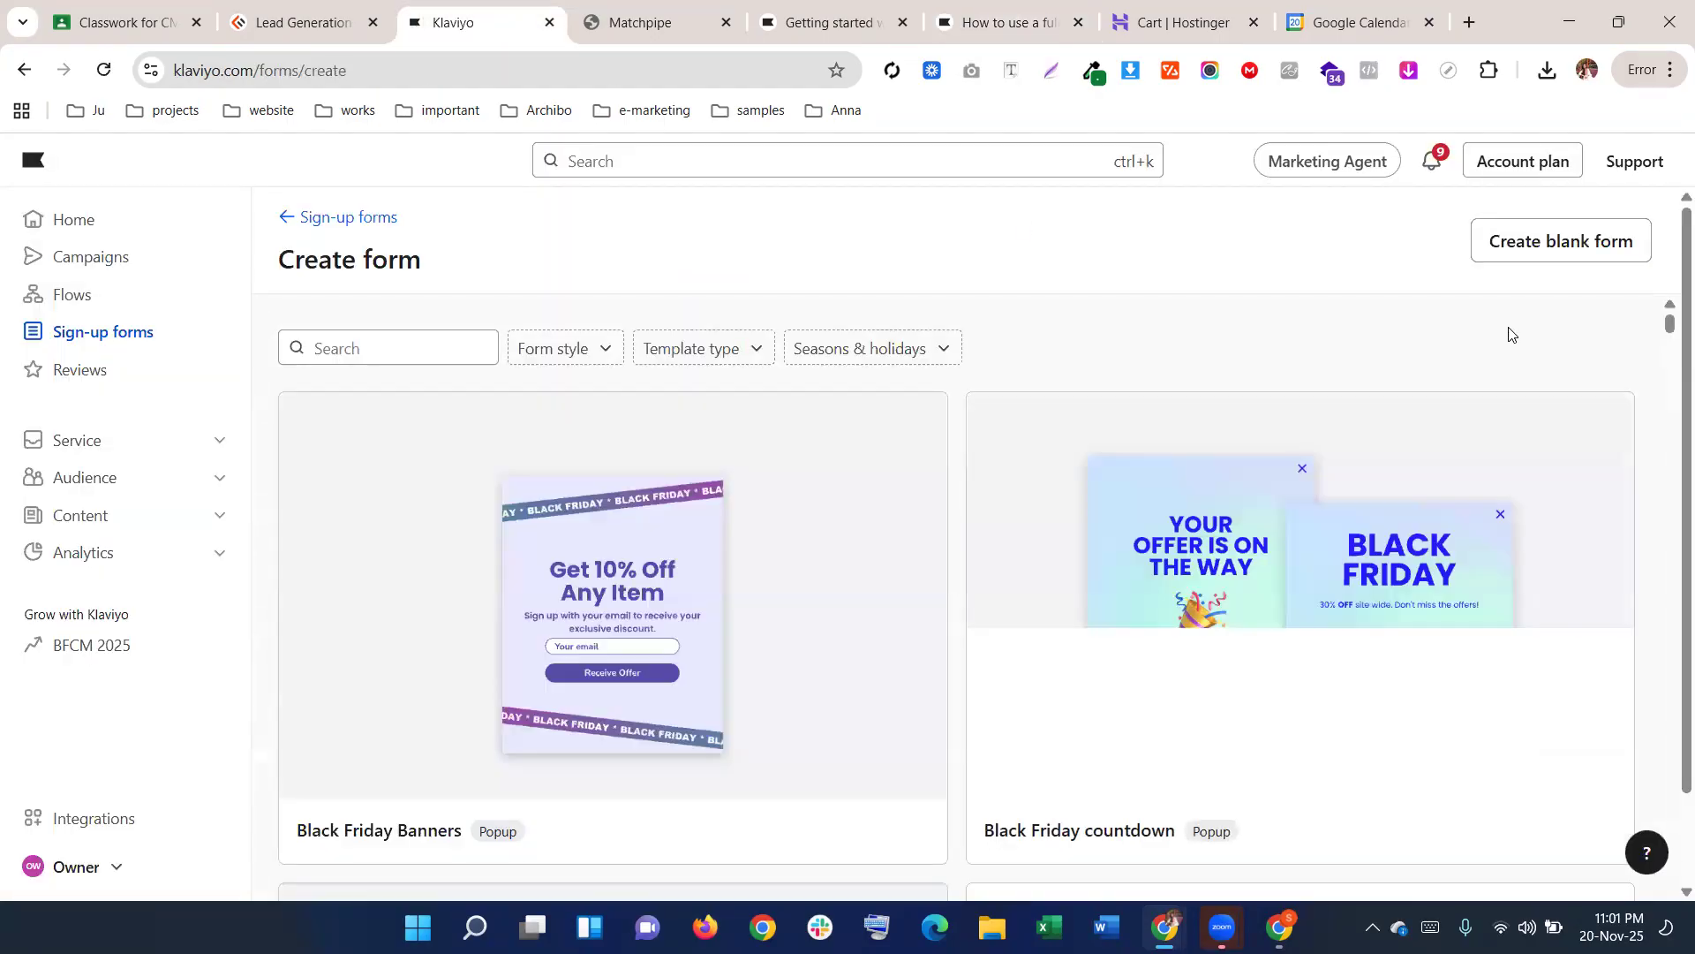
pyautogui.scroll(-20, 1366, 454)
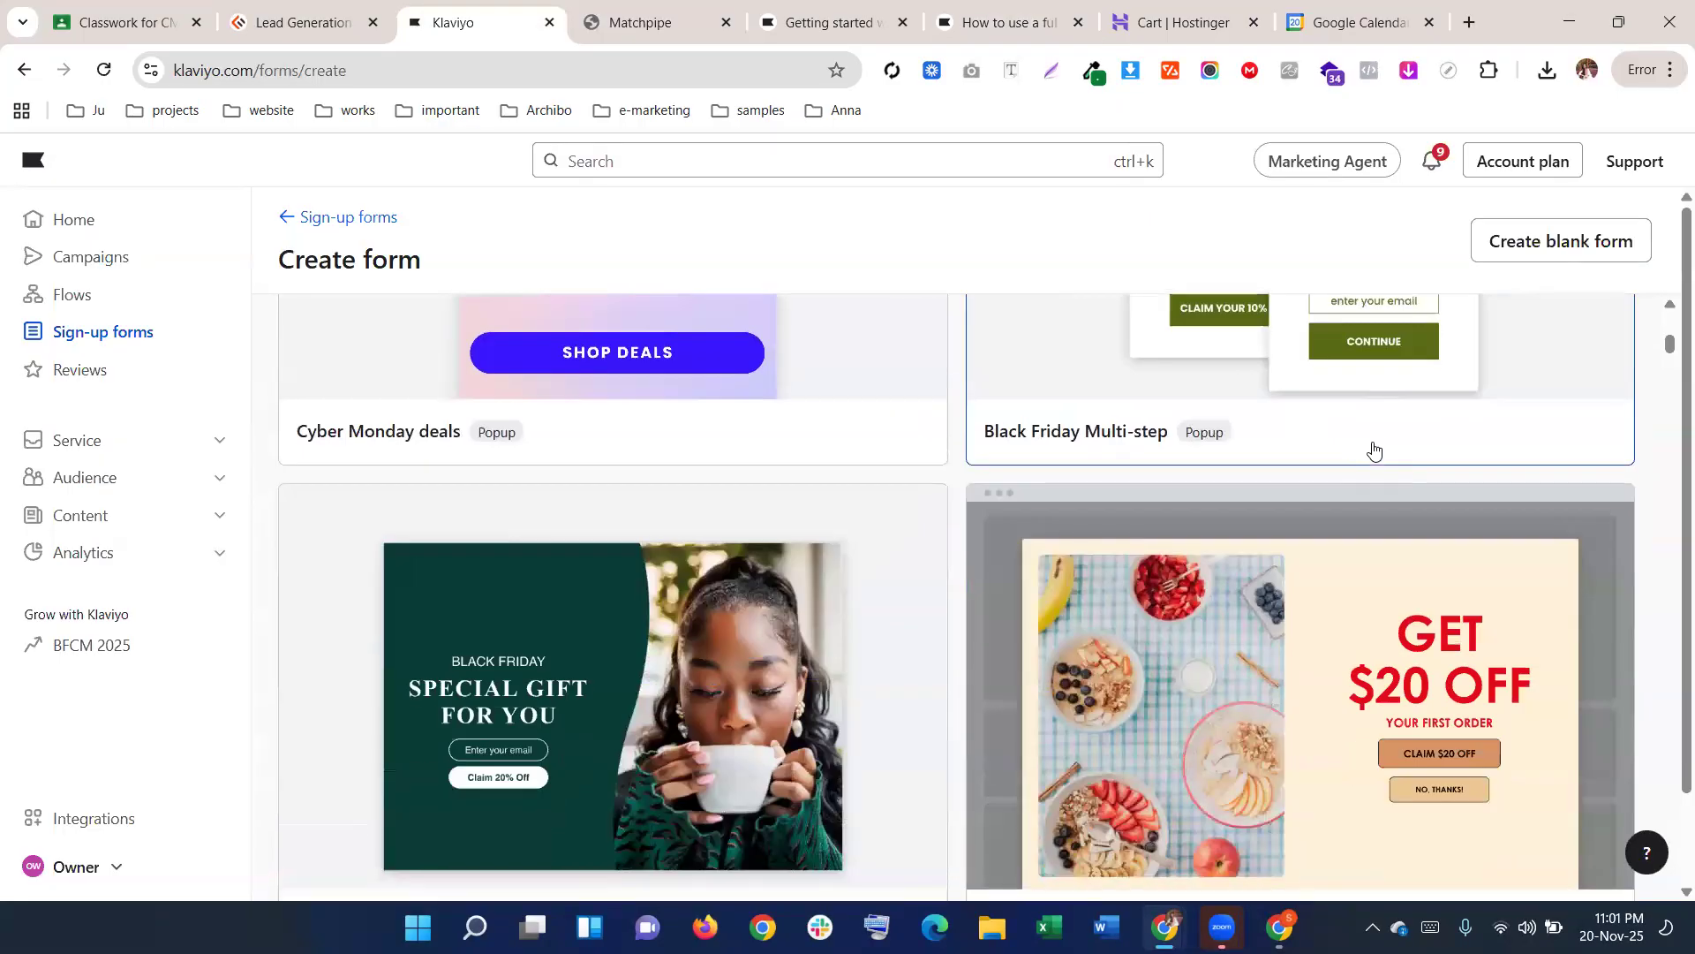
pyautogui.scroll(-6, 1375, 450)
pyautogui.scroll(2, 415, 457)
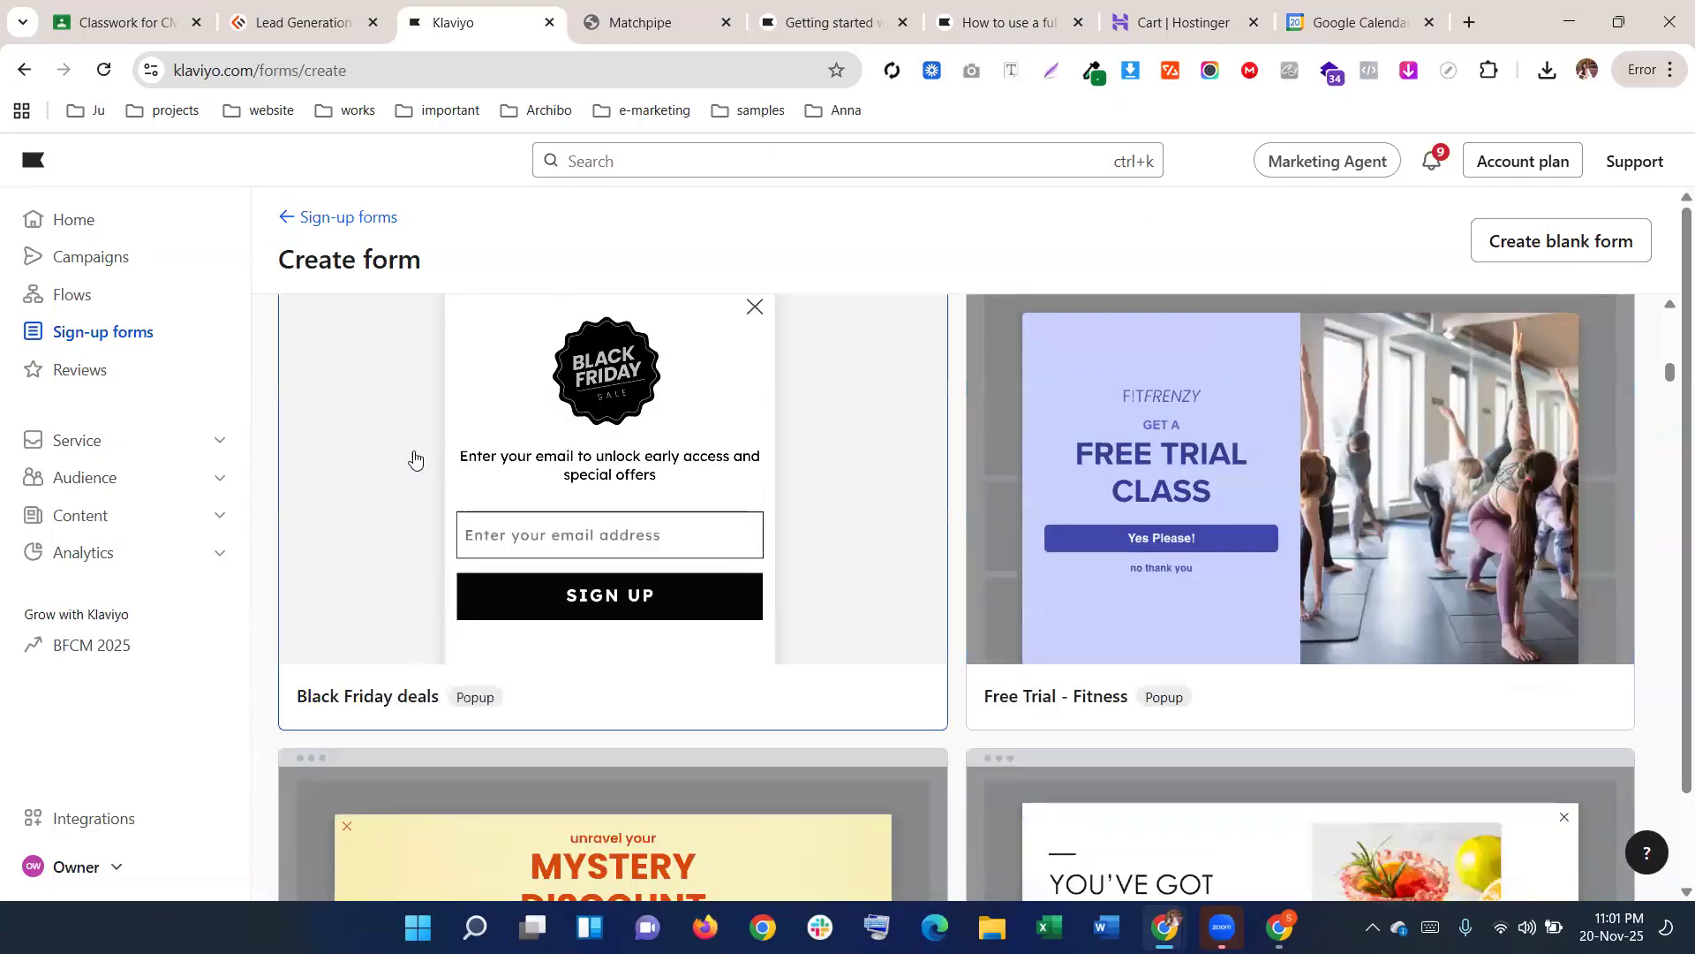
pyautogui.scroll(-1, 518, 522)
pyautogui.scroll(-14, 521, 521)
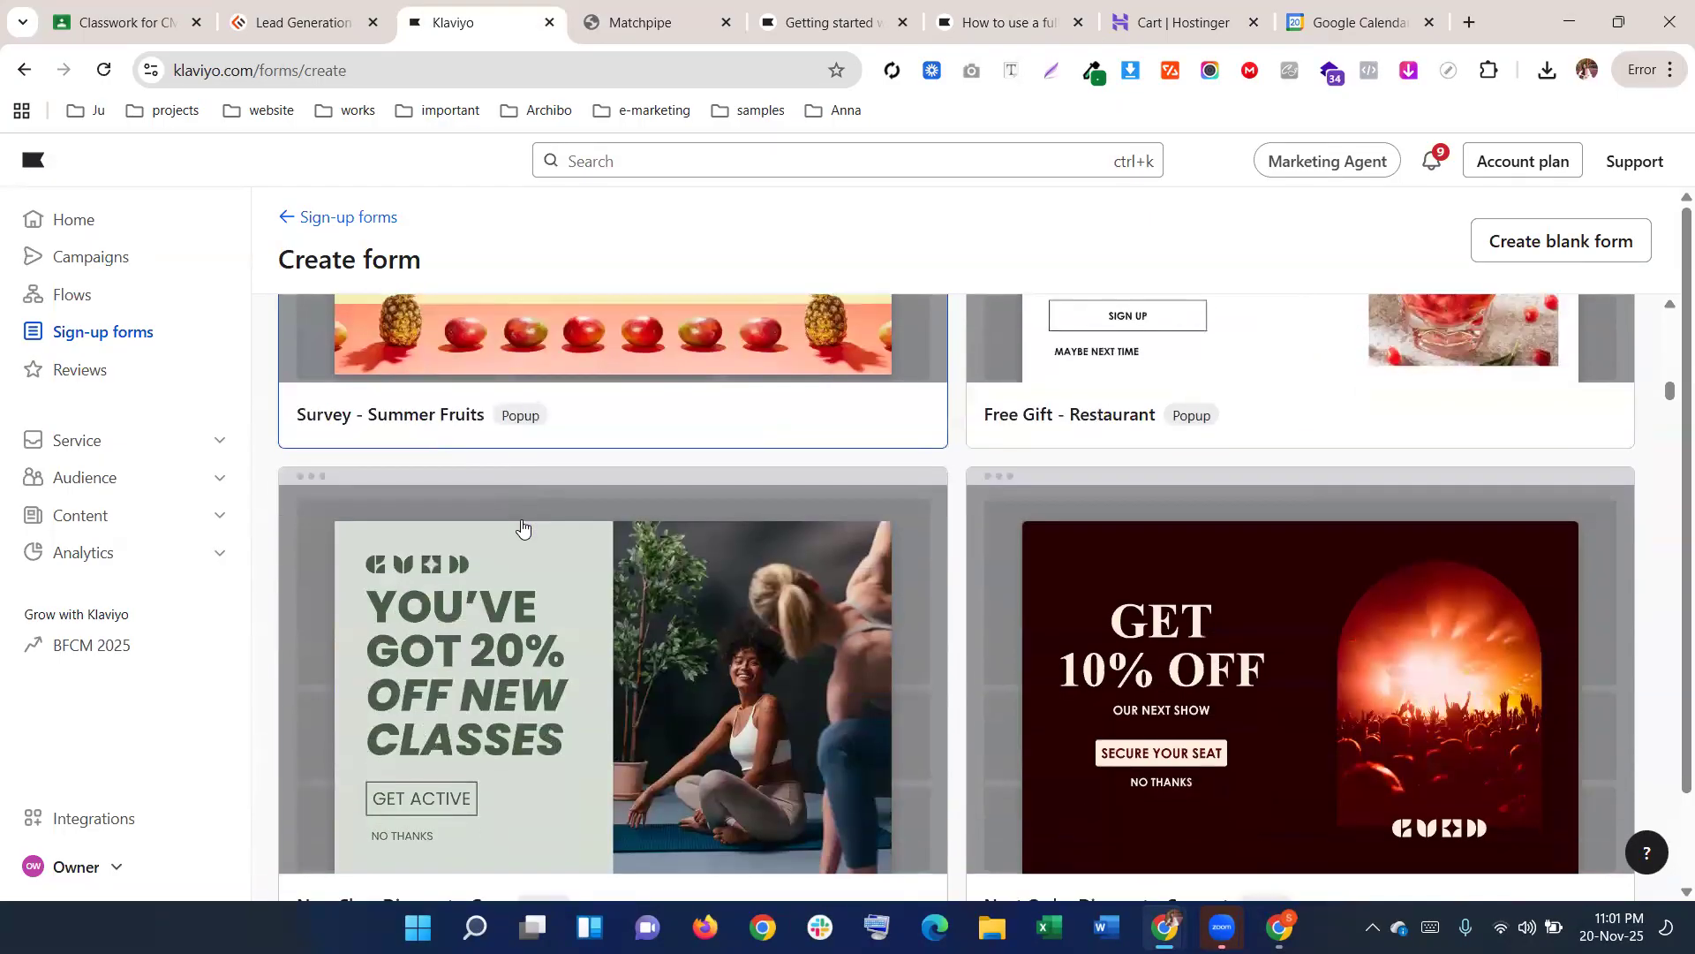
pyautogui.scroll(-15, 526, 516)
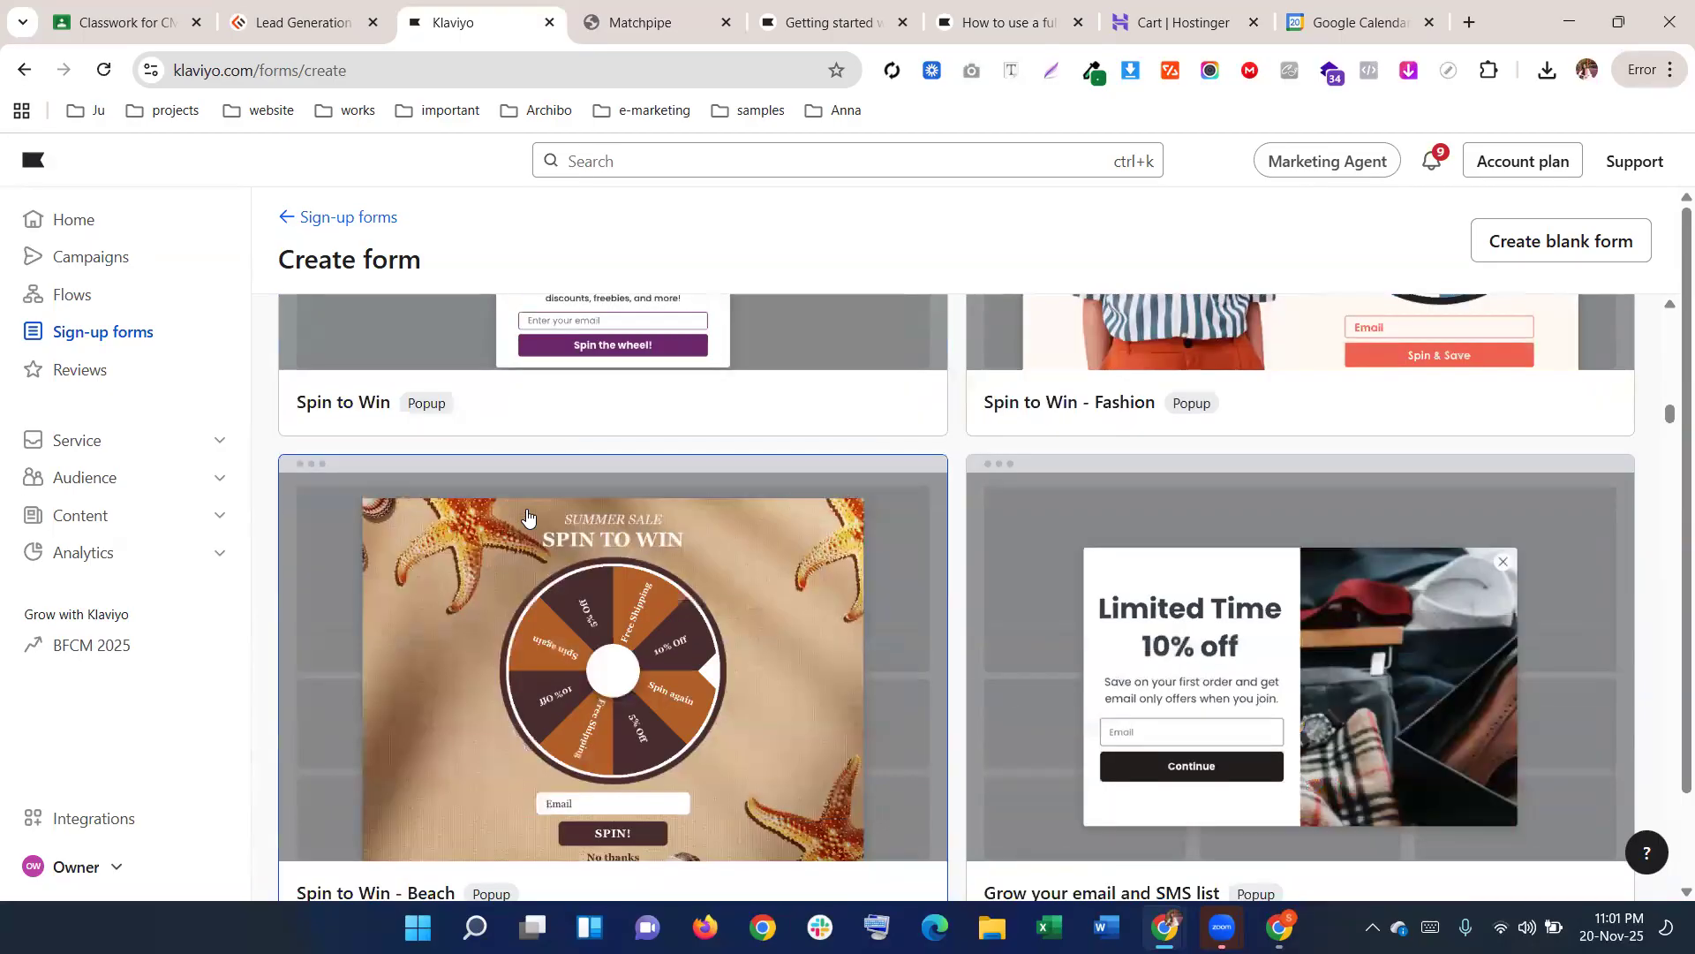
pyautogui.scroll(-1, 525, 518)
pyautogui.scroll(1, 523, 517)
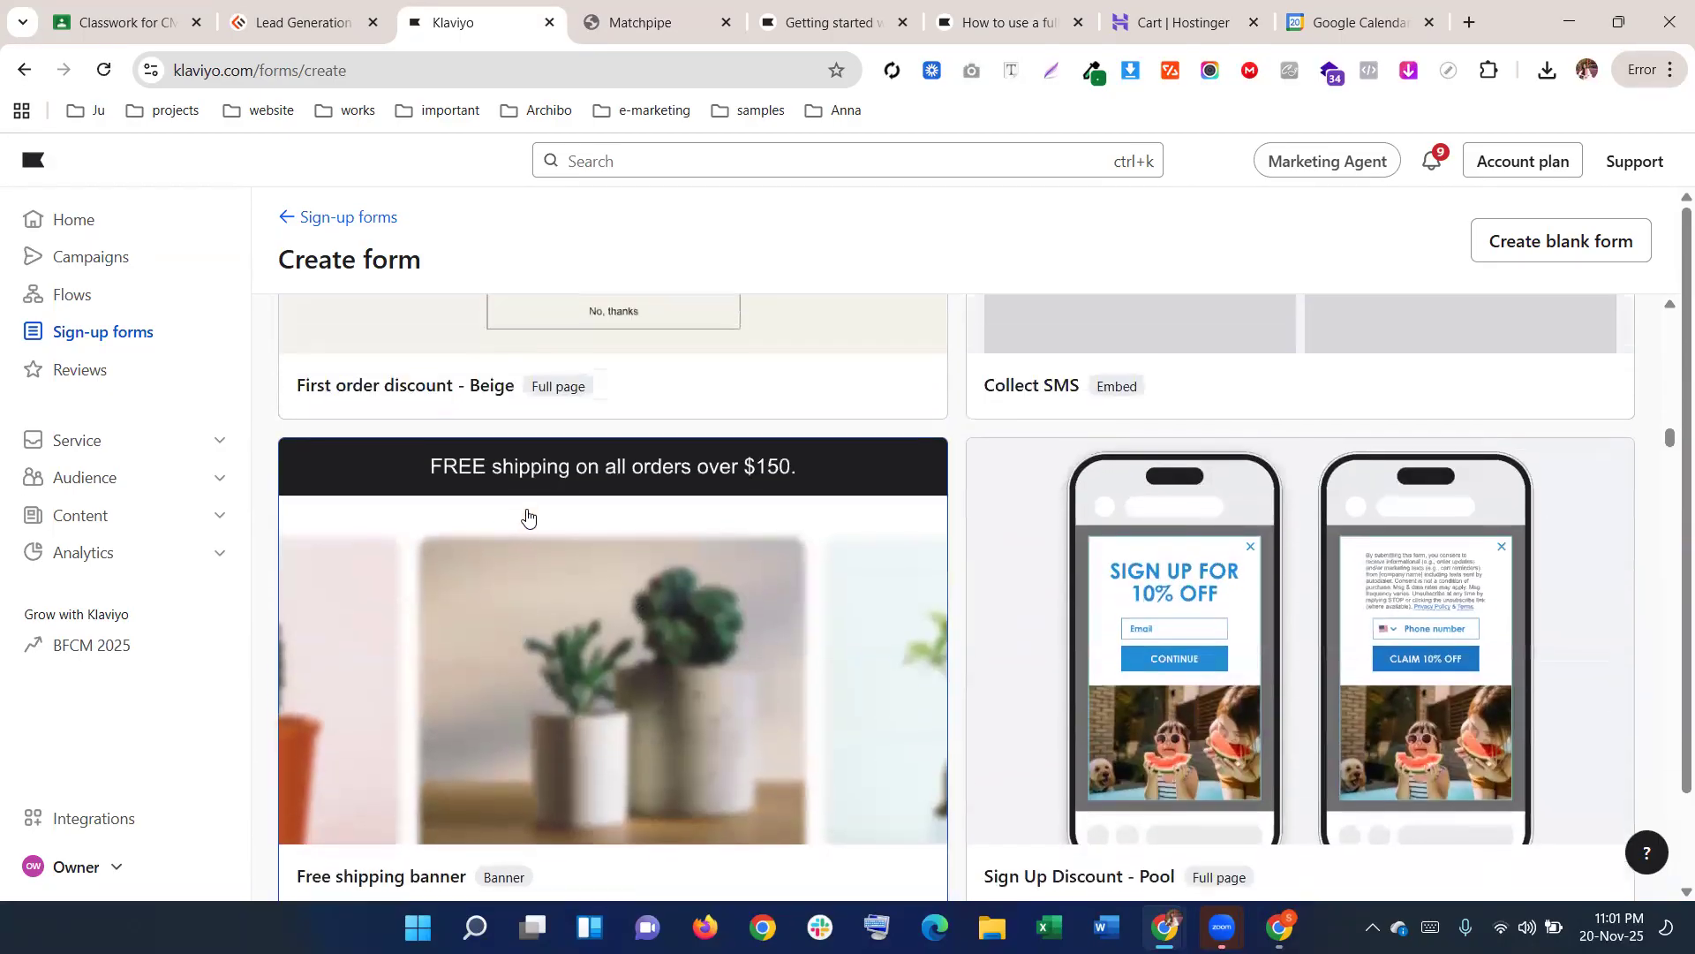
pyautogui.scroll(2, 526, 515)
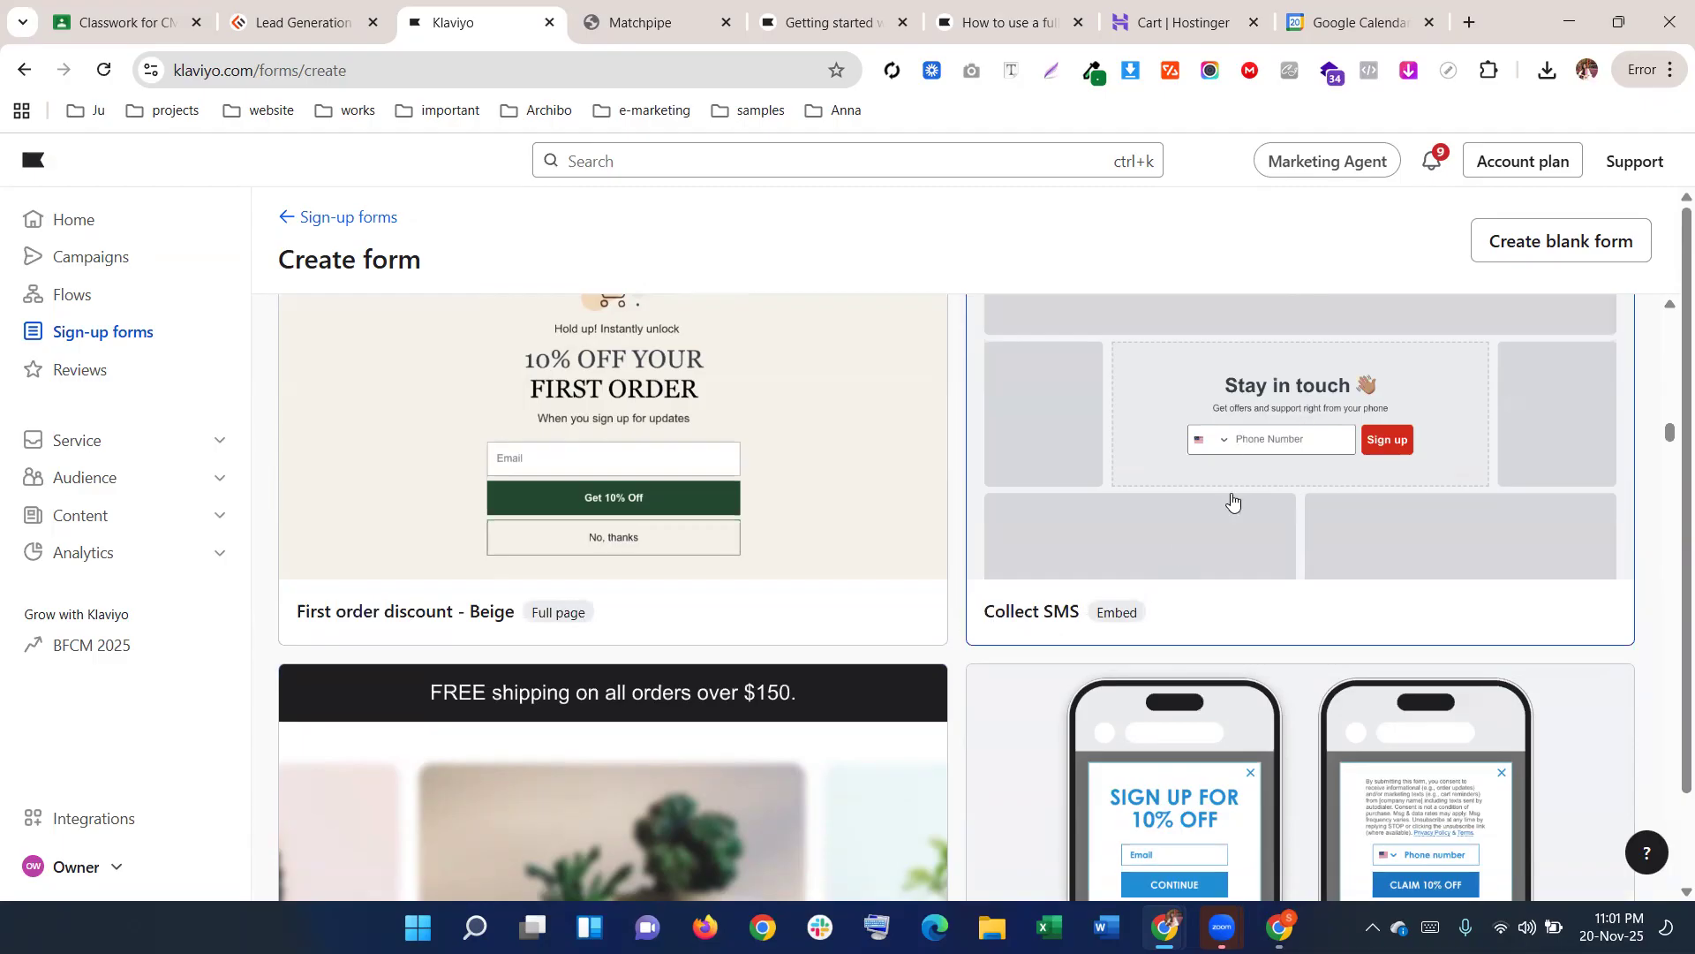
pyautogui.scroll(-8, 1232, 502)
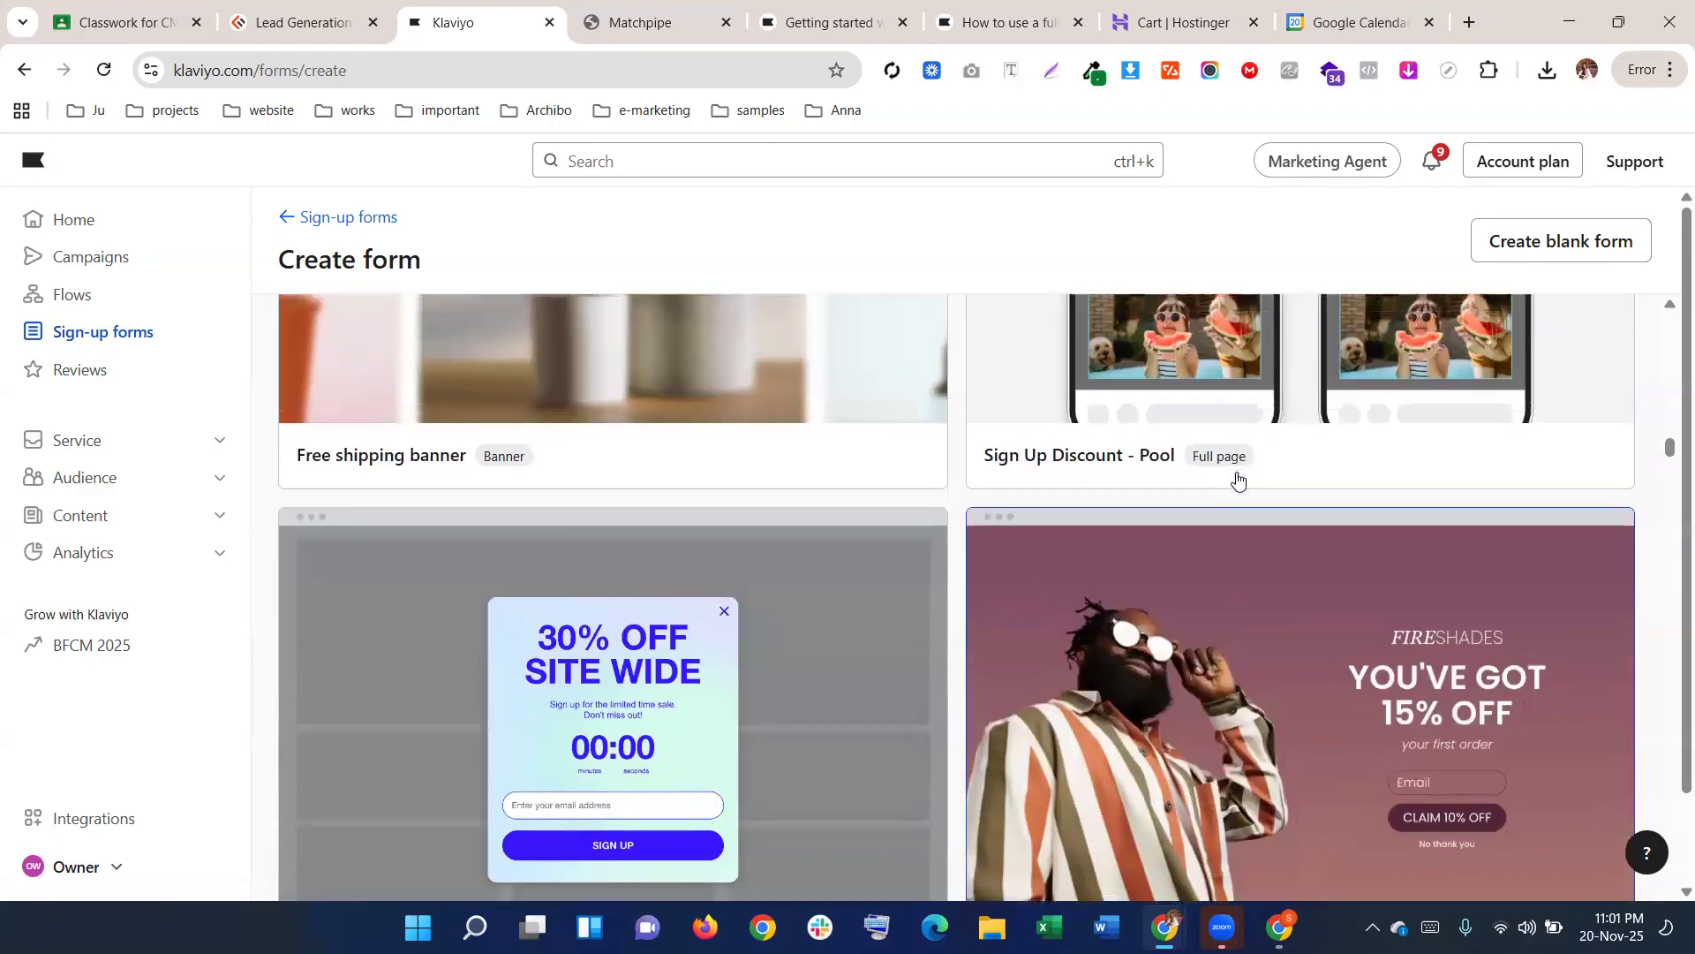
pyautogui.scroll(-4, 1238, 481)
pyautogui.scroll(7, 1237, 485)
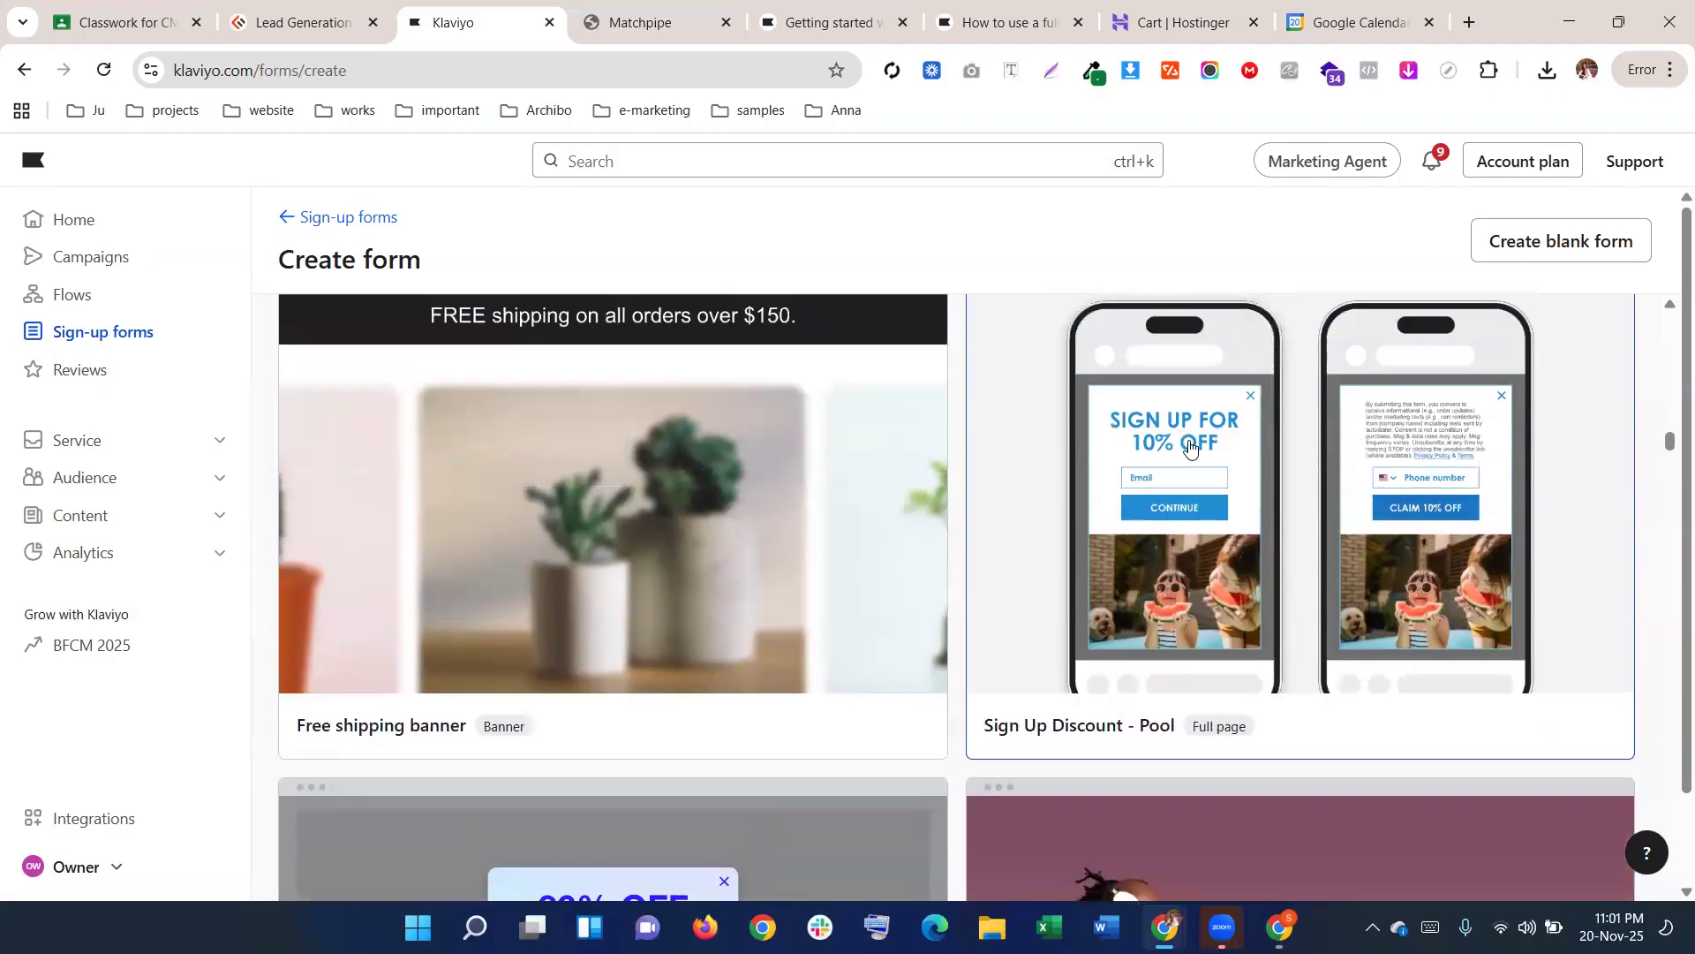
pyautogui.scroll(-9, 1236, 477)
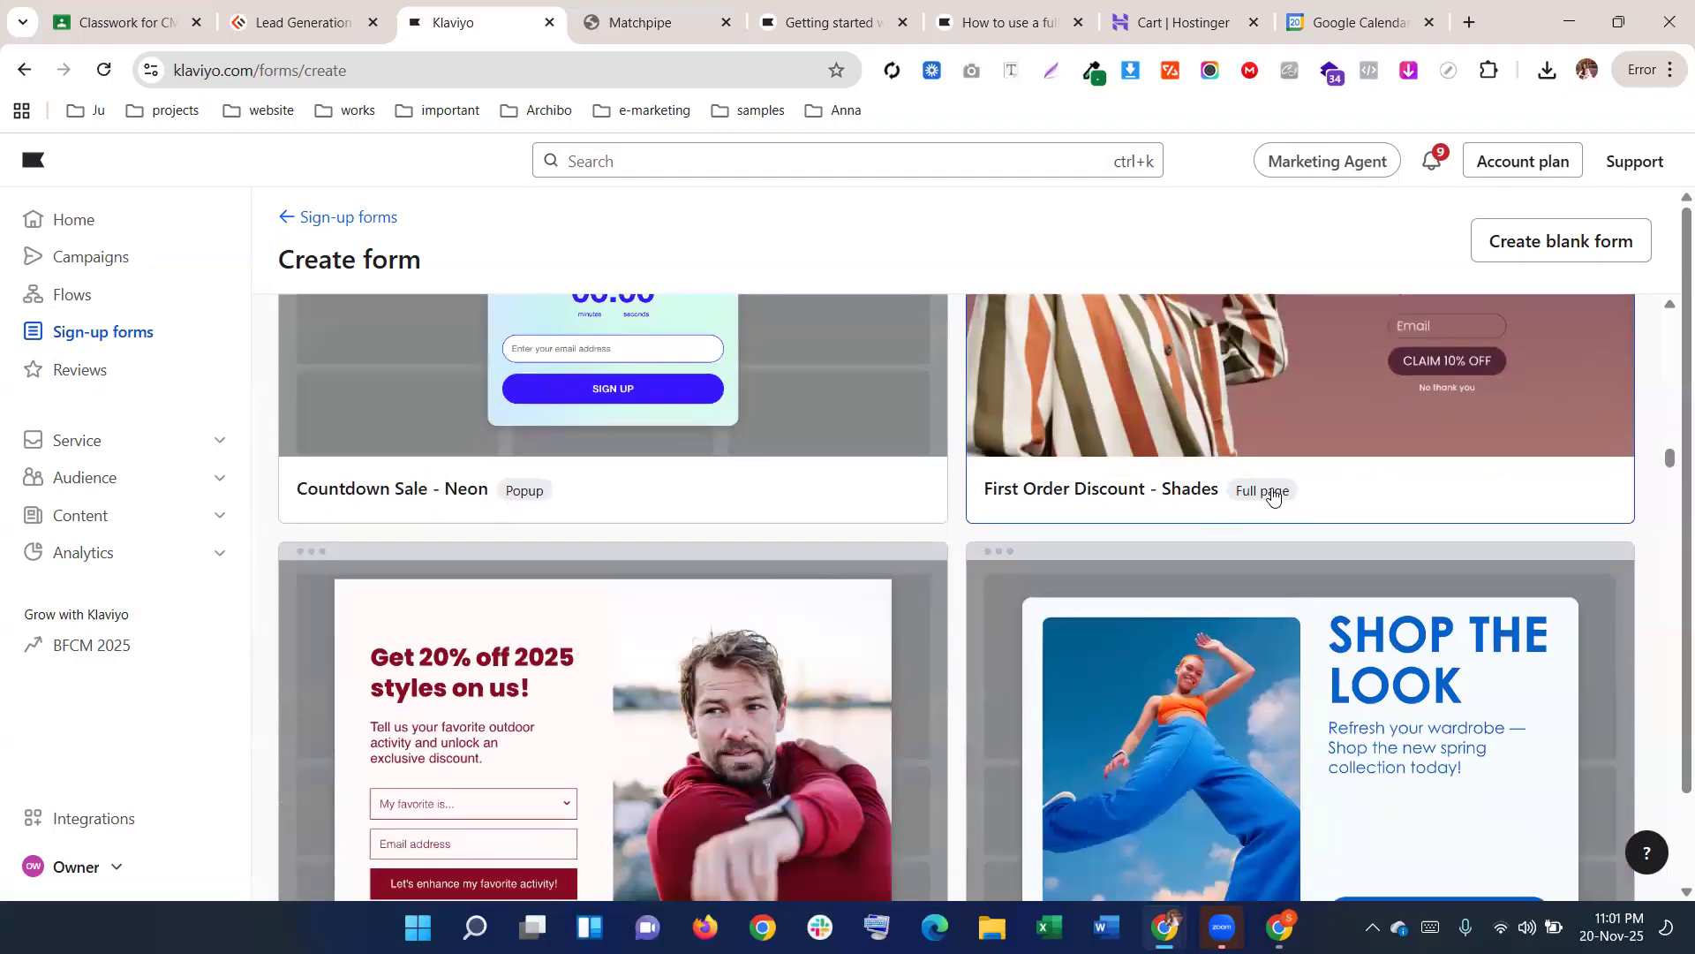
pyautogui.scroll(2, 1346, 470)
pyautogui.scroll(-7, 609, 442)
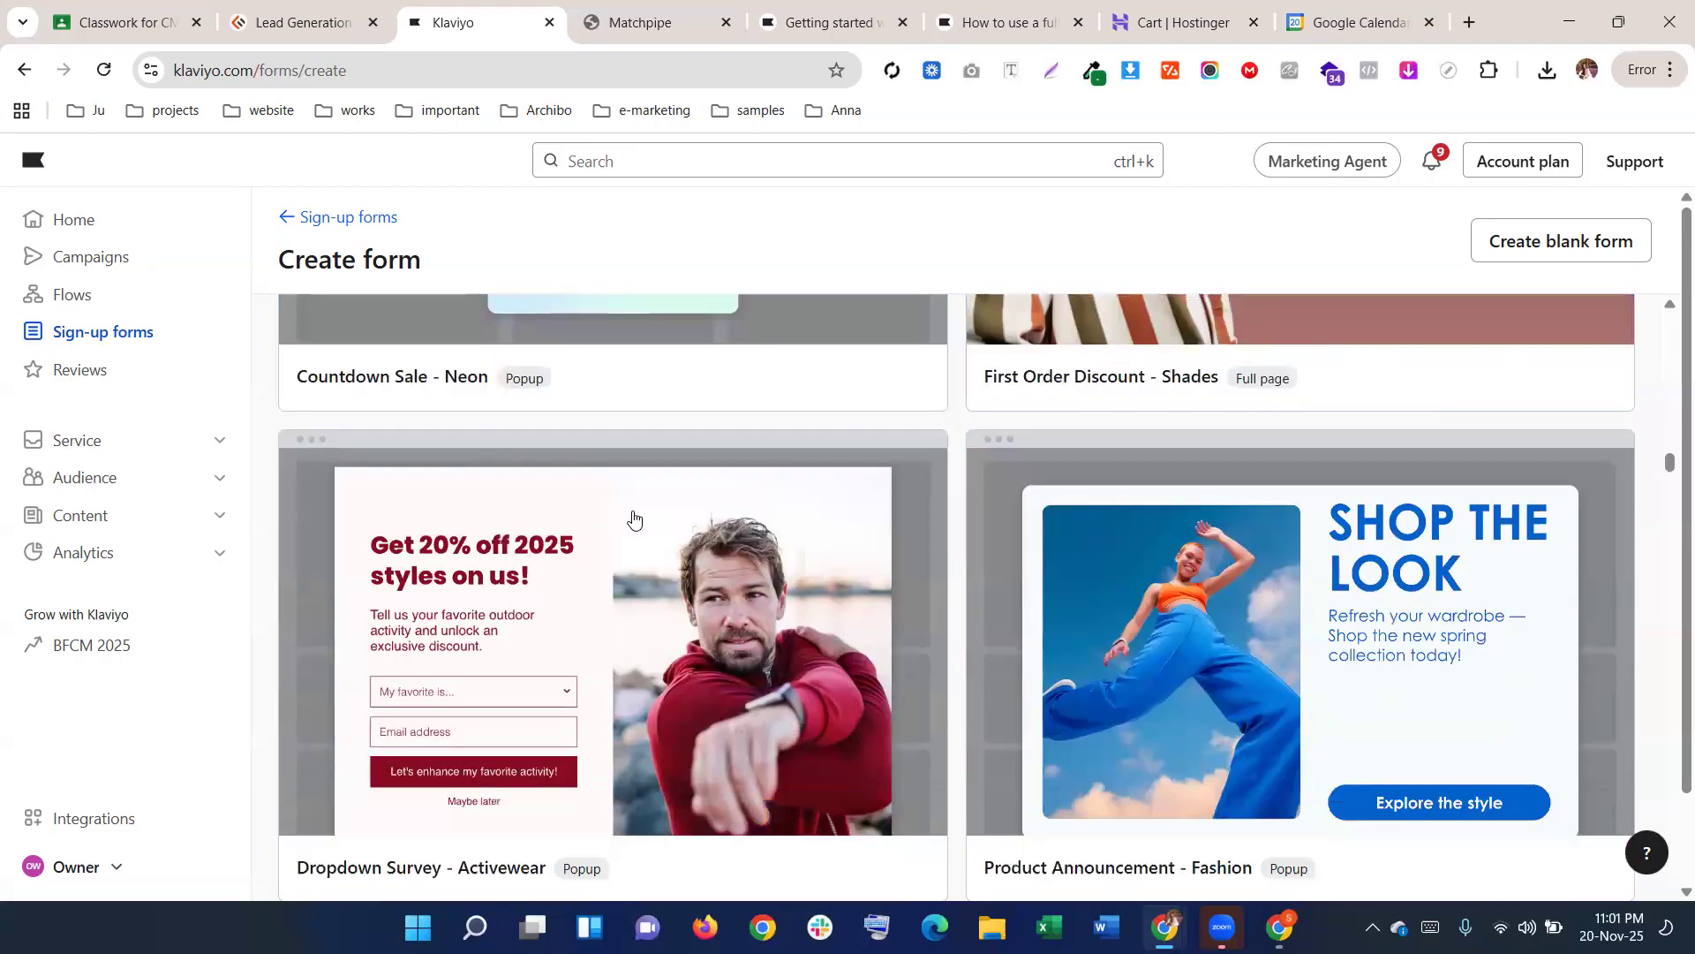
pyautogui.scroll(-7, 760, 503)
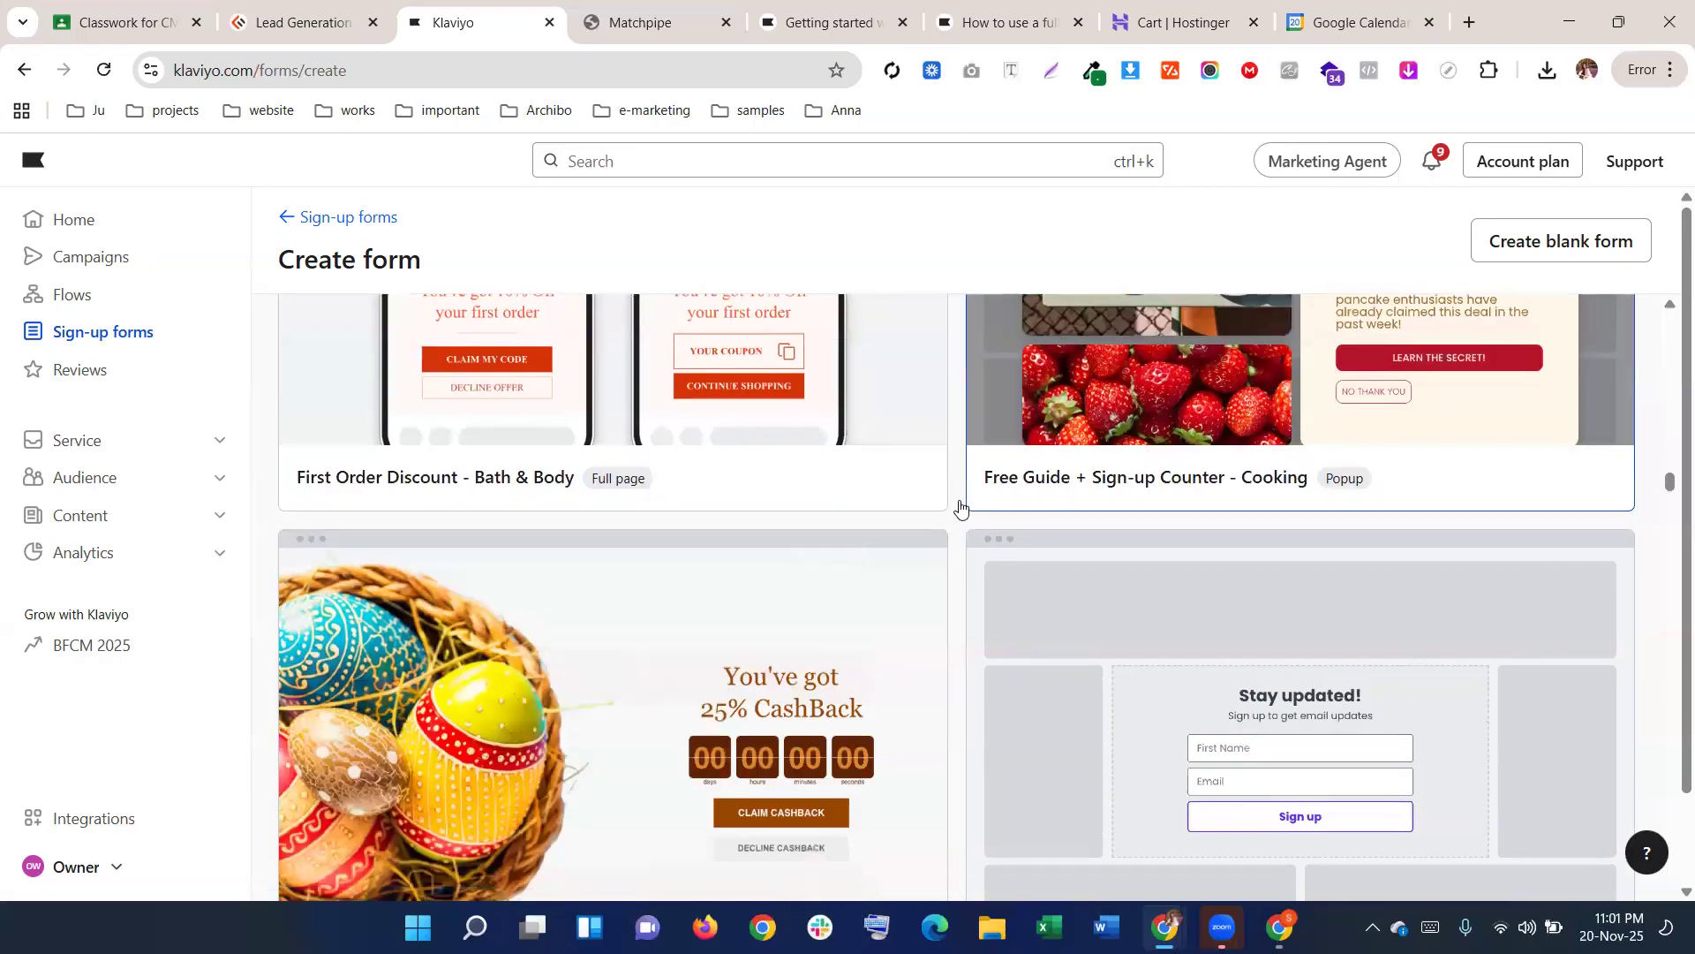
pyautogui.scroll(-3, 972, 530)
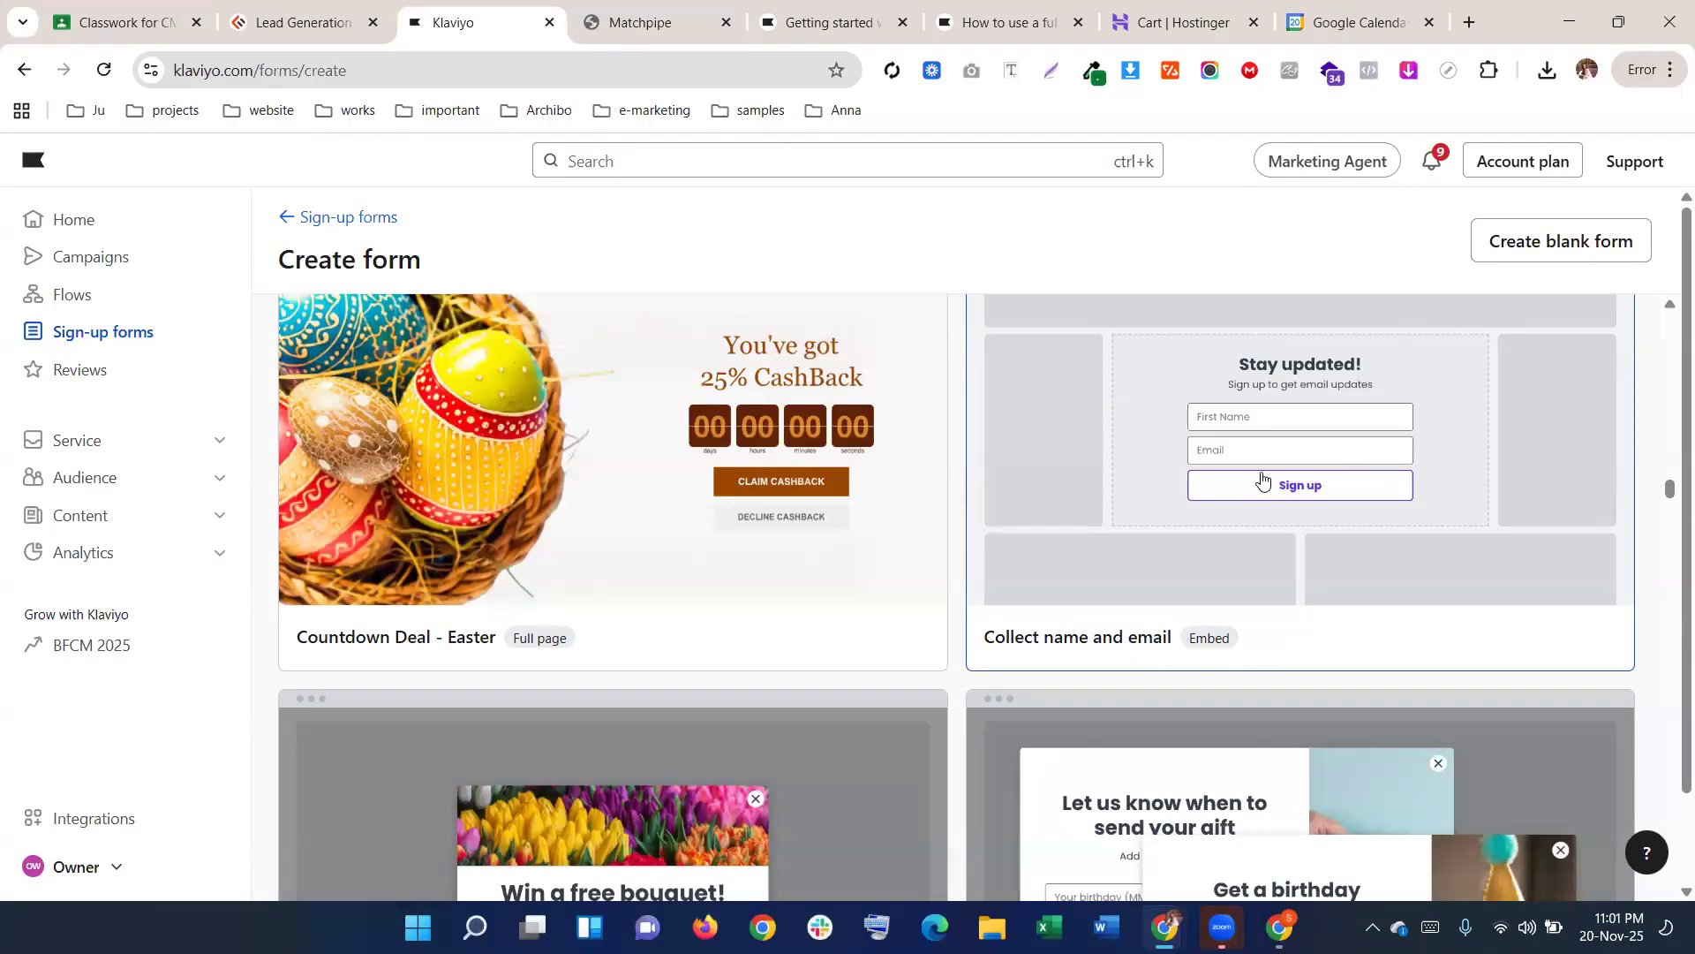
pyautogui.scroll(1, 1246, 468)
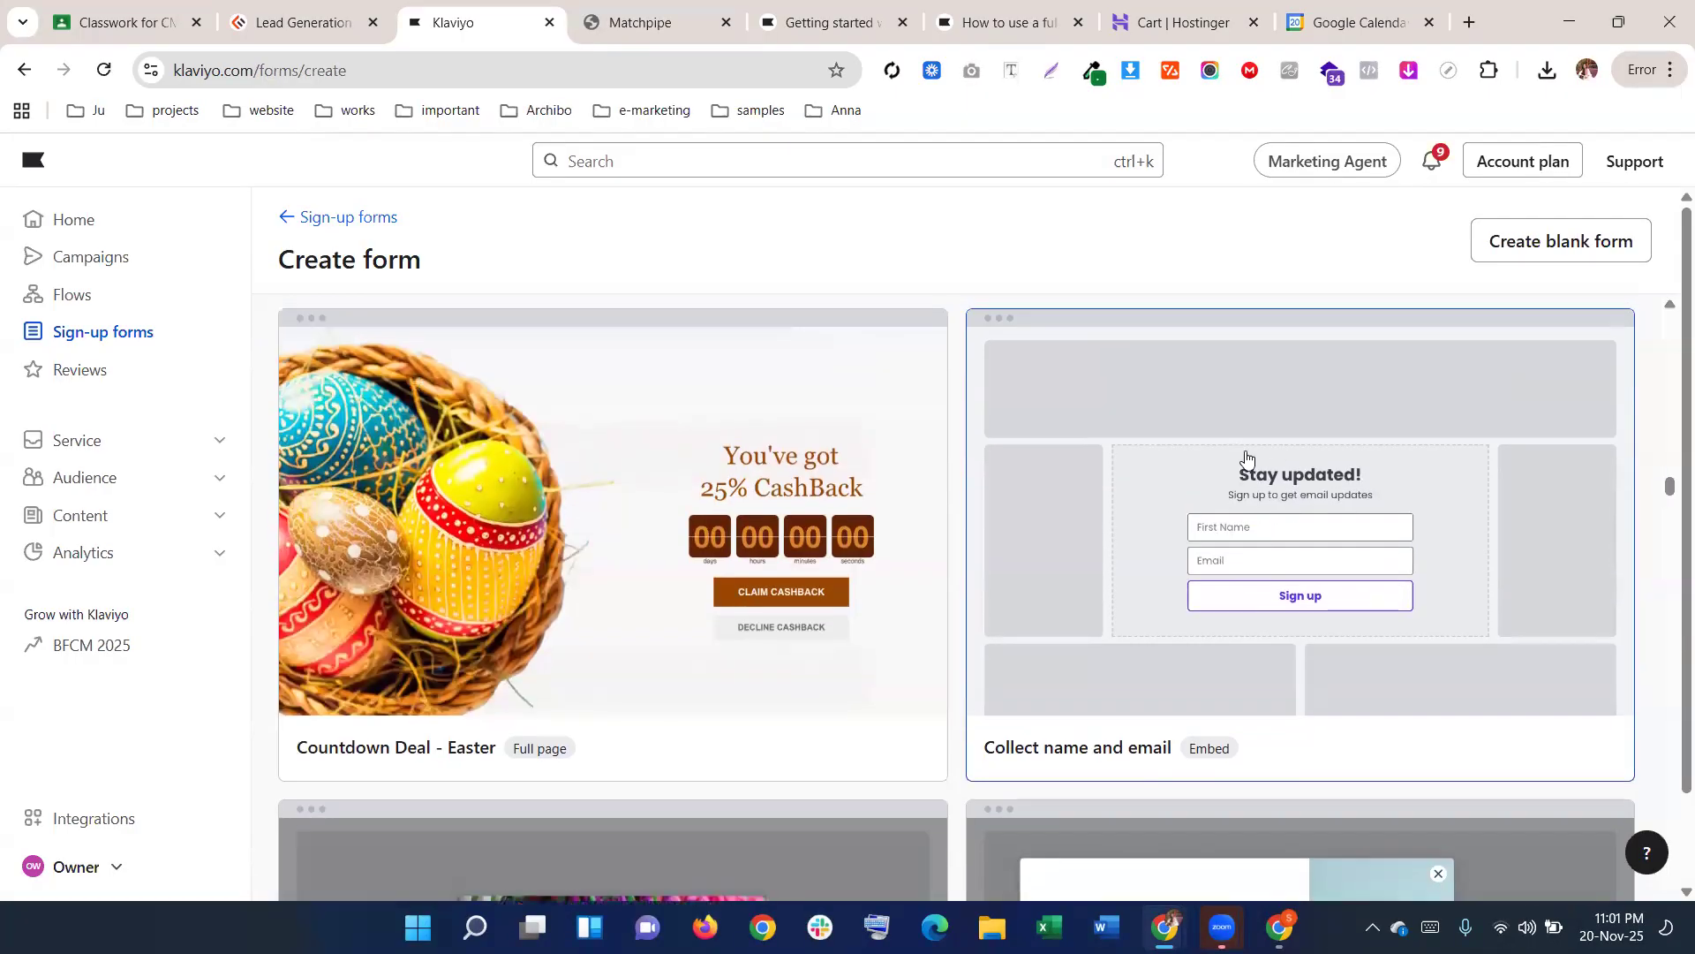
# Create a form named 'signup' from 'Collect name and email', adding subscribers to Newsletter
pyautogui.click(1249, 527)
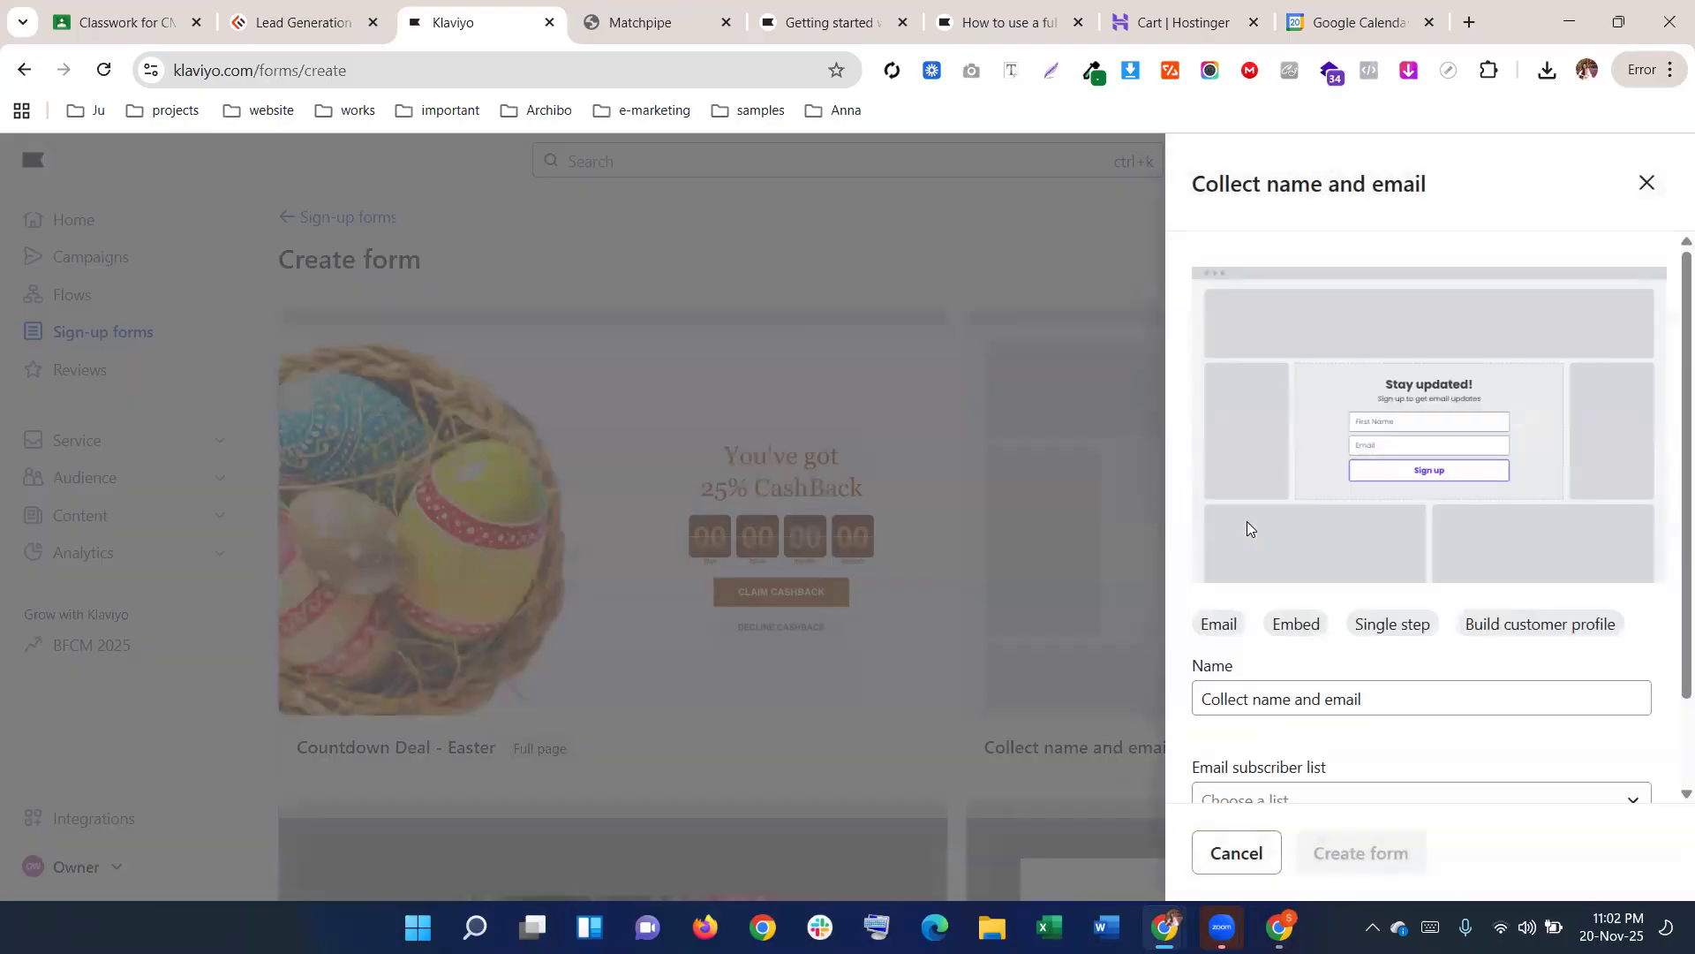
pyautogui.hotkey('ctrl', 'a')
pyautogui.write('signup')
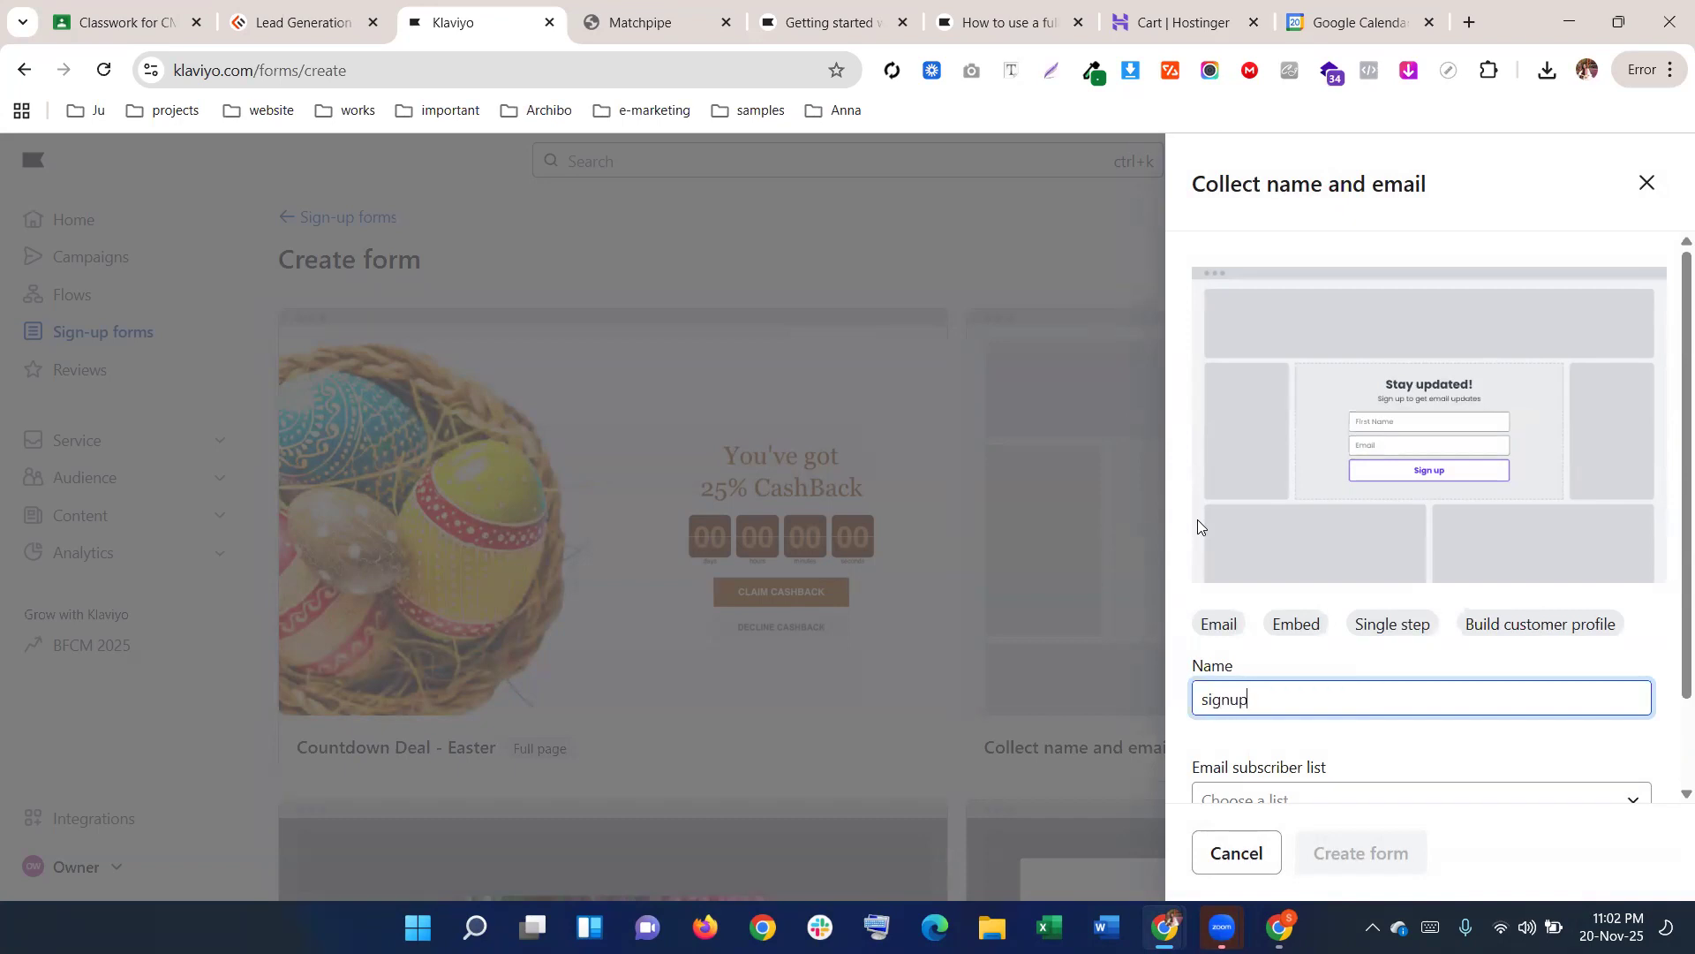
pyautogui.scroll(-2, 1354, 639)
pyautogui.click(1360, 693)
pyautogui.click(1360, 645)
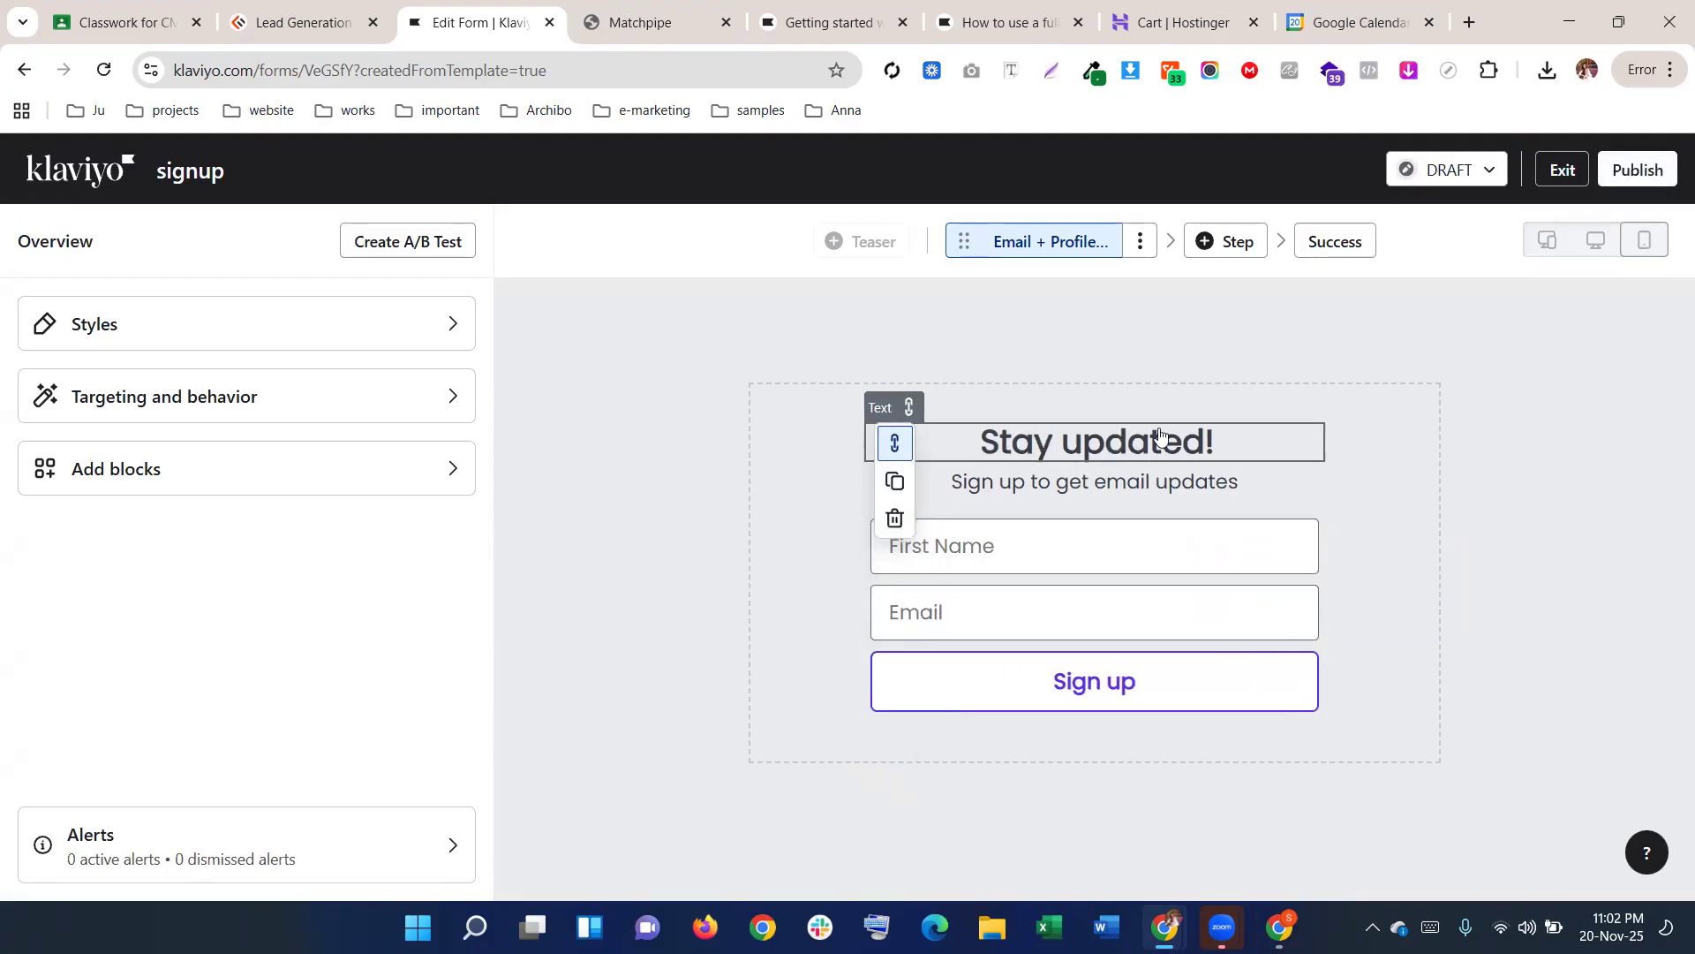
# Colour the Sign up button's text and border red
pyautogui.click(1122, 651)
pyautogui.scroll(-5, 170, 617)
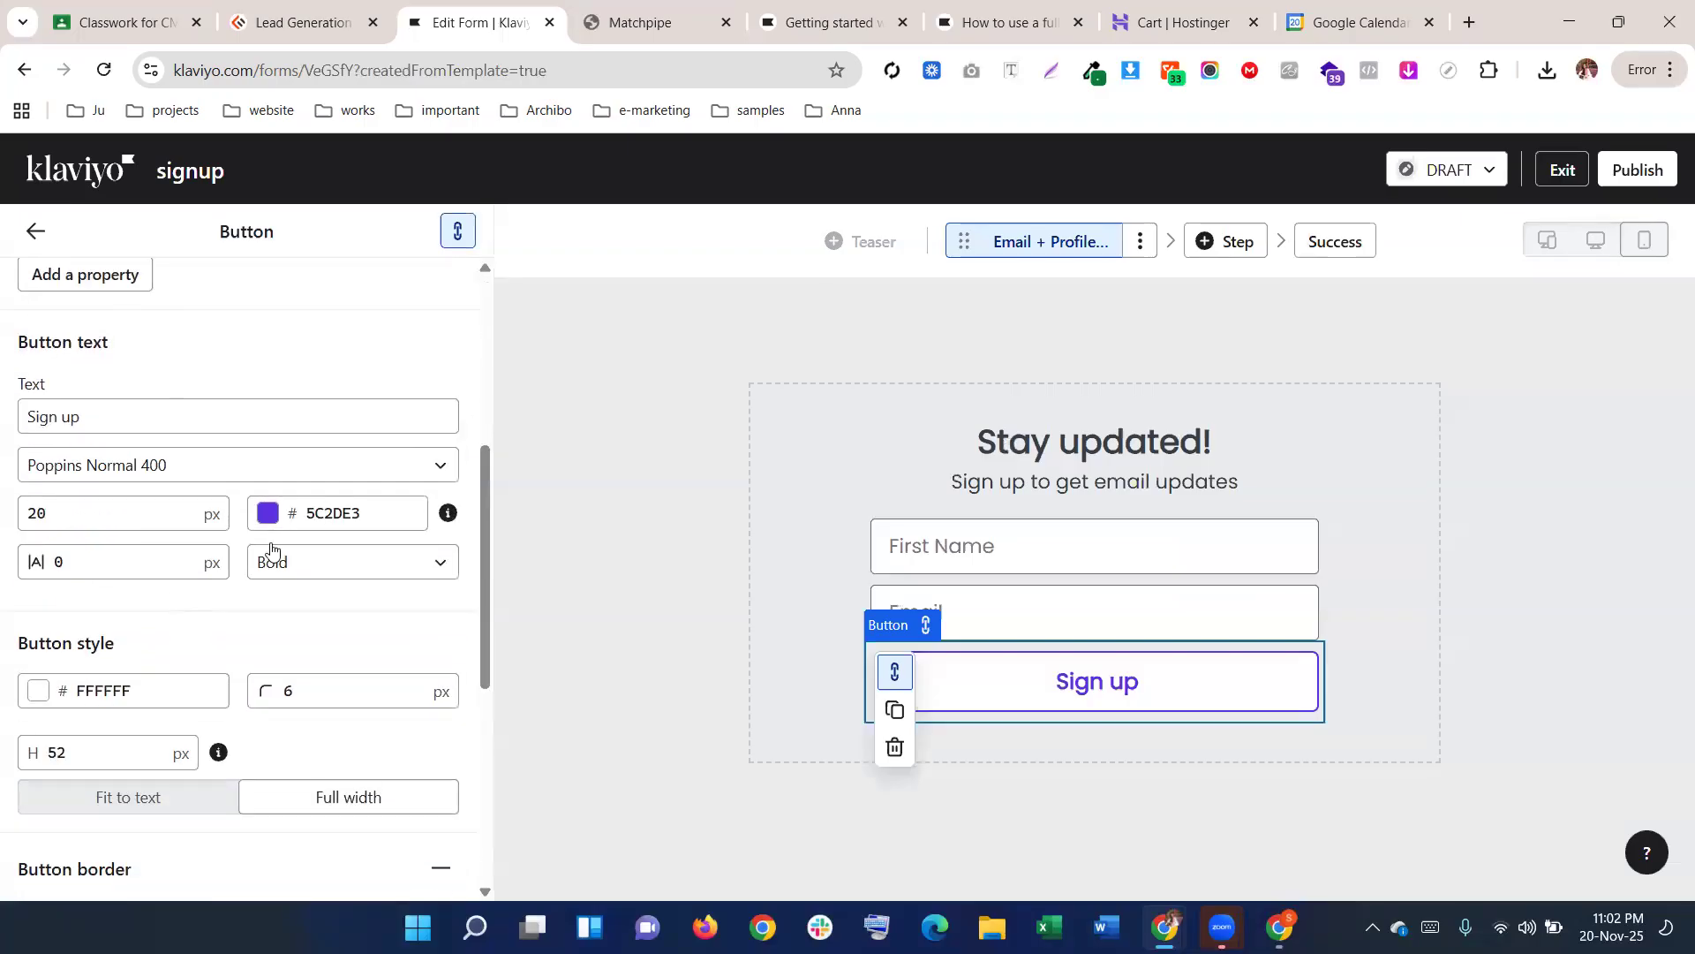
pyautogui.click(335, 514)
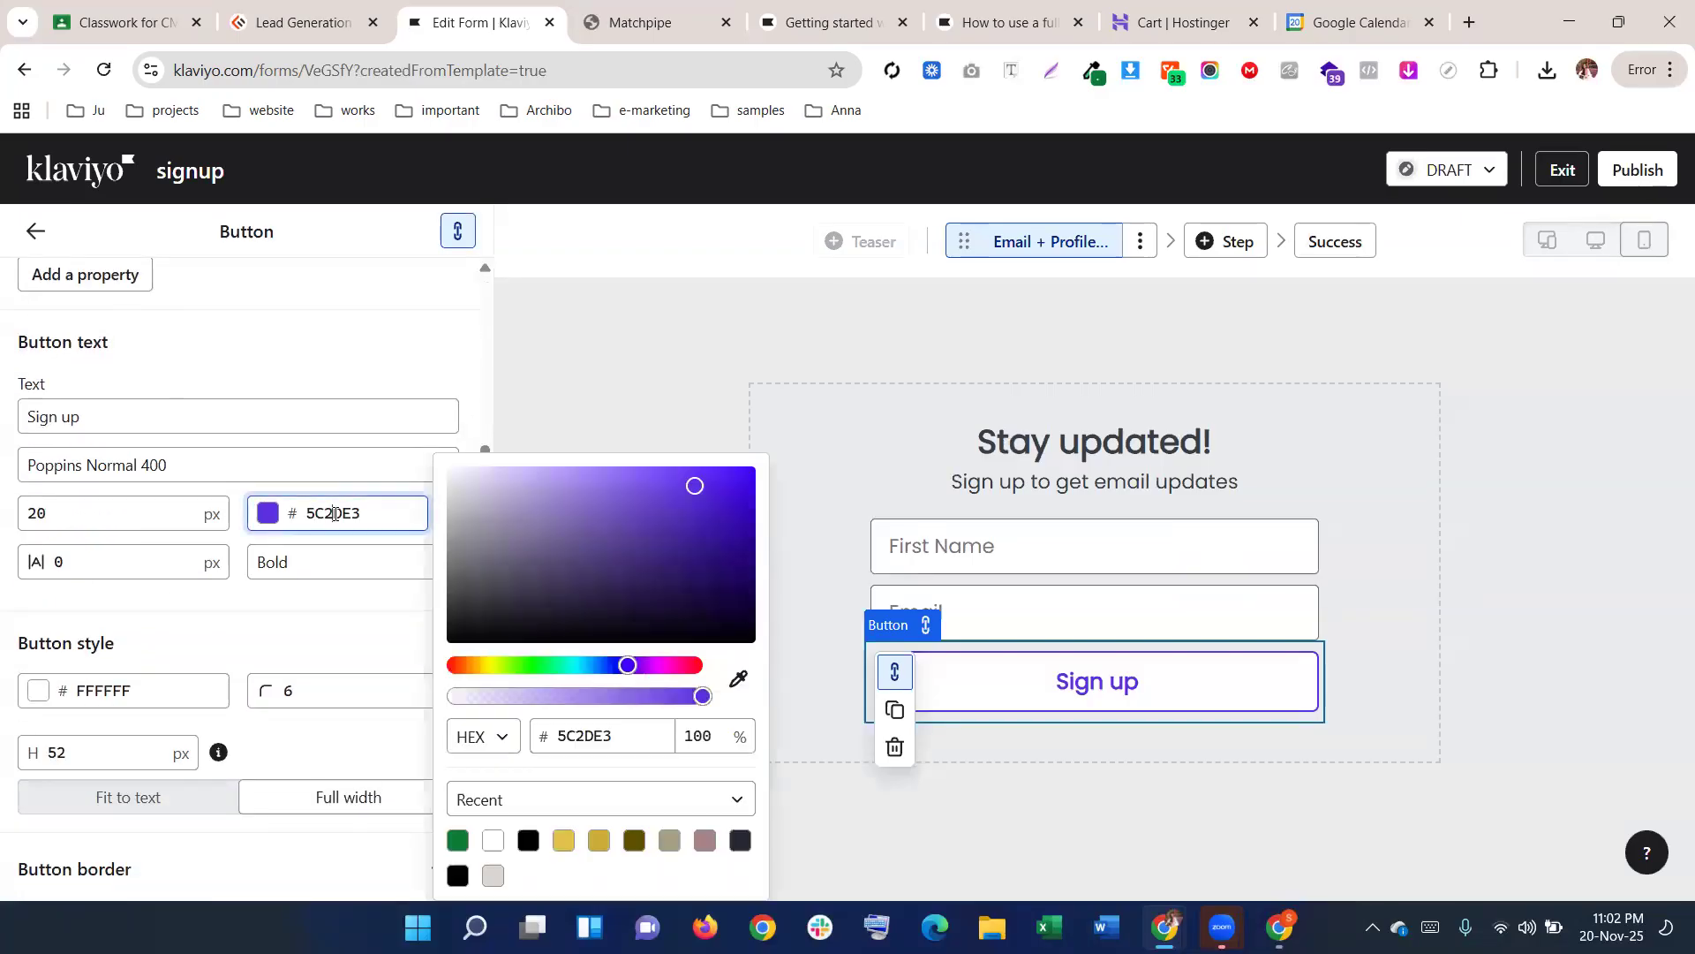
pyautogui.click(581, 646)
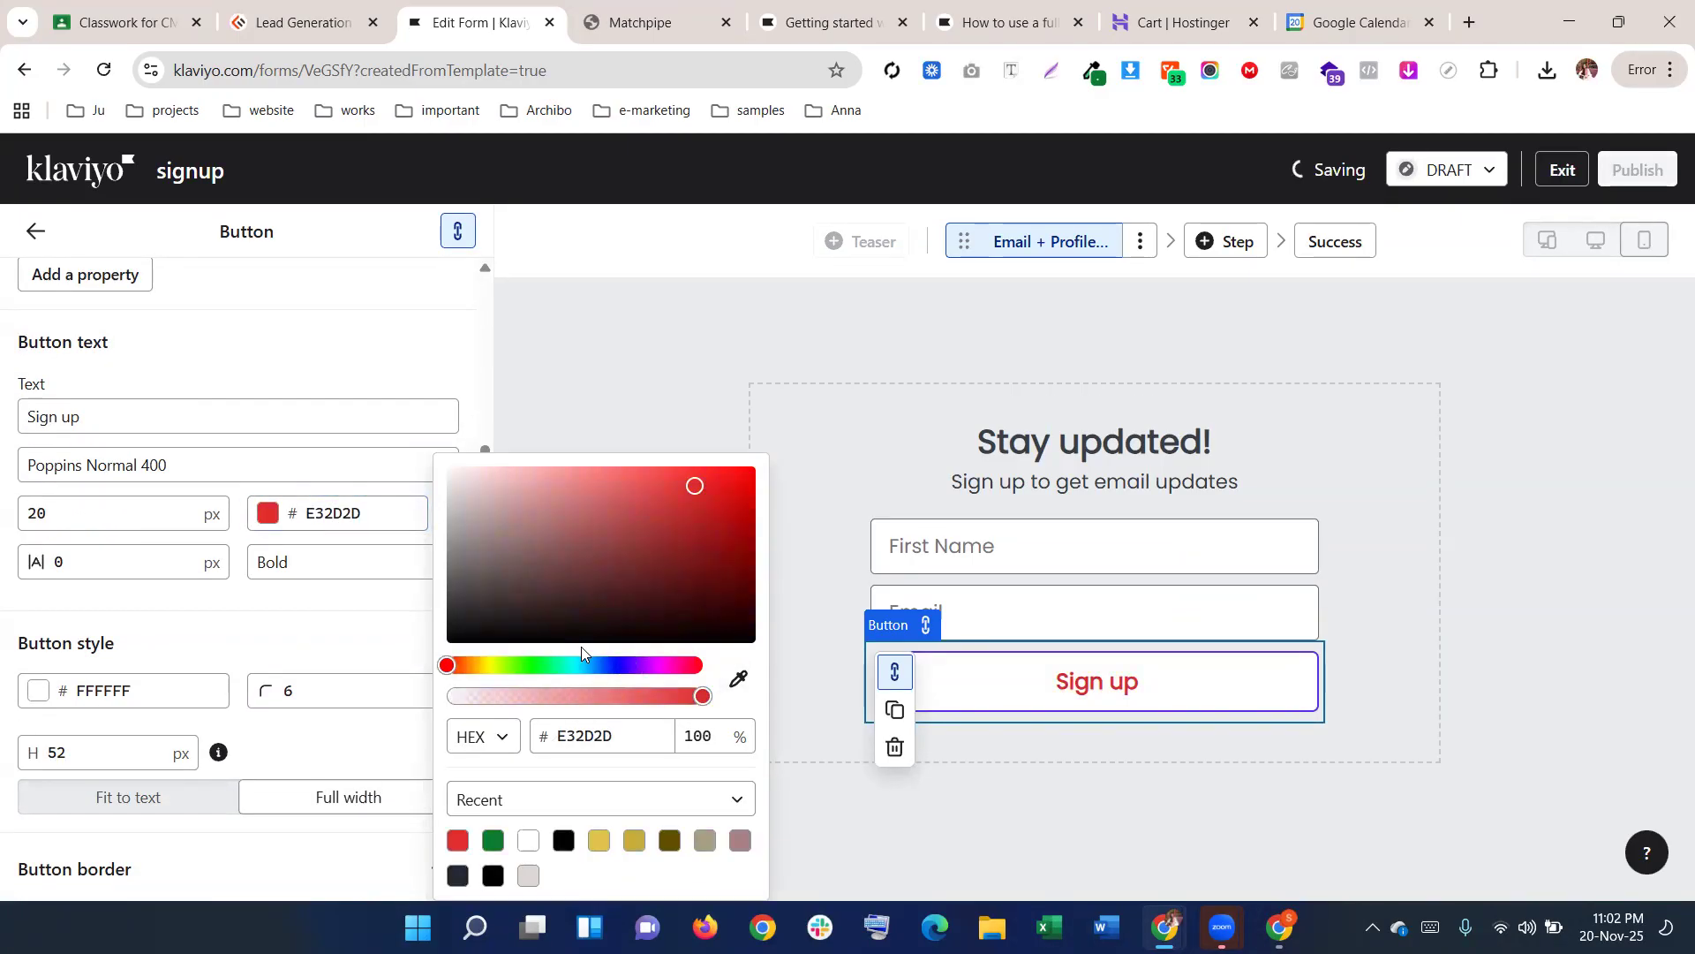
pyautogui.click(300, 627)
pyautogui.scroll(-5, 303, 657)
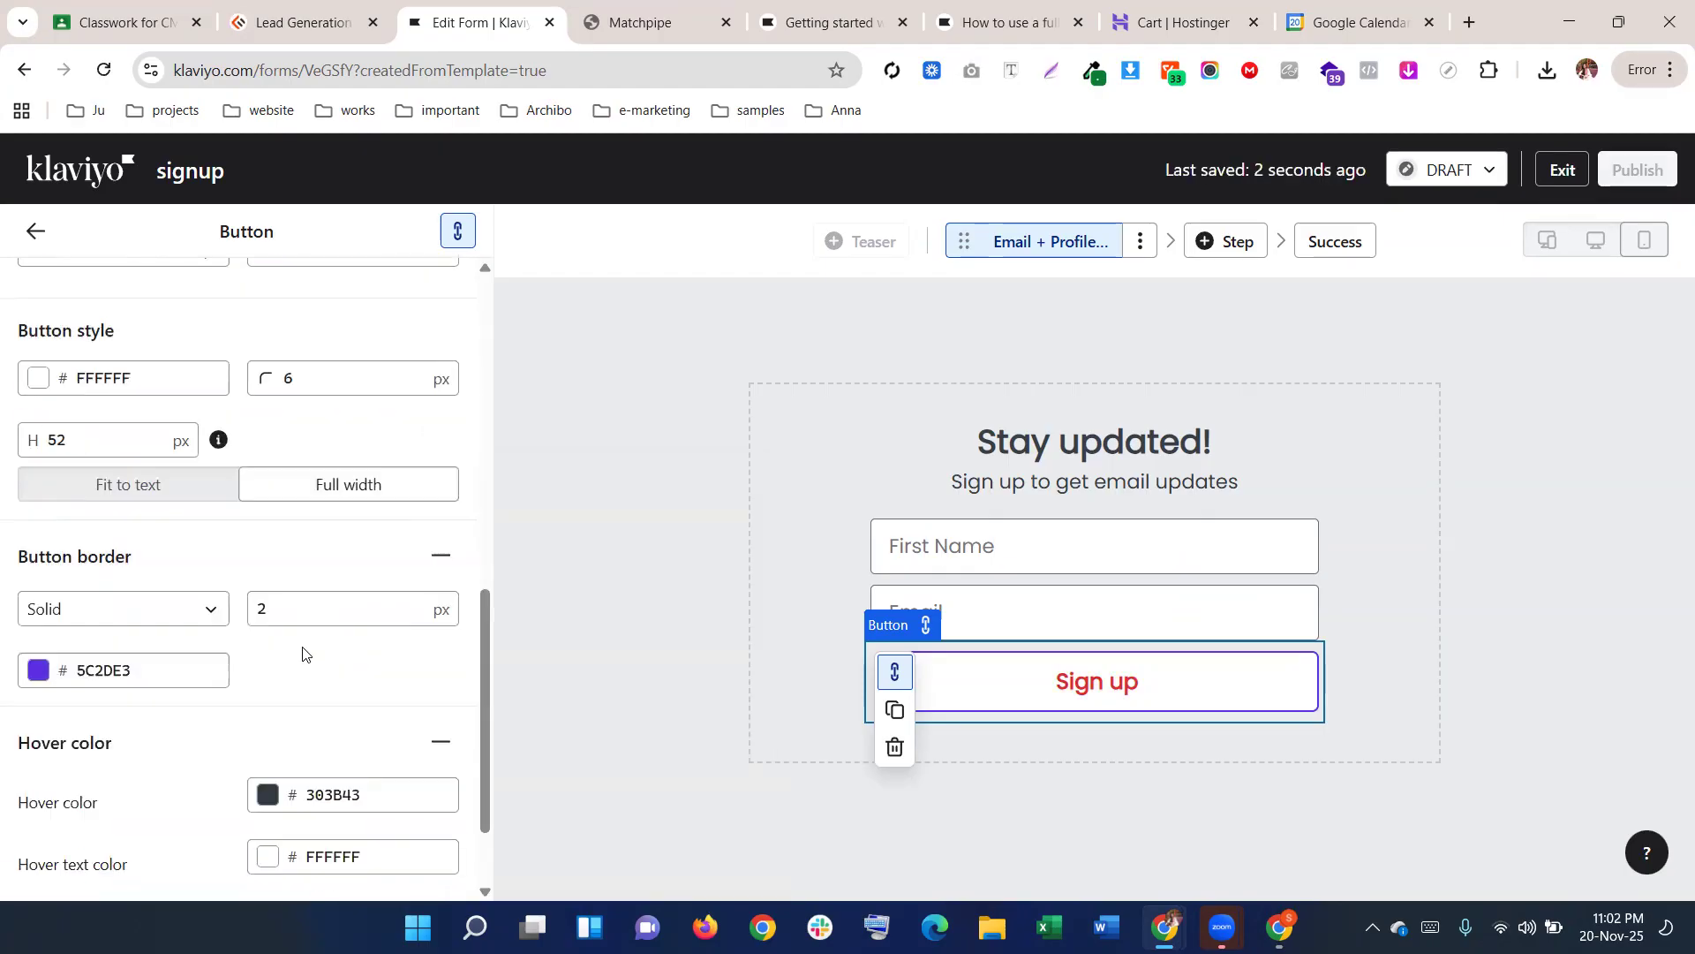
pyautogui.click(177, 541)
pyautogui.click(259, 522)
pyautogui.click(171, 590)
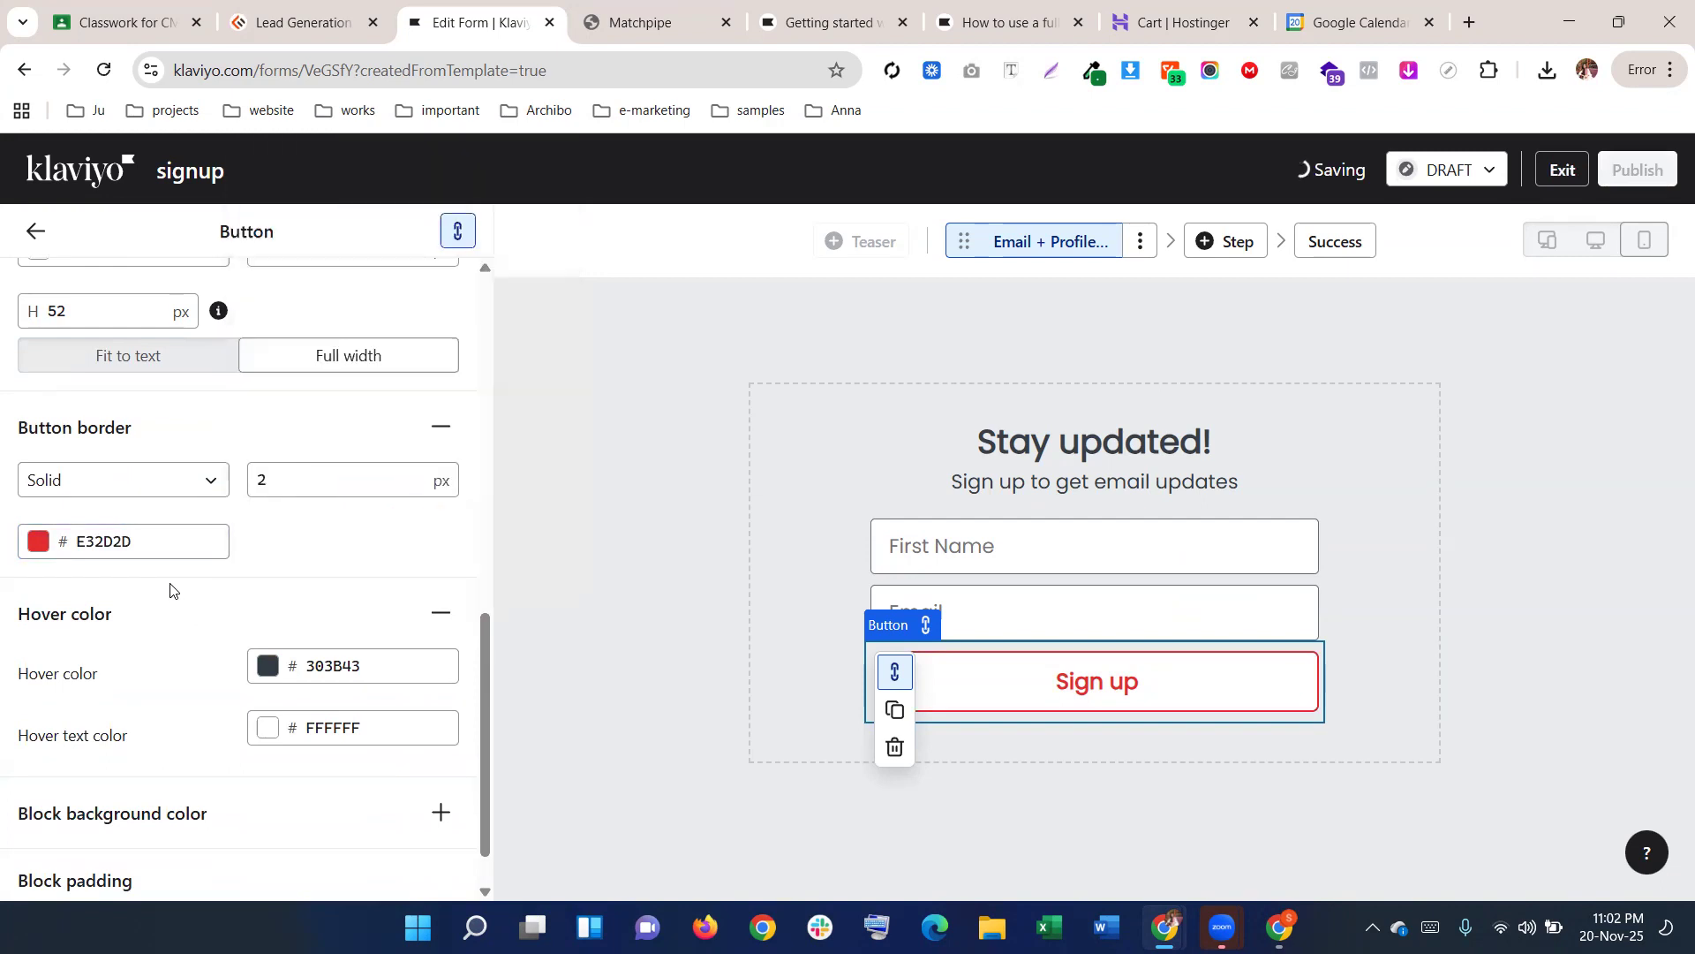
# Fill the Sign up button with E32D2D and set its label text to white FFFFFF
pyautogui.scroll(3, 295, 624)
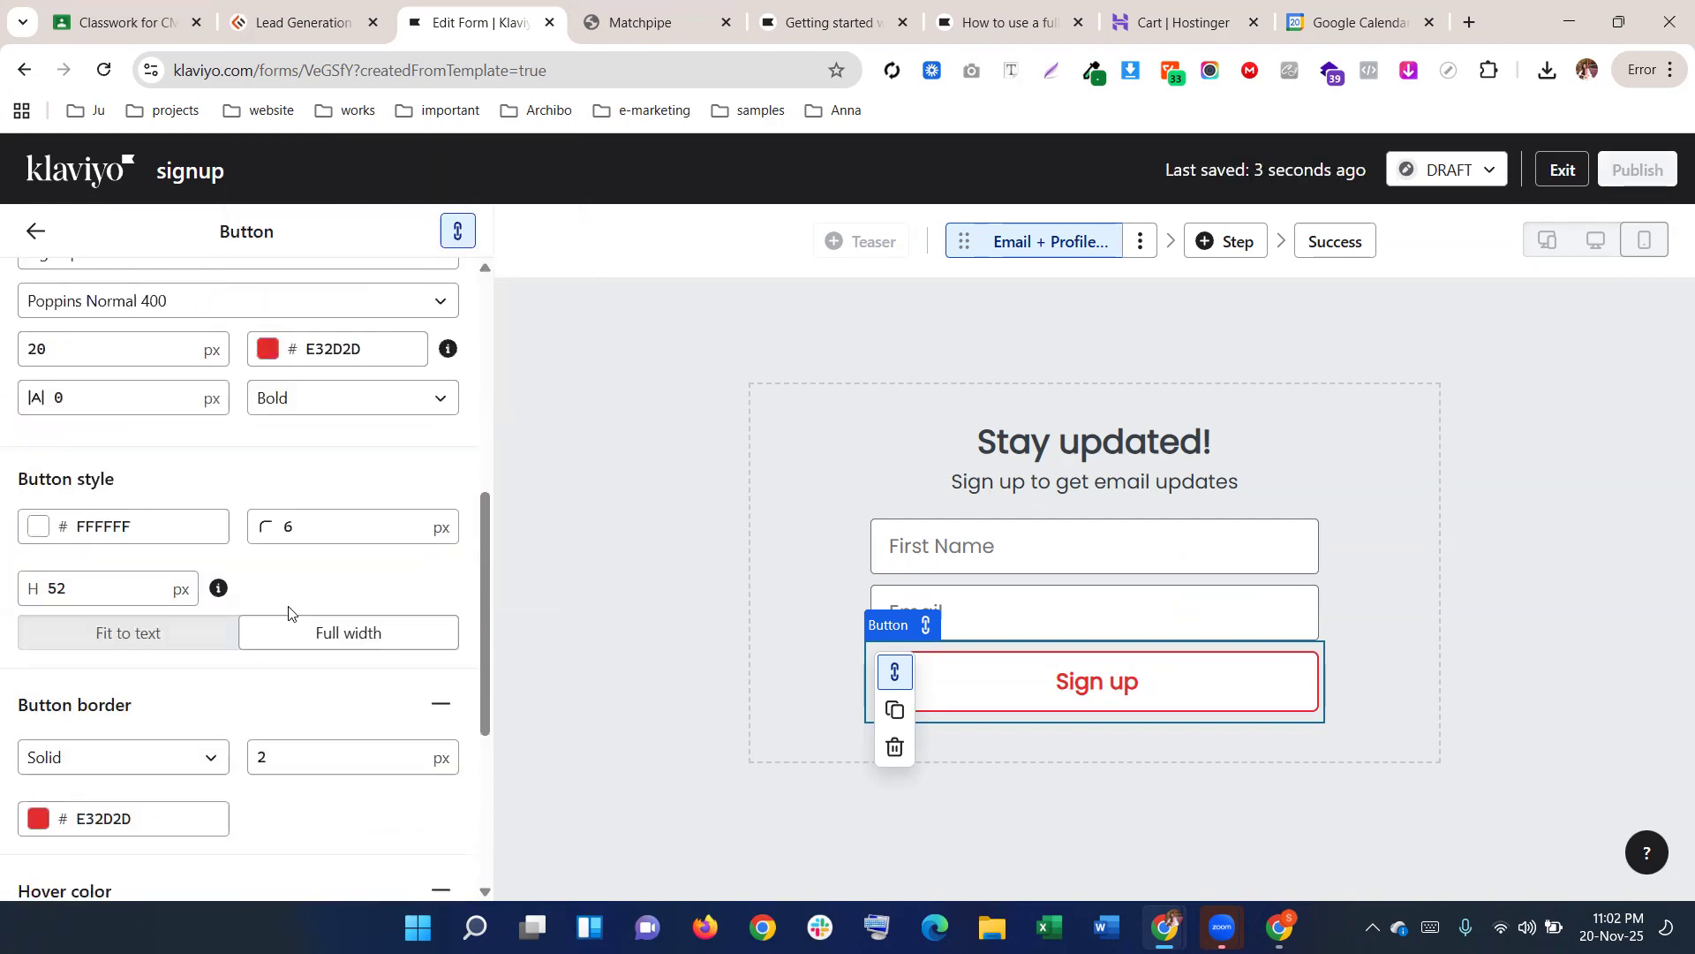
pyautogui.scroll(5, 286, 560)
pyautogui.scroll(-4, 283, 560)
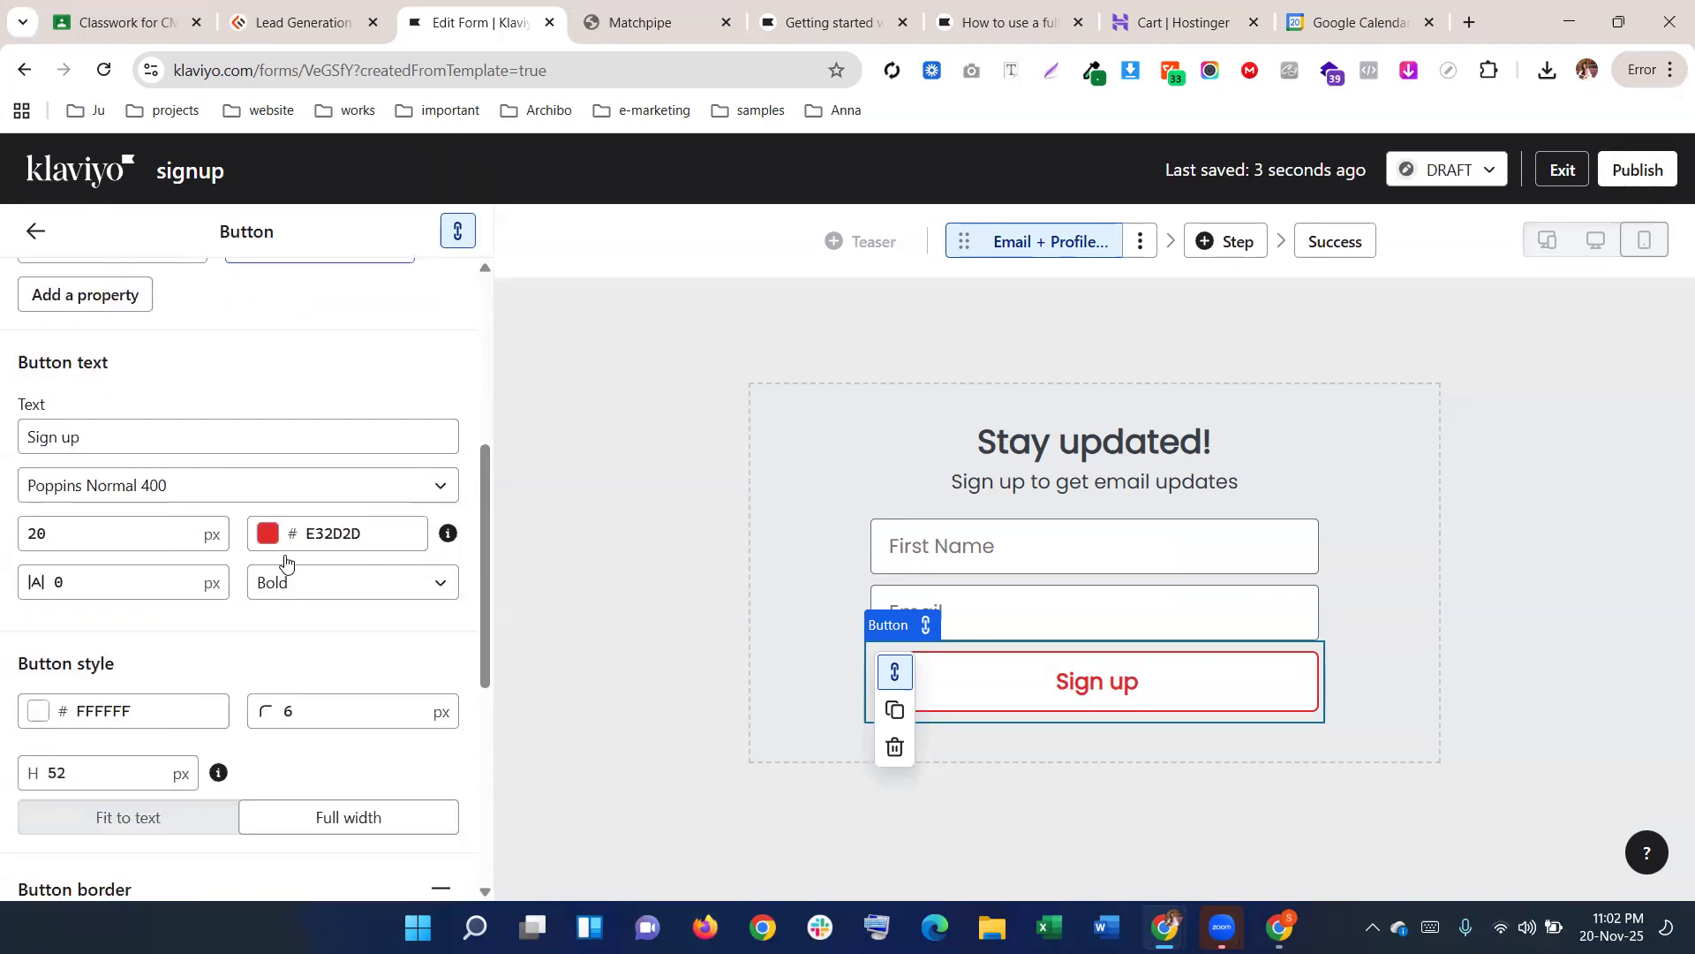
pyautogui.scroll(-2, 285, 562)
pyautogui.click(79, 580)
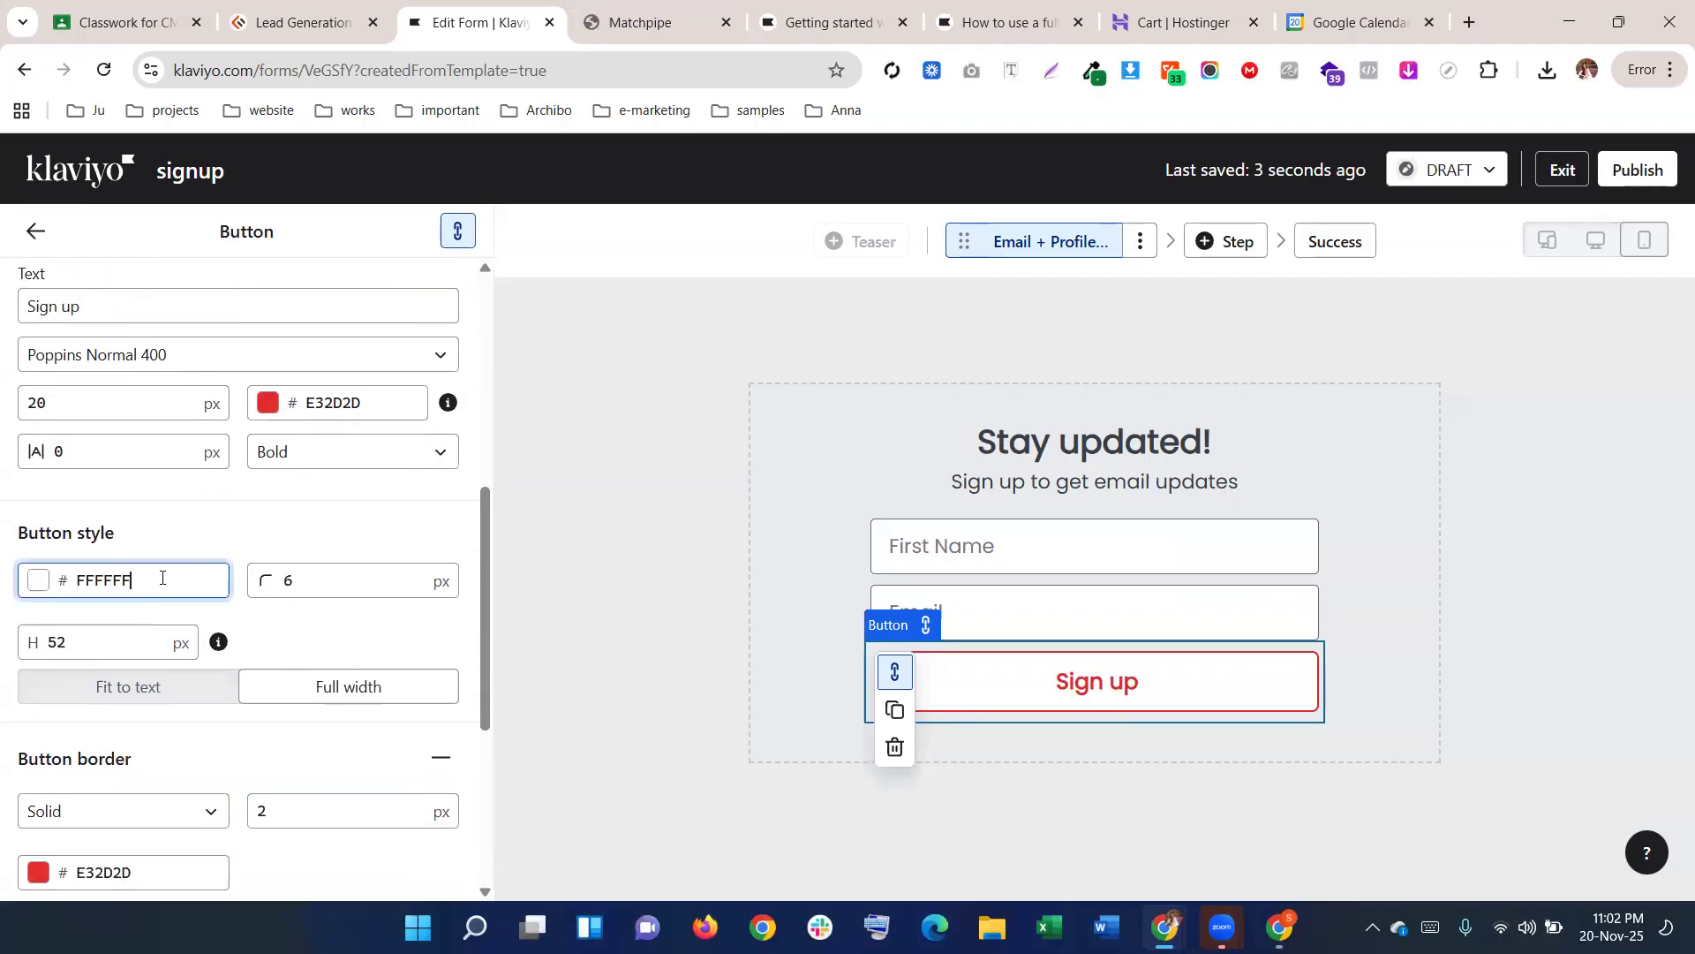
pyautogui.click(258, 537)
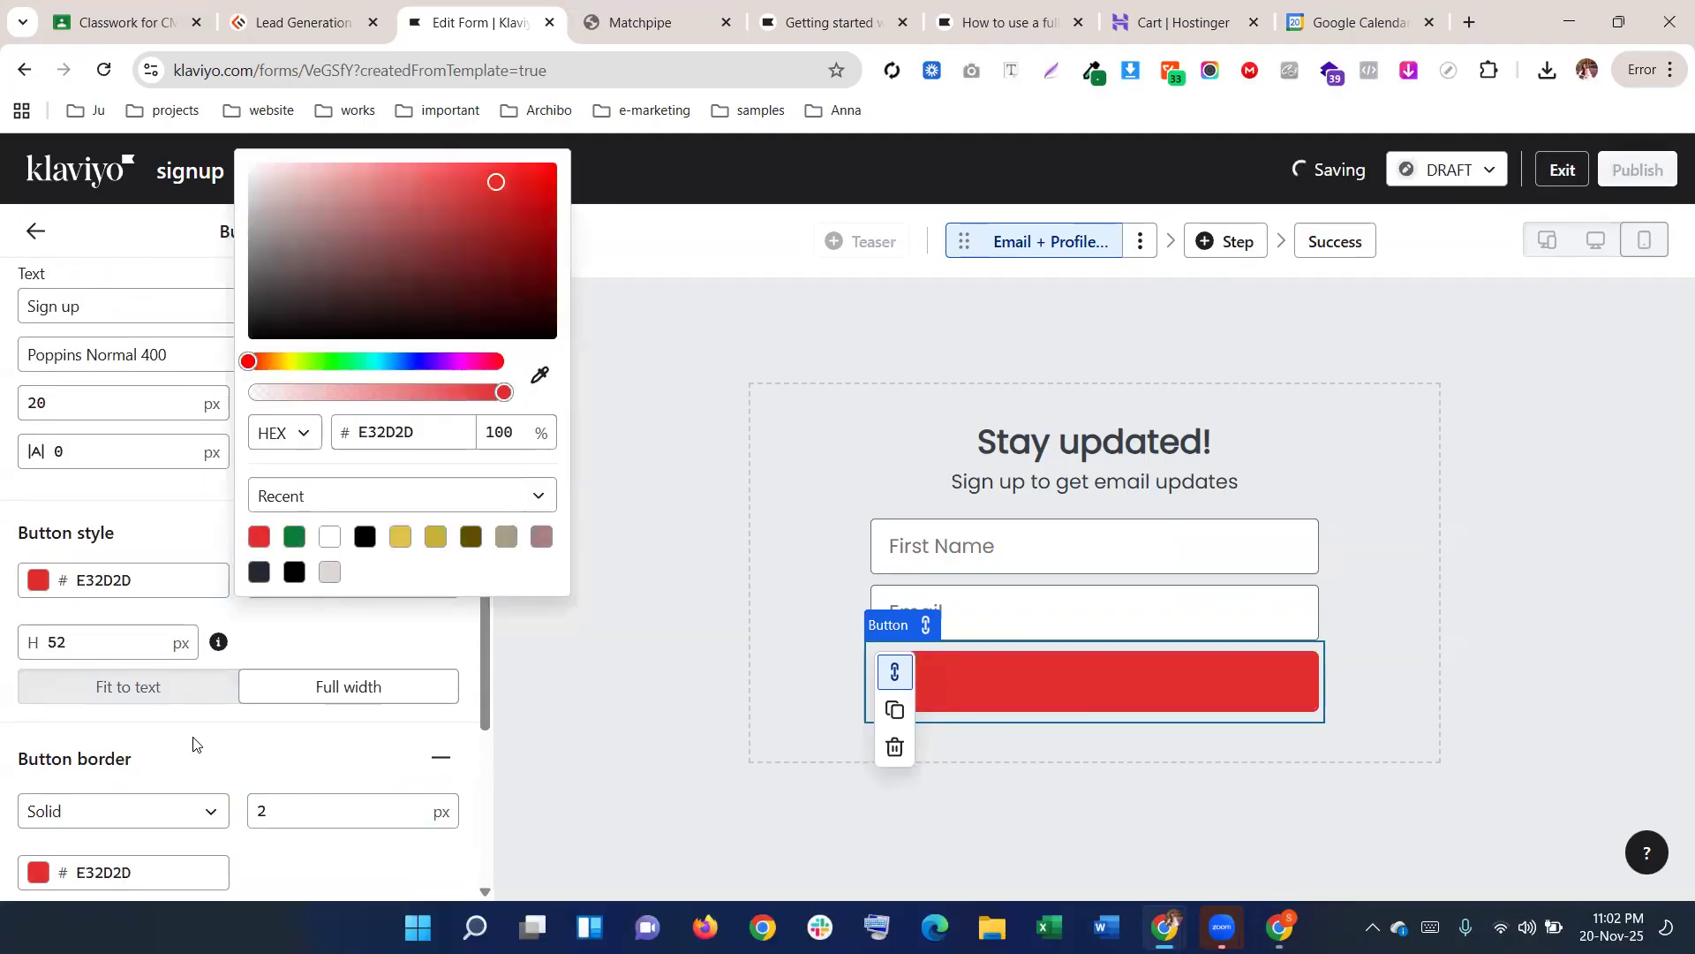
pyautogui.scroll(2, 150, 751)
pyautogui.click(392, 642)
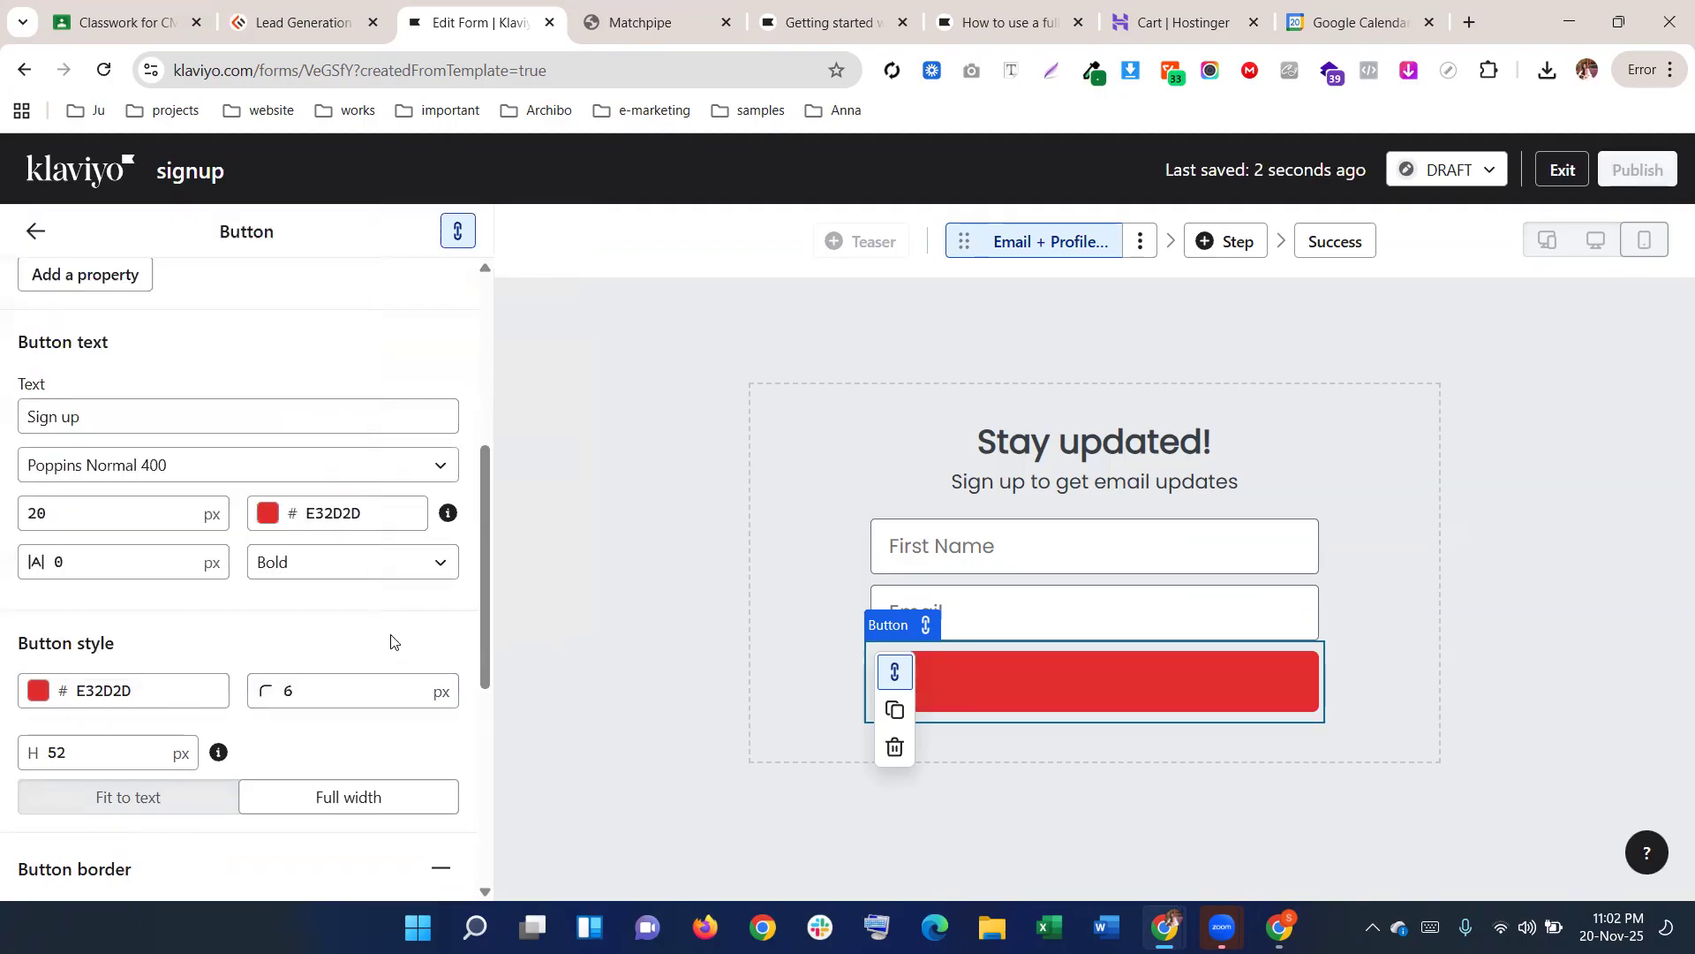
pyautogui.click(360, 519)
pyautogui.moveTo(506, 545); pyautogui.dragTo(427, 461)
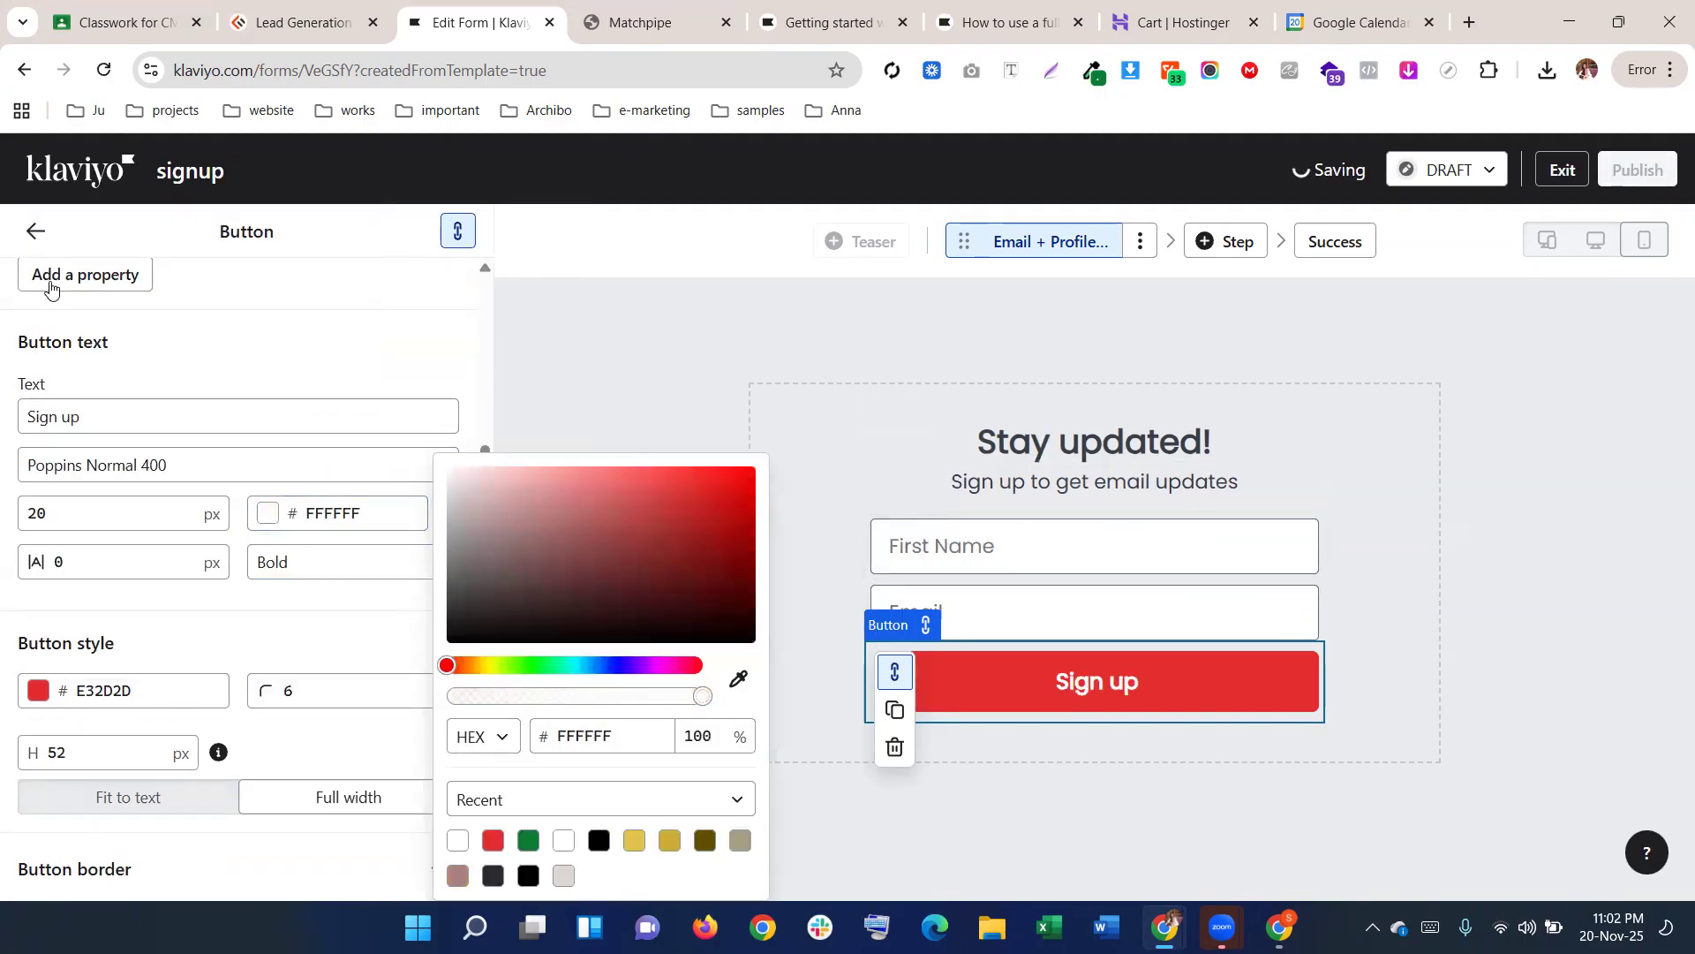
pyautogui.click(38, 243)
pyautogui.click(692, 450)
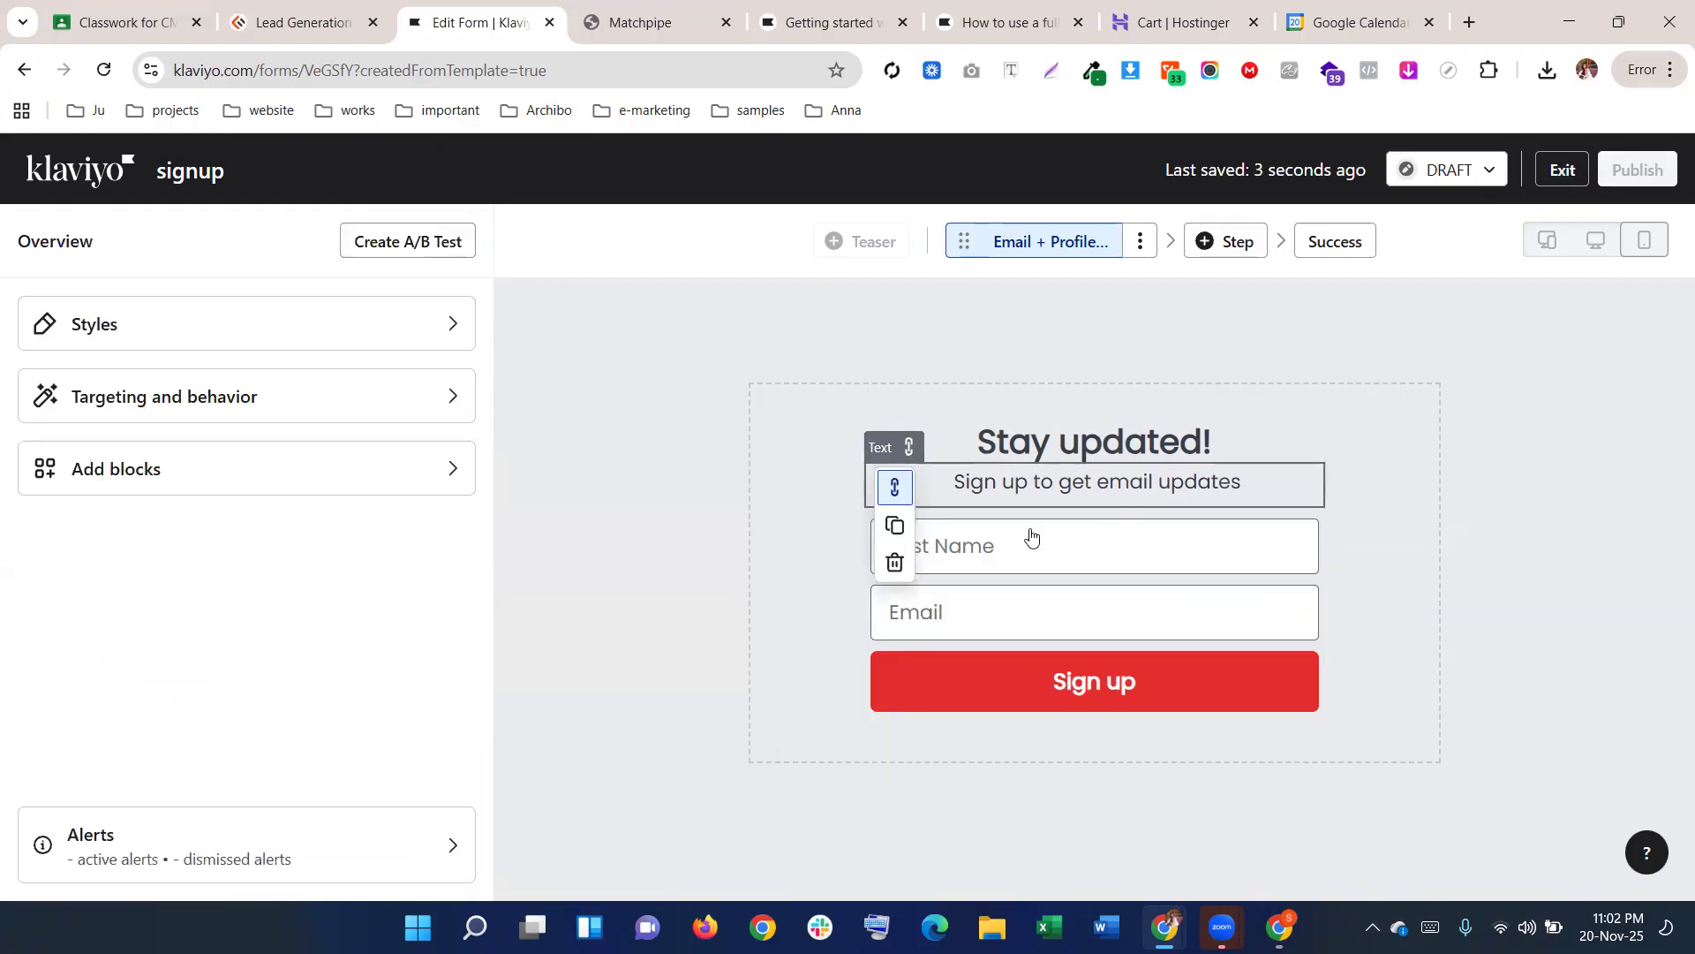
# Open Targeting and behavior to view the signup form's display options and embed code
pyautogui.click(353, 413)
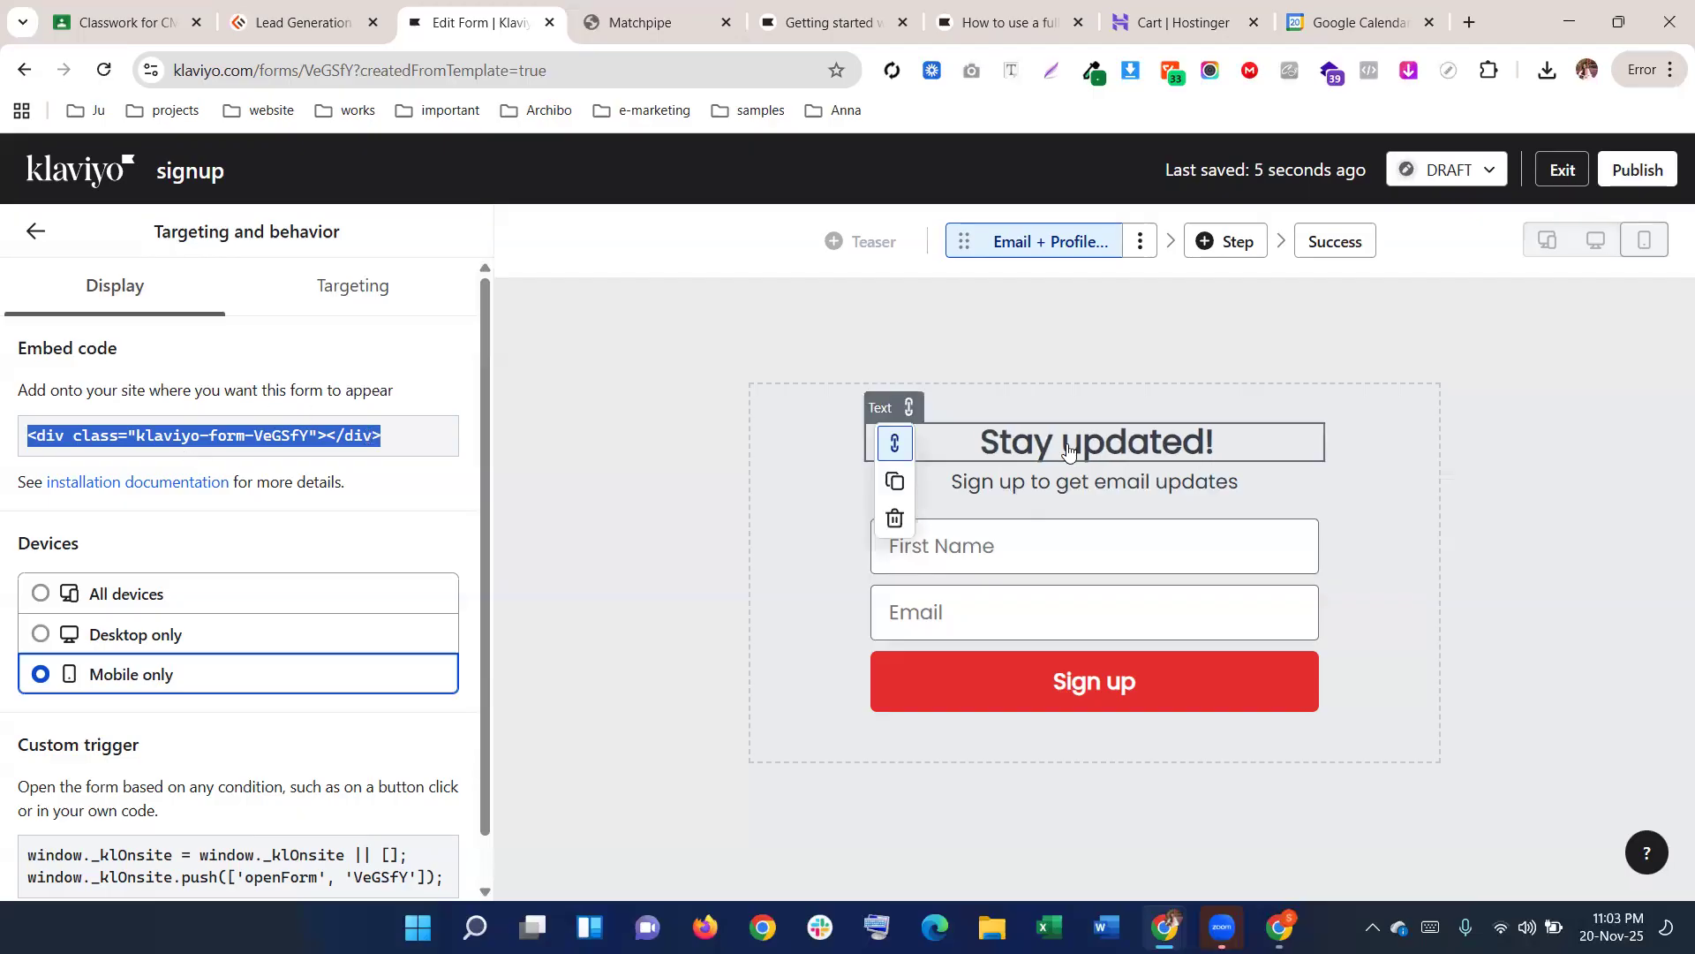
# Open a new browser tab and scroll through the Matchpipe store page
pyautogui.click(1469, 22)
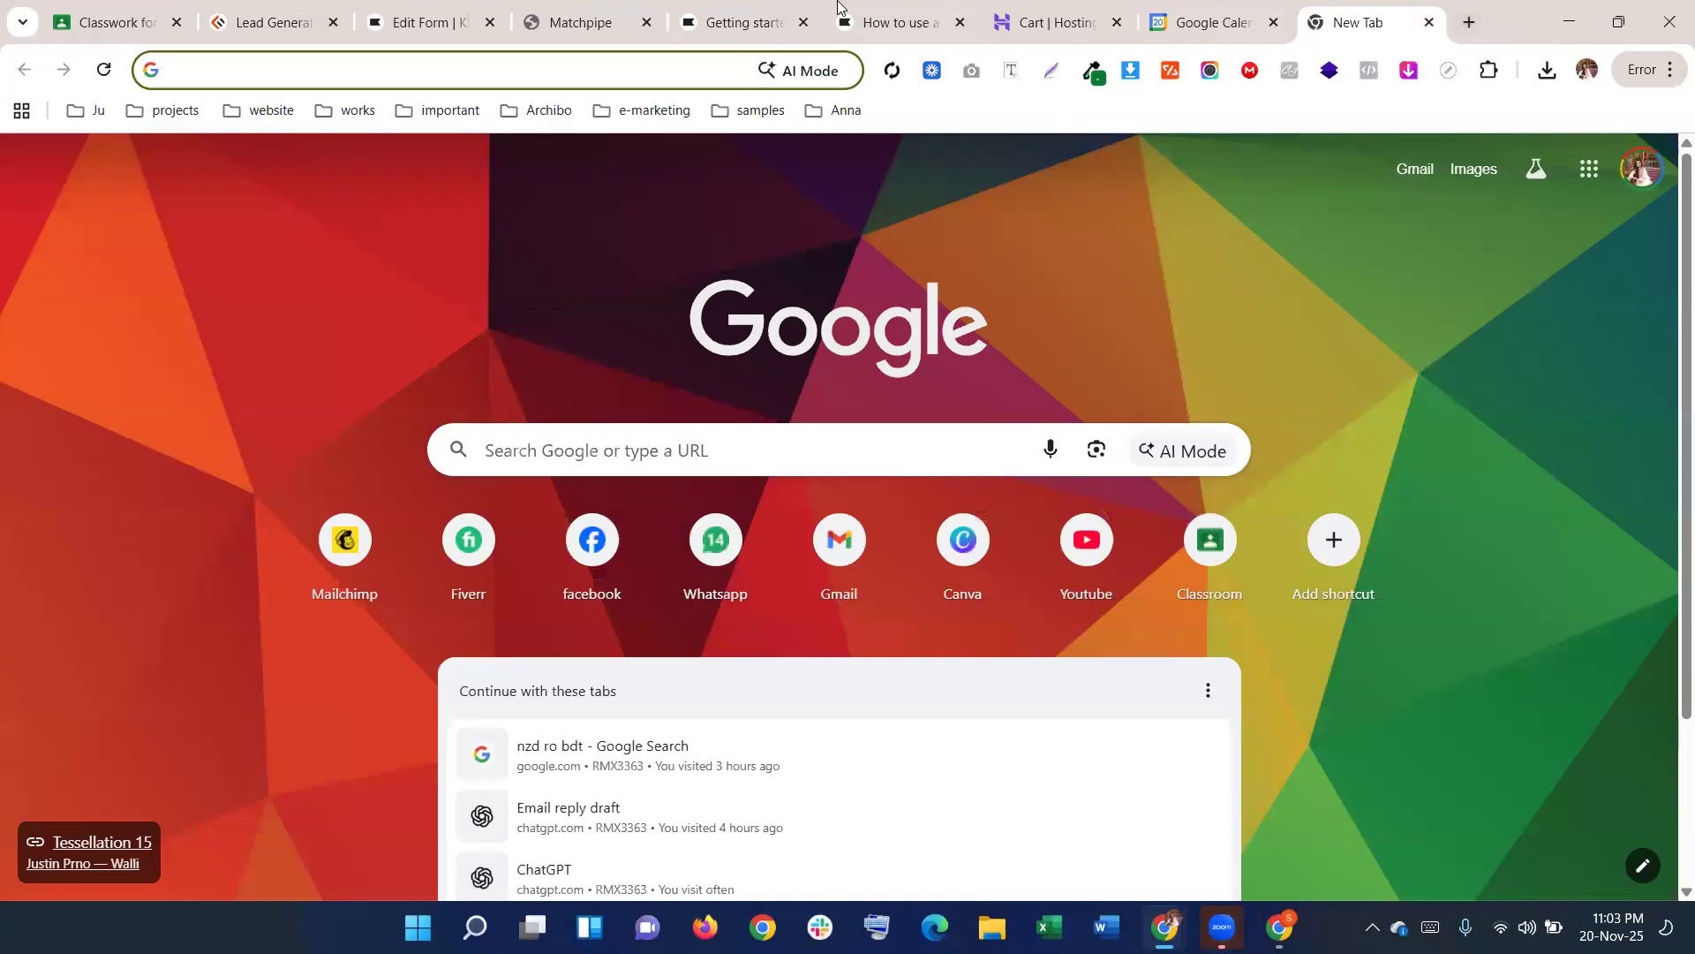
pyautogui.click(578, 22)
pyautogui.scroll(-5, 883, 569)
pyautogui.scroll(-10, 883, 570)
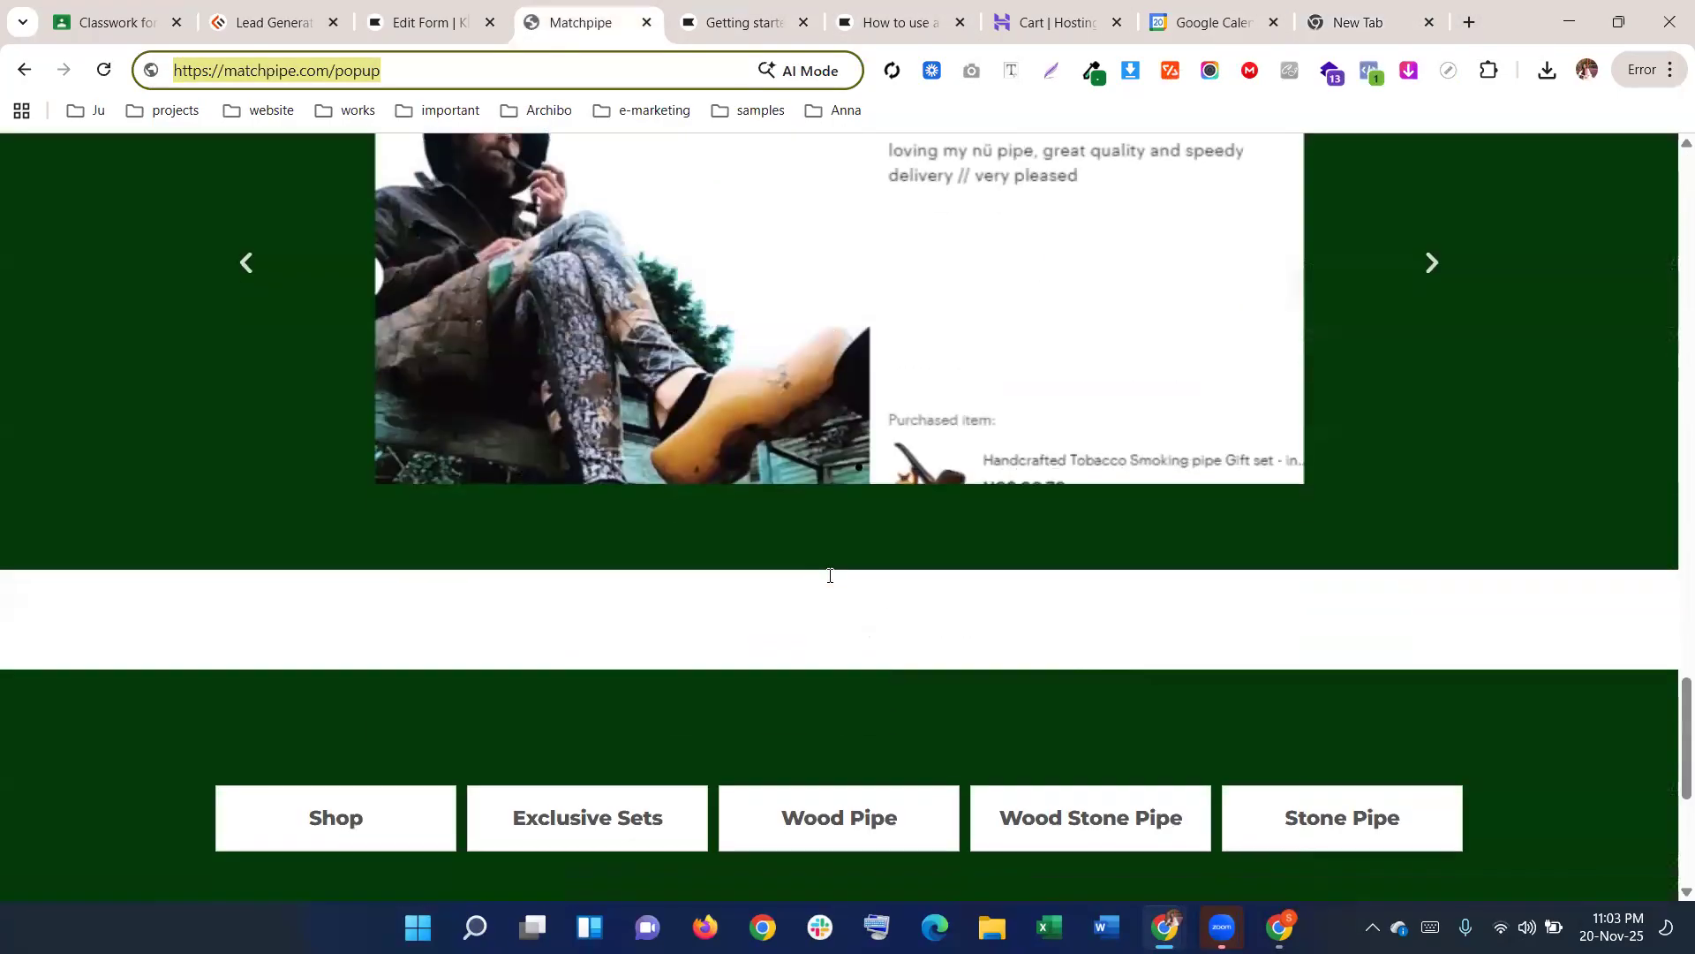
pyautogui.scroll(3, 829, 575)
pyautogui.scroll(-3, 829, 575)
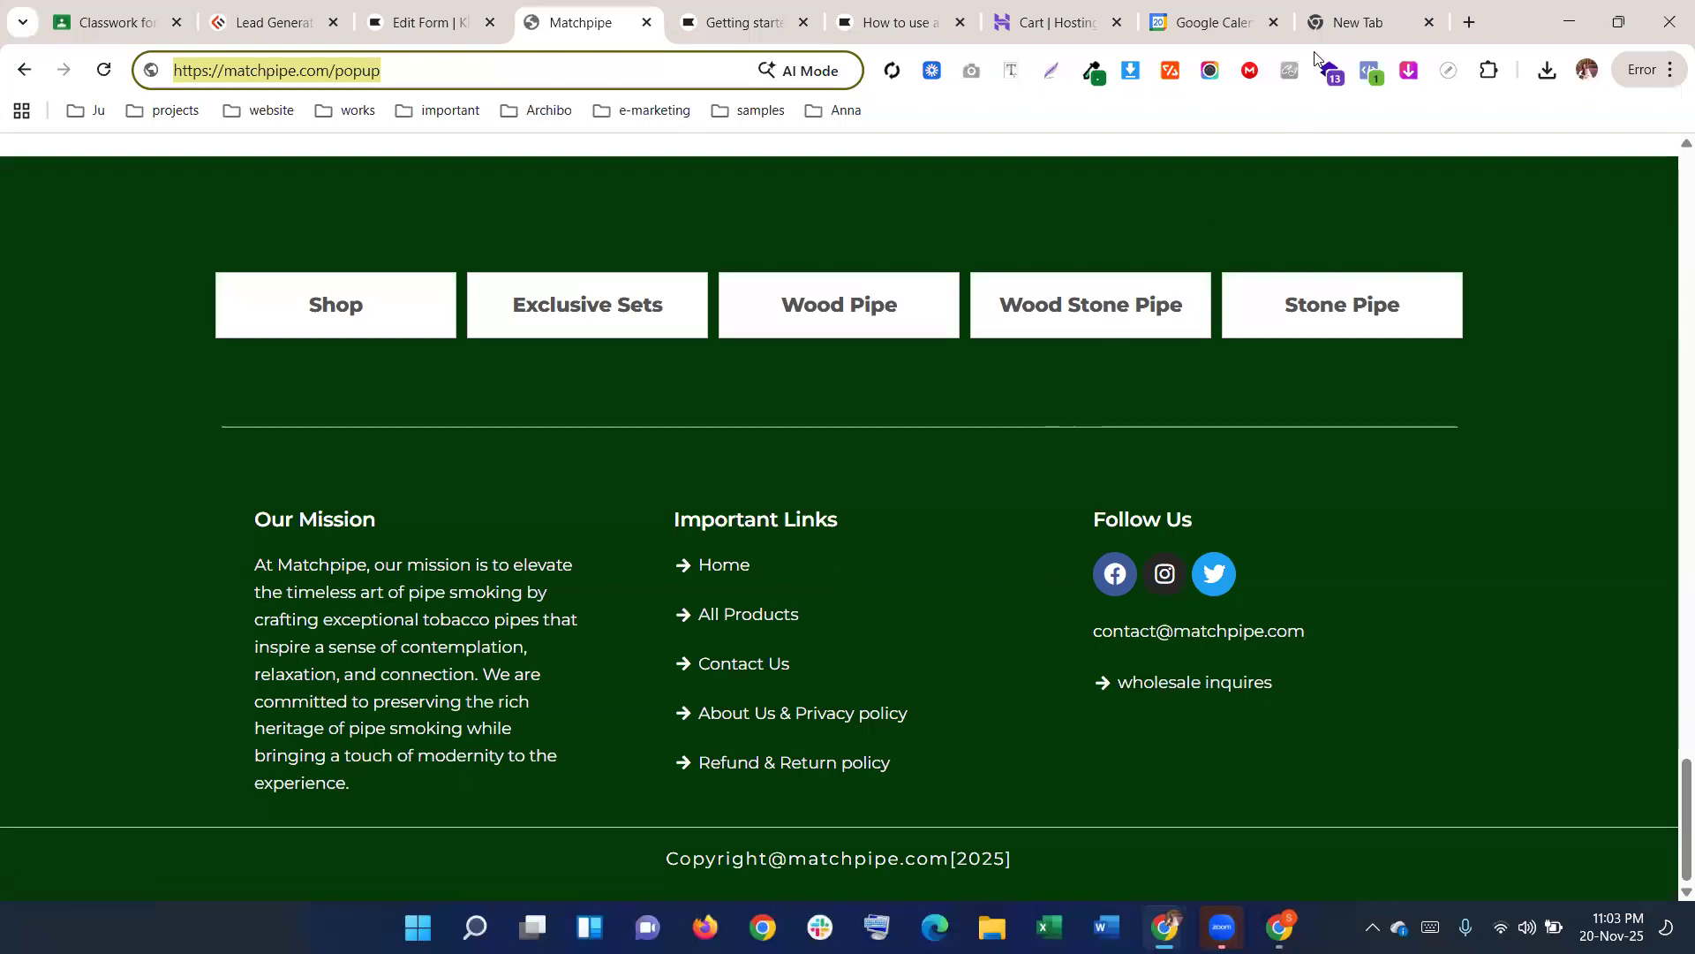
# Load honestly.ie in the new tab and dismiss its pop-up overlay
pyautogui.click(1361, 20)
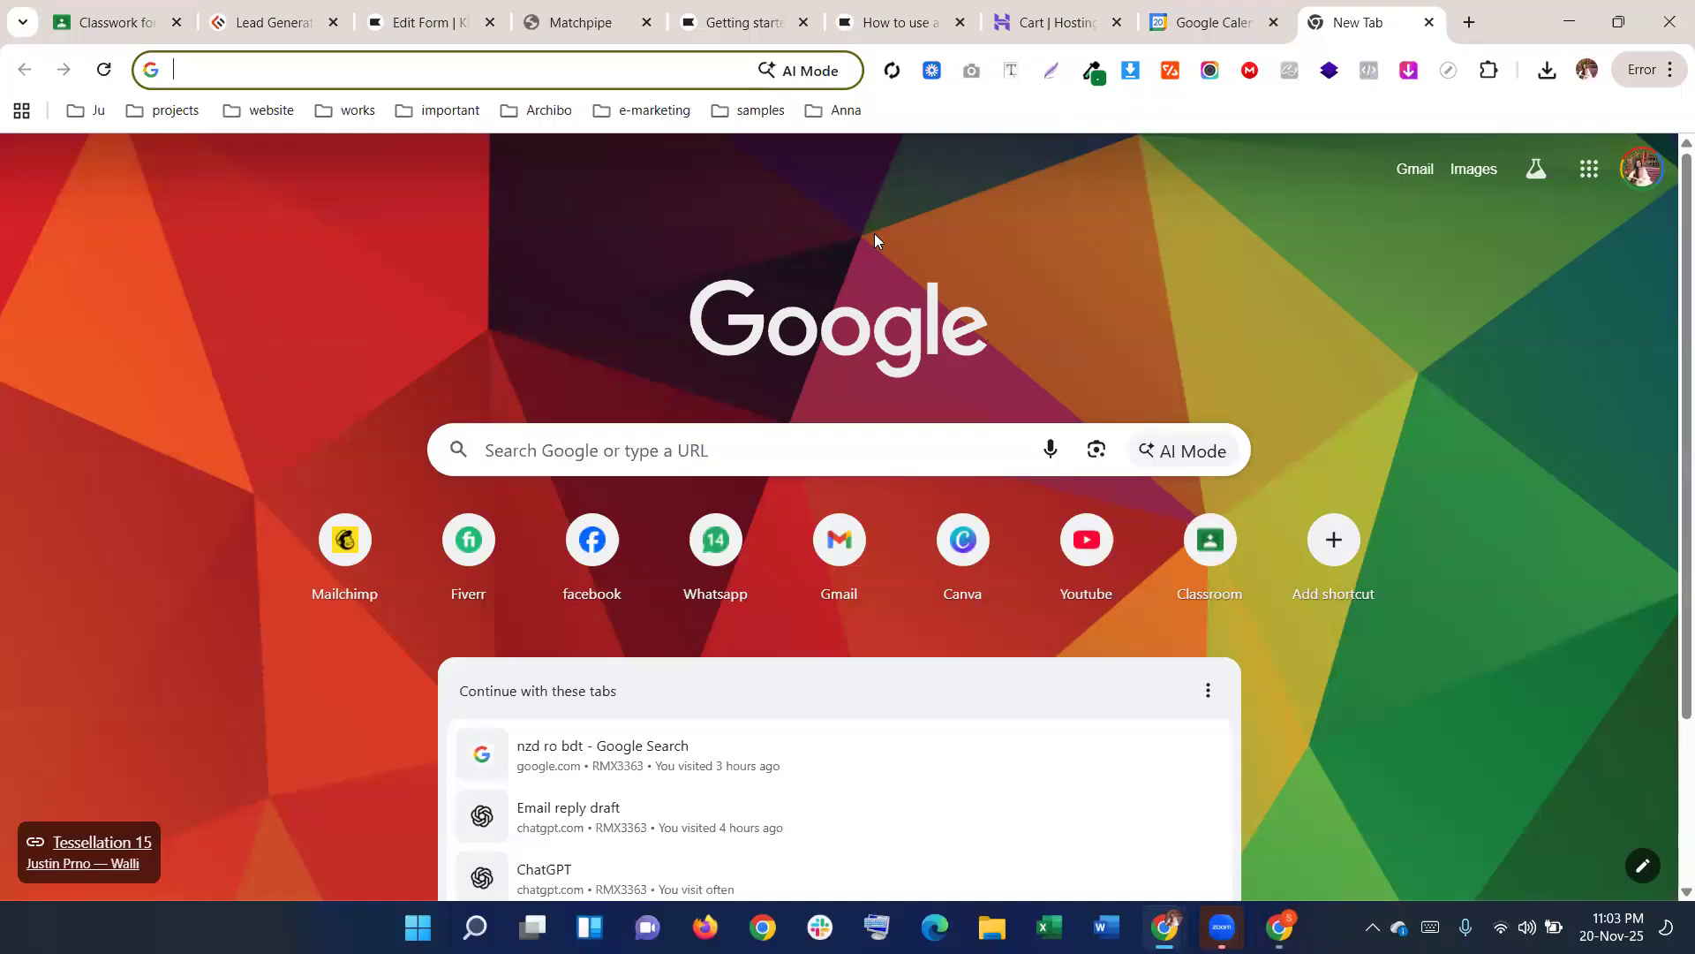
pyautogui.write('honestly.ie')
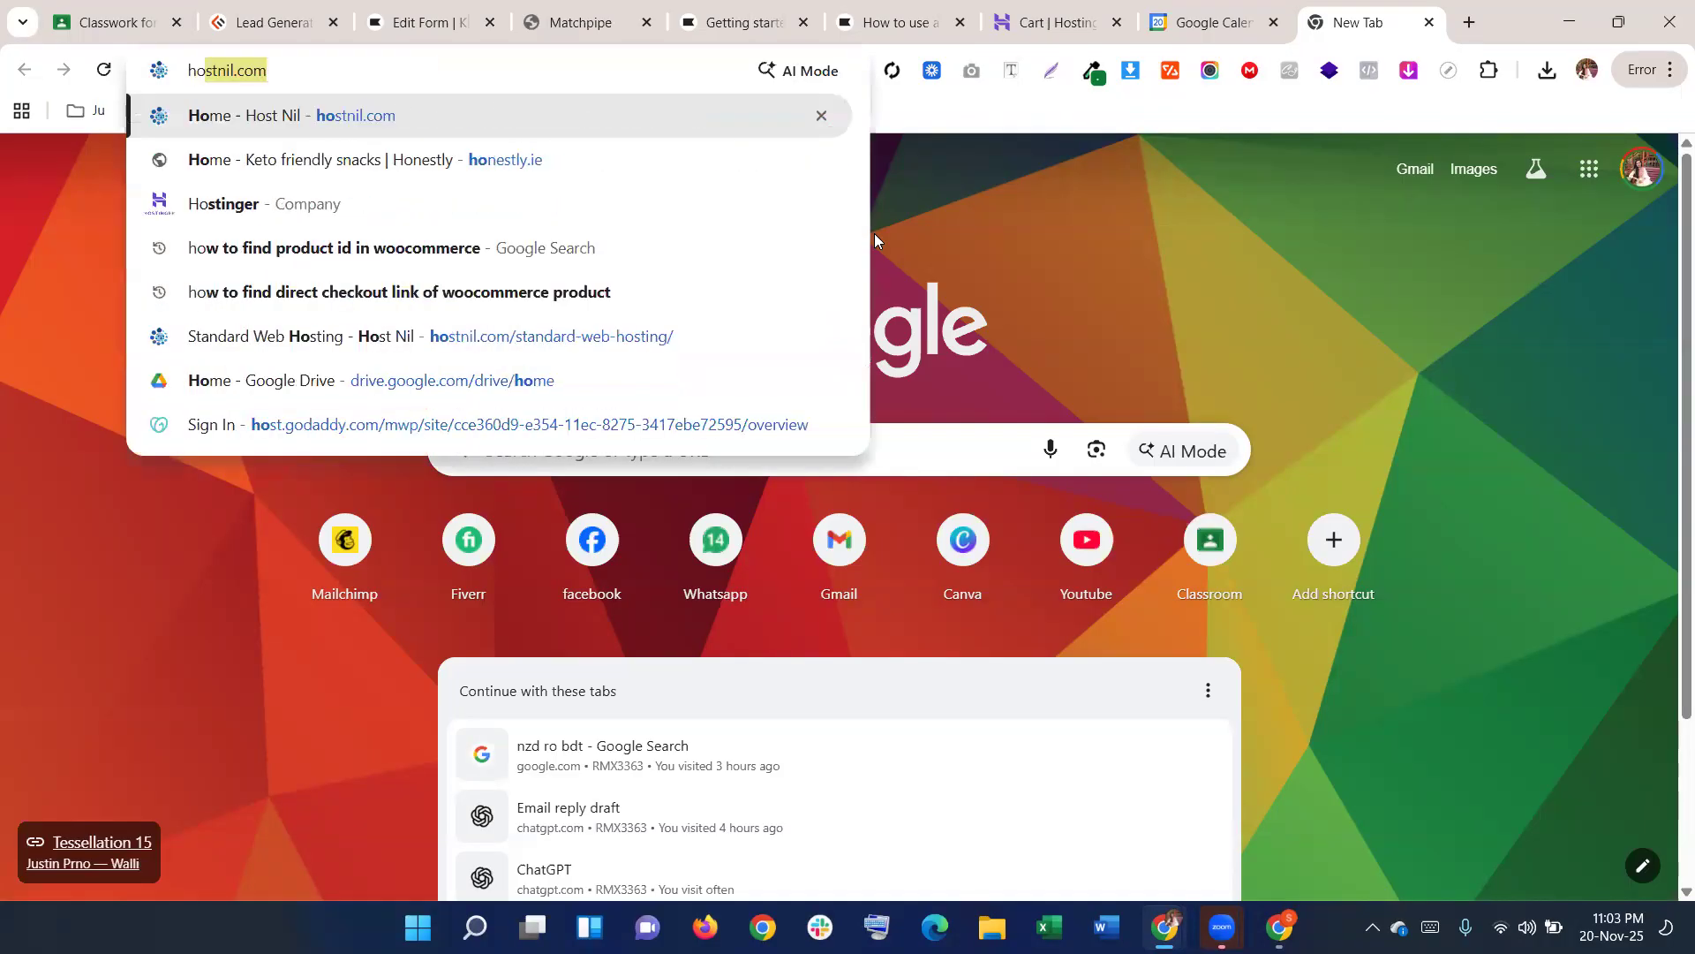
pyautogui.press('Return')
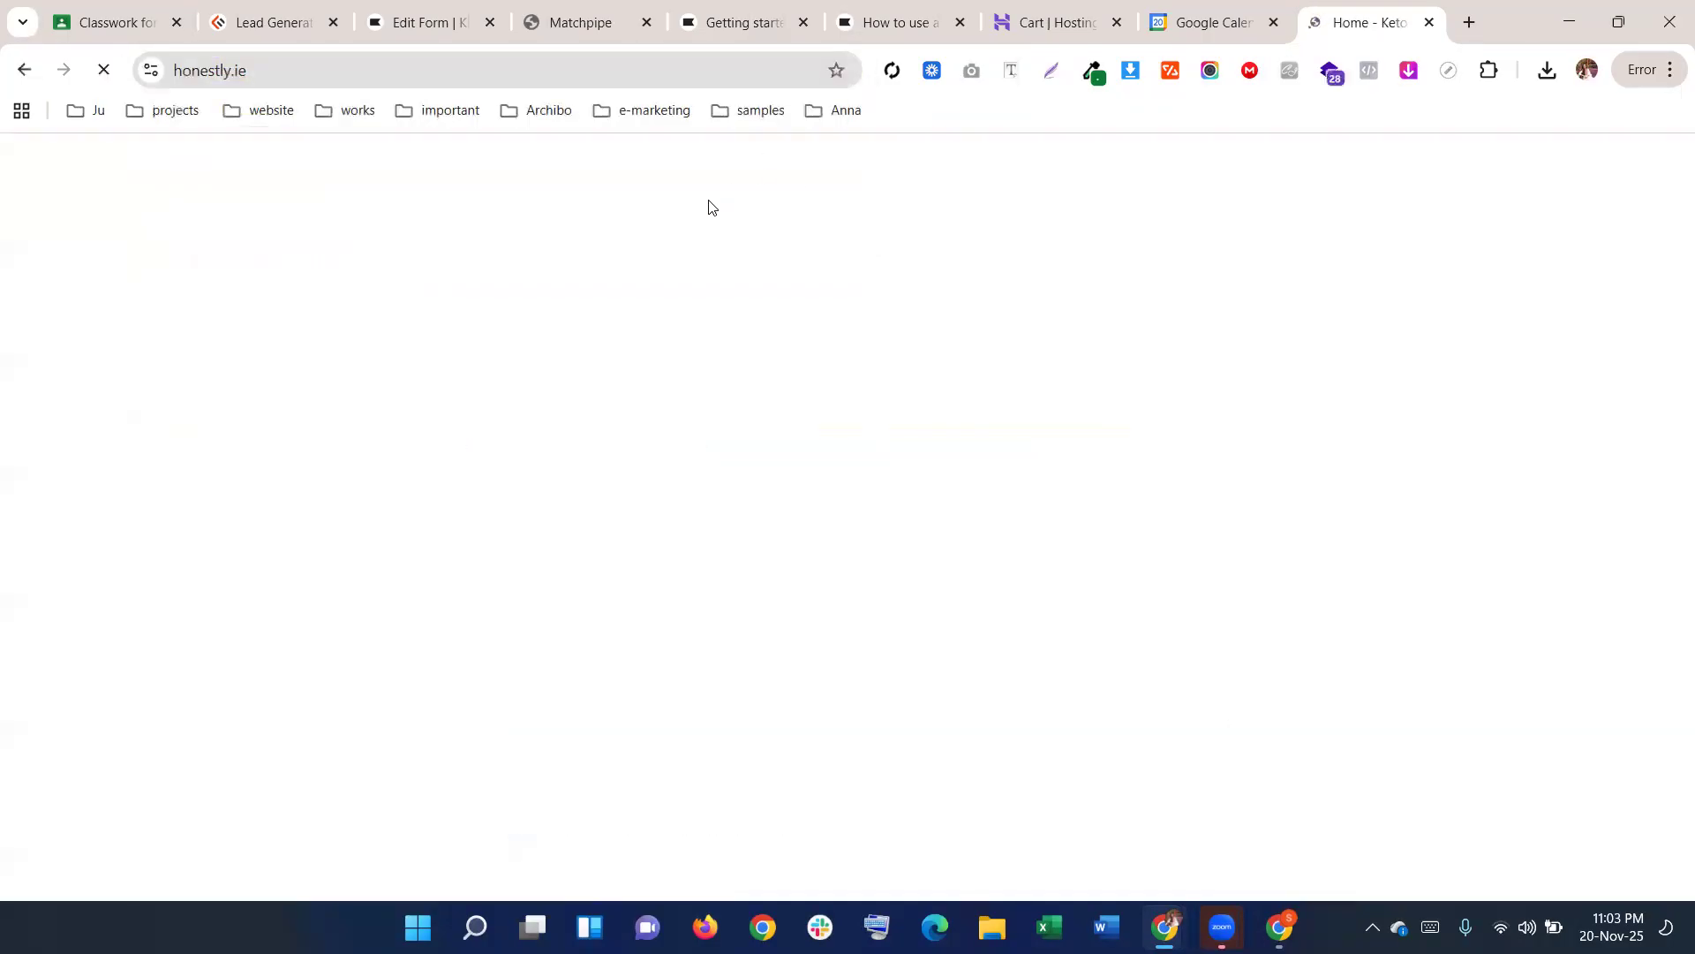
pyautogui.scroll(-5, 713, 436)
pyautogui.scroll(-15, 714, 436)
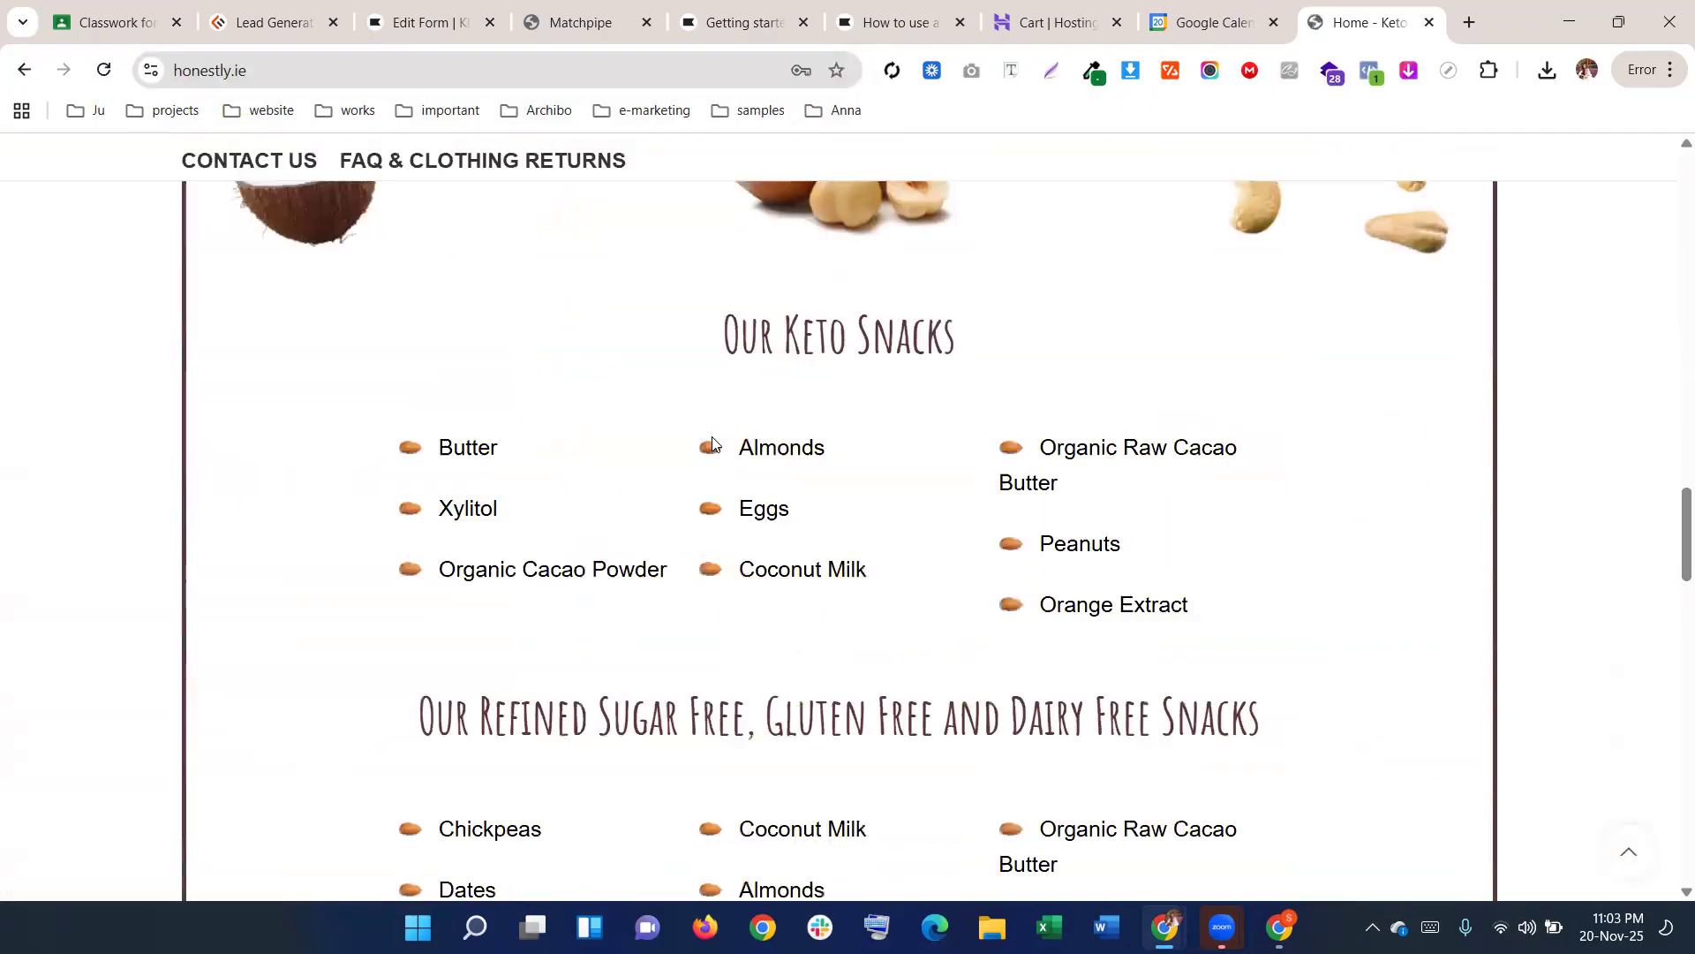
pyautogui.scroll(-5, 712, 437)
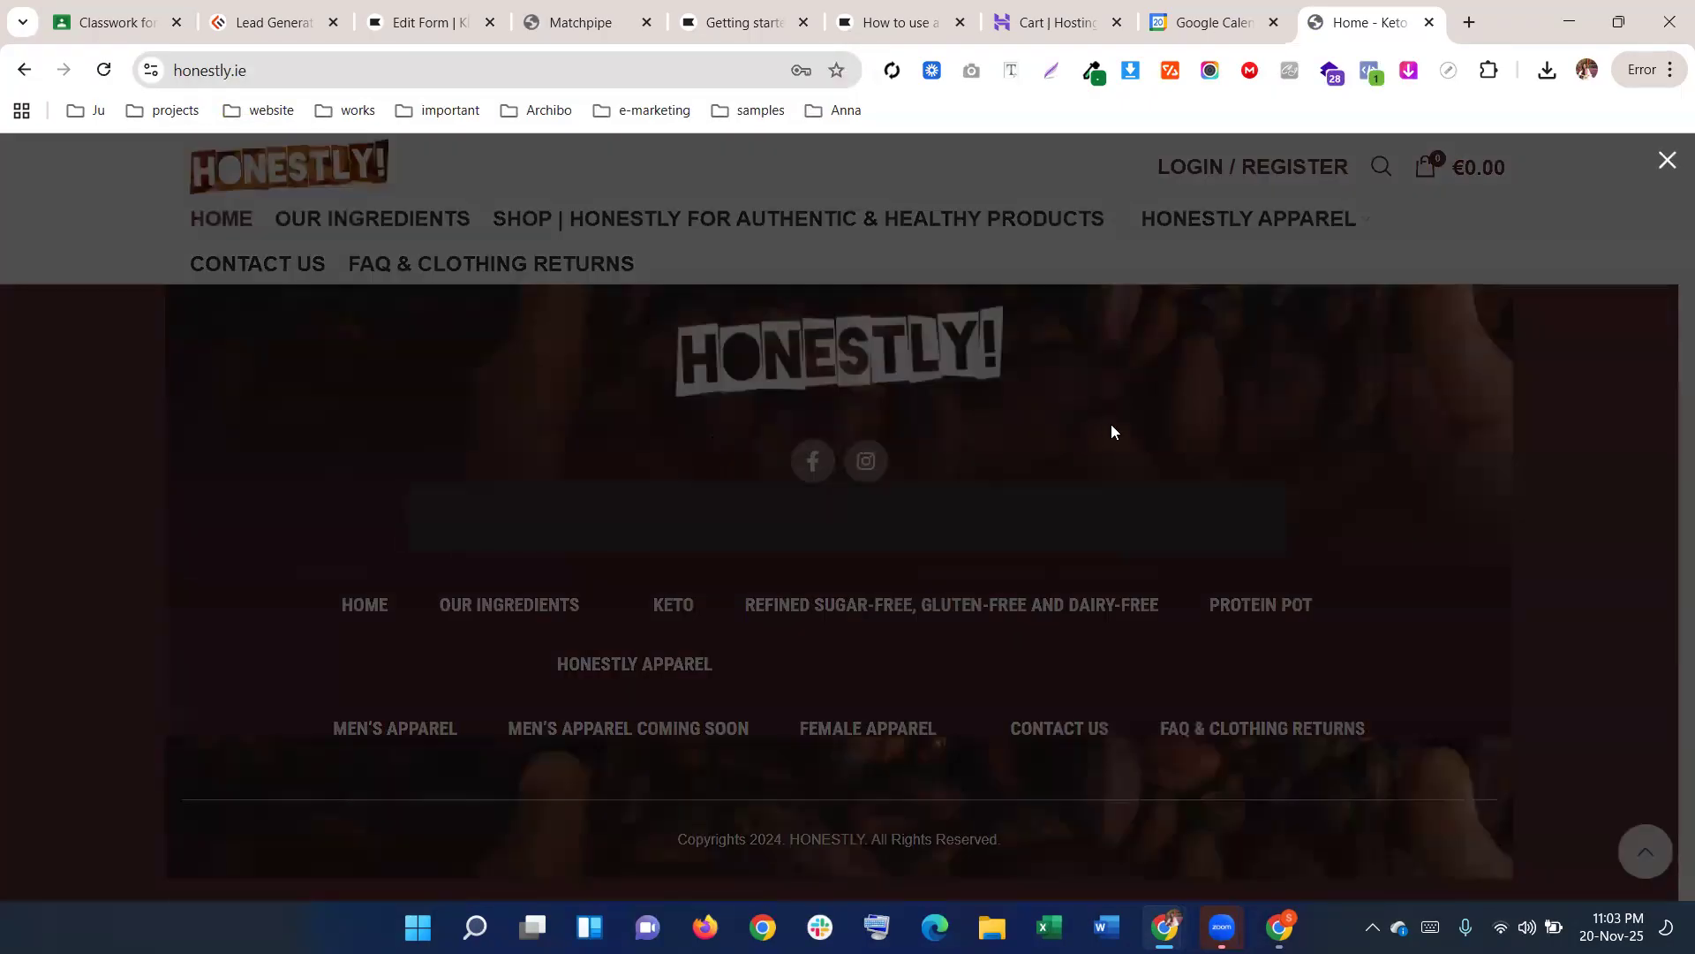
pyautogui.click(1184, 440)
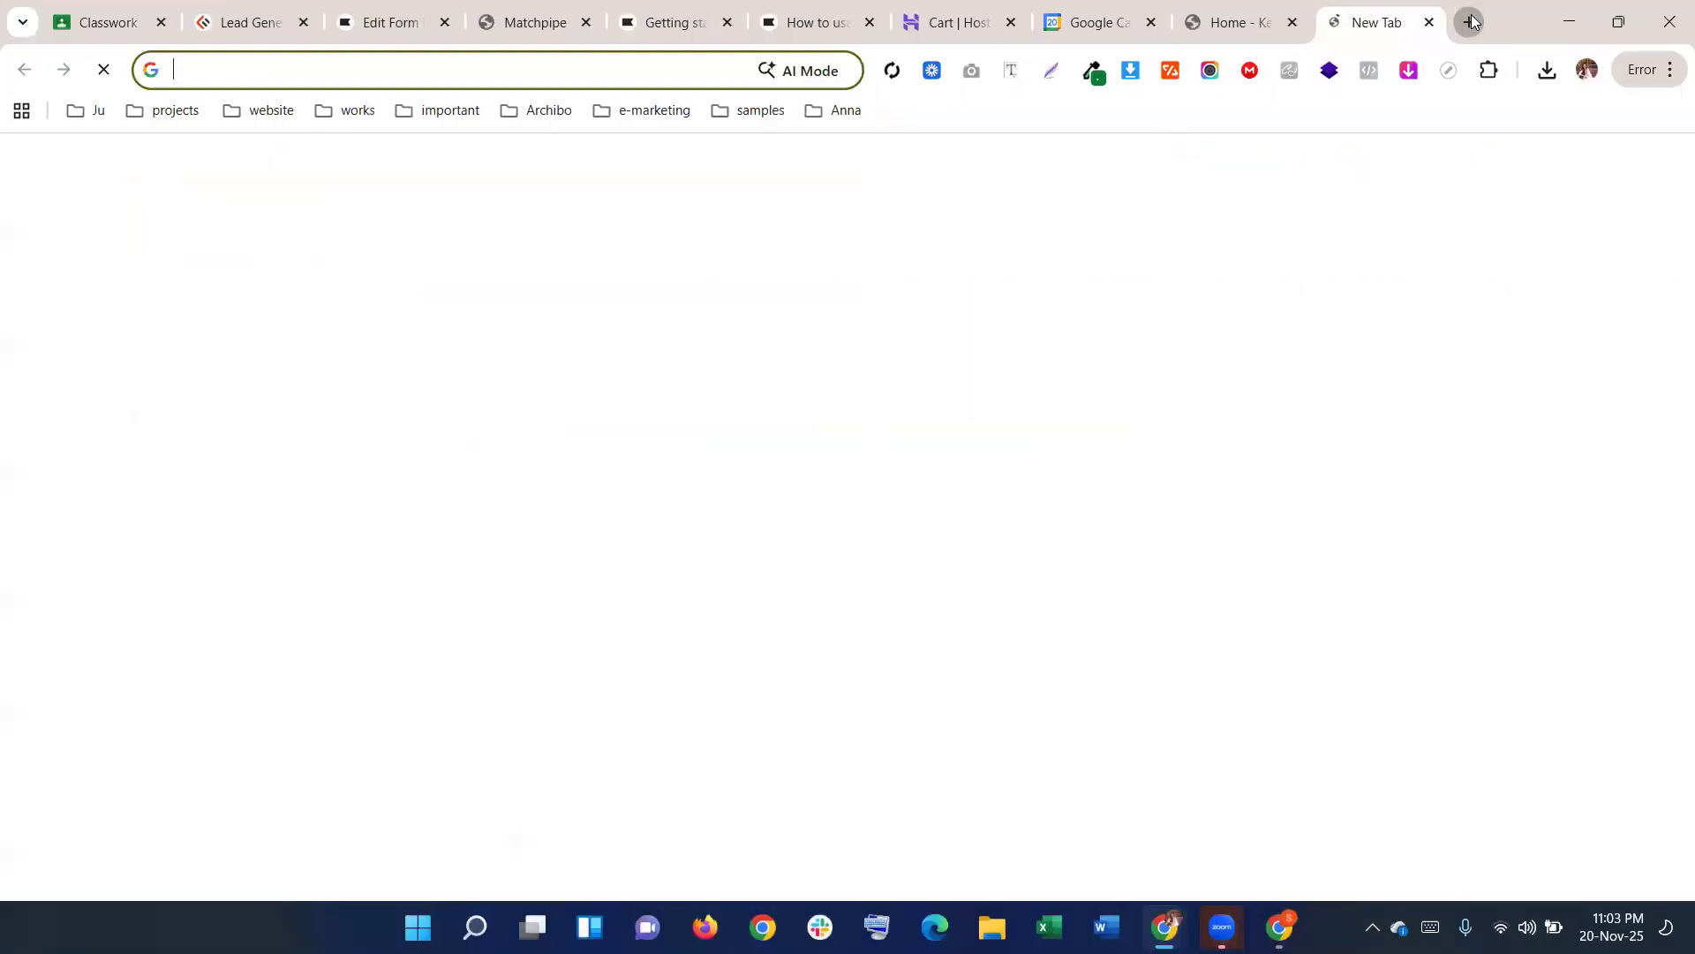
# Open experienceextraordinary.com in a new tab and close the honestly.ie tab
pyautogui.click(1469, 21)
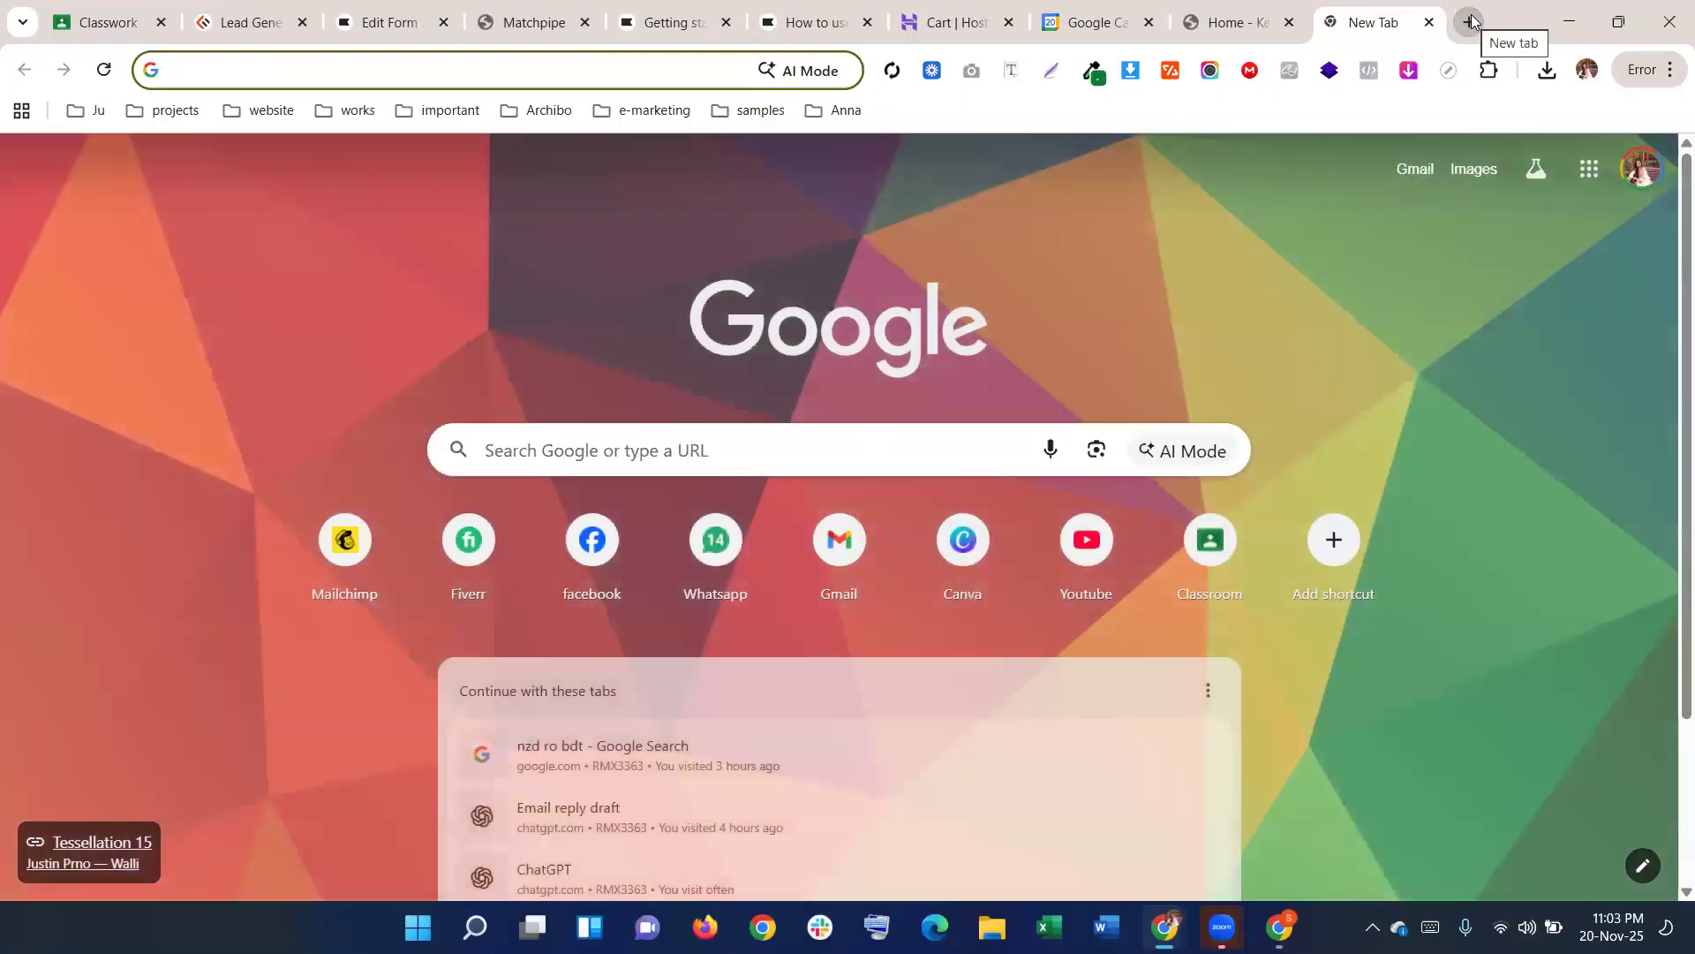
pyautogui.write('lan')
pyautogui.press('BackSpace')
pyautogui.press('BackSpace')
pyautogui.press('BackSpace')
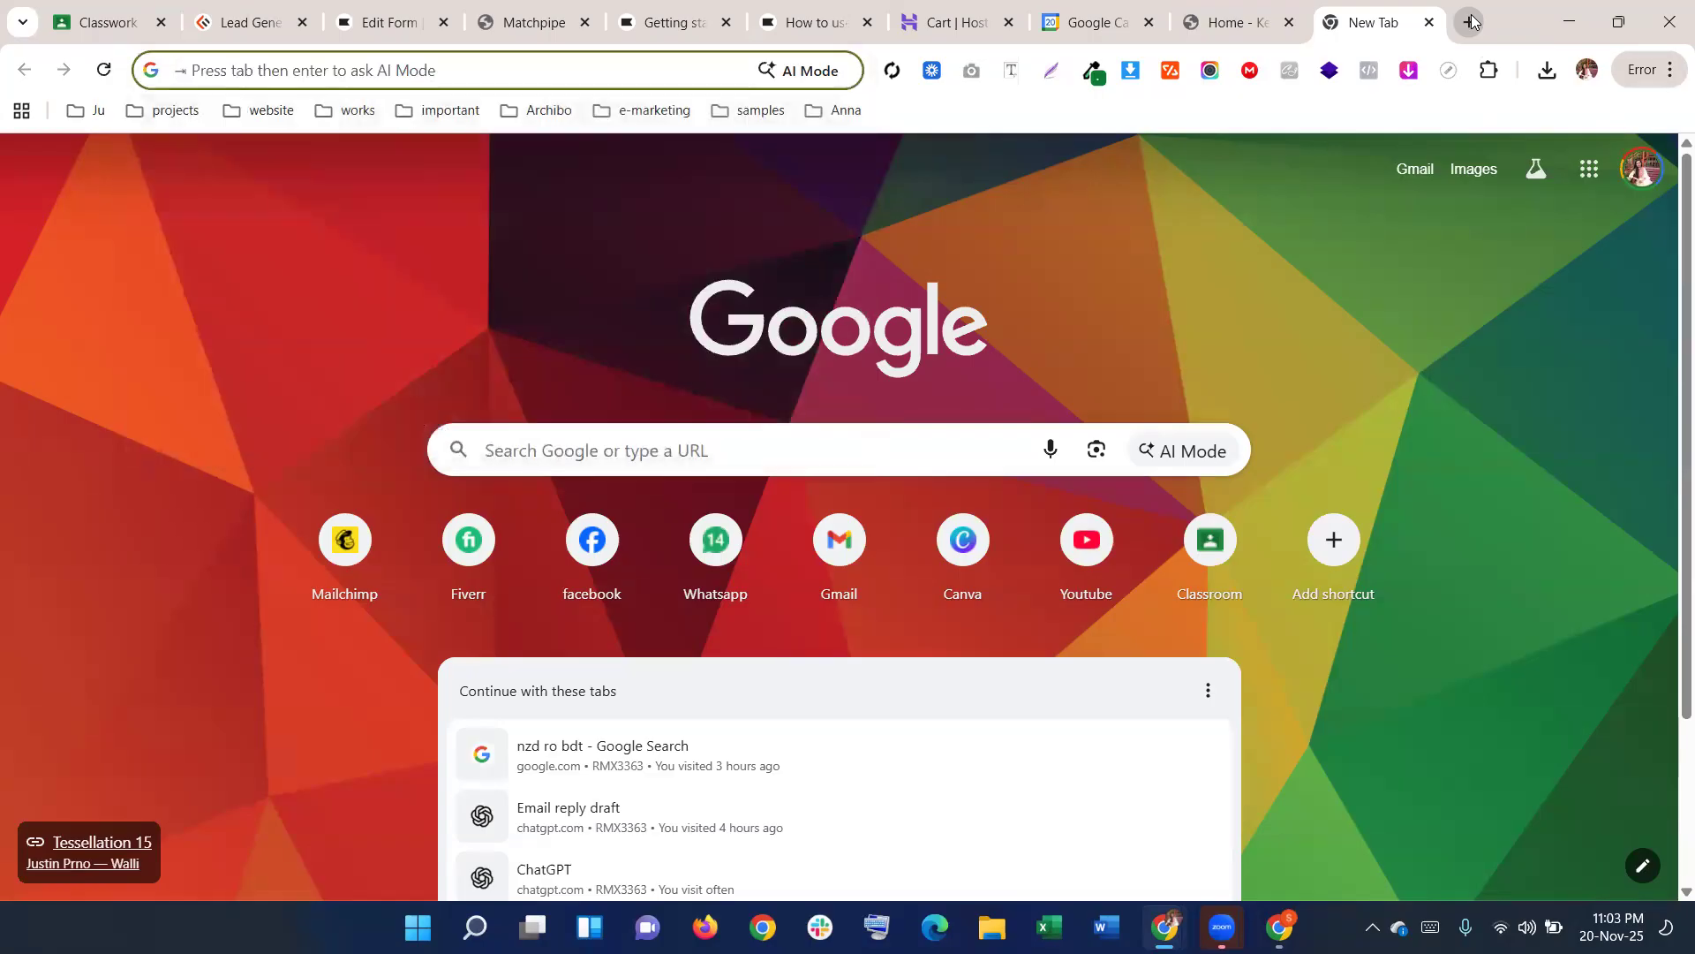
pyautogui.write('ex')
pyautogui.press('Return')
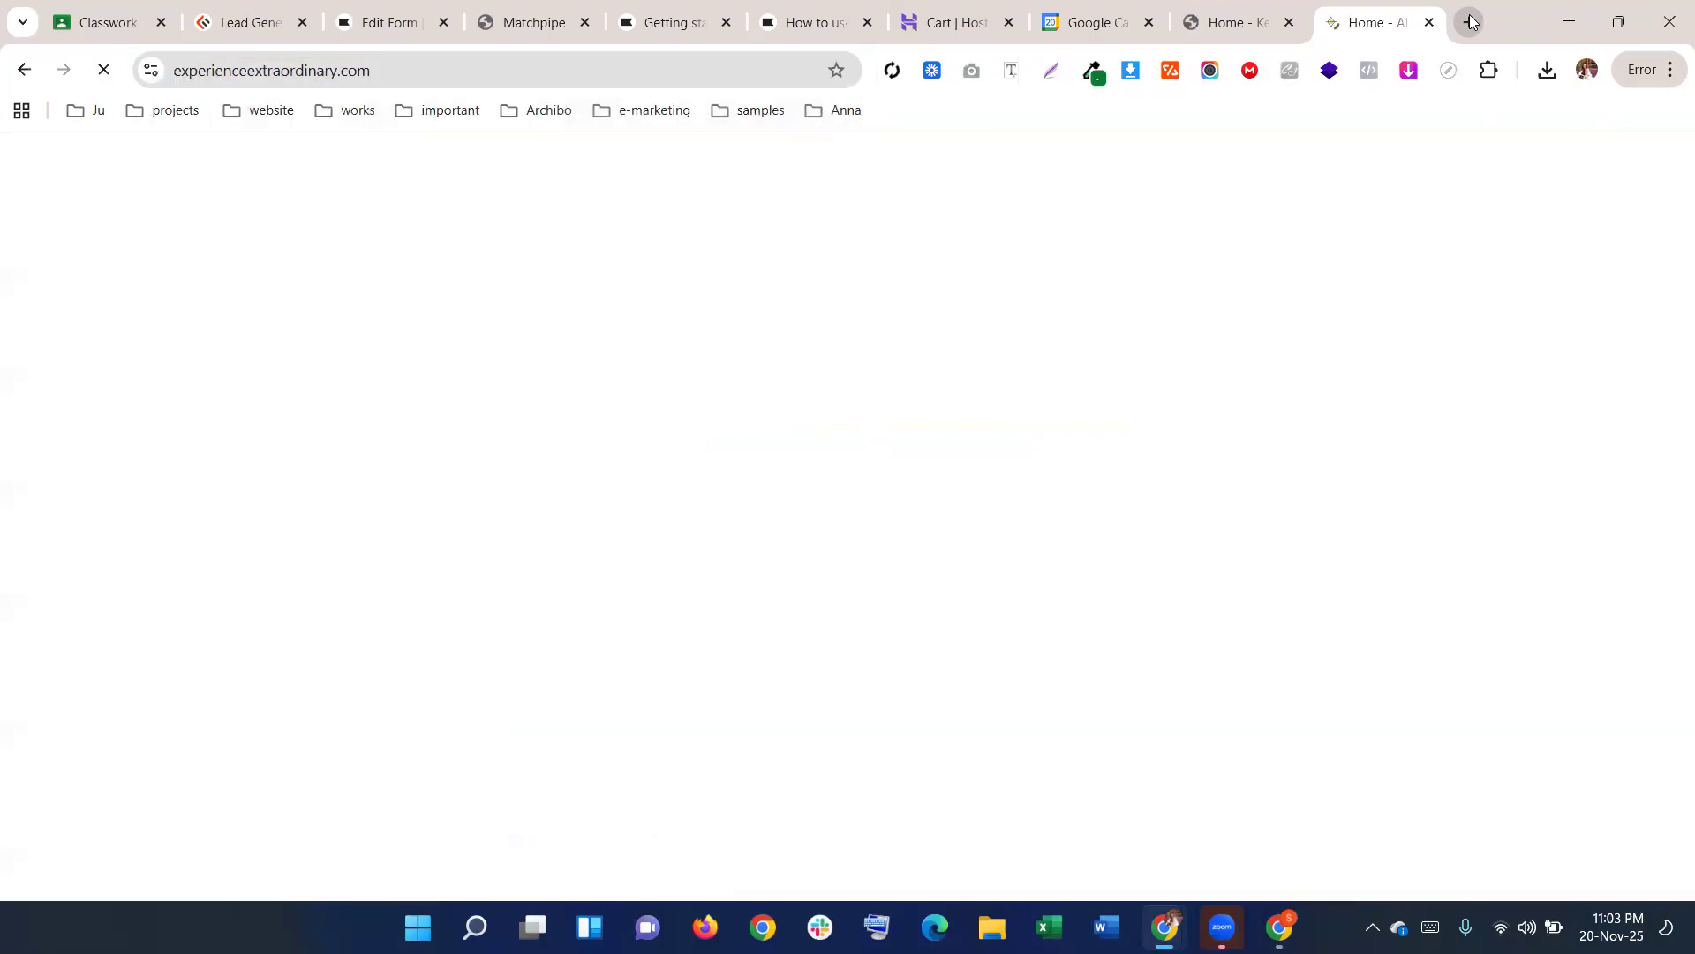
pyautogui.click(1289, 22)
# Look over the site's 'Get the Toolkit' sign-up fields, then return to the Klaviyo form editor
pyautogui.scroll(-20, 1036, 364)
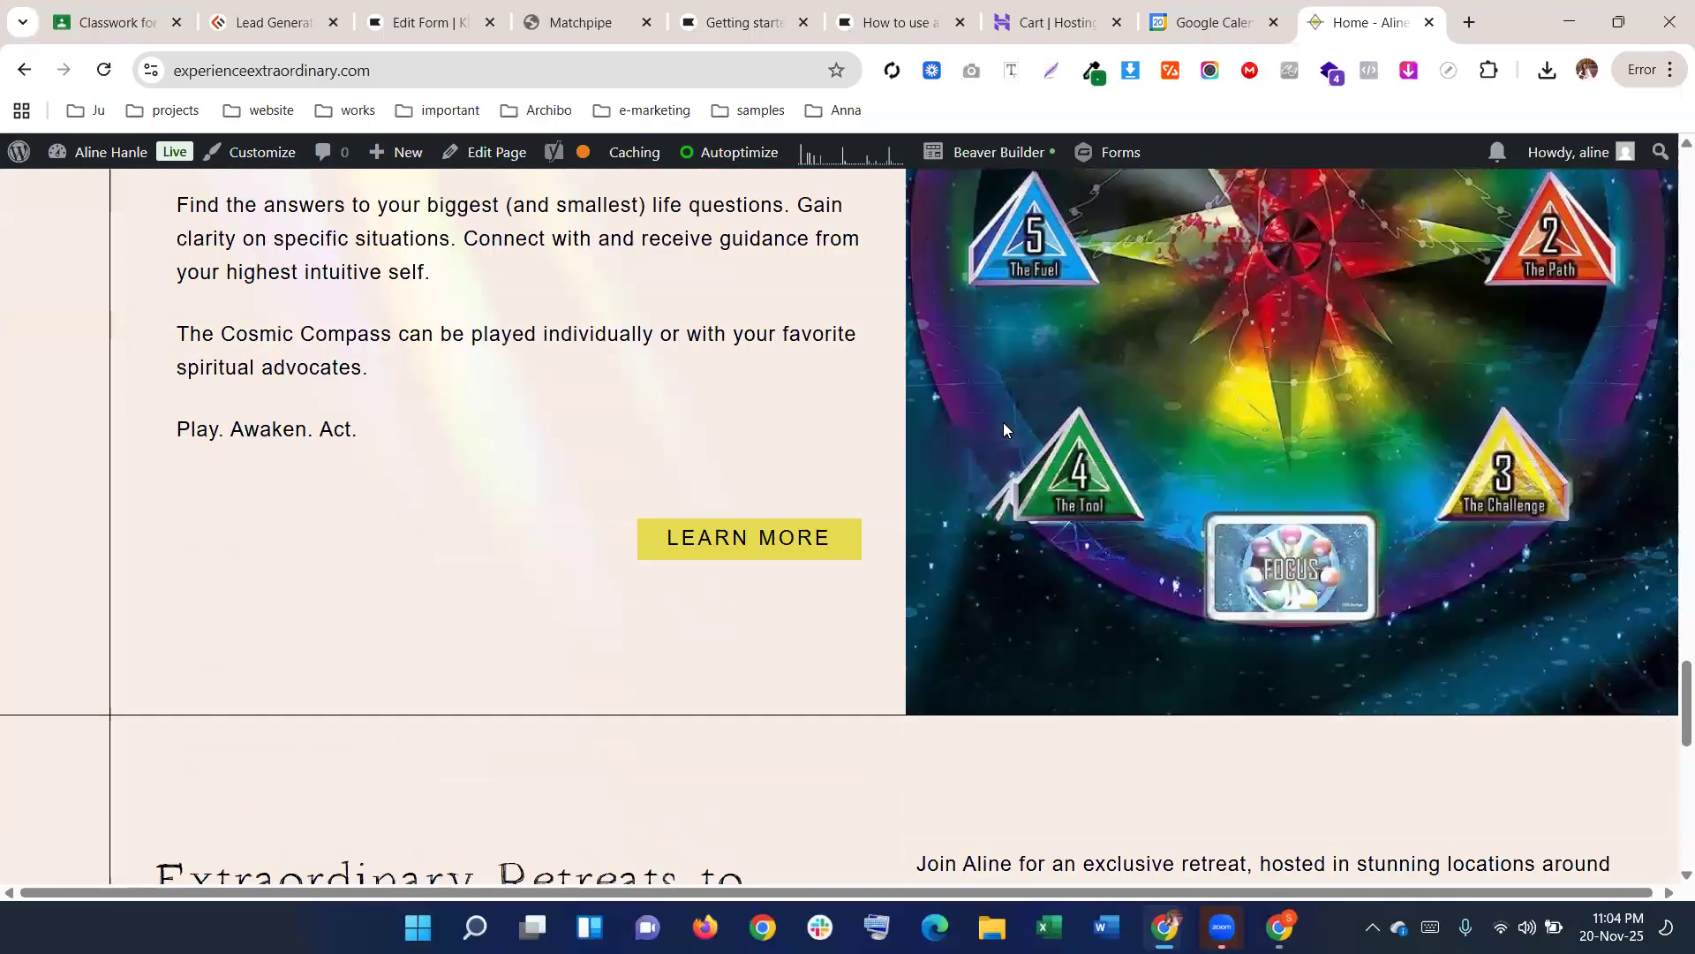
pyautogui.scroll(-10, 1003, 430)
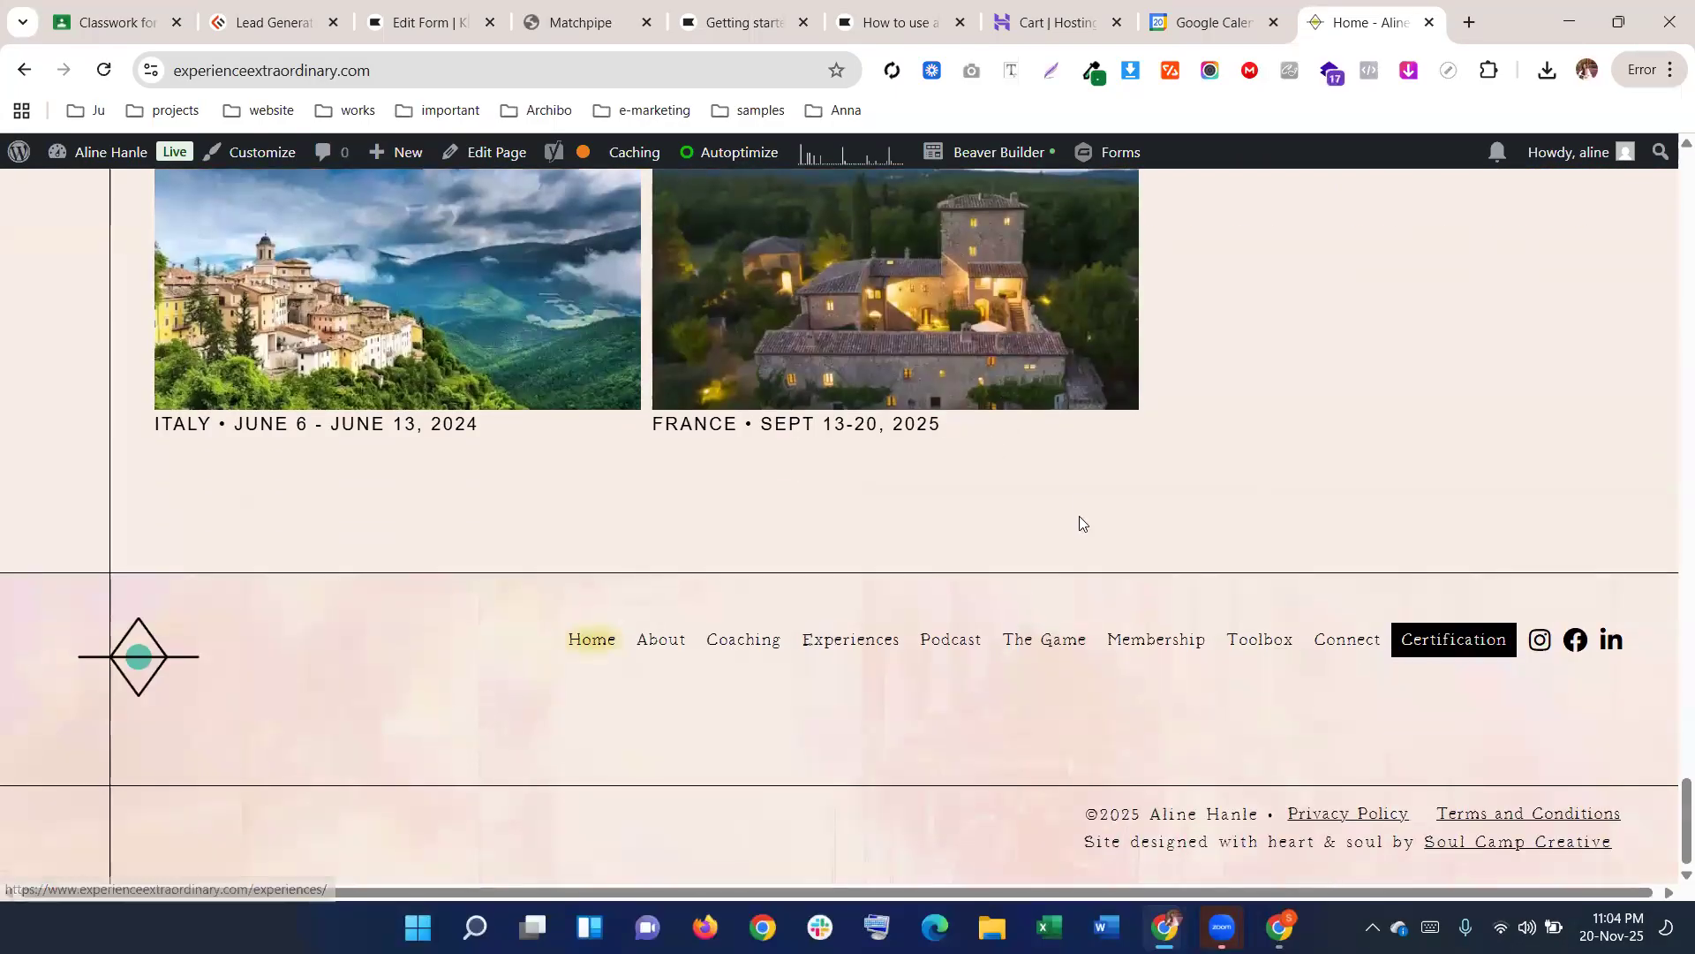
pyautogui.scroll(8, 1467, 765)
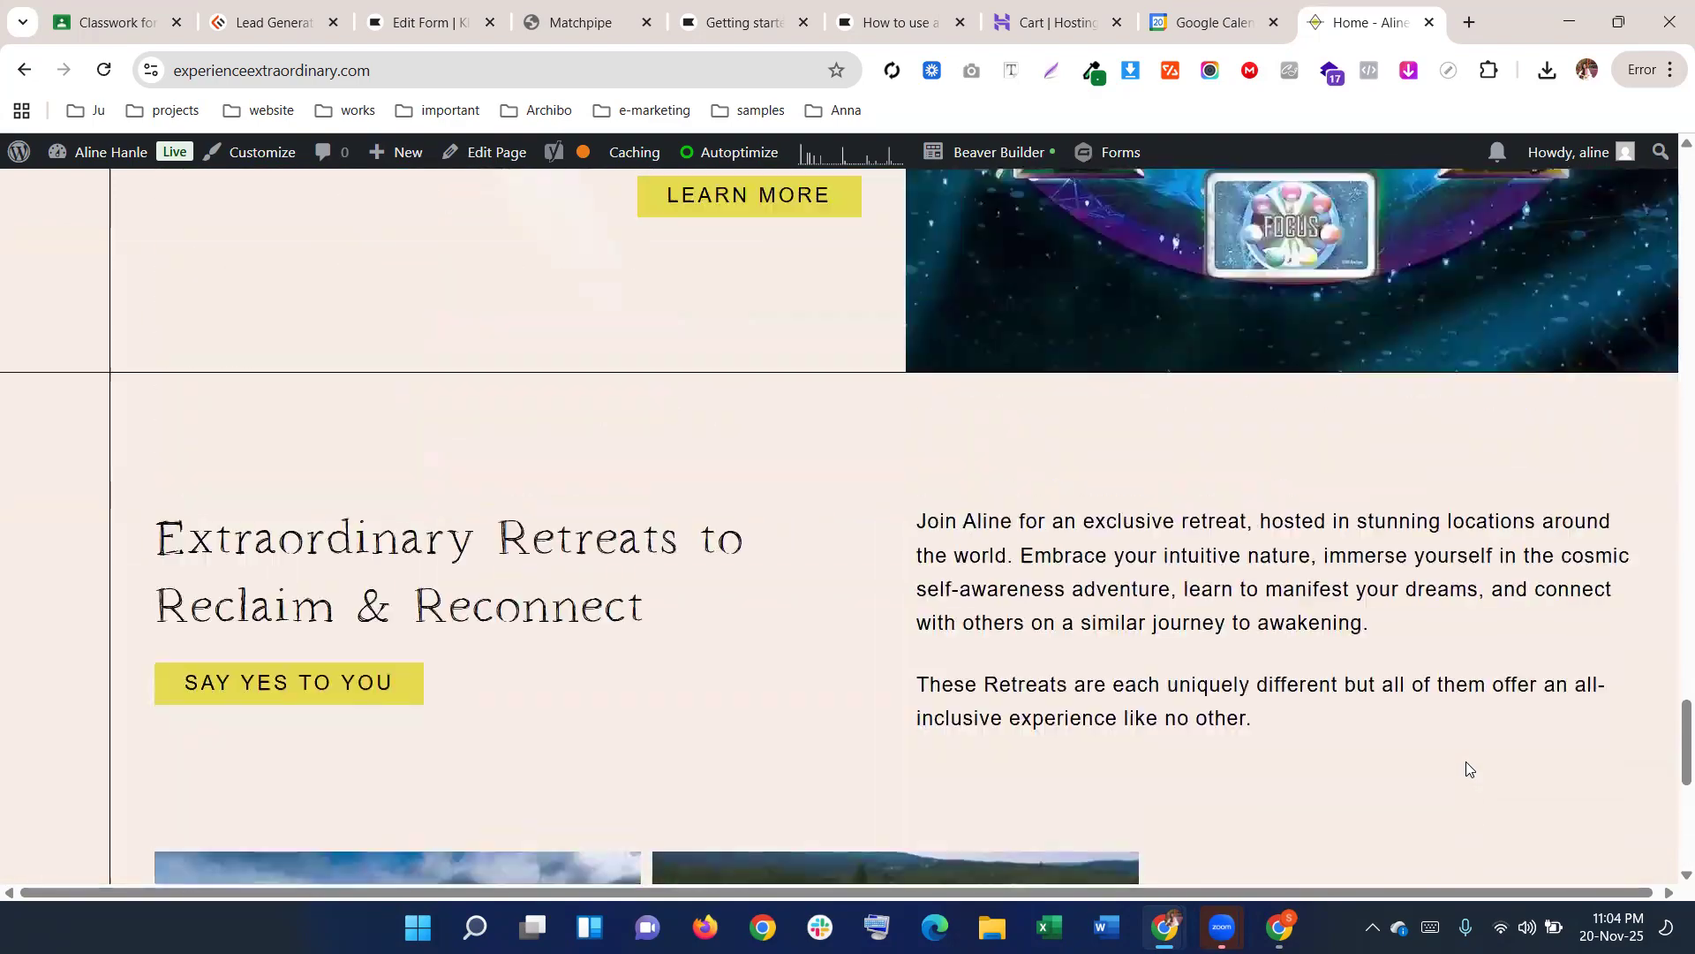
pyautogui.scroll(20, 1466, 768)
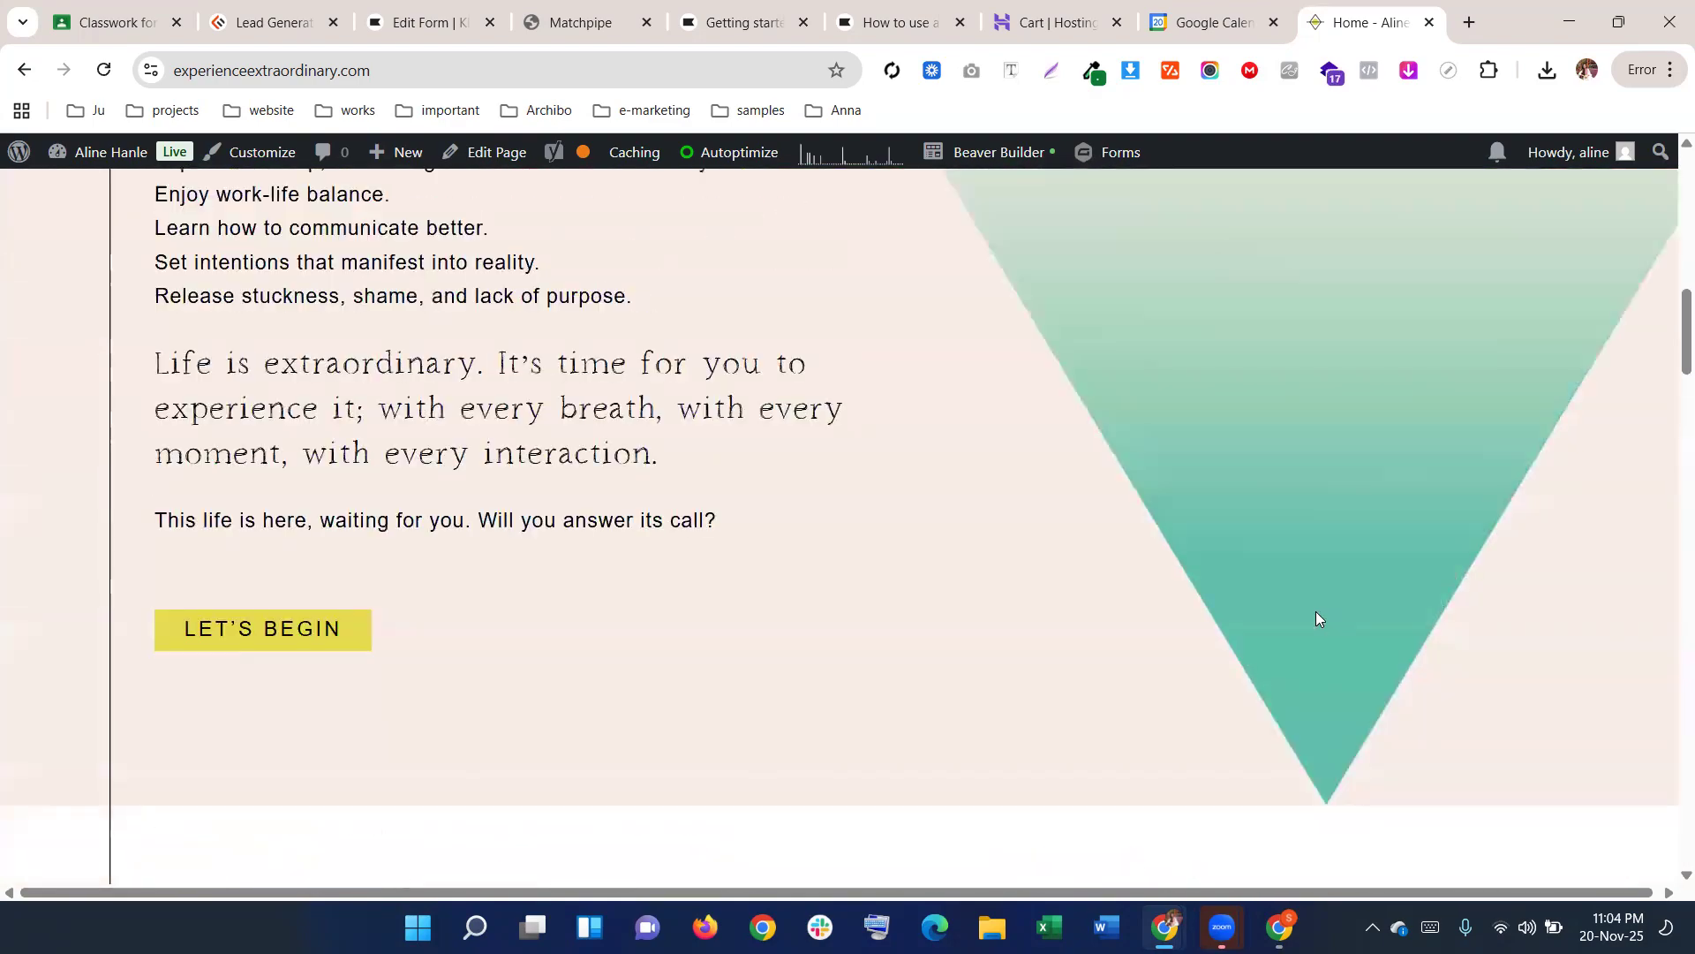
pyautogui.scroll(-6, 1316, 611)
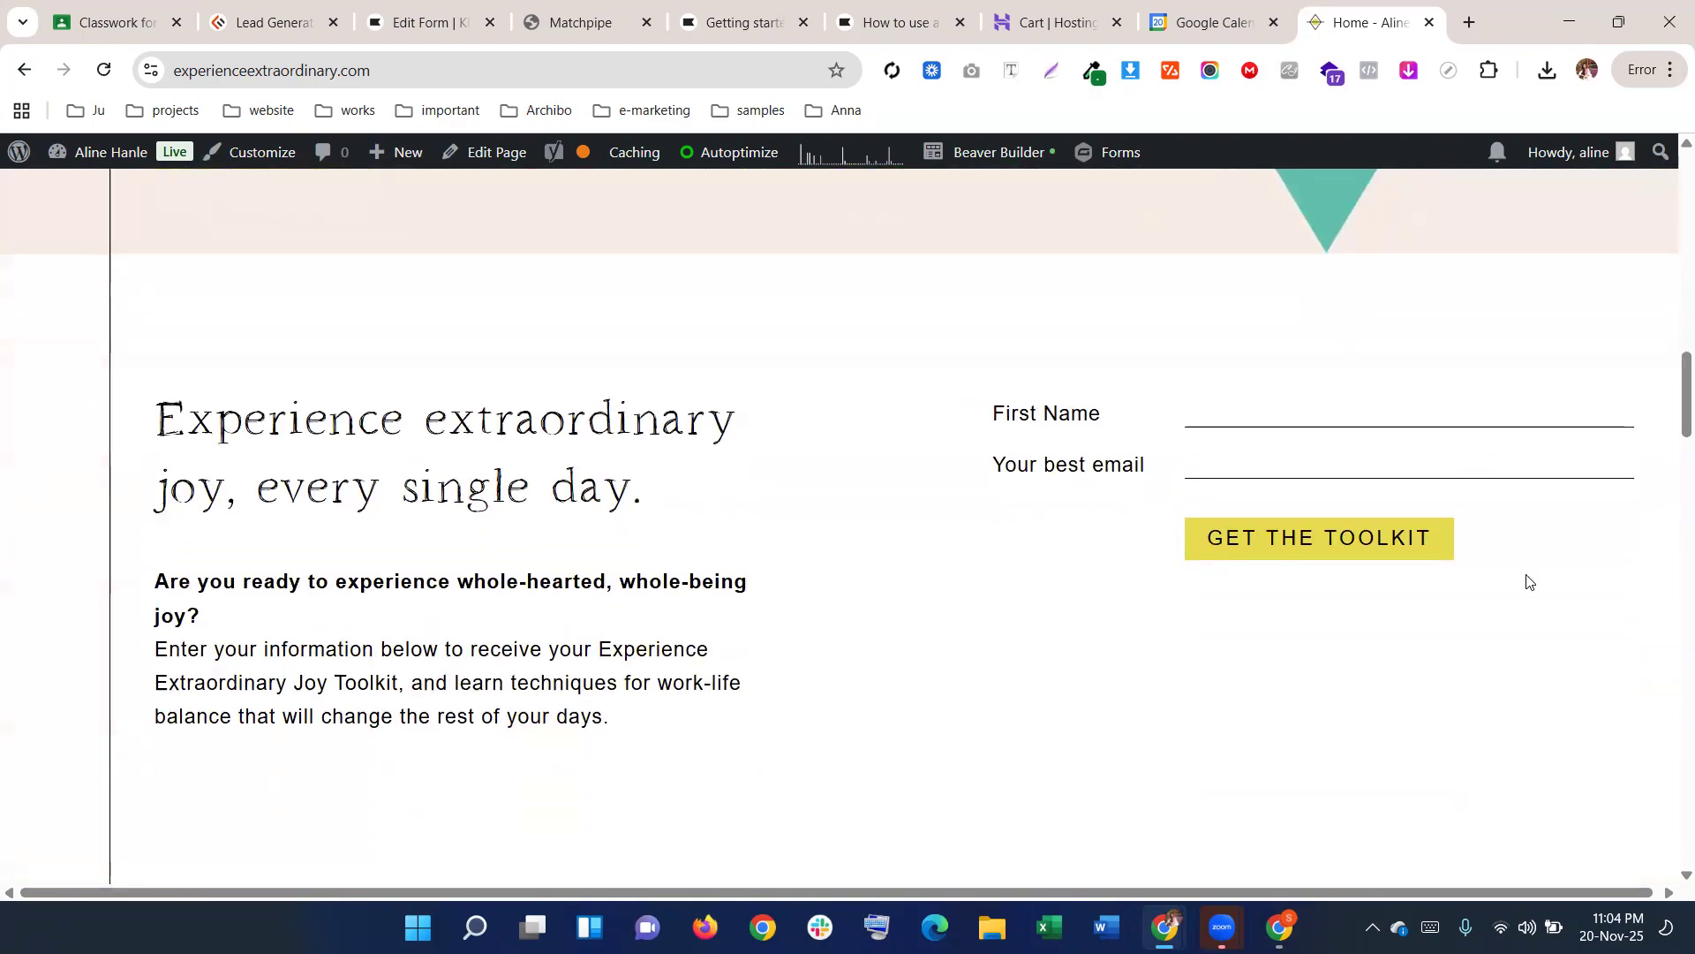
pyautogui.moveTo(950, 375); pyautogui.dragTo(1551, 539)
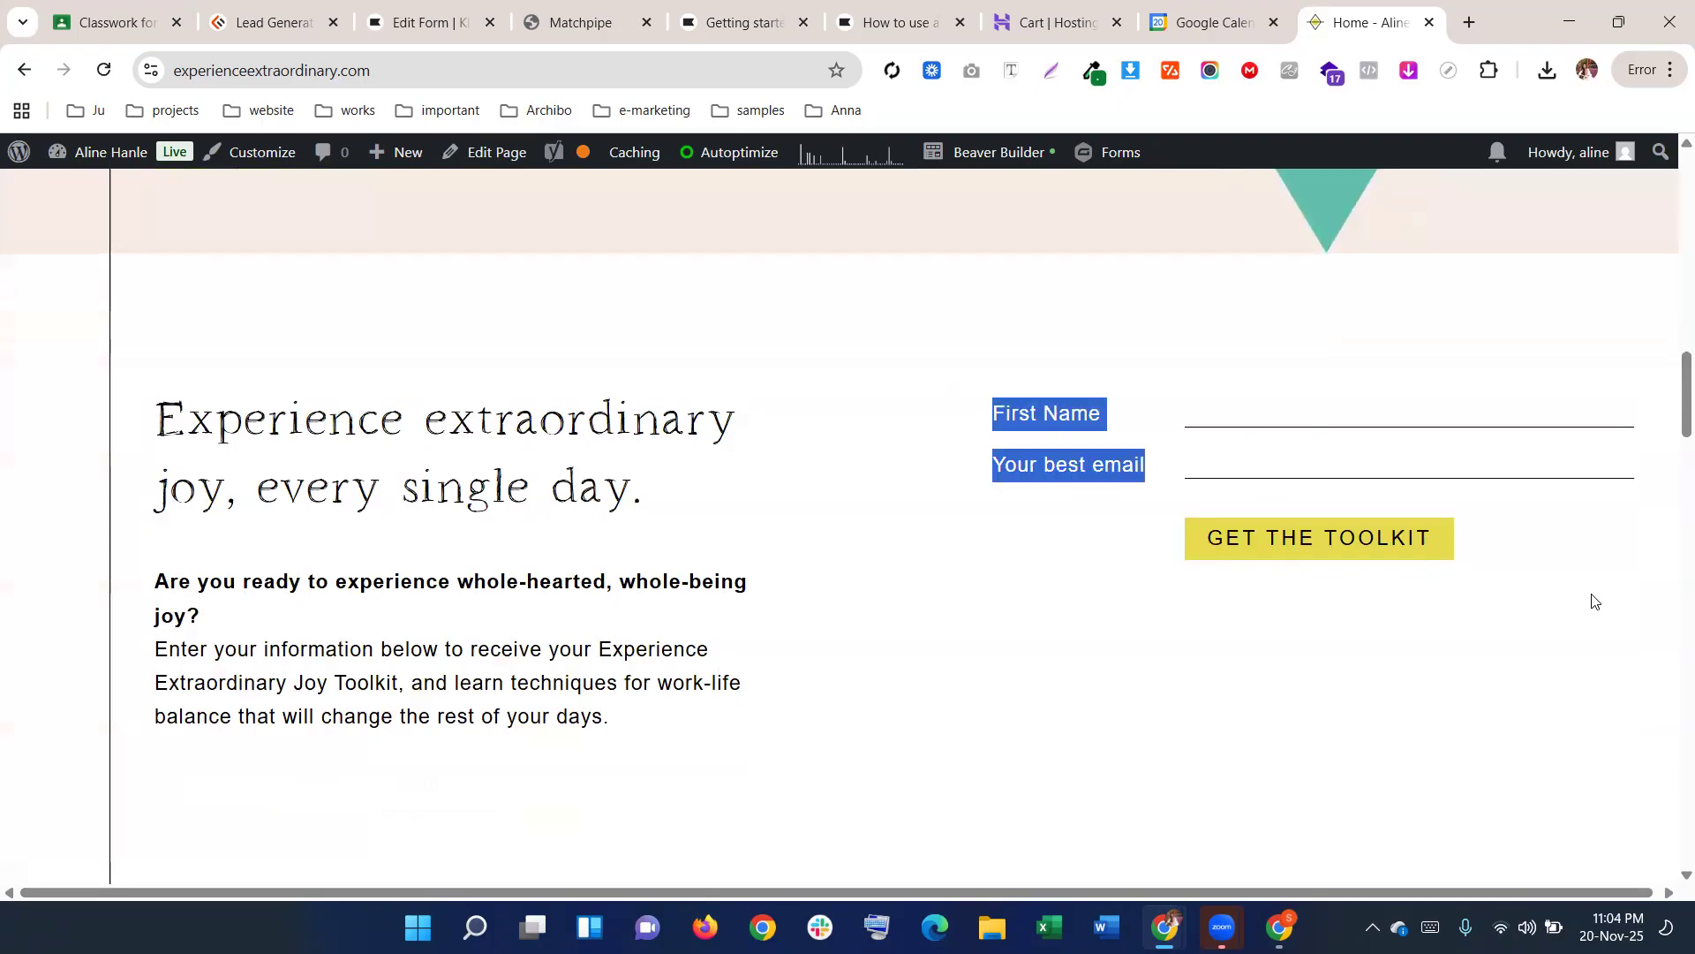
pyautogui.click(1502, 630)
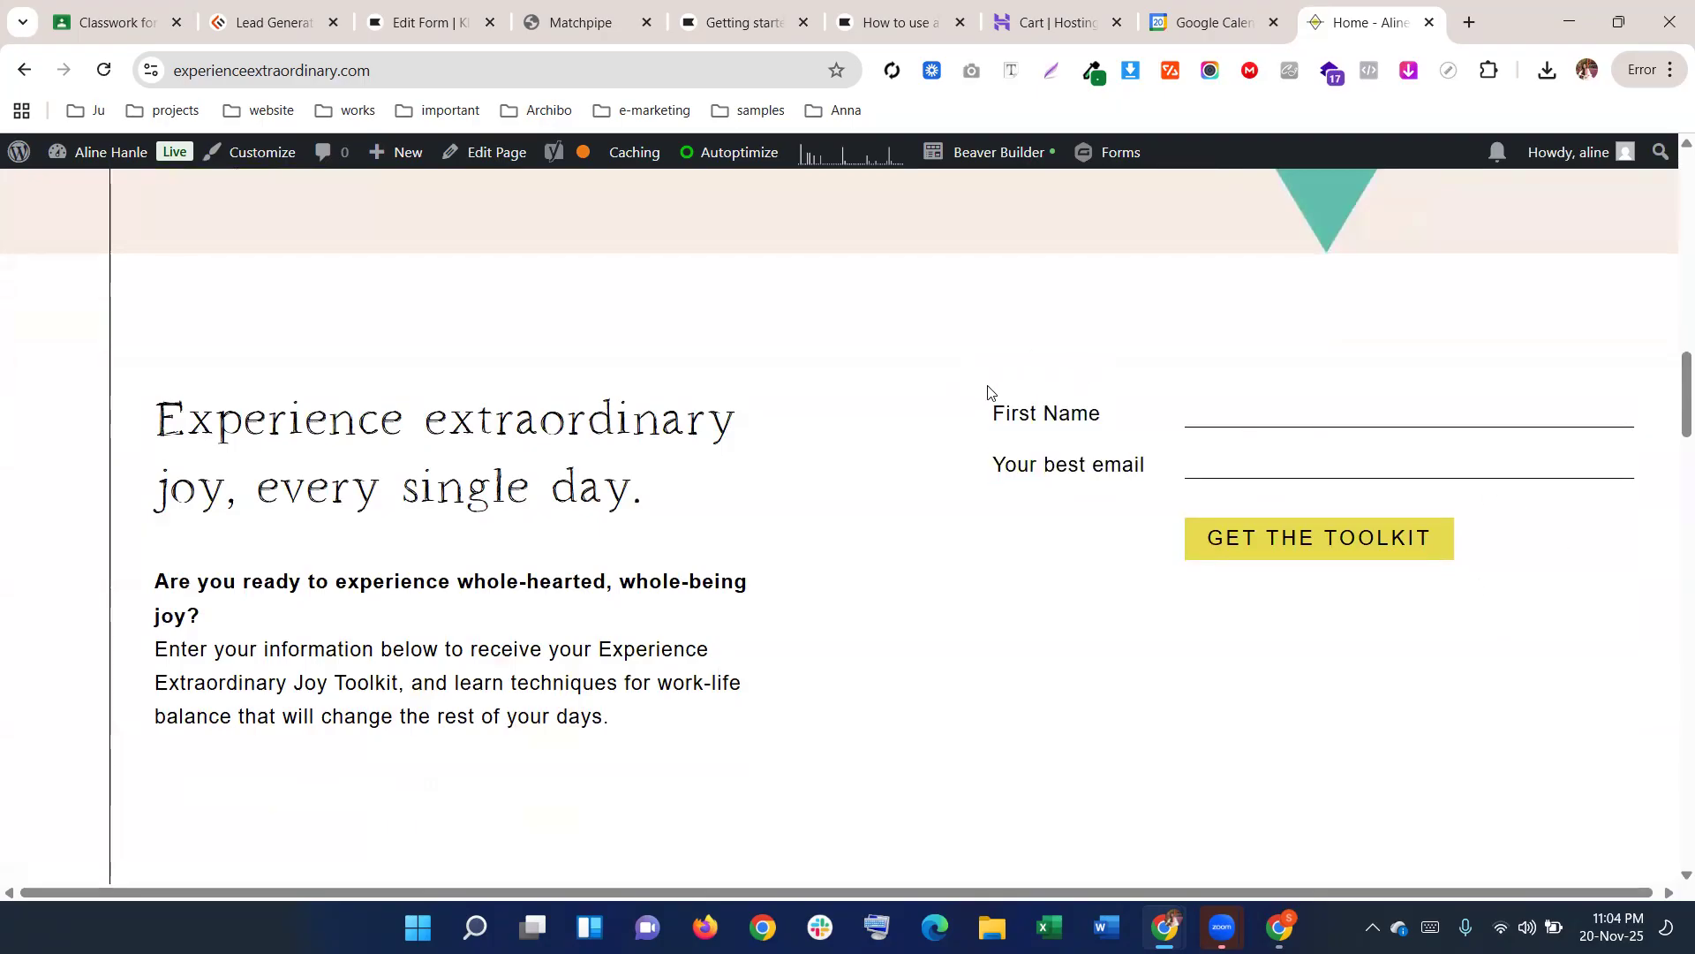
pyautogui.scroll(-20, 988, 391)
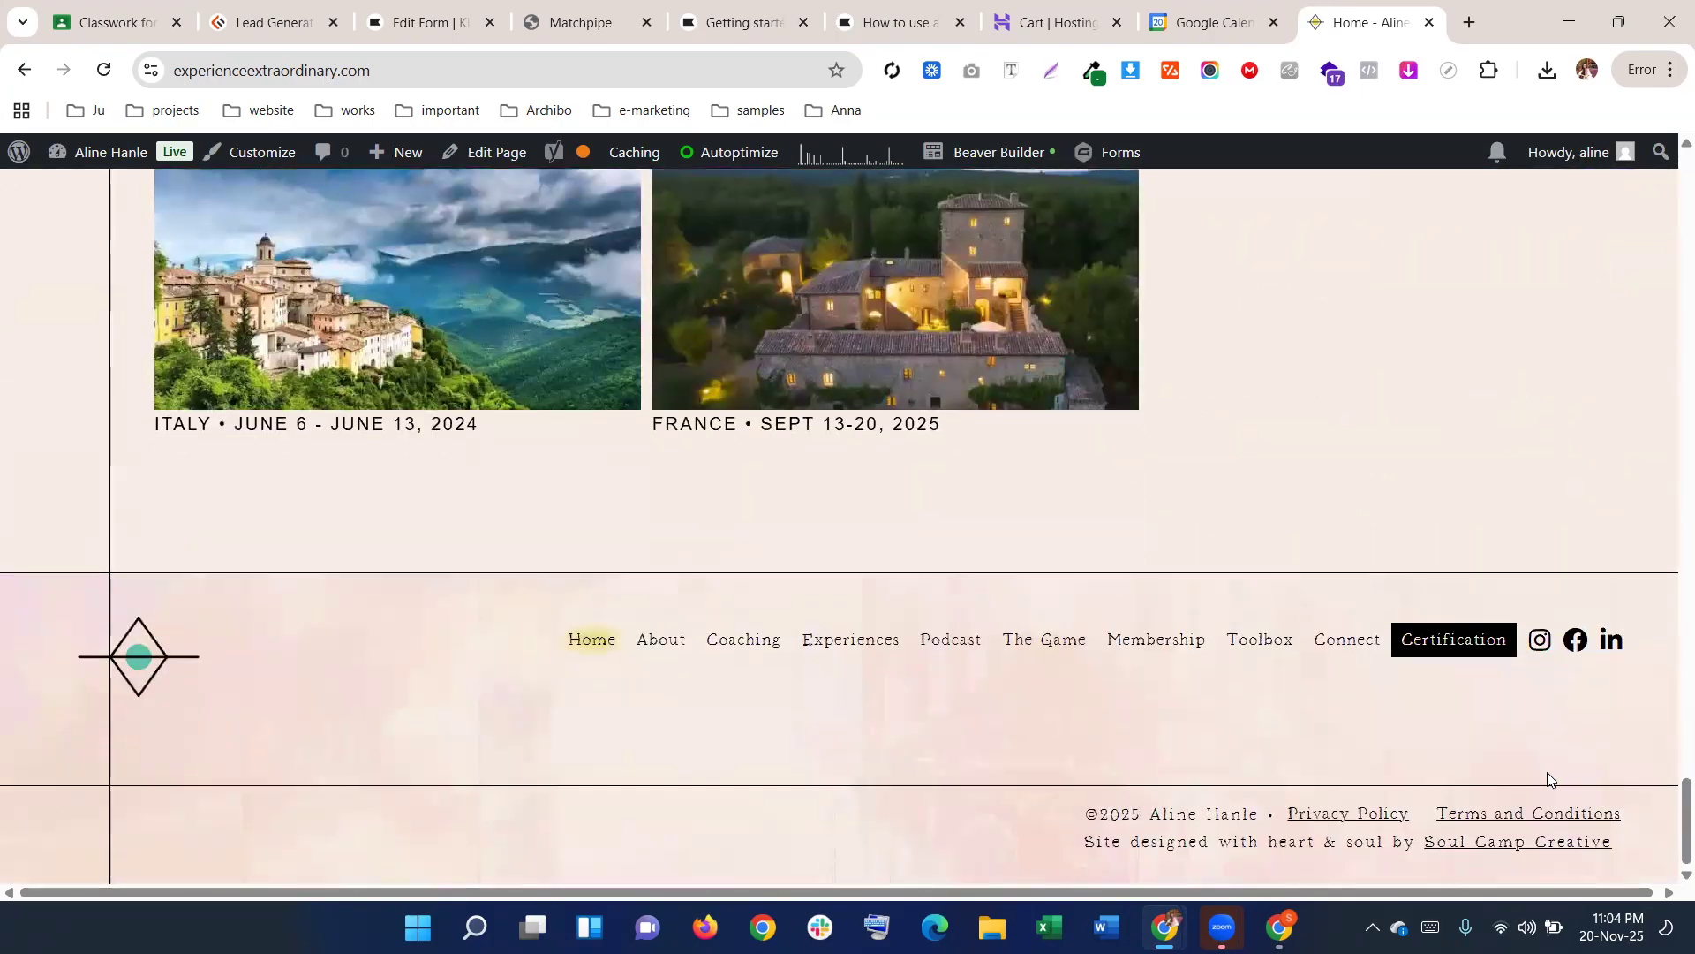
pyautogui.scroll(15, 1323, 485)
pyautogui.scroll(8, 1307, 406)
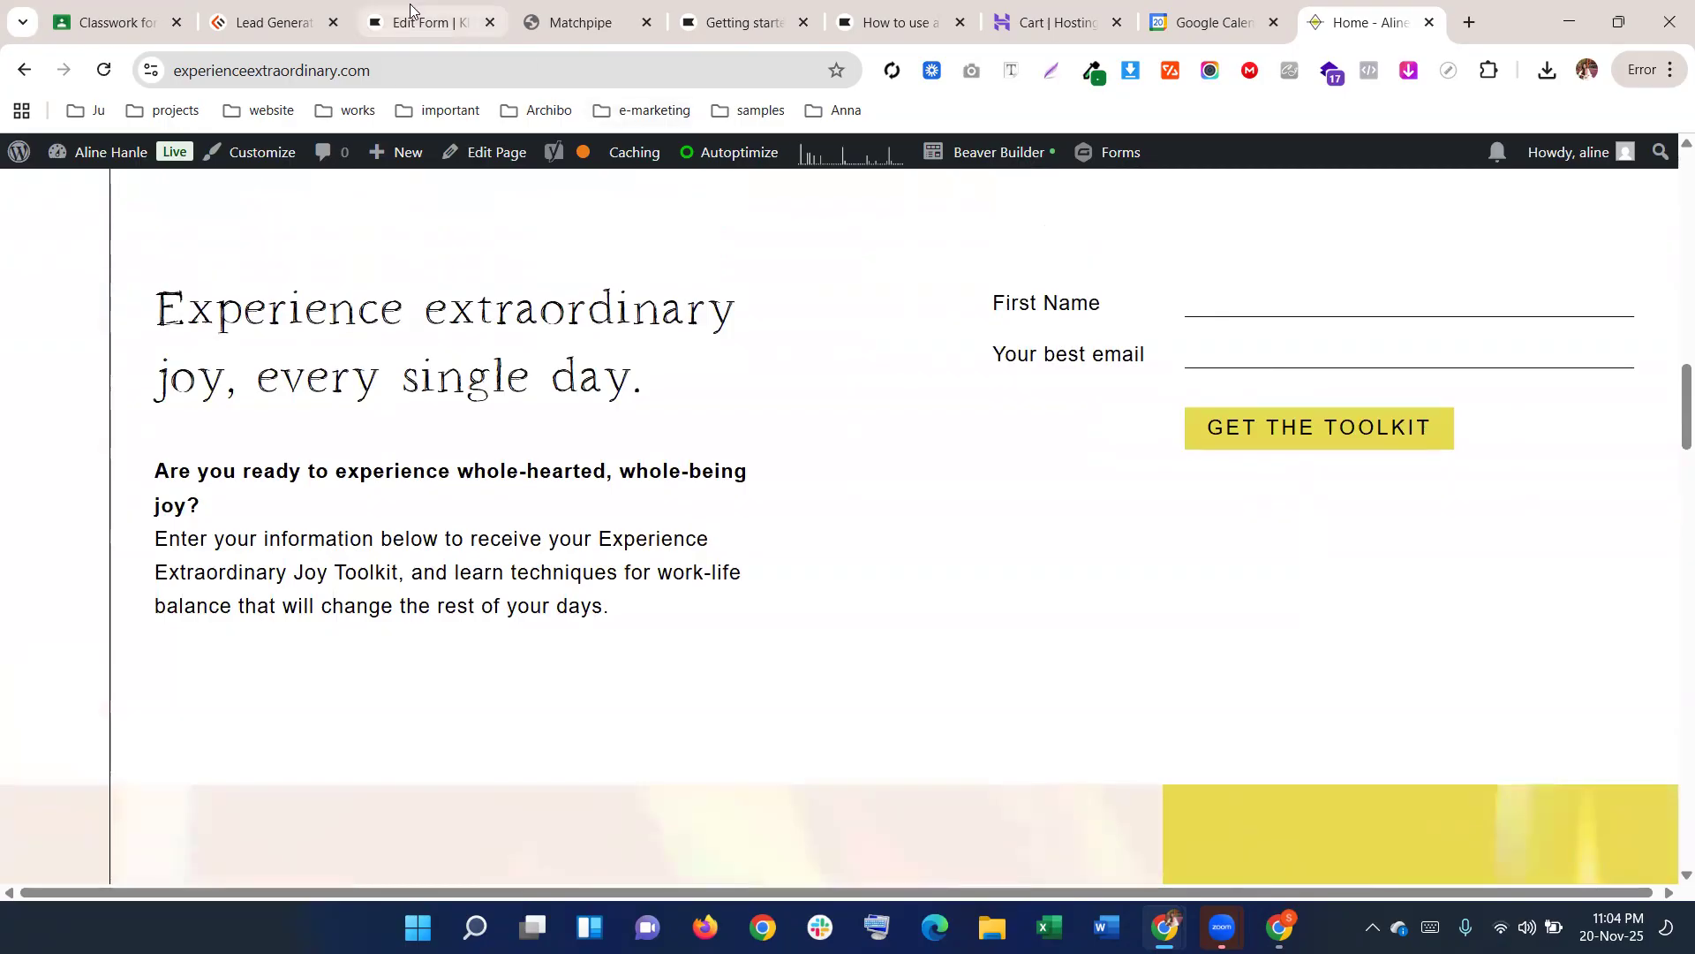
pyautogui.click(438, 26)
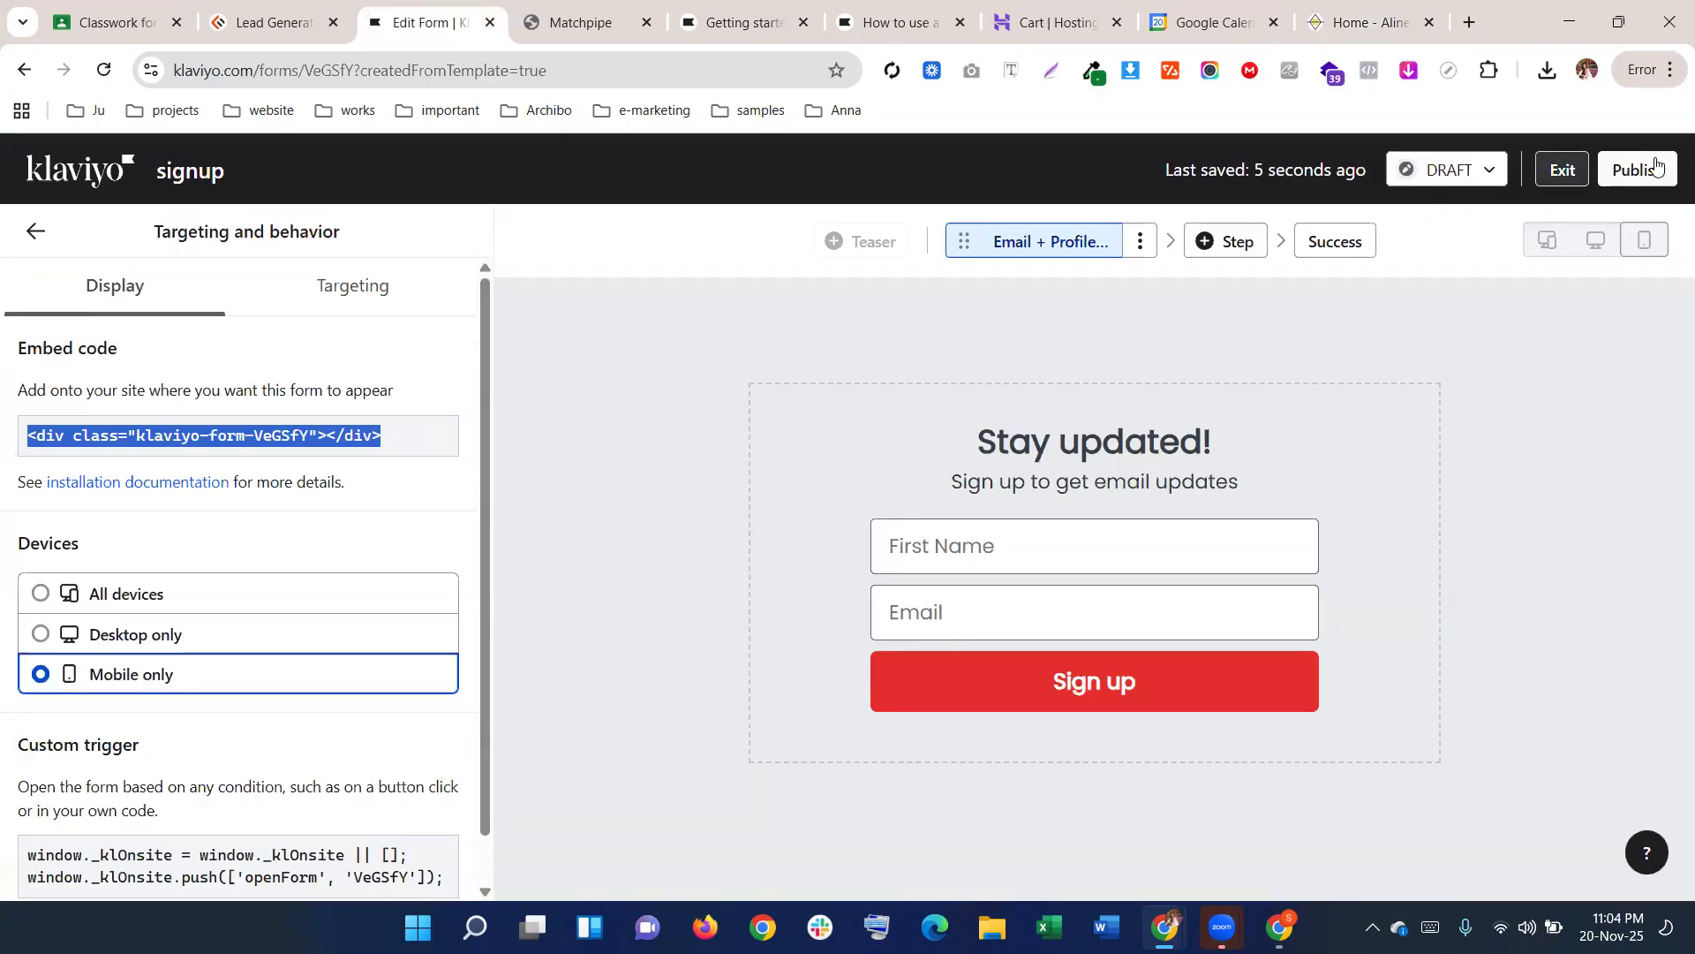
# Publish the signup form, copy its embed code, and exit to the sign-up forms list
pyautogui.click(1630, 170)
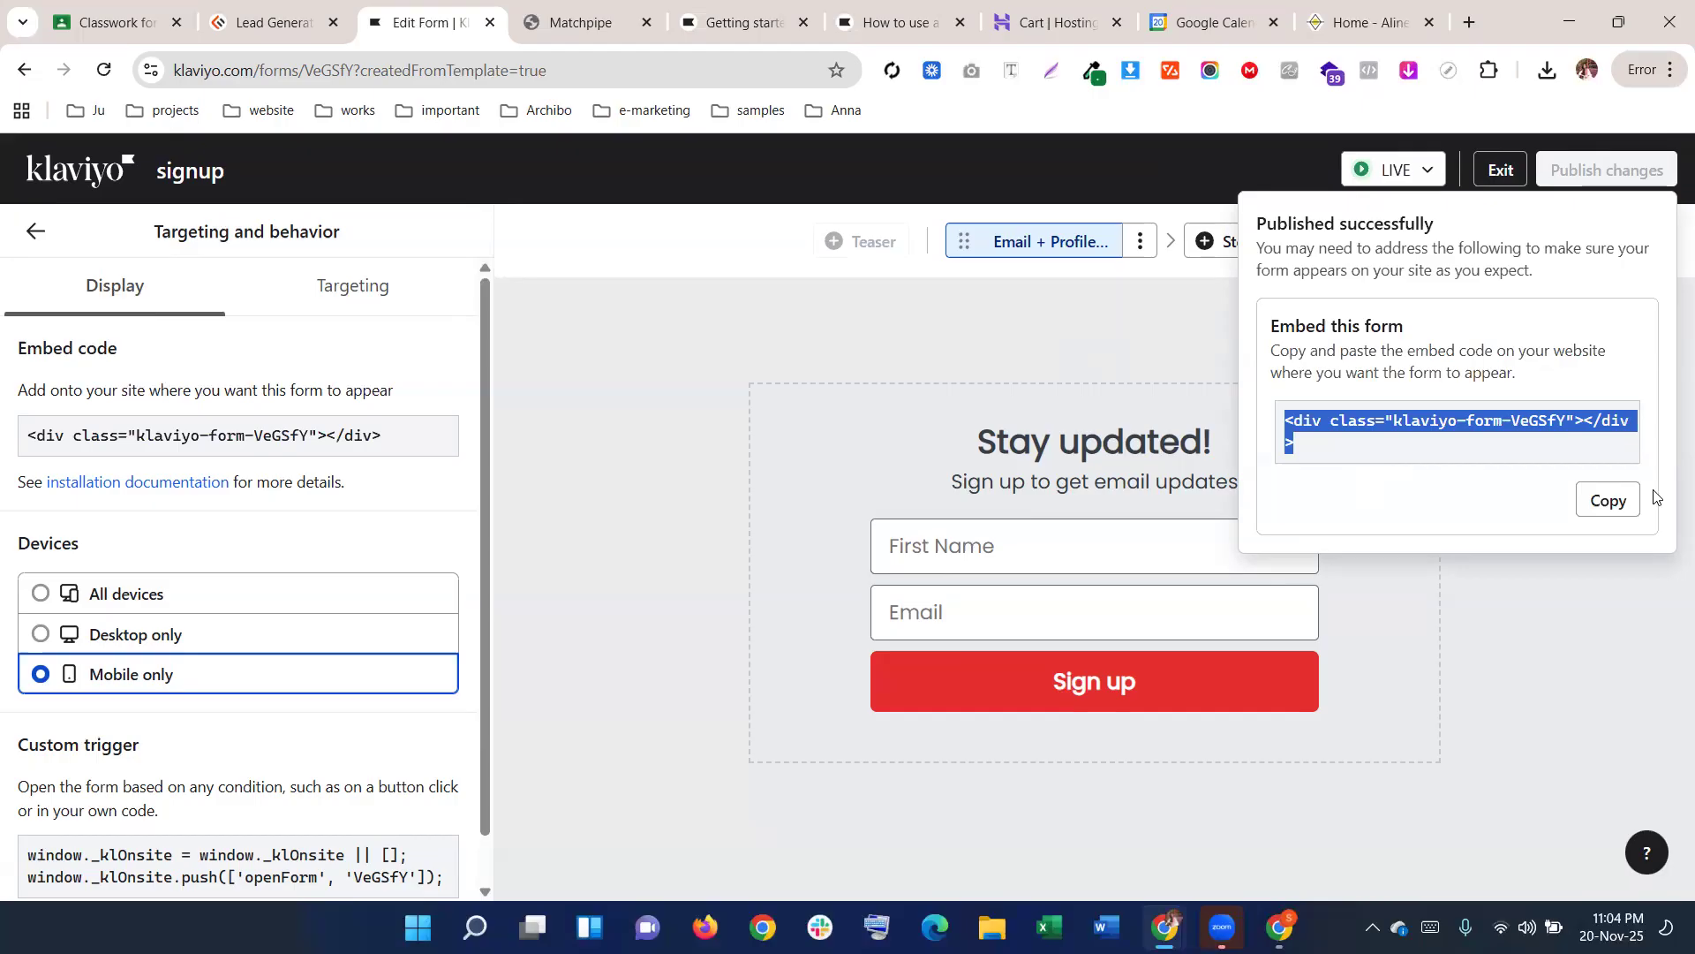
pyautogui.click(1604, 507)
pyautogui.click(1501, 171)
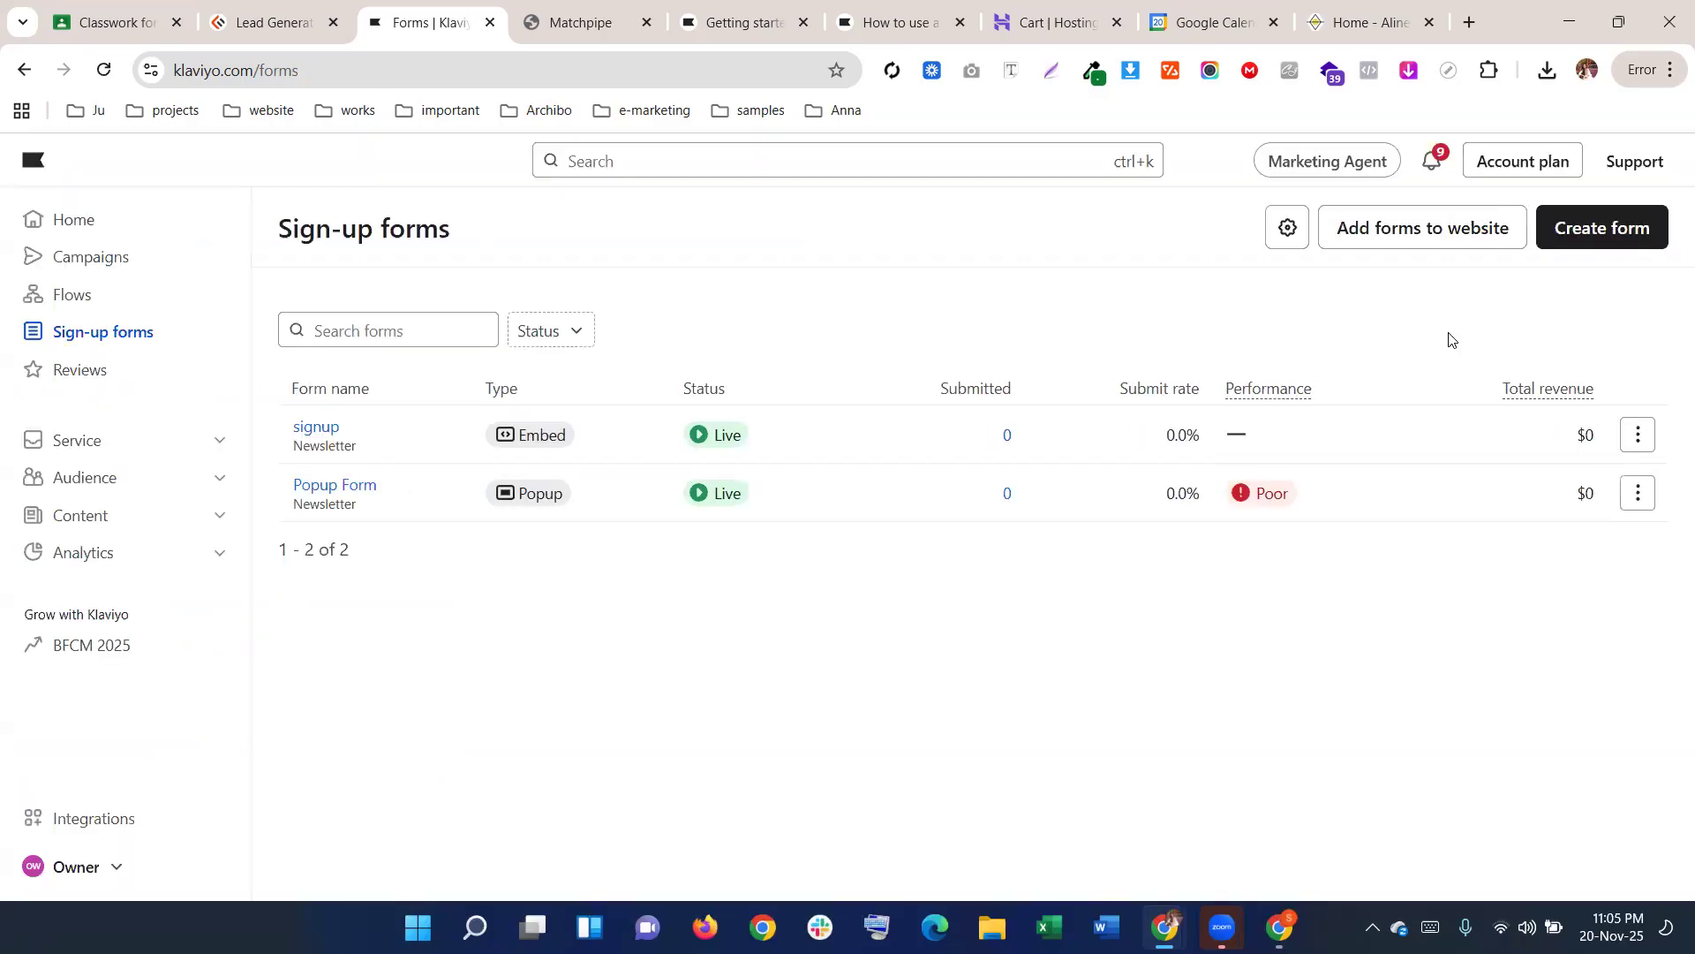
# Browse the new-form template gallery and preview the First order discount - Beige full-page template
pyautogui.click(1581, 230)
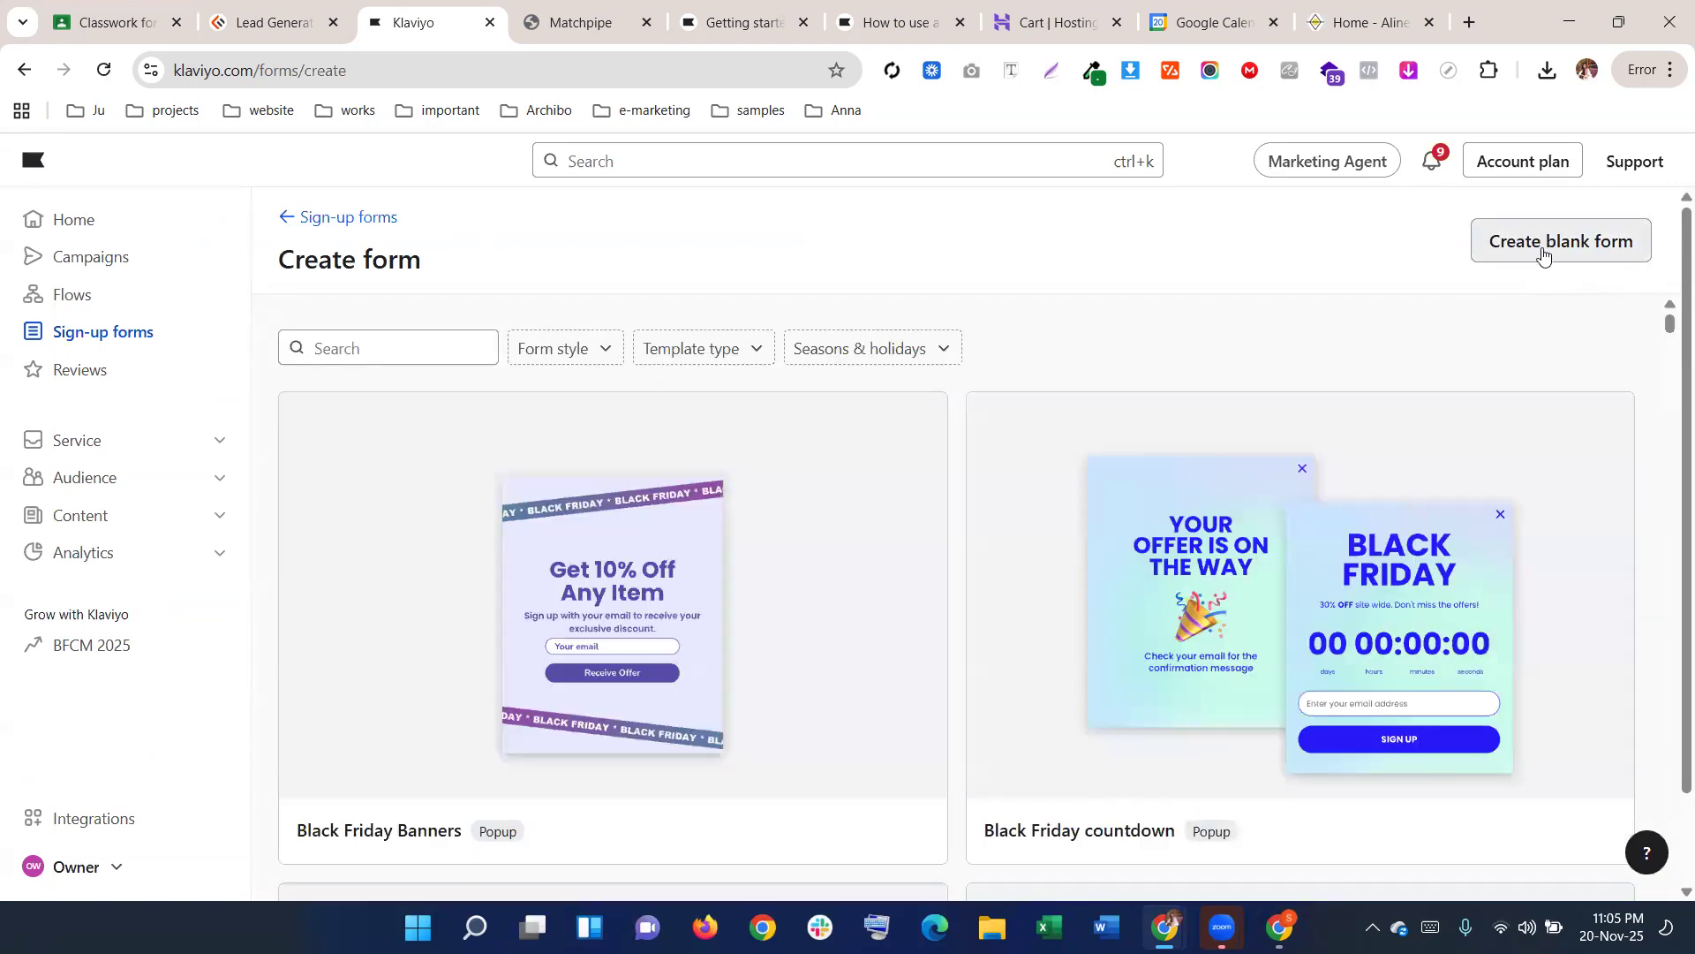
pyautogui.scroll(-1, 1516, 300)
pyautogui.scroll(1, 1518, 300)
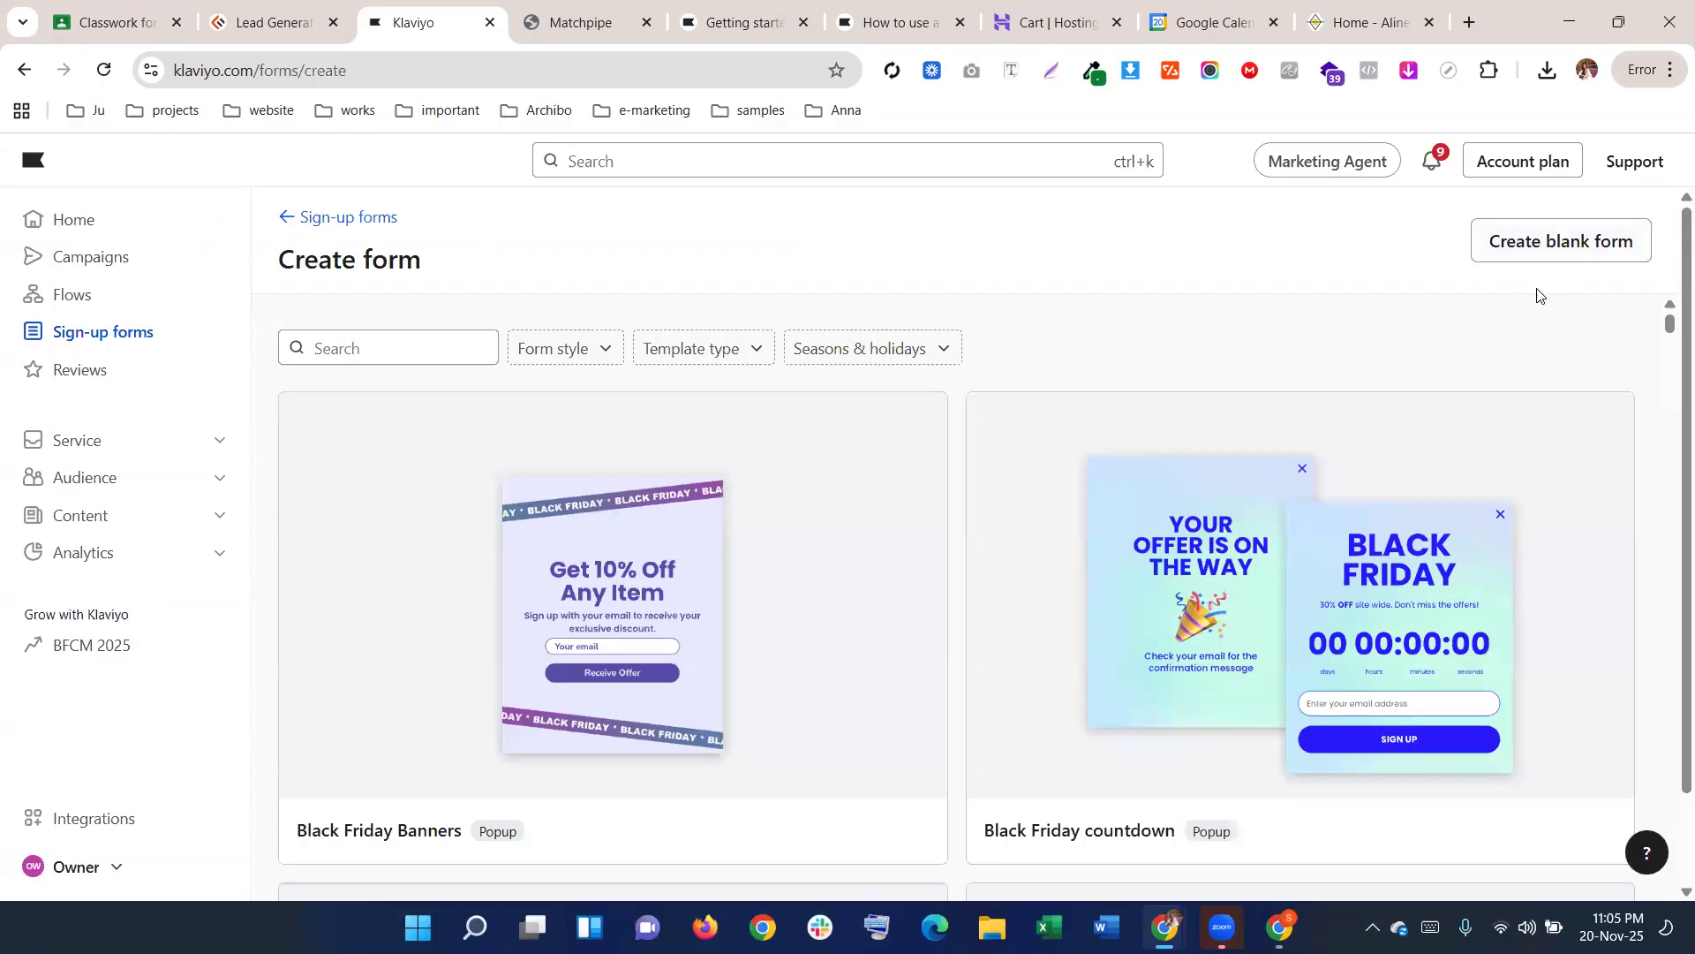
pyautogui.scroll(-10, 1519, 336)
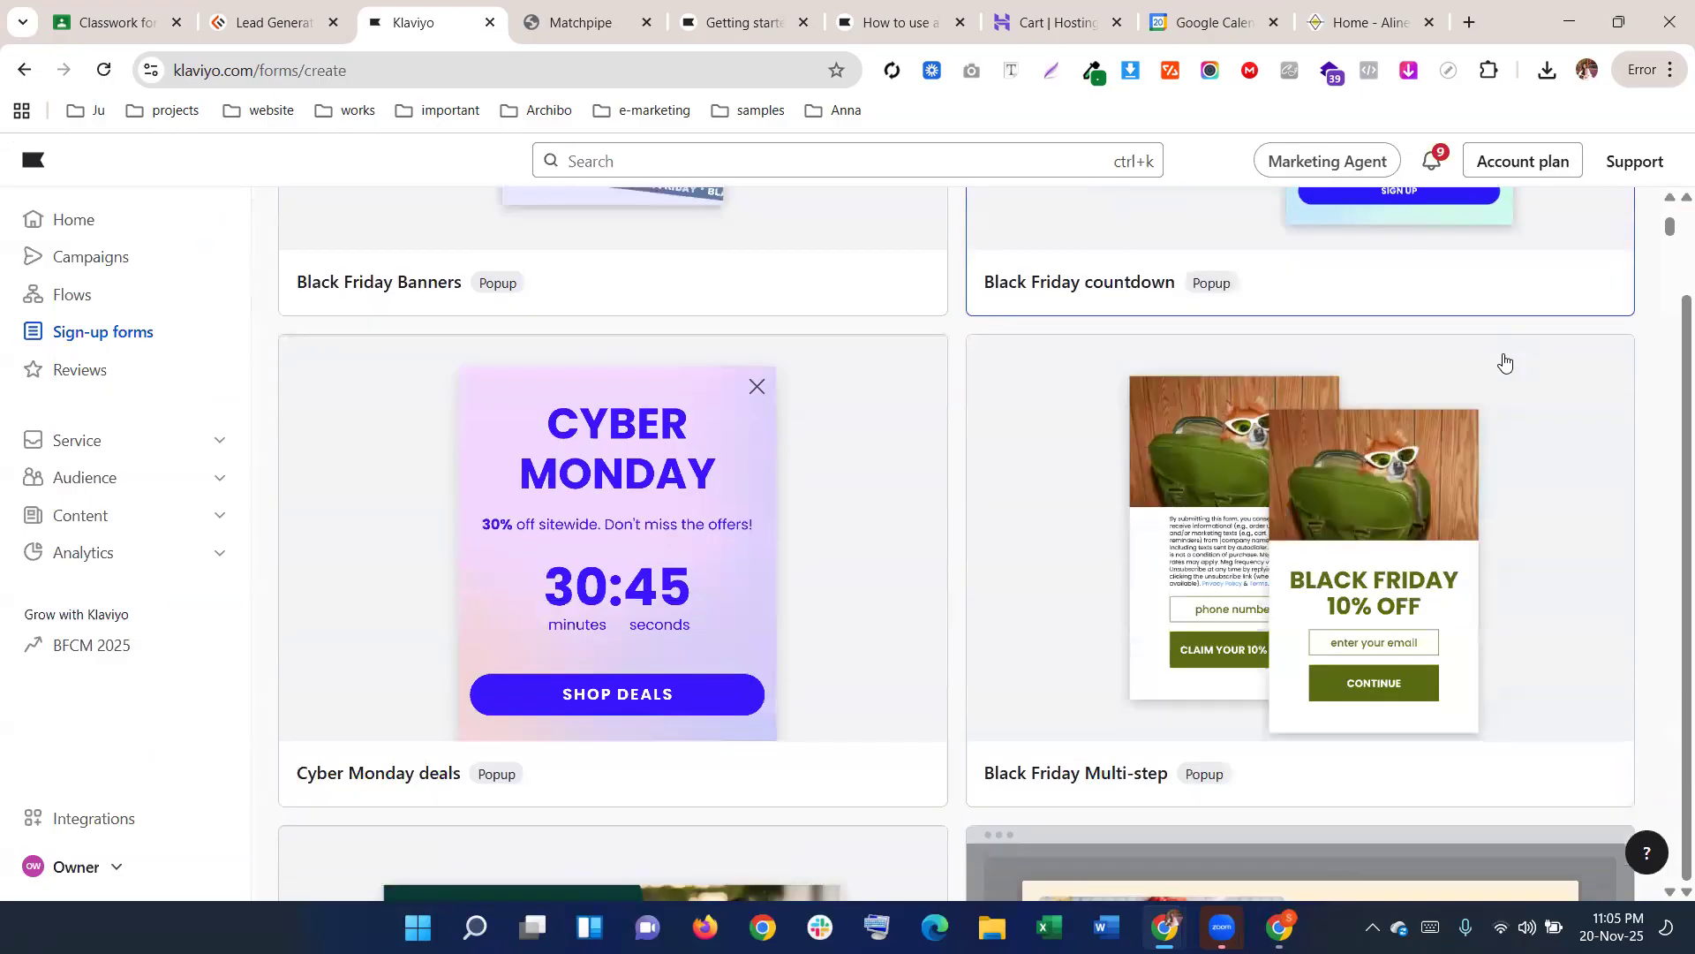
pyautogui.scroll(-15, 1504, 360)
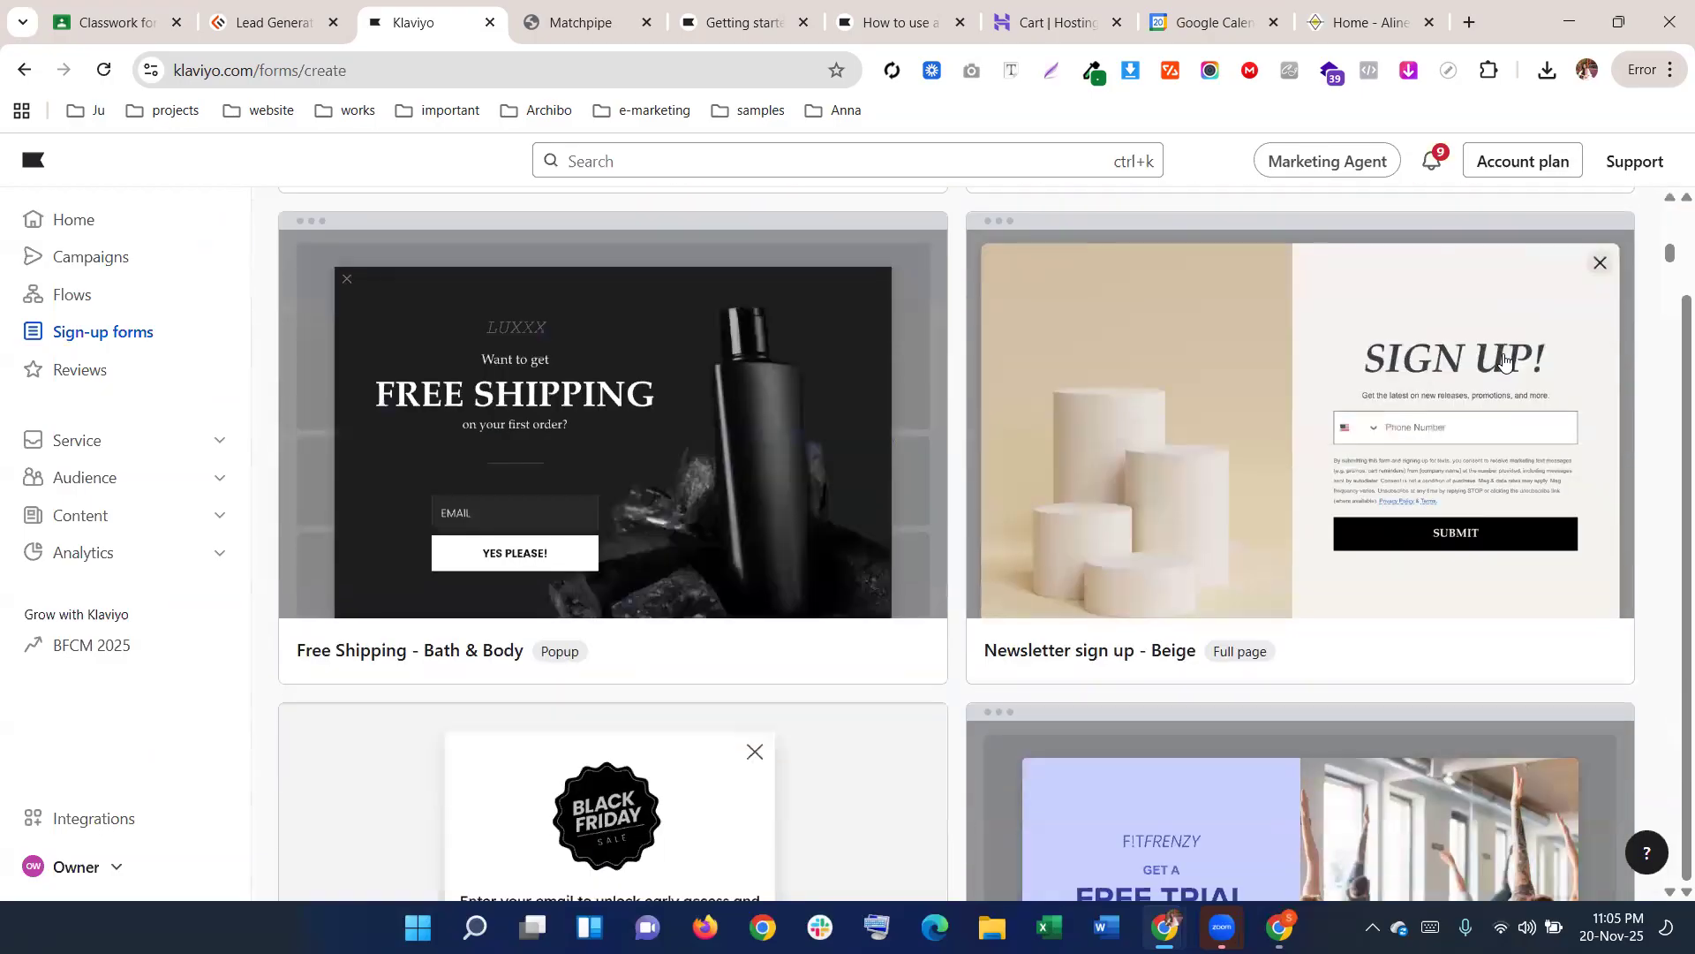
pyautogui.scroll(-15, 1505, 360)
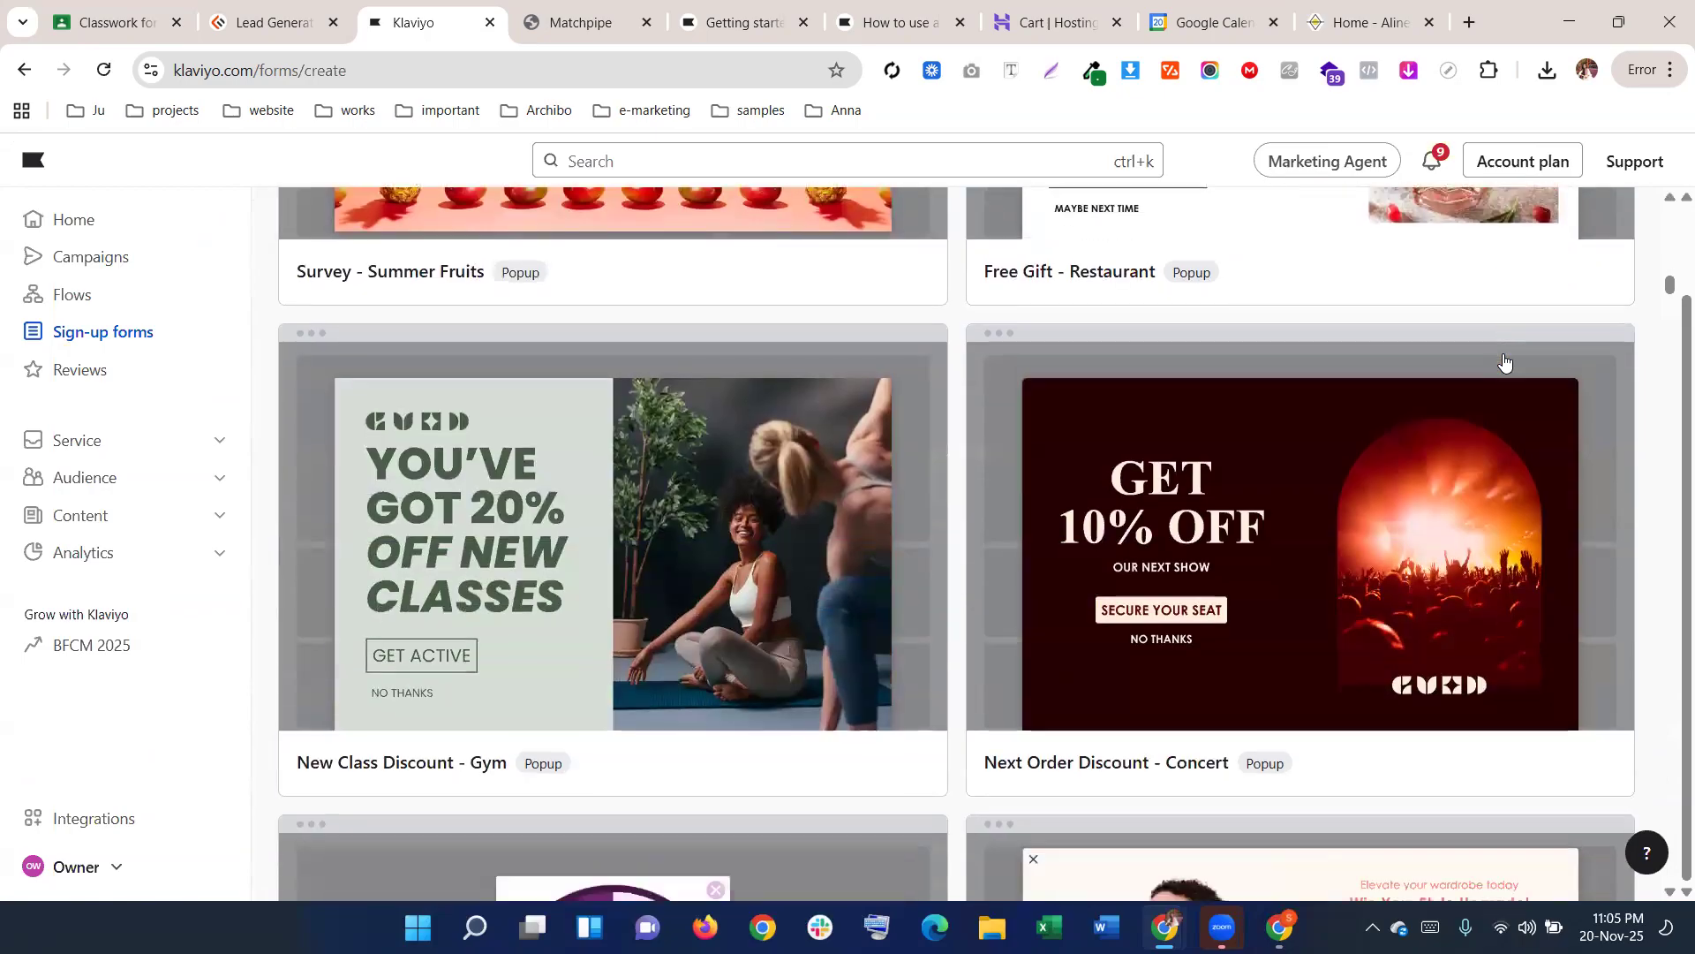
pyautogui.scroll(-8, 1505, 360)
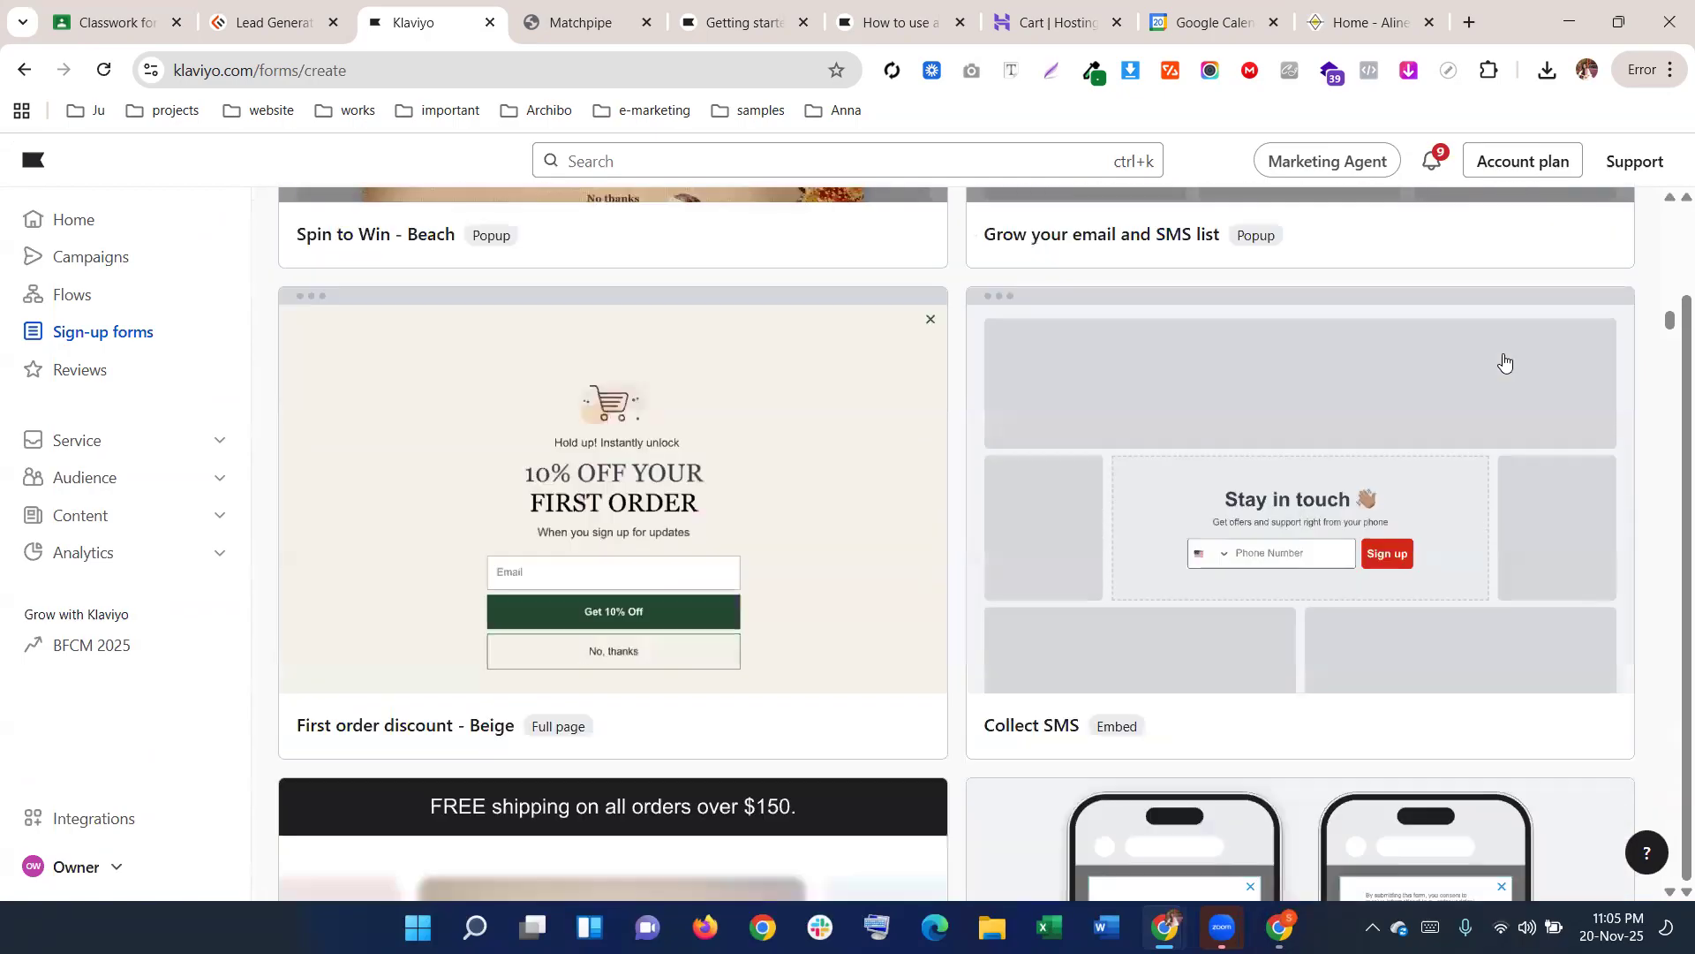
pyautogui.scroll(-3, 1504, 360)
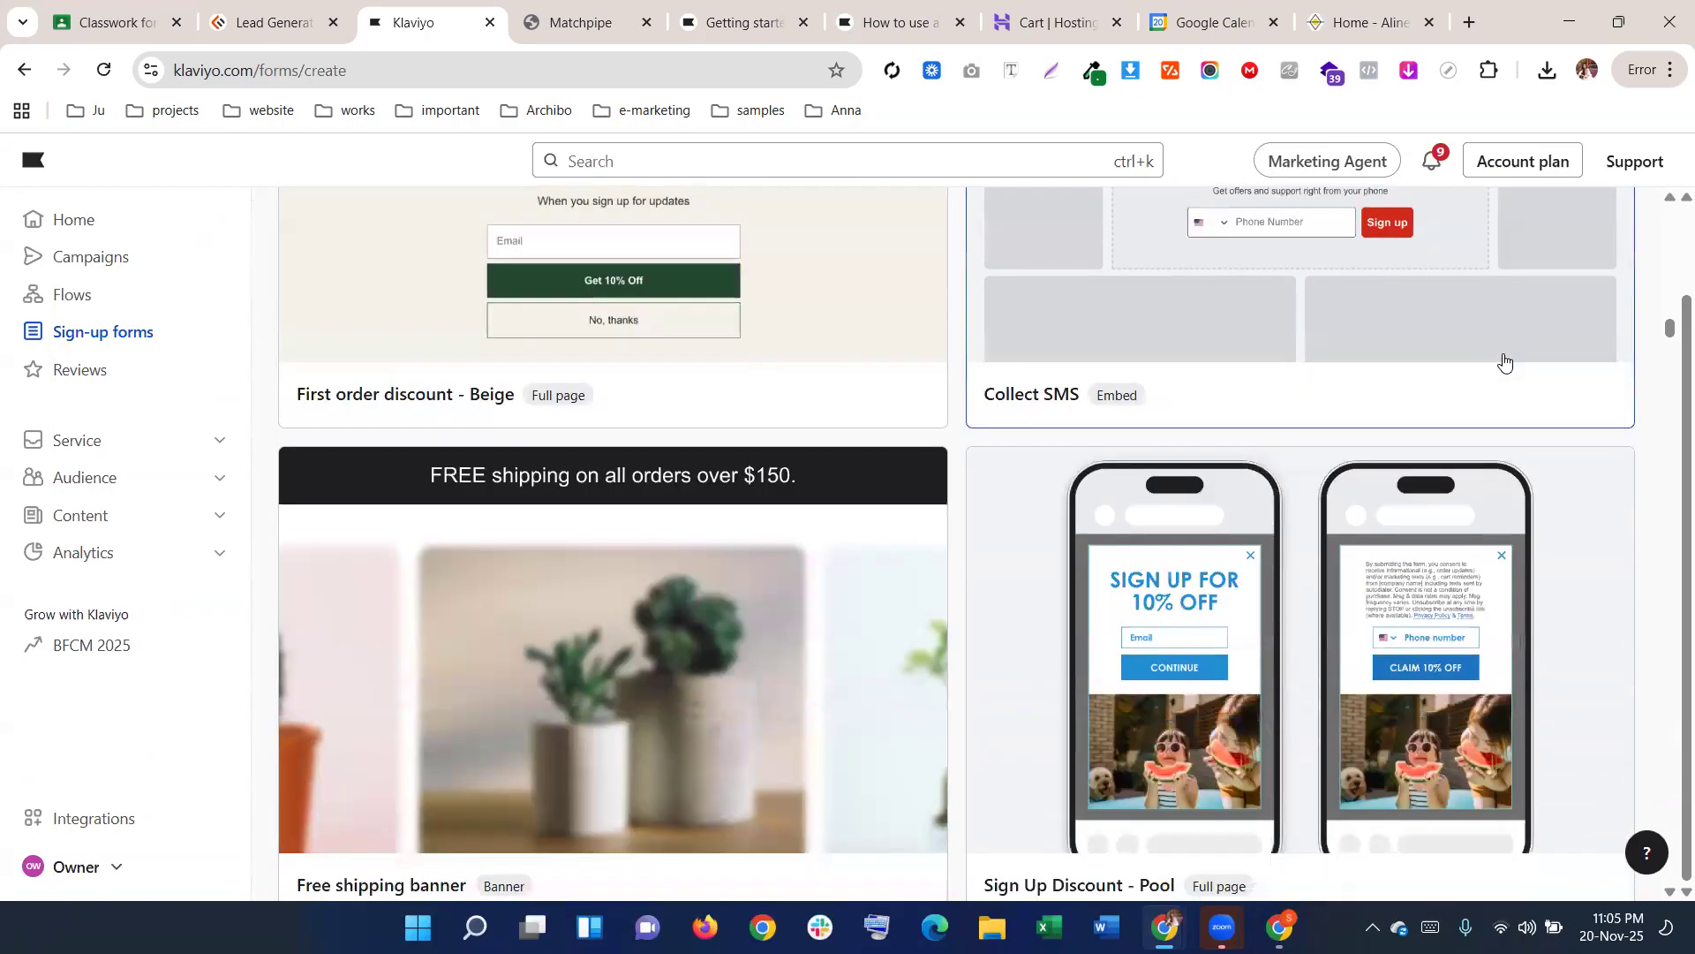
pyautogui.scroll(5, 1505, 360)
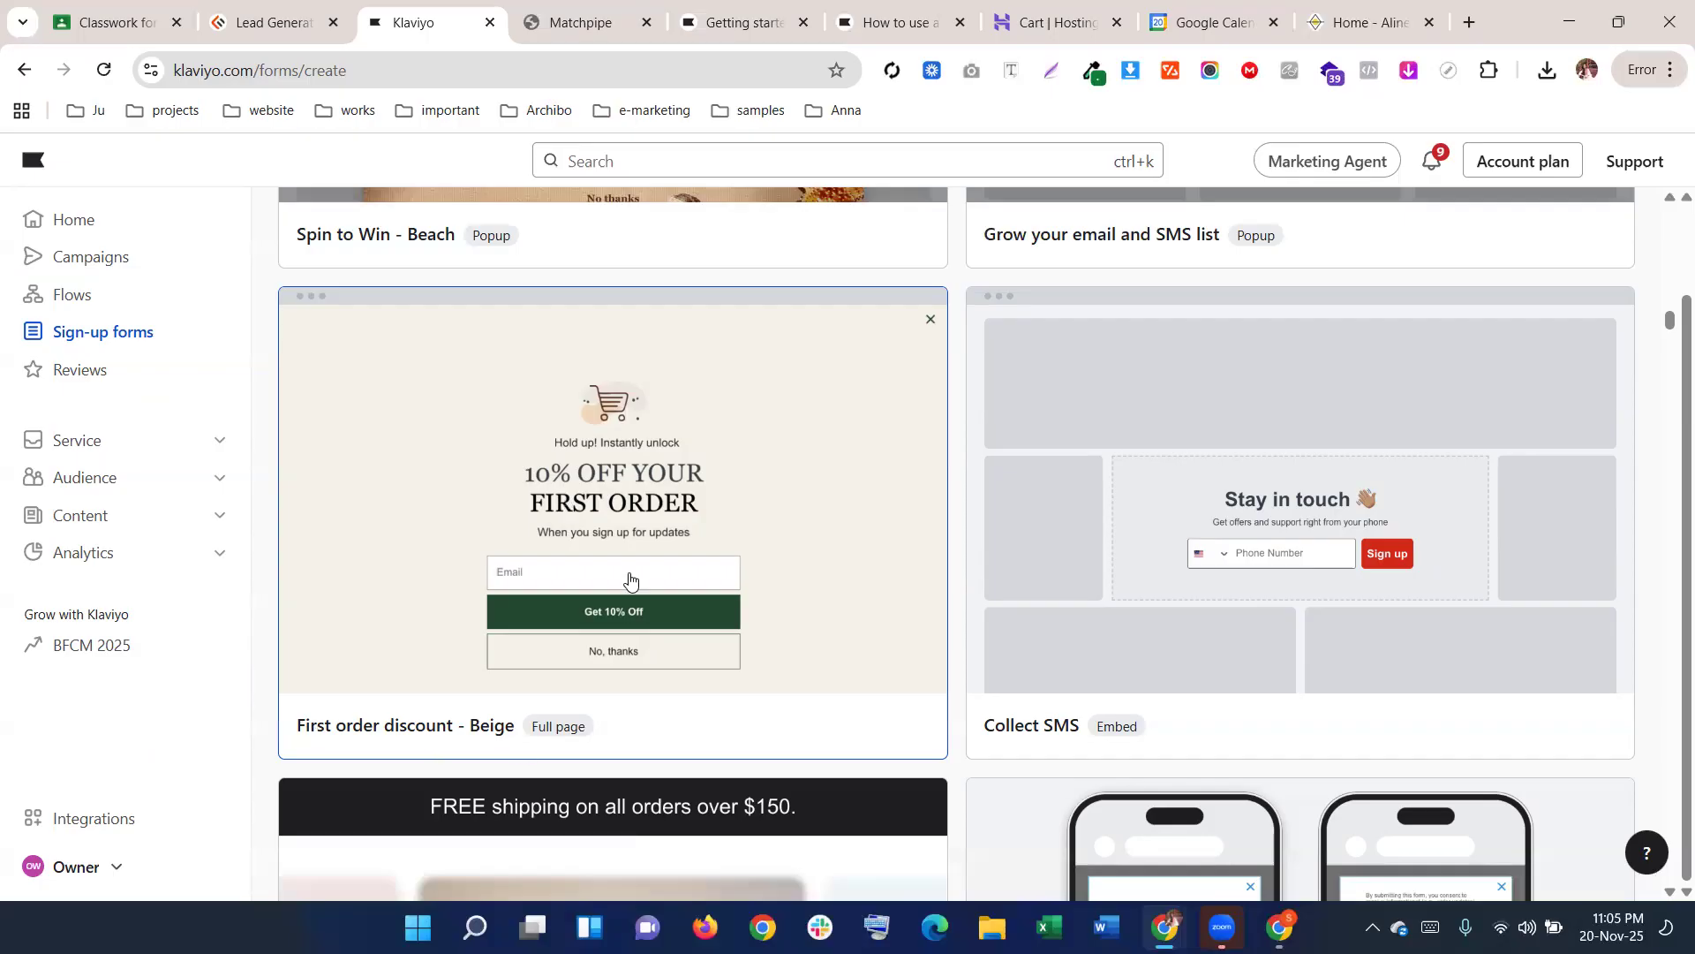
pyautogui.click(648, 470)
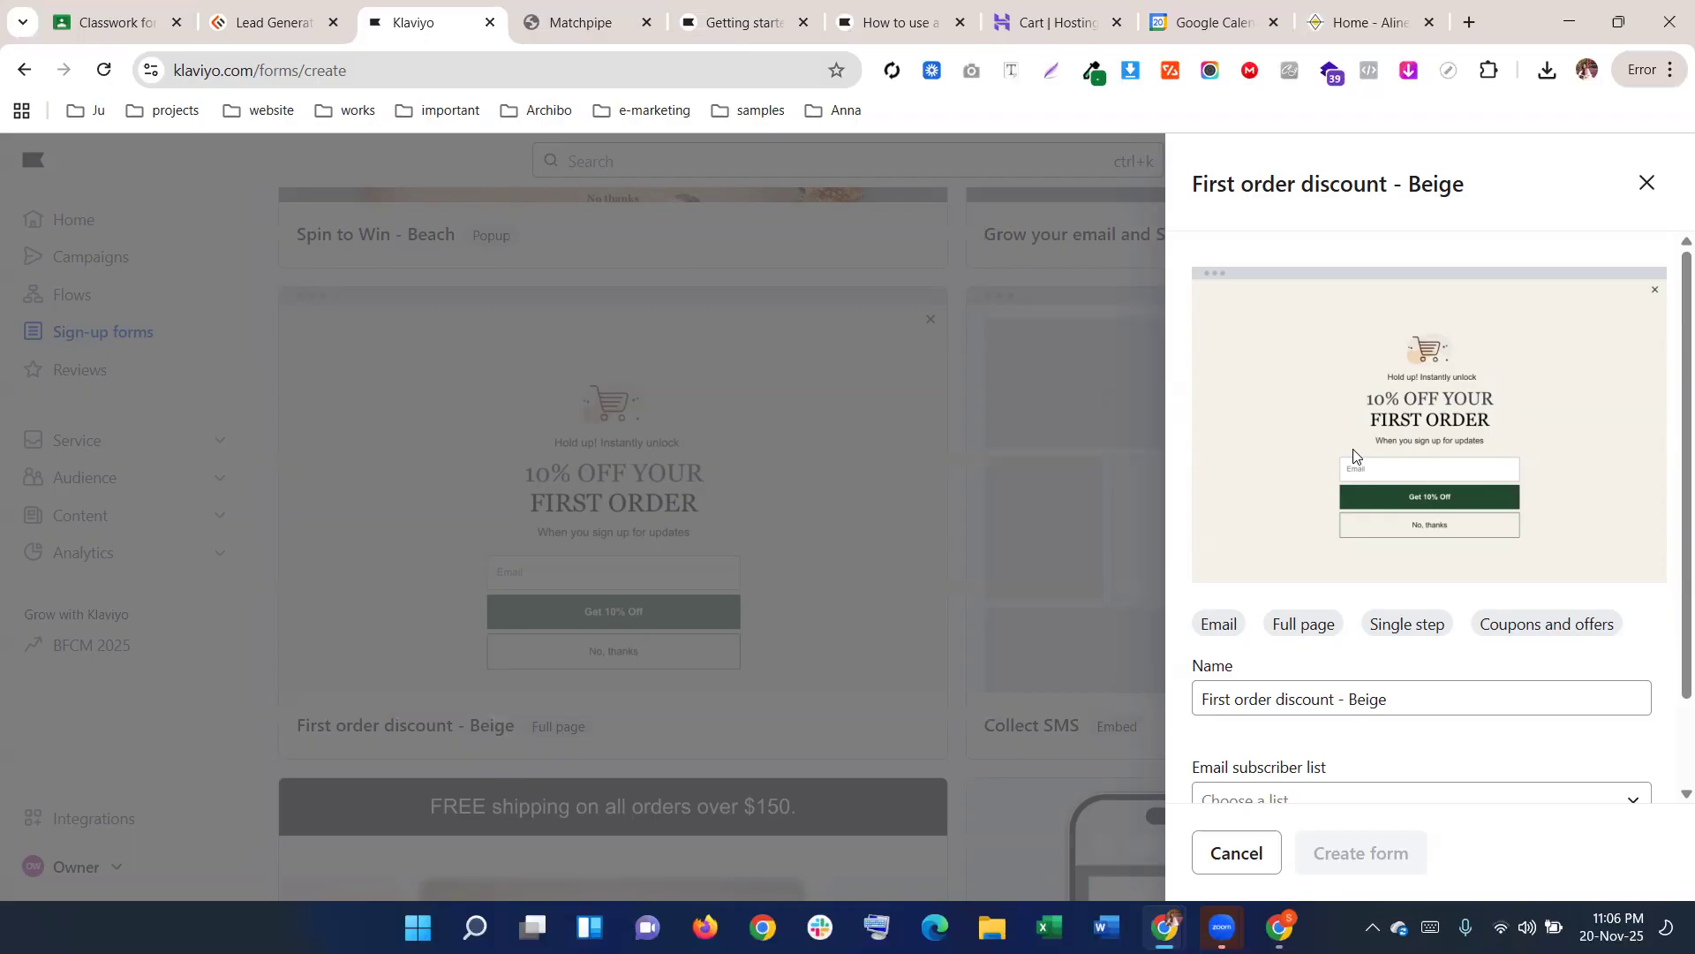
# Create the form as 'Full Page' from the beige template, adding sign-ups to the Newsletter list
pyautogui.scroll(-2, 1355, 457)
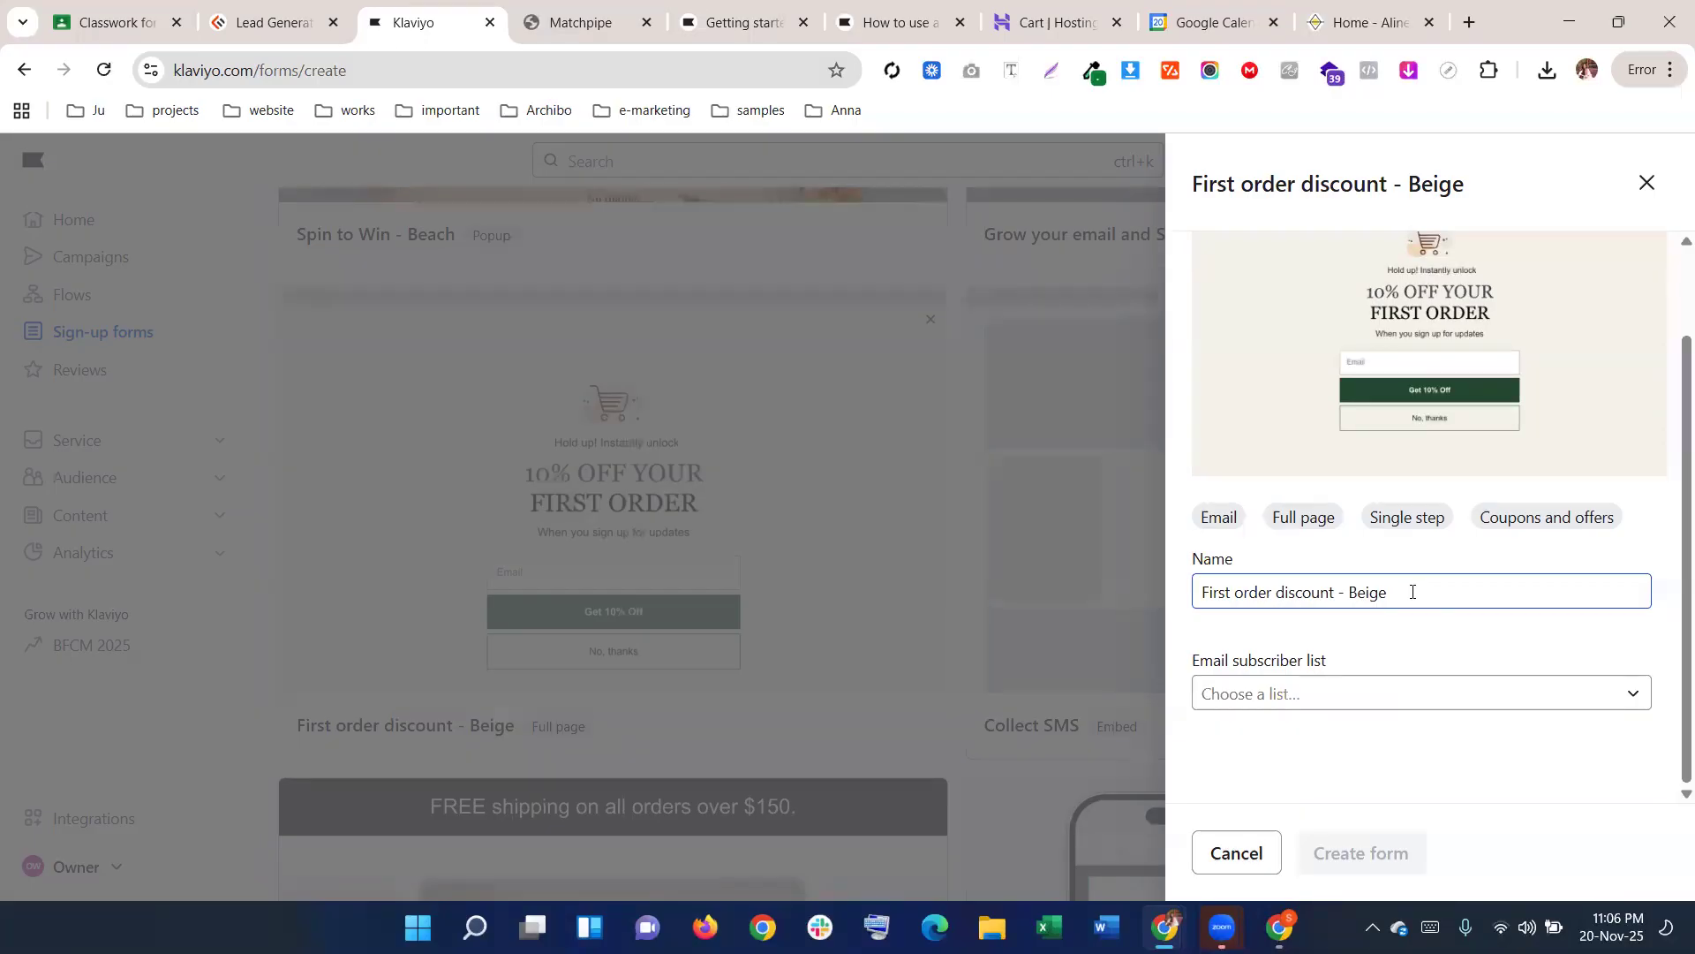
pyautogui.moveTo(1412, 592); pyautogui.dragTo(1023, 625)
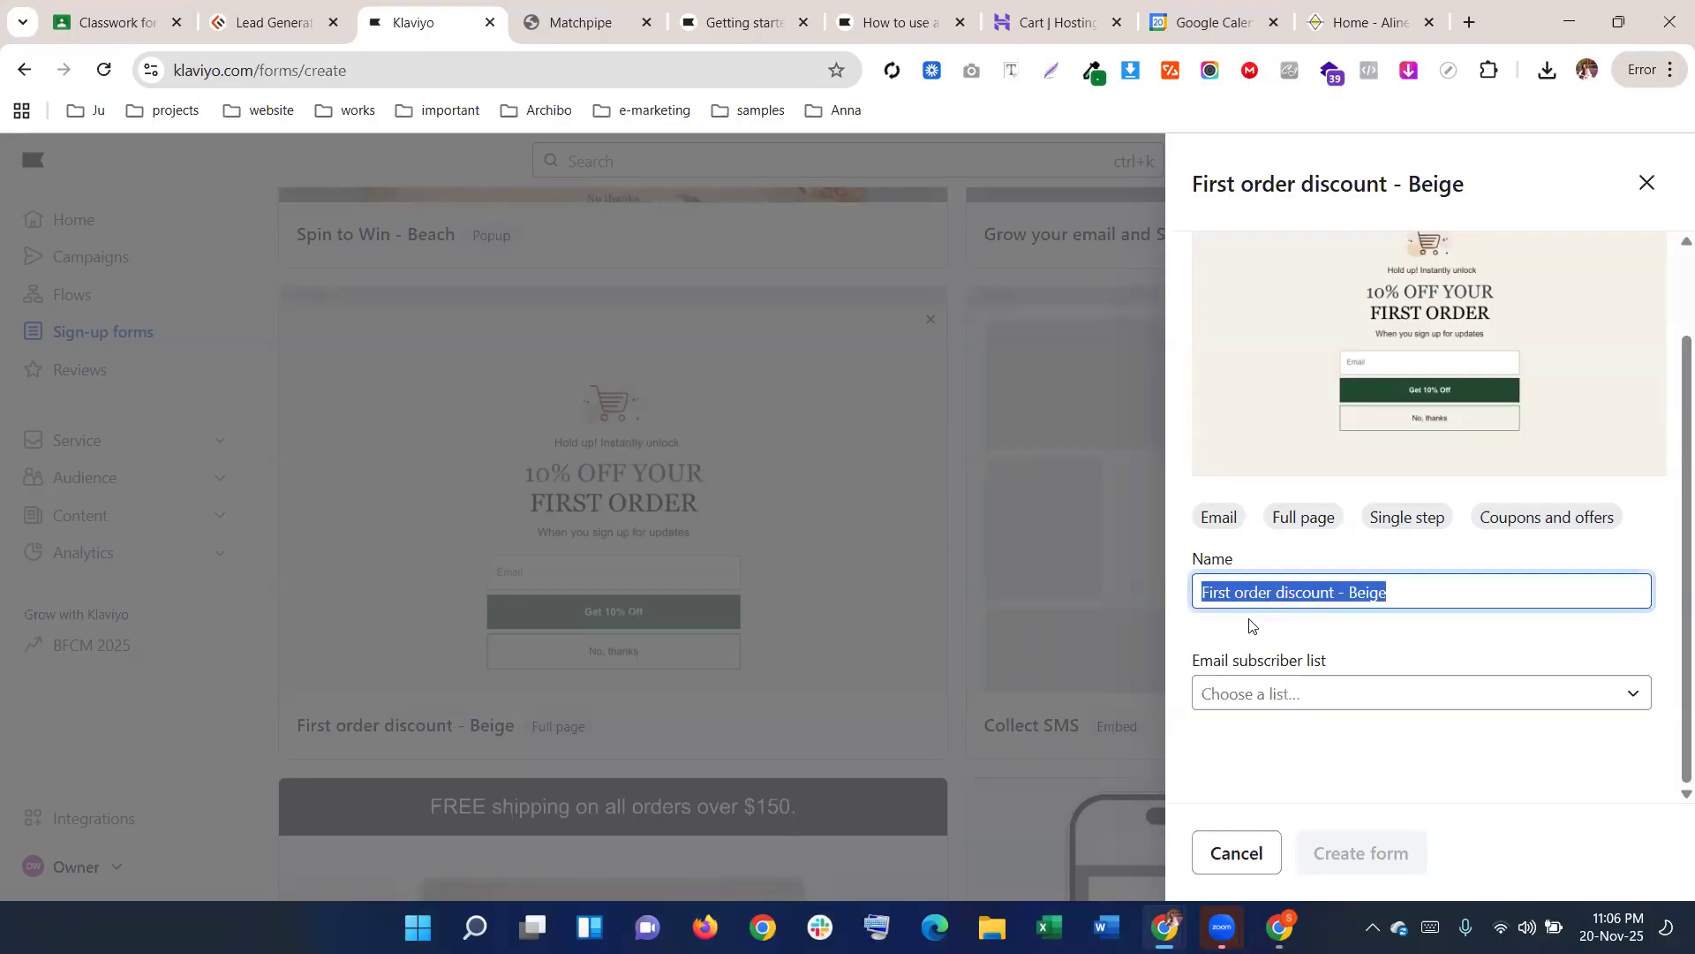
pyautogui.write('Full Page')
pyautogui.click(1285, 693)
pyautogui.click(1301, 650)
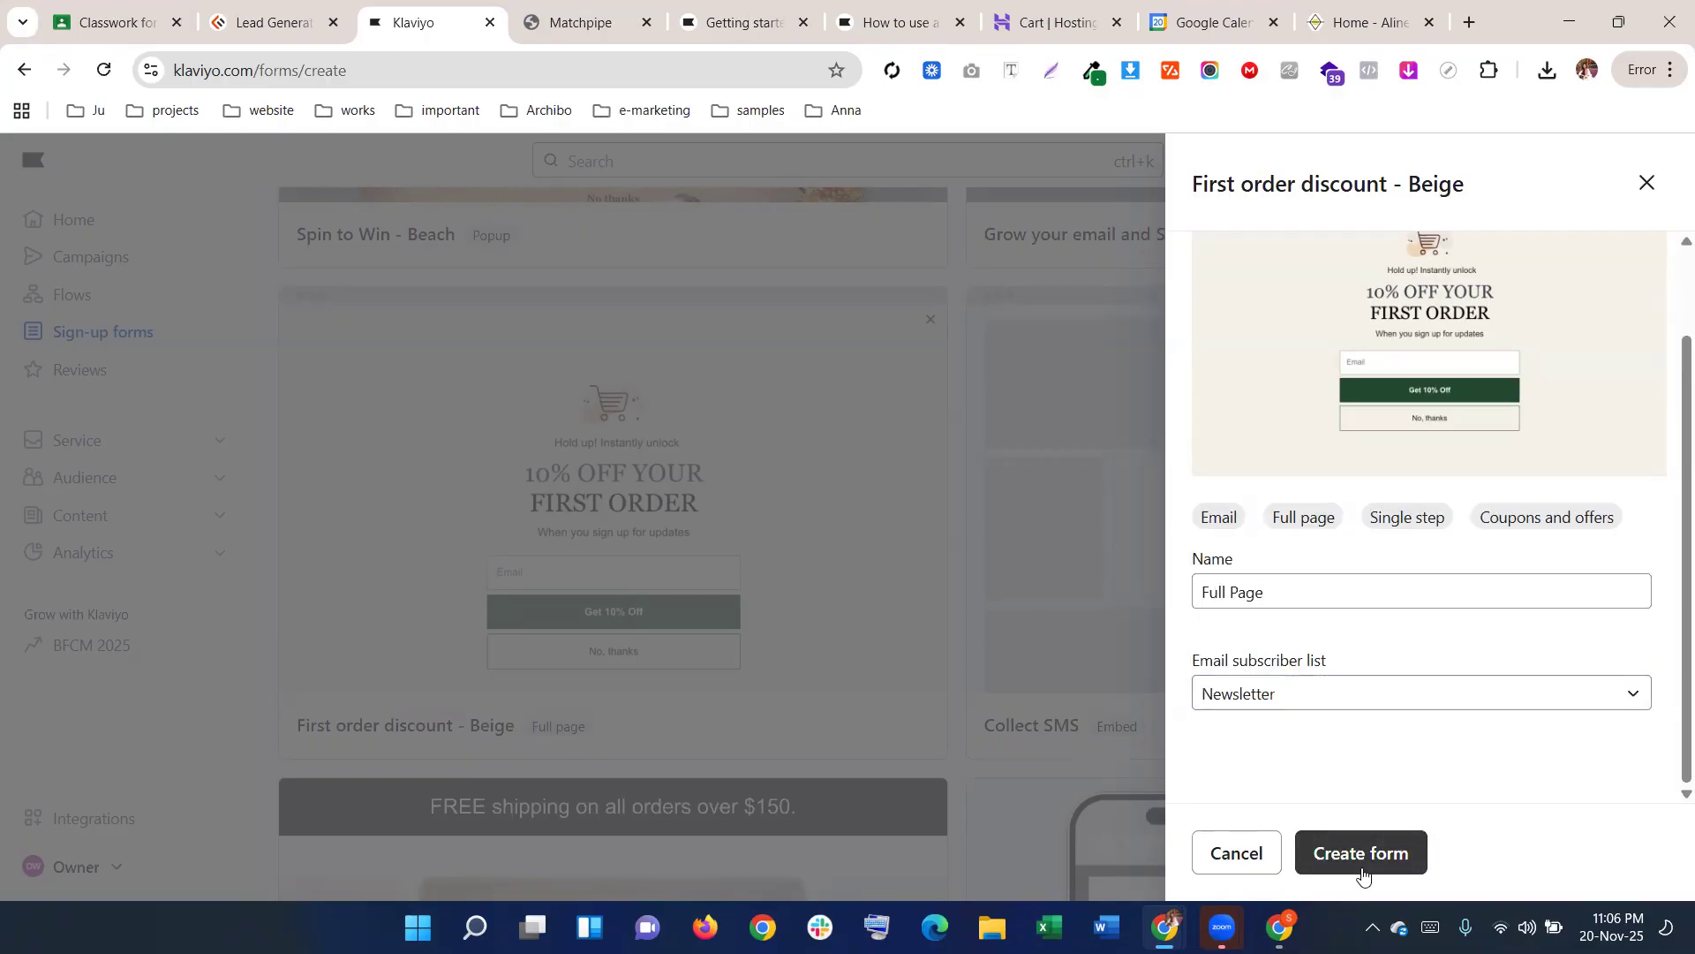
pyautogui.click(1362, 853)
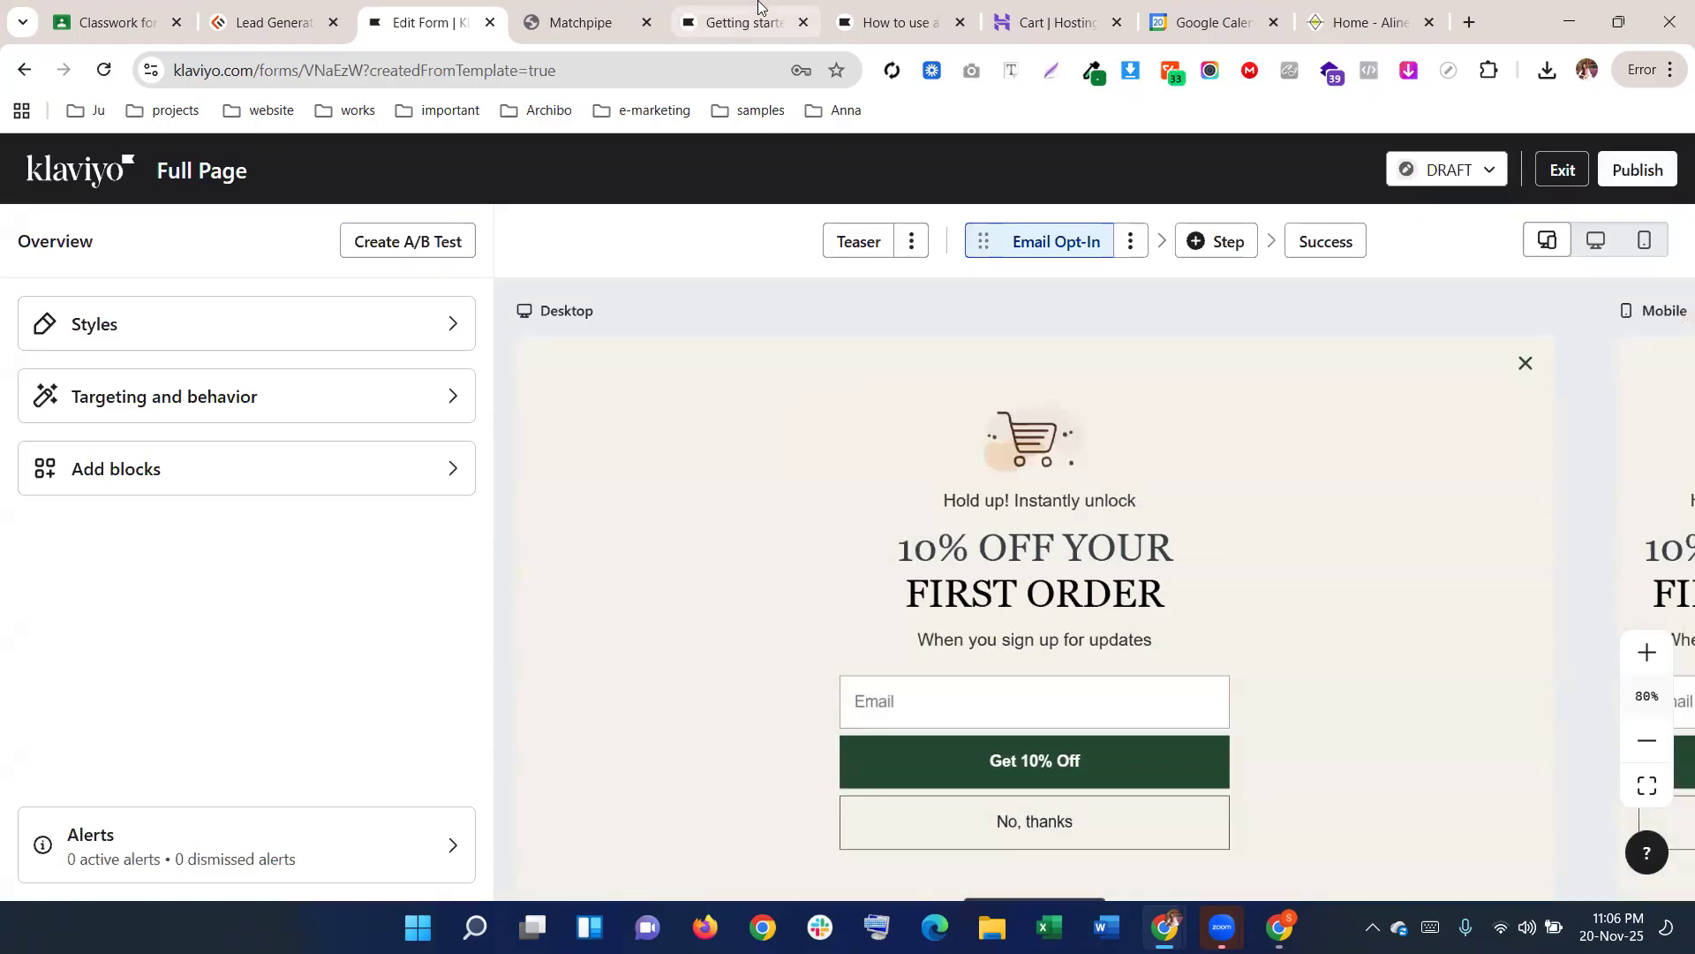
pyautogui.click(742, 23)
# Review the Help Center guide's steps for creating a full page form
pyautogui.click(896, 22)
pyautogui.scroll(20, 697, 284)
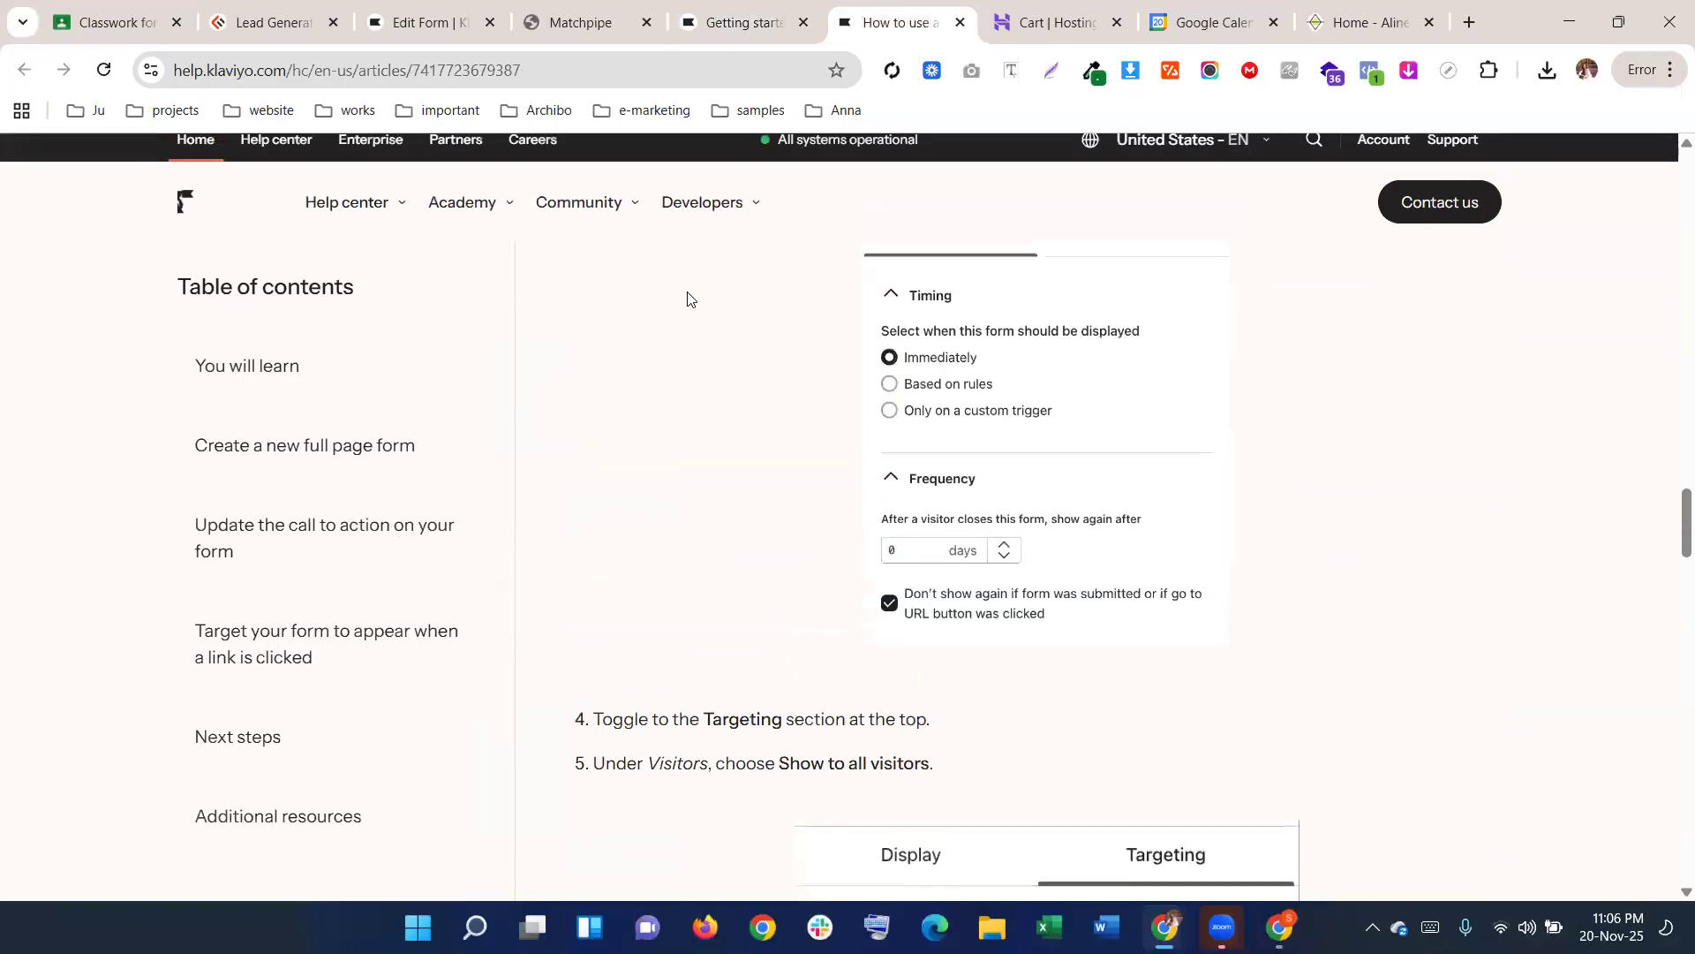
pyautogui.scroll(5, 675, 324)
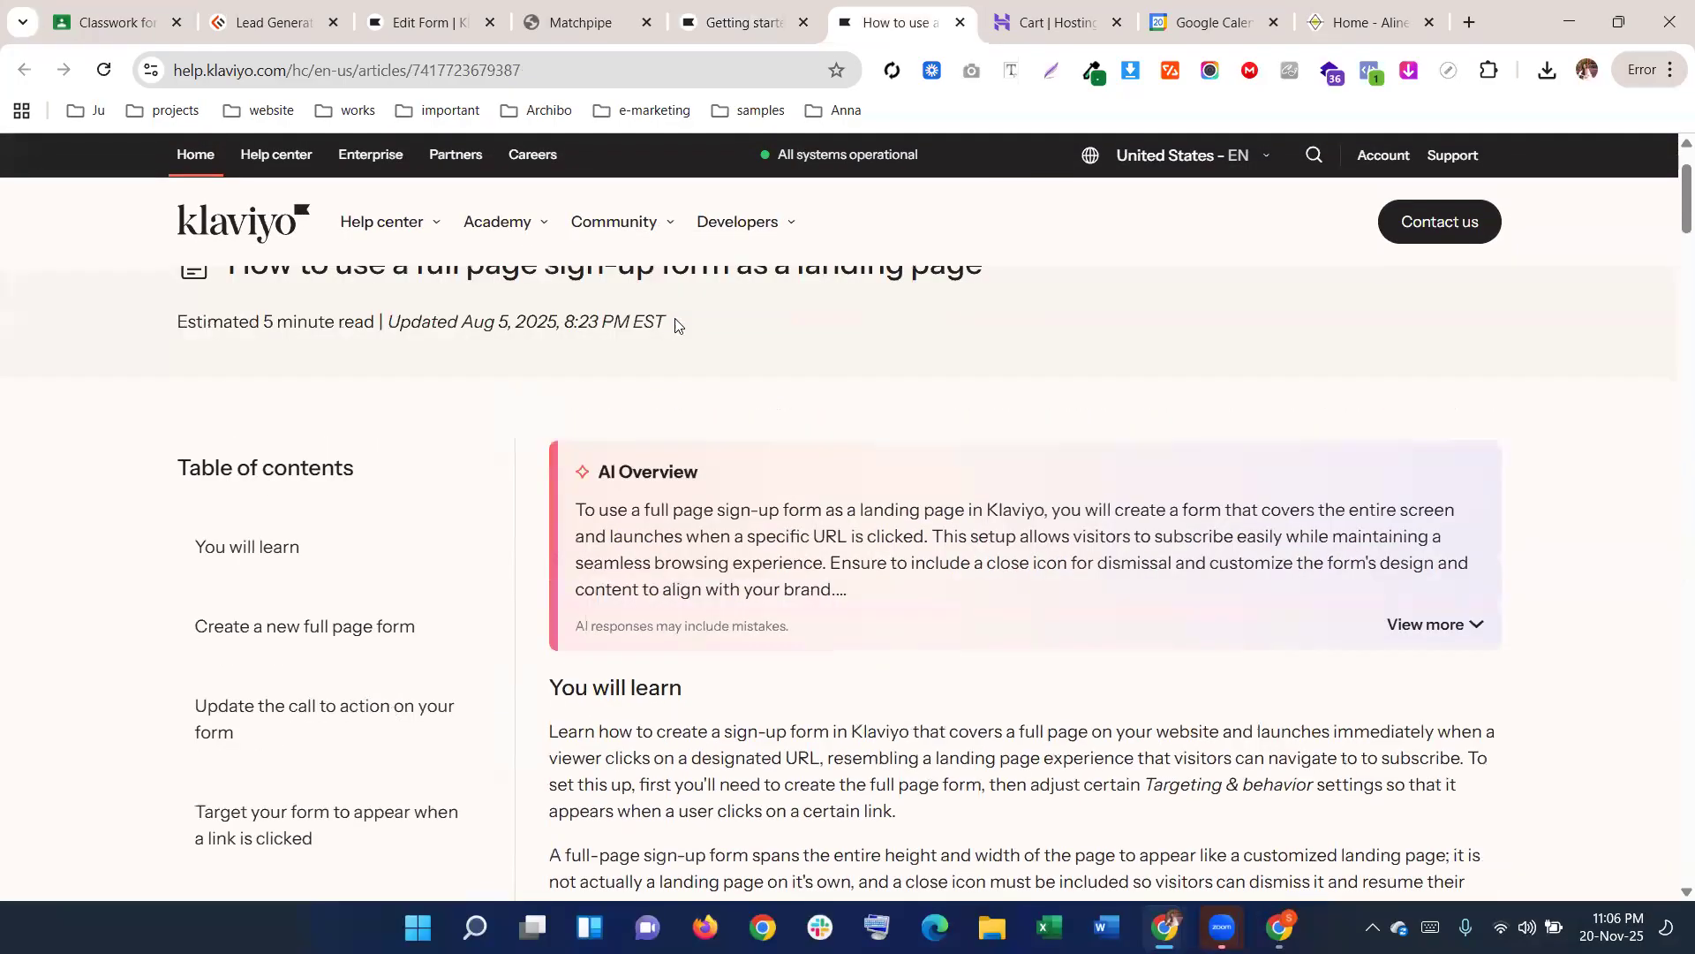
pyautogui.scroll(-7, 675, 324)
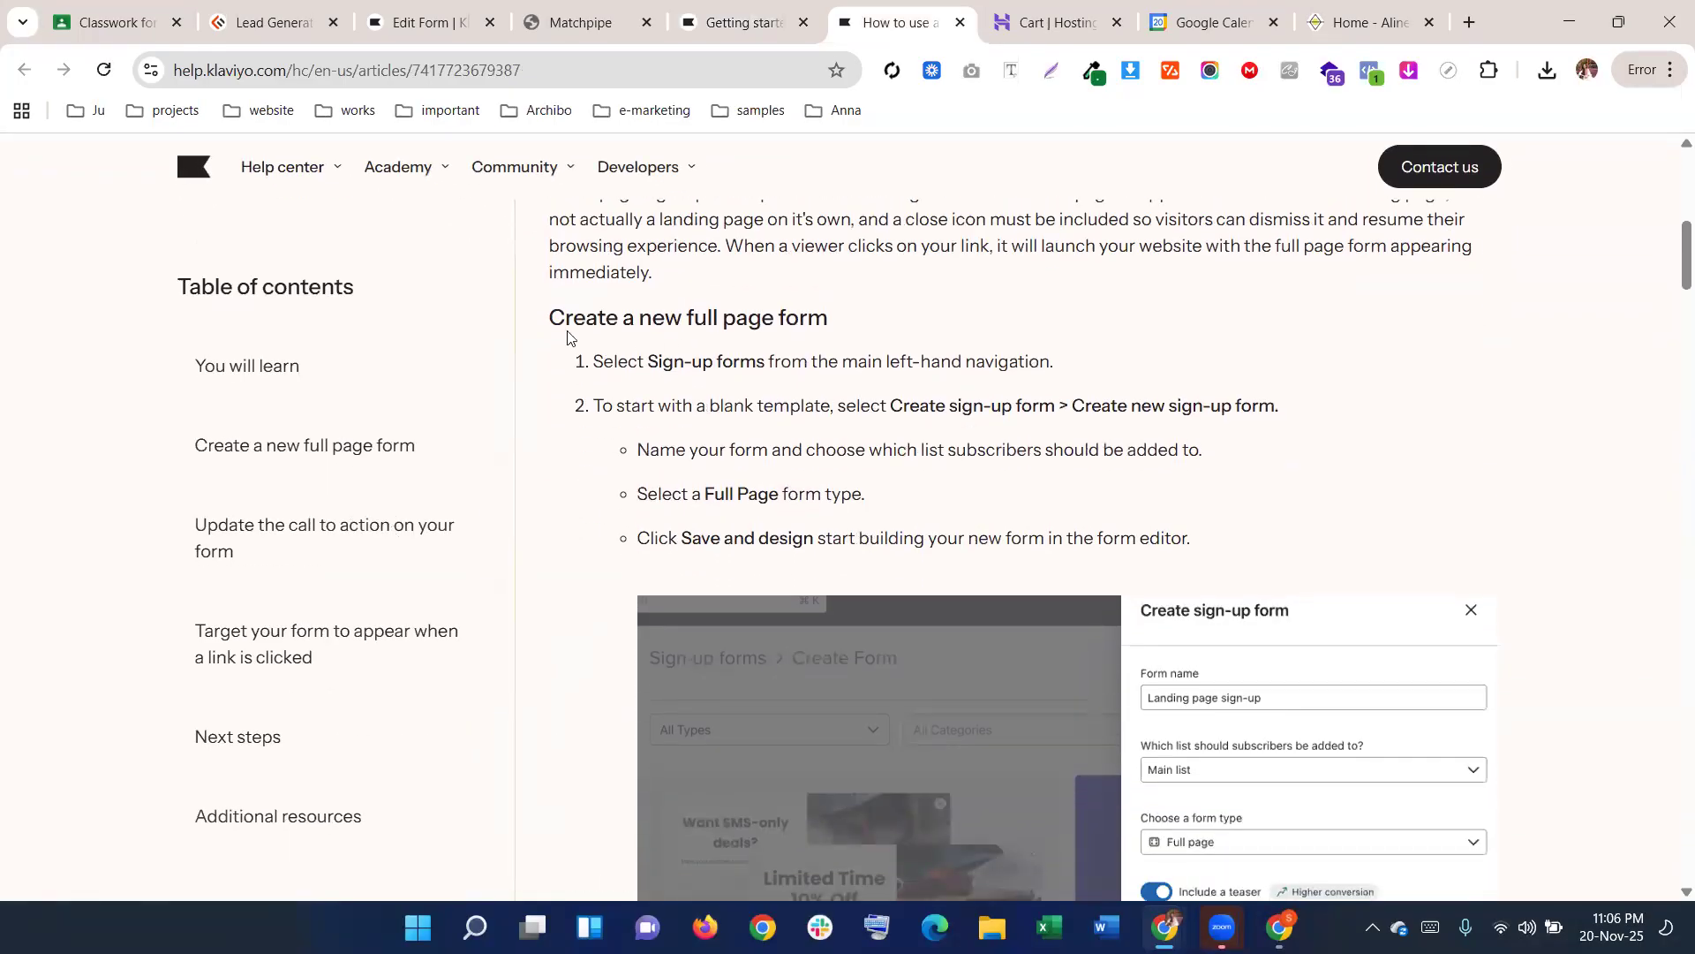
pyautogui.moveTo(542, 317); pyautogui.dragTo(1215, 502)
# Open the linked form blocks and fields article in a new tab from the Add blocks step
pyautogui.scroll(-5, 1217, 556)
pyautogui.scroll(-1, 1215, 502)
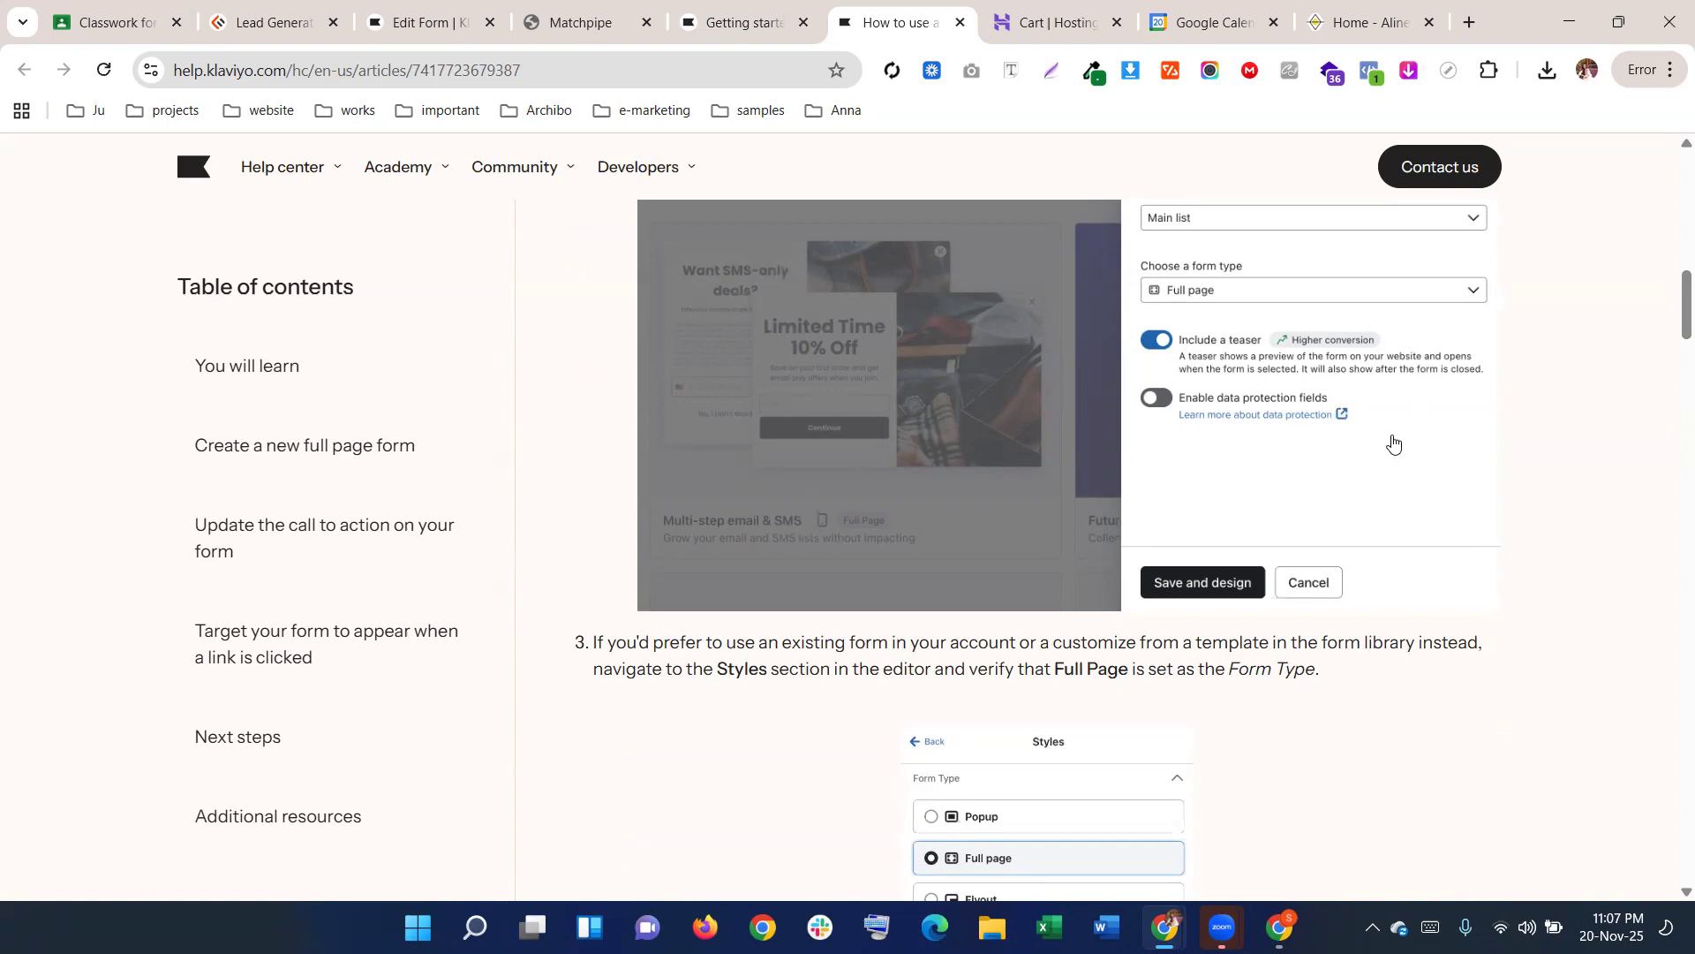
pyautogui.scroll(-1, 1374, 453)
pyautogui.scroll(-2, 1375, 452)
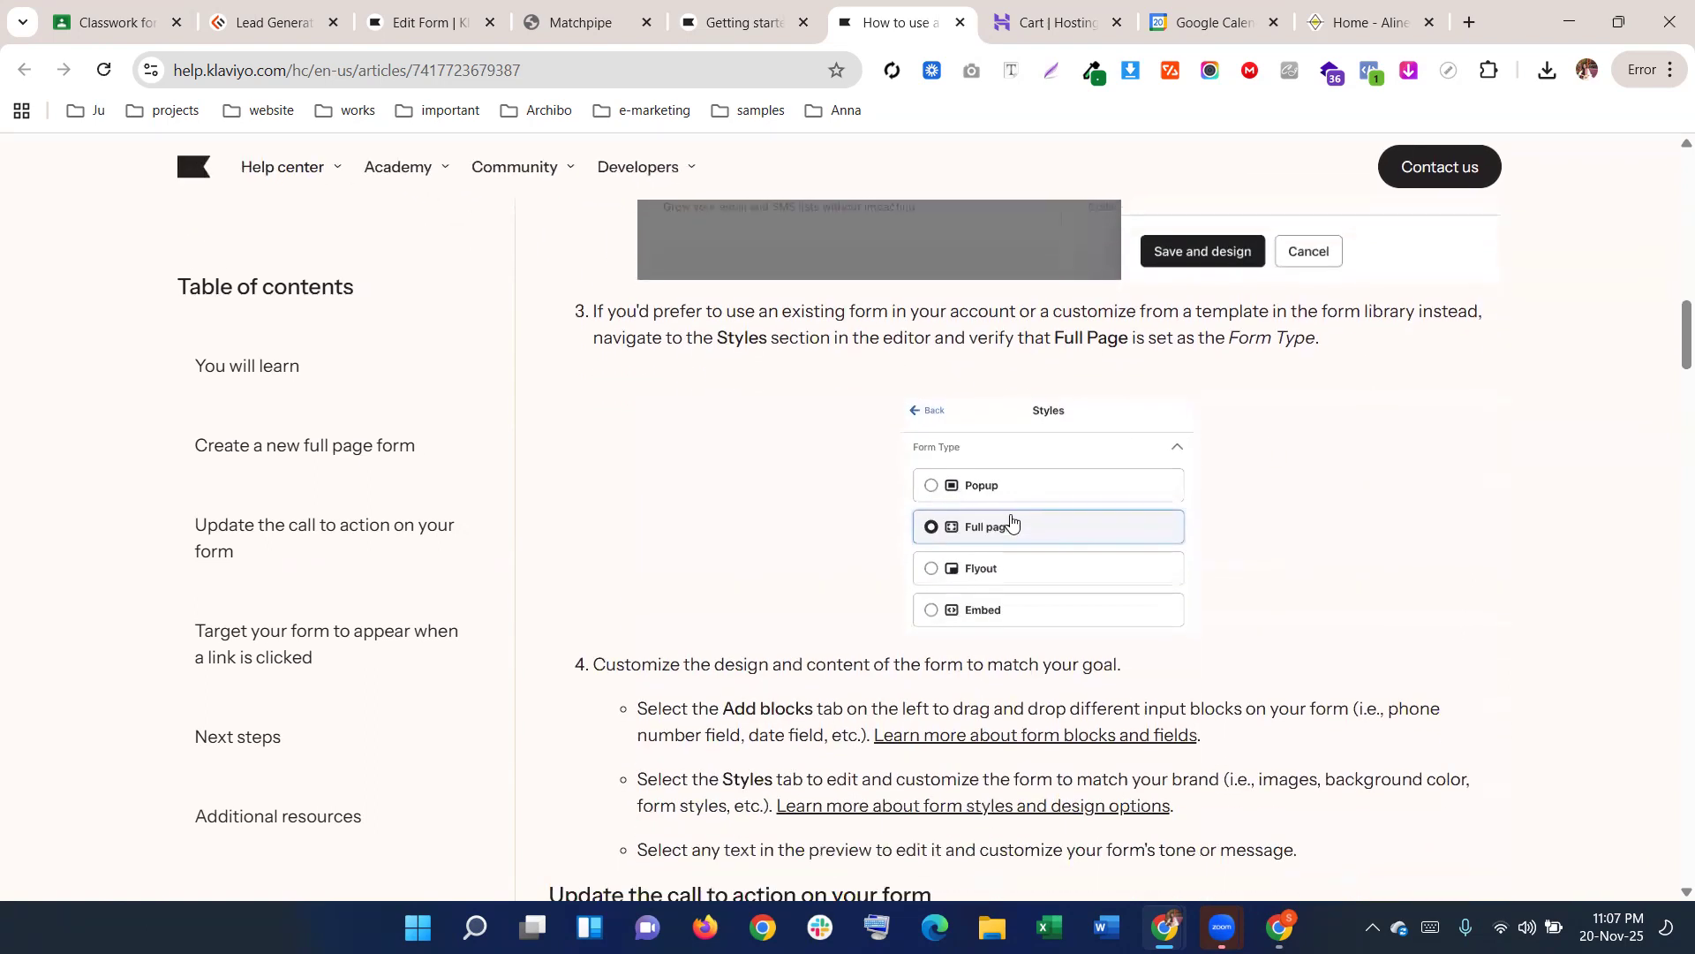
pyautogui.scroll(-3, 1015, 522)
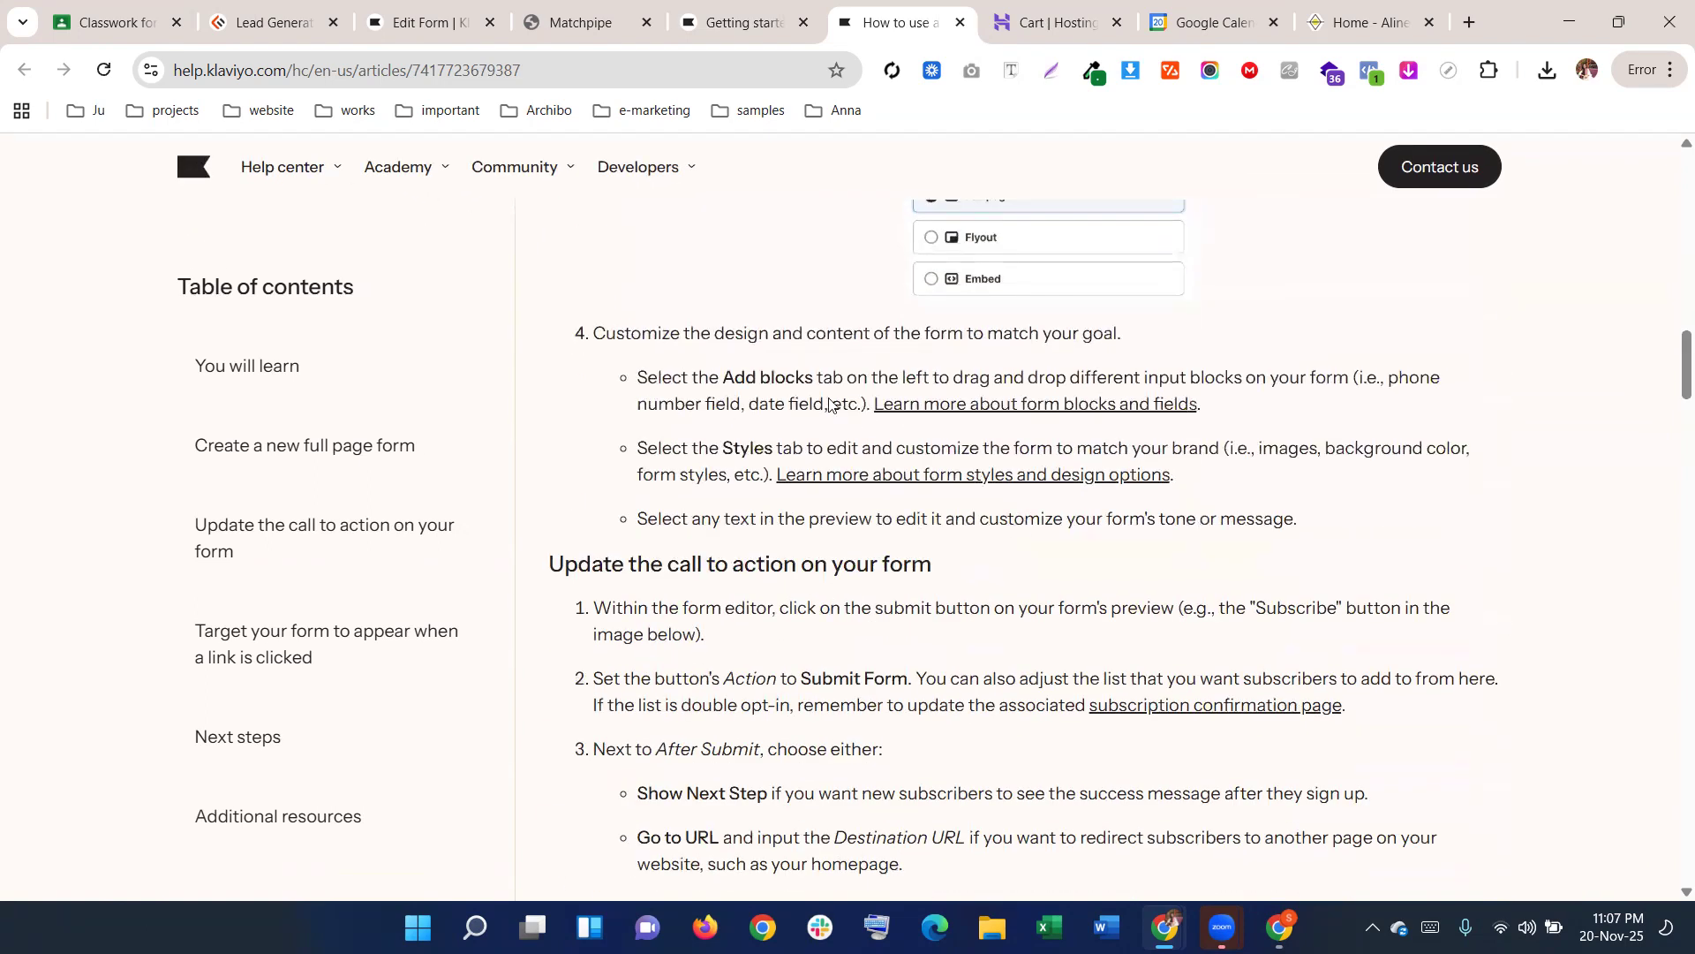
pyautogui.moveTo(637, 378); pyautogui.dragTo(871, 404)
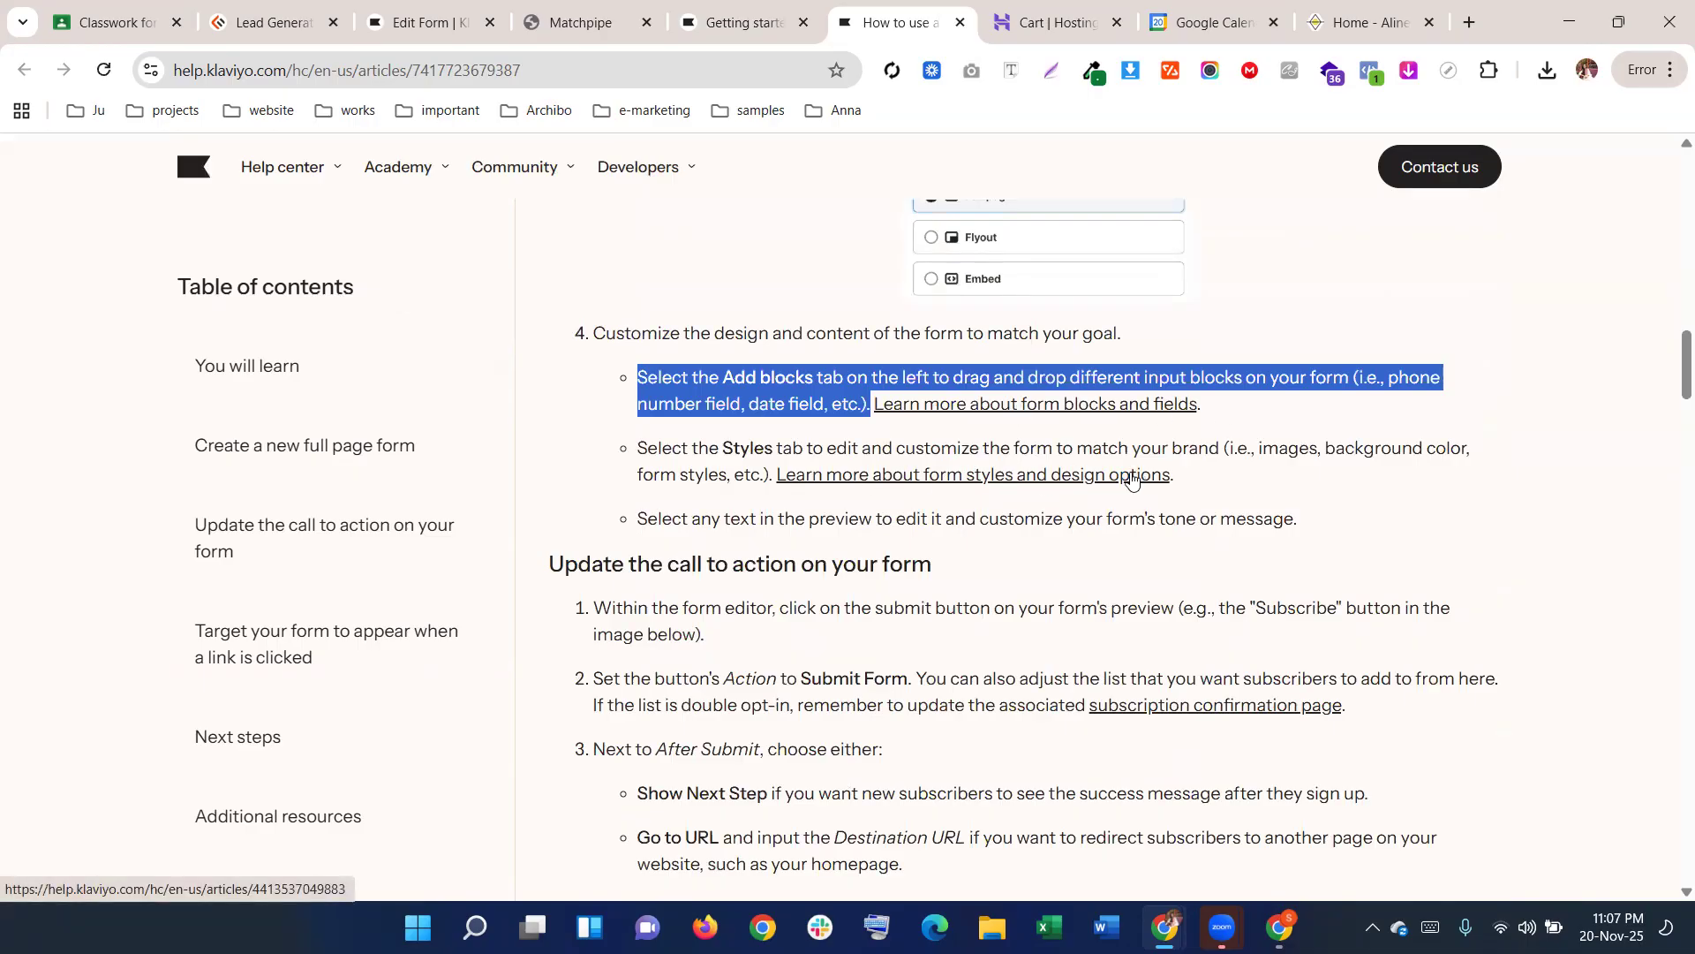
pyautogui.rightClick(1054, 408)
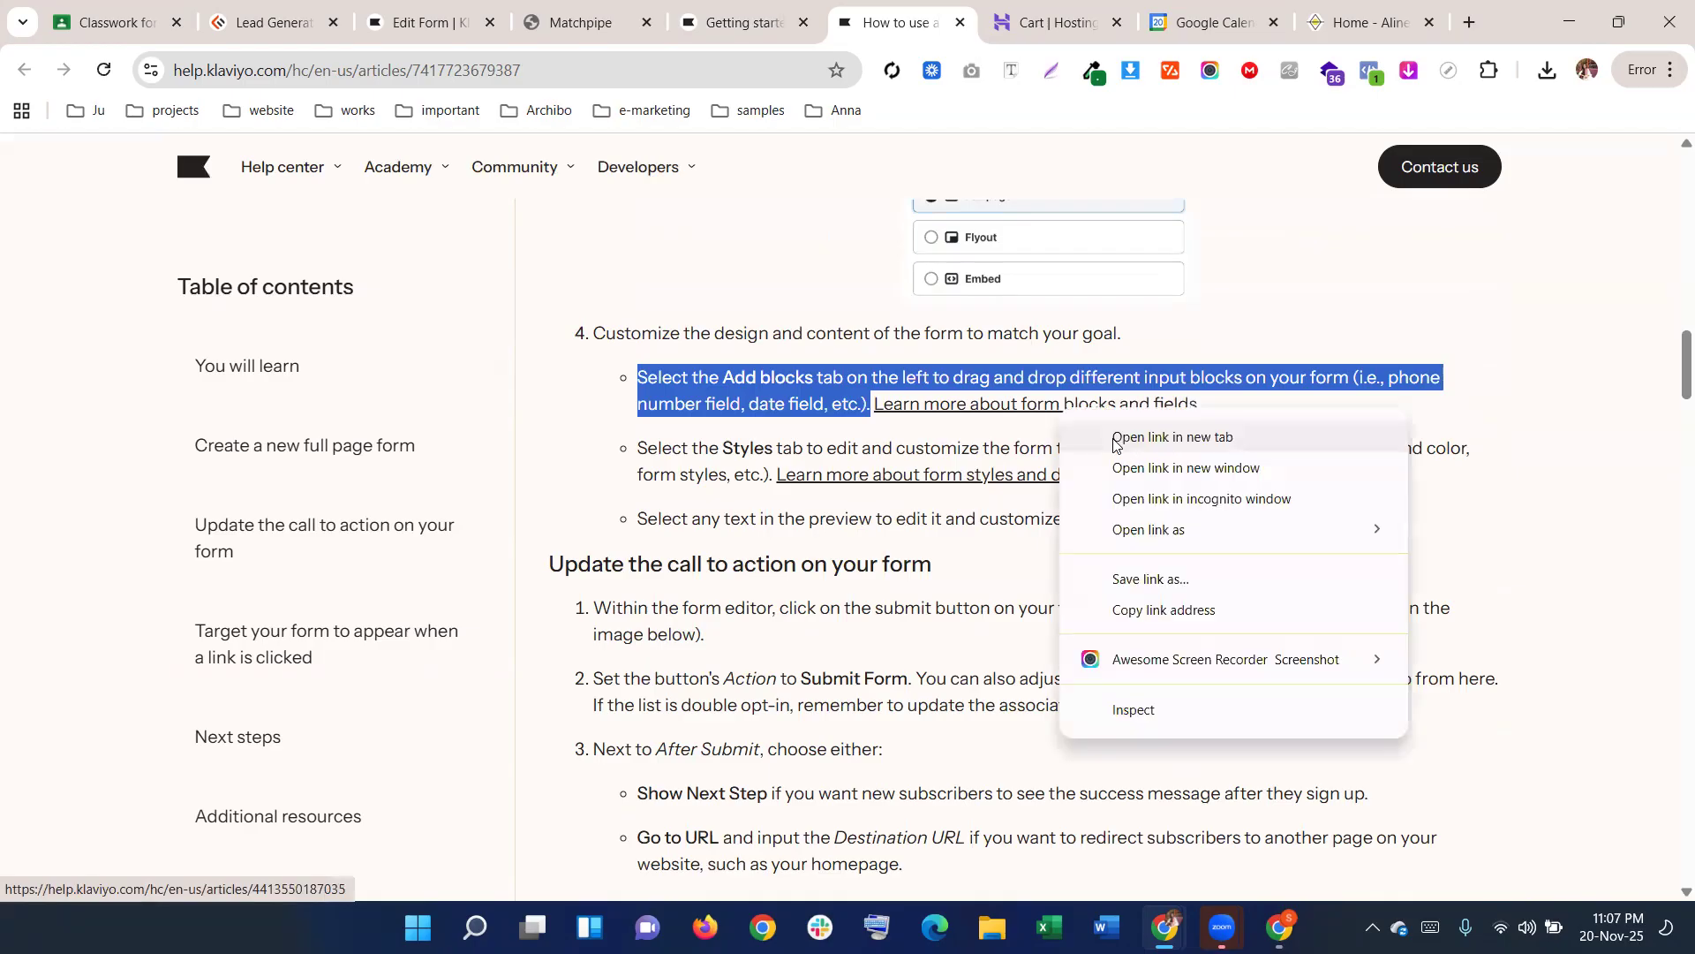
pyautogui.click(1095, 434)
# Skim the newly opened form blocks and fields article
pyautogui.click(953, 8)
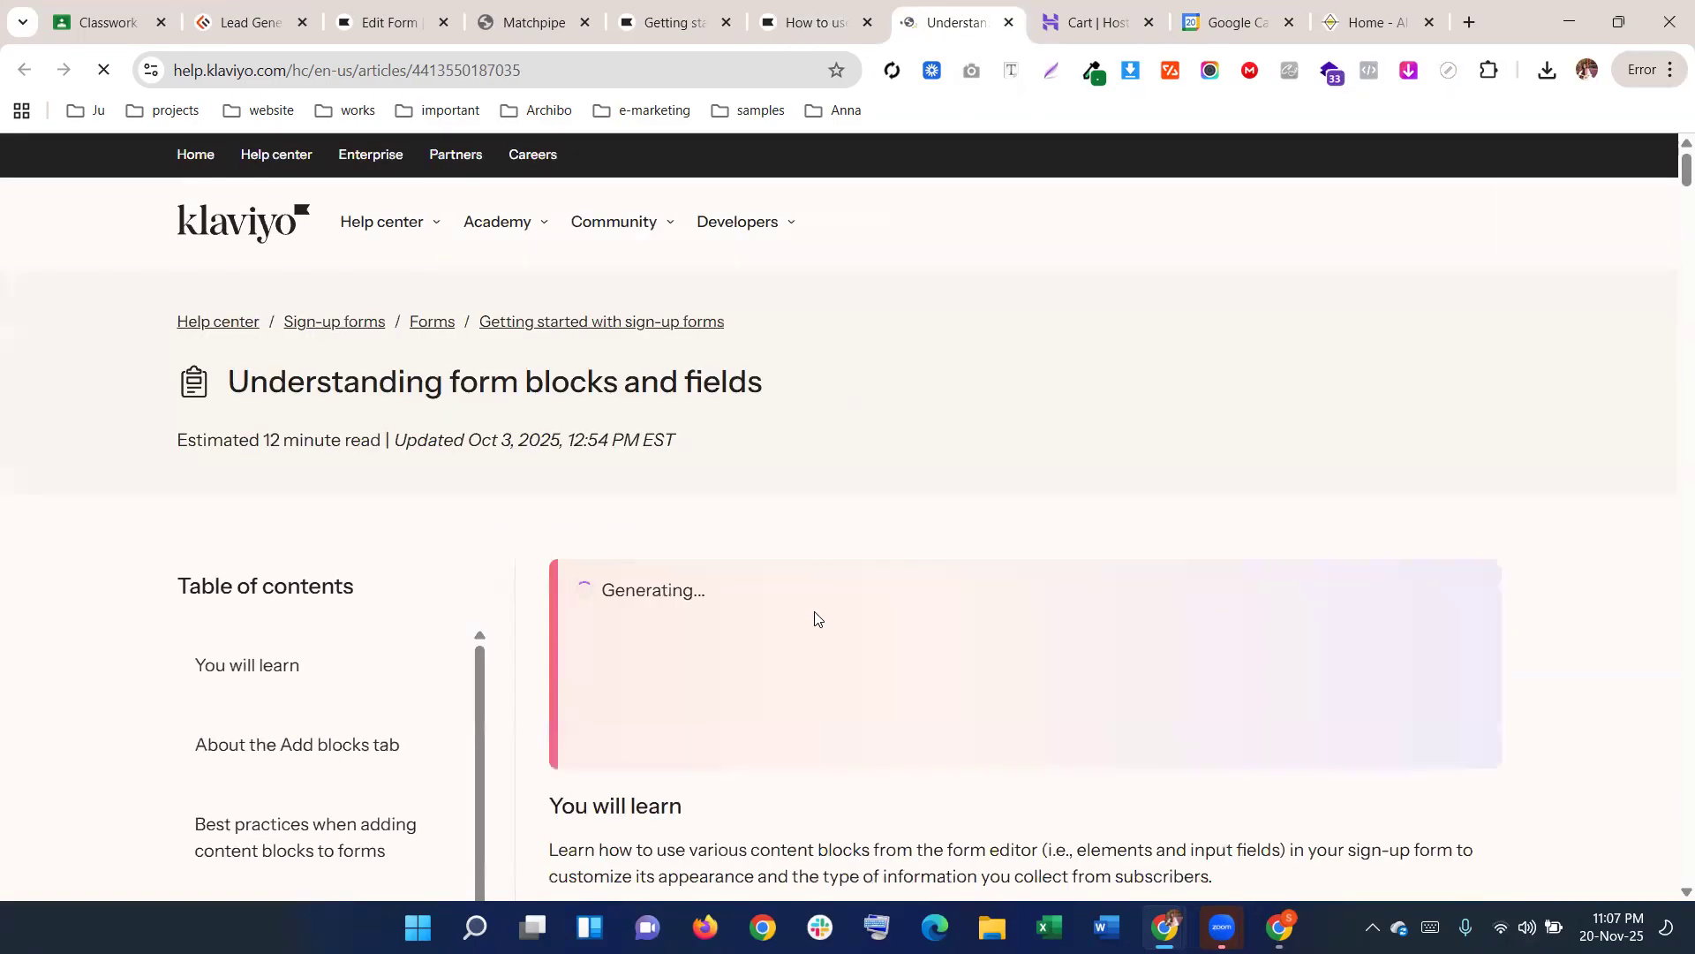
pyautogui.scroll(-10, 813, 617)
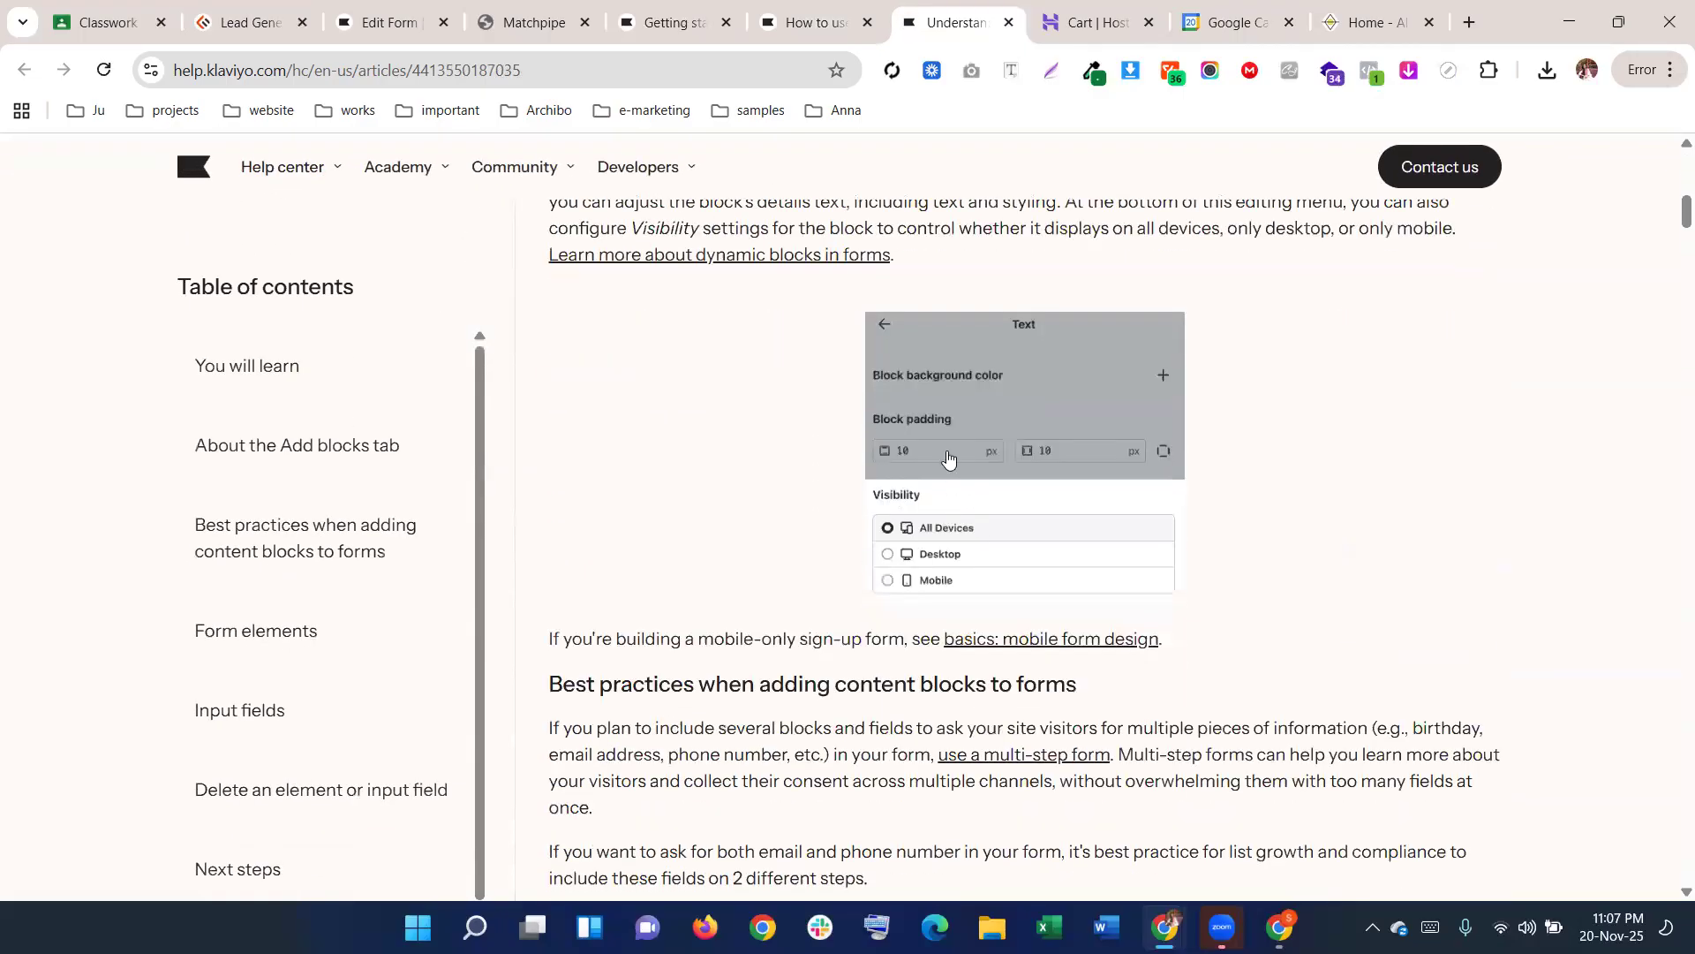
pyautogui.scroll(-6, 900, 517)
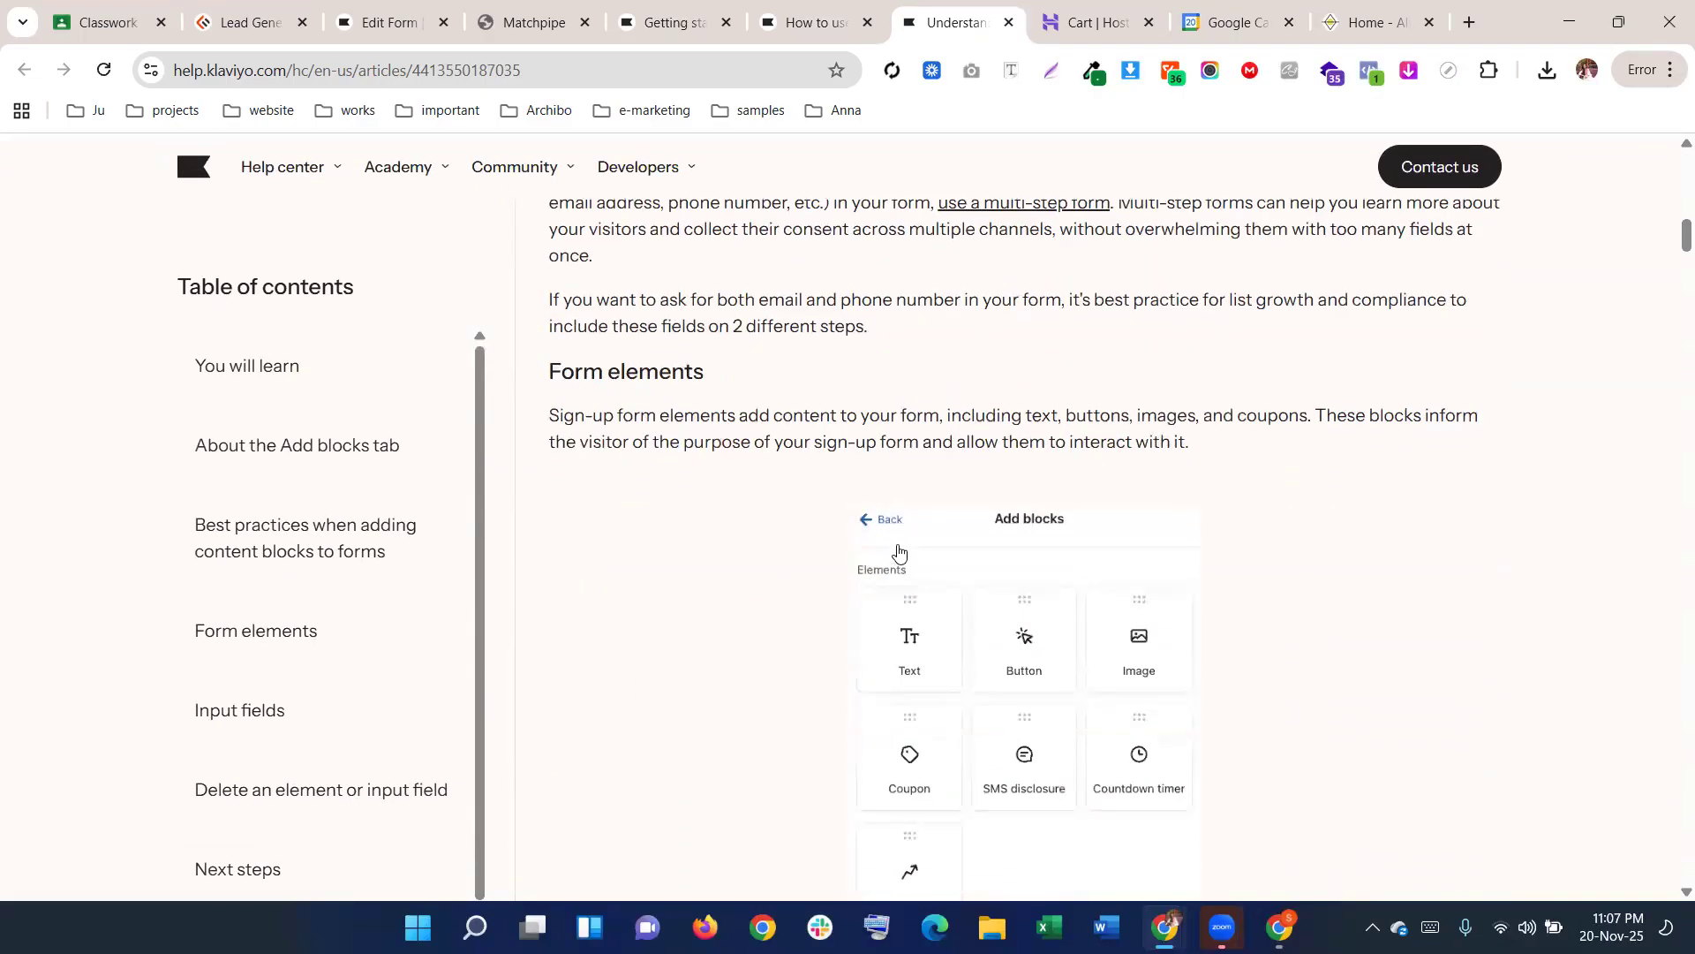
pyautogui.scroll(-1, 970, 492)
pyautogui.scroll(-1, 970, 492)
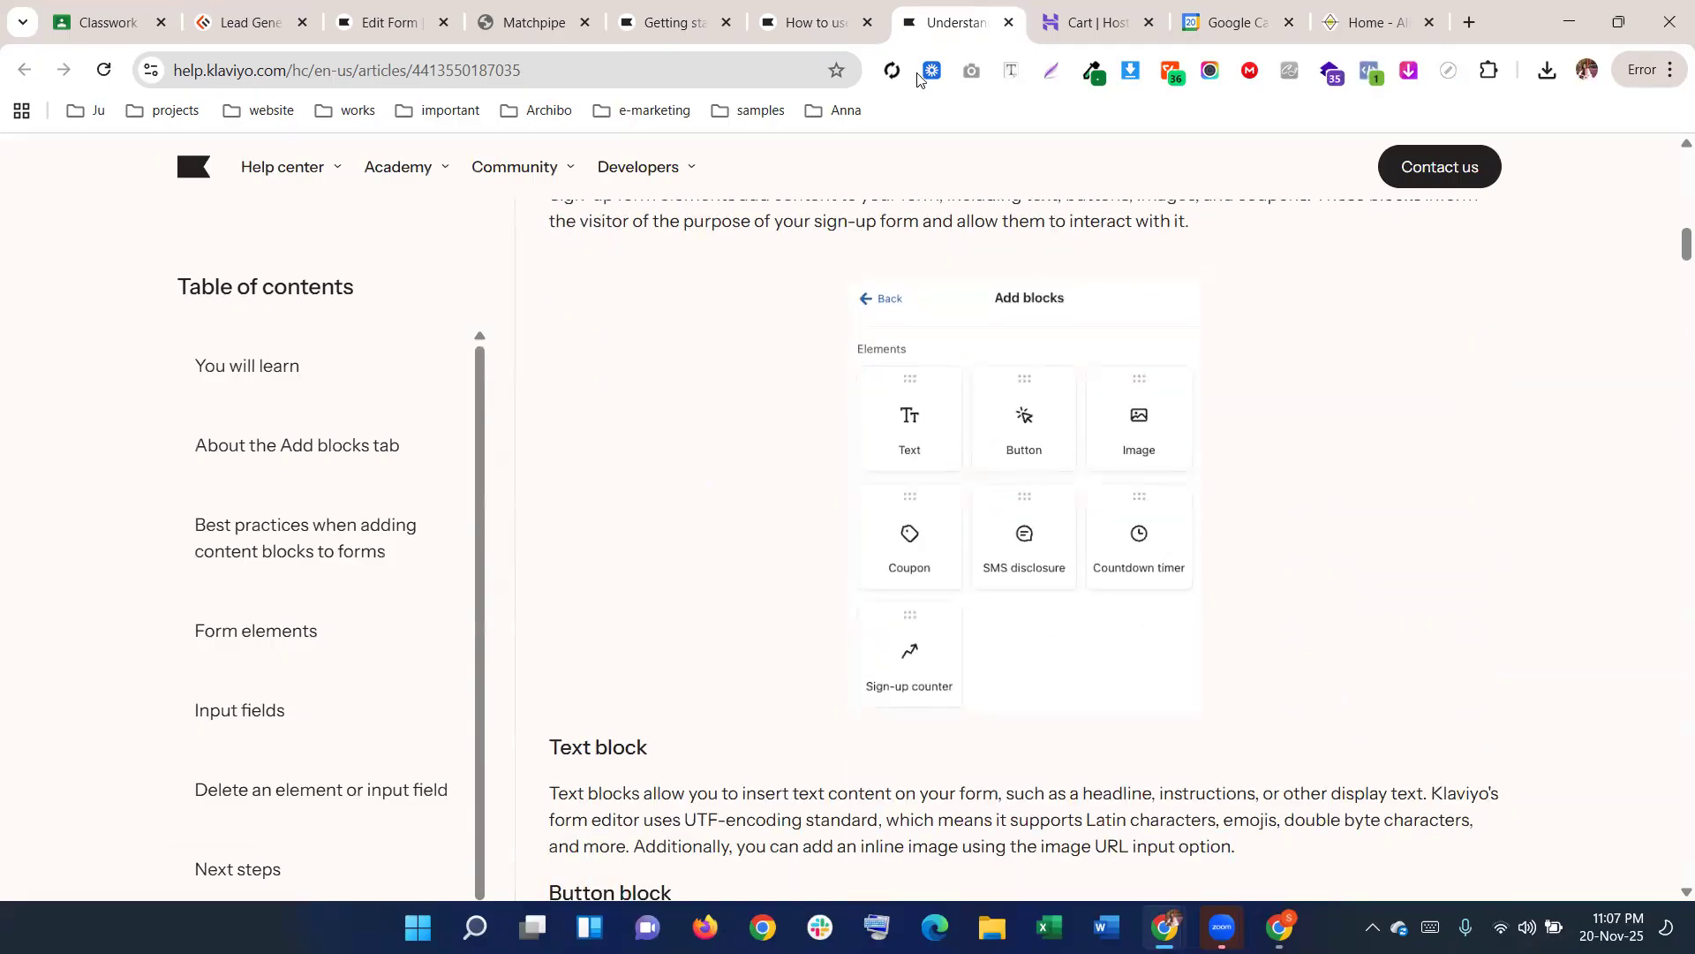
# Review the guide's Targeting & Behaviors steps, then select the form's shopping-cart image block
pyautogui.click(795, 19)
pyautogui.scroll(-3, 603, 390)
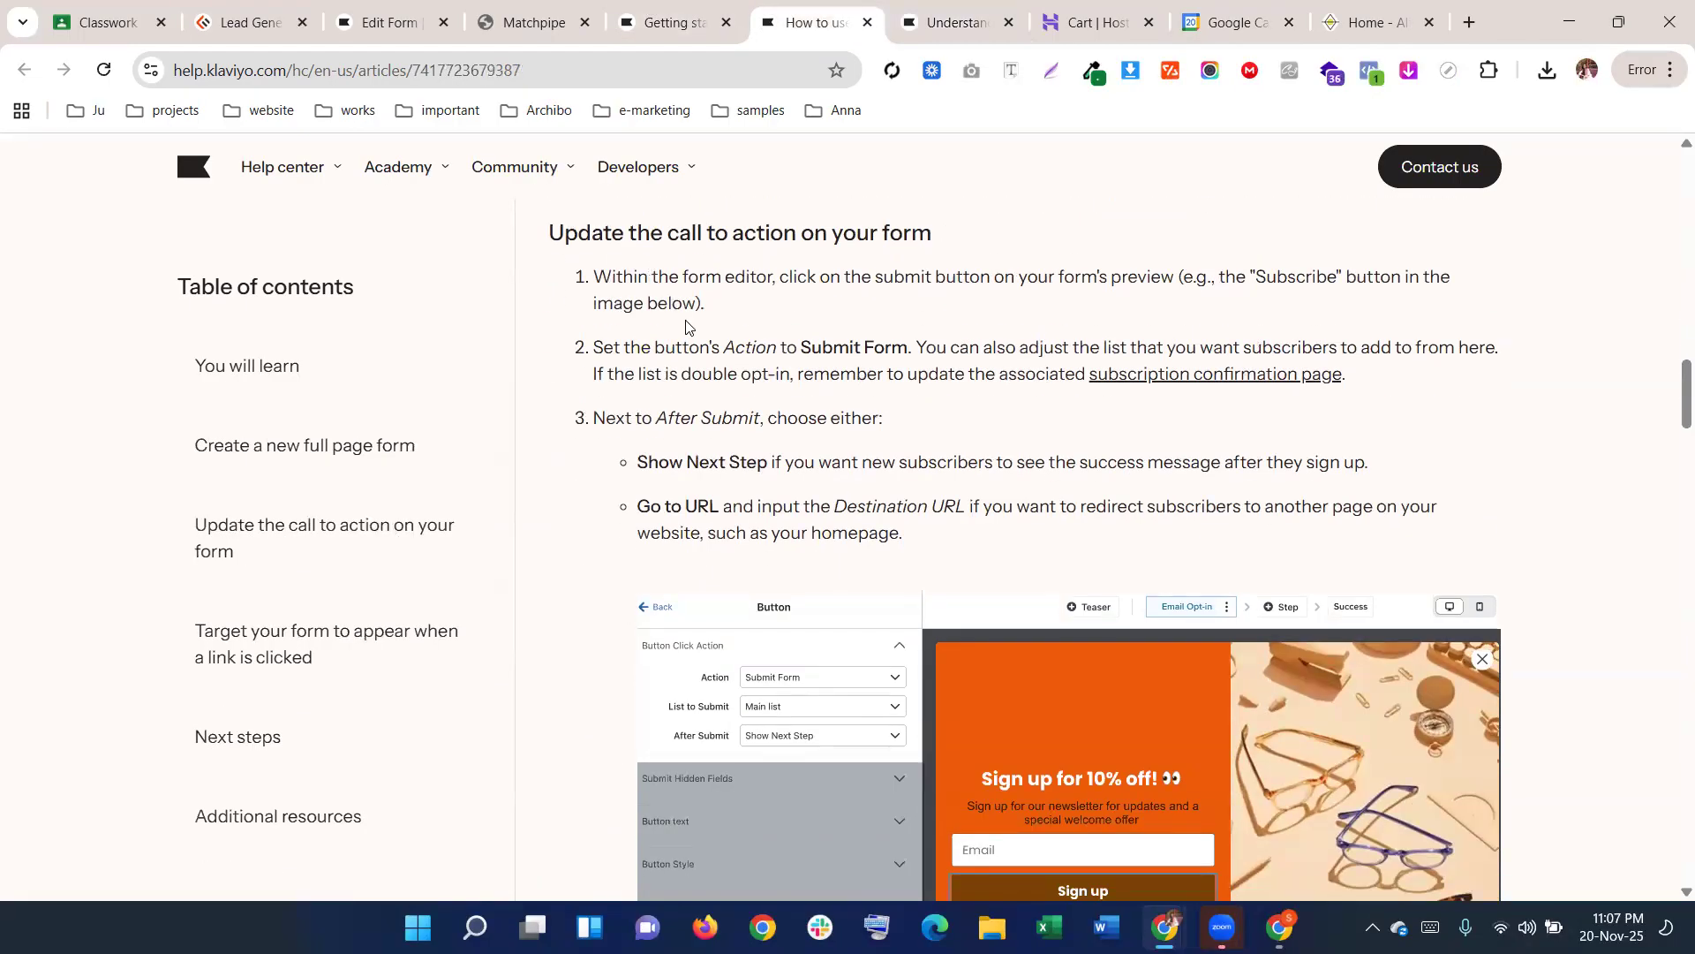
pyautogui.scroll(-3, 686, 326)
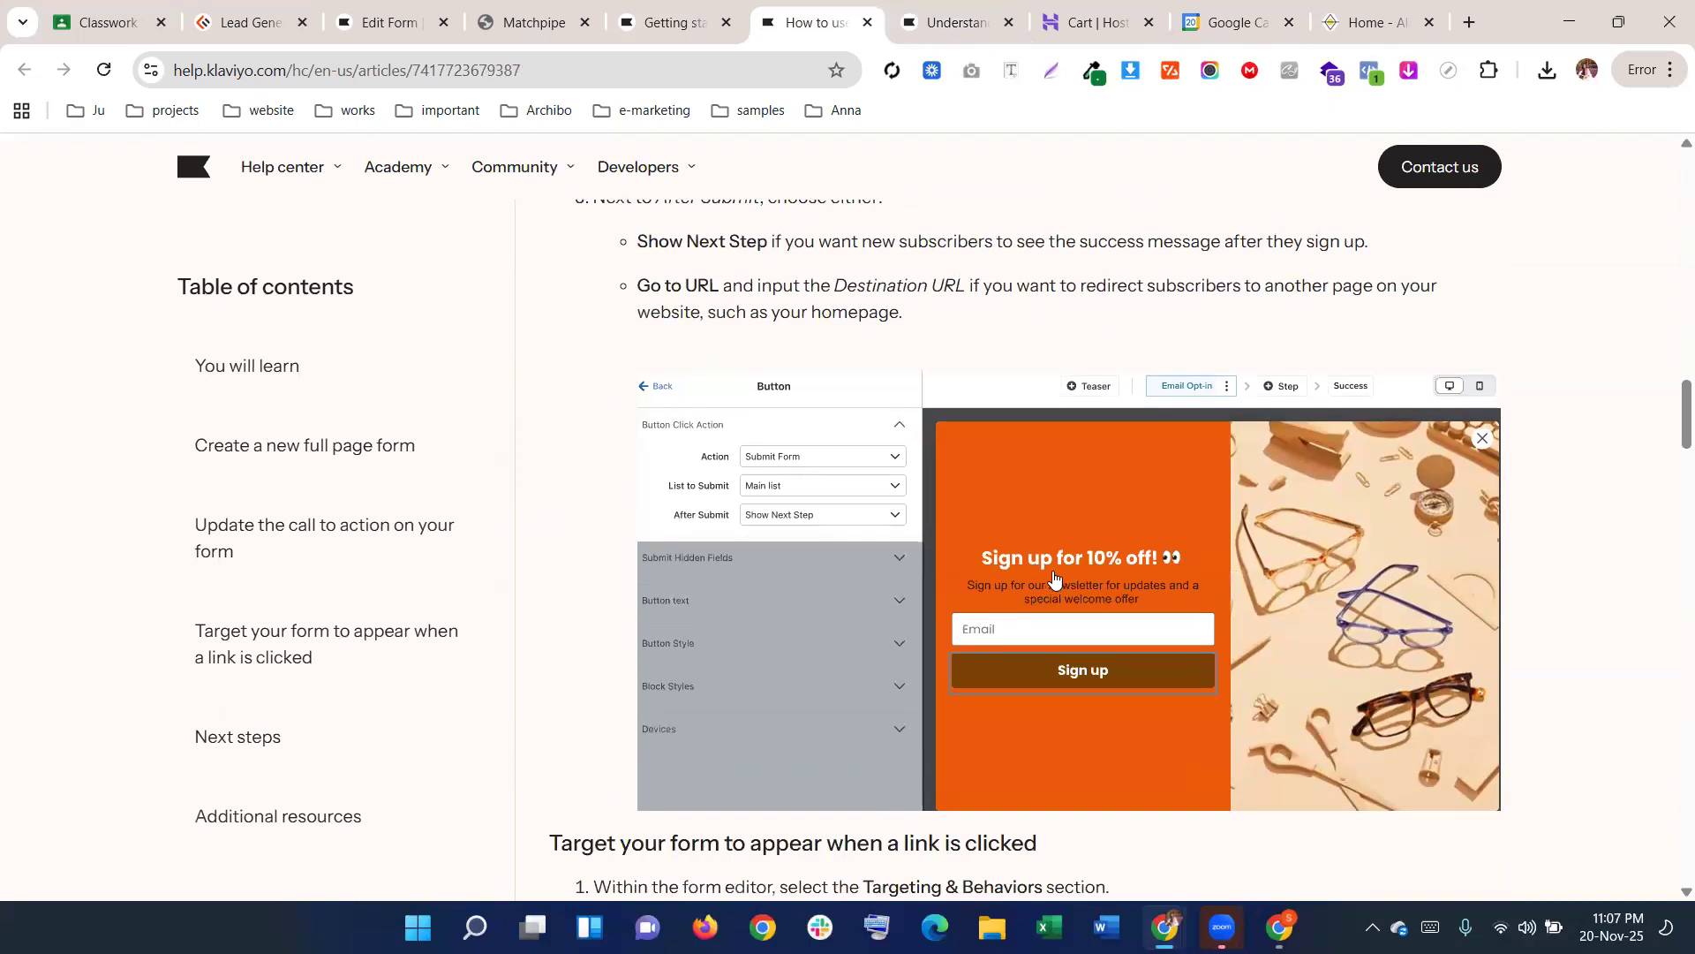
pyautogui.scroll(-6, 999, 582)
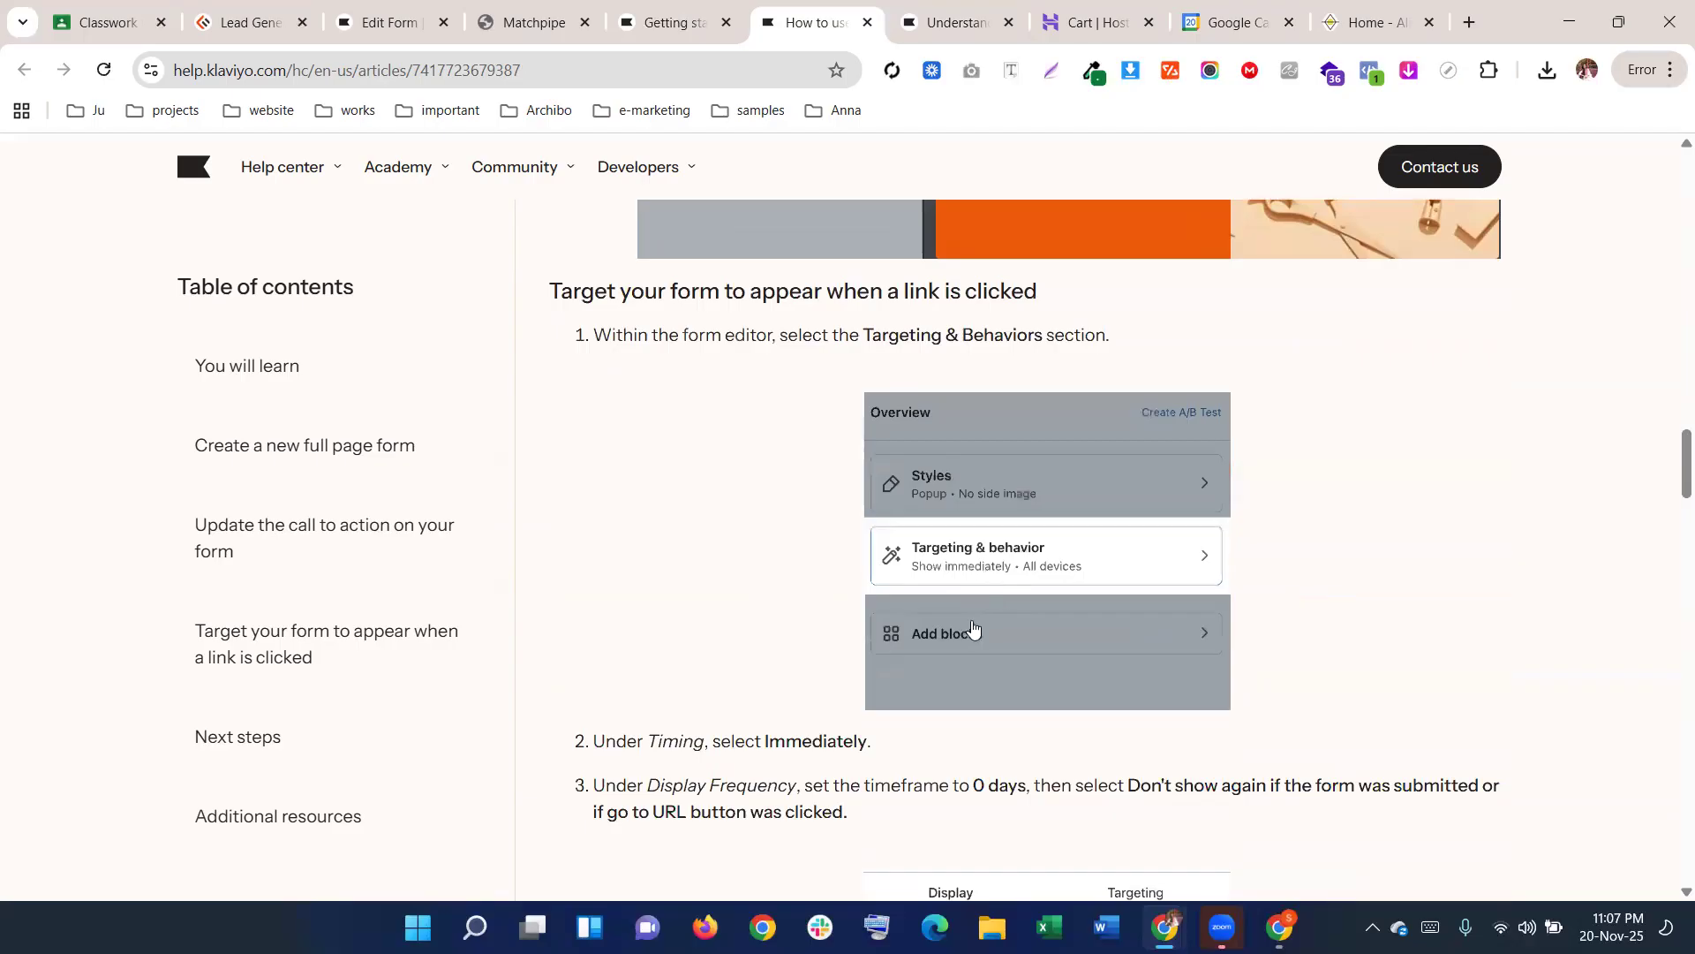
pyautogui.scroll(-1, 1003, 574)
pyautogui.scroll(-3, 1003, 572)
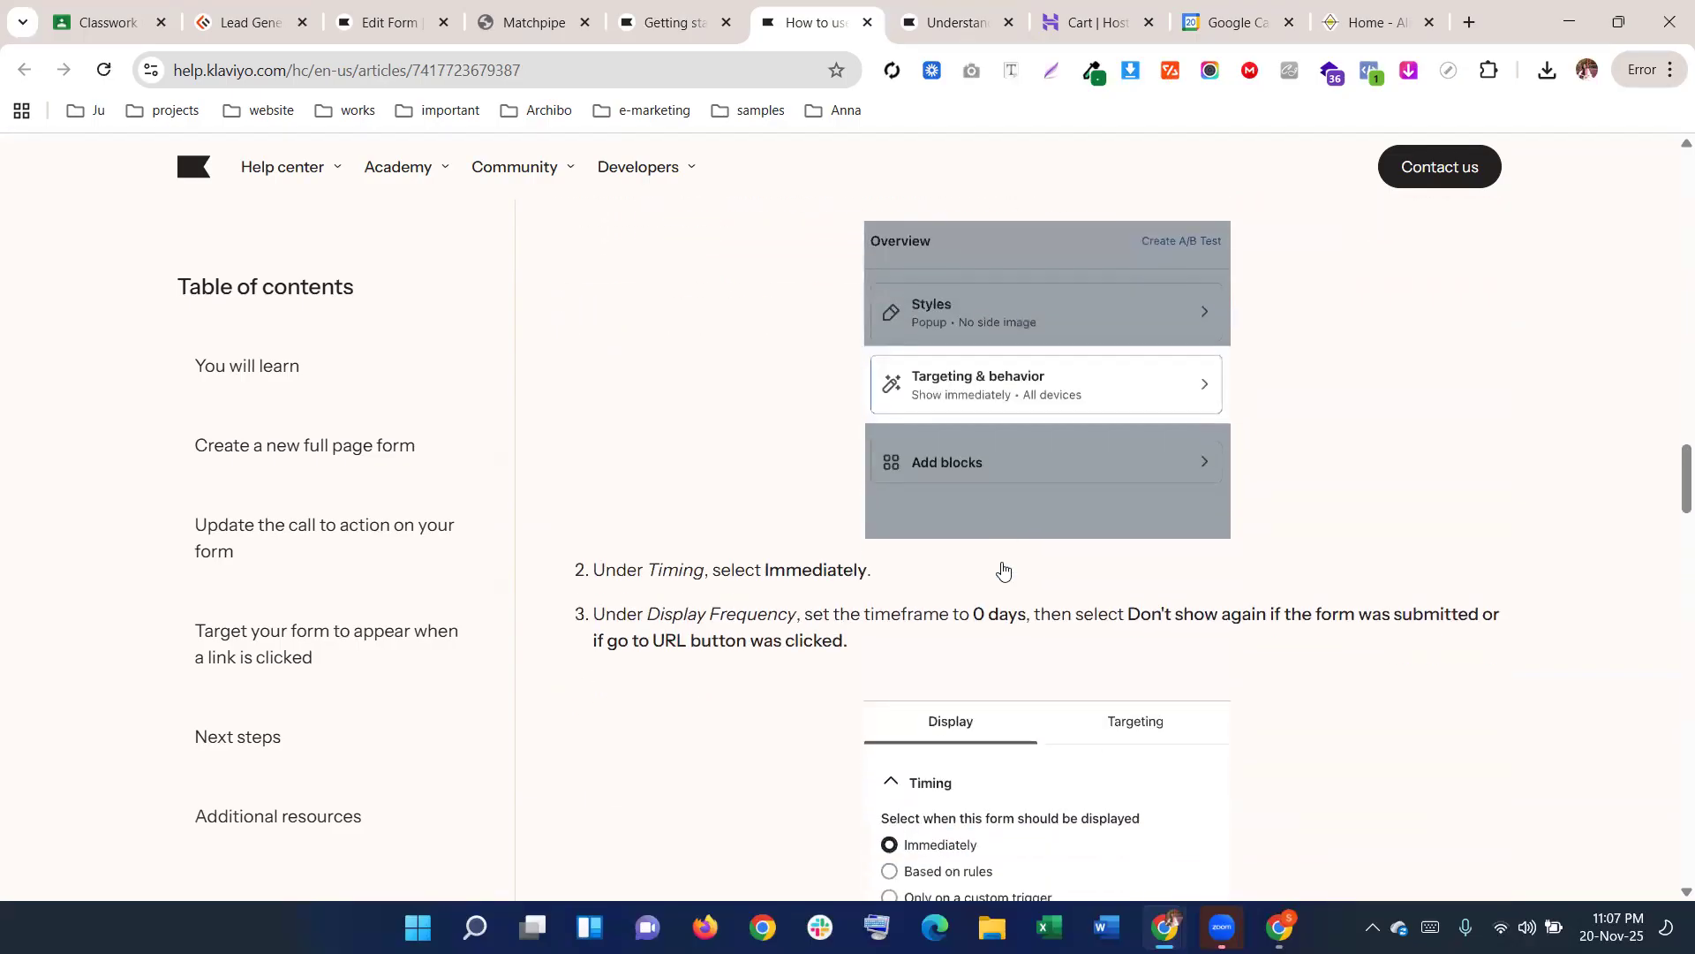
pyautogui.scroll(-1, 910, 406)
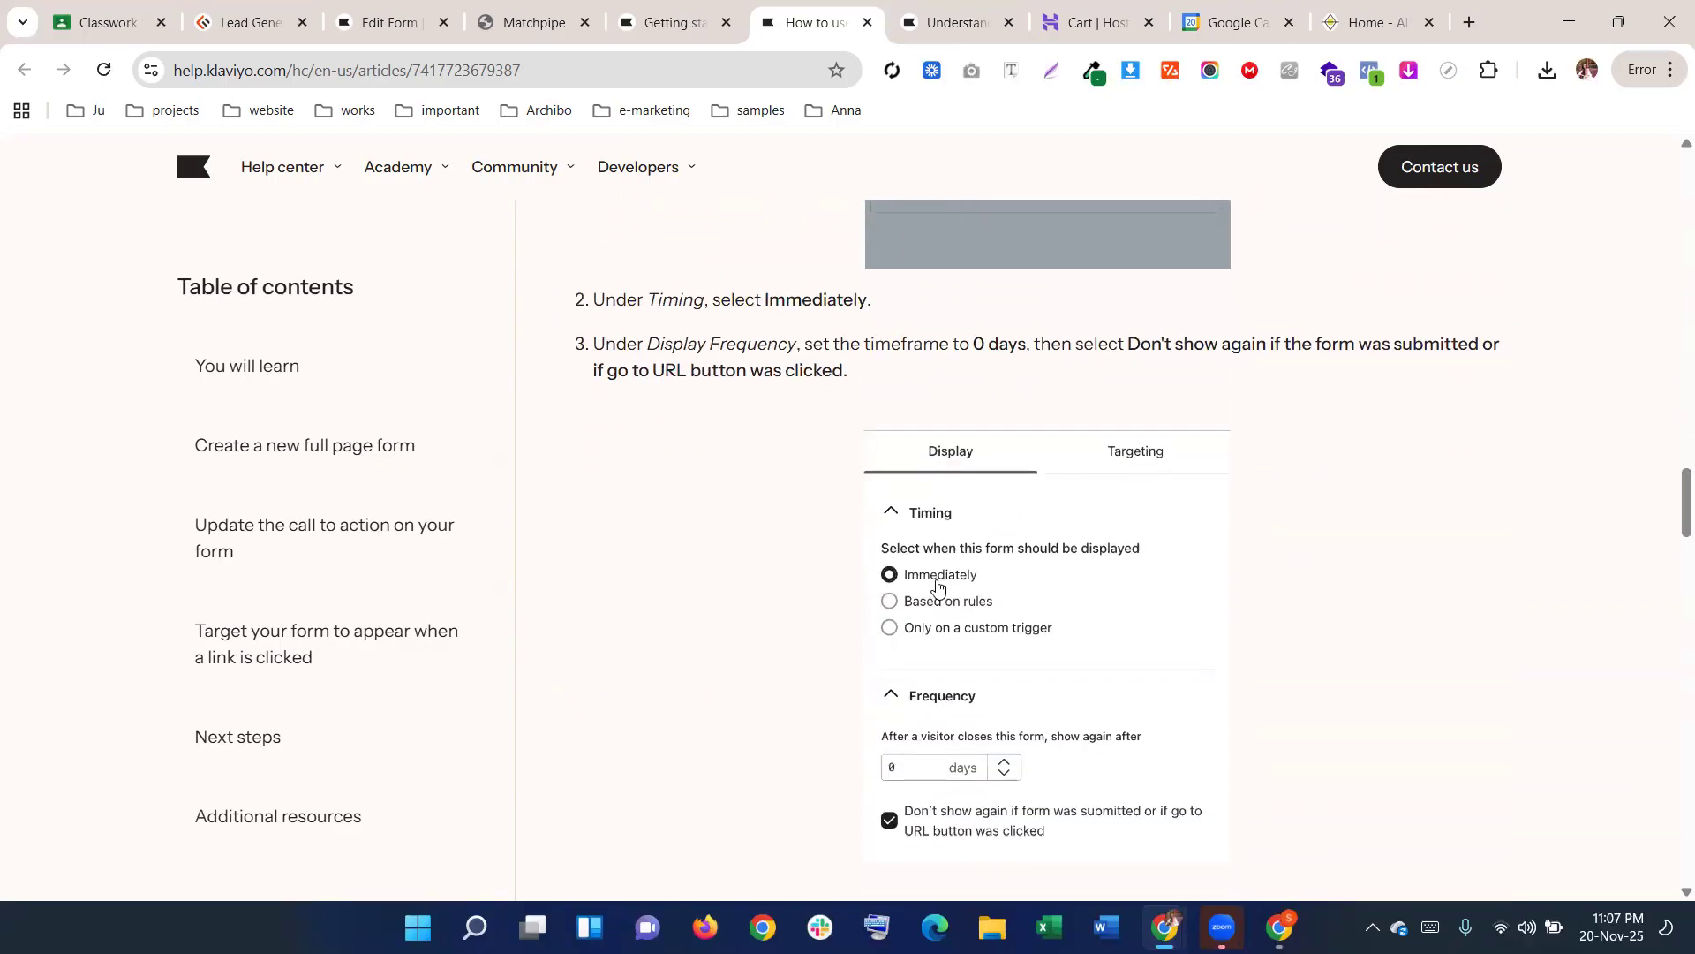
pyautogui.scroll(-5, 969, 553)
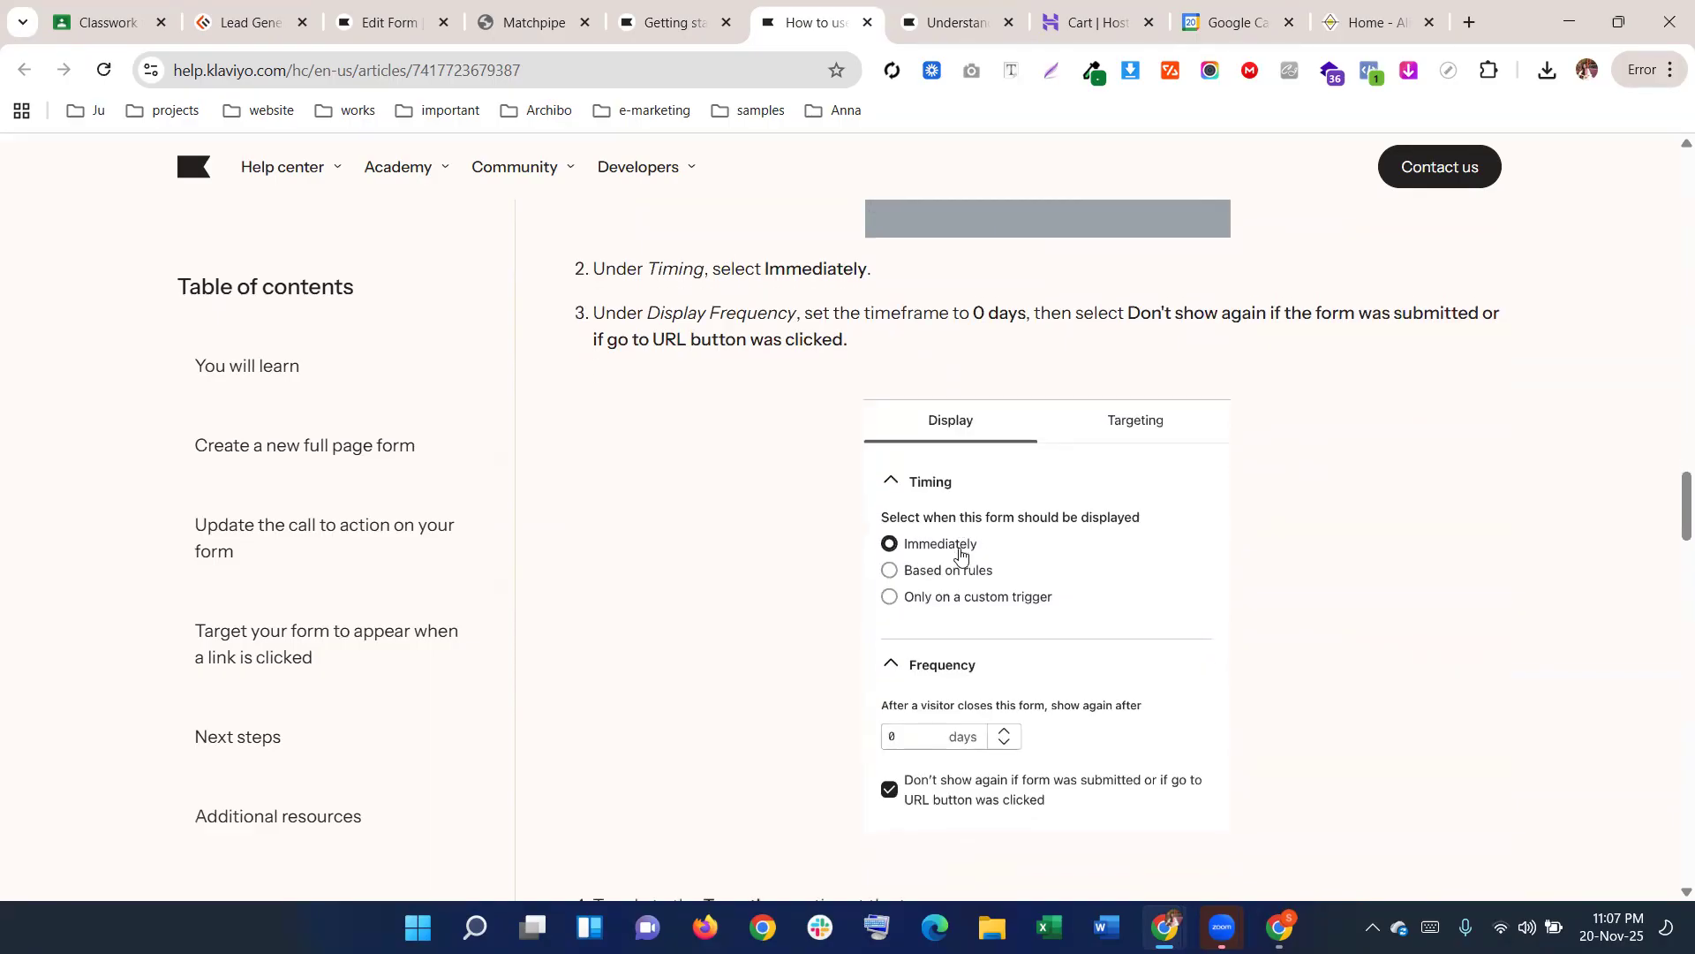
pyautogui.scroll(-2, 859, 528)
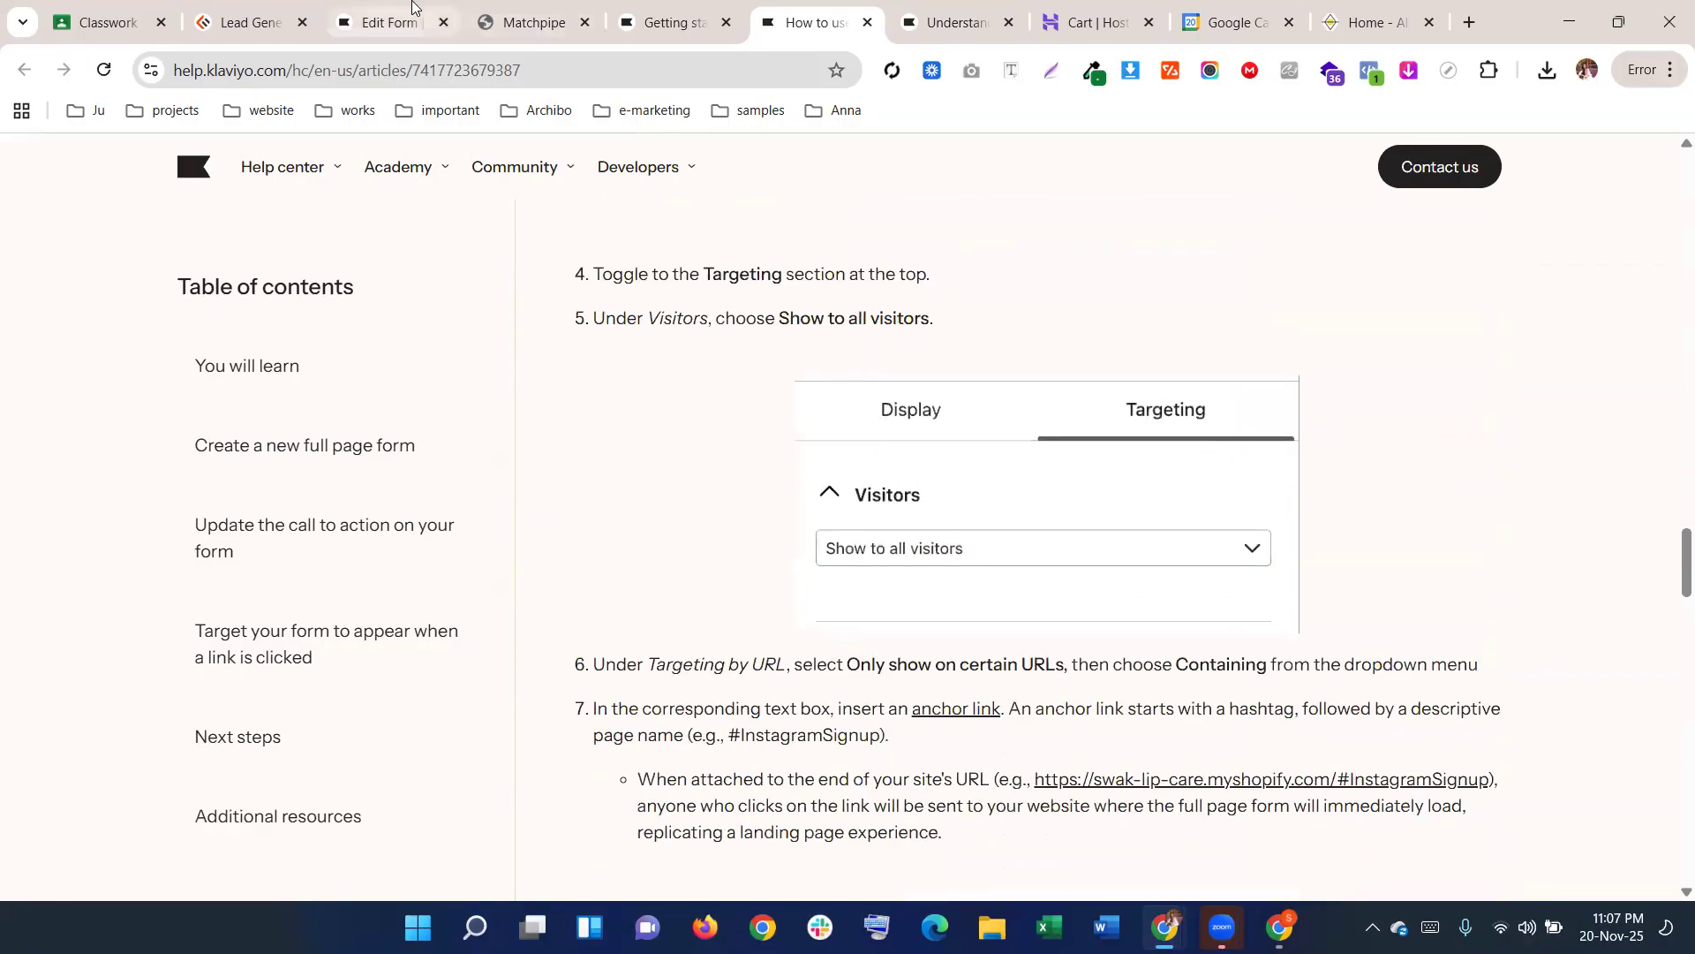
pyautogui.click(411, 17)
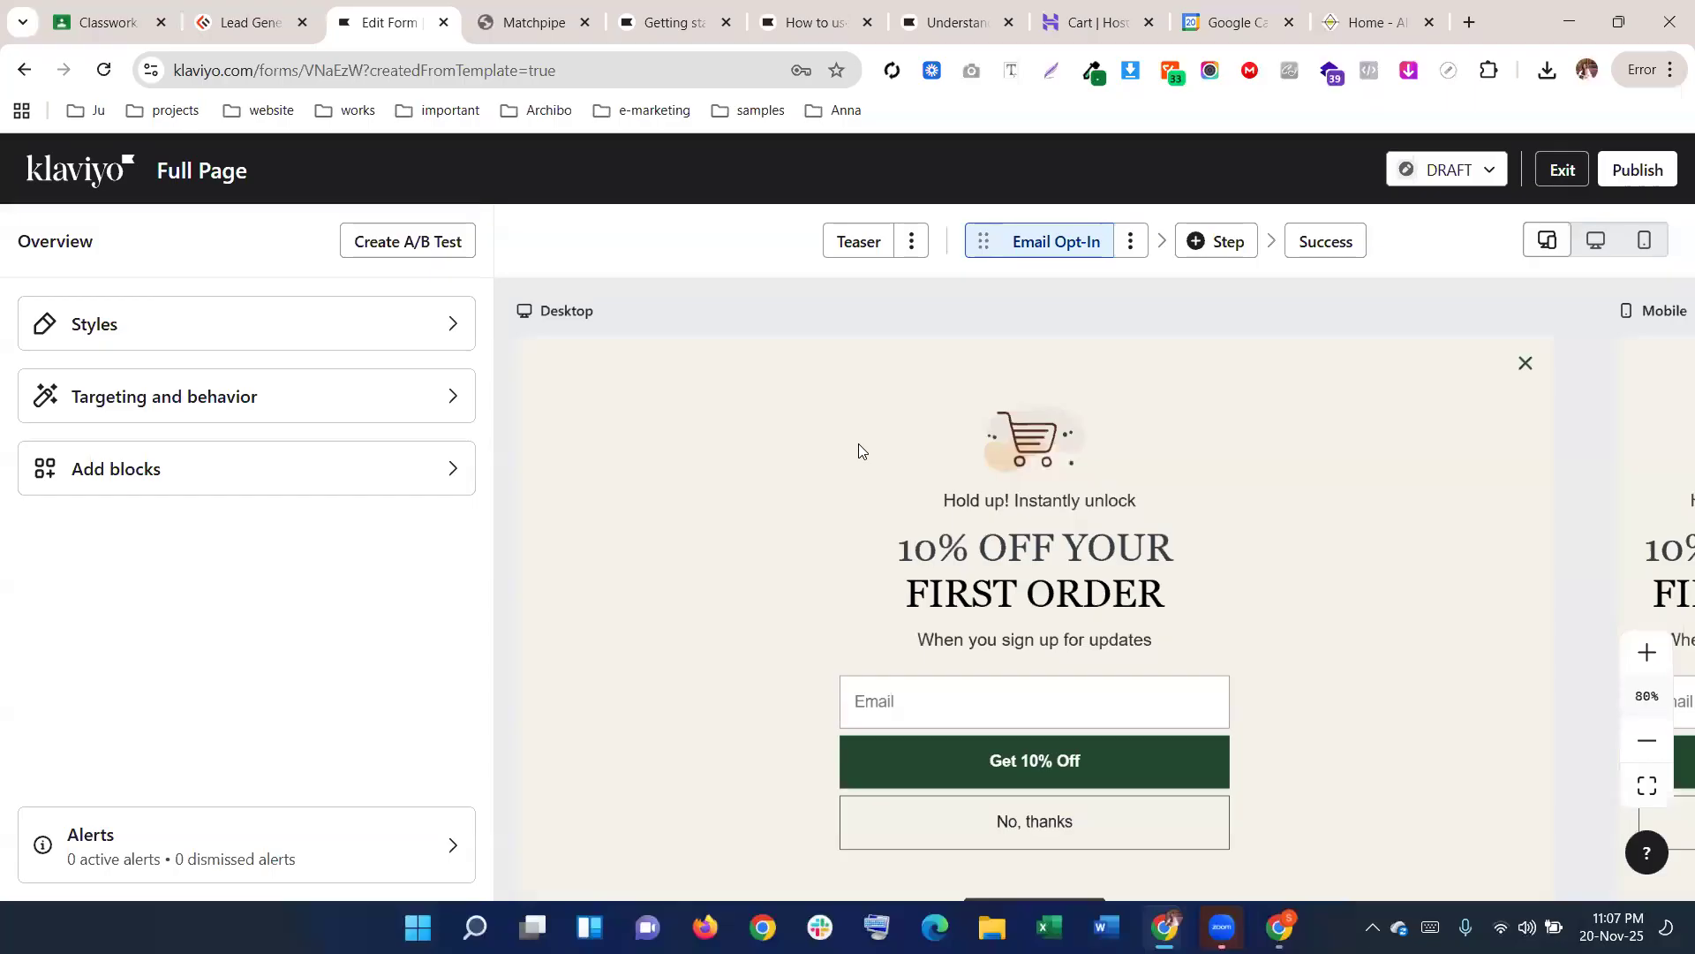
pyautogui.click(1048, 439)
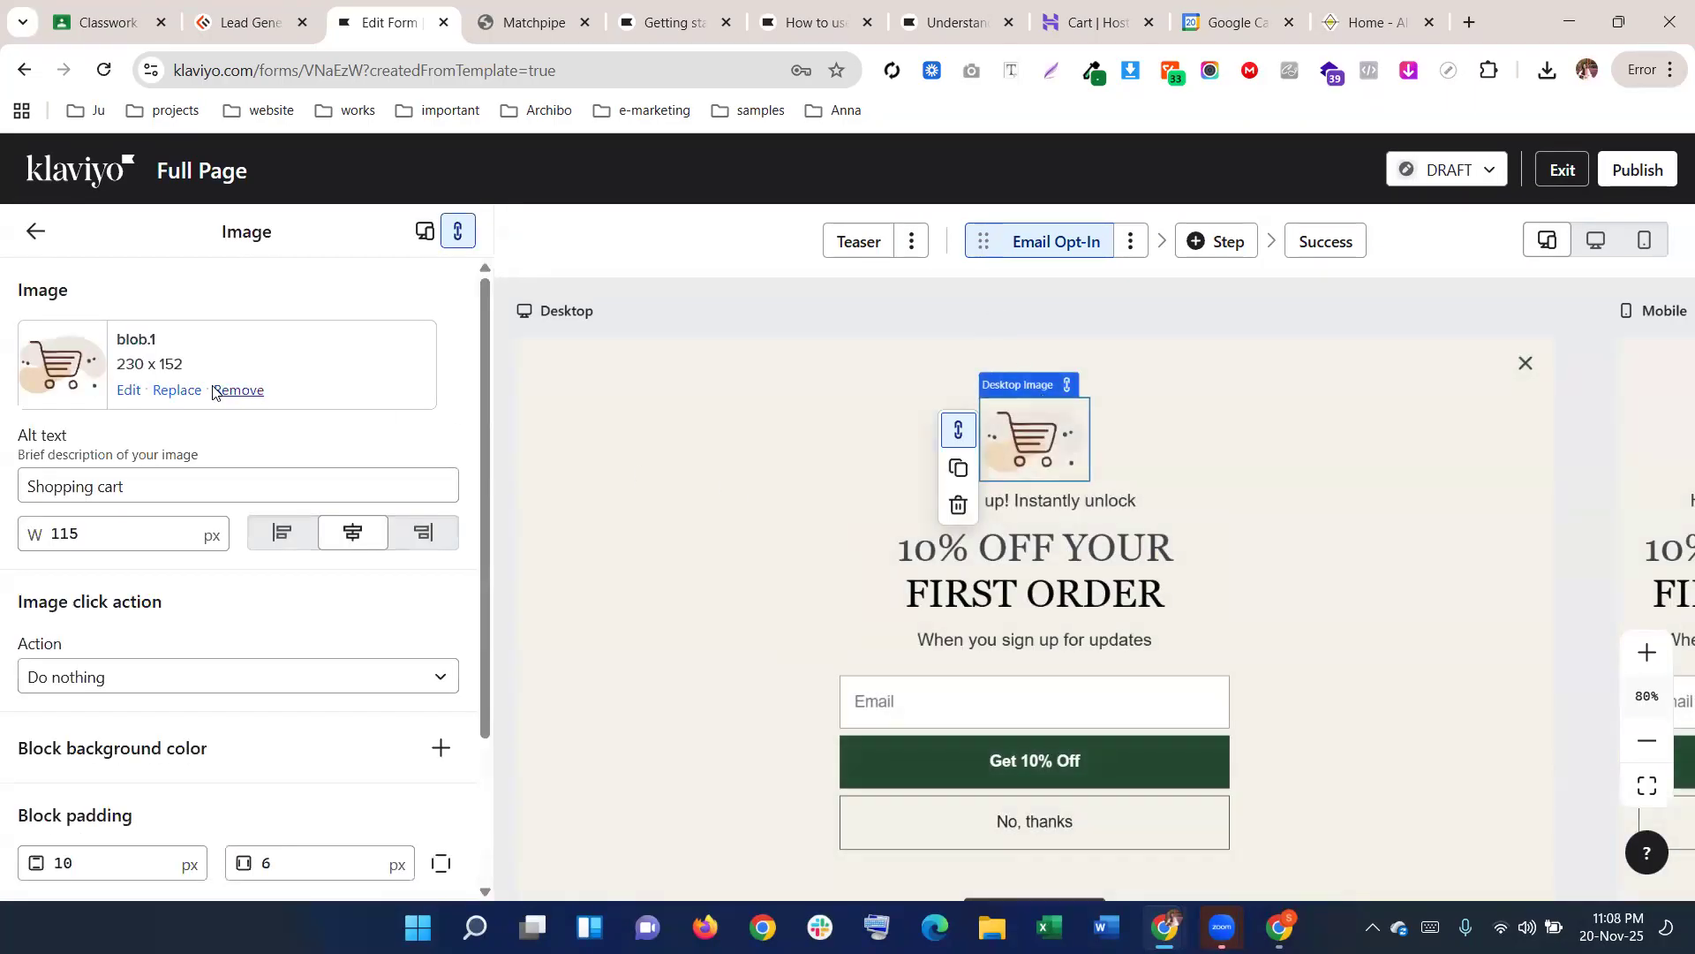
# Swap the top shopping-cart image for the Matchpipe logo from the image library
pyautogui.click(176, 390)
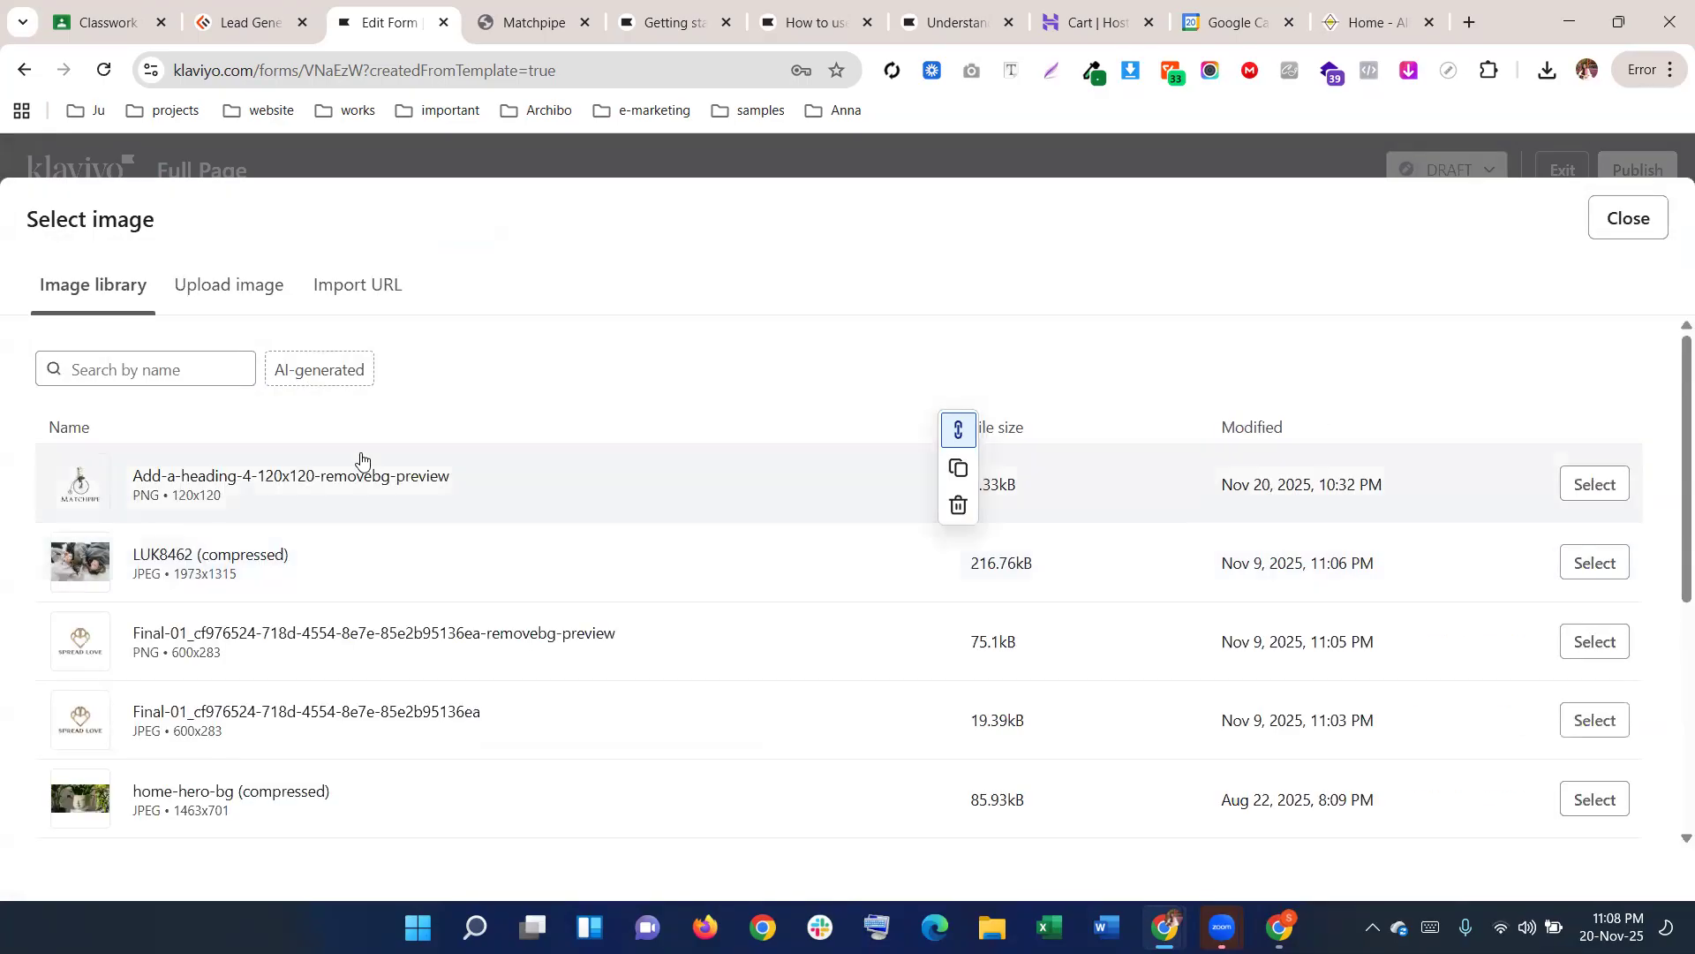
pyautogui.click(1600, 482)
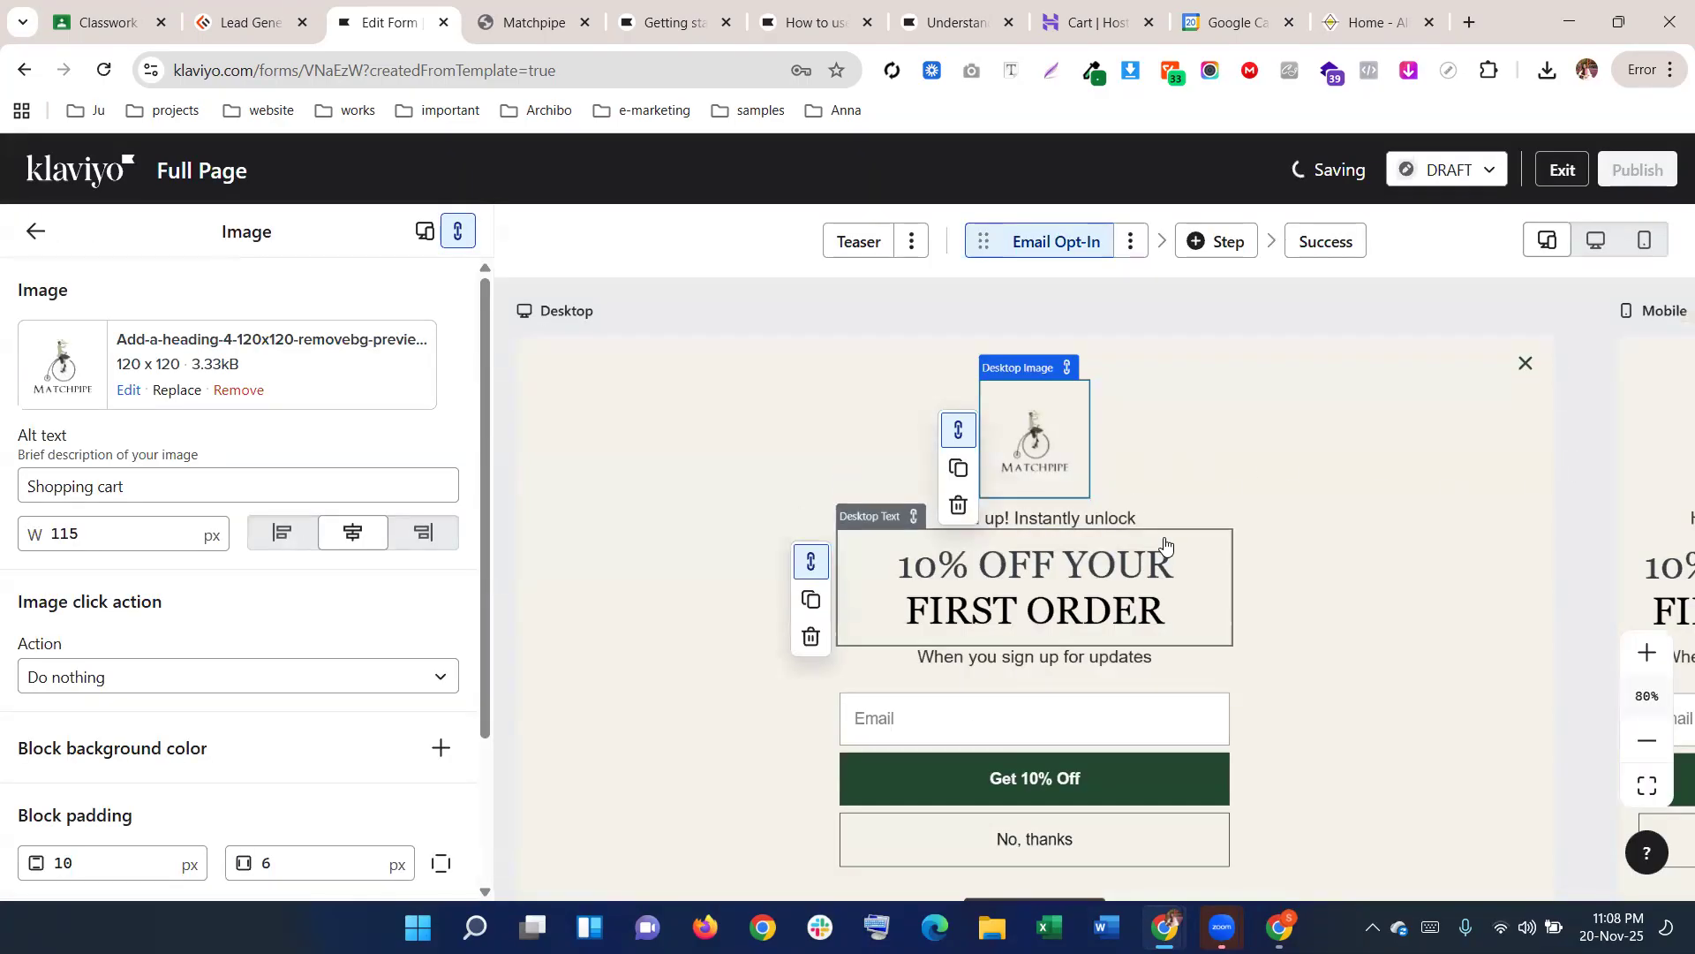
pyautogui.scroll(-2, 1139, 543)
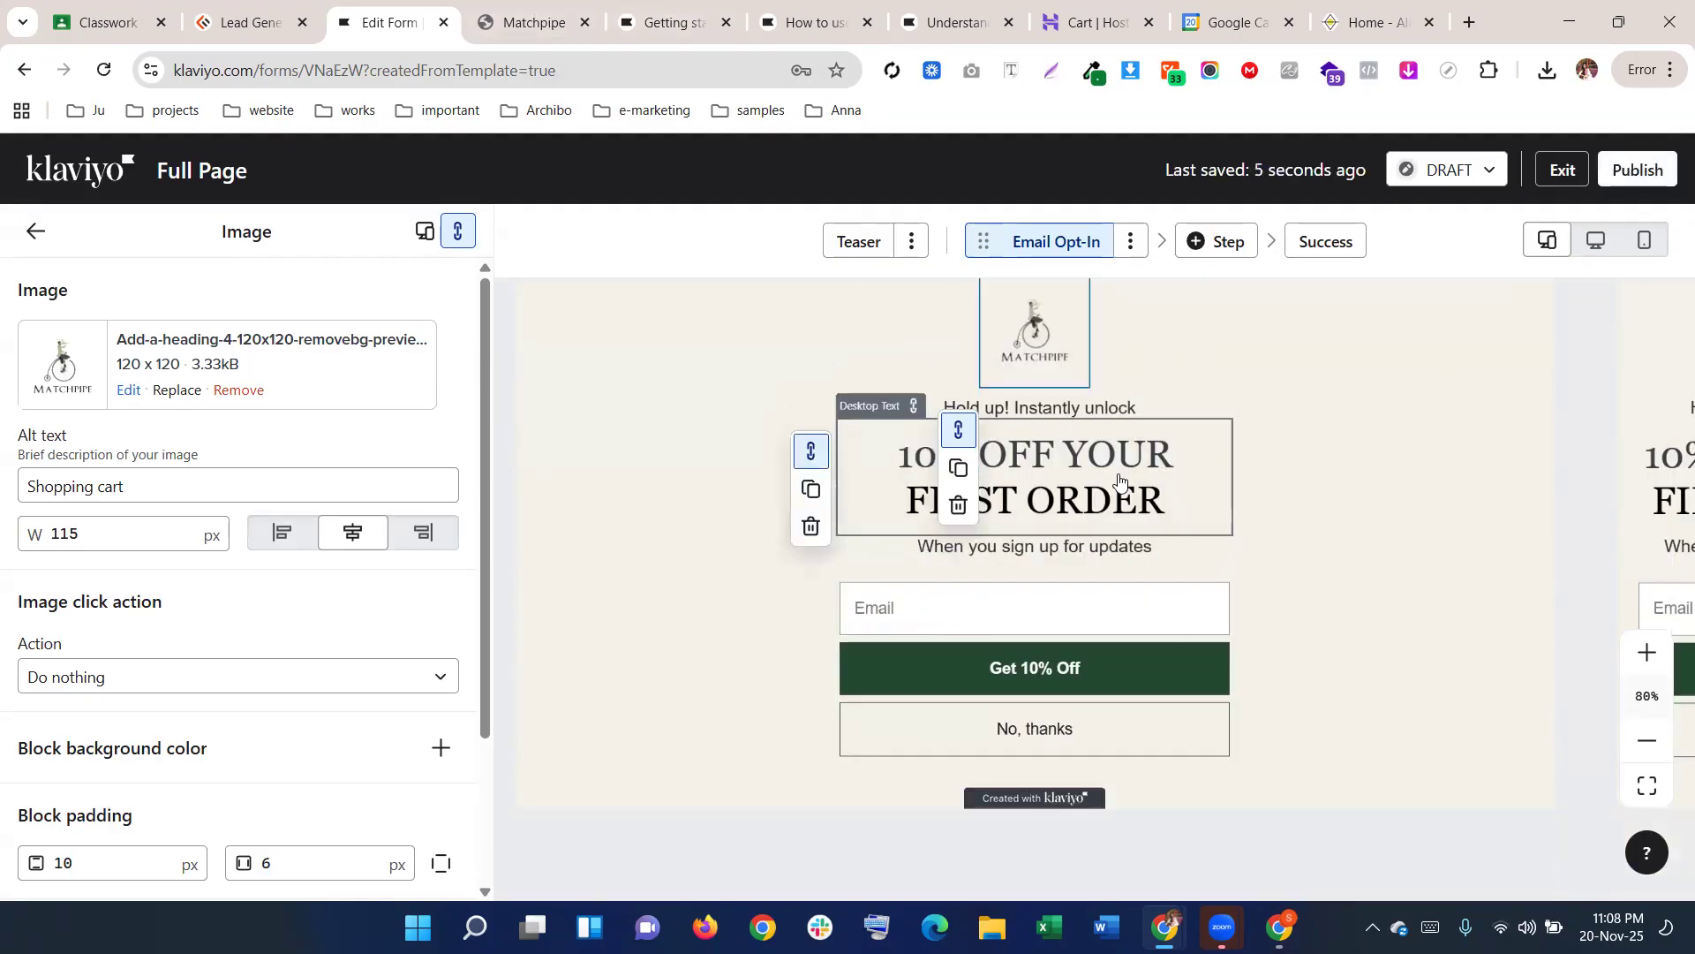
pyautogui.scroll(6, 934, 637)
pyautogui.scroll(-6, 933, 638)
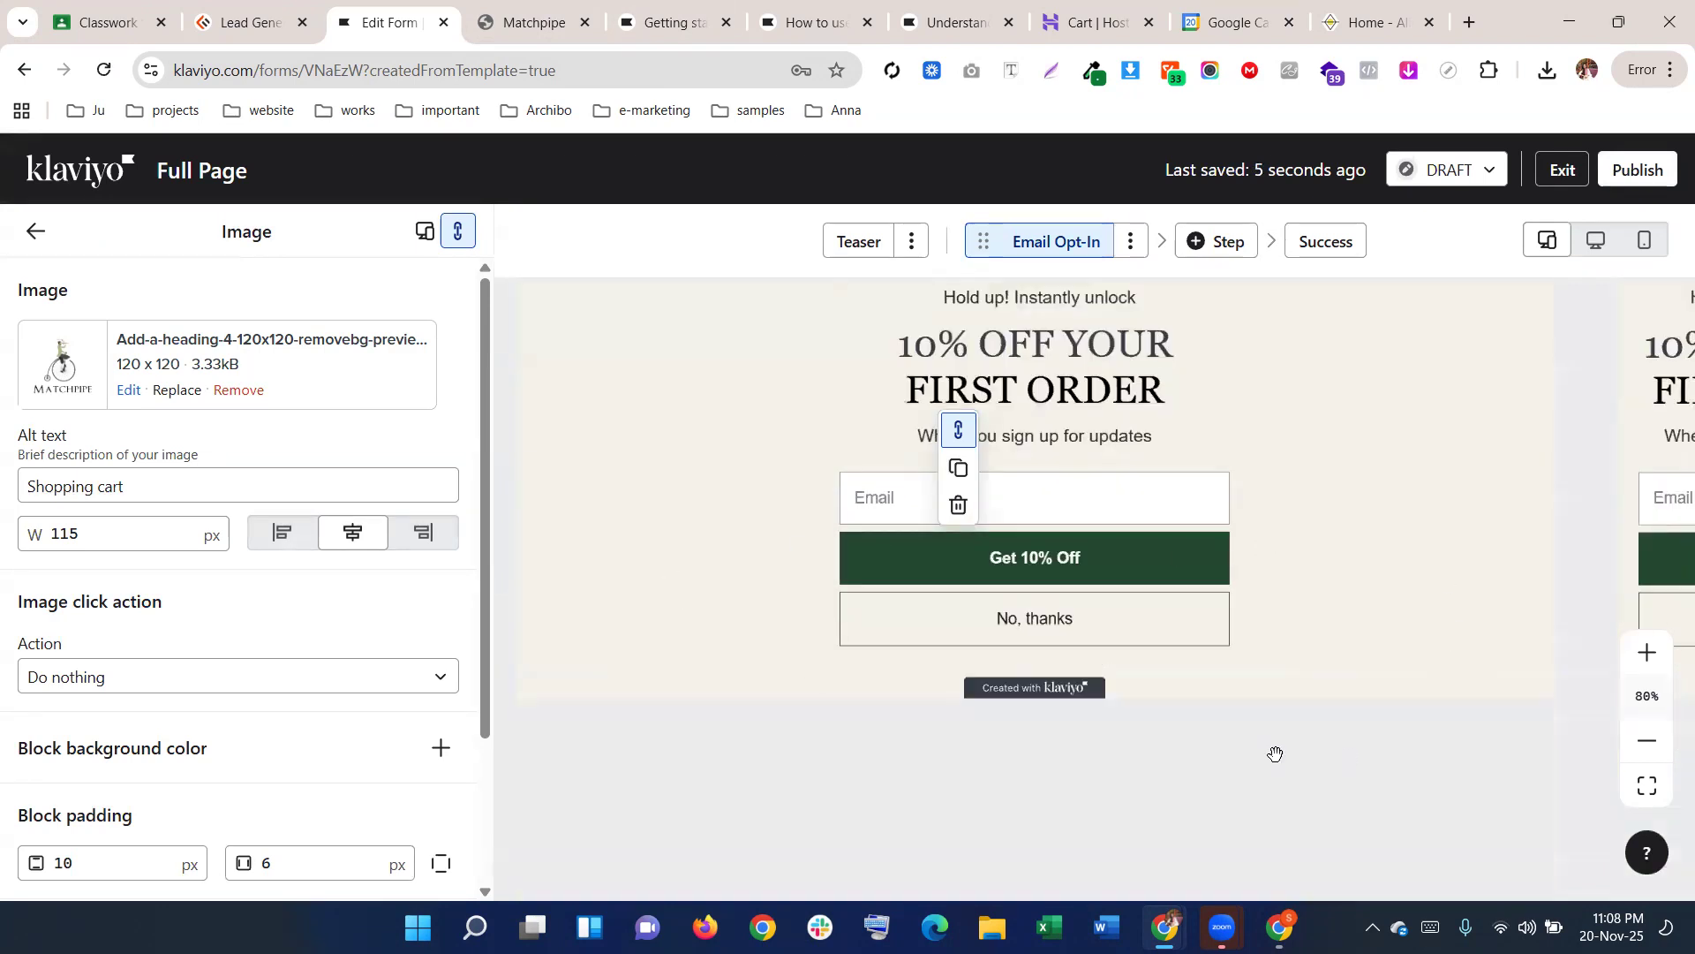
pyautogui.click(35, 231)
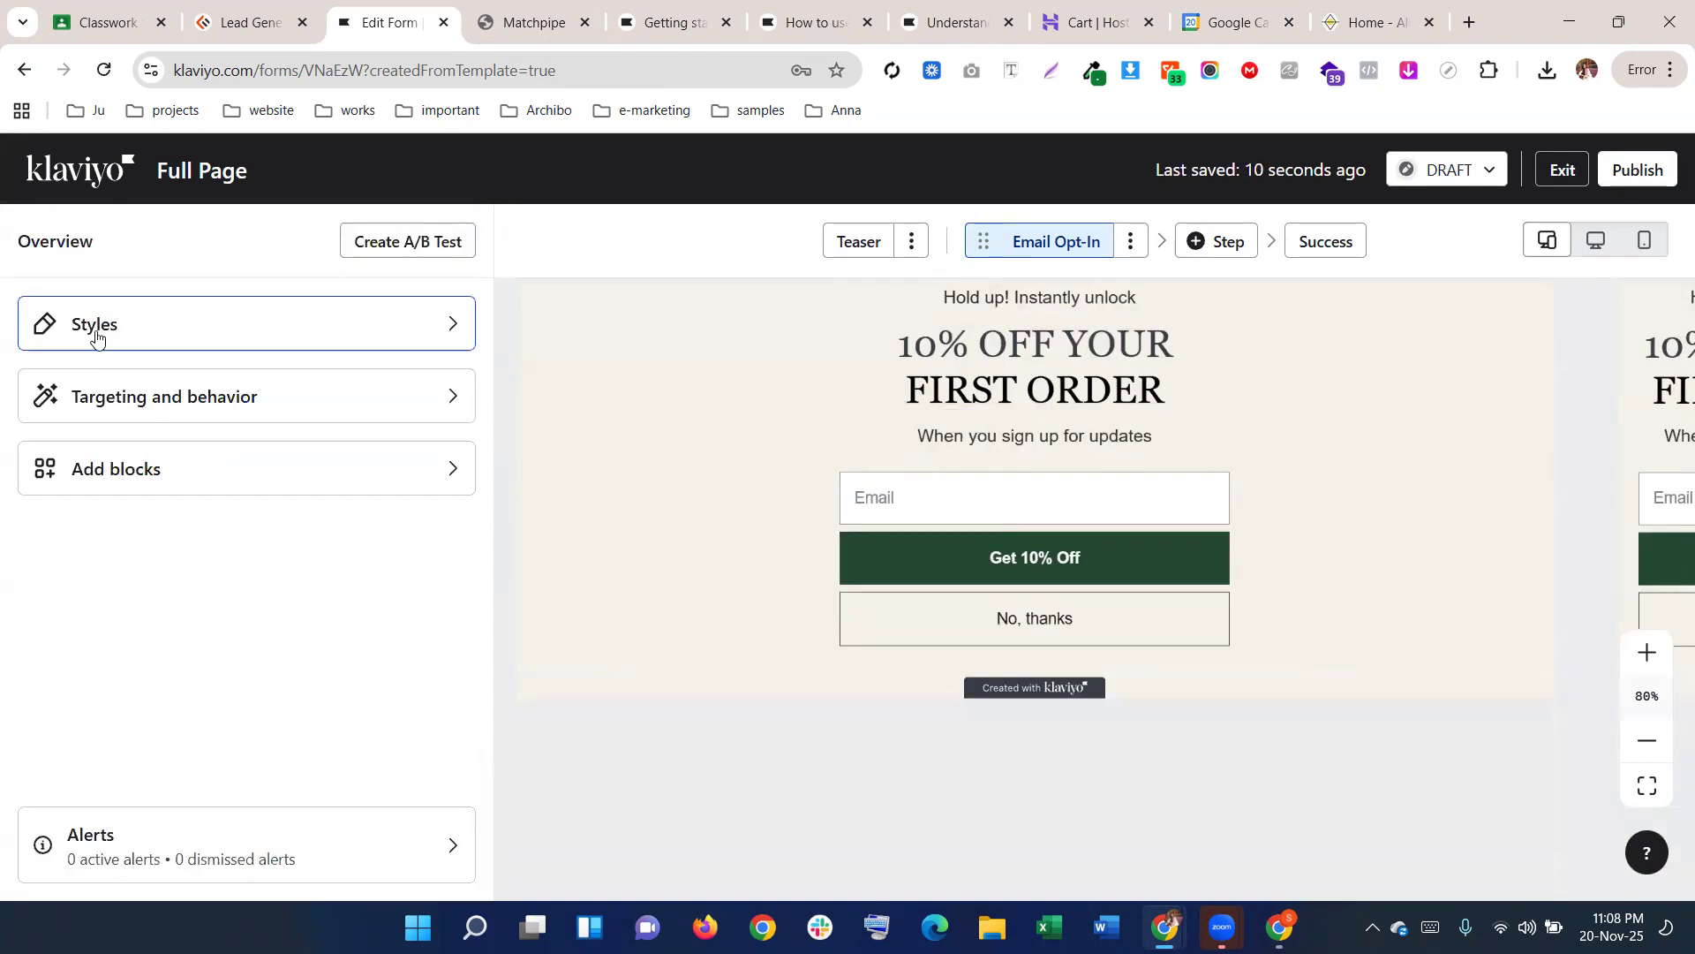
# In Styles, set the Side Image to Right image, Medium size on desktop
pyautogui.click(94, 324)
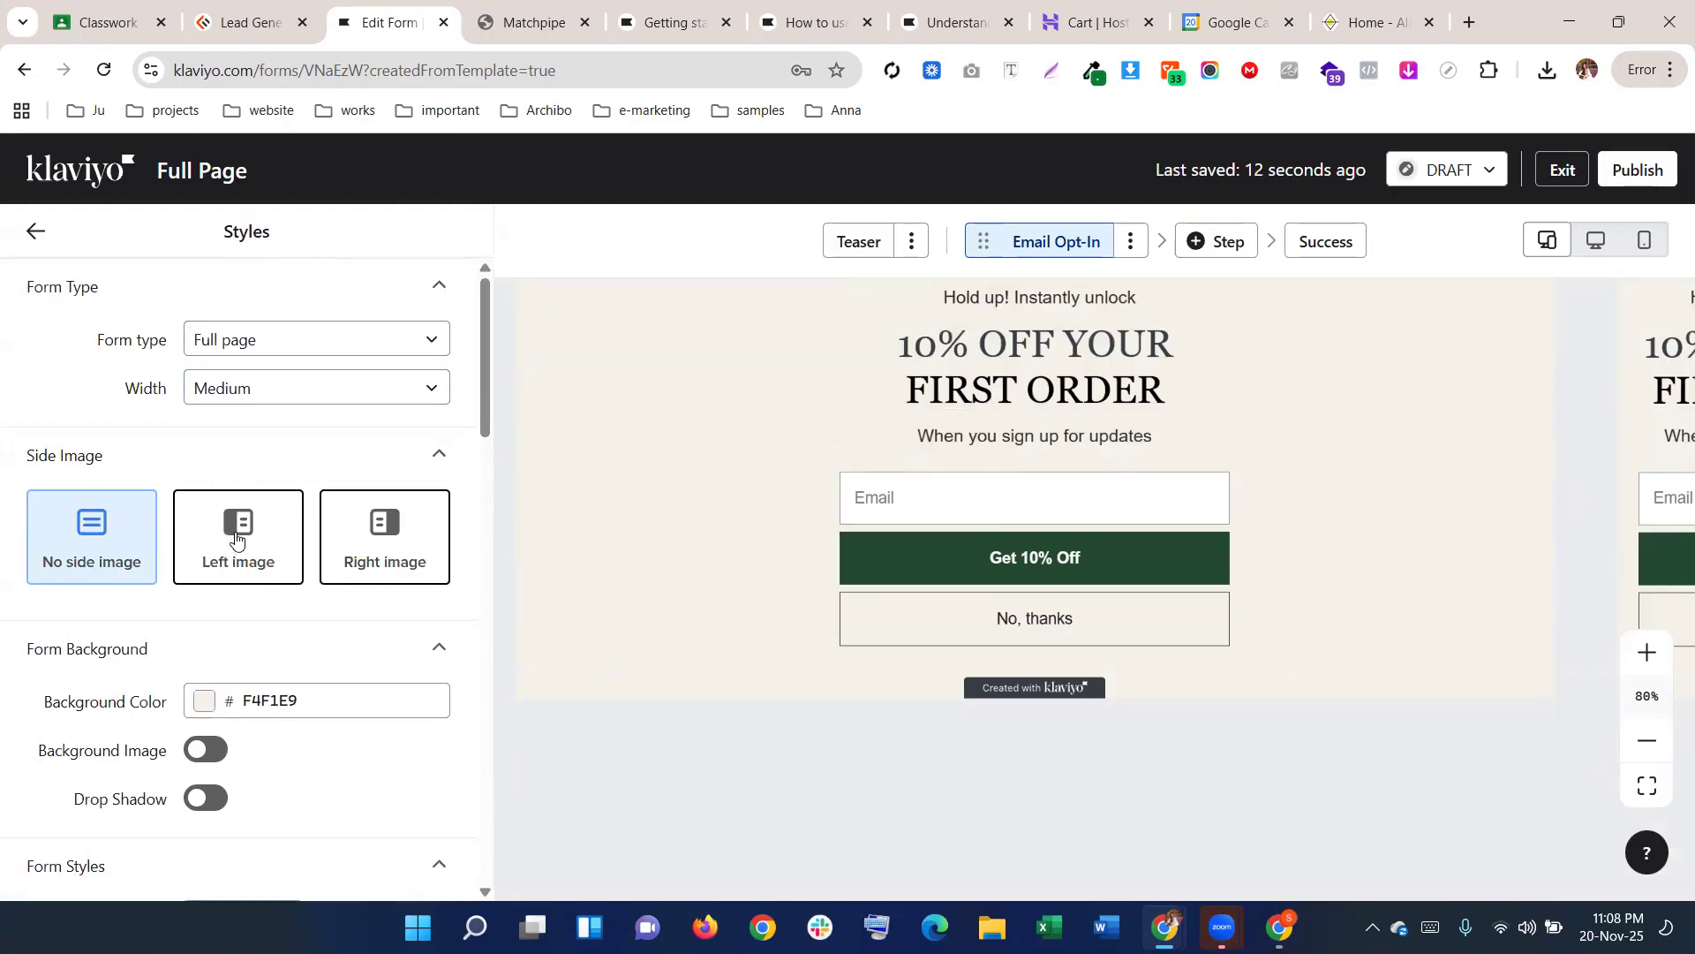
pyautogui.click(401, 560)
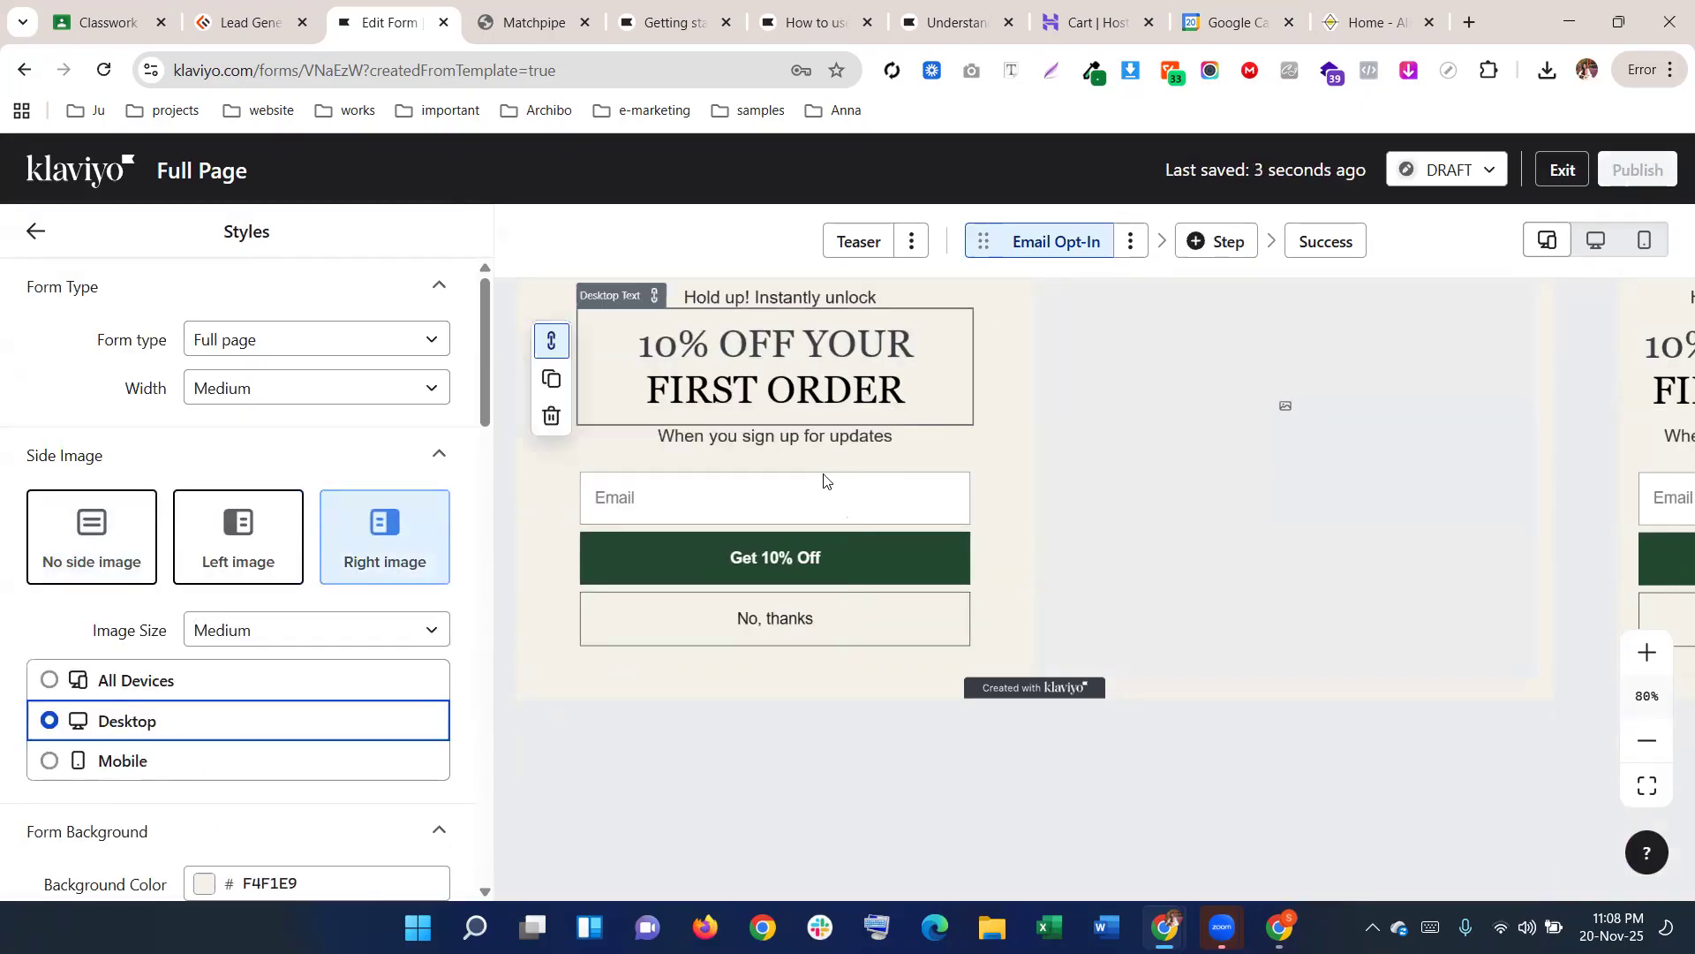
pyautogui.scroll(5, 784, 467)
pyautogui.scroll(-4, 784, 467)
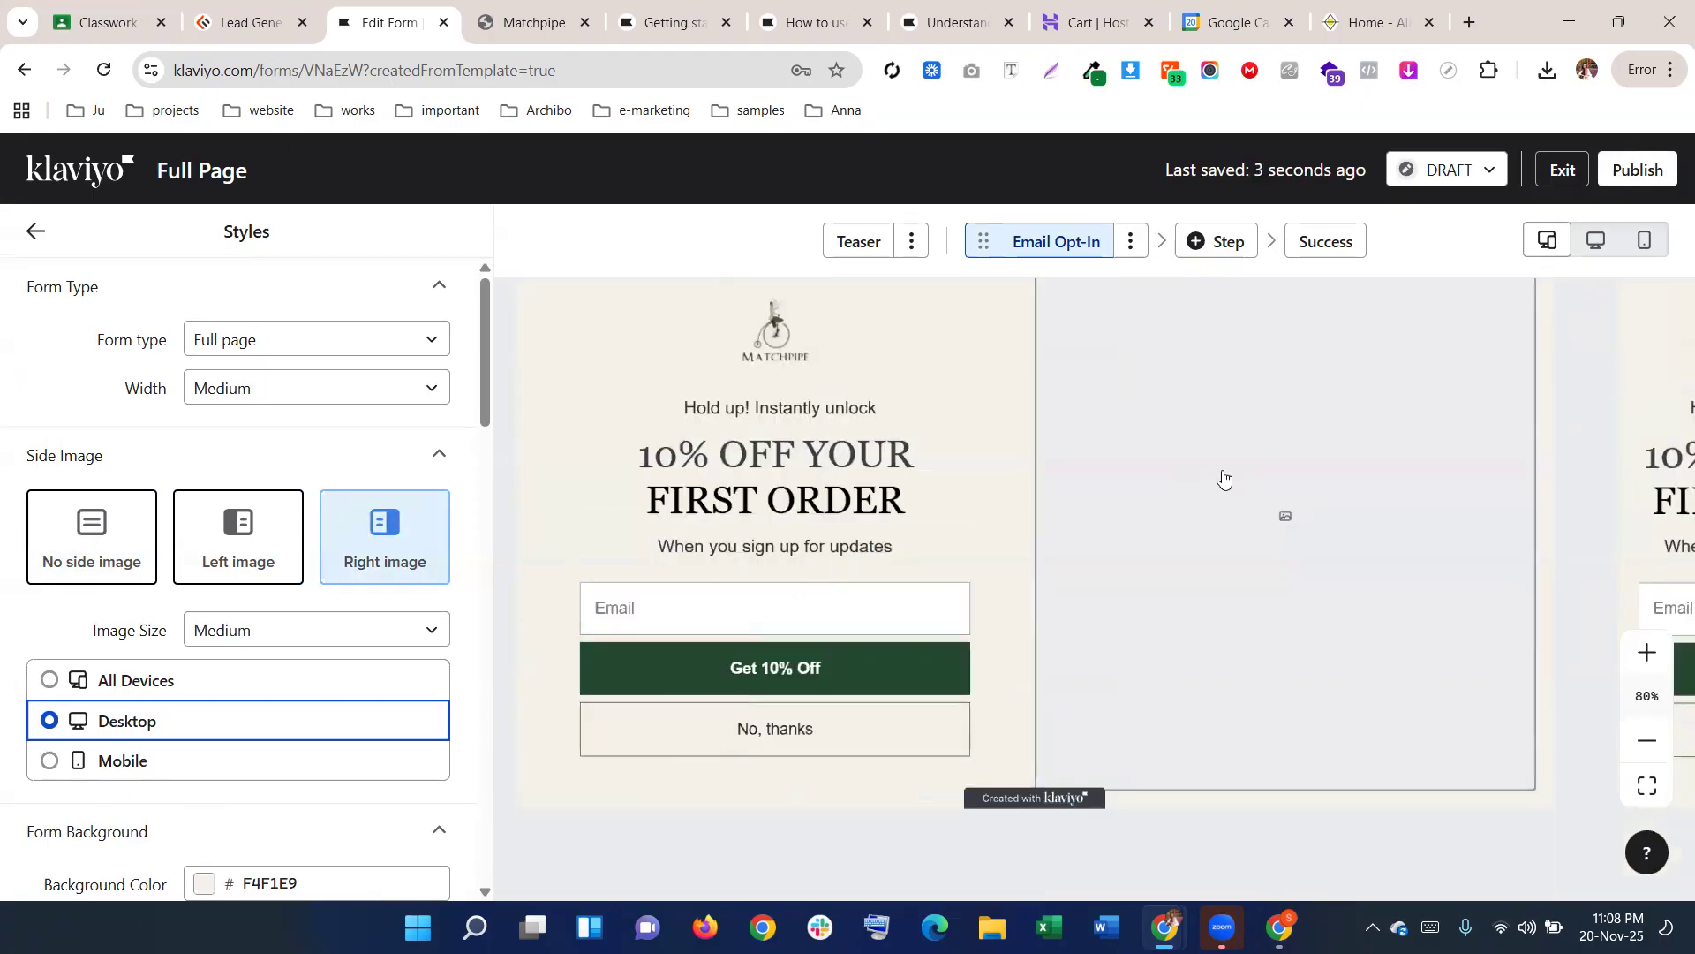
# Browse the Matchpipe page's images with the image downloader extension, then open a blank tab
pyautogui.click(565, 22)
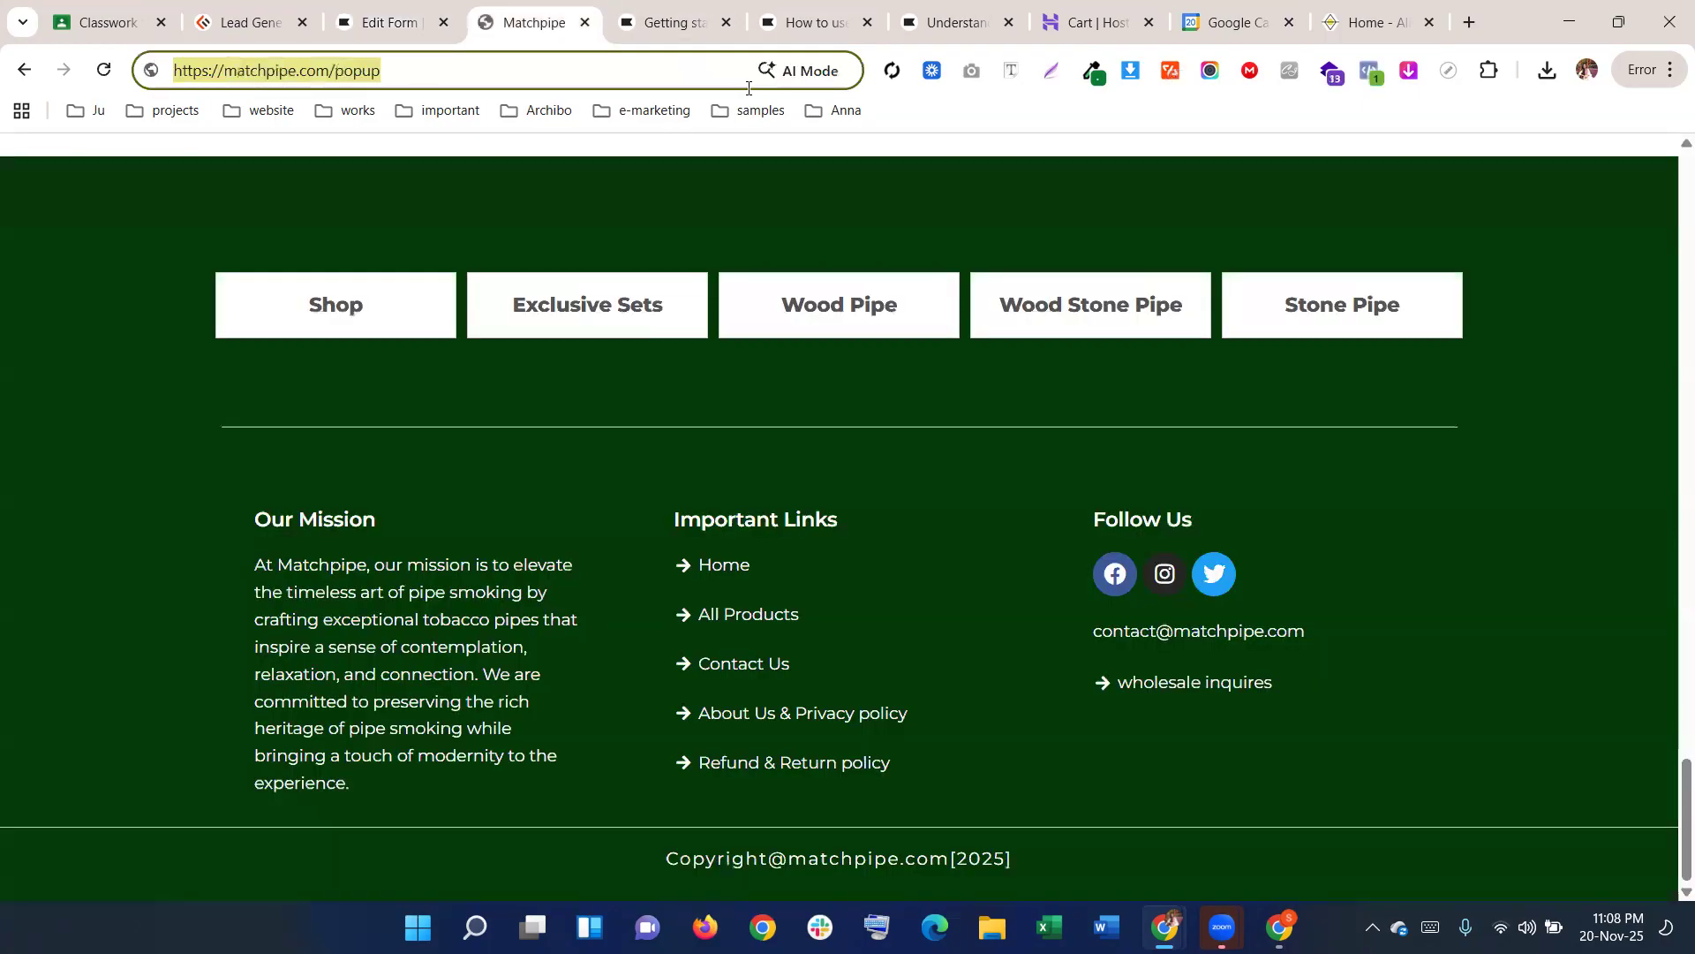
pyautogui.click(1132, 70)
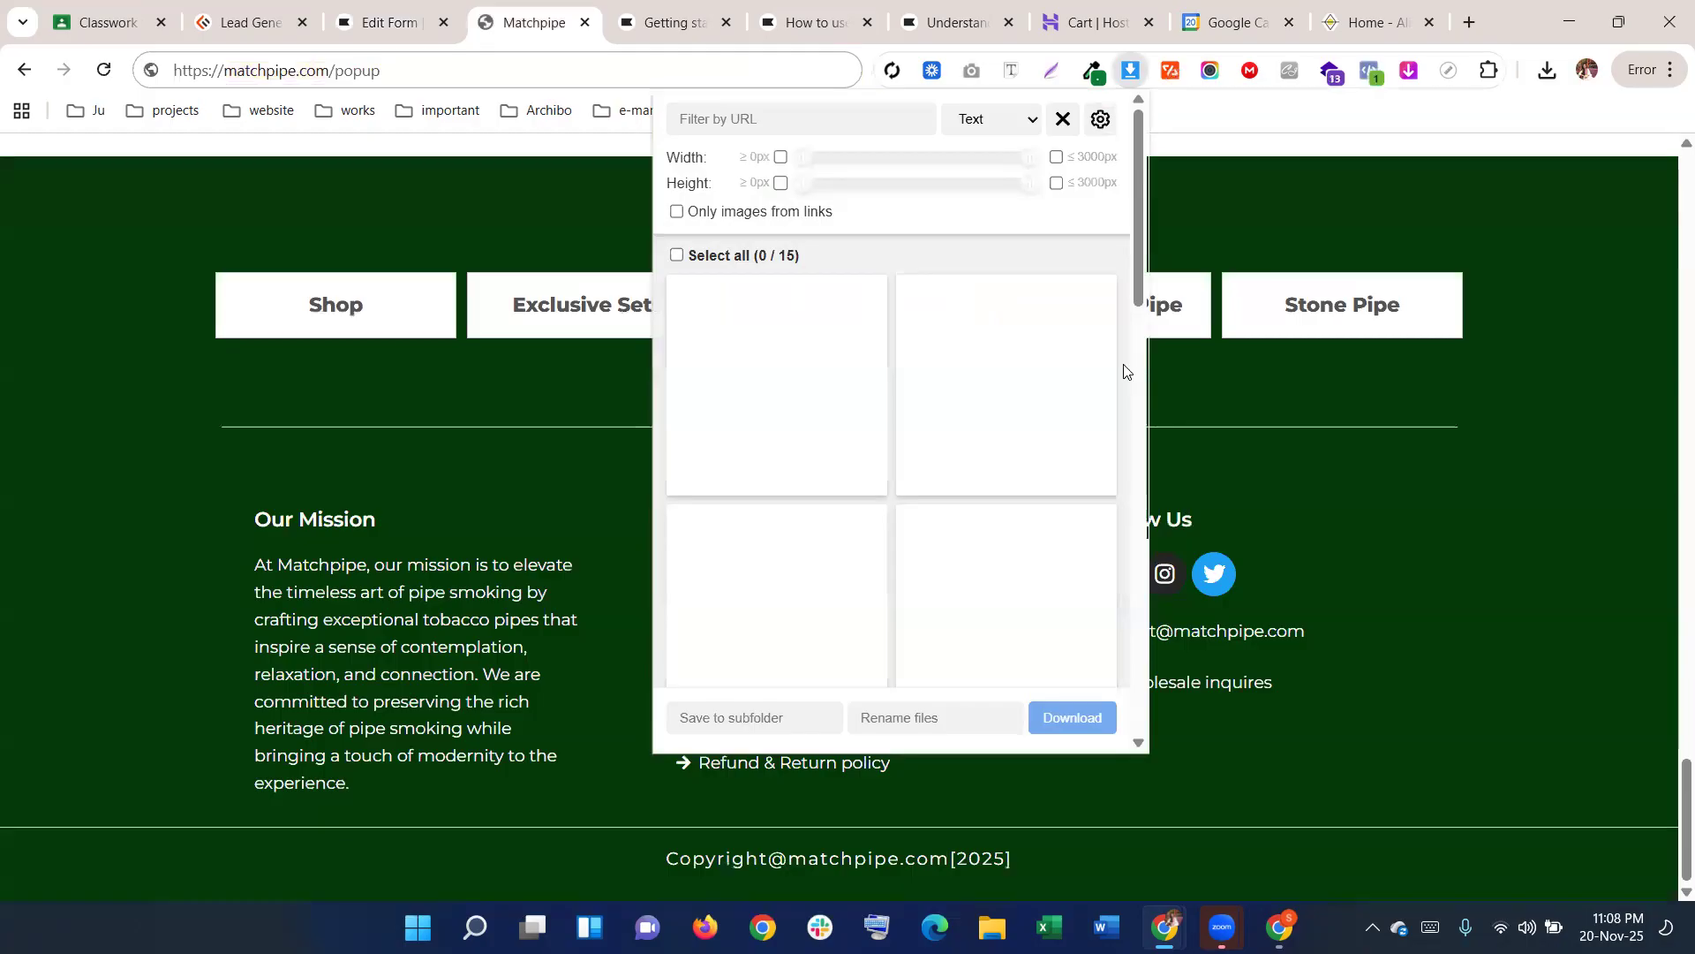
pyautogui.scroll(-6, 1051, 430)
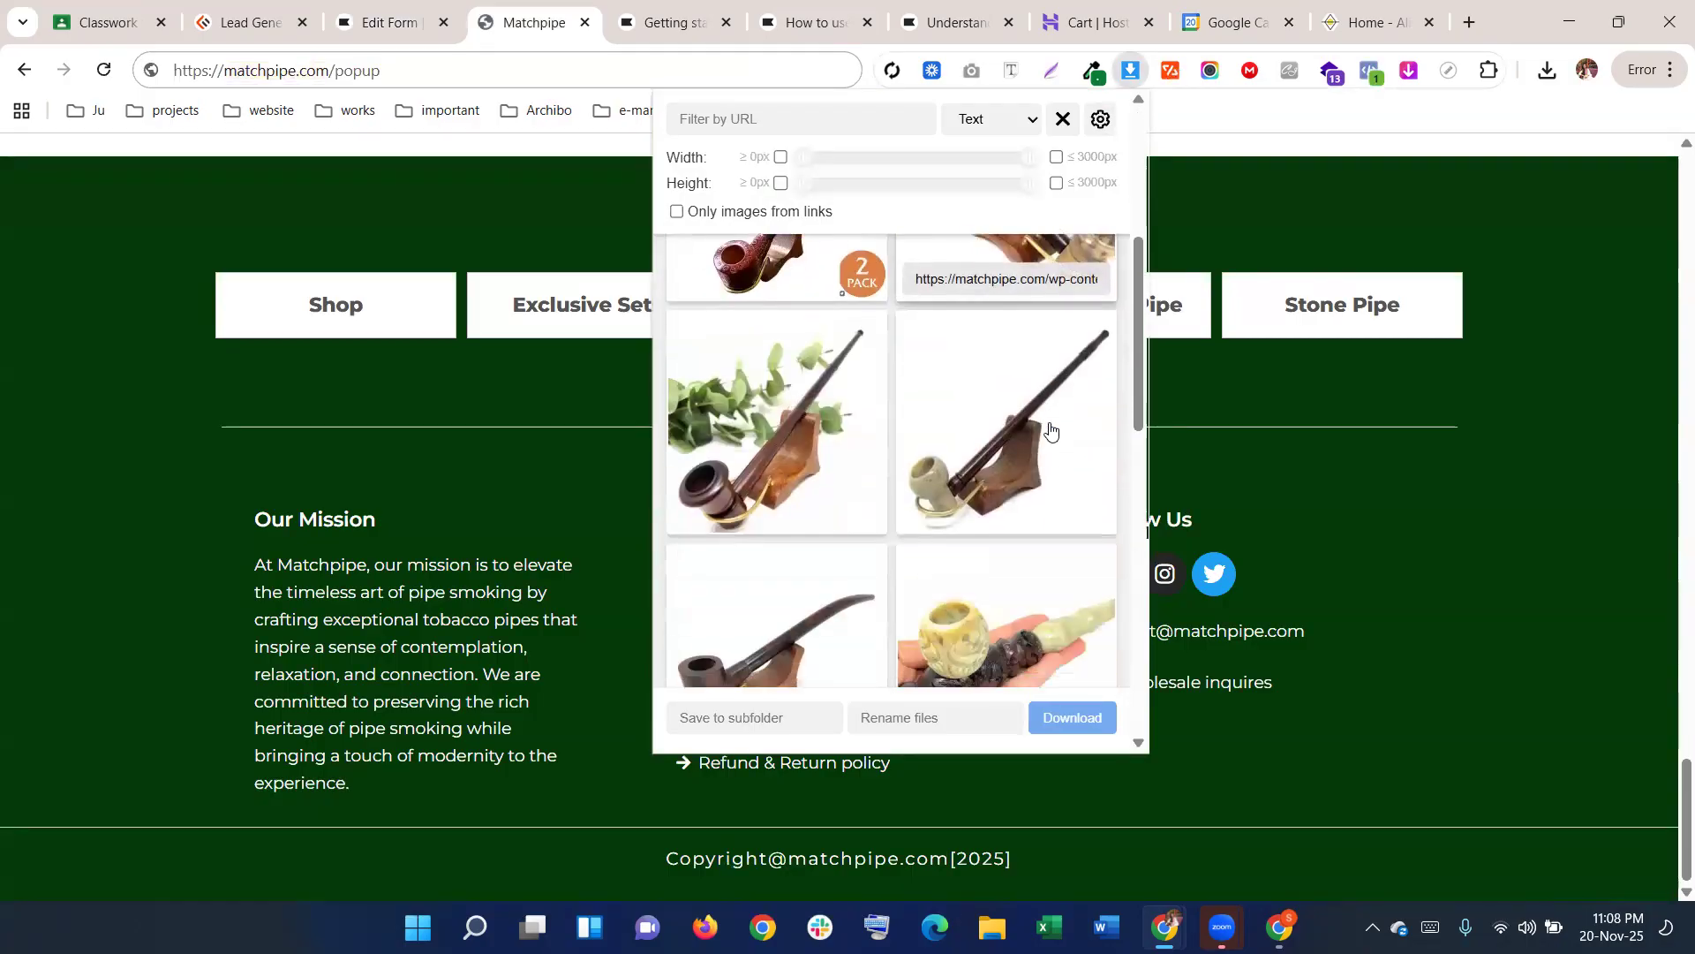
pyautogui.scroll(-6, 1051, 430)
pyautogui.scroll(8, 1050, 430)
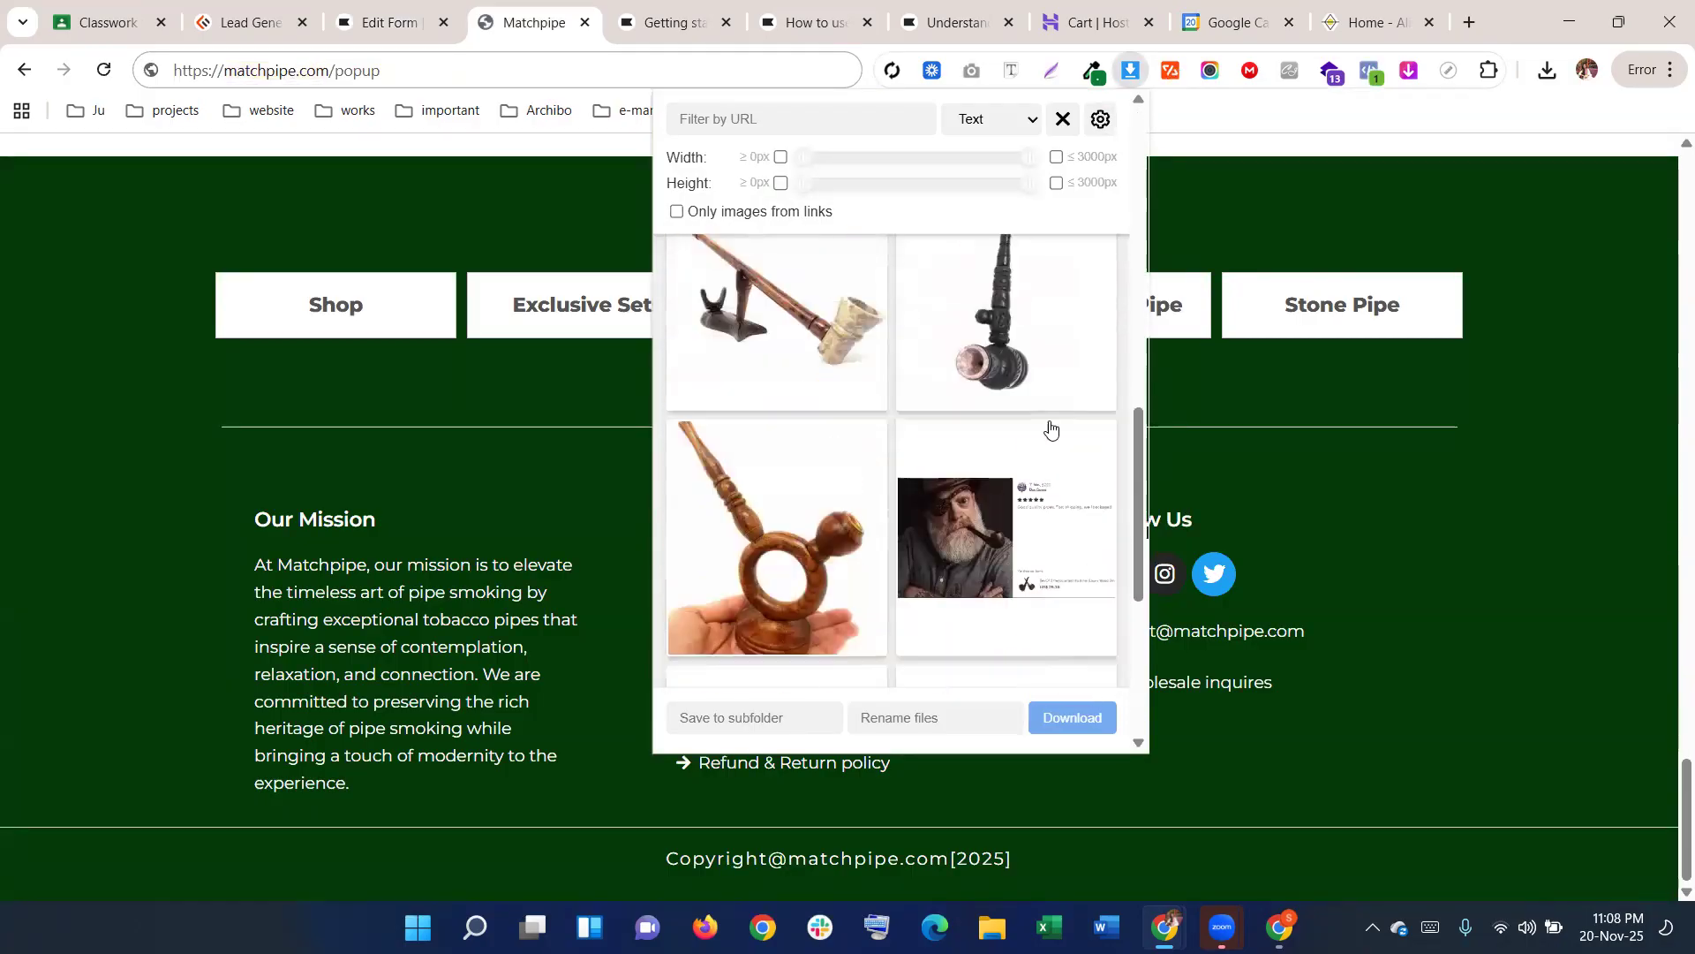
pyautogui.click(1470, 22)
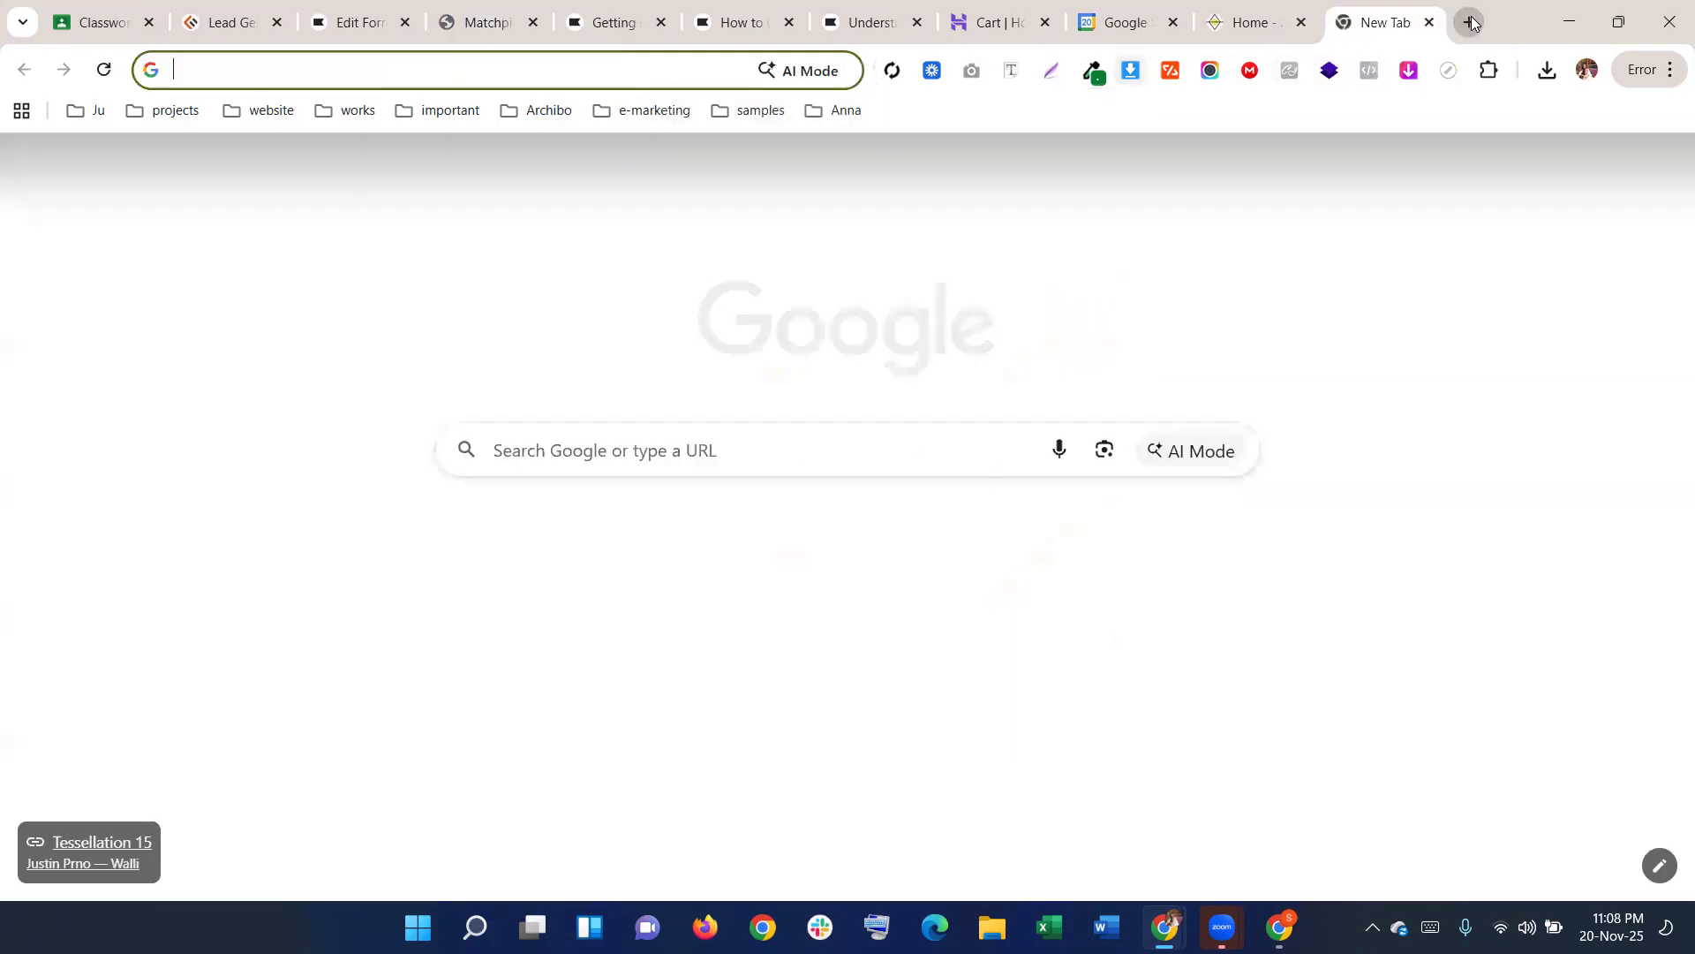
# Fill the right-side image area with the guitarist photo, anchored at its centre
pyautogui.click(353, 22)
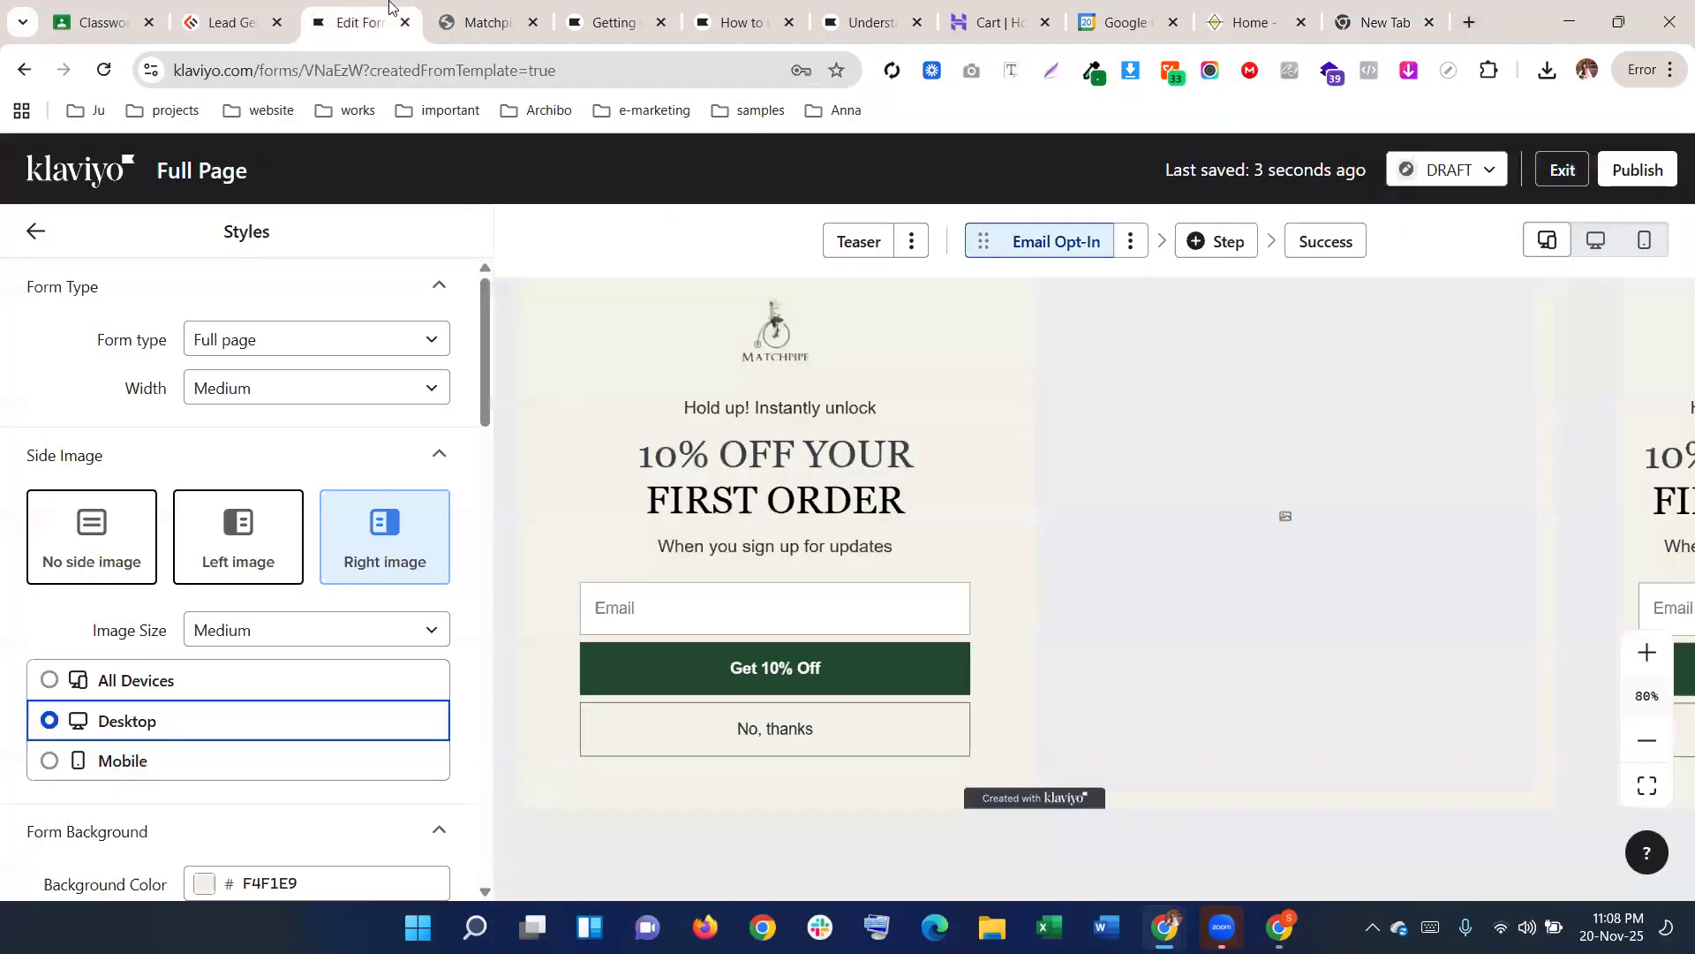
pyautogui.click(1299, 513)
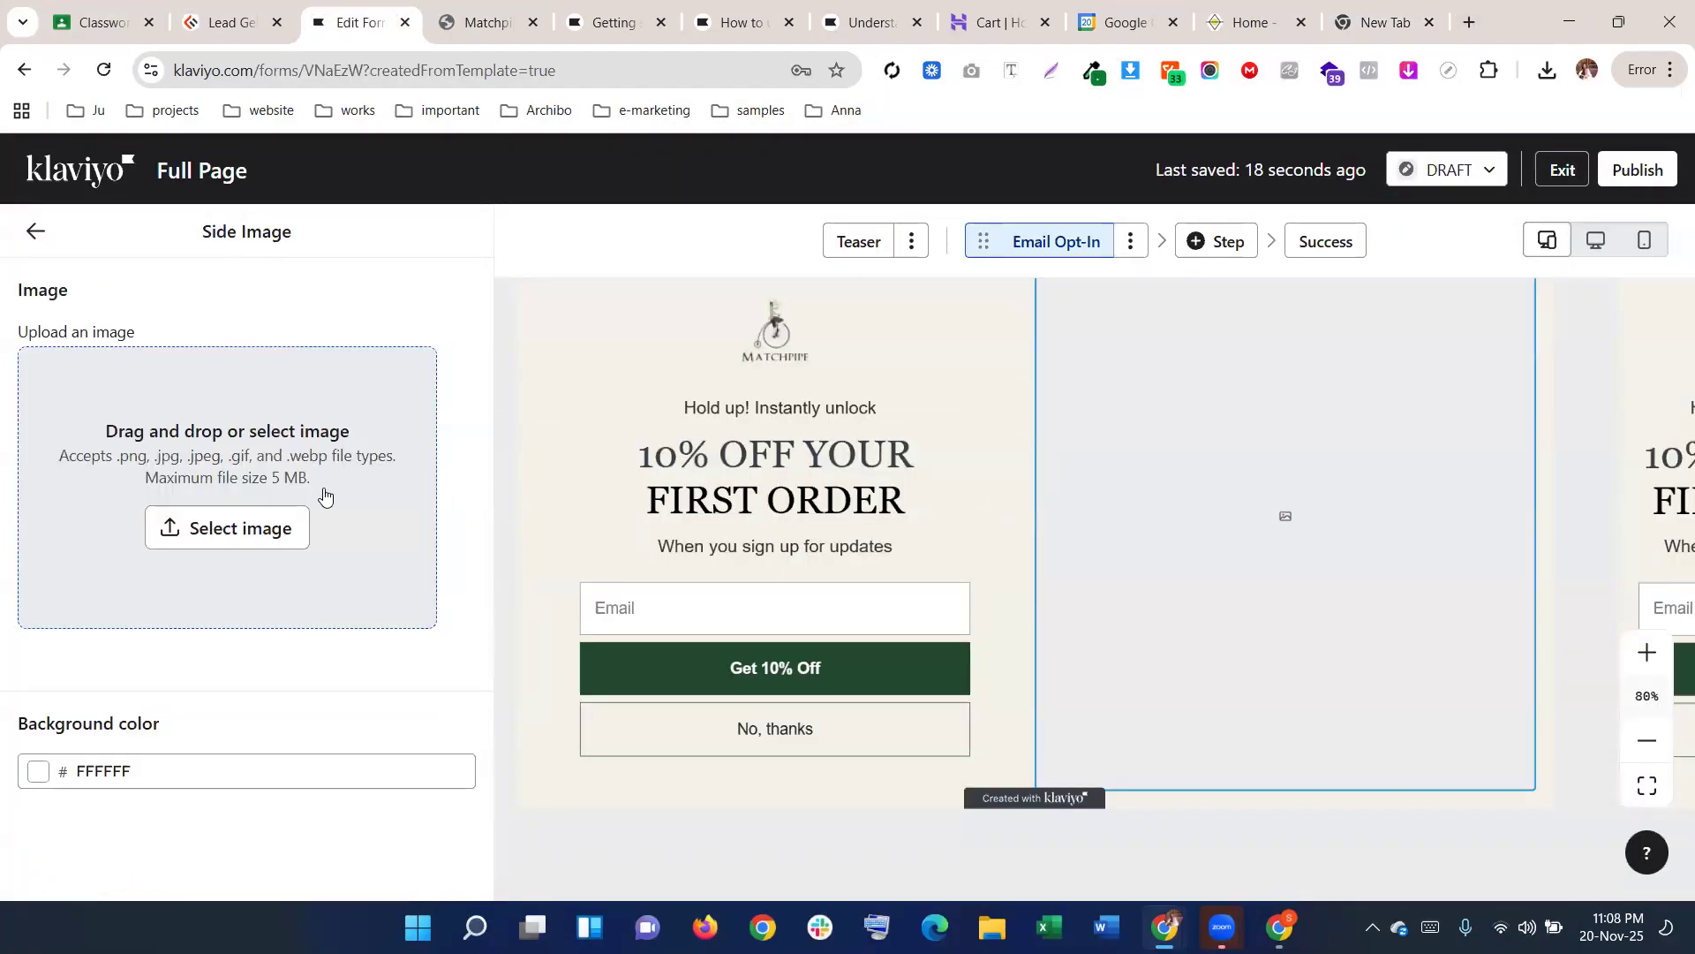
pyautogui.click(283, 526)
pyautogui.scroll(-5, 275, 612)
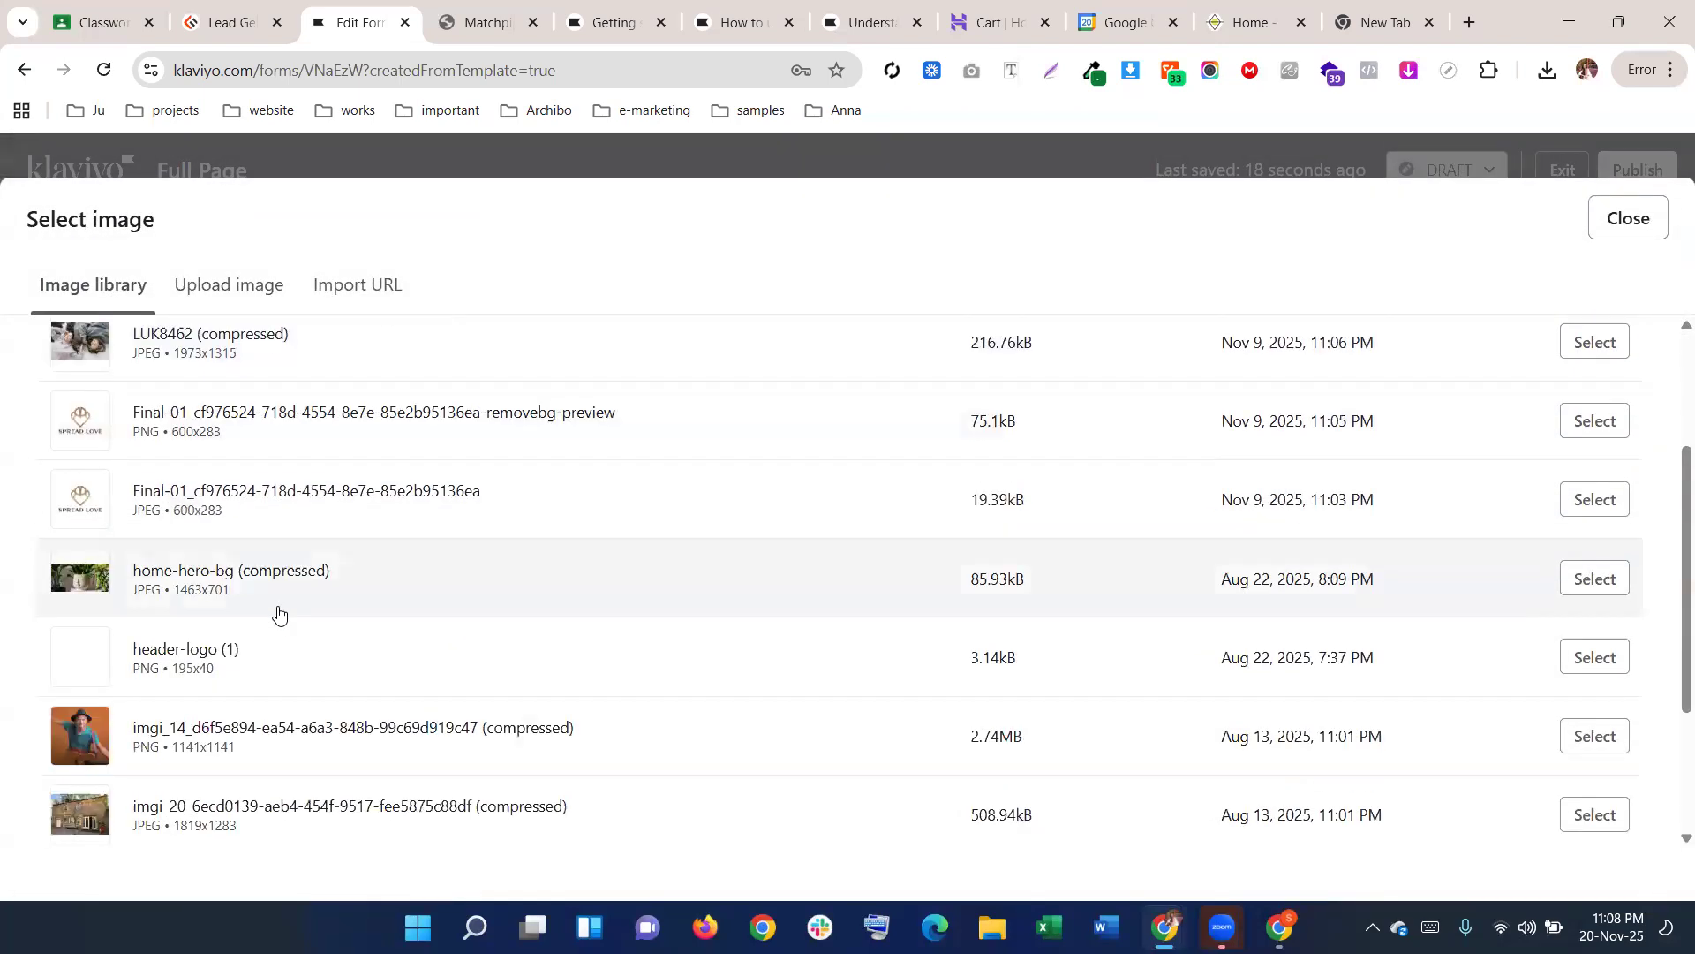
pyautogui.scroll(5, 274, 609)
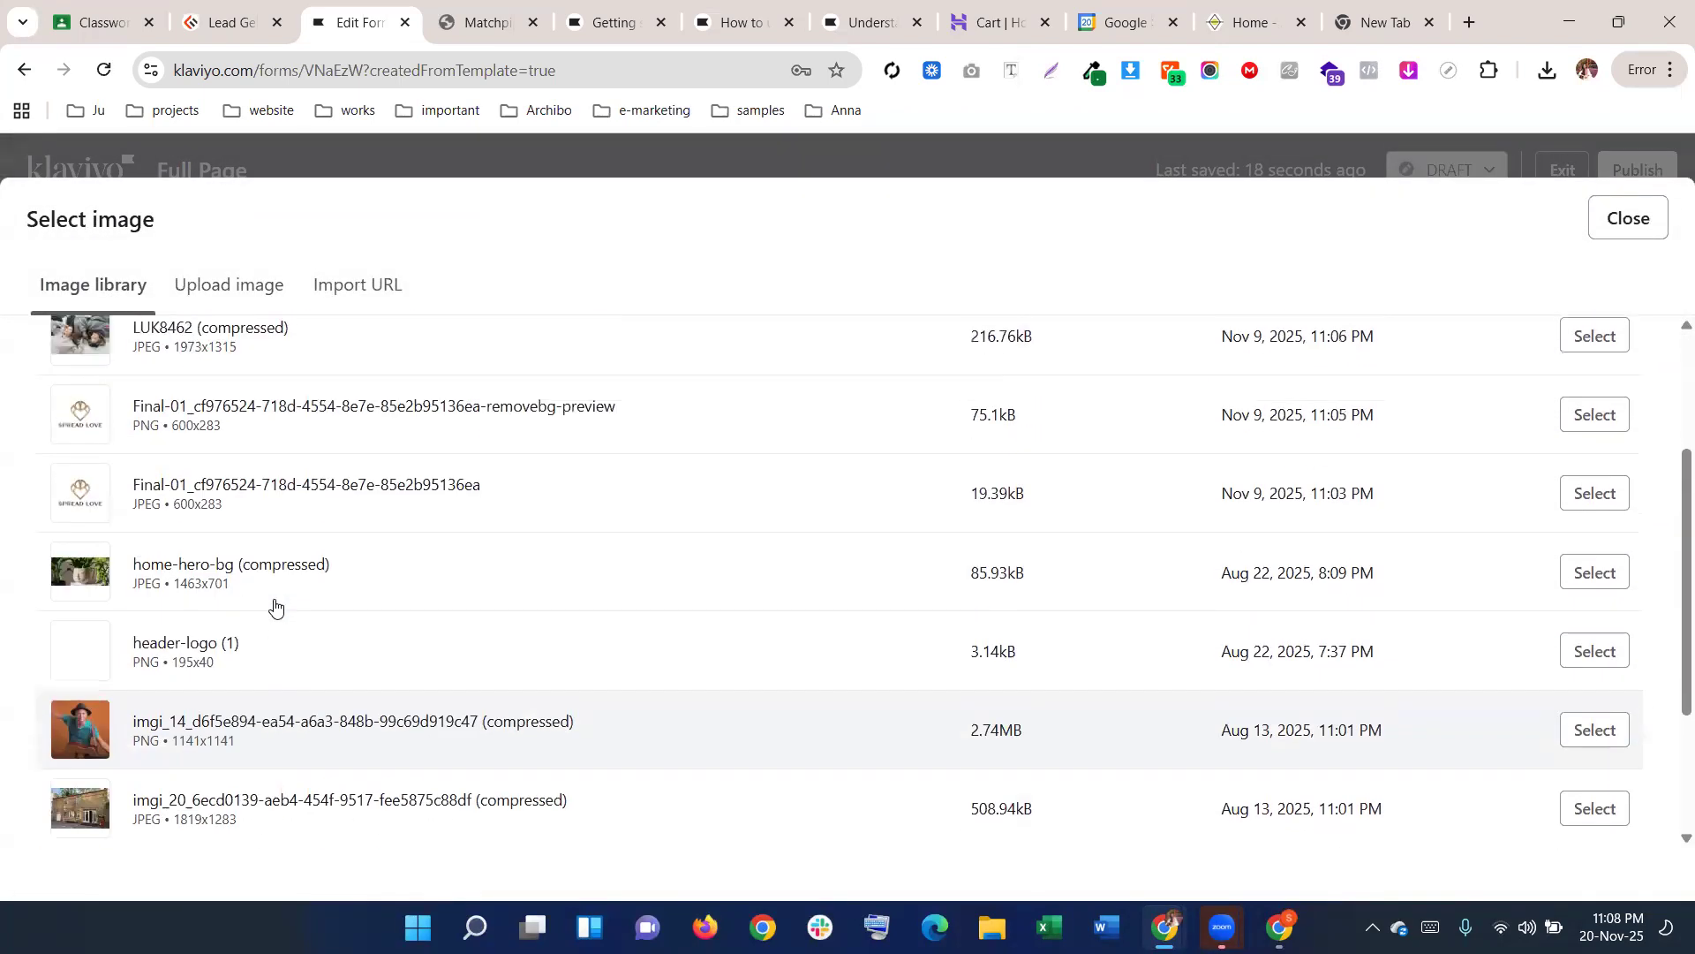
pyautogui.scroll(-5, 265, 599)
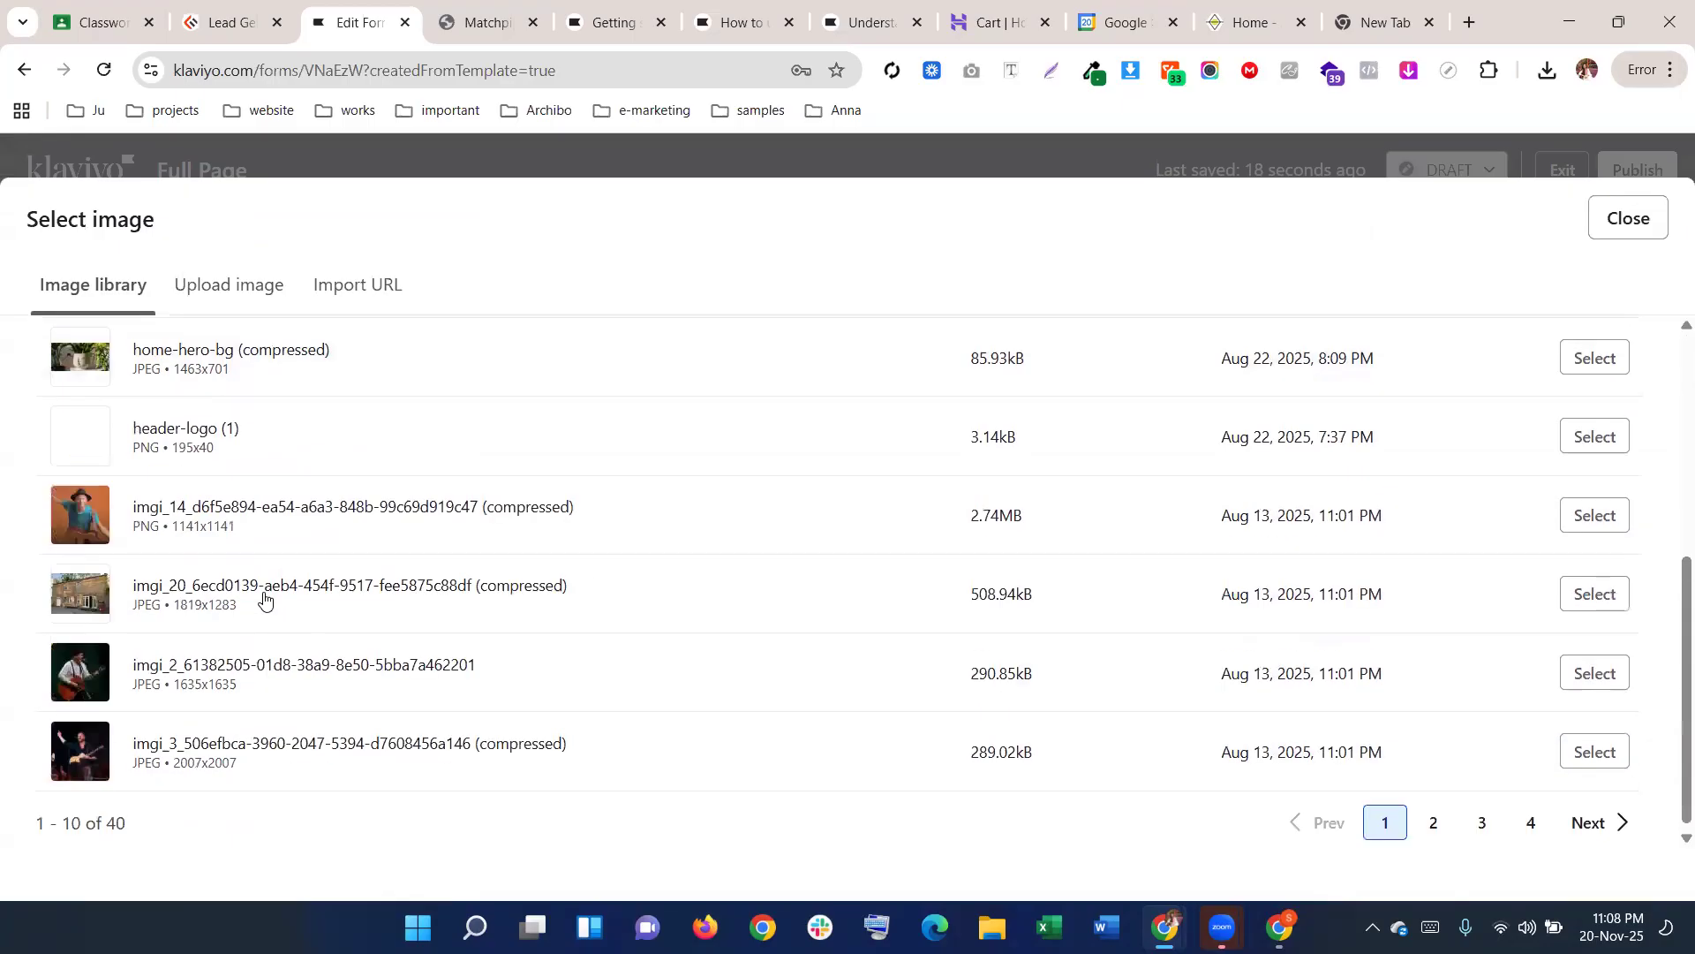
pyautogui.click(1581, 523)
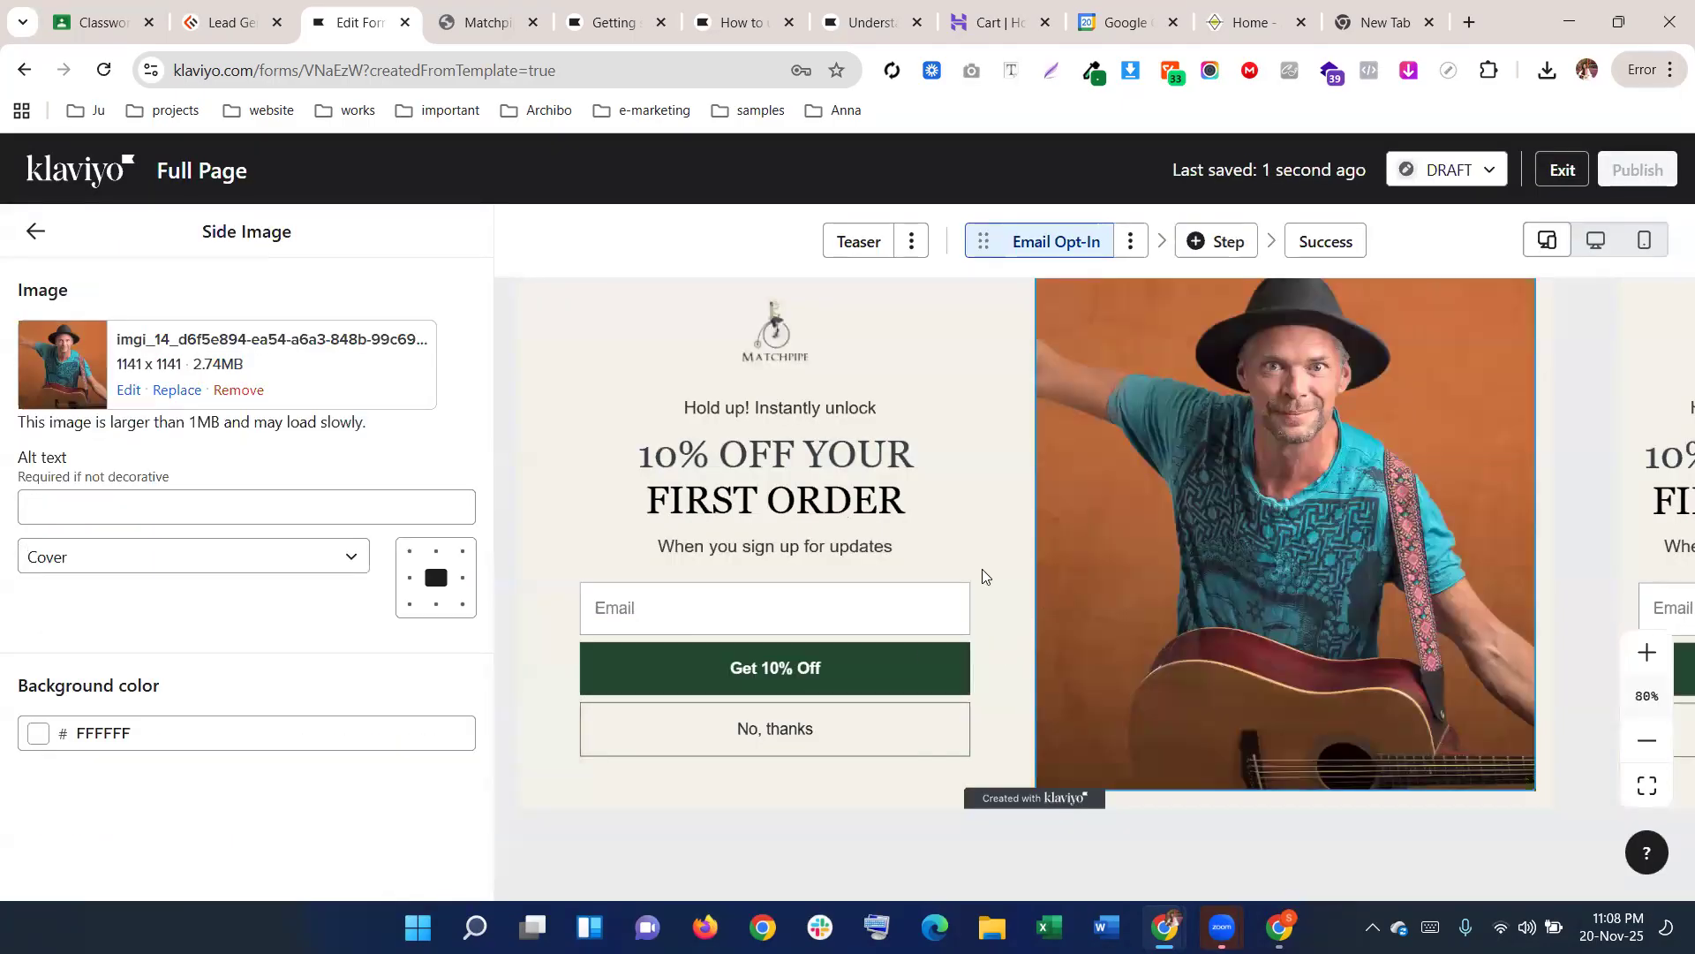
pyautogui.scroll(1, 982, 570)
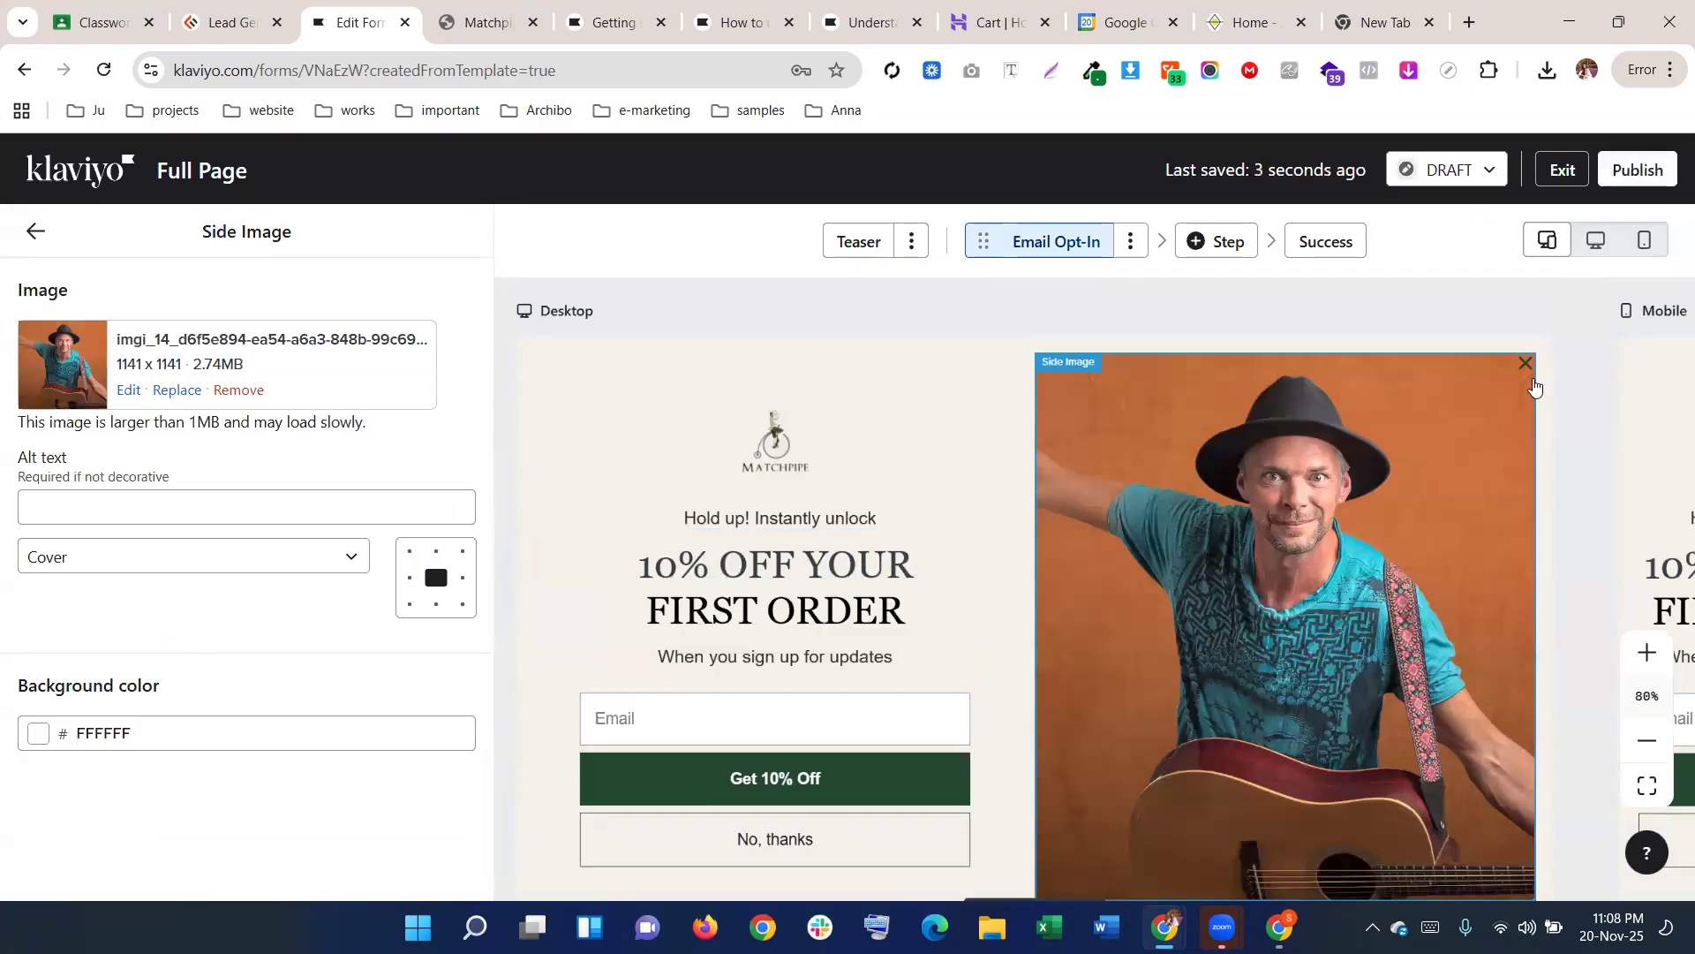
pyautogui.click(433, 587)
# Keep the side image background white (FFFFFF) and return to the form's Overview settings
pyautogui.click(226, 726)
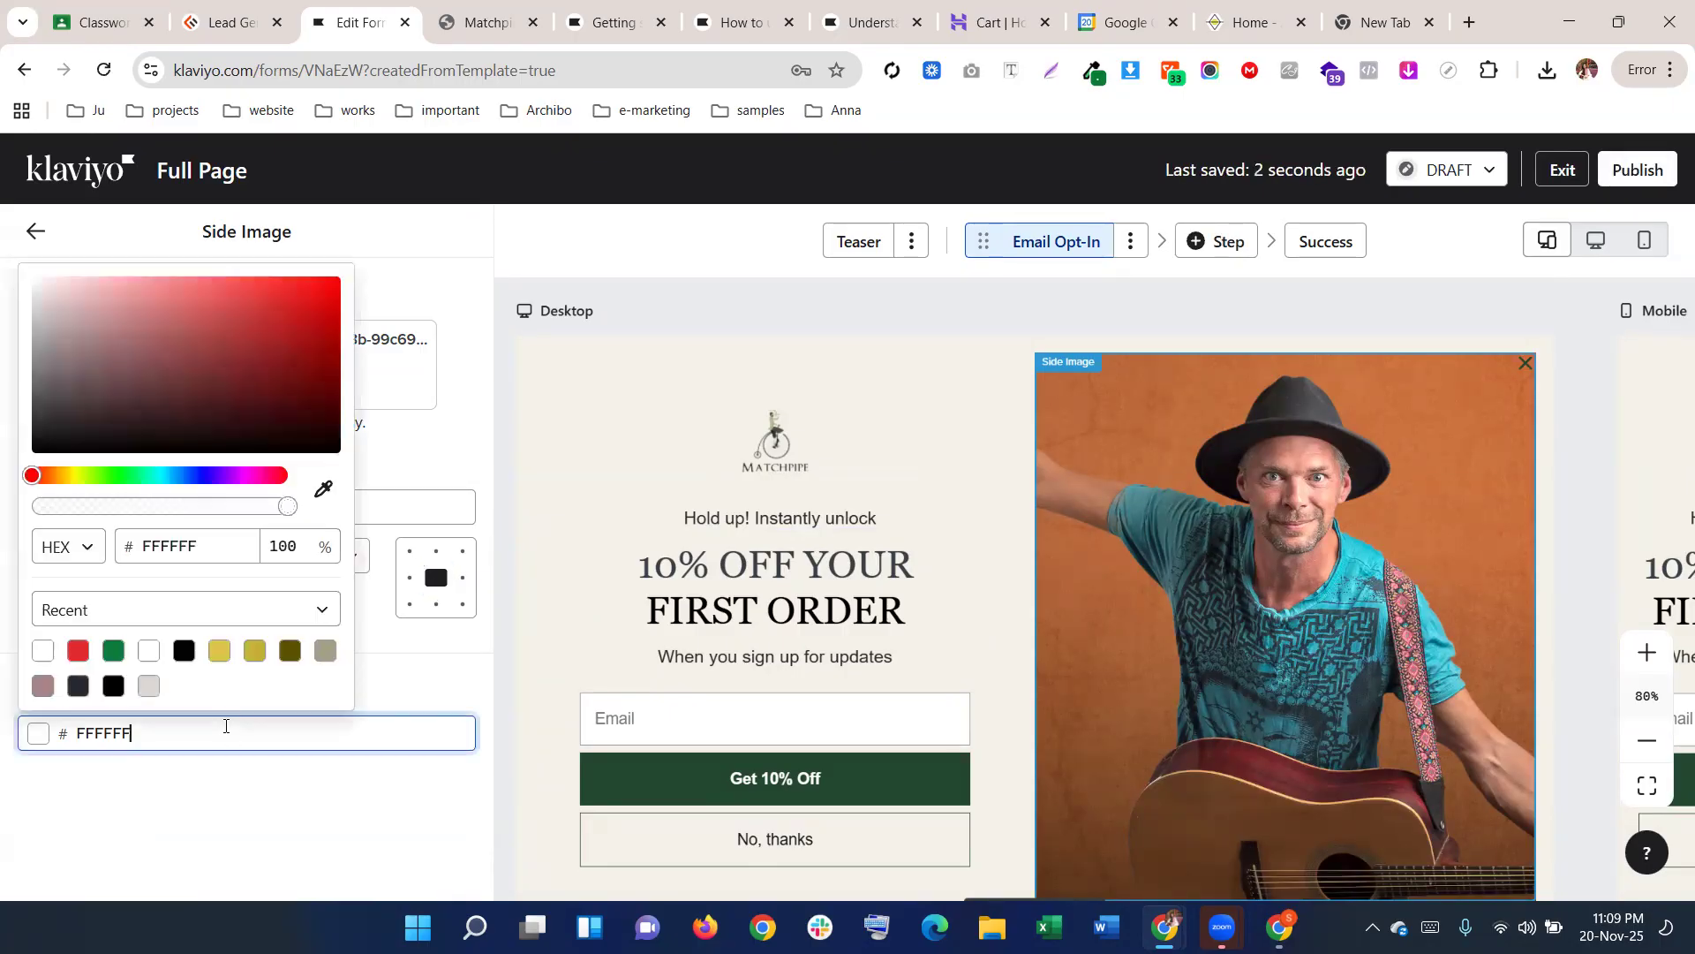
pyautogui.click(38, 232)
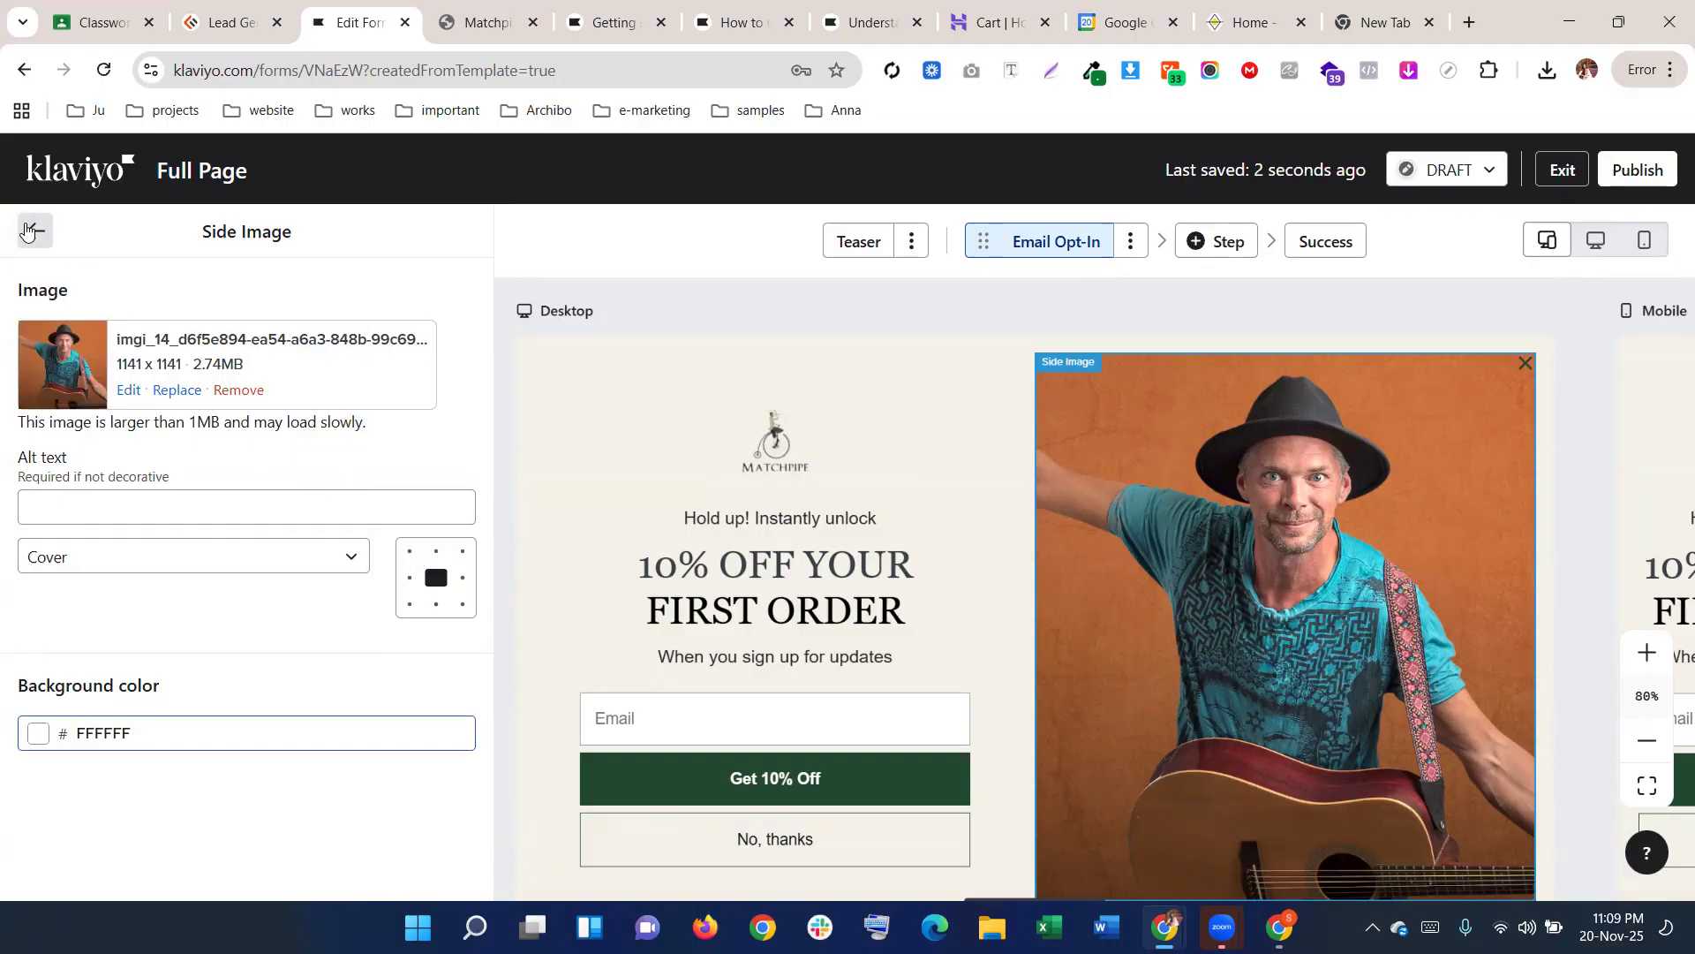
pyautogui.click(38, 232)
# Review the form's overall Styles settings
pyautogui.click(182, 340)
pyautogui.scroll(-10, 189, 533)
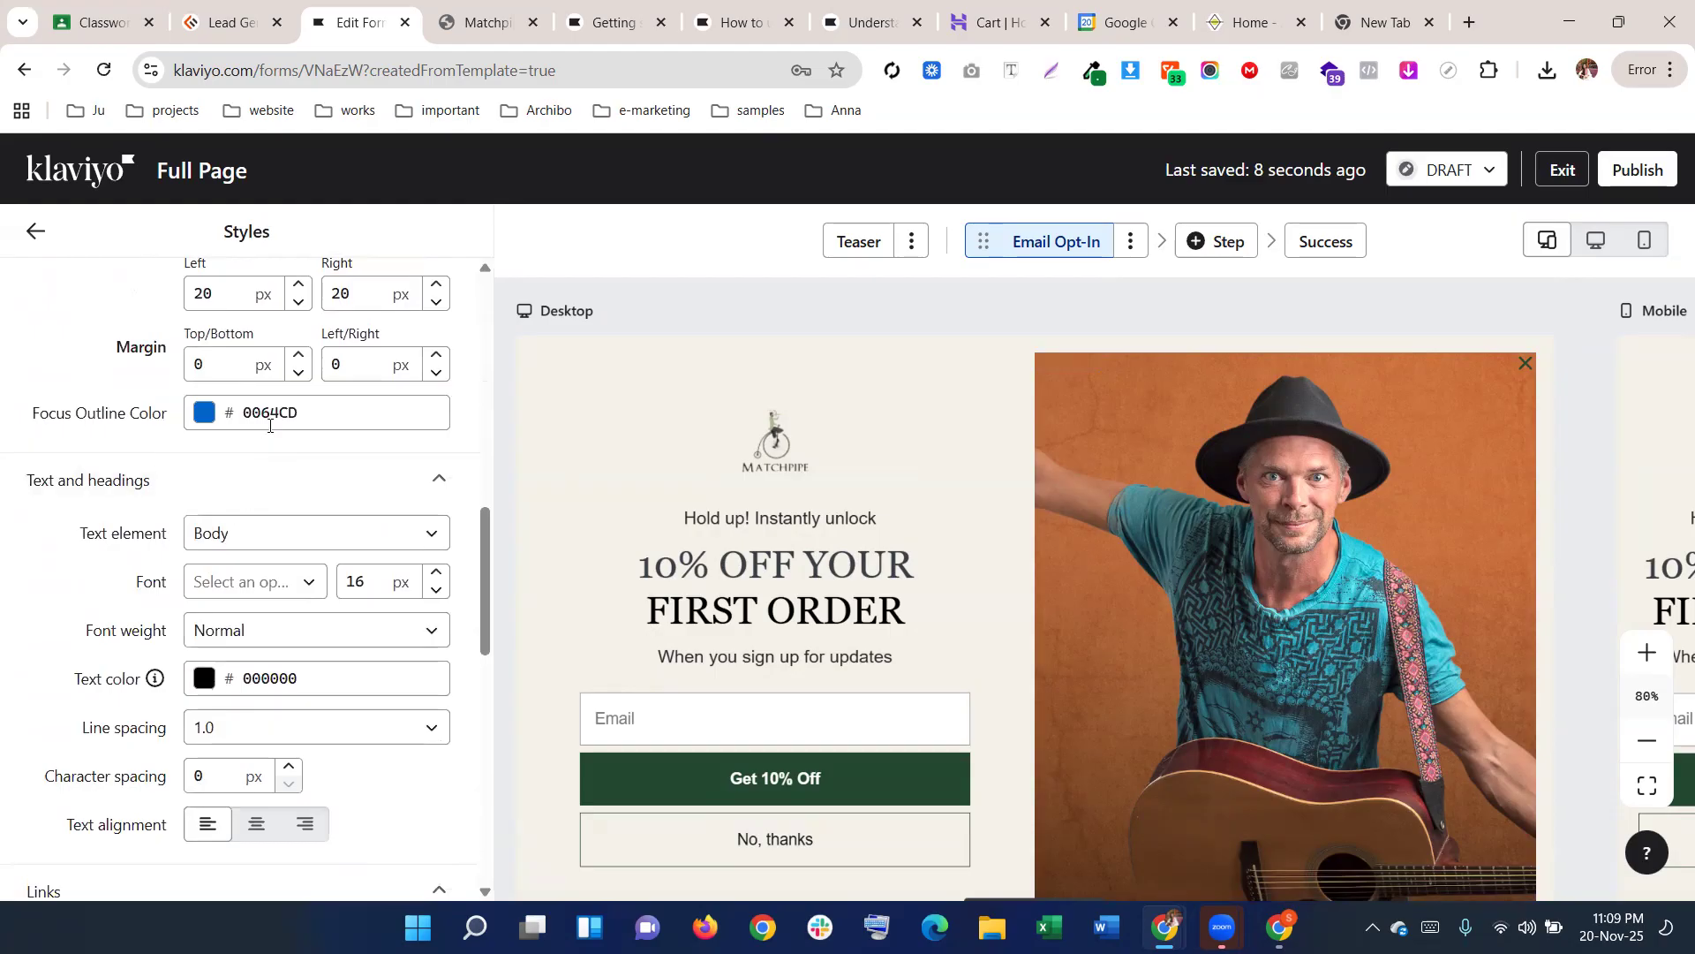
pyautogui.scroll(-3, 666, 533)
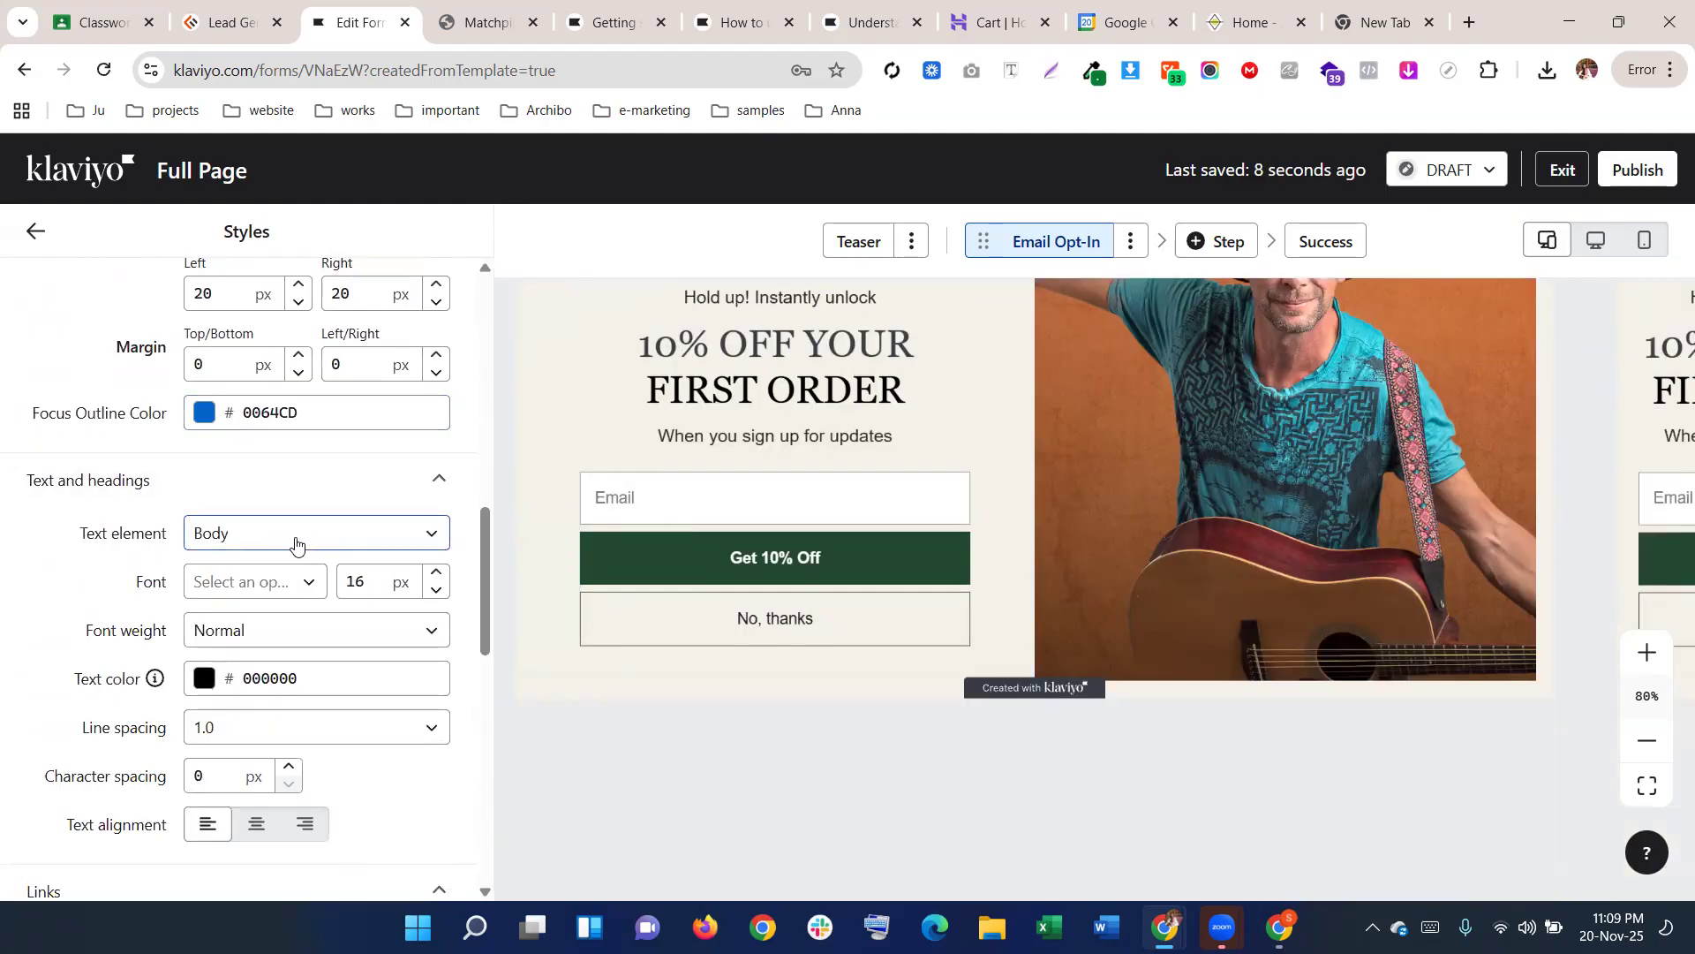
pyautogui.scroll(-4, 238, 592)
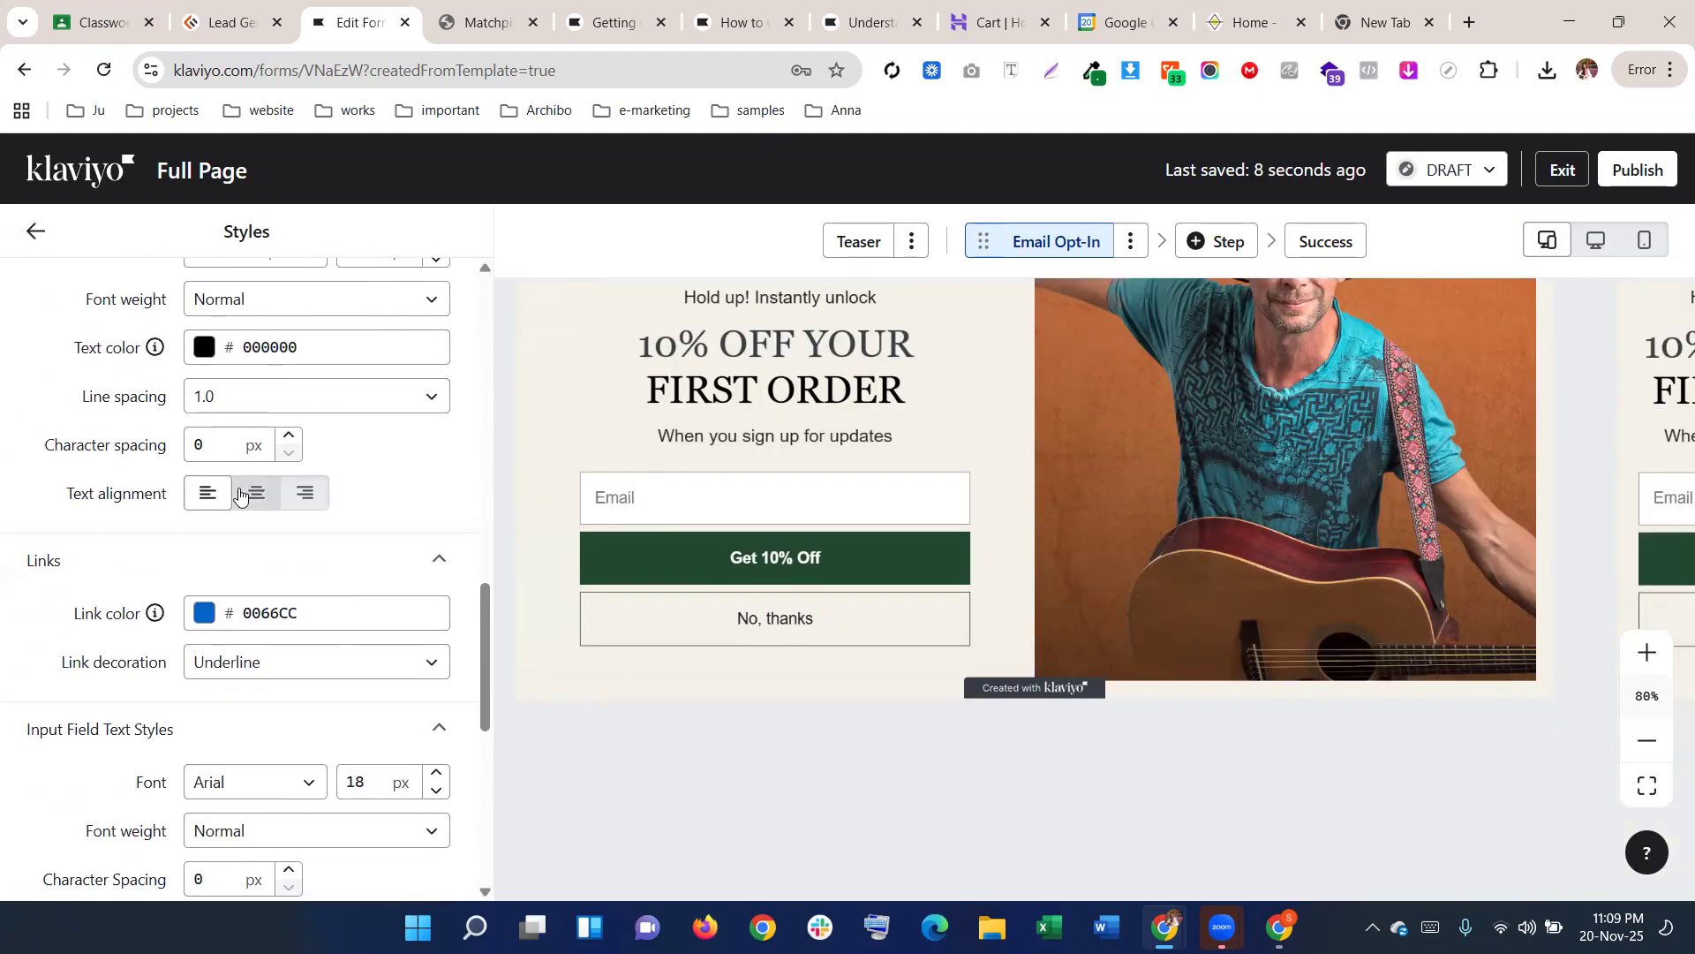
pyautogui.scroll(2, 239, 495)
pyautogui.scroll(-6, 257, 538)
pyautogui.scroll(-3, 341, 594)
pyautogui.scroll(10, 280, 580)
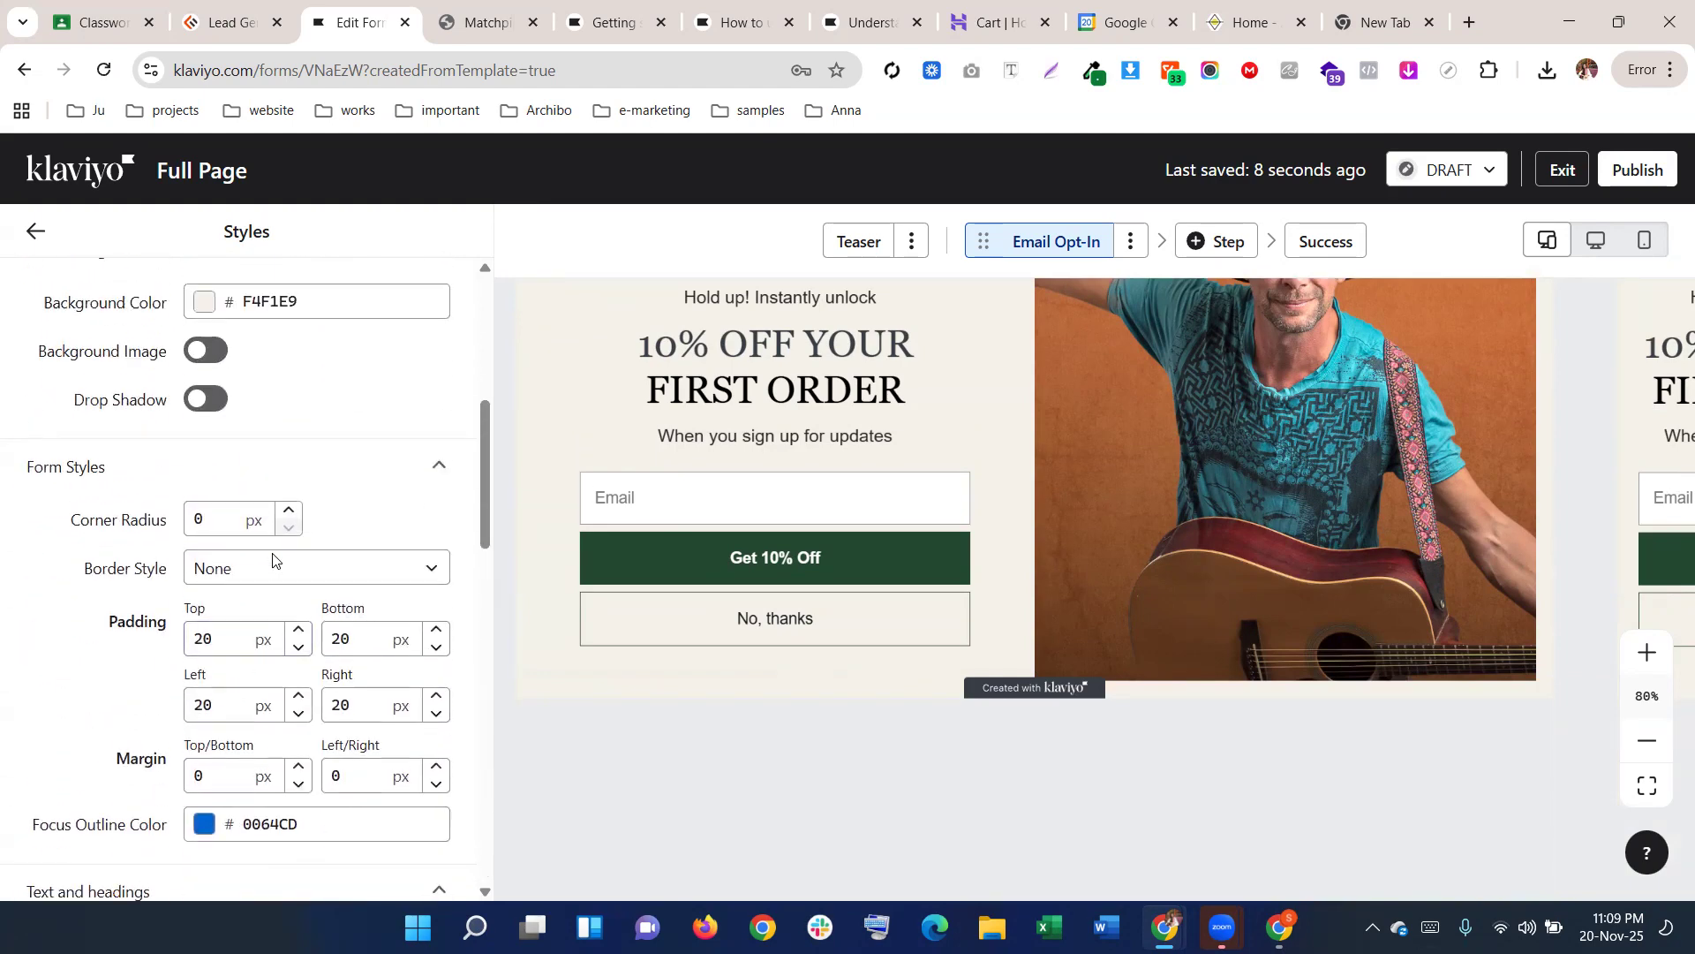
pyautogui.scroll(6, 265, 530)
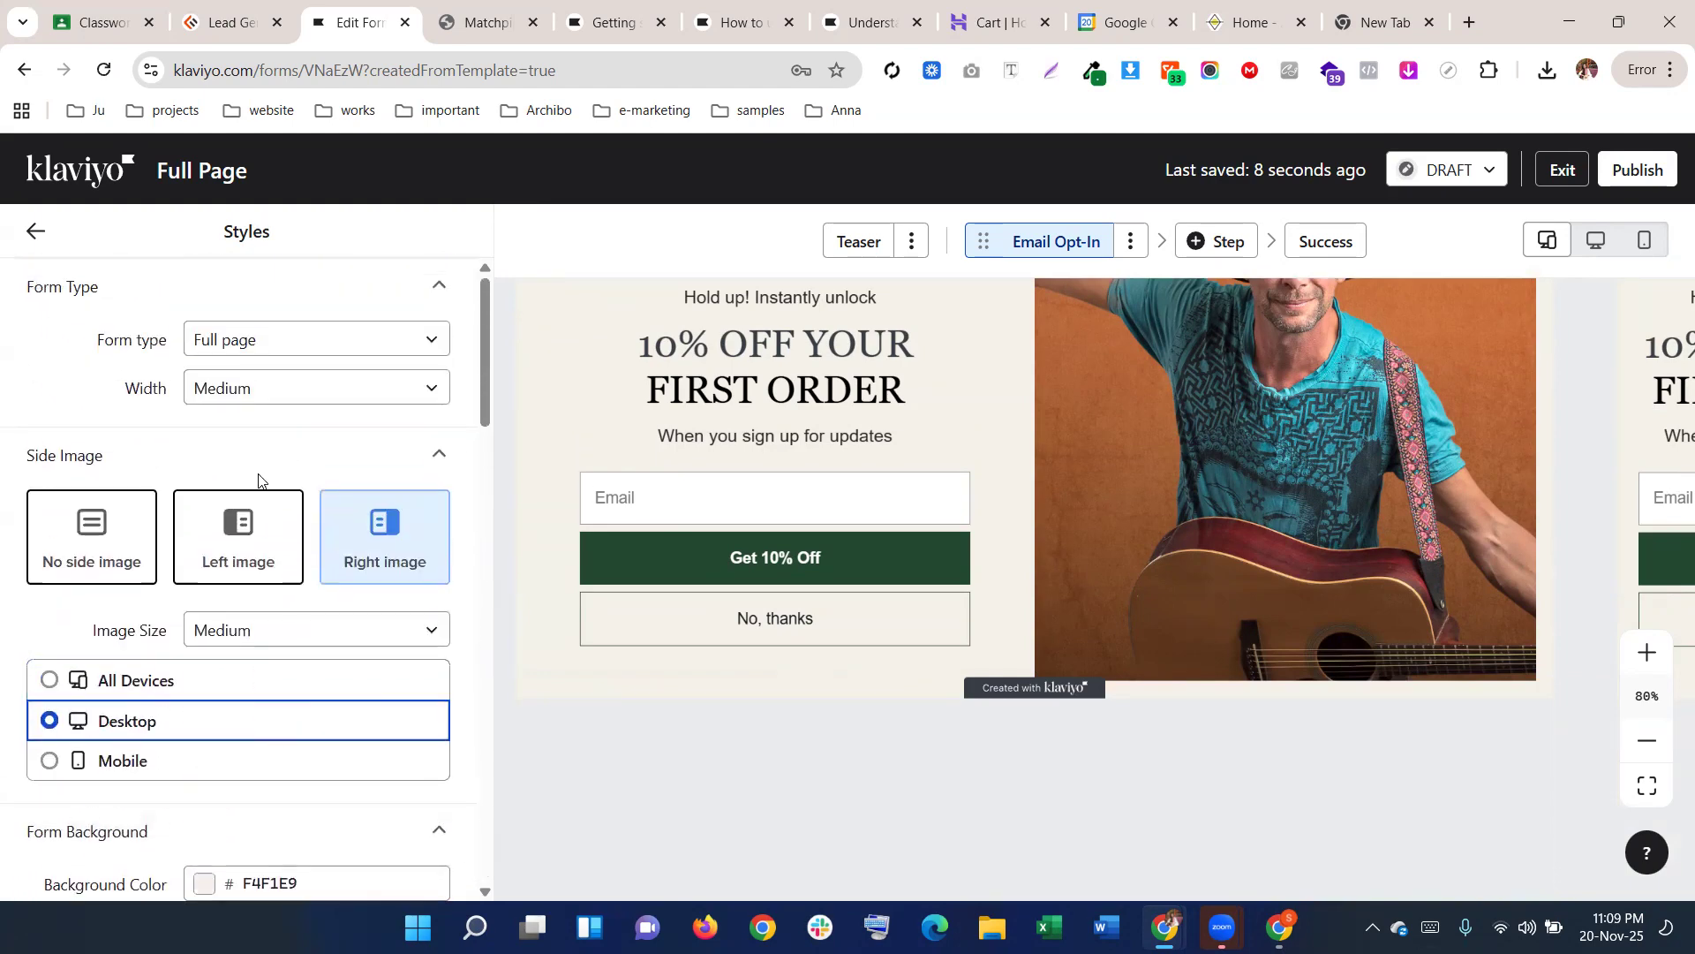
# Open Targeting and behavior, showing exit intent, a 5-second delay and 30% scroll timing
pyautogui.click(39, 239)
pyautogui.moveTo(1272, 814); pyautogui.dragTo(923, 822)
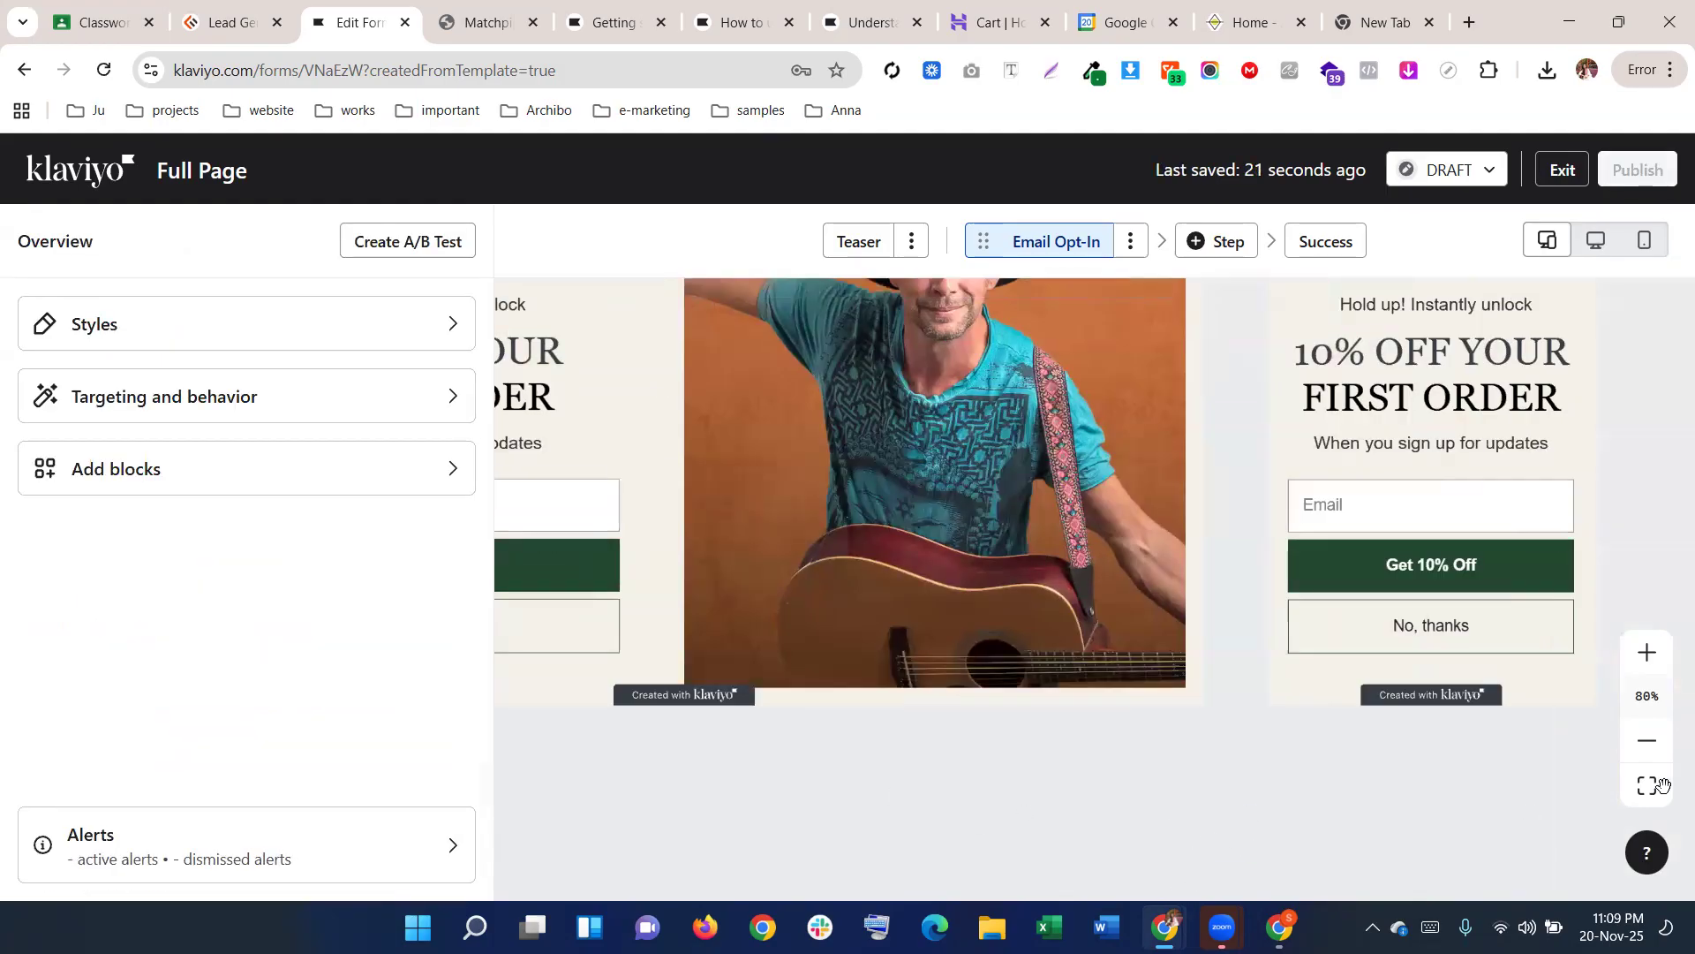
pyautogui.moveTo(1476, 839); pyautogui.dragTo(974, 827)
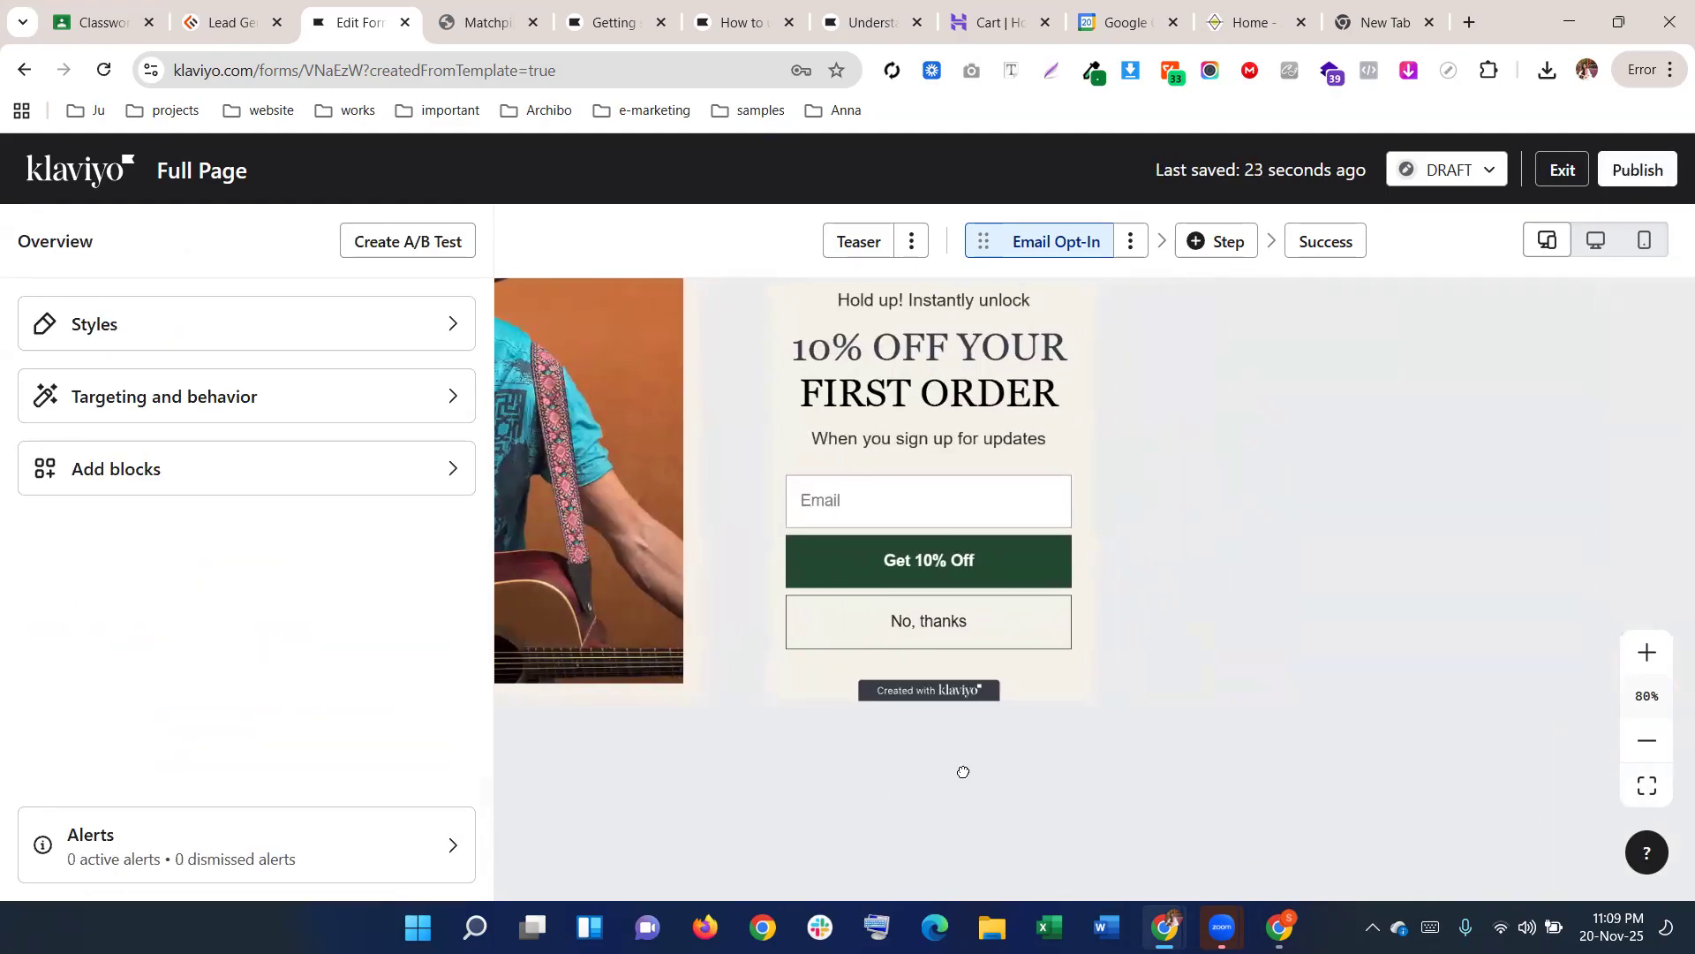
pyautogui.scroll(3, 883, 594)
pyautogui.scroll(-3, 971, 574)
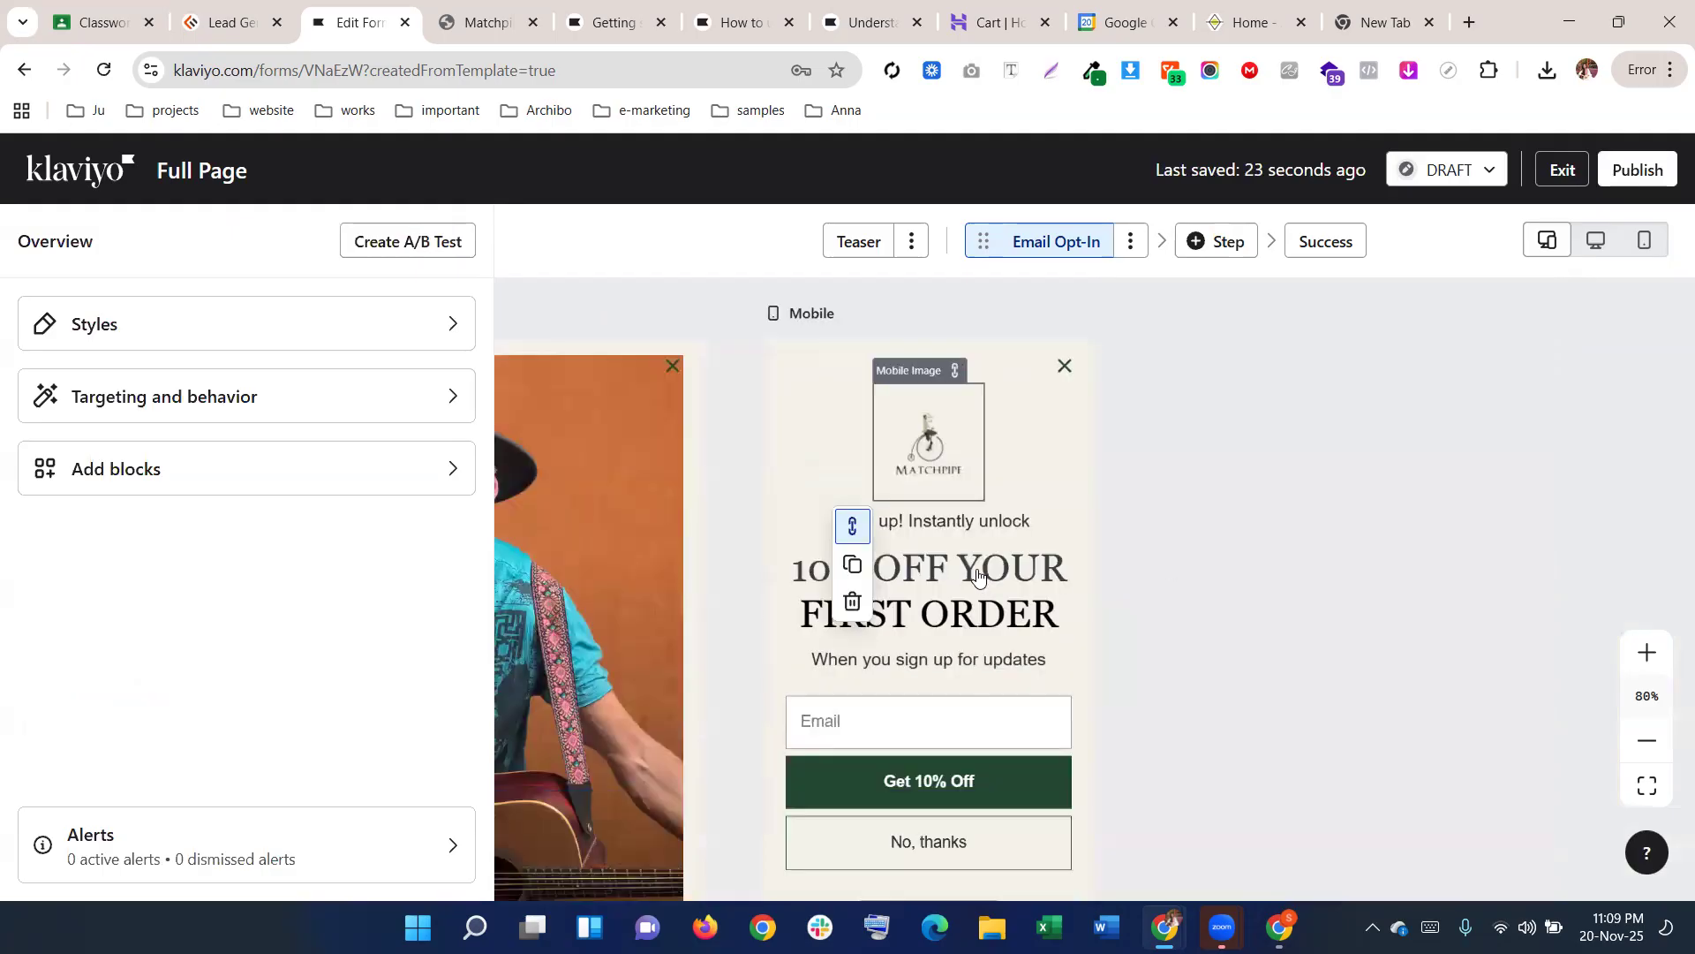
pyautogui.moveTo(873, 791); pyautogui.dragTo(1460, 825)
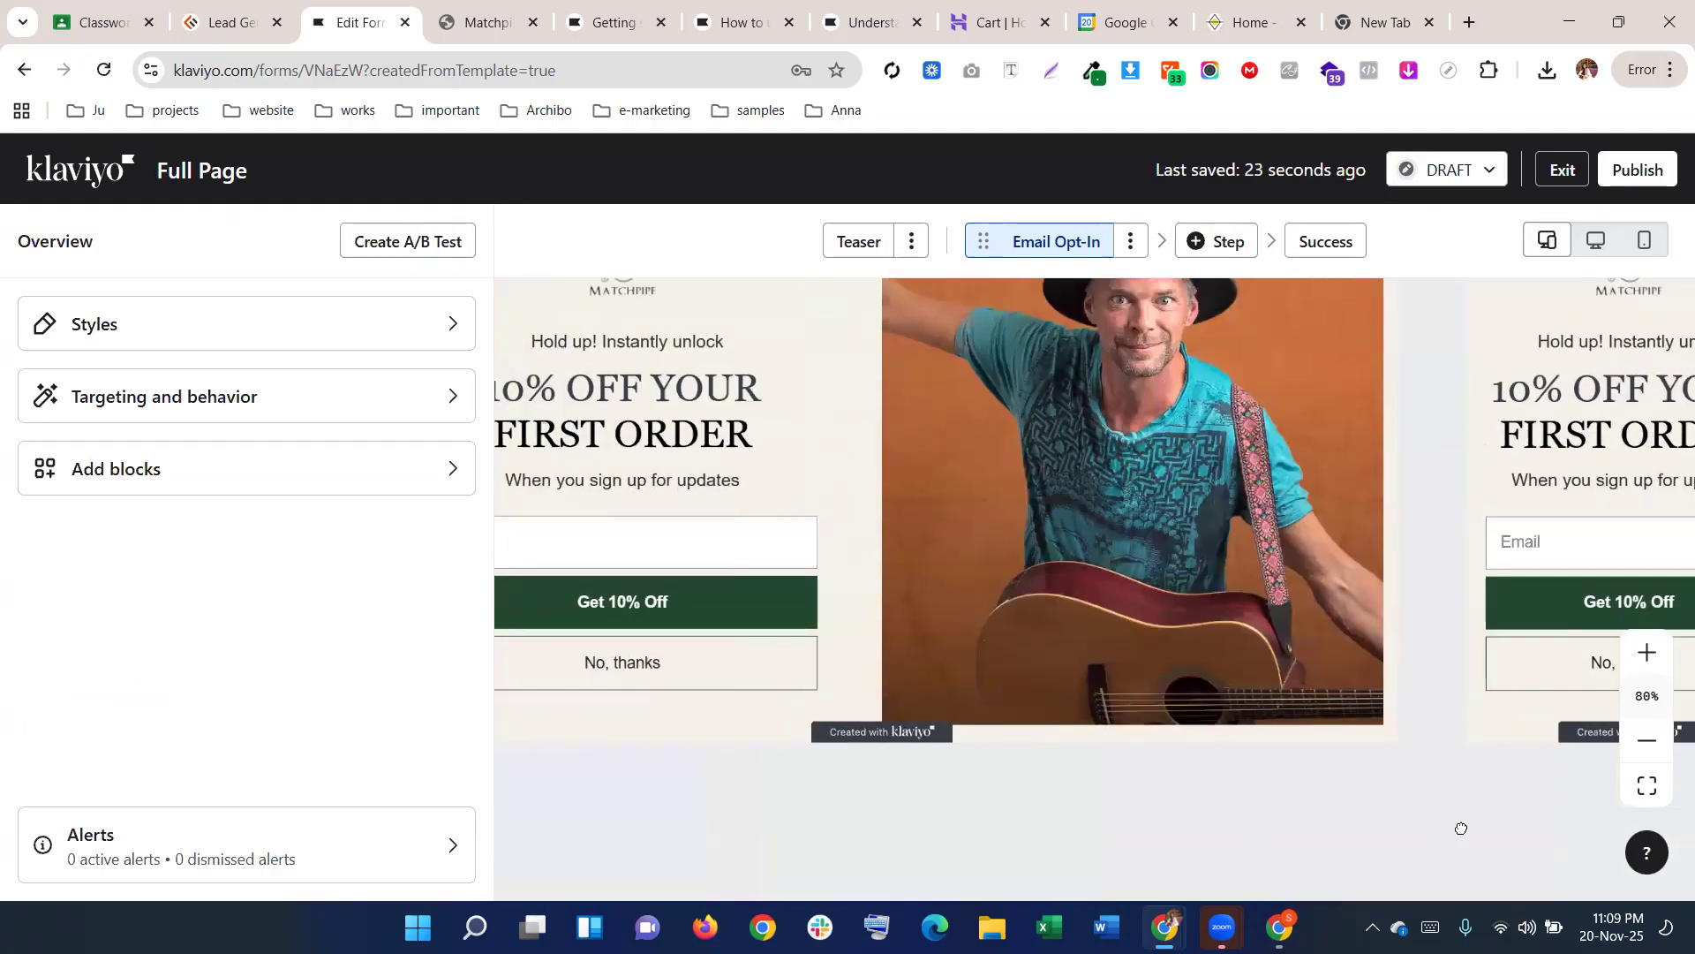
pyautogui.click(256, 403)
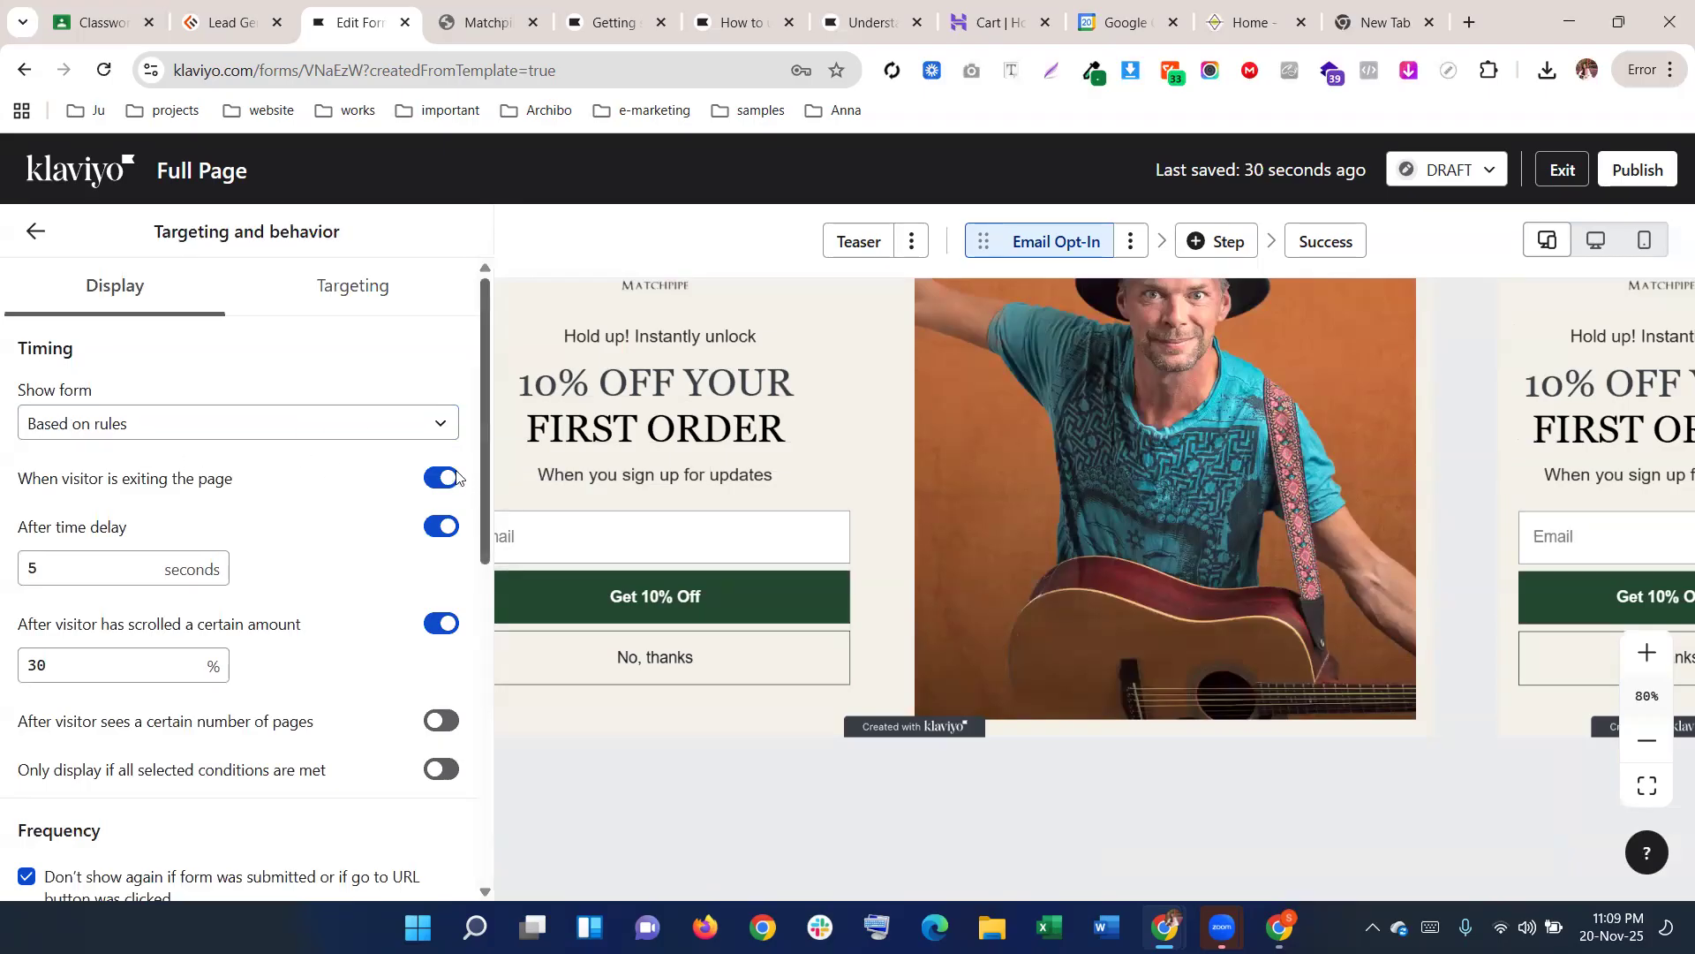
# Keep the form showing based on rules and turn off the exit-intent trigger
pyautogui.click(428, 435)
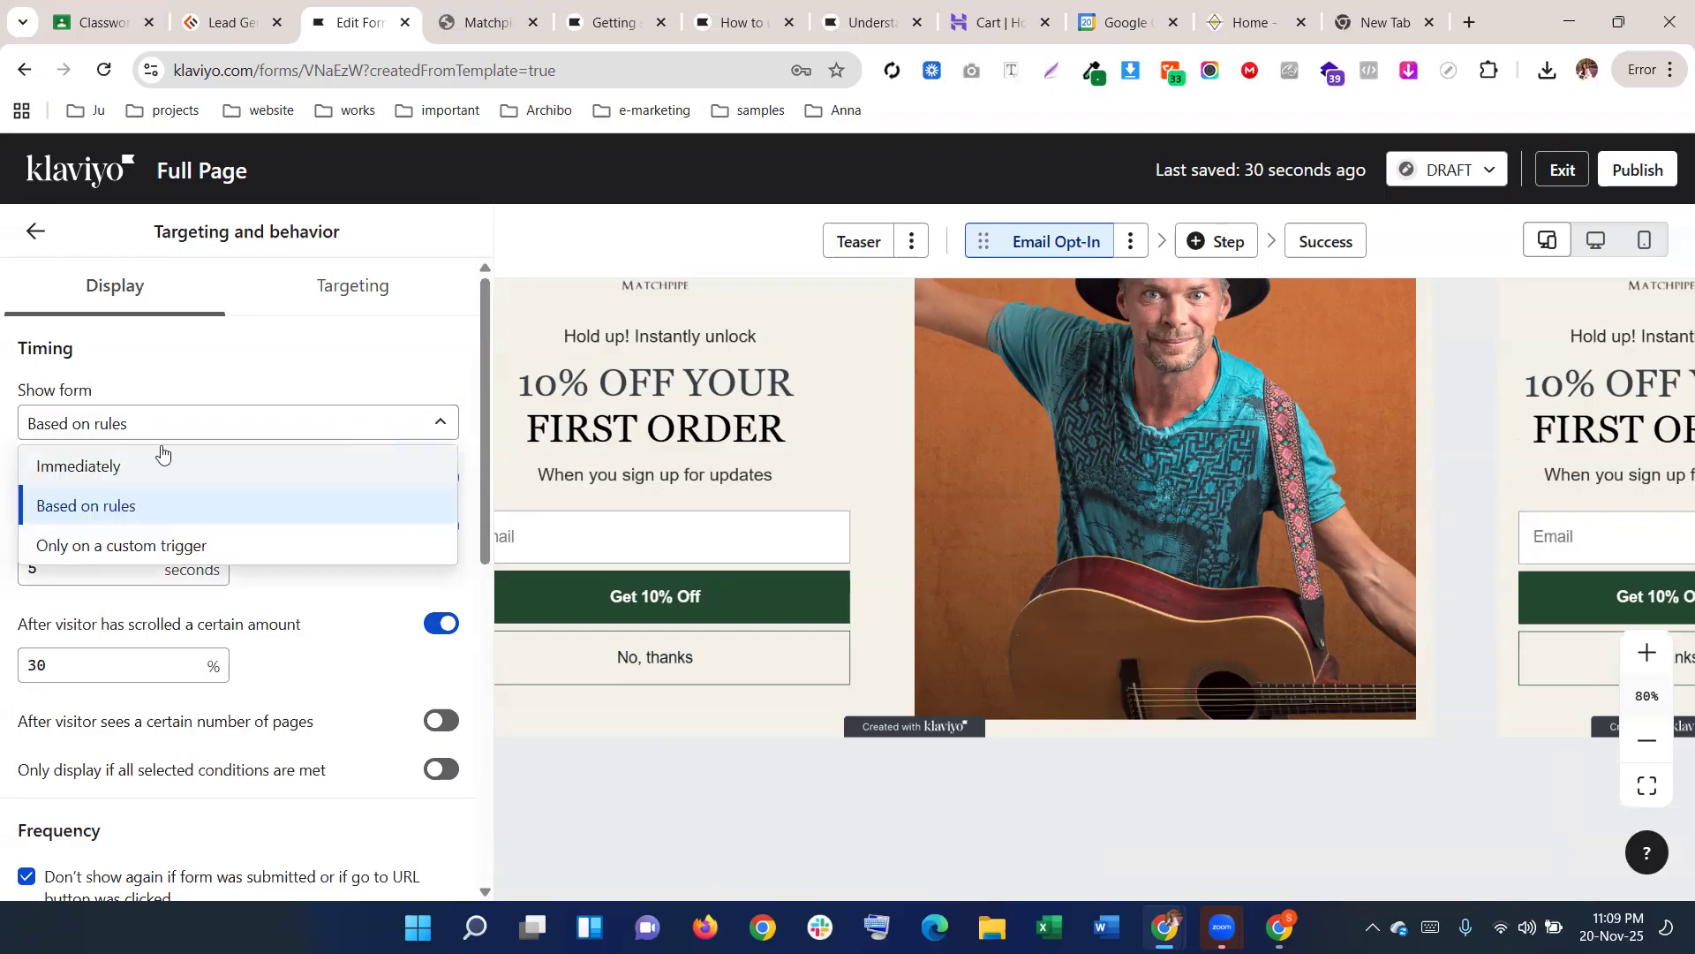
pyautogui.click(402, 435)
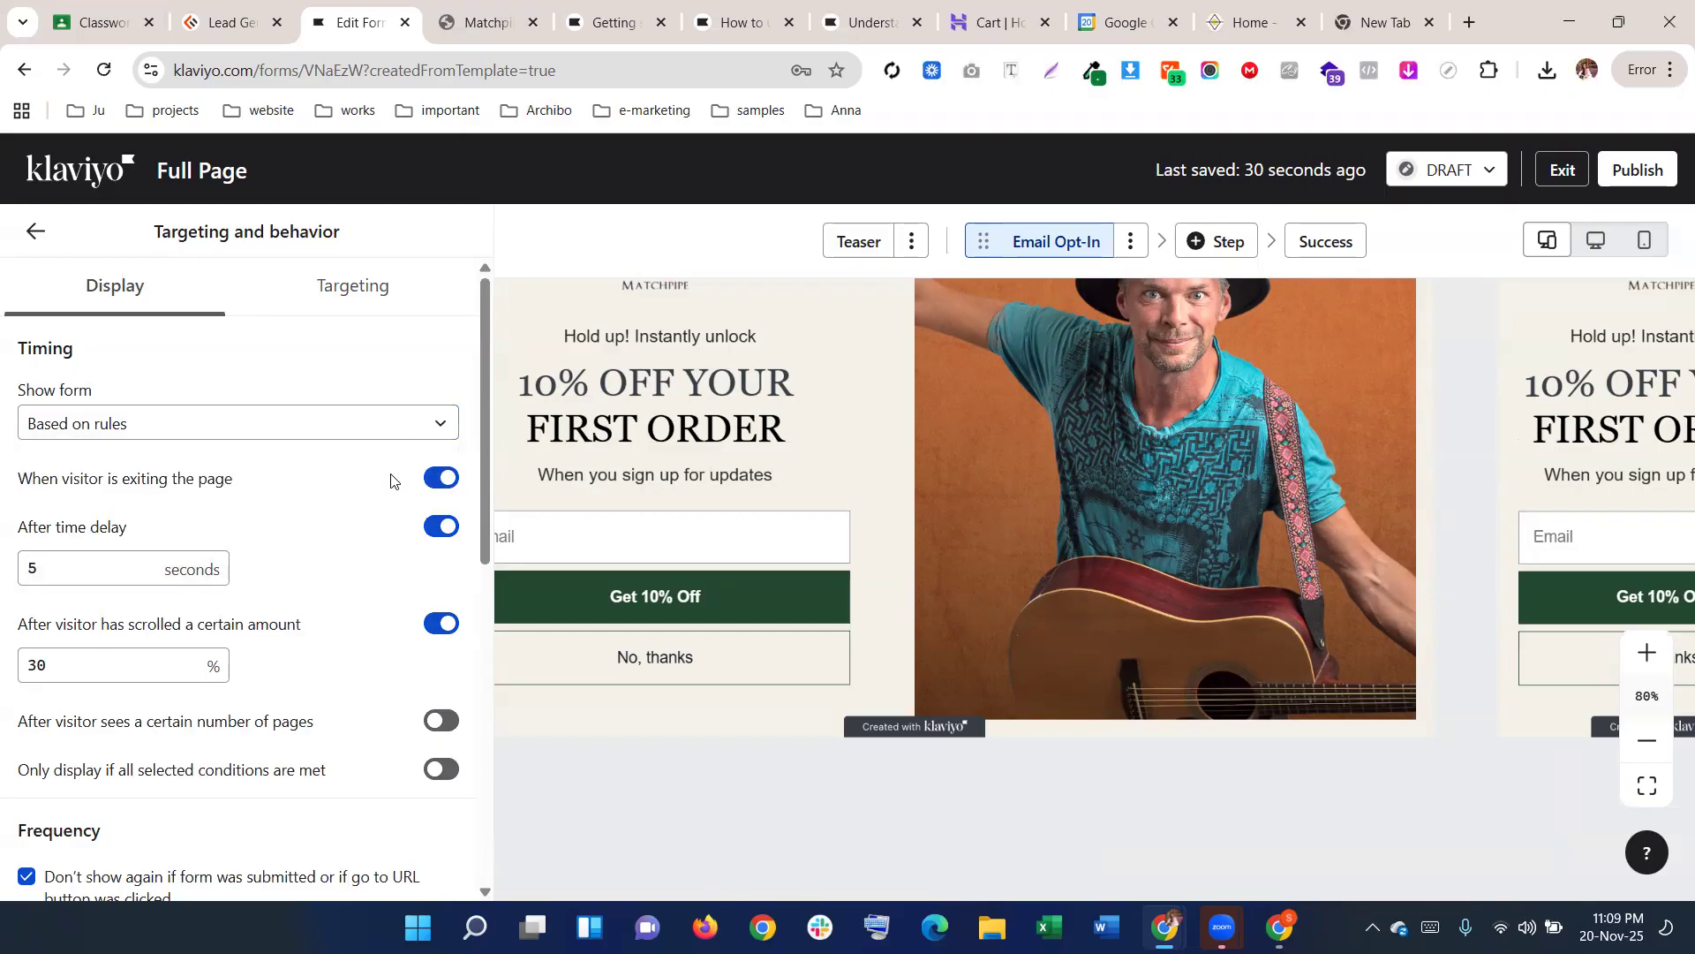
pyautogui.scroll(-2, 394, 482)
pyautogui.scroll(2, 370, 478)
pyautogui.click(436, 479)
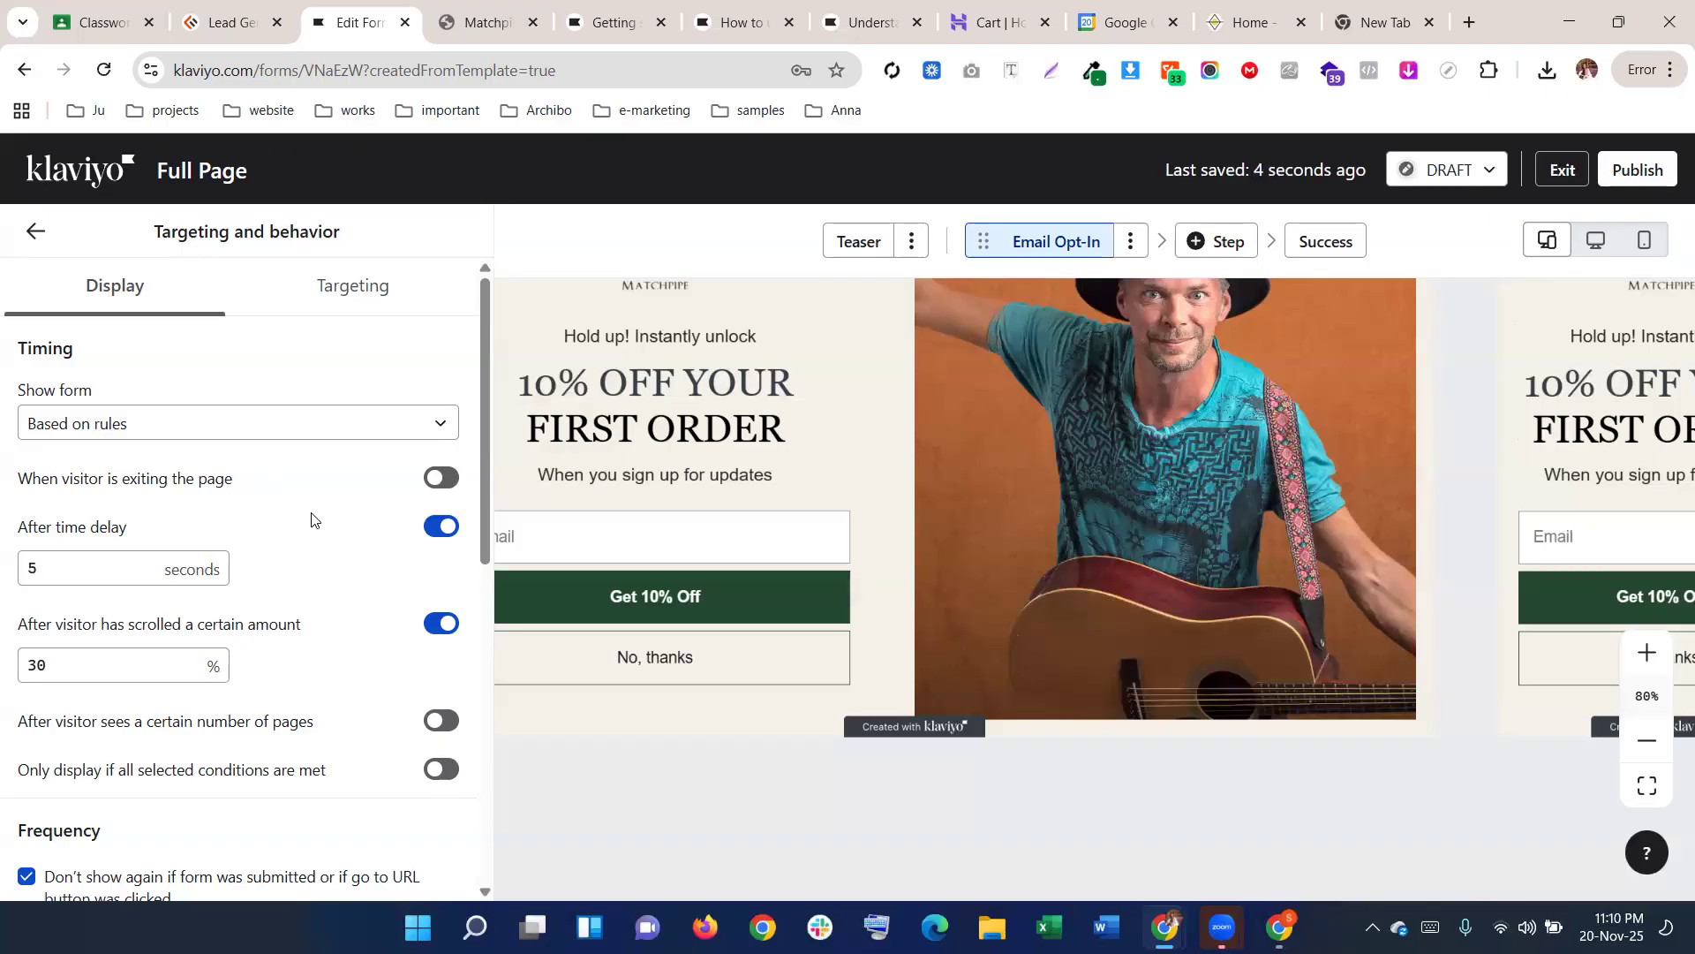
# Switch off the 5-second time-delay and 30% scroll-amount triggers
pyautogui.click(33, 567)
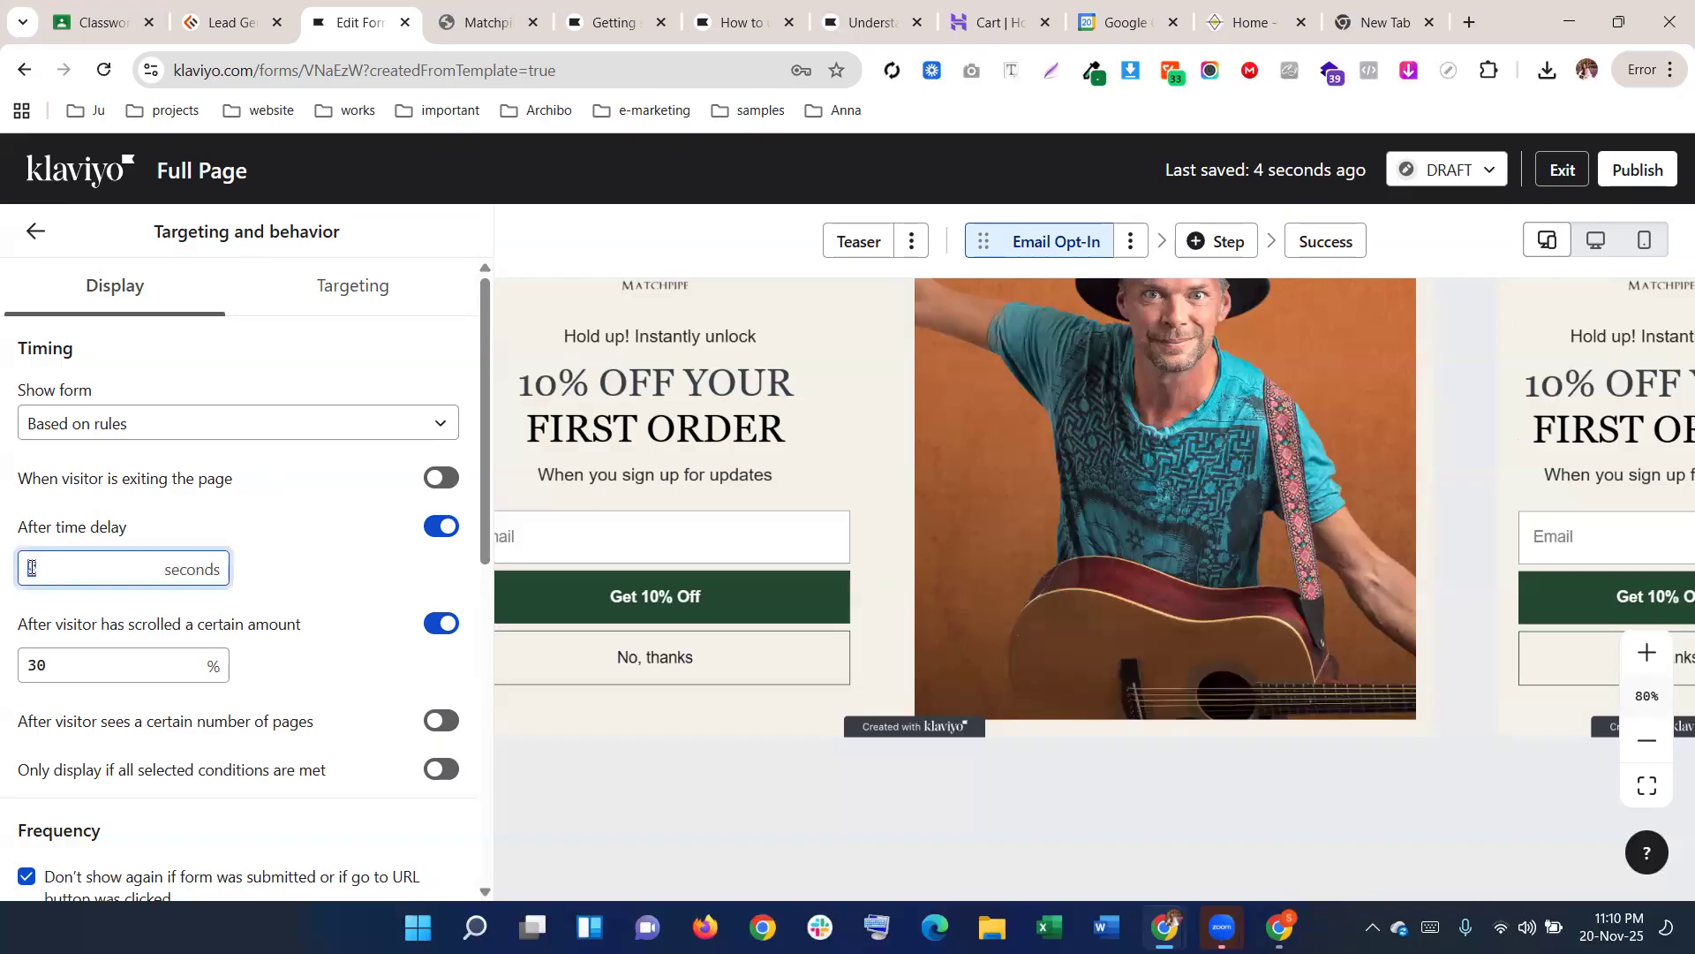
pyautogui.click(26, 671)
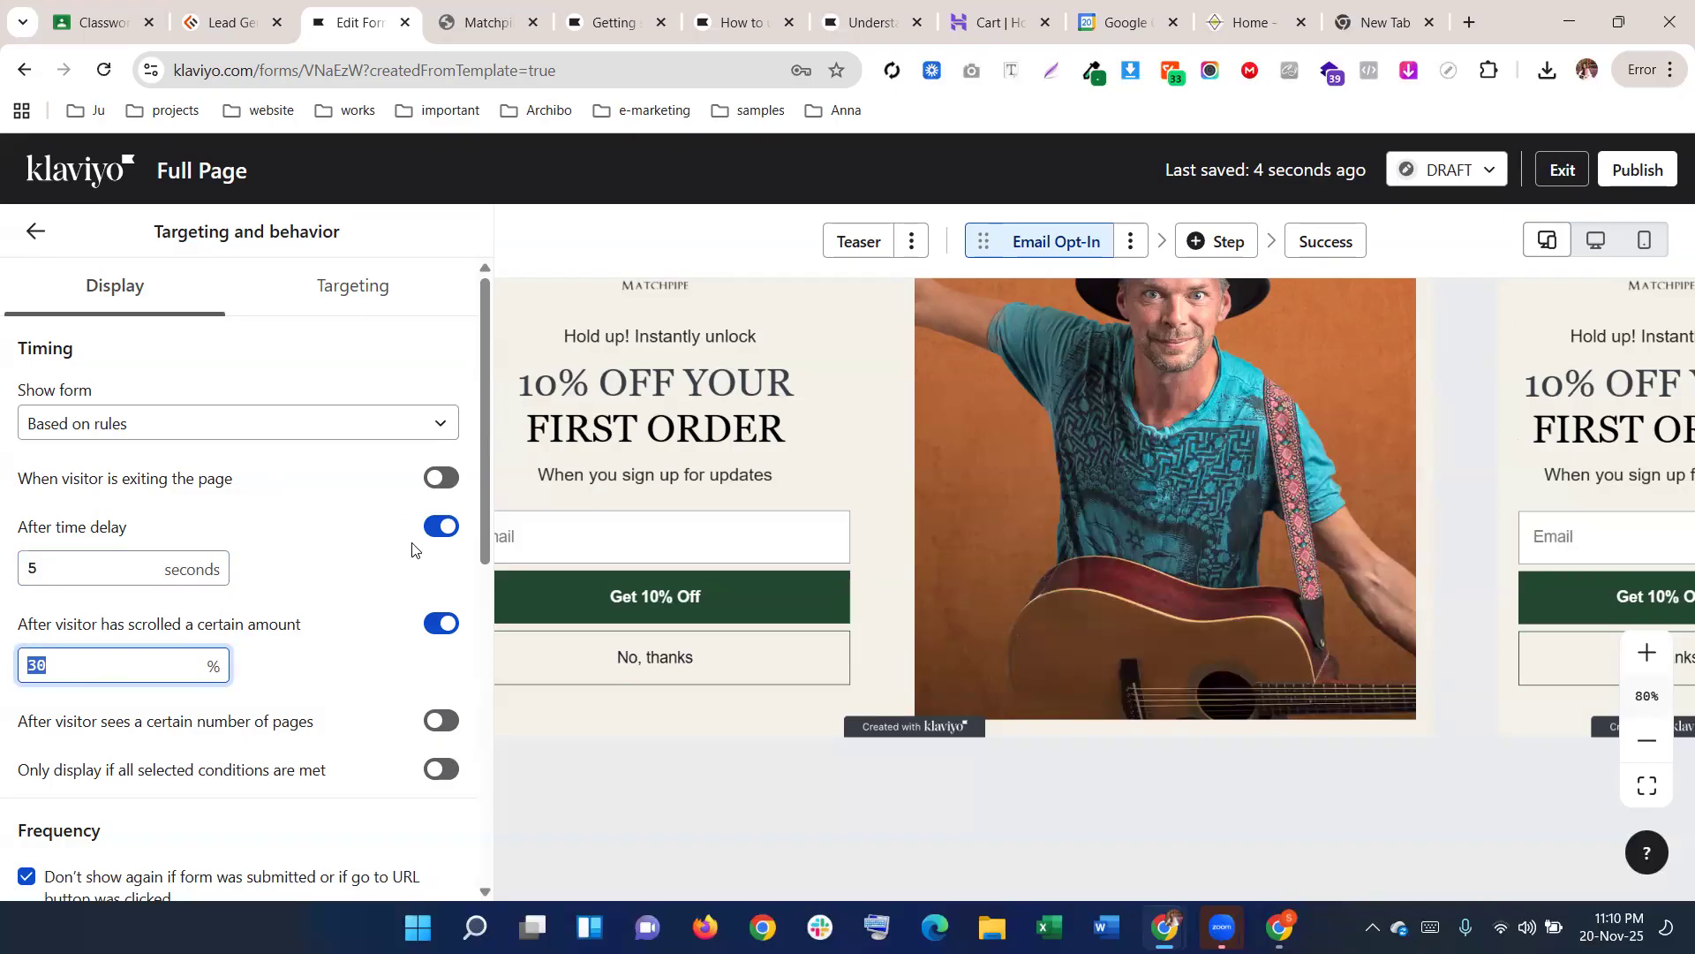
pyautogui.click(426, 630)
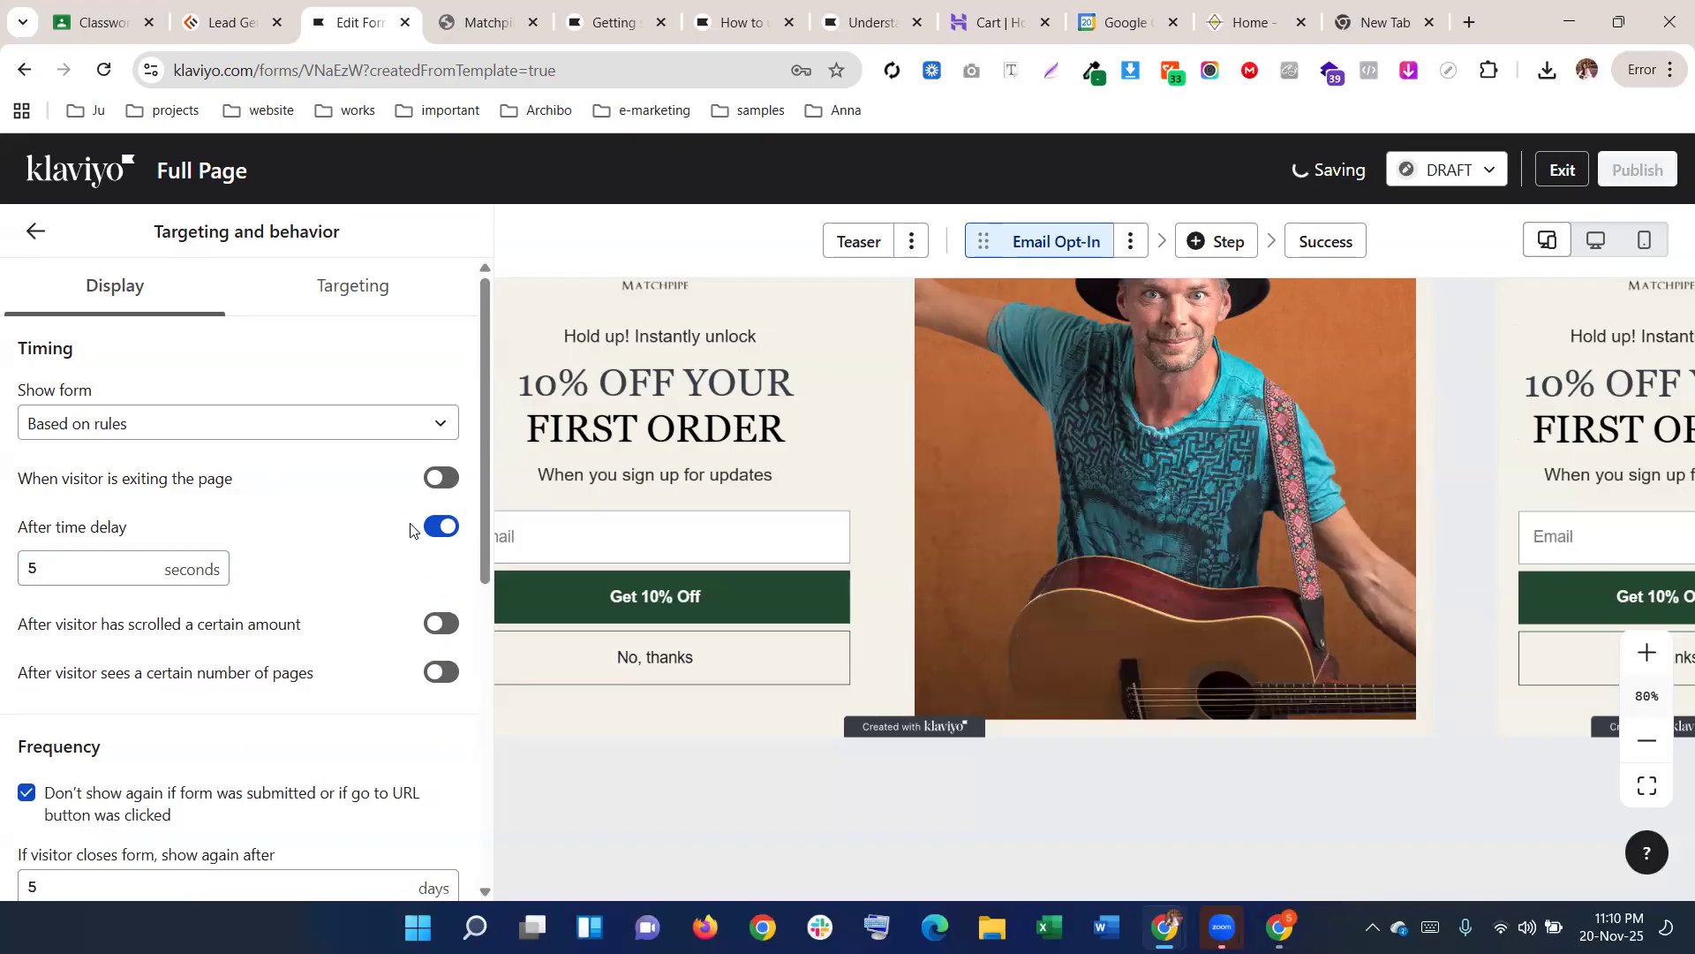
pyautogui.click(434, 526)
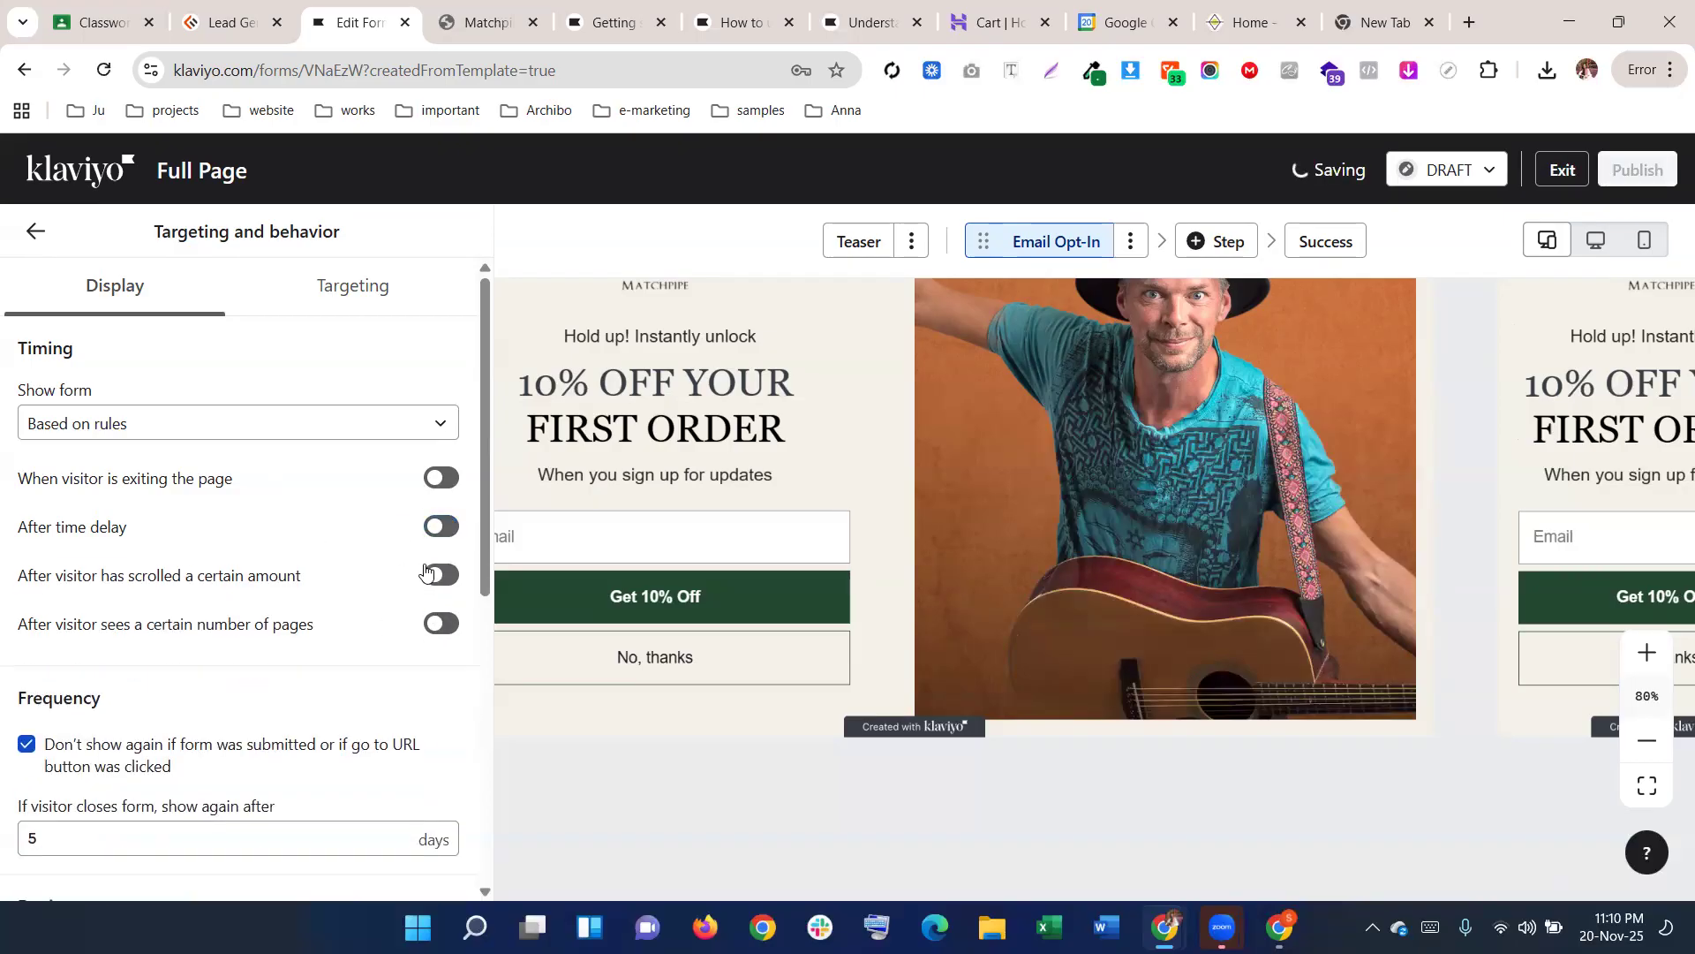
pyautogui.click(431, 573)
pyautogui.click(432, 574)
pyautogui.scroll(-6, 265, 697)
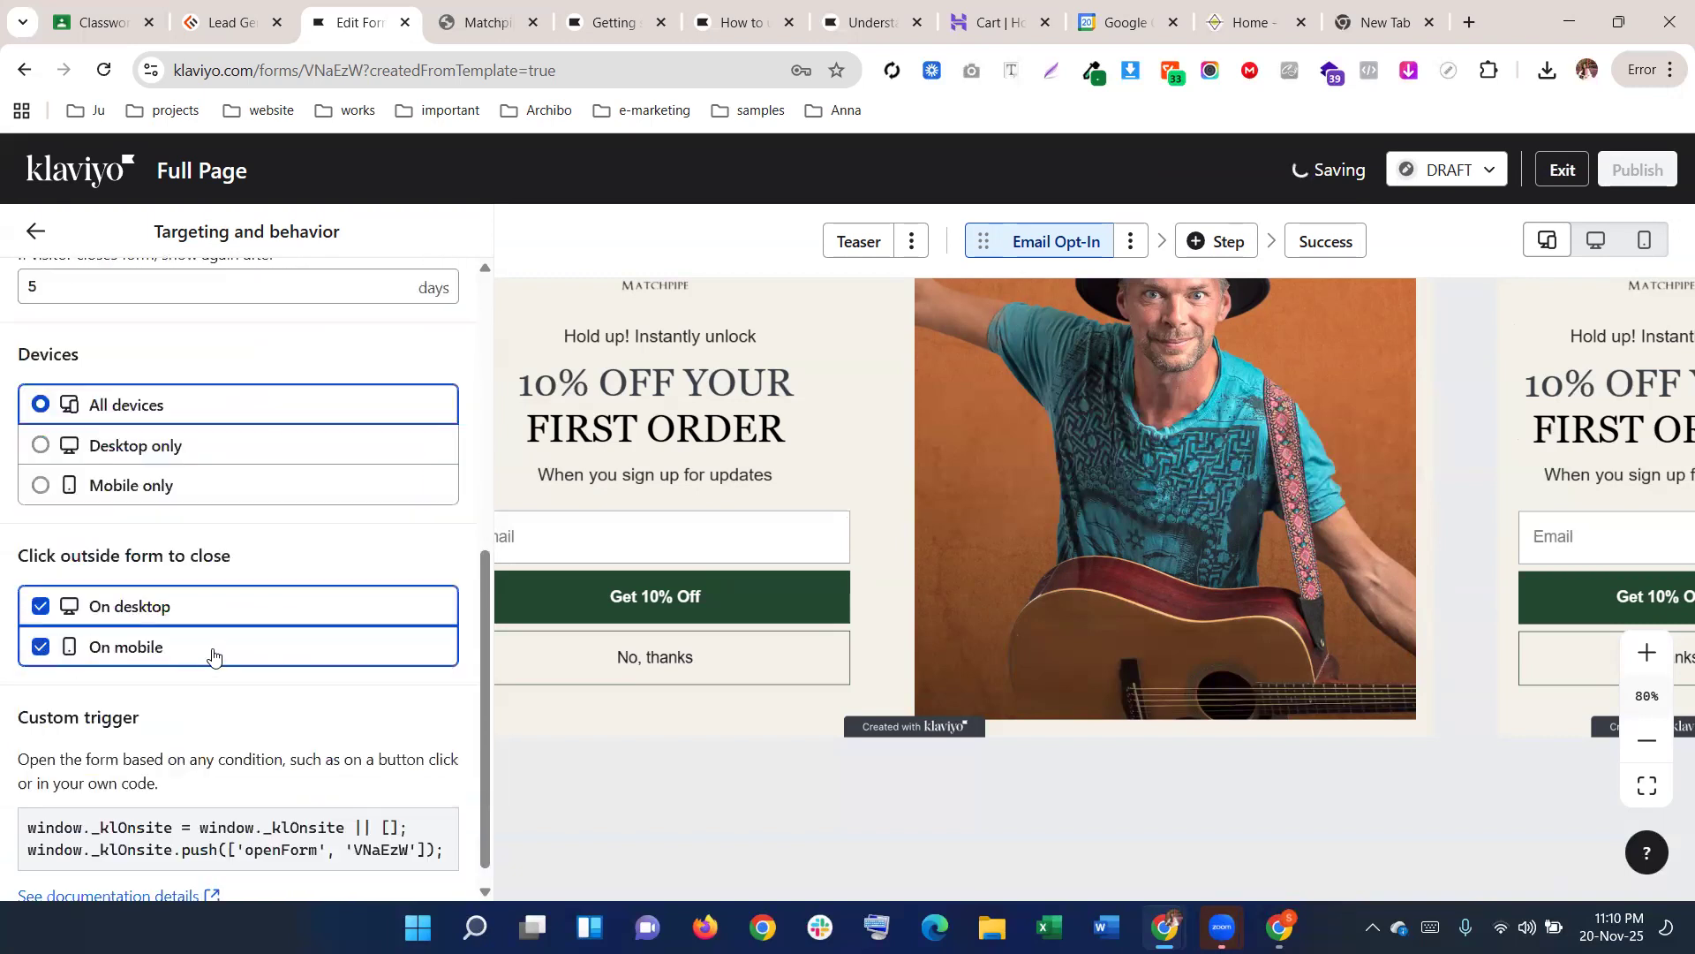
pyautogui.scroll(4, 227, 613)
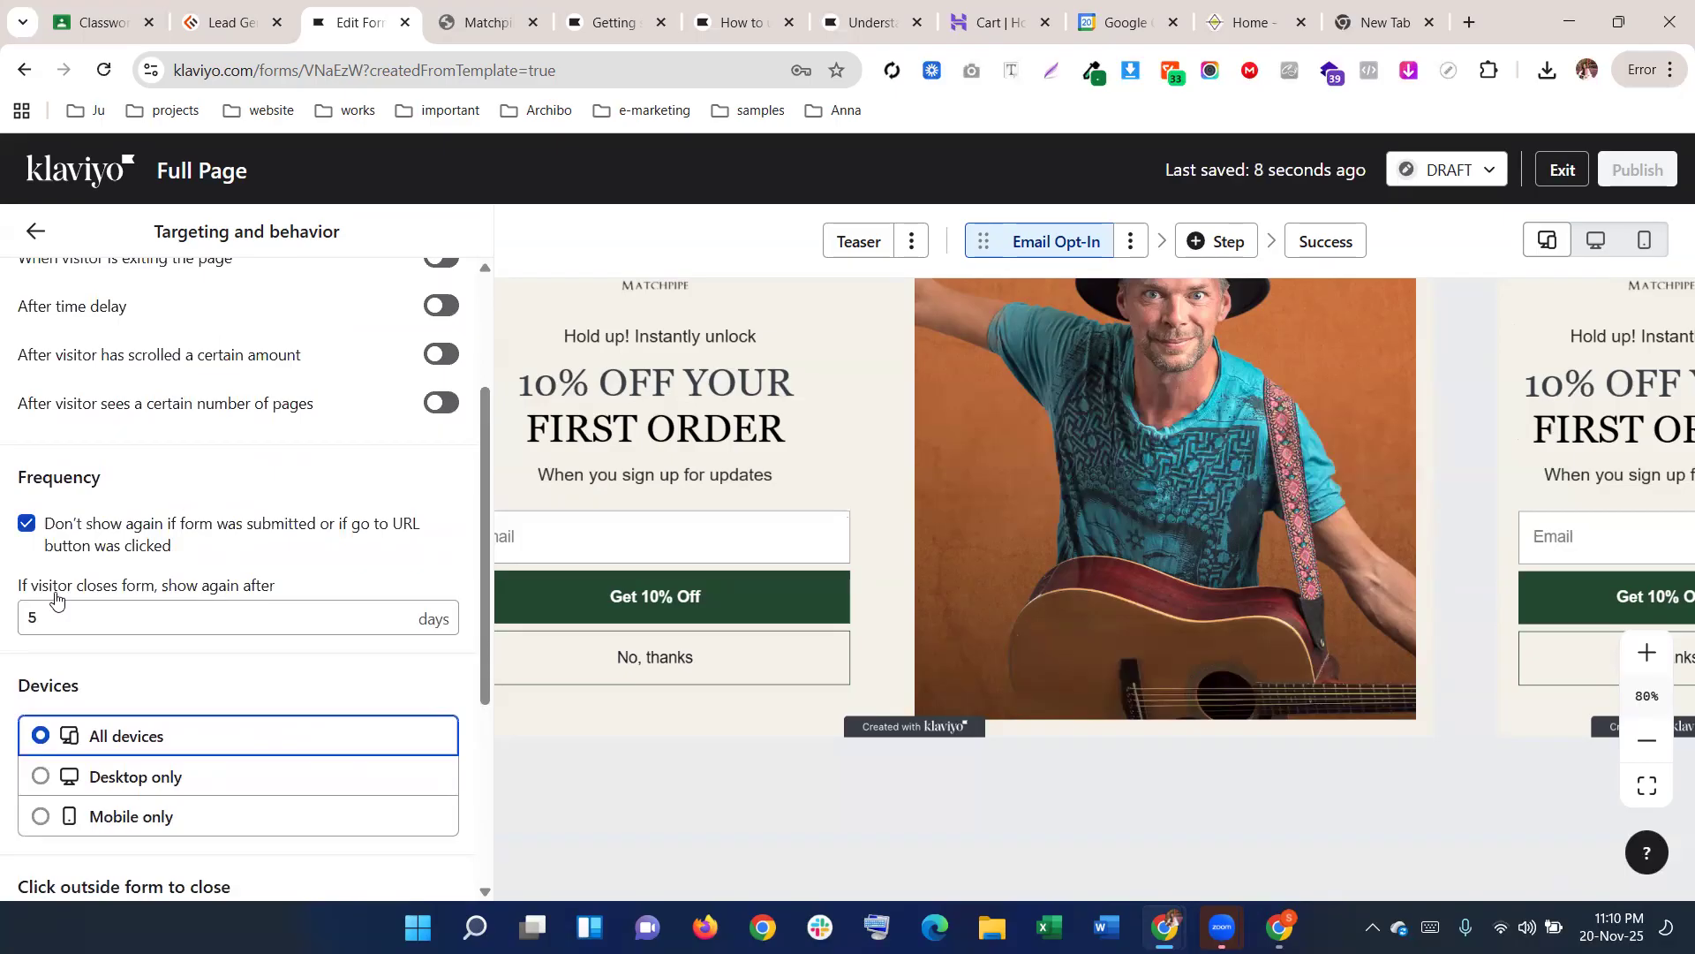
pyautogui.scroll(-4, 309, 671)
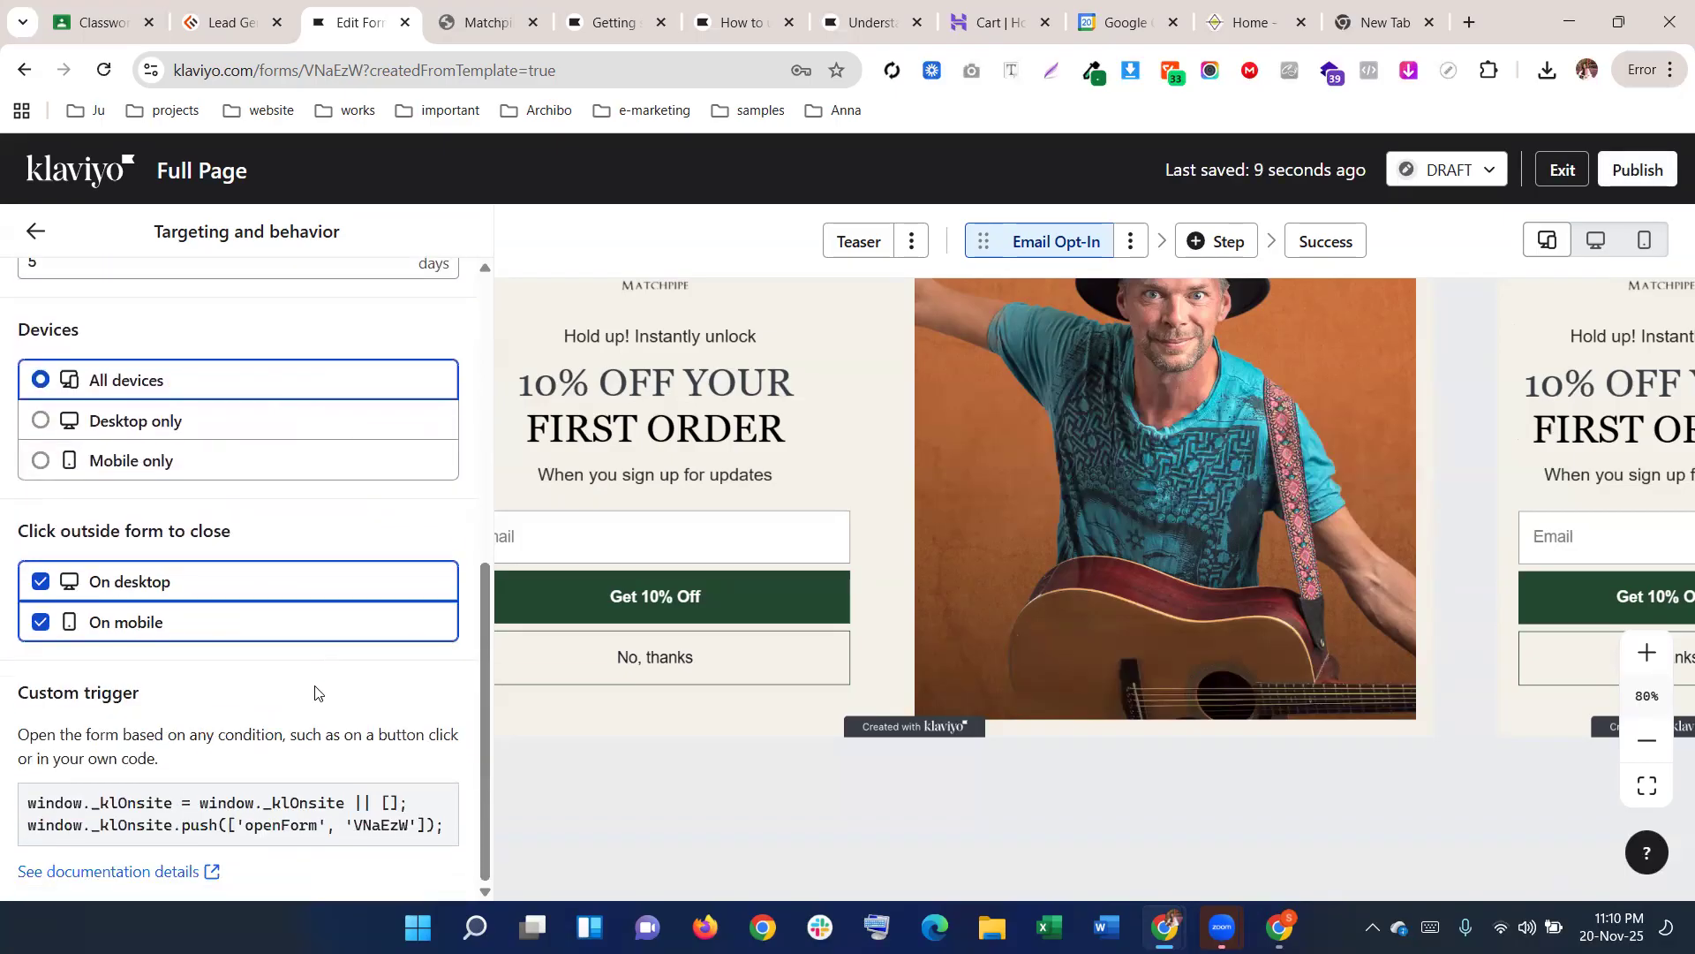
pyautogui.scroll(6, 300, 716)
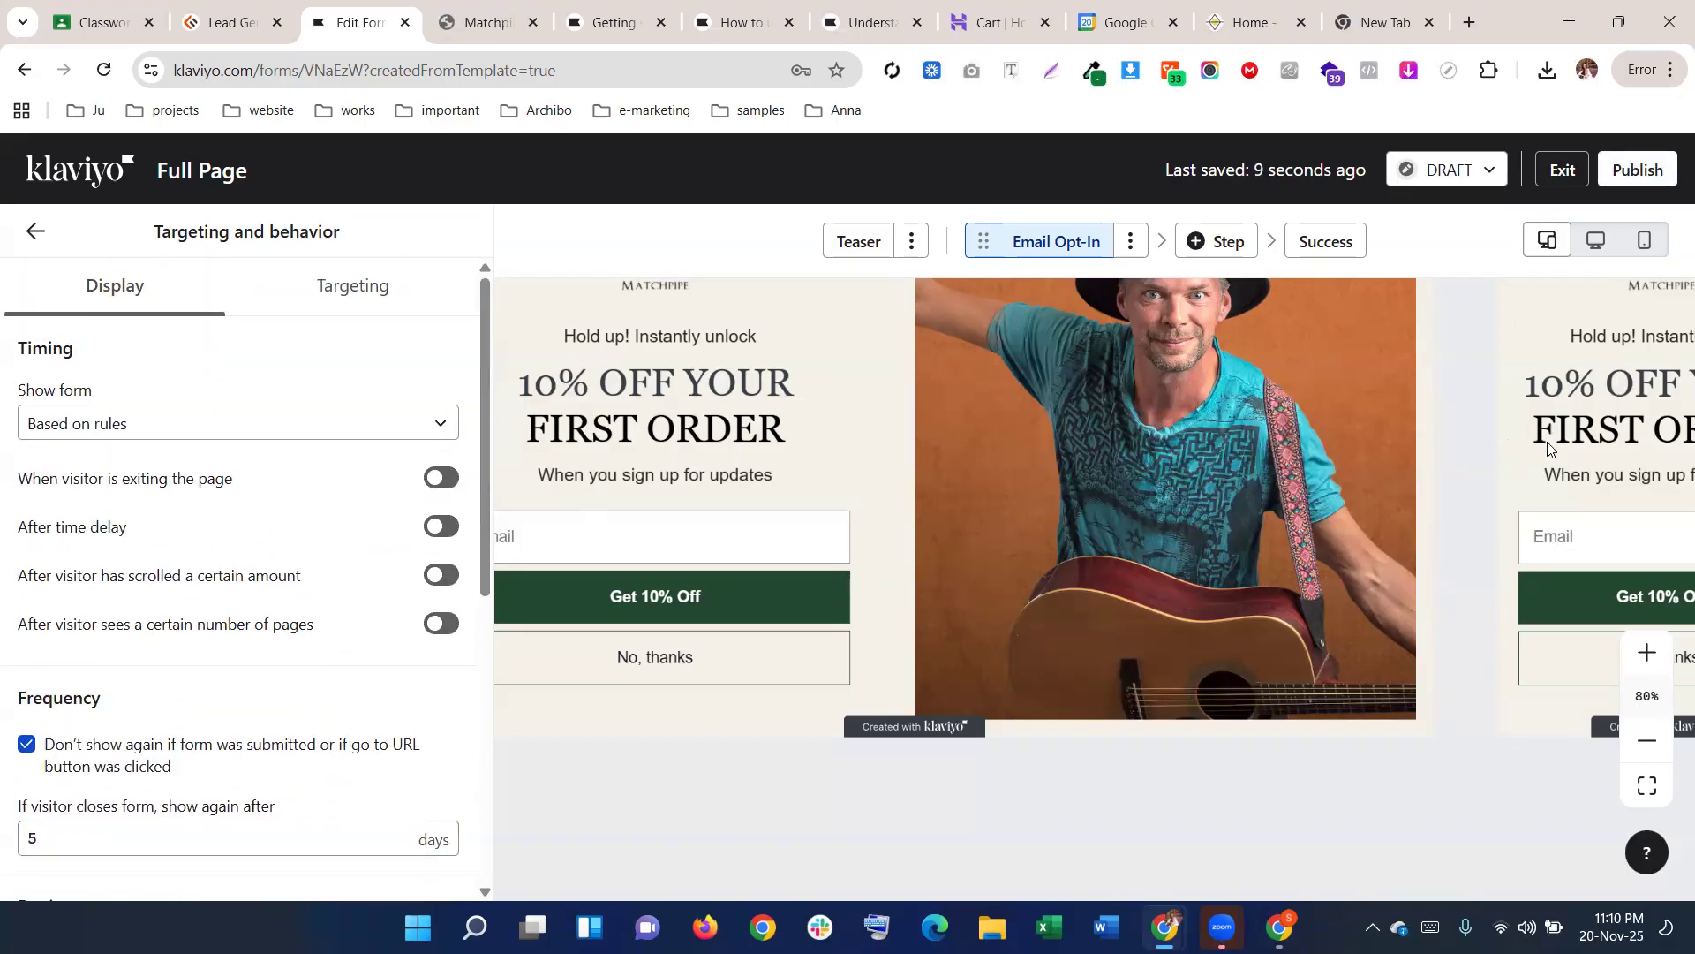
# Show the Success step and select the ENTER COUPON block's coupon text
pyautogui.click(1348, 244)
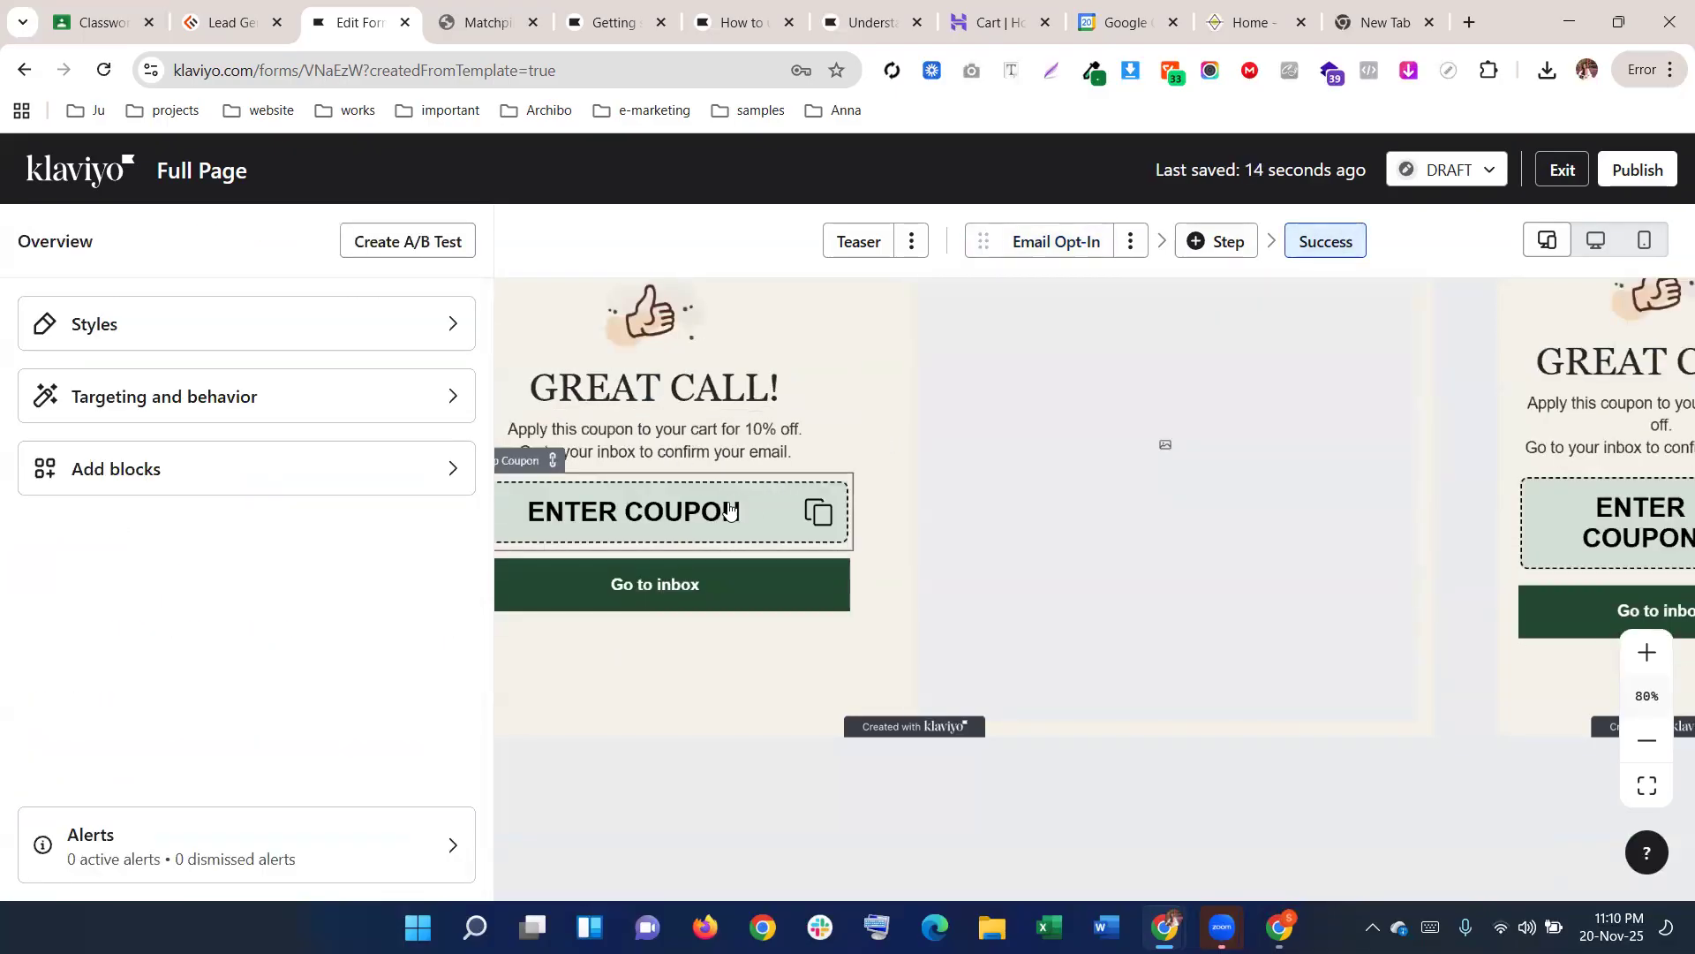
pyautogui.click(670, 509)
pyautogui.click(342, 394)
pyautogui.moveTo(344, 392); pyautogui.dragTo(181, 392)
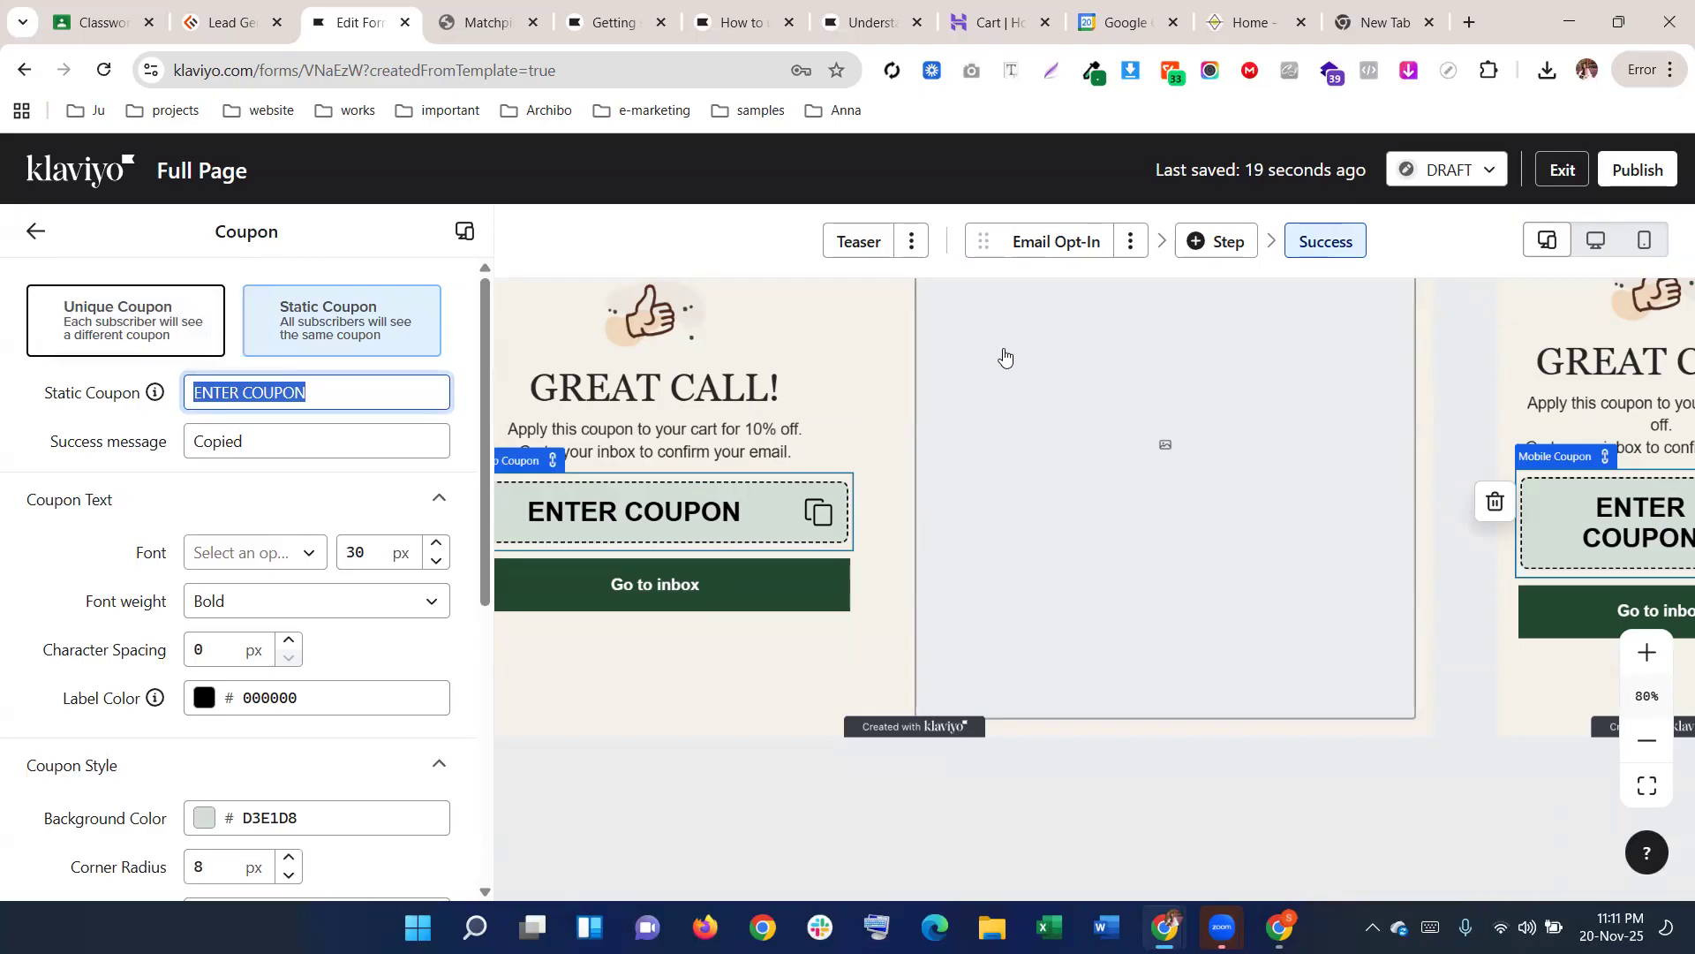
pyautogui.scroll(2, 848, 424)
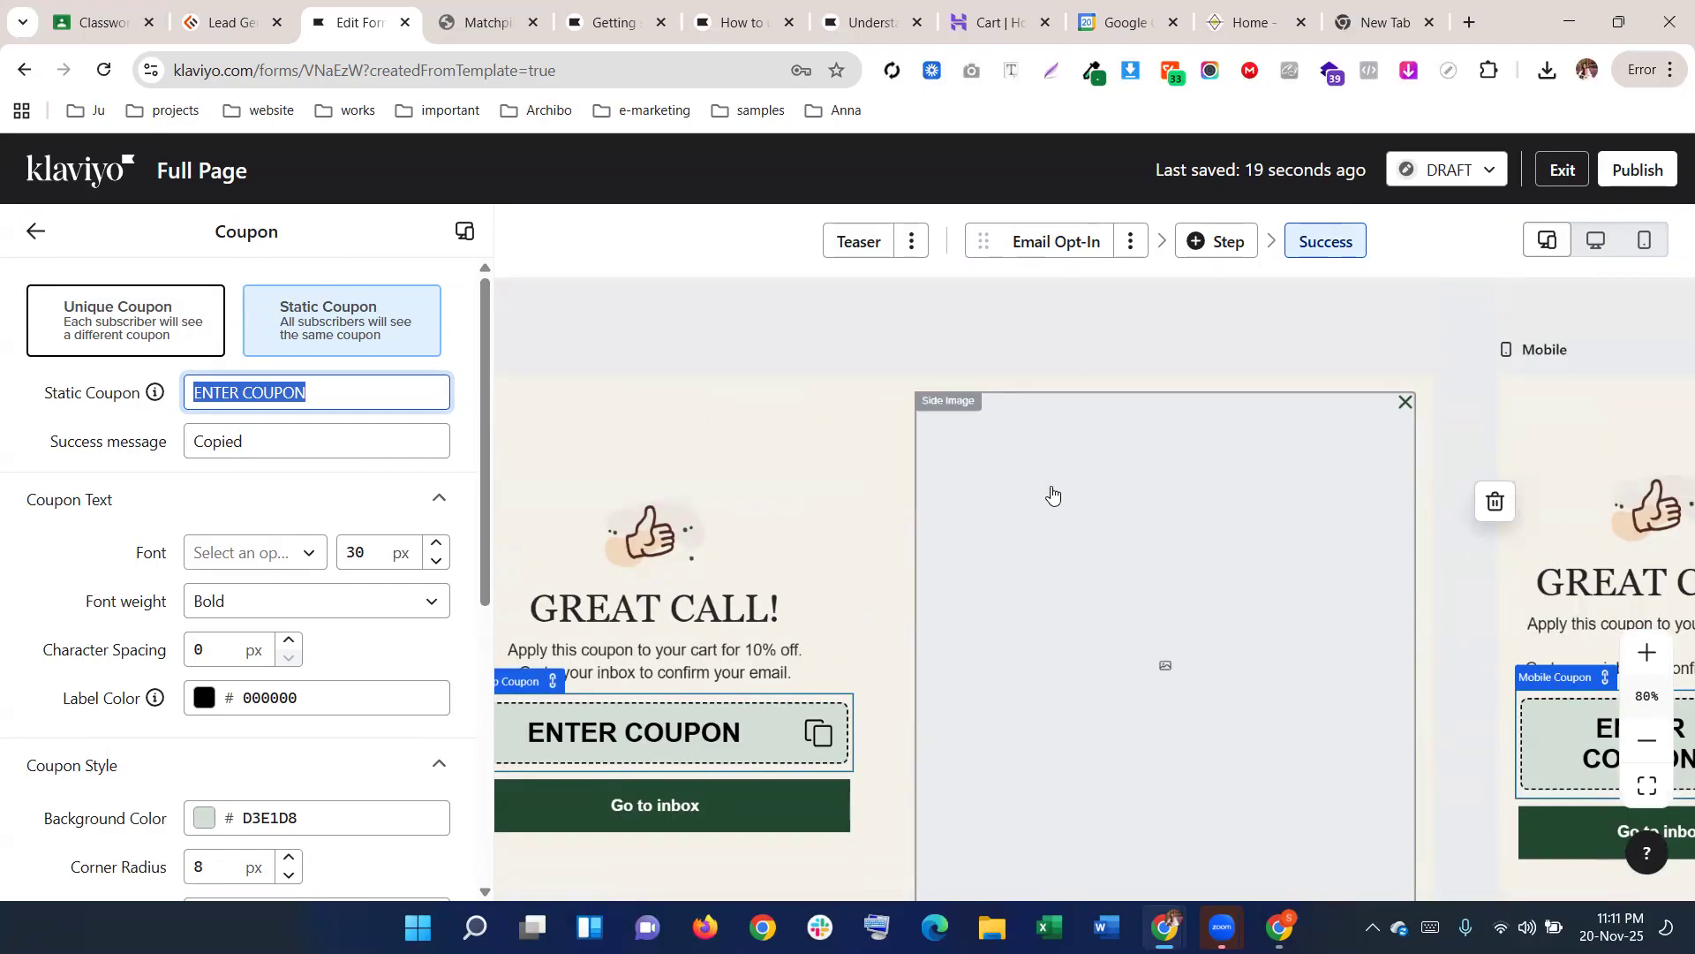
# Check the empty side image block, then reopen Targeting and behavior settings
pyautogui.click(987, 450)
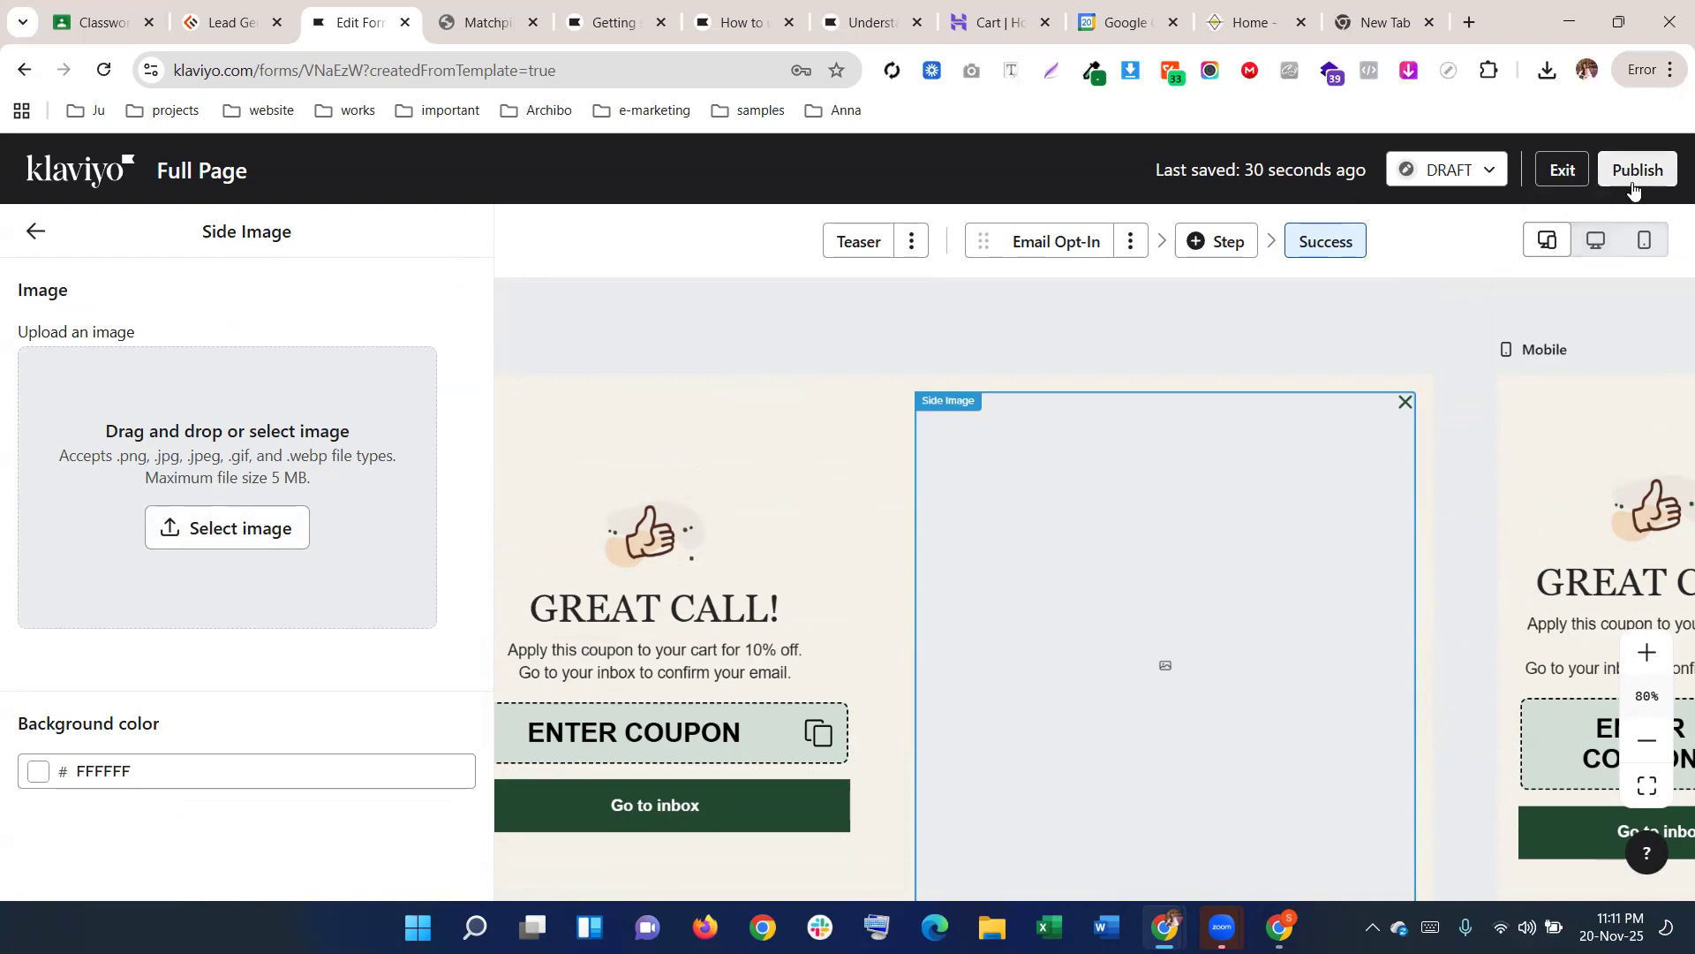
pyautogui.click(33, 235)
pyautogui.click(238, 399)
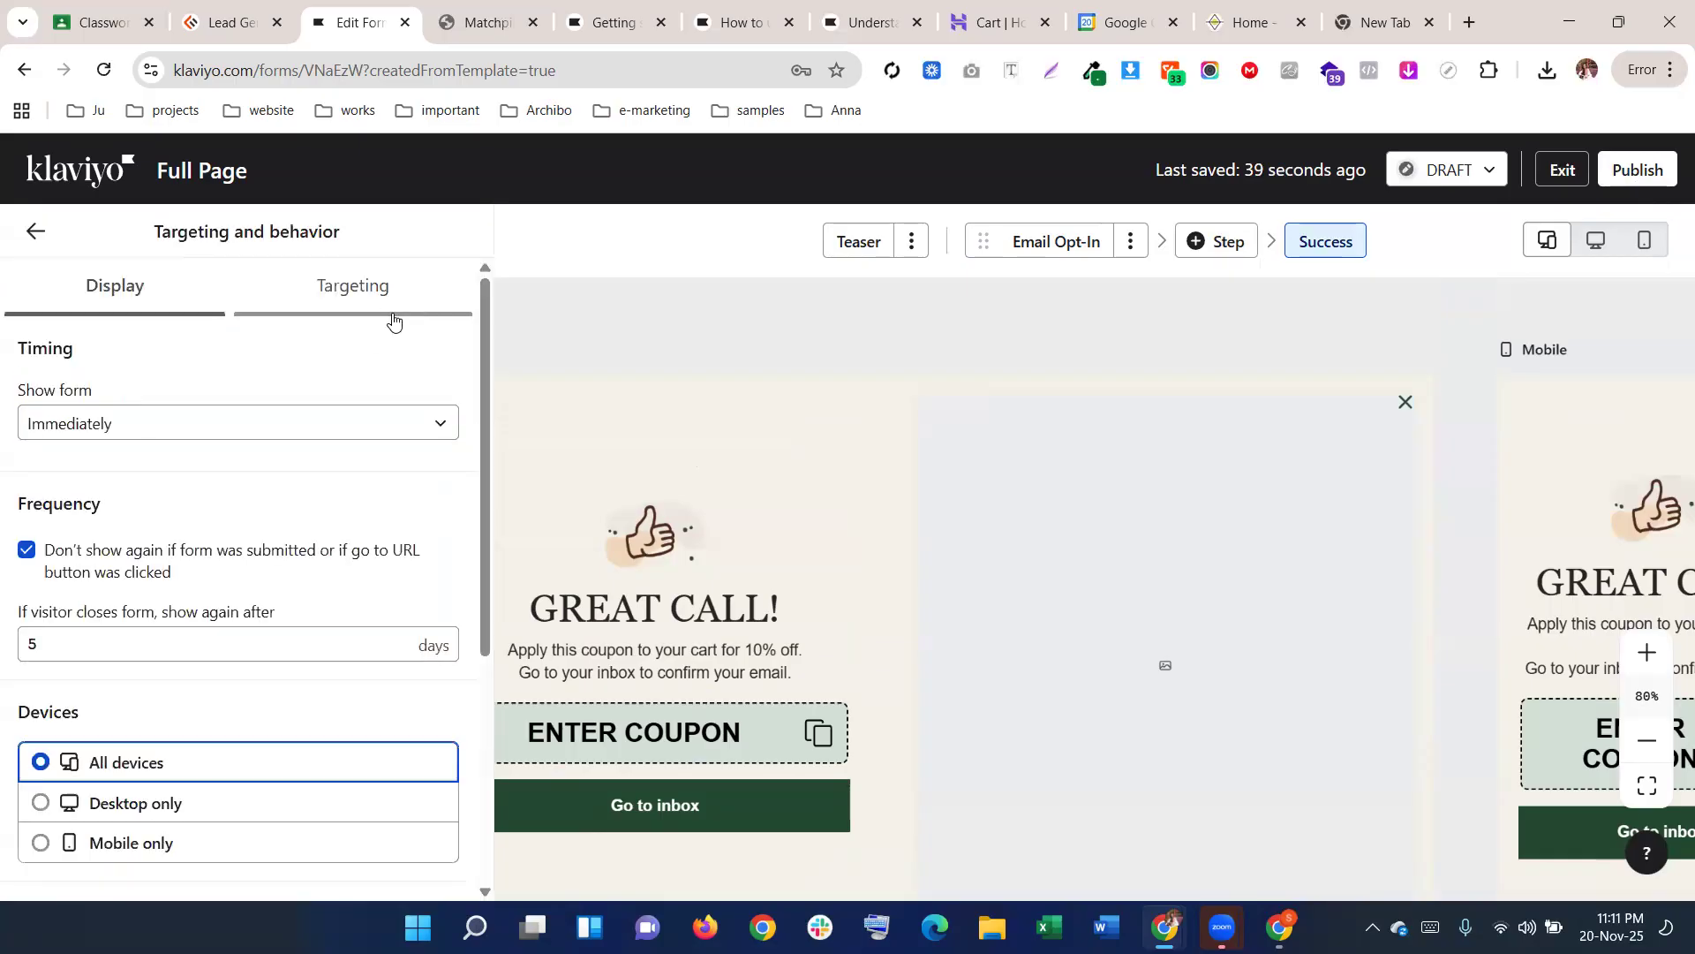
# Expand the visitor and URL targeting options and consult the full page form help article
pyautogui.click(394, 320)
pyautogui.scroll(-1, 326, 580)
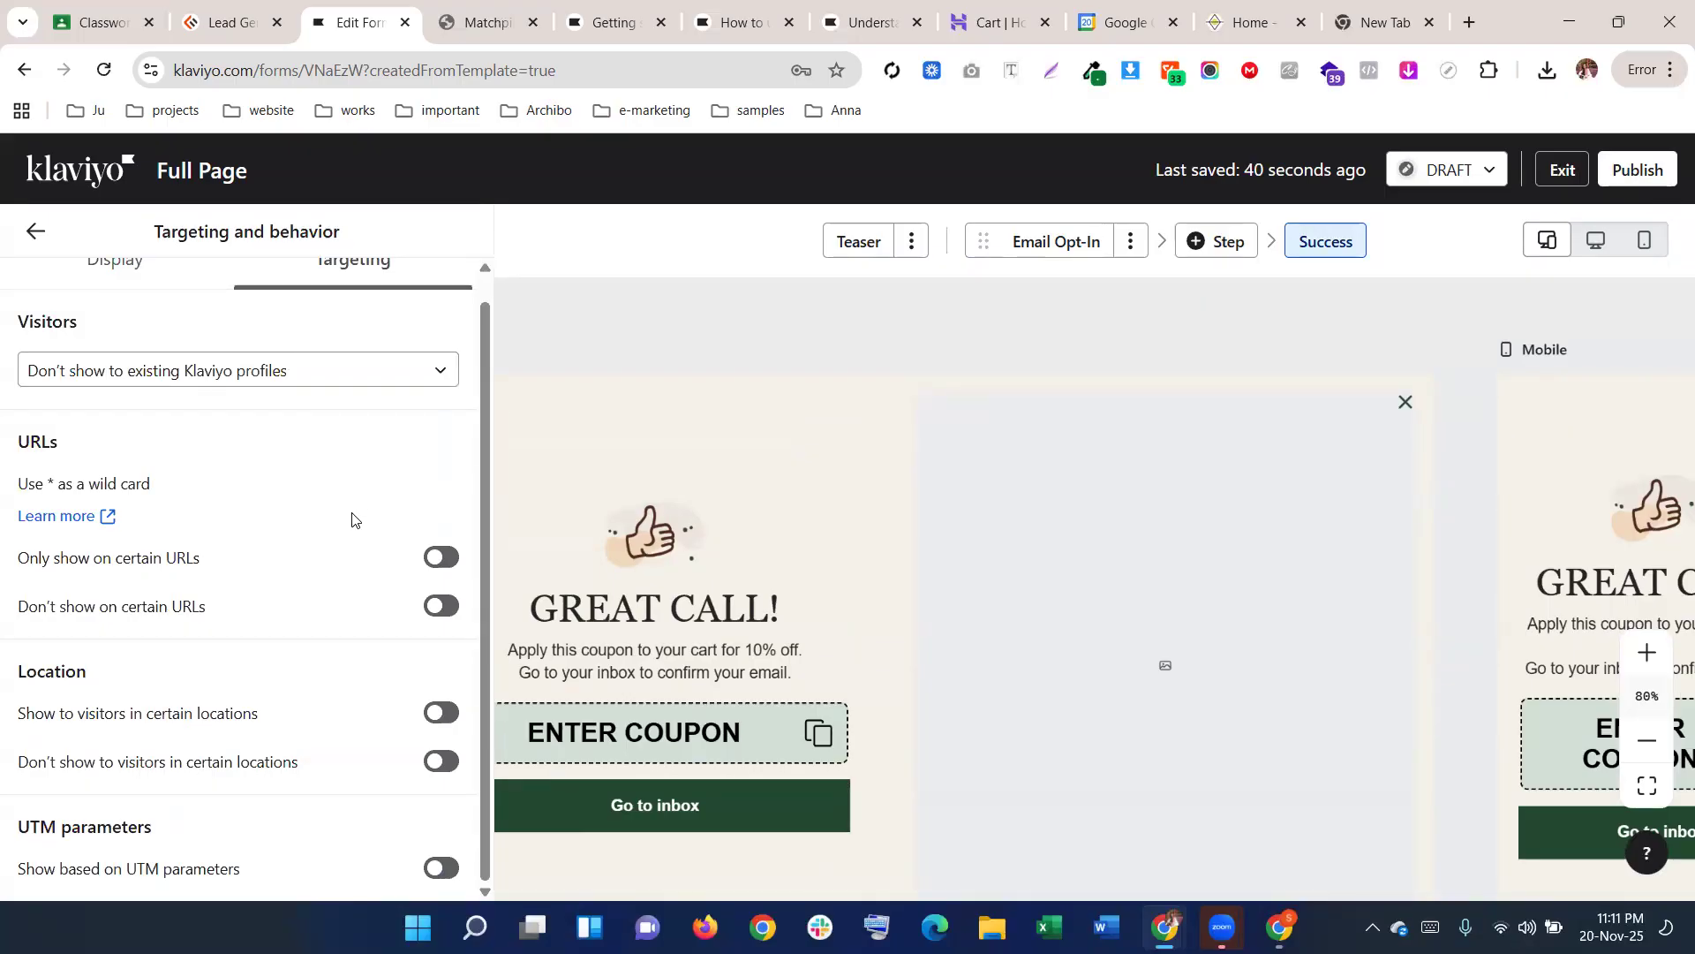
pyautogui.scroll(1, 328, 572)
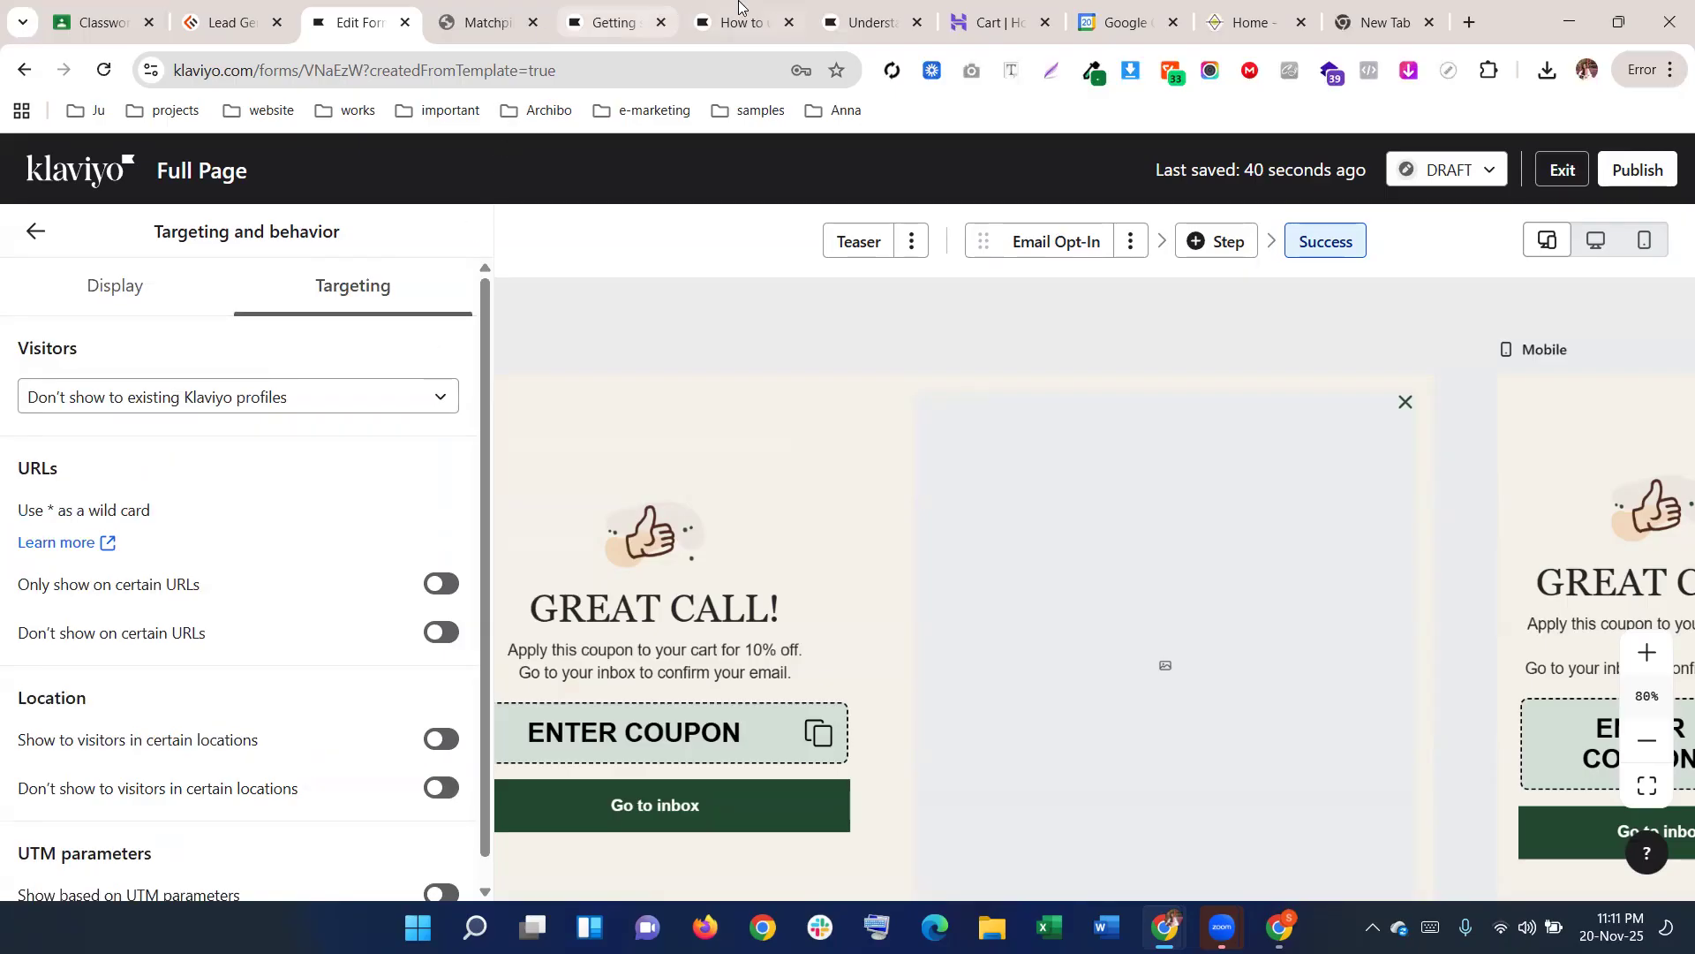
pyautogui.click(738, 20)
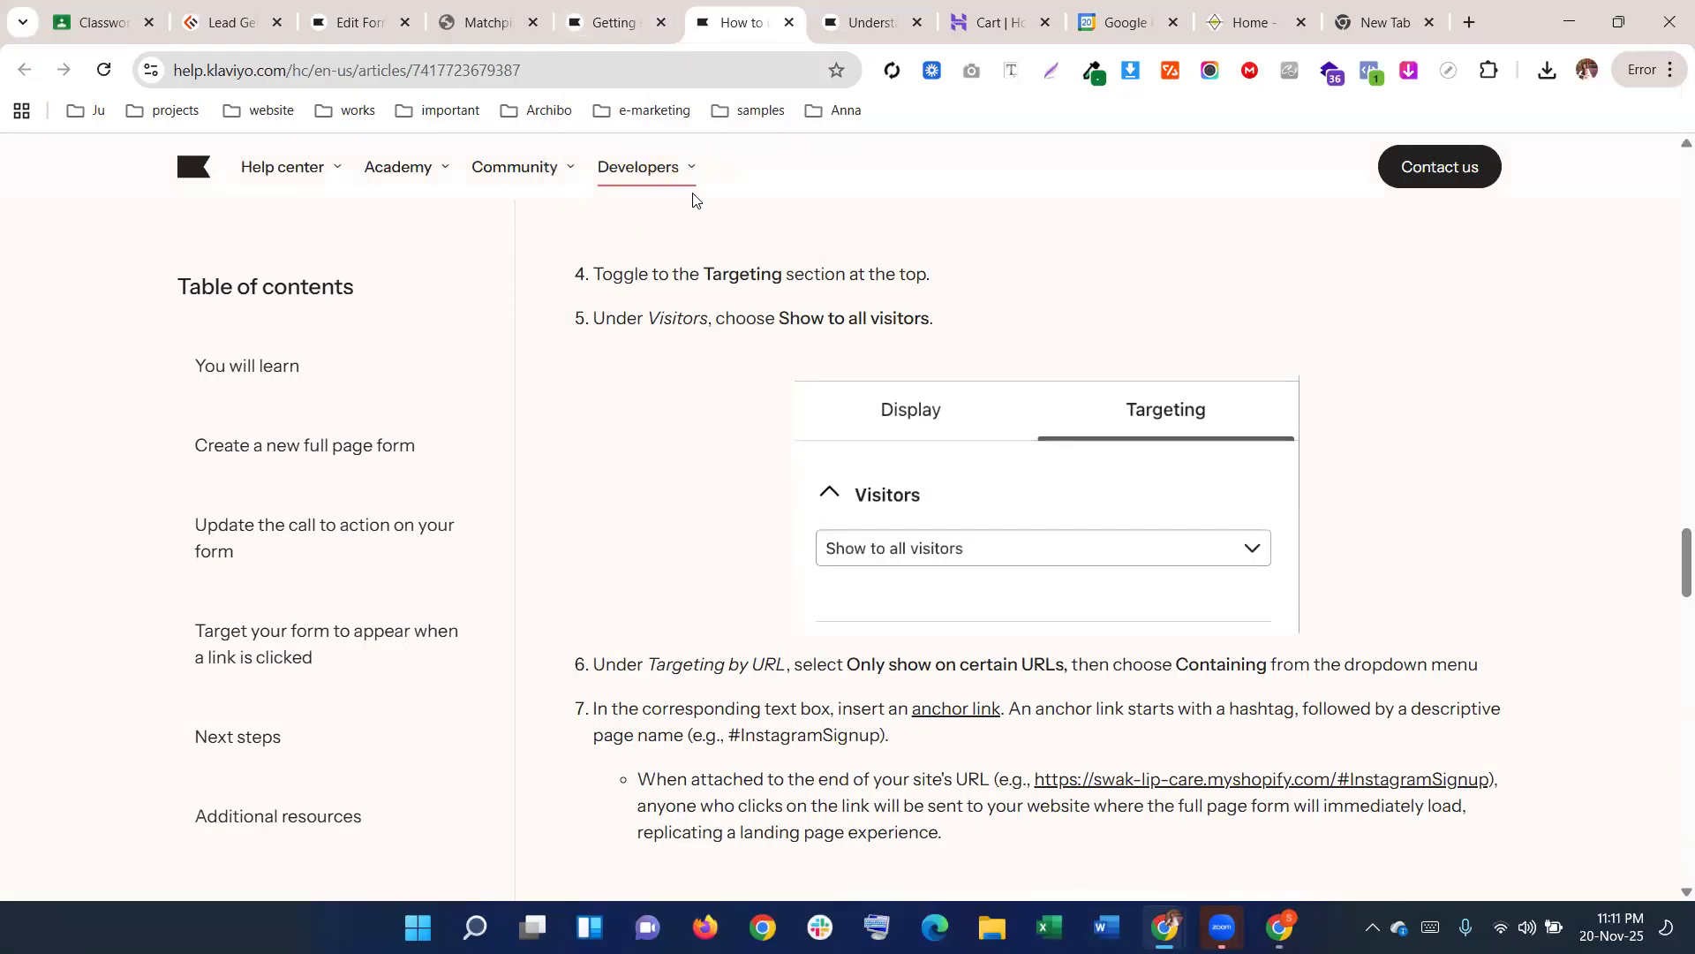
pyautogui.scroll(3, 716, 409)
pyautogui.scroll(-4, 716, 411)
pyautogui.scroll(-2, 716, 411)
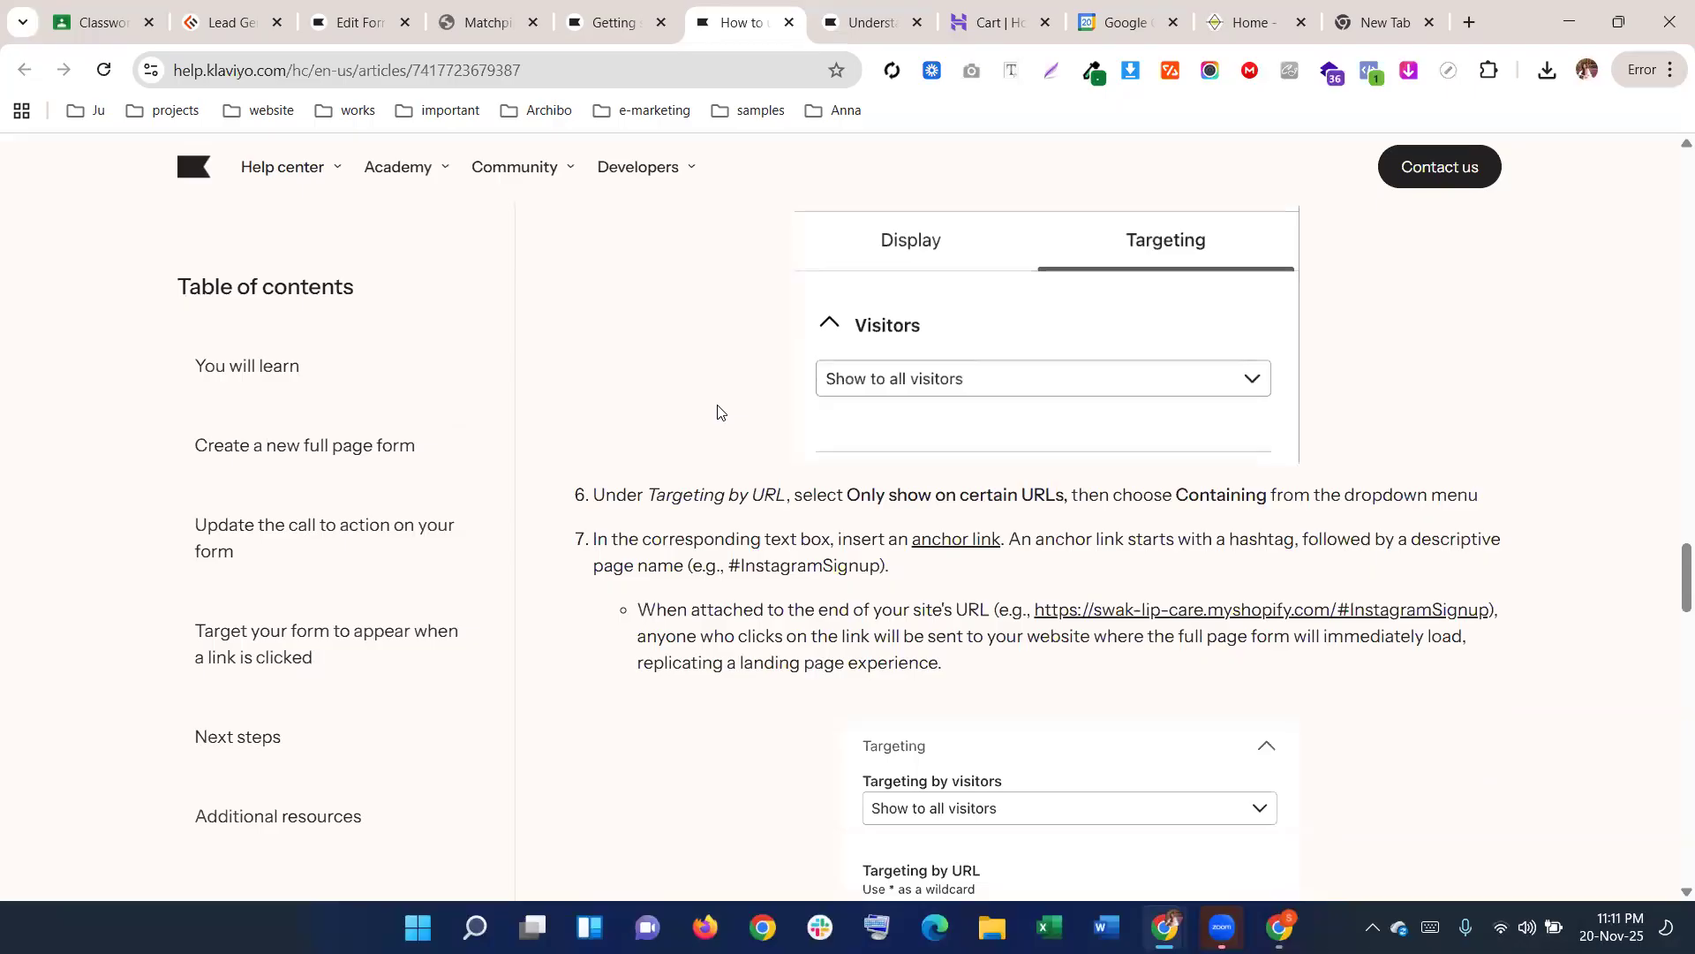
pyautogui.scroll(1, 718, 406)
pyautogui.scroll(-2, 718, 407)
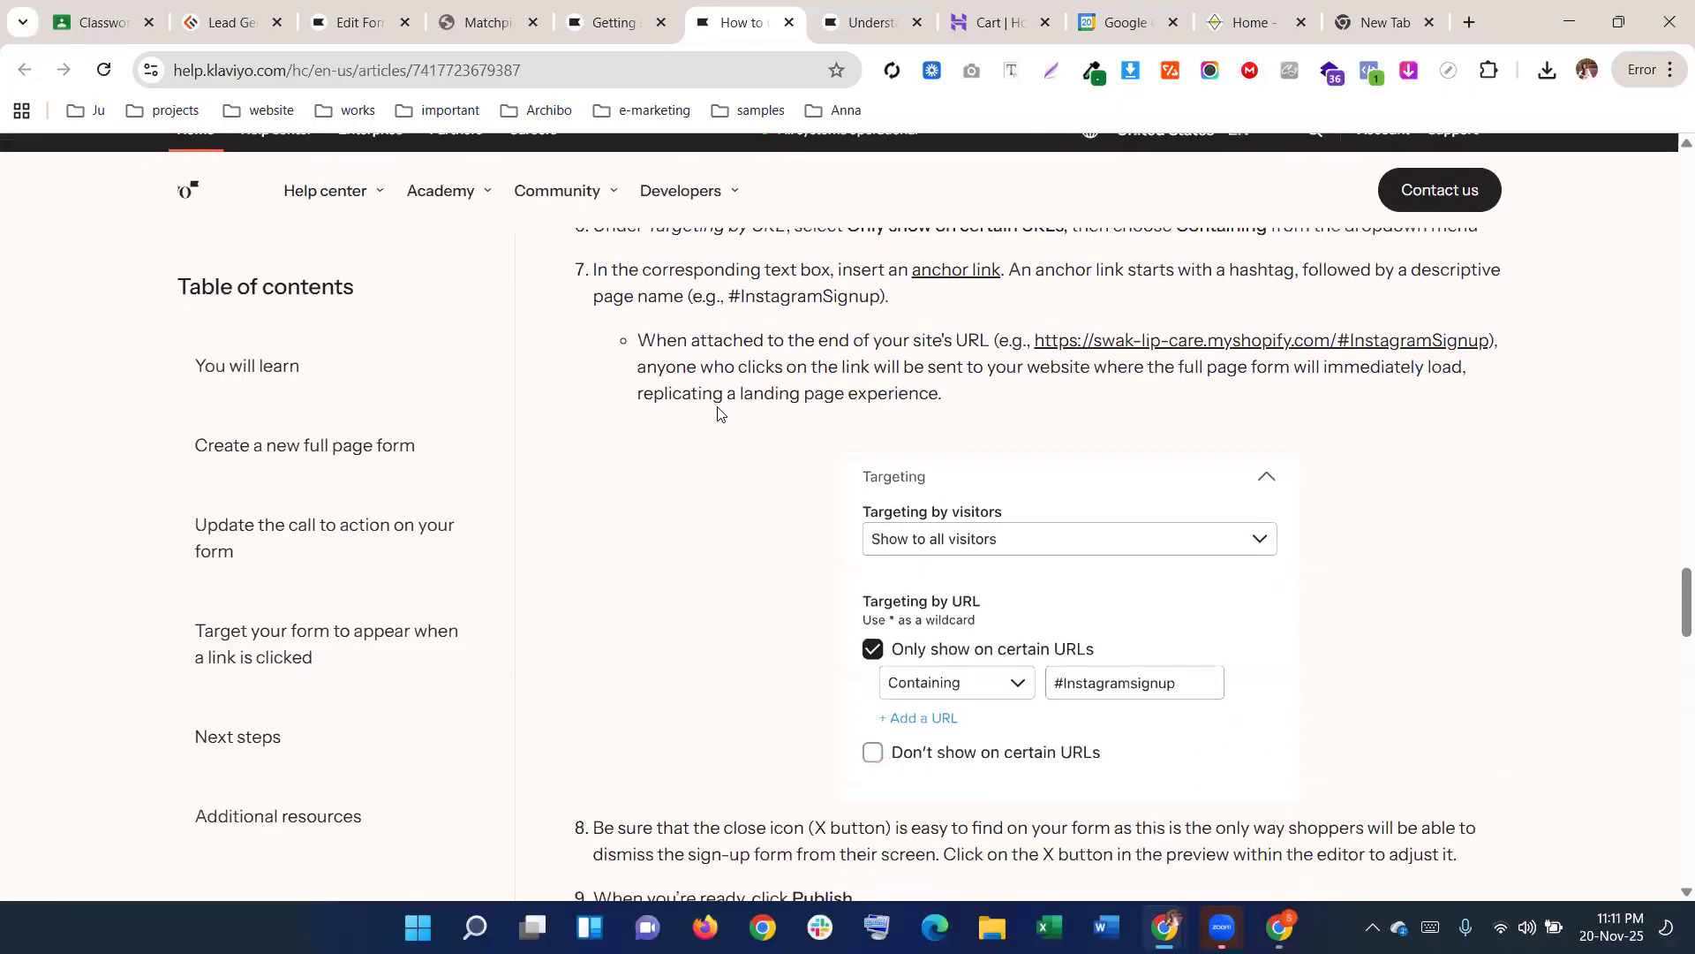
pyautogui.scroll(4, 718, 424)
pyautogui.moveTo(385, 22); pyautogui.dragTo(618, 22)
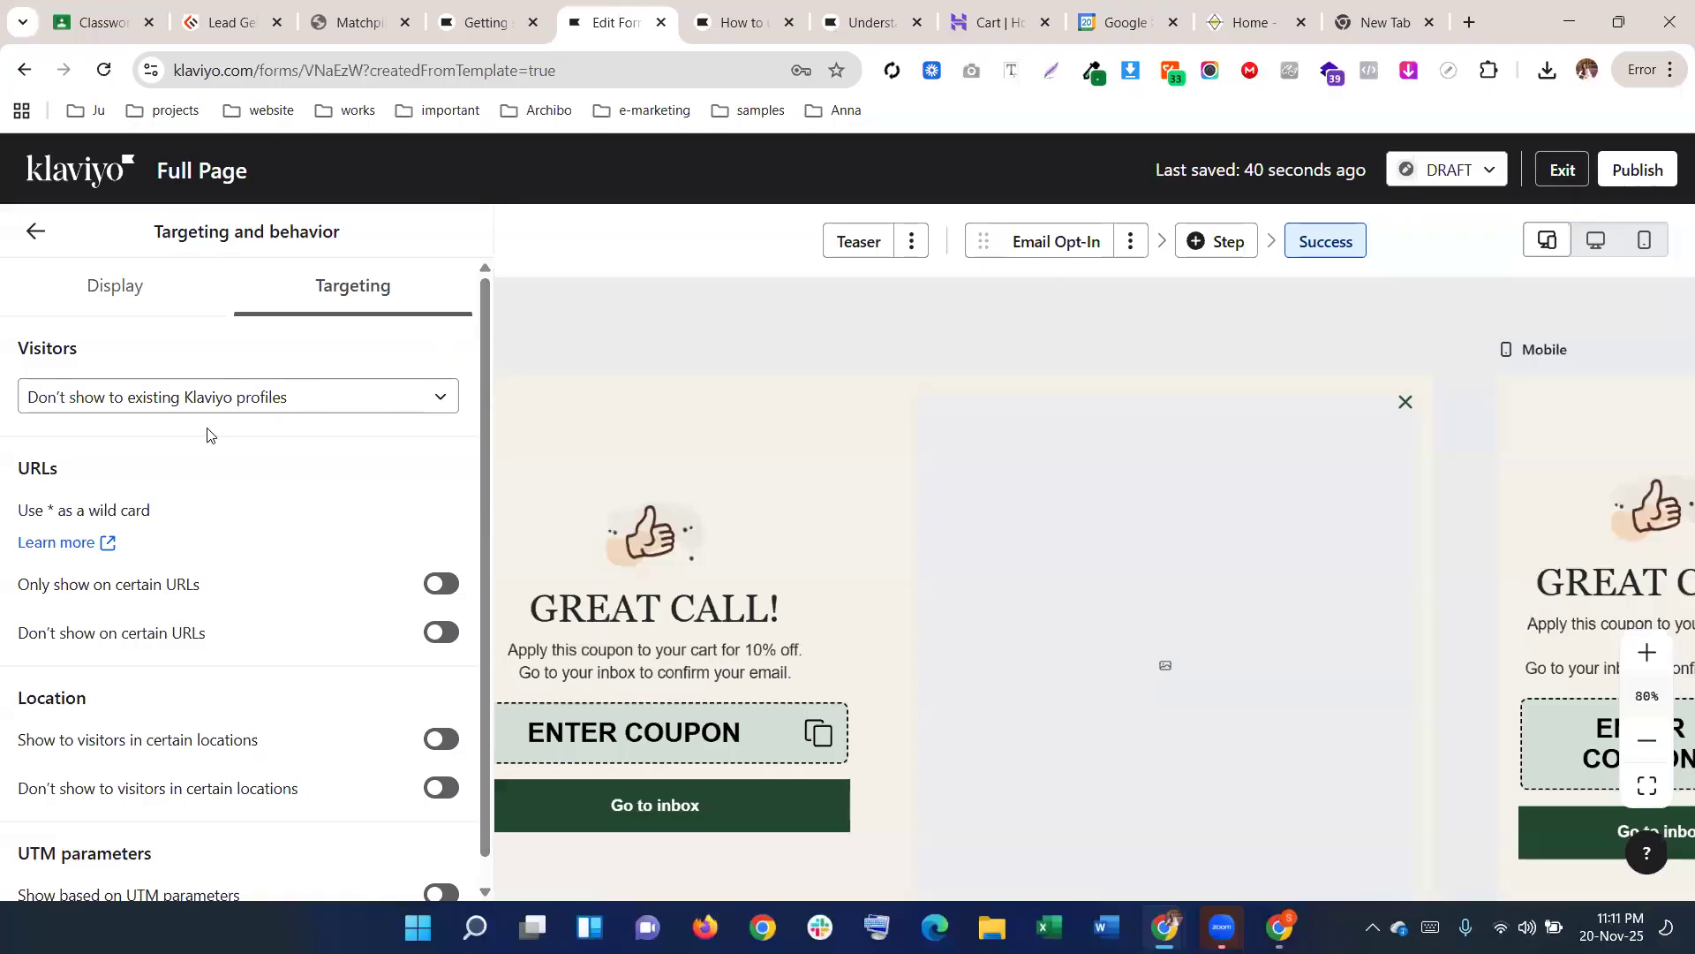
# Set Visitors to 'Show to all visitors'
pyautogui.click(121, 405)
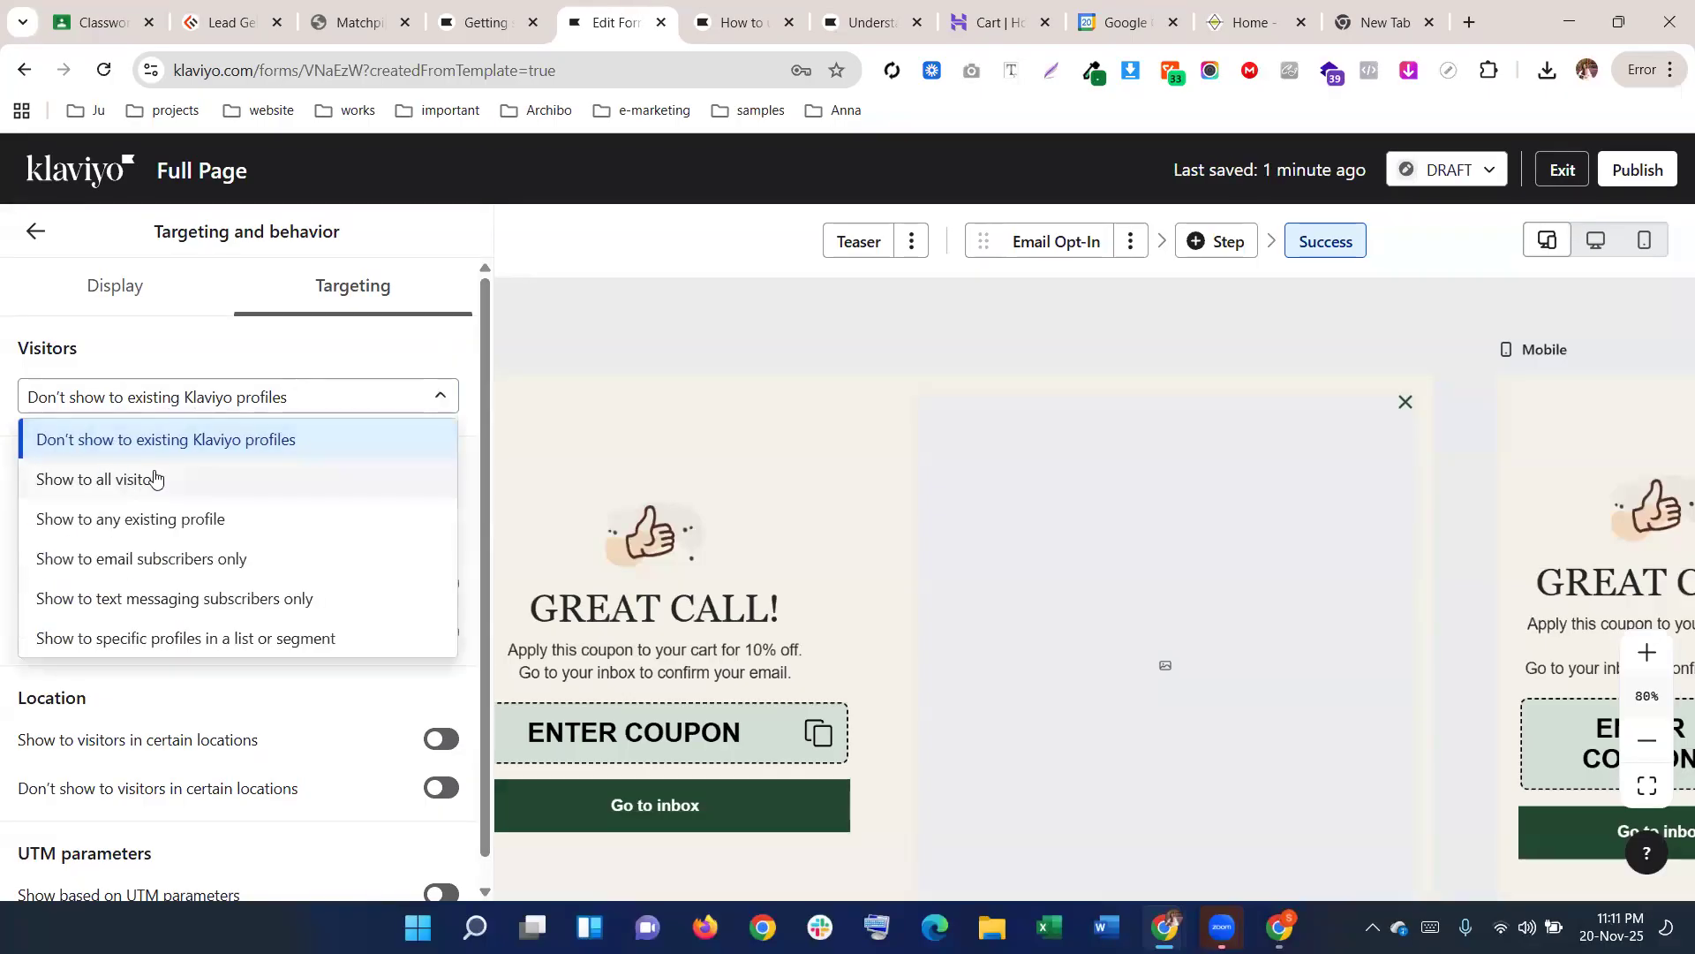
pyautogui.click(151, 480)
pyautogui.click(737, 22)
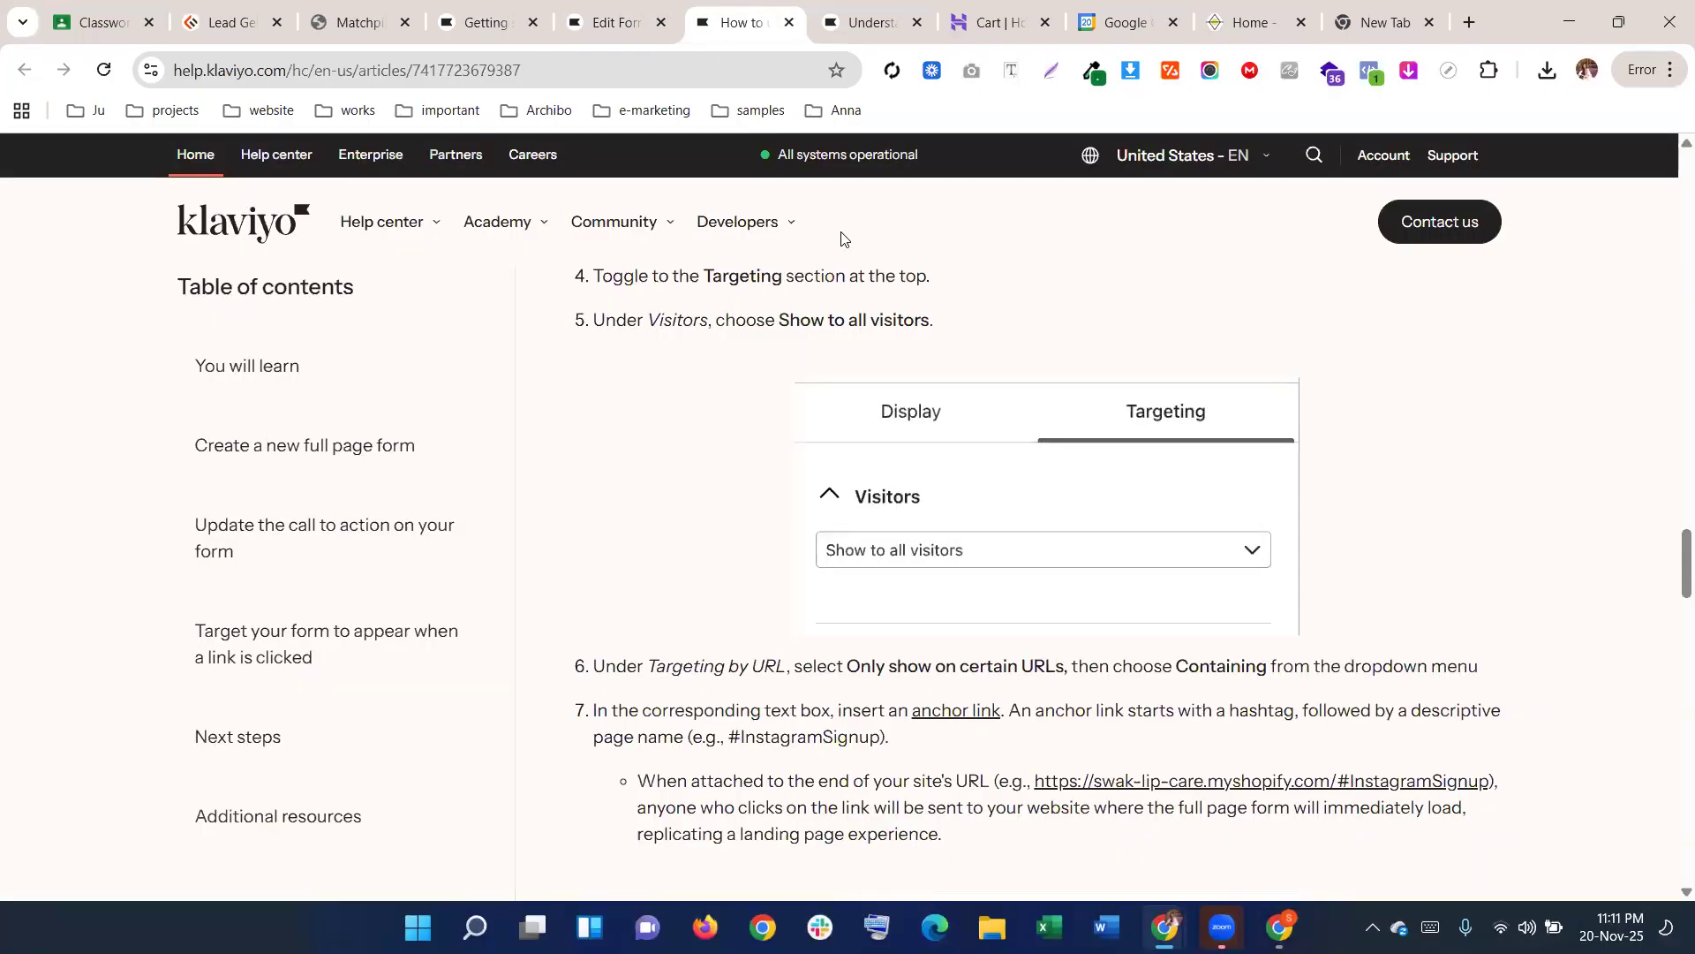
pyautogui.scroll(-3, 902, 491)
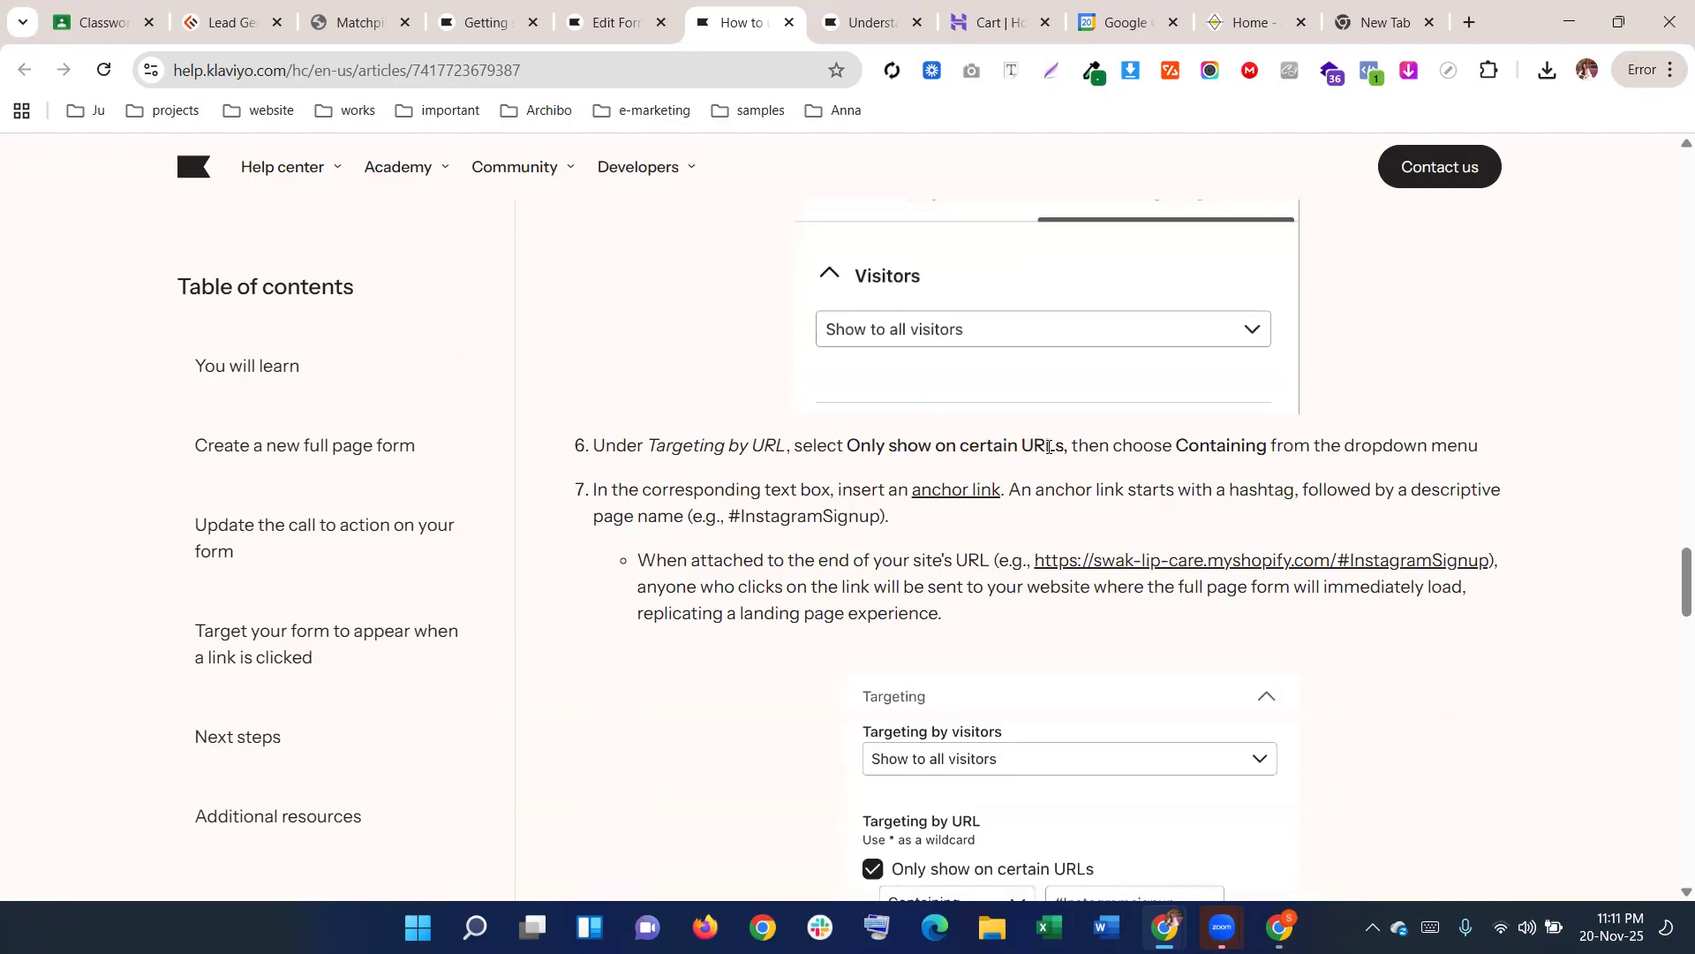
pyautogui.click(617, 22)
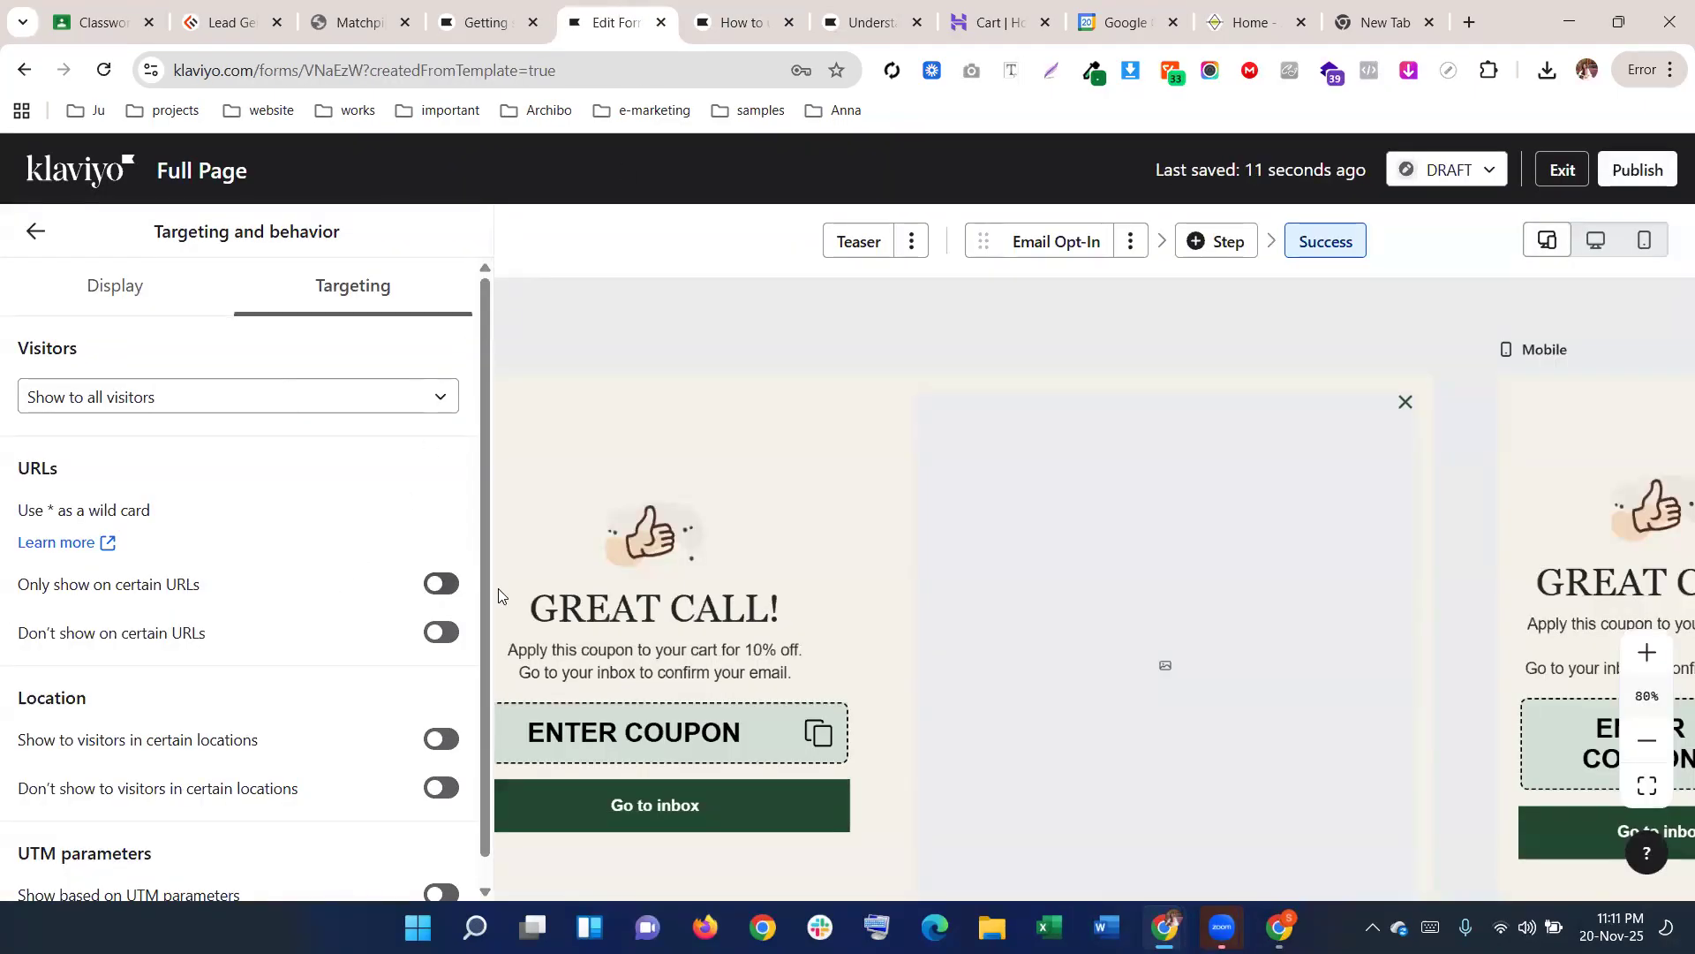
# Switch on 'Only show on certain URLs' with a Containing rule
pyautogui.click(441, 584)
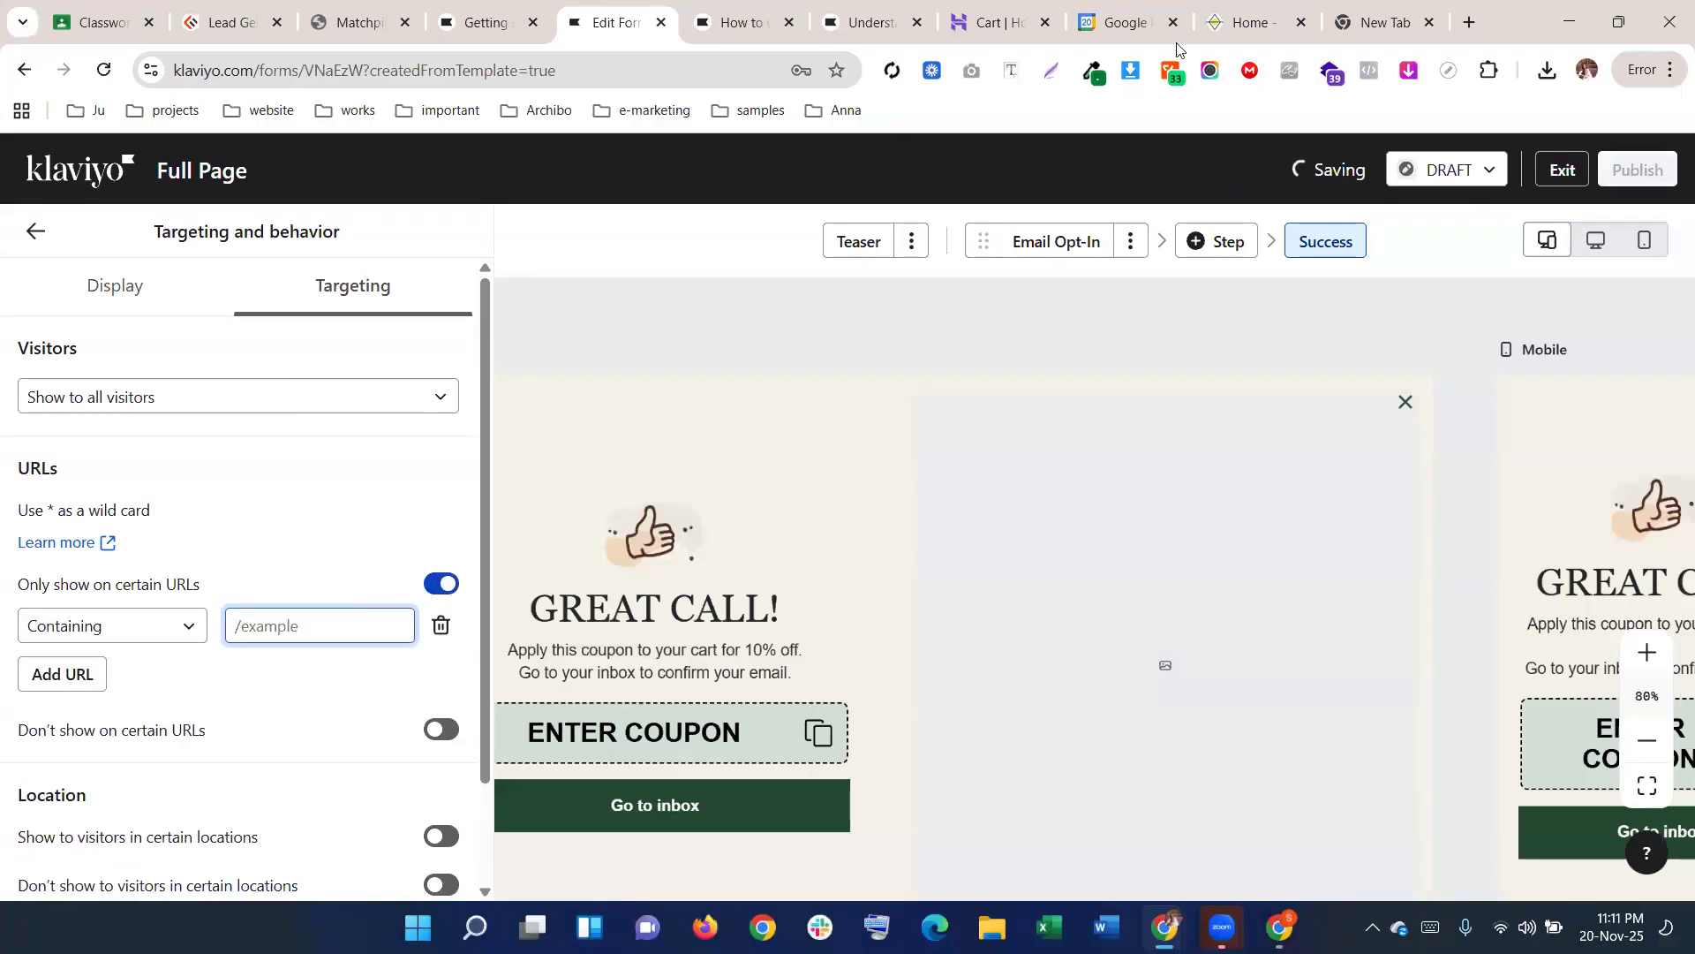
pyautogui.click(741, 22)
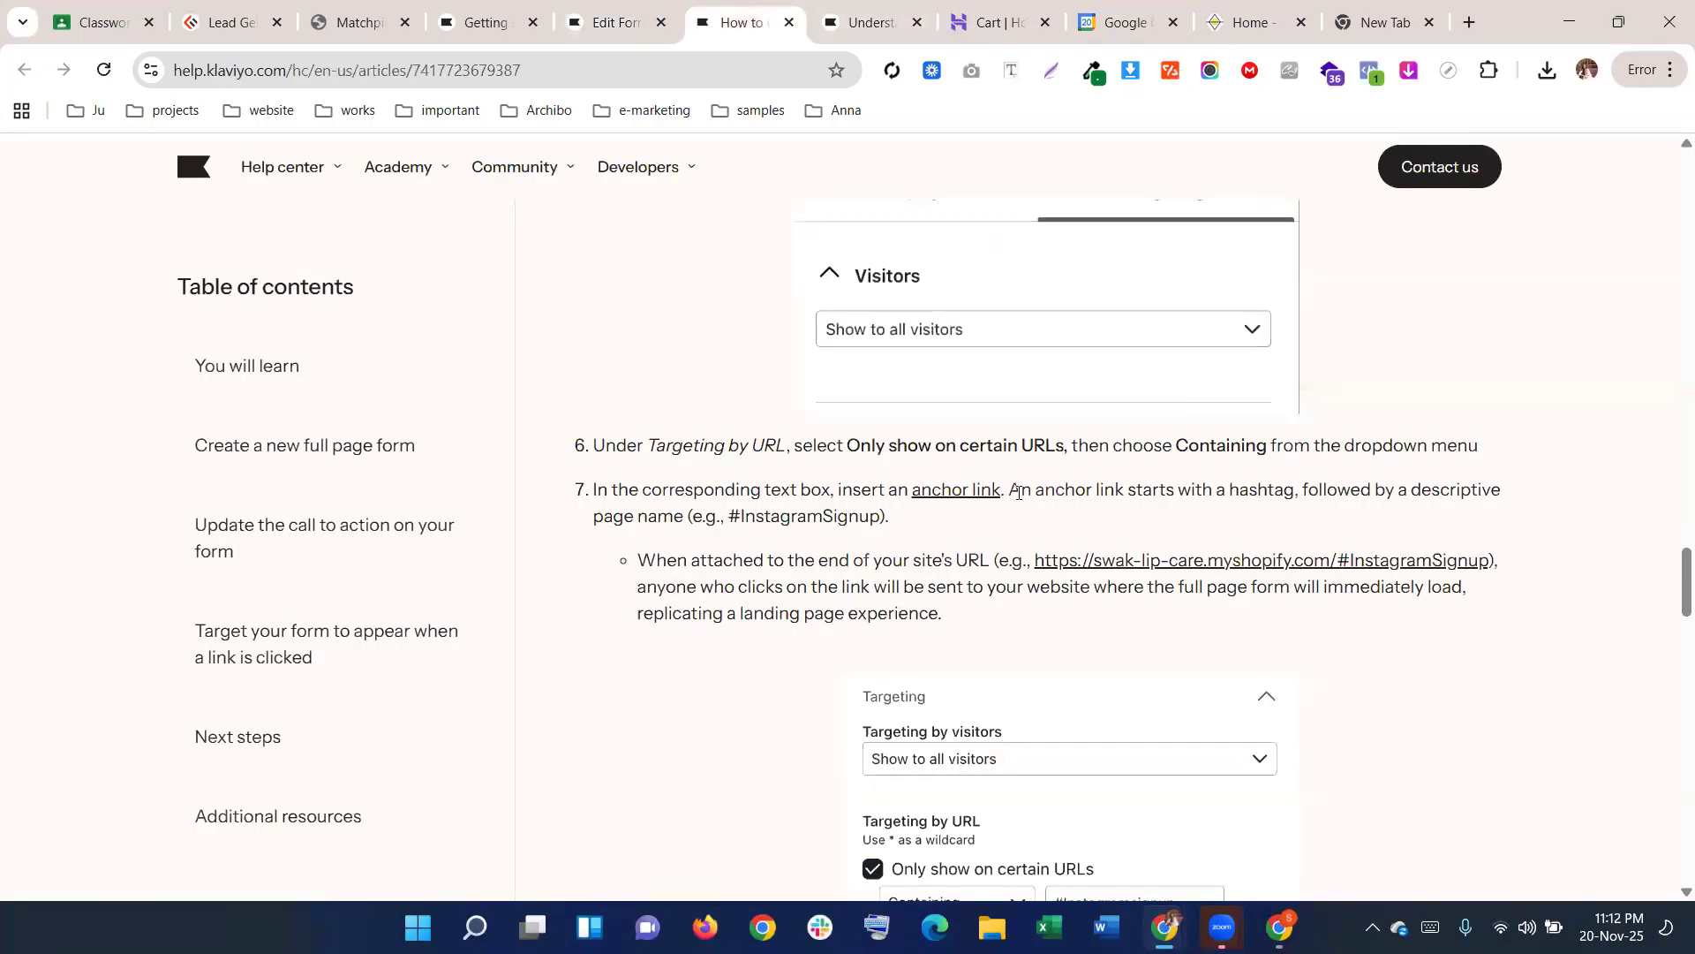
pyautogui.moveTo(1015, 488); pyautogui.dragTo(1158, 472)
pyautogui.click(1158, 468)
pyautogui.click(600, 24)
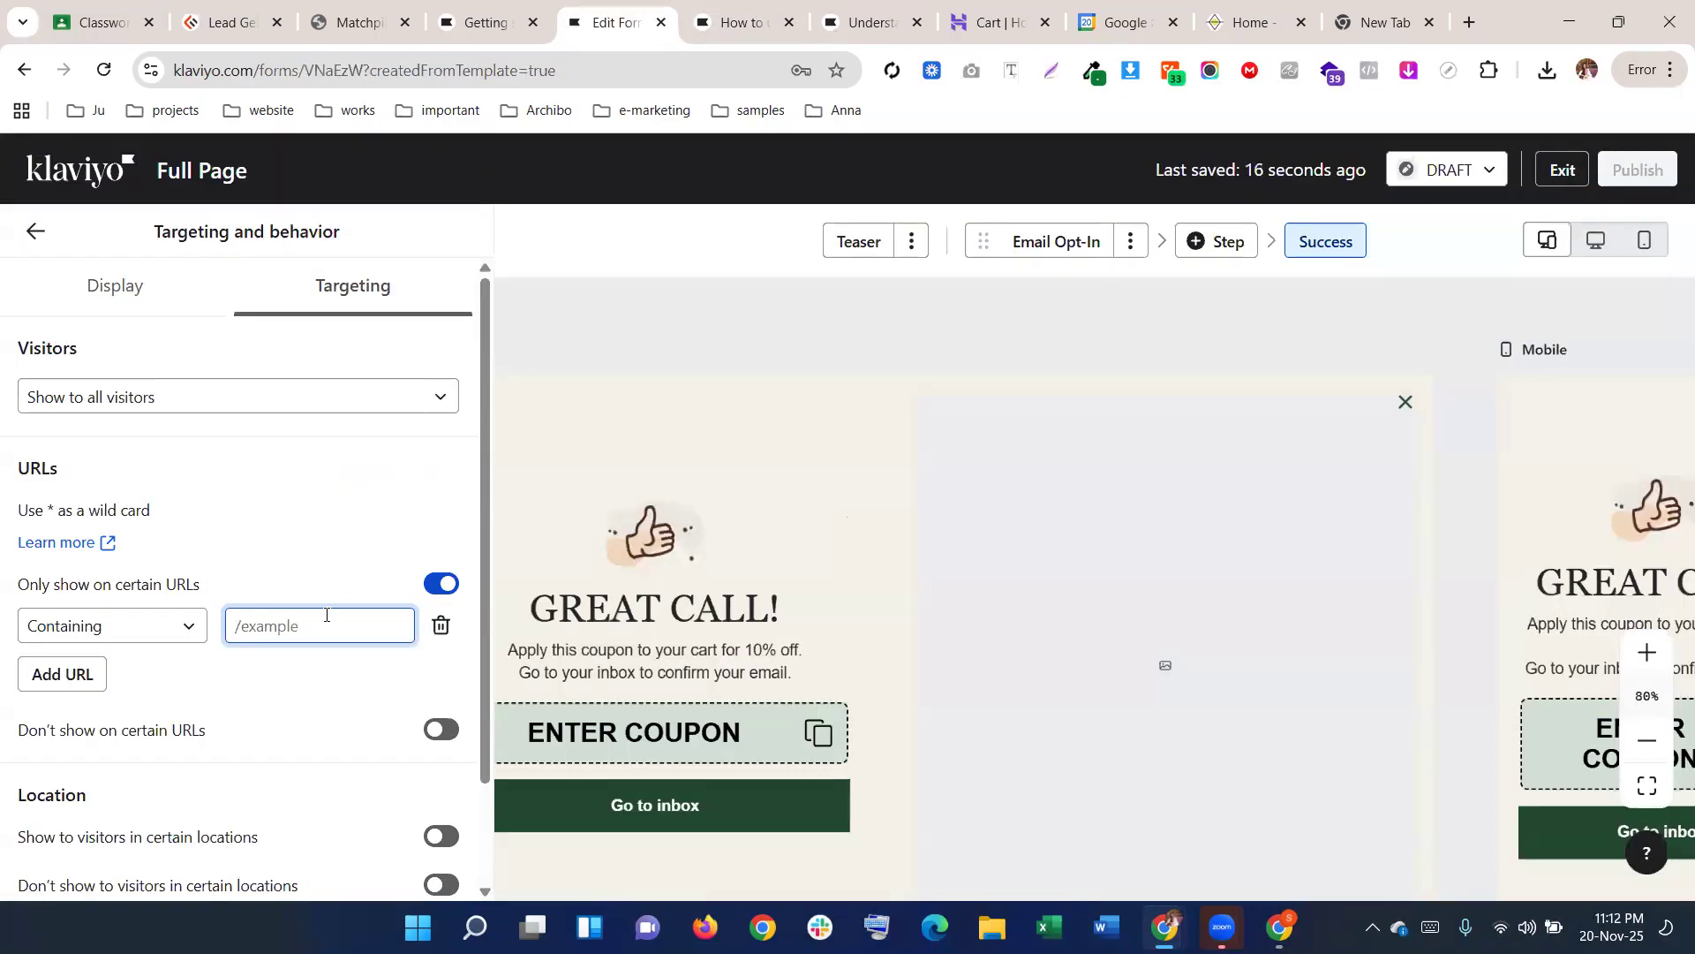
# Enter /discountform as the Containing URL rule
pyautogui.write('/di')
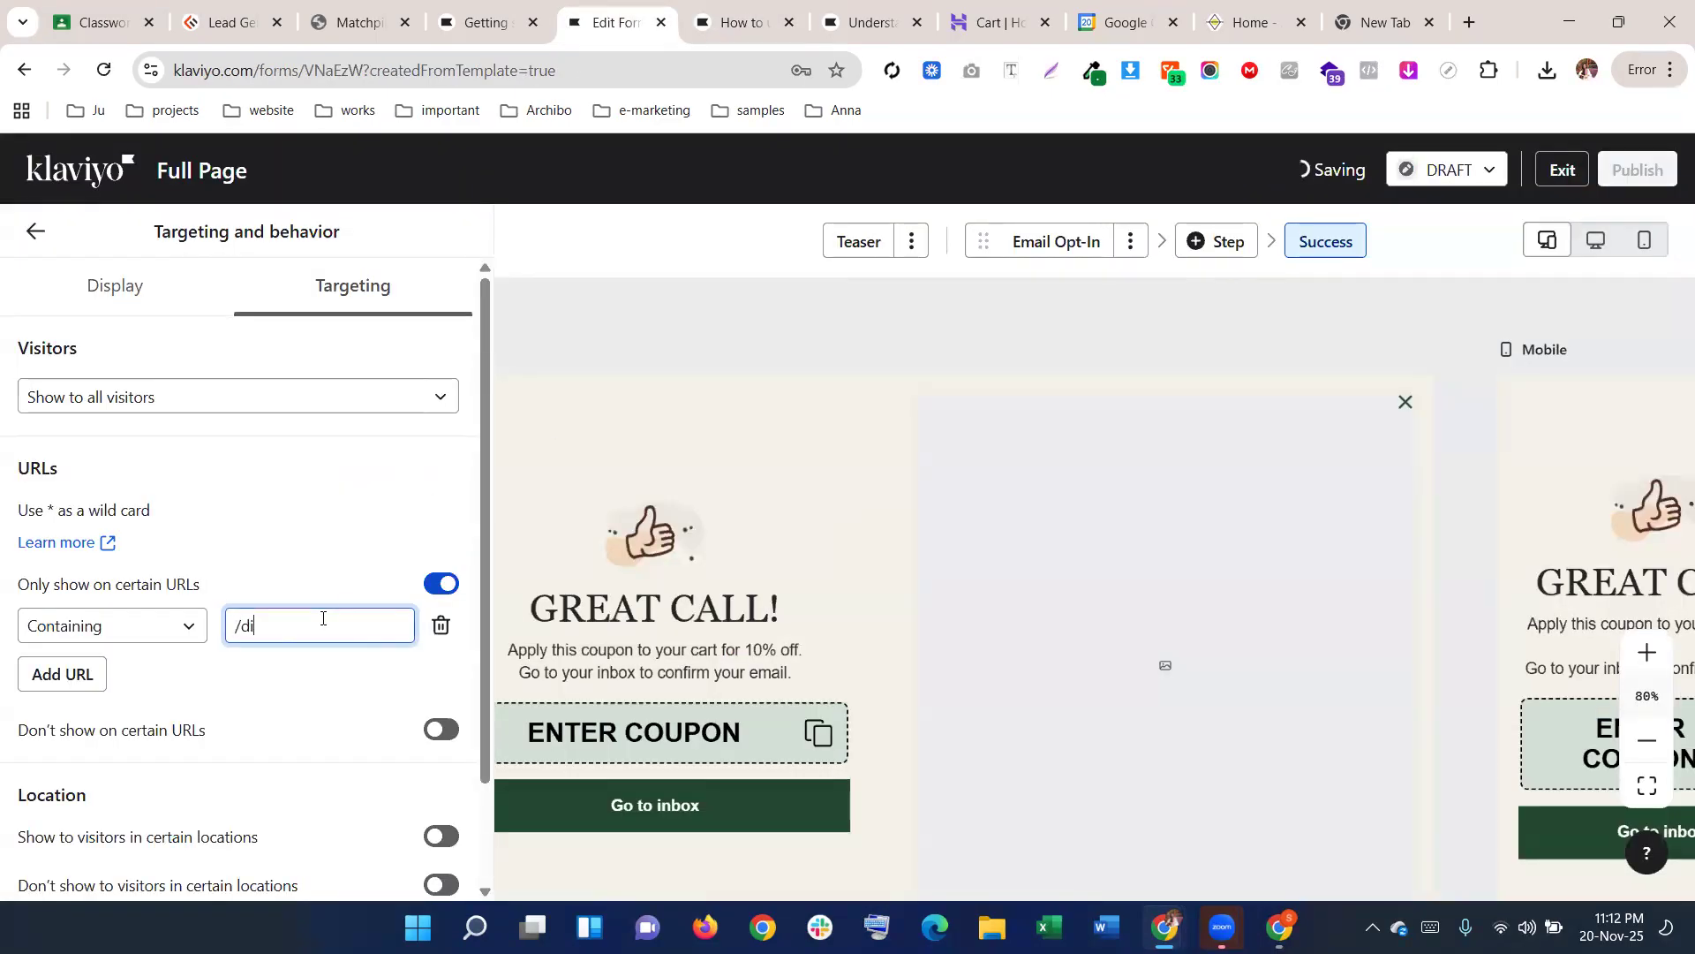
pyautogui.write('scountform')
pyautogui.scroll(-2, 296, 651)
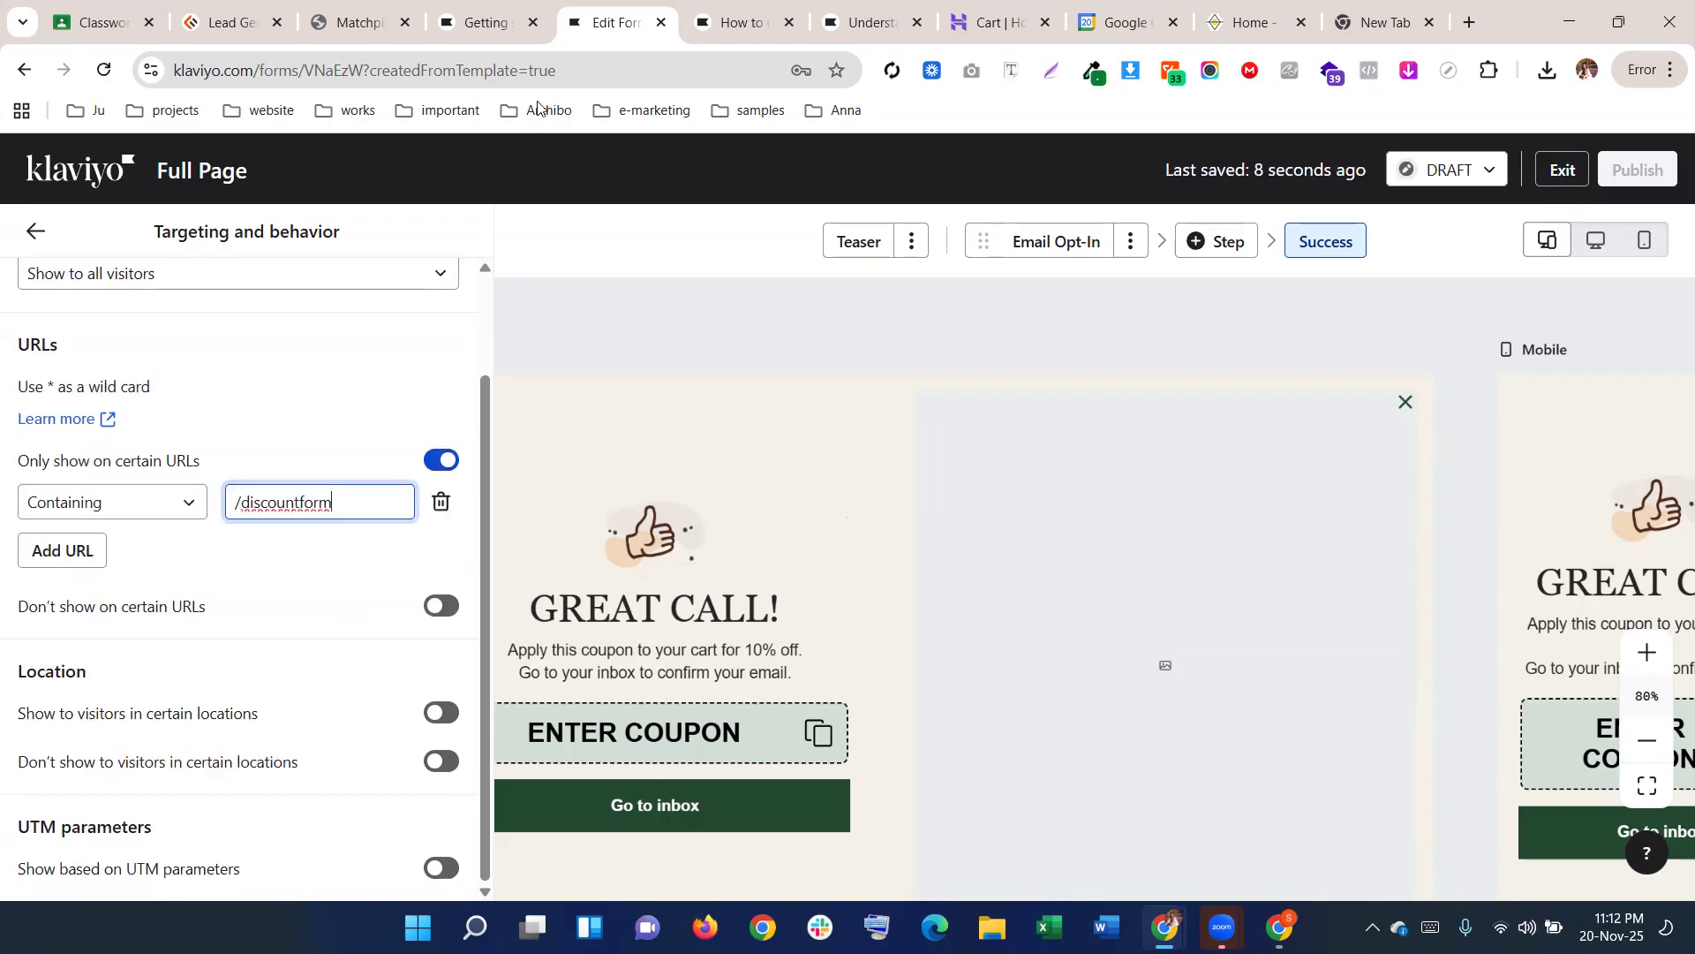
pyautogui.click(776, 7)
pyautogui.scroll(-6, 901, 478)
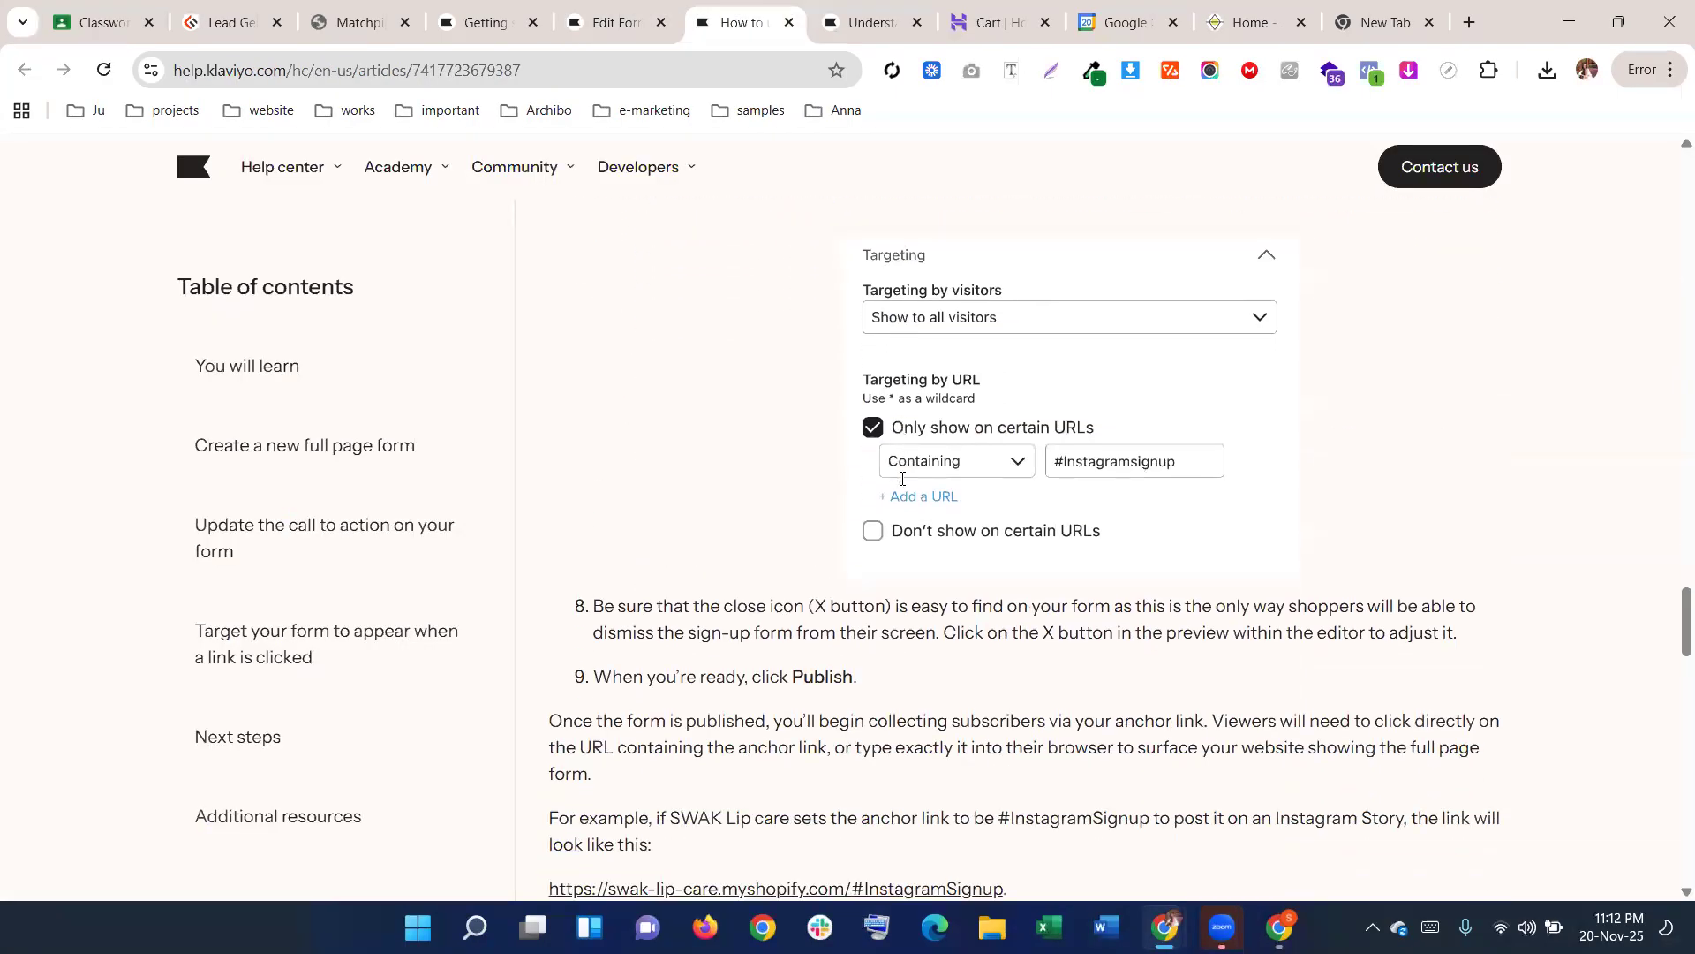
pyautogui.scroll(-2, 901, 477)
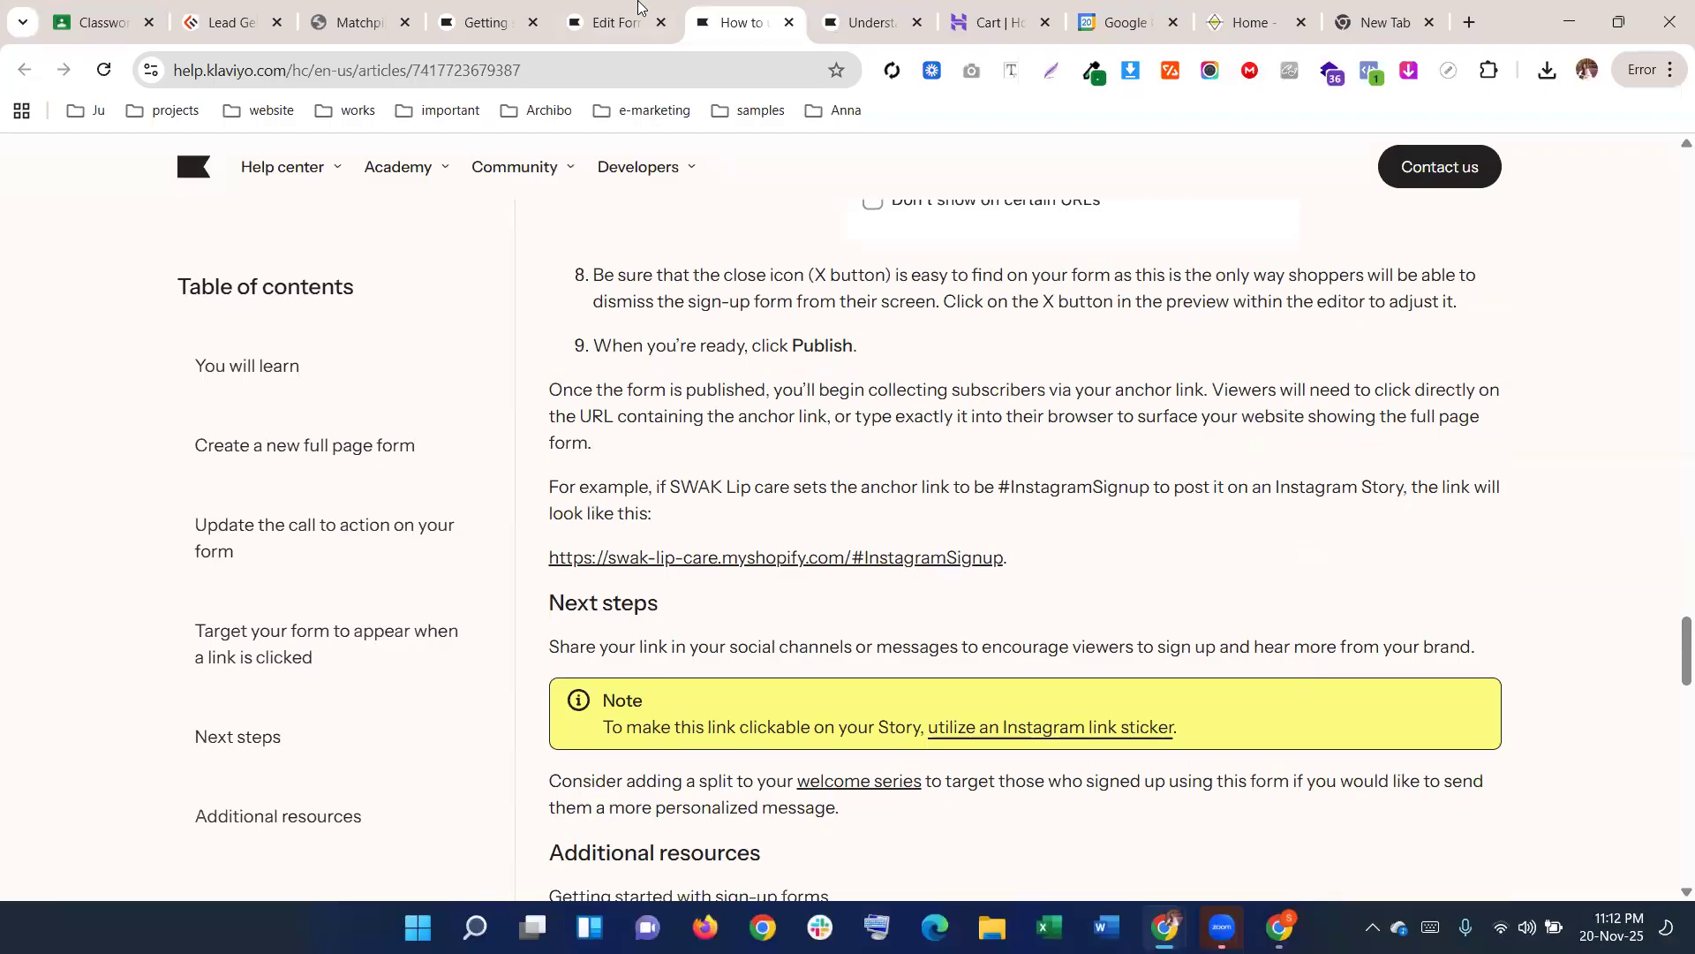
# Publish the form
pyautogui.click(637, 9)
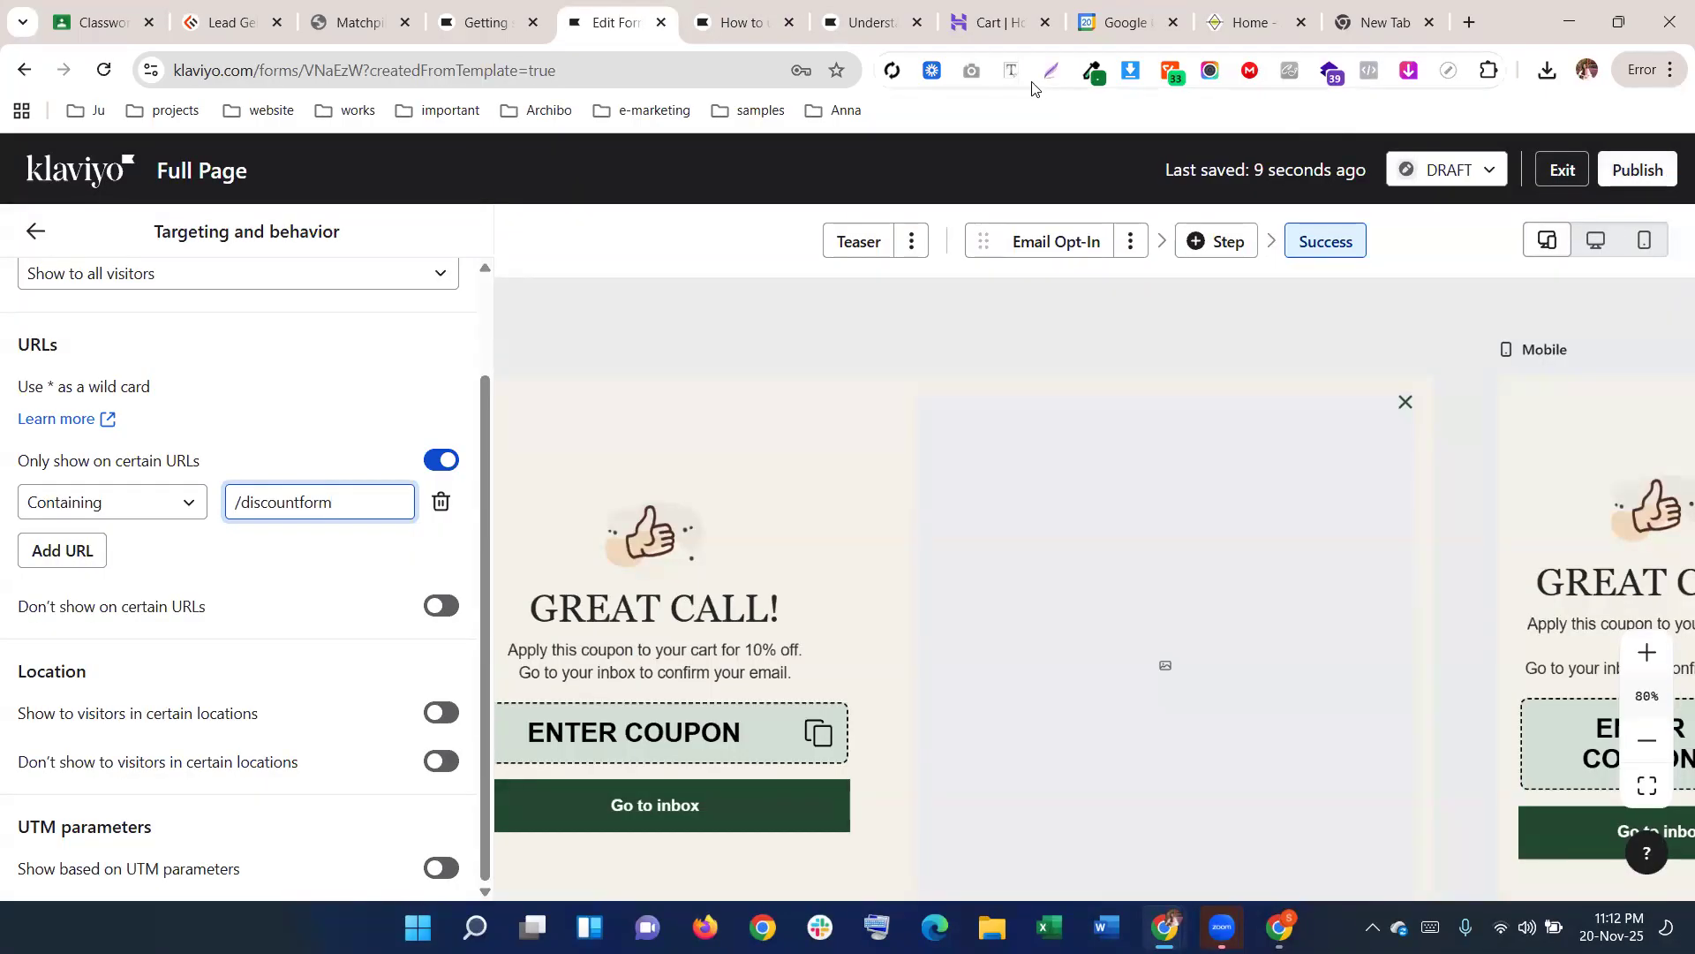
pyautogui.click(1634, 172)
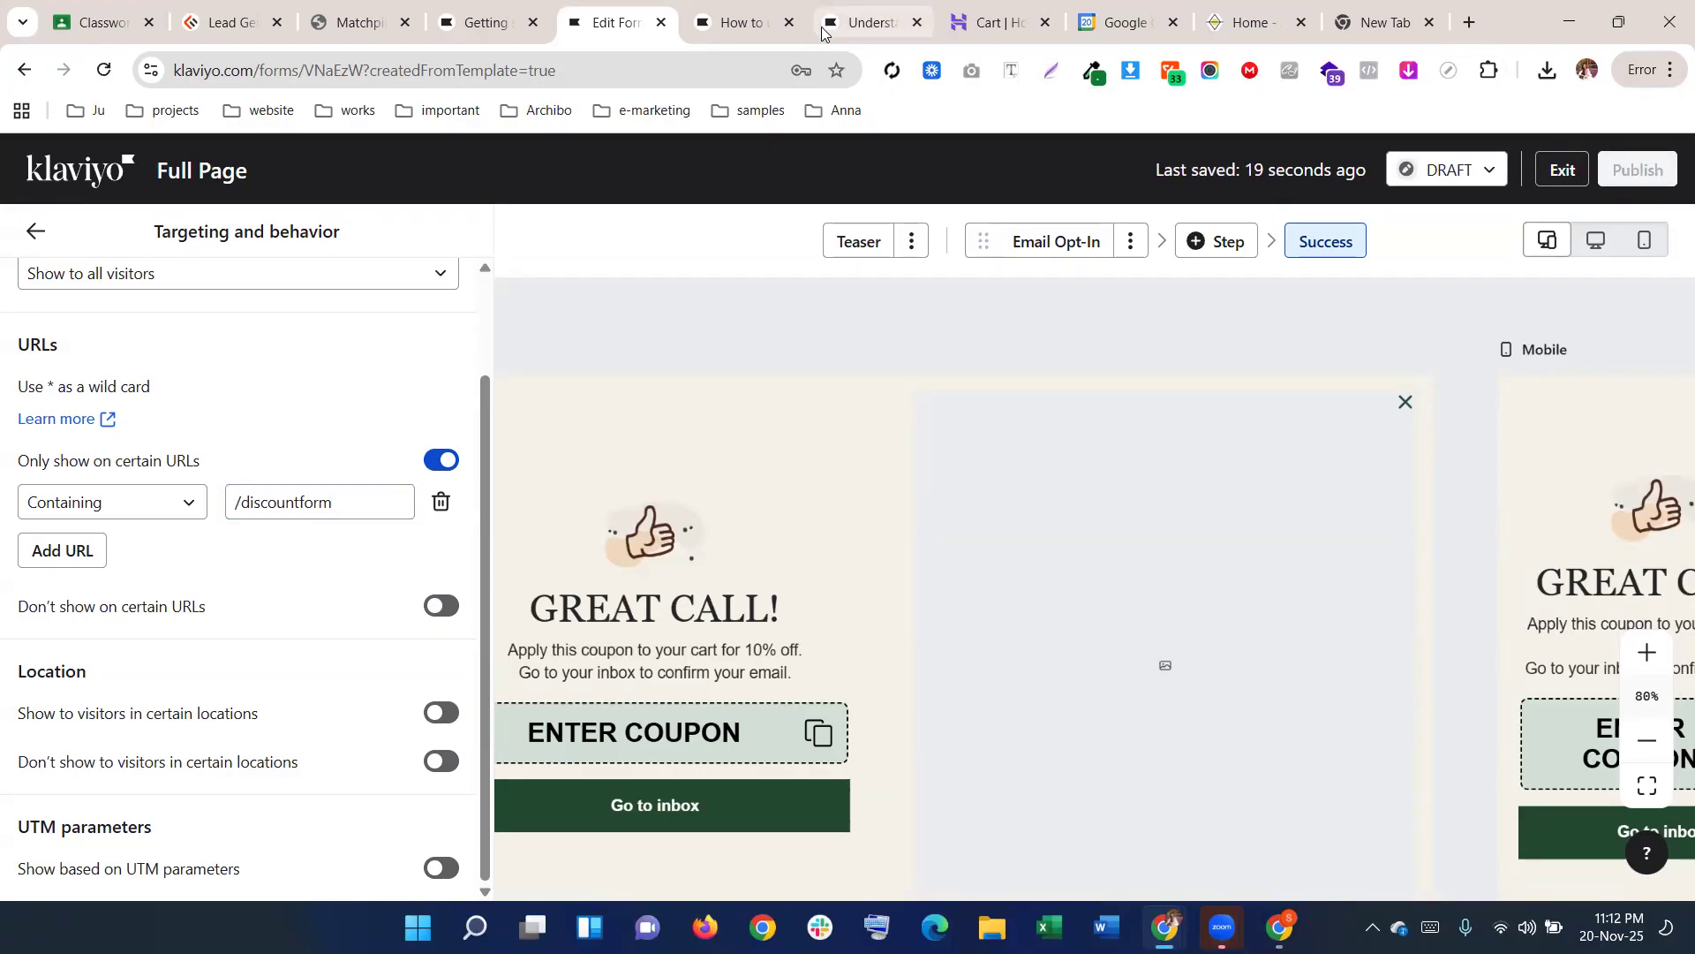
pyautogui.click(353, 22)
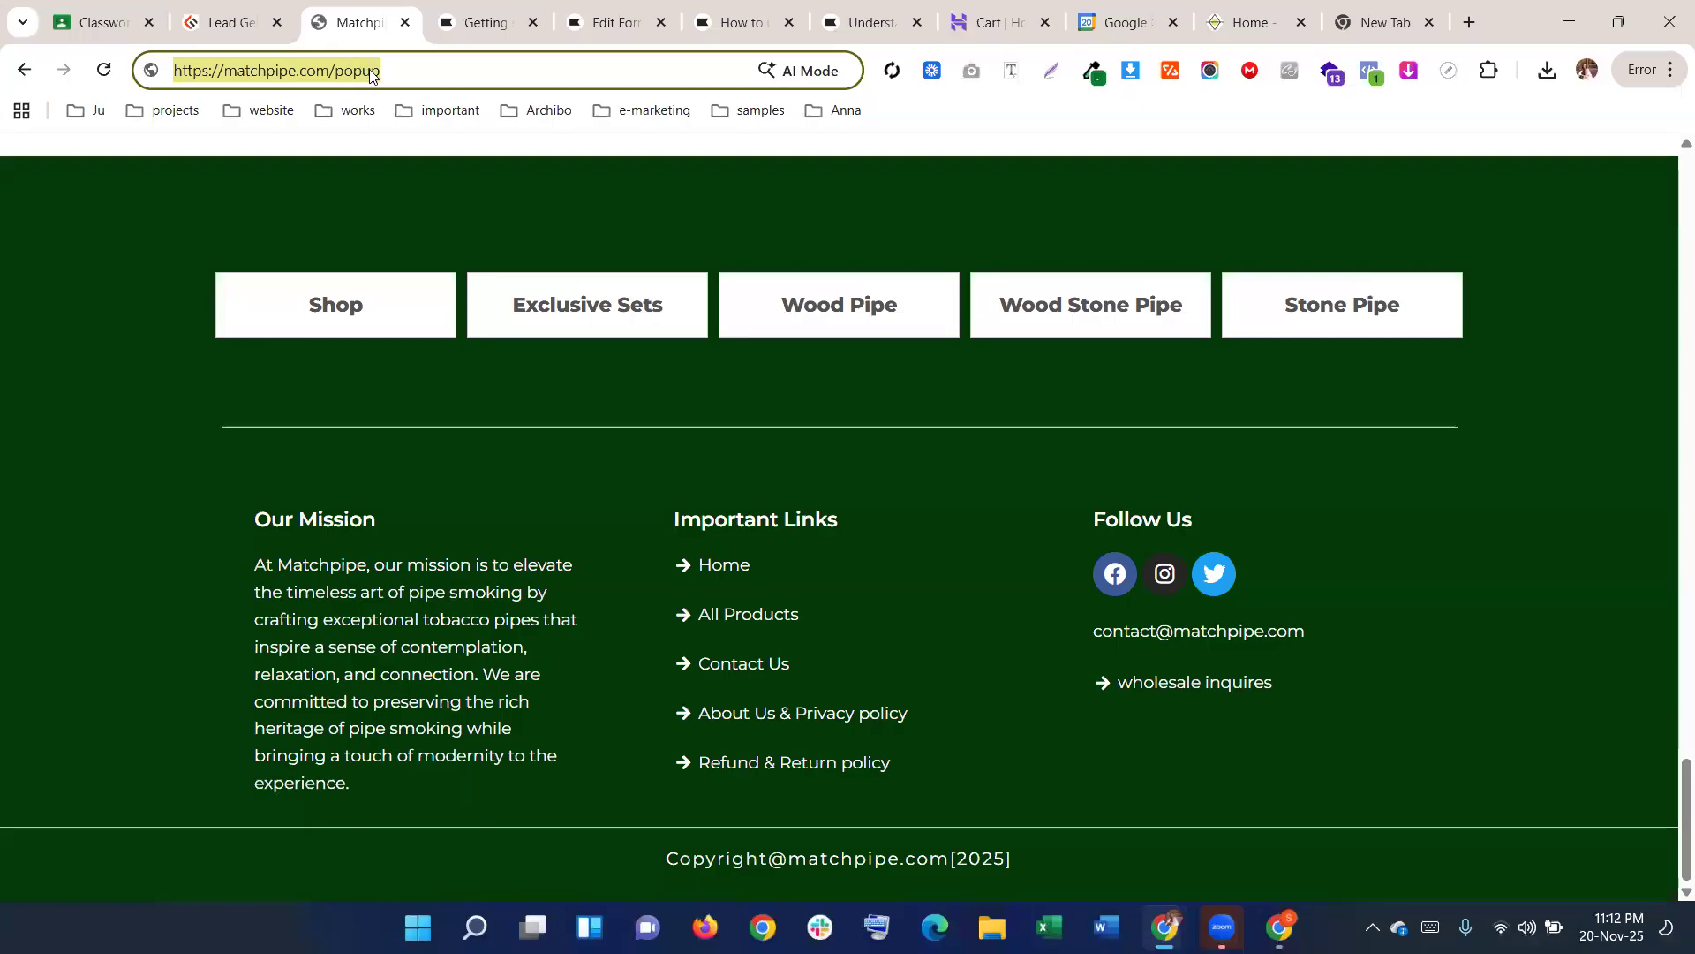
# Load matchpipe.com/discountpopup in the Matchpipe tab, then return to the Klaviyo form editor
pyautogui.click(371, 71)
pyautogui.moveTo(331, 69); pyautogui.dragTo(171, 70)
pyautogui.moveTo(395, 70); pyautogui.dragTo(337, 69)
pyautogui.write('dis')
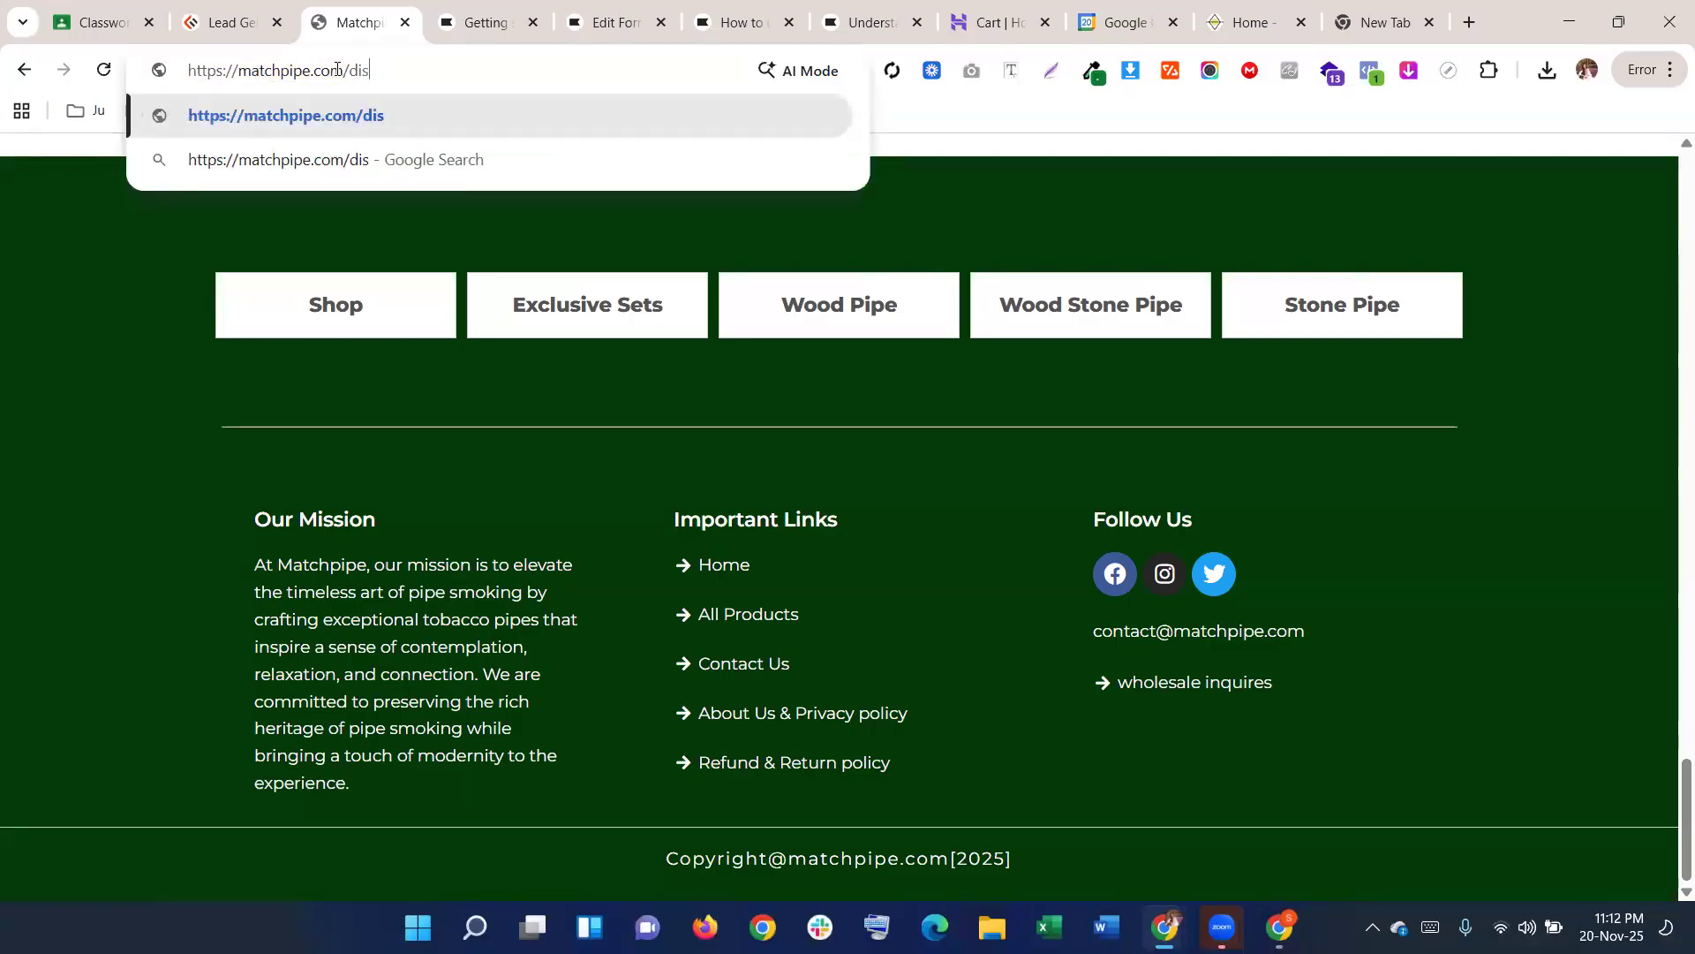
pyautogui.write('counto')
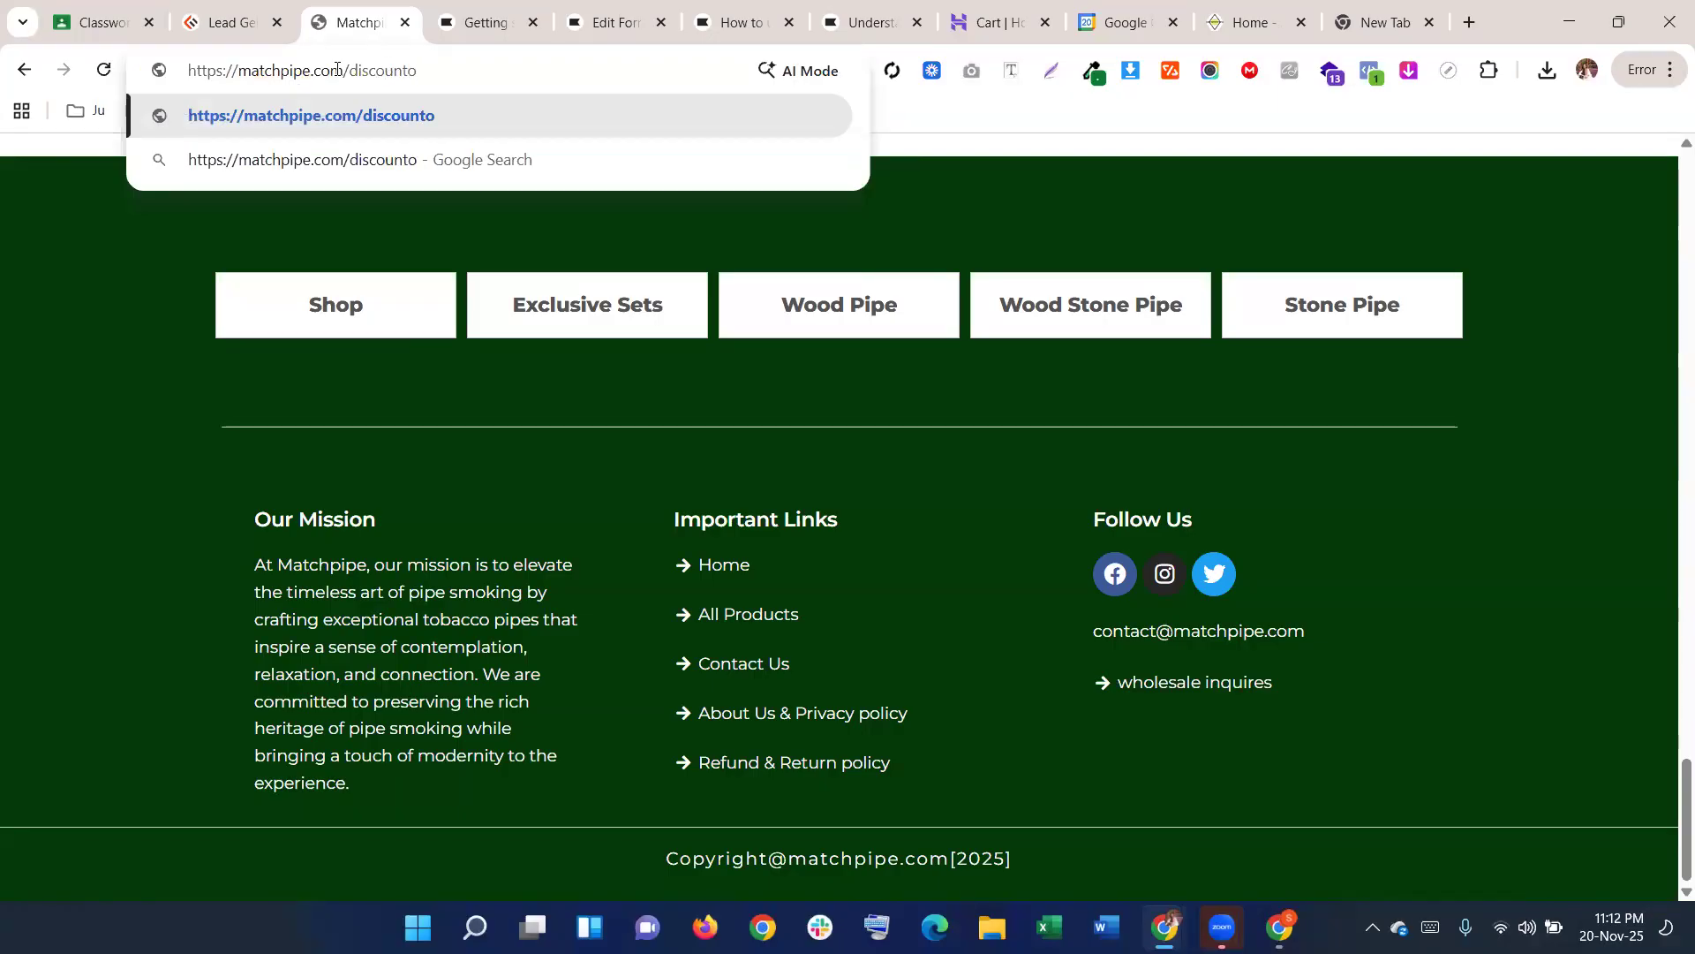
pyautogui.press('BackSpace')
pyautogui.write('popup')
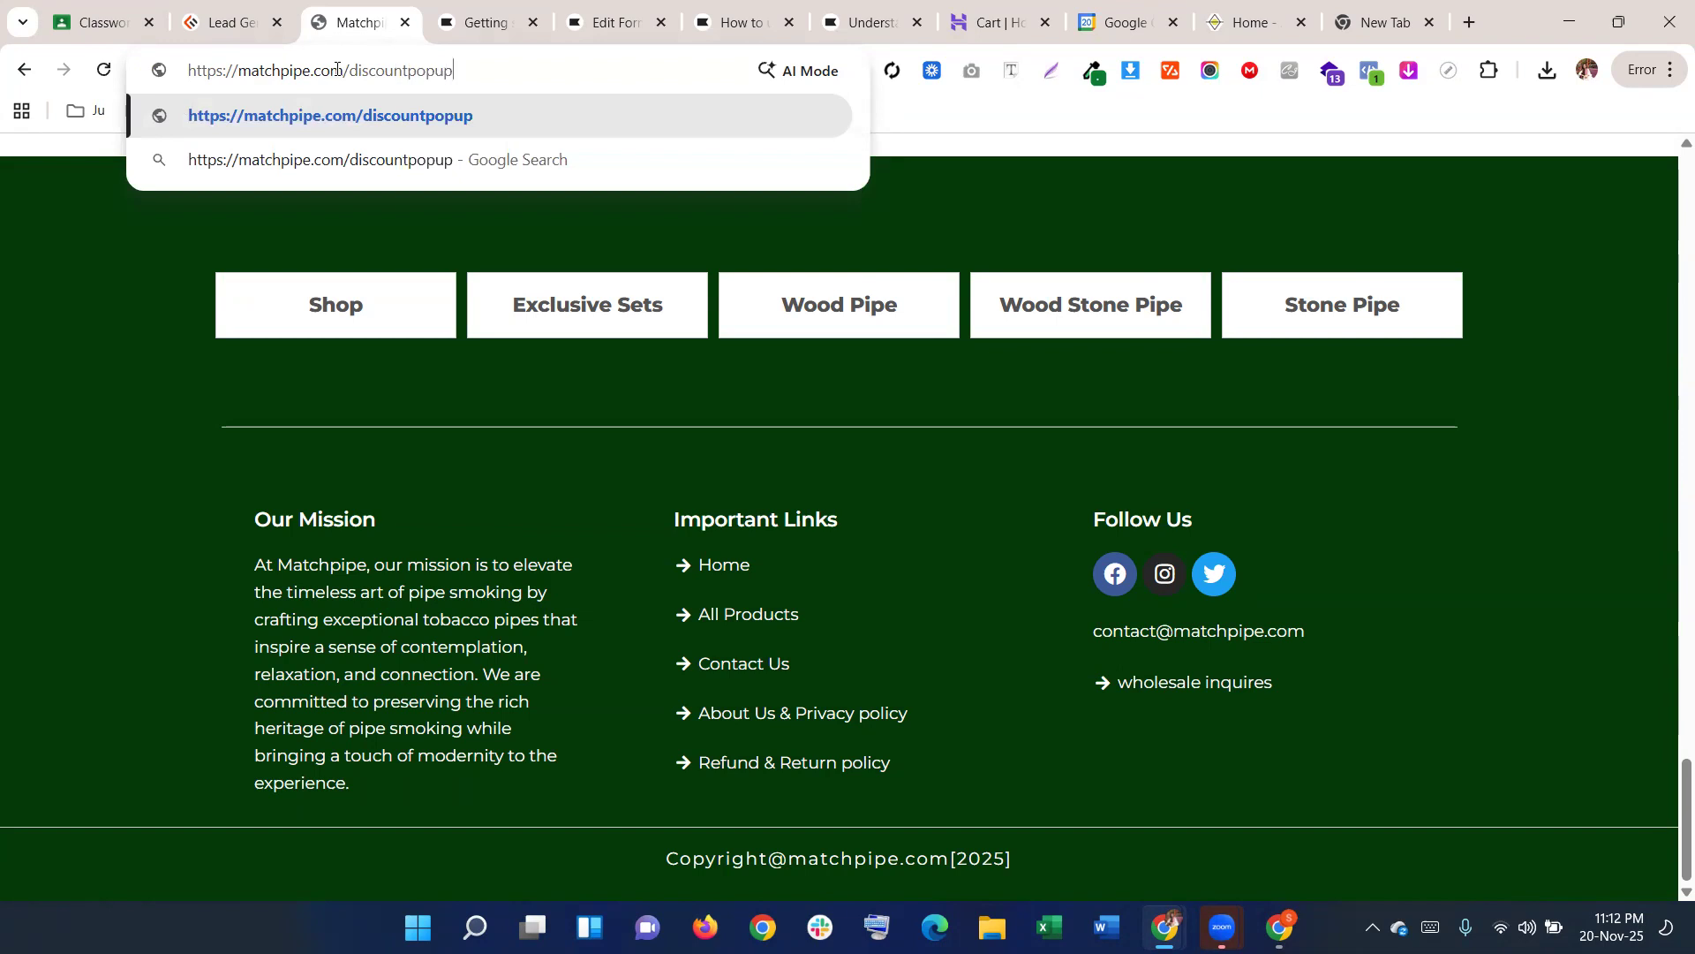
pyautogui.press('Return')
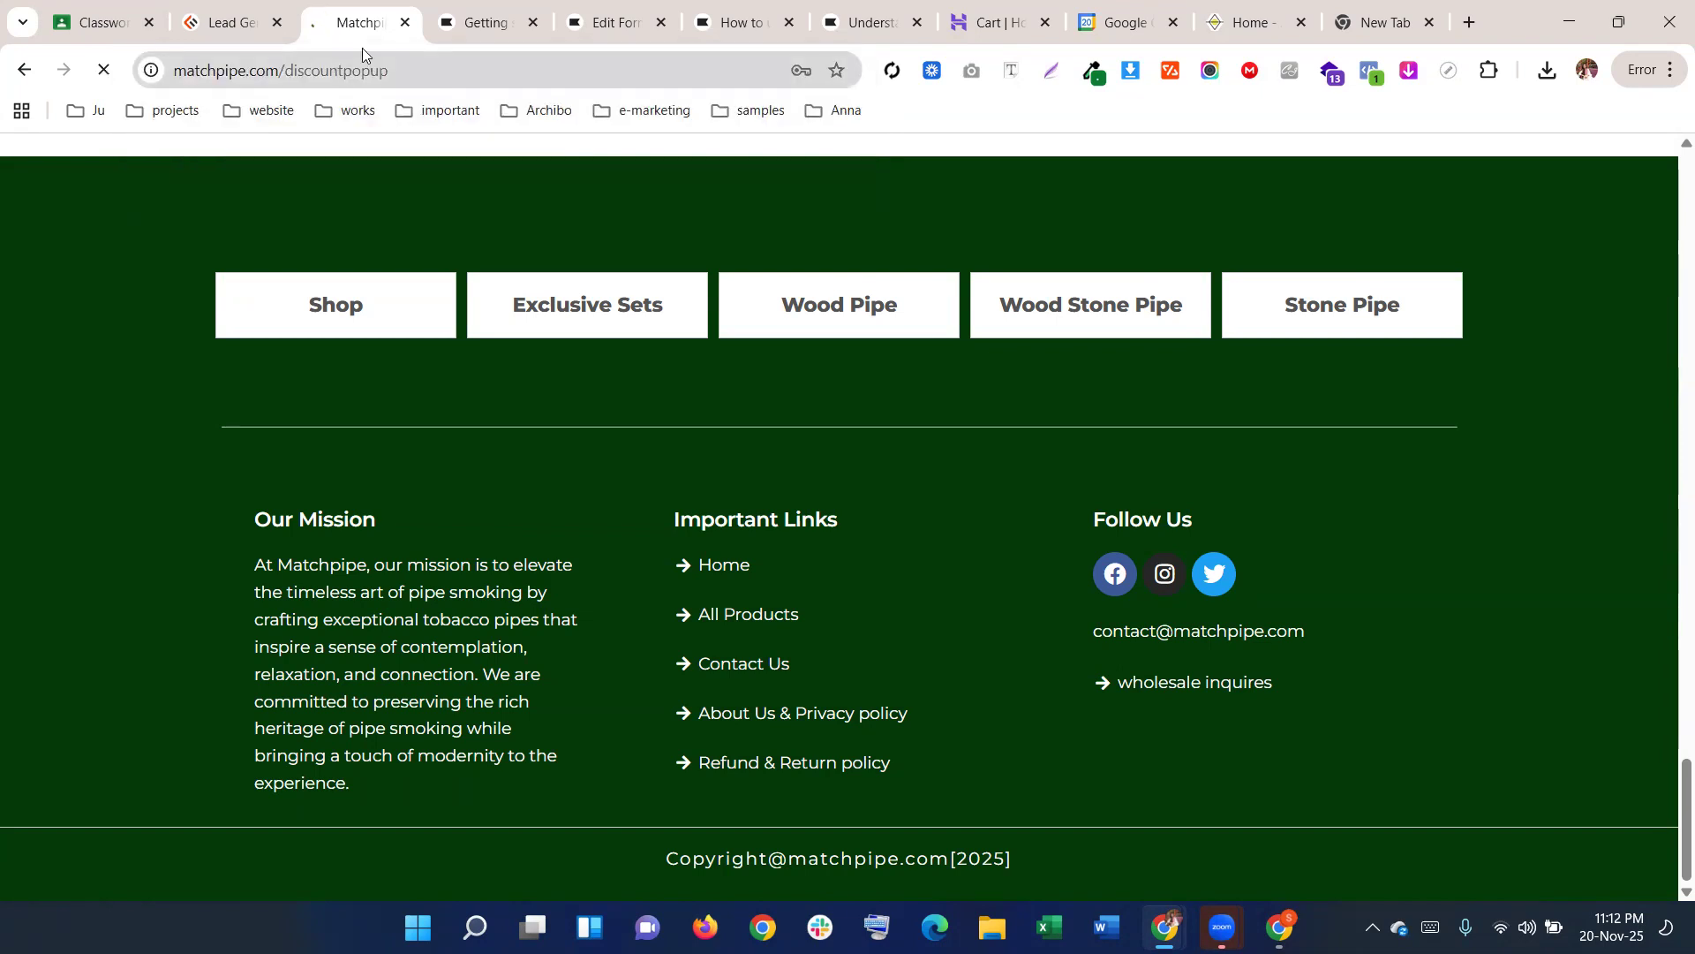
pyautogui.click(770, 5)
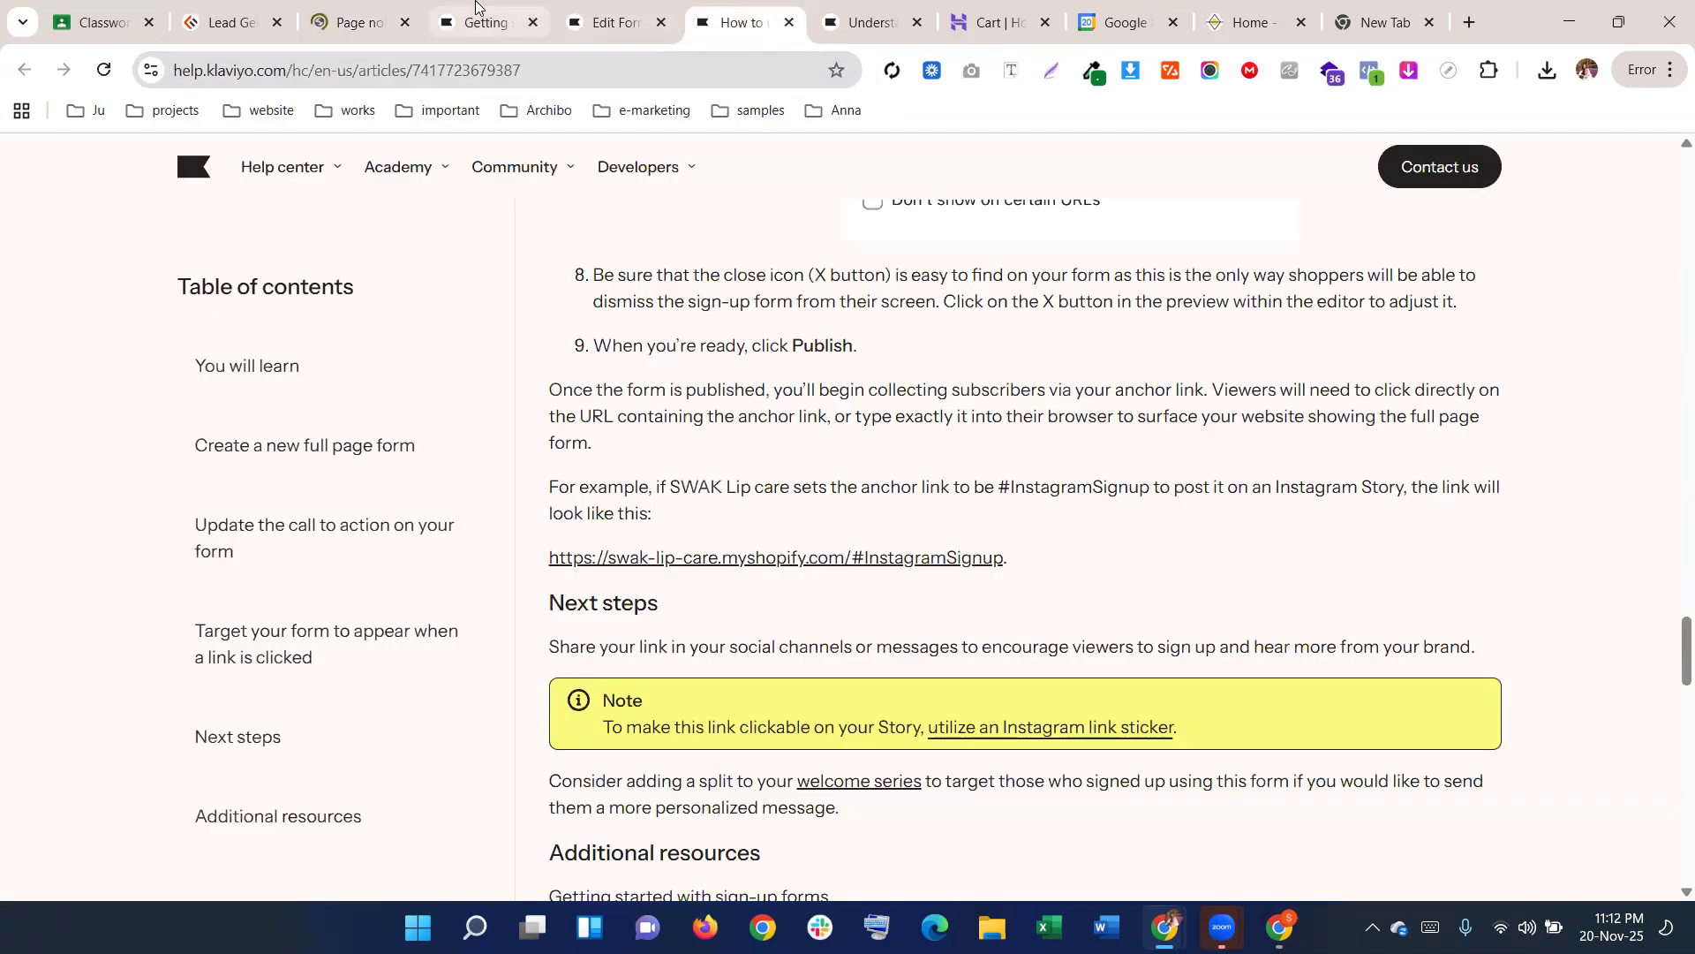
pyautogui.click(559, 16)
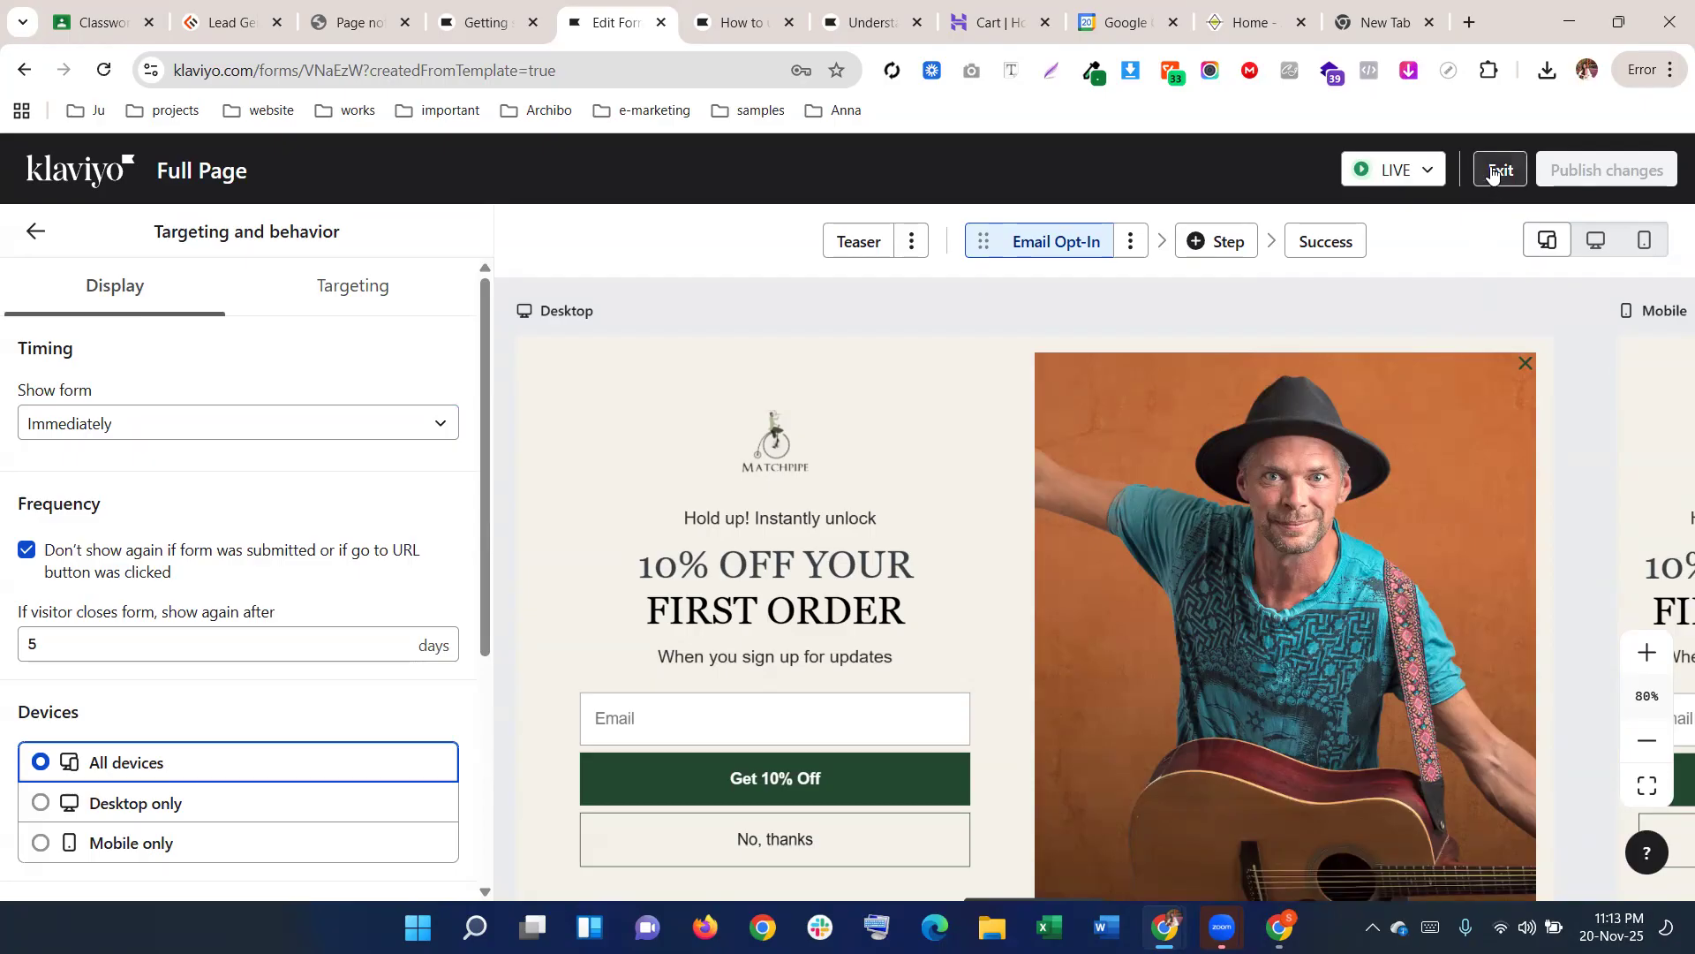
# Confirm the Full Page form shows Live in Sign-up forms and reopen it via Edit
pyautogui.click(1492, 173)
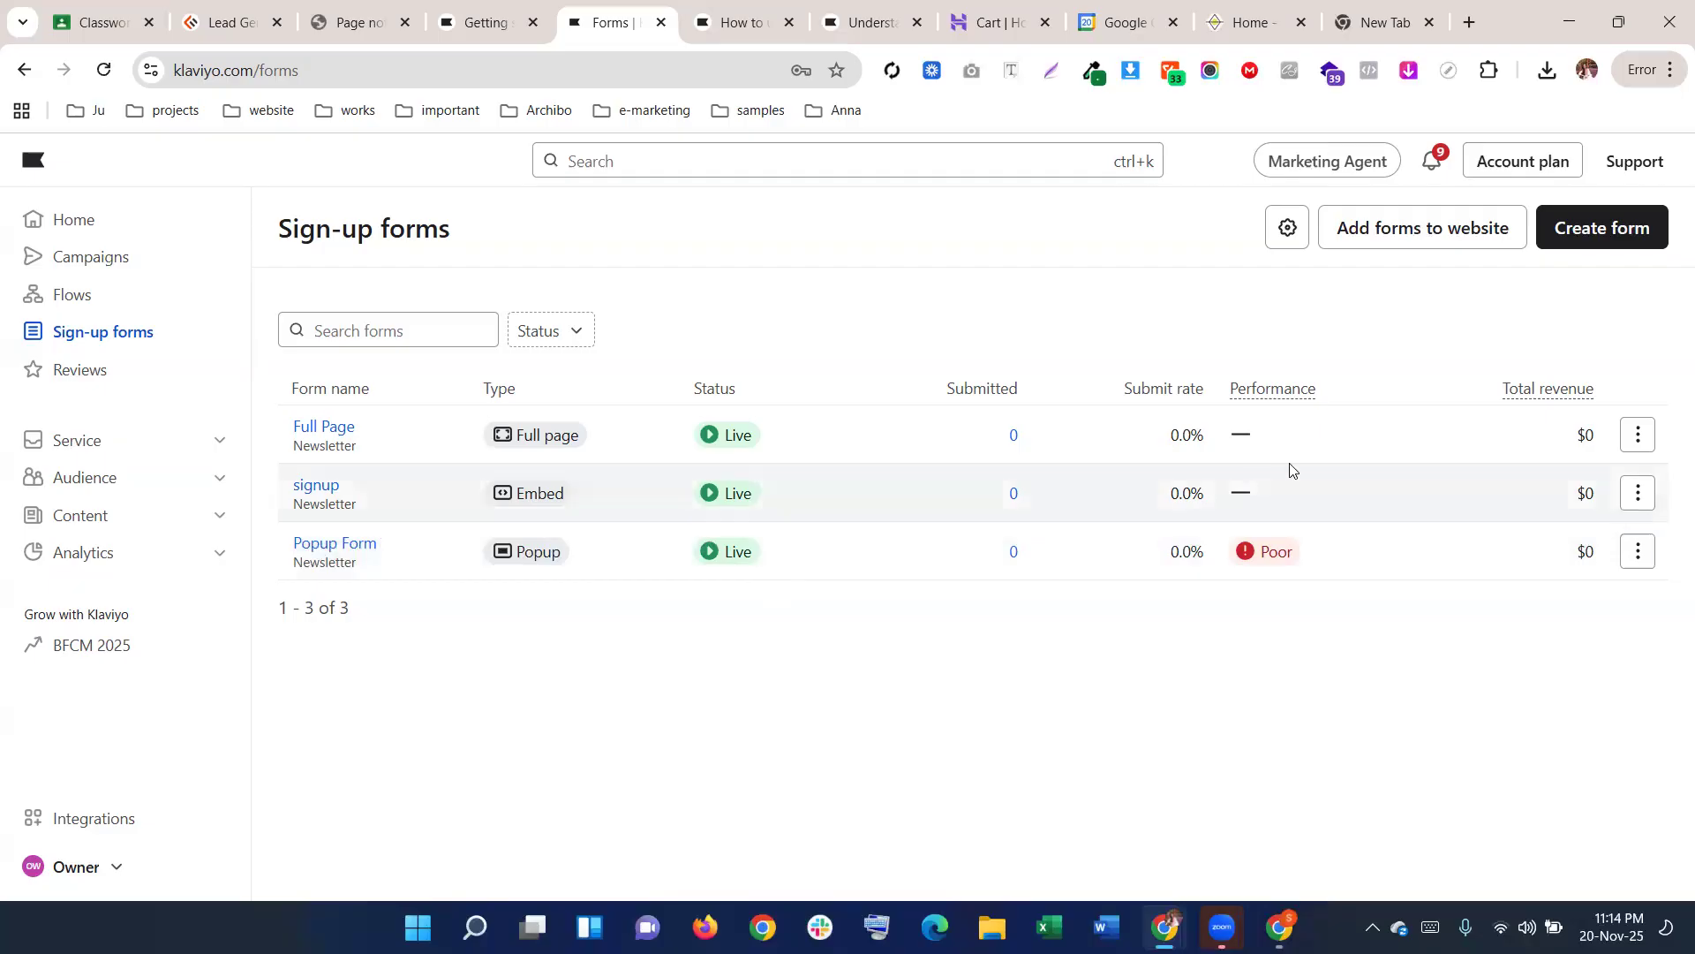
pyautogui.click(1636, 434)
pyautogui.click(1580, 479)
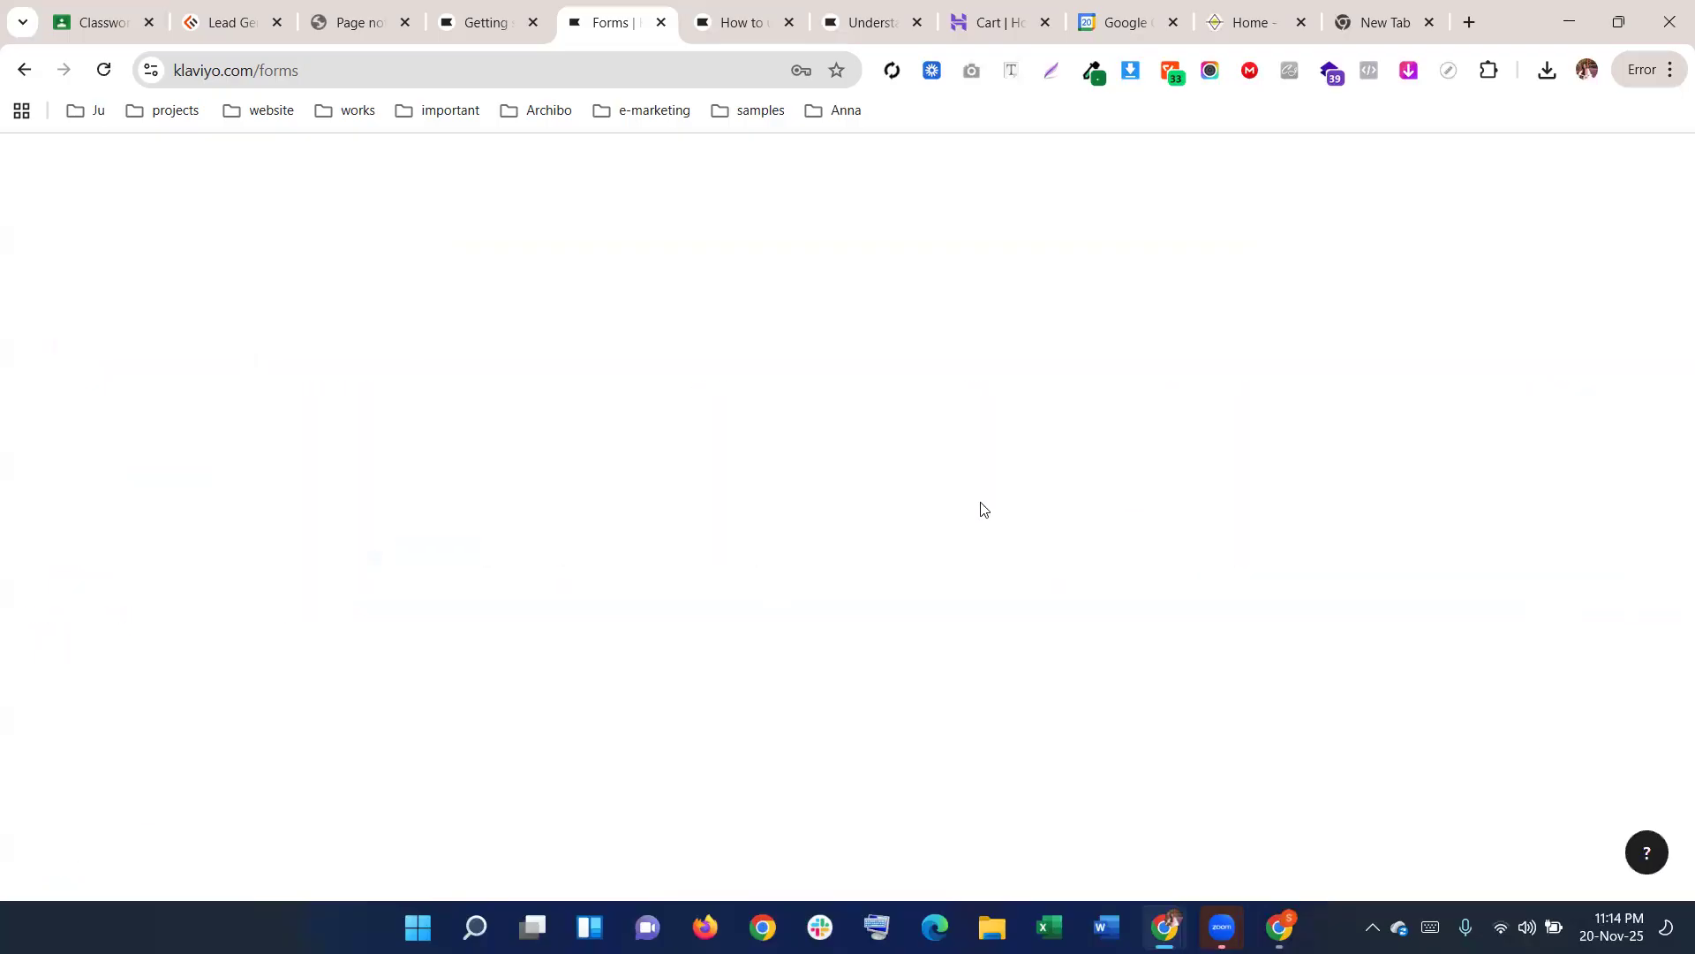
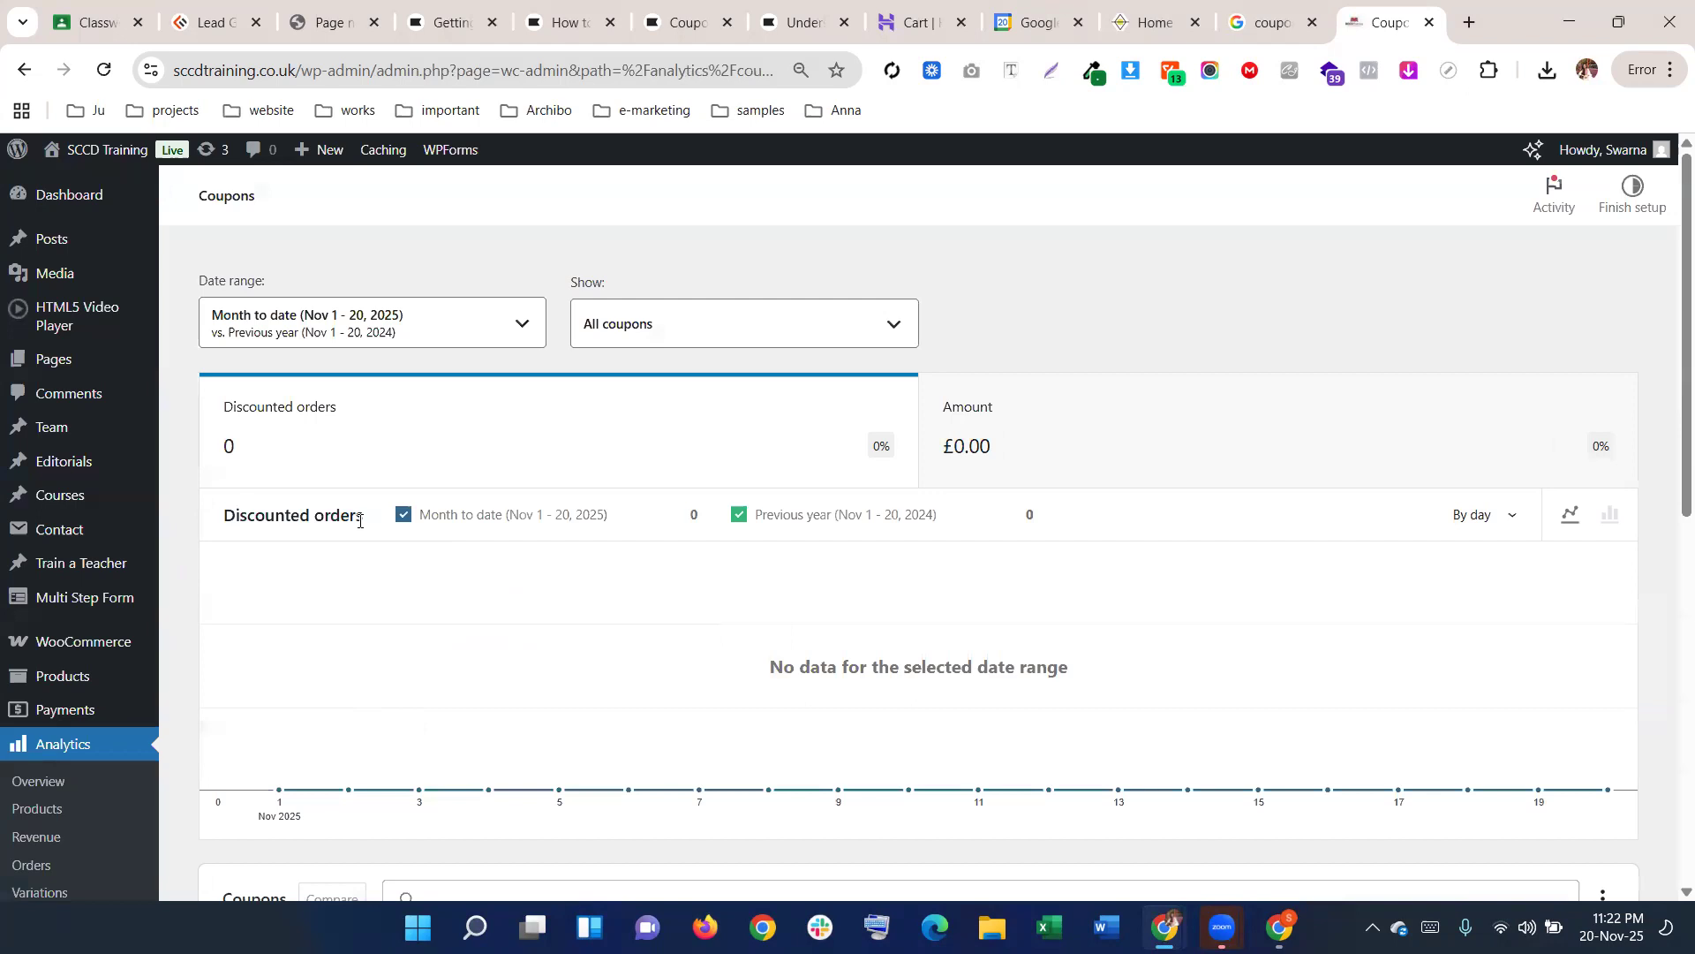
# Scroll the coupon analytics report, then go to the WooCommerce home page
pyautogui.scroll(-3, 384, 486)
pyautogui.scroll(-4, 455, 548)
pyautogui.scroll(1, 466, 545)
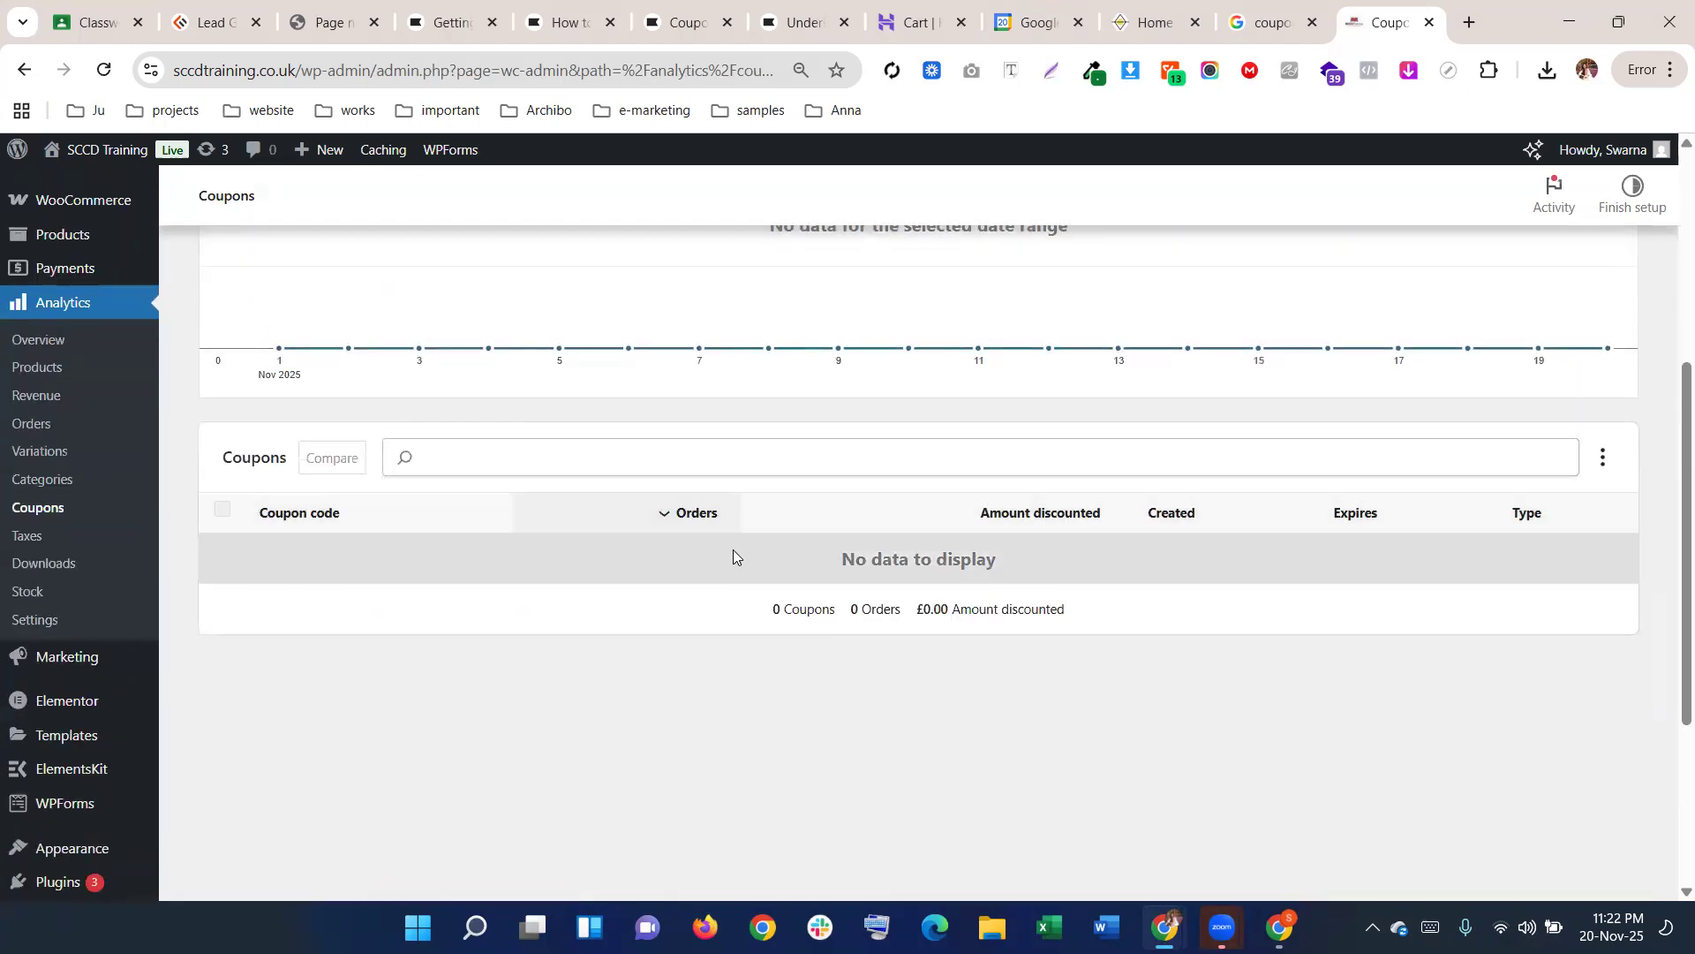
pyautogui.scroll(1, 42, 490)
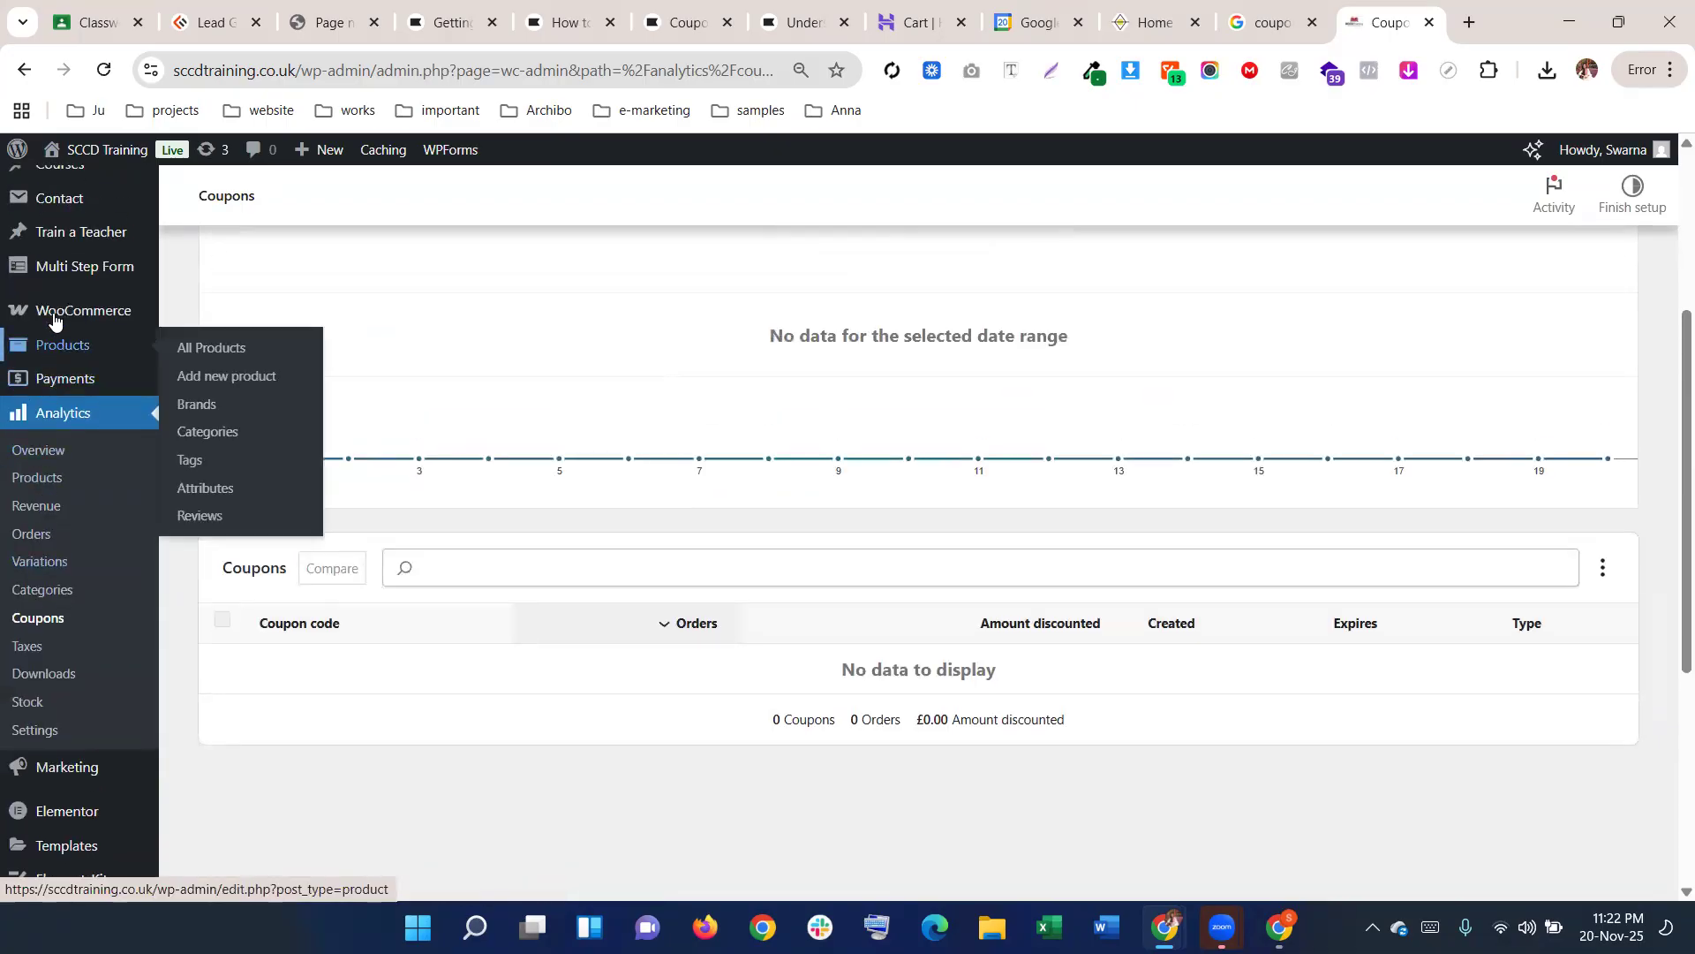
pyautogui.moveTo(53, 319)
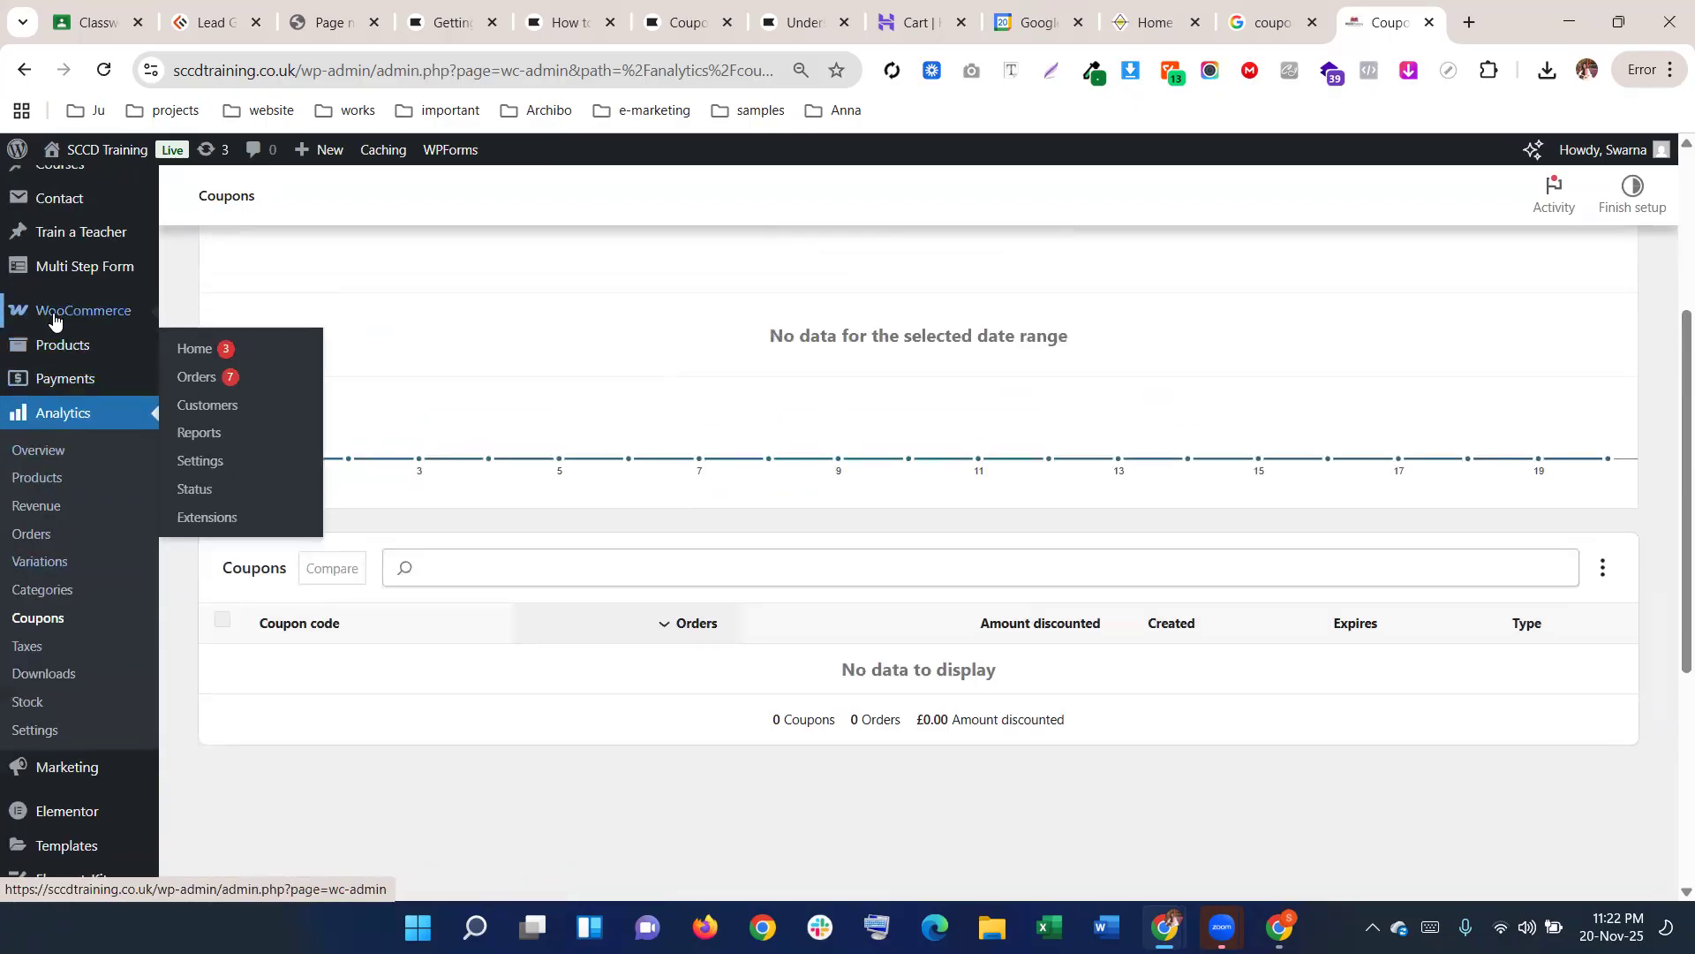
pyautogui.click(53, 320)
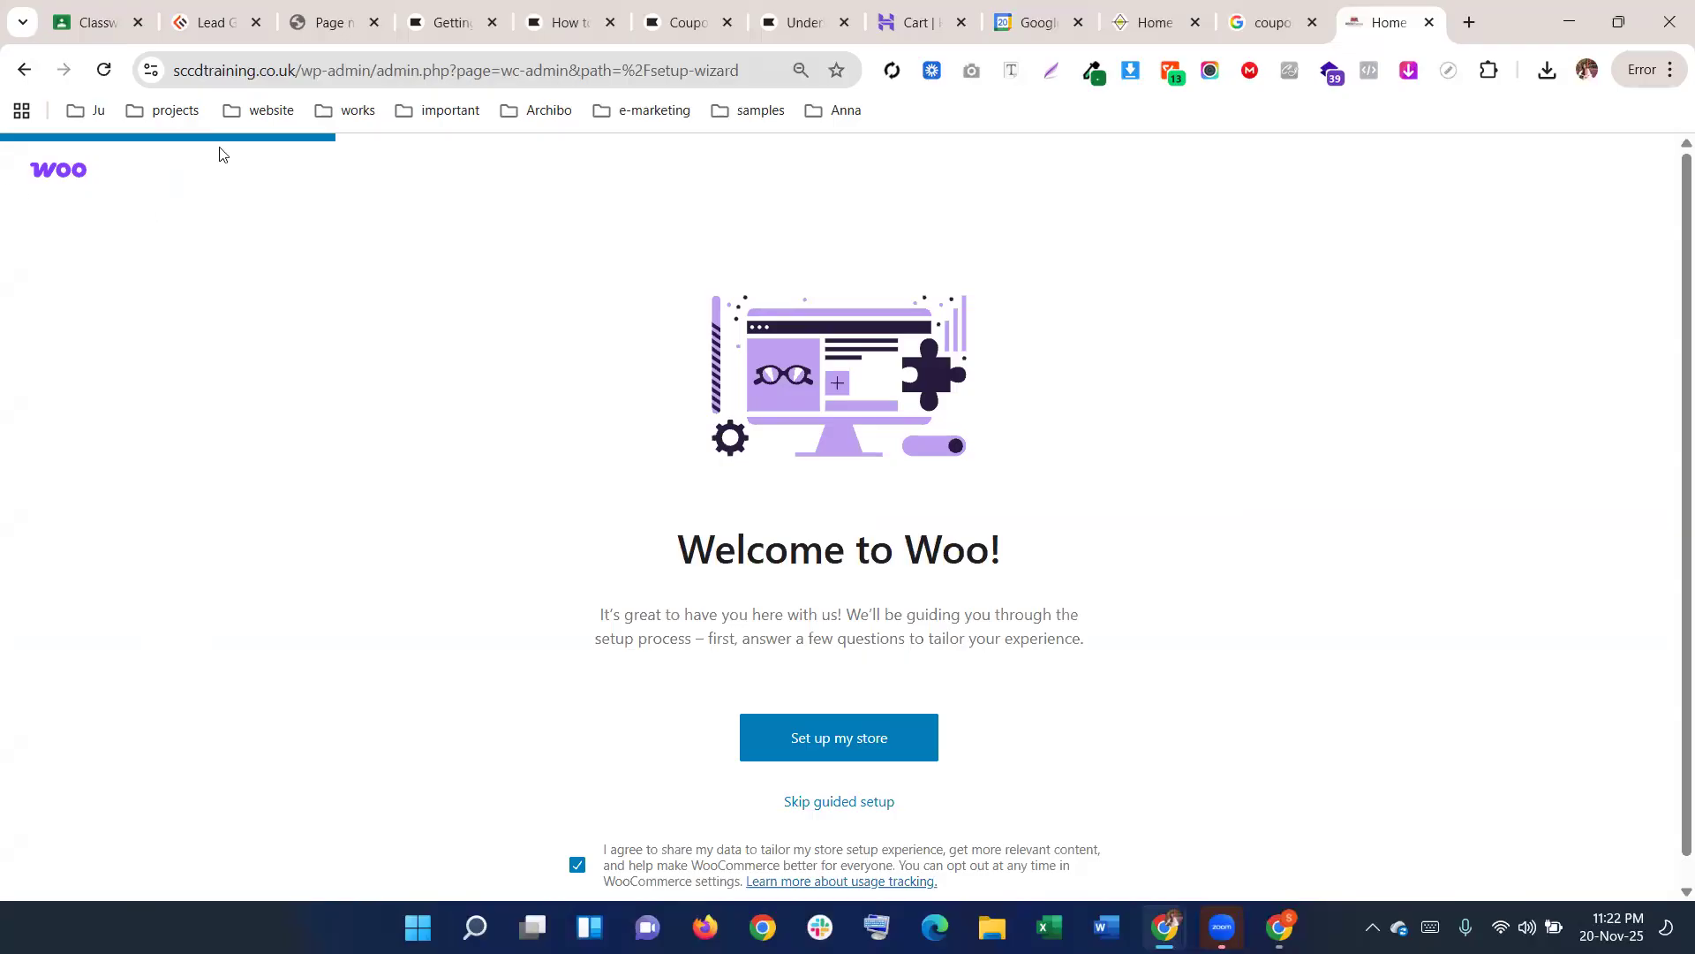
# Go back three pages to the SCCD Training storefront home page
pyautogui.click(25, 69)
pyautogui.click(24, 71)
pyautogui.click(24, 69)
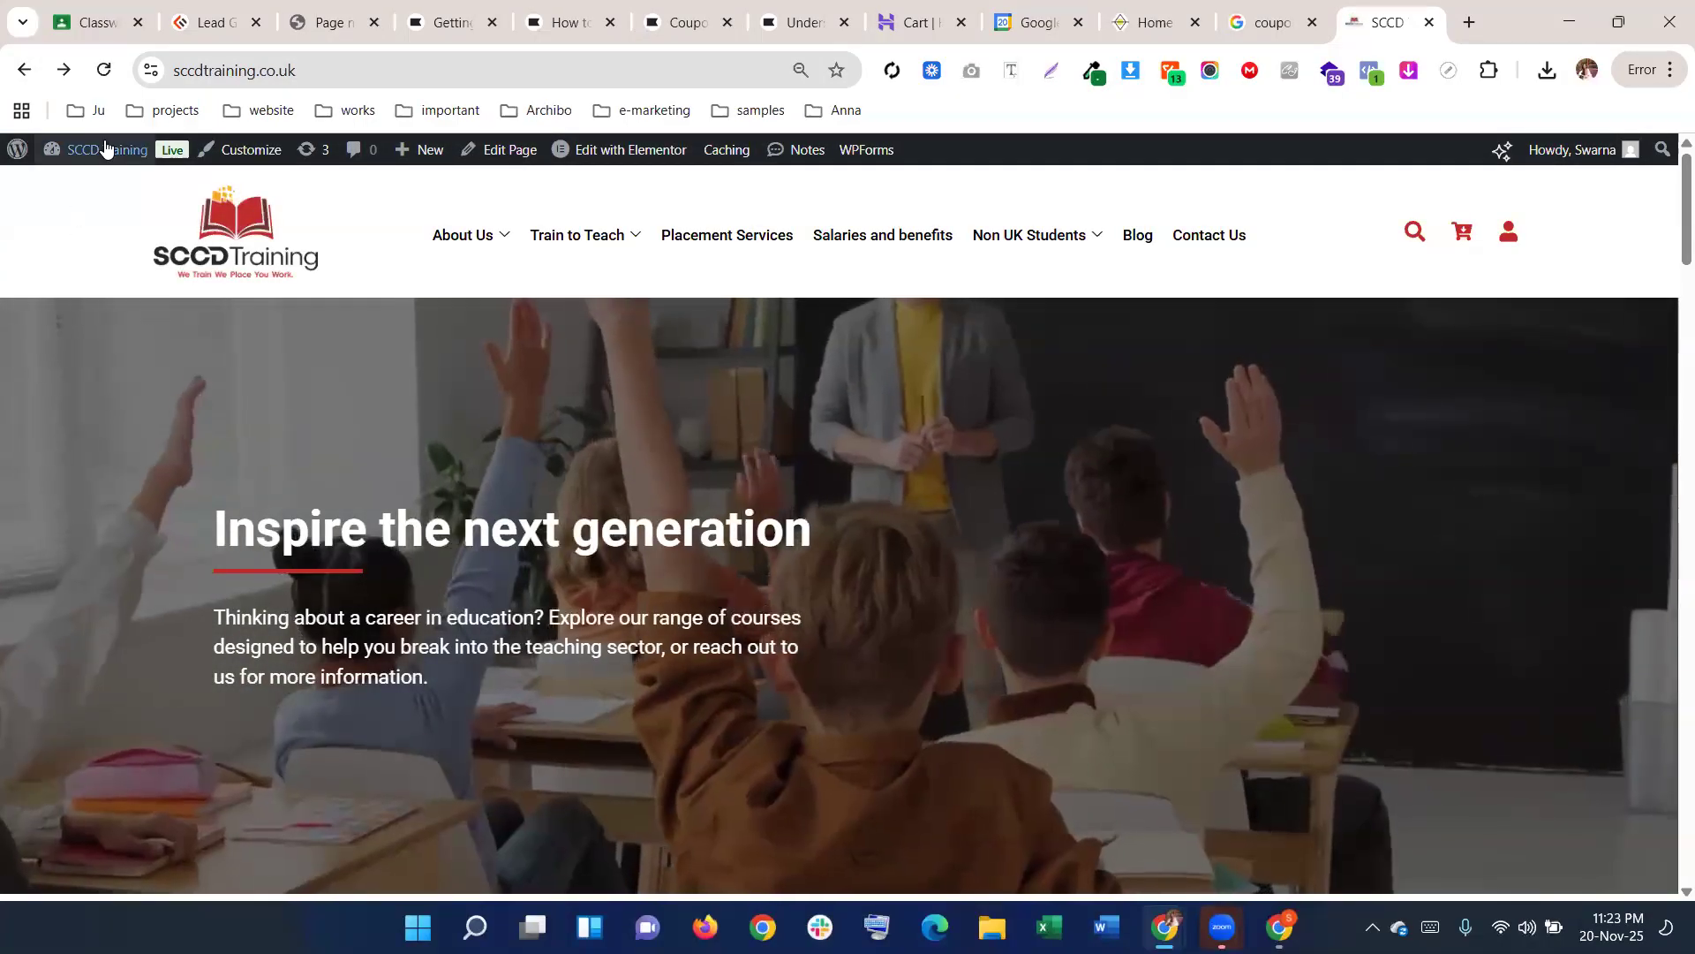
# Go from the site to the admin dashboard and on to the Marketing coupons list
pyautogui.moveTo(104, 148)
pyautogui.click(65, 283)
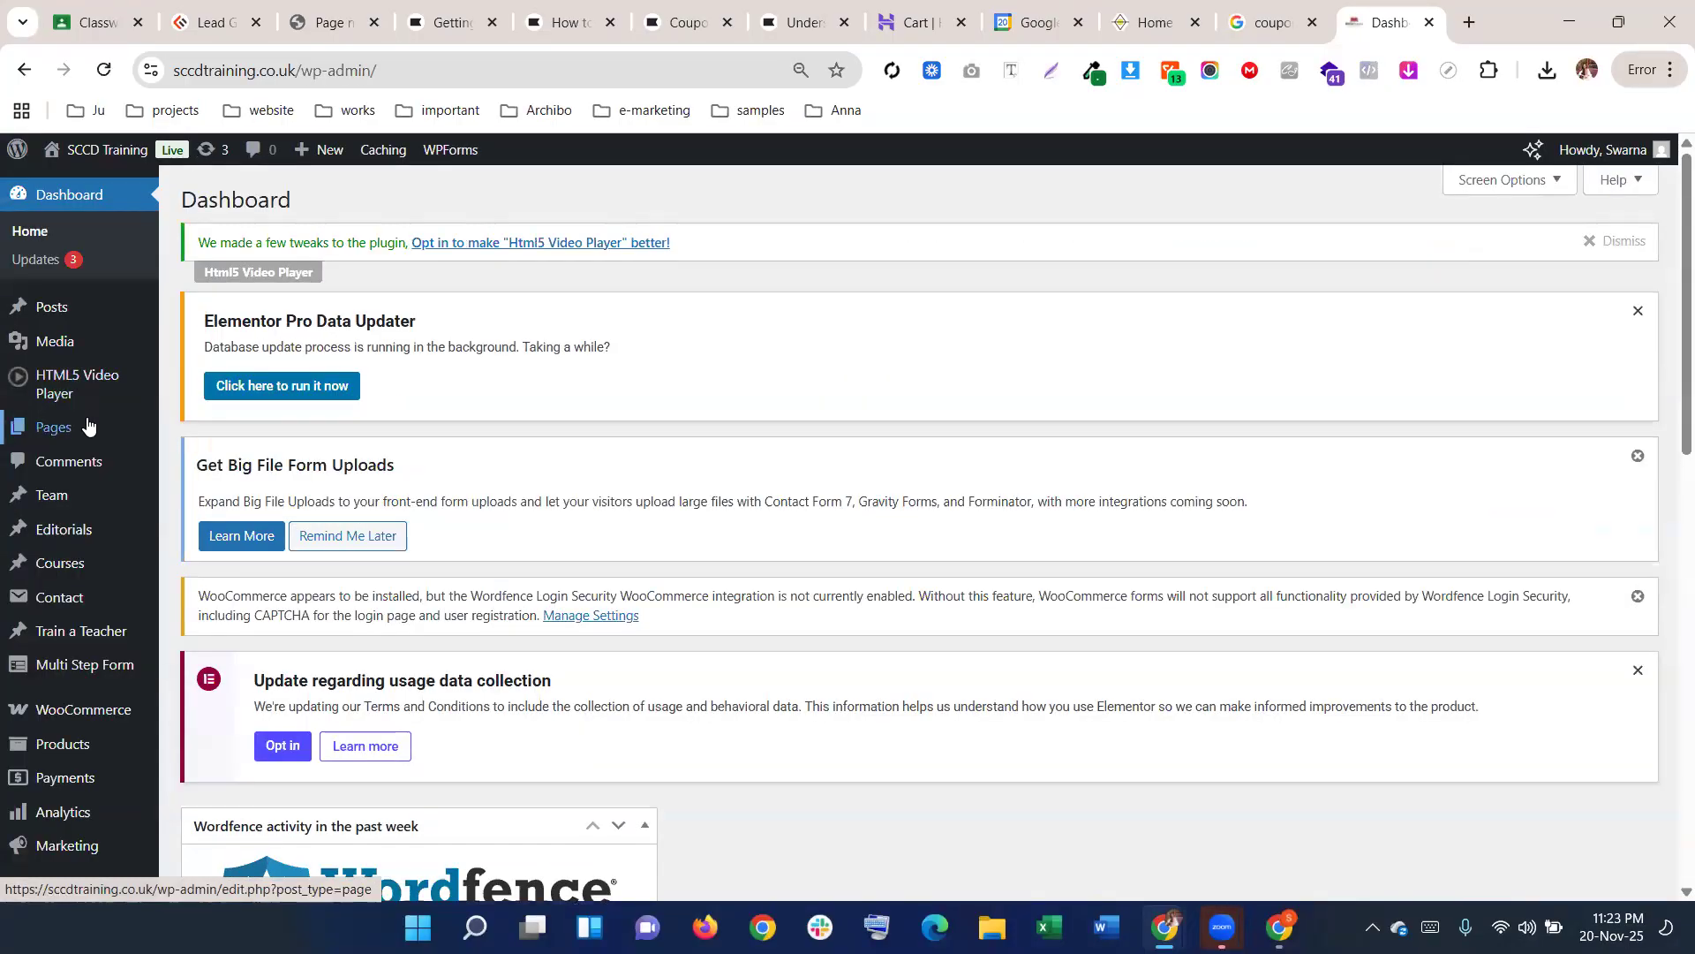
pyautogui.scroll(-1, 79, 429)
pyautogui.moveTo(68, 599)
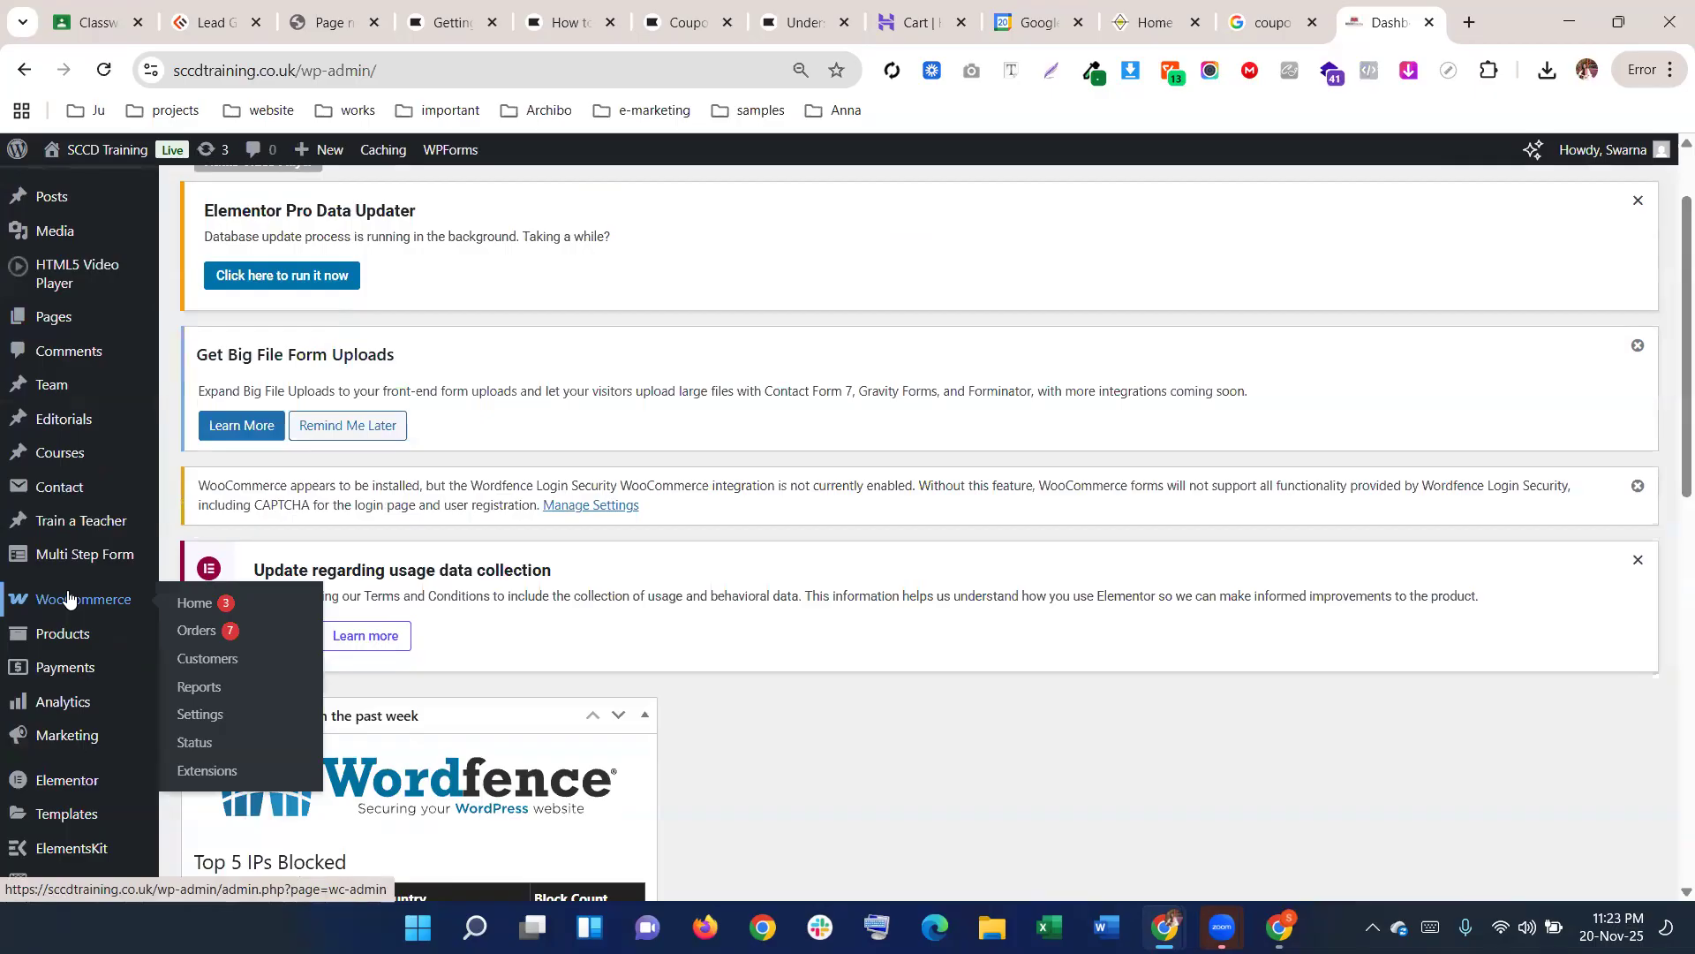
pyautogui.moveTo(65, 632)
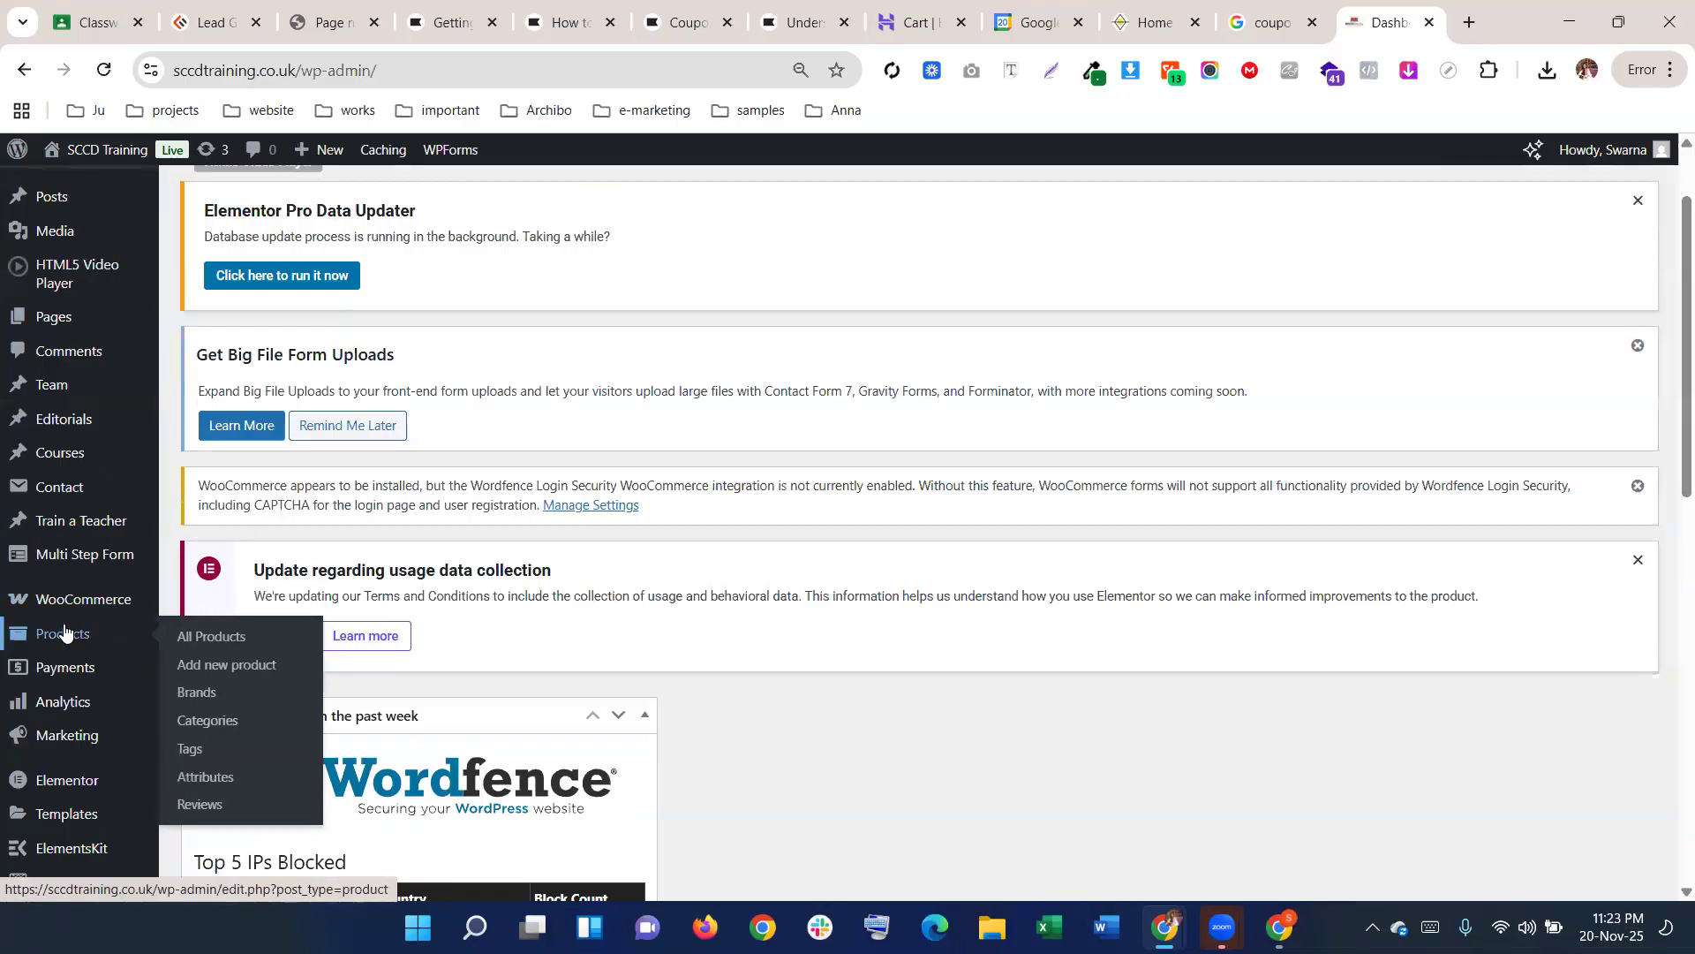
pyautogui.moveTo(60, 735)
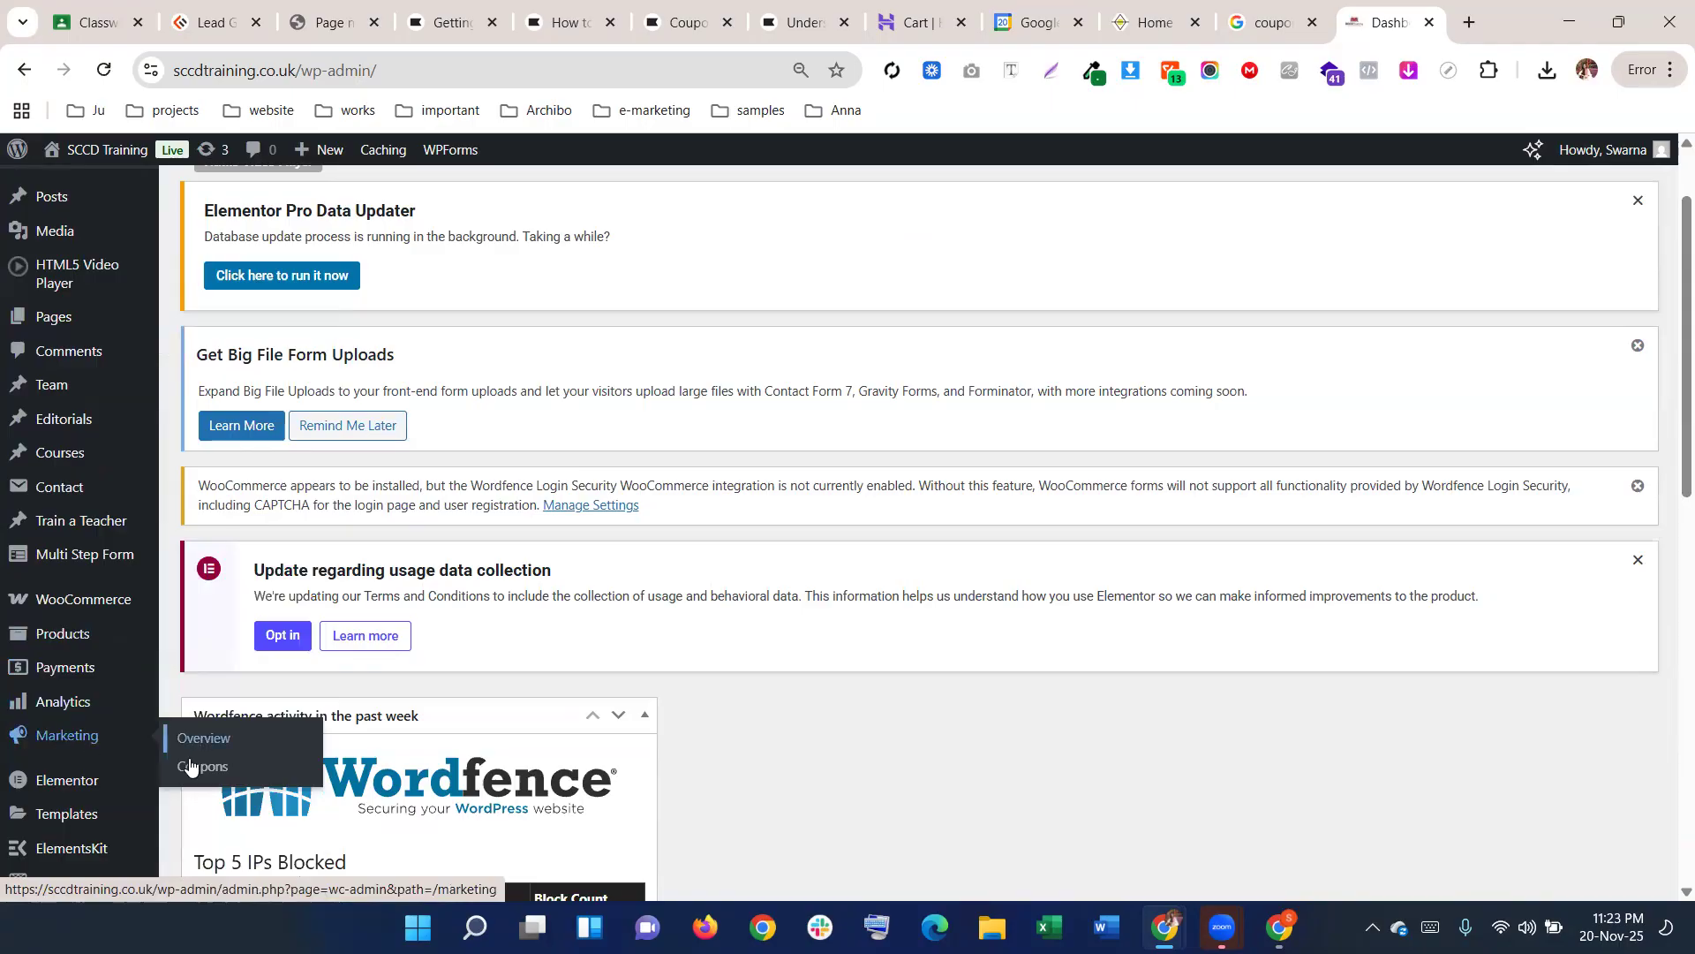
pyautogui.click(221, 768)
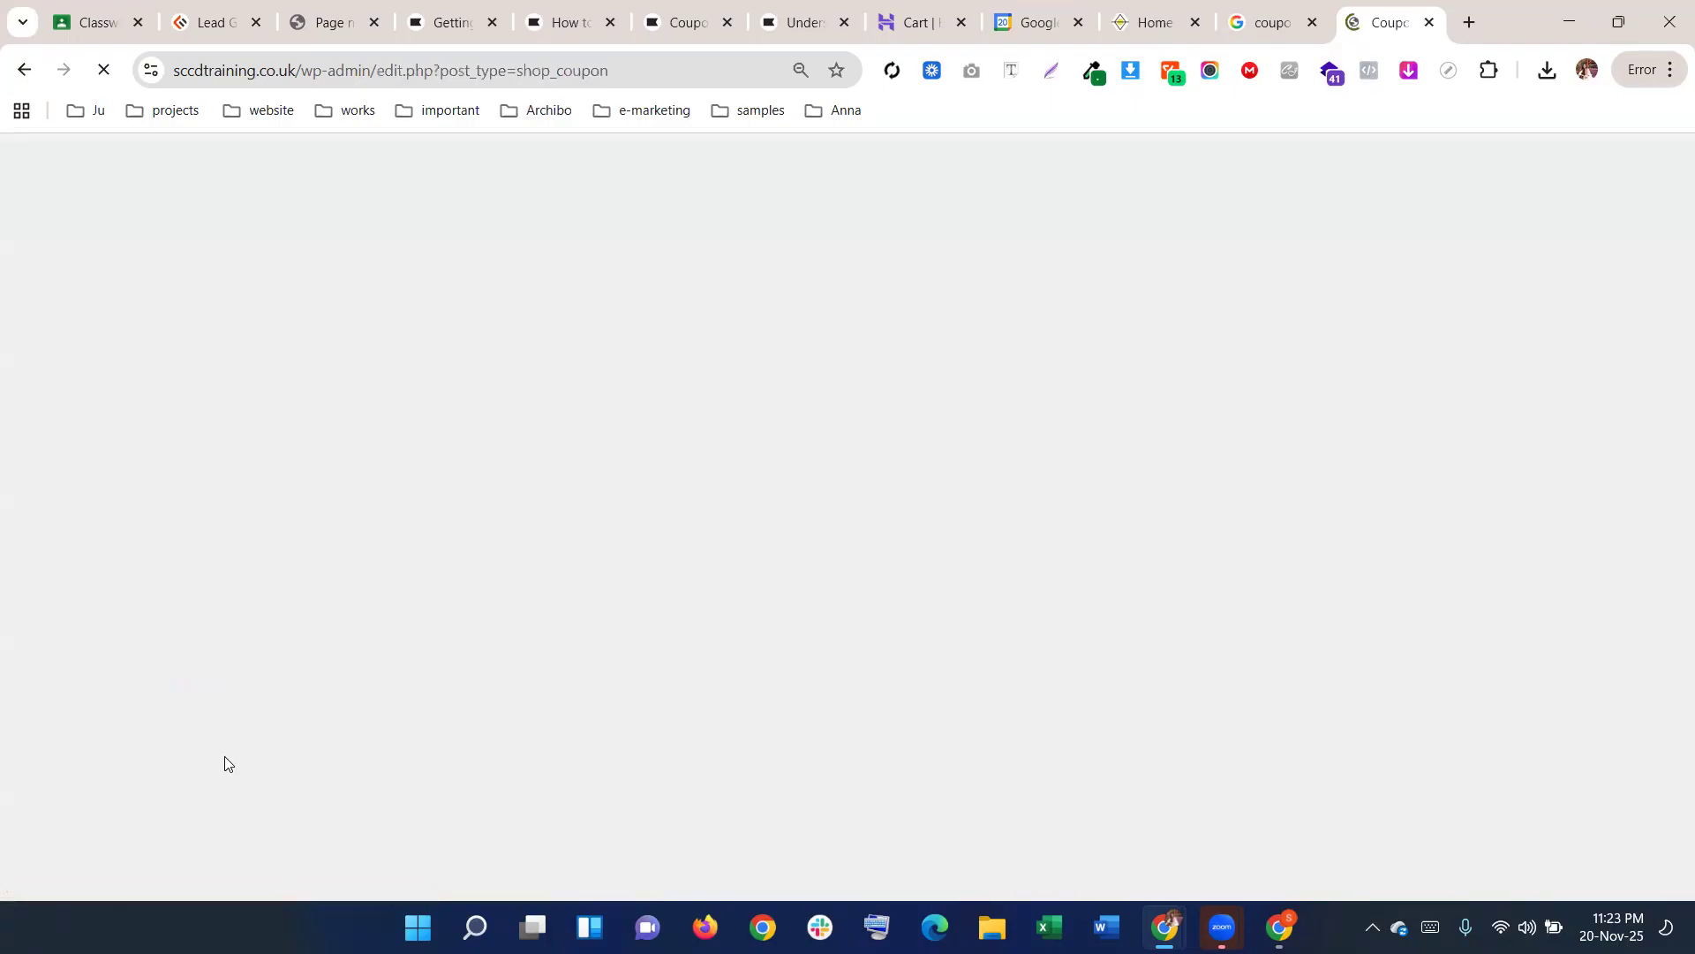
# Point out the 100off coupon's discount type and amount of 100, then start a new coupon
pyautogui.scroll(-5, 309, 624)
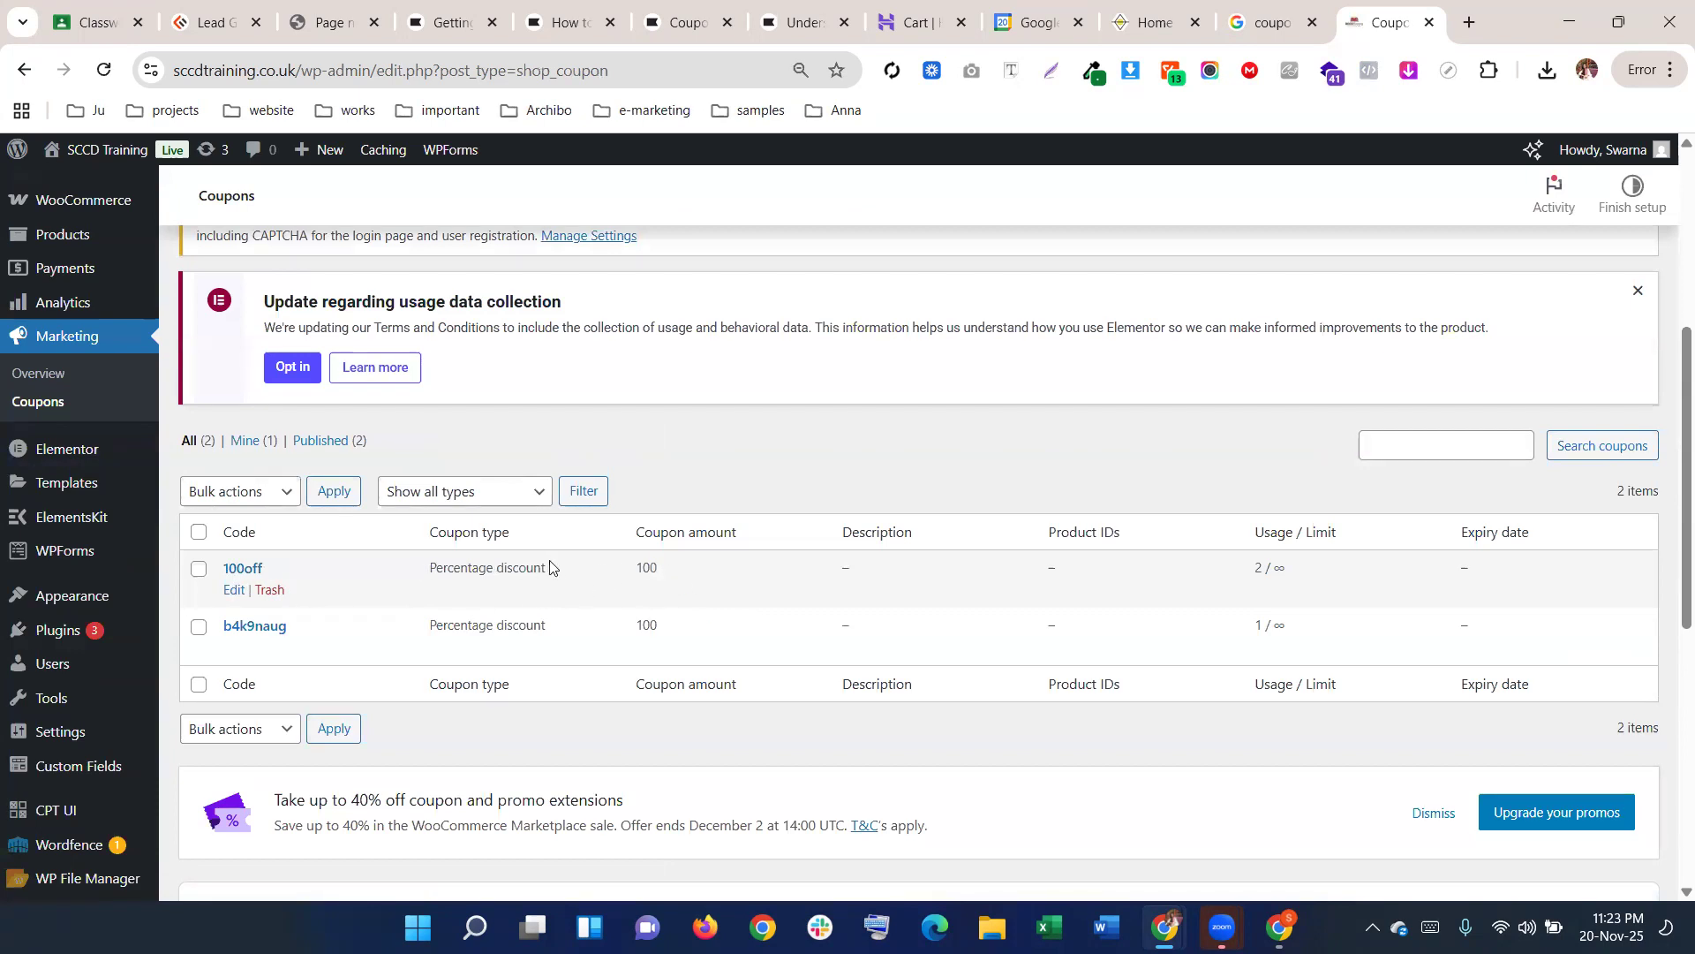
pyautogui.moveTo(556, 575); pyautogui.dragTo(409, 579)
pyautogui.click(674, 575)
pyautogui.moveTo(674, 576); pyautogui.dragTo(623, 571)
pyautogui.scroll(5, 292, 553)
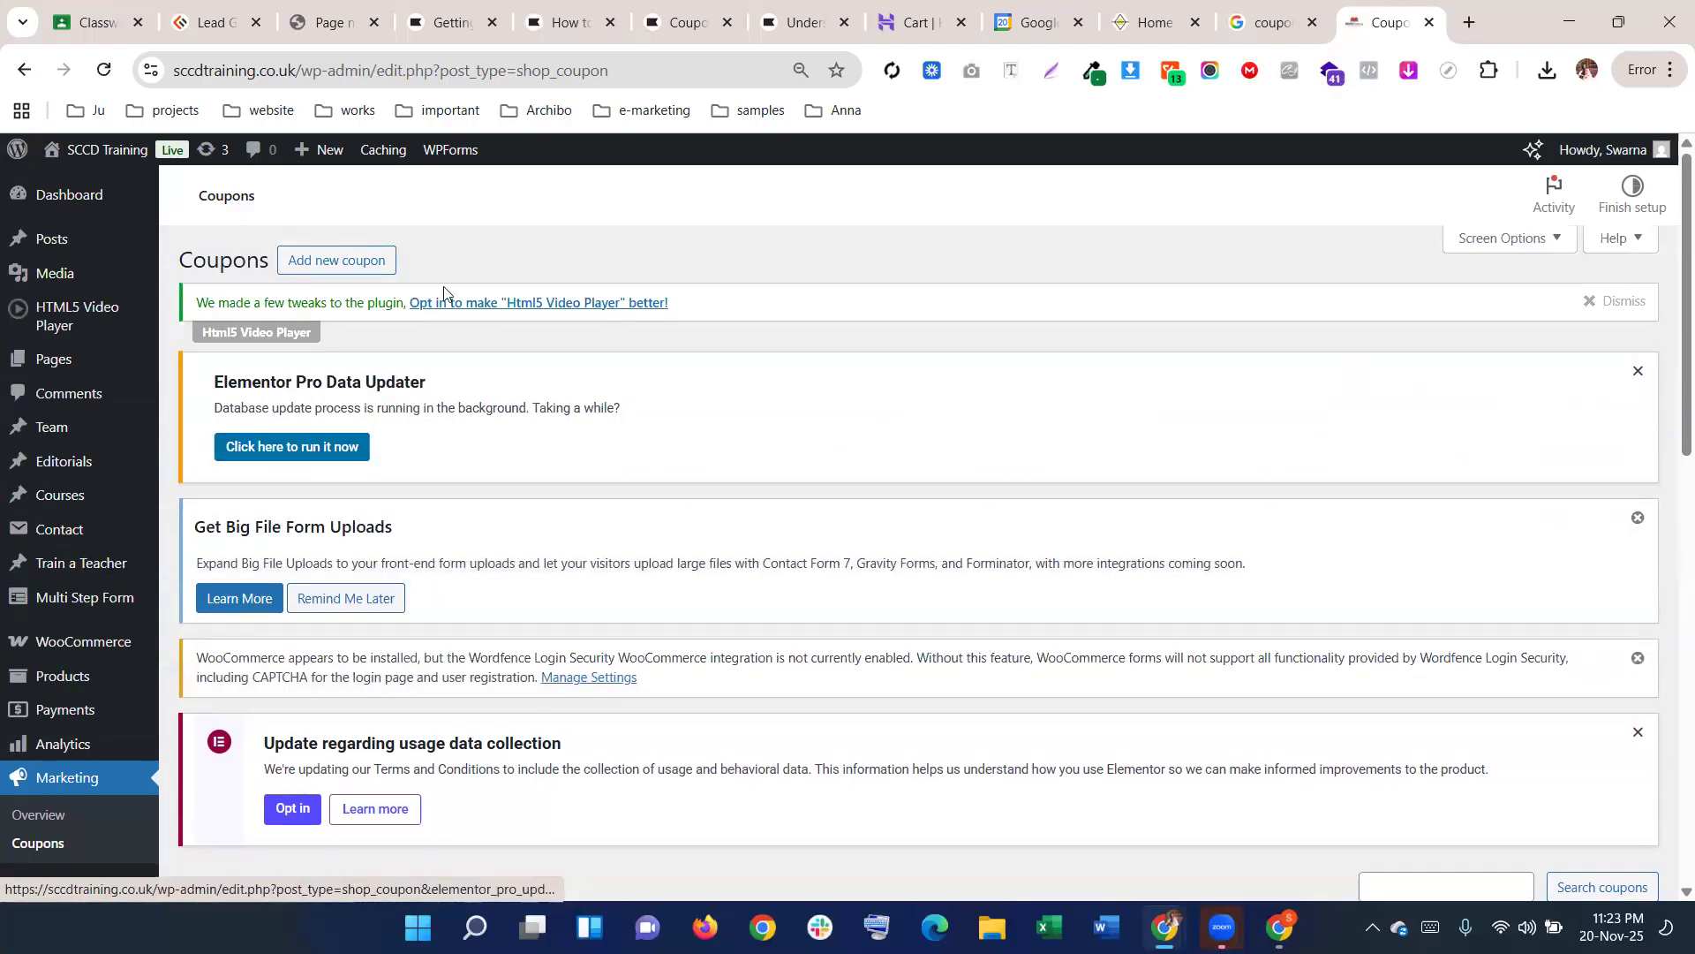
pyautogui.click(331, 260)
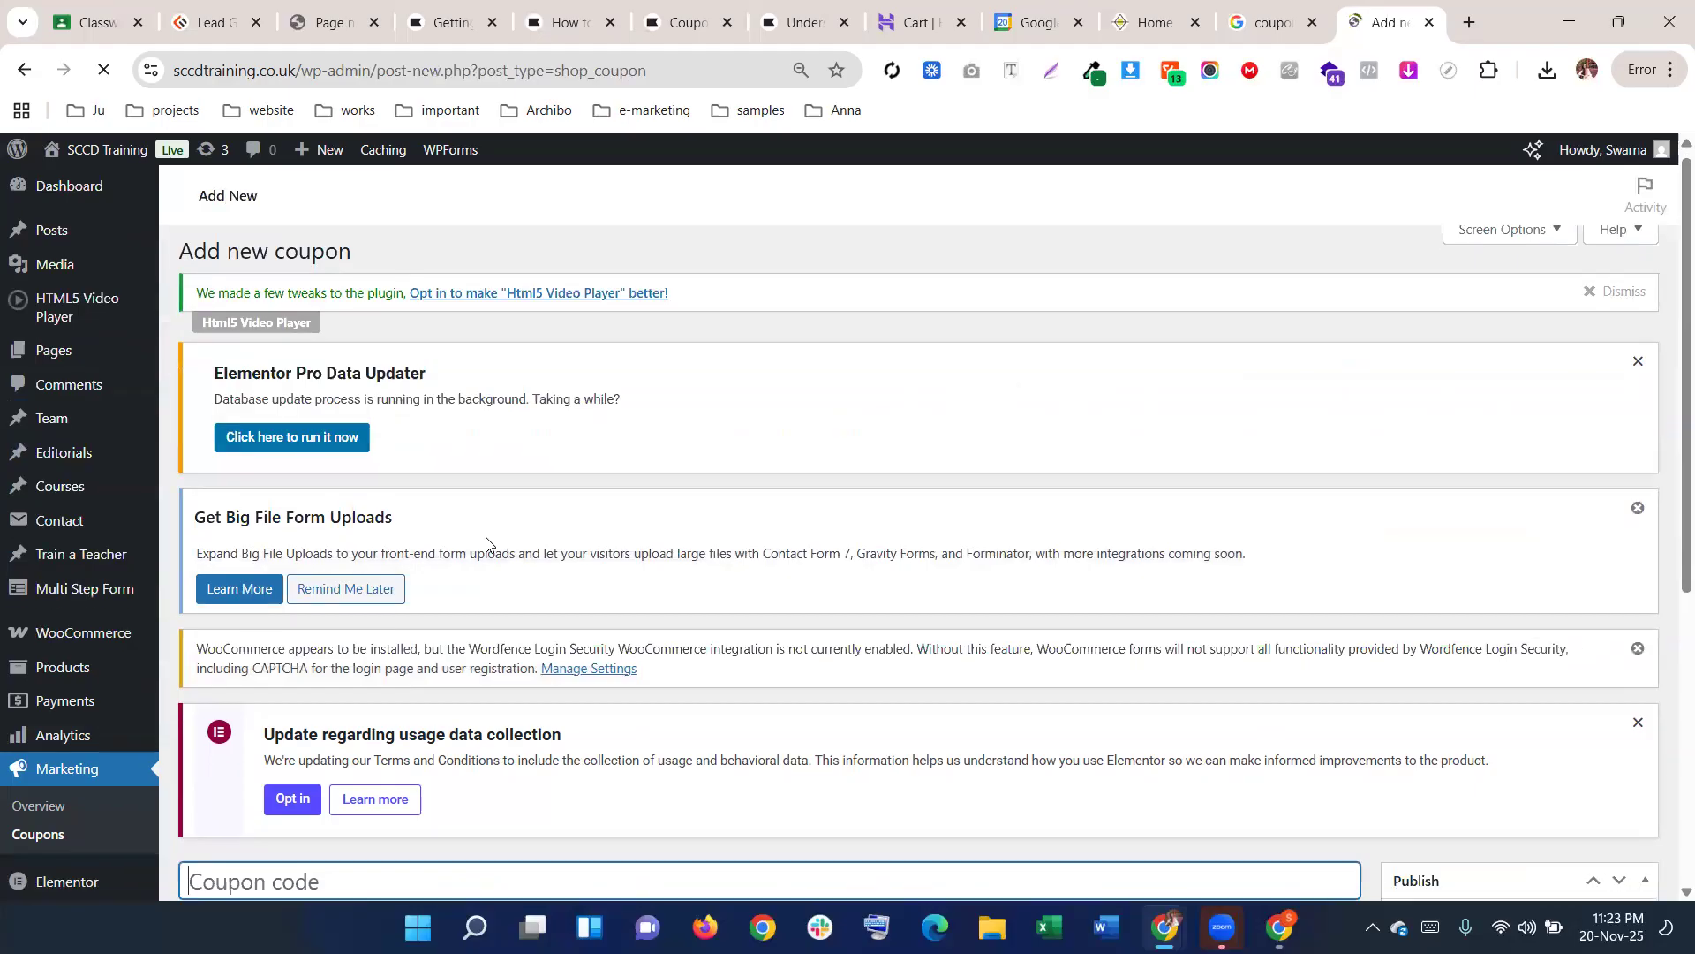
# Review the coupon amount 0, description, code and expiry date, then show the unlimited usage limits
pyautogui.scroll(-5, 490, 529)
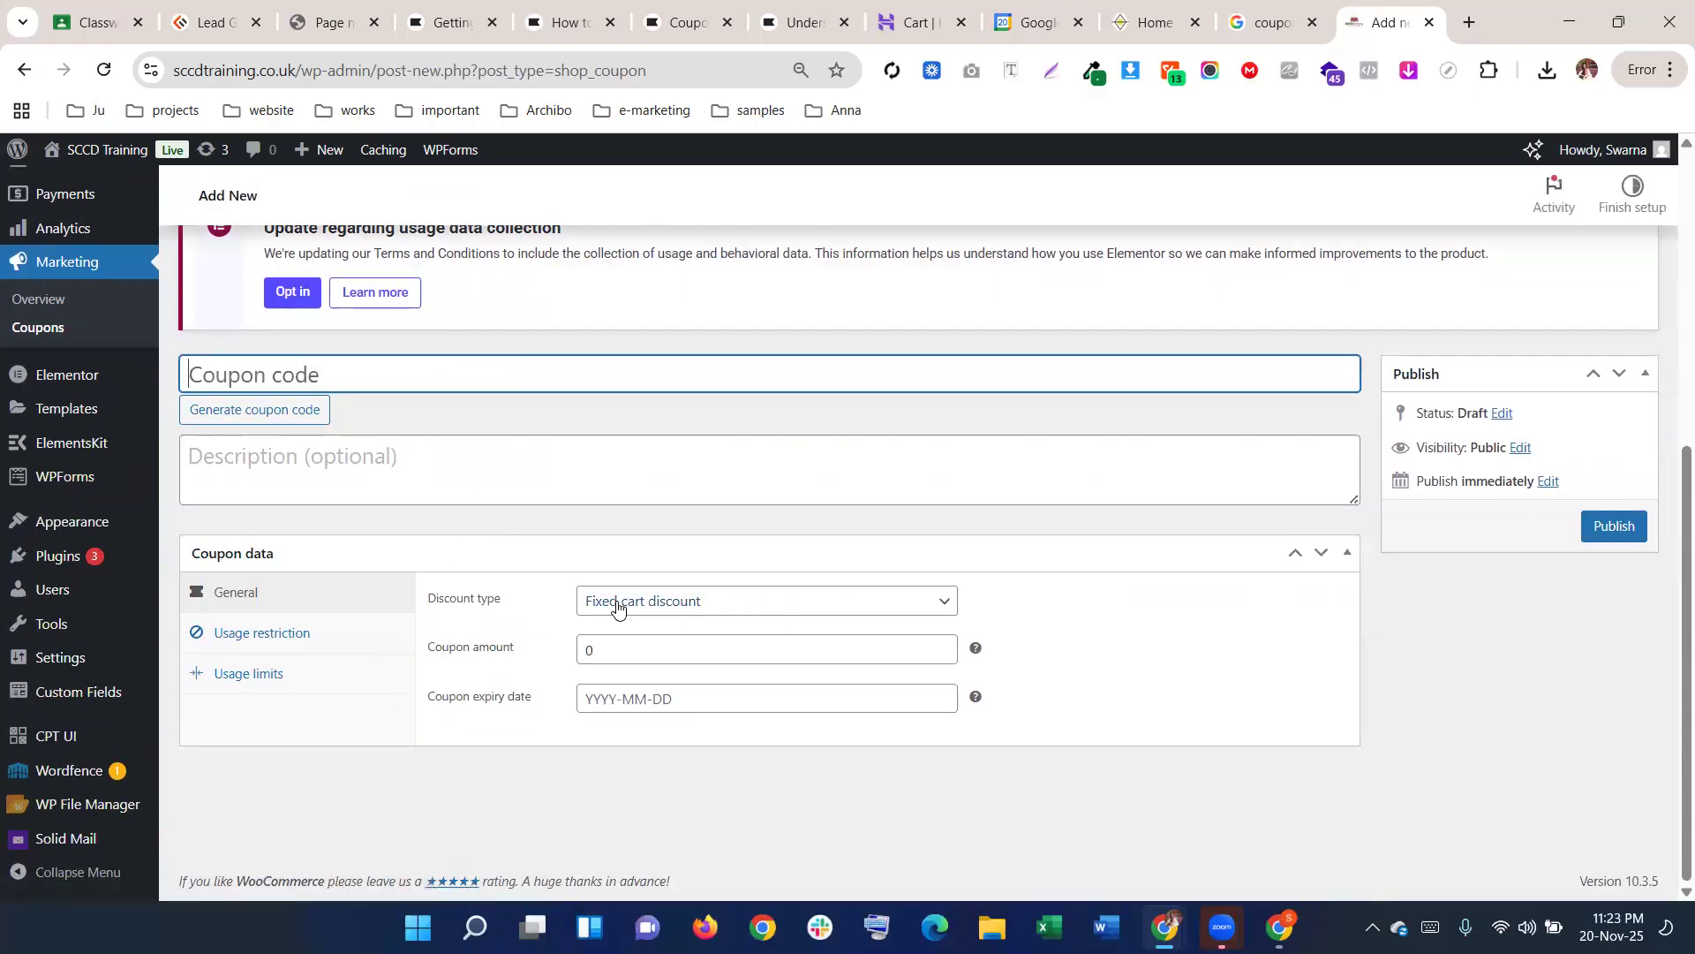
pyautogui.doubleClick(591, 650)
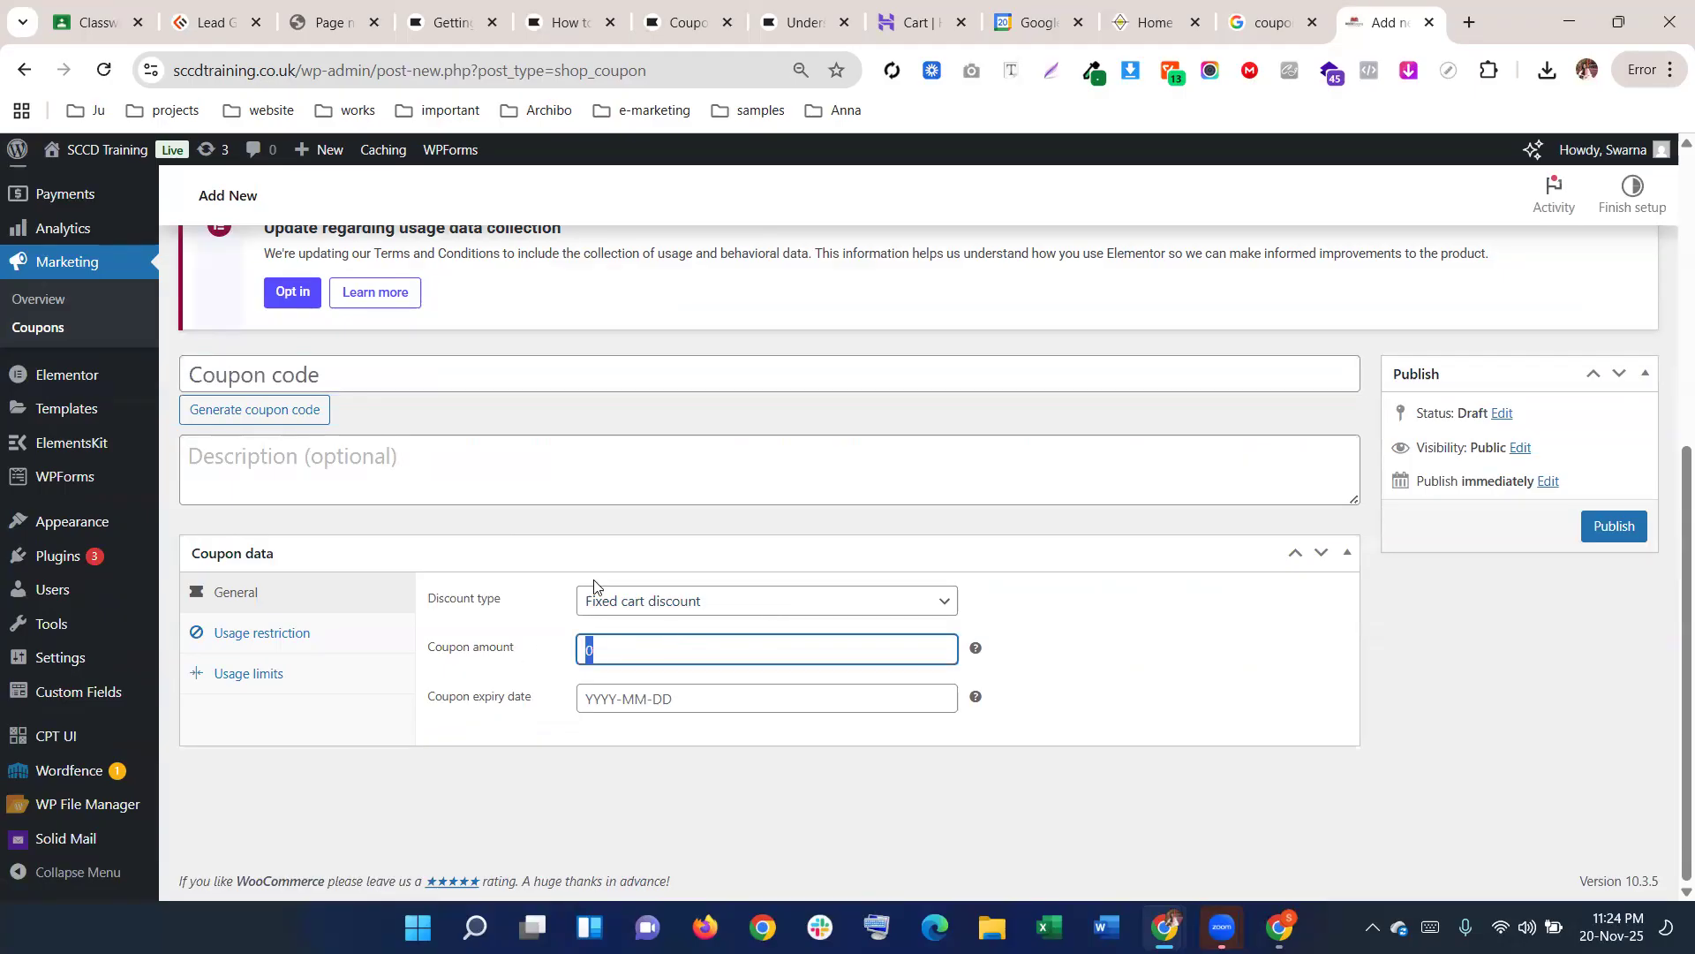
pyautogui.click(428, 462)
pyautogui.click(290, 374)
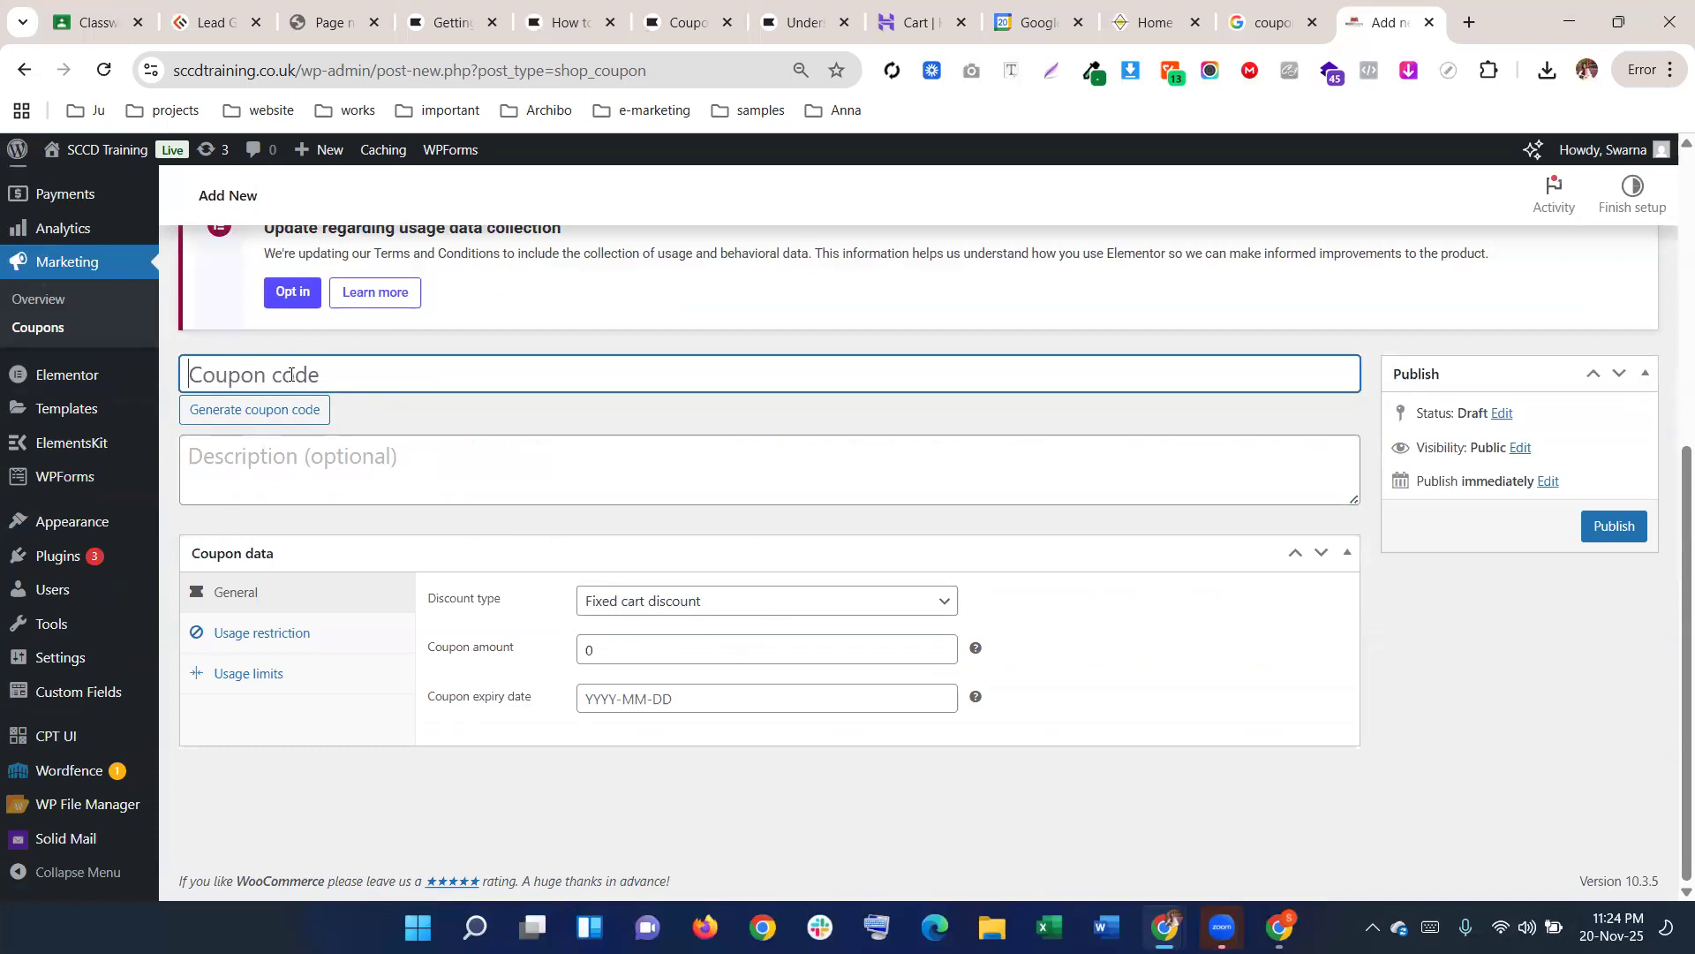
pyautogui.click(629, 699)
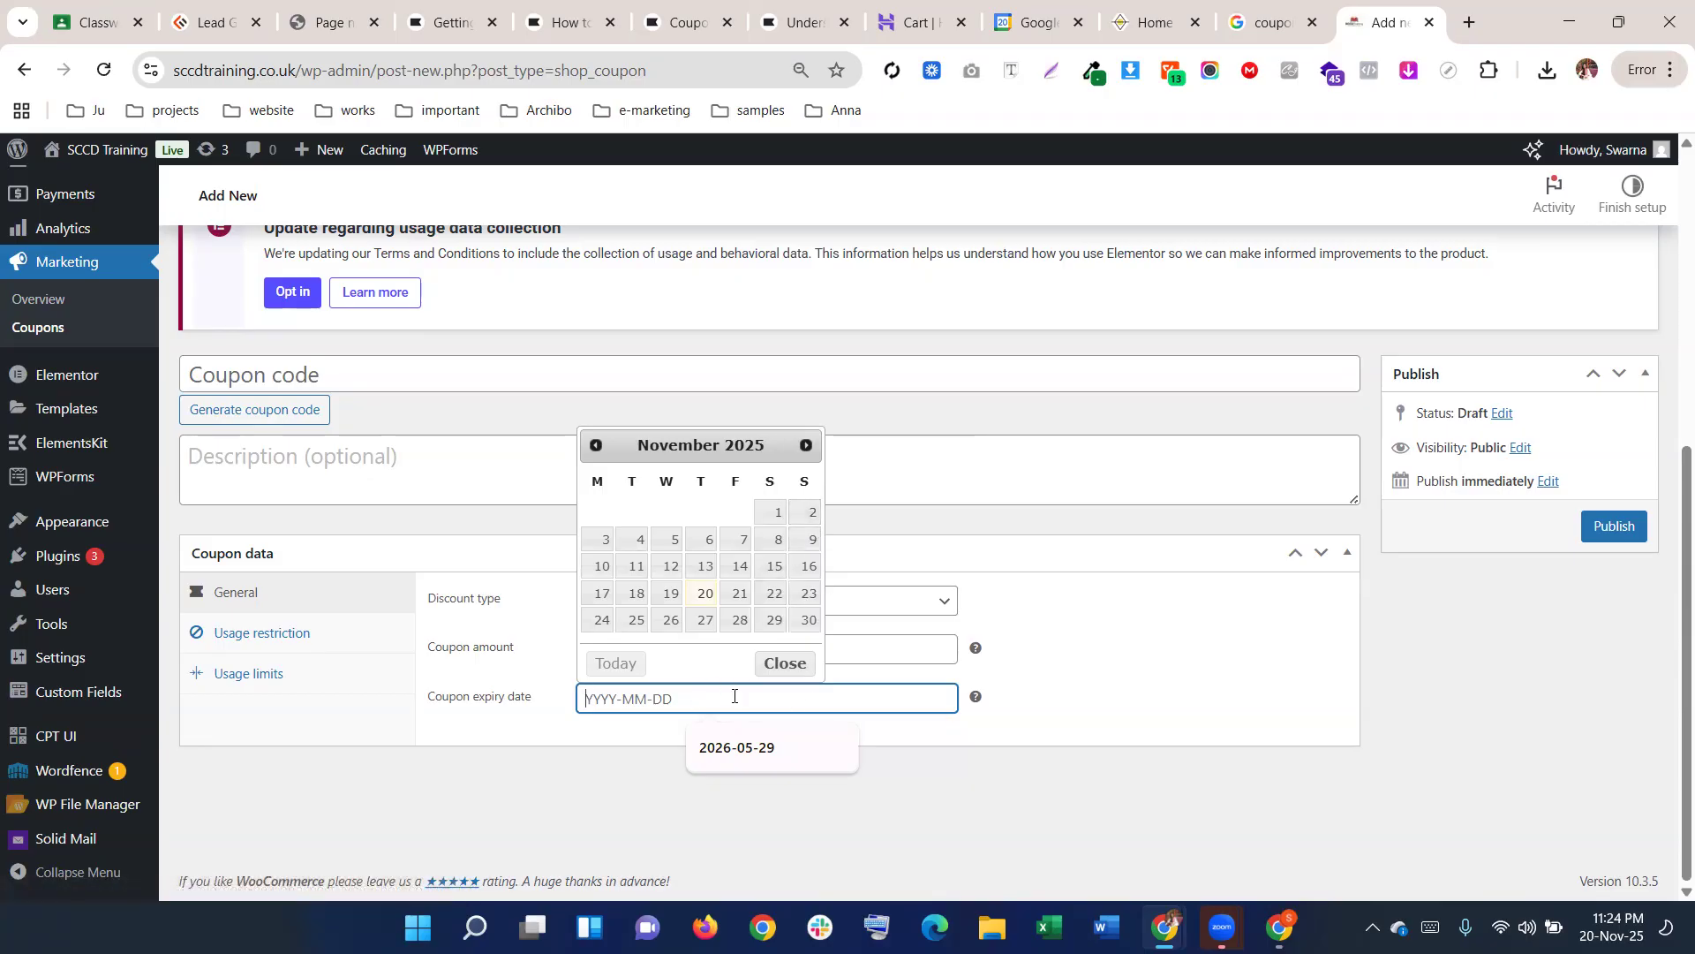
pyautogui.click(1082, 697)
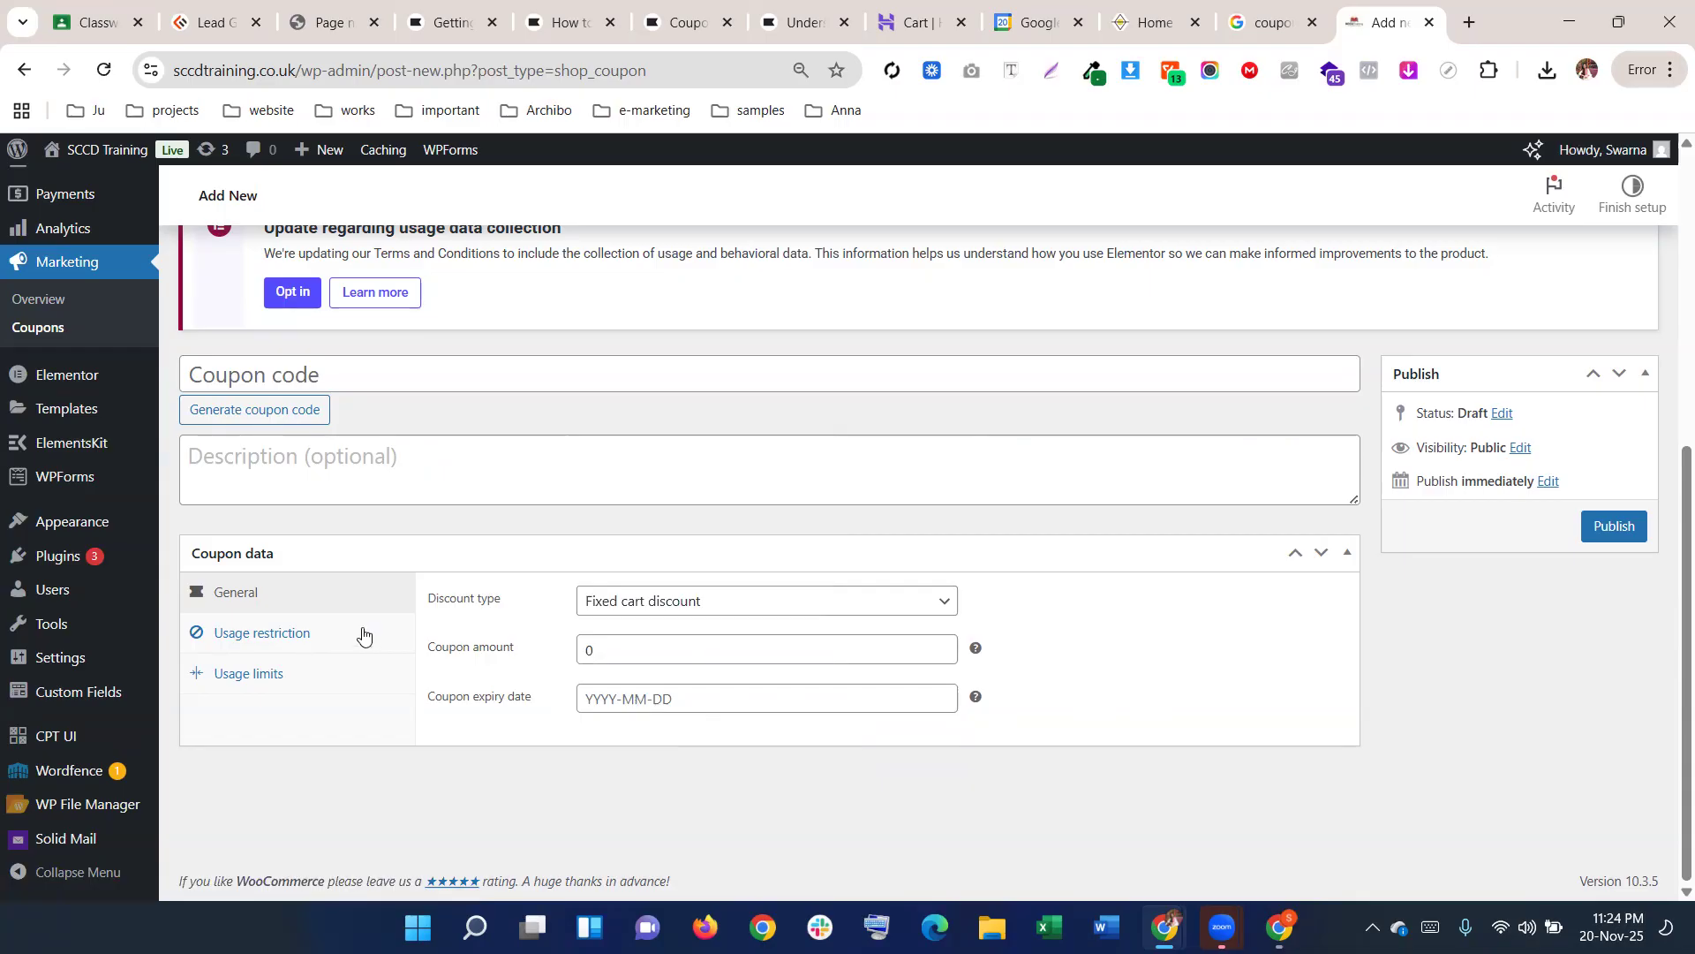
pyautogui.click(271, 677)
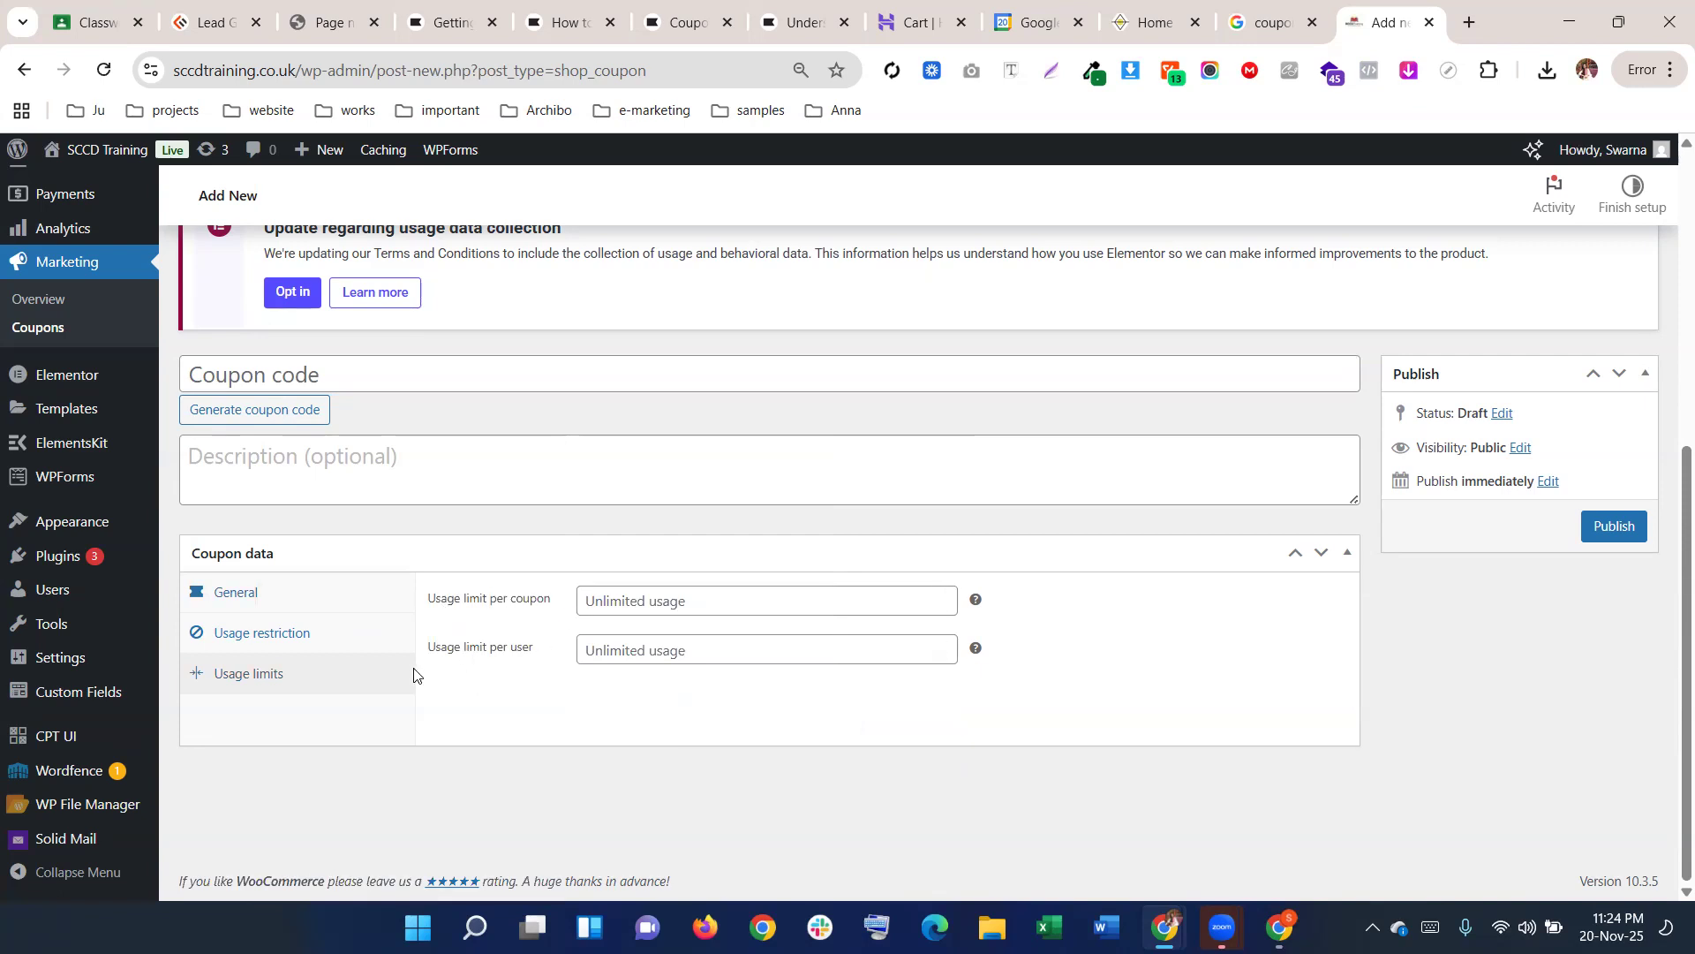
# Look through the usage restrictions: empty minimum/maximum spend, individual use, sale items and products
pyautogui.click(328, 649)
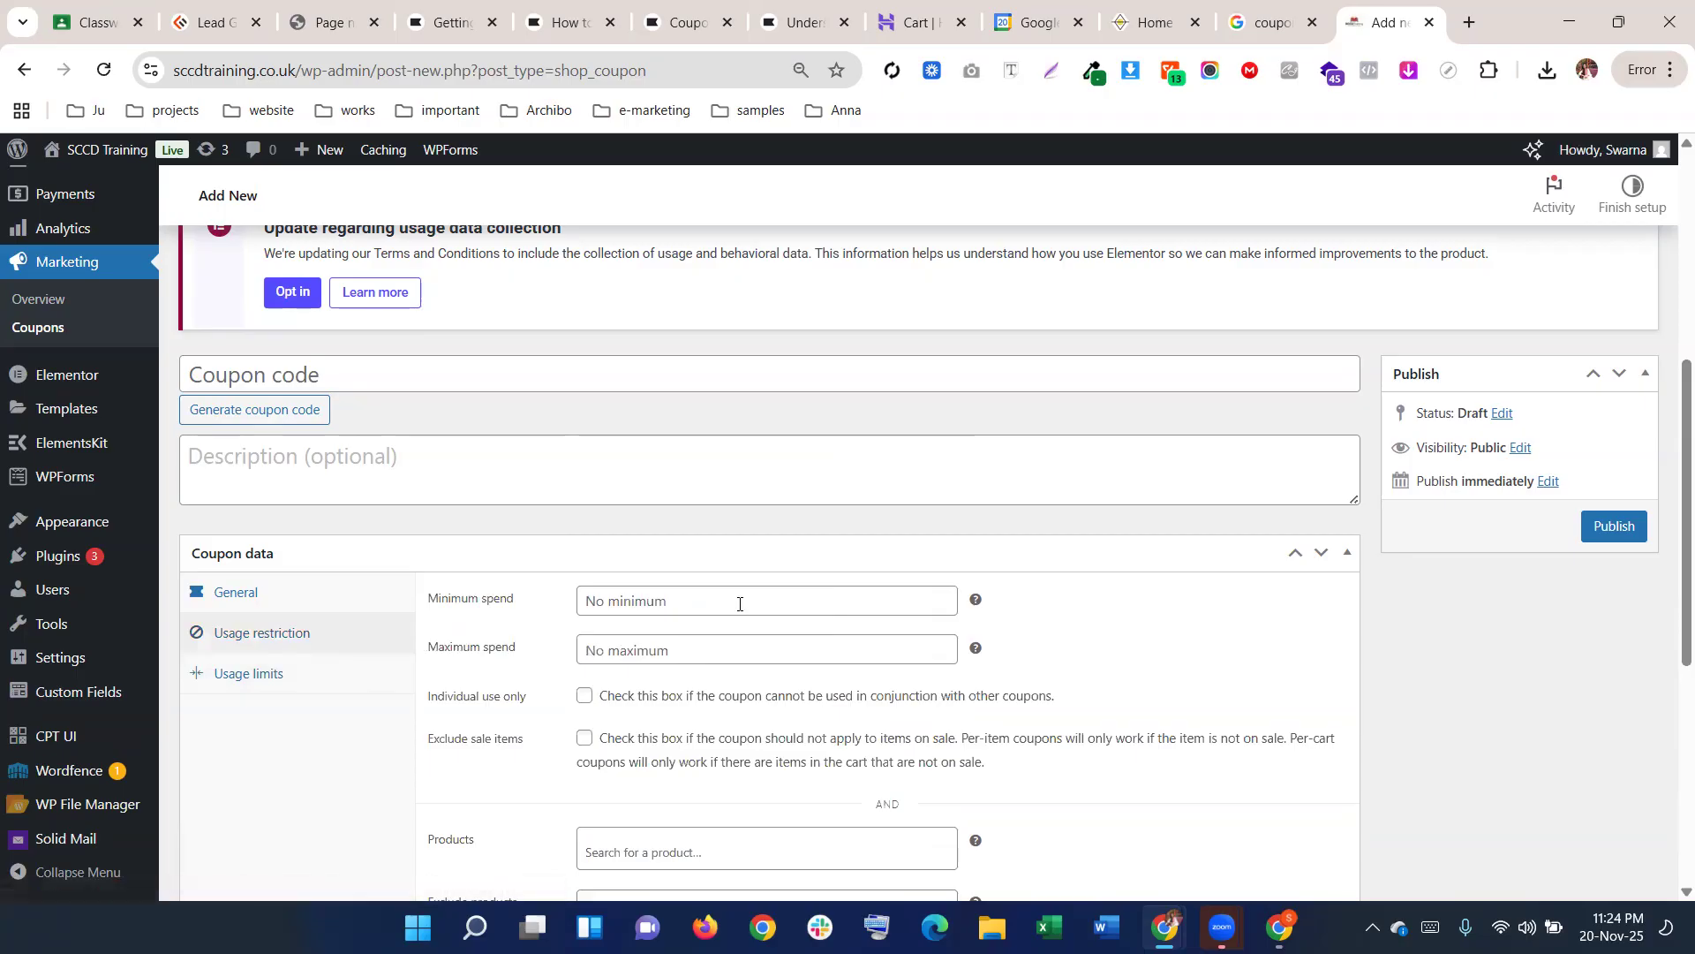
pyautogui.click(723, 600)
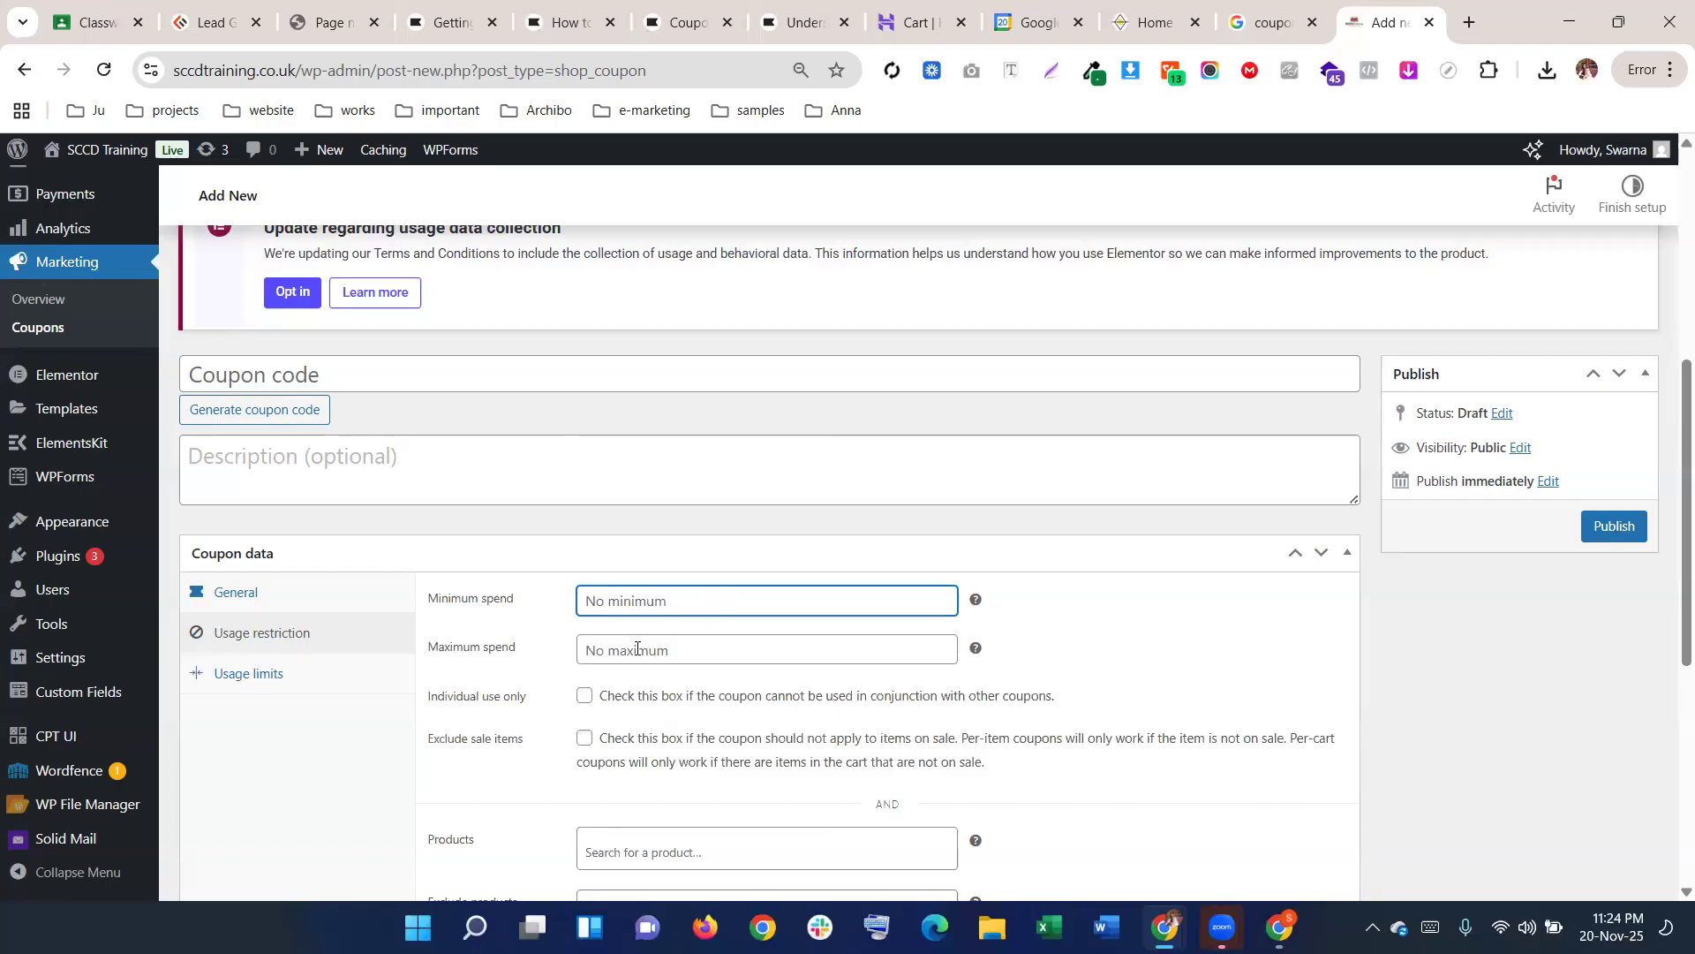
pyautogui.scroll(-6, 636, 685)
pyautogui.scroll(1, 633, 702)
pyautogui.scroll(4, 623, 695)
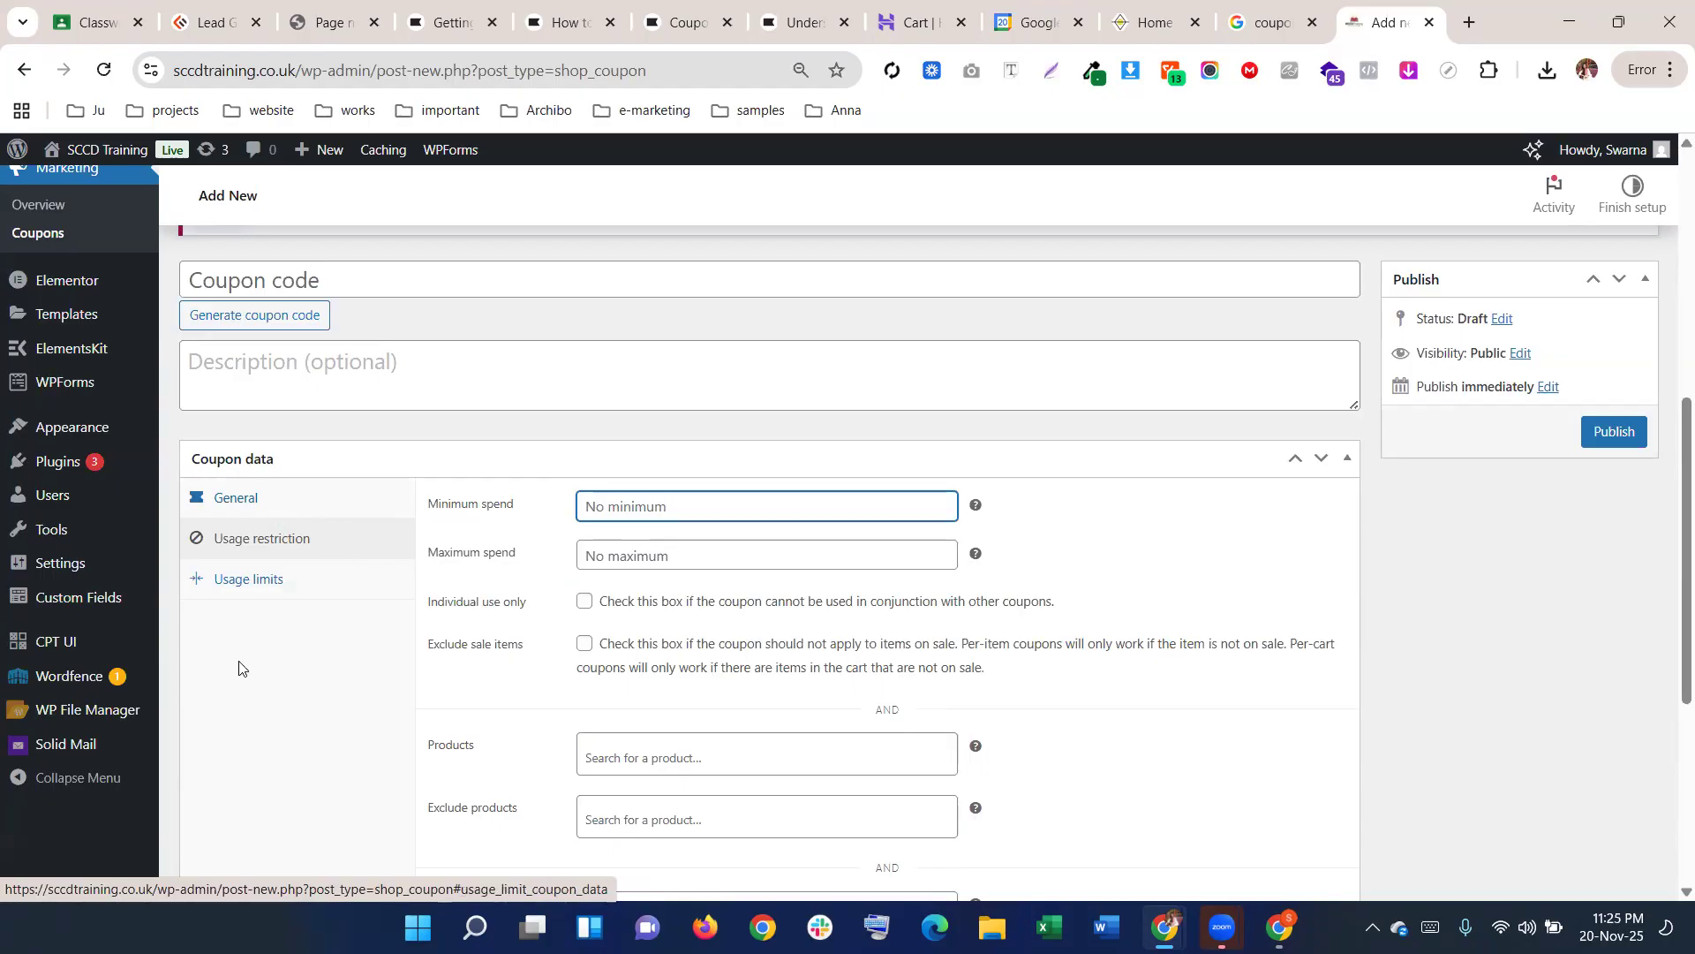
pyautogui.scroll(3, 382, 585)
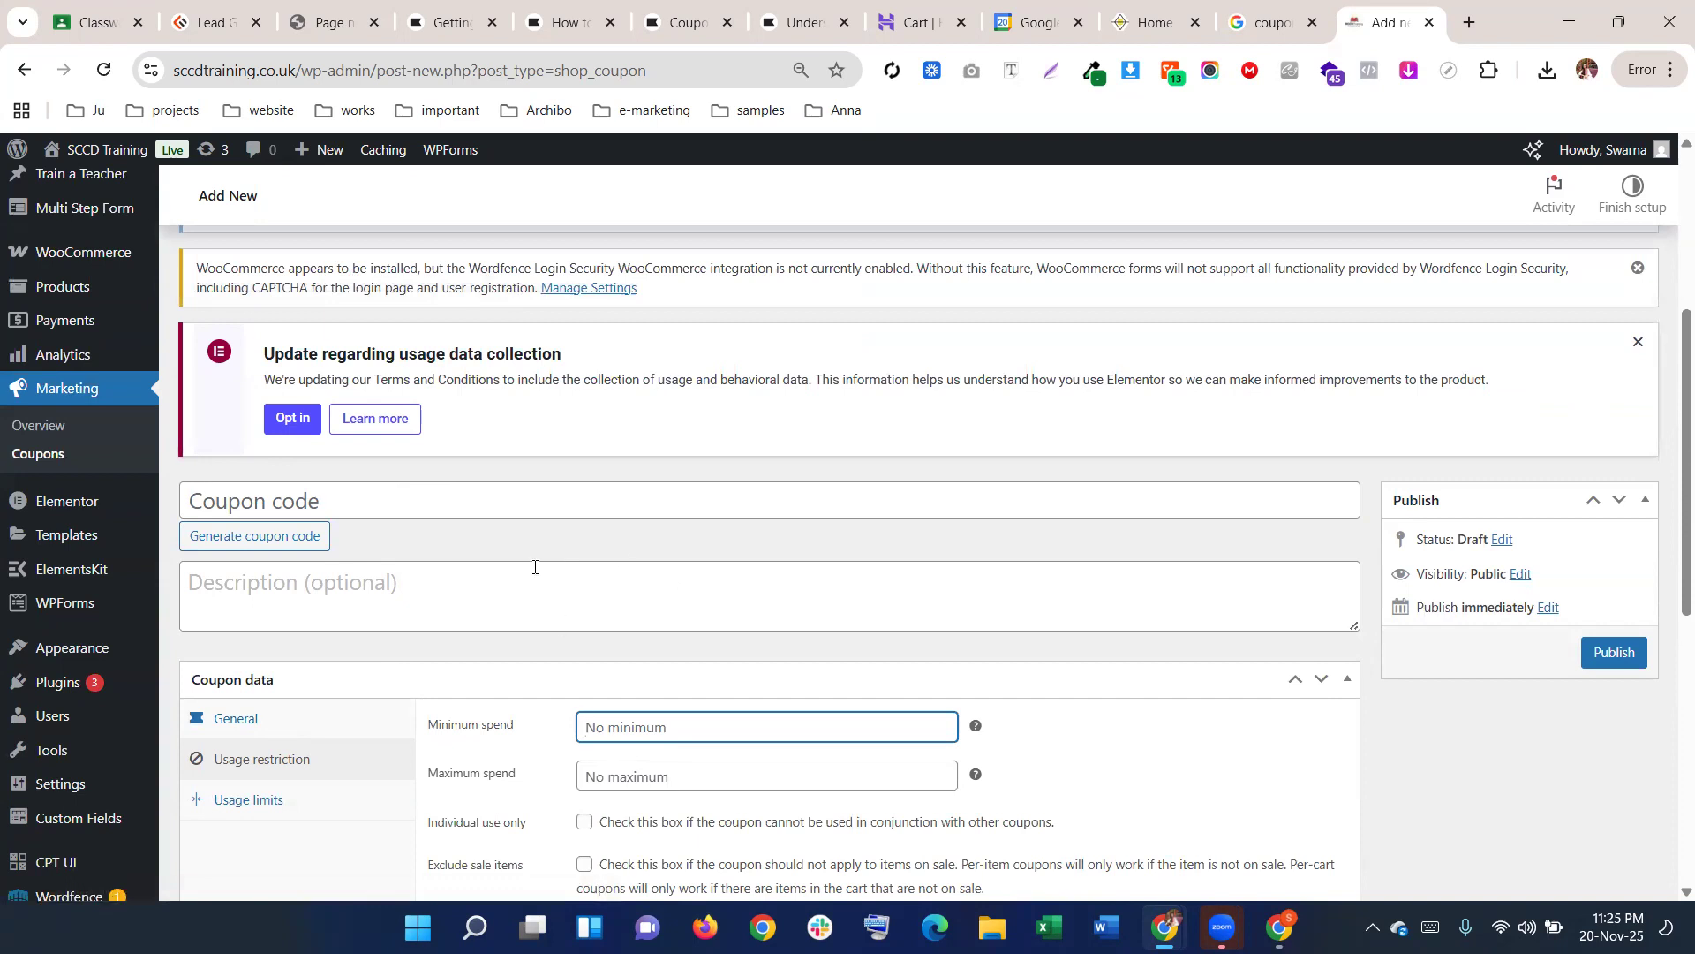
pyautogui.scroll(-1, 534, 566)
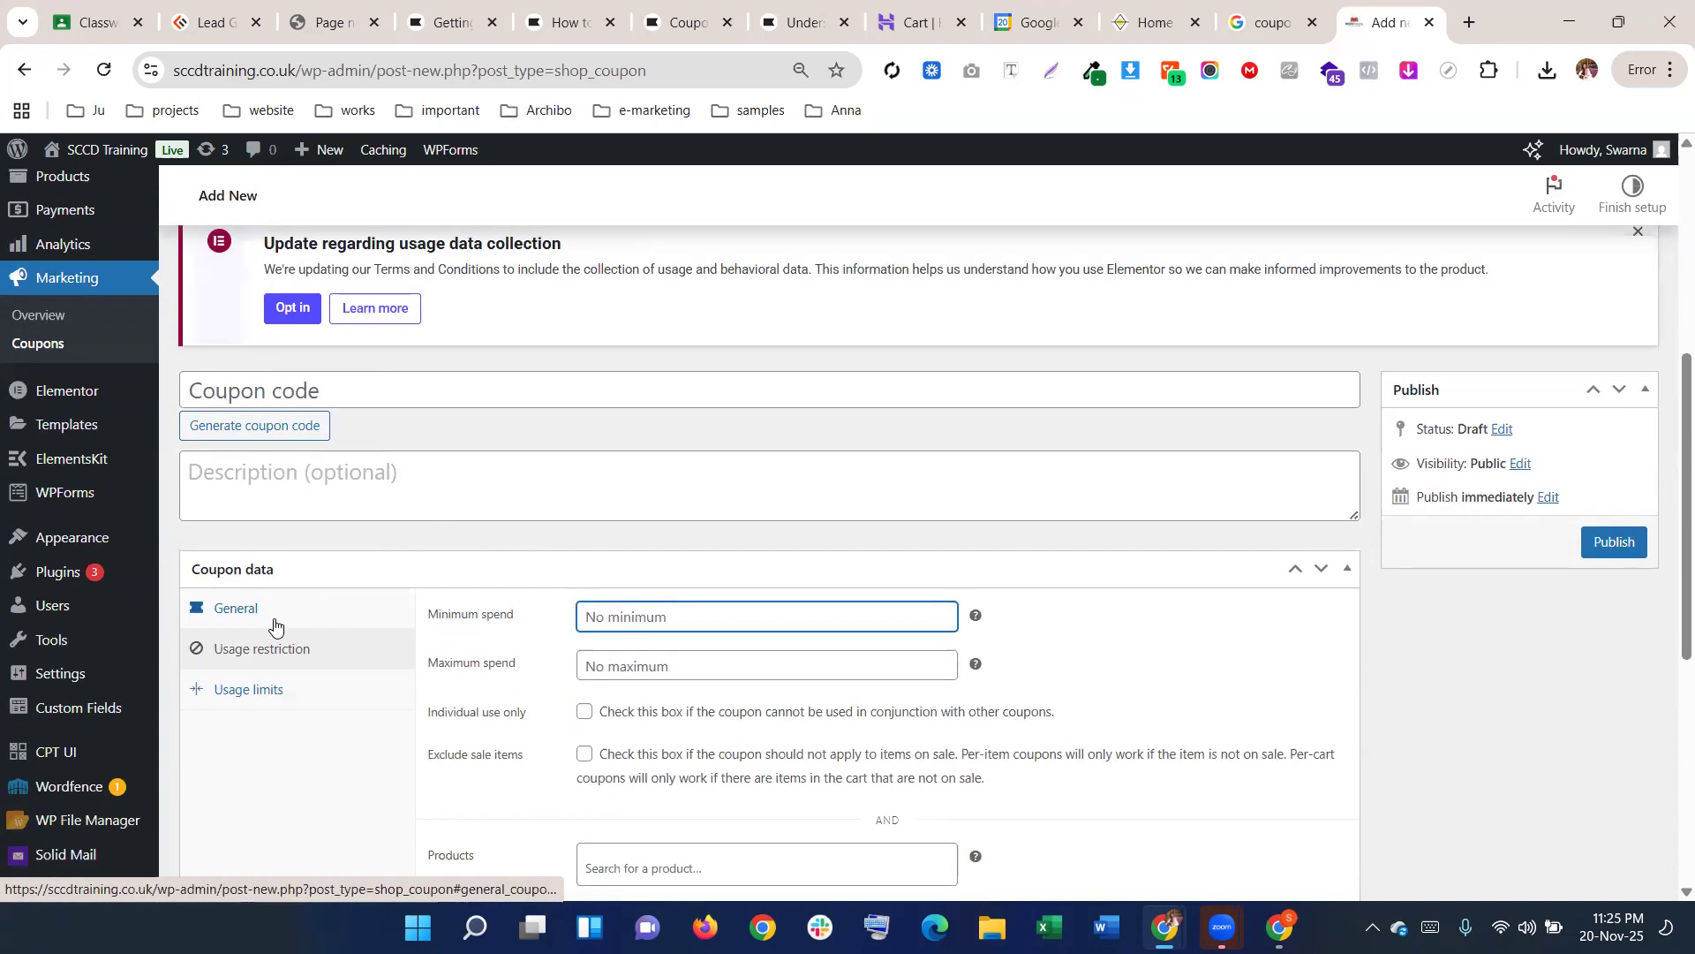
# Discard the unsaved coupon and return to the coupons list showing 100off and b4k9naug
pyautogui.click(39, 347)
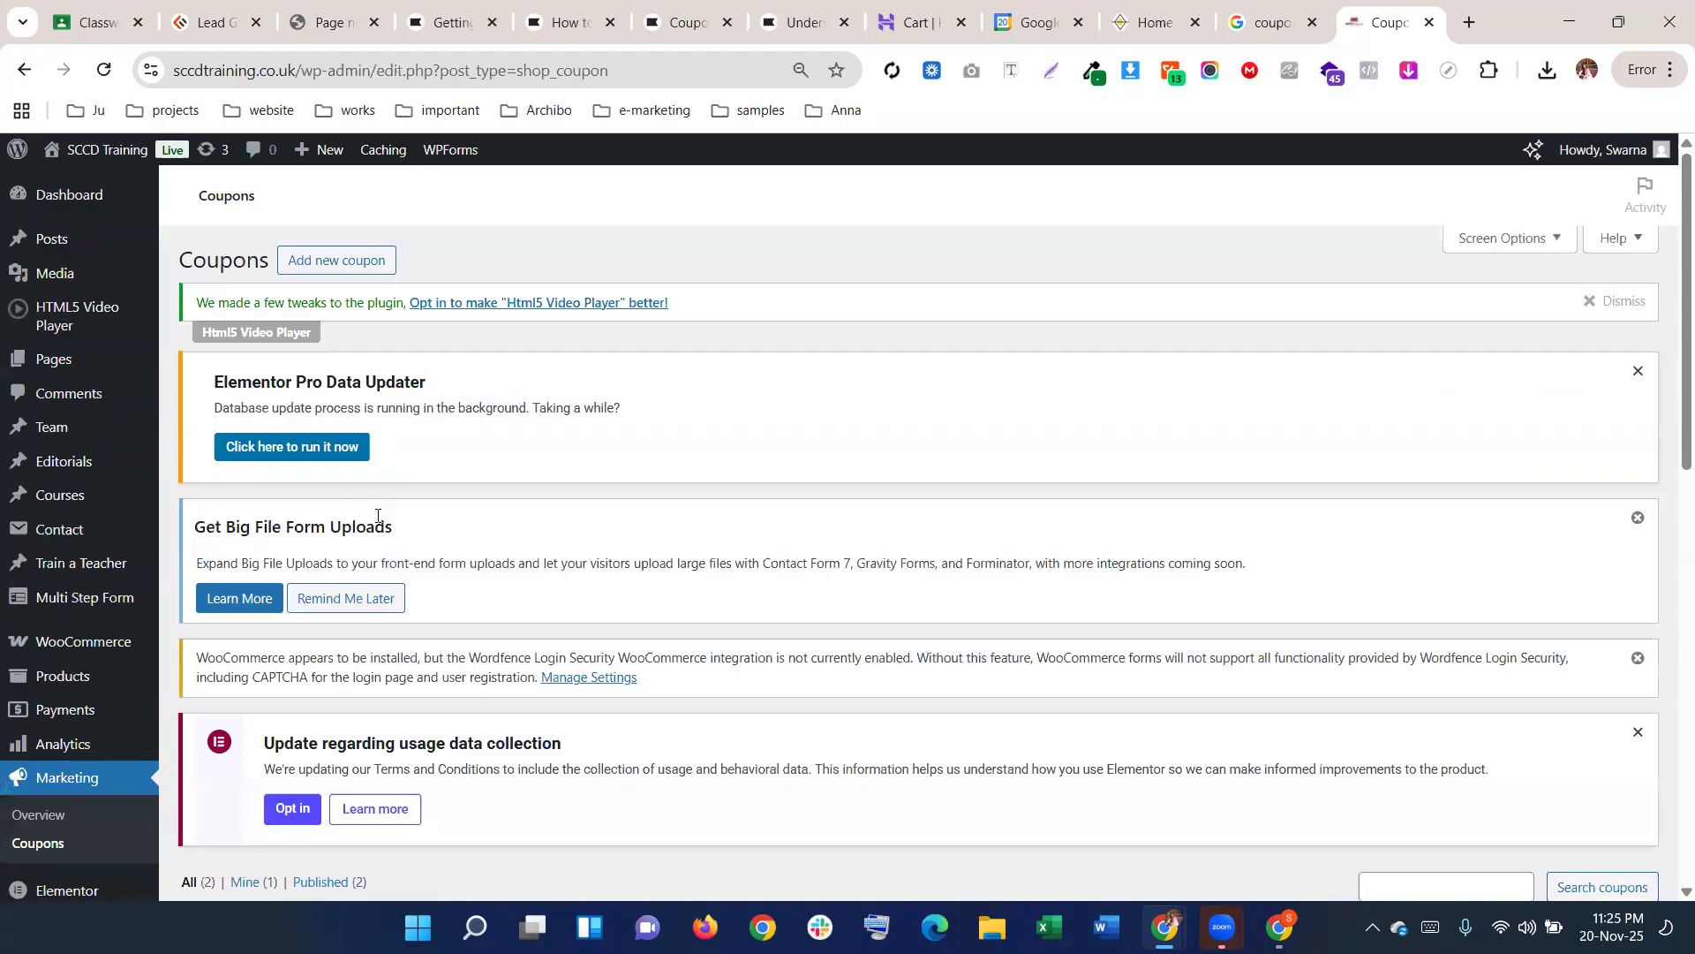
pyautogui.scroll(-4, 390, 529)
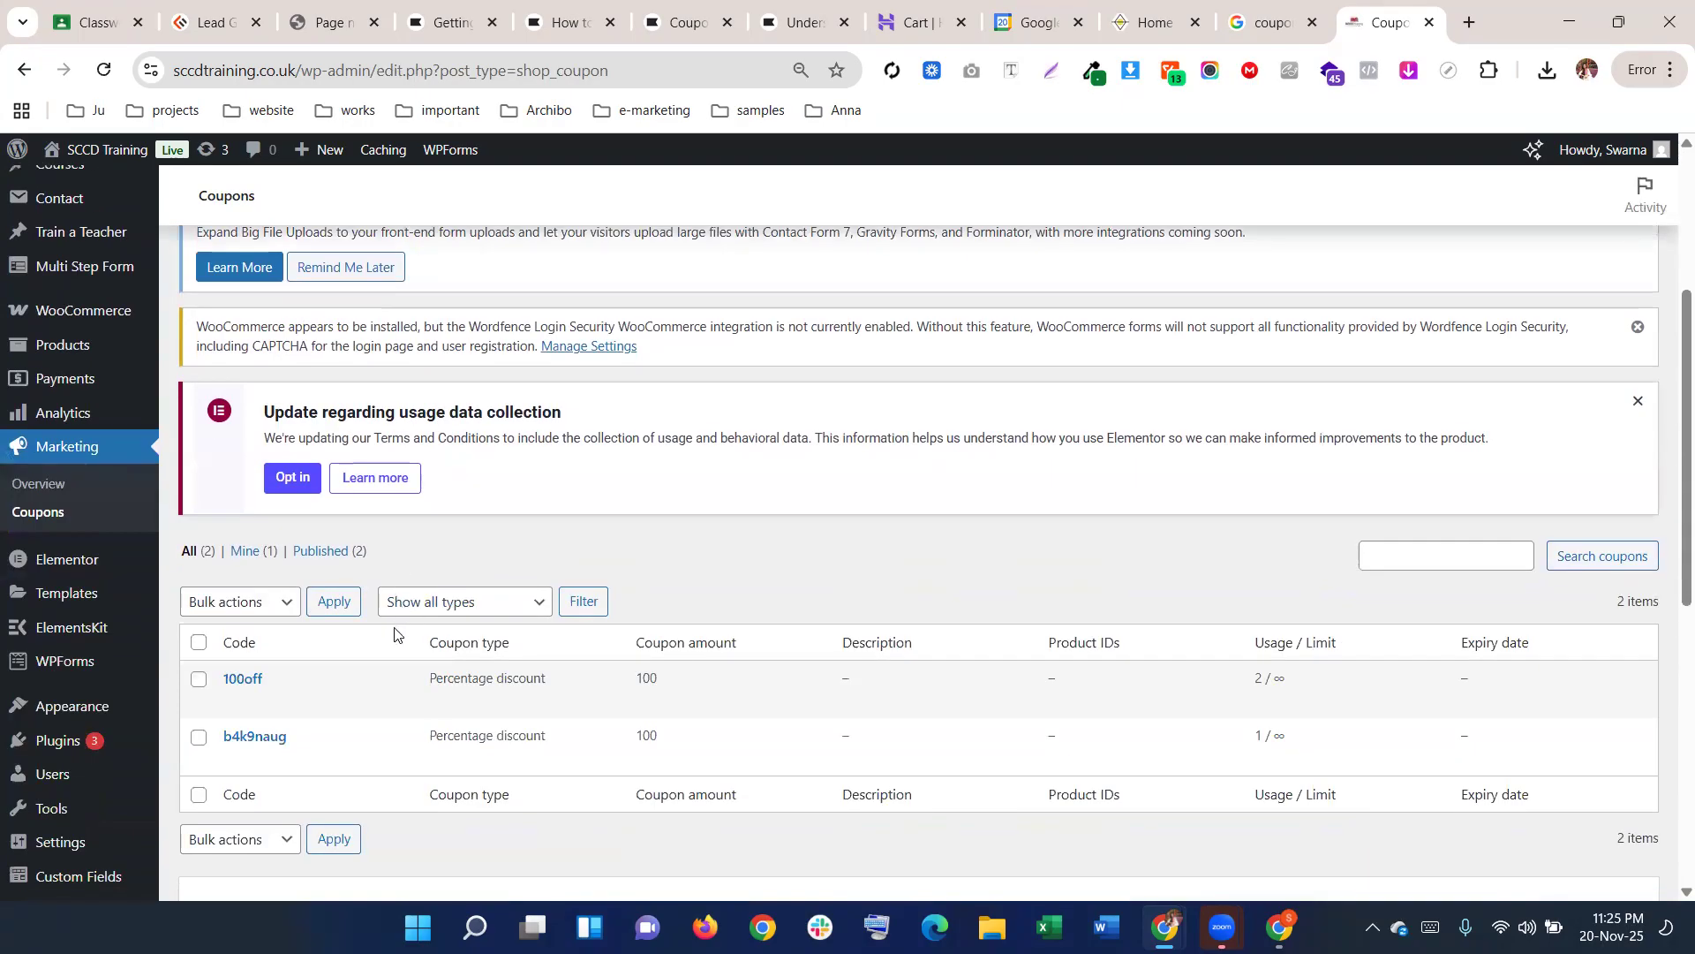